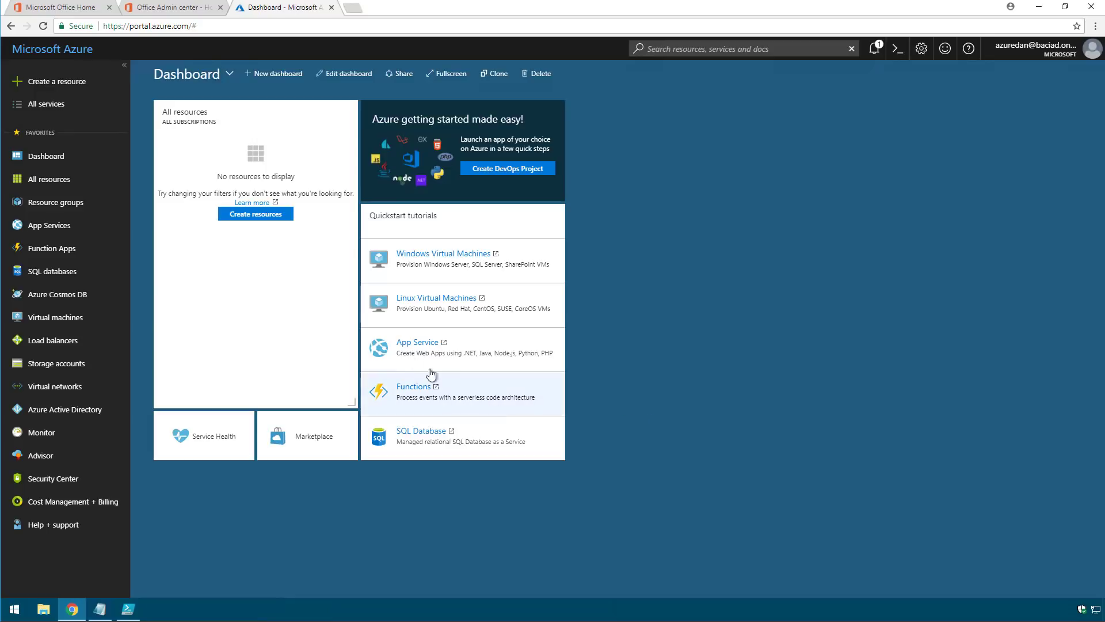
# - In dashboard customize mode, remove the All resources, Getting started, Quickstart, Marketplace and Service Health tiles
pyautogui.moveTo(321, 140)
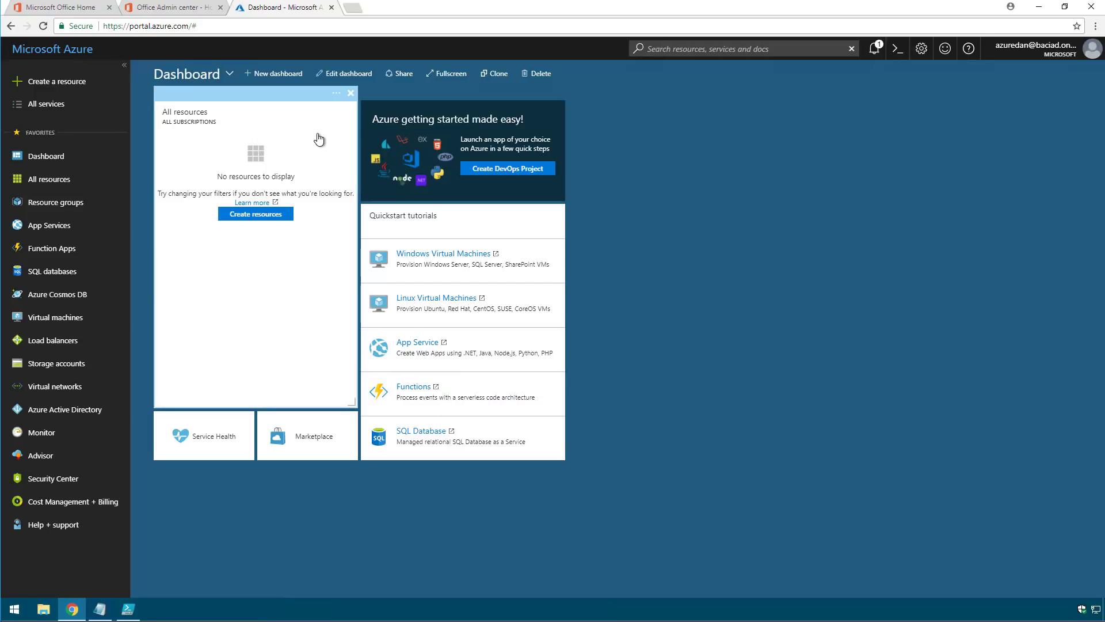
pyautogui.click(335, 93)
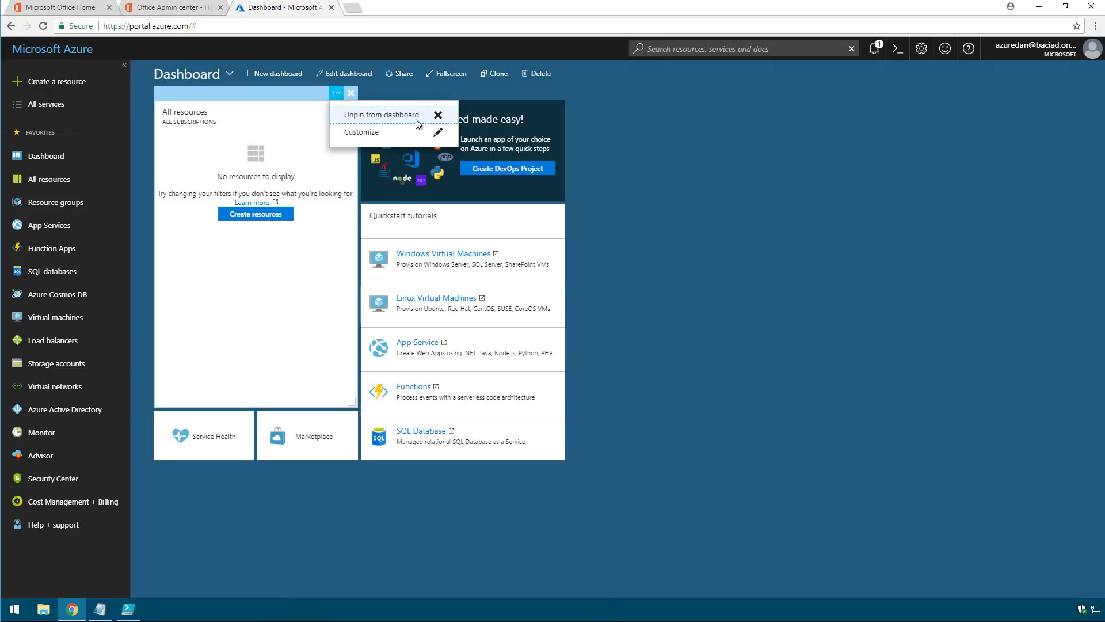
pyautogui.click(382, 136)
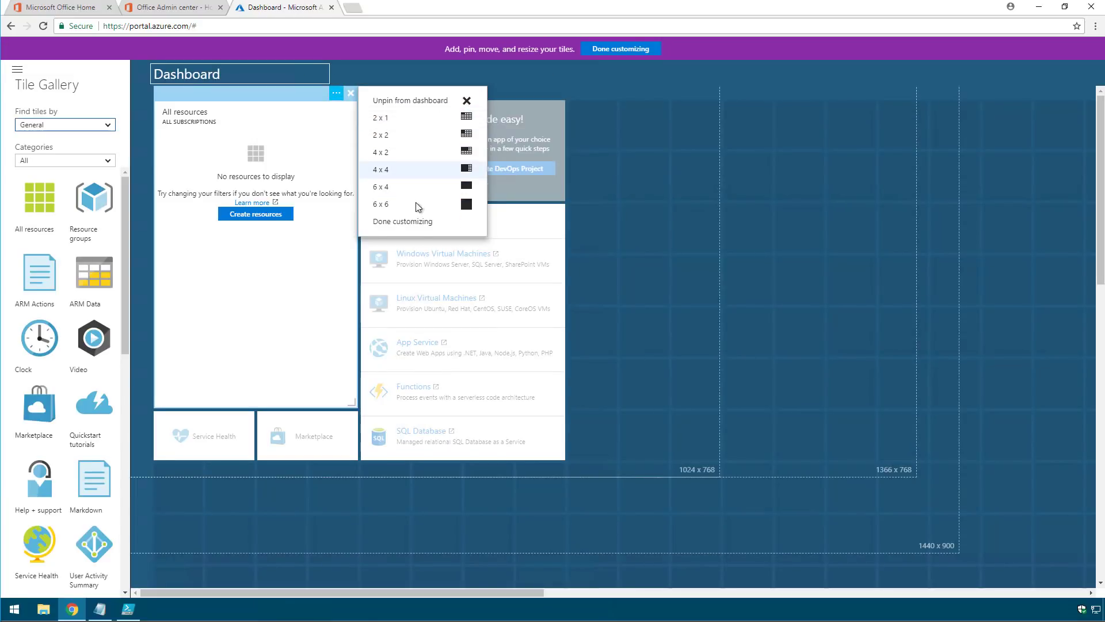
pyautogui.click(443, 107)
pyautogui.click(560, 97)
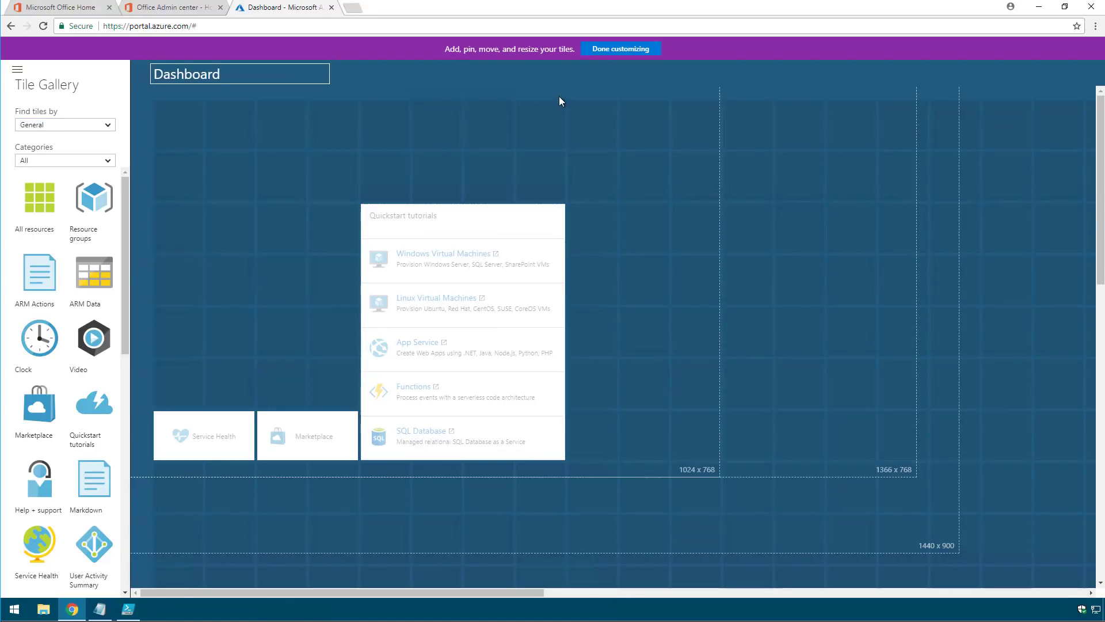
pyautogui.click(559, 195)
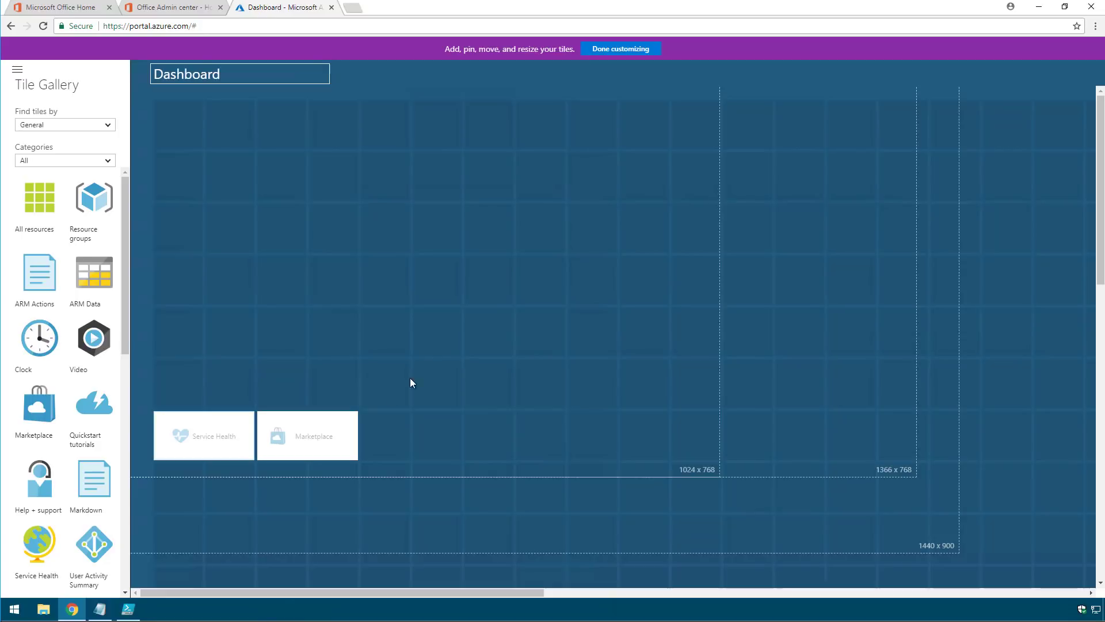
pyautogui.click(352, 403)
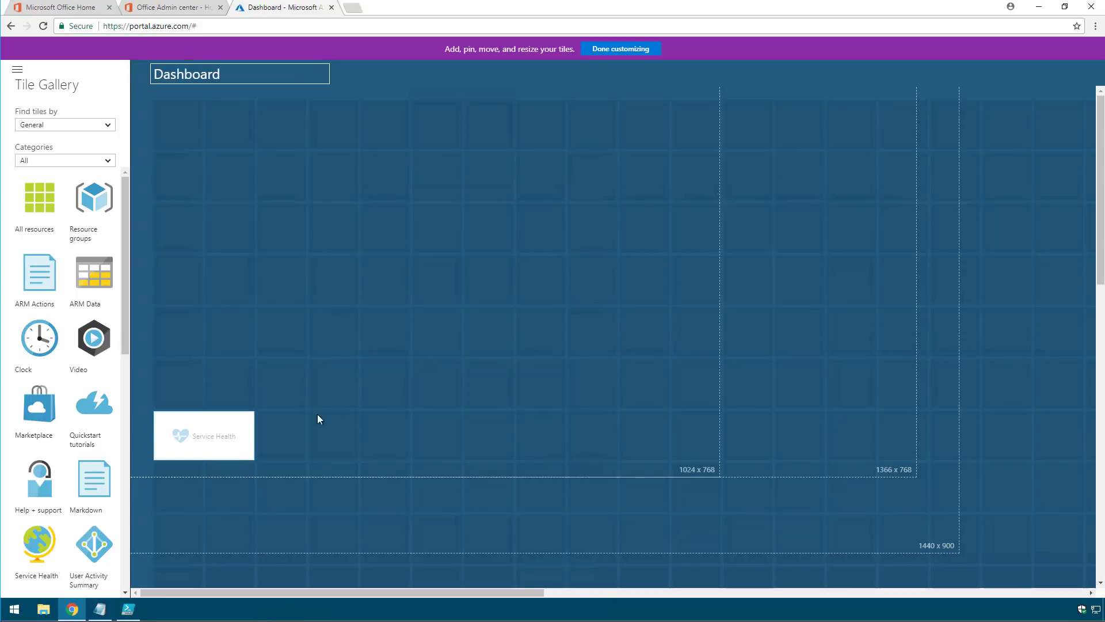
pyautogui.click(247, 403)
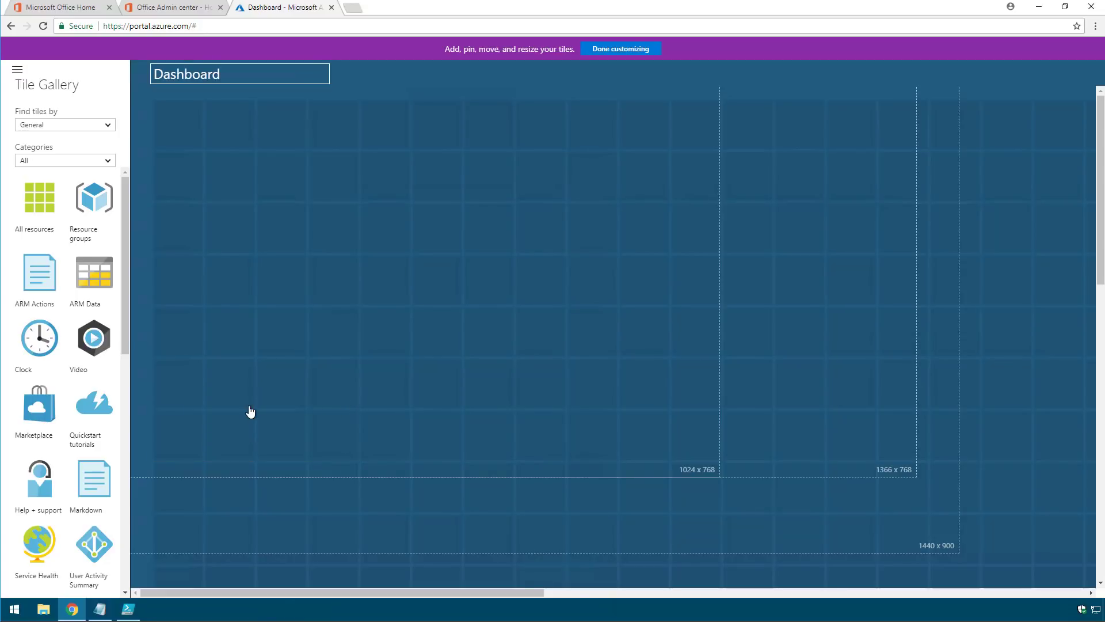
# - Rename the dashboard to BACIAD and add a Markdown tile from the Tile Gallery
pyautogui.moveTo(221, 74); pyautogui.dragTo(176, 74)
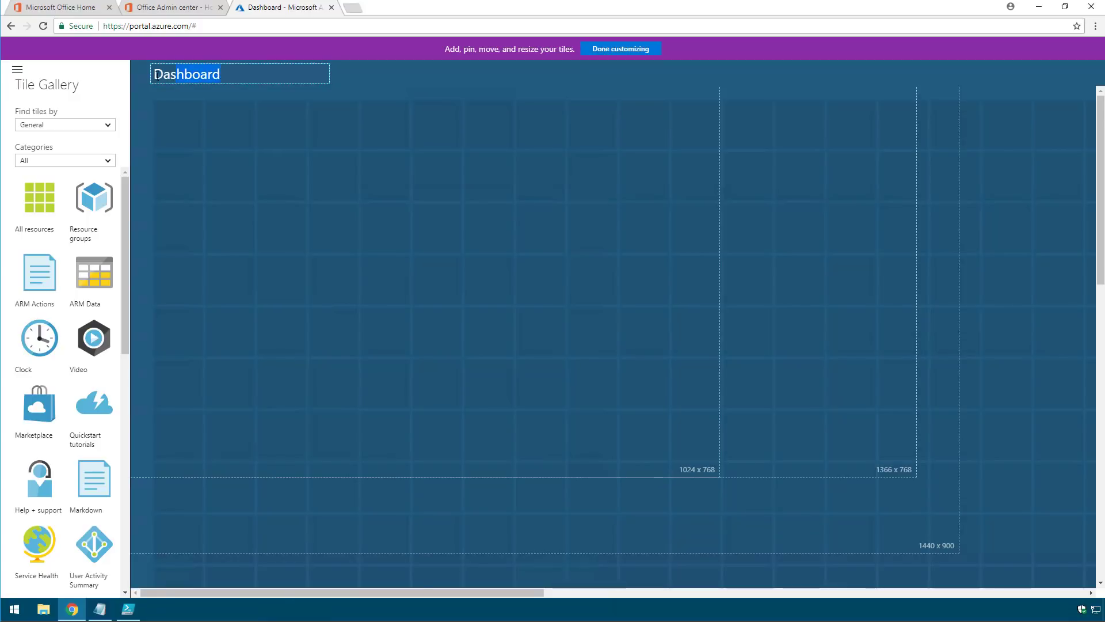
pyautogui.write('BA')
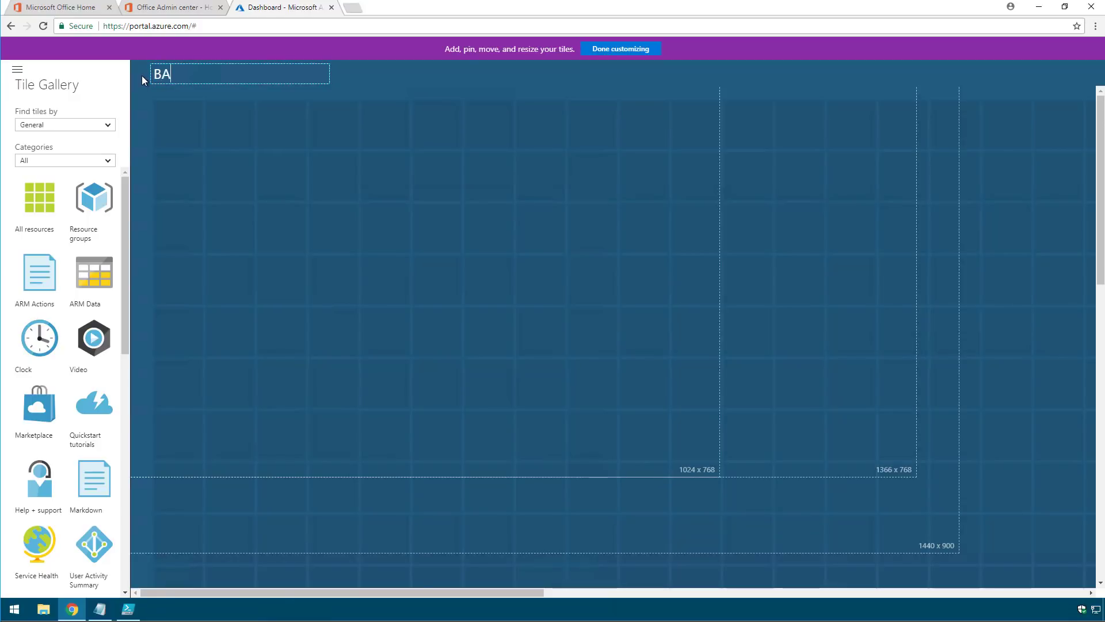
pyautogui.write('CIAD')
pyautogui.moveTo(89, 499); pyautogui.dragTo(184, 151)
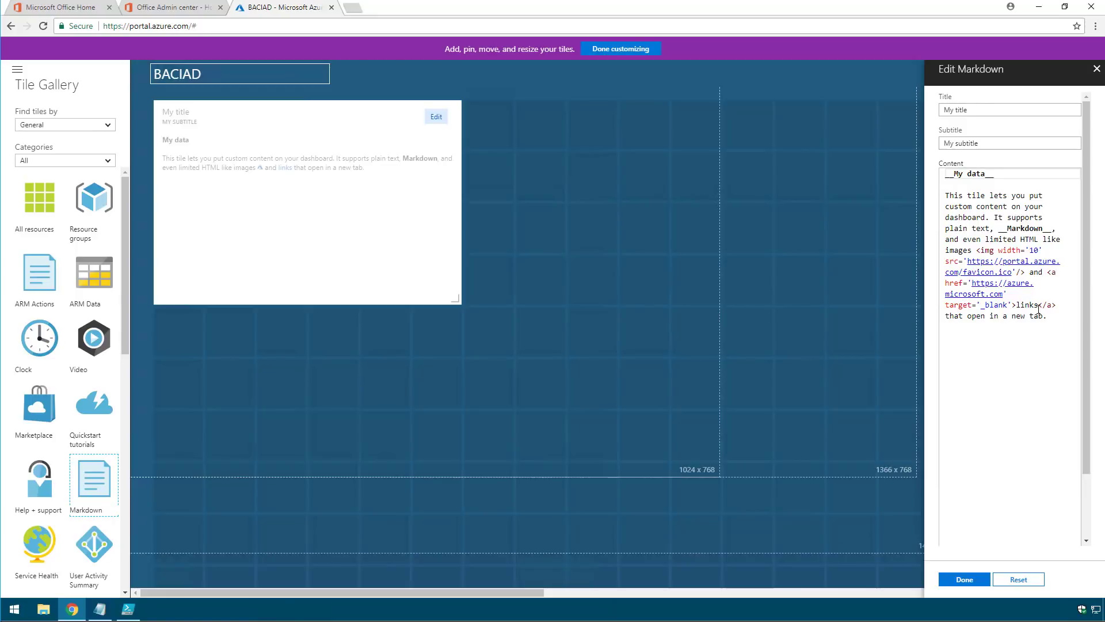
# - Clear the Markdown tile's sample title, subtitle and content
pyautogui.moveTo(1049, 318); pyautogui.dragTo(945, 173)
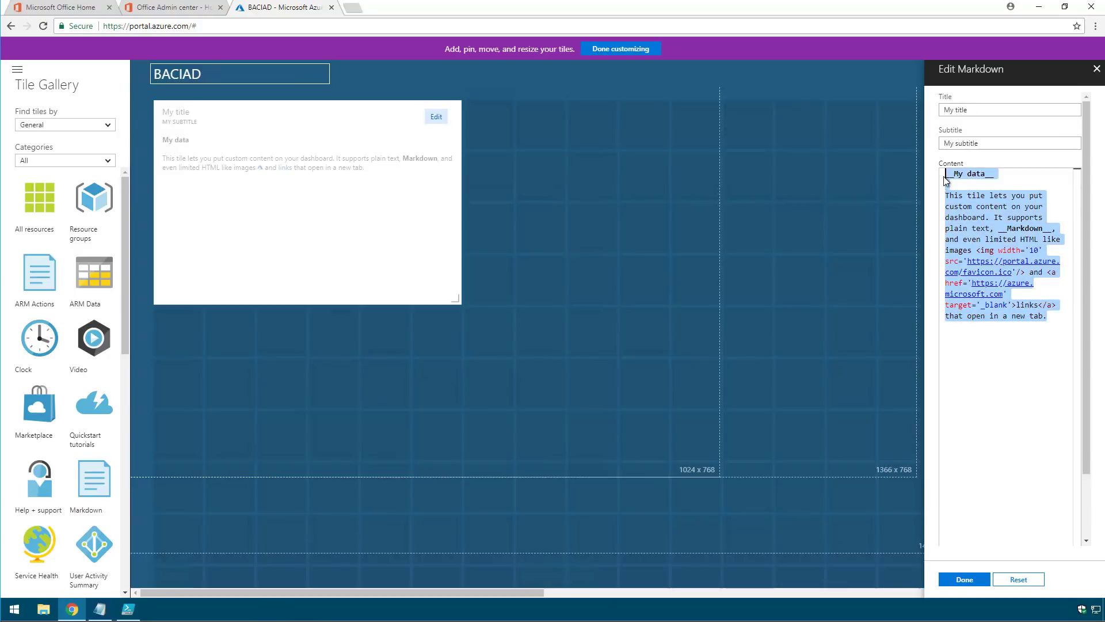
pyautogui.press('Delete')
pyautogui.moveTo(1012, 141); pyautogui.dragTo(935, 143)
pyautogui.press('Delete')
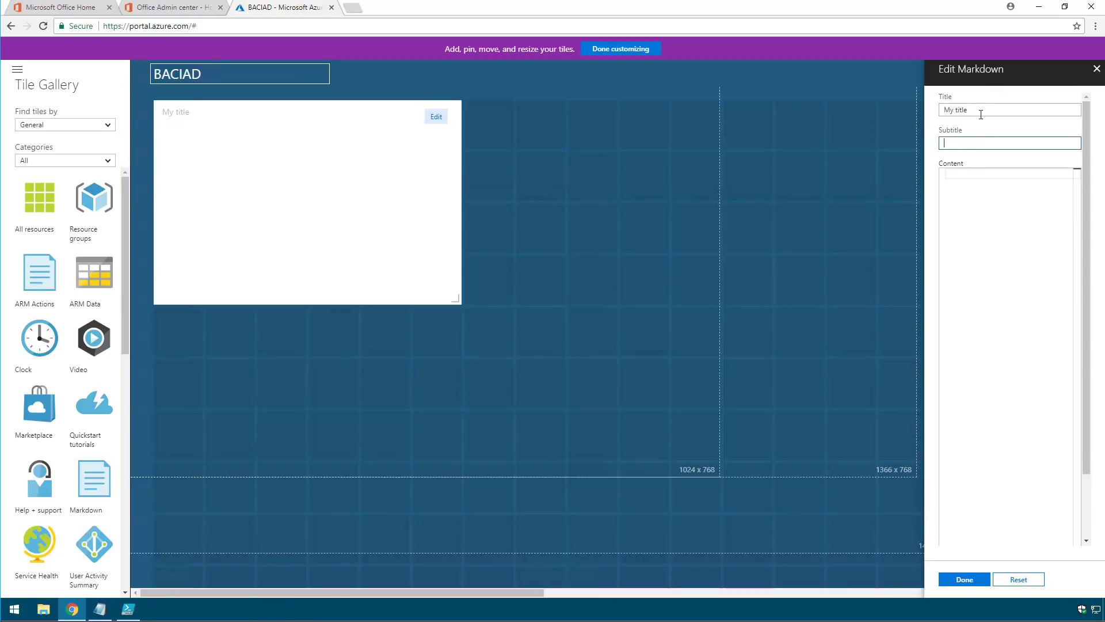
pyautogui.moveTo(981, 109); pyautogui.dragTo(935, 112)
pyautogui.press('Delete')
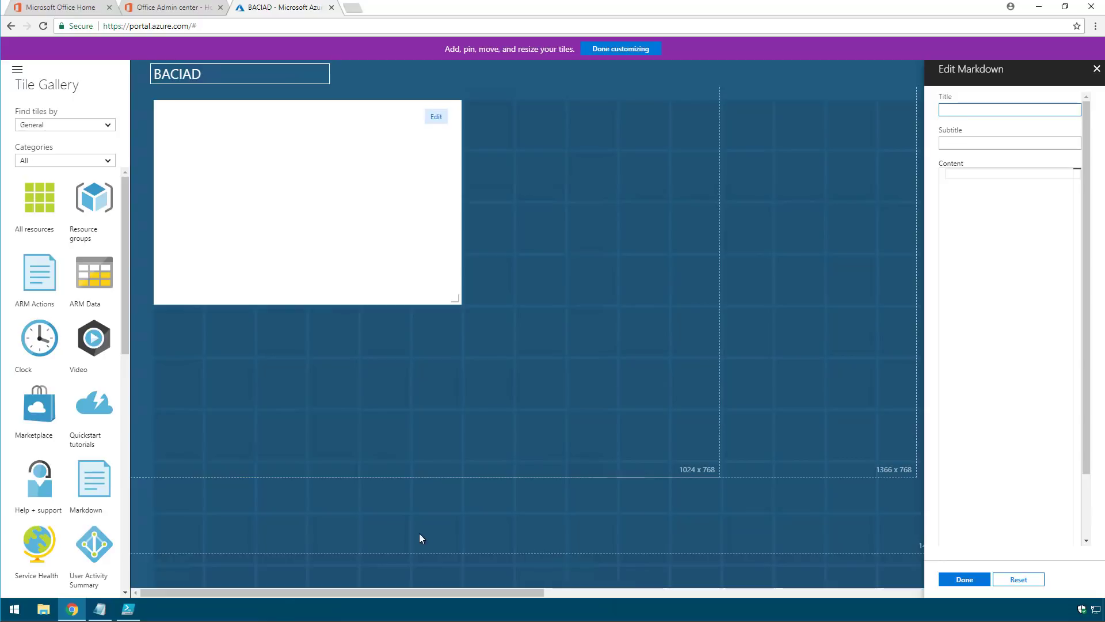
# - Copy the banner image tag line from the Notepad notes
pyautogui.click(100, 609)
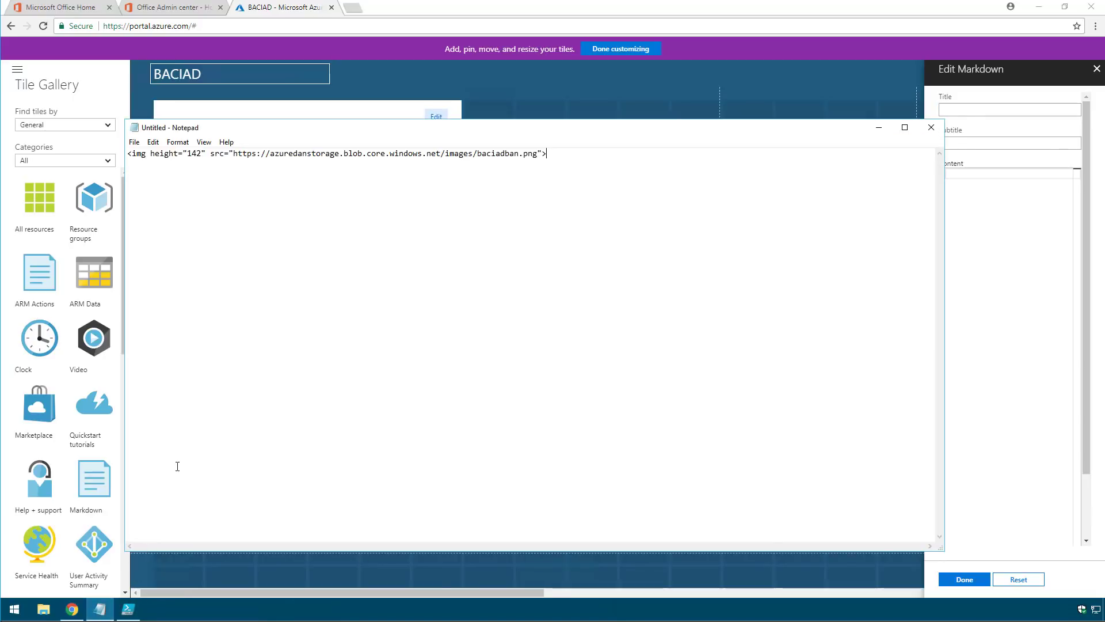
pyautogui.moveTo(547, 153); pyautogui.dragTo(128, 153)
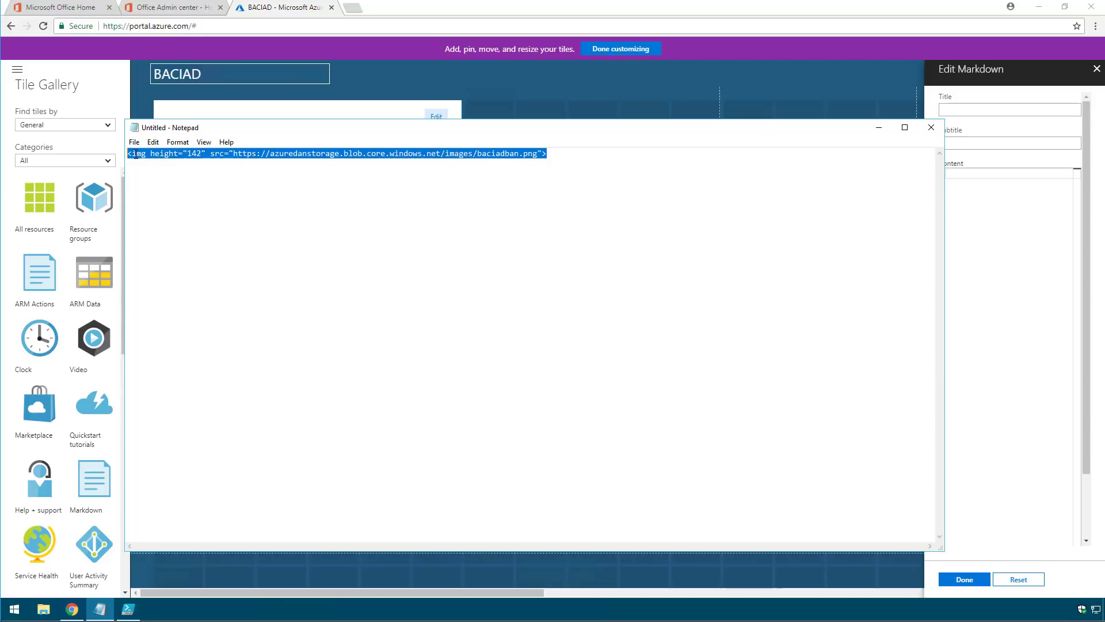
pyautogui.rightClick(136, 154)
pyautogui.click(118, 188)
pyautogui.click(879, 127)
# - Paste the image tag as the tile content, shrink the tile to fit, and finish customizing
pyautogui.click(956, 175)
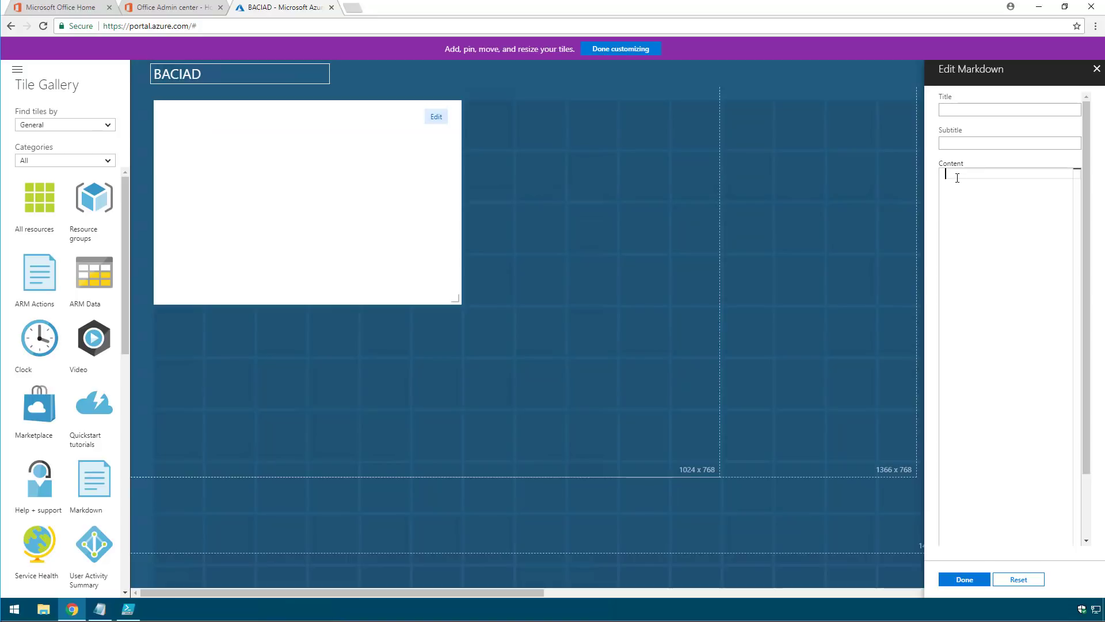
pyautogui.hotkey('ctrl', 'v')
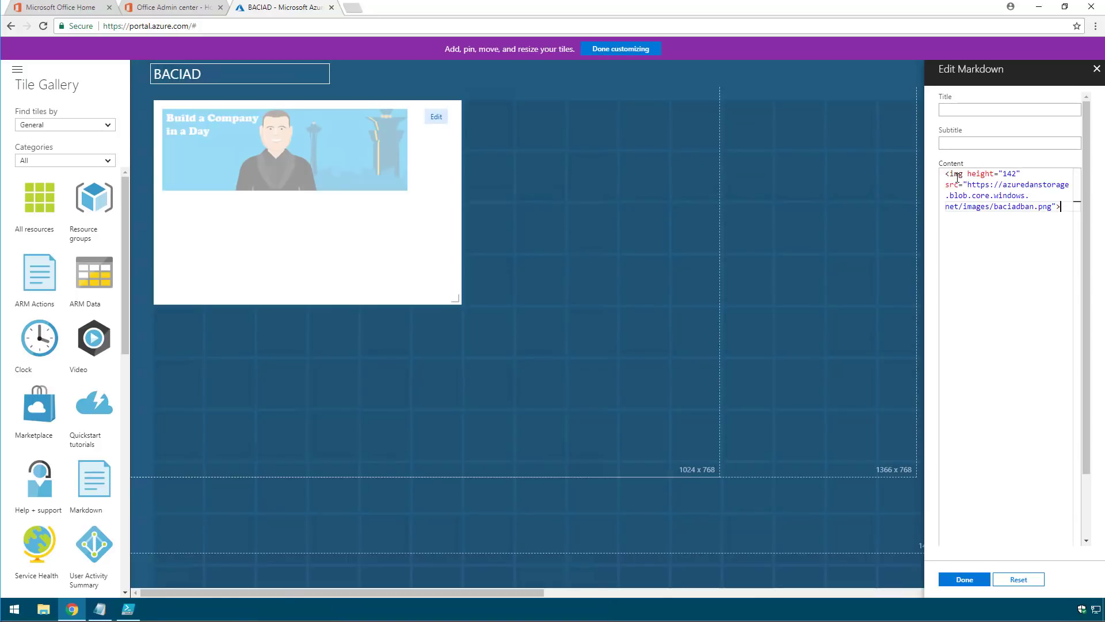
pyautogui.click(970, 581)
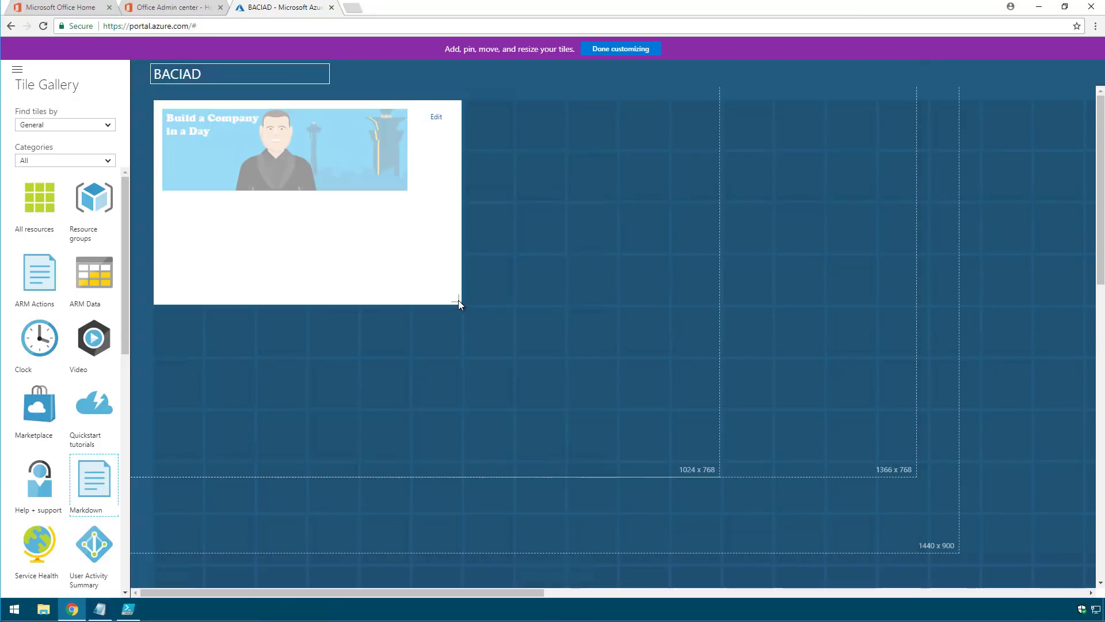
pyautogui.moveTo(459, 300); pyautogui.dragTo(412, 195)
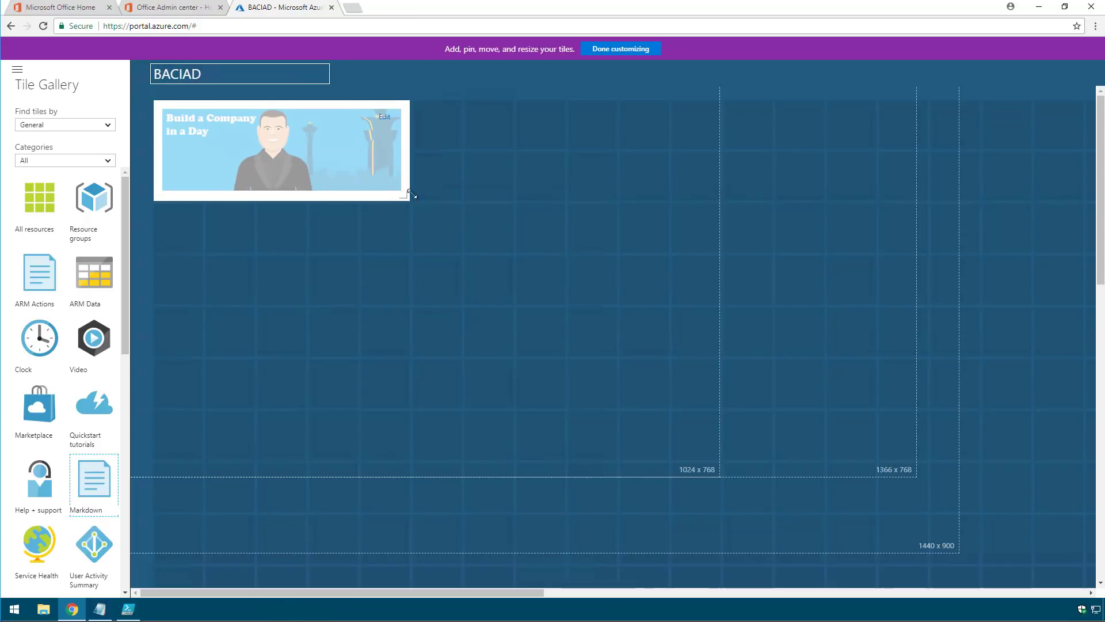
pyautogui.click(599, 49)
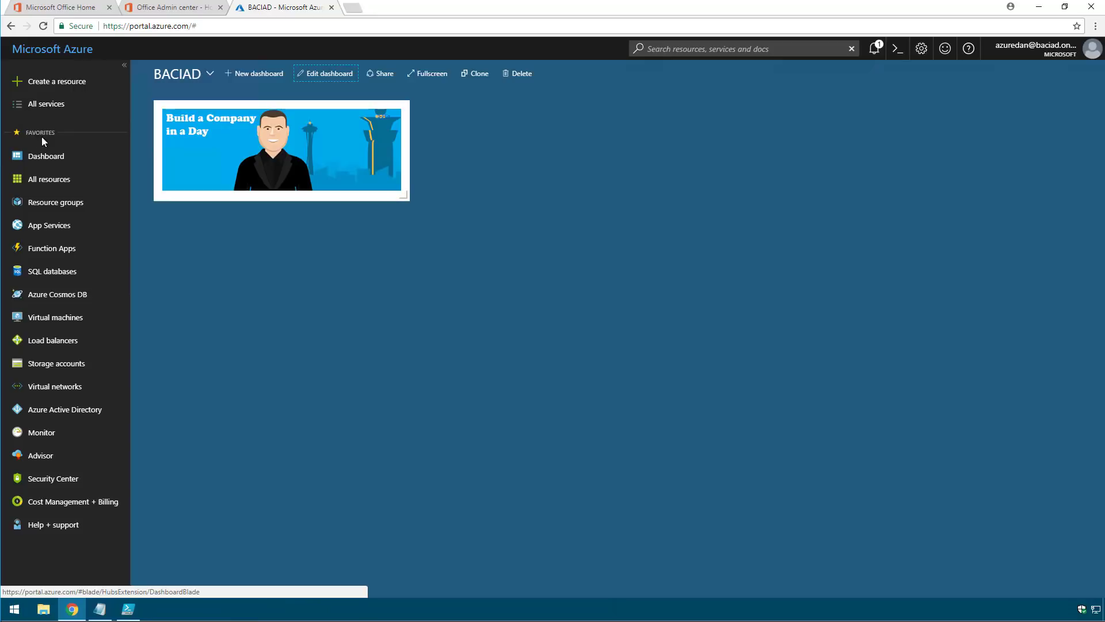
# - Remove Load balancers, Storage accounts, App Services, SQL databases and Azure Cosmos DB from favourites
pyautogui.click(44, 111)
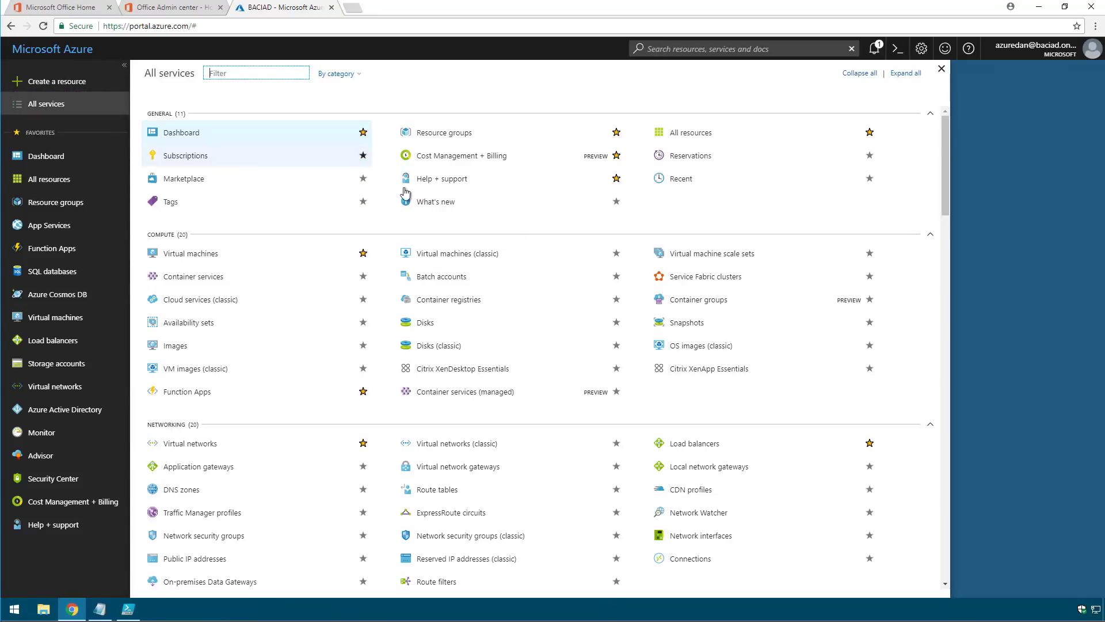
pyautogui.moveTo(943, 167); pyautogui.dragTo(944, 210)
pyautogui.click(870, 209)
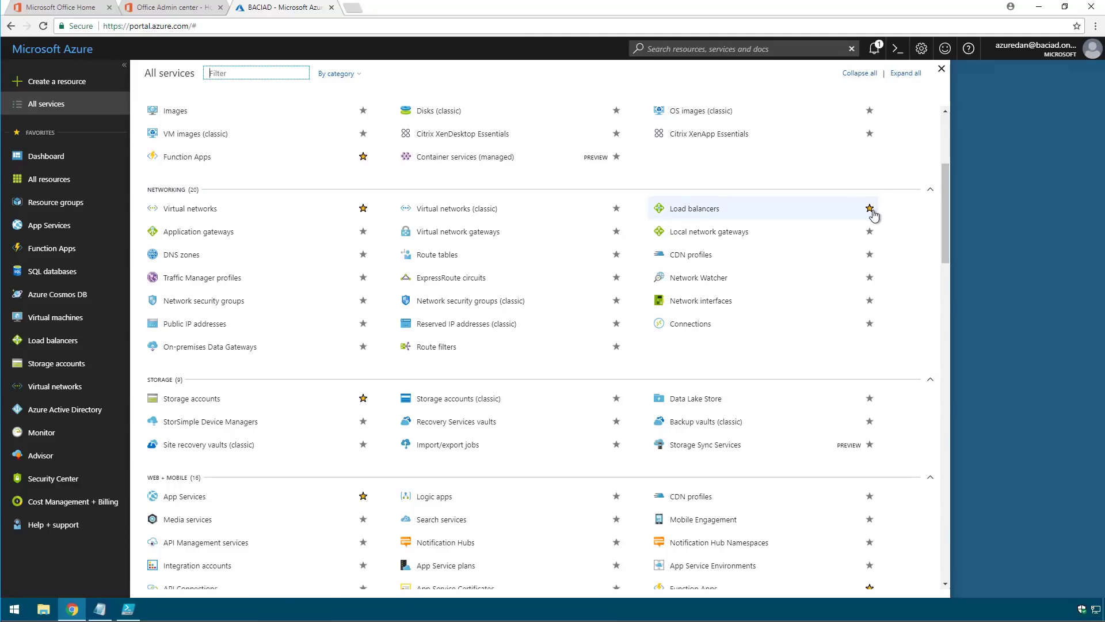
pyautogui.click(362, 399)
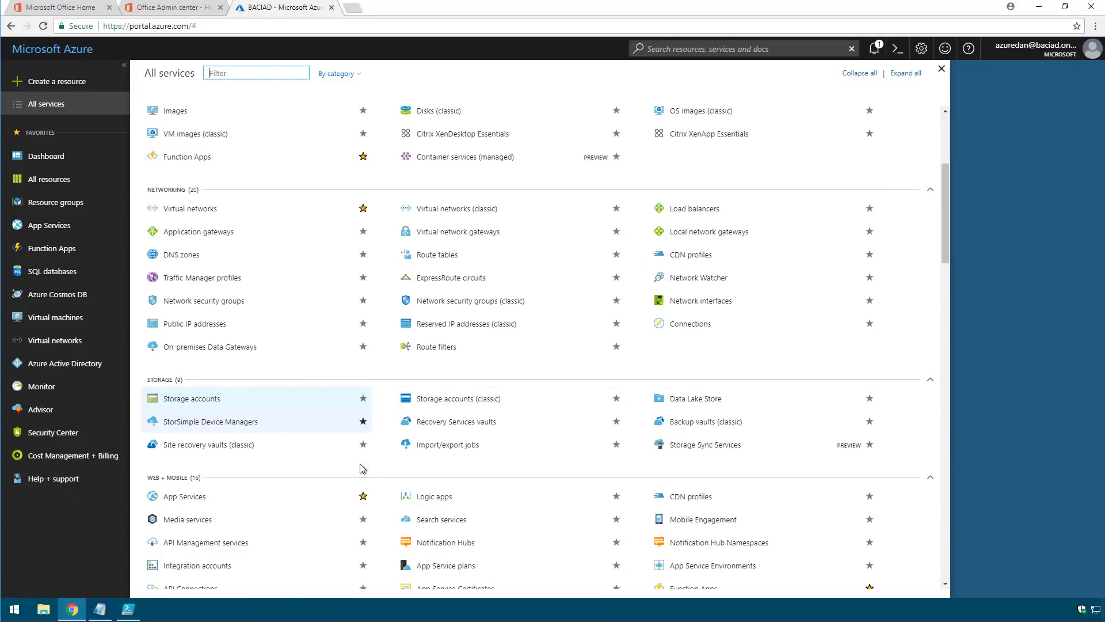
pyautogui.click(362, 497)
pyautogui.moveTo(941, 241); pyautogui.dragTo(945, 306)
pyautogui.click(363, 366)
pyautogui.click(362, 389)
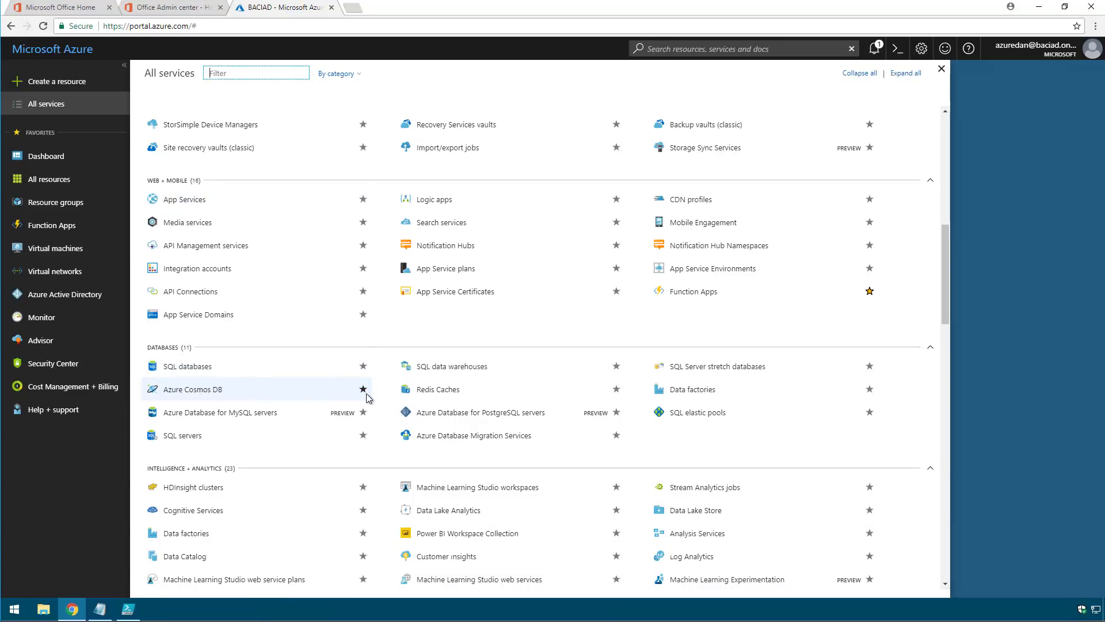
# - Move Virtual networks higher in the sidebar favourites and start a Cloud Shell session
pyautogui.click(941, 68)
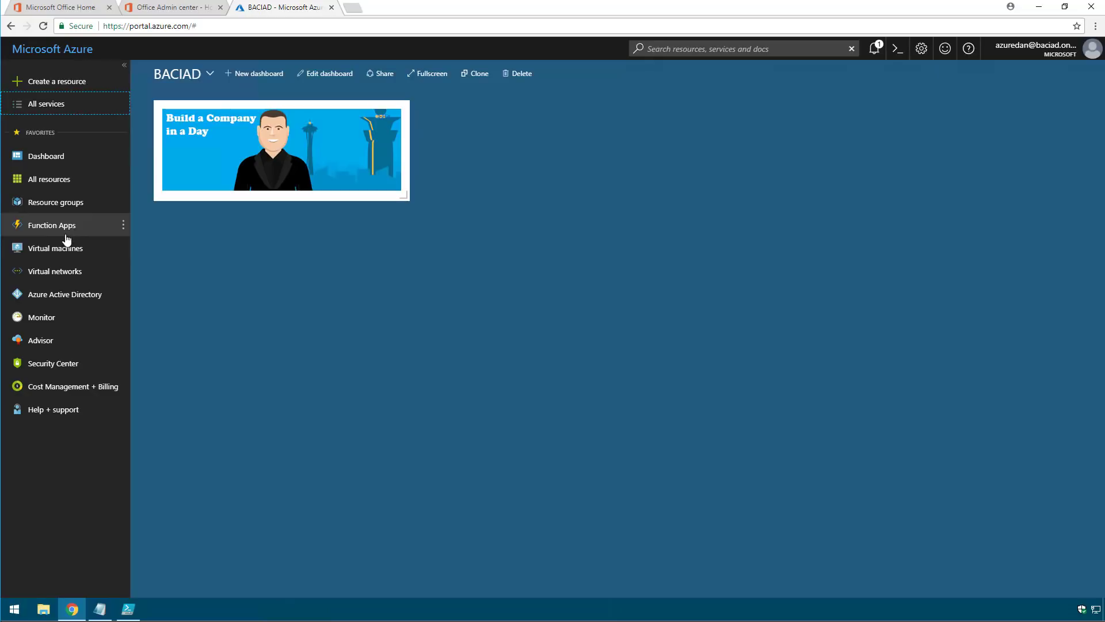
pyautogui.moveTo(64, 278)
pyautogui.mouseDown()
pyautogui.moveTo(62, 227)
pyautogui.moveTo(61, 283)
pyautogui.mouseUp()
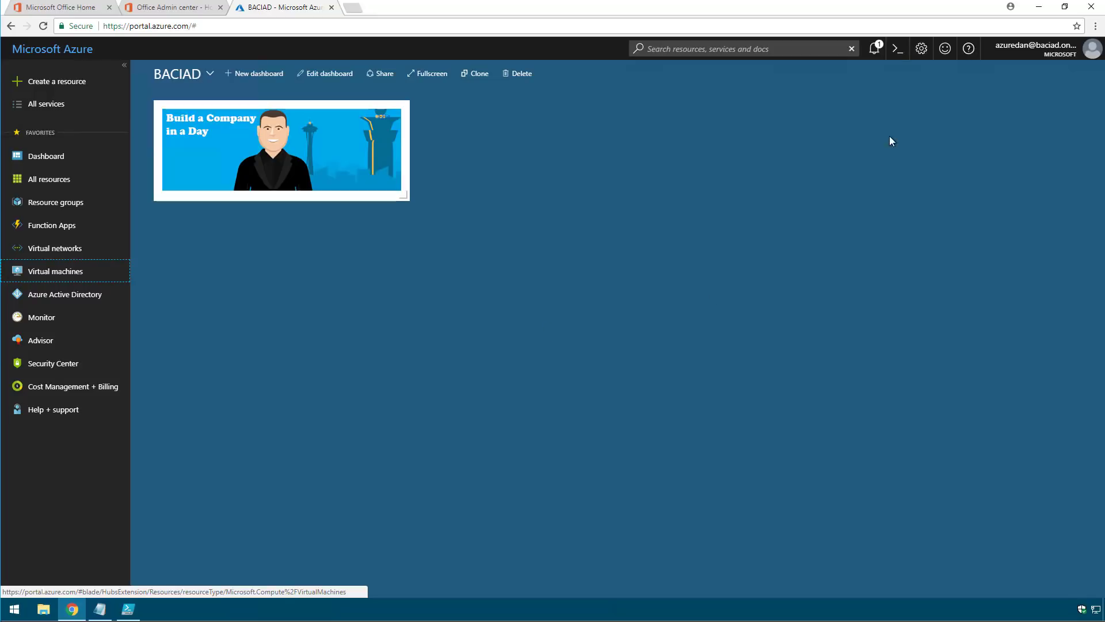
pyautogui.click(898, 52)
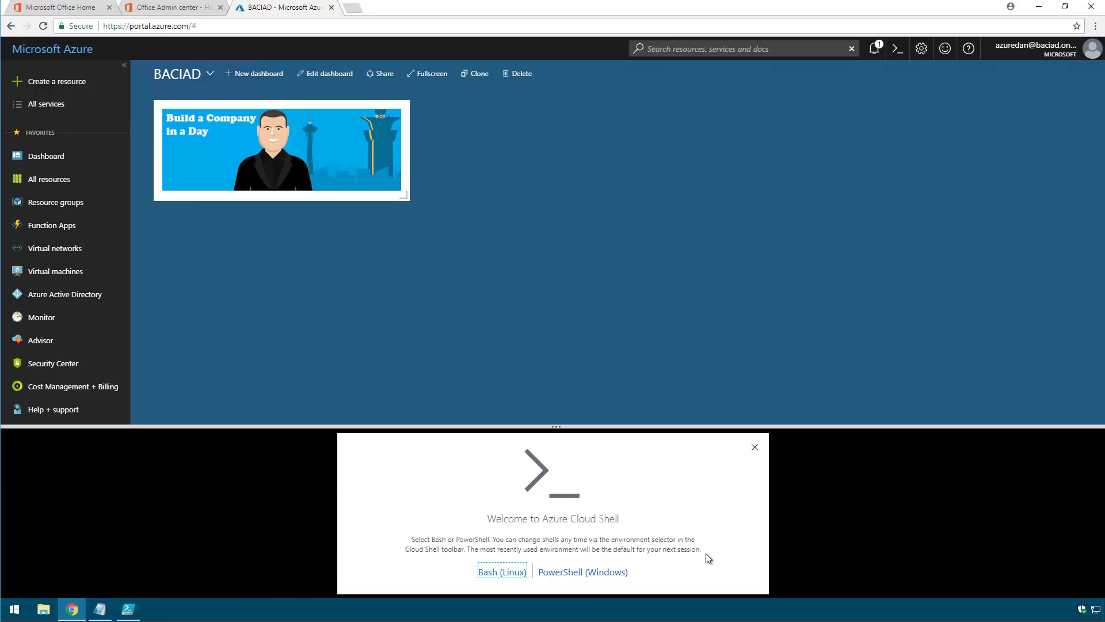
# - Pick Bash and create storage: resource group BACIADCLI, account baciadclistorage, file share baciadclifile
pyautogui.click(501, 572)
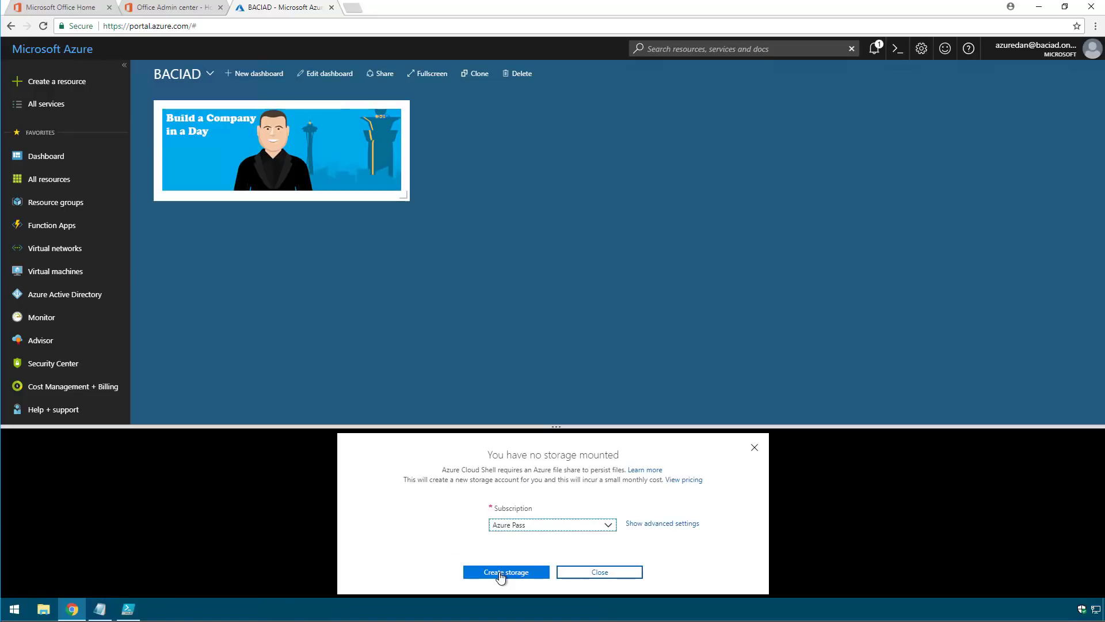
pyautogui.click(650, 524)
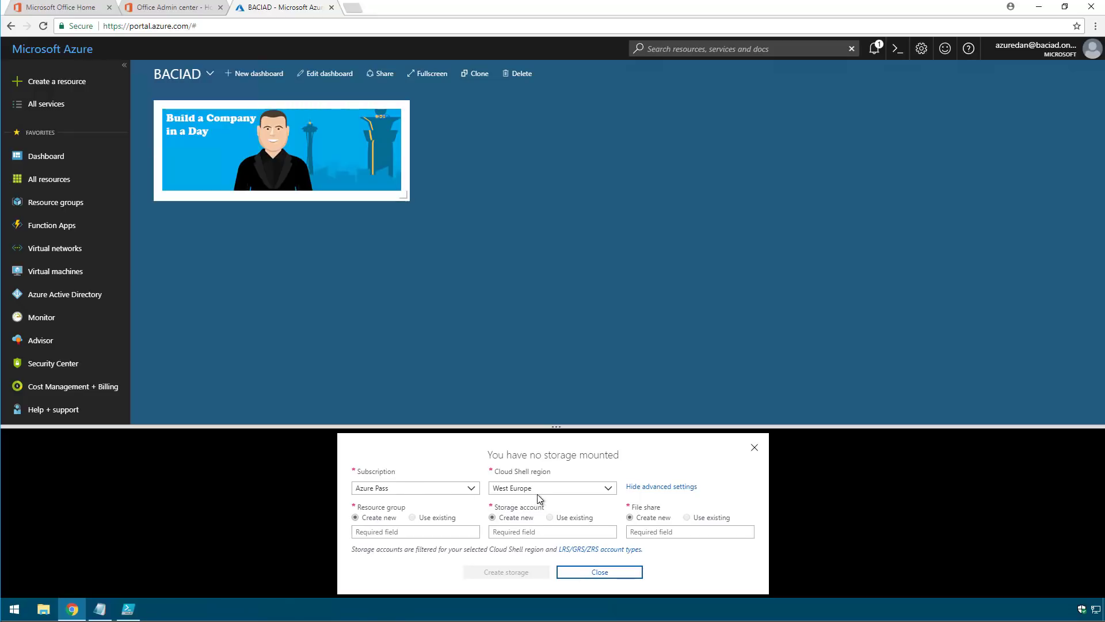
pyautogui.click(418, 529)
pyautogui.write('BACIADCLI')
pyautogui.click(610, 531)
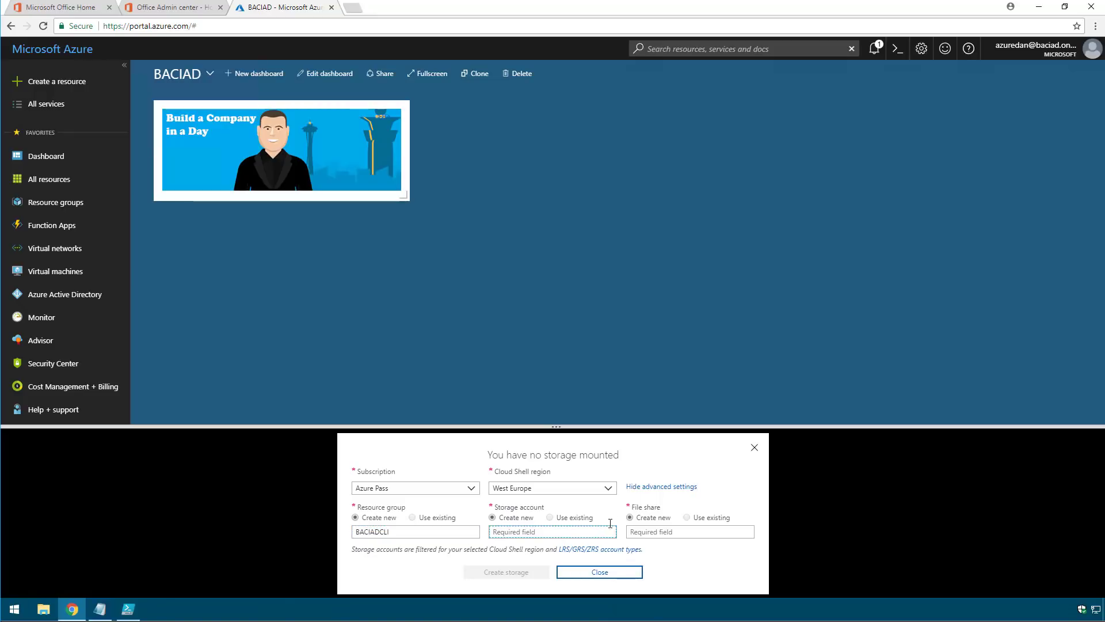
pyautogui.write('baciadclistorage')
pyautogui.click(647, 531)
pyautogui.write('baciad')
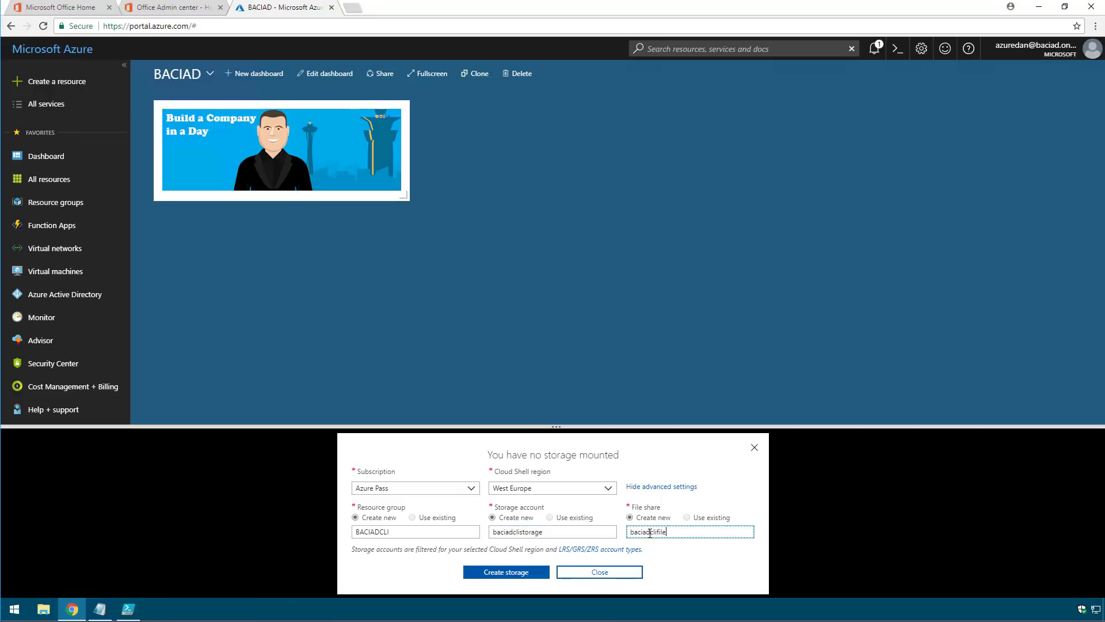
pyautogui.click(519, 571)
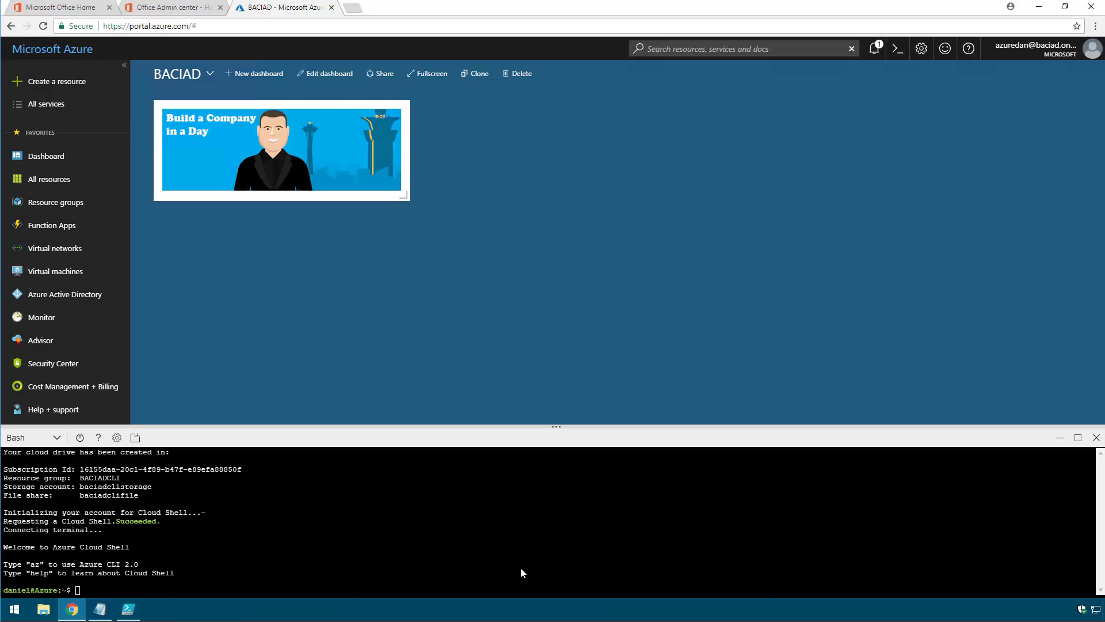
# - Load shell.azure.com in a new browser tab, then return to the BACIAD portal tab
pyautogui.click(354, 9)
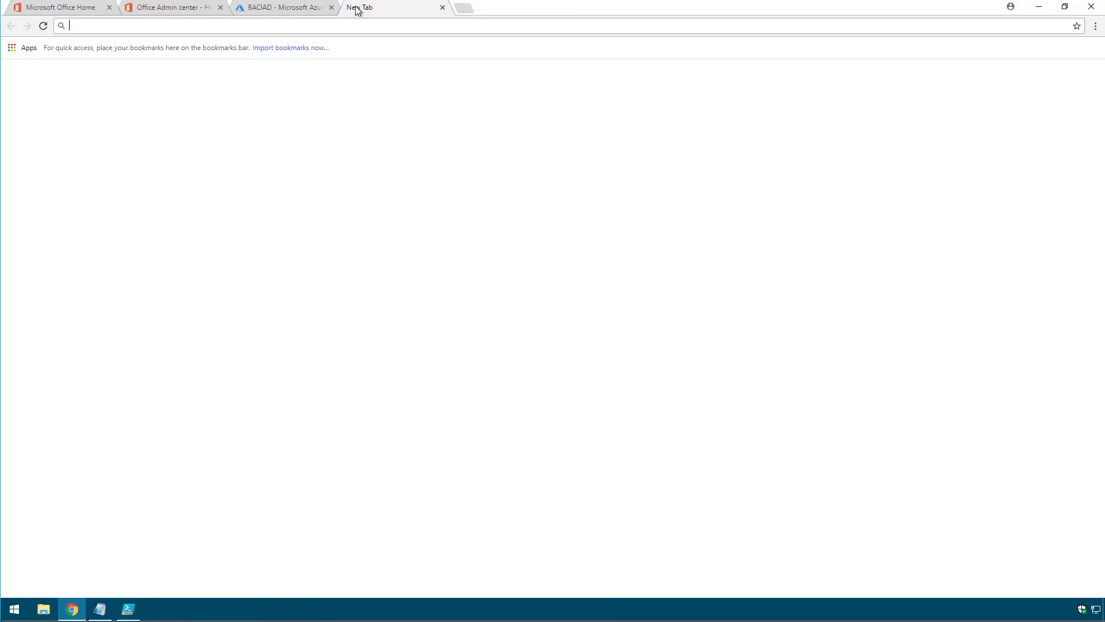
pyautogui.write('shell.azure')
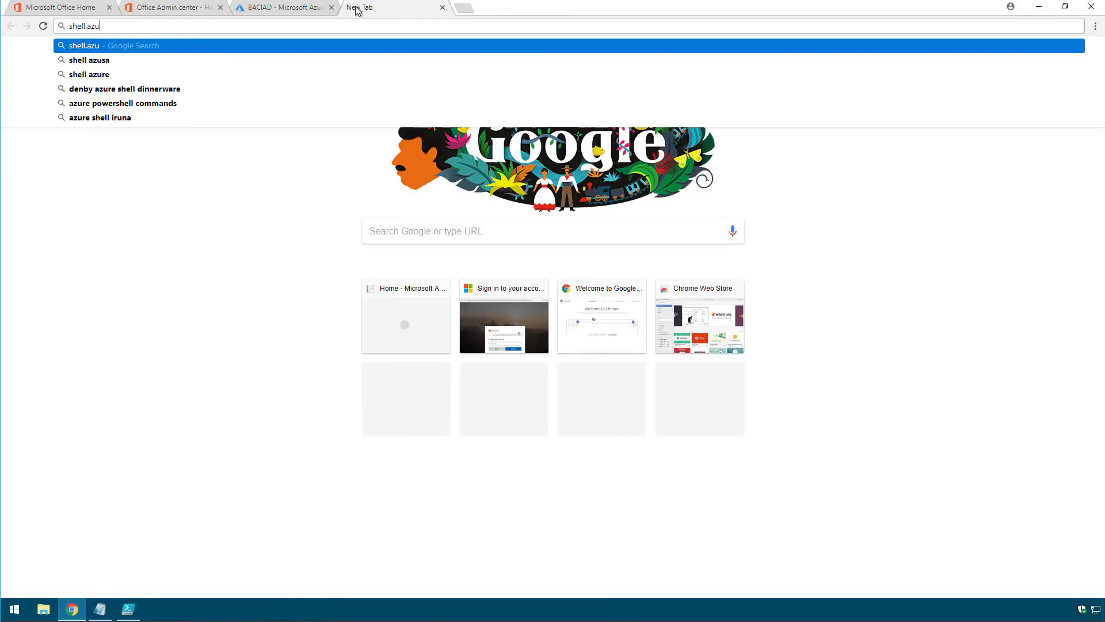
pyautogui.write('.com')
pyautogui.press('Return')
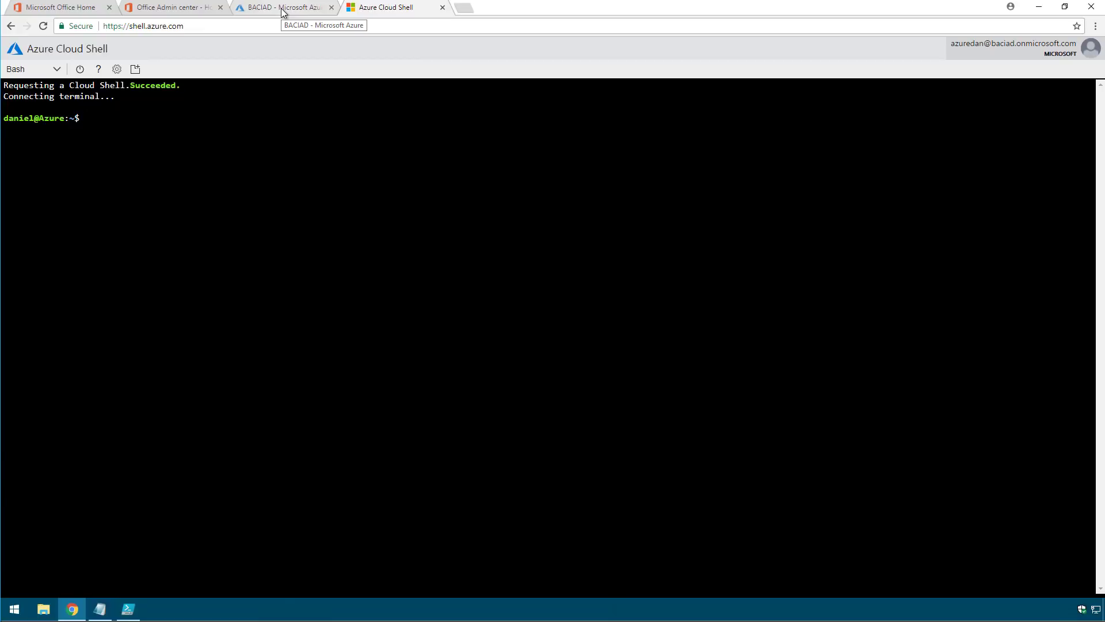
pyautogui.click(282, 12)
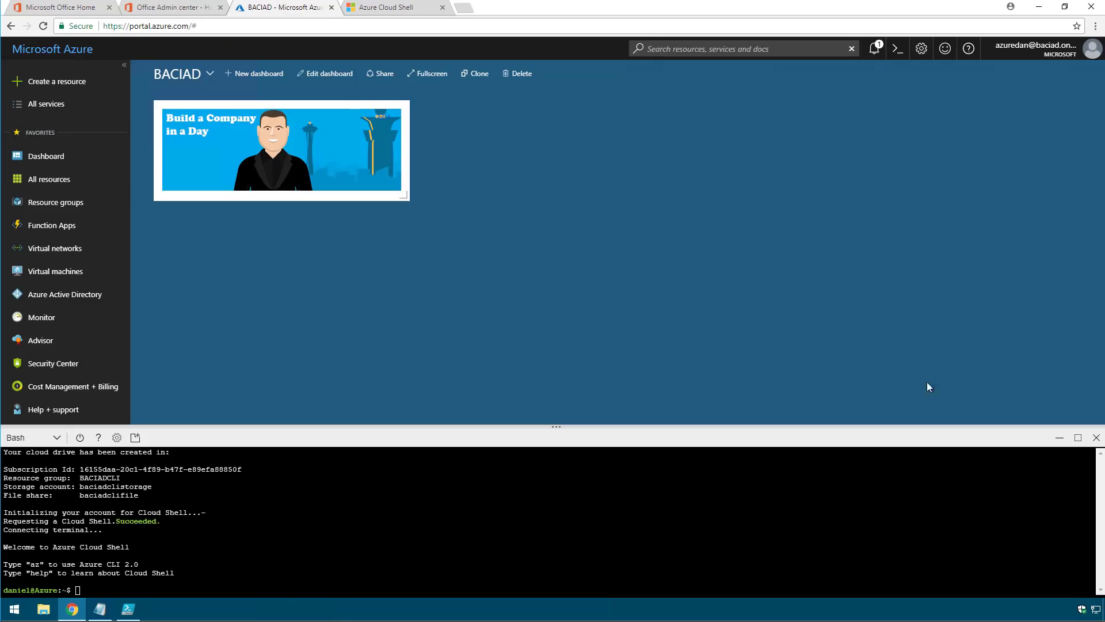
# - Close the docked Cloud Shell and show the Resource groups list
pyautogui.click(1096, 438)
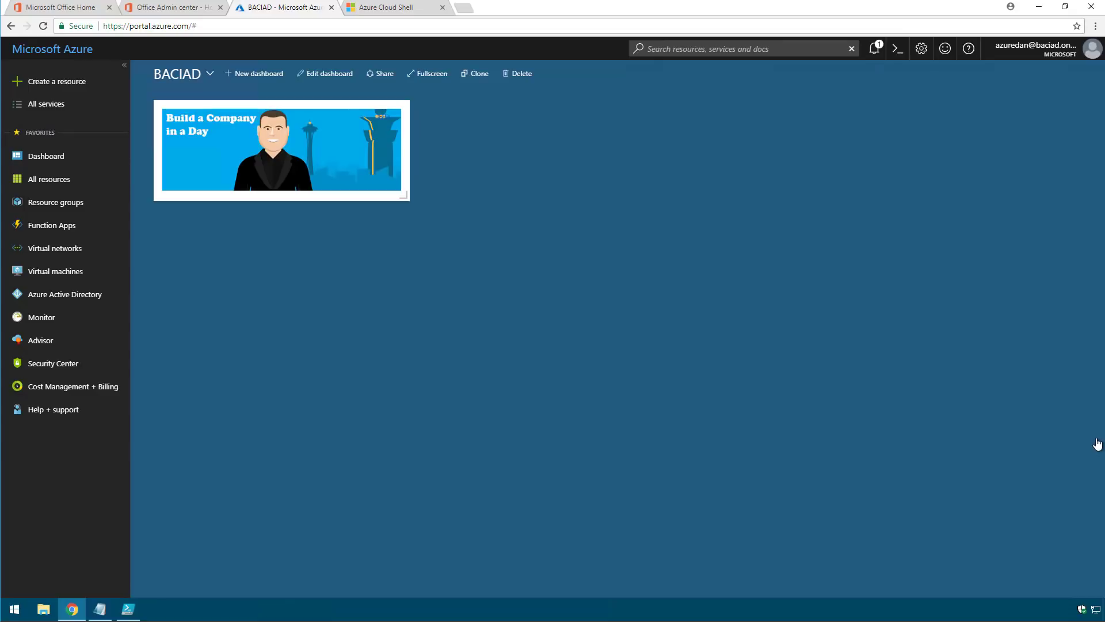
pyautogui.click(71, 203)
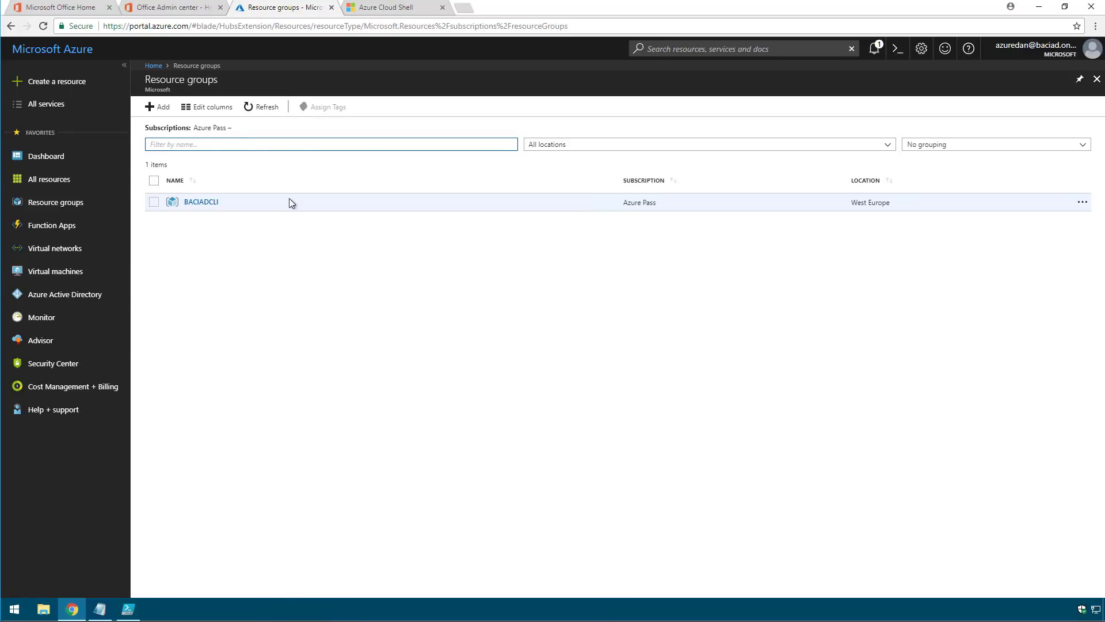
# - Add resource group IaaSResources in West Europe, then refresh the list
pyautogui.click(165, 112)
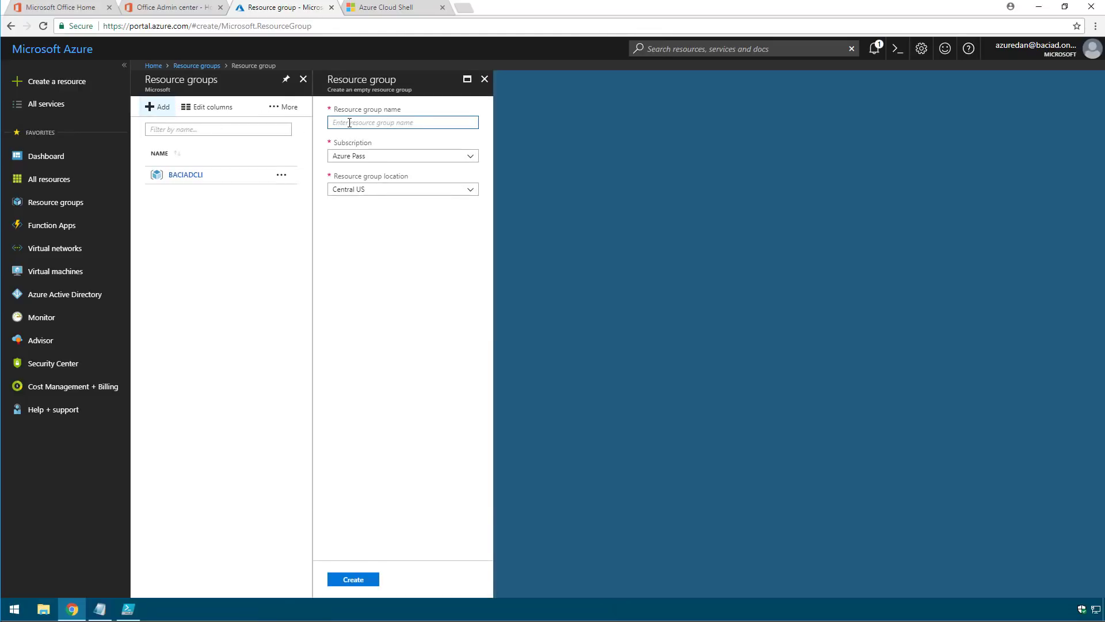
pyautogui.write('la')
pyautogui.click(471, 197)
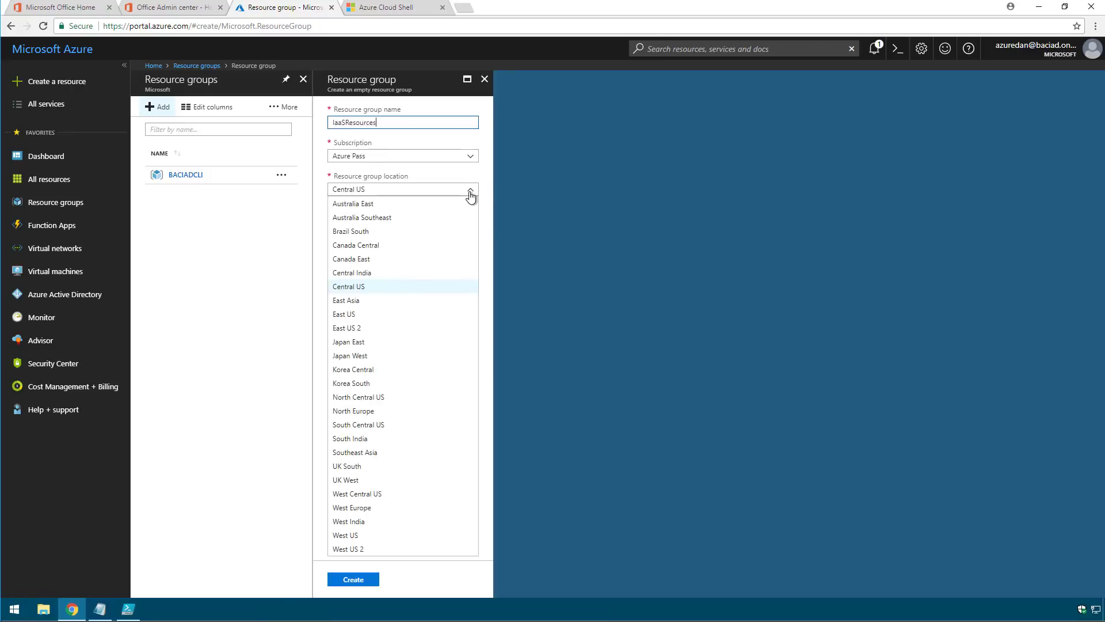
pyautogui.click(364, 508)
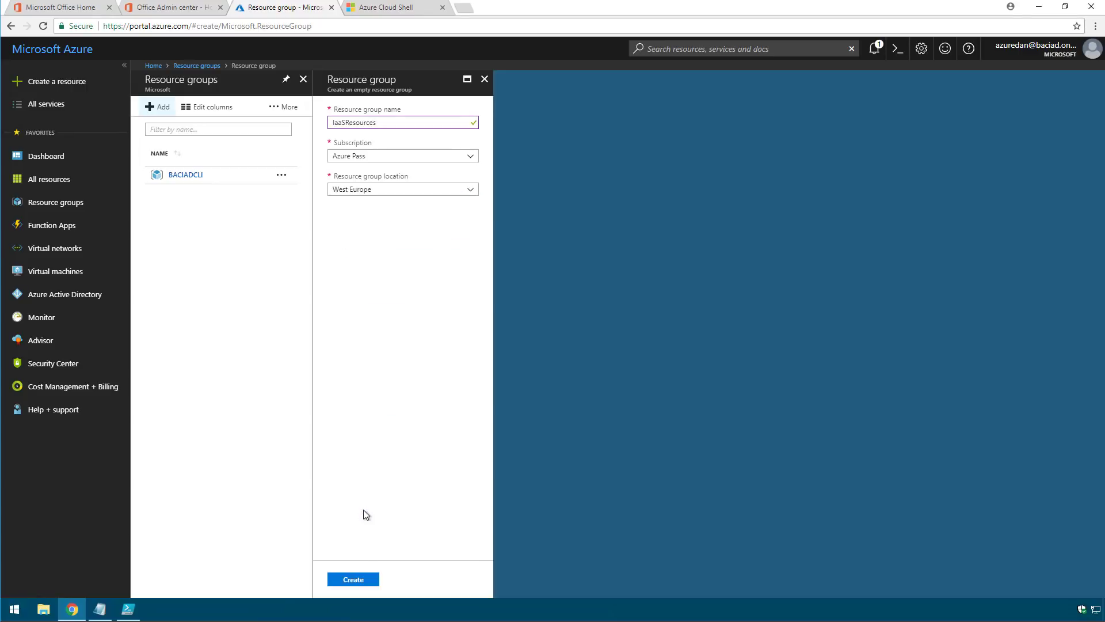
pyautogui.click(354, 580)
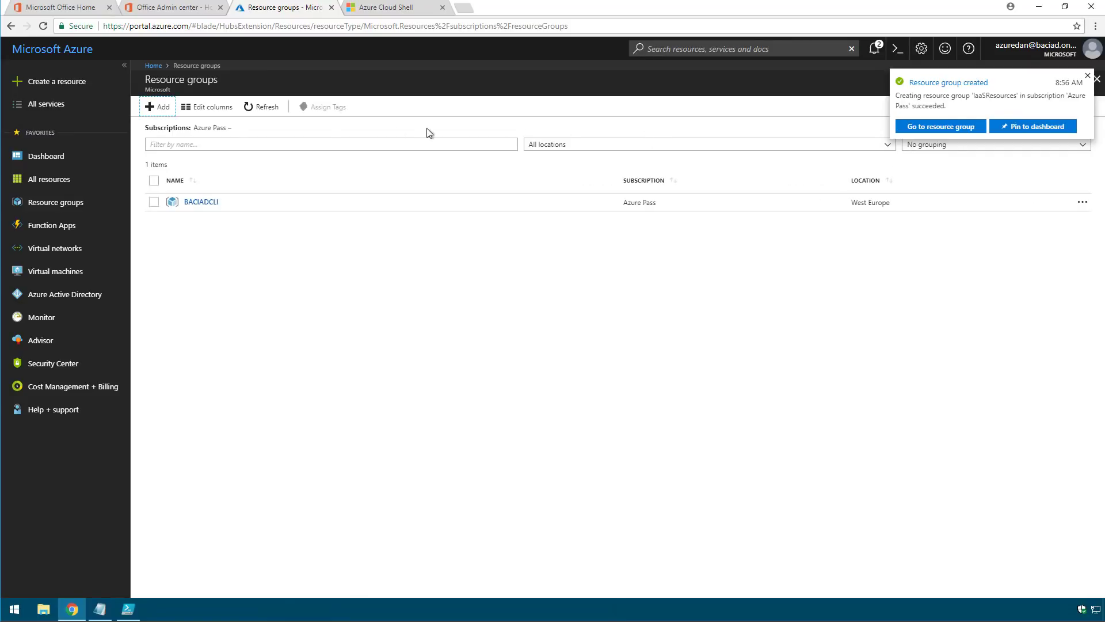
pyautogui.click(279, 110)
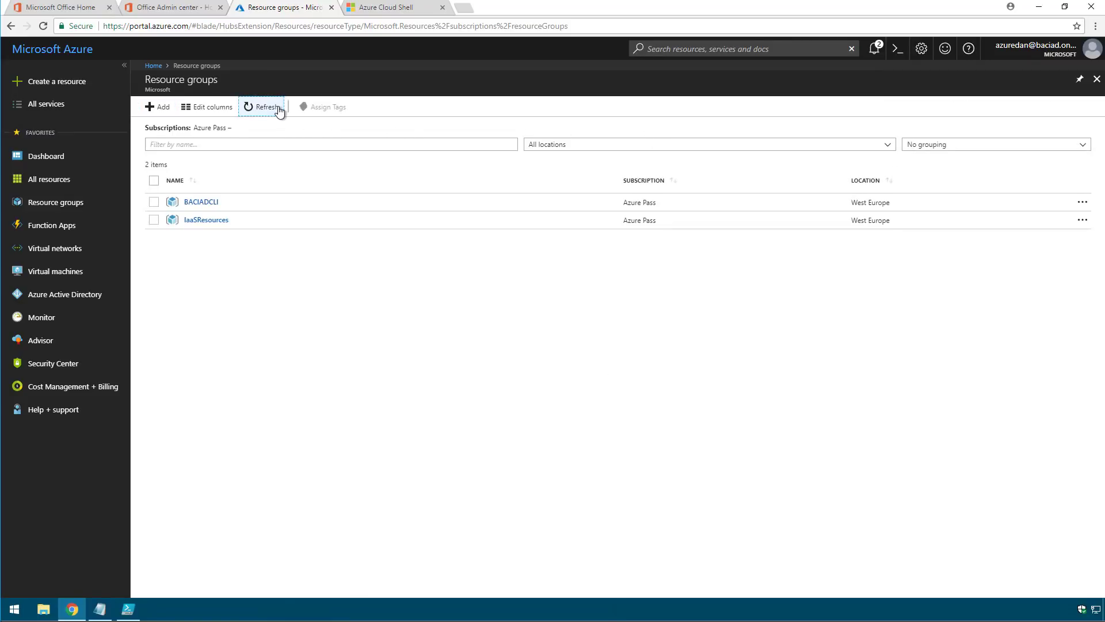
# - Open the IaaSResources resource group
pyautogui.click(204, 221)
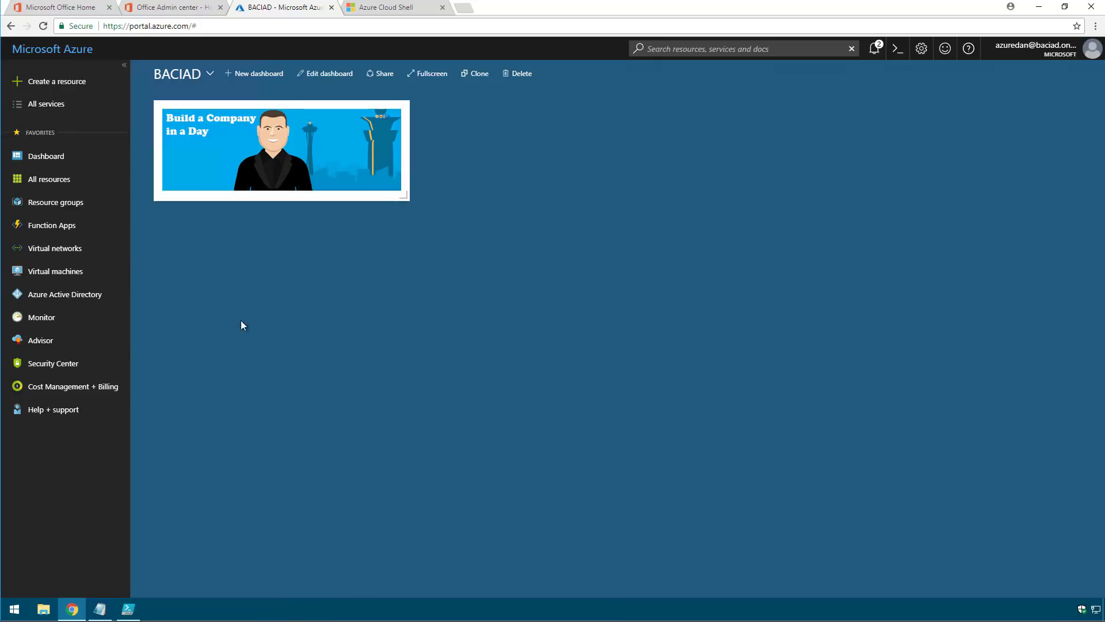
# - From the IaaSResources resource group, add a new resource and search for Virtual Network
pyautogui.click(55, 205)
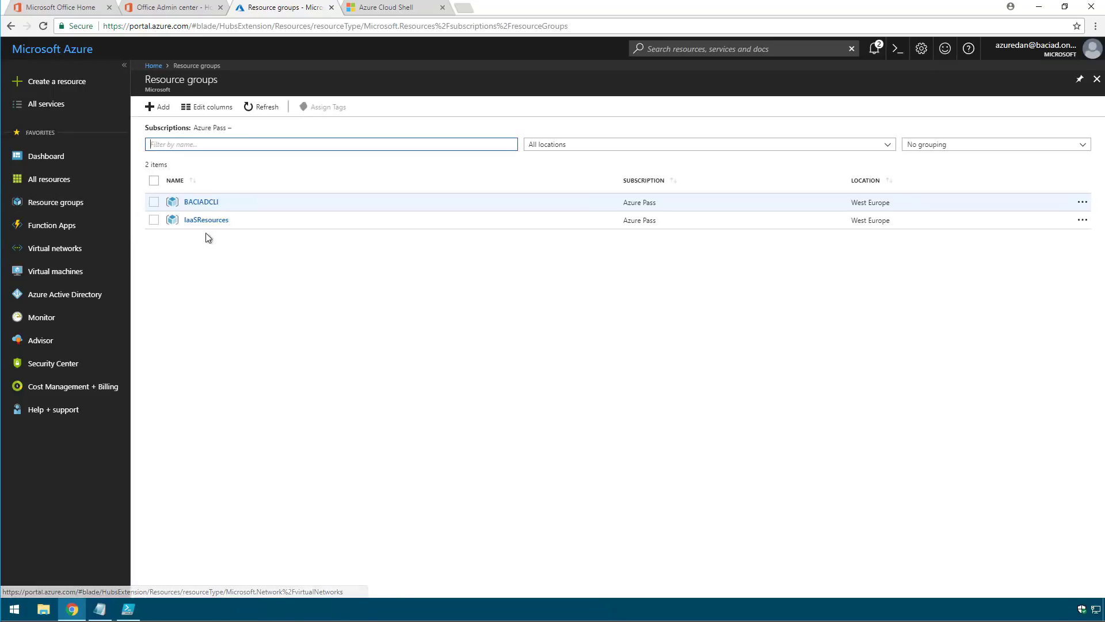
pyautogui.click(207, 220)
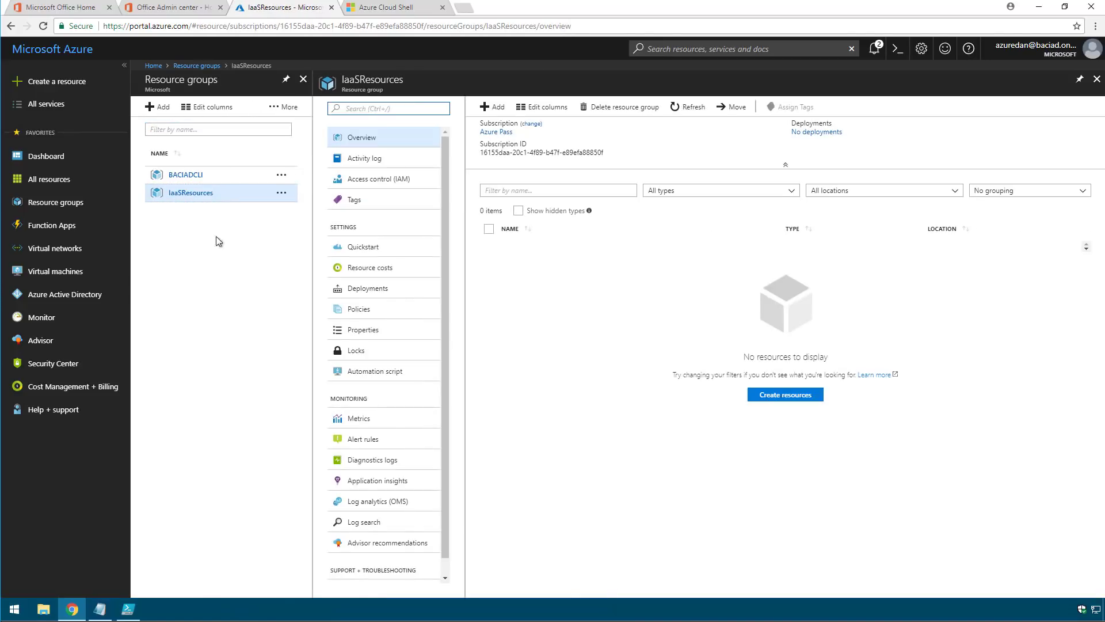
pyautogui.click(492, 107)
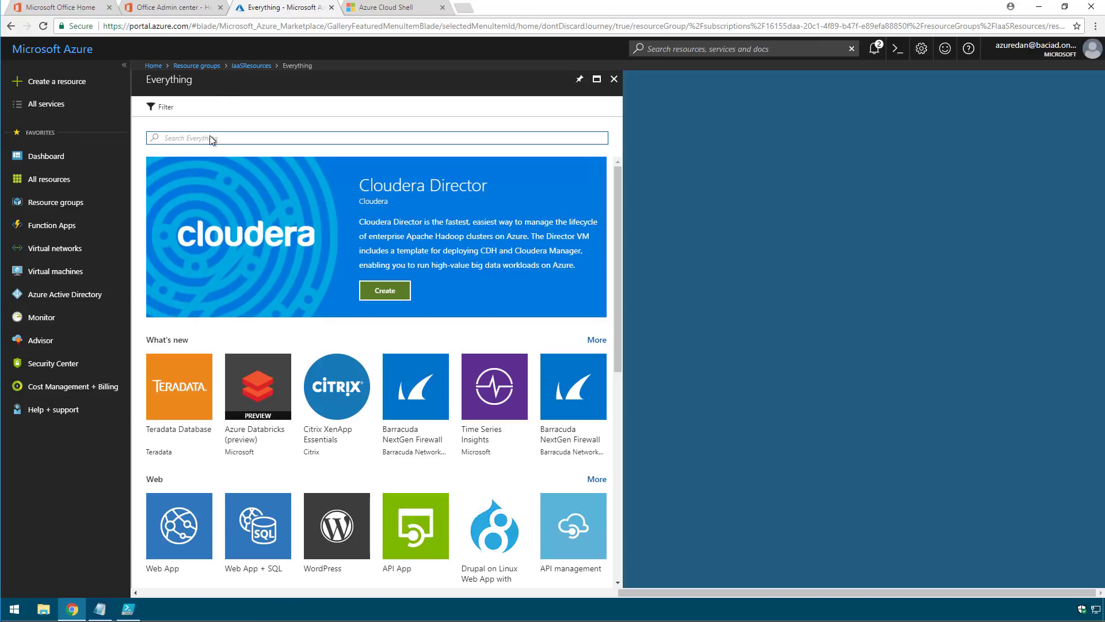
pyautogui.write('V')
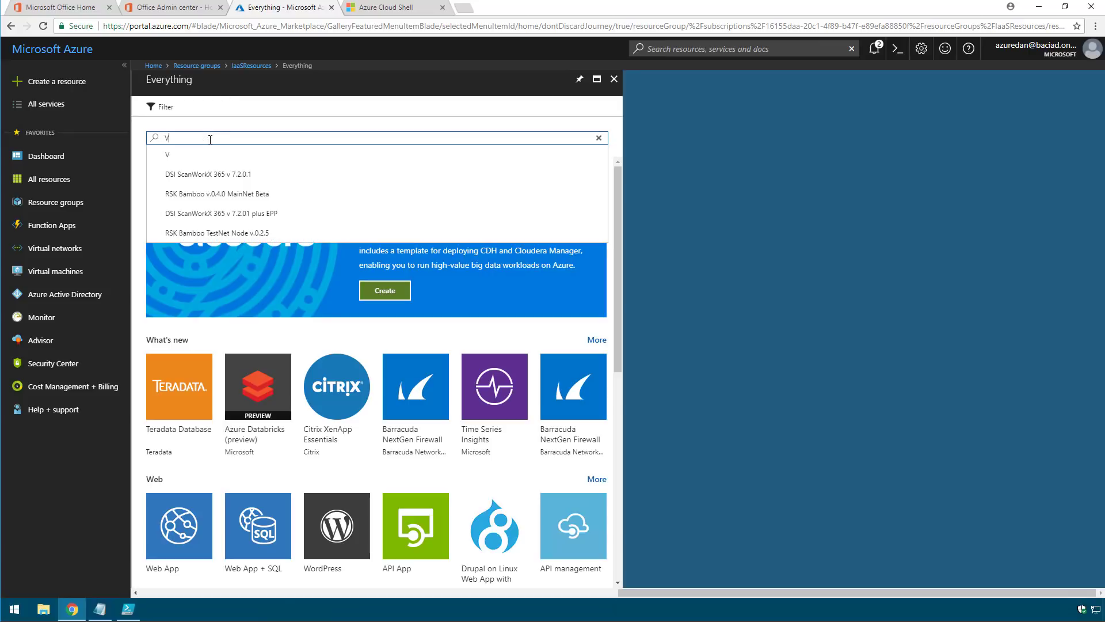
pyautogui.write('irtual Net')
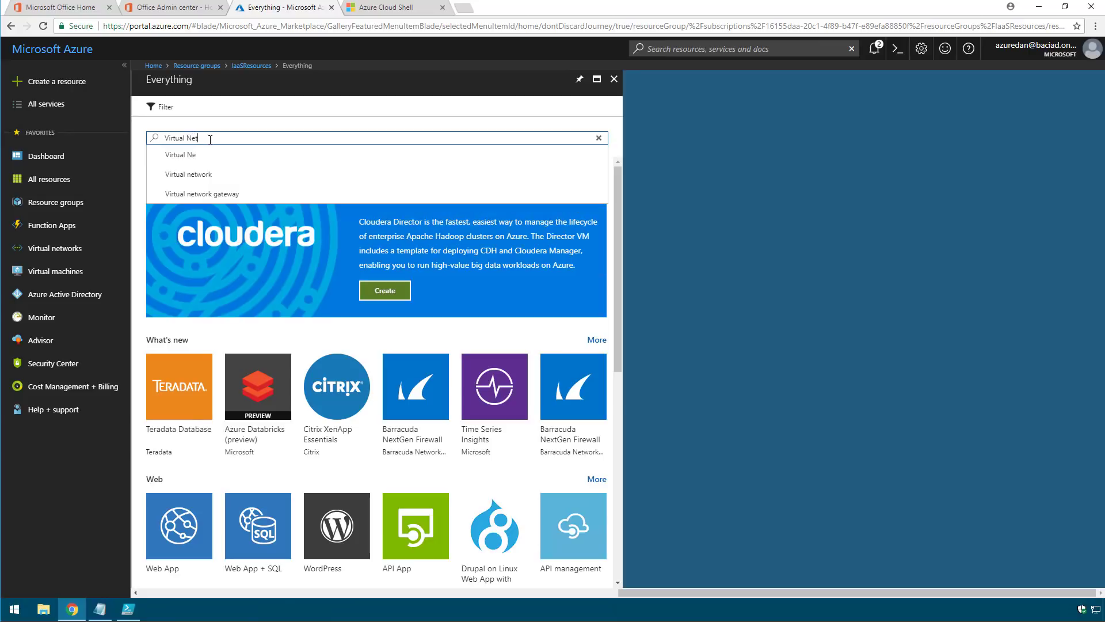
pyautogui.write('work')
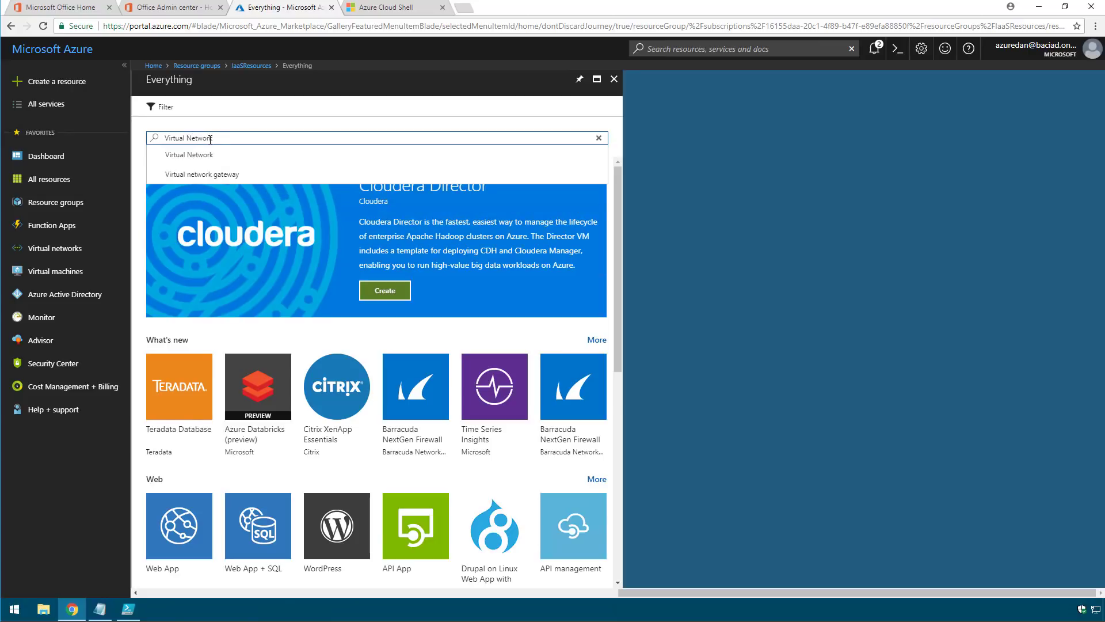
pyautogui.click(247, 156)
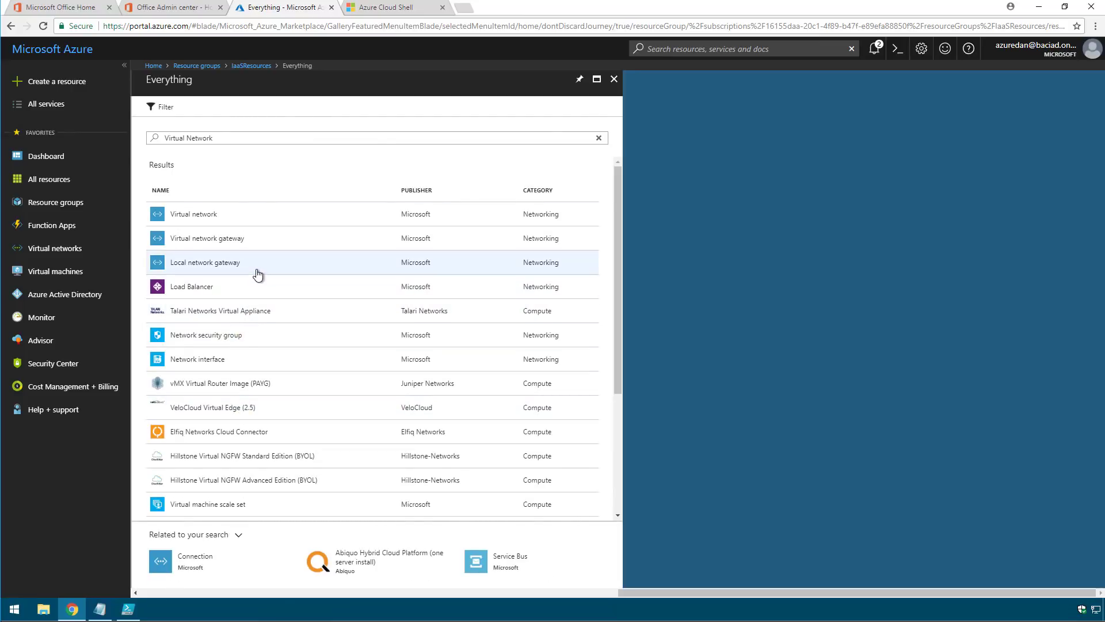
# - Open the Virtual network offering and create it with the Resource Manager deployment model
pyautogui.click(238, 219)
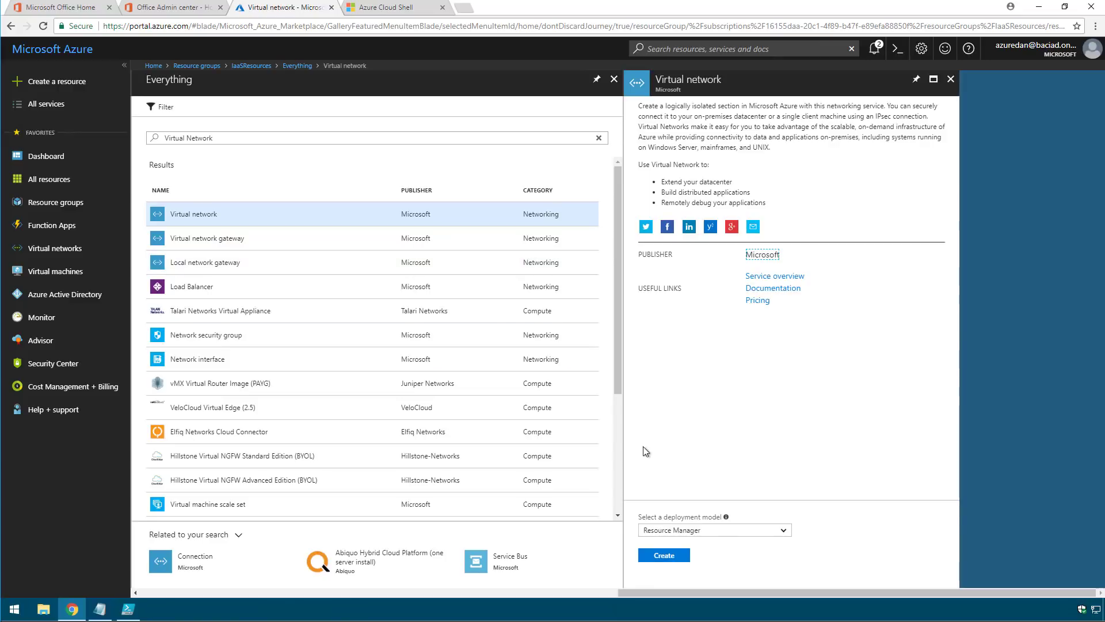
pyautogui.click(783, 530)
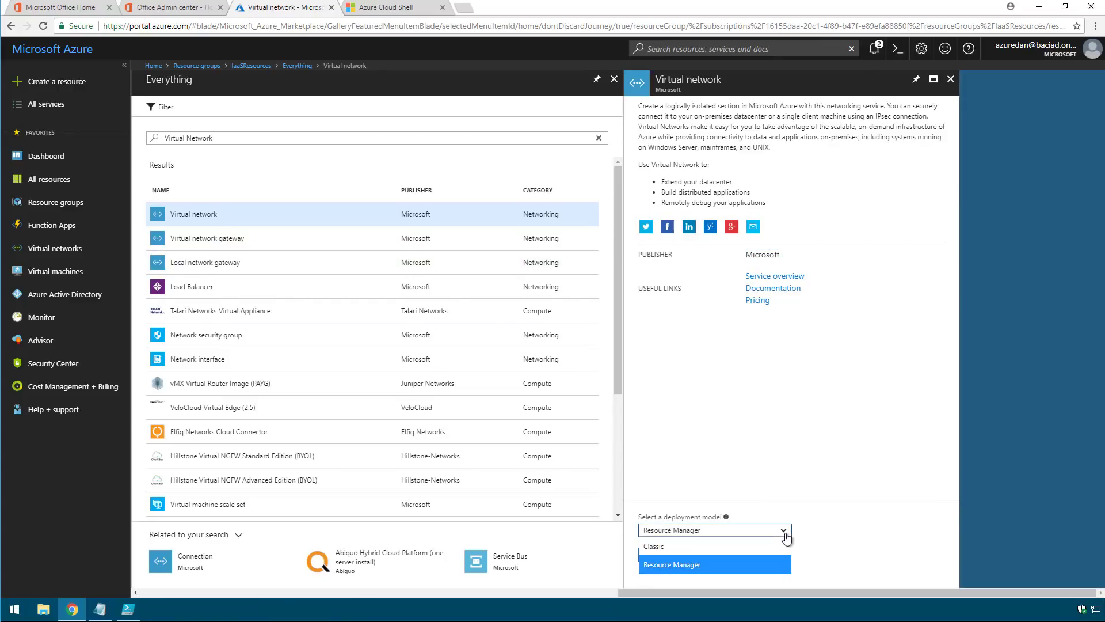
pyautogui.click(768, 568)
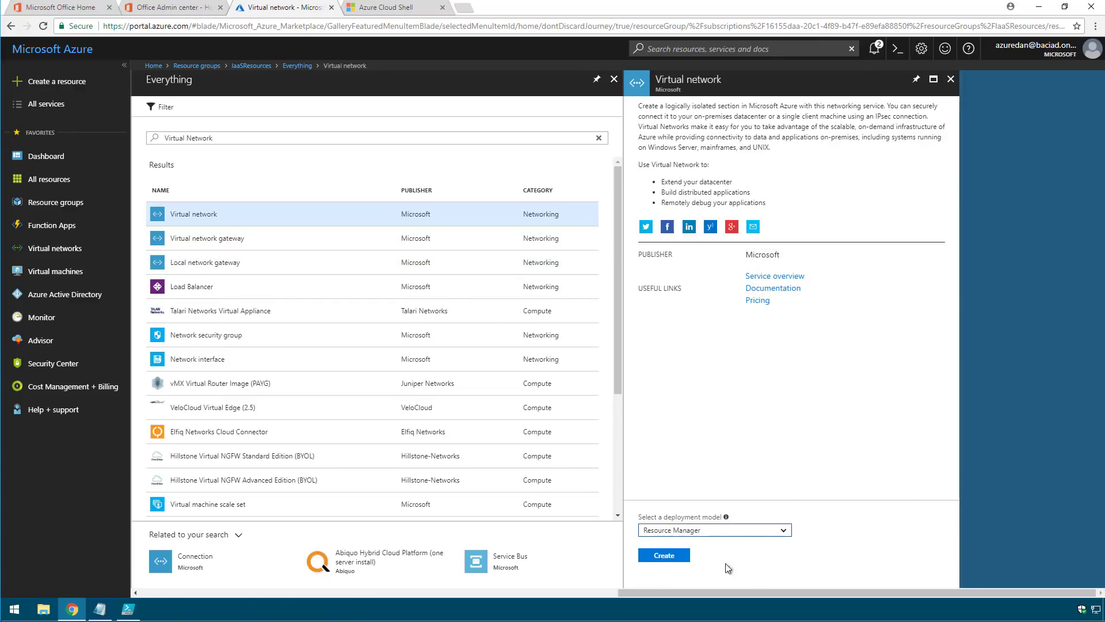
pyautogui.click(676, 562)
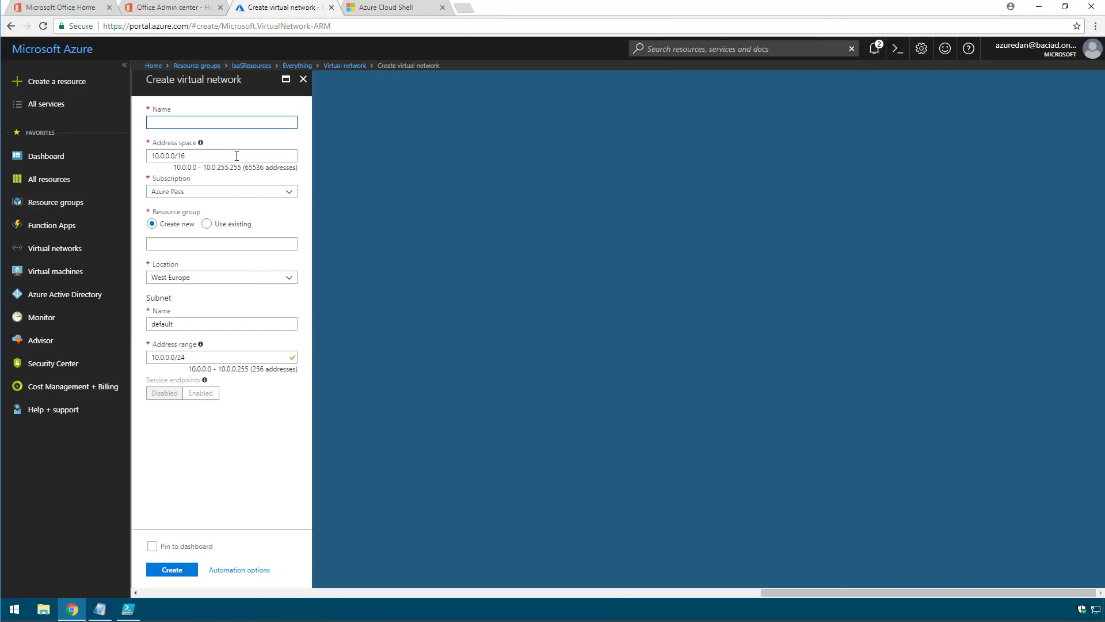
# - Name the network BACIAD-VNET, with address space 192.168.10.0/24, in the existing IaaSResources group
pyautogui.write('BACIAD-VNET')
pyautogui.moveTo(180, 154); pyautogui.dragTo(149, 154)
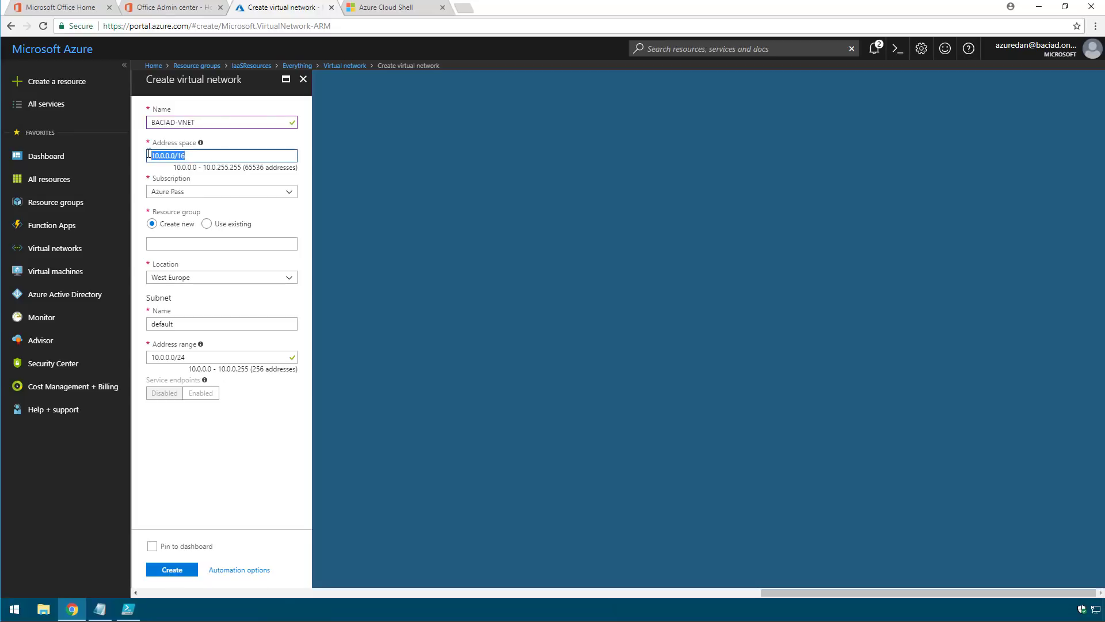
pyautogui.write('192.168.10.0/24')
pyautogui.click(207, 223)
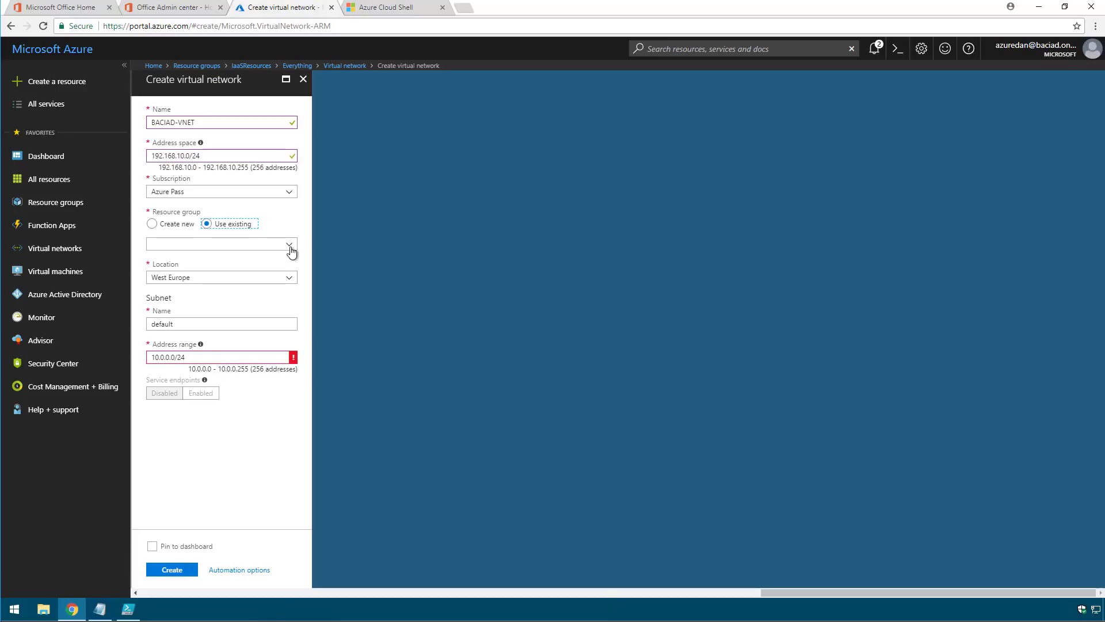
pyautogui.click(289, 246)
pyautogui.click(222, 277)
# - Set the subnet to Production 192.168.10.0/25, pin it to the dashboard, and create the network
pyautogui.moveTo(187, 326); pyautogui.dragTo(146, 332)
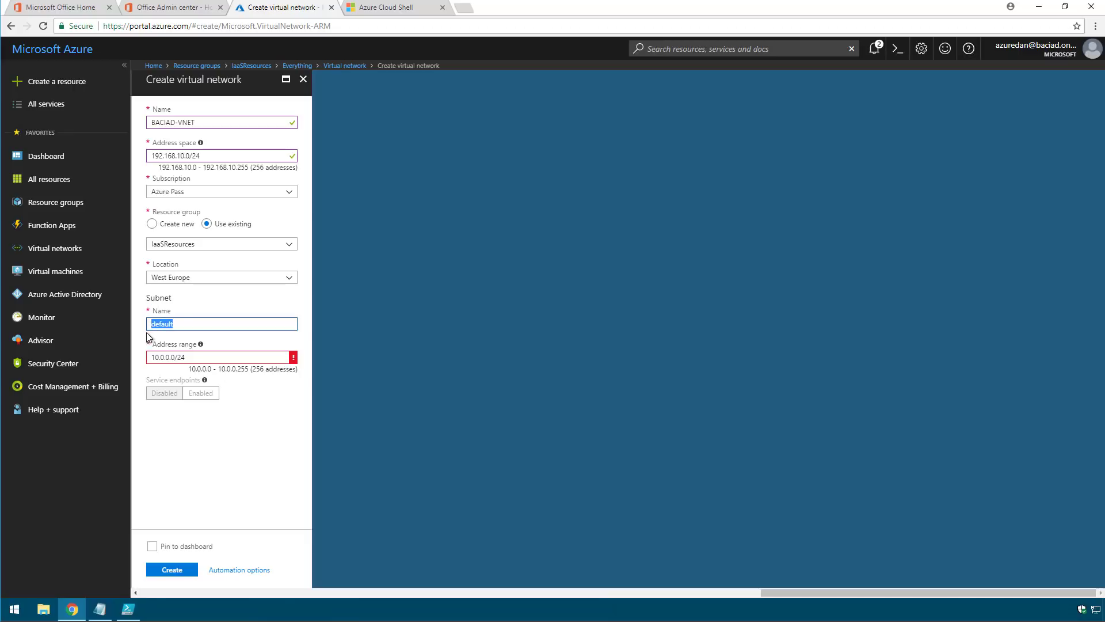
pyautogui.write('Production')
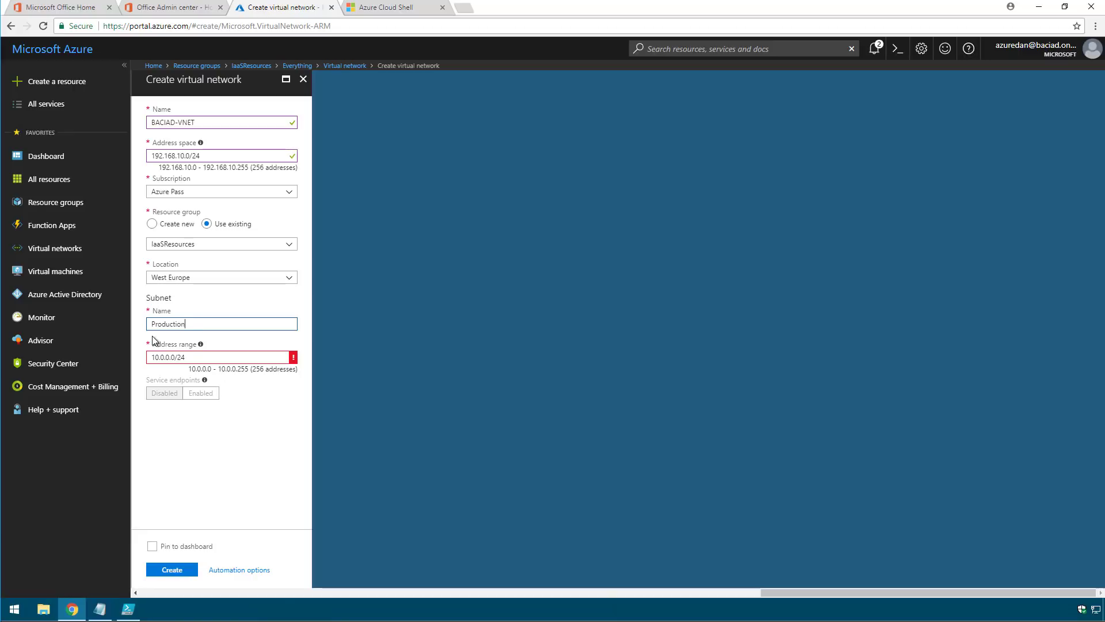
pyautogui.click(177, 358)
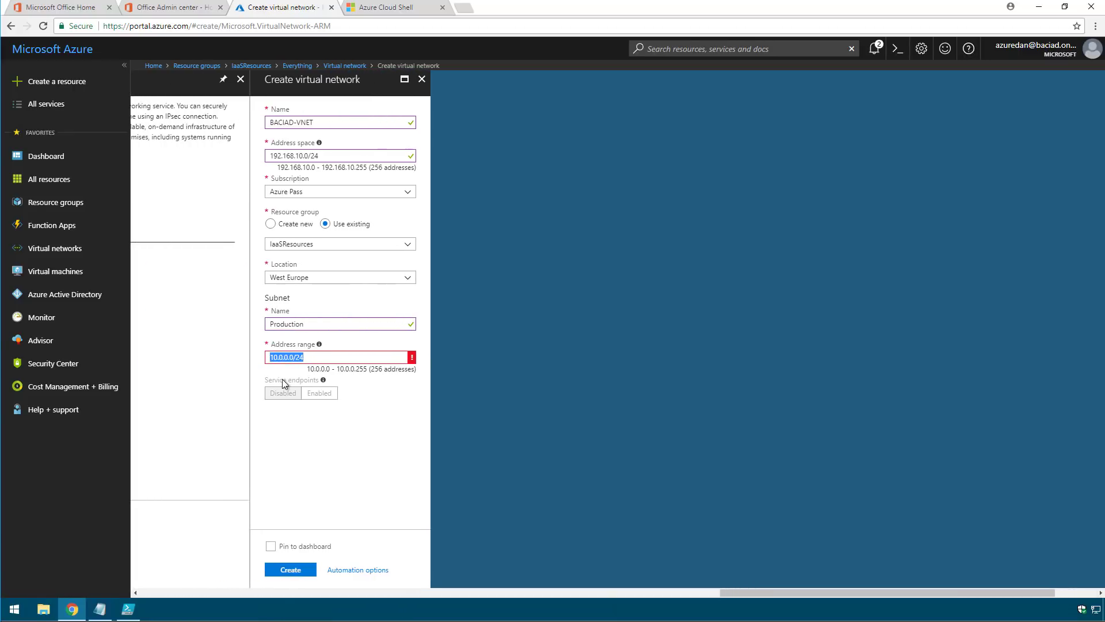
pyautogui.write('192.168')
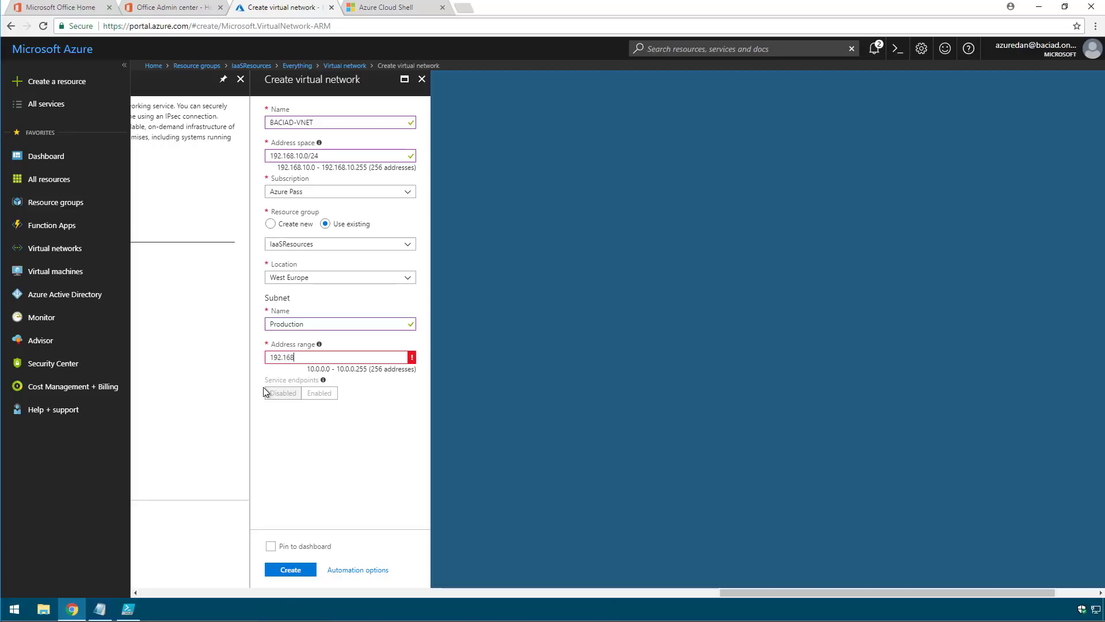
pyautogui.write('.10.0/25')
pyautogui.click(330, 429)
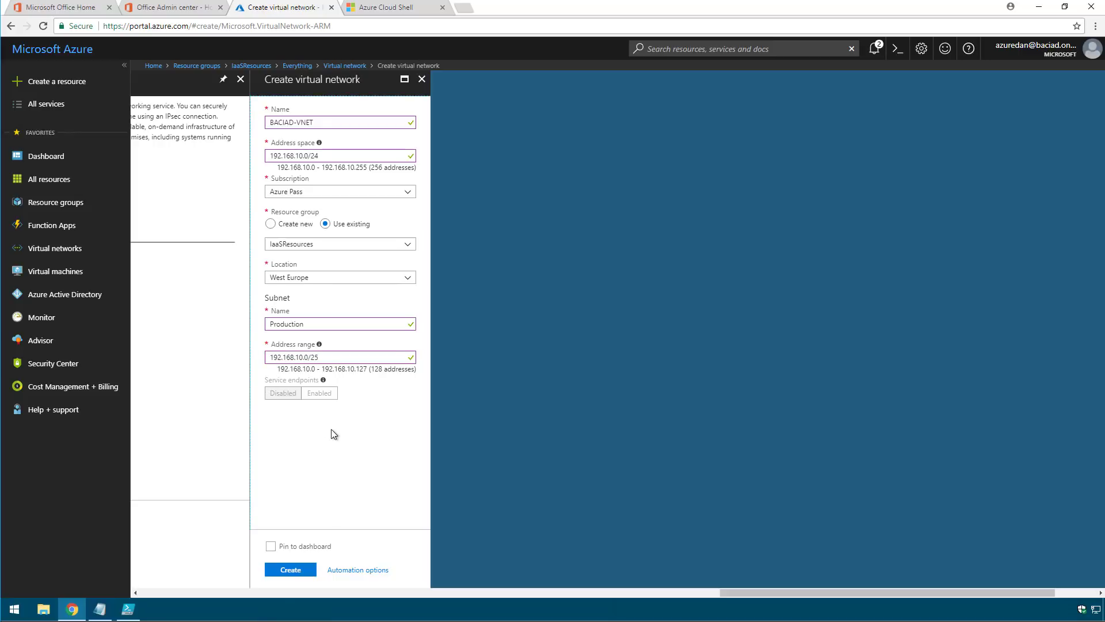
pyautogui.click(271, 547)
pyautogui.click(282, 570)
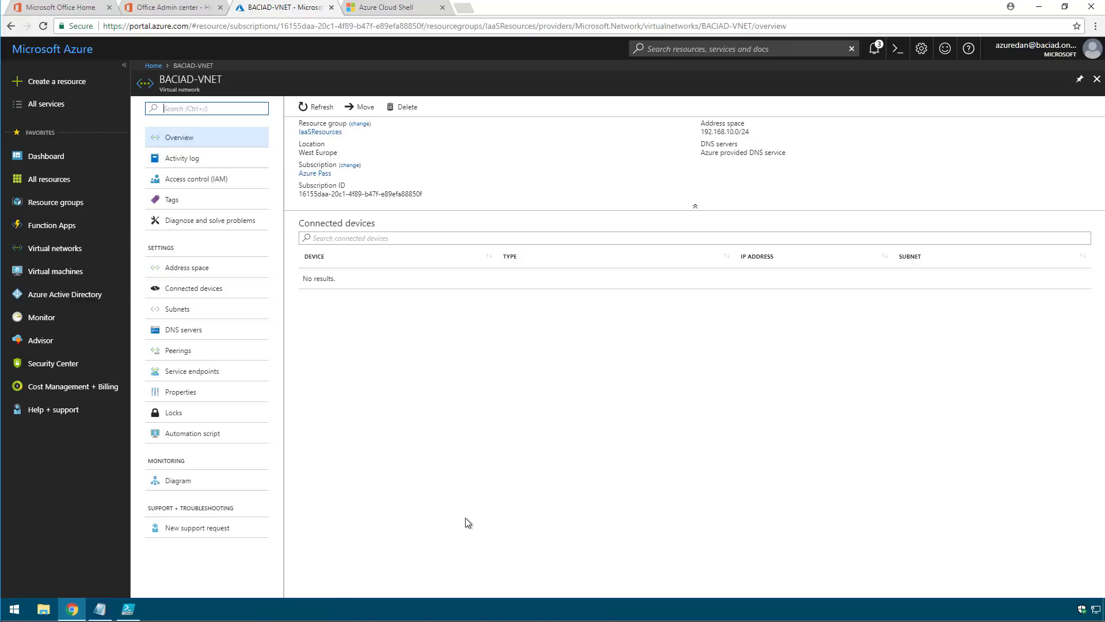
# - Show BACIAD-VNET's subnets list, including Production at 192.168.10.0/25
pyautogui.click(220, 316)
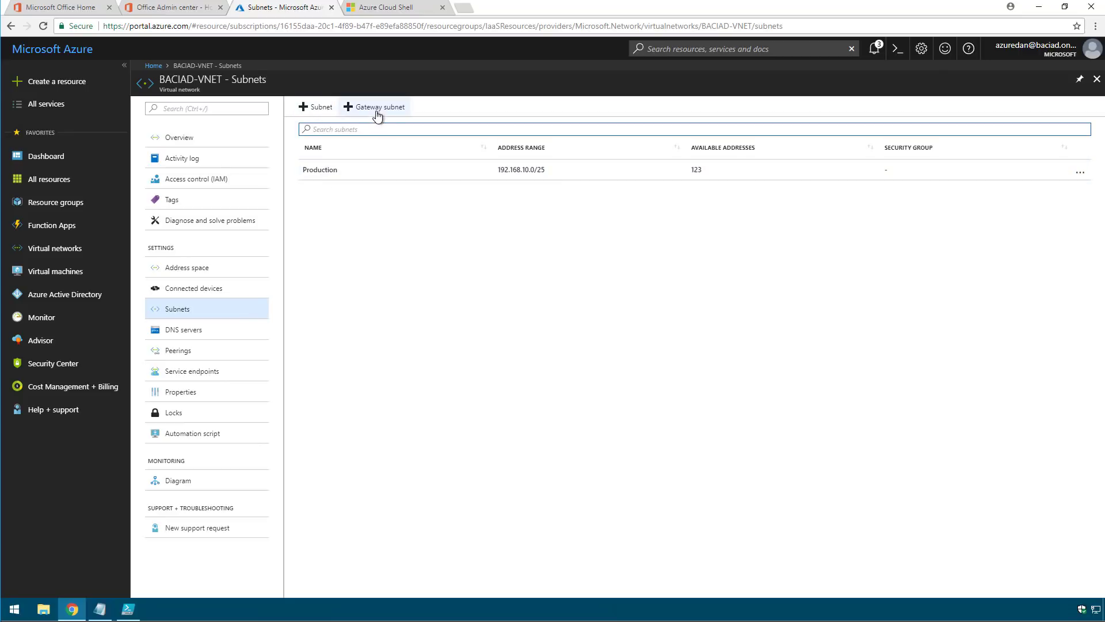
# - Add a subnet named Development with address range 192.168.10.128/26 and save it
pyautogui.click(320, 110)
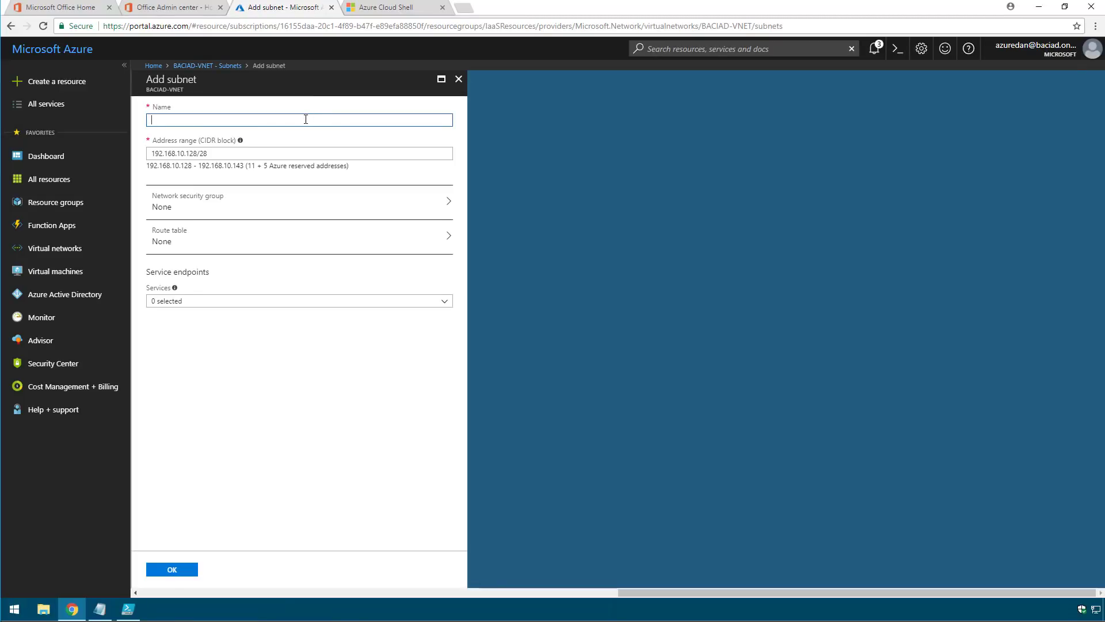
pyautogui.write('Development')
pyautogui.click(238, 151)
pyautogui.press('BackSpace')
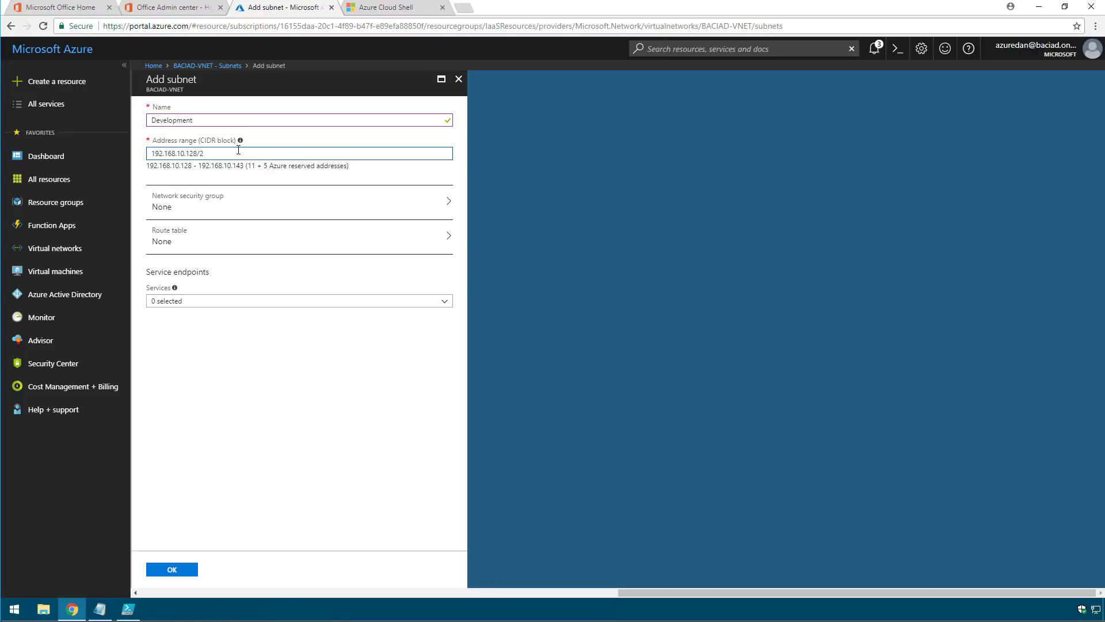
pyautogui.write('6')
pyautogui.click(286, 352)
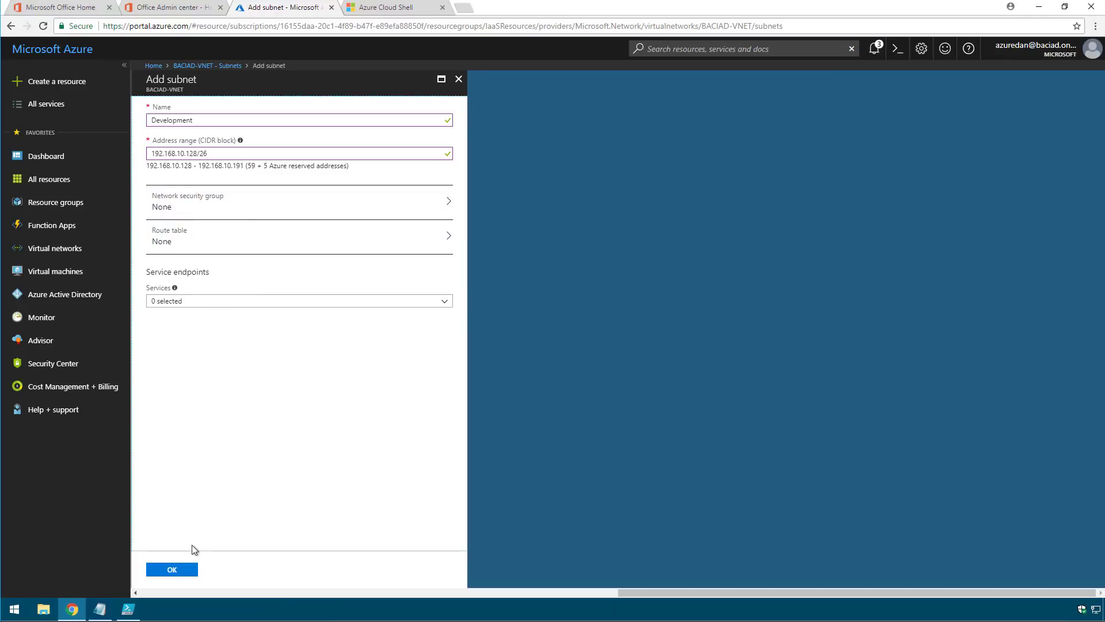
pyautogui.click(175, 573)
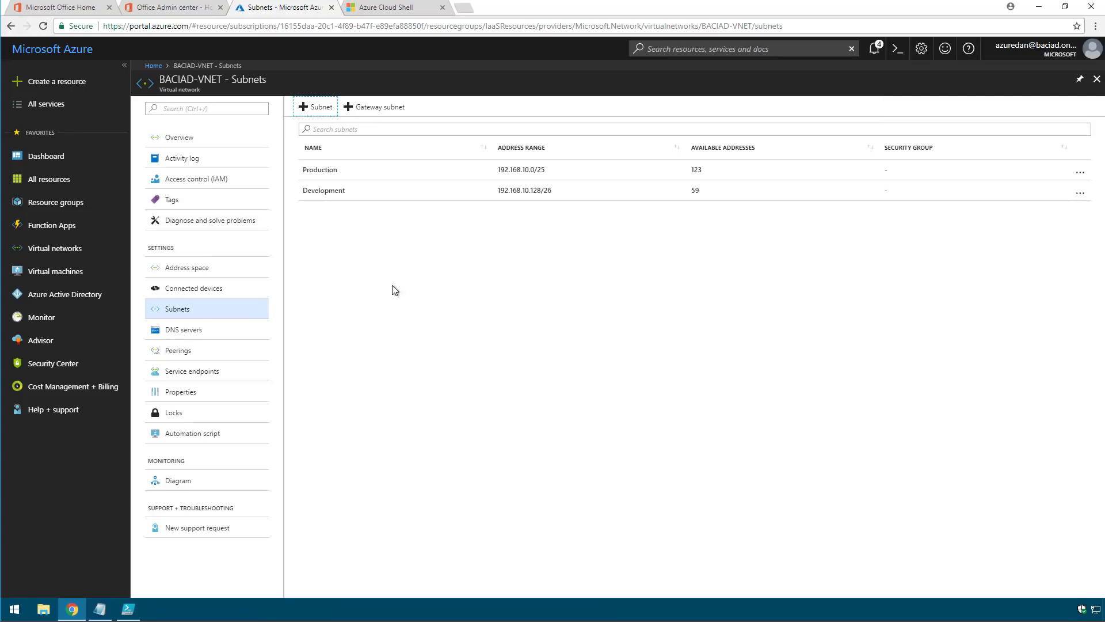
pyautogui.click(375, 110)
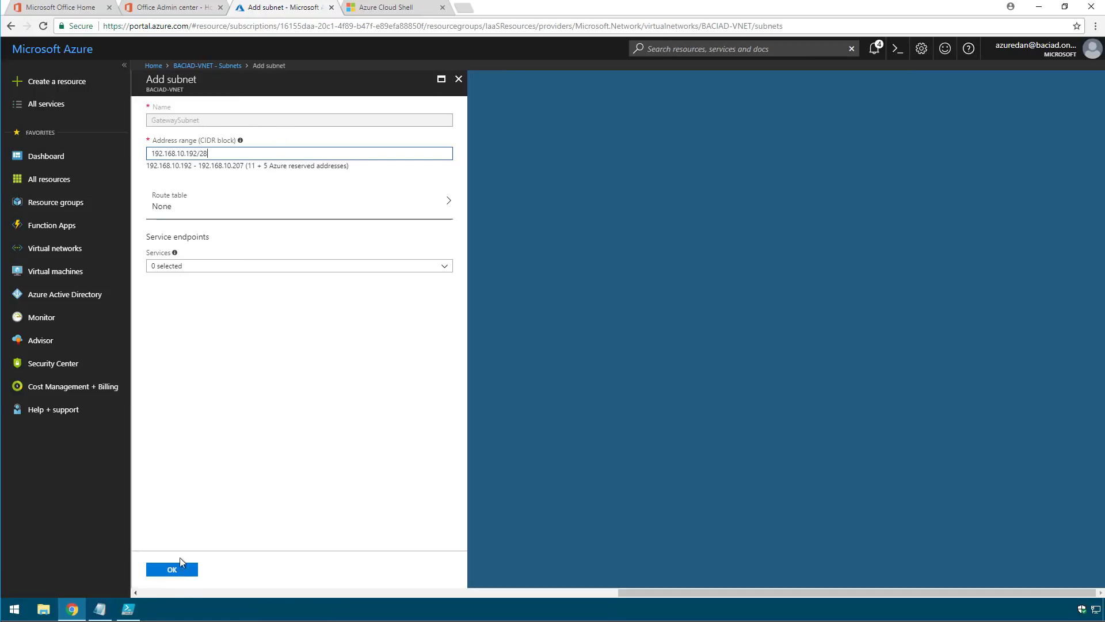
# - Save the GatewaySubnet with its default 192.168.10.192/28 range
pyautogui.click(182, 573)
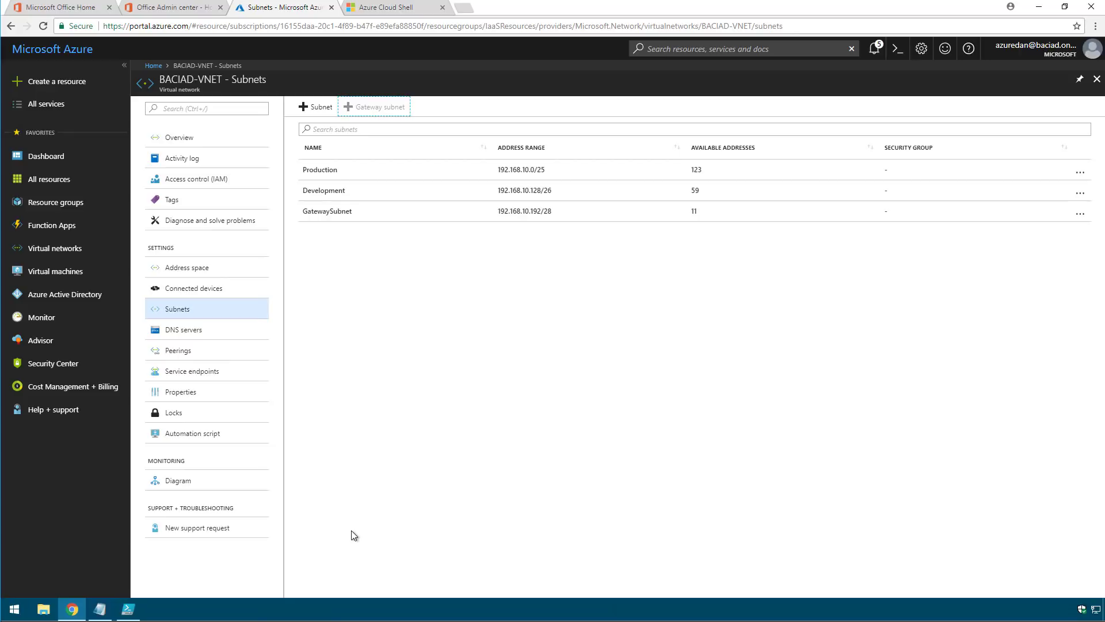
# - From the IaaSResources resource group, find Virtual network gateway in the marketplace and start creating one
pyautogui.click(61, 156)
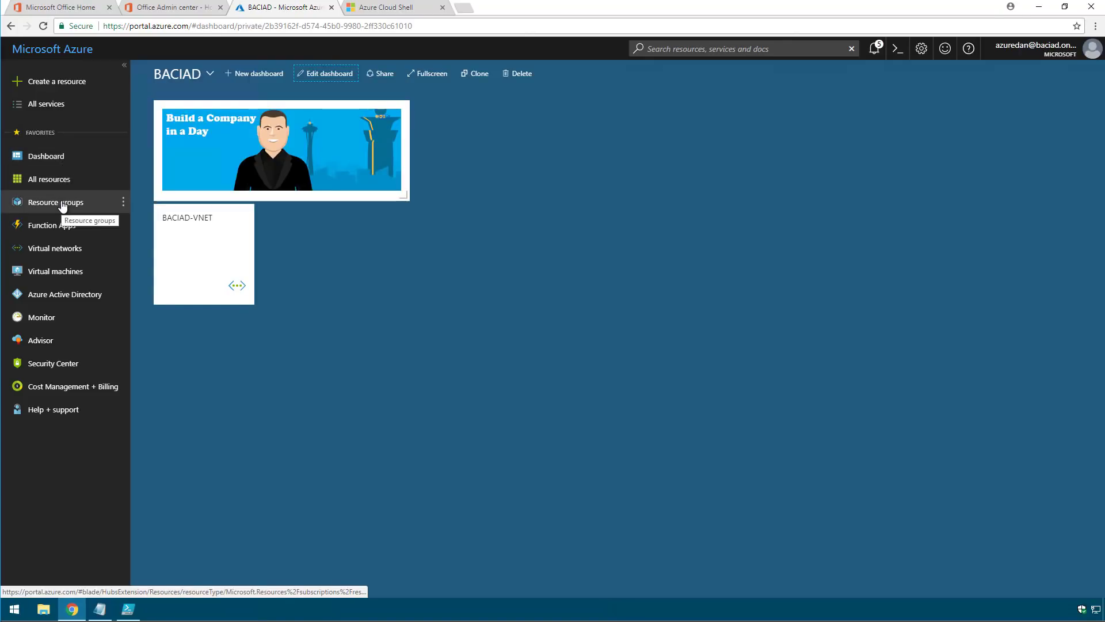
pyautogui.click(61, 202)
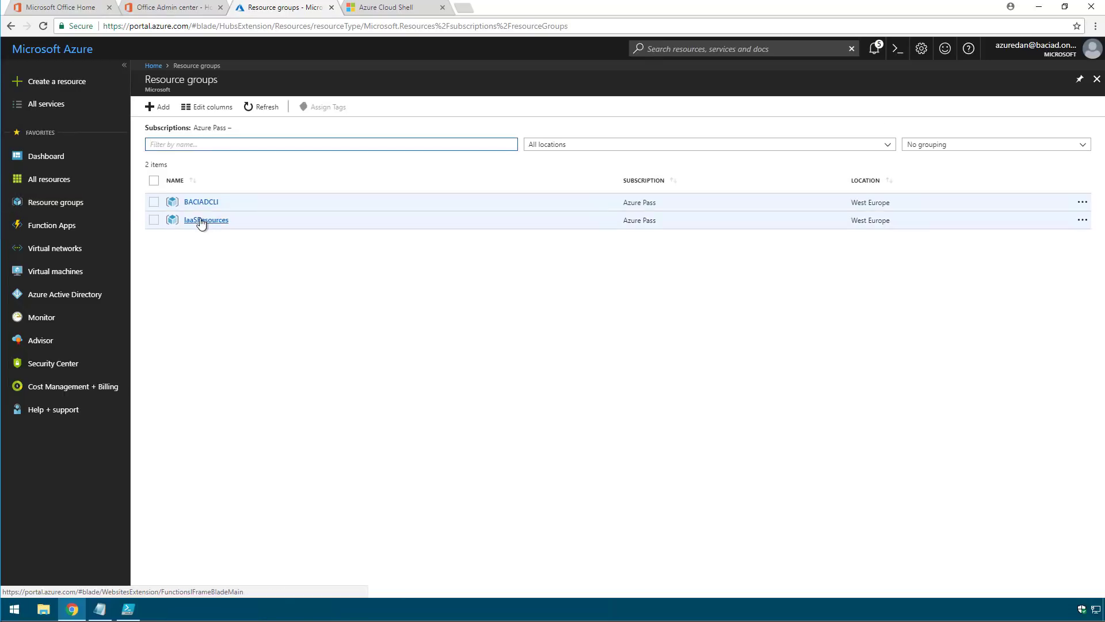
pyautogui.click(203, 220)
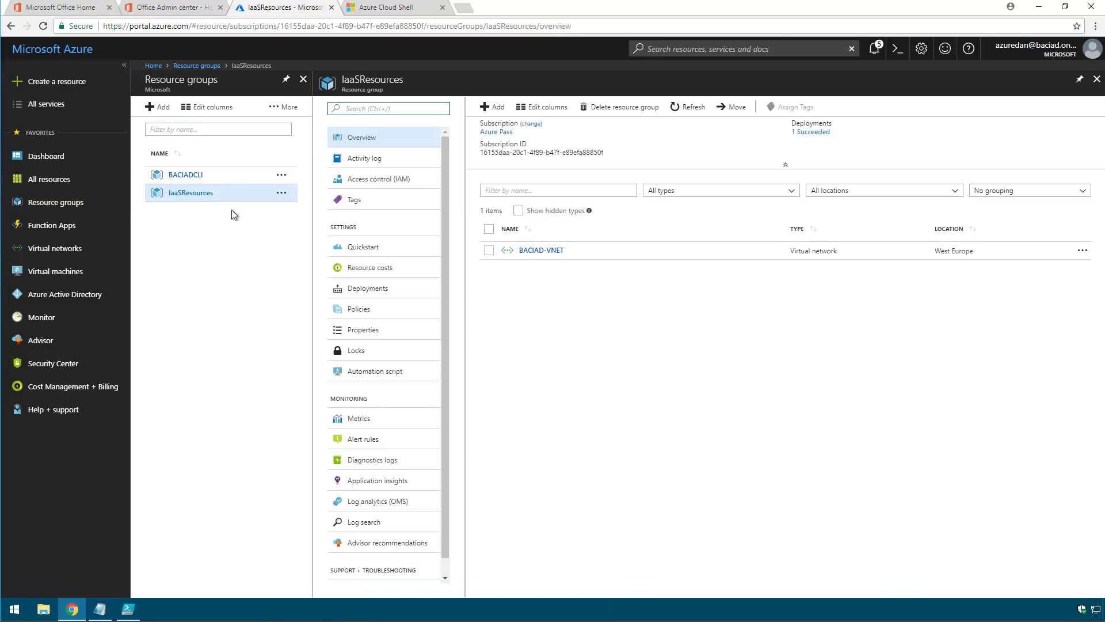
pyautogui.click(491, 110)
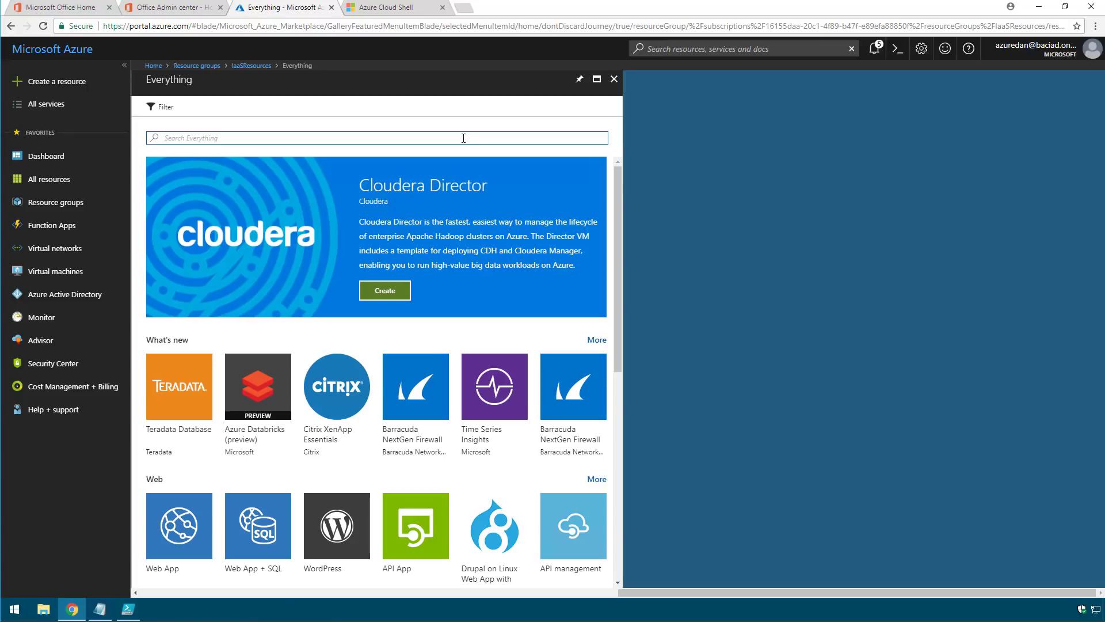
pyautogui.write('Virt')
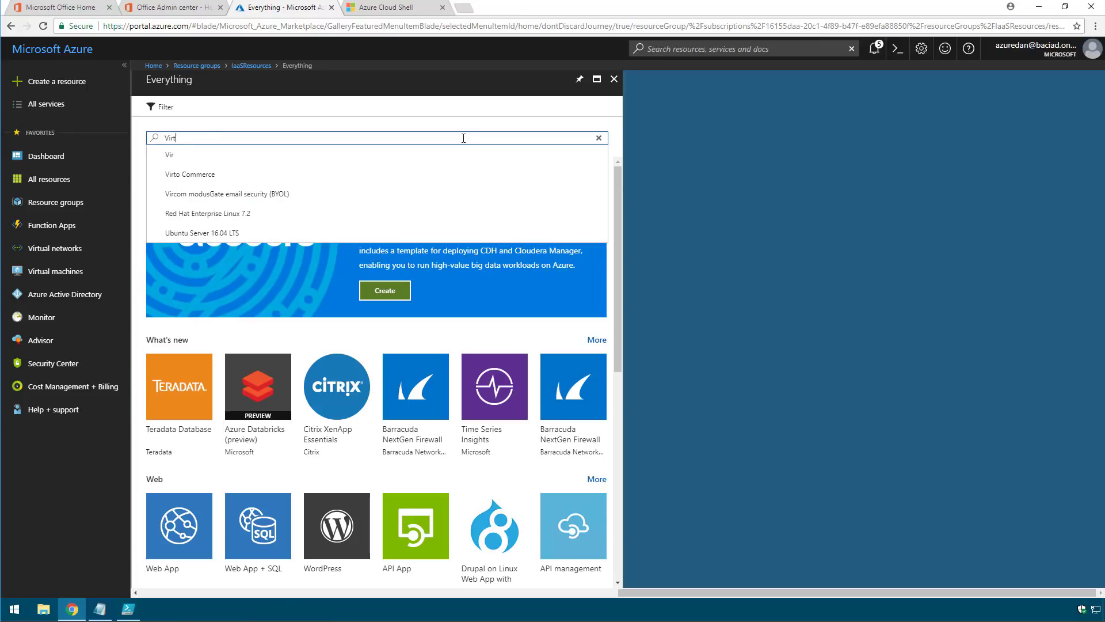
pyautogui.write('ual Ne')
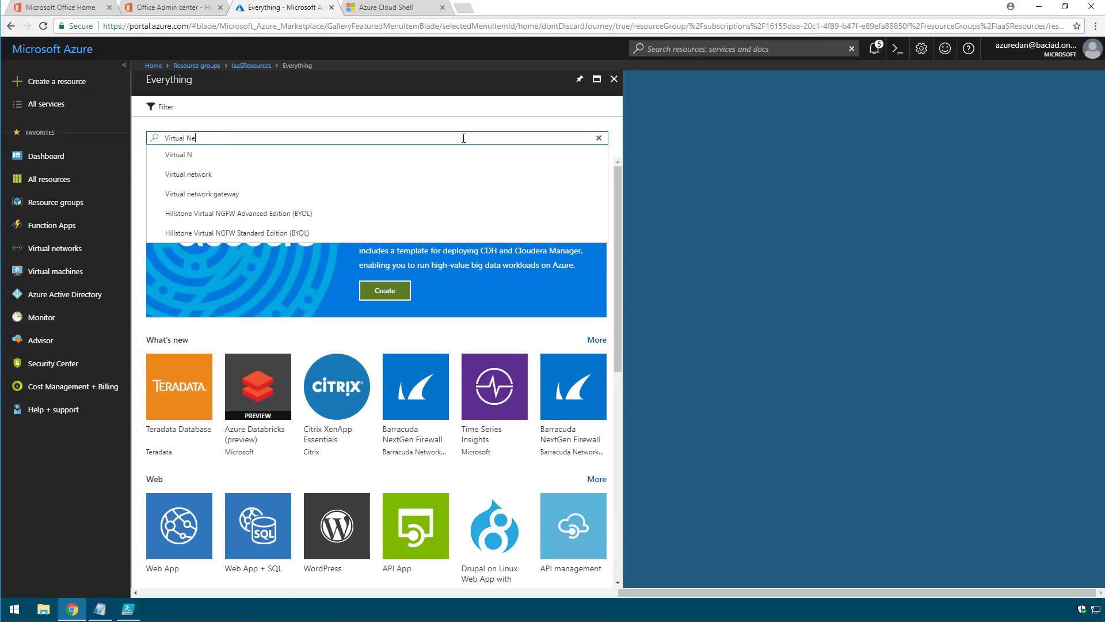
pyautogui.write('twork Gat')
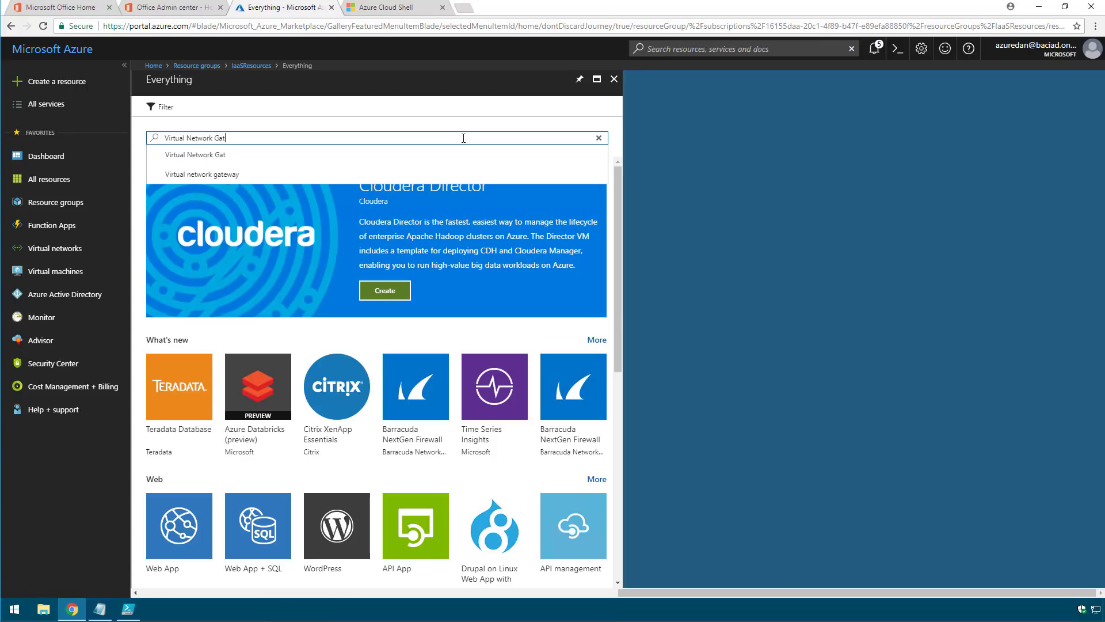
pyautogui.click(240, 175)
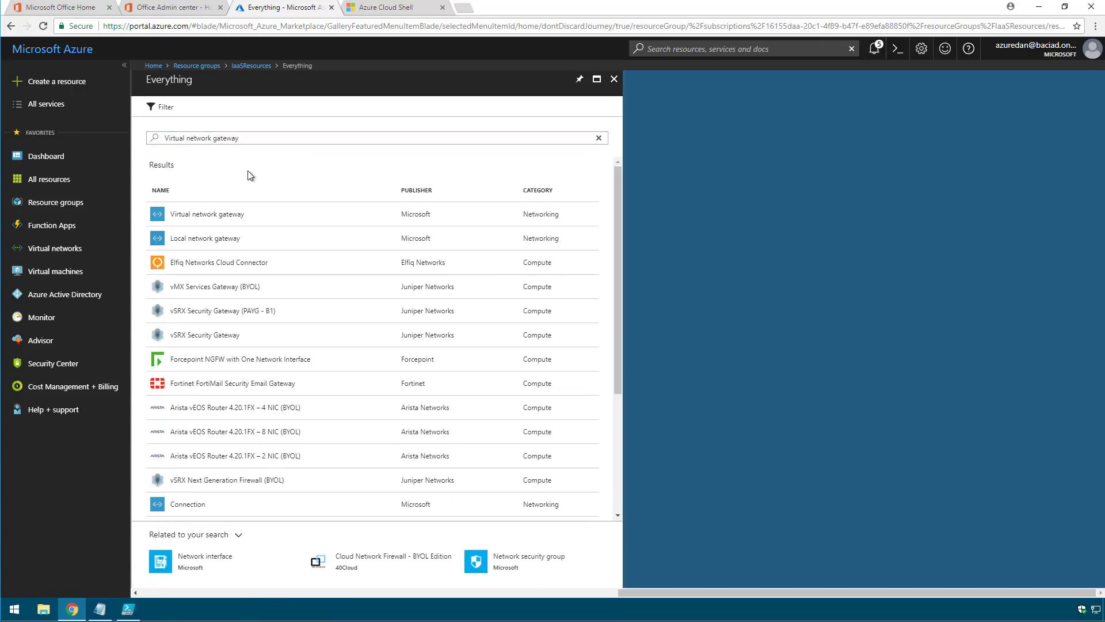
pyautogui.click(235, 221)
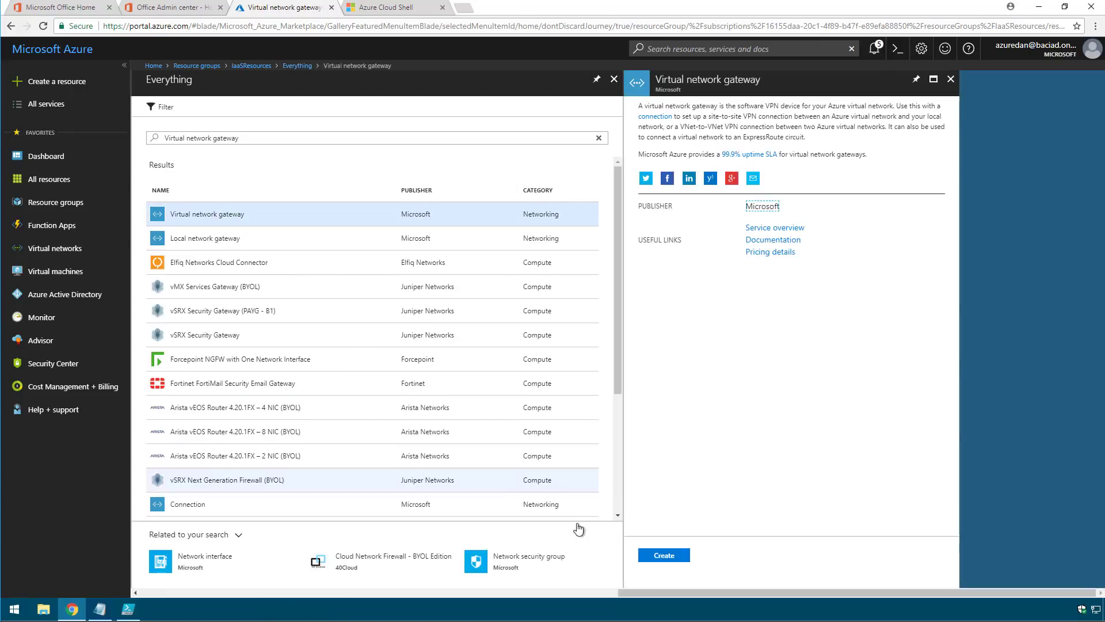
pyautogui.click(656, 555)
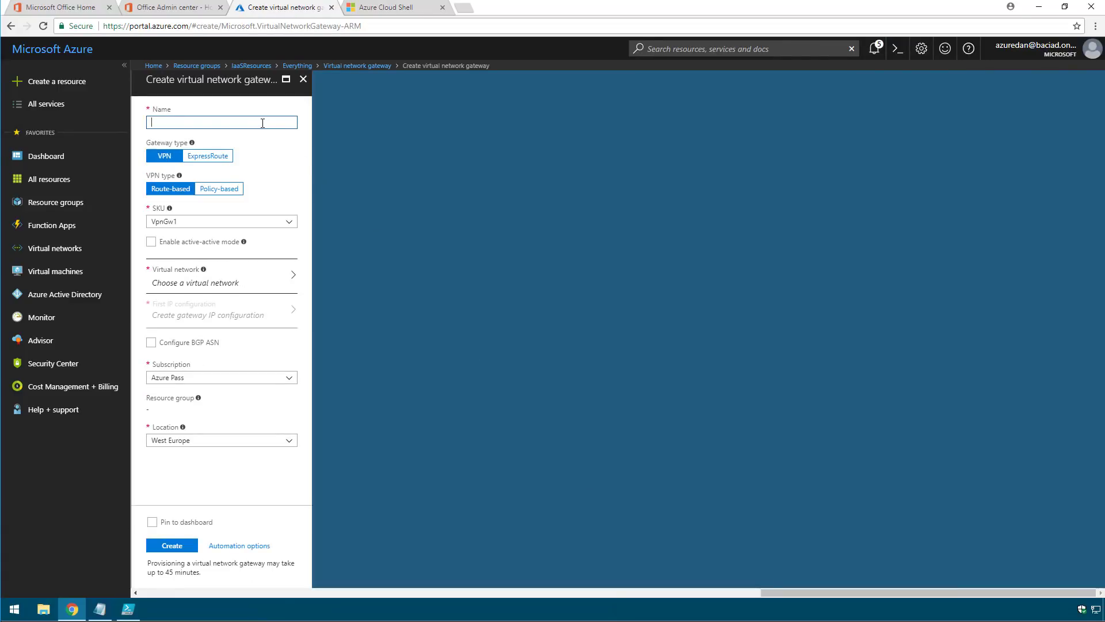
# - Name the gateway BACIADGW with the Basic SKU, attached to BACIAD-VNET
pyautogui.write('BACIADG')
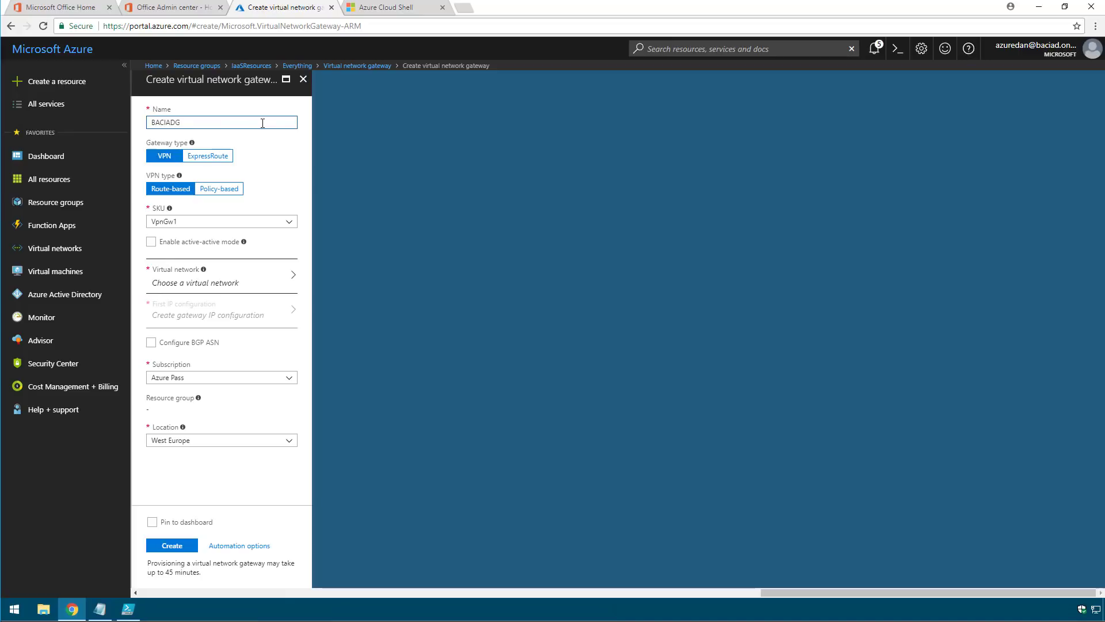
pyautogui.write('W')
pyautogui.click(286, 222)
pyautogui.click(240, 237)
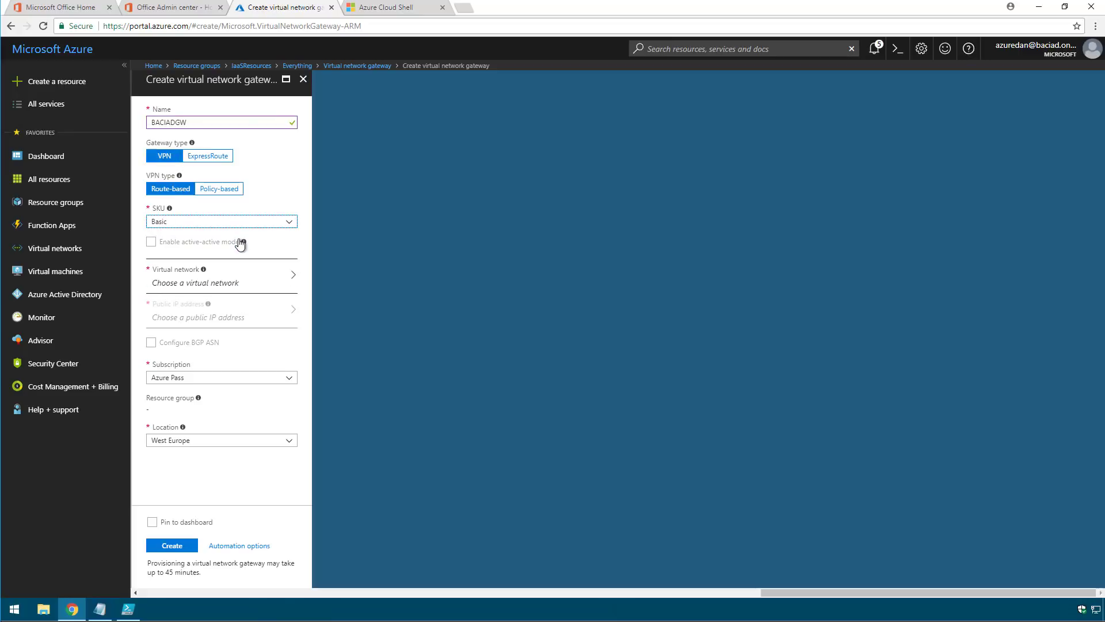
pyautogui.click(240, 275)
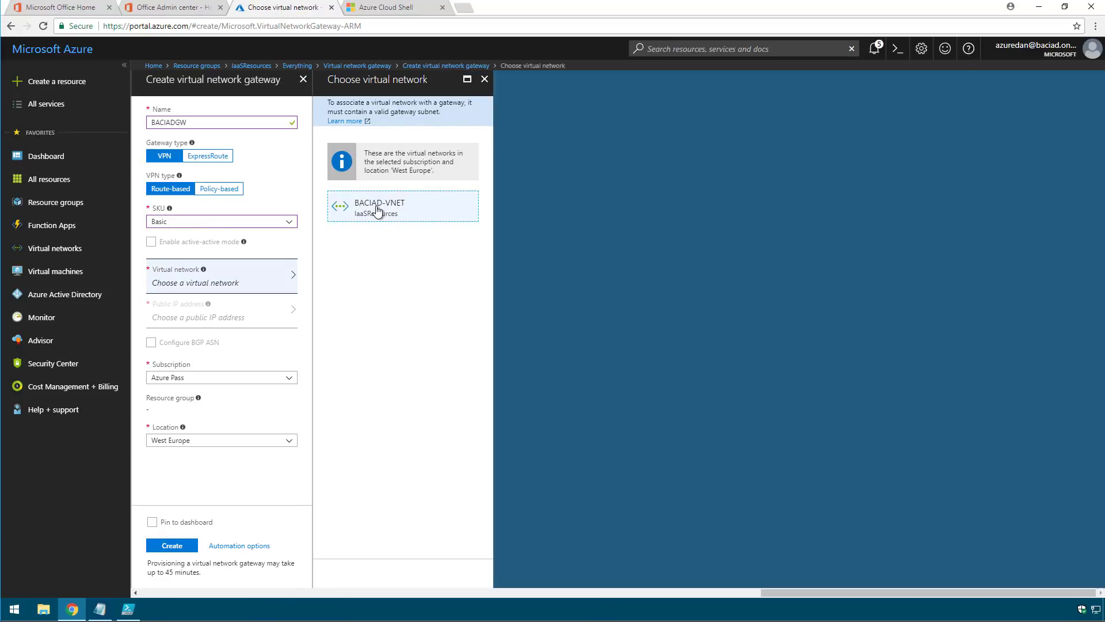
pyautogui.click(377, 212)
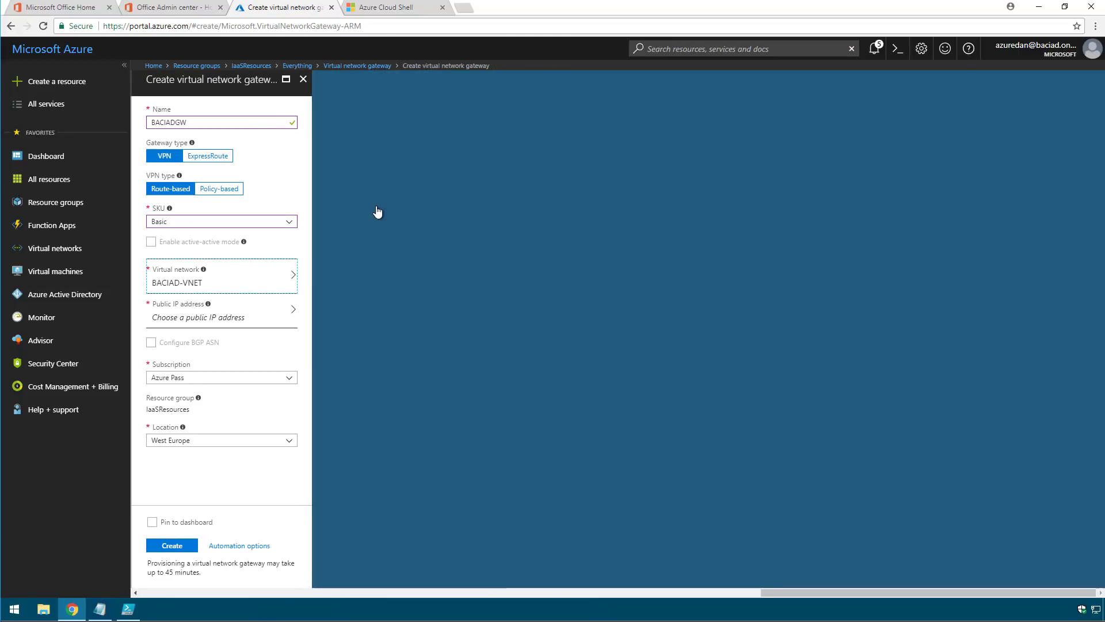
# - Give it a new public IP named BACIADGW, pin it to the dashboard, and create it
pyautogui.click(234, 316)
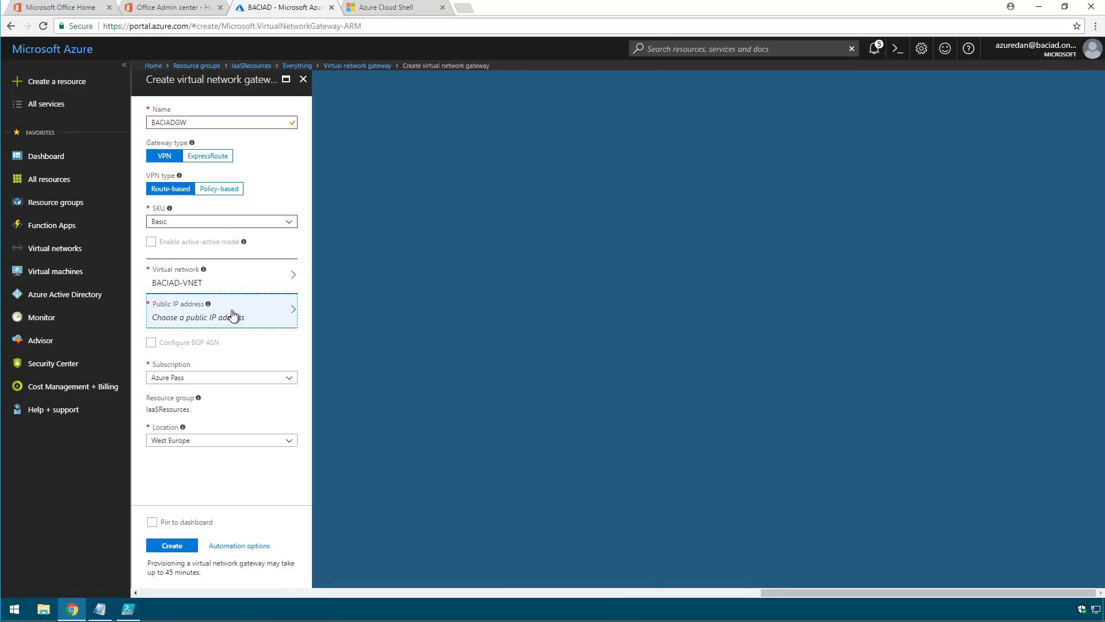
pyautogui.click(381, 167)
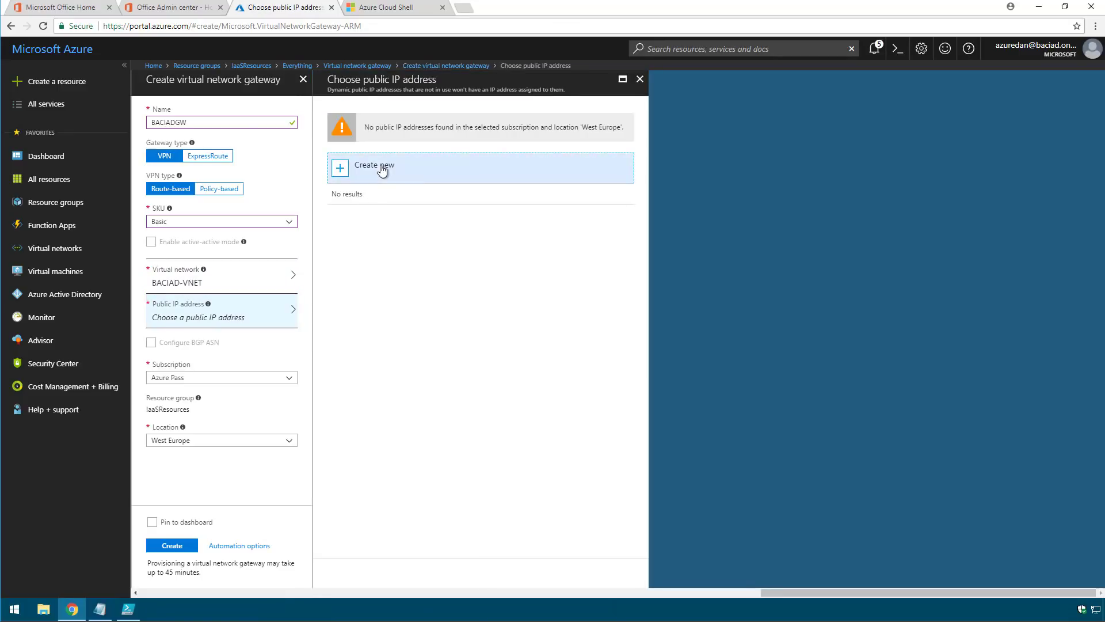
pyautogui.write('BACIADGW')
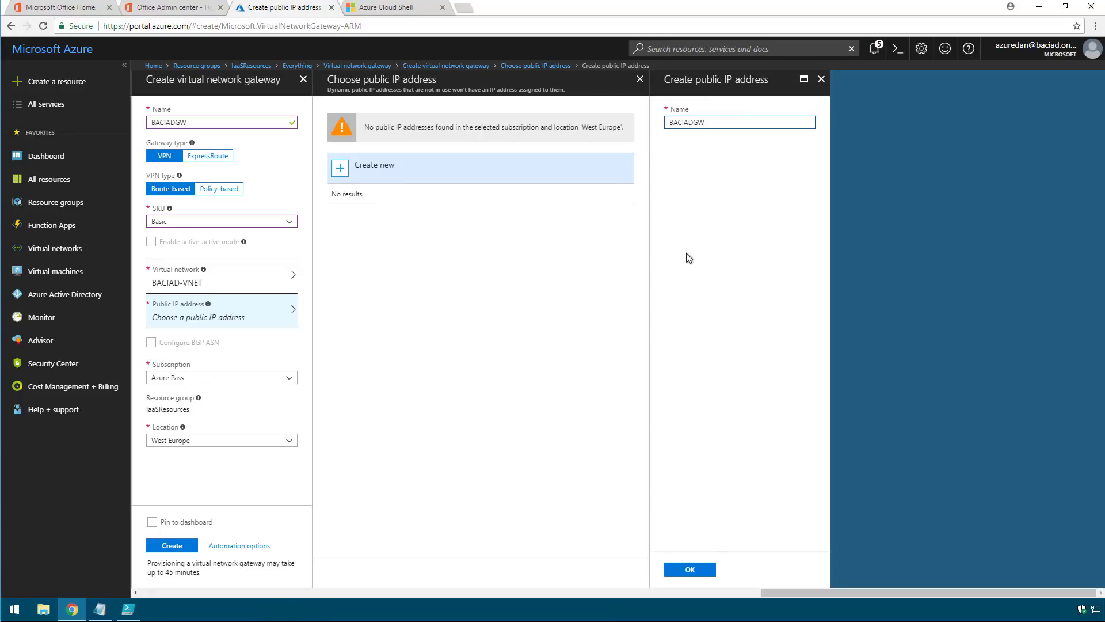
pyautogui.click(681, 572)
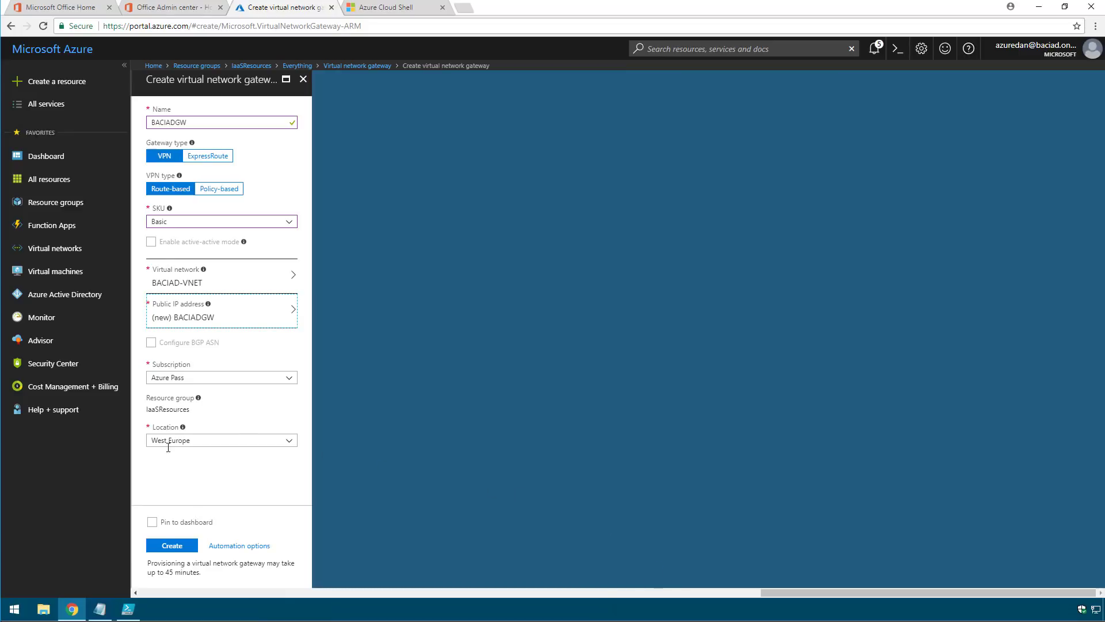
pyautogui.click(152, 522)
pyautogui.click(167, 550)
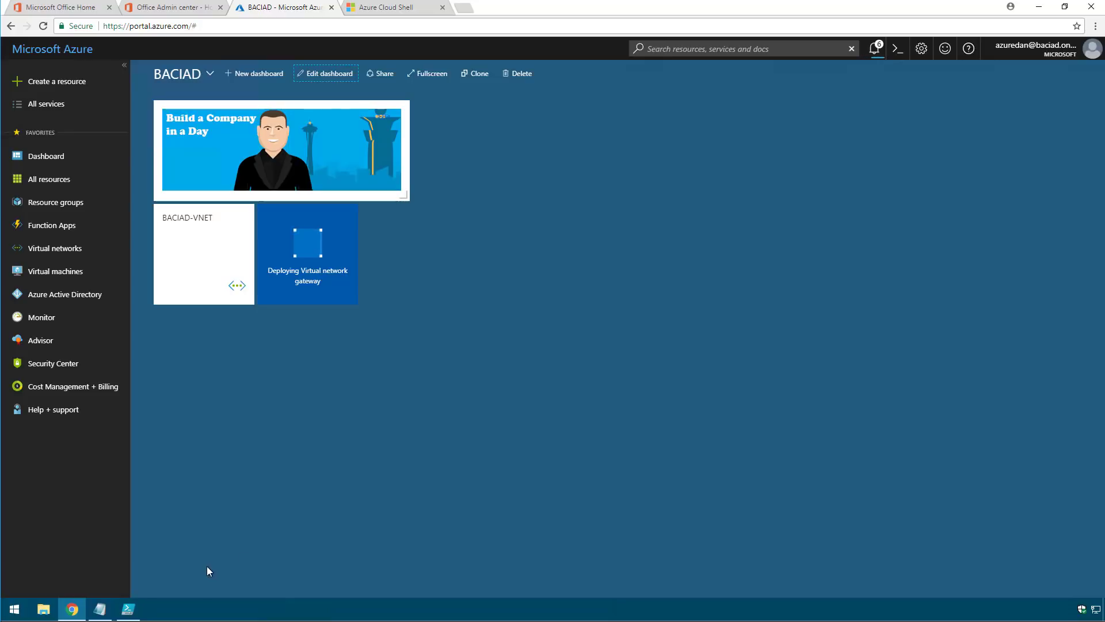
# - Switch to PowerShell ISE showing the BACIAD-CertGen.ps1 certificate script
pyautogui.click(129, 609)
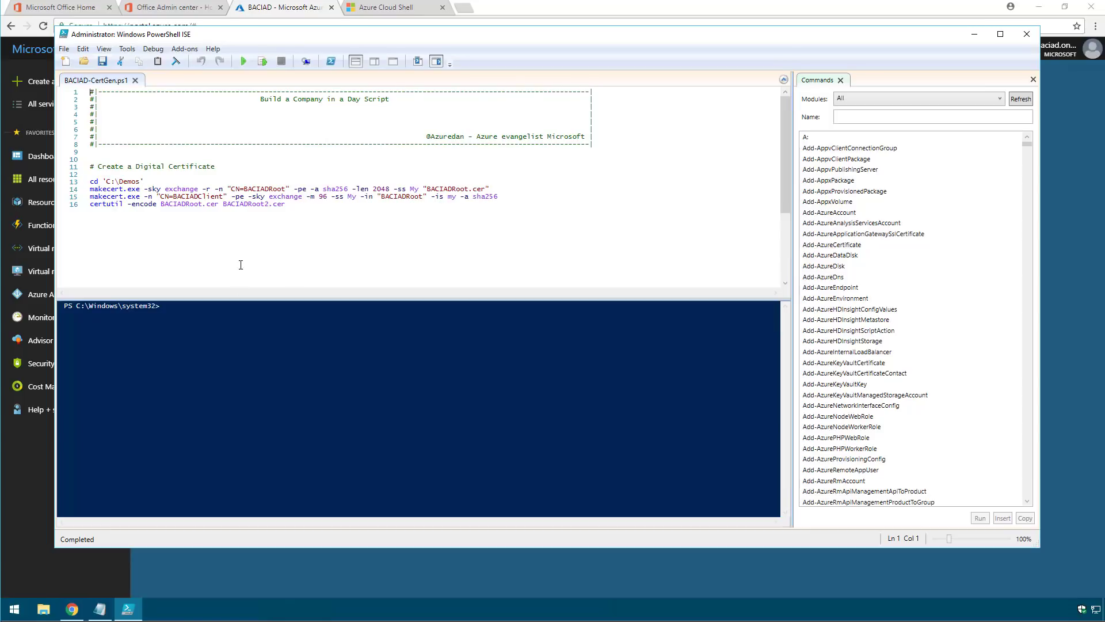
# - Run BACIAD-CertGen.ps1 to generate the BACIADRoot certificates, then minimize PowerShell ISE
pyautogui.click(244, 61)
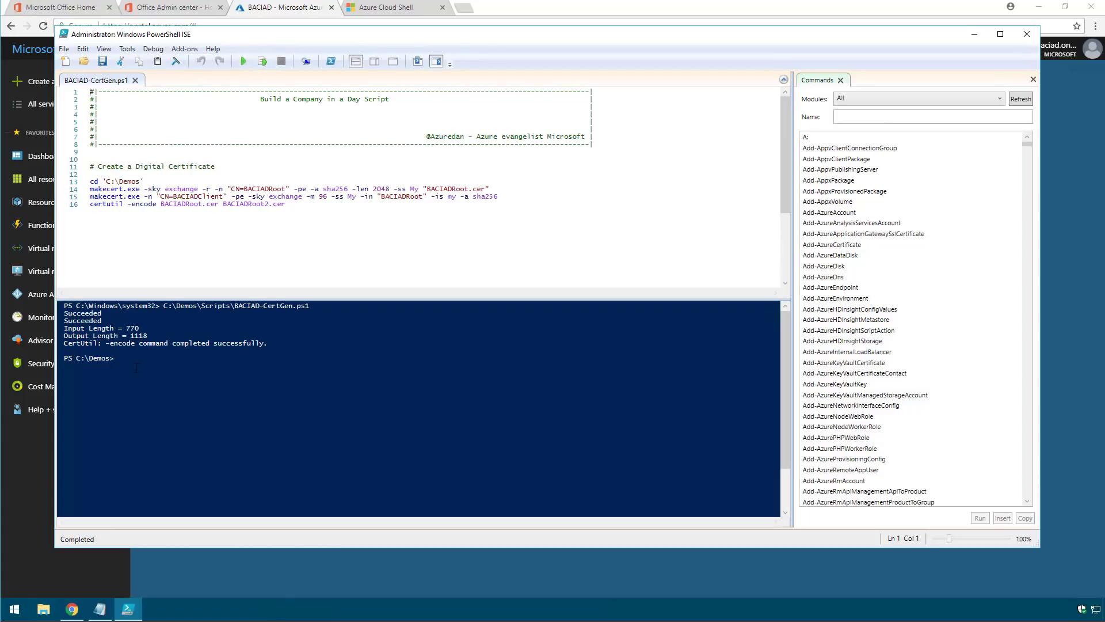
pyautogui.click(972, 37)
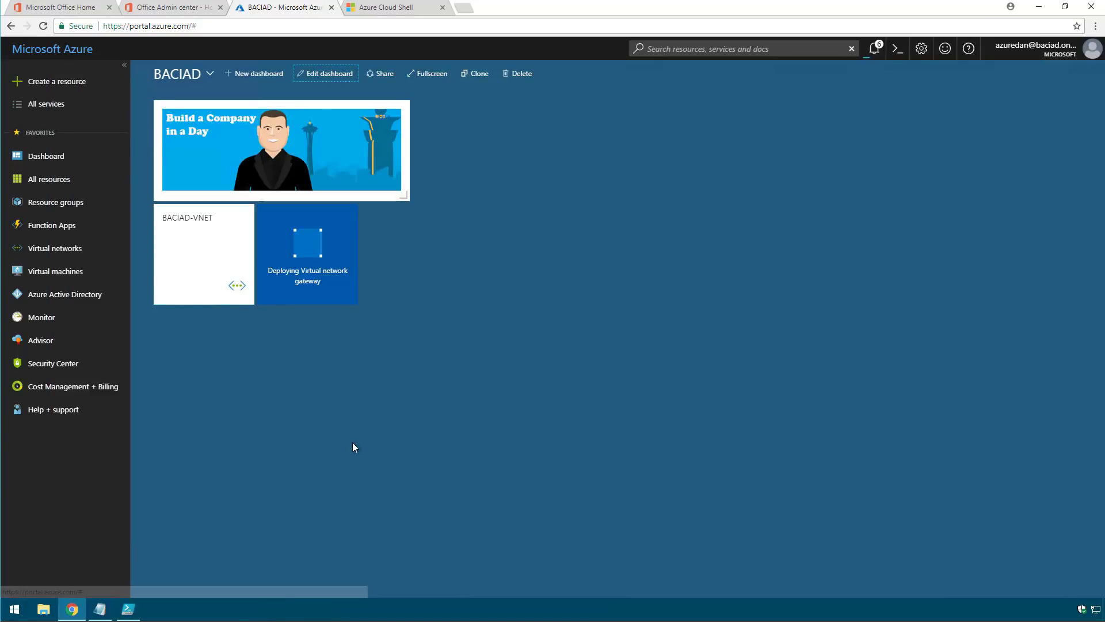
# - Open BACIADRoot2 from C:\Demos in Notepad through Open with
pyautogui.click(56, 609)
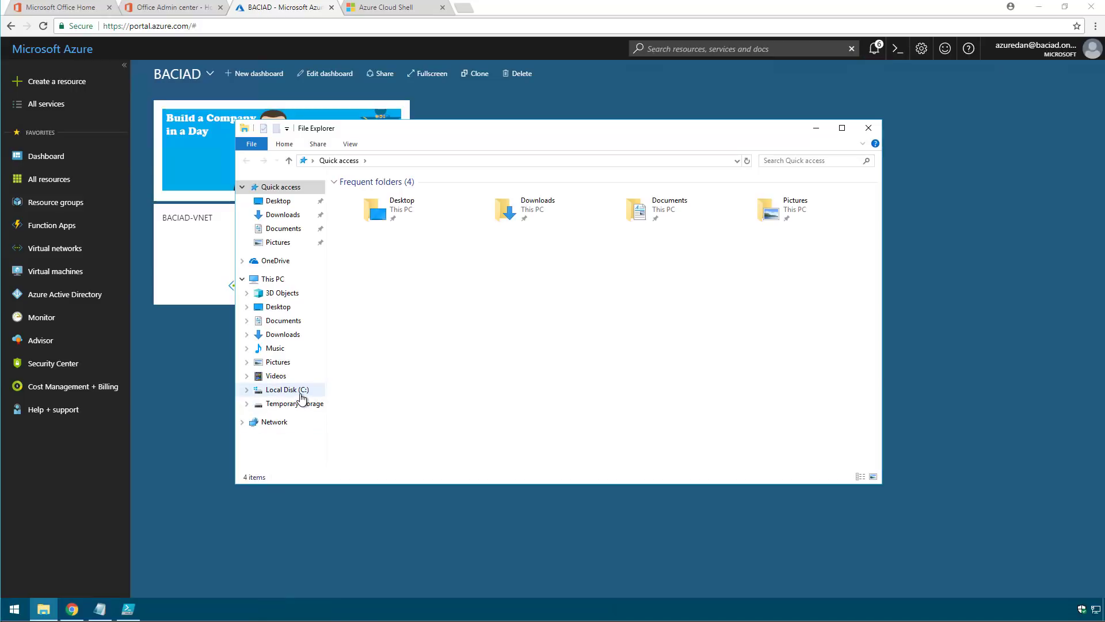
pyautogui.click(300, 392)
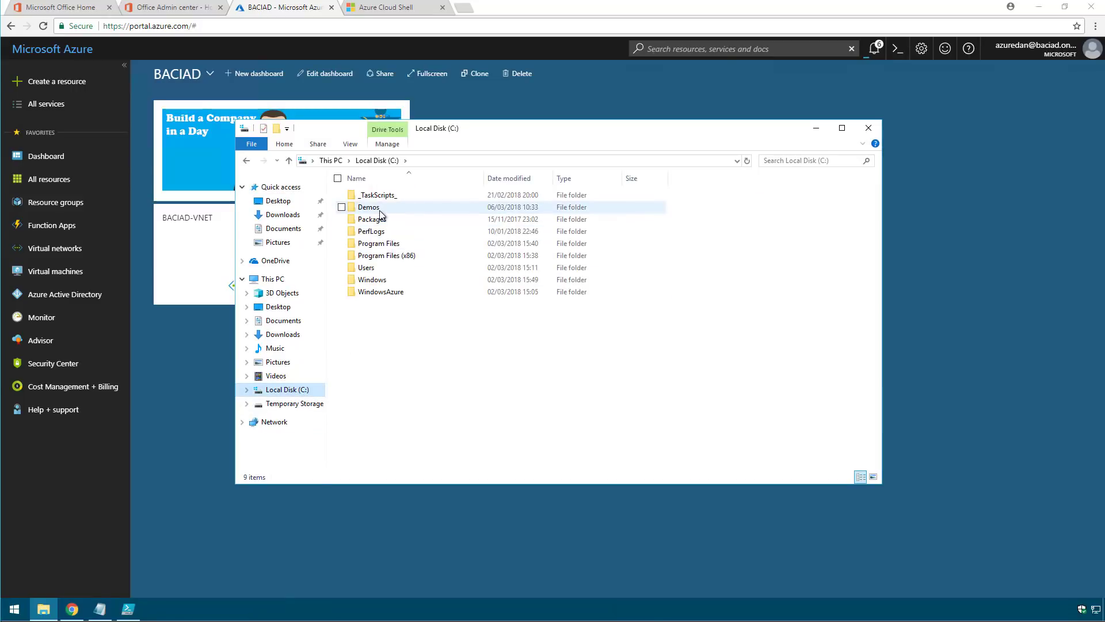
pyautogui.click(379, 212)
pyautogui.doubleClick(379, 212)
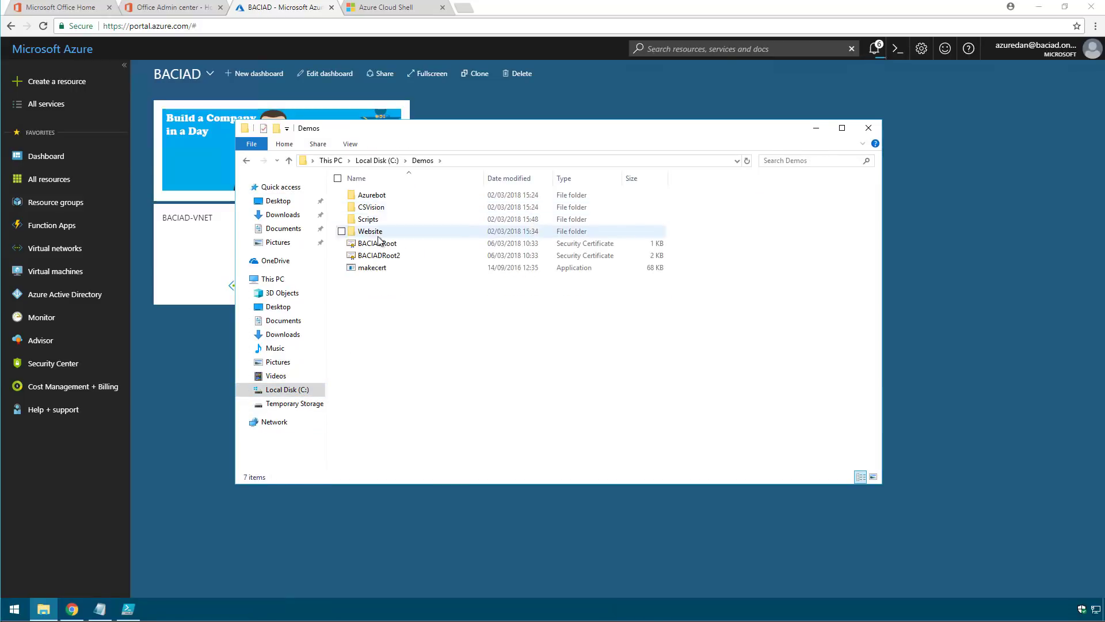
pyautogui.rightClick(385, 259)
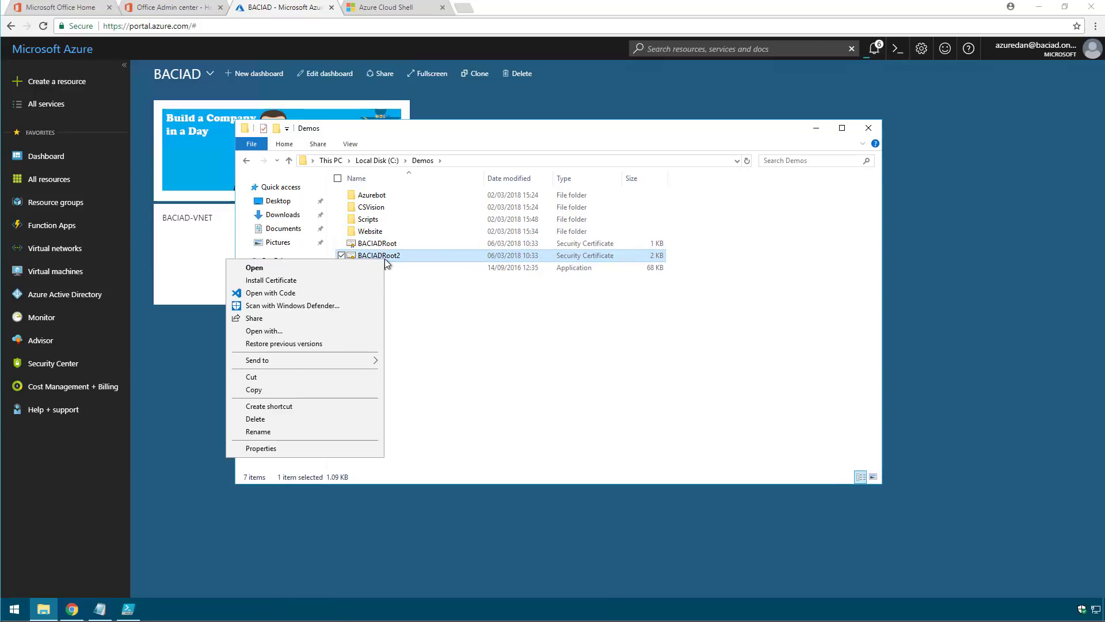
pyautogui.click(331, 326)
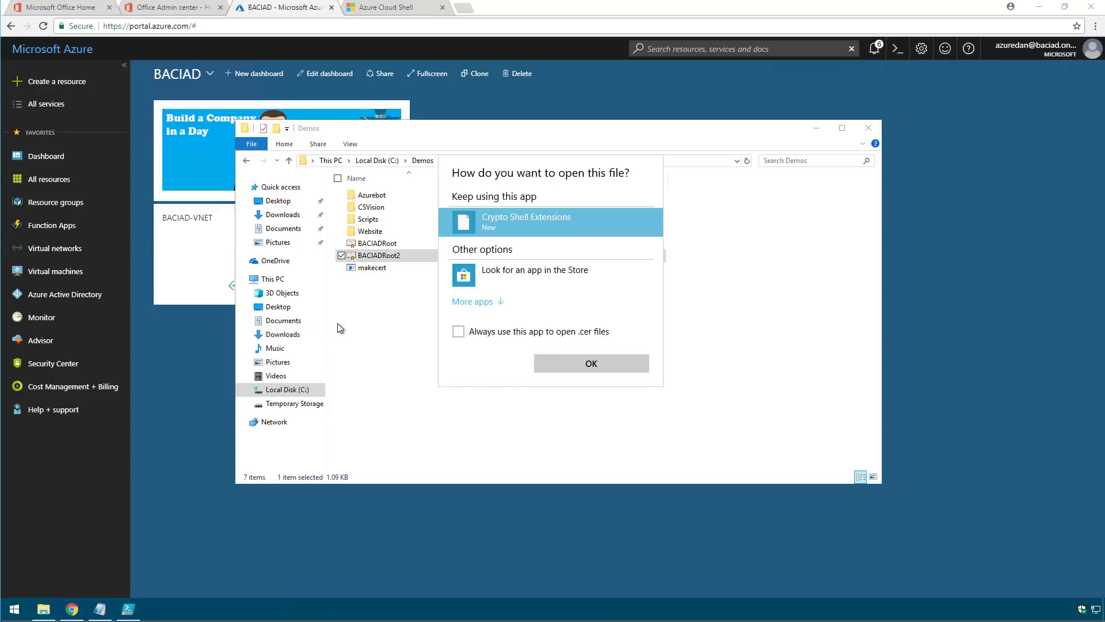
pyautogui.click(477, 302)
pyautogui.click(489, 360)
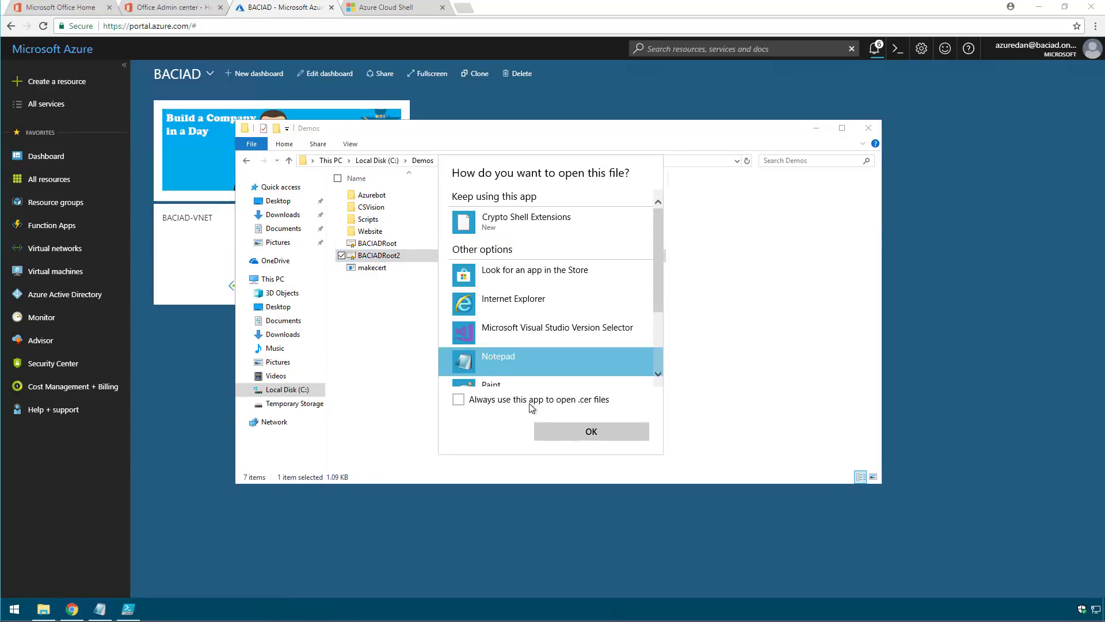
pyautogui.click(591, 431)
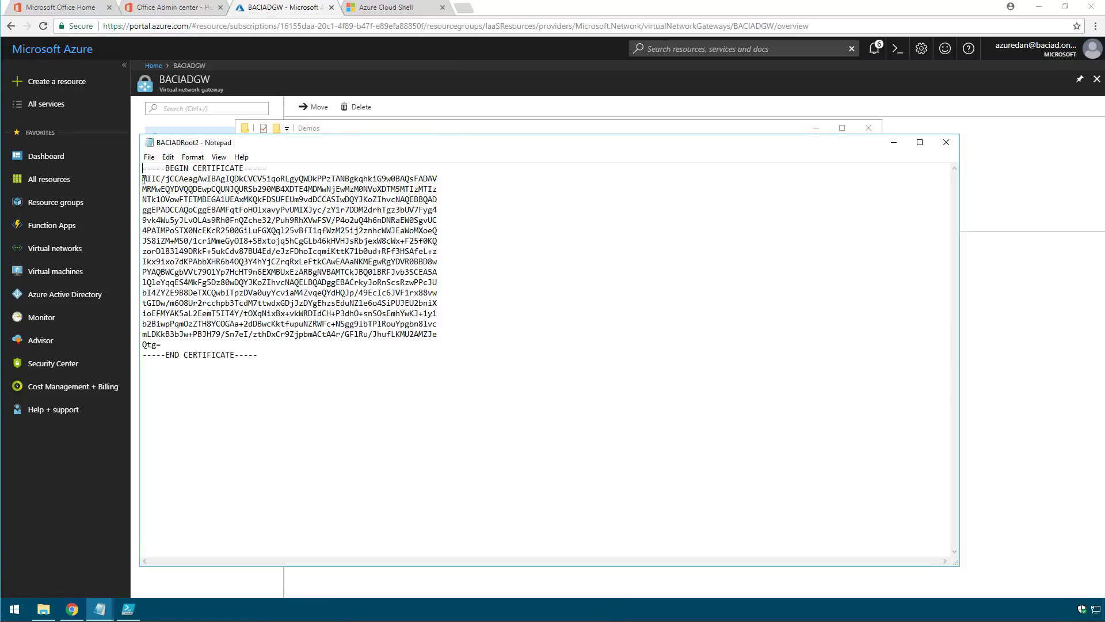
# - Copy the certificate's Base64 body text, then minimize Notepad and File Explorer
pyautogui.moveTo(142, 179); pyautogui.dragTo(437, 335)
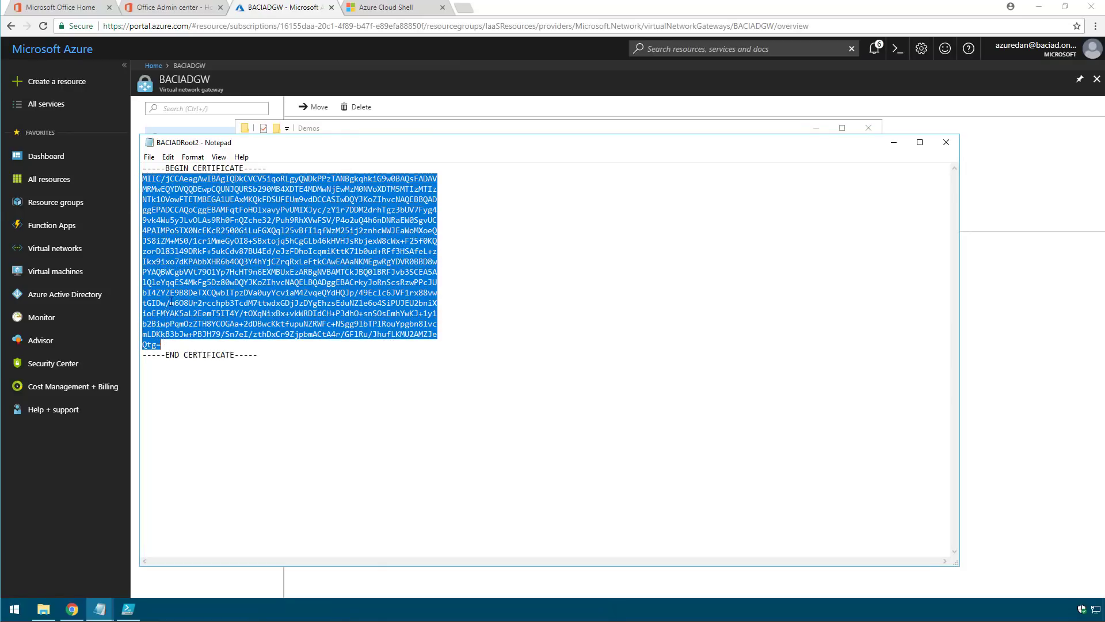
pyautogui.rightClick(148, 313)
pyautogui.click(137, 338)
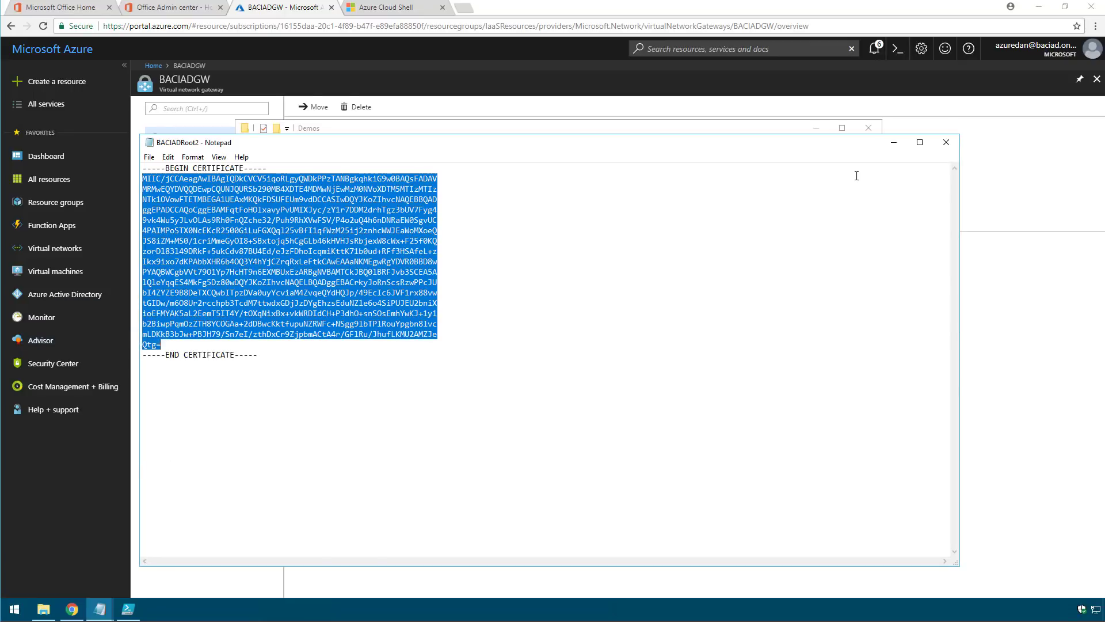
pyautogui.click(894, 143)
pyautogui.click(816, 128)
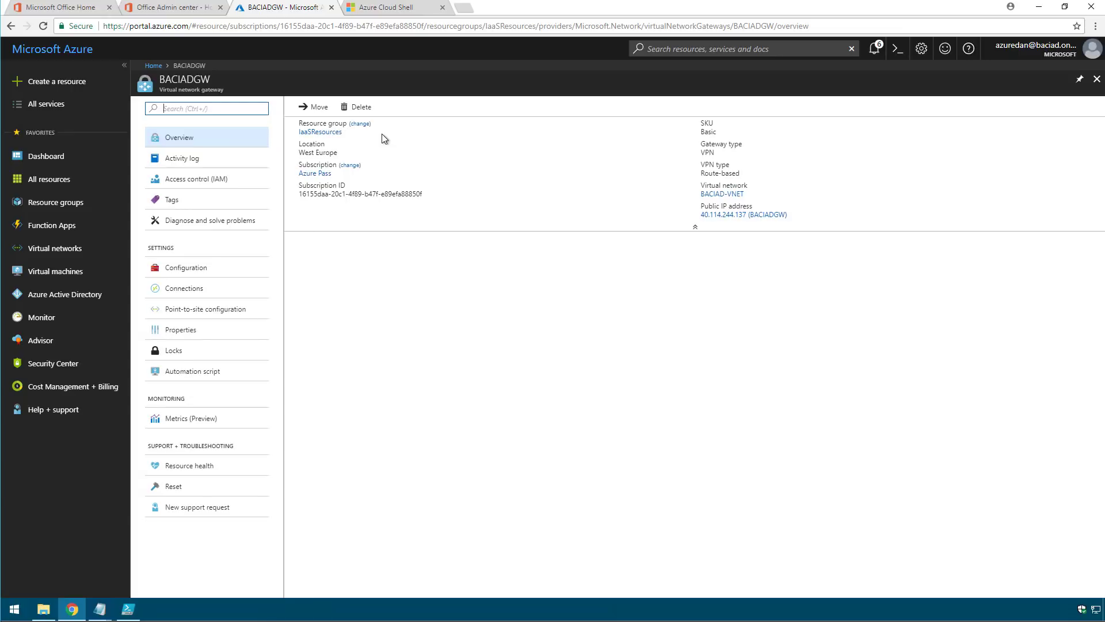
# - Set the point-to-site address pool to 192.168.20.0/28 and paste in the root certificate data
pyautogui.click(239, 314)
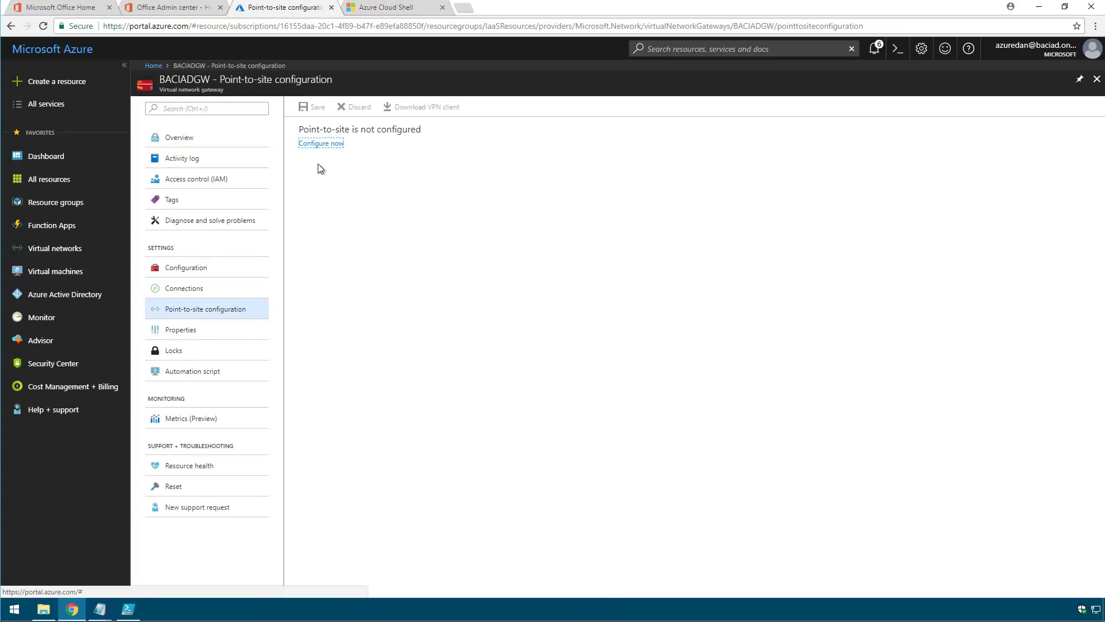
pyautogui.click(322, 144)
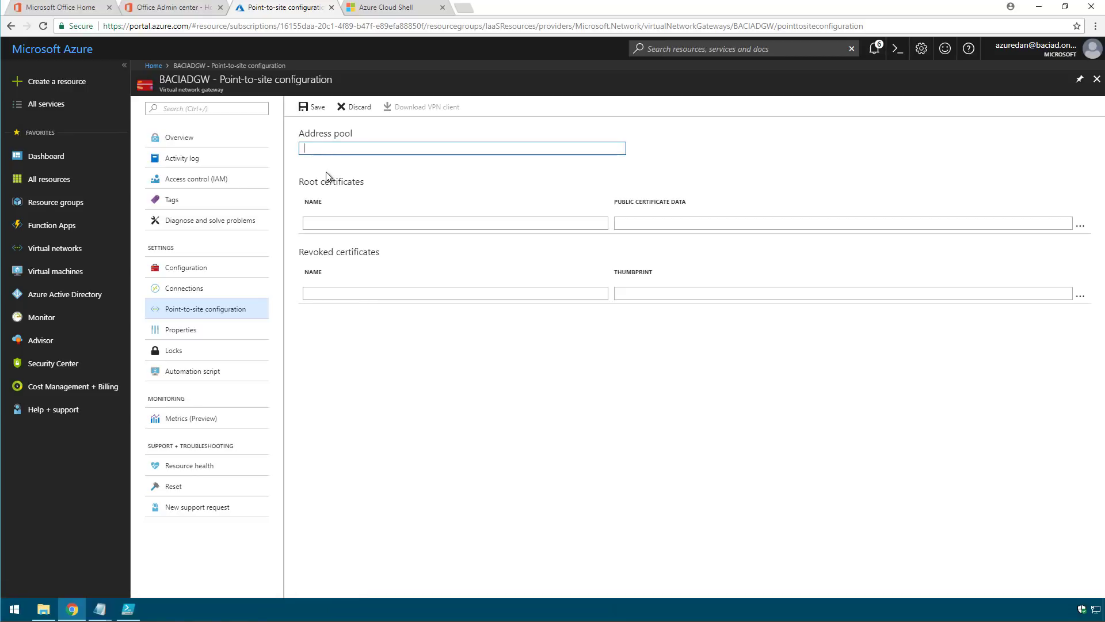
pyautogui.write('68.20.0/28')
pyautogui.click(627, 225)
pyautogui.rightClick(628, 225)
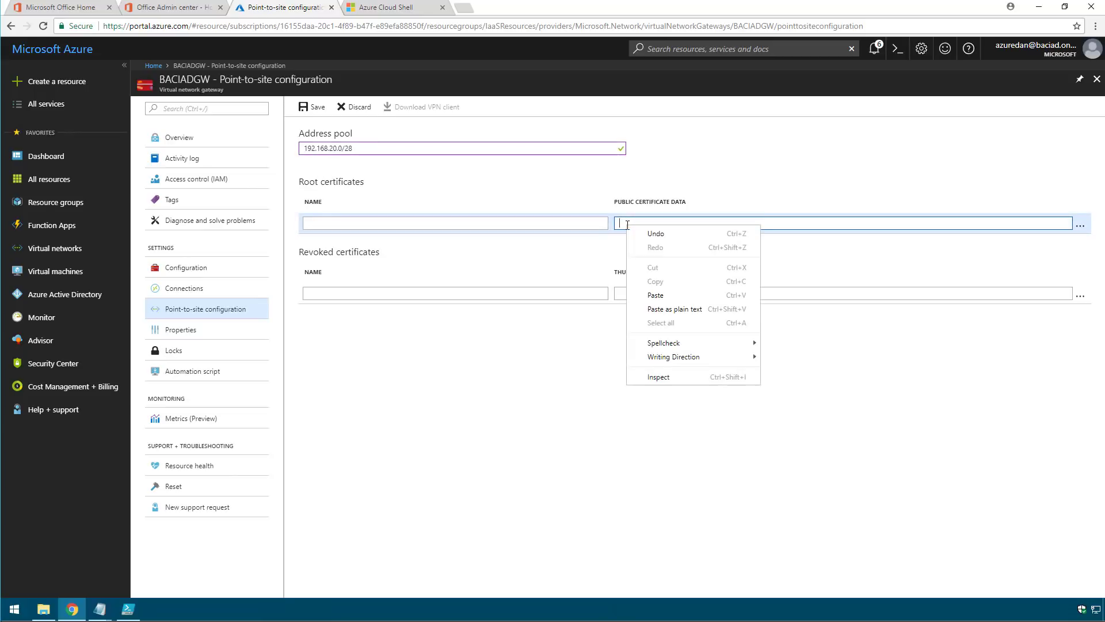
pyautogui.click(661, 294)
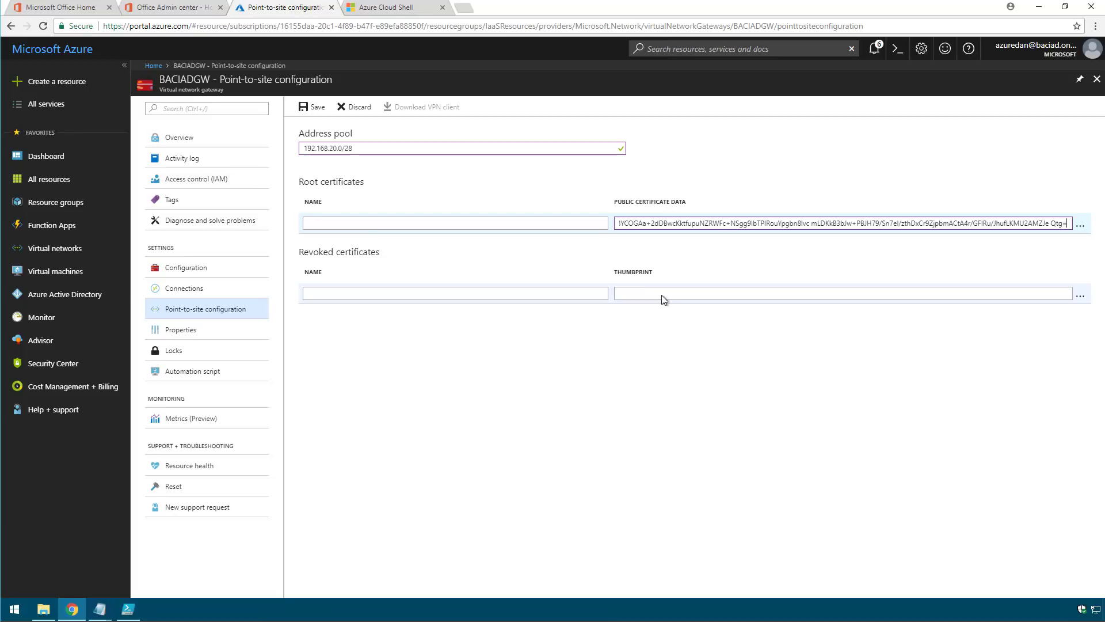
# - Name the root certificate BACIADRoot, save the configuration, and download the VPN client package
pyautogui.click(458, 227)
pyautogui.write('BA')
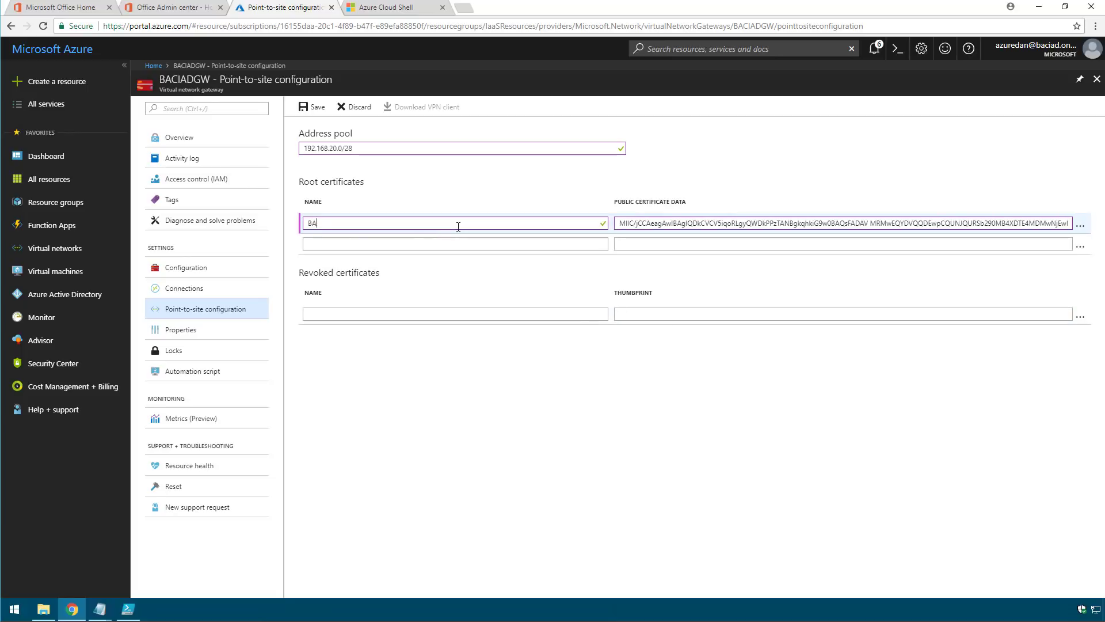
pyautogui.write('CIADRoot')
pyautogui.click(316, 108)
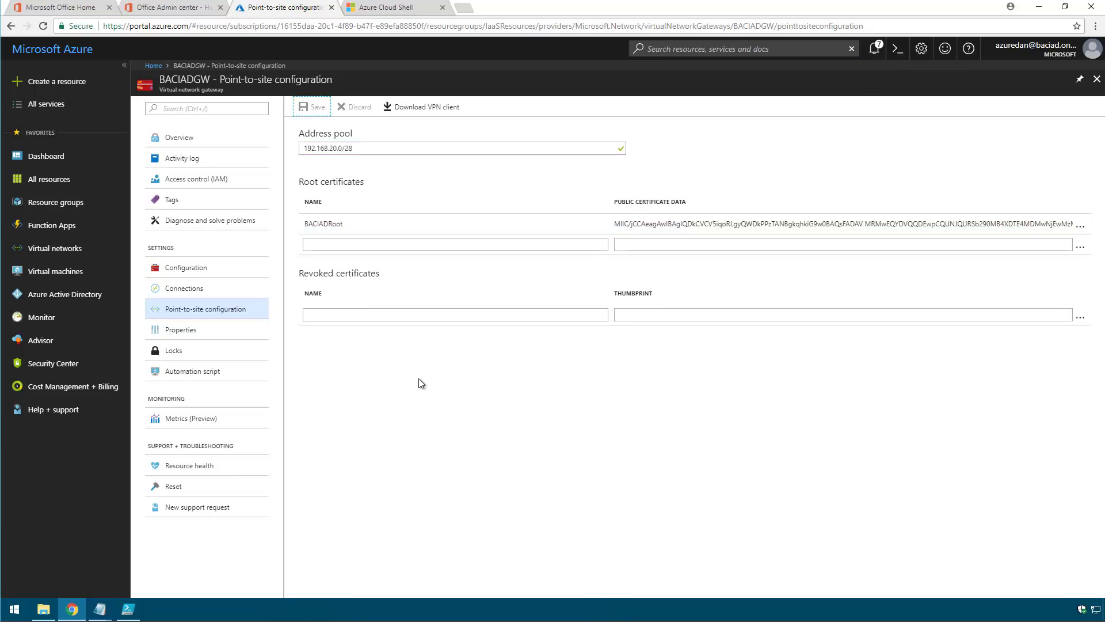
pyautogui.click(445, 109)
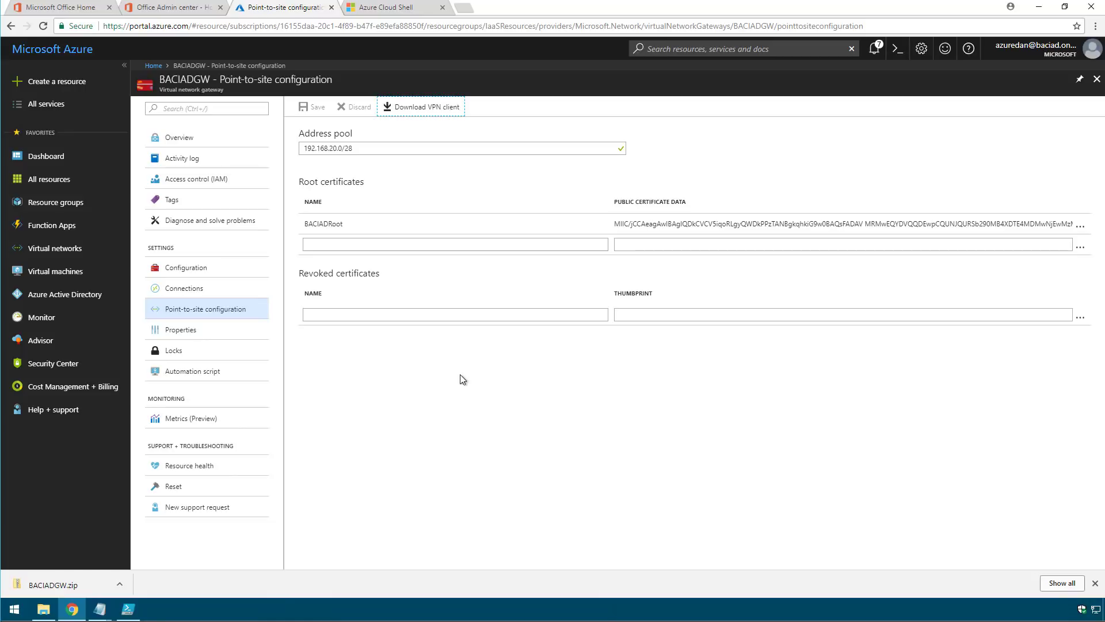
# - Install the BACIAD-VNET VPN client from BACIADGW.zip's WindowsAmd64 VpnClientSetupAmd64, then close the folder window
pyautogui.click(103, 586)
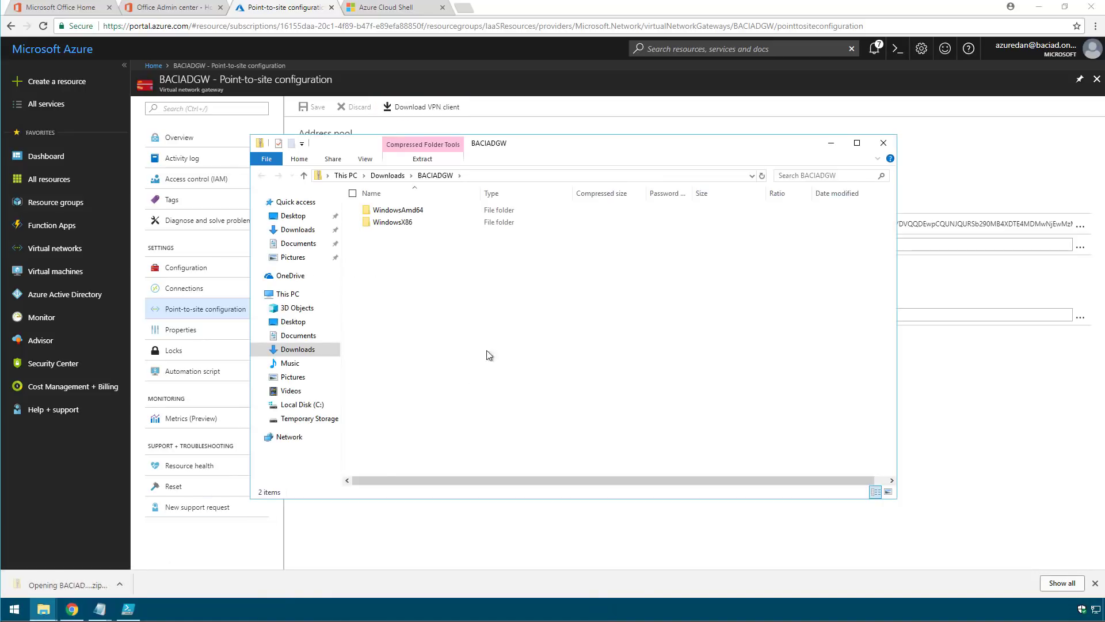
pyautogui.doubleClick(431, 211)
pyautogui.doubleClick(431, 210)
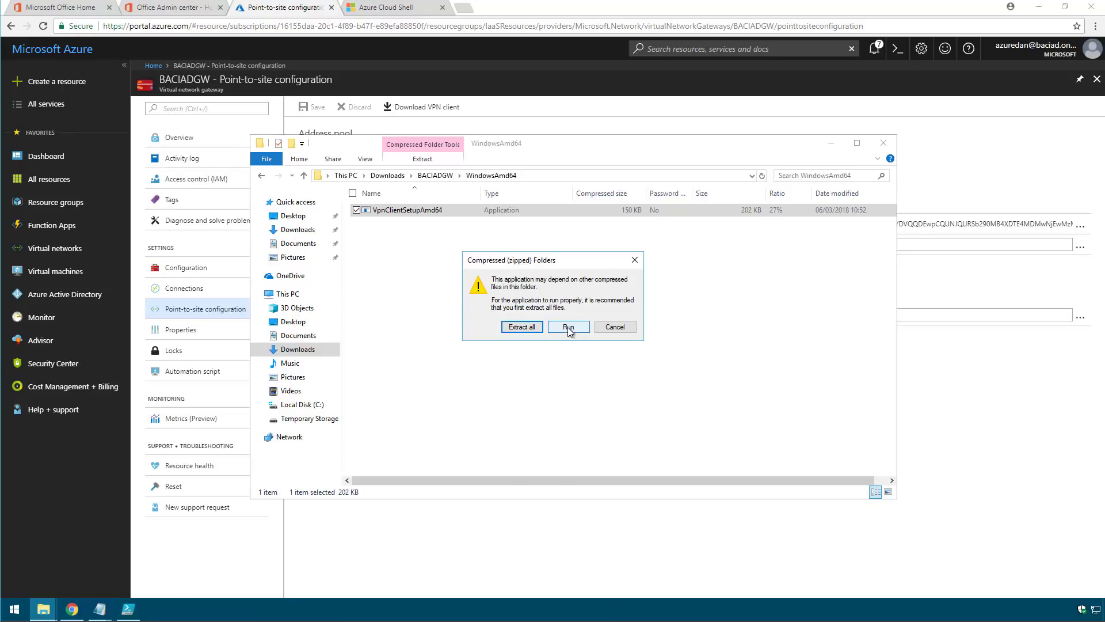
pyautogui.click(568, 327)
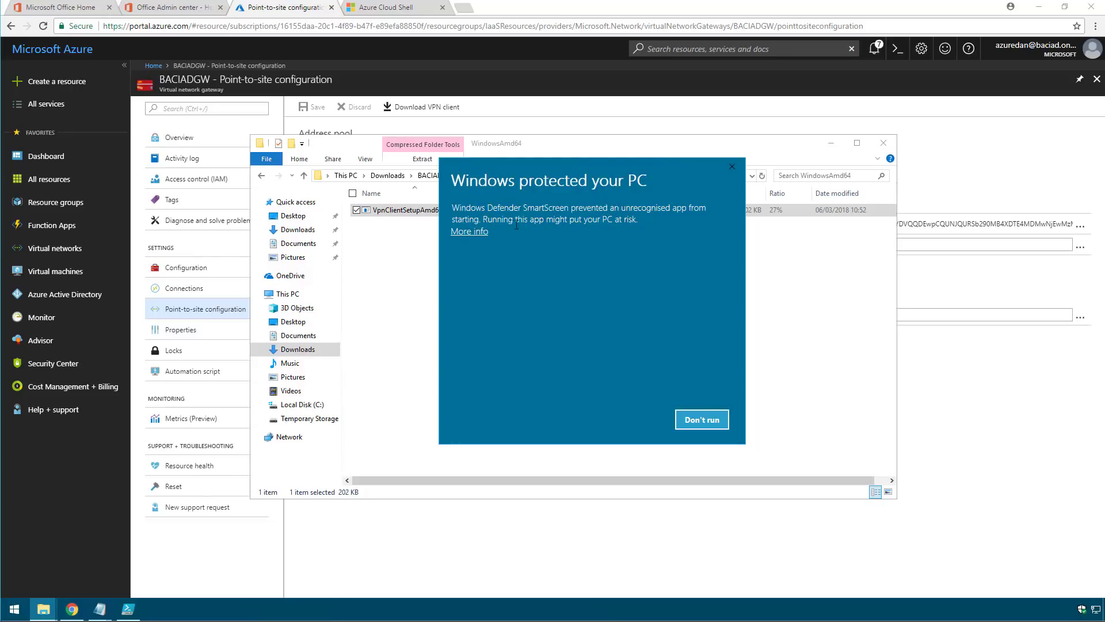
pyautogui.click(481, 232)
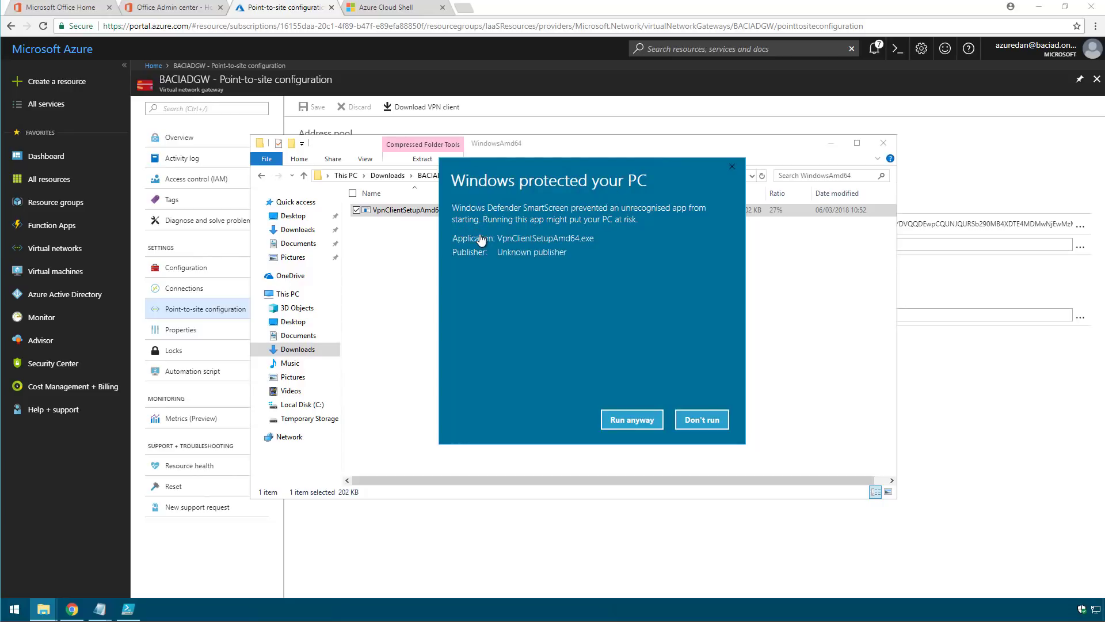
pyautogui.click(620, 423)
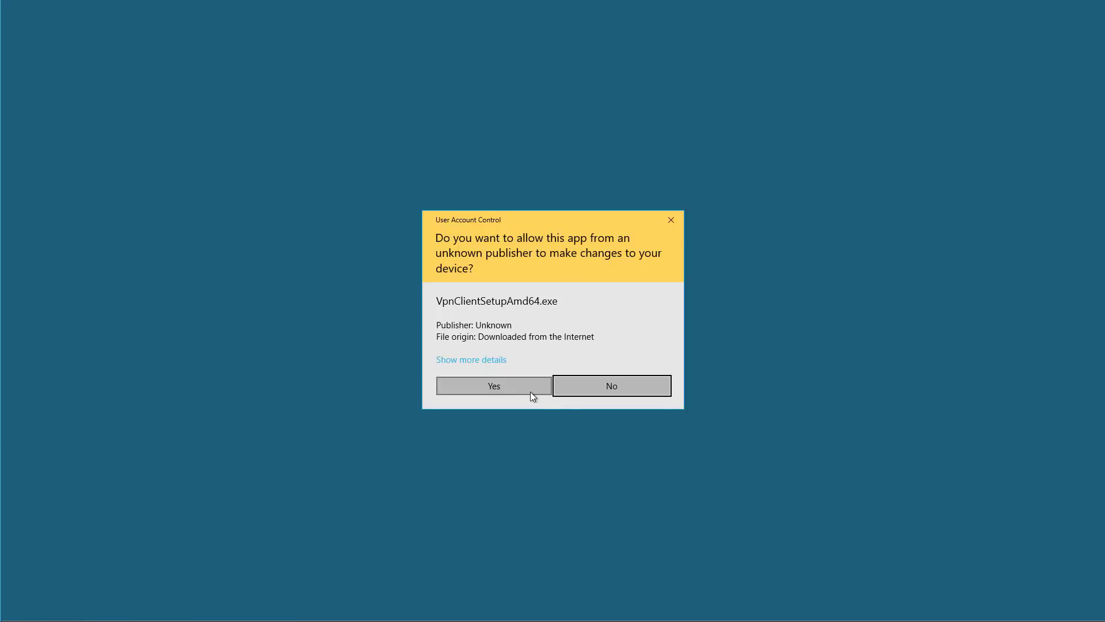
pyautogui.click(530, 391)
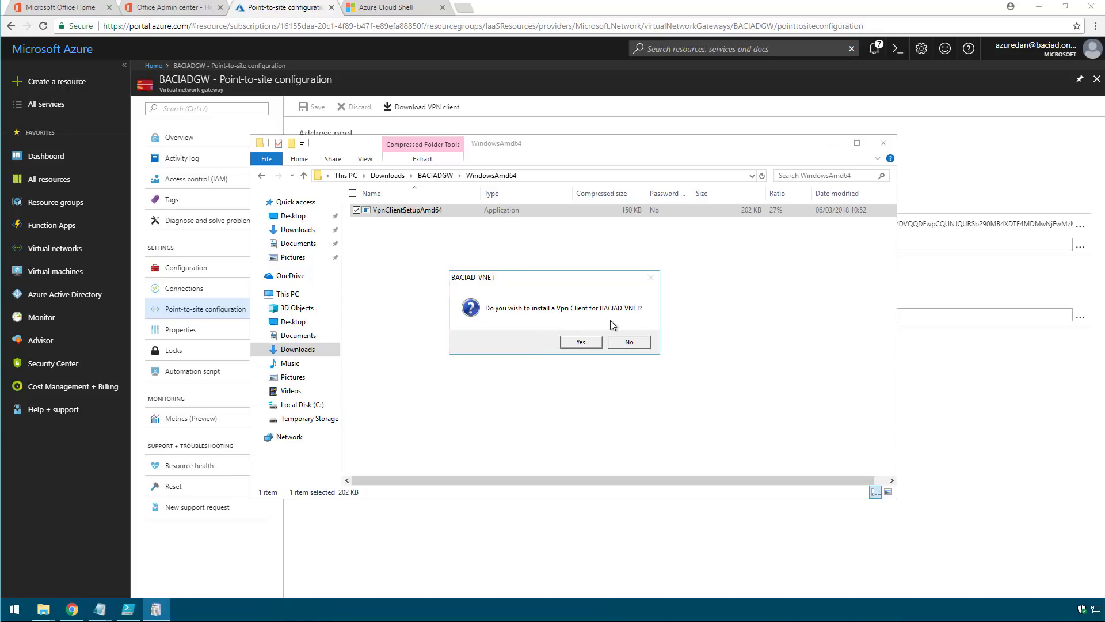
pyautogui.click(582, 342)
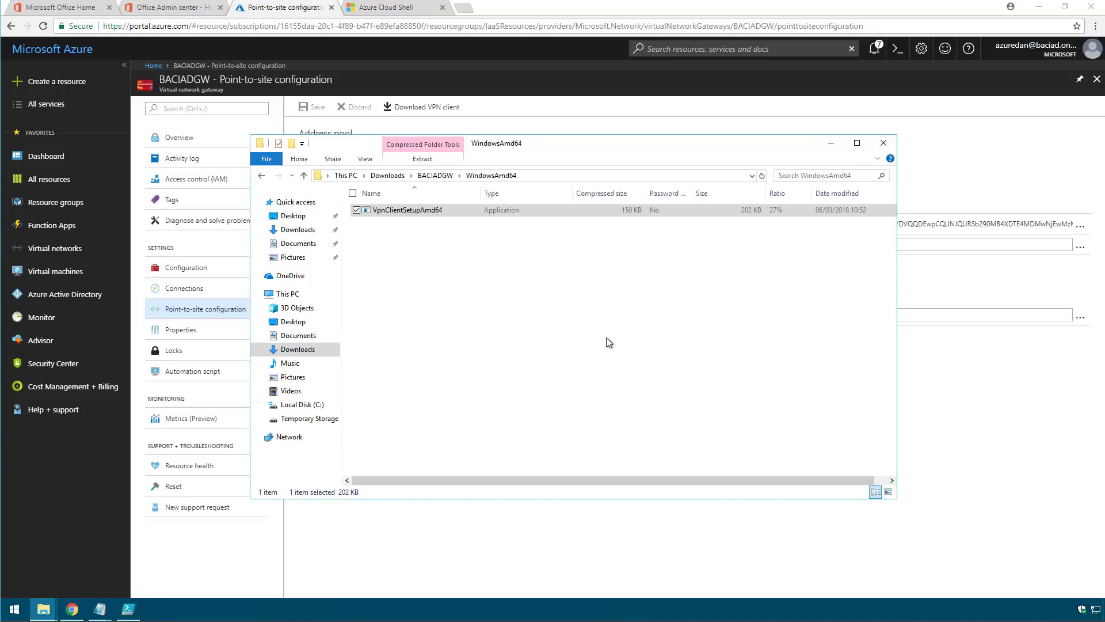
pyautogui.click(884, 143)
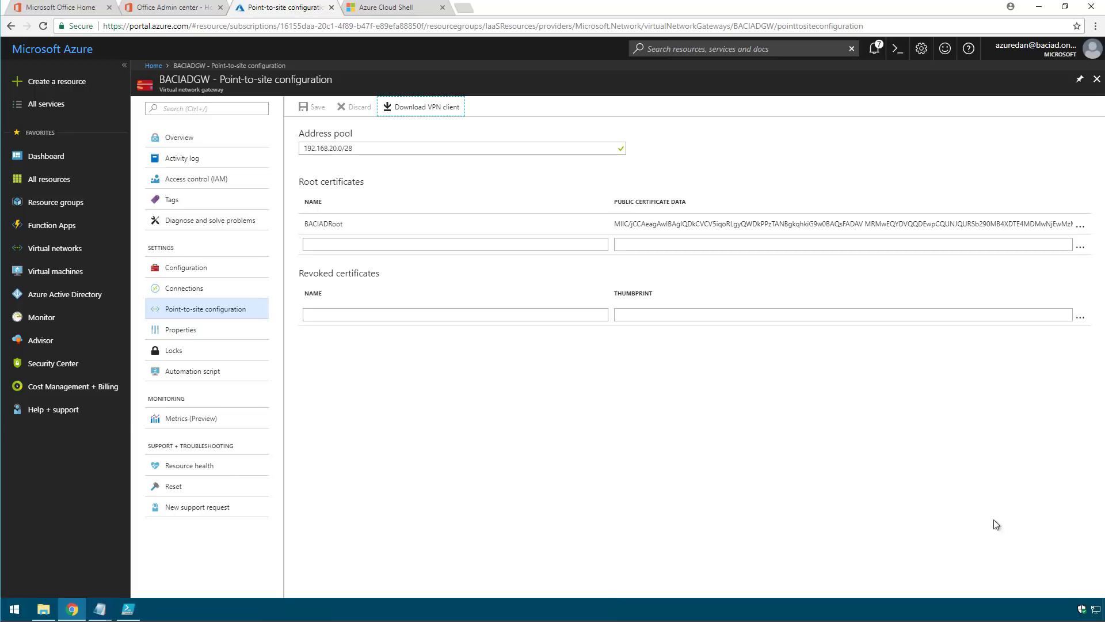
# - Connect to the BACIAD-VNET VPN, allowing the routing update and approving the elevation prompt
pyautogui.click(1101, 613)
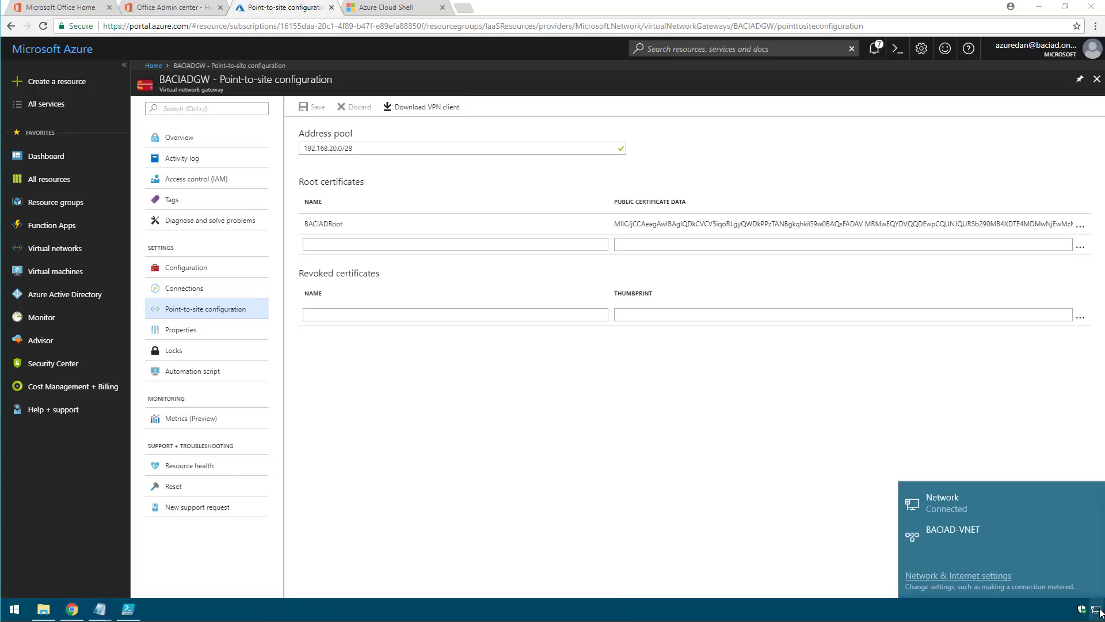
pyautogui.click(970, 540)
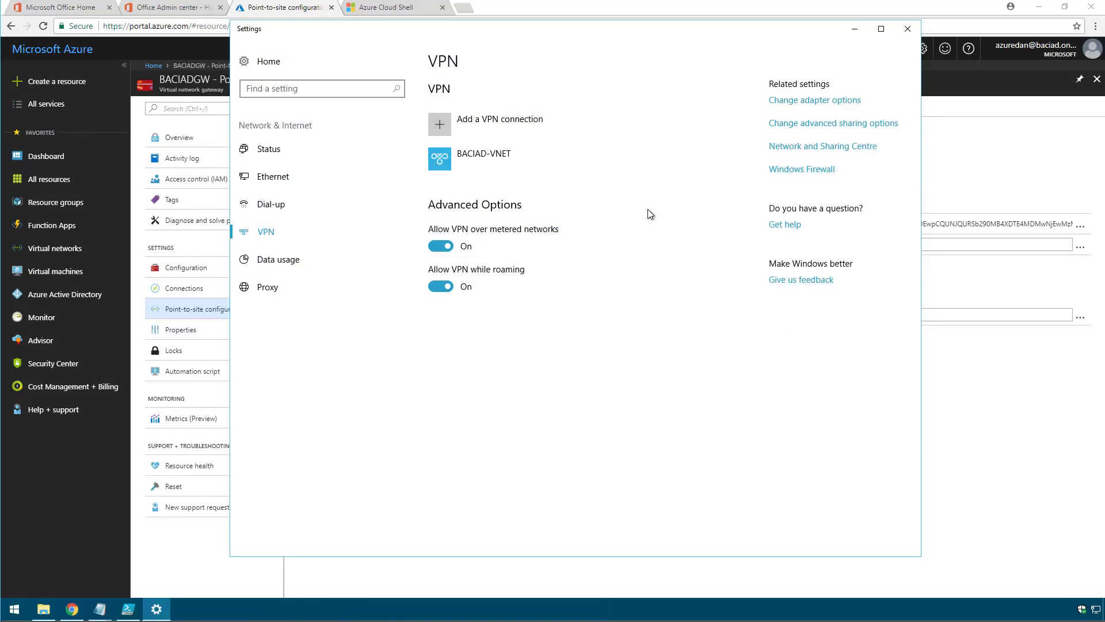
pyautogui.click(506, 154)
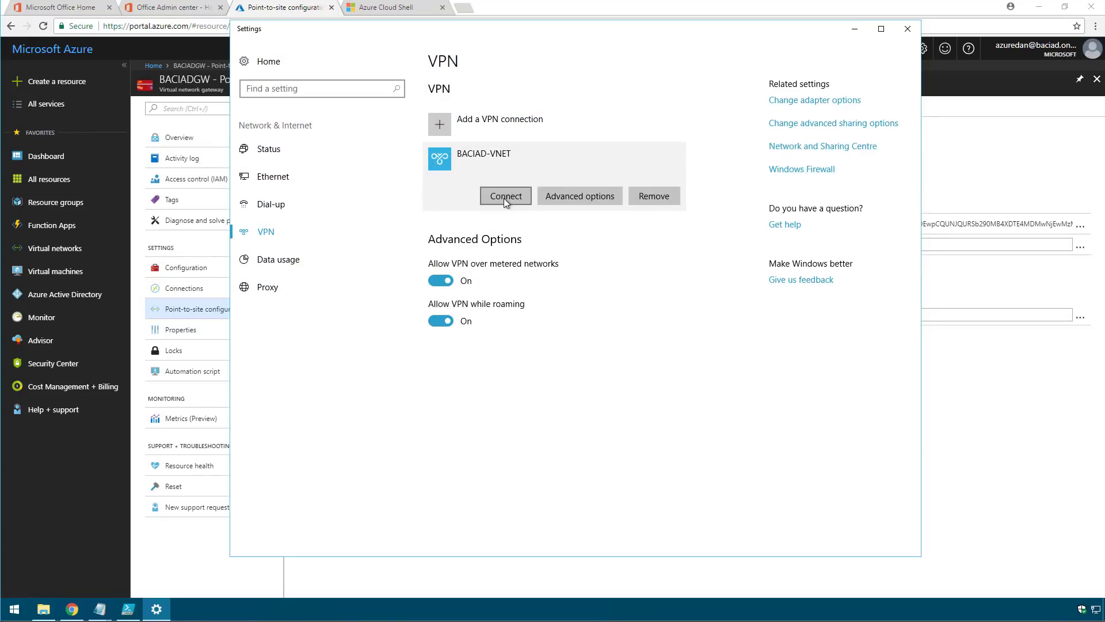
pyautogui.click(505, 197)
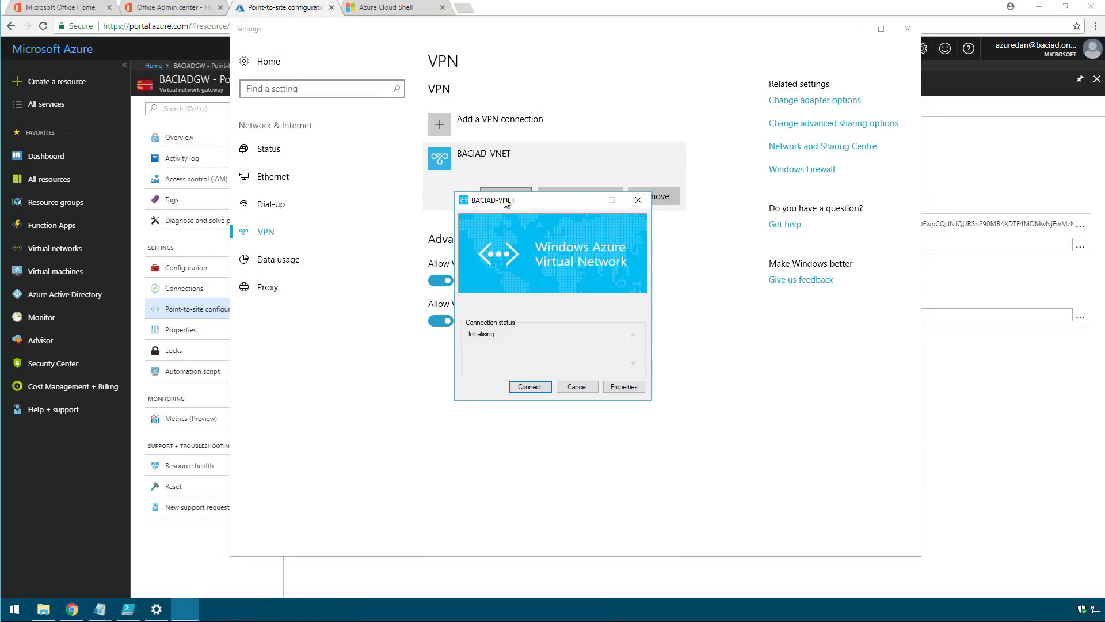
pyautogui.click(535, 387)
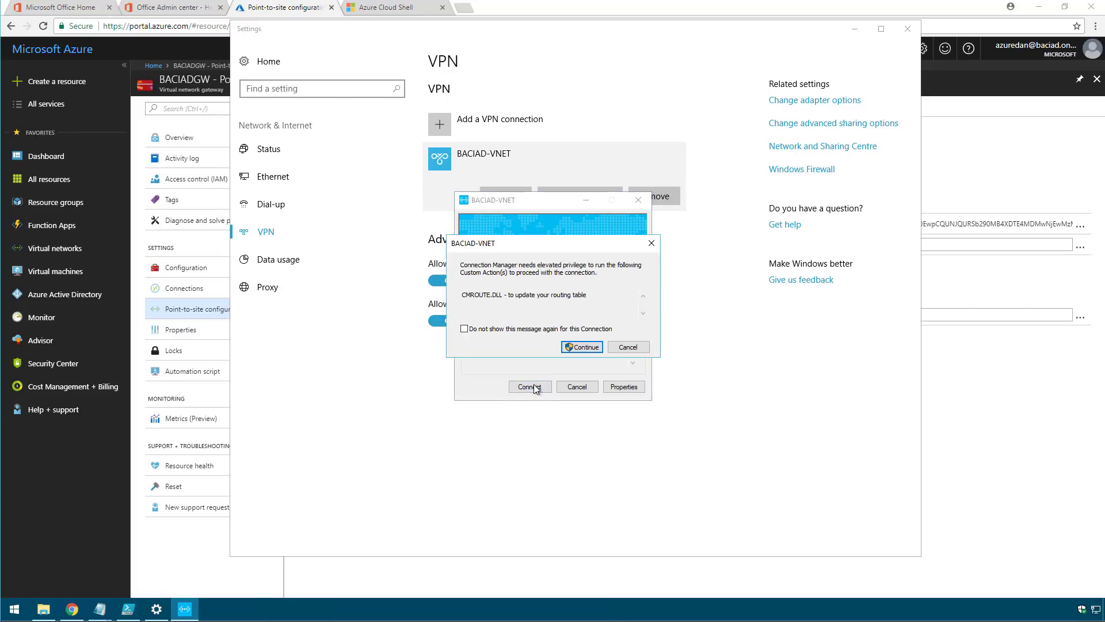
pyautogui.click(491, 330)
pyautogui.click(581, 347)
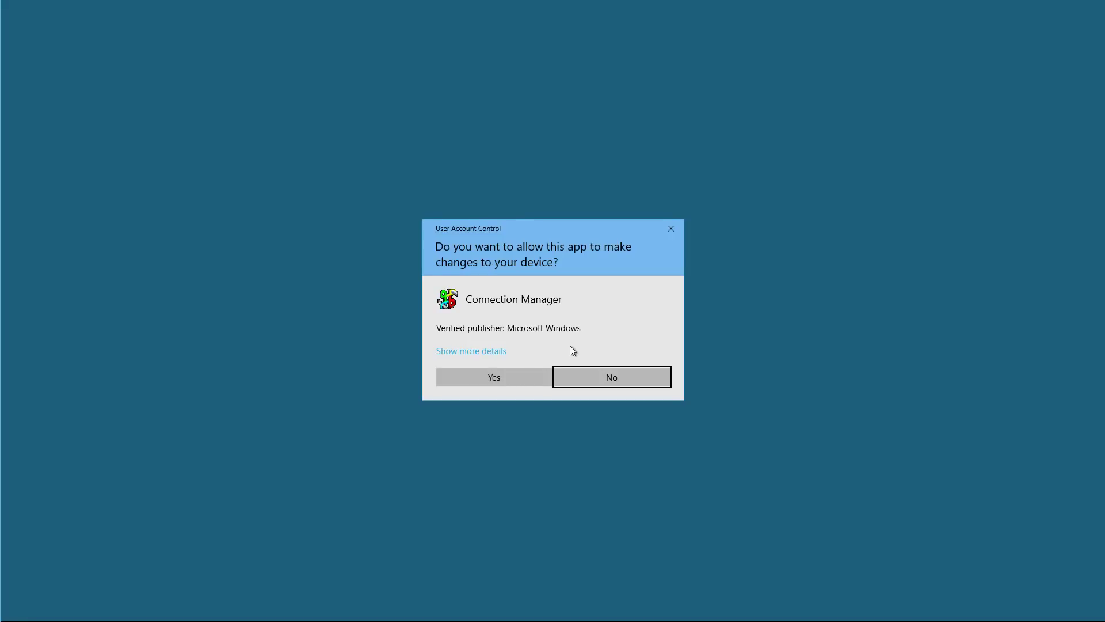
pyautogui.click(524, 378)
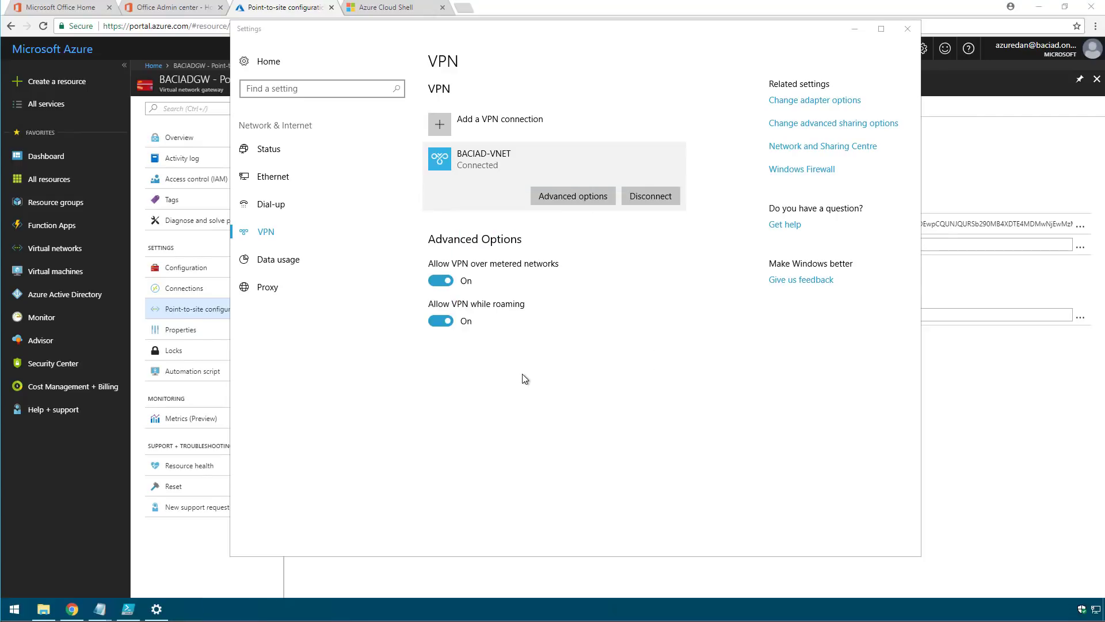
pyautogui.click(14, 609)
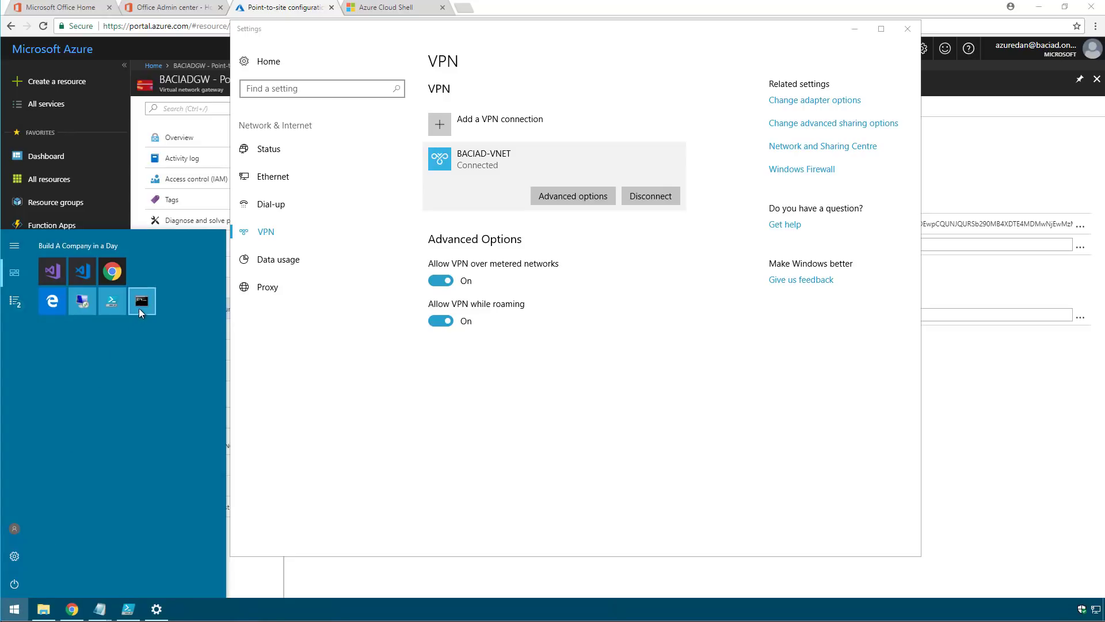
# - Run ipconfig in Command Prompt to check BACIAD-VNET received IPv4 address 192.168.20.2
pyautogui.click(142, 305)
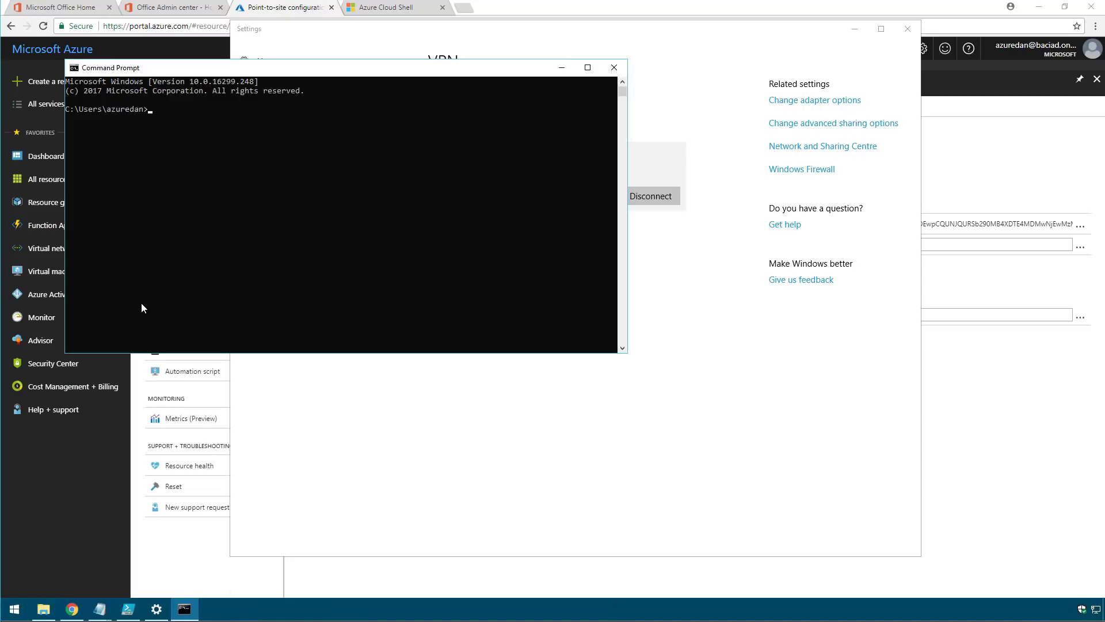
pyautogui.write('ipconfig')
pyautogui.press('Return')
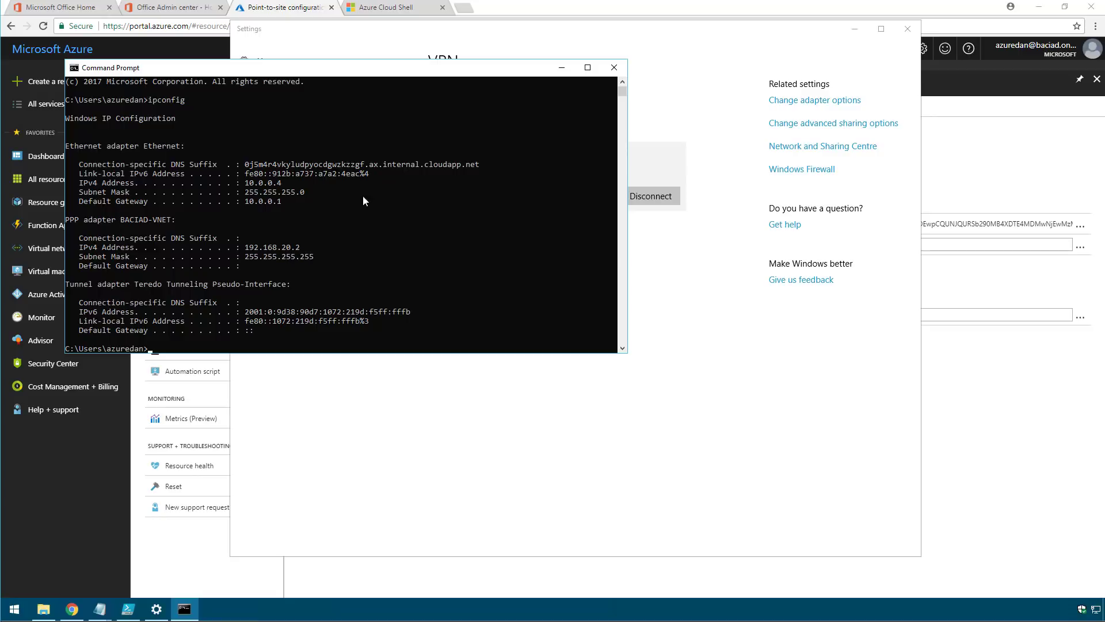
# - Close Command Prompt and the VPN Settings window, then go back to the BACIAD dashboard
pyautogui.click(615, 68)
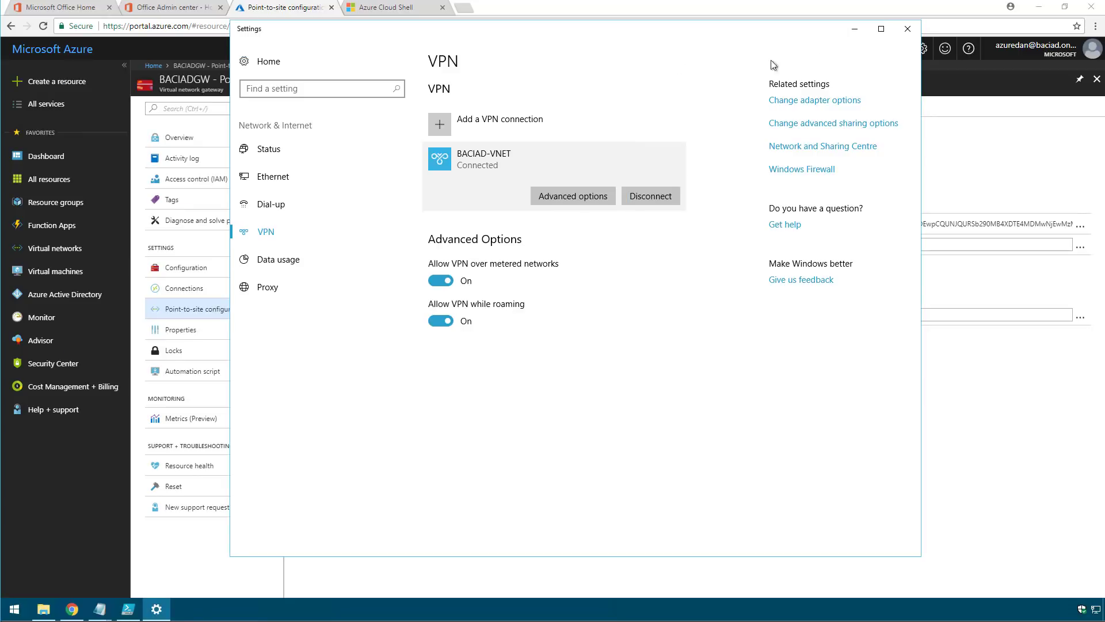
pyautogui.click(907, 29)
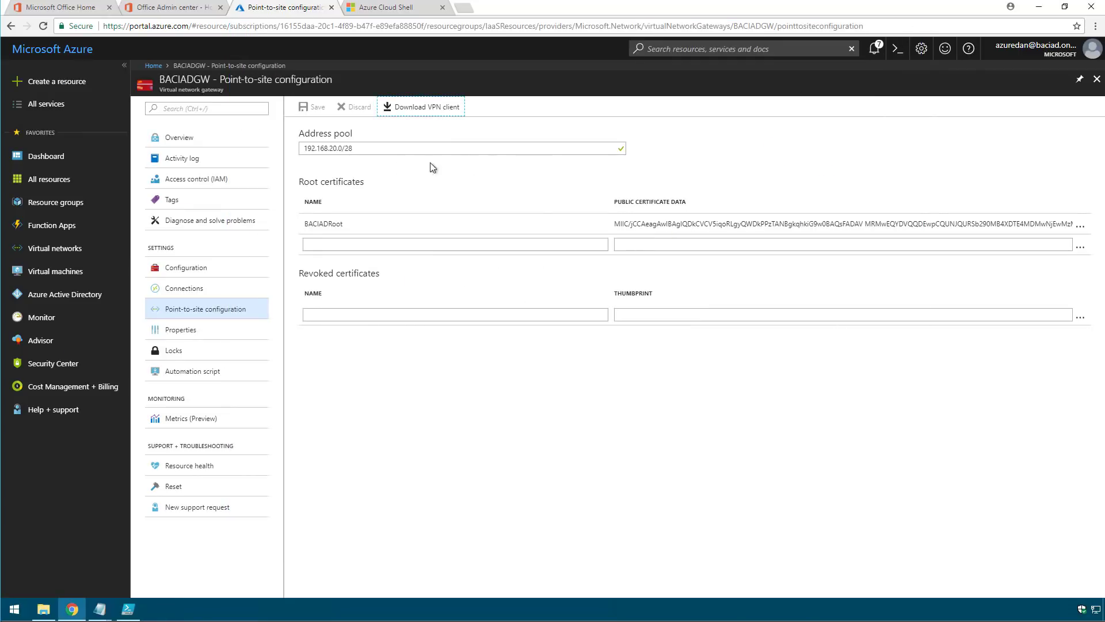
pyautogui.click(67, 156)
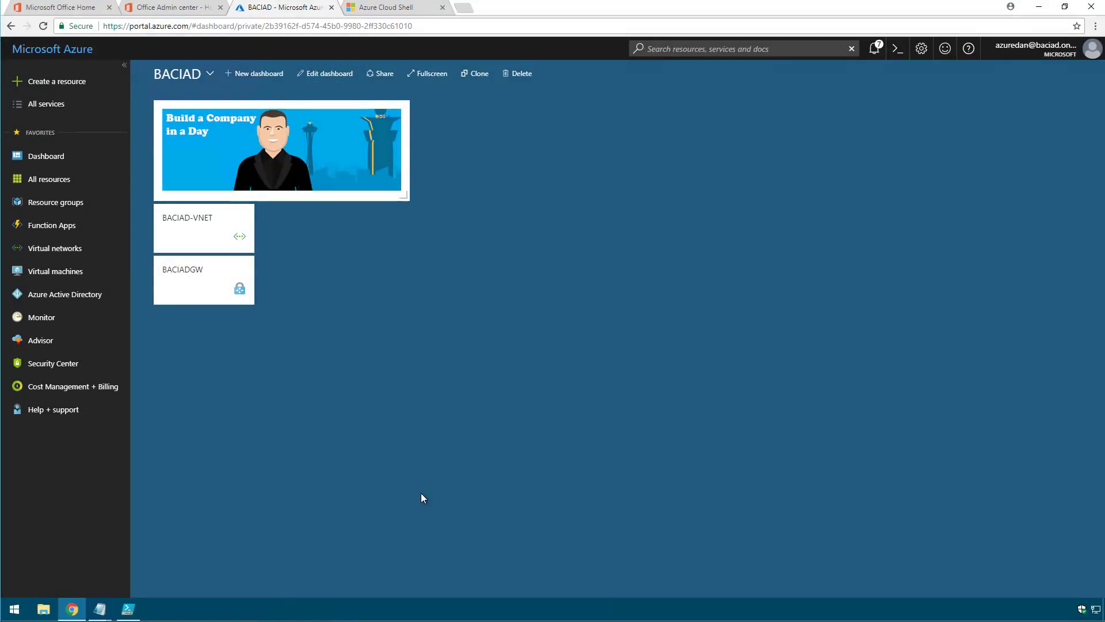
# - Add a template named baciaddc in Templates (preview), described as creating a Domain Controller VM on BACIAD-VNET
pyautogui.click(670, 49)
pyautogui.write('te')
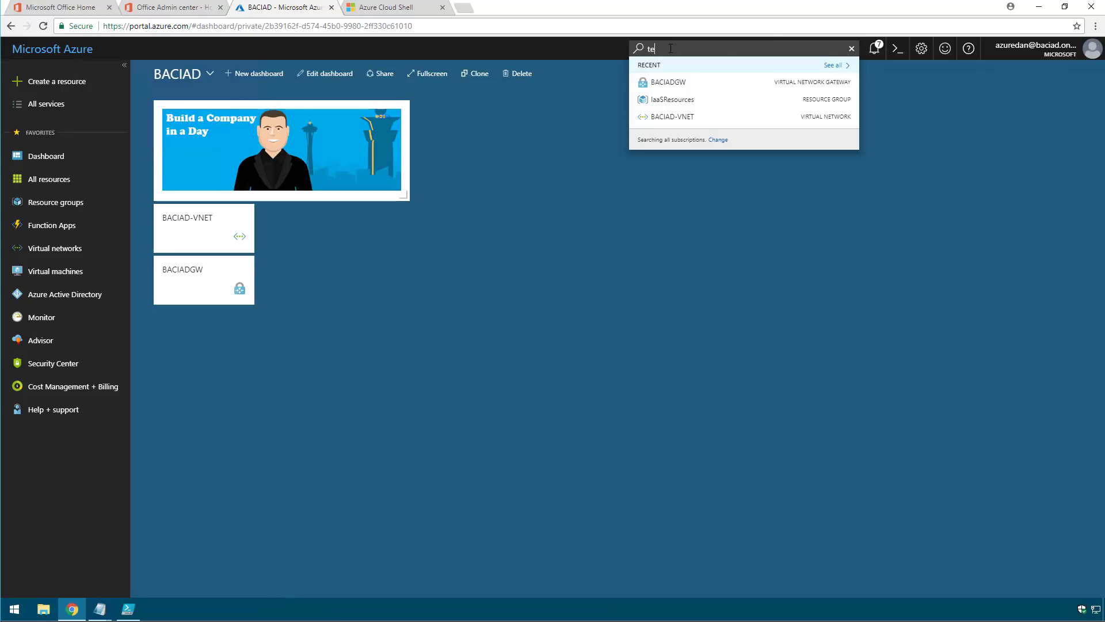
pyautogui.write('mplate')
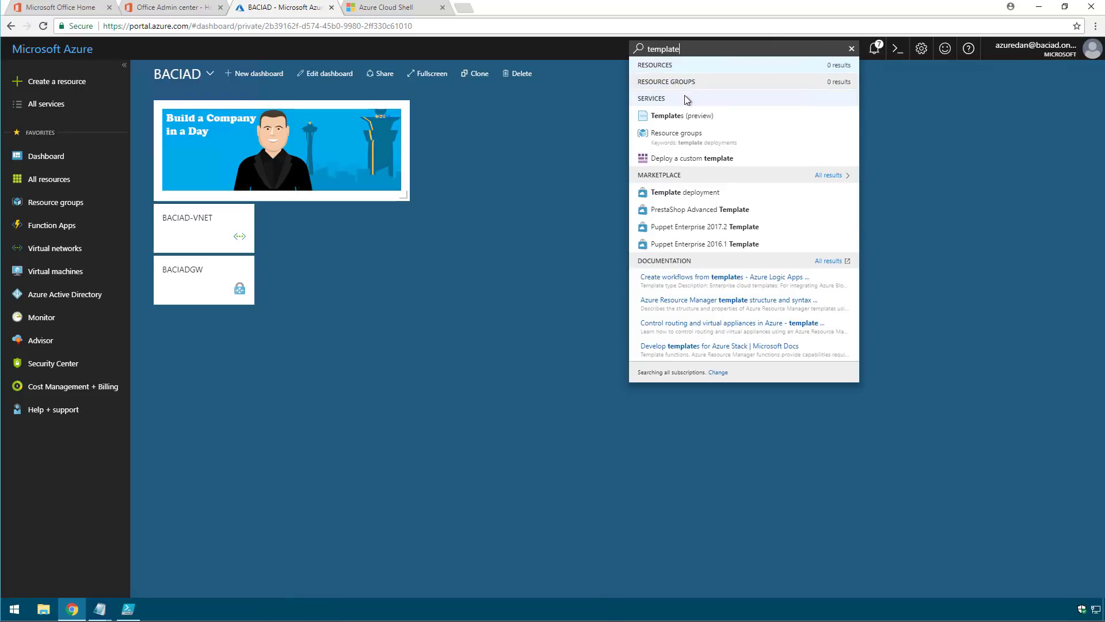
pyautogui.click(686, 116)
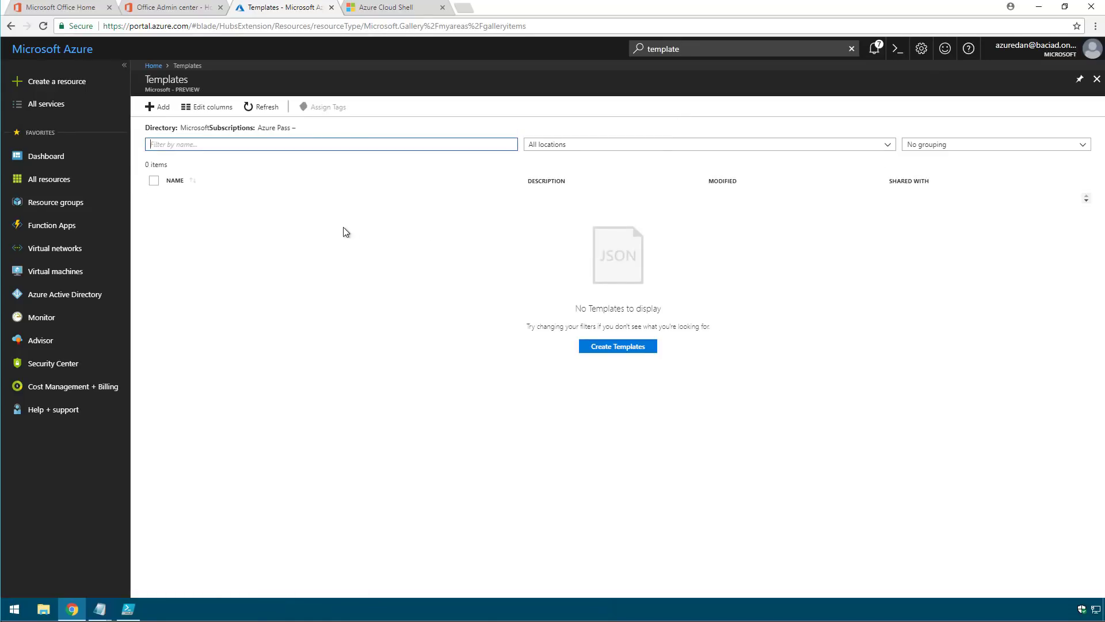
pyautogui.click(160, 108)
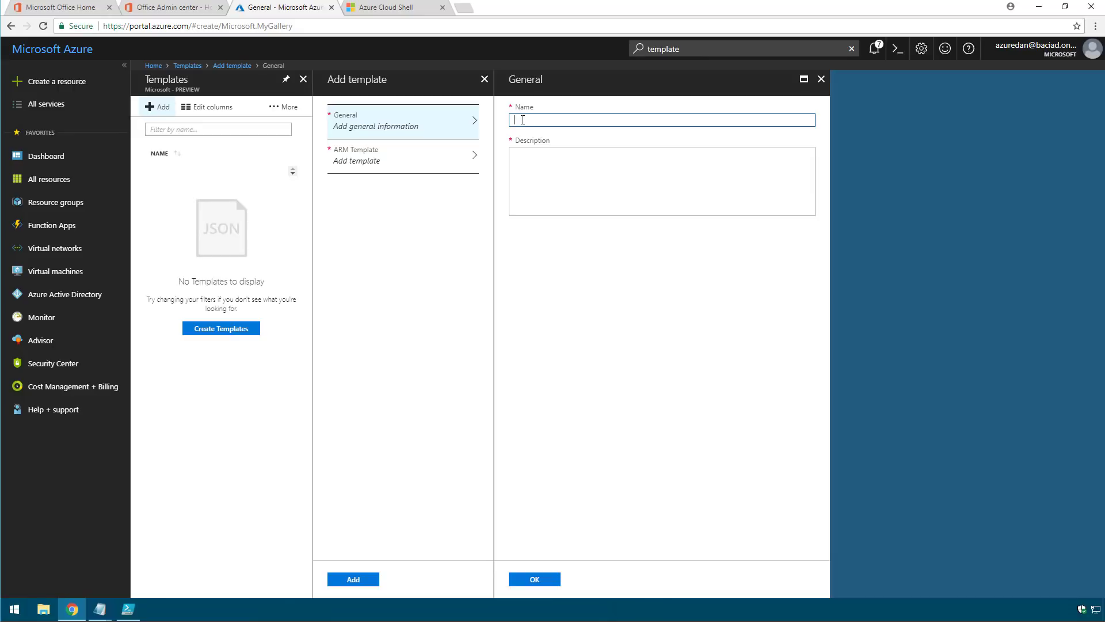
pyautogui.write('baciaddc')
pyautogui.press('Tab')
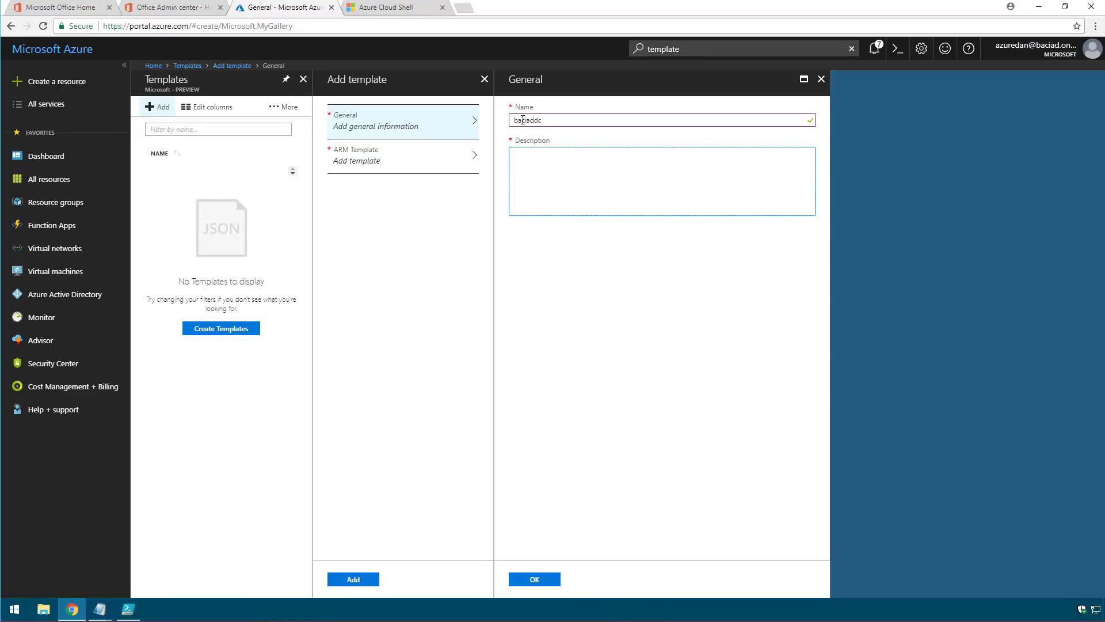
pyautogui.write('This ARM template will create a Domain Controller')
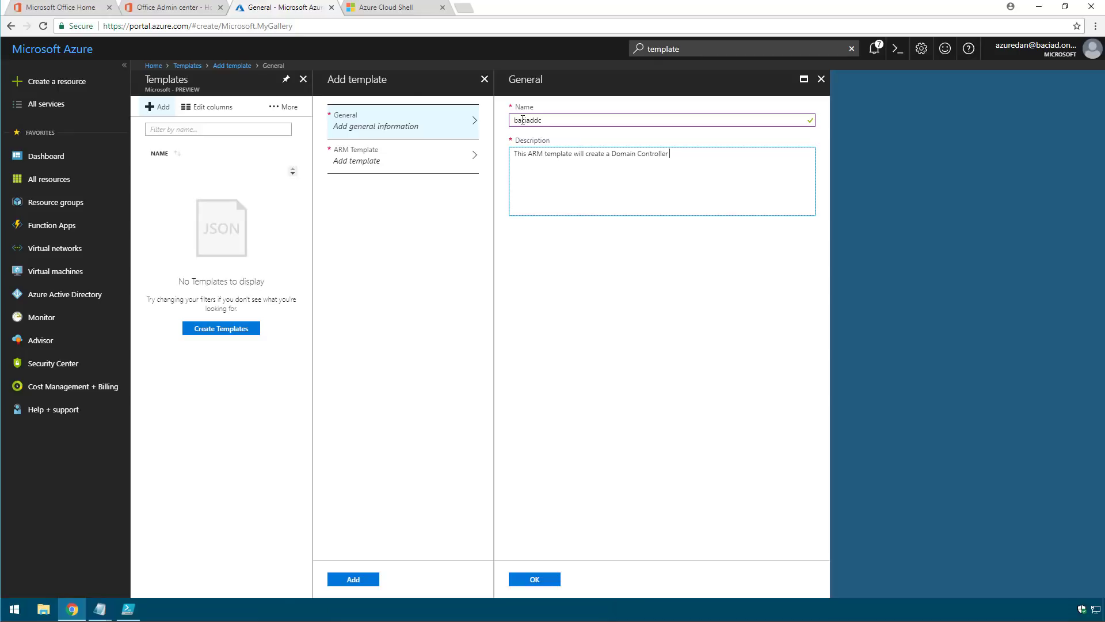
pyautogui.write(' VM connected to the BACIAD-VNET')
pyautogui.click(525, 581)
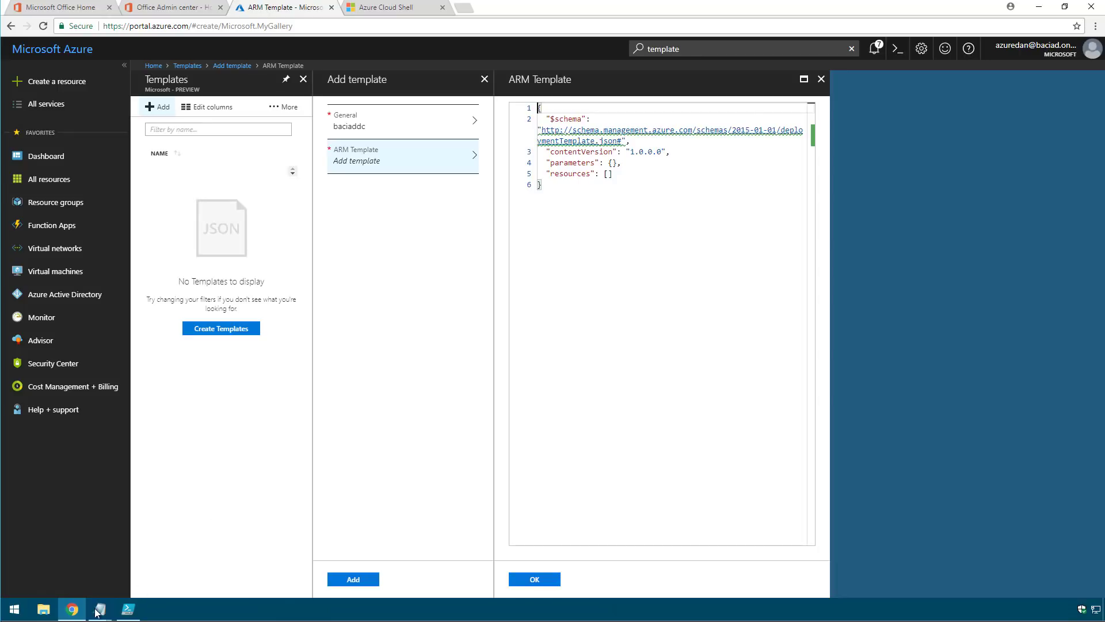
# - Browse File Explorer to C:\Demos\Scripts and right-click the baciad file
pyautogui.click(46, 614)
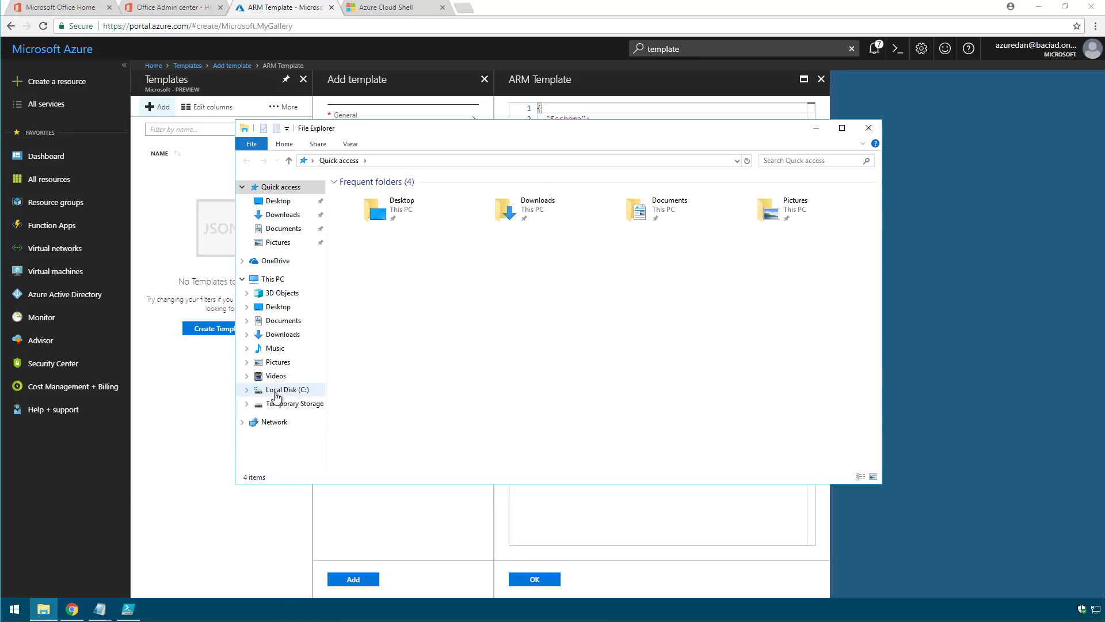
pyautogui.click(284, 389)
pyautogui.doubleClick(363, 208)
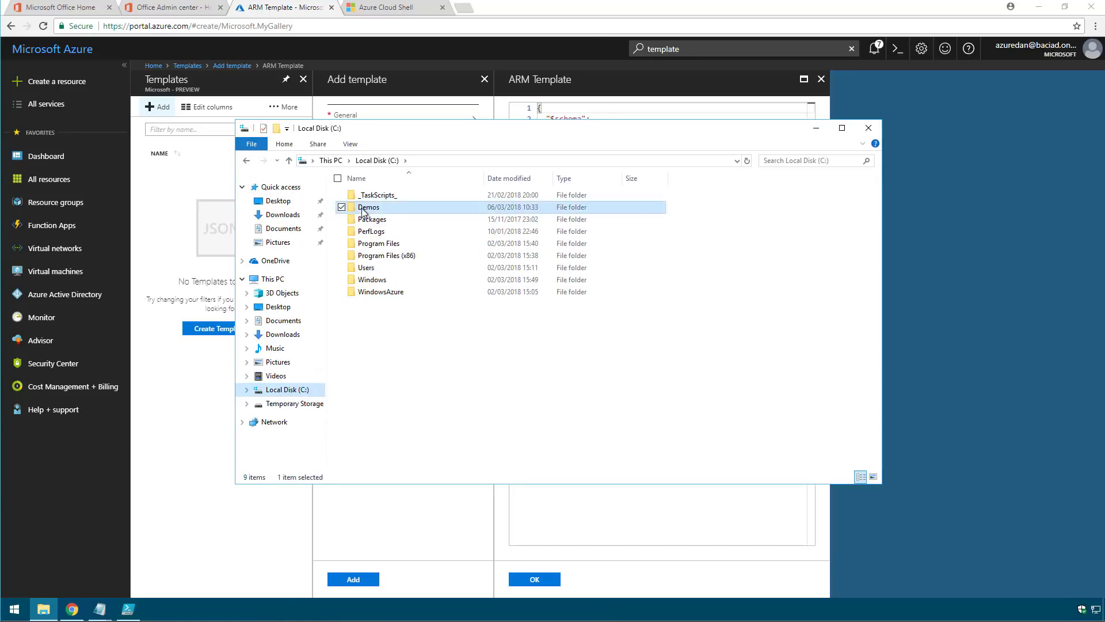
pyautogui.doubleClick(366, 220)
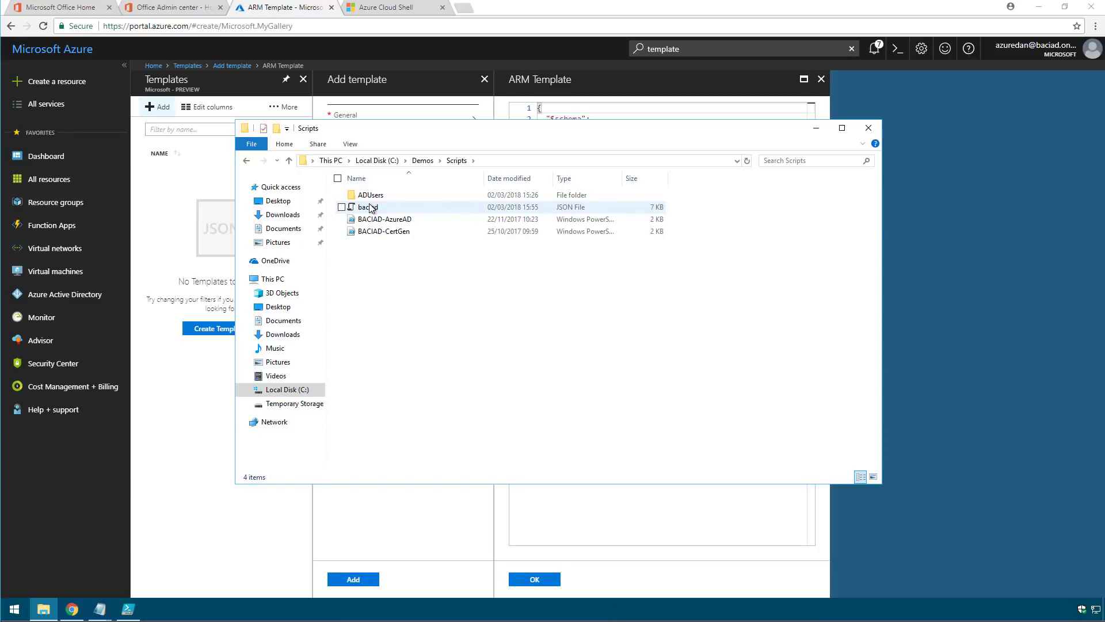
pyautogui.click(370, 208)
pyautogui.rightClick(370, 208)
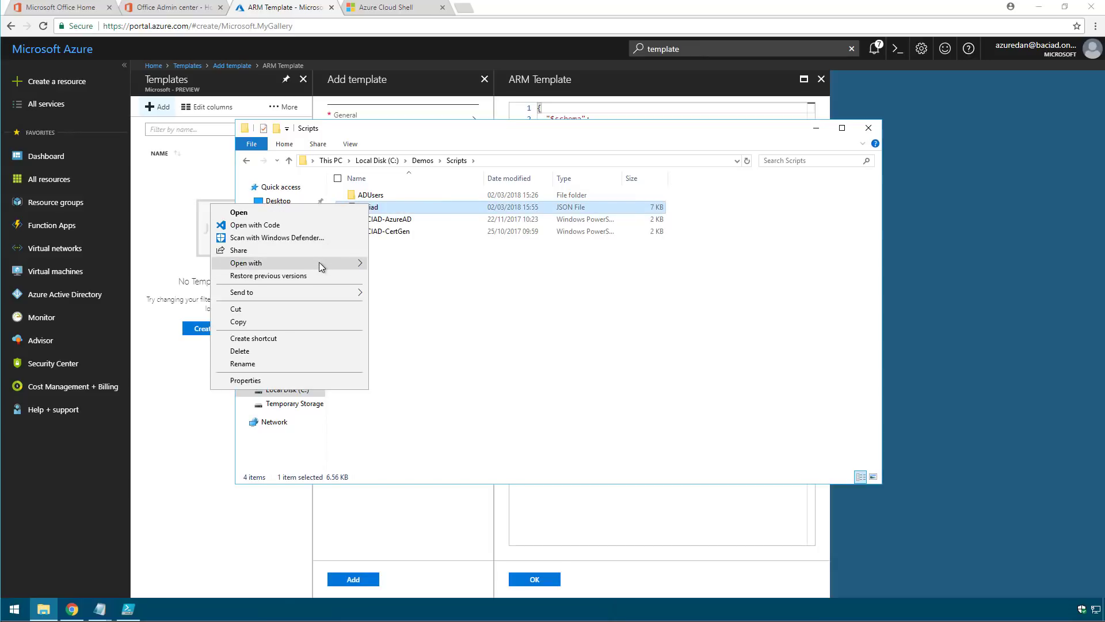
# - Open baciad.json in Visual Studio Code and review its baciadvideo.local domain, variables and resources
pyautogui.moveTo(318, 262)
pyautogui.click(146, 265)
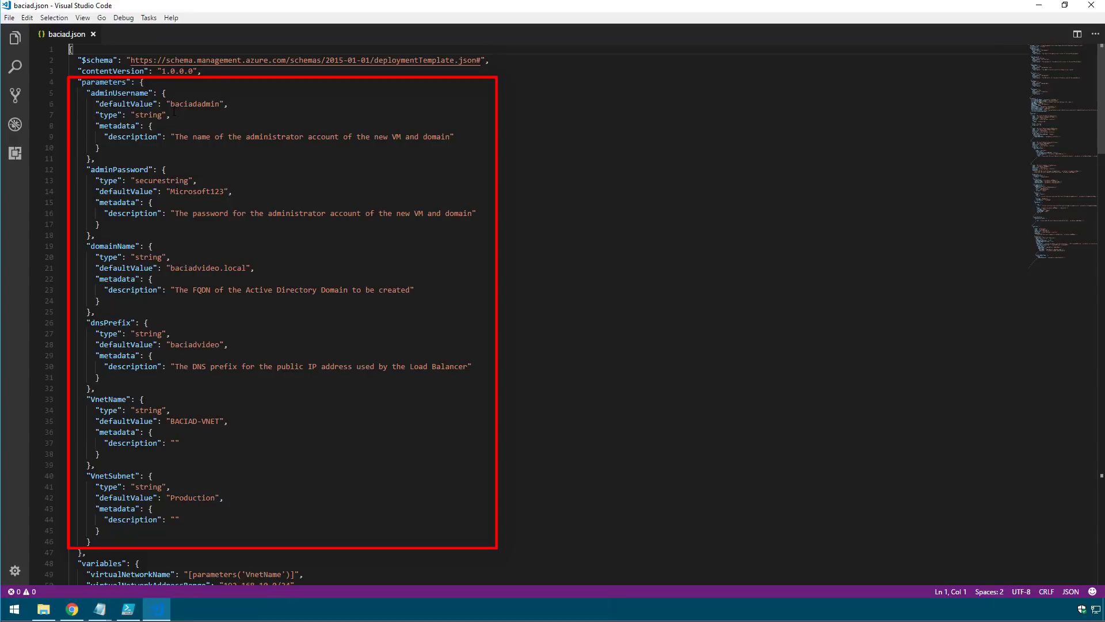
pyautogui.moveTo(368, 272)
pyautogui.mouseDown()
pyautogui.moveTo(274, 270)
pyautogui.moveTo(299, 291)
pyautogui.mouseUp()
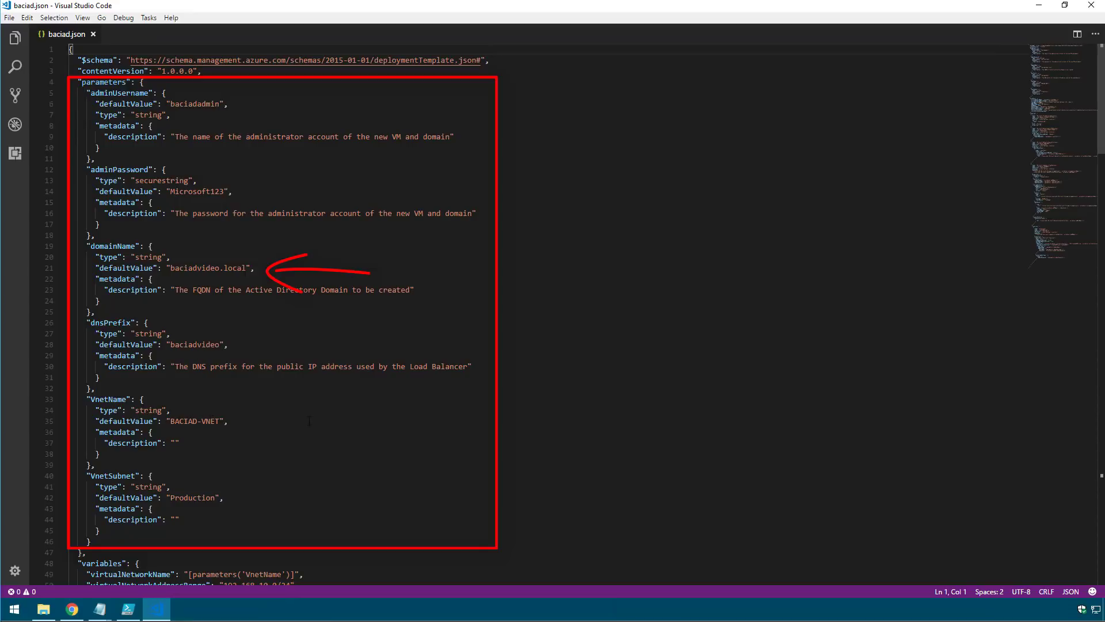
pyautogui.scroll(-4, 311, 398)
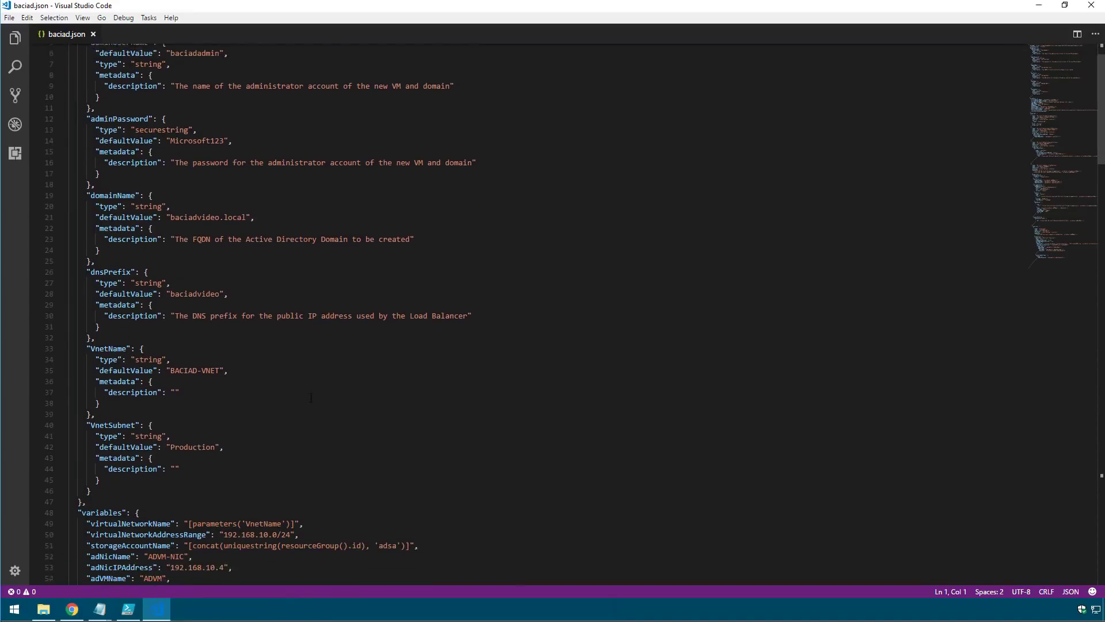
pyautogui.scroll(-7, 311, 398)
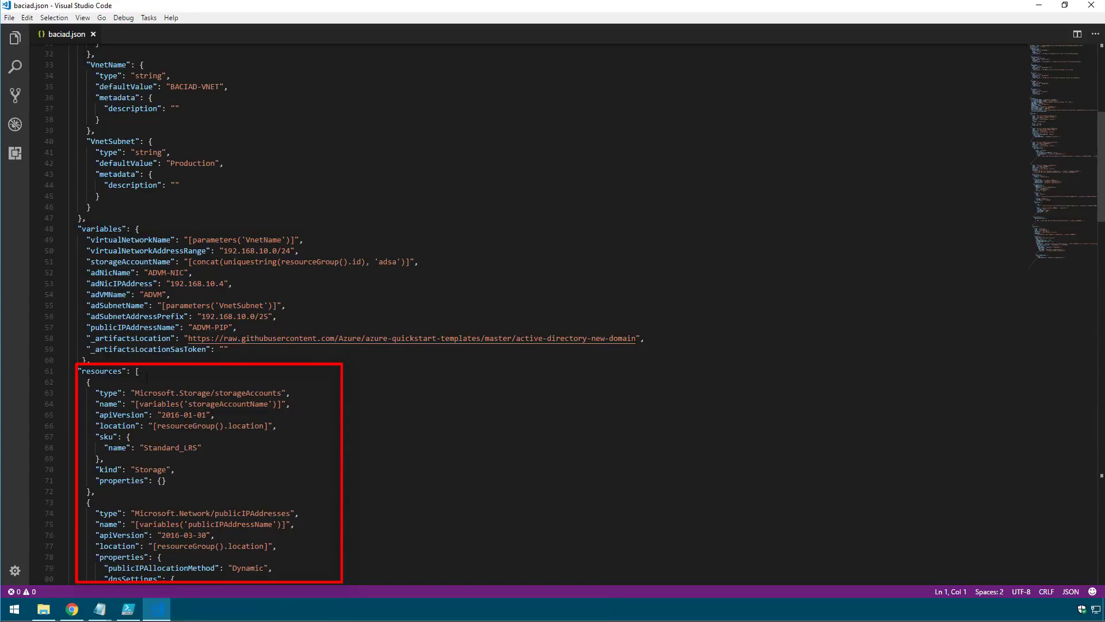
pyautogui.moveTo(162, 414)
pyautogui.scroll(-5, 334, 437)
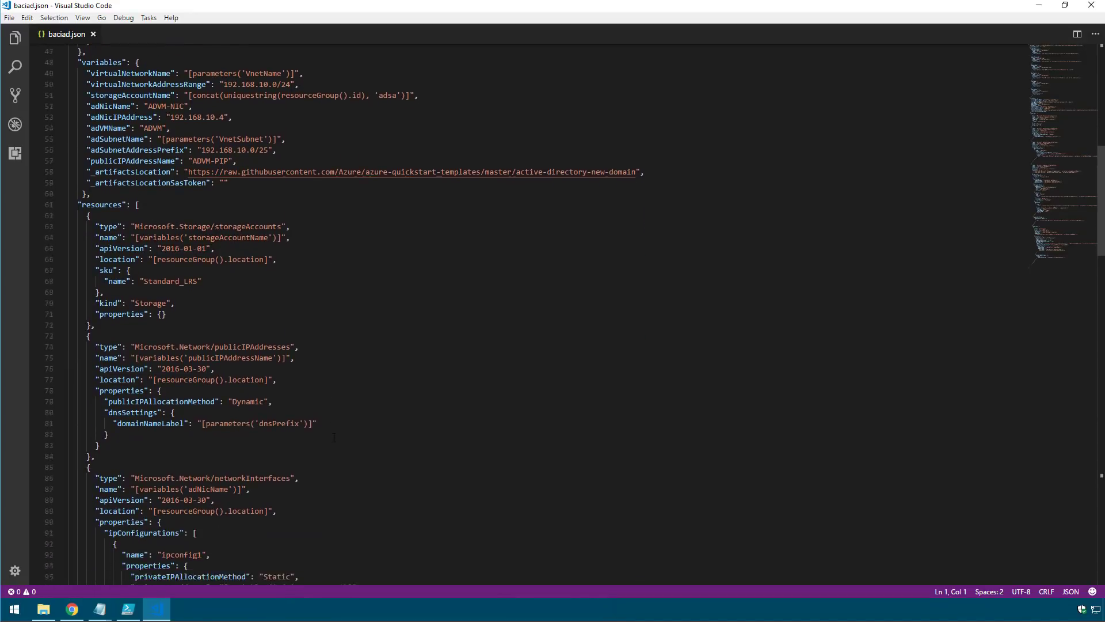
pyautogui.scroll(-4, 334, 438)
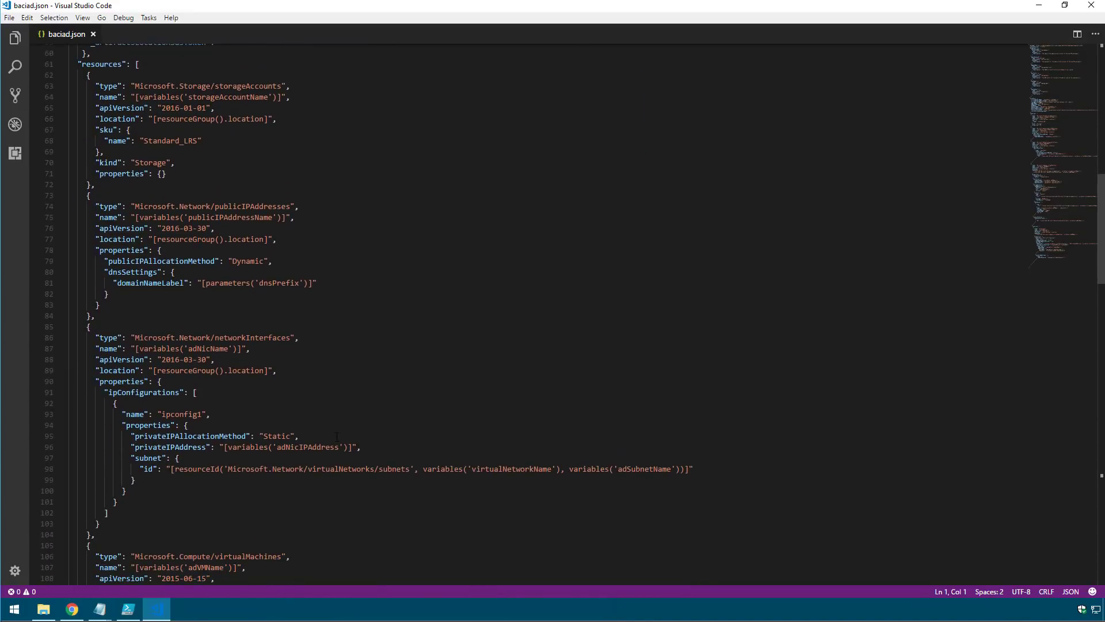
pyautogui.scroll(-3, 337, 436)
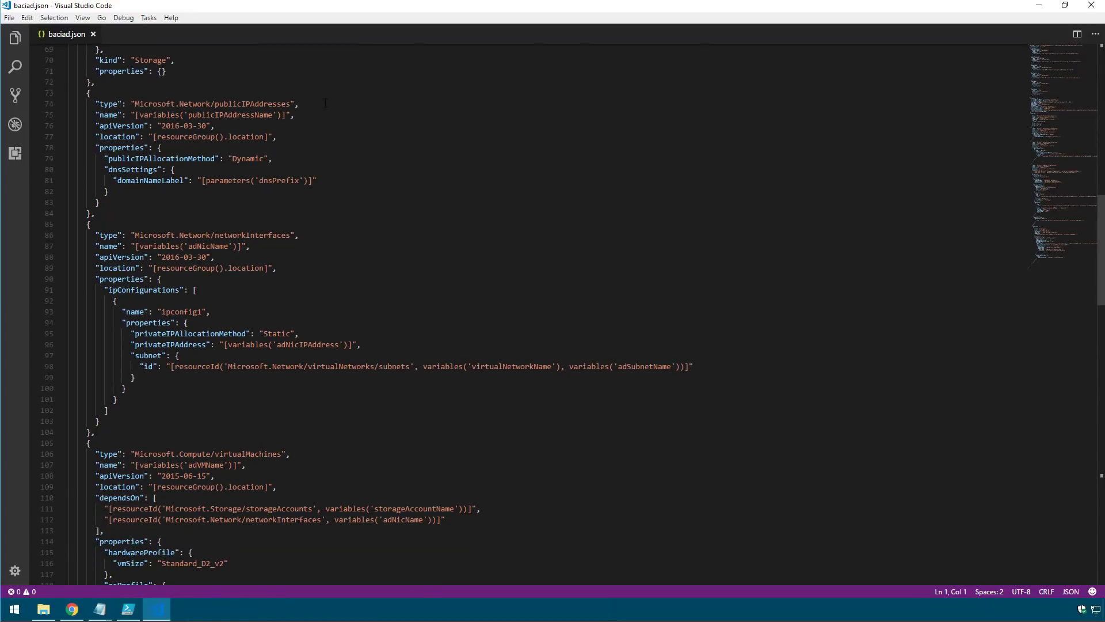
# - Copy the entire baciad.json template to the clipboard and minimize VS Code
pyautogui.click(438, 262)
pyautogui.hotkey('ctrl', 'a')
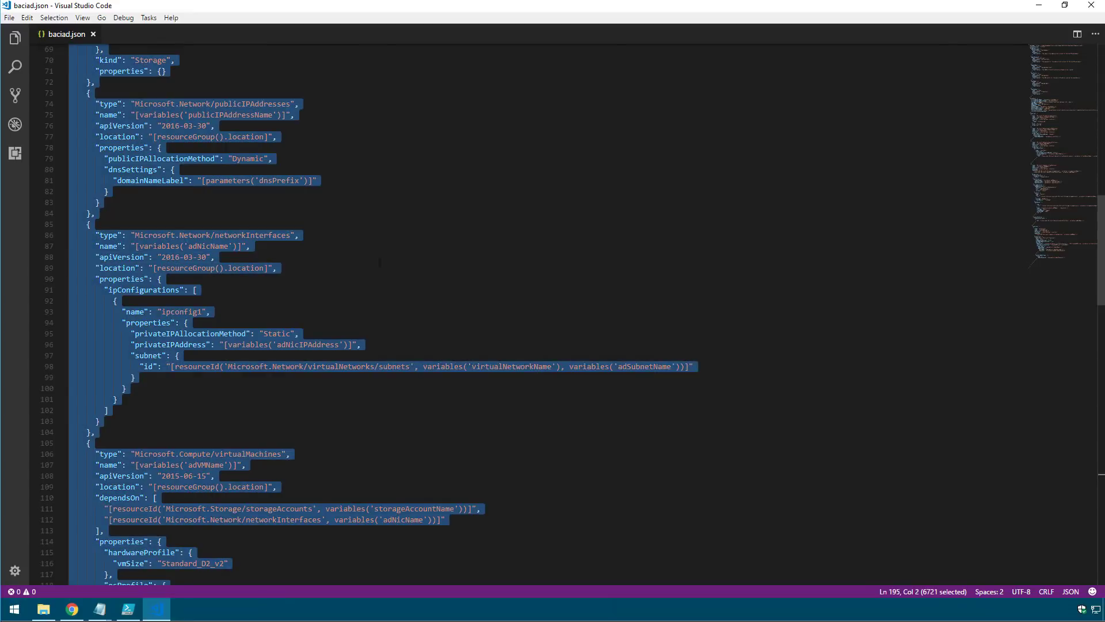
pyautogui.rightClick(208, 258)
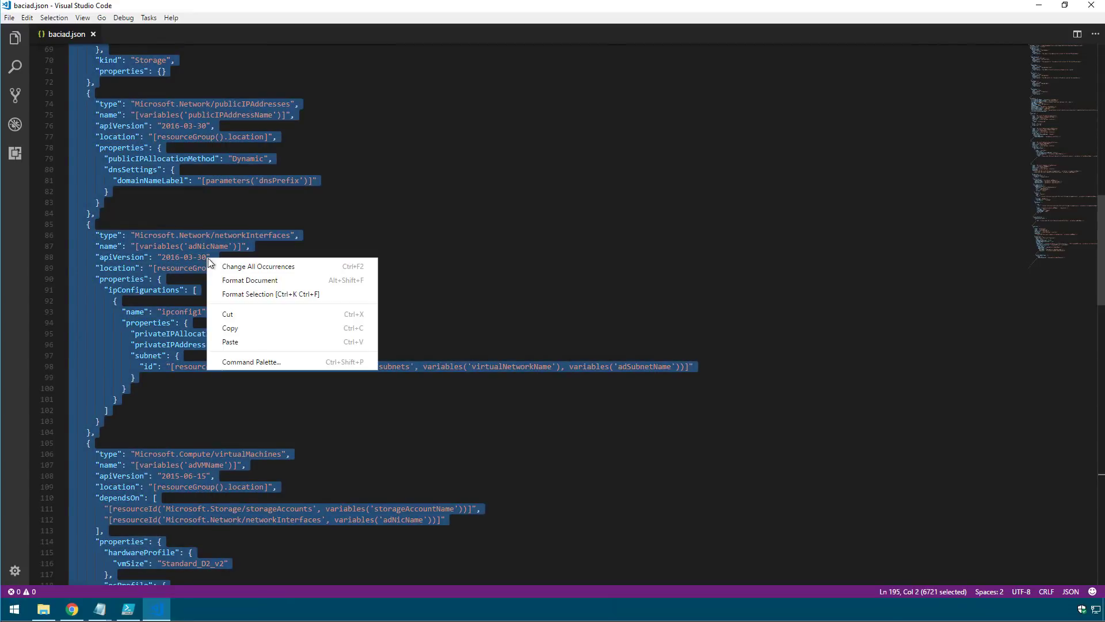
pyautogui.click(229, 328)
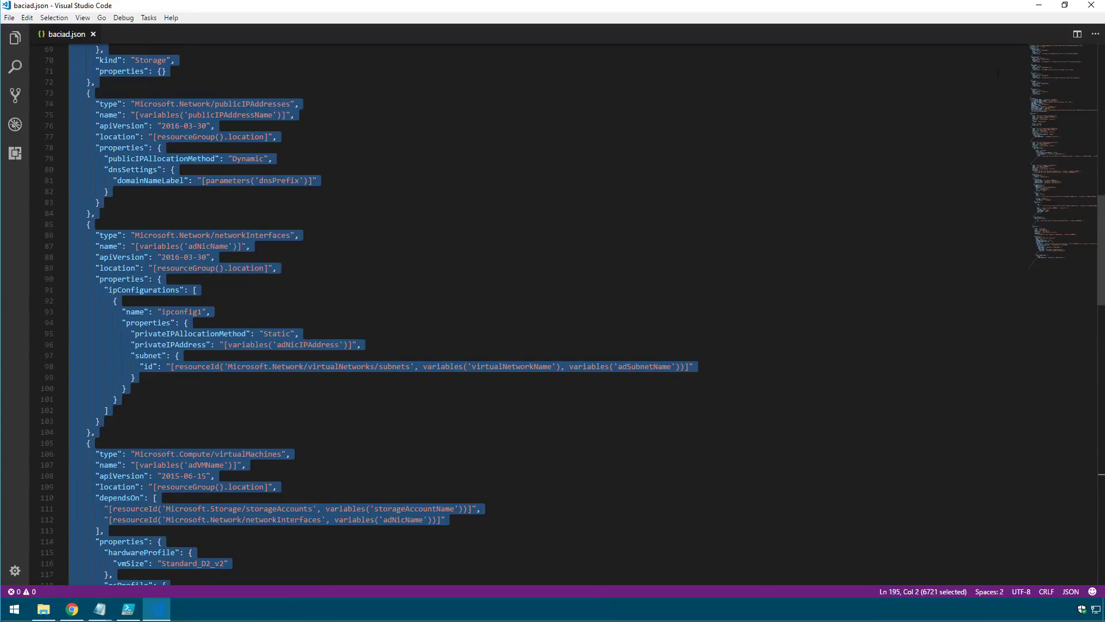
pyautogui.click(1039, 5)
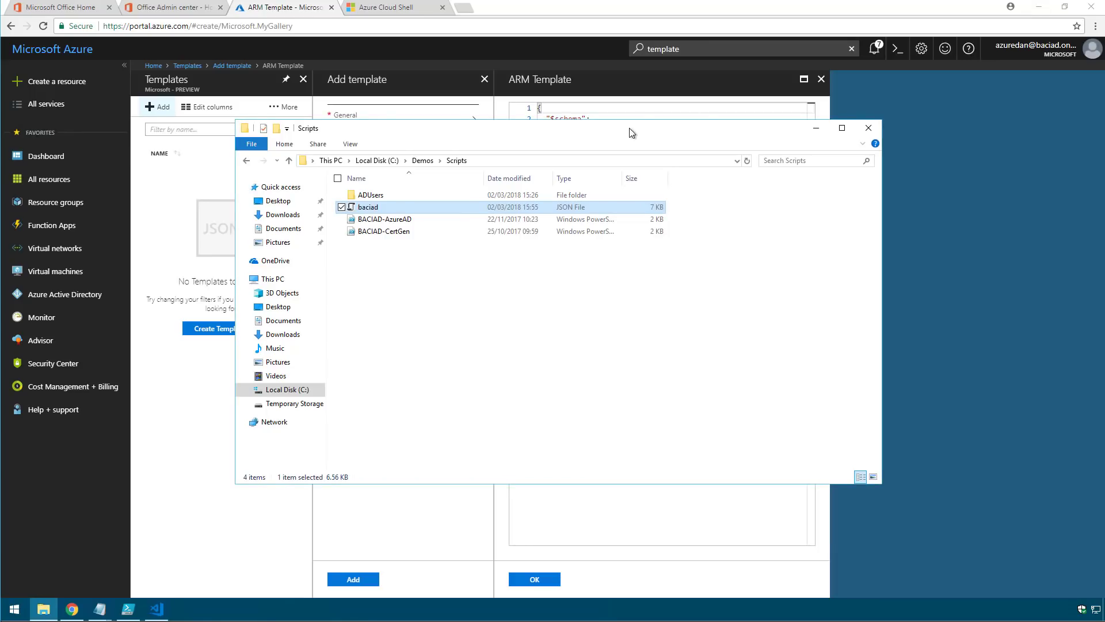
# - Replace the default ARM JSON with the copied baciad.json content and save the baciaddc template
pyautogui.click(817, 127)
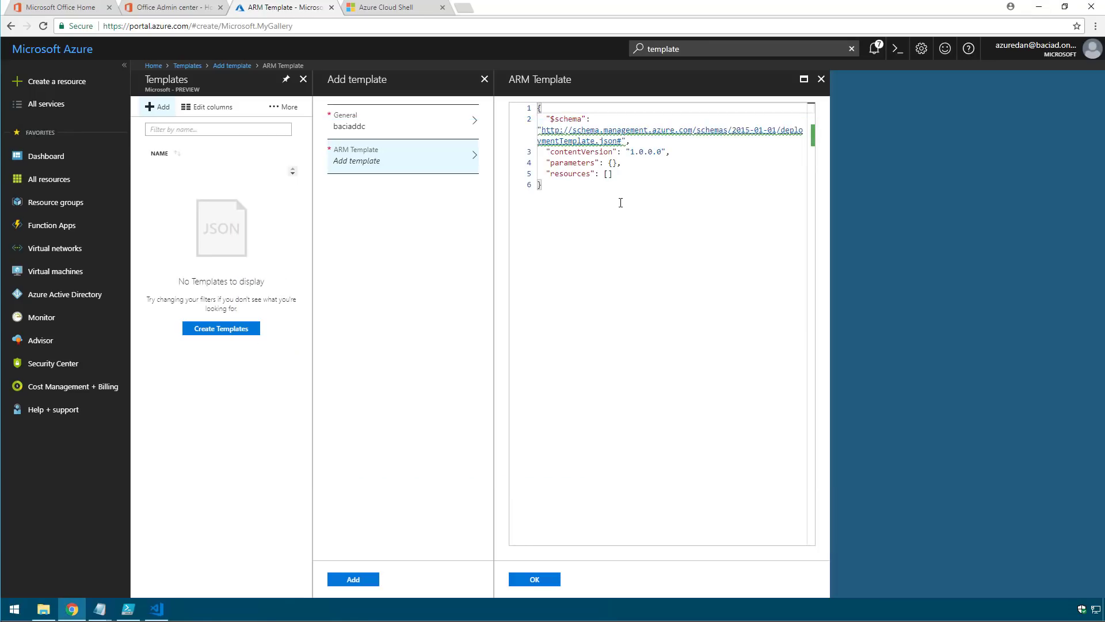
pyautogui.moveTo(620, 203); pyautogui.dragTo(528, 111)
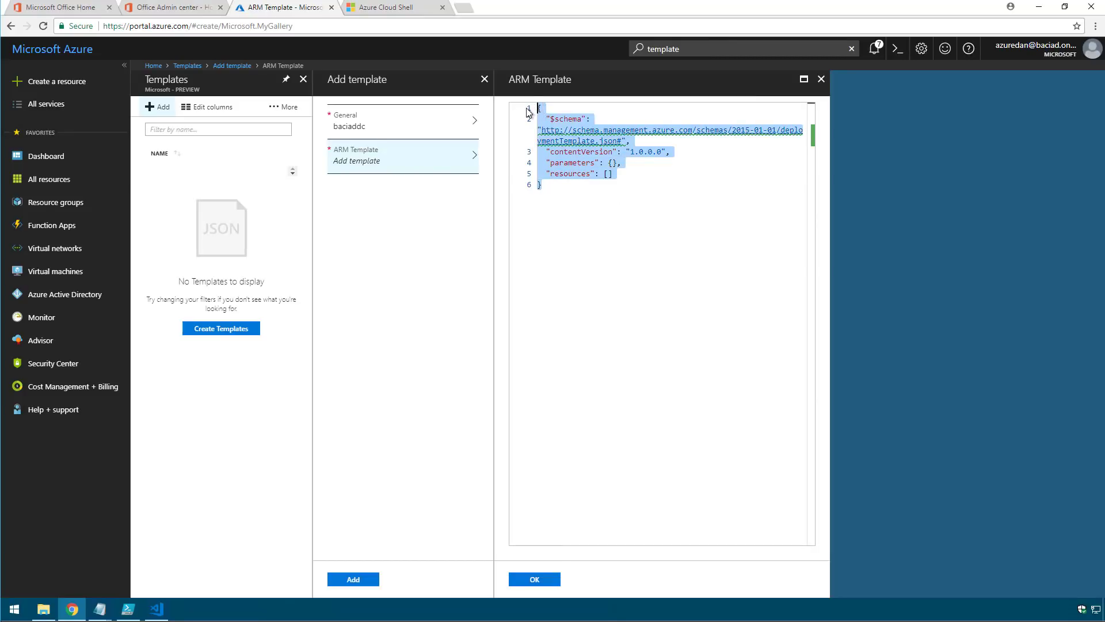
pyautogui.hotkey('ctrl', 'v')
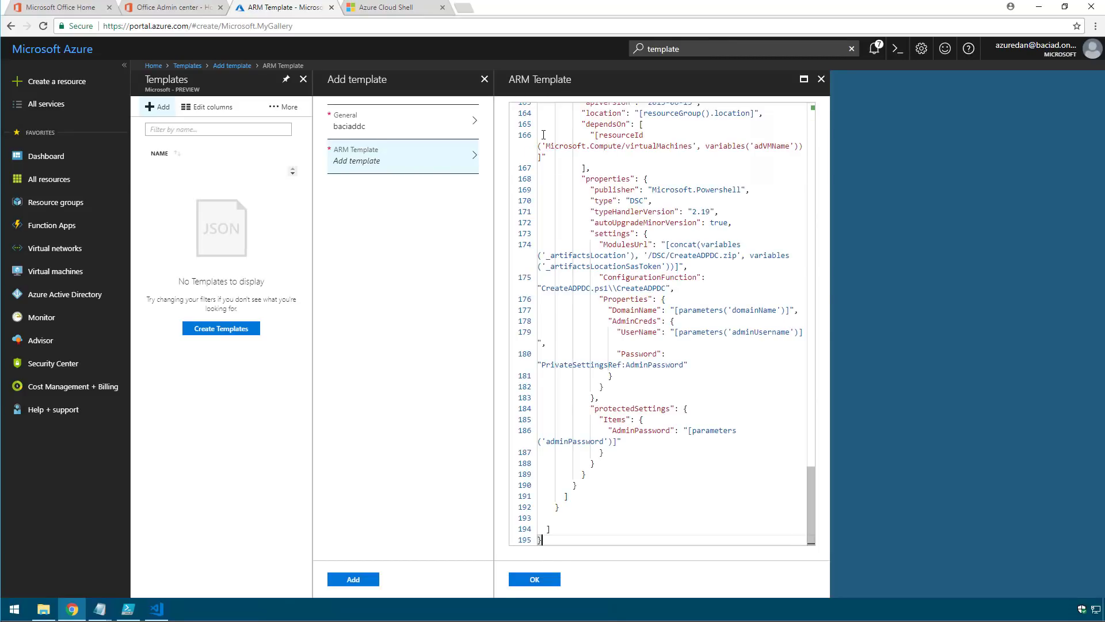
pyautogui.click(537, 581)
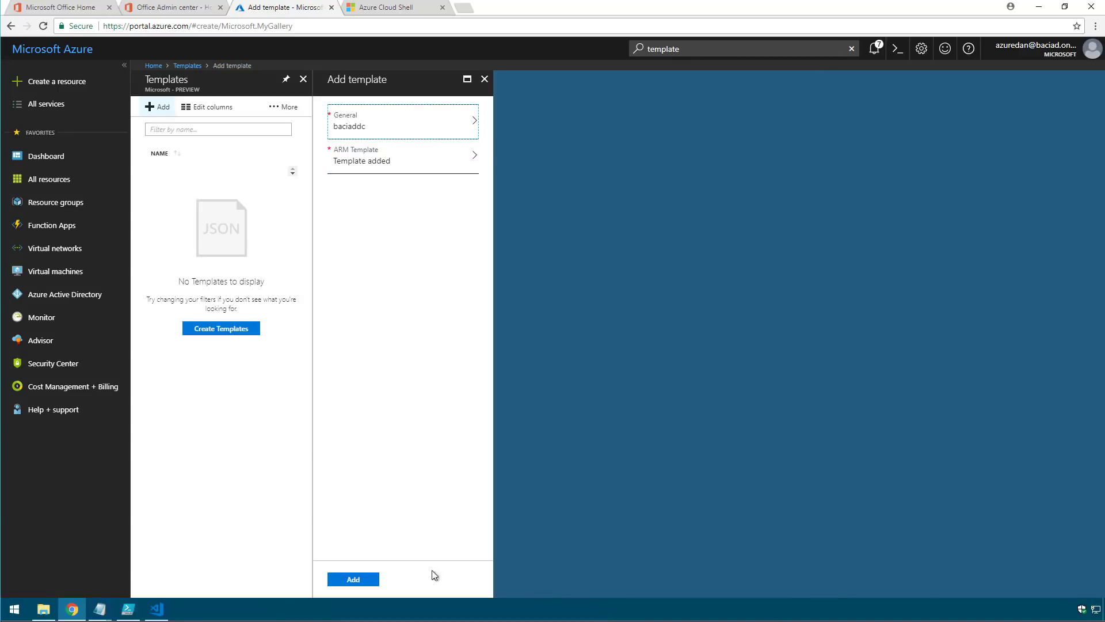
pyautogui.click(367, 580)
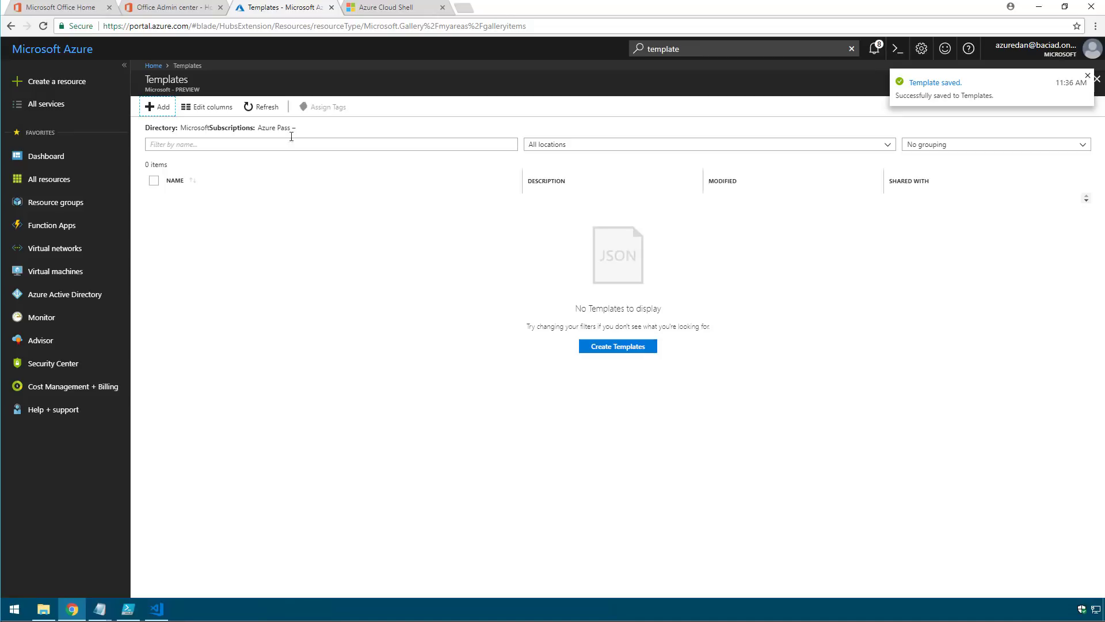
# - Refresh the templates list and choose Deploy from the baciaddc template's menu
pyautogui.click(276, 110)
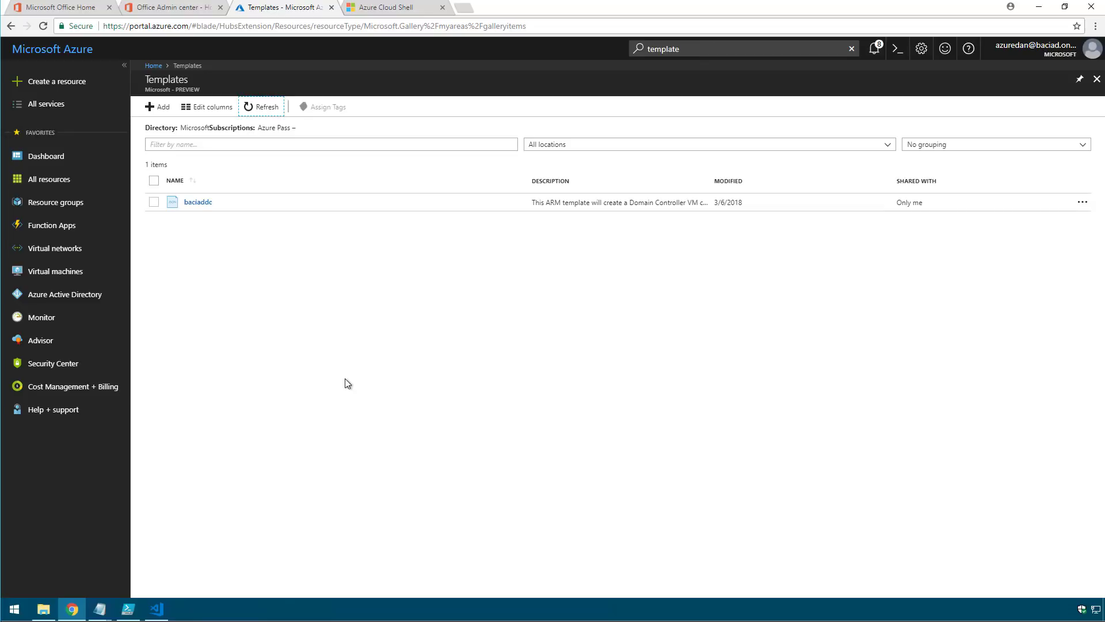
pyautogui.click(1082, 202)
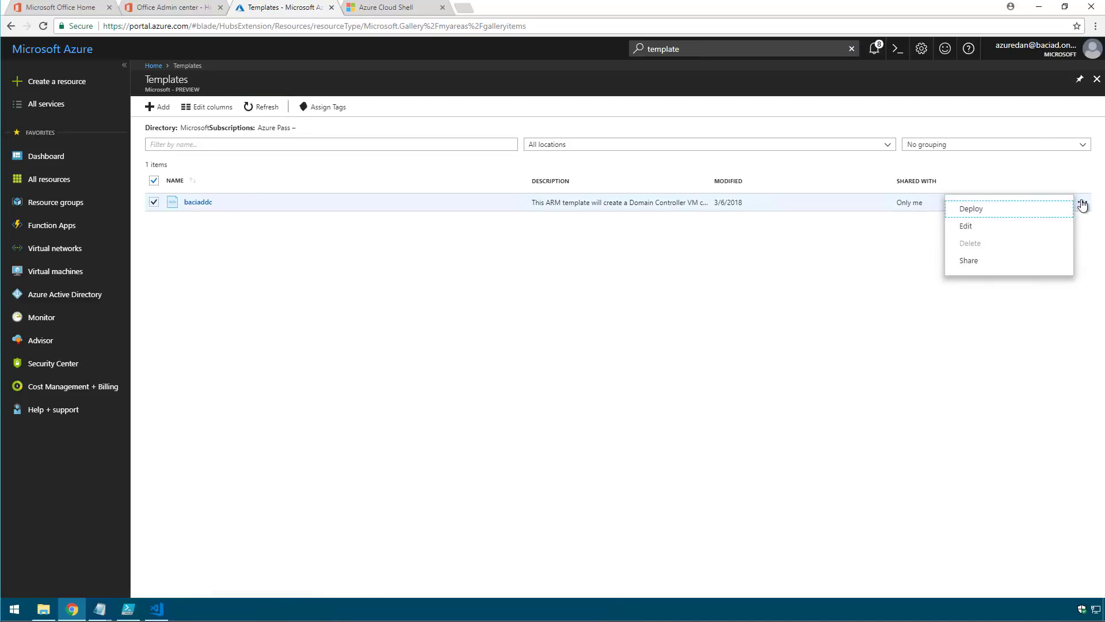
pyautogui.click(1043, 209)
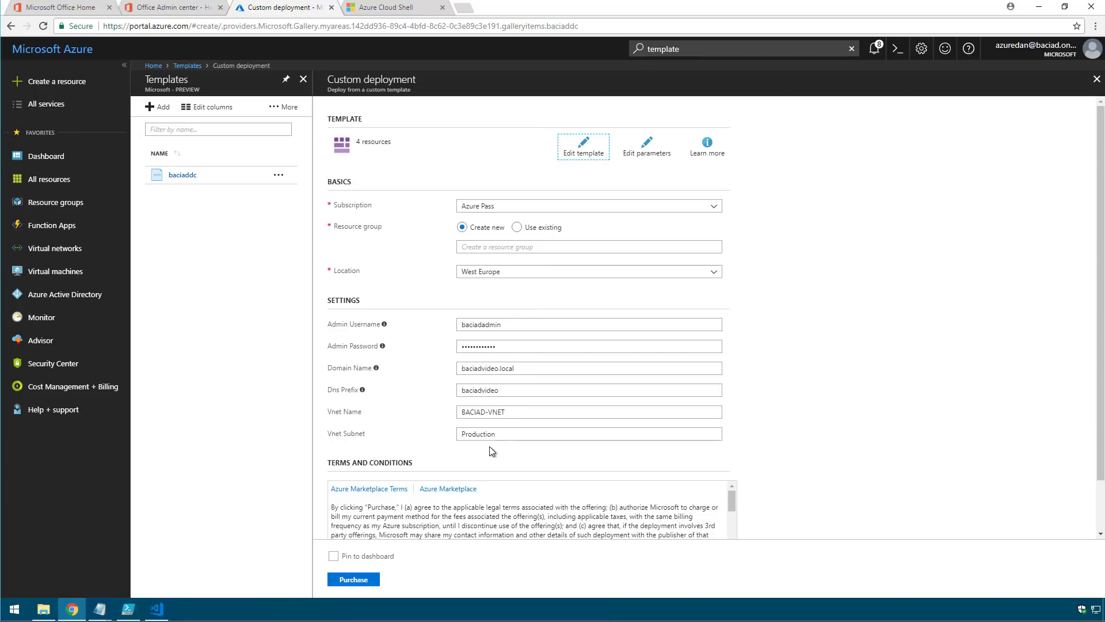
# - Target the existing IaaSResources resource group for the baciaddc deployment
pyautogui.click(518, 228)
pyautogui.click(714, 248)
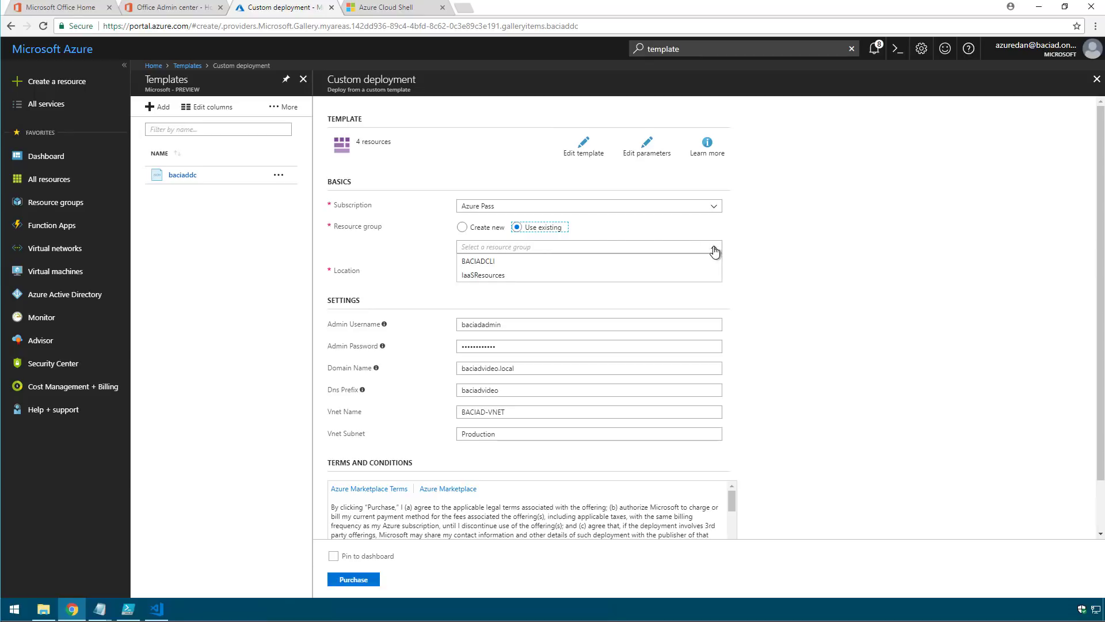
pyautogui.click(542, 276)
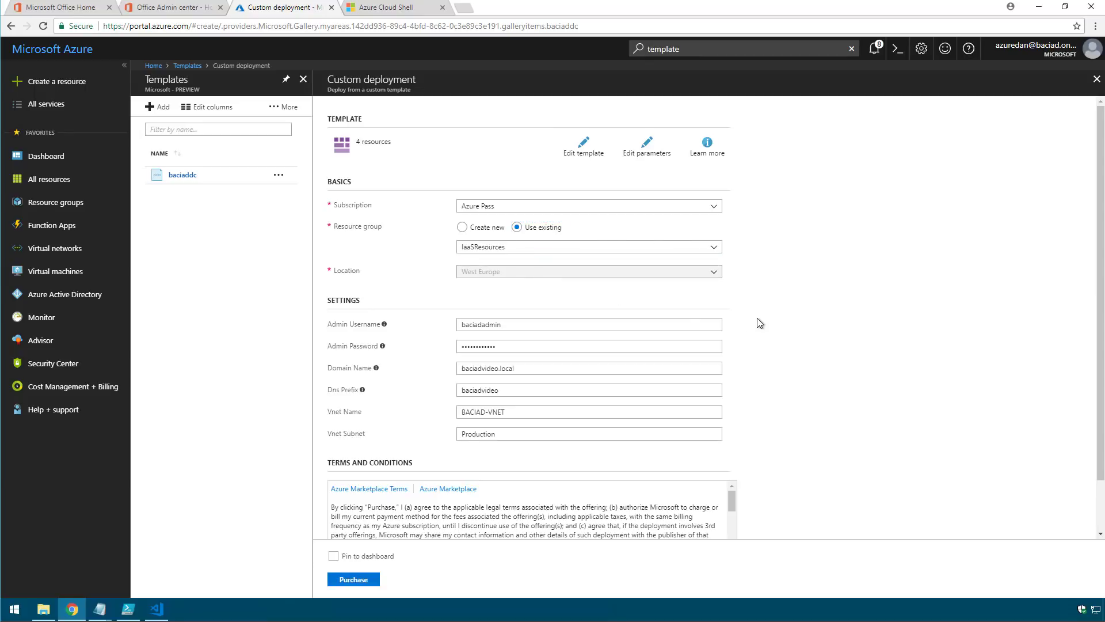
# - Accept the terms, pin to dashboard, and purchase the baciaddc deployment
pyautogui.scroll(-1, 768, 319)
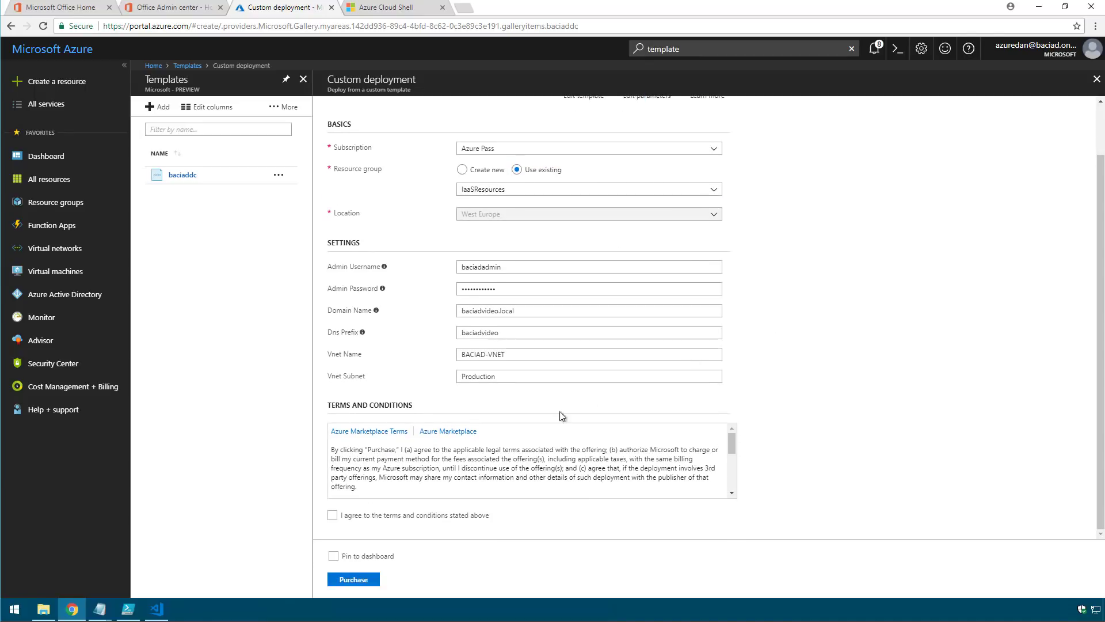
pyautogui.click(333, 515)
pyautogui.click(334, 556)
pyautogui.click(349, 579)
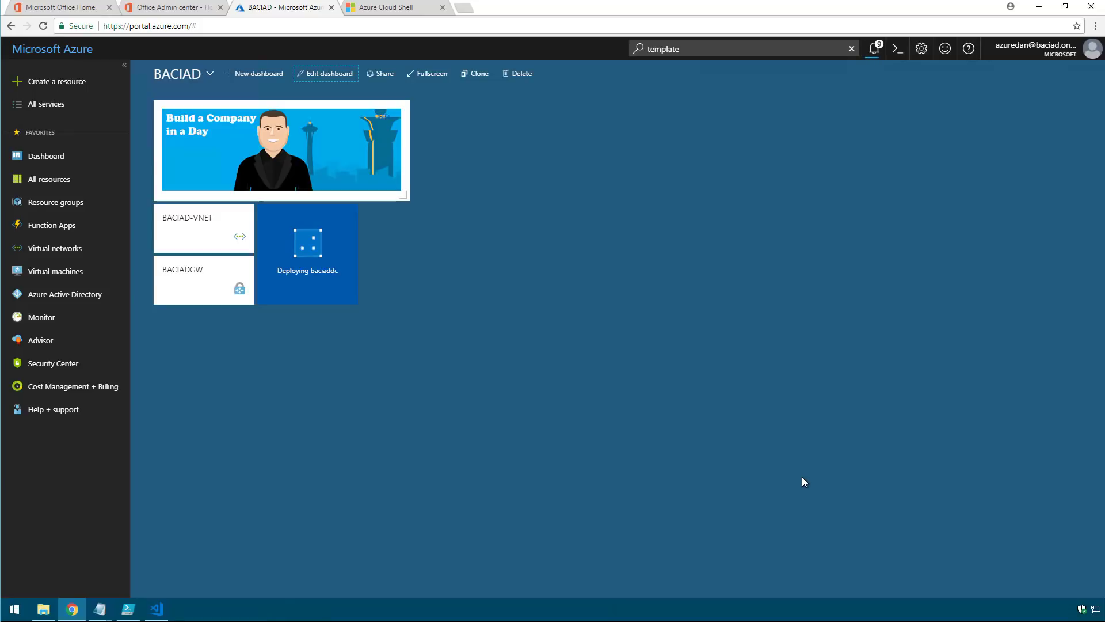
# - Search 'Visual Studio C' and open the VS Community 2017 (latest release) Windows Server 2016 offer
pyautogui.click(55, 84)
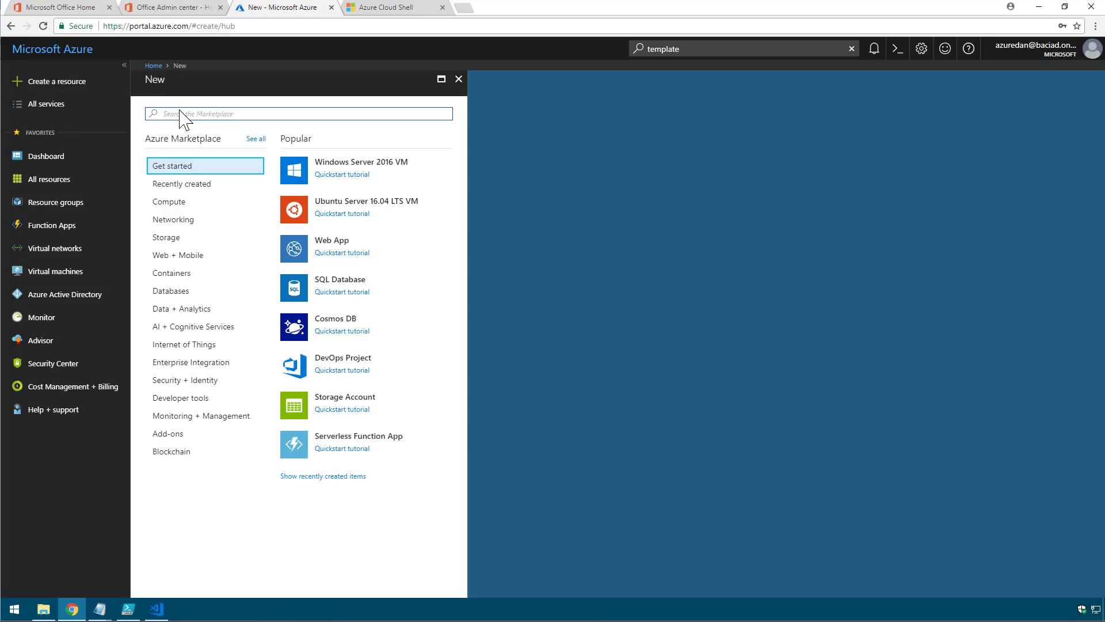
pyautogui.write('Visual S')
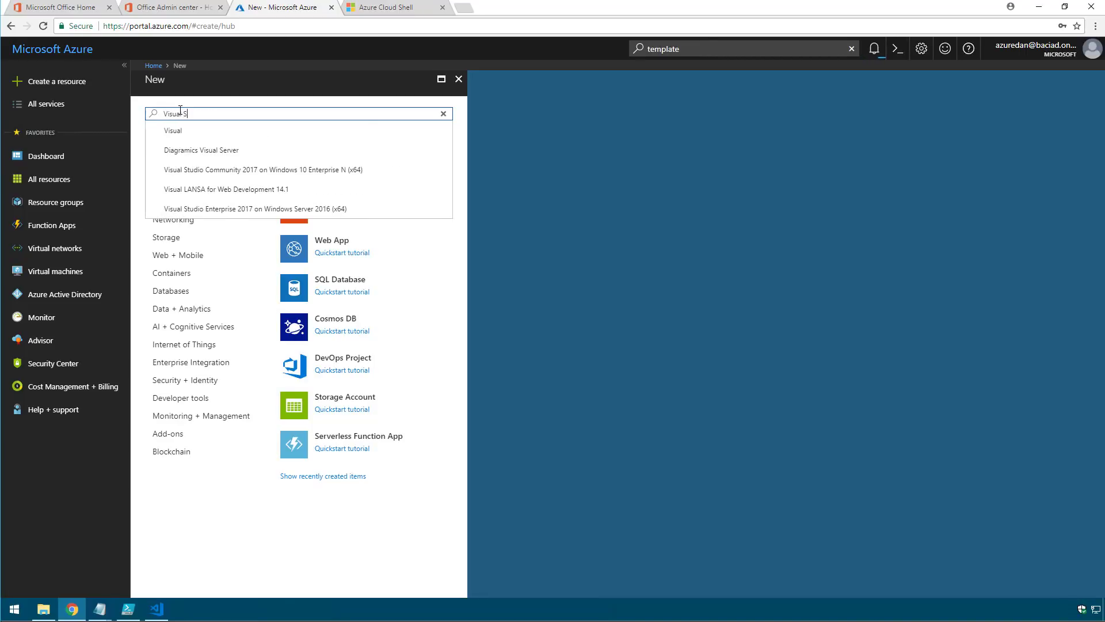
pyautogui.write('tudio C')
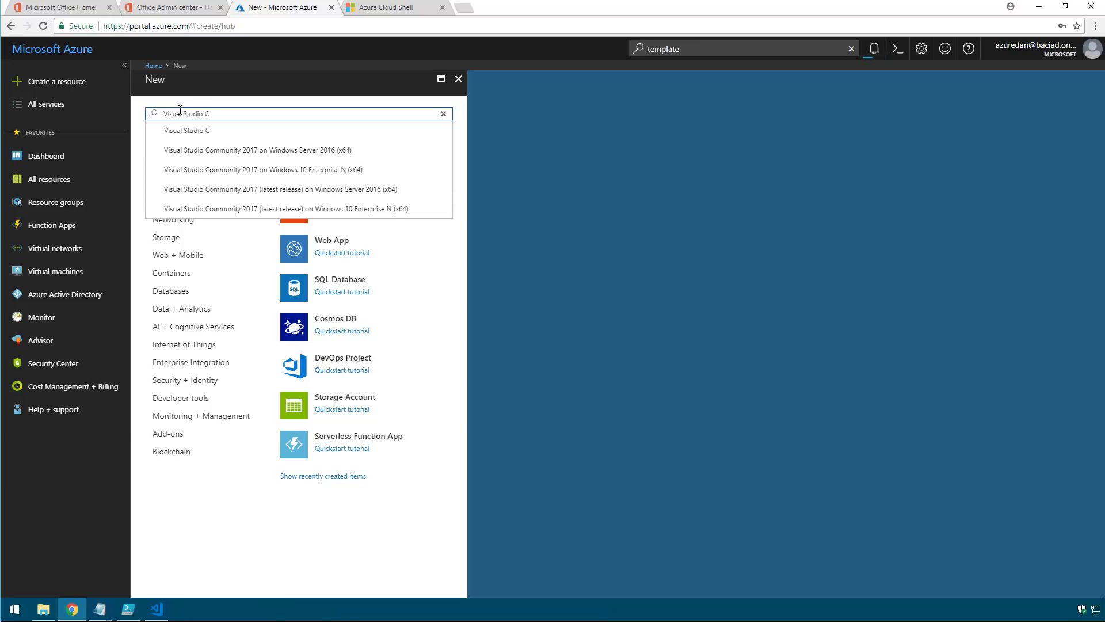
pyautogui.press('Down')
pyautogui.press('Down')
pyautogui.press('Down')
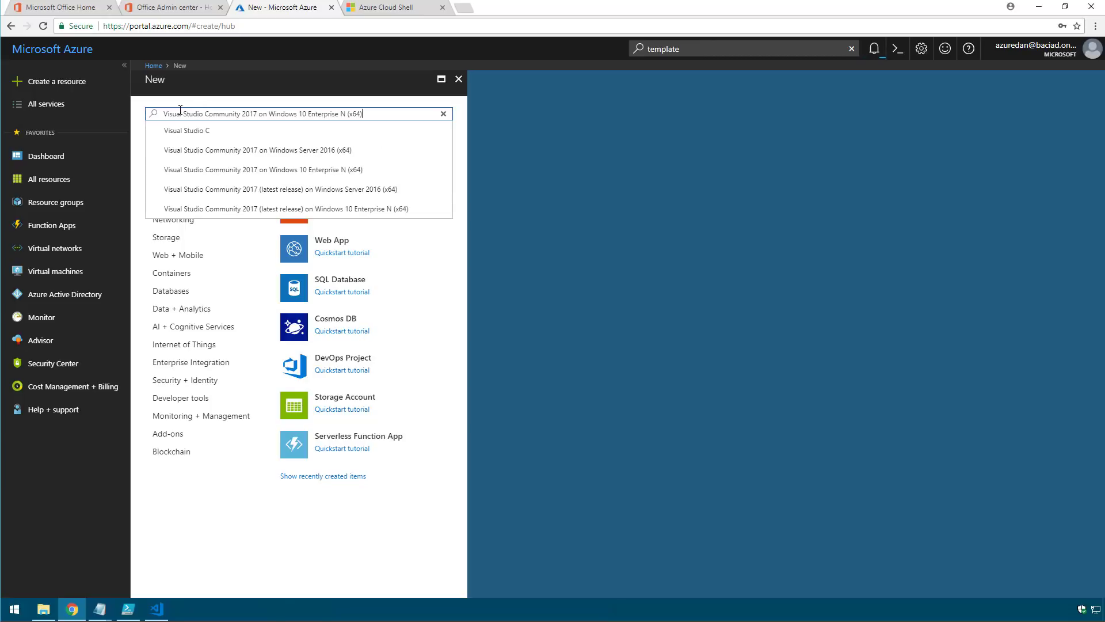
pyautogui.press('Down')
pyautogui.press('Return')
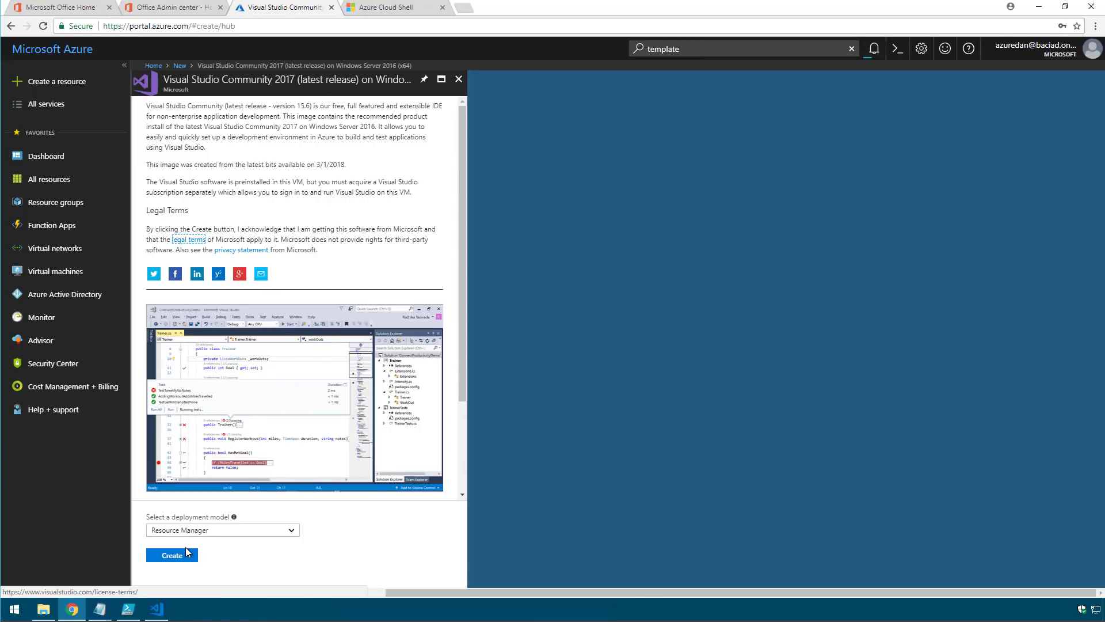
# - Start the Visual Studio VM named VM1 with an HDD disk type
pyautogui.click(185, 556)
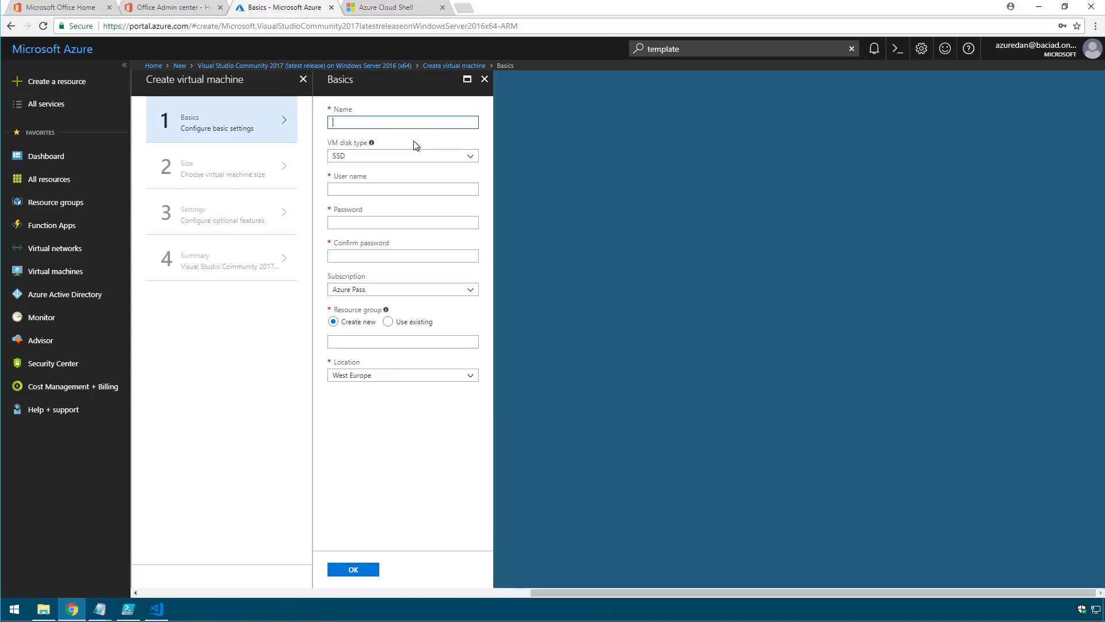
pyautogui.write('VM1')
pyautogui.click(452, 159)
pyautogui.click(391, 184)
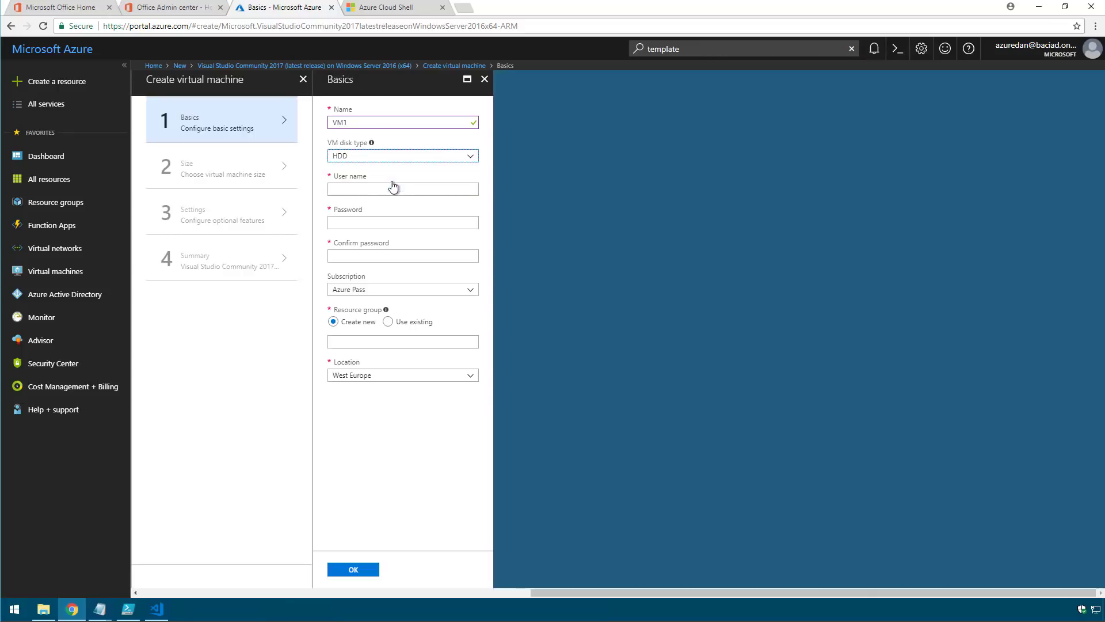
# - Enter the VM admin user name and password
pyautogui.click(392, 188)
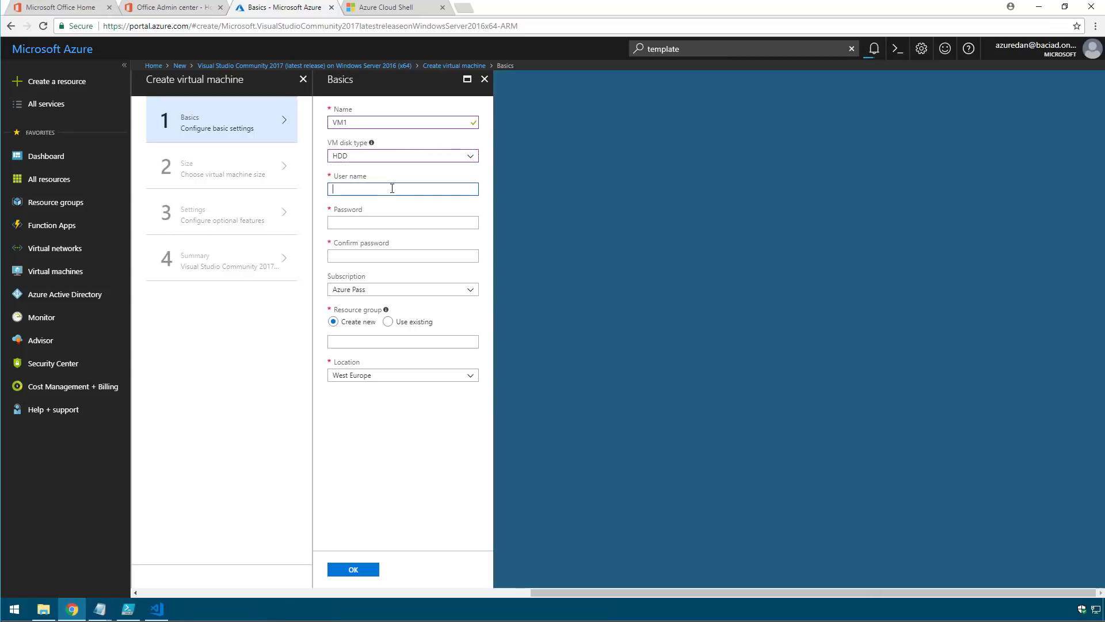
pyautogui.write('baciadadmin')
pyautogui.press('Tab')
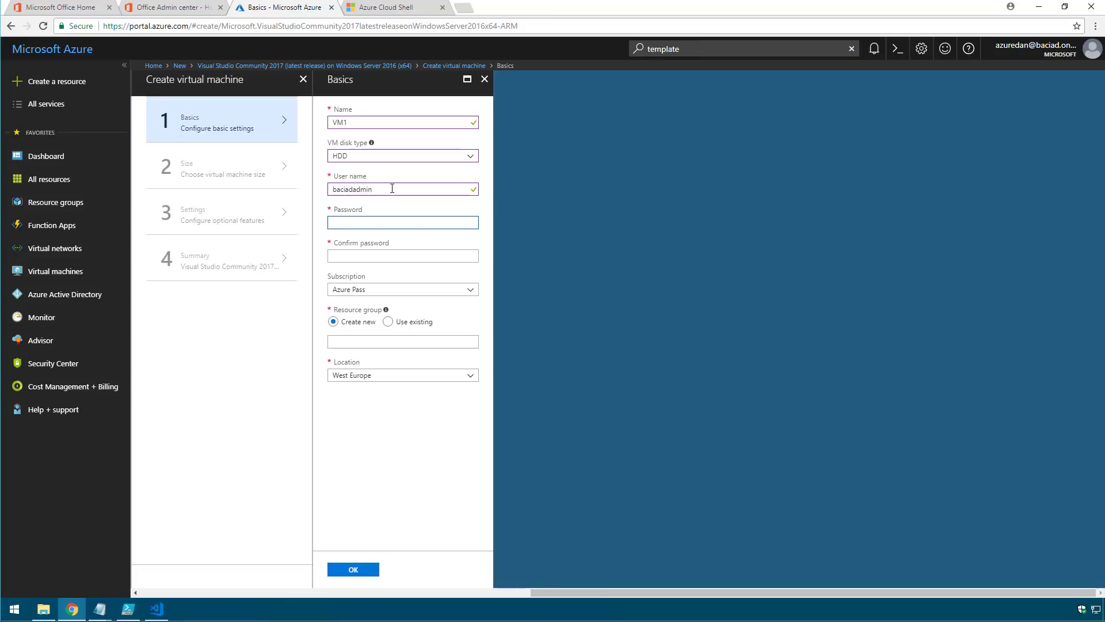
pyautogui.write('••••••••••••')
pyautogui.press('Tab')
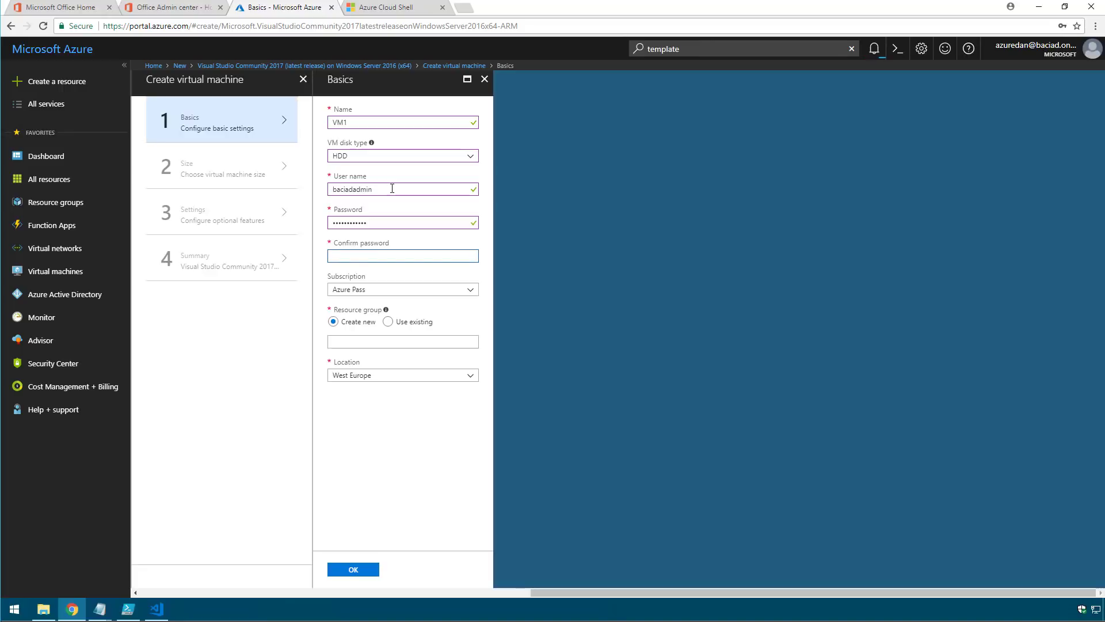
pyautogui.write('••••••••••••')
# - Place VM1 in the existing IaaSResources resource group and confirm the basics
pyautogui.click(389, 321)
pyautogui.click(467, 342)
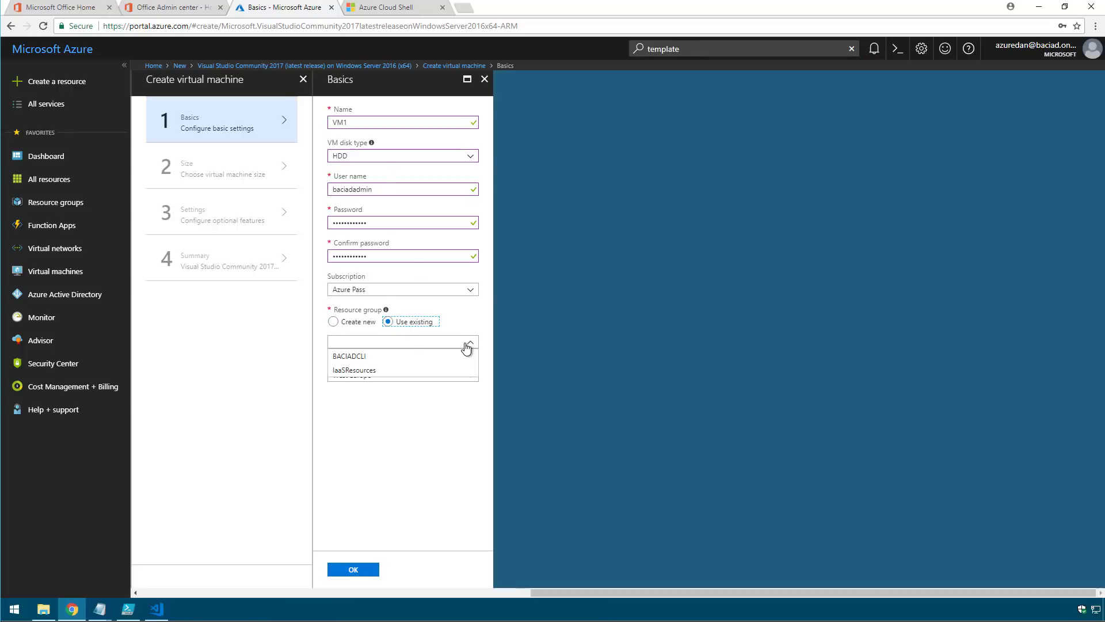
pyautogui.click(403, 370)
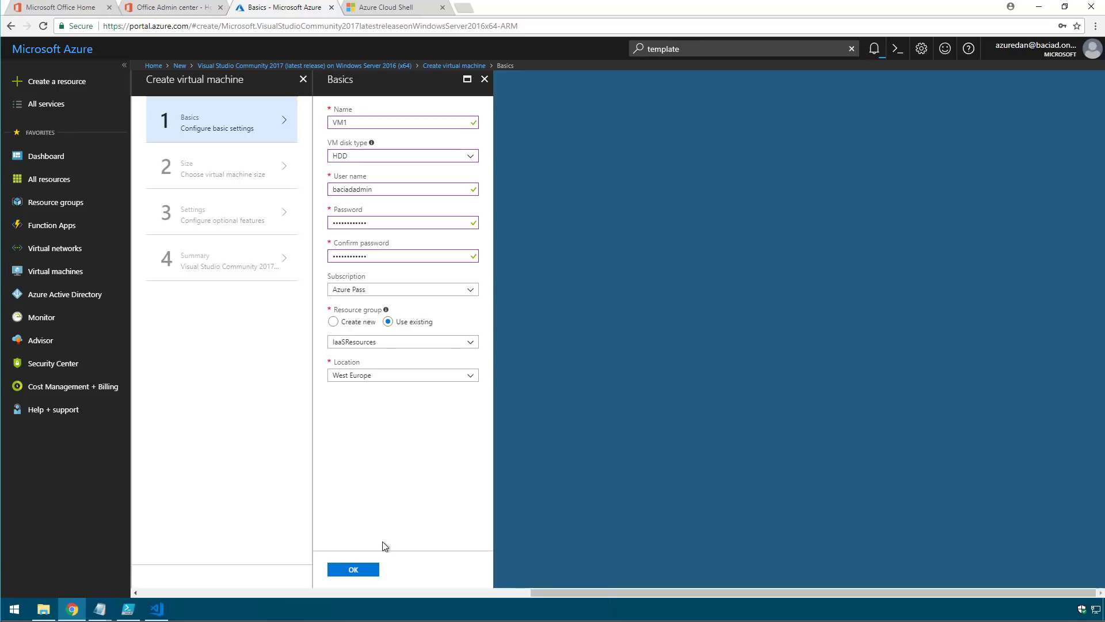
pyautogui.click(363, 569)
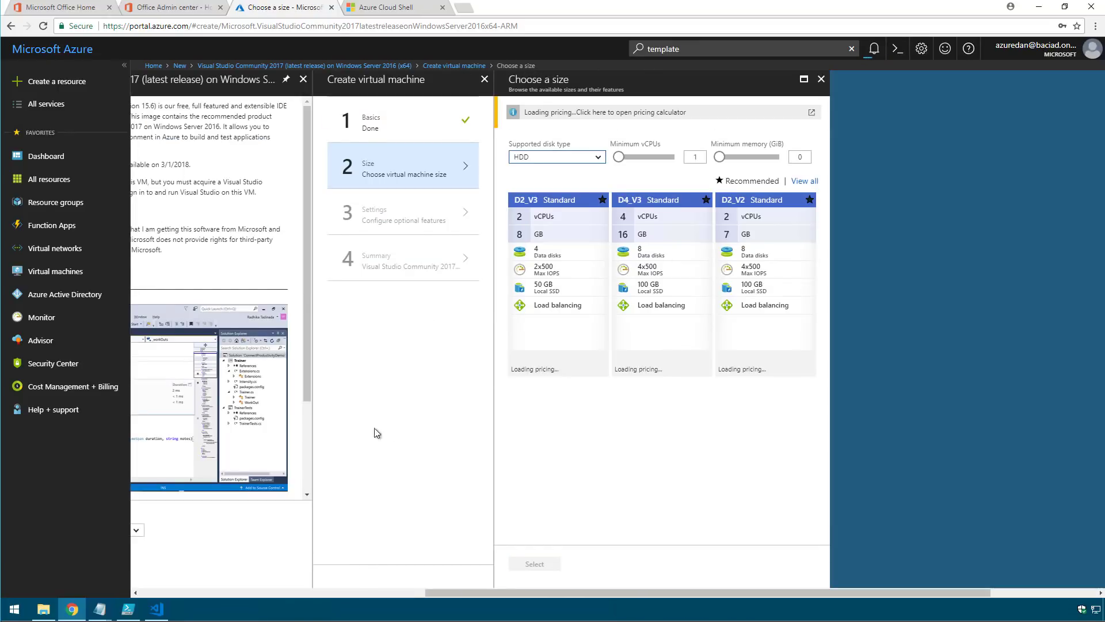
# - Select the D2_V3 Standard size (2 vCPUs, 8 GB) for VM1
pyautogui.click(591, 227)
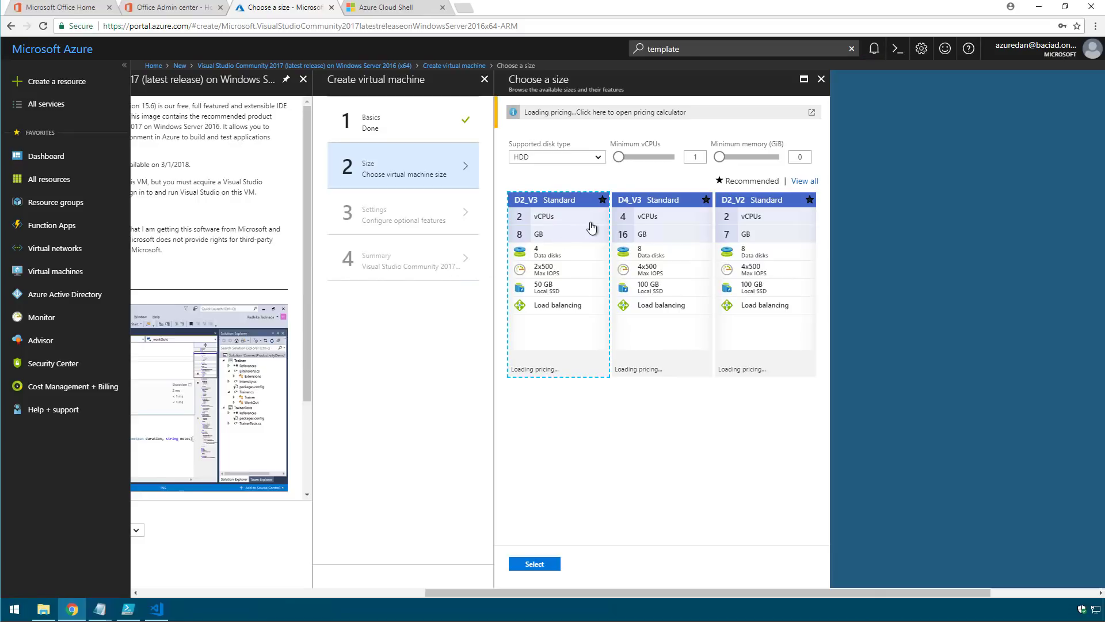
pyautogui.click(534, 564)
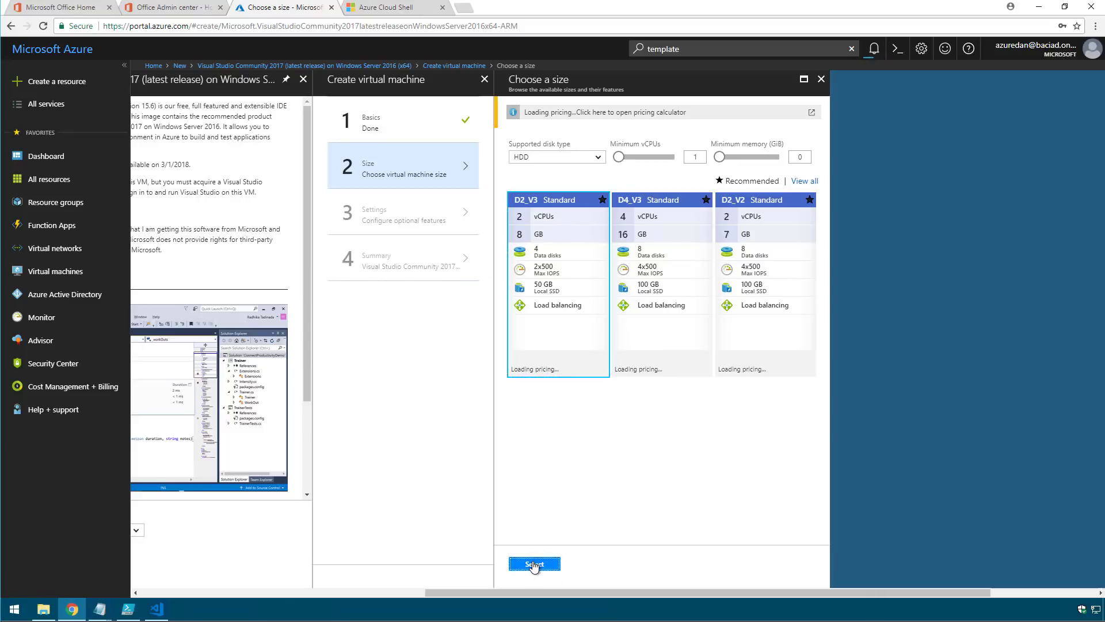
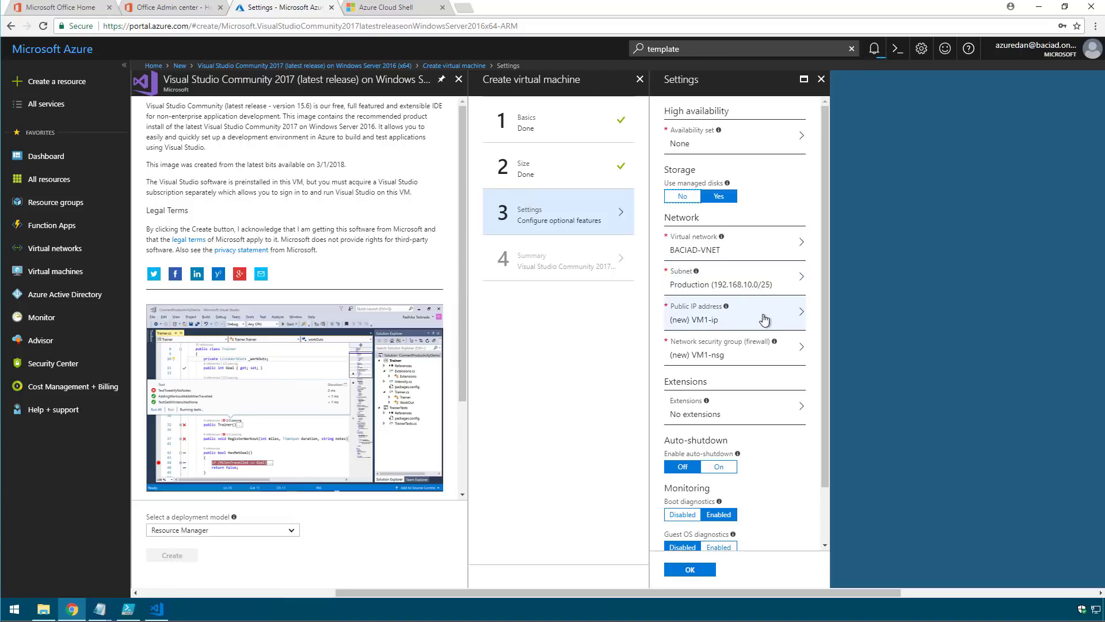
# - Rename the new VM's public IP address to VM1 by removing the '-ip' suffix
pyautogui.click(764, 319)
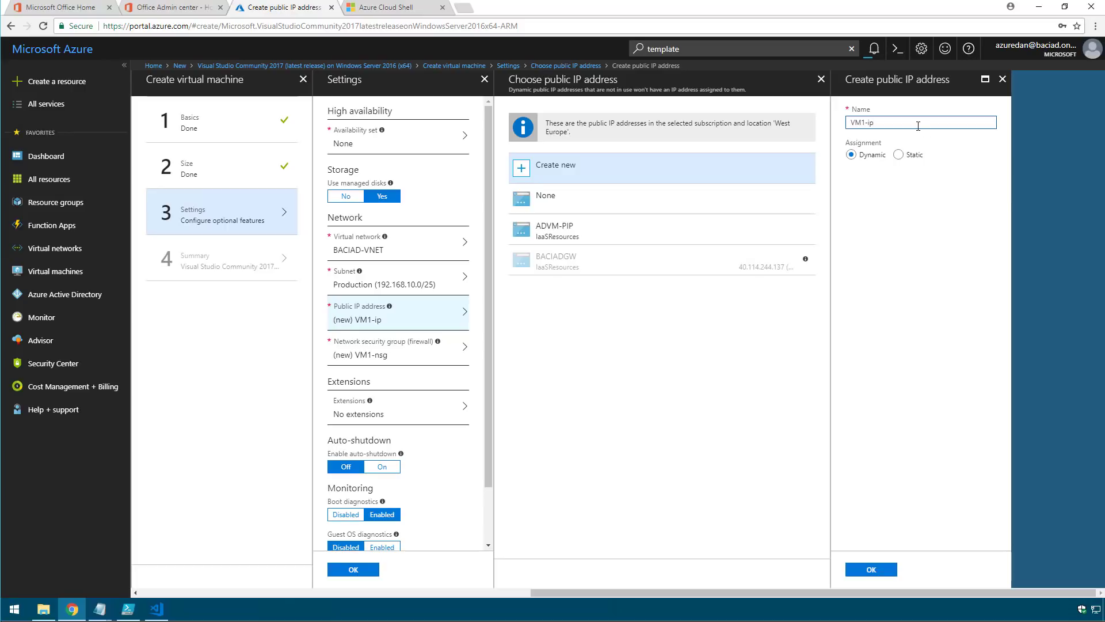
pyautogui.press('BackSpace')
pyautogui.press('BackSpace')
pyautogui.click(861, 571)
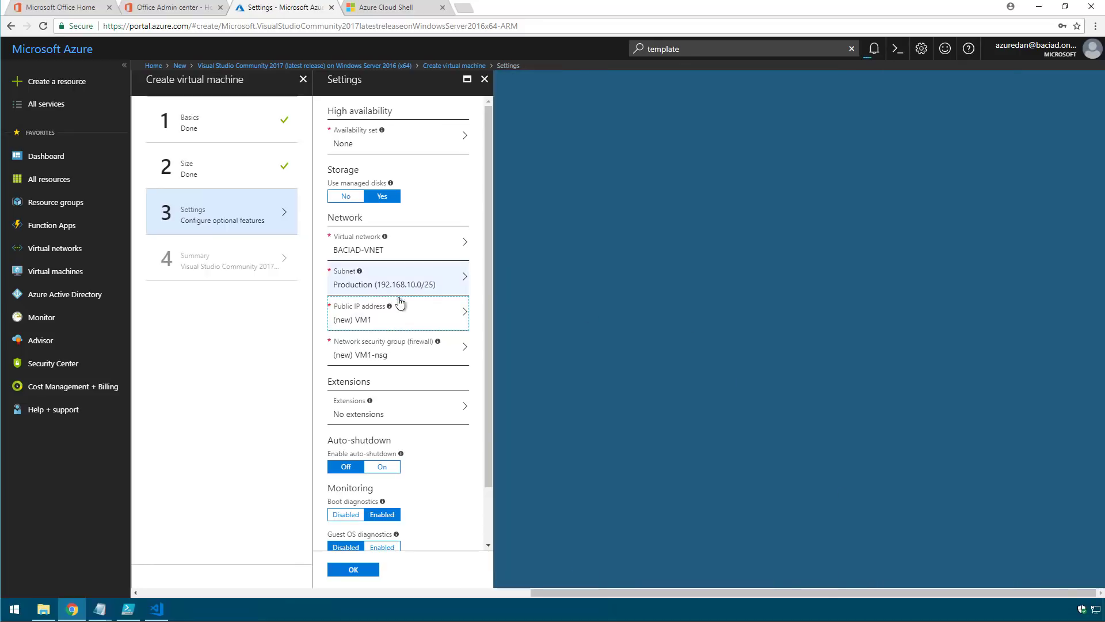
# - Rename the network security group to VM1 by removing the '-nsg' suffix
pyautogui.click(385, 360)
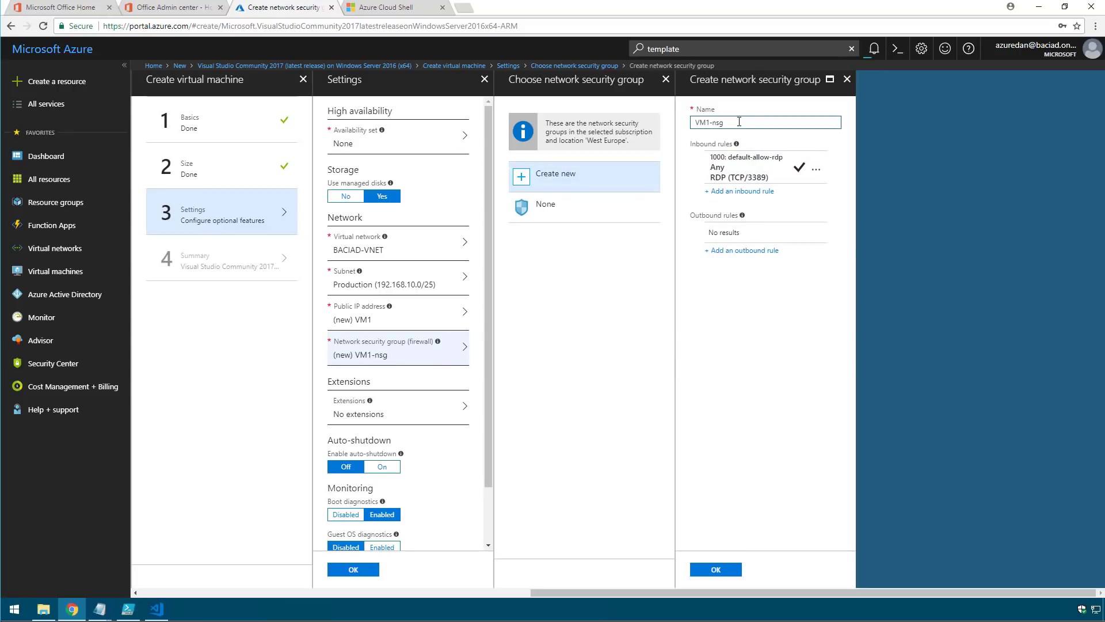
pyautogui.press('BackSpace')
pyautogui.press('BackSpace')
pyautogui.press('BackSpace')
pyautogui.click(714, 567)
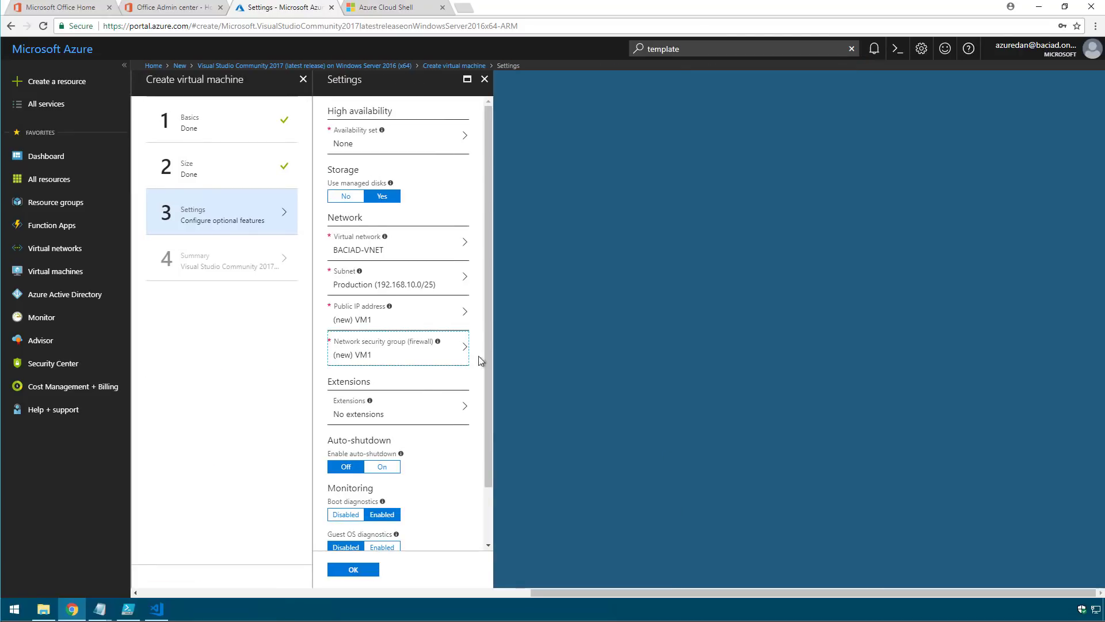
# - Install the Microsoft Antimalware extension on the new VM with its default options
pyautogui.click(401, 409)
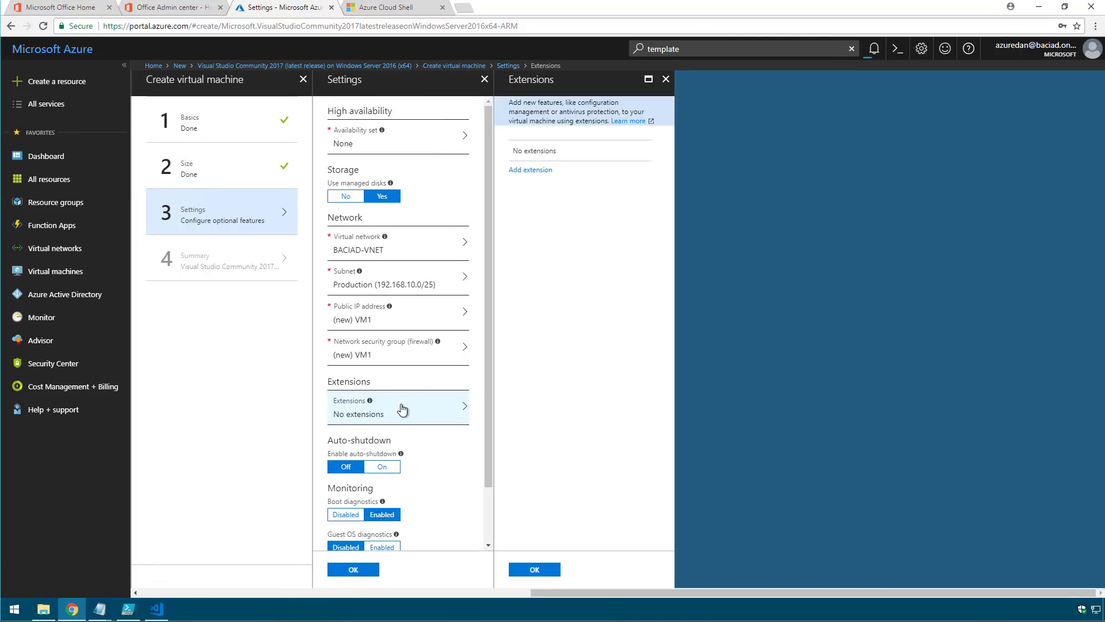
pyautogui.click(544, 173)
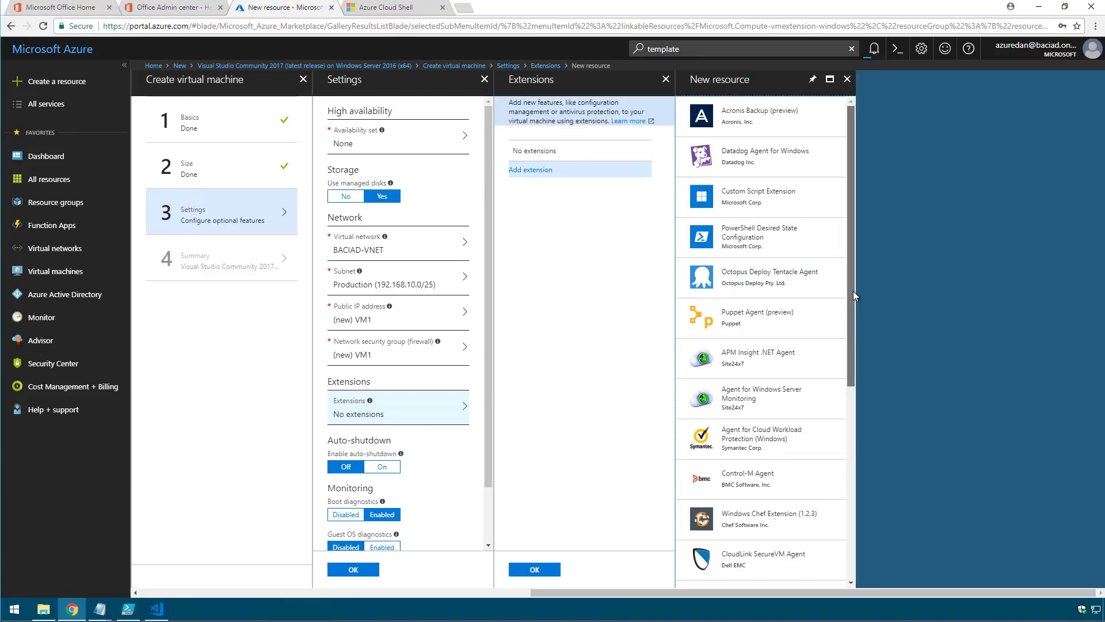
pyautogui.moveTo(853, 291); pyautogui.dragTo(851, 443)
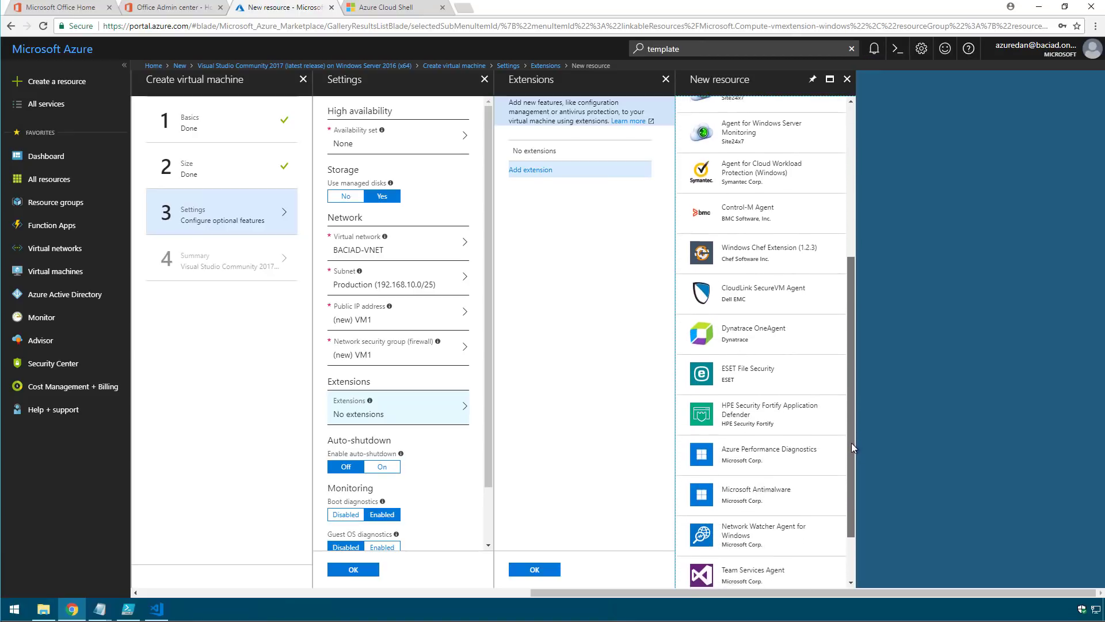
pyautogui.click(743, 494)
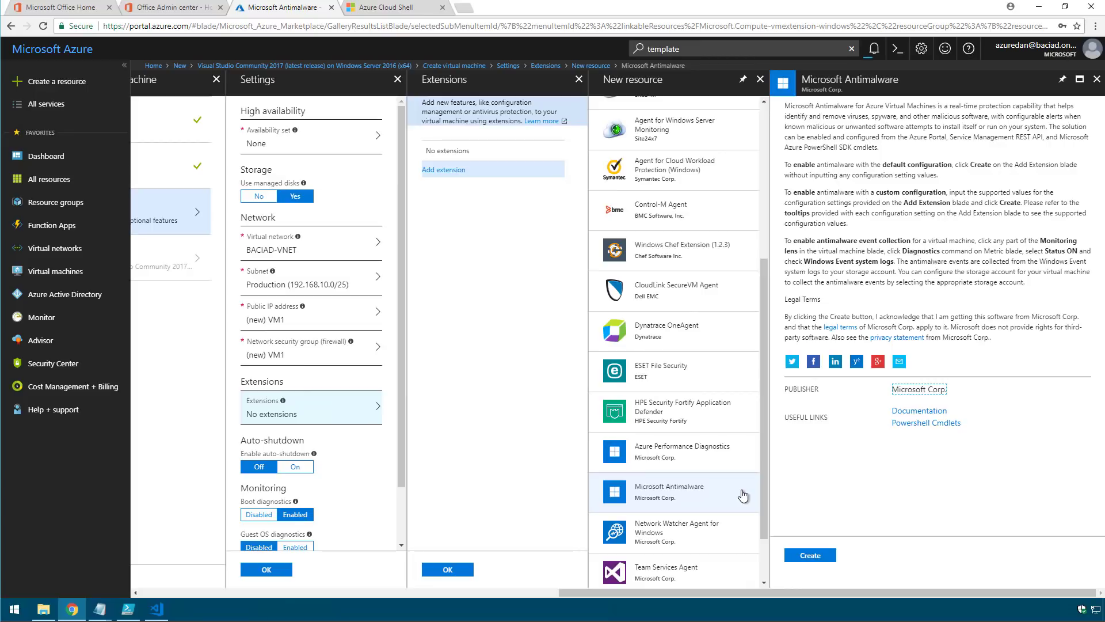
pyautogui.click(808, 555)
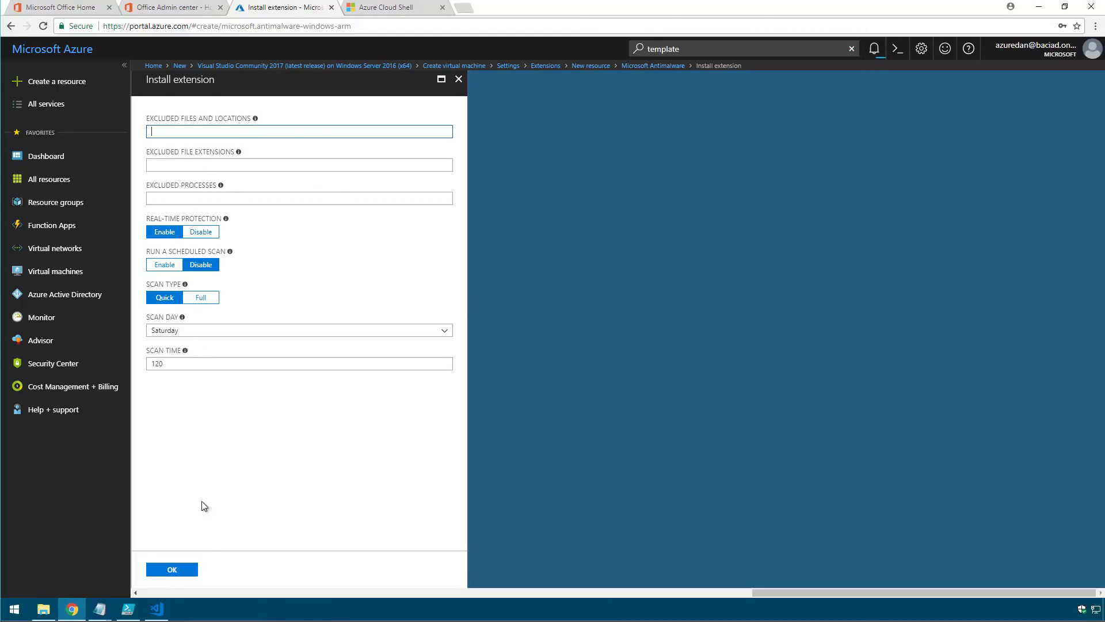
pyautogui.click(192, 574)
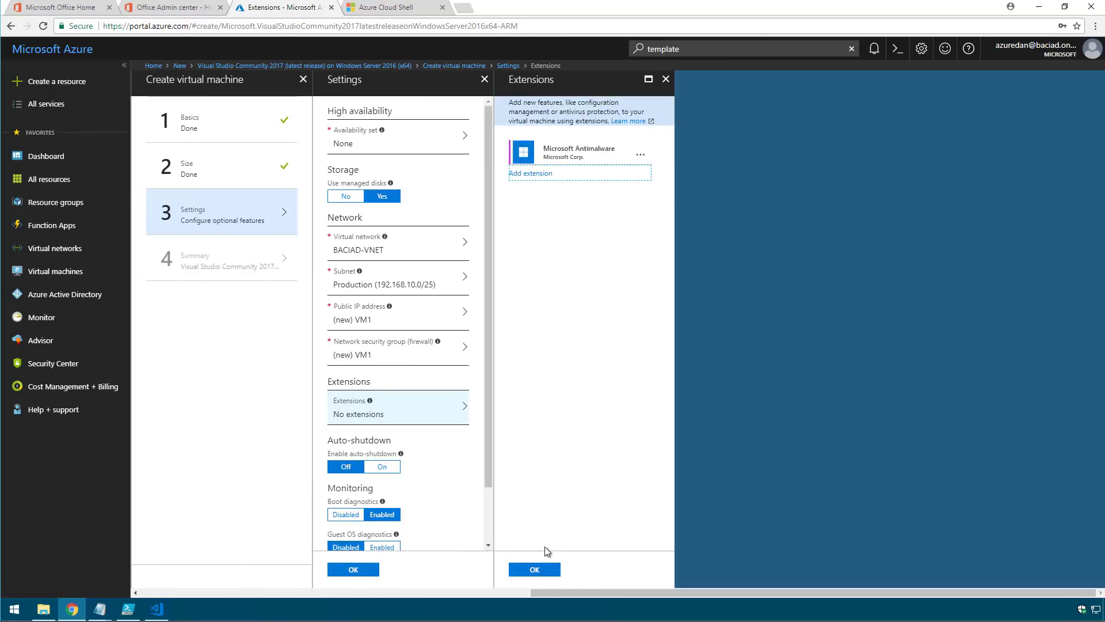
pyautogui.click(537, 570)
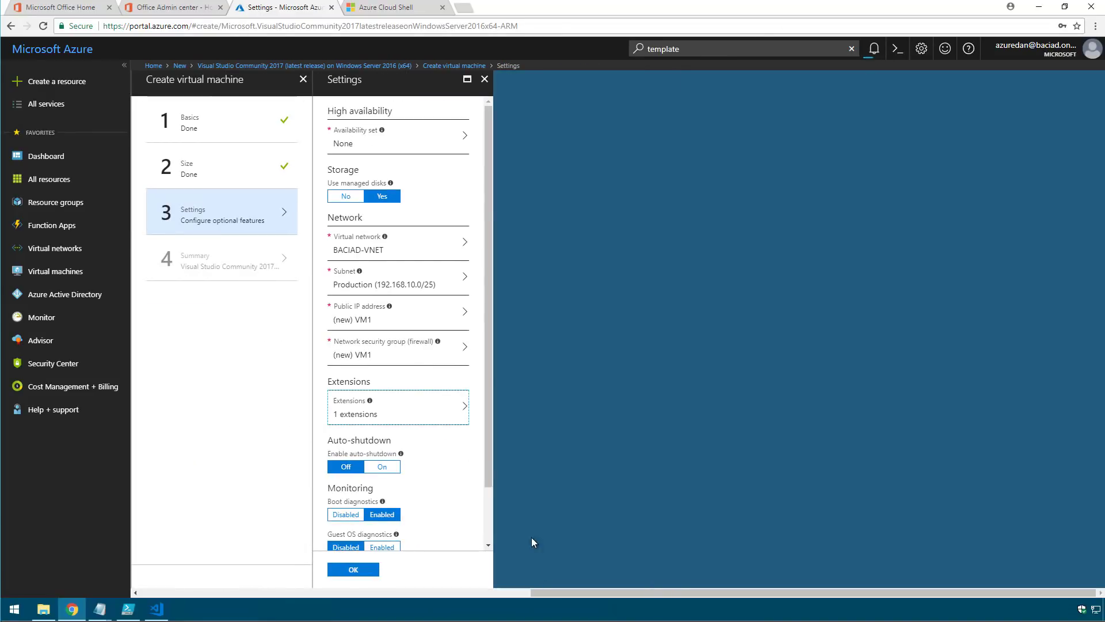
# - Turn on guest OS diagnostics stored in a new account named baciadvmdiags, and confirm Settings
pyautogui.moveTo(488, 456); pyautogui.dragTo(489, 519)
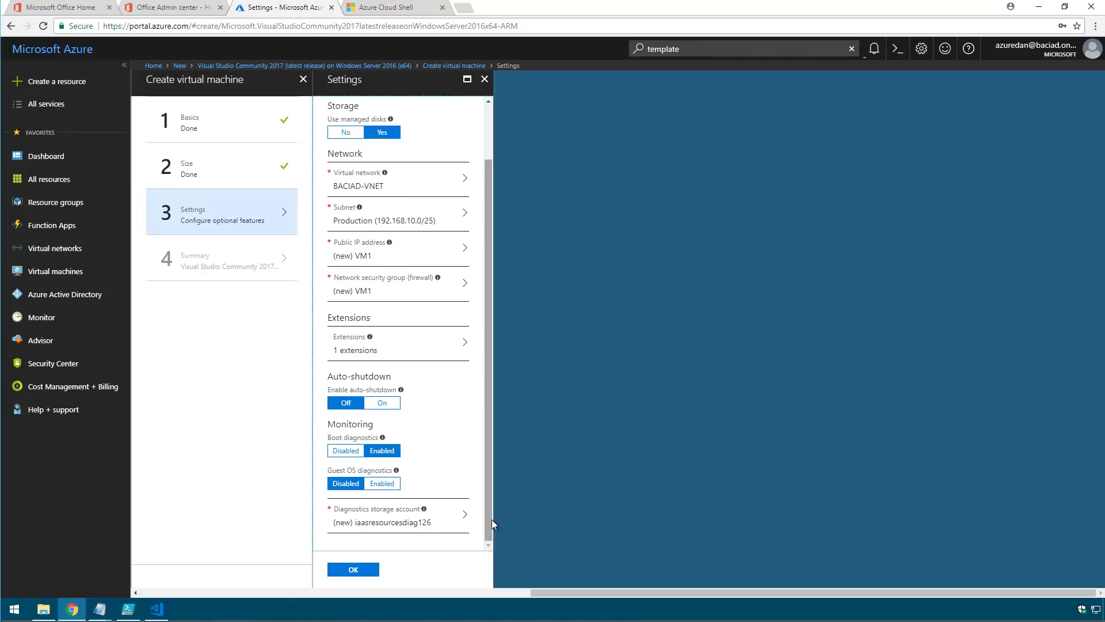
pyautogui.click(382, 483)
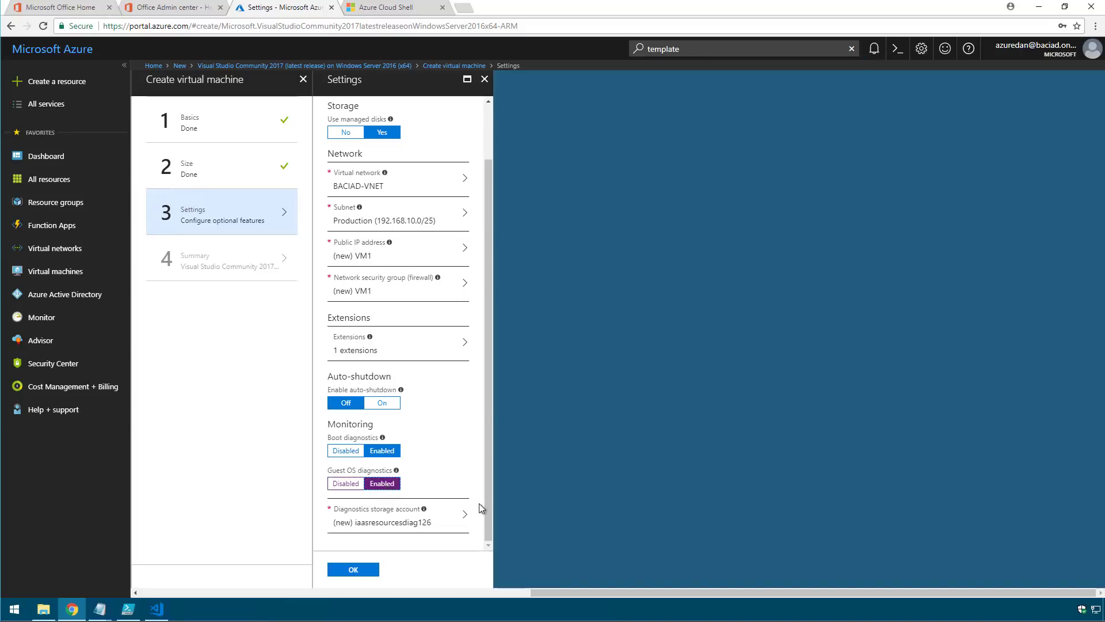
pyautogui.click(411, 526)
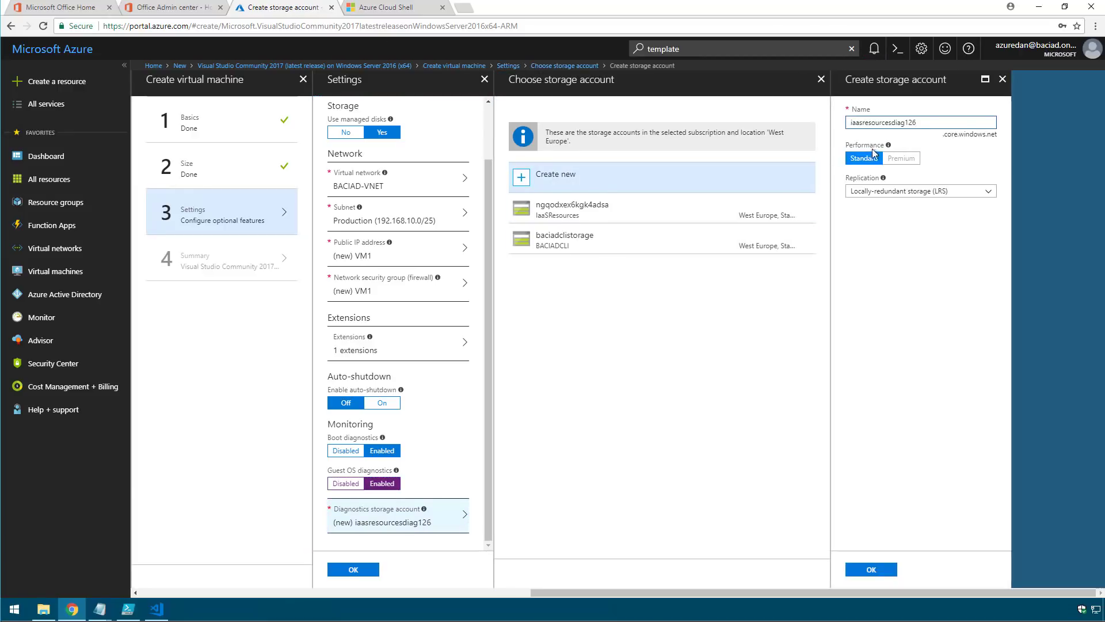
pyautogui.moveTo(918, 122); pyautogui.dragTo(846, 125)
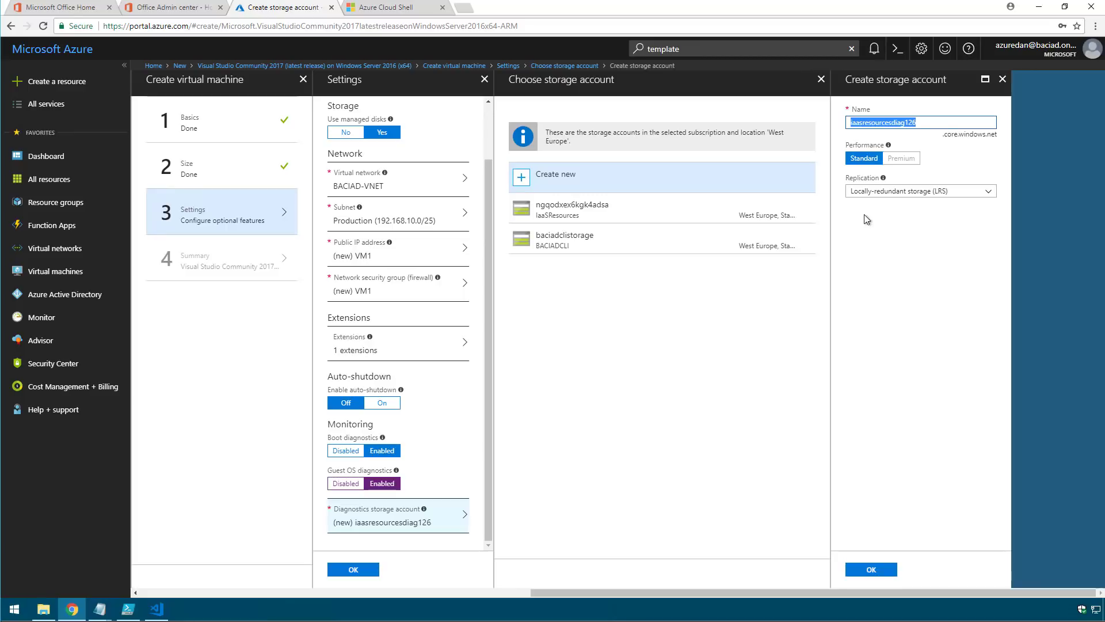
pyautogui.write('baciadvmdiag')
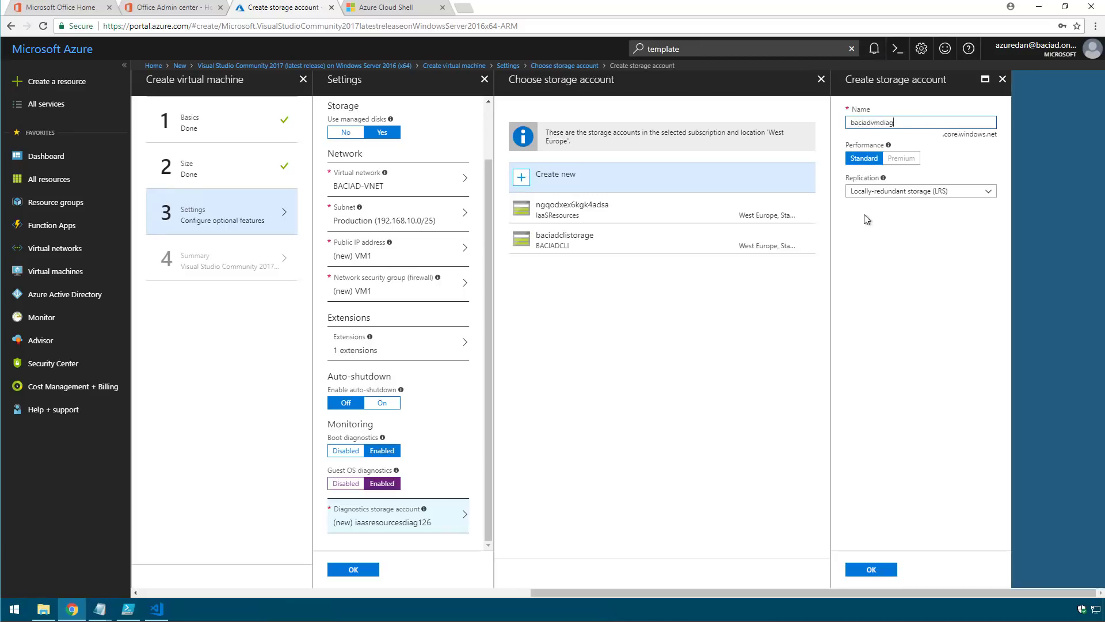
pyautogui.write('s')
pyautogui.click(907, 241)
pyautogui.click(871, 569)
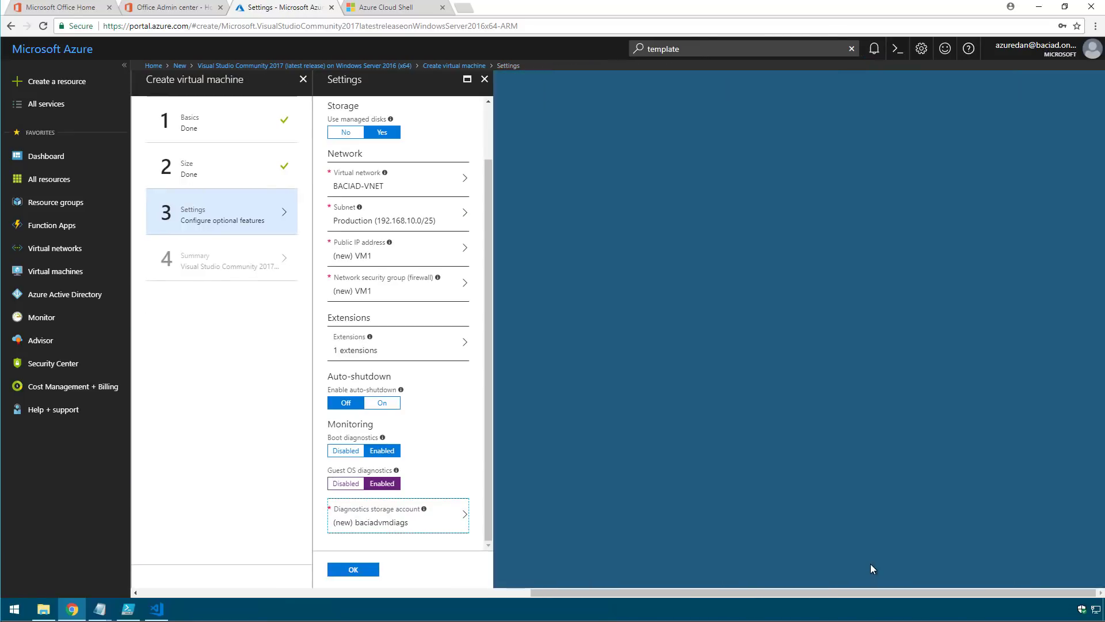
pyautogui.click(346, 569)
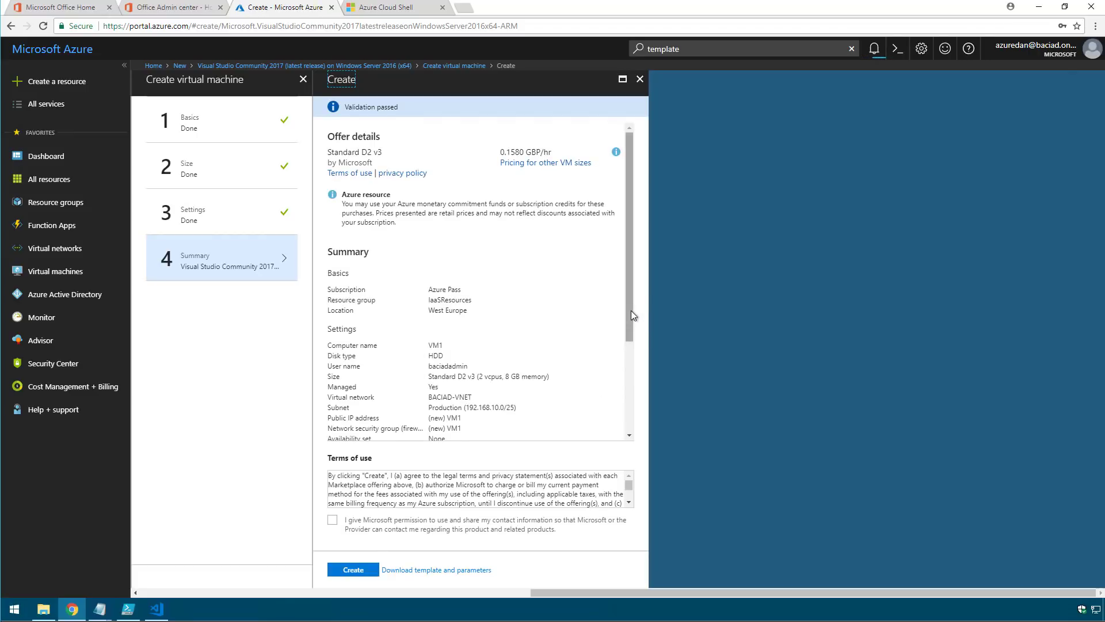
# - Allow Microsoft to share contact information on the Summary and create the VM1 machine
pyautogui.moveTo(630, 310); pyautogui.dragTo(628, 288)
pyautogui.moveTo(624, 201); pyautogui.dragTo(623, 330)
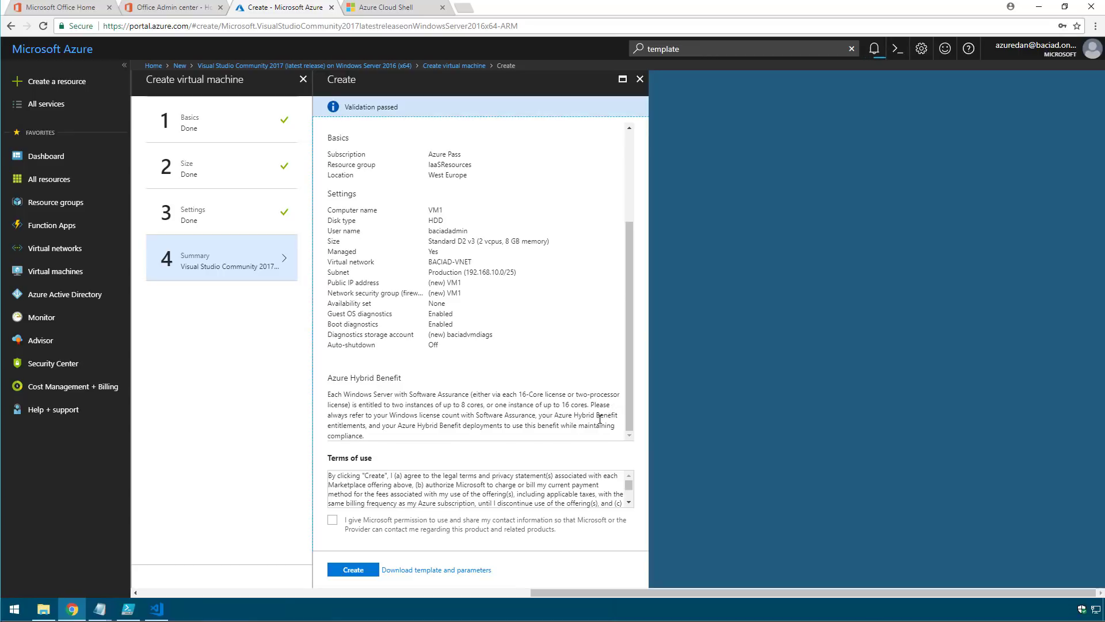
pyautogui.click(332, 520)
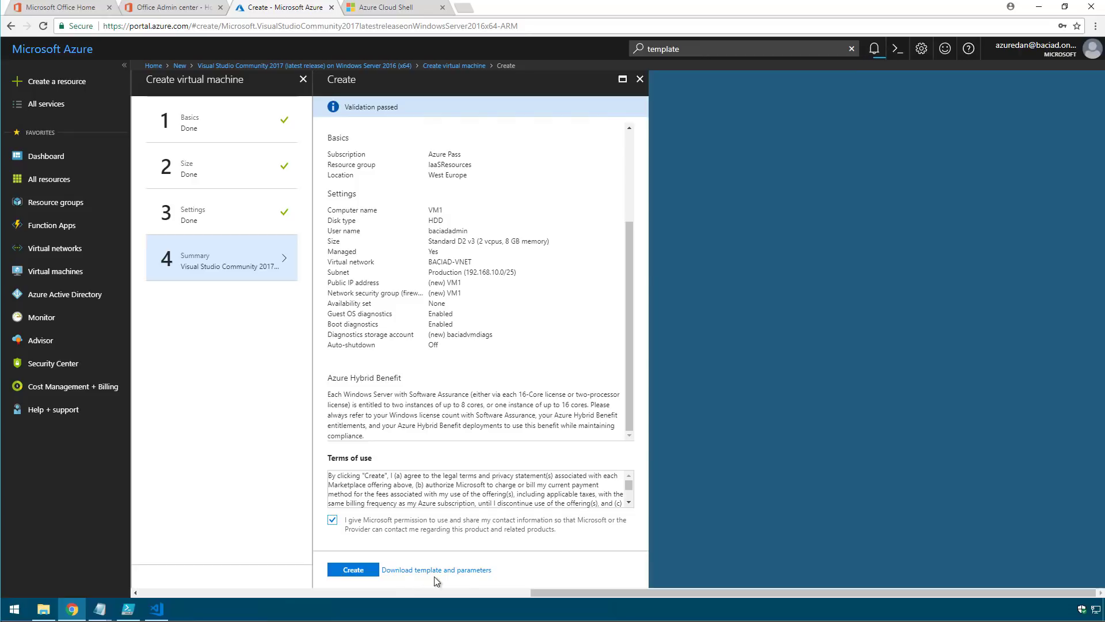
pyautogui.click(350, 570)
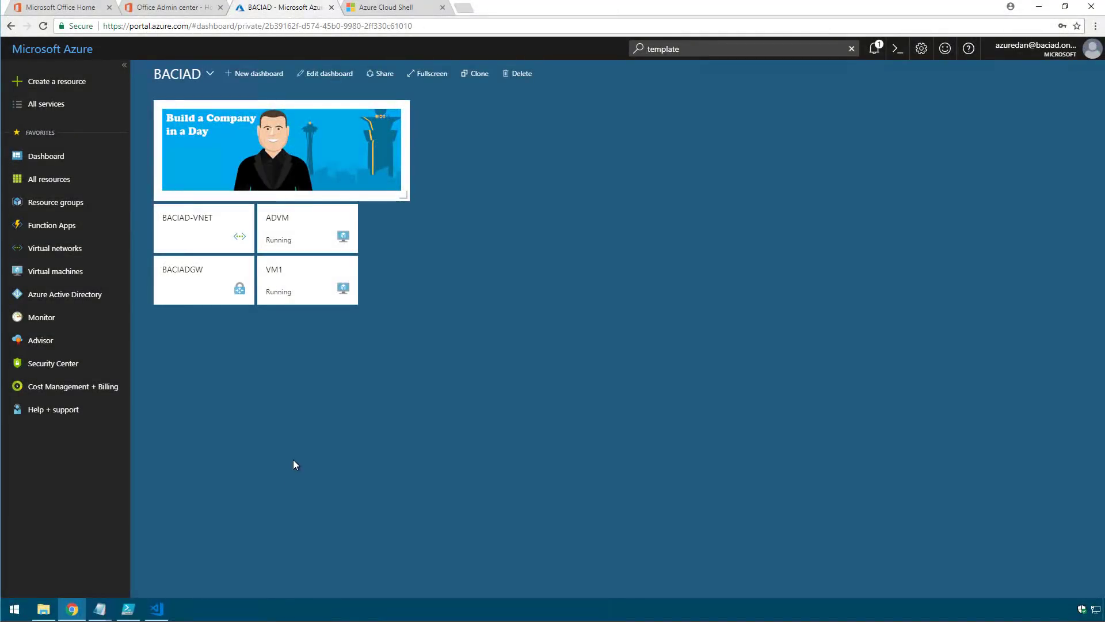
# - Open the ADVM virtual machine and download its remote desktop connection file
pyautogui.moveTo(299, 238)
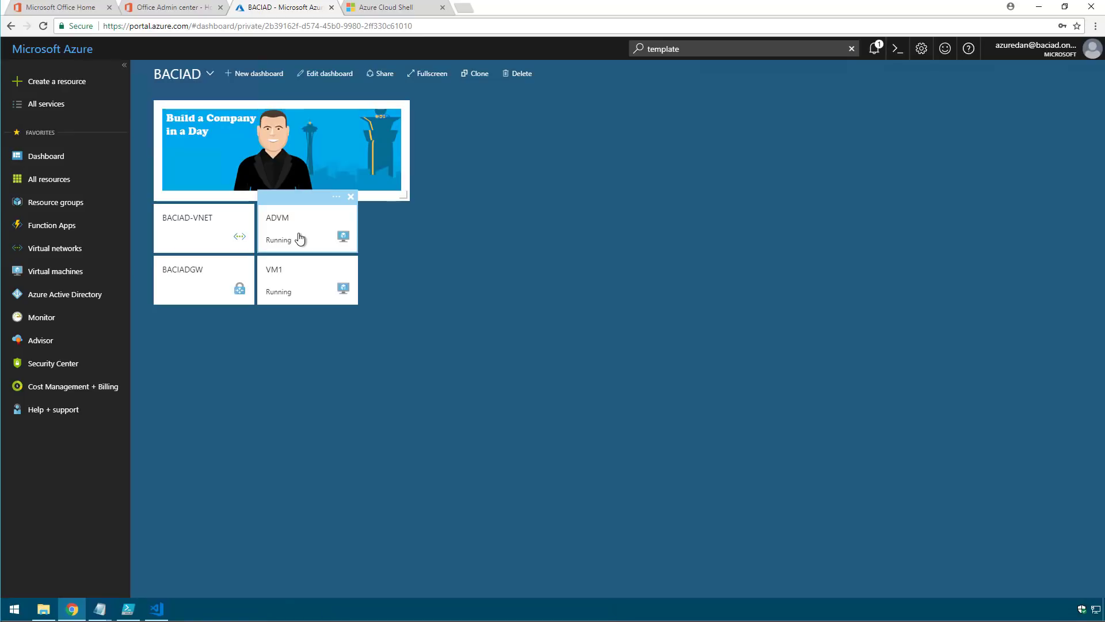
pyautogui.click(300, 238)
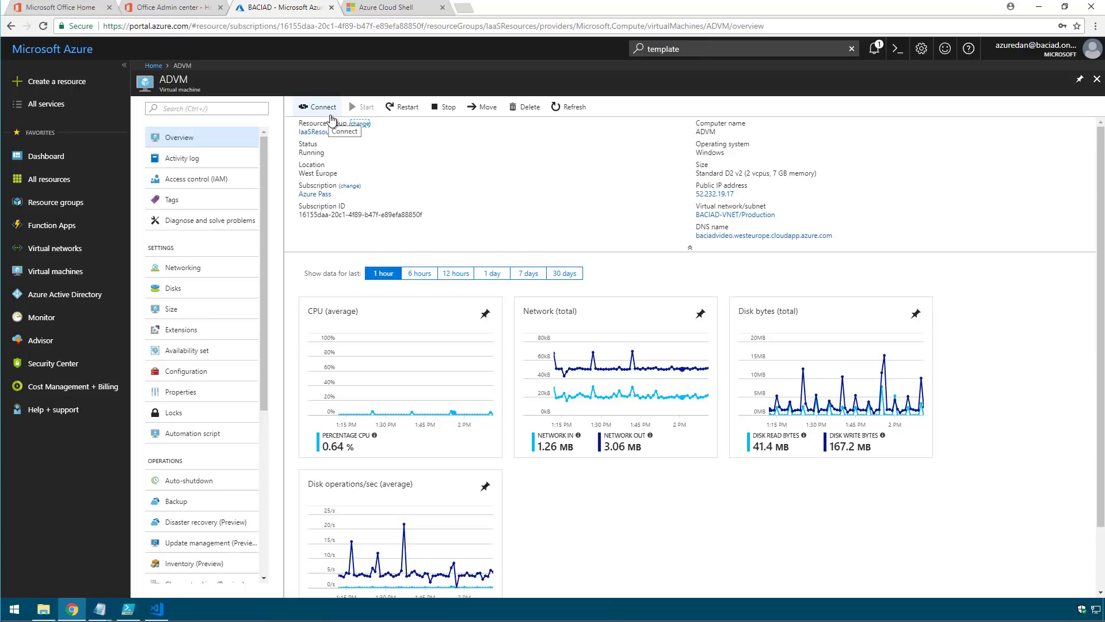
pyautogui.click(332, 119)
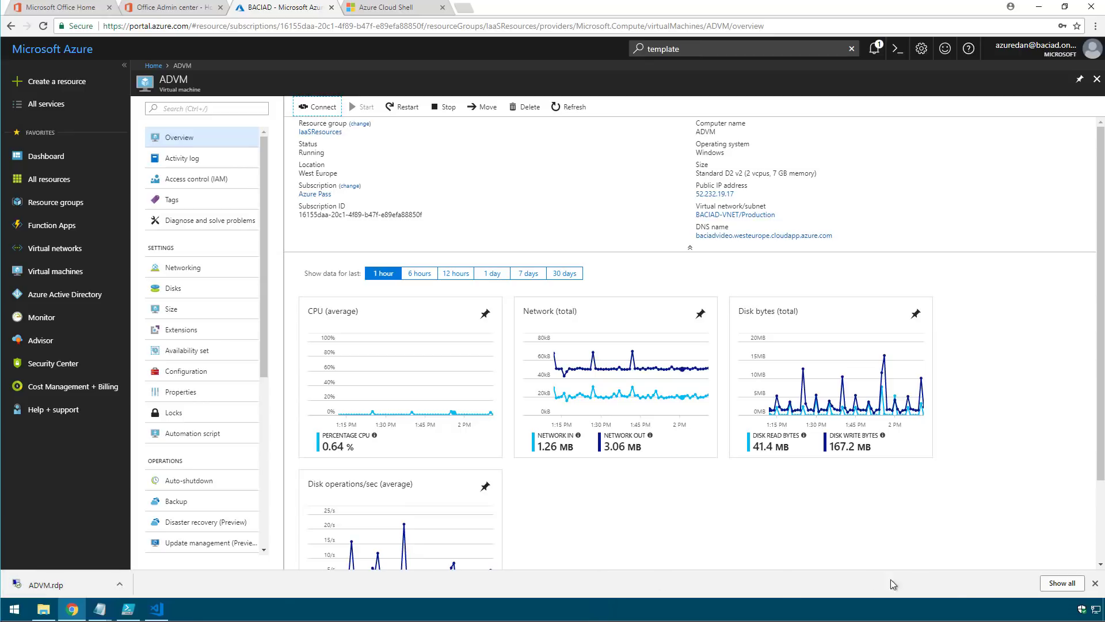
# - Show ADVM's Networking page with ADVM-NIC and private IP 192.168.10.4
pyautogui.click(1095, 583)
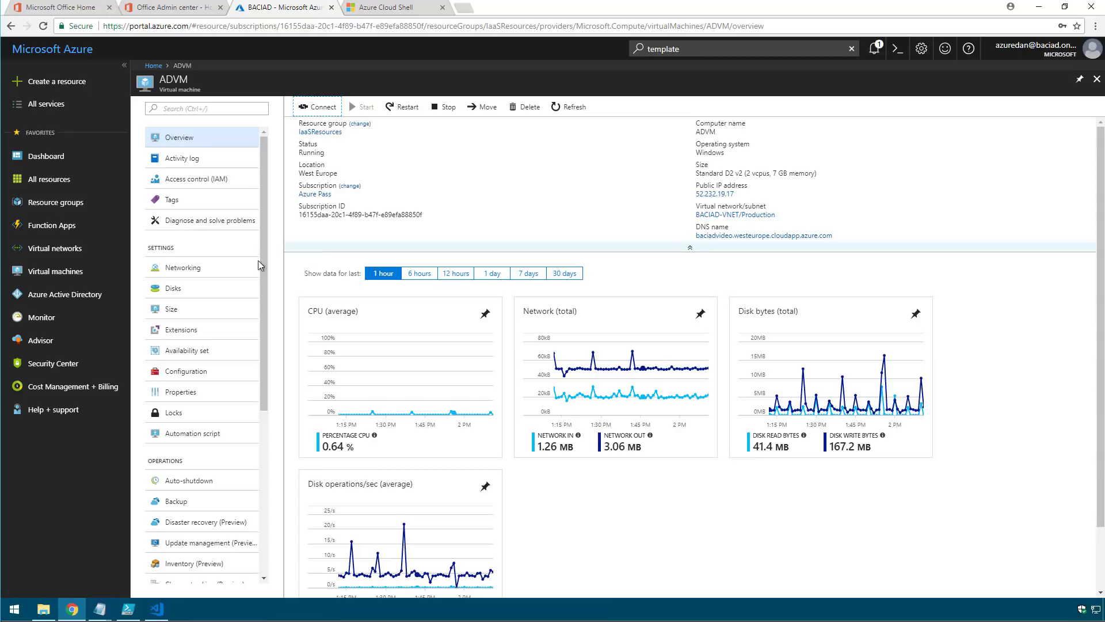
pyautogui.click(201, 269)
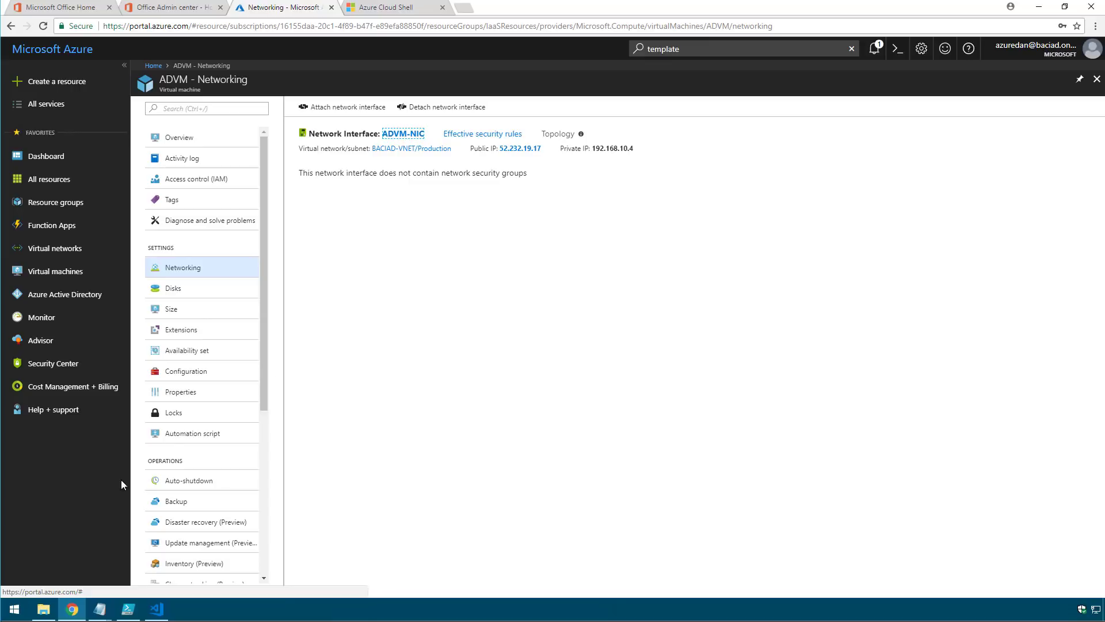
pyautogui.click(15, 610)
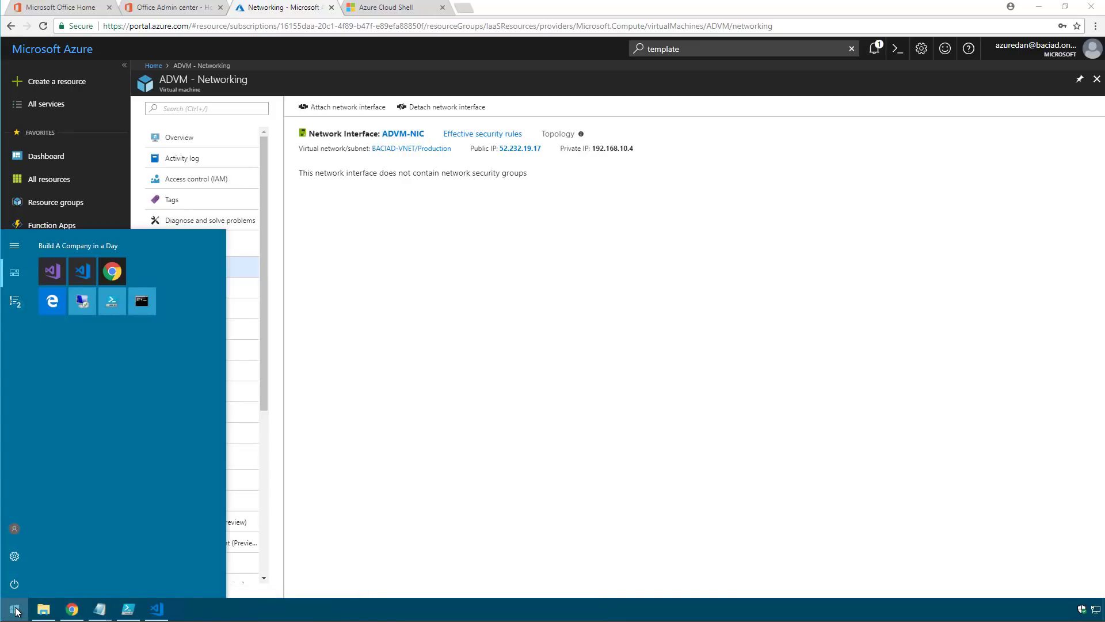
# - Connect via Remote Desktop to 192.168.10.4 with remembered admin credentials, trusting its certificate permanently
pyautogui.click(79, 295)
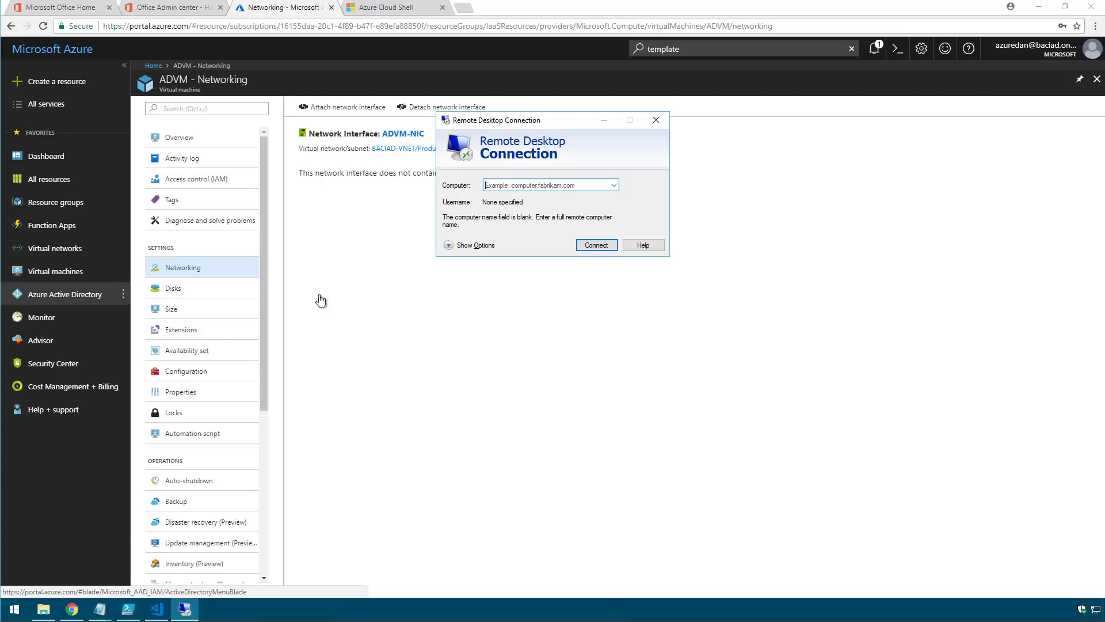
pyautogui.write('192')
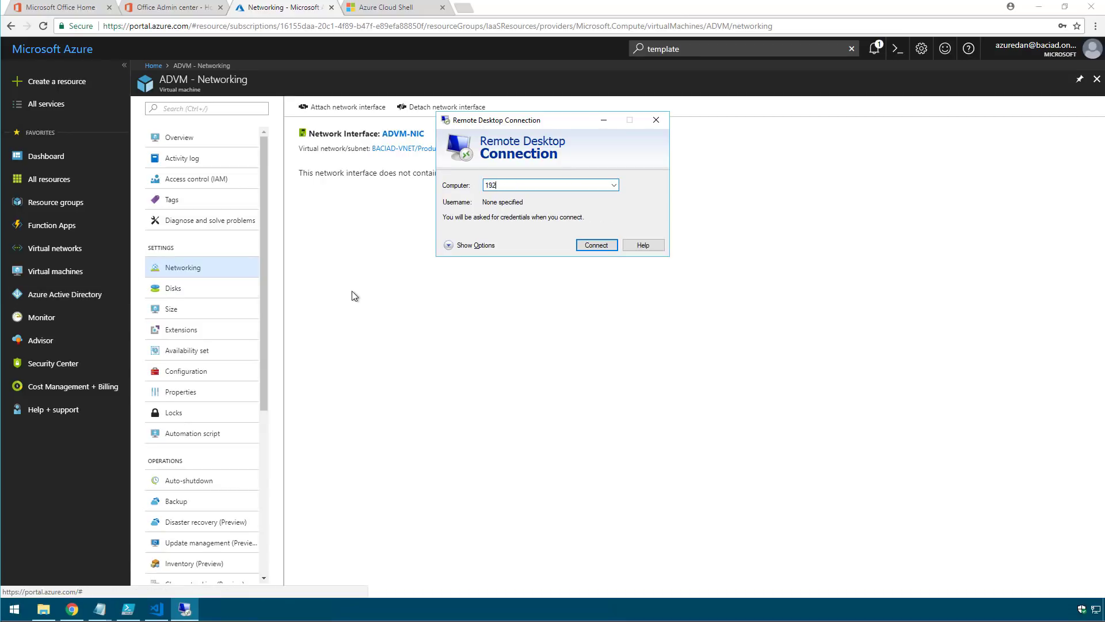
pyautogui.write('.168.10.4')
pyautogui.press('Return')
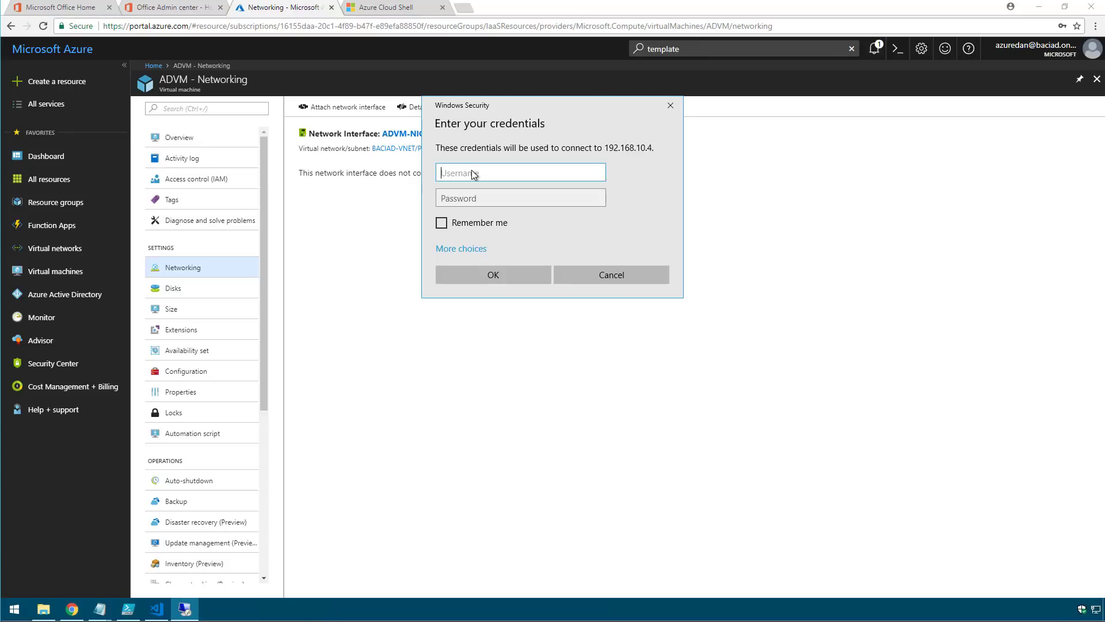
pyautogui.write('baciadanmin')
pyautogui.press('Tab')
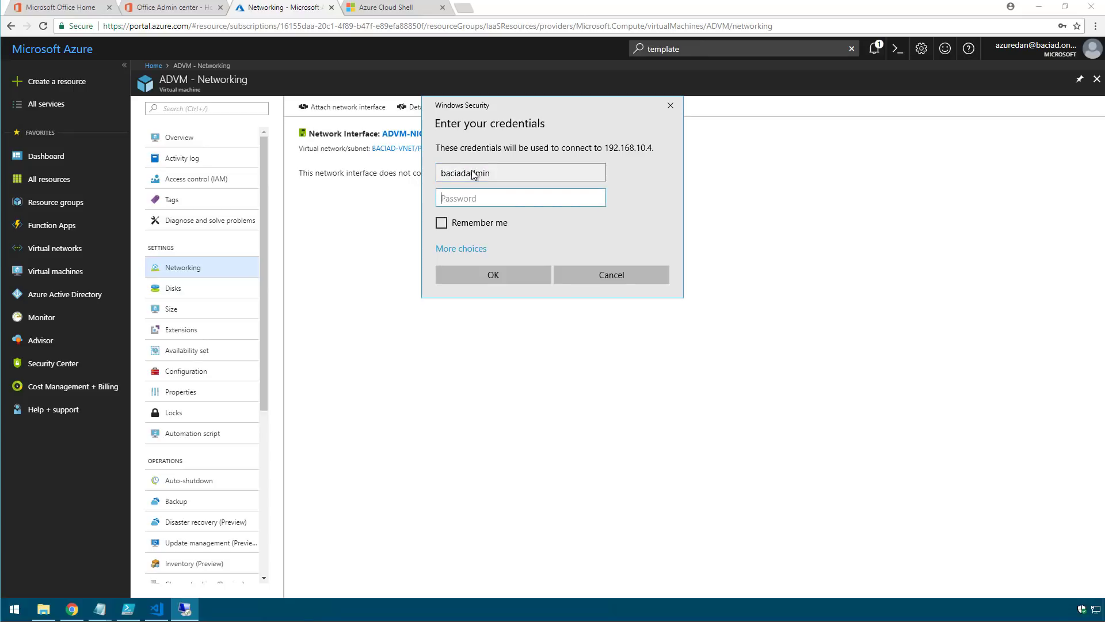
pyautogui.write('••')
pyautogui.click(443, 222)
pyautogui.click(463, 273)
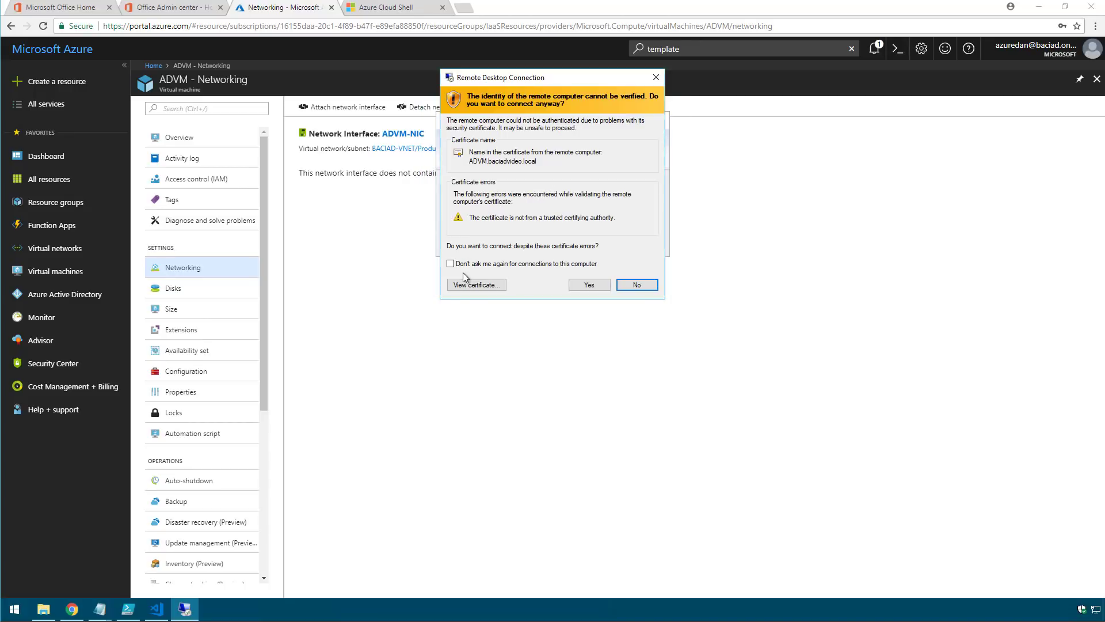
pyautogui.click(489, 264)
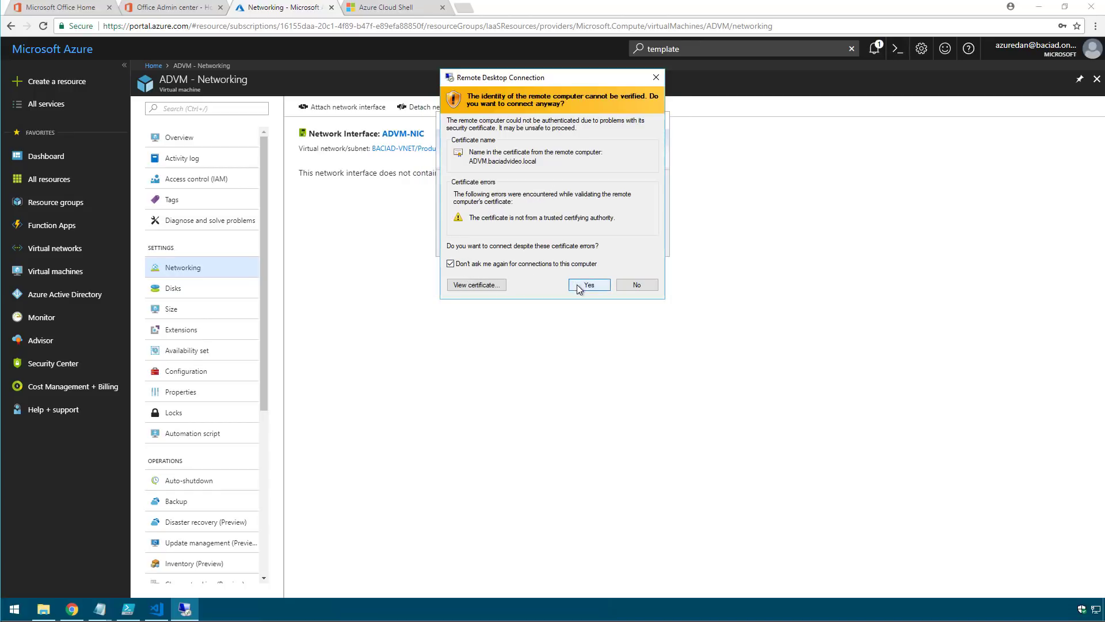
pyautogui.click(578, 286)
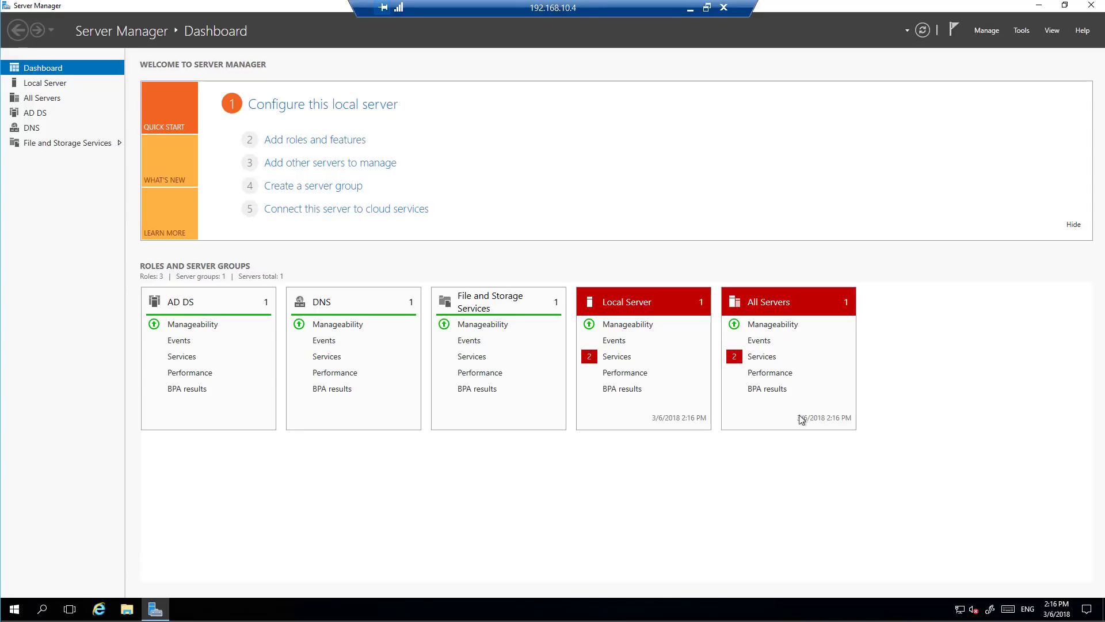
# - Minimize Server Manager and disconnect the Remote Desktop session to 192.168.10.4
pyautogui.click(1037, 10)
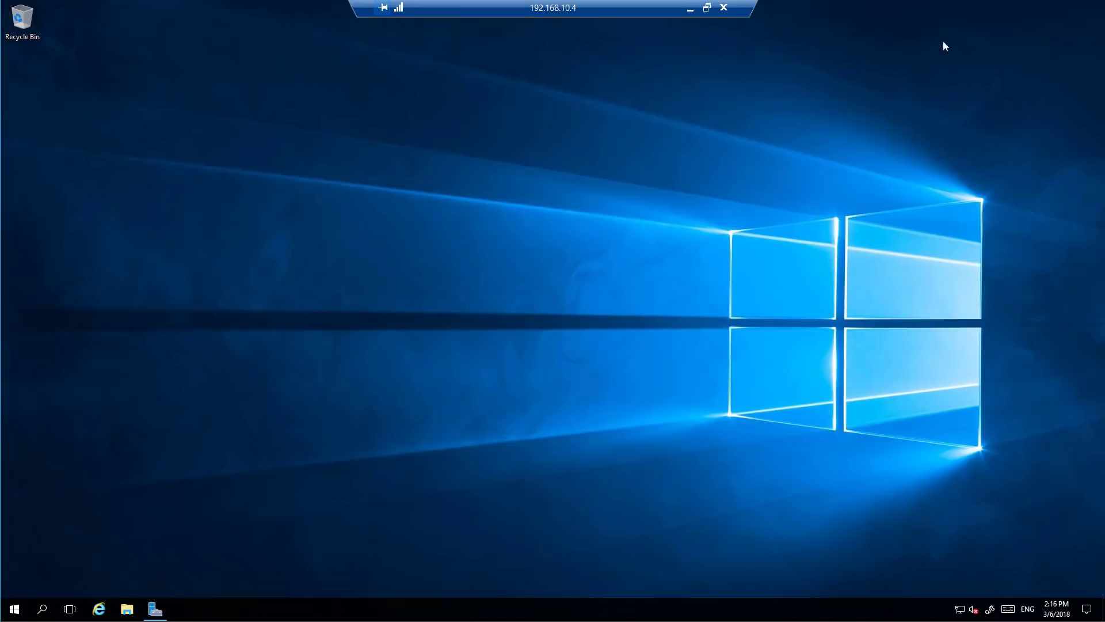
pyautogui.click(723, 8)
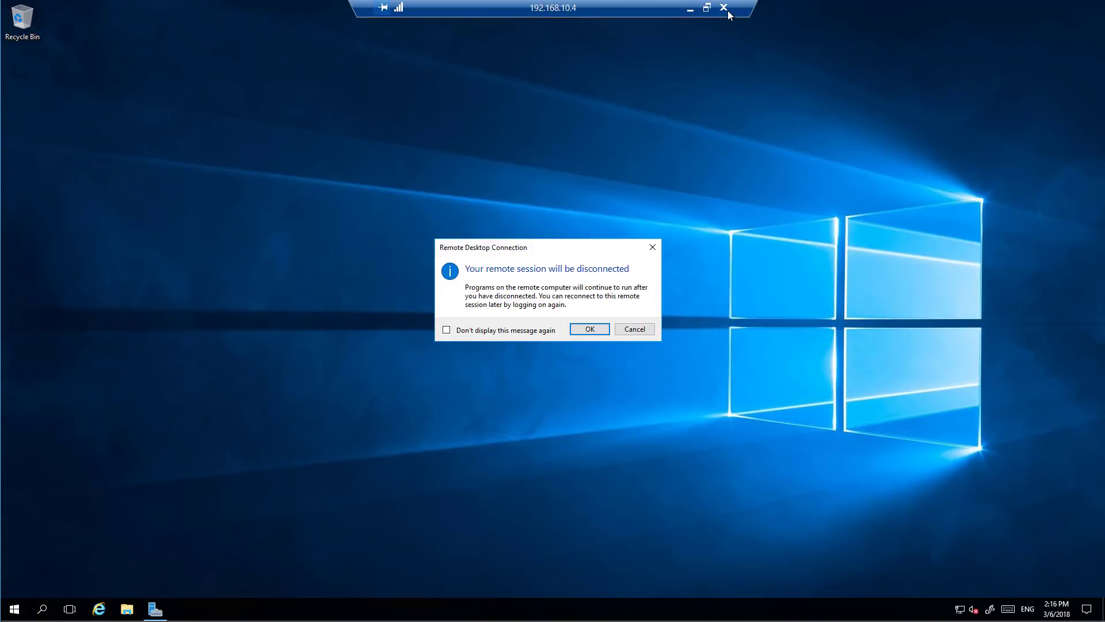
pyautogui.click(582, 328)
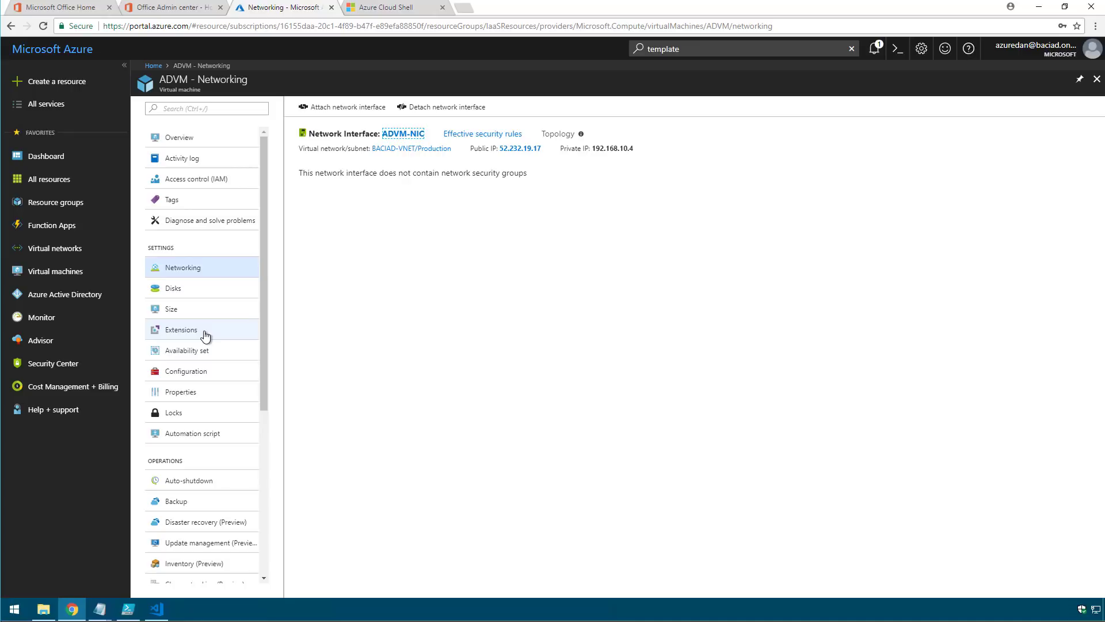
# - Enable Update Management for ADVM, then start a new scheduled update deployment
pyautogui.click(222, 546)
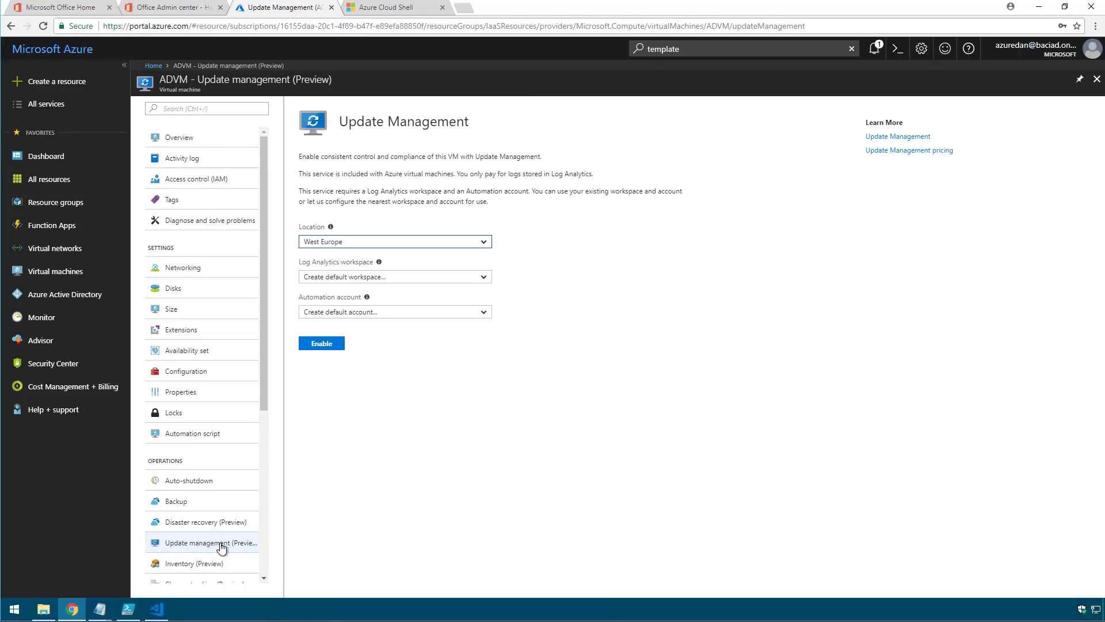
pyautogui.click(333, 347)
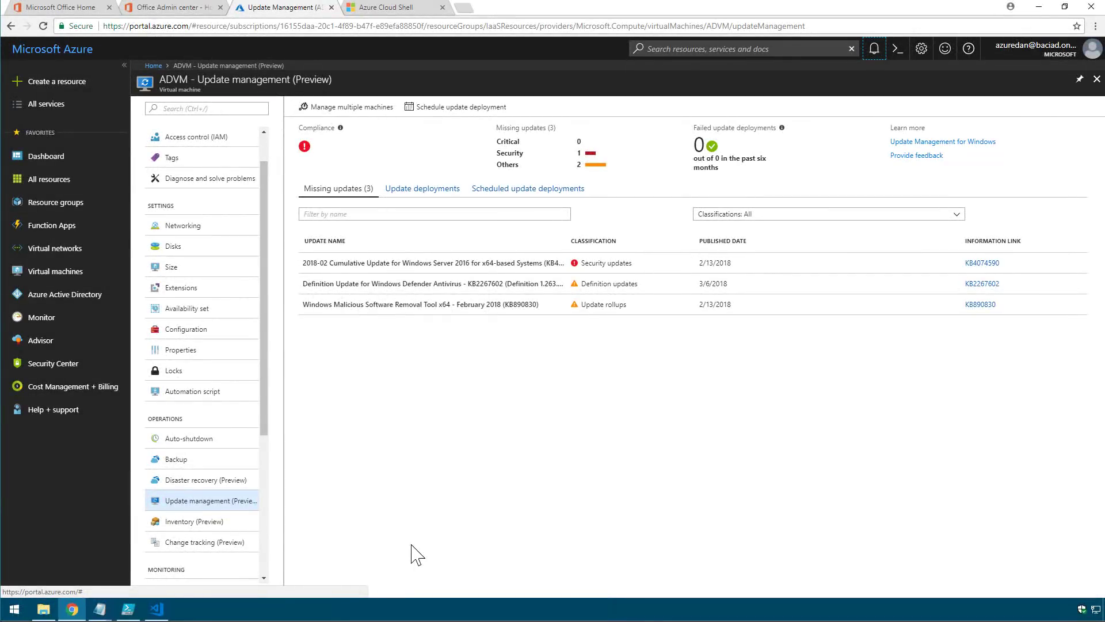
pyautogui.click(411, 545)
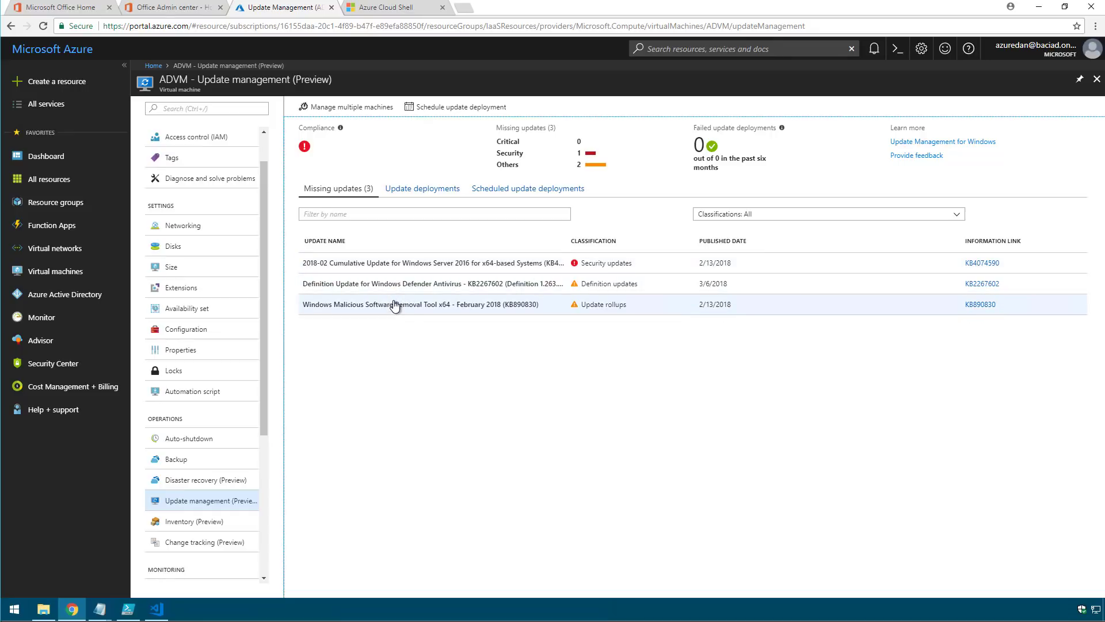
pyautogui.click(516, 192)
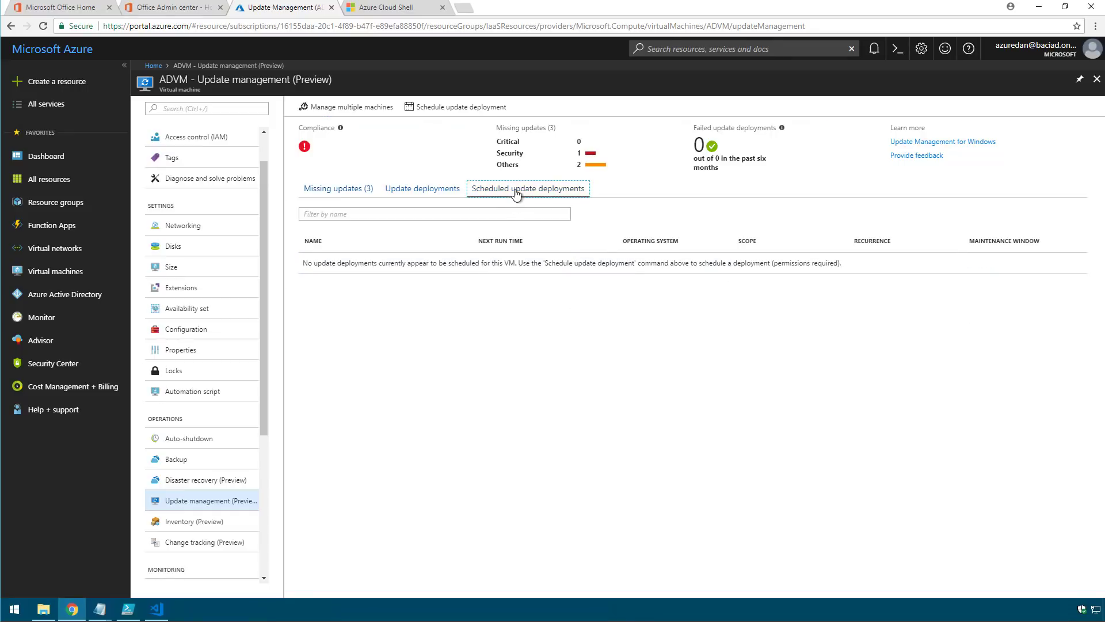
pyautogui.click(474, 108)
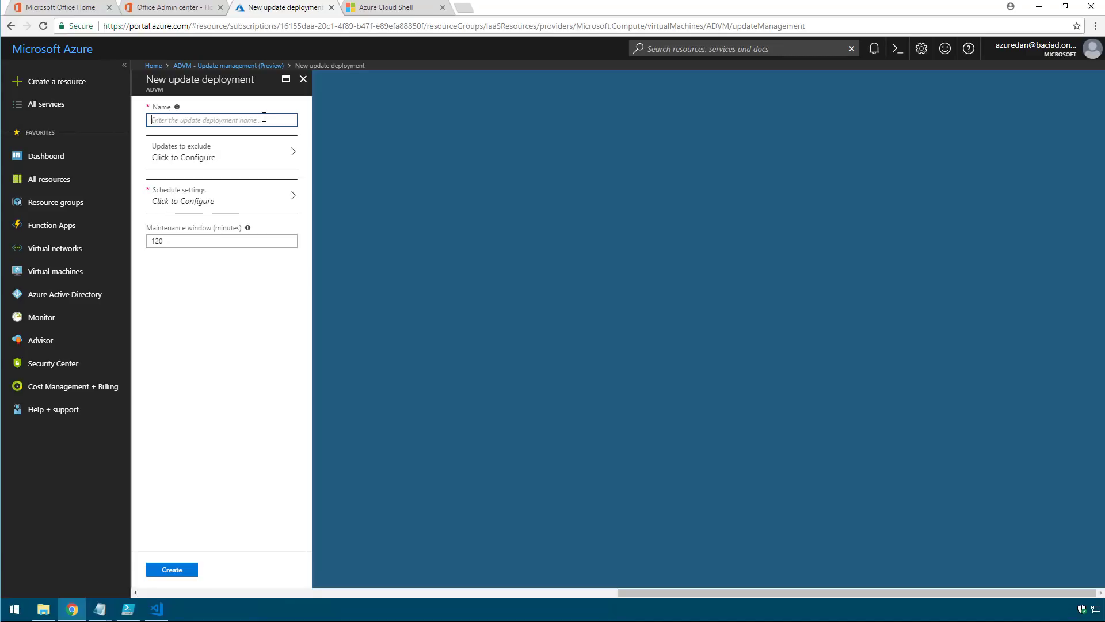
# - Create the one-time update deployment ADVMUpdate and view it in the deployment history
pyautogui.write('ADVMUpdate')
pyautogui.click(225, 163)
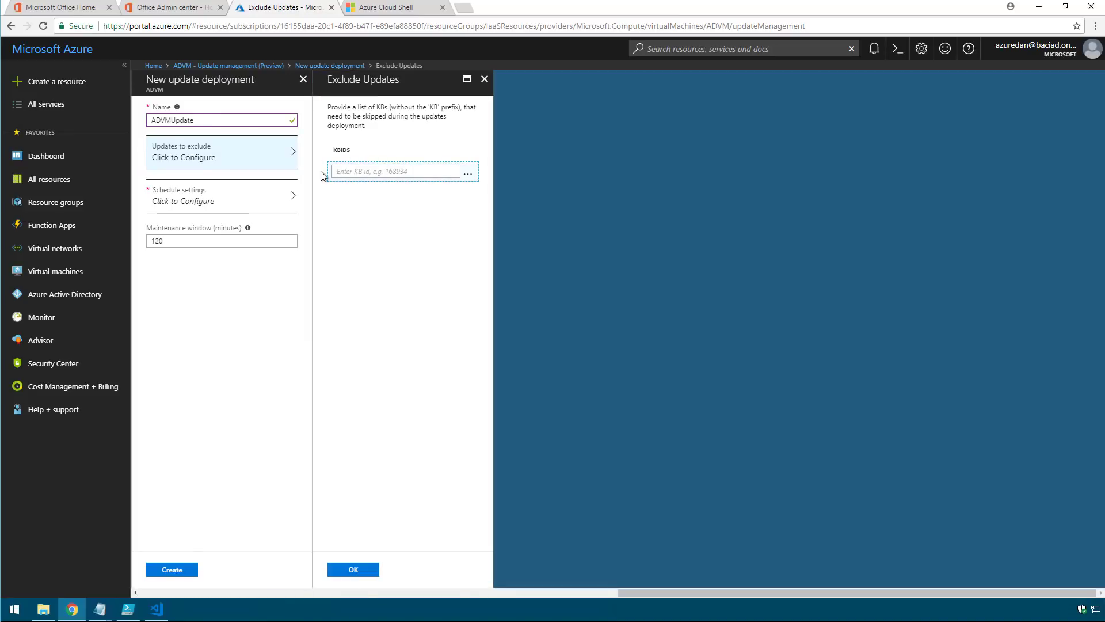
pyautogui.click(225, 198)
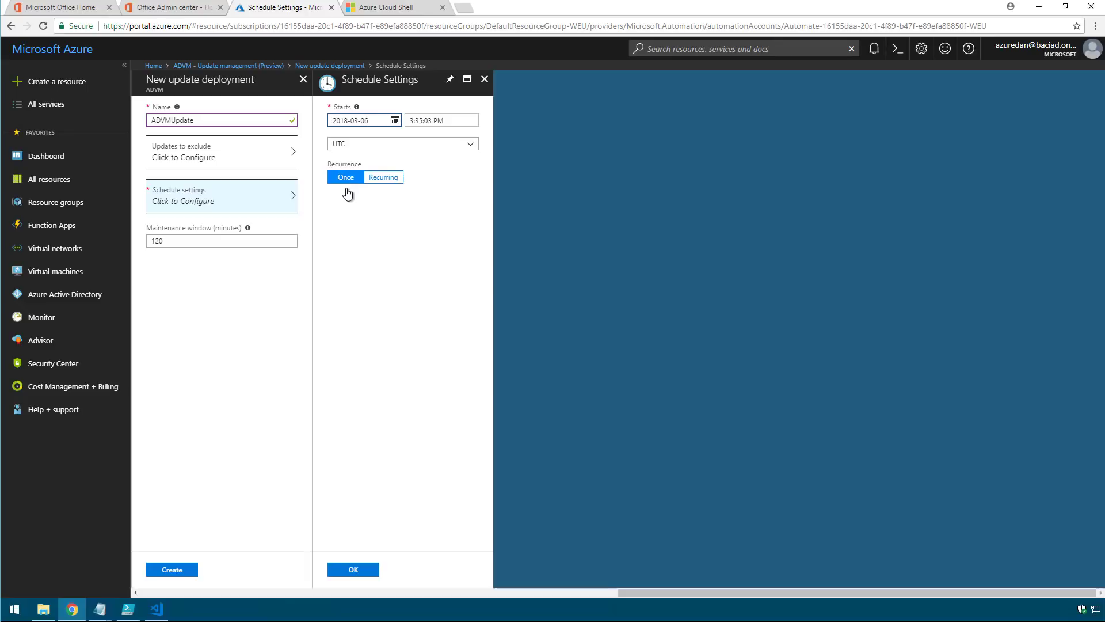
pyautogui.click(352, 570)
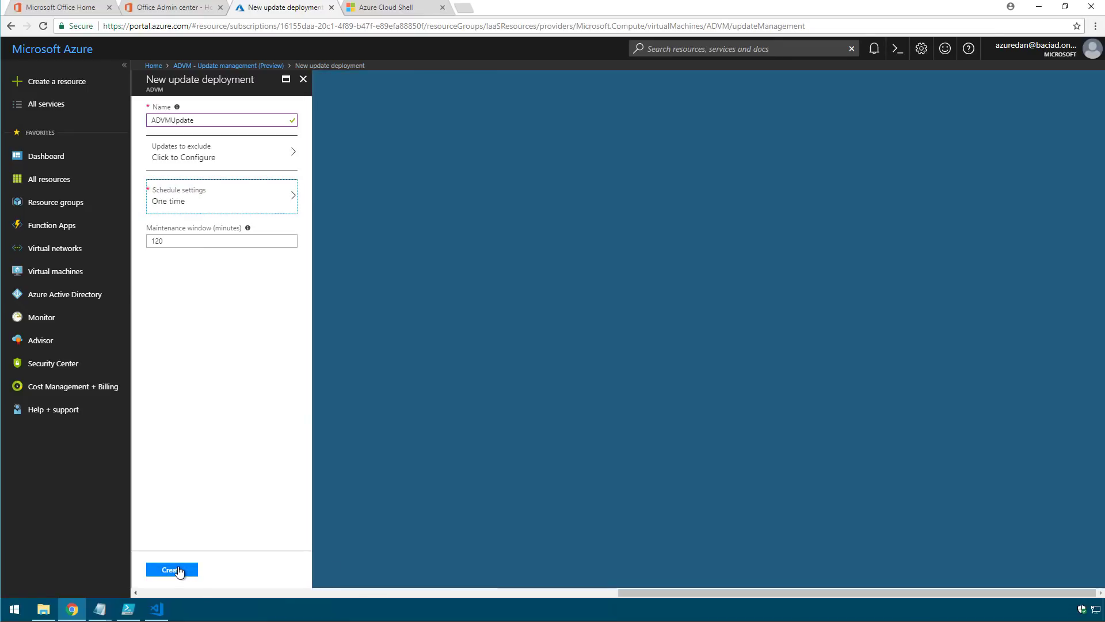
pyautogui.click(182, 570)
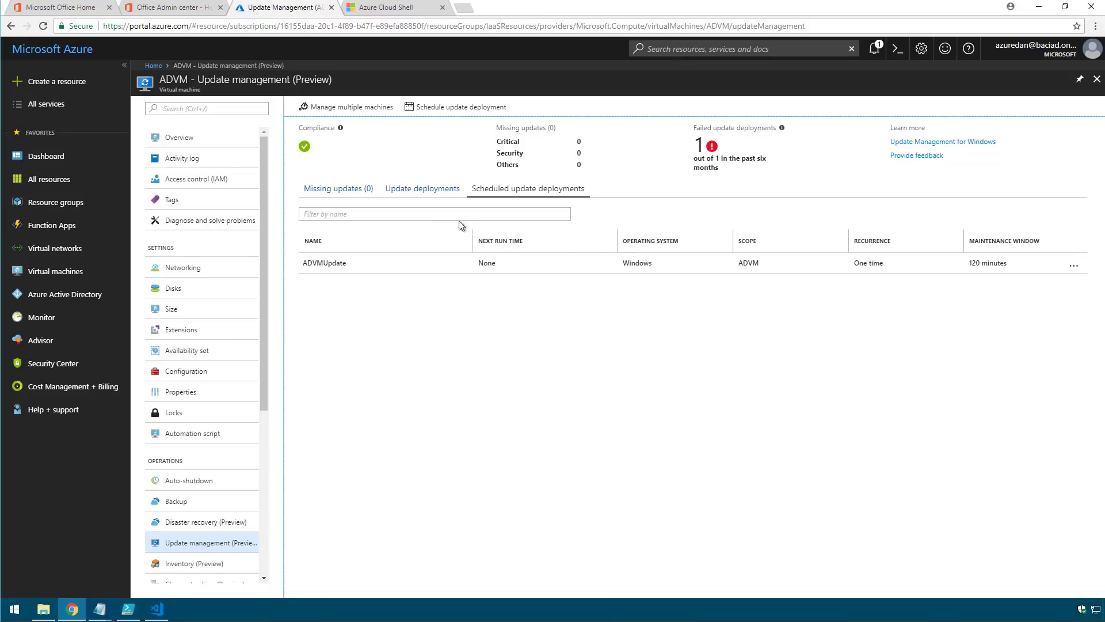
pyautogui.click(439, 196)
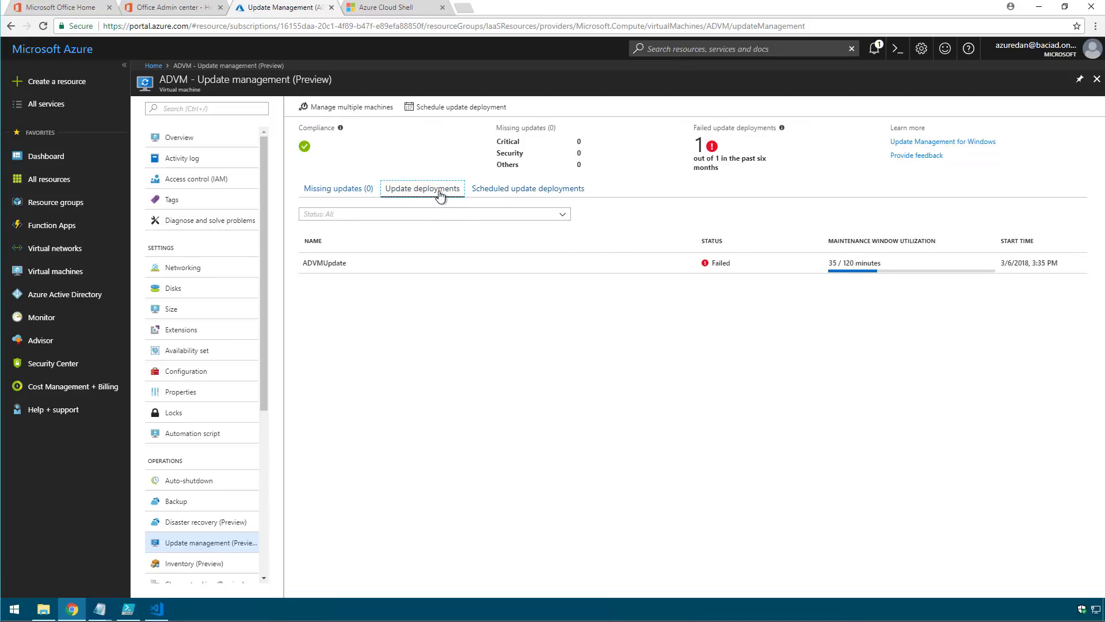
pyautogui.click(724, 270)
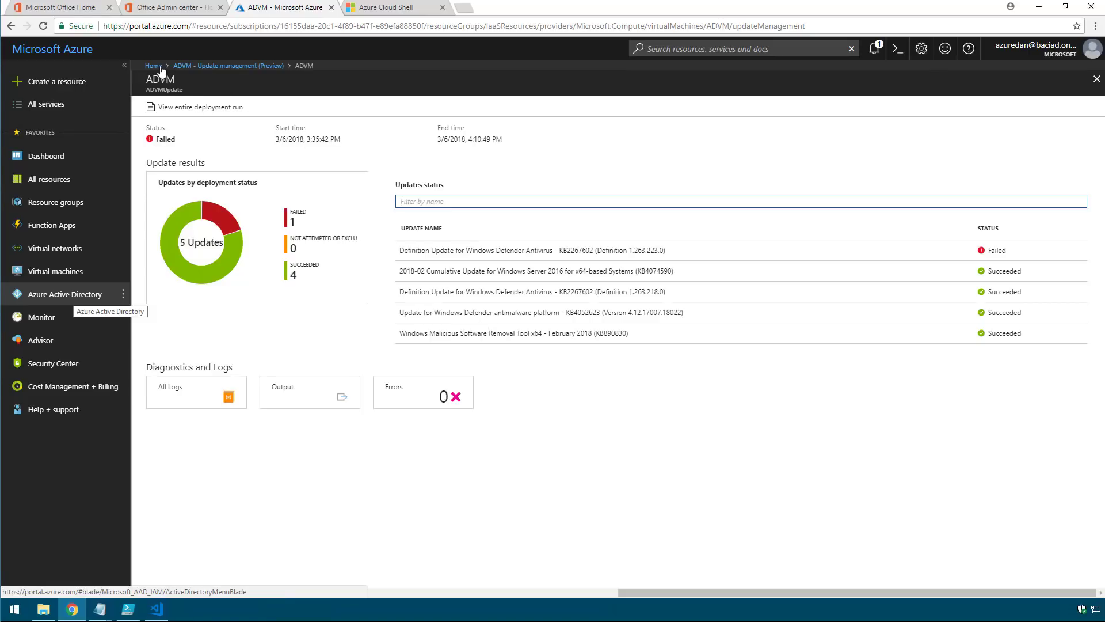
pyautogui.click(181, 65)
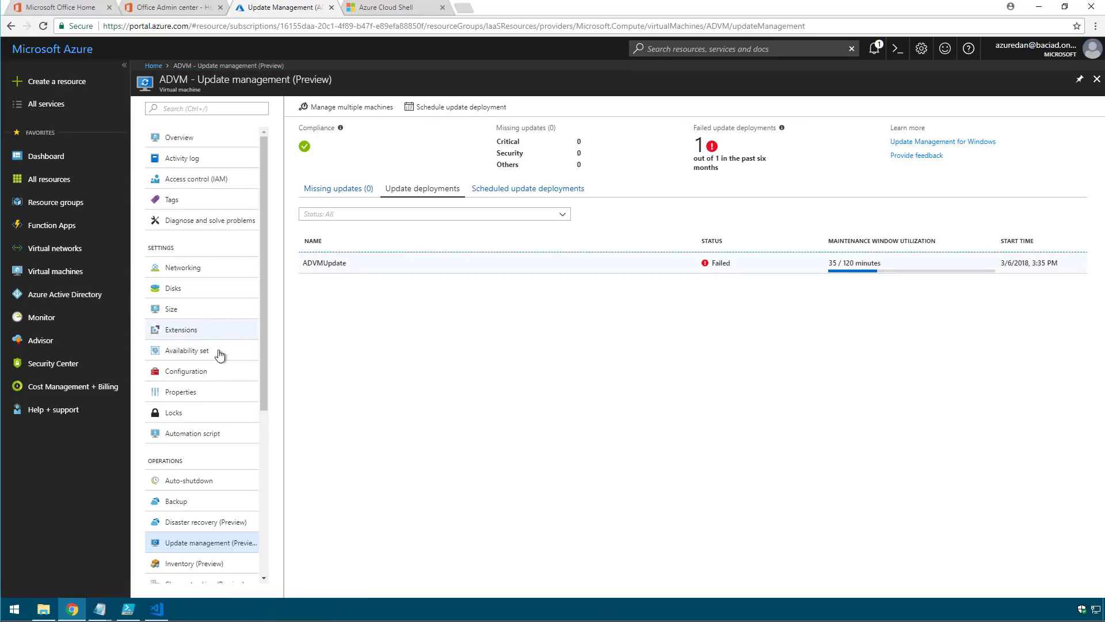
pyautogui.moveTo(265, 364); pyautogui.dragTo(267, 462)
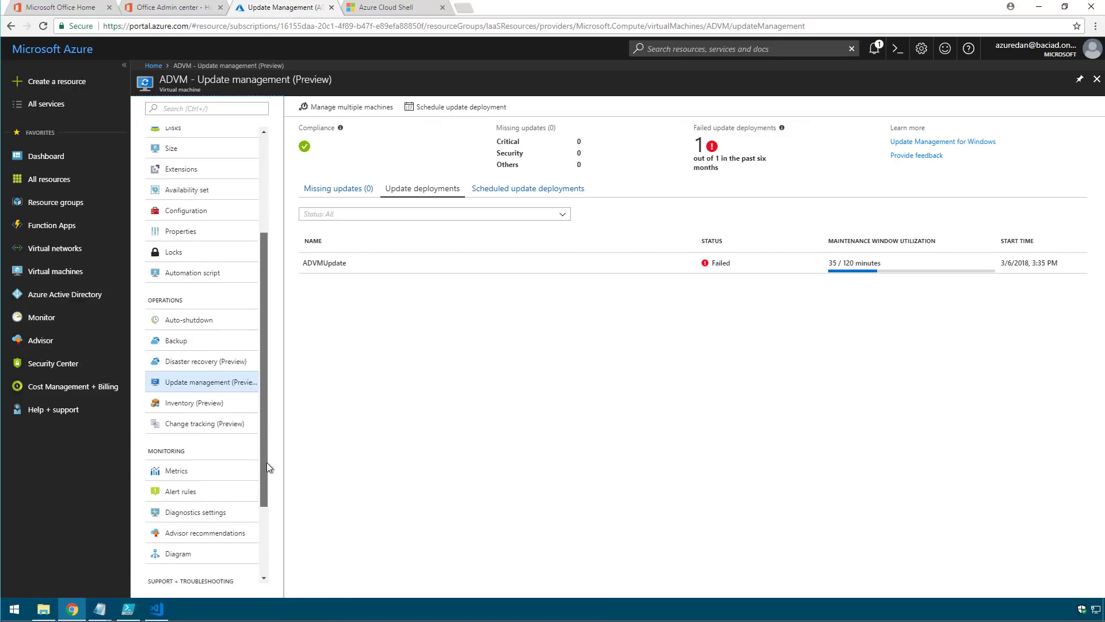
# - Check ADVM's Inventory and Change tracking pages, then open its Metrics page
pyautogui.click(211, 398)
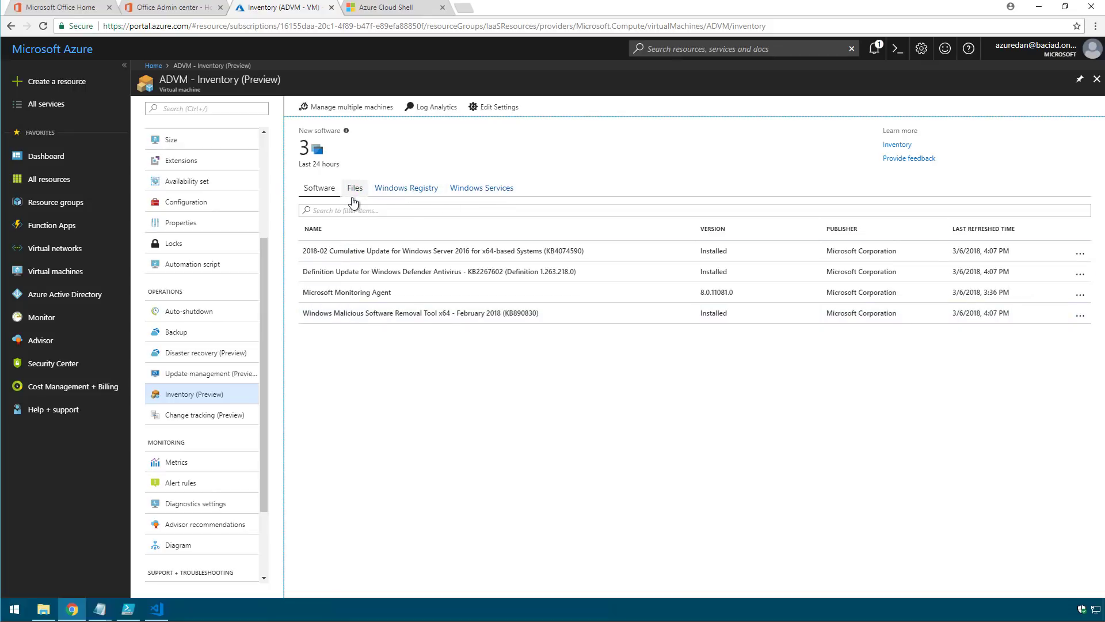
pyautogui.click(216, 417)
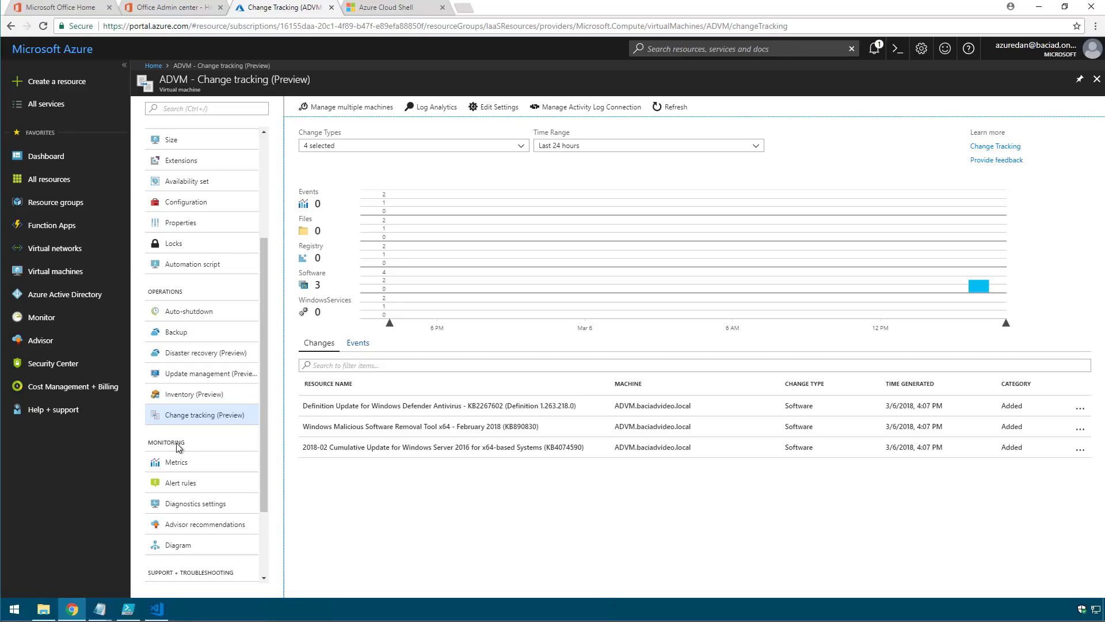
pyautogui.click(176, 464)
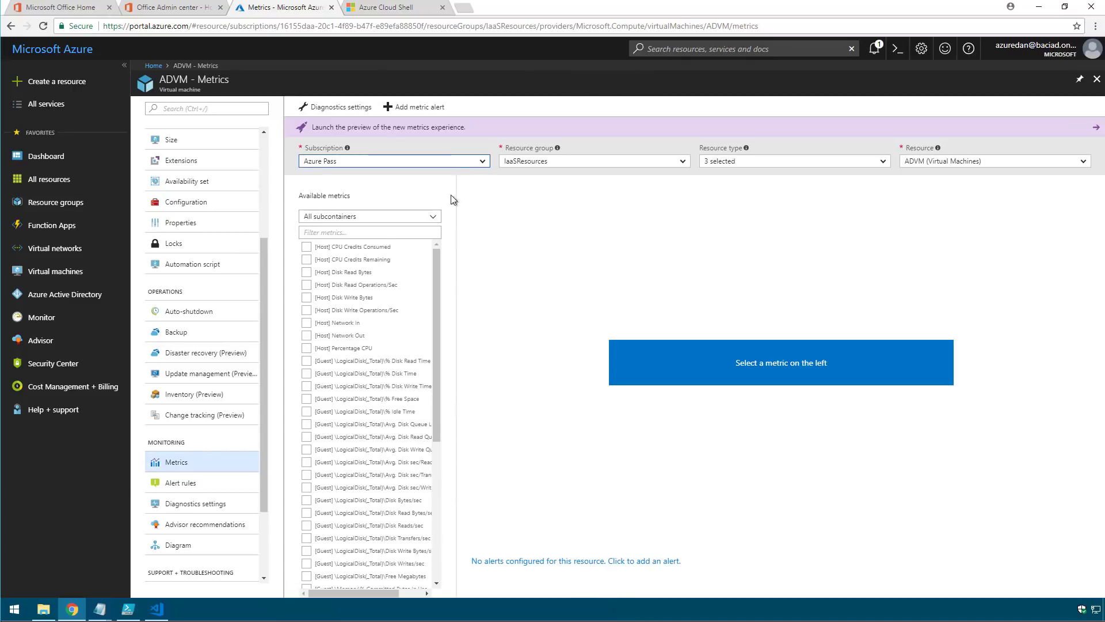
# - Chart ADVM's Host Percentage CPU in the new metrics view, then open its Alert rules
pyautogui.click(445, 128)
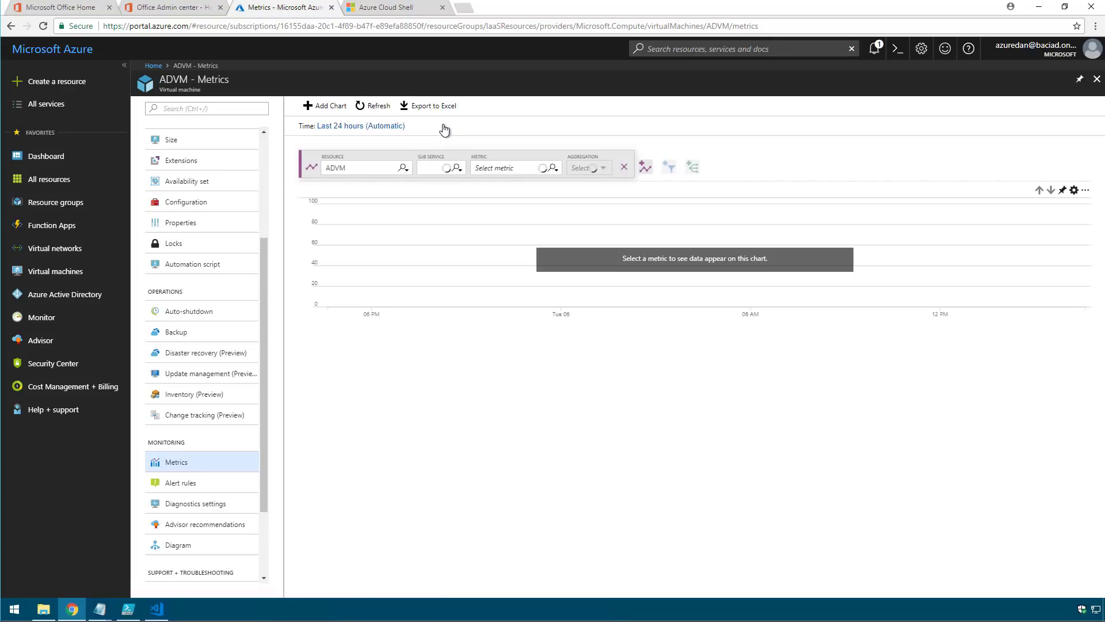
pyautogui.click(458, 169)
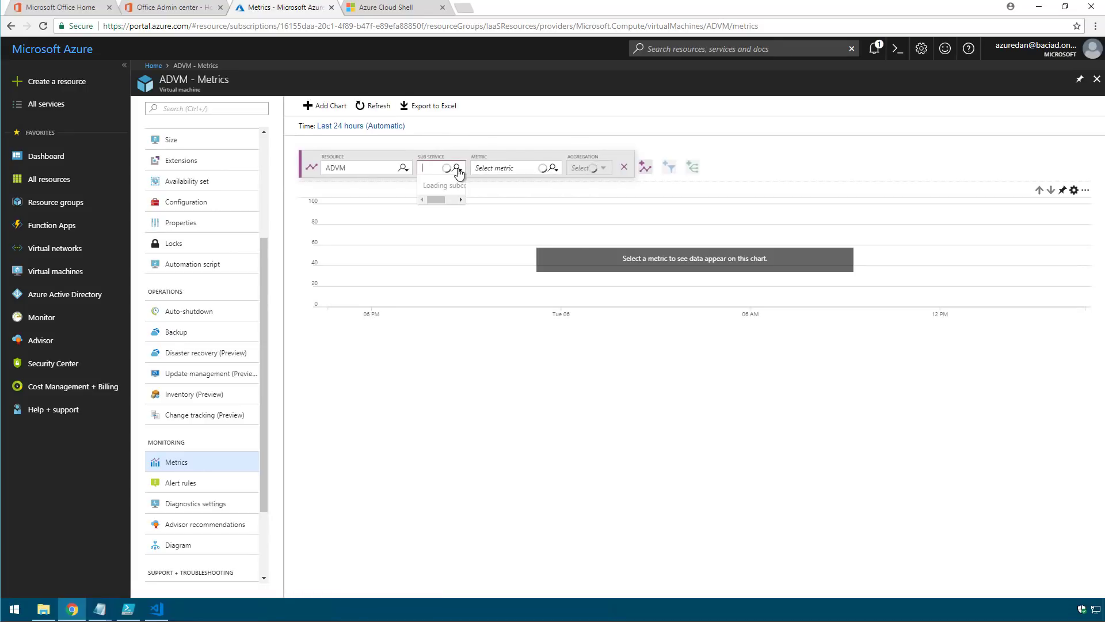
pyautogui.click(458, 169)
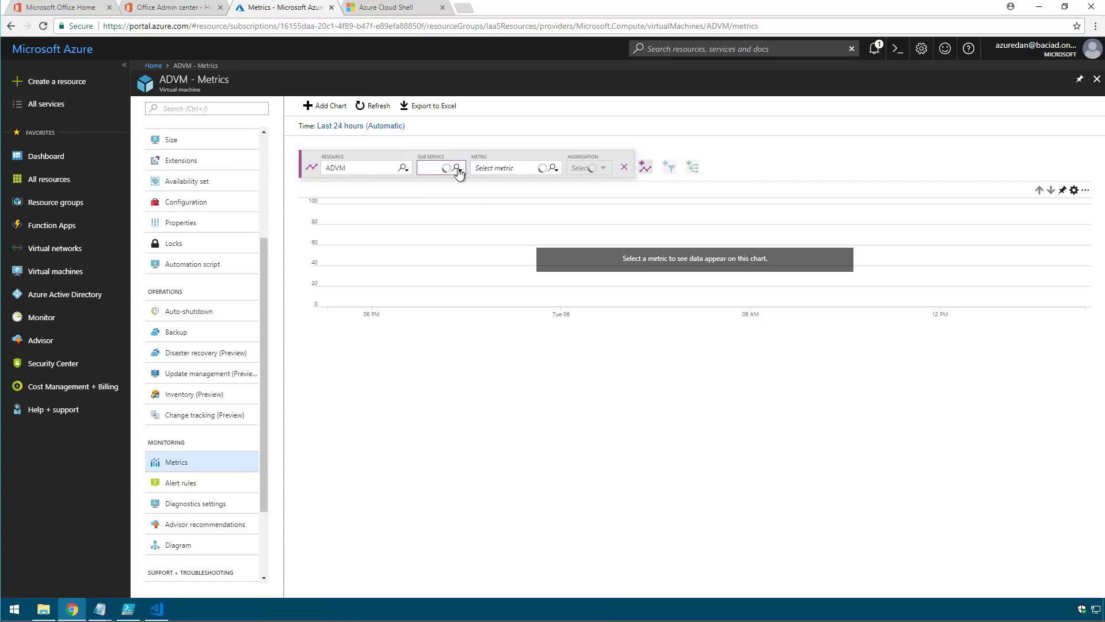
pyautogui.click(458, 169)
pyautogui.click(437, 182)
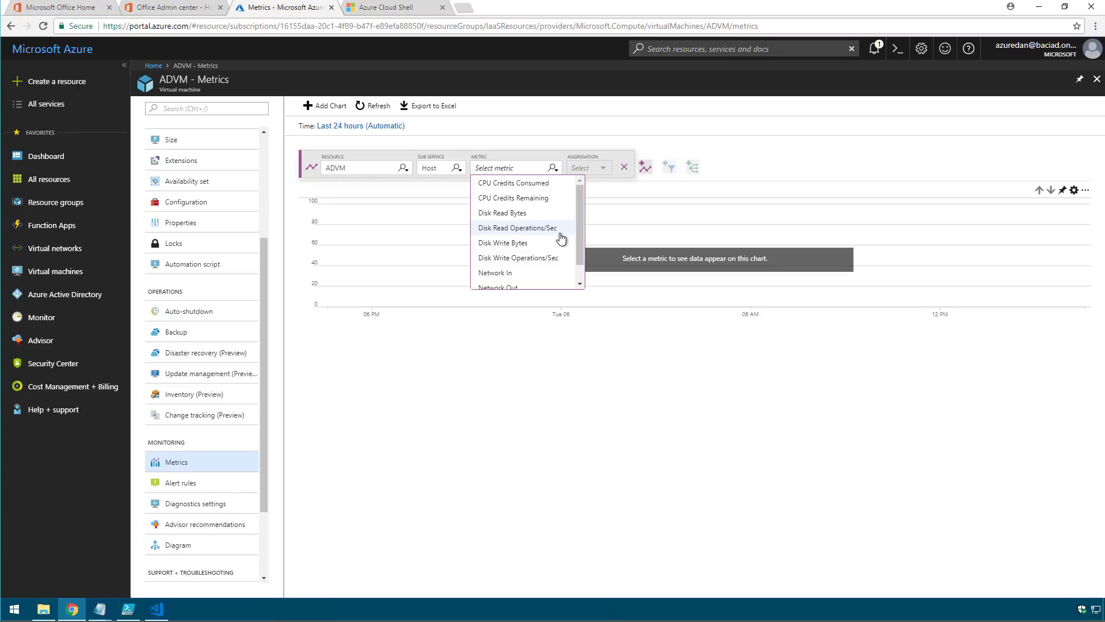
pyautogui.moveTo(579, 233); pyautogui.dragTo(575, 264)
pyautogui.click(570, 273)
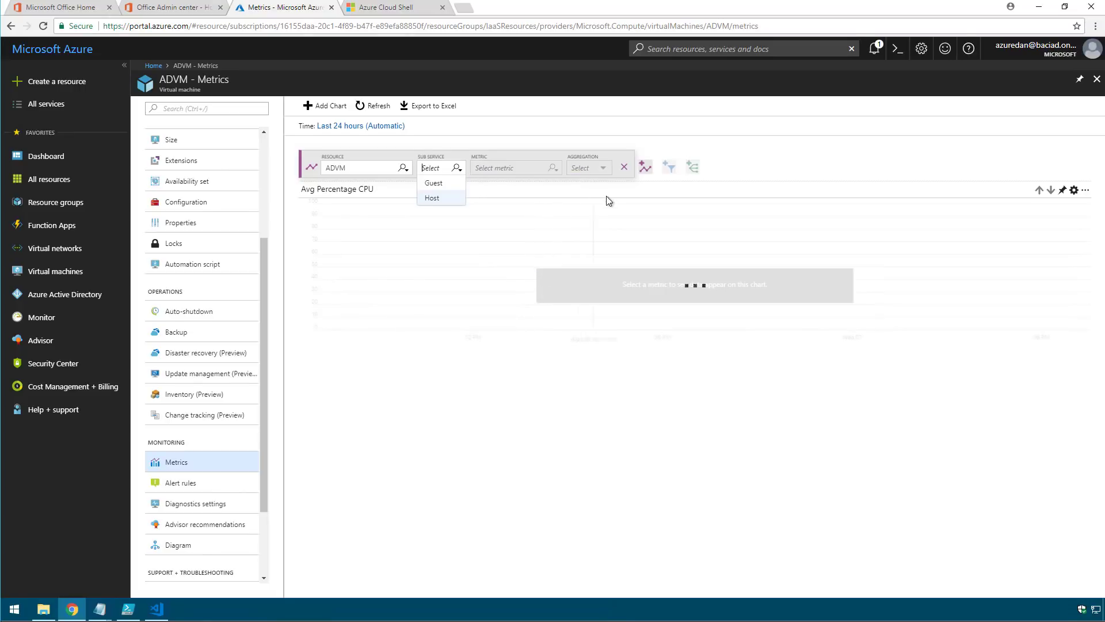
pyautogui.click(816, 164)
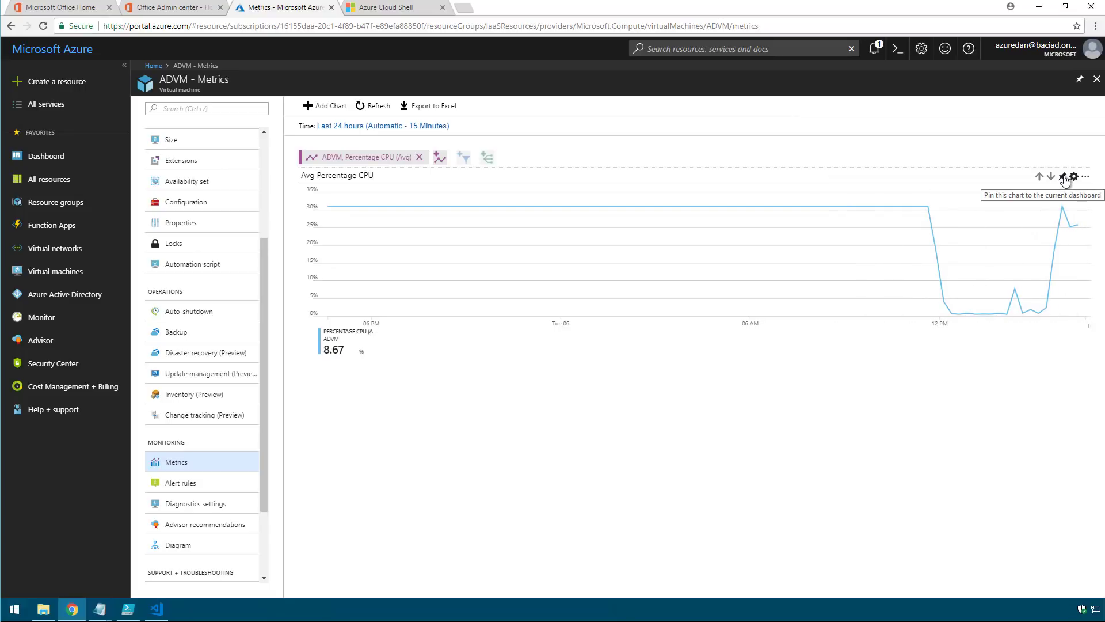
pyautogui.click(182, 491)
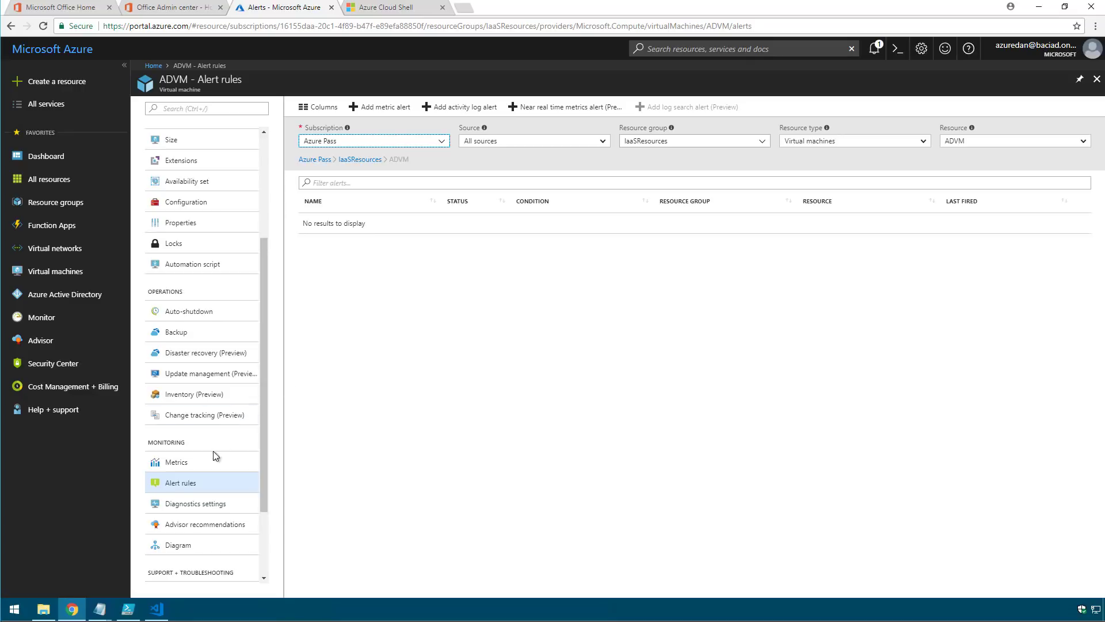
# - Review ADVM's Advisor recommendations, then view its Diagram of disks, NIC and extensions
pyautogui.click(196, 528)
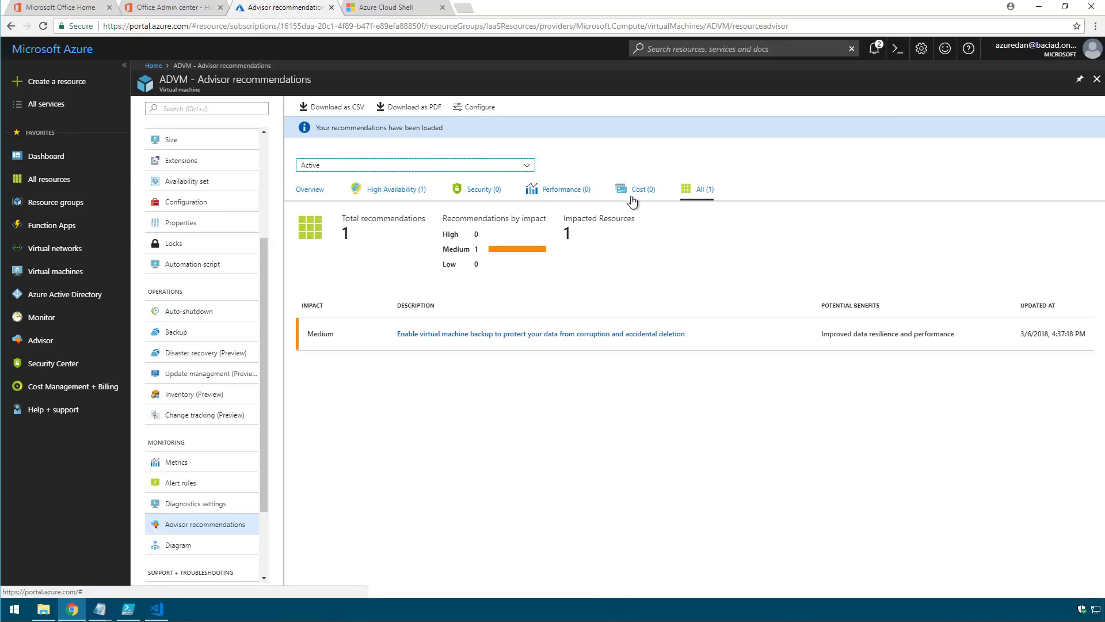
pyautogui.click(174, 551)
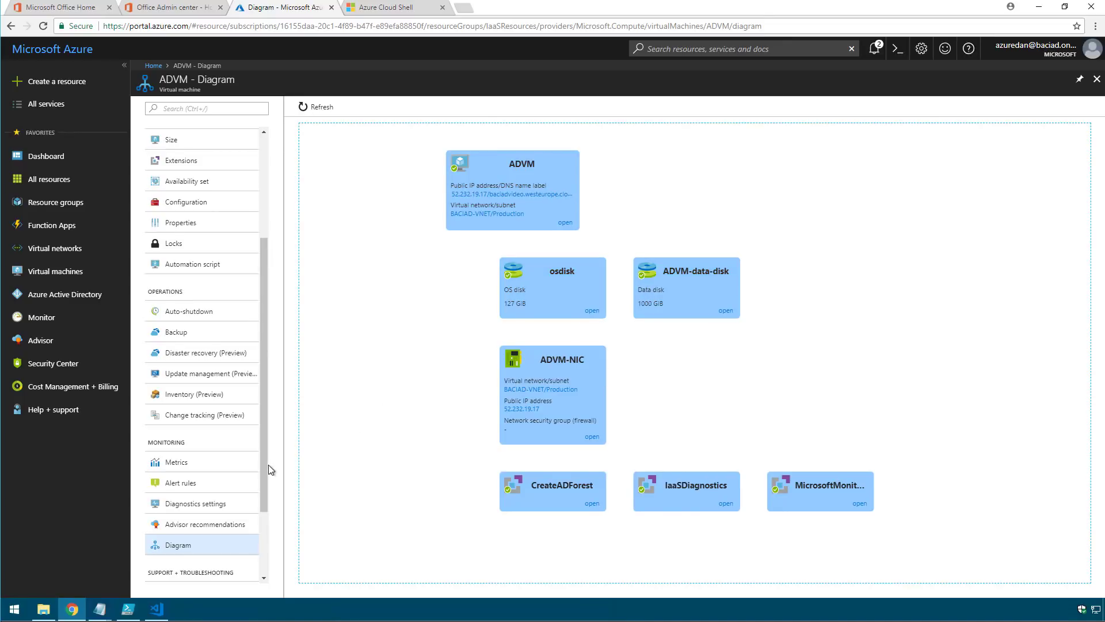
# - Open ADVM's Resource health under Support + Troubleshooting, showing status Available
pyautogui.moveTo(265, 479); pyautogui.dragTo(267, 571)
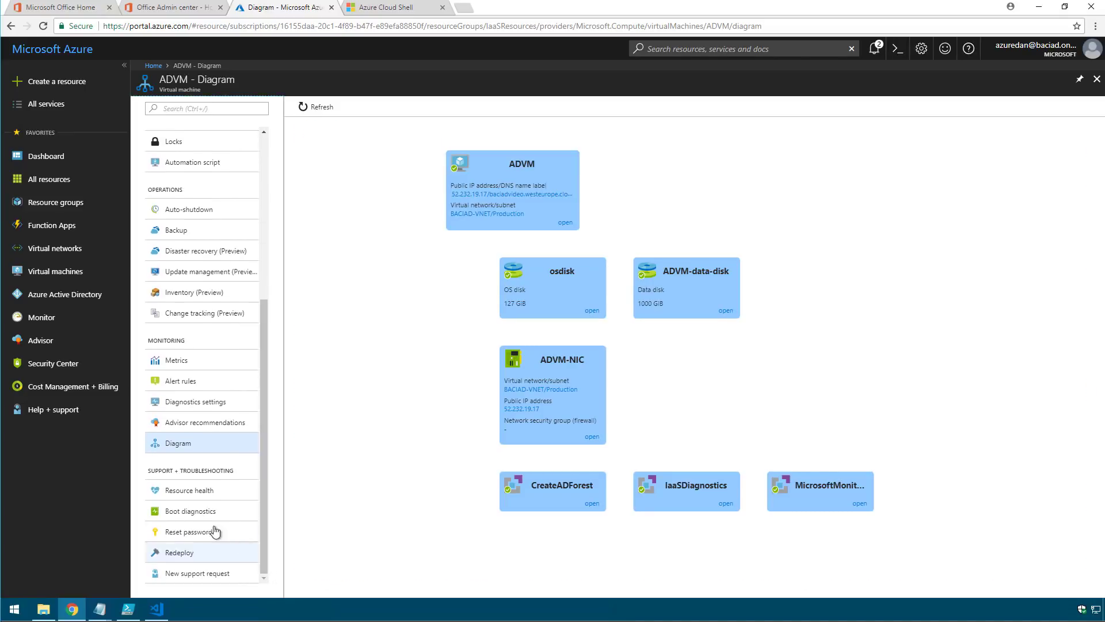
pyautogui.click(206, 494)
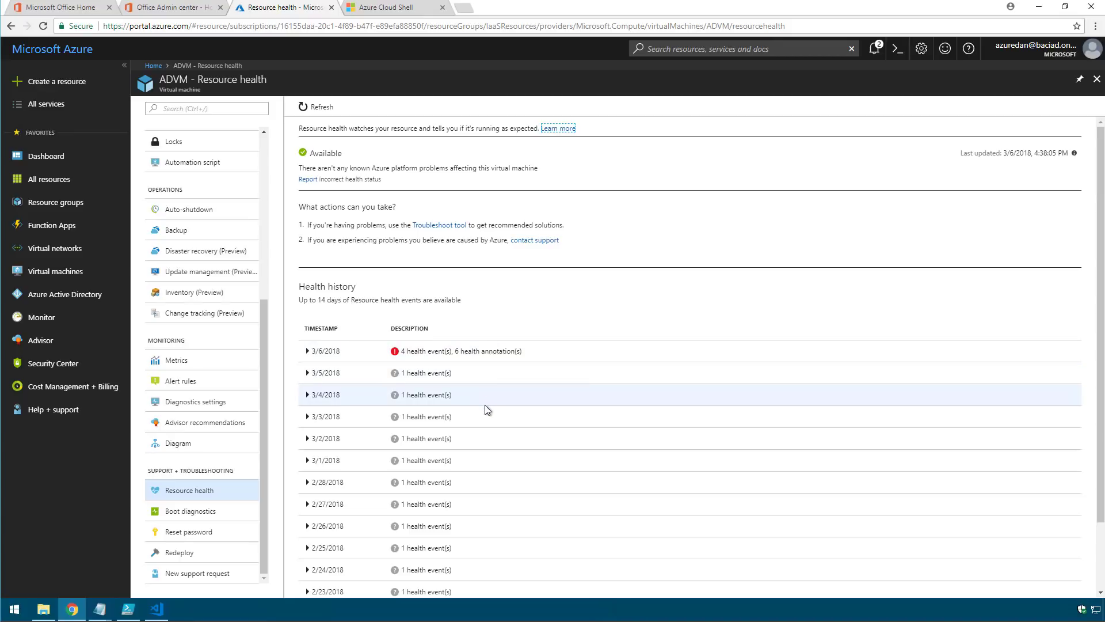
# - Expand the 3/6/2018 health events, then view ADVM's Boot diagnostics lock-screen screenshot
pyautogui.click(308, 351)
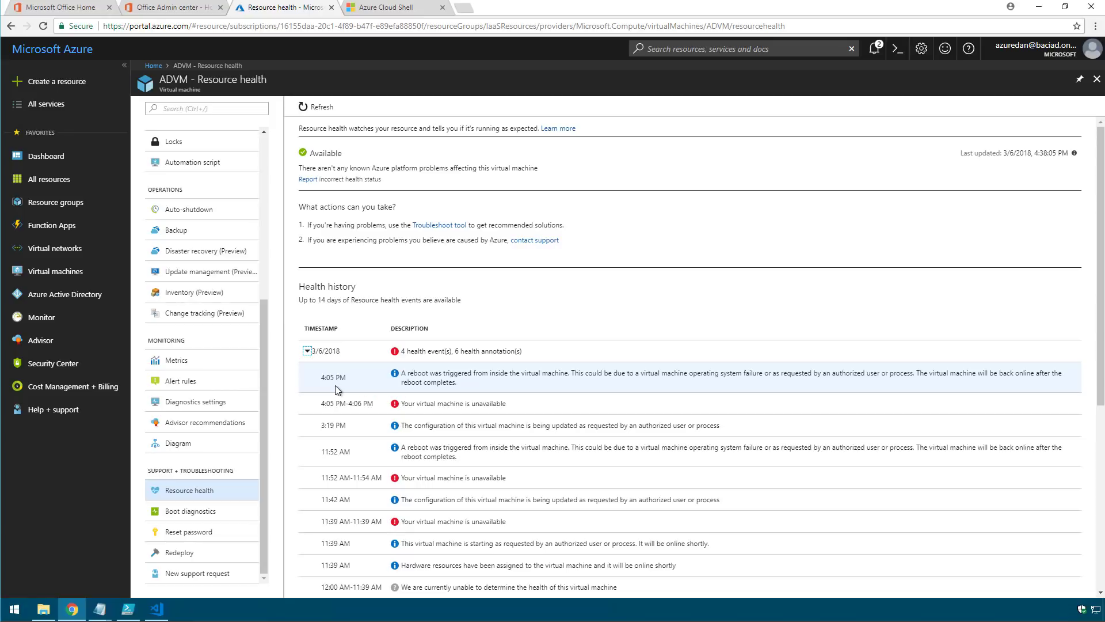
pyautogui.click(215, 511)
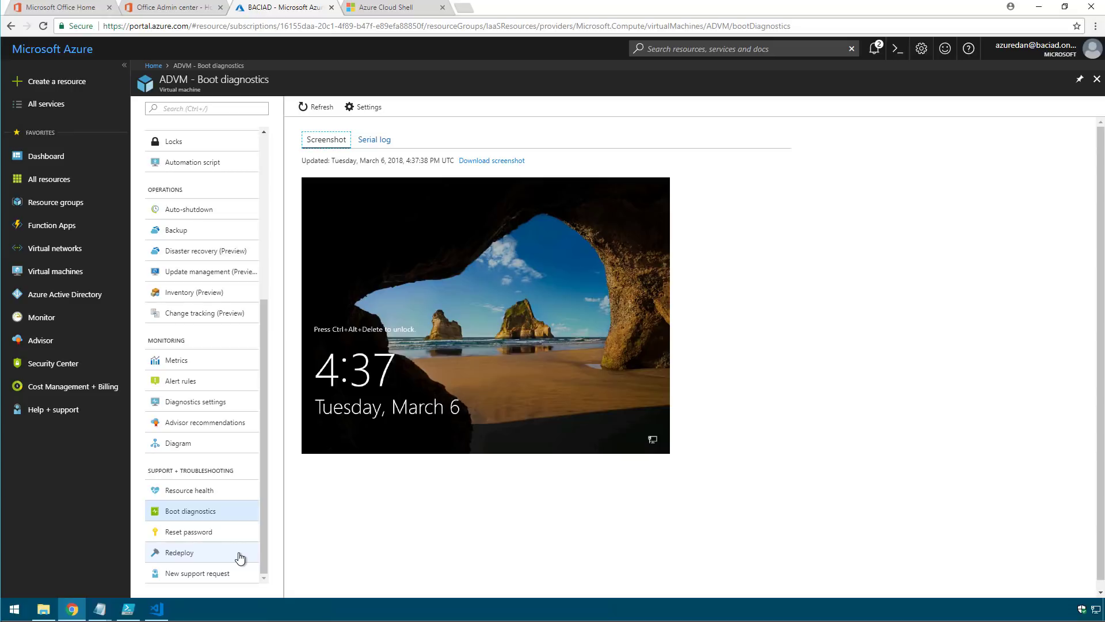
# - Look at a new support request's Basics form, then return to the BACIAD dashboard
pyautogui.click(226, 574)
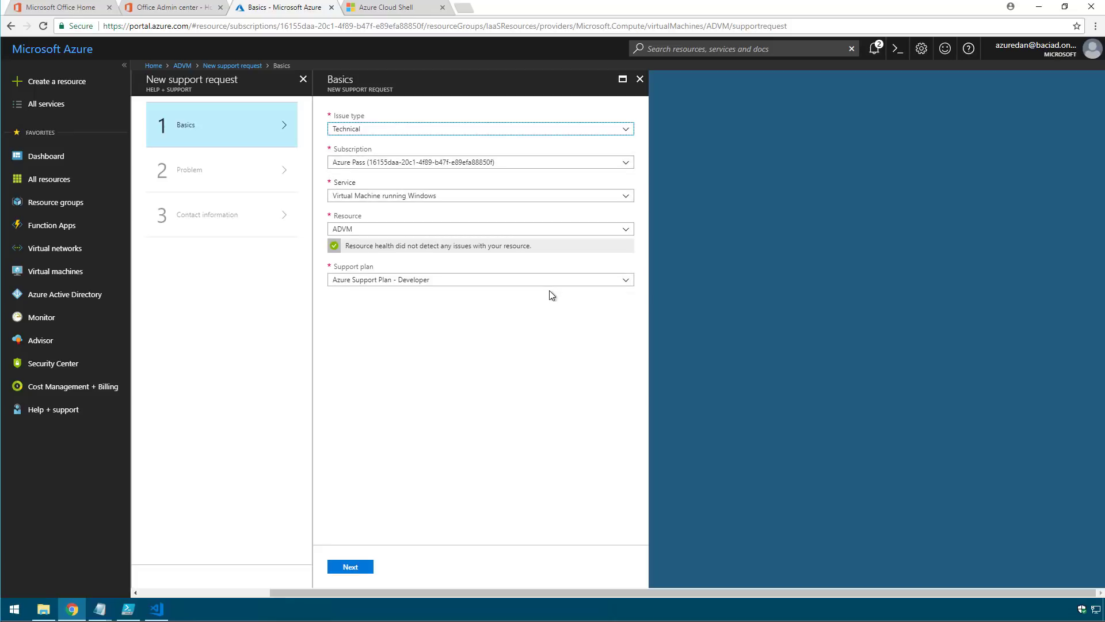
pyautogui.click(84, 51)
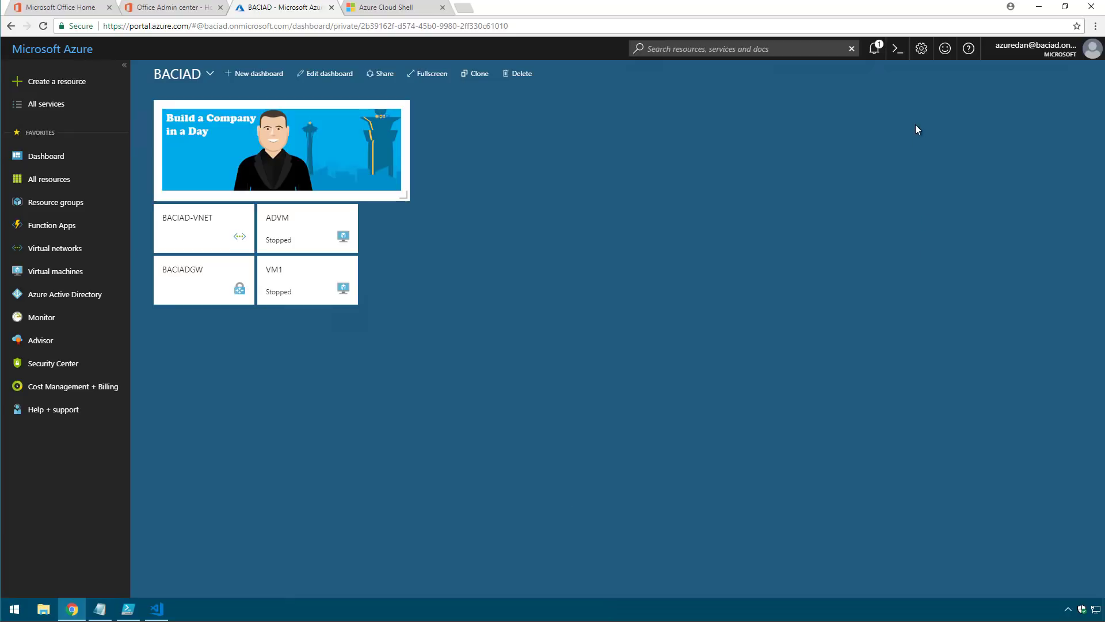
# - Launch a Bash Cloud Shell session from the portal's top bar
pyautogui.click(900, 51)
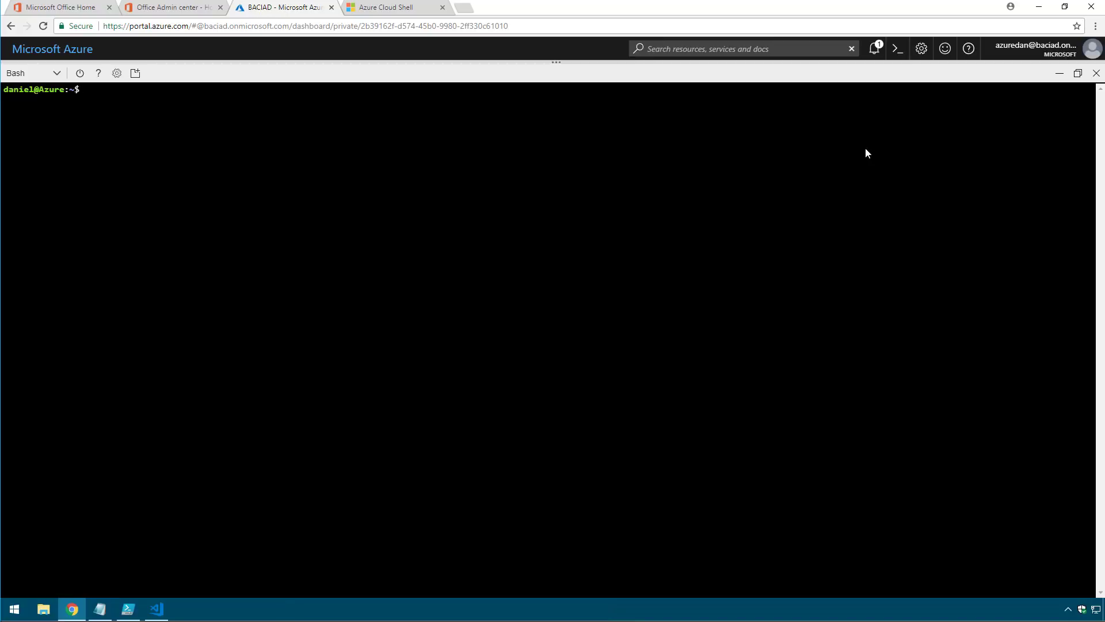
# - Run ssh-keygen, accepting the default key file location and an empty passphrase
pyautogui.write('ssh-keygen')
pyautogui.press('Return')
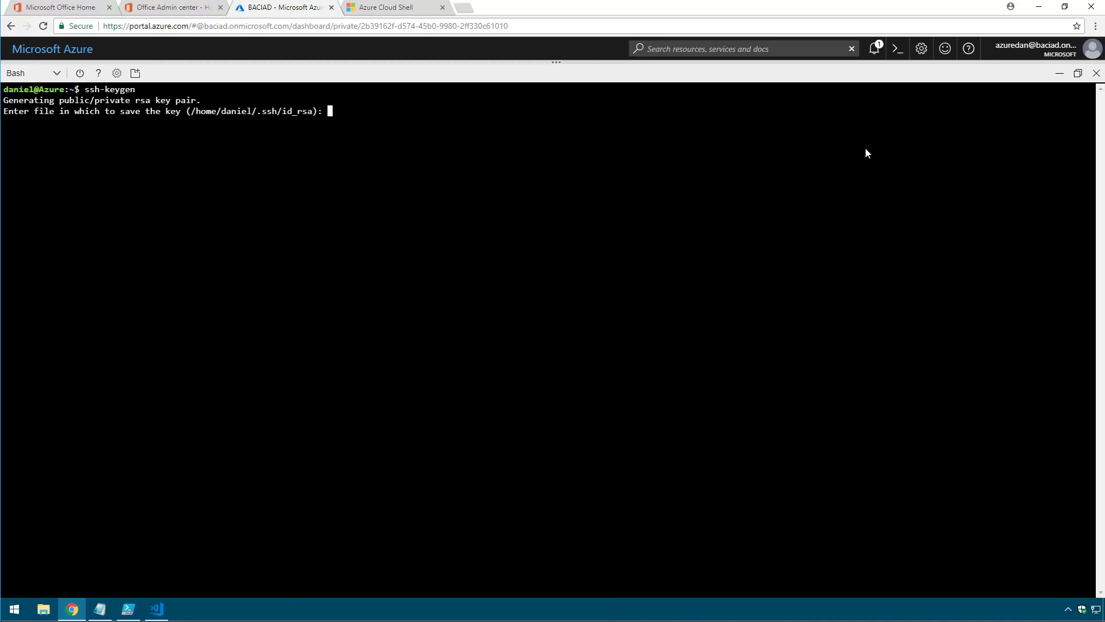
pyautogui.press('Return')
pyautogui.press('Return')
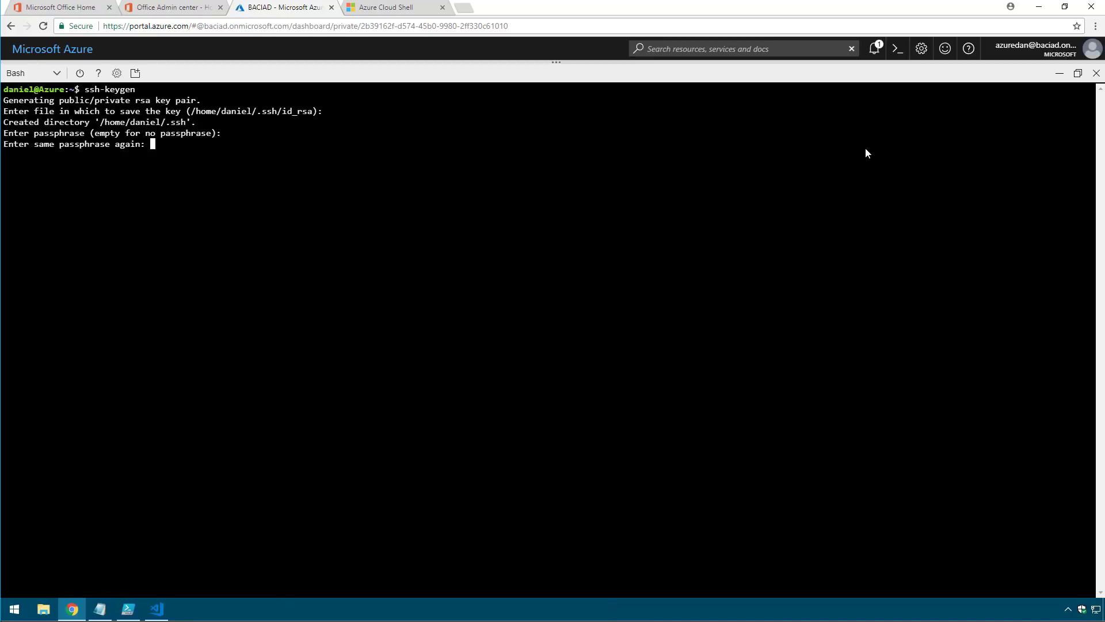
pyautogui.press('Return')
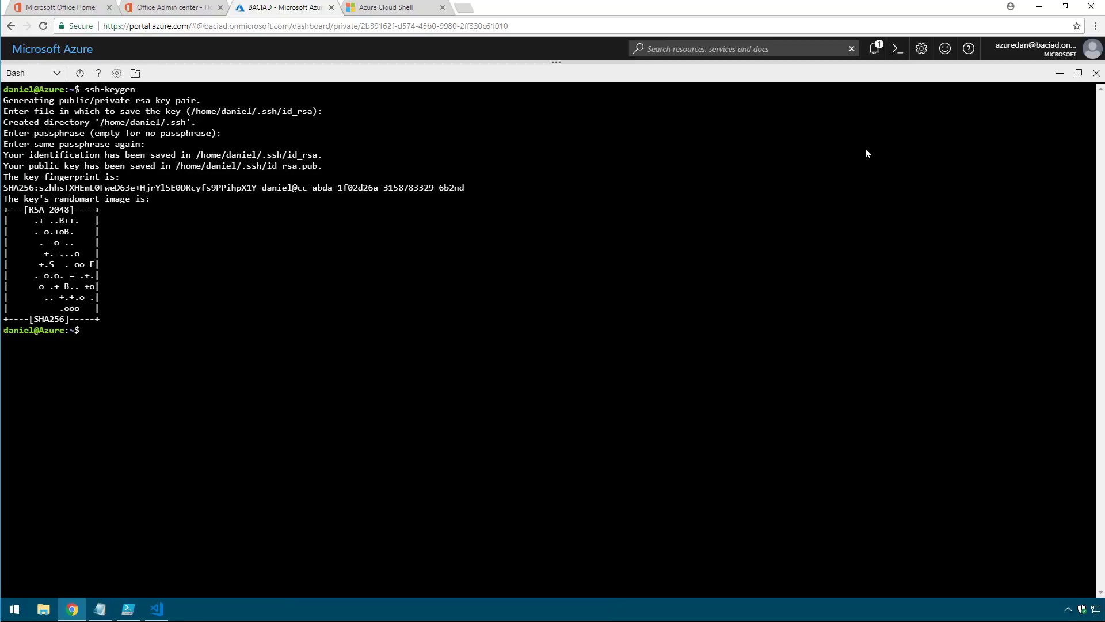
# - Select the full az vm create command line in the Notepad notes
pyautogui.click(99, 609)
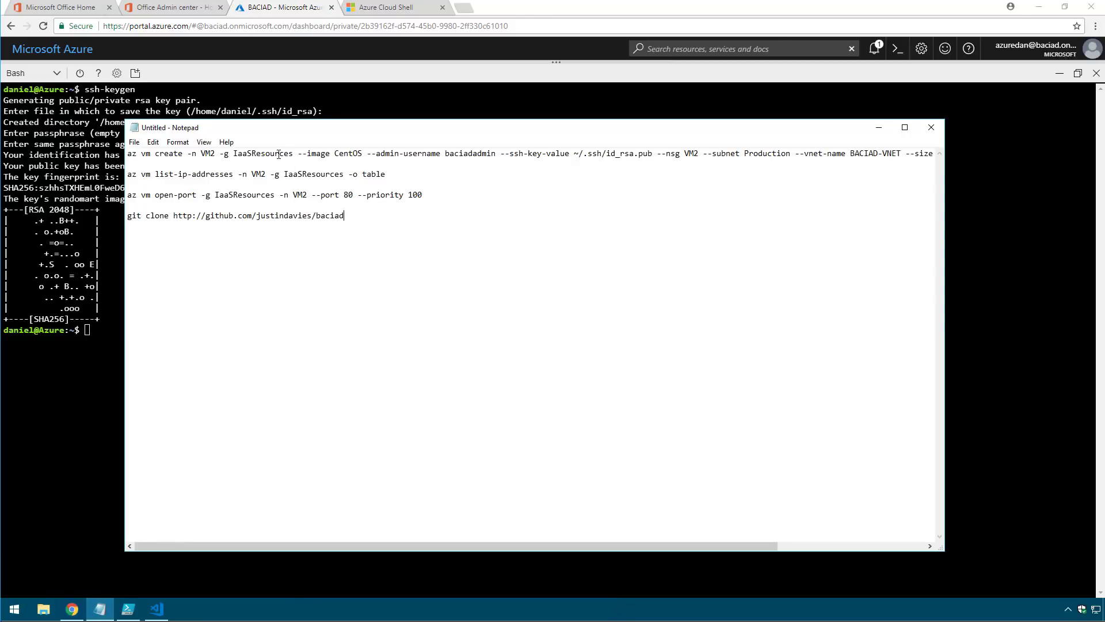
pyautogui.doubleClick(279, 154)
pyautogui.click(276, 154)
pyautogui.moveTo(128, 153); pyautogui.dragTo(127, 164)
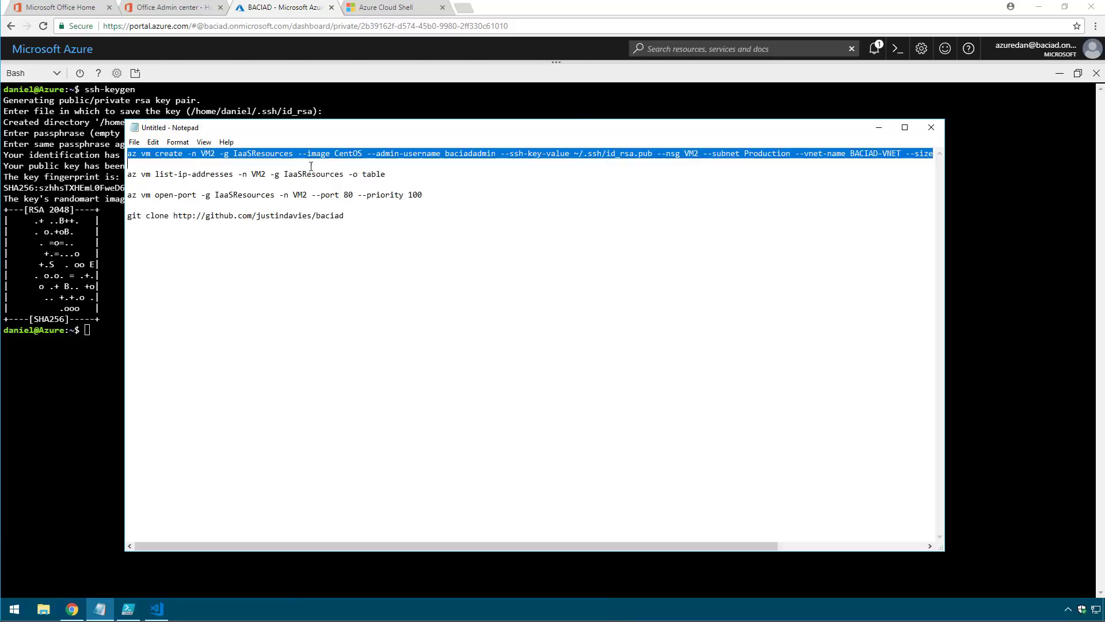
pyautogui.hotkey('shift', 'Left')
pyautogui.hotkey('ctrl', 'c')
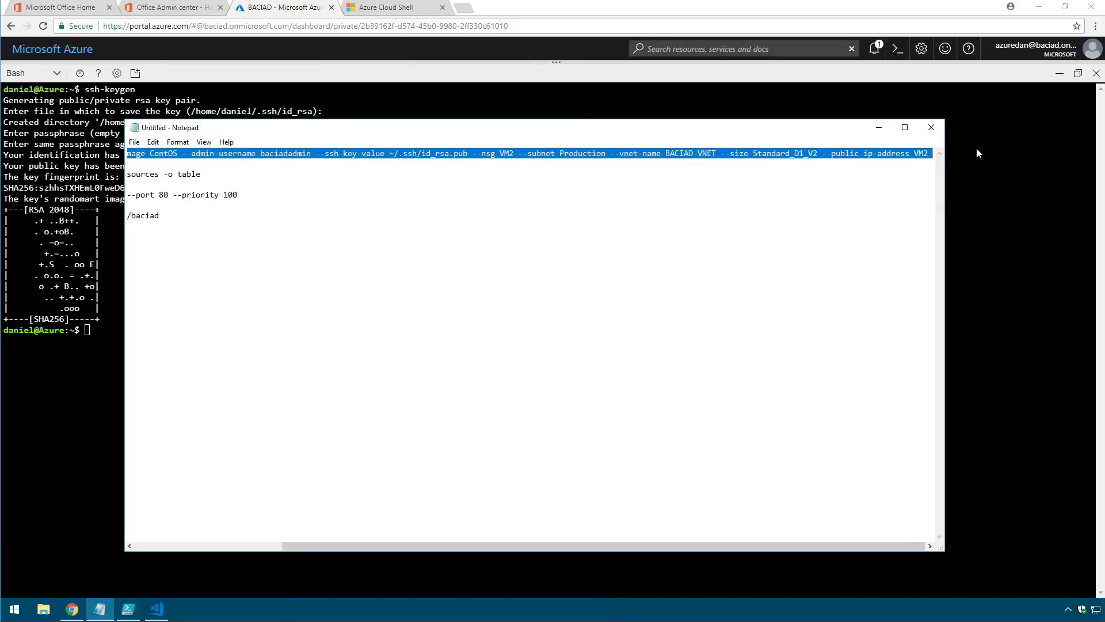
# - Paste the az vm create command into Cloud Shell and run it to create VM2
pyautogui.click(535, 87)
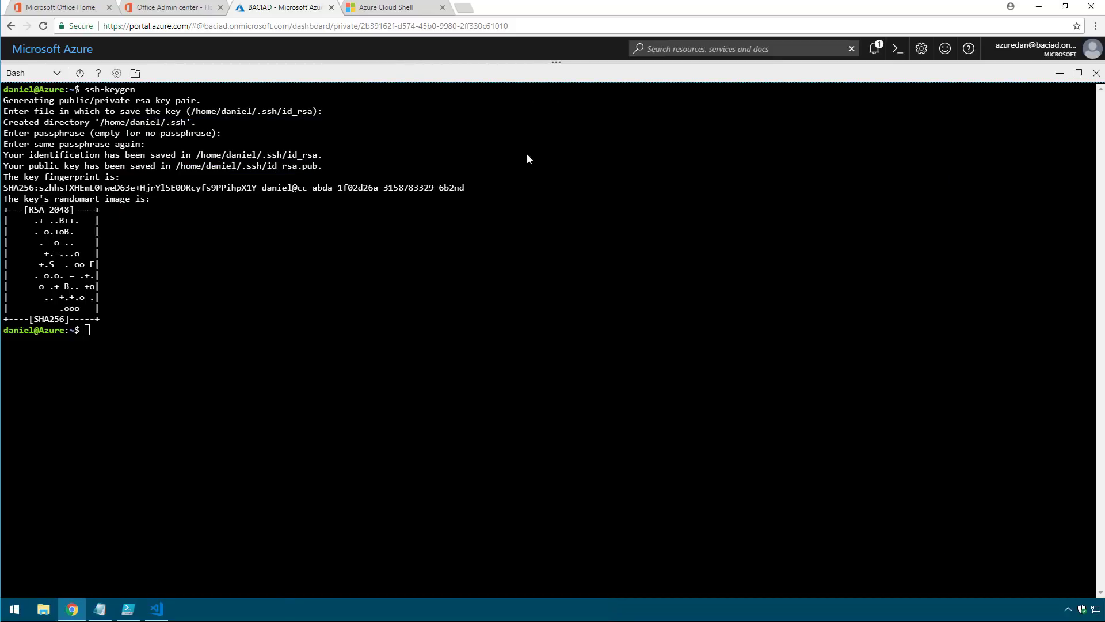
pyautogui.rightClick(524, 183)
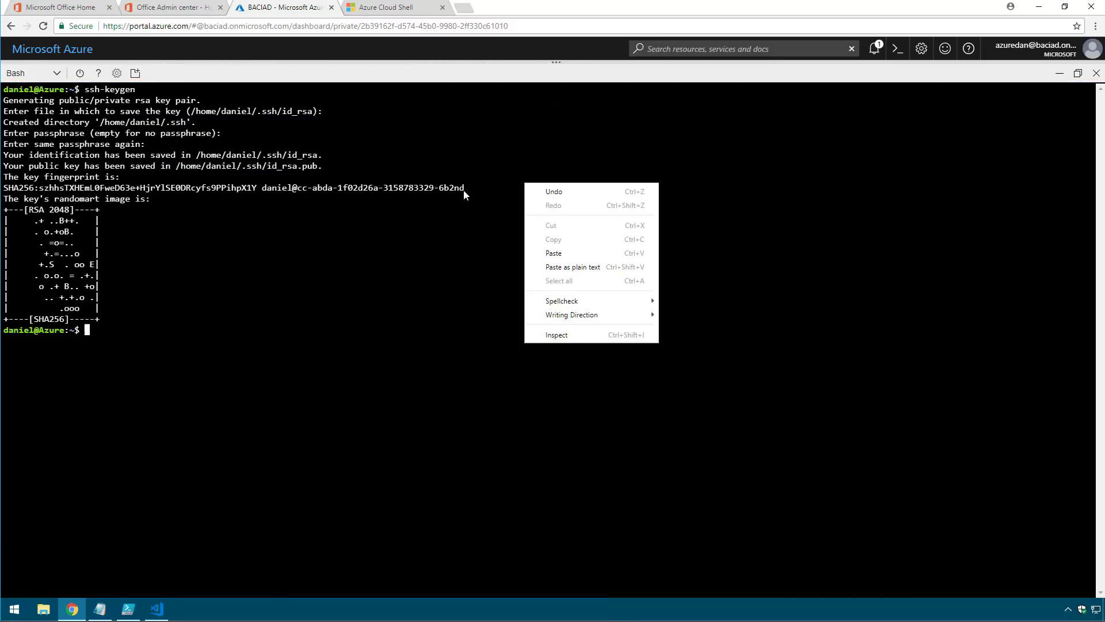
pyautogui.click(561, 254)
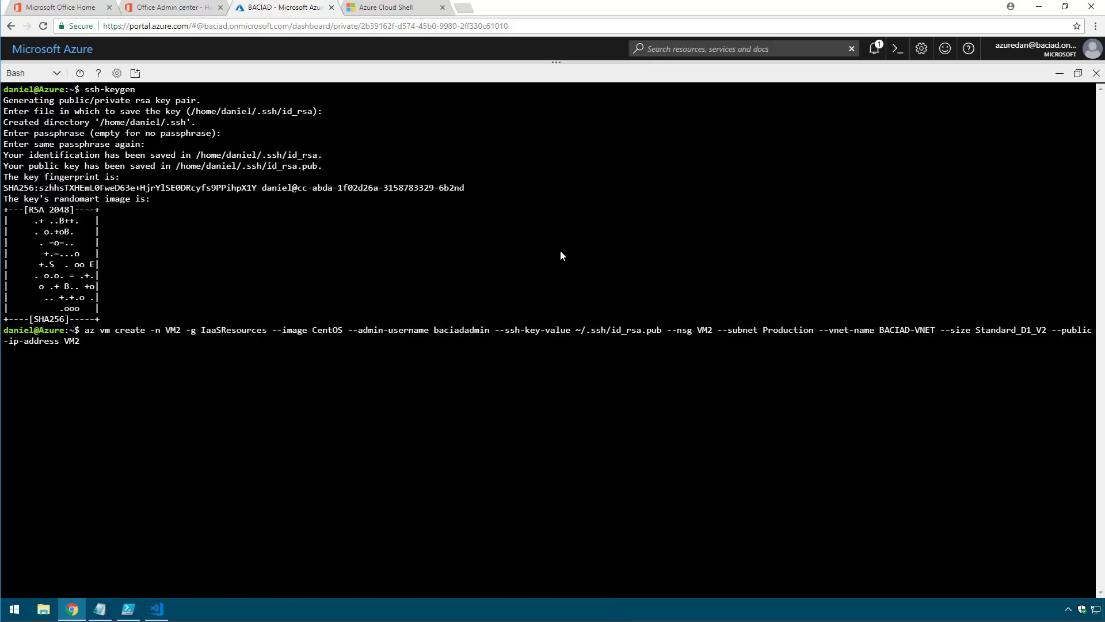
pyautogui.moveTo(84, 341); pyautogui.dragTo(26, 339)
pyautogui.press('Return')
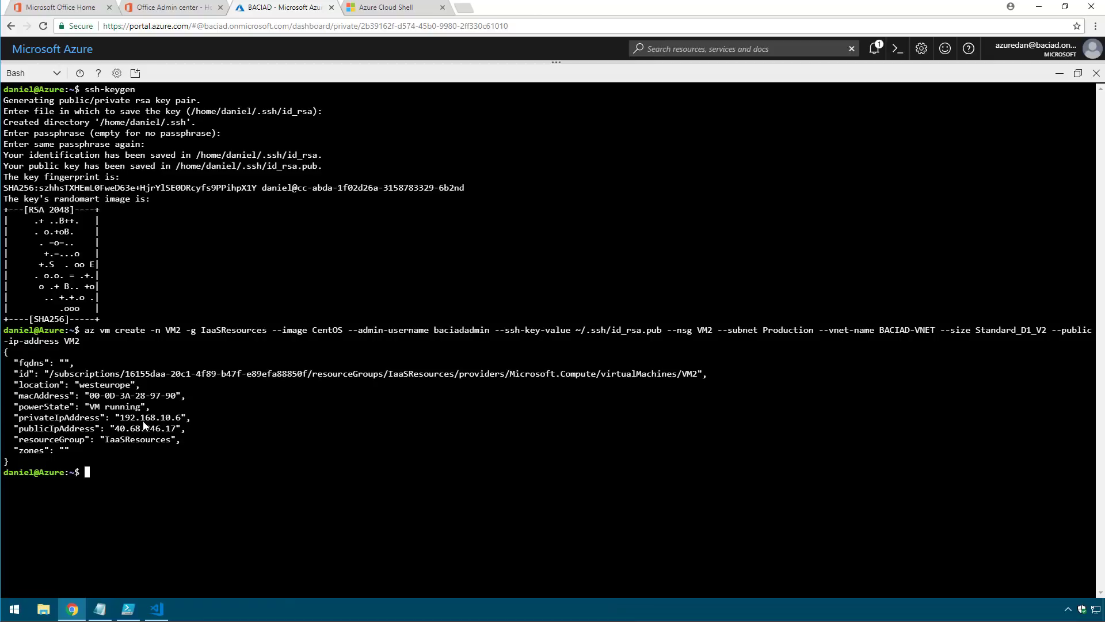
# - Run az vm list-ip-addresses -n VM2 -g IaaSResources -o table
pyautogui.tripleClick(143, 429)
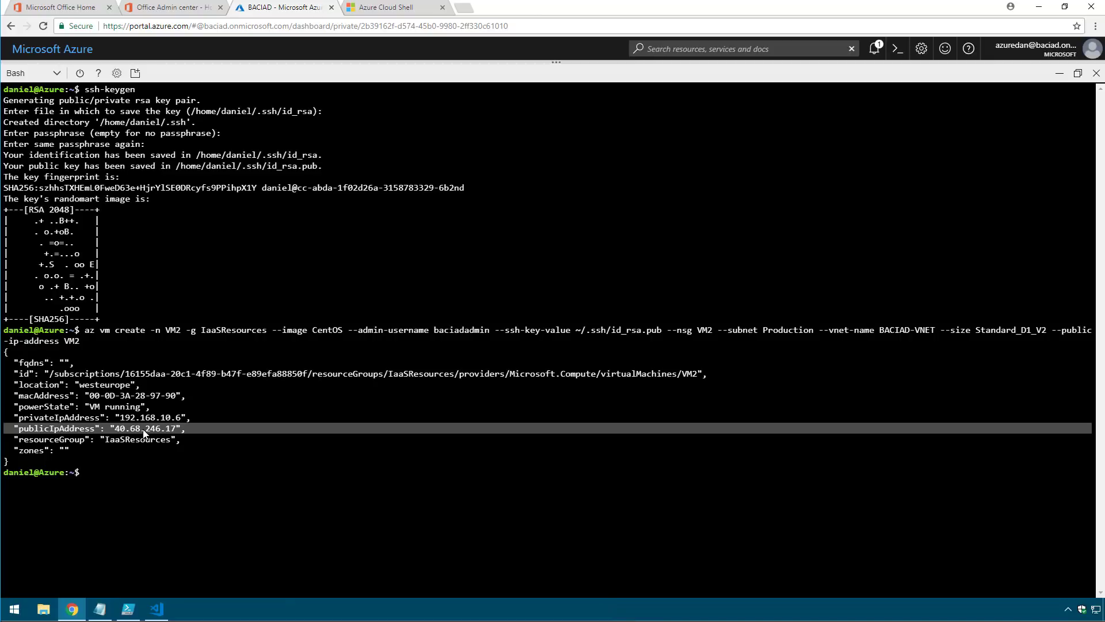
pyautogui.write('az vm list-ip-addresses -n VM2 -g Ia')
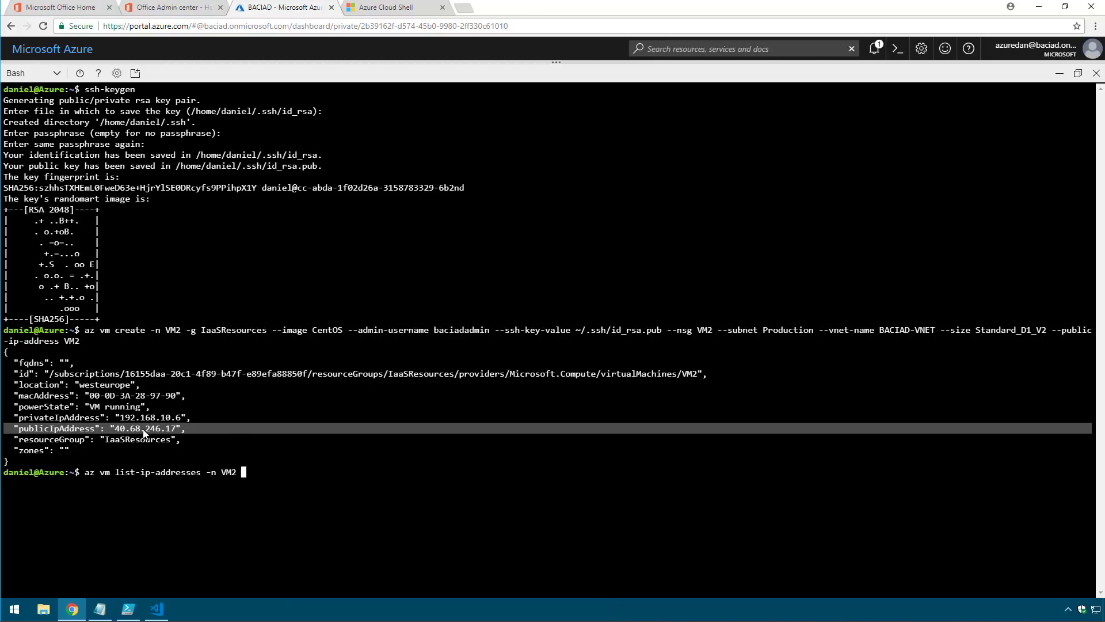
pyautogui.write('ss')
pyautogui.press('BackSpace')
pyautogui.press('BackSpace')
pyautogui.write('aSResources -o table')
pyautogui.press('Return')
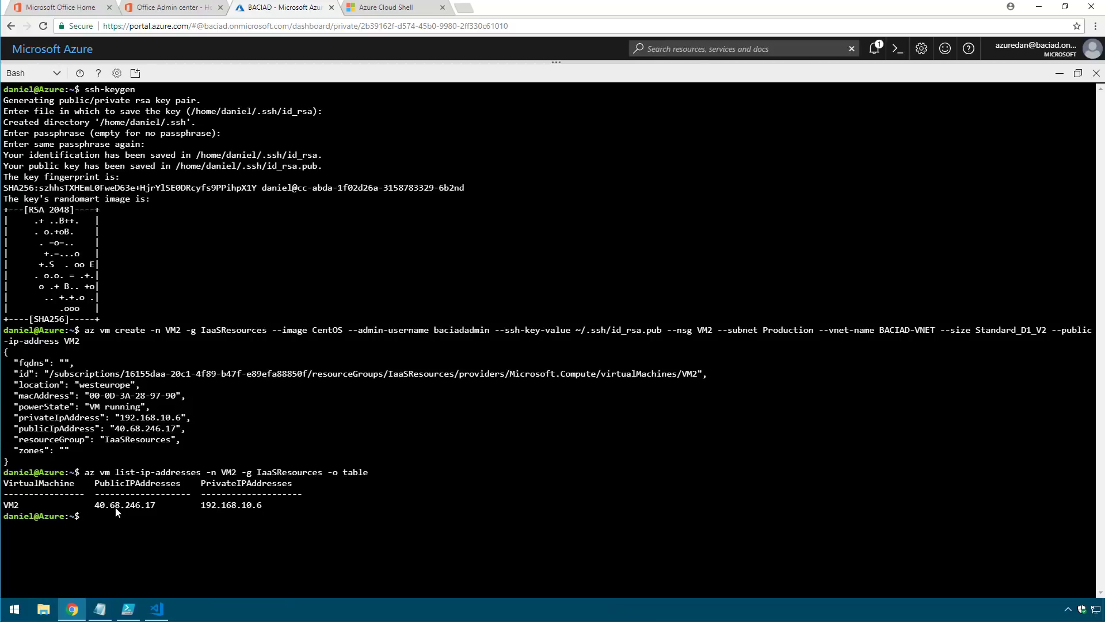
# - Select the public IP 40.68.246.17 in the table and JSON output
pyautogui.doubleClick(116, 505)
pyautogui.doubleClick(122, 429)
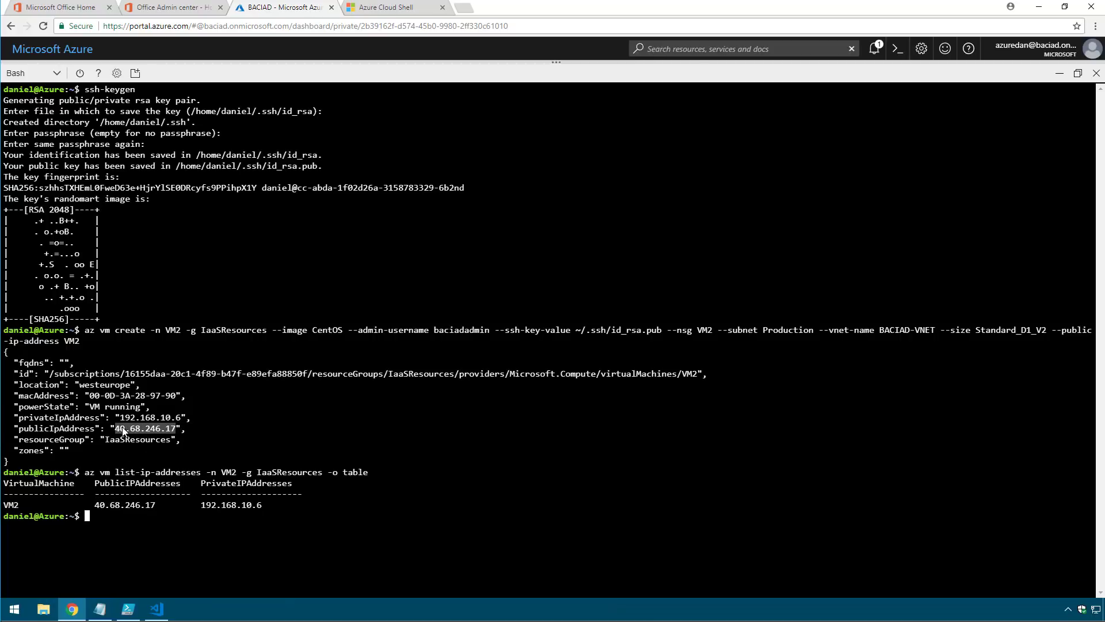
pyautogui.click(154, 536)
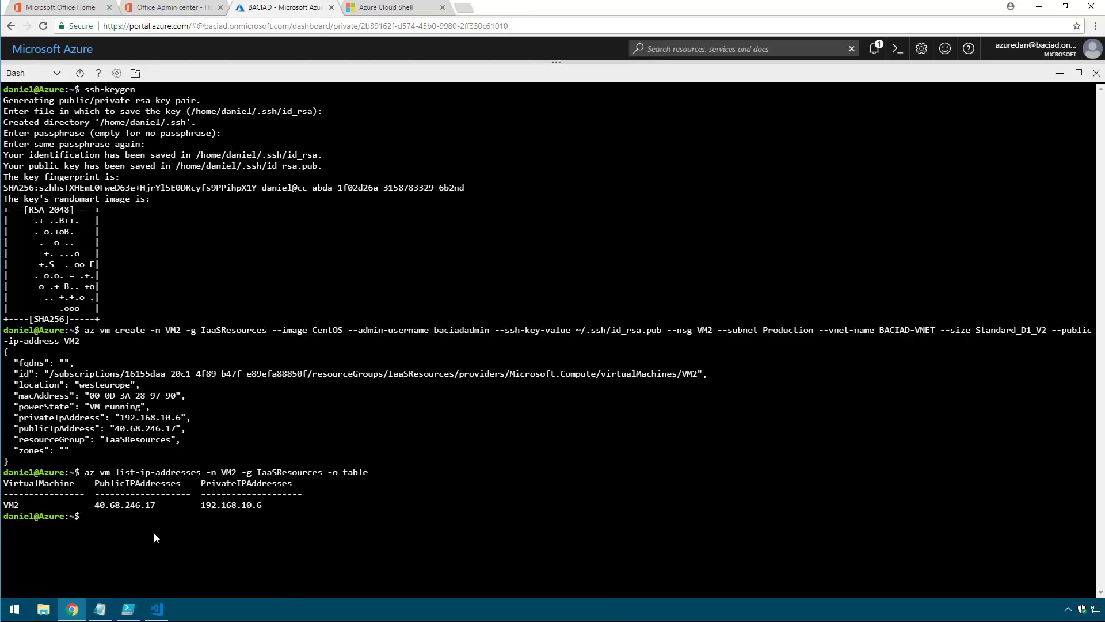
# - Open port 80 on VM2 in IaaSResources at priority 100, then rerun the IP address listing
pyautogui.write('az vm open-port -g IaaSResource')
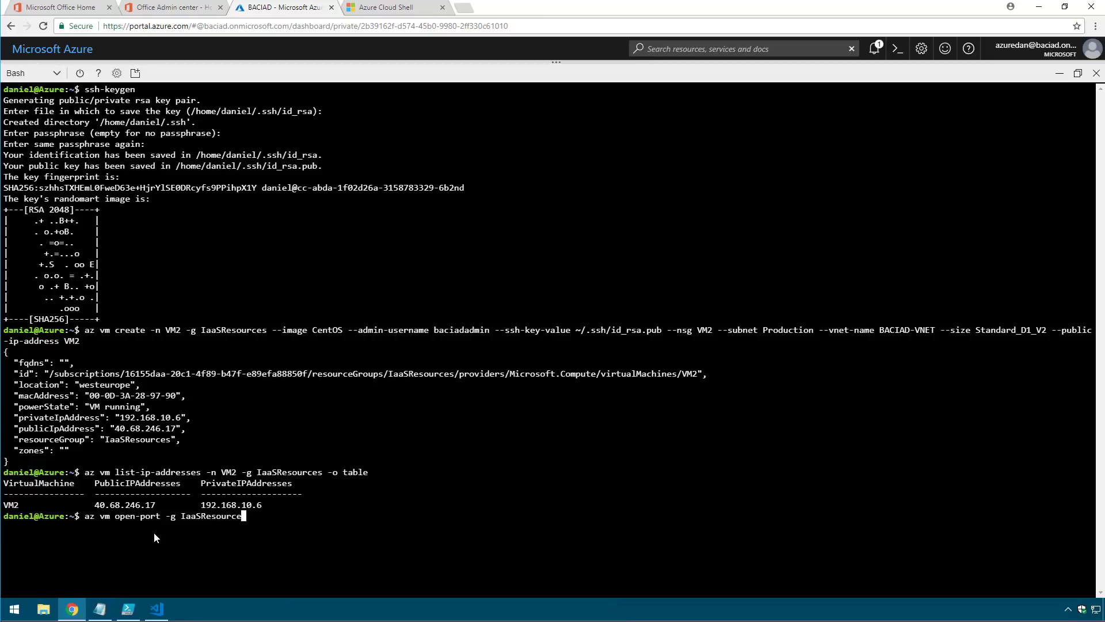
pyautogui.write('s -n VM2 --port 80 --priority 100')
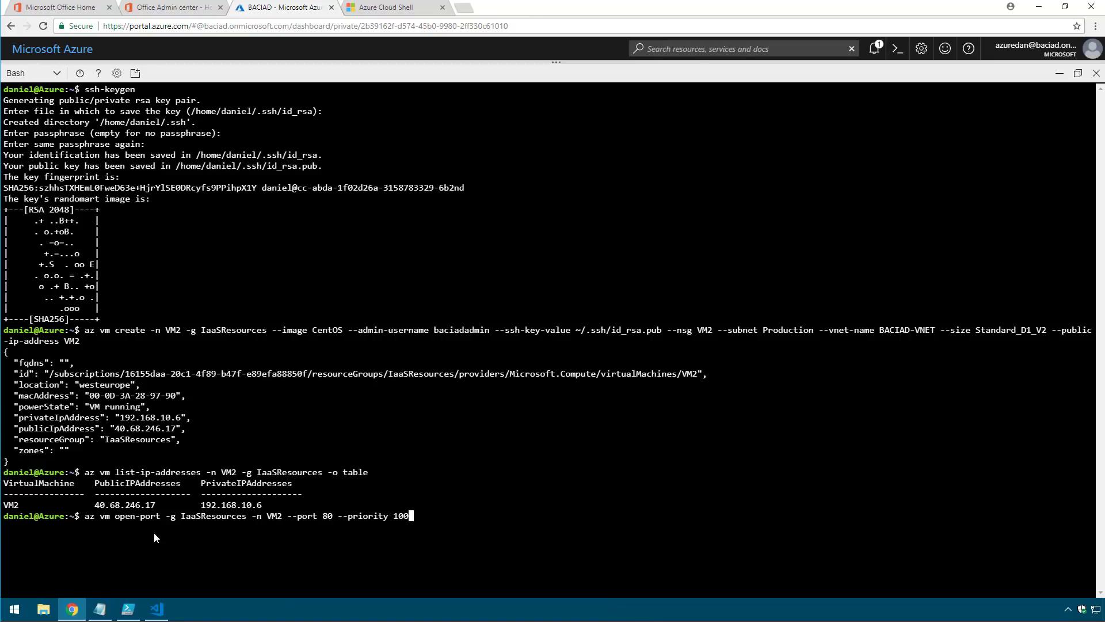
pyautogui.press('Return')
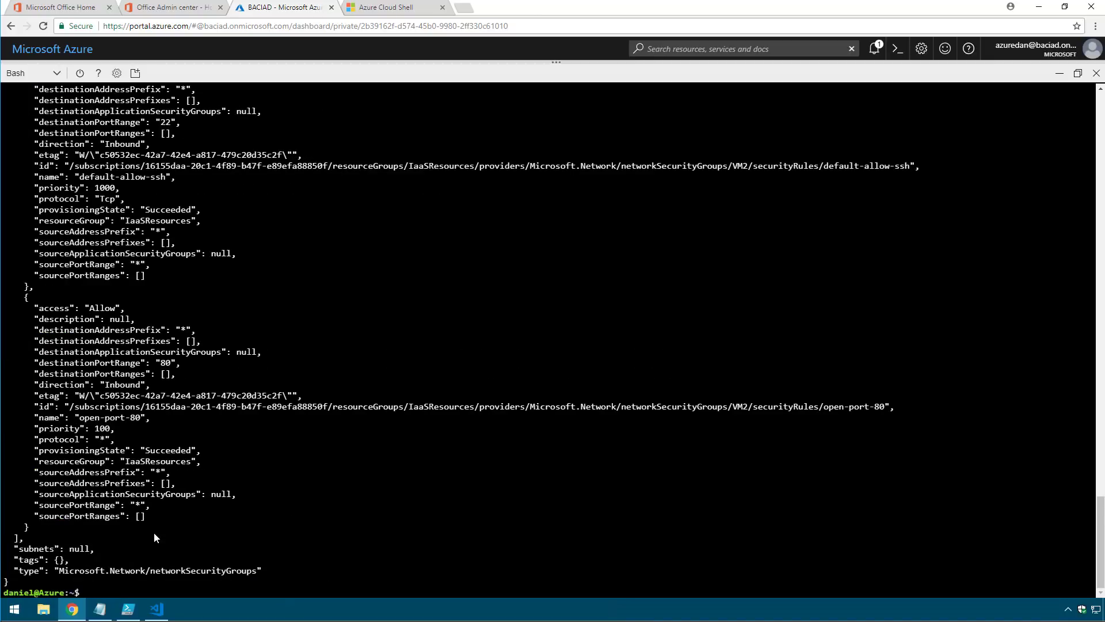
pyautogui.press('Up')
pyautogui.press('Up')
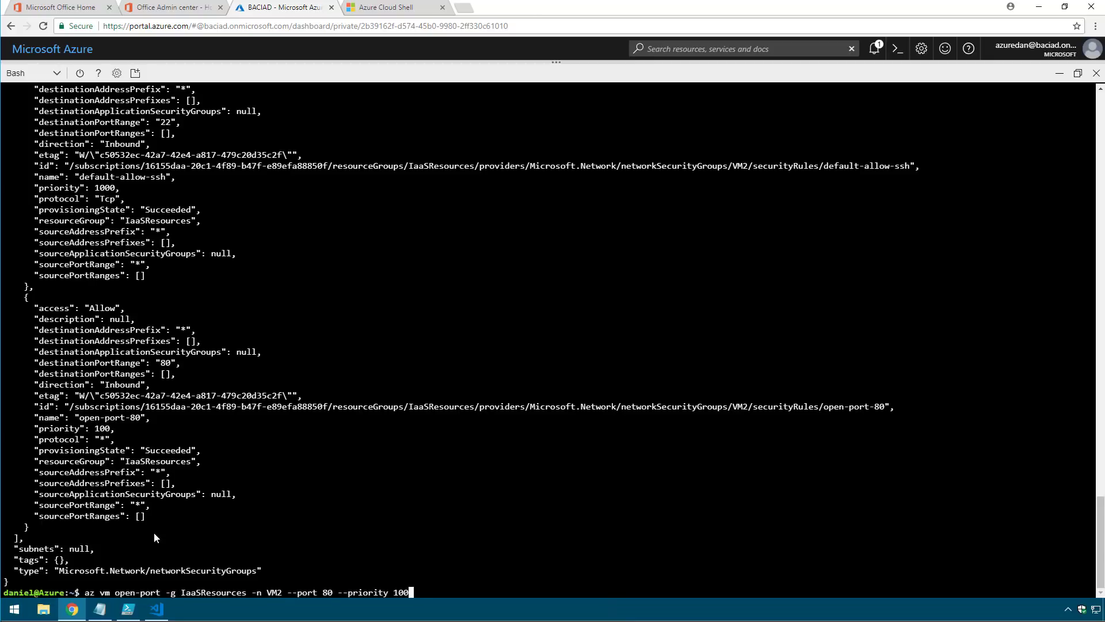
pyautogui.press('Return')
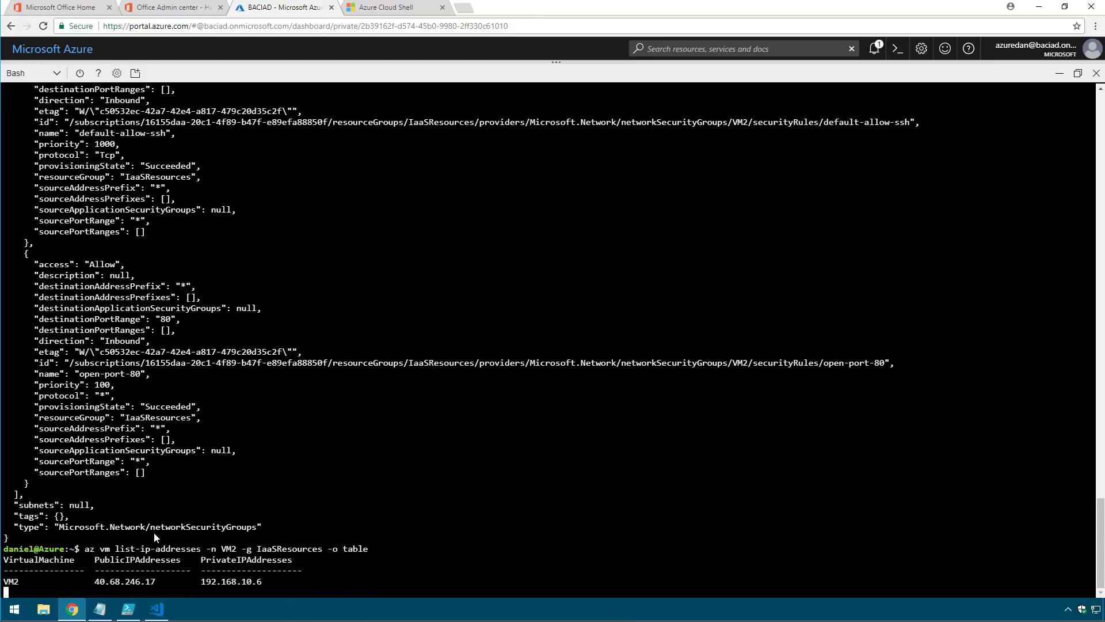
# - SSH into VM2 at 40.68.246.17 as the admin user and accept its host key
pyautogui.write('ssh baciad')
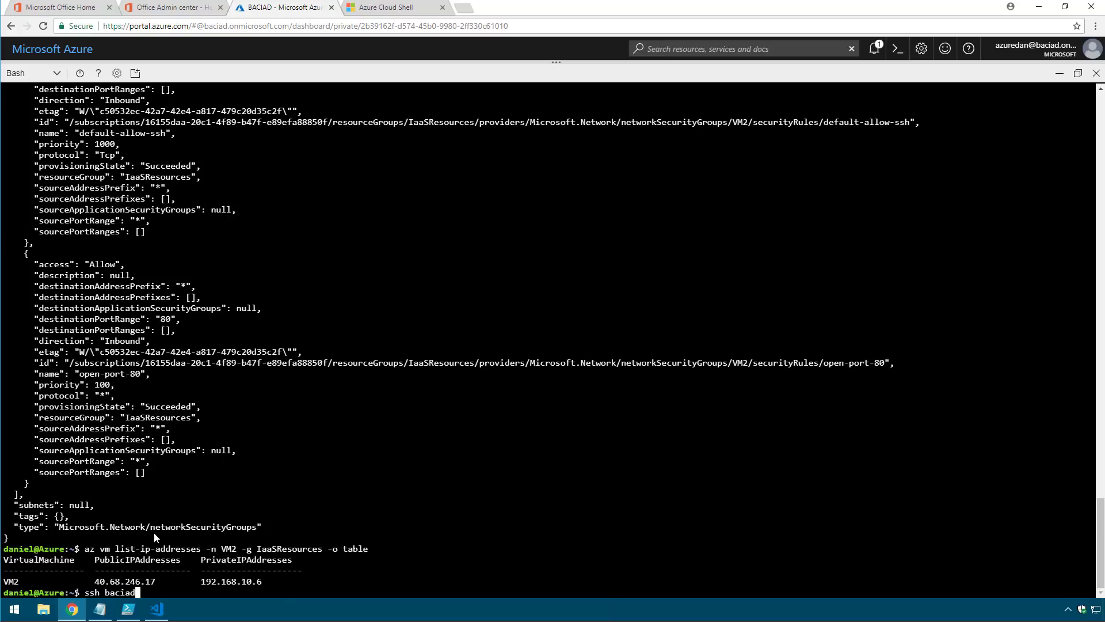
pyautogui.write('admin@')
pyautogui.doubleClick(133, 582)
pyautogui.hotkey('ctrl', 'c')
pyautogui.rightClick(132, 579)
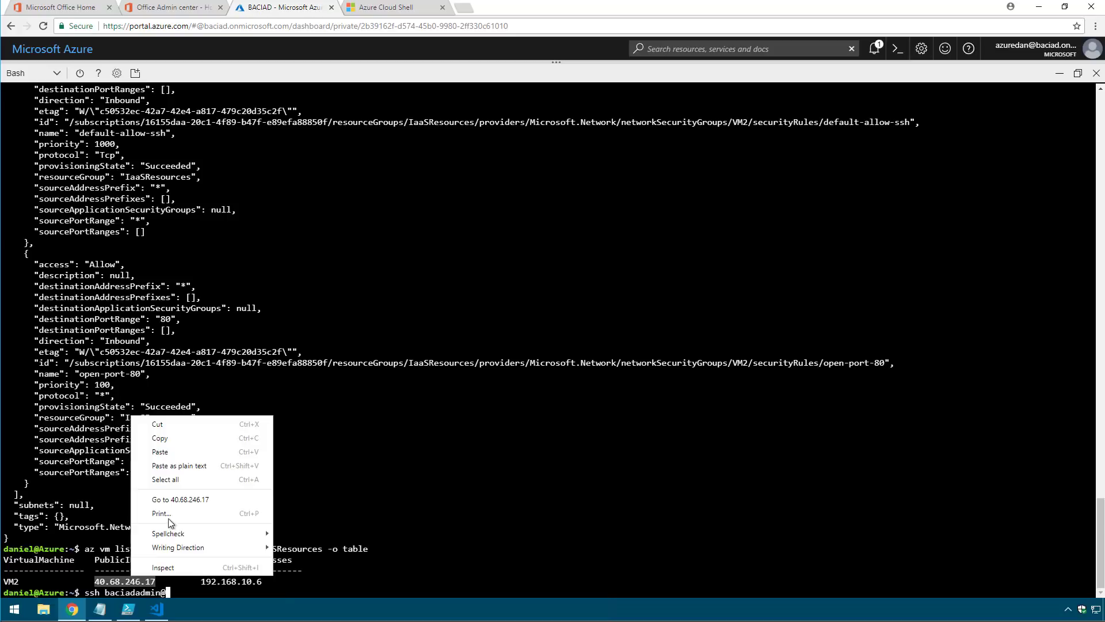
pyautogui.click(167, 439)
pyautogui.rightClick(168, 441)
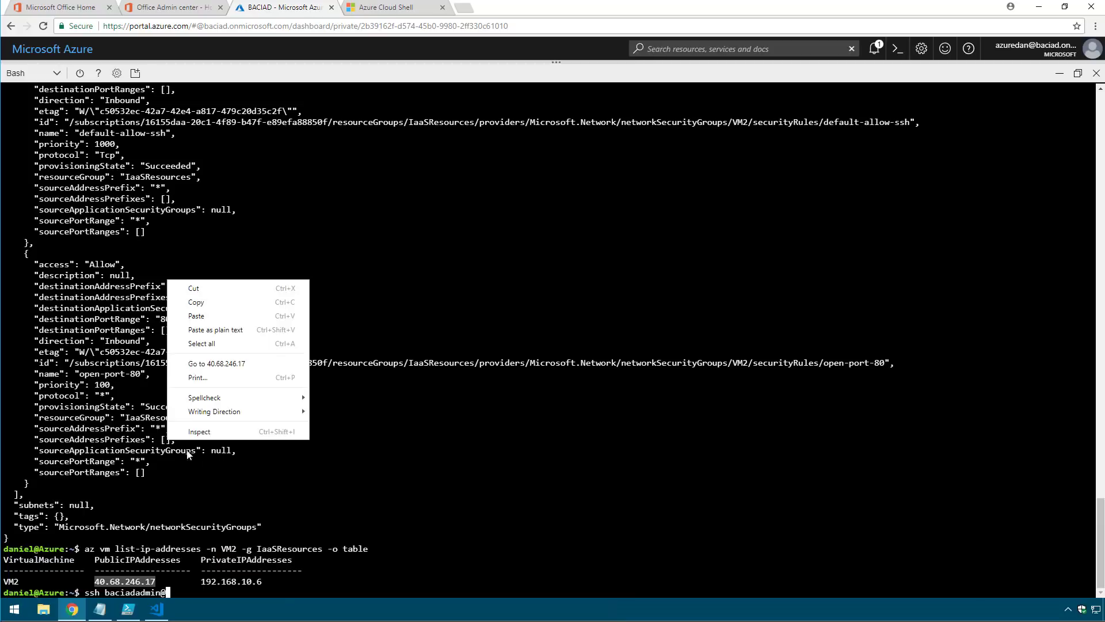
pyautogui.click(209, 315)
pyautogui.press('Return')
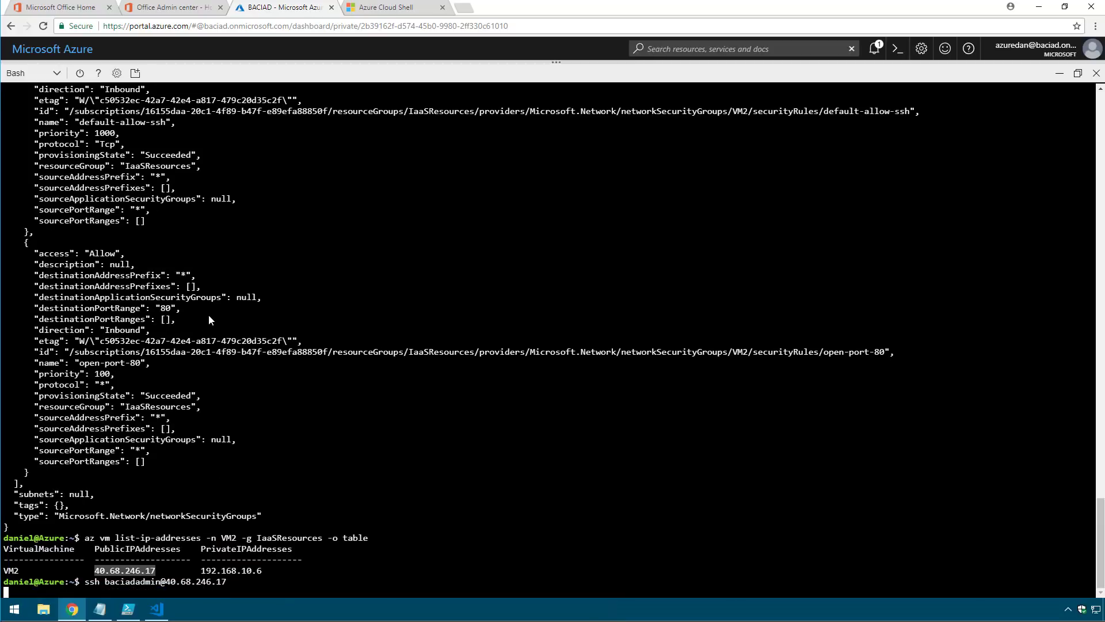
pyautogui.write('yes')
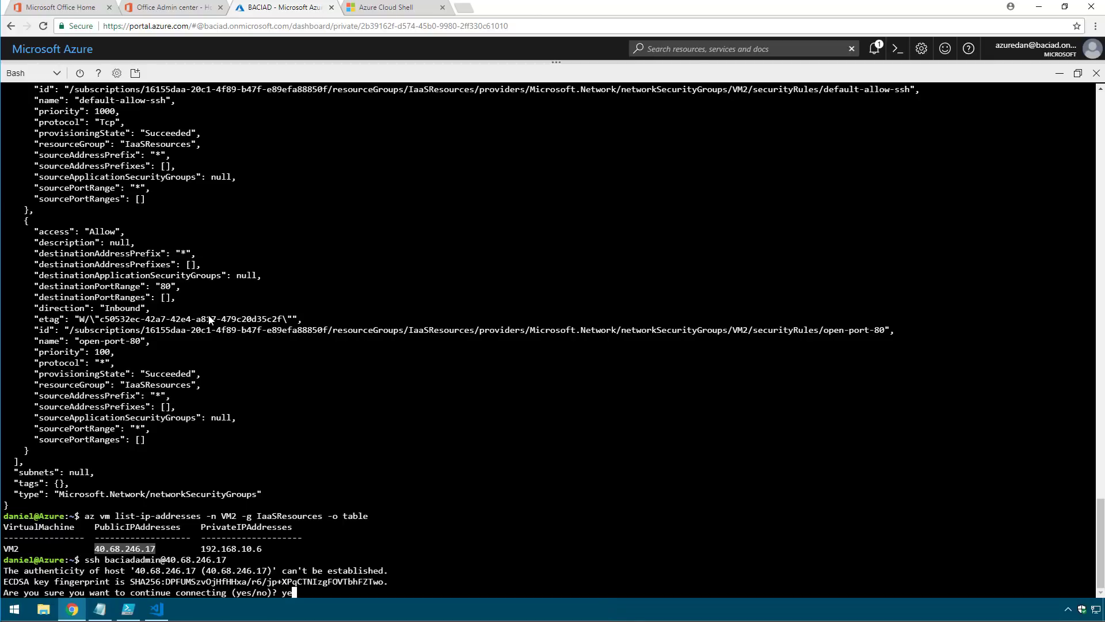
pyautogui.press('Return')
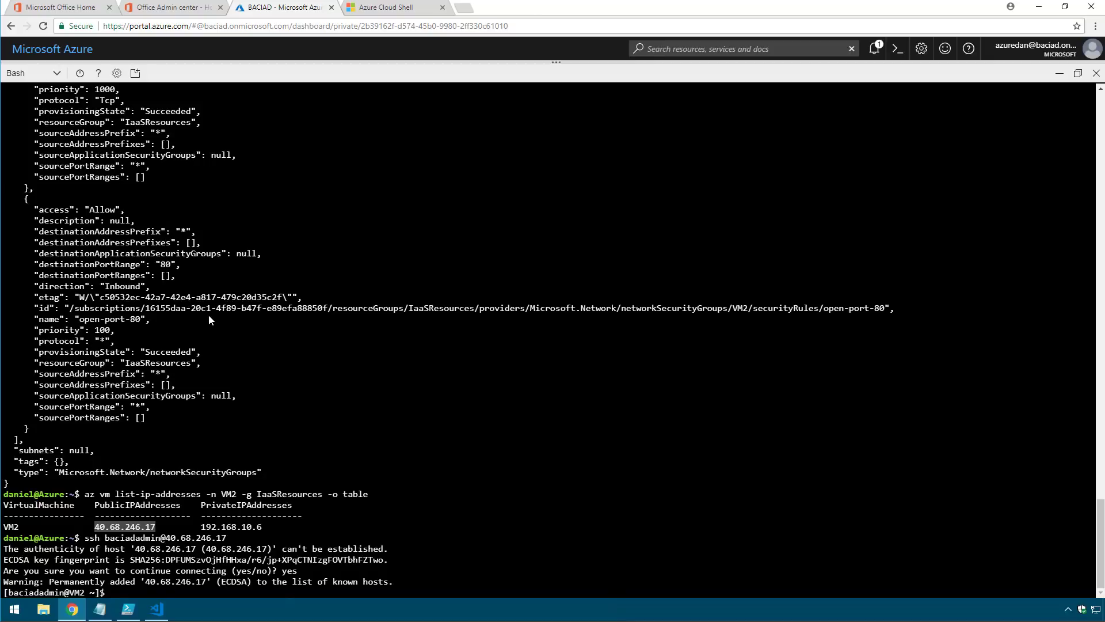
# - Install httpd and git on VM2 with sudo yum install, approving the packages
pyautogui.write('sudo yum install httpd git')
pyautogui.press('Return')
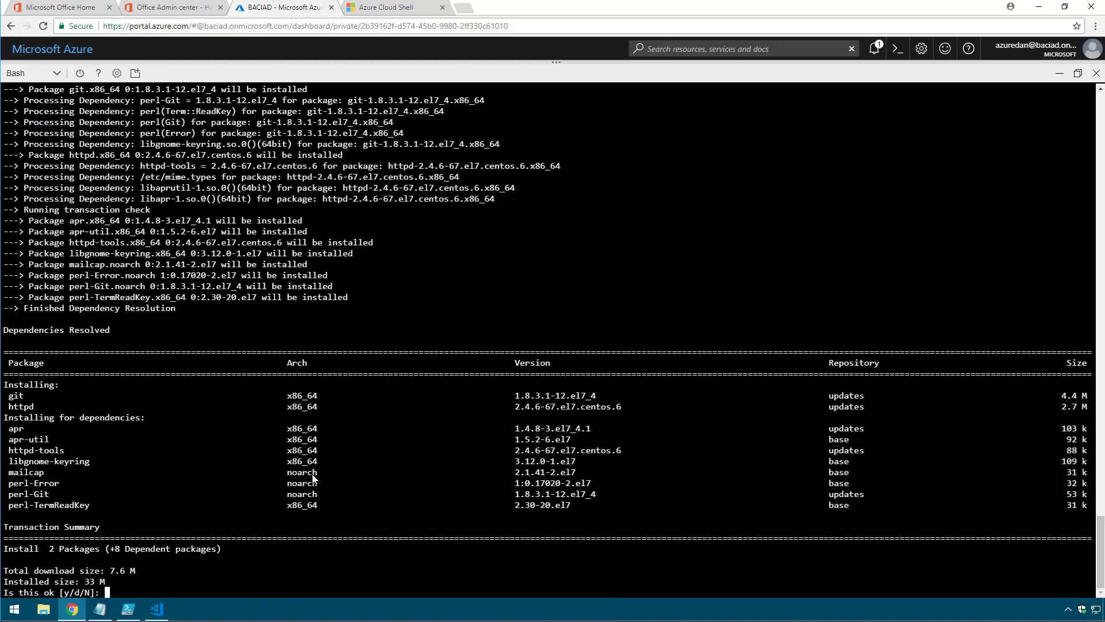
pyautogui.write('y')
pyautogui.press('Return')
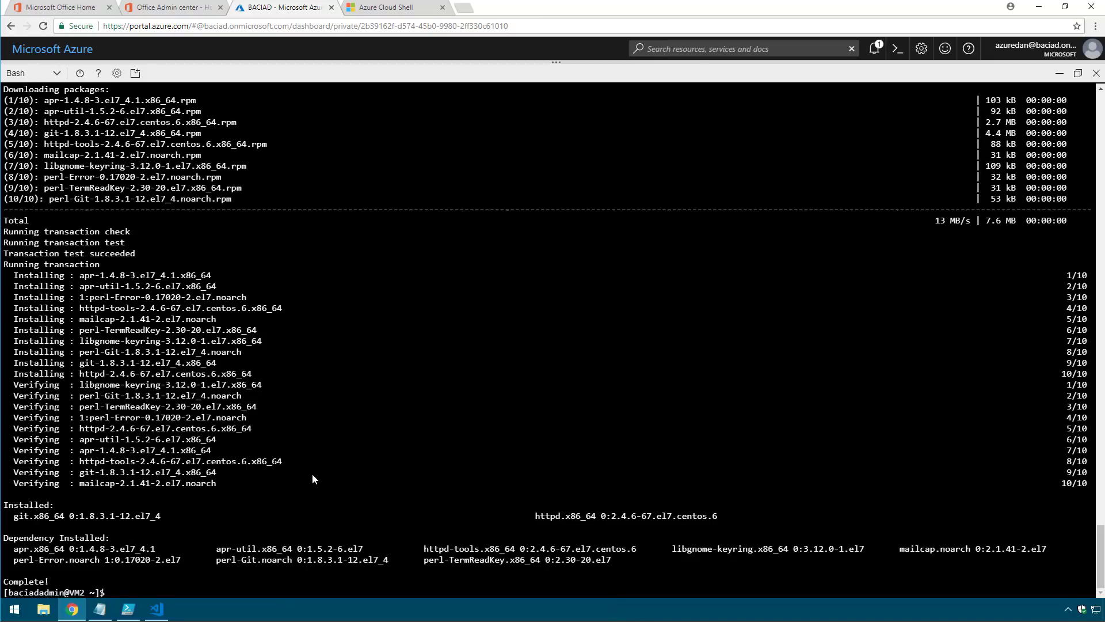
# - Clone the baciad GitHub repository onto VM2 and change into the baciad folder
pyautogui.write('git clone http://github.com')
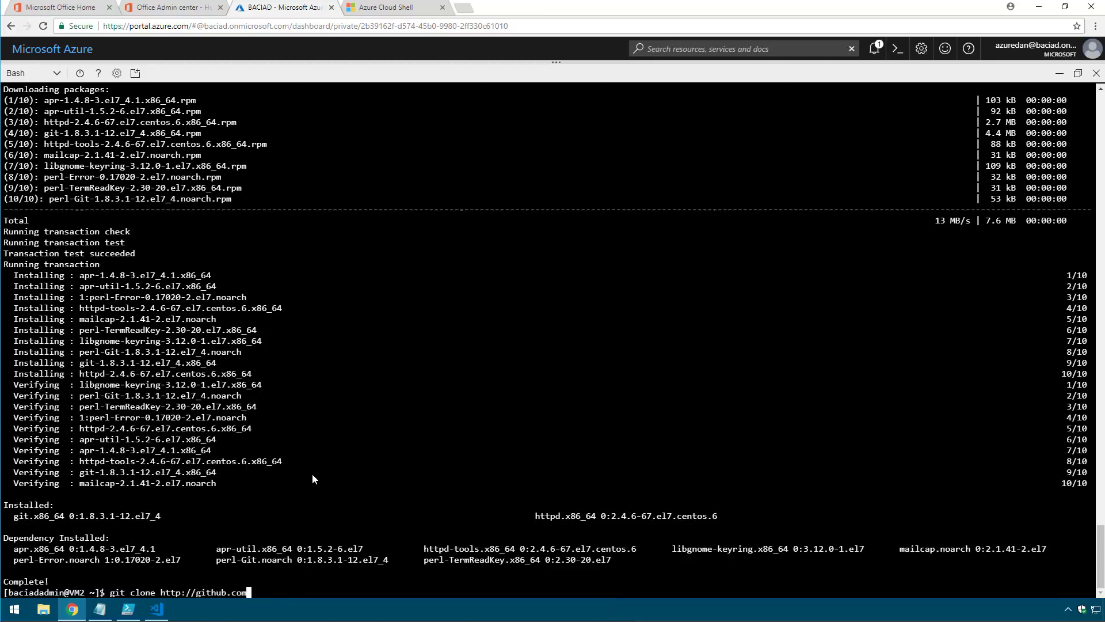
pyautogui.write('/justindavies/baciad')
pyautogui.press('Return')
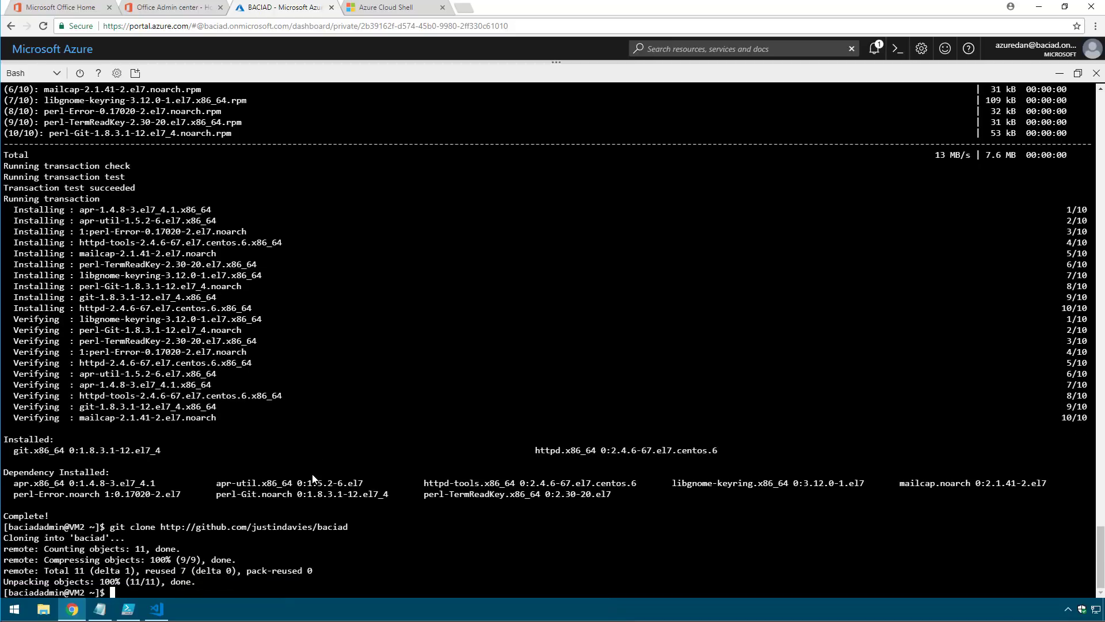
pyautogui.write('cd ba')
pyautogui.press('Tab')
pyautogui.press('Return')
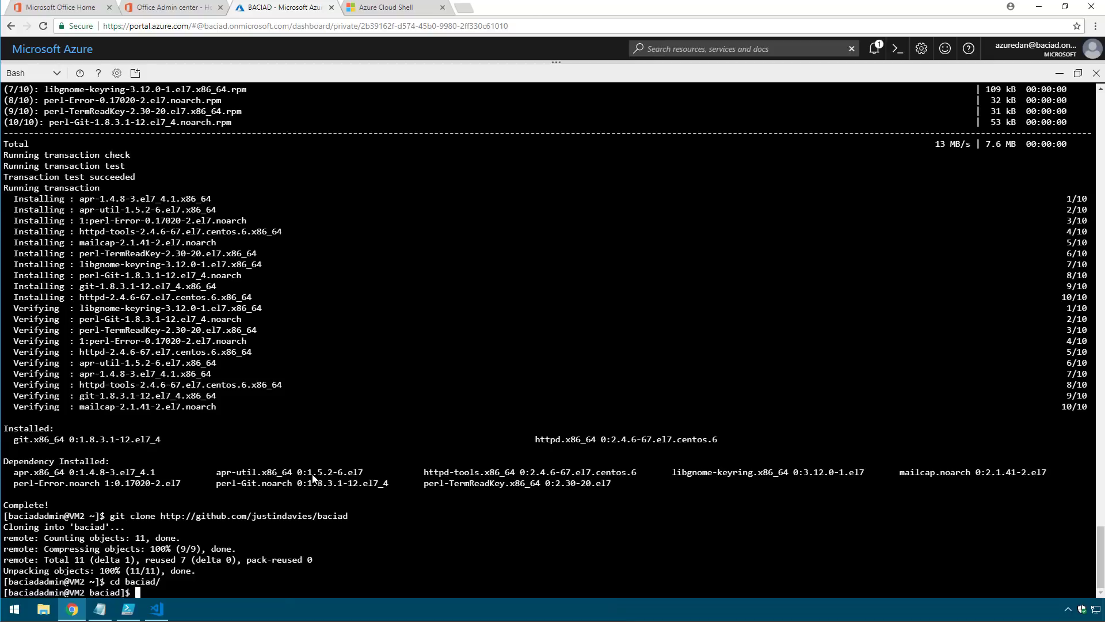
# - Copy all site files recursively into /var/www/html so the images folder is included
pyautogui.write('sudo cp * /var/www/html/')
pyautogui.press('Return')
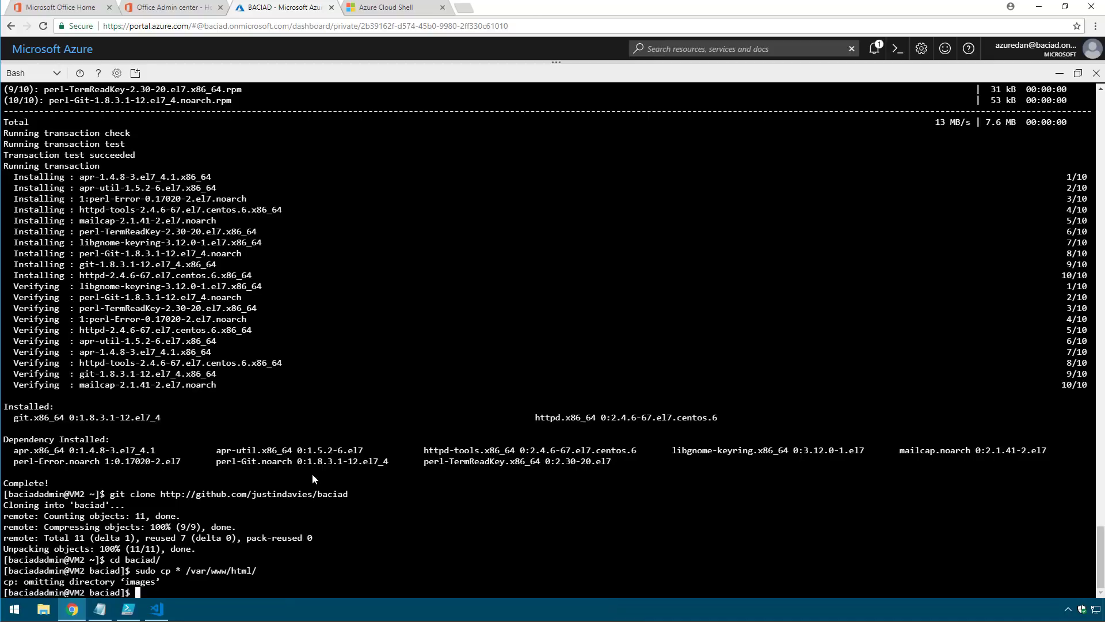
pyautogui.press('Up')
pyautogui.press('Left')
pyautogui.press('Left')
pyautogui.press('Left')
pyautogui.press('Left')
pyautogui.press('Left')
pyautogui.press('Left')
pyautogui.press('Left')
pyautogui.press('Left')
pyautogui.press('Left')
pyautogui.press('Left')
pyautogui.press('Left')
pyautogui.press('Left')
pyautogui.press('Left')
pyautogui.press('Left')
pyautogui.press('Left')
pyautogui.press('Left')
pyautogui.write('-')
pyautogui.press('Return')
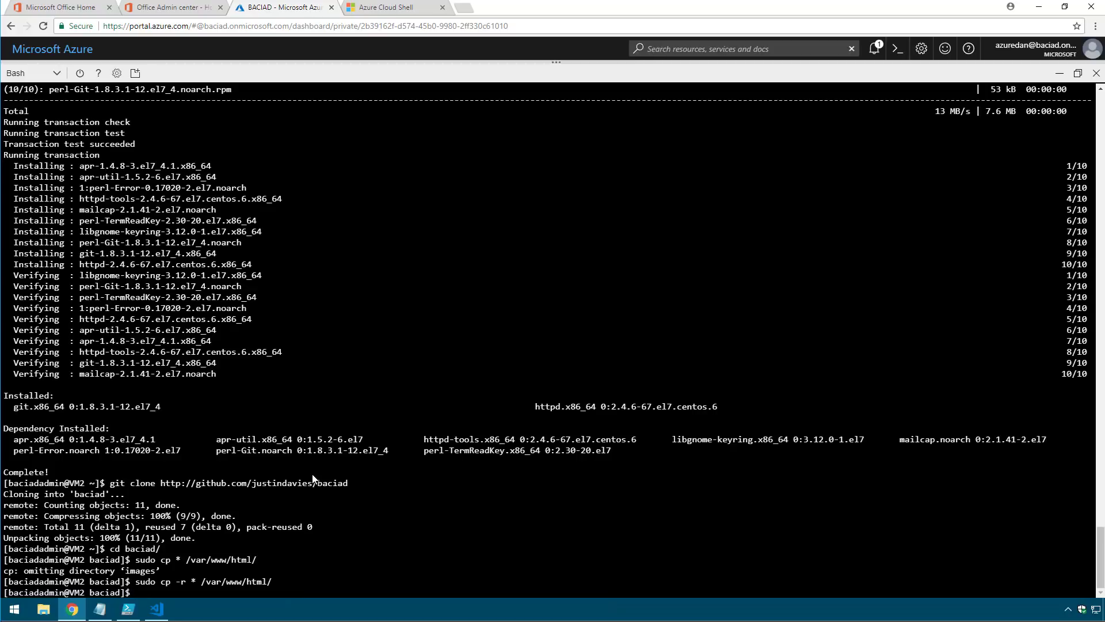
# - Run service httpd start to launch the web server
pyautogui.write('services')
pyautogui.press('BackSpace')
pyautogui.press('BackSpace')
pyautogui.write('httpd start')
pyautogui.press('Return')
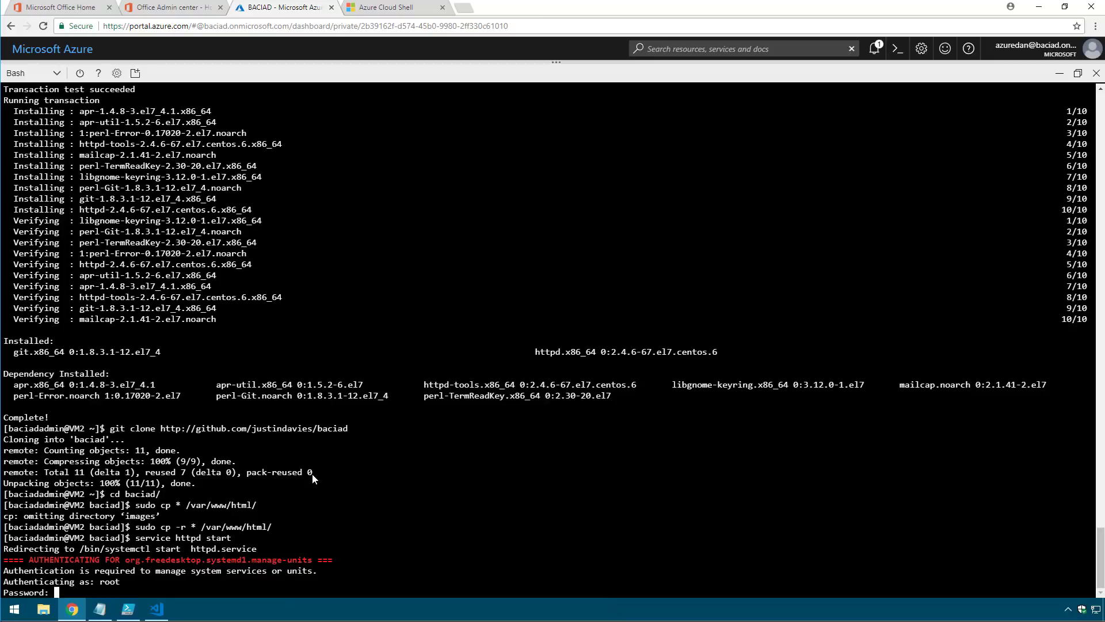
# - Abort the password prompt, start httpd with sudo, and enable it at boot via systemctl
pyautogui.press('Return')
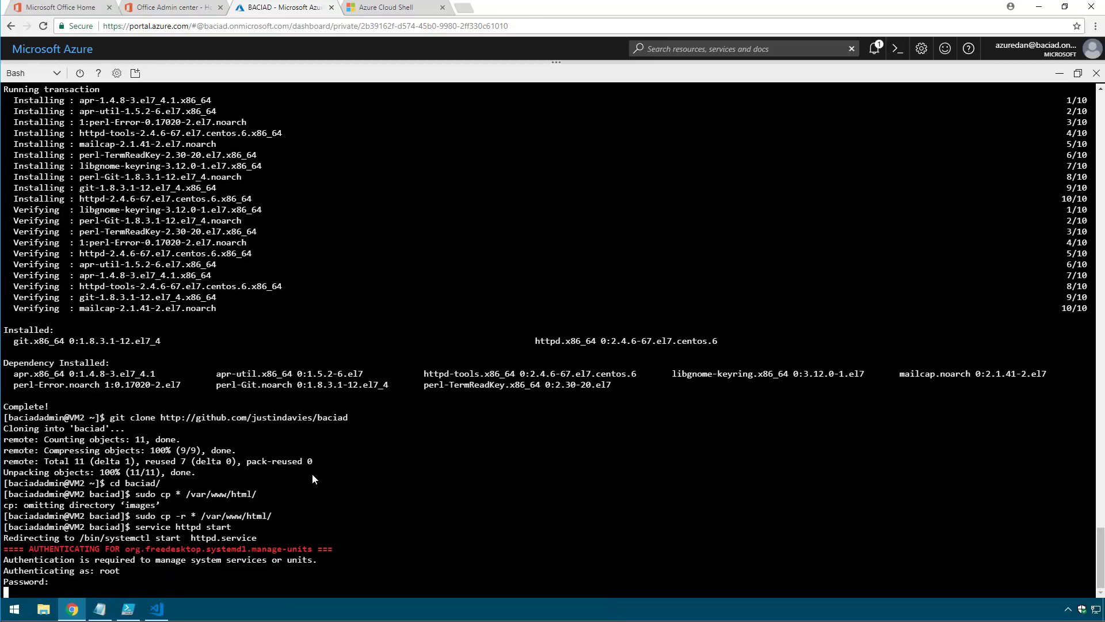
pyautogui.hotkey('ctrl', 'c')
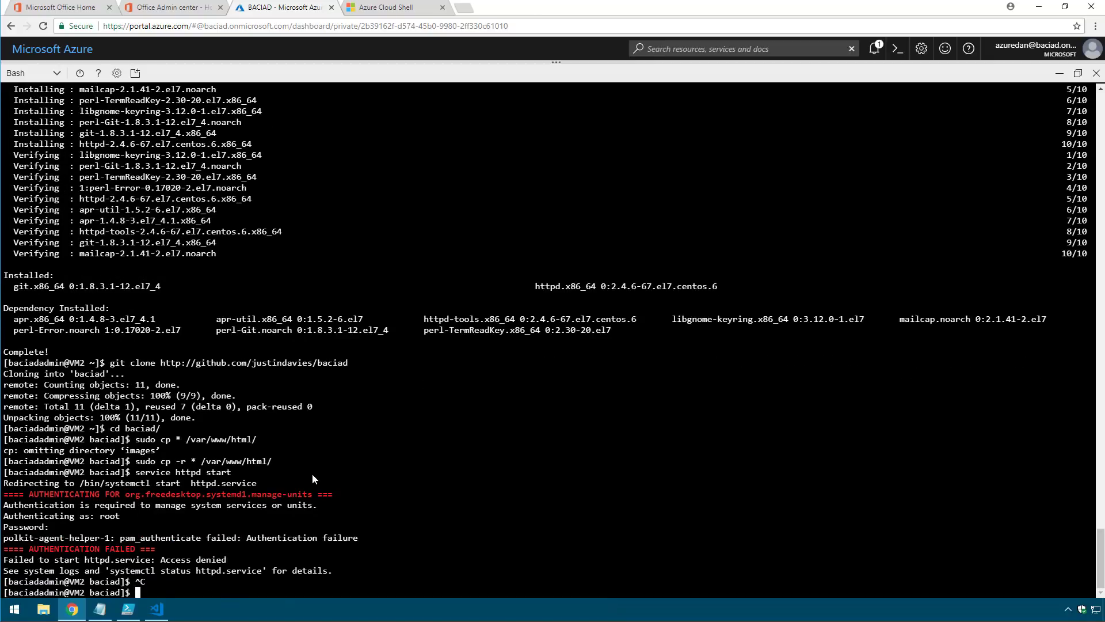
pyautogui.press('Up')
pyautogui.hotkey('ctrl', 'Left')
pyautogui.hotkey('ctrl', 'Left')
pyautogui.hotkey('ctrl', 'Left')
pyautogui.write('sudo')
pyautogui.press('Return')
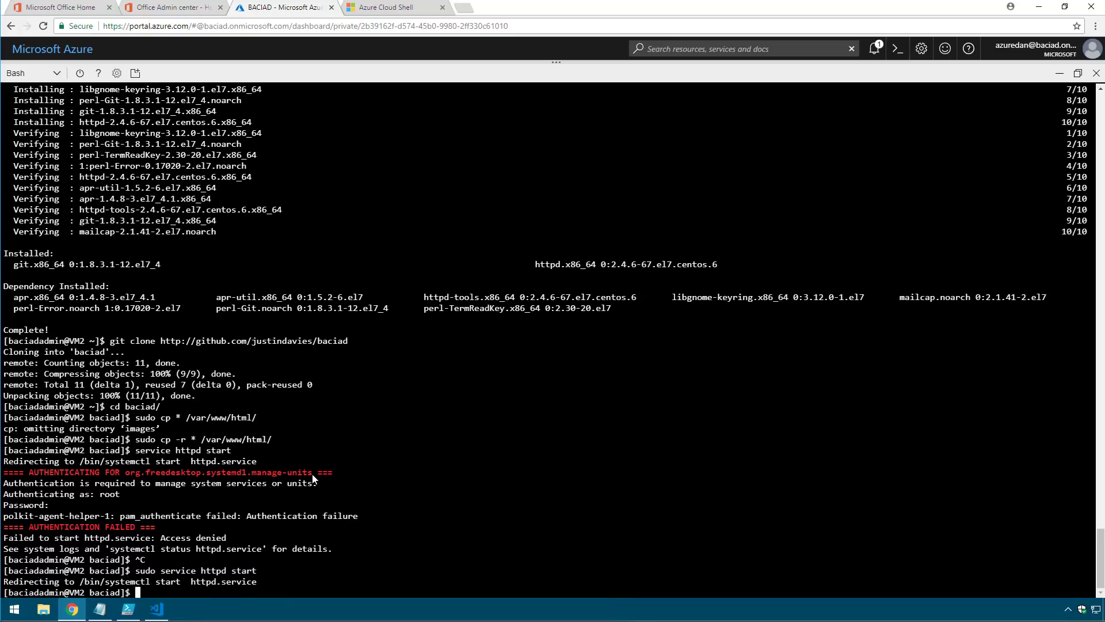
pyautogui.write('sudo systemctl enable httpd')
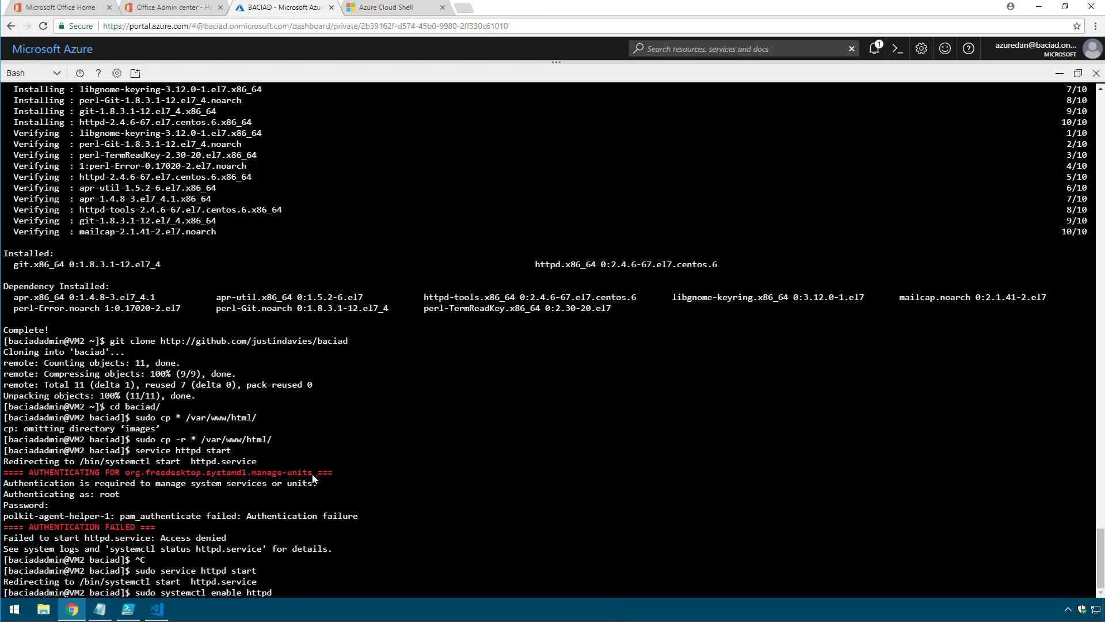
pyautogui.press('Return')
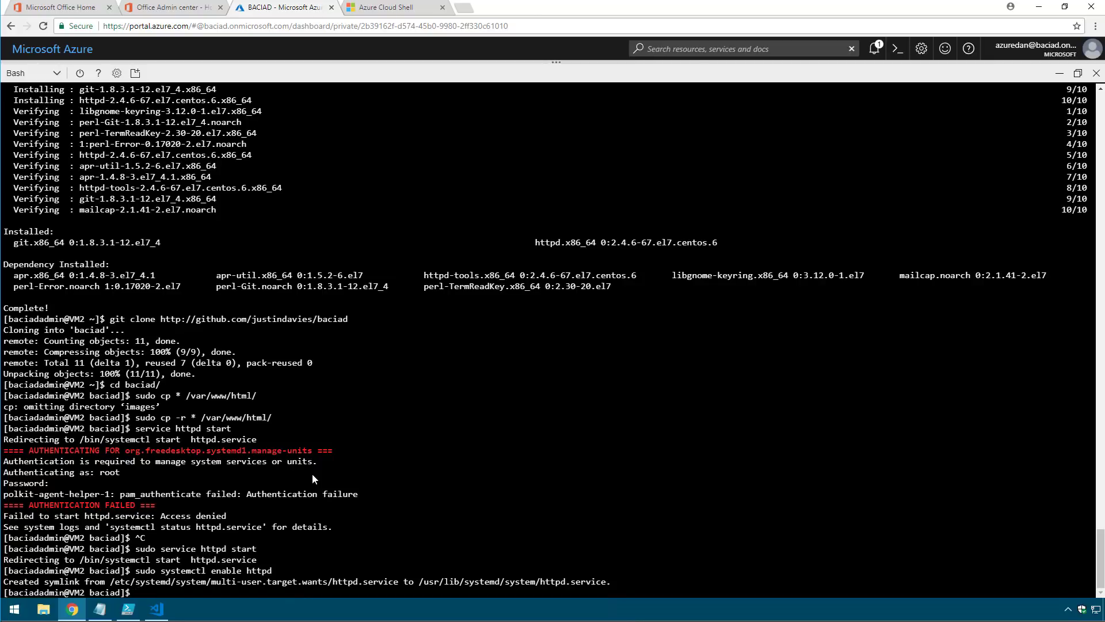
# - Load 40.68.246.17 in a new browser tab to check VM2's web server
pyautogui.click(465, 9)
pyautogui.rightClick(450, 25)
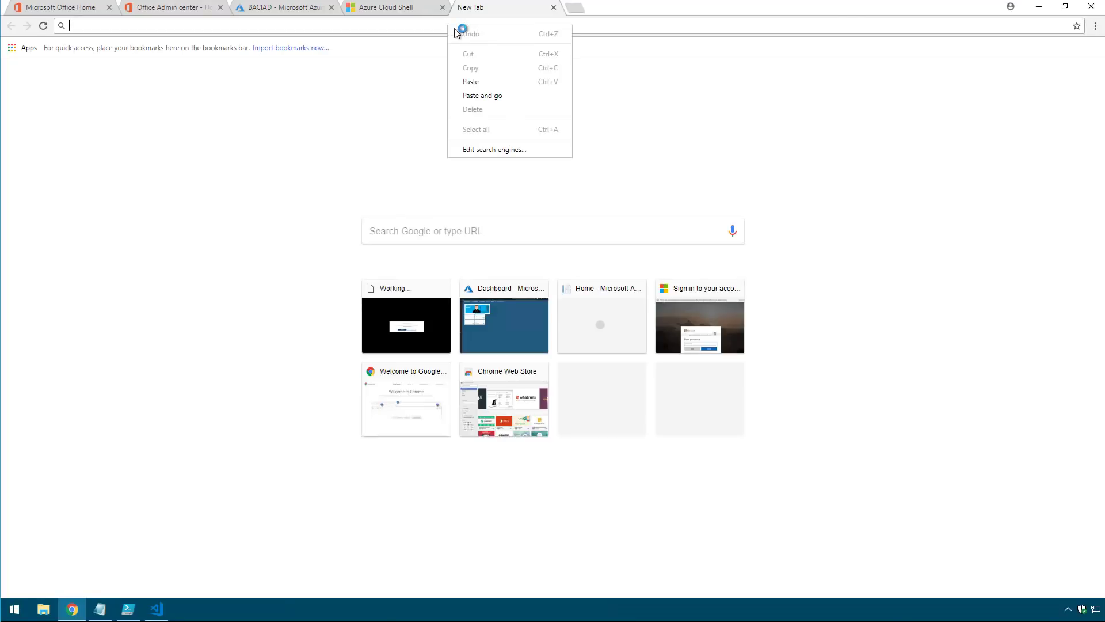
pyautogui.click(469, 84)
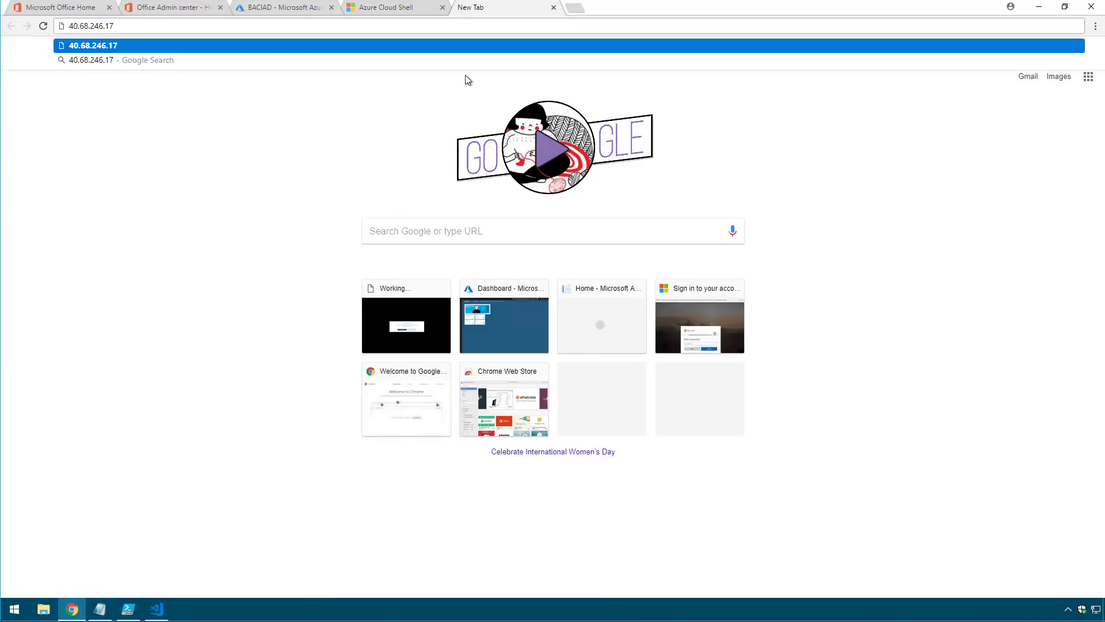
pyautogui.press('Return')
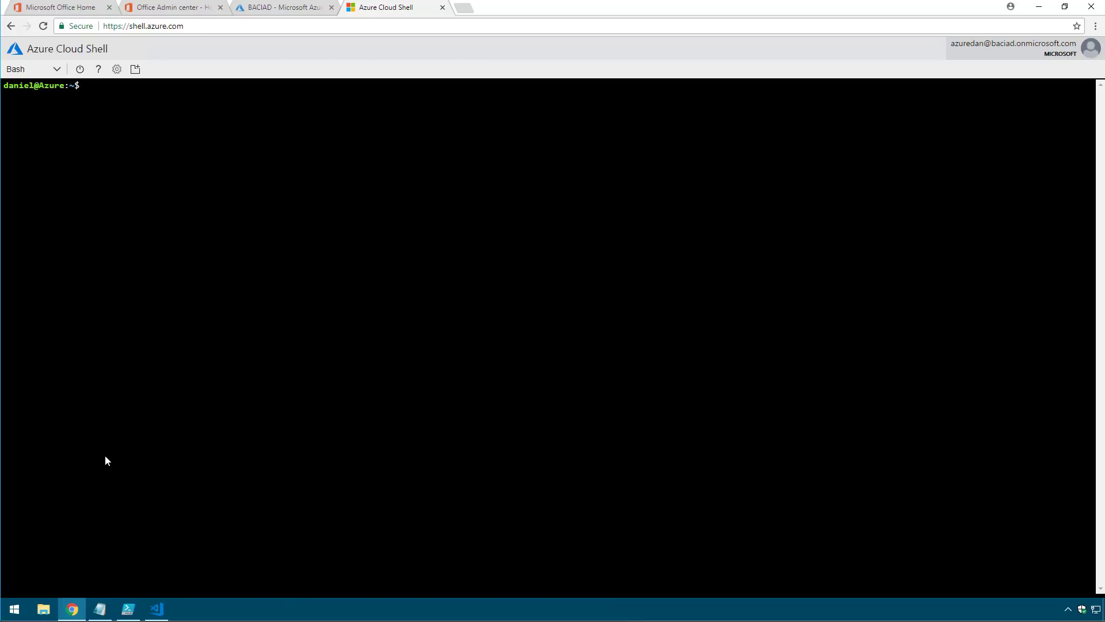
# - Create resource group baciad-aci in eastus and begin the baciadweb container create command
pyautogui.write('az group create -n baciad-aci -')
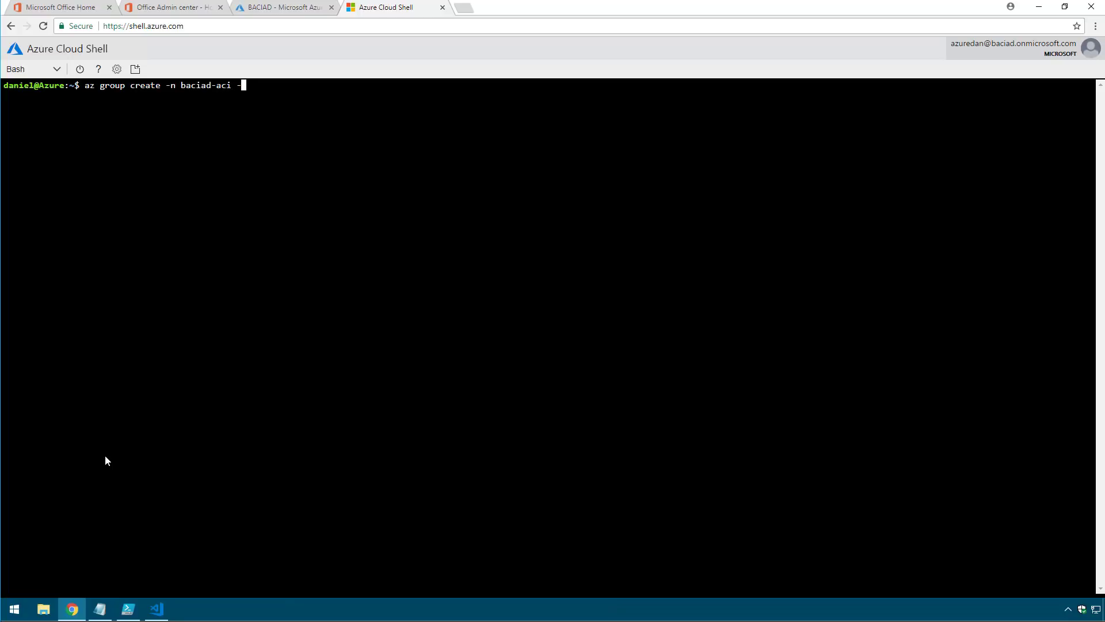
pyautogui.write('l eastus')
pyautogui.press('Return')
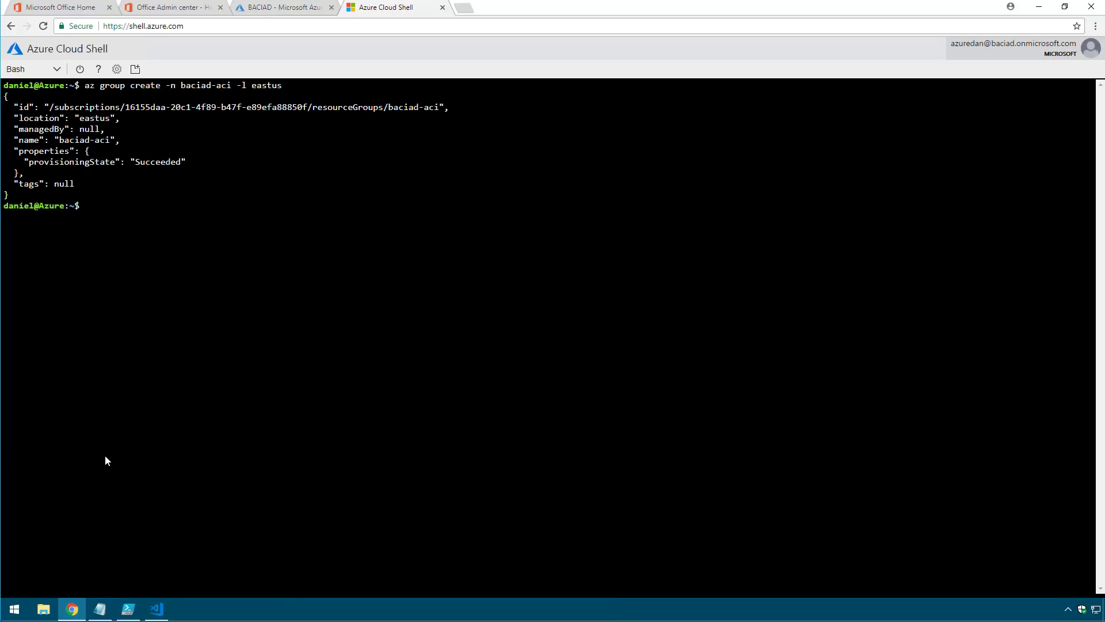
pyautogui.write('az container create -n baciadweb -g')
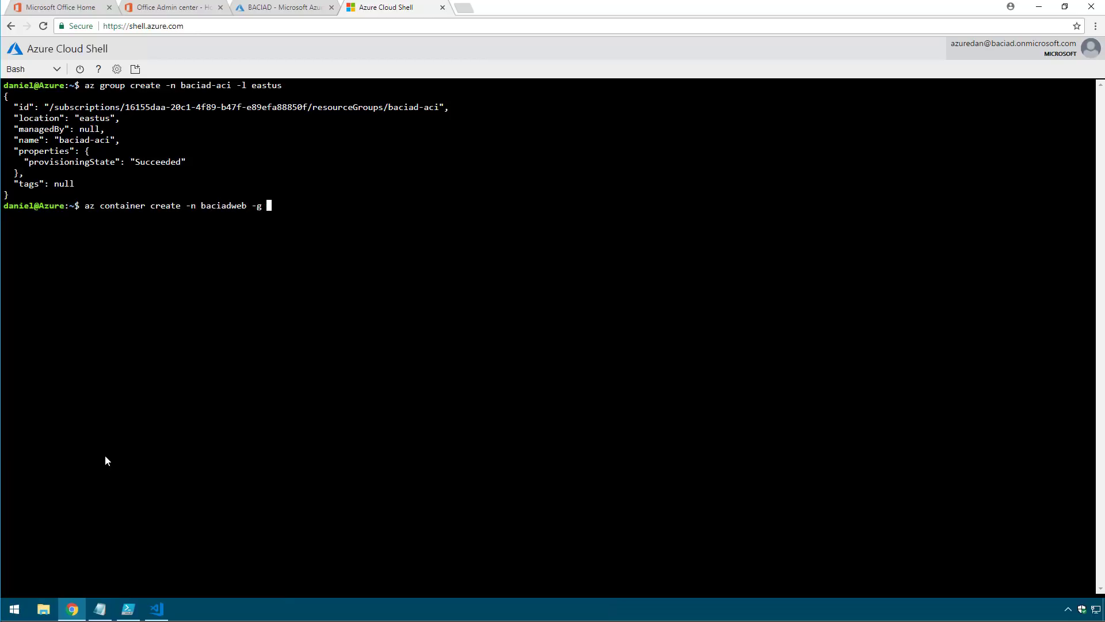
pyautogui.write(' baciad-aci --image=azuredan/')
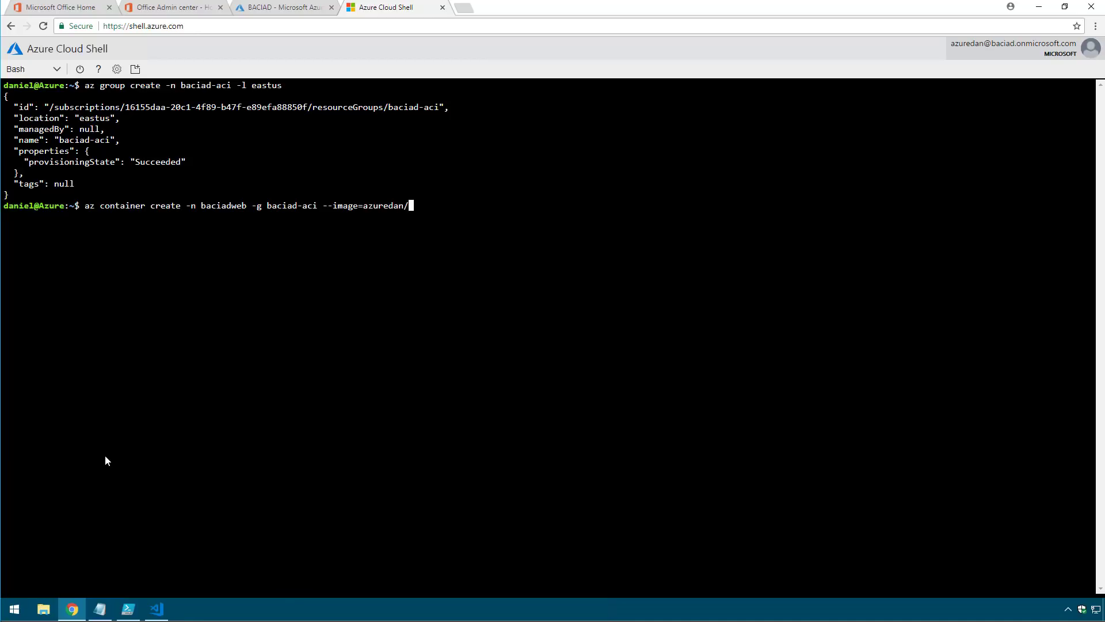
pyautogui.write('docrepo:baciad --ip-address')
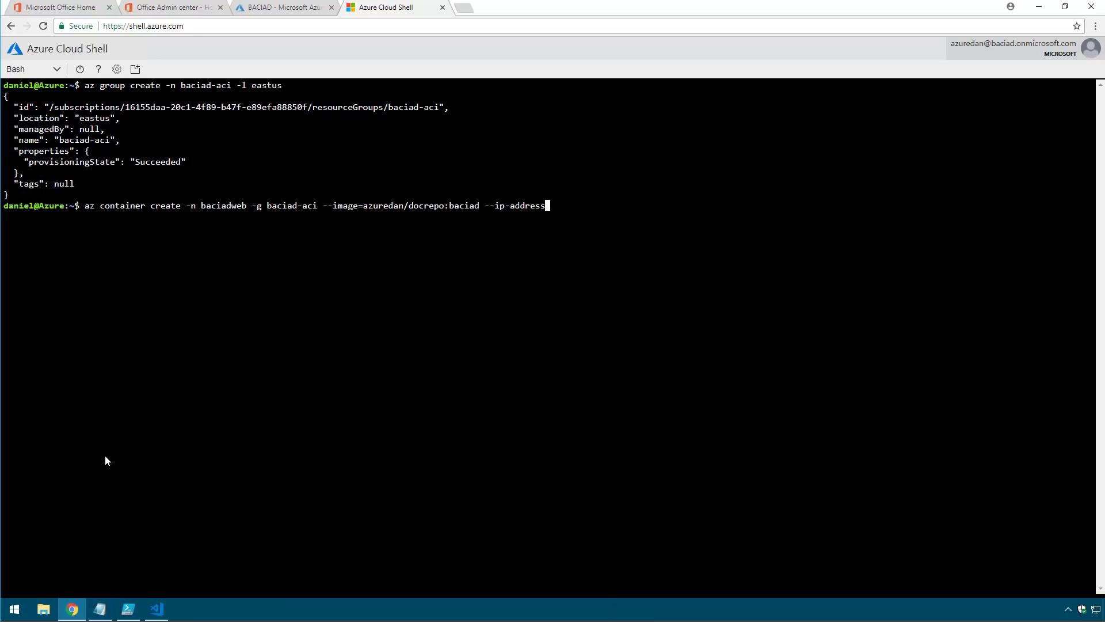
pyautogui.write('=Publi')
pyautogui.write('c')
# - Run the baciadweb container creation and copy its public IP 52.168.109.6
pyautogui.press('Return')
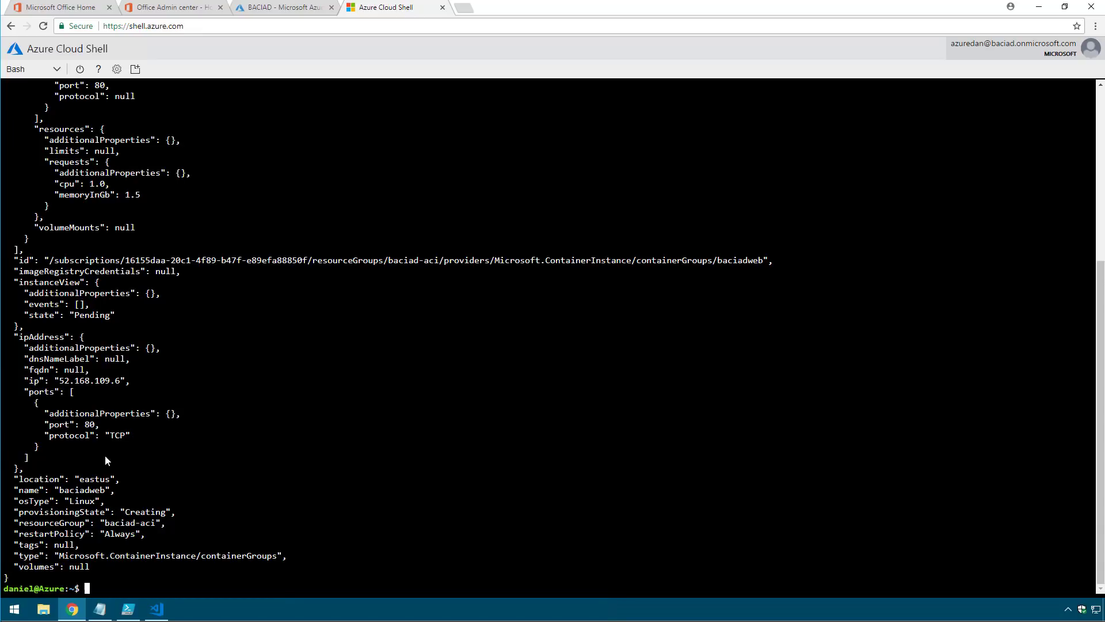
pyautogui.doubleClick(97, 381)
pyautogui.rightClick(96, 383)
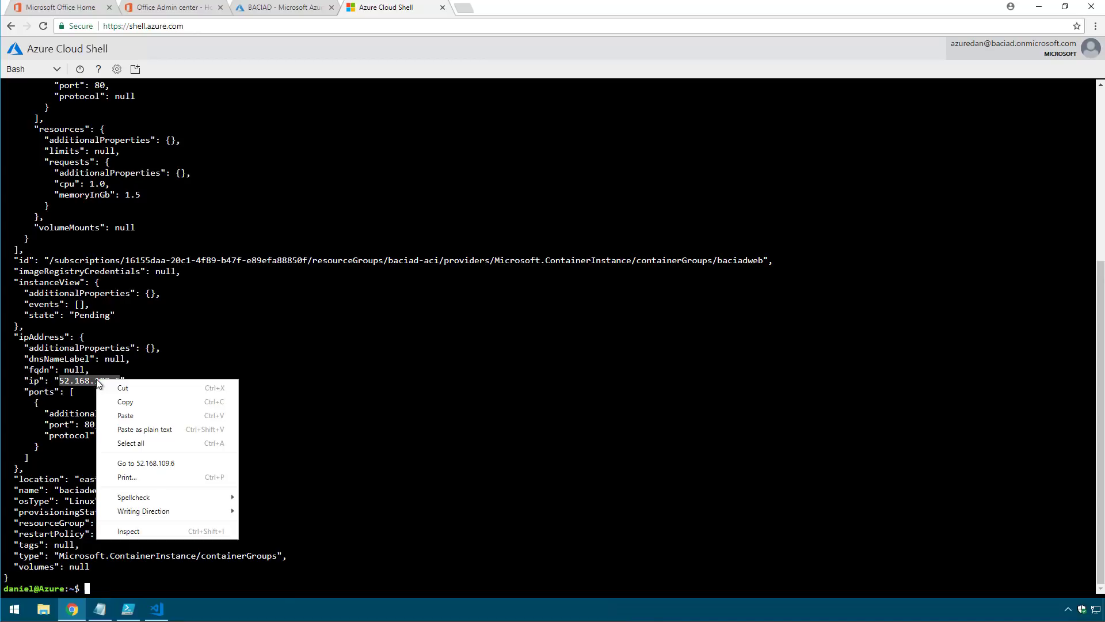
pyautogui.click(130, 399)
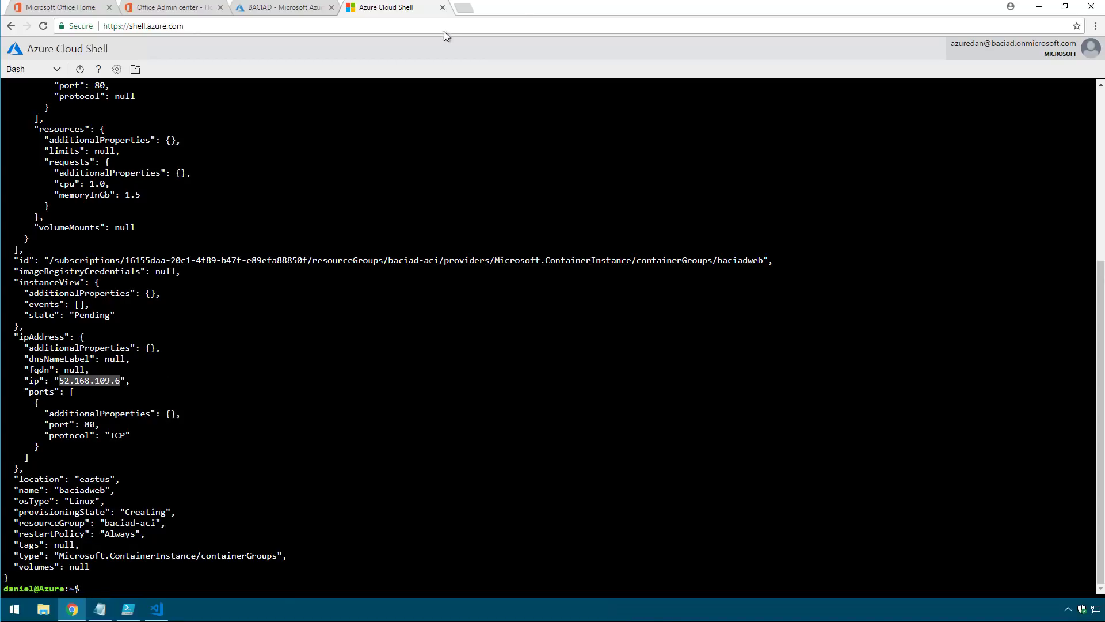
# - Load 52.168.109.6 in a new tab to view the containerized site, then return to Cloud Shell
pyautogui.click(463, 8)
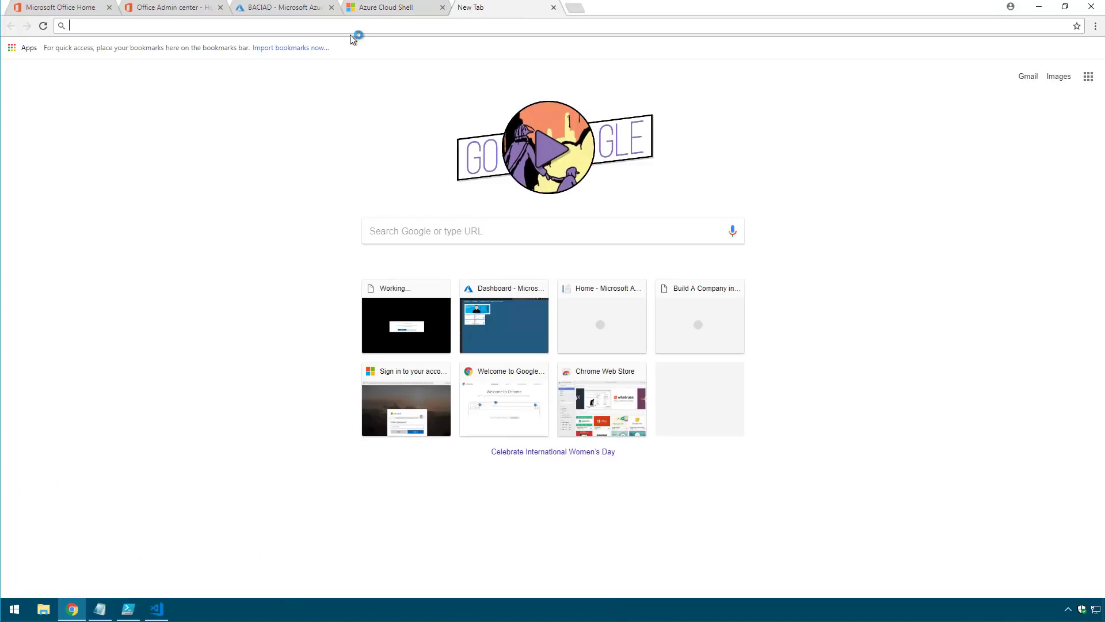
pyautogui.hotkey('ctrl', 'v')
pyautogui.press('Return')
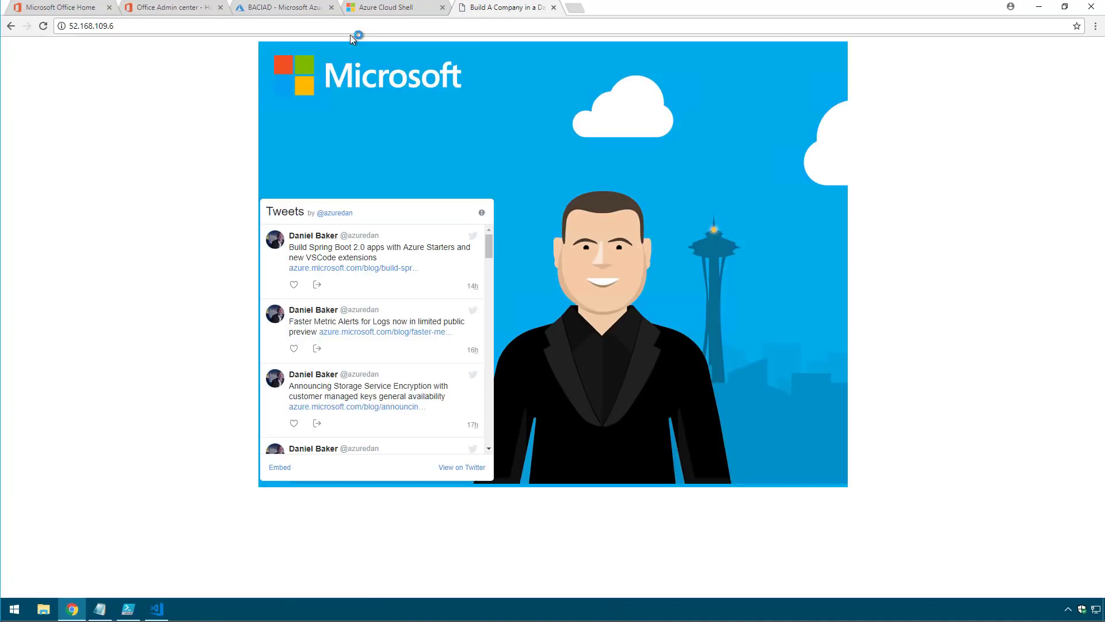
pyautogui.click(389, 12)
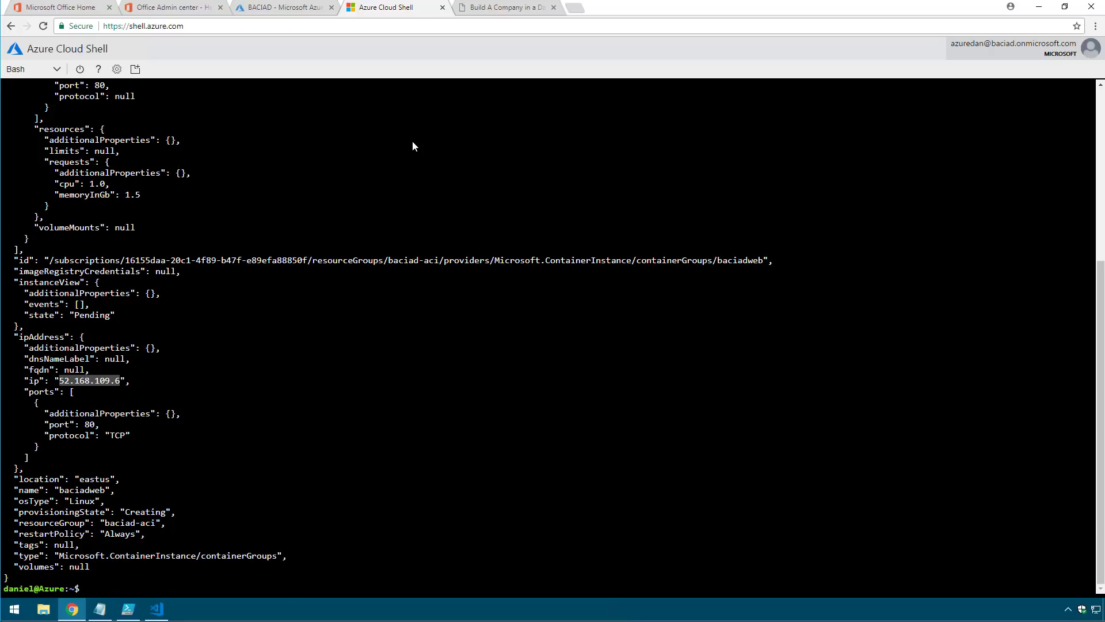
# - Create resource group baciad-aks in eastus, then enter 'az aks create -n baciad-aks -g baciad-aks'
pyautogui.write('az group crea')
pyautogui.write('-')
pyautogui.press('Left')
pyautogui.press('Left')
pyautogui.press('Left')
pyautogui.write('t')
pyautogui.press('End')
pyautogui.write('n baciad-aks -l e')
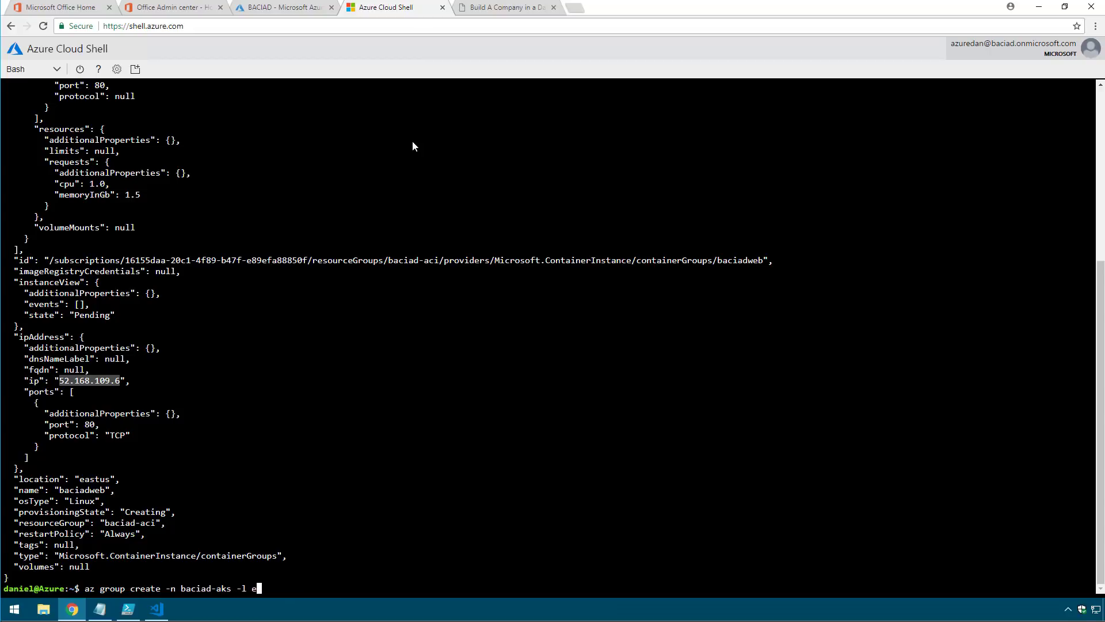
pyautogui.write('astus')
pyautogui.press('Return')
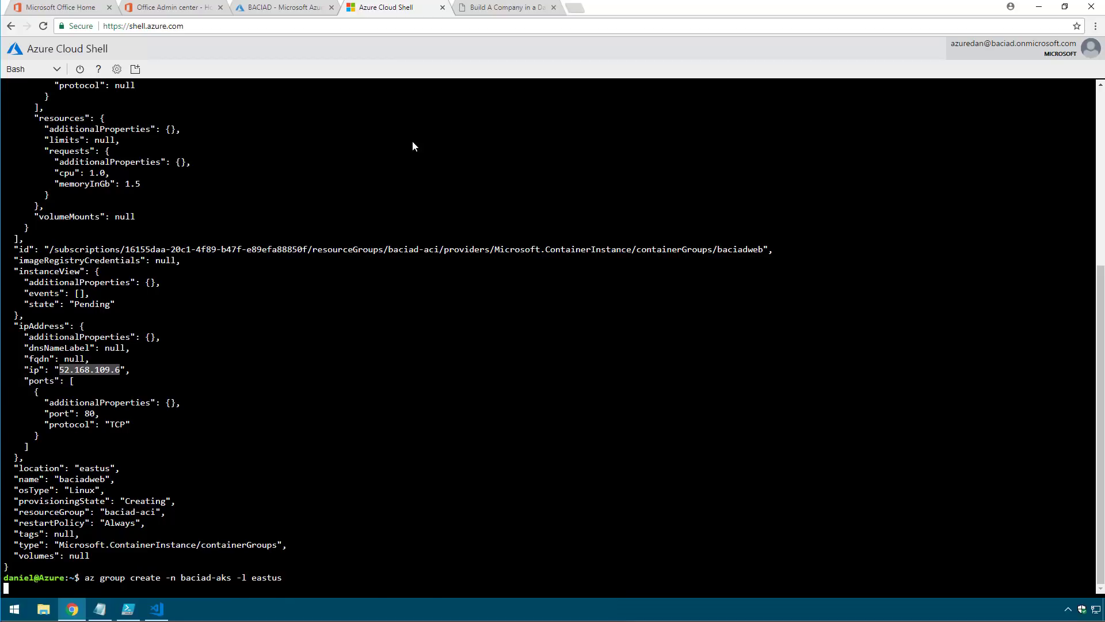
pyautogui.write('a')
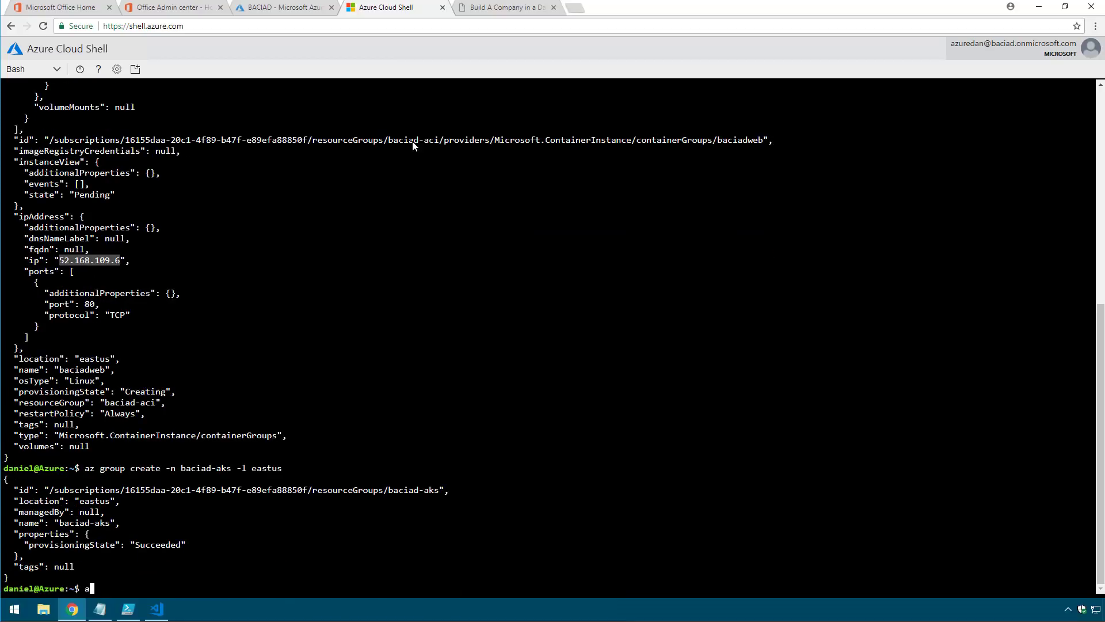
pyautogui.write('z aks create -n baciad-aks -g baciad-aks')
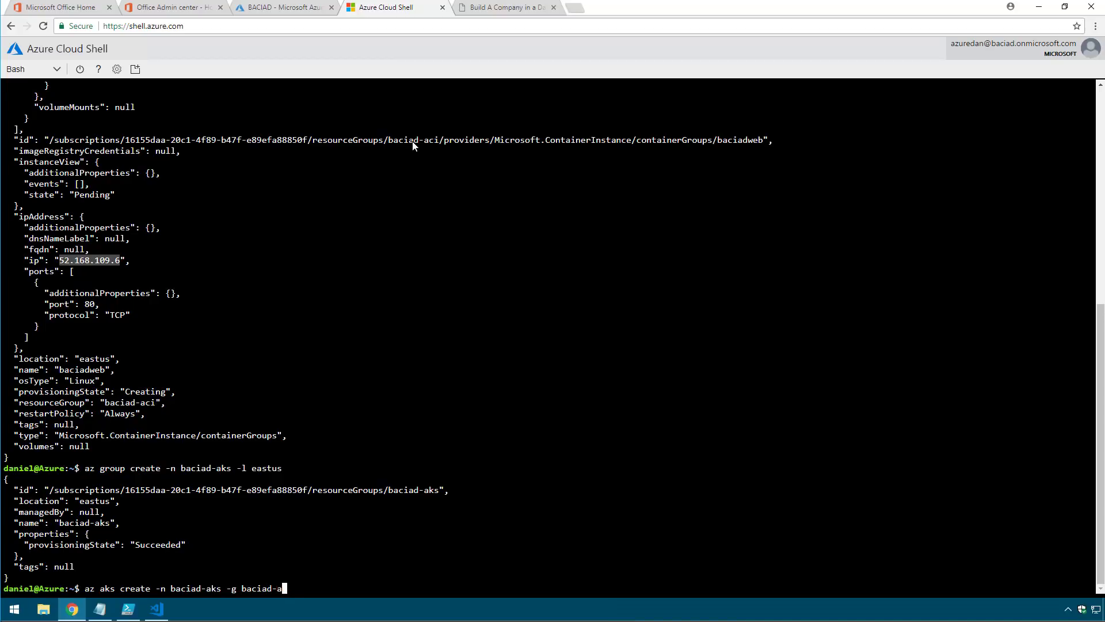
# - Create the baciad-aks AKS cluster, merge its credentials as the kubectl context, and run kubectl
pyautogui.press('Return')
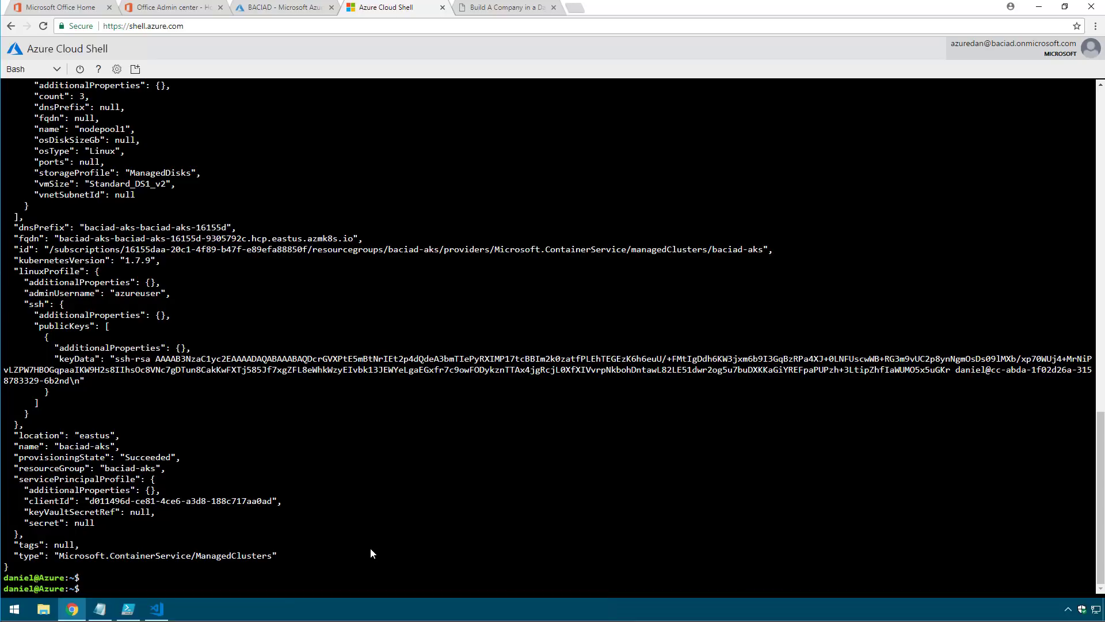
pyautogui.write('az aks get-credentials -n baciad-')
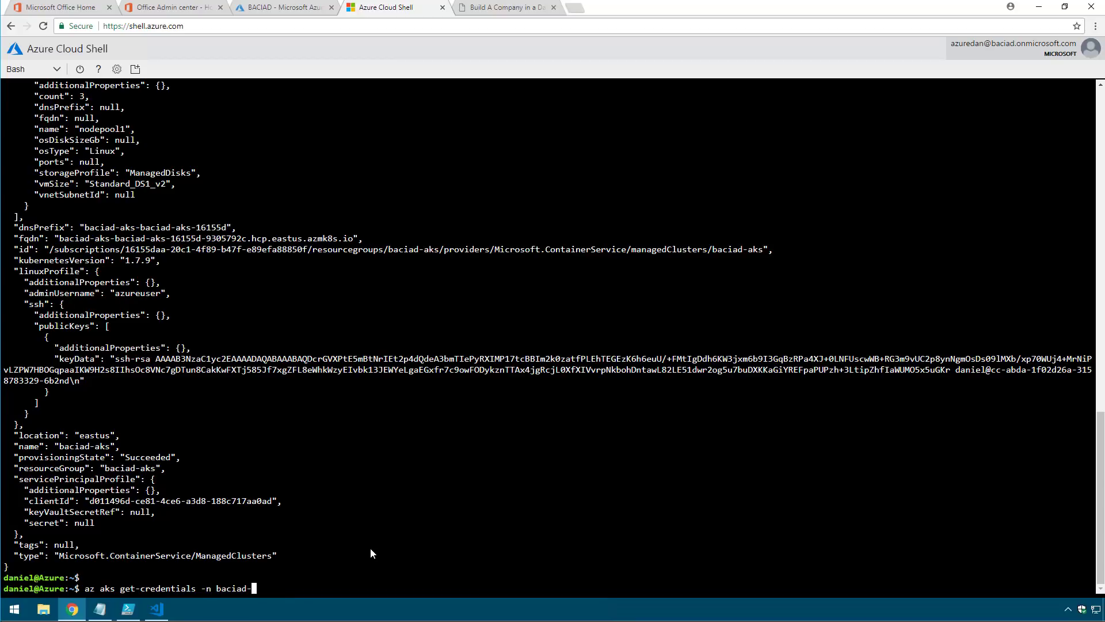
pyautogui.write('aks -g baciad-aks')
pyautogui.press('Return')
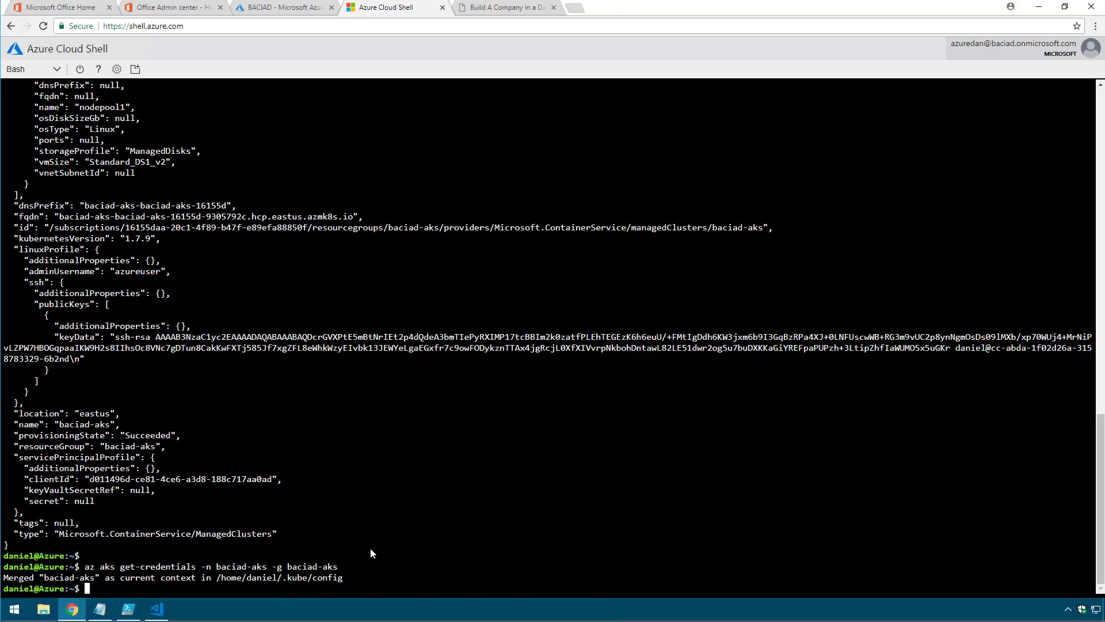
pyautogui.write('kubectl')
pyautogui.press('Return')
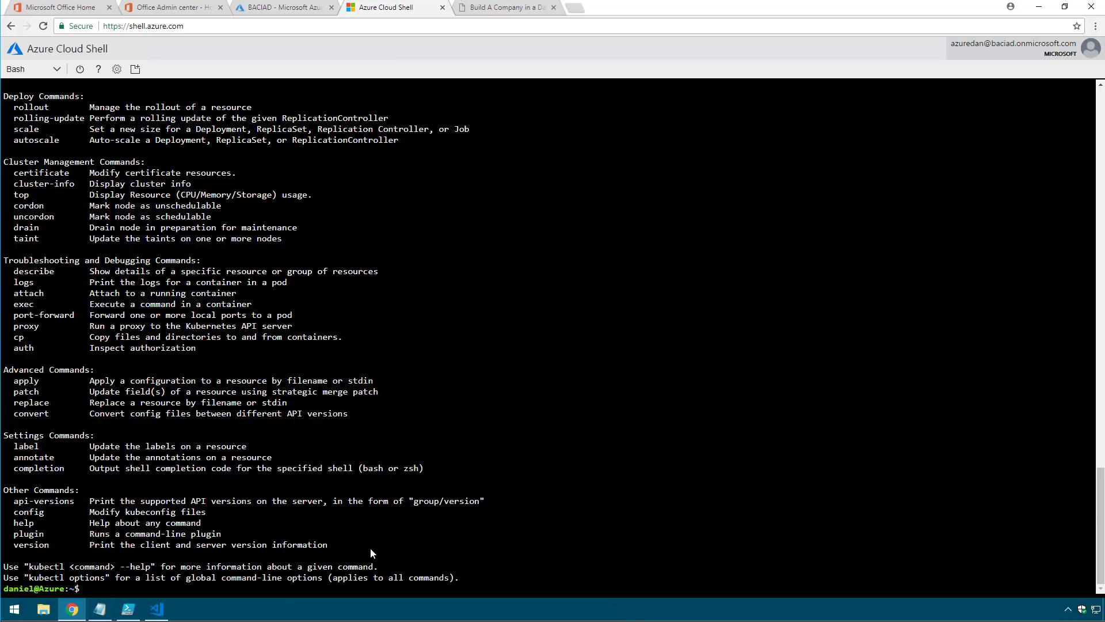
# - Deploy azuredan/docrepo:baciad as deployment baciad with 1 replica on port 80, then list pods
pyautogui.write('kubectl run baciad --image=azu')
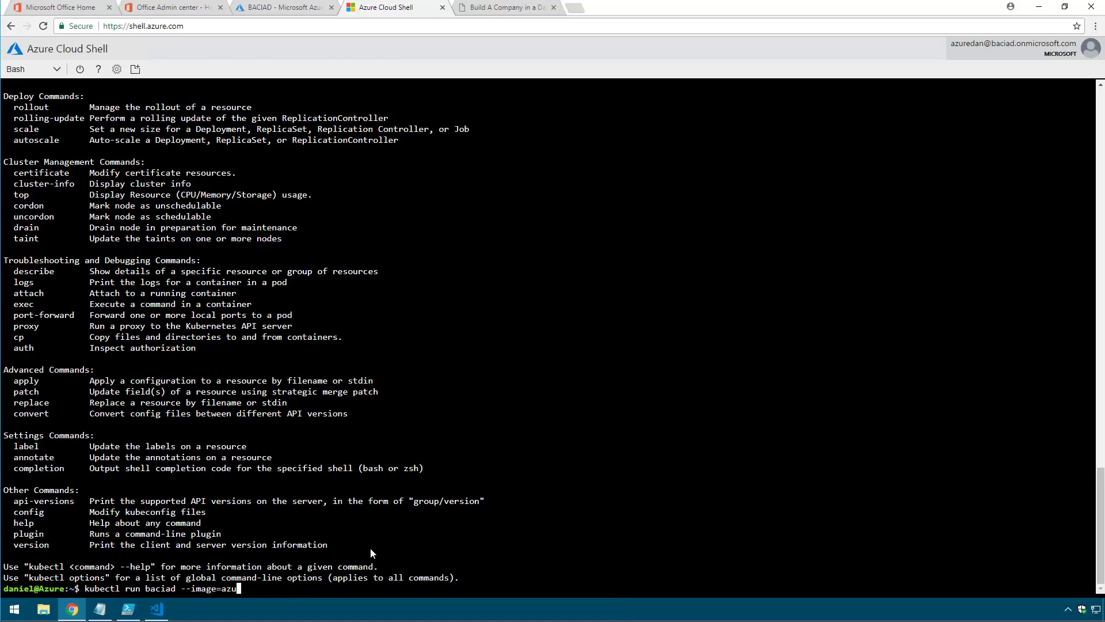
pyautogui.write('redan/docrepo:baciad --replica')
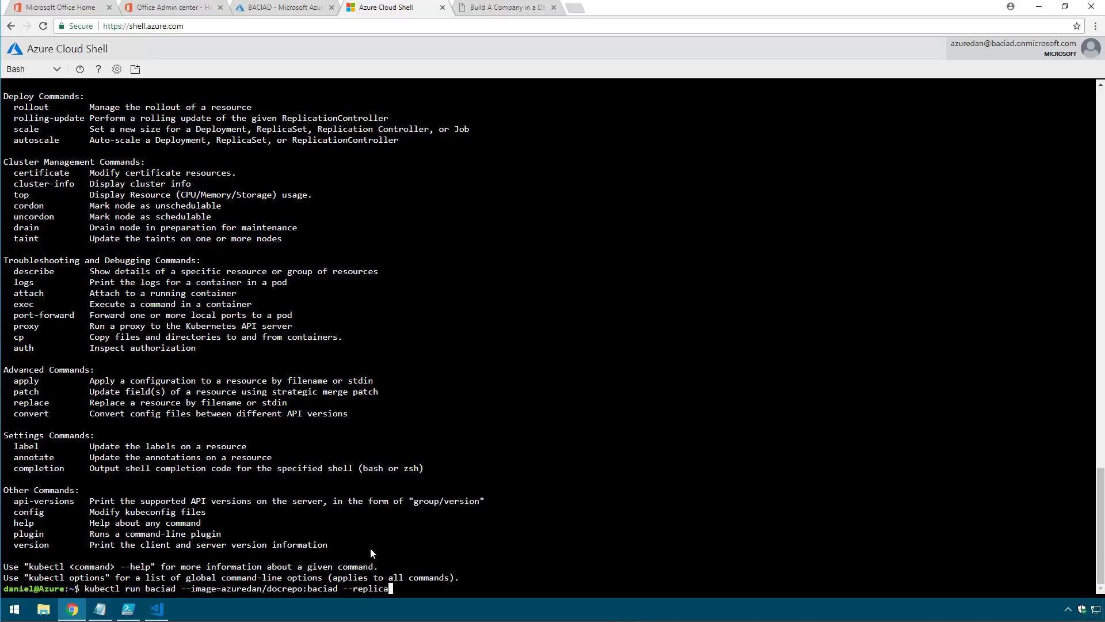
pyautogui.write('s=1 --port=80')
pyautogui.press('Return')
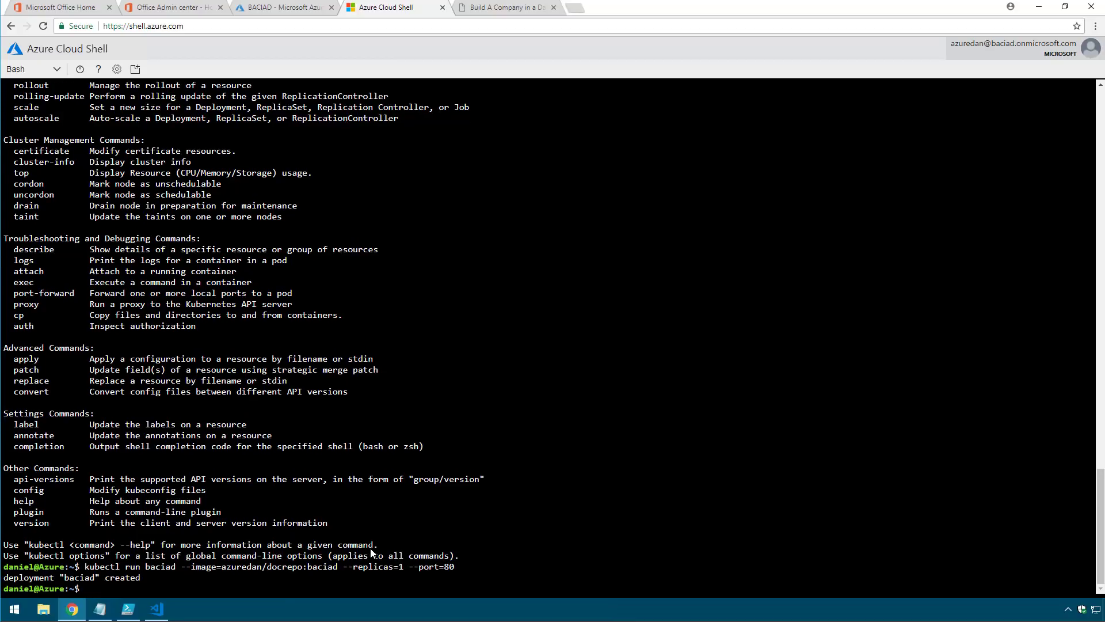
pyautogui.write('kubectl get pod')
pyautogui.press('Return')
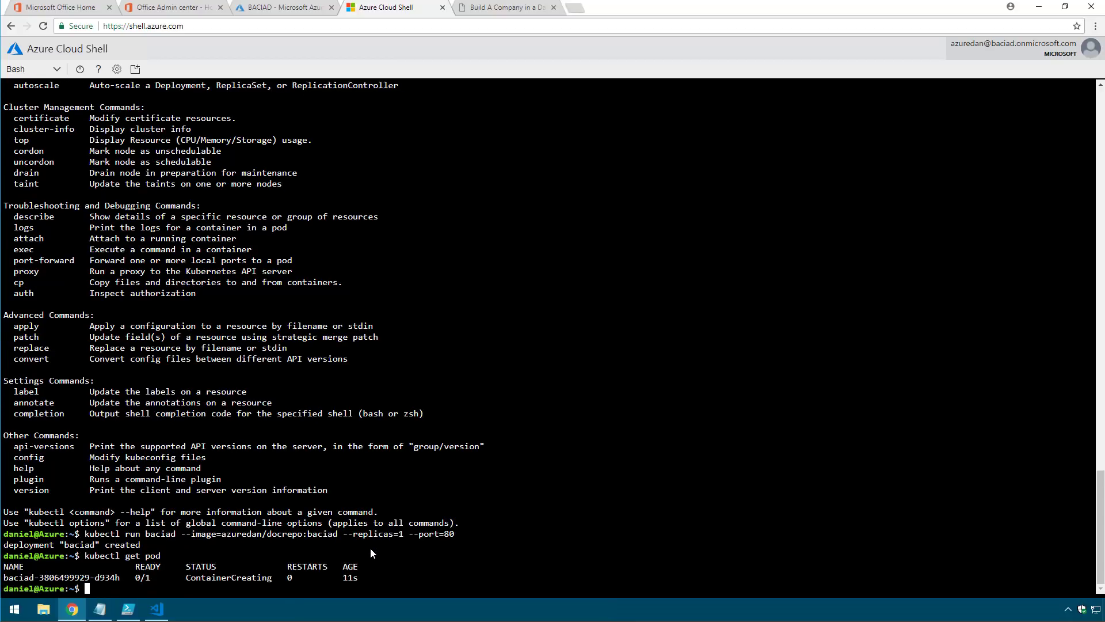
# - Watch the pods with 'kubectl get pod -w' until baciad is running
pyautogui.press('Up')
pyautogui.write('-w')
pyautogui.press('Return')
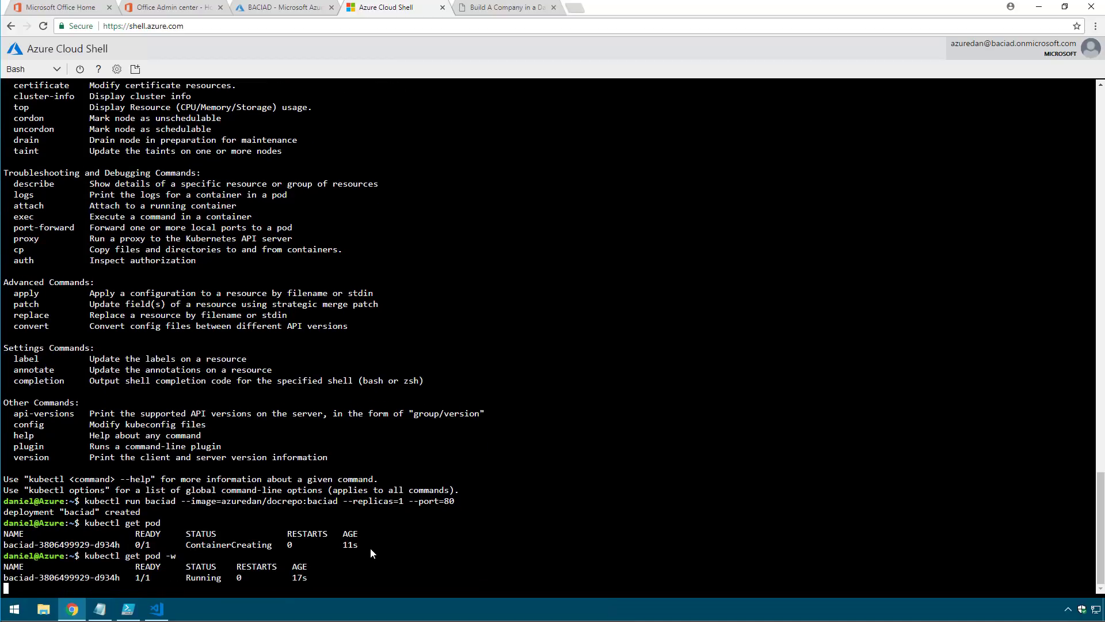
pyautogui.hotkey('ctrl', 'c')
# - Expose deployment baciad on port 80 as a LoadBalancer service, correcting the --type option
pyautogui.write('kubectl ')
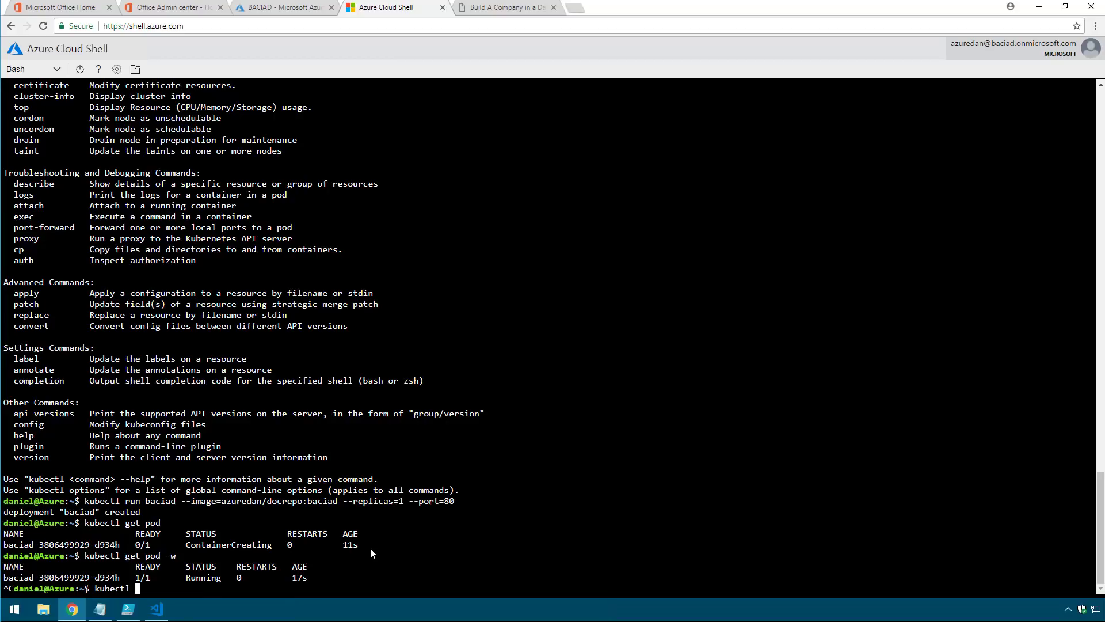
pyautogui.write('expose deployment baciad')
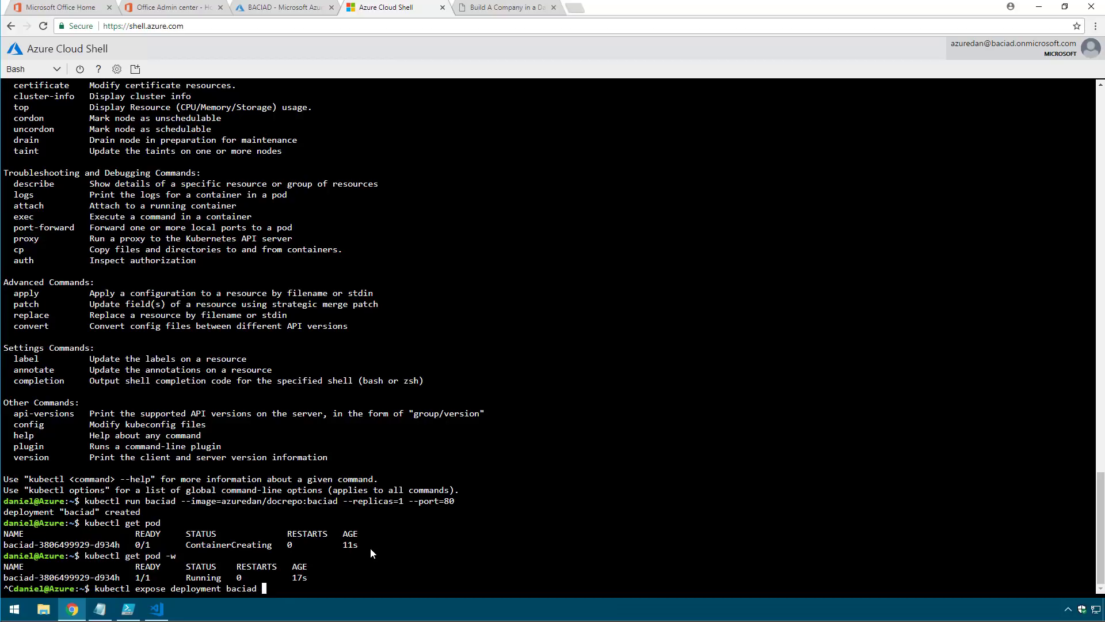
pyautogui.write('--port=80 type=LoadBalancer')
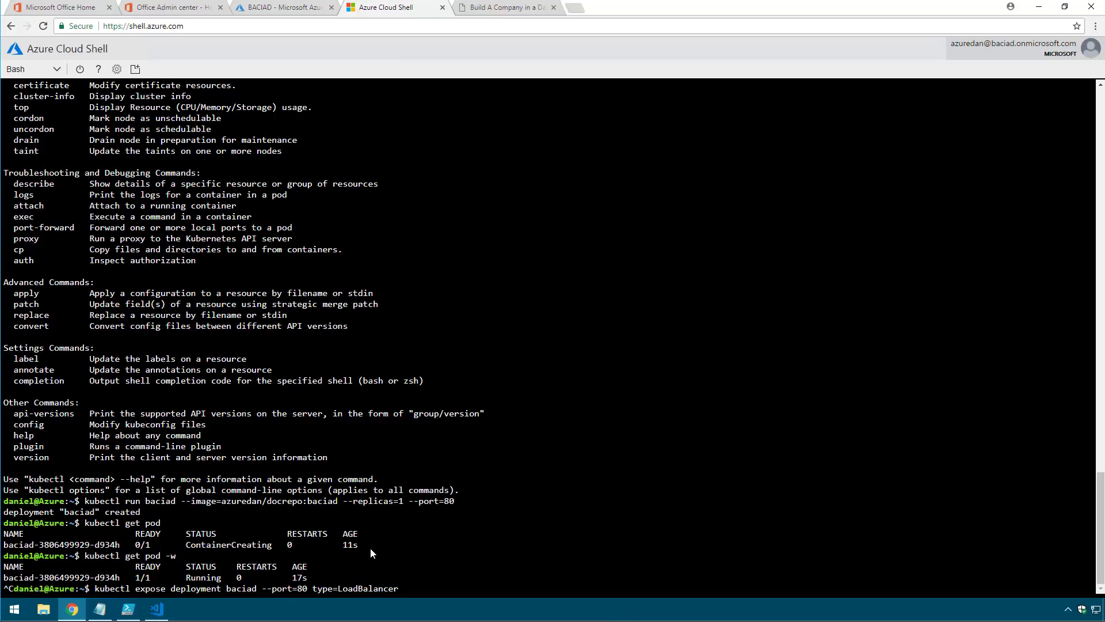
pyautogui.press('Return')
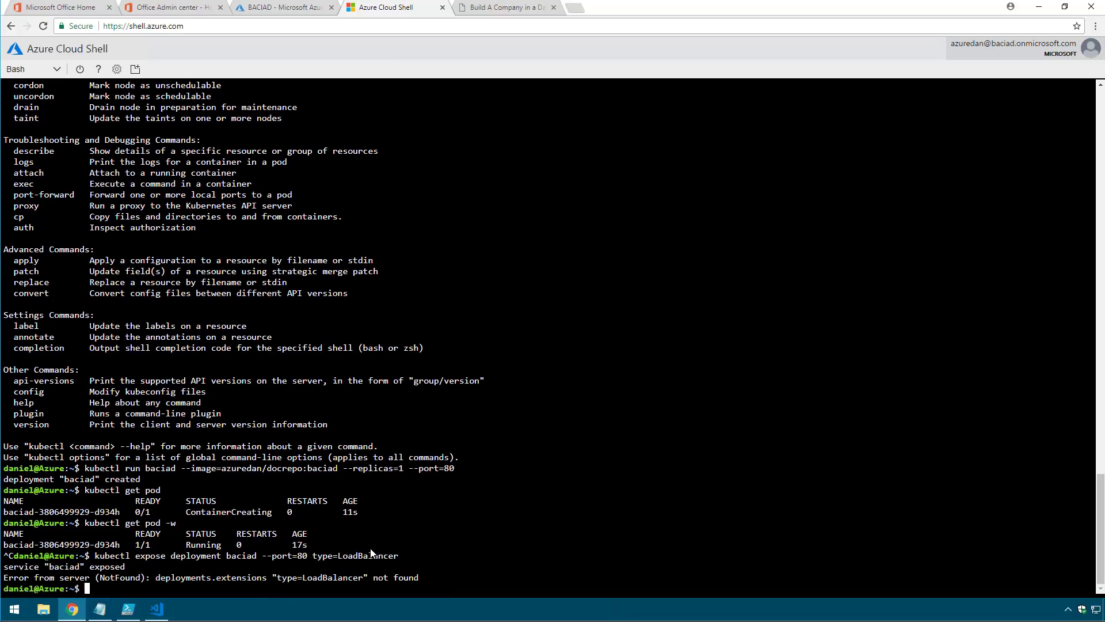
pyautogui.press('Up')
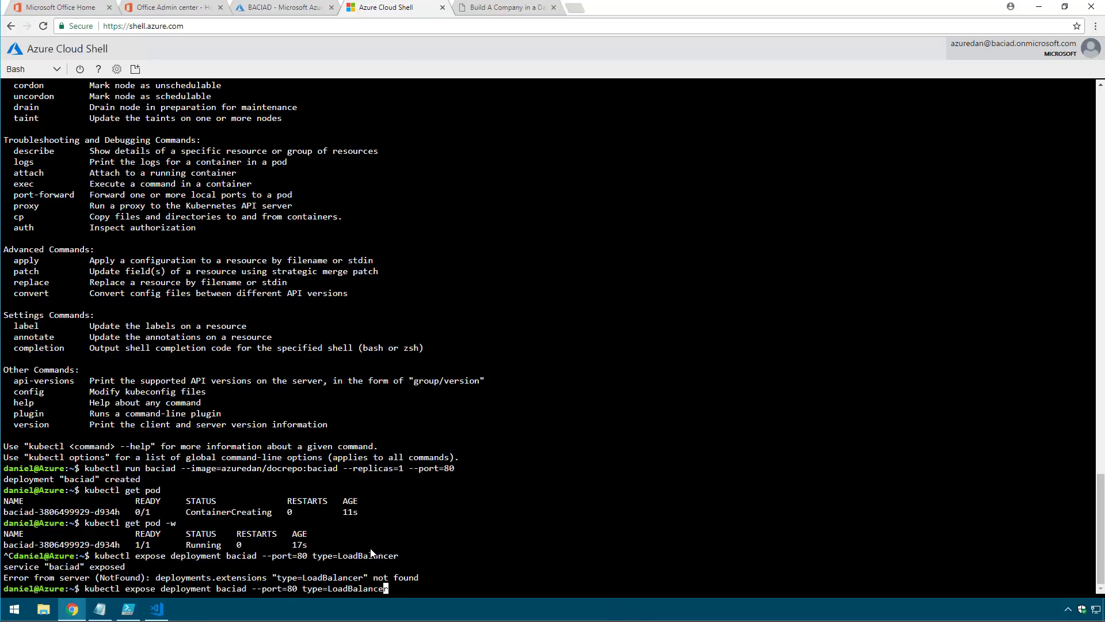
pyautogui.press('Left')
pyautogui.press('Left')
pyautogui.press('Left')
pyautogui.press('Left')
pyautogui.press('Left')
pyautogui.press('Left')
pyautogui.press('Left')
pyautogui.press('Left')
pyautogui.press('Left')
pyautogui.press('Left')
pyautogui.press('Left')
pyautogui.press('Left')
pyautogui.press('Left')
pyautogui.press('Left')
pyautogui.press('Left')
pyautogui.press('Left')
pyautogui.press('Left')
pyautogui.write('--')
pyautogui.press('Return')
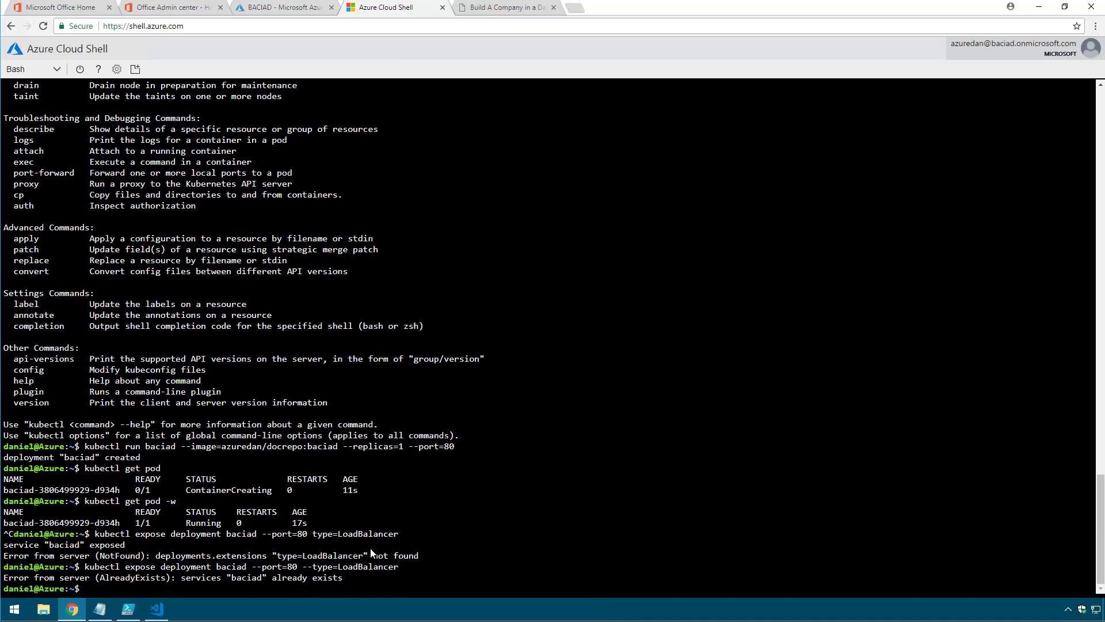
# - Delete the faulty baciad service, re-create it, and watch services until external IP 52.226.67.11 appears
pyautogui.write('kubectl delete svc baciad')
pyautogui.press('Return')
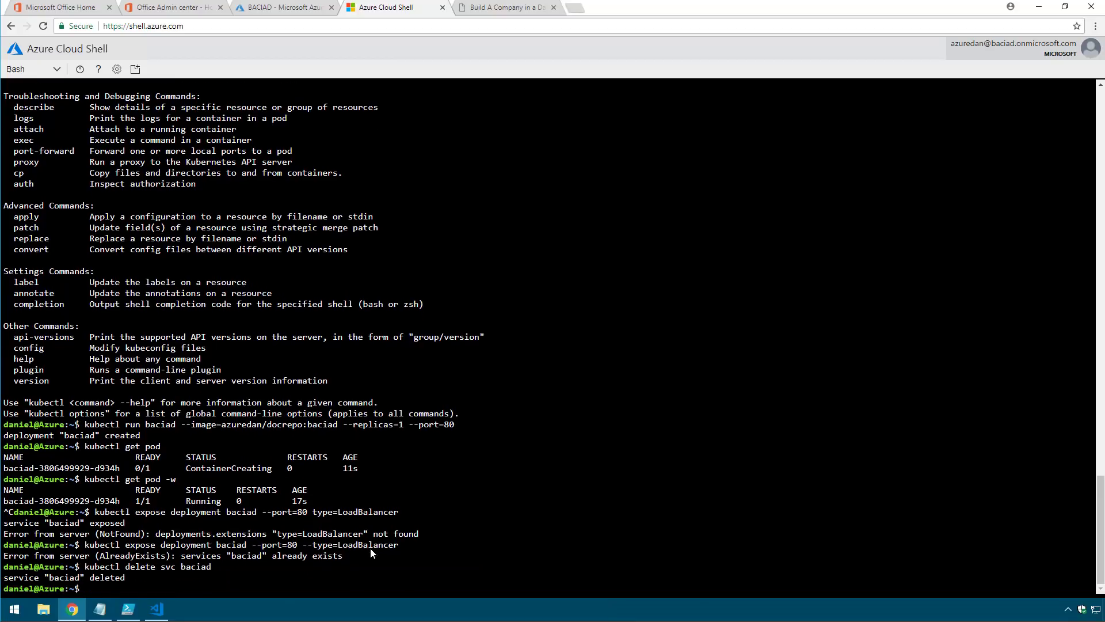
pyautogui.press('Up')
pyautogui.press('Up')
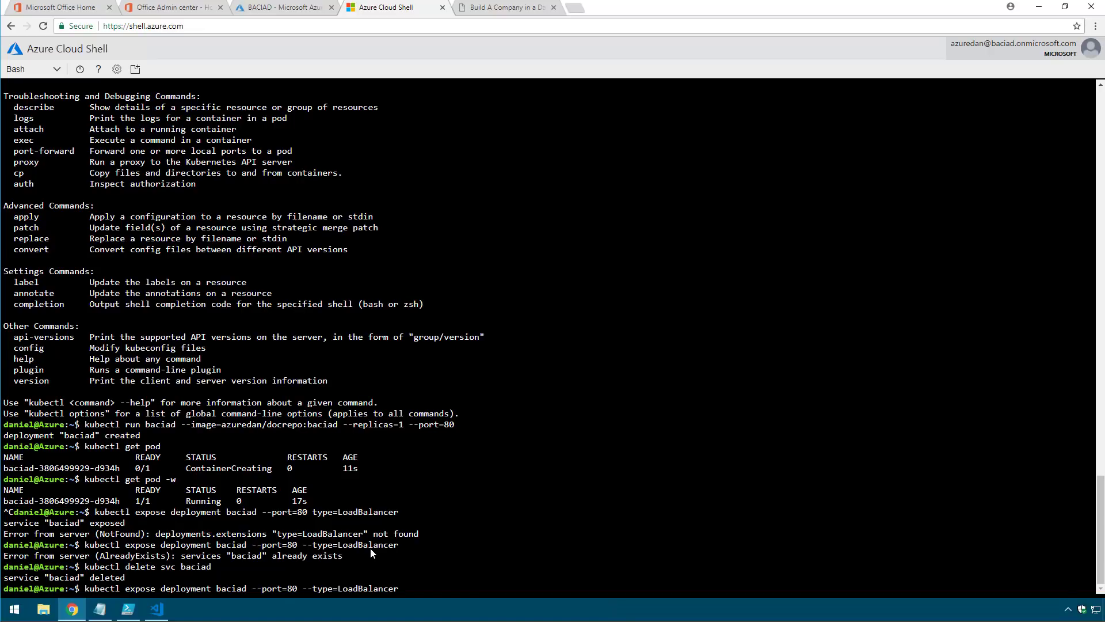
pyautogui.press('Return')
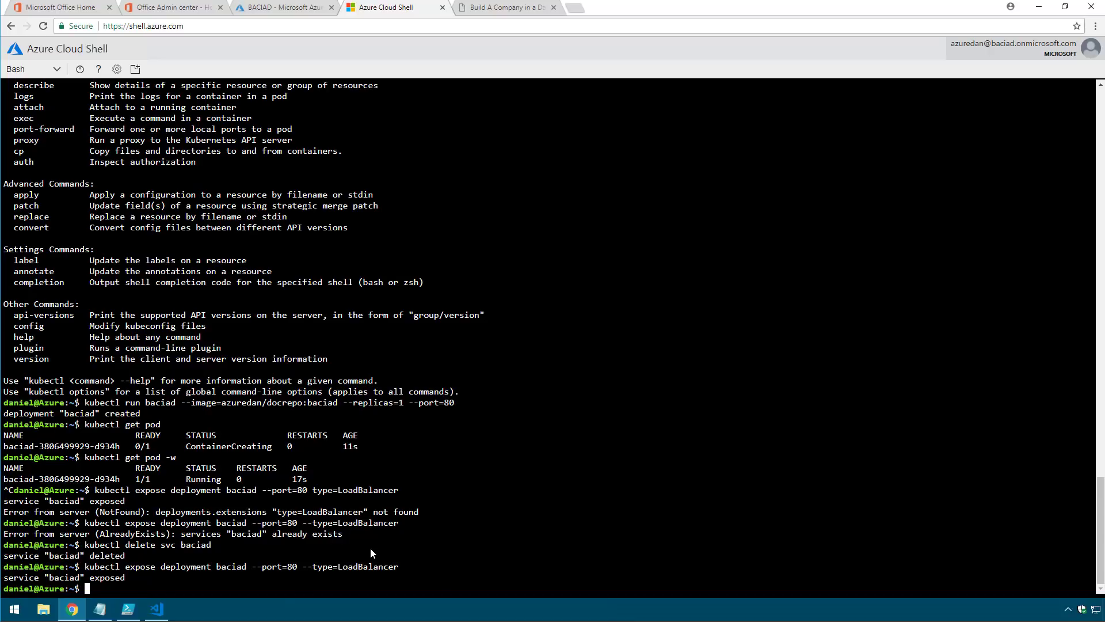
pyautogui.write('kubectl get svc -w')
pyautogui.press('Return')
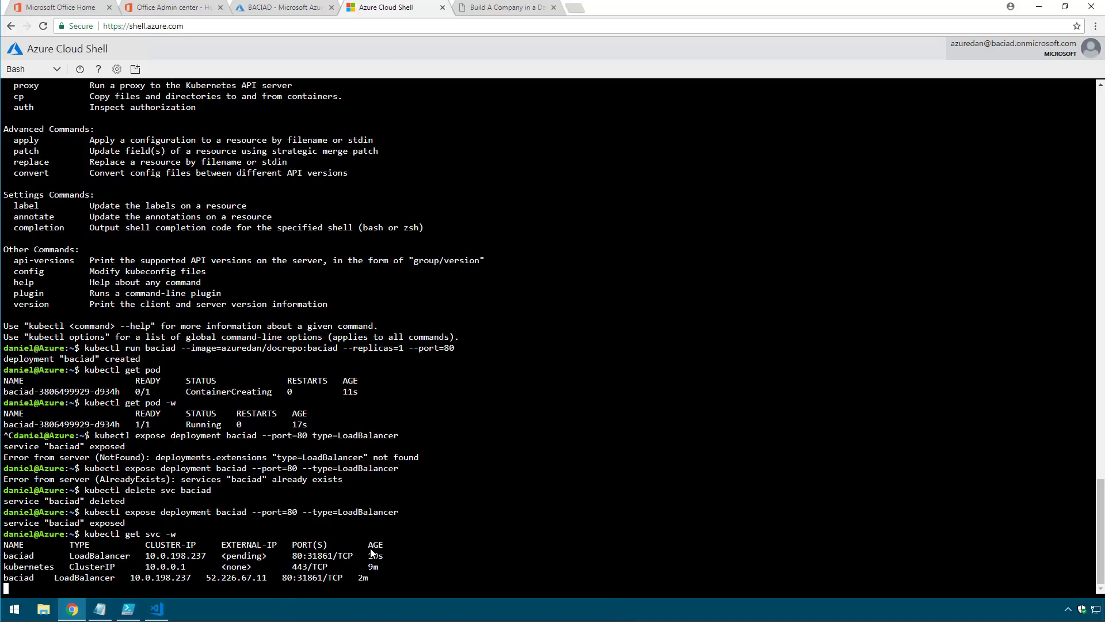
# - Stop the service watch and copy the external IP 52.226.67.11
pyautogui.hotkey('ctrl', 'c')
pyautogui.doubleClick(230, 577)
pyautogui.rightClick(230, 574)
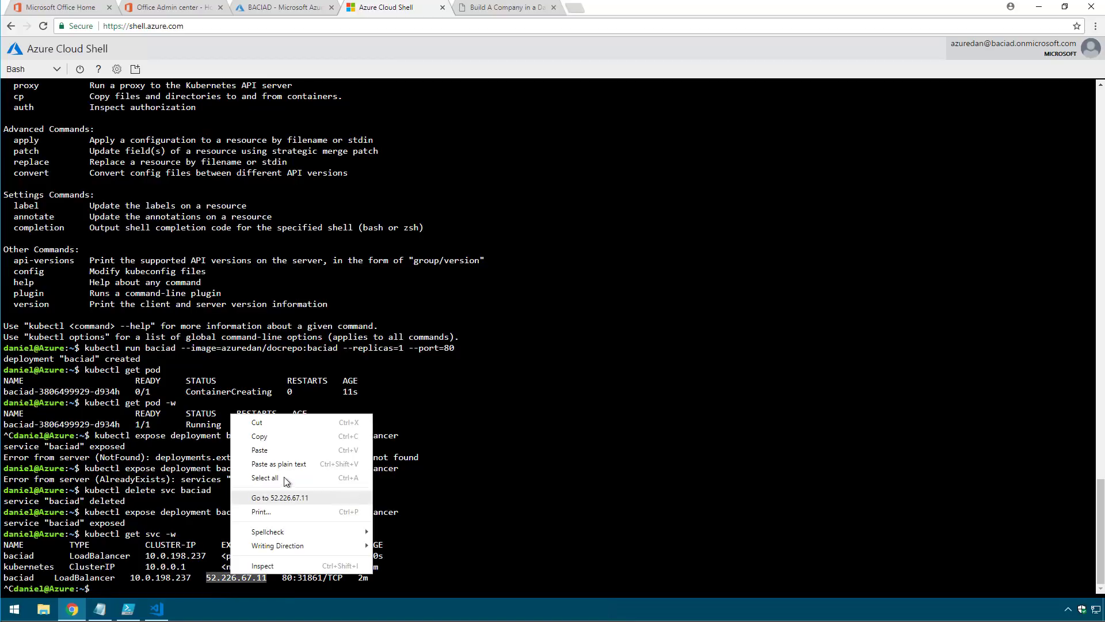
pyautogui.click(269, 435)
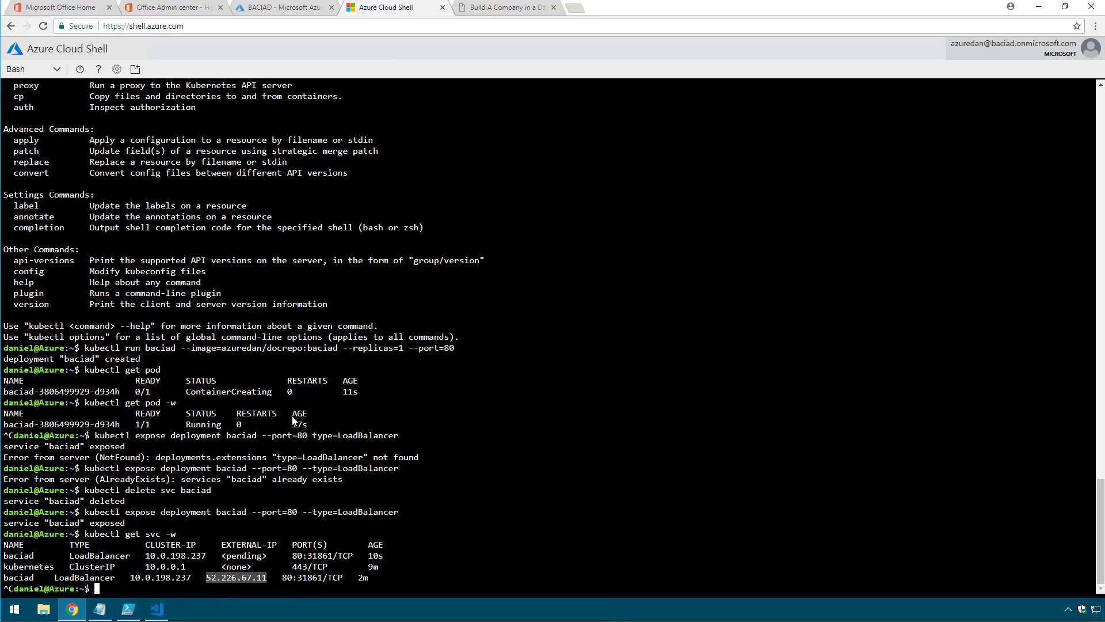
# - Load 52.226.67.11 in a new Chrome tab, then return to the Cloud Shell terminal
pyautogui.click(570, 8)
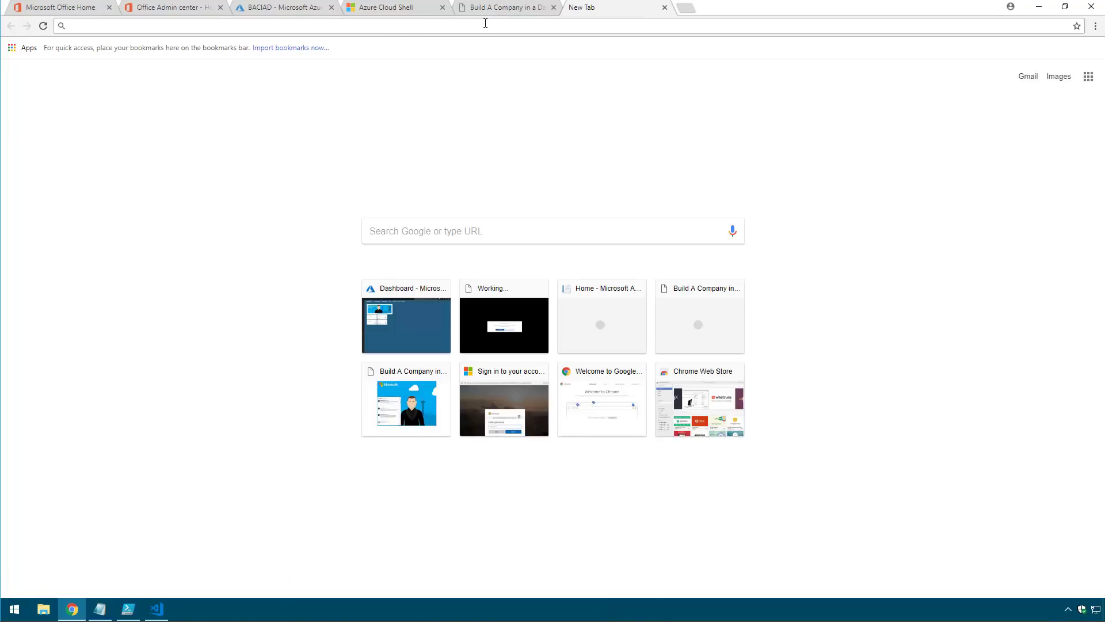
pyautogui.hotkey('ctrl', 'v')
pyautogui.press('Return')
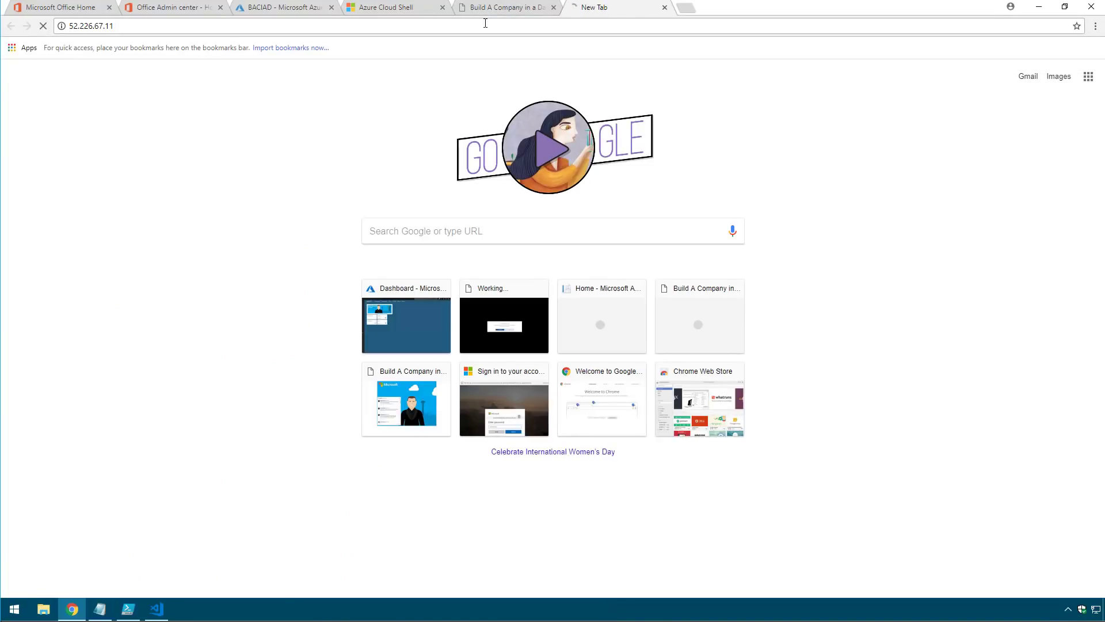
pyautogui.click(396, 8)
pyautogui.click(479, 211)
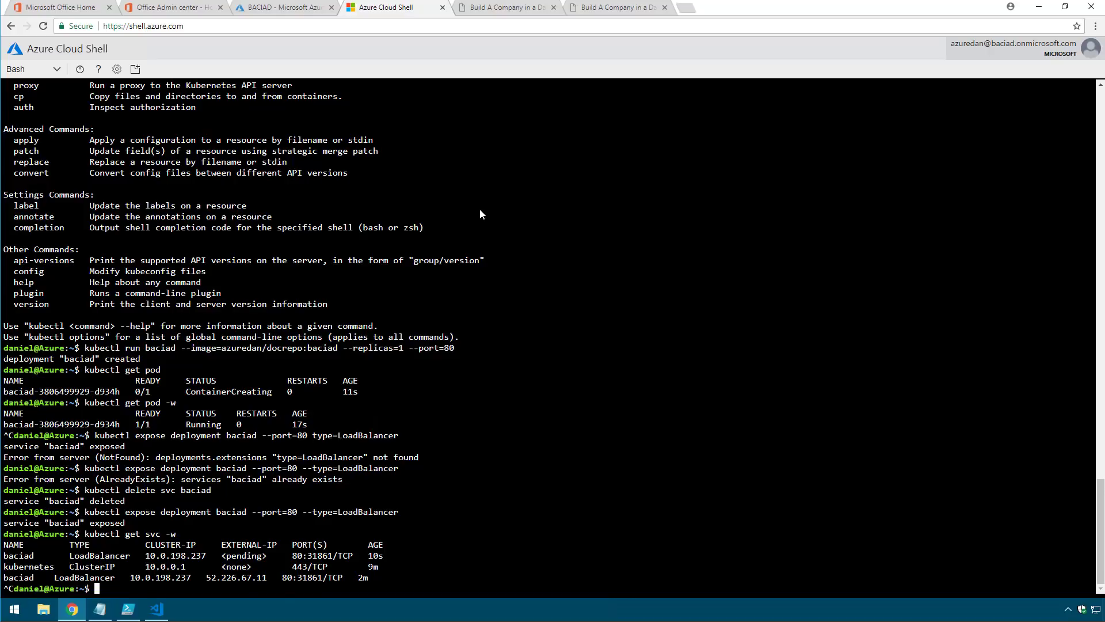
# - Scale deployment baciad to 3 replicas with 'kubectl scale --replicas=3'
pyautogui.write('kubectl scale --replicas deployme')
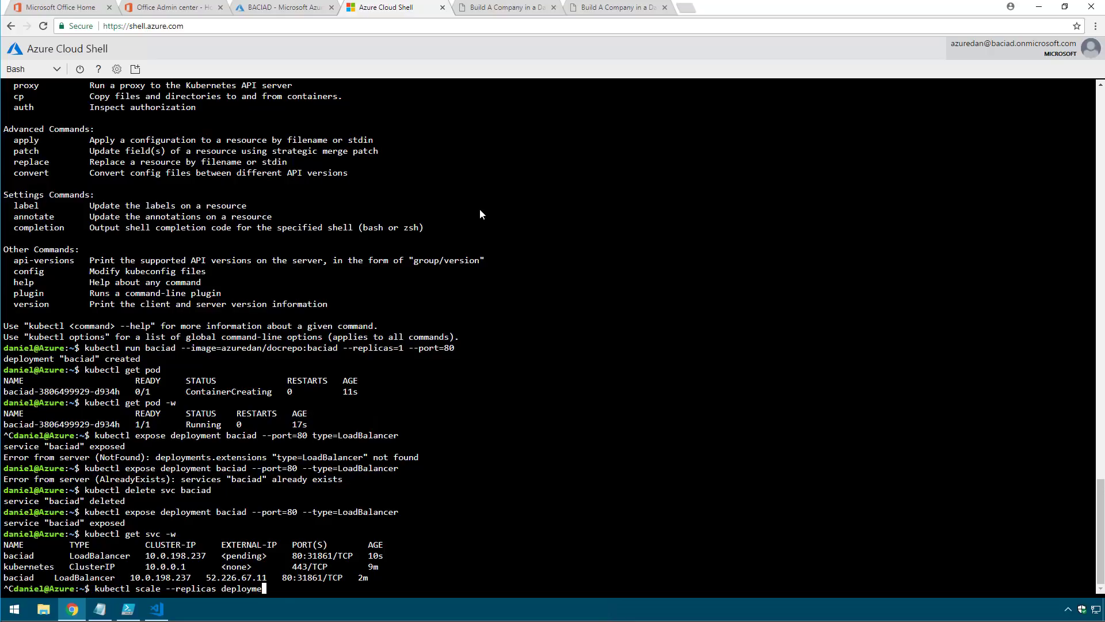
pyautogui.write('nt/baciad')
pyautogui.press('Return')
pyautogui.press('Up')
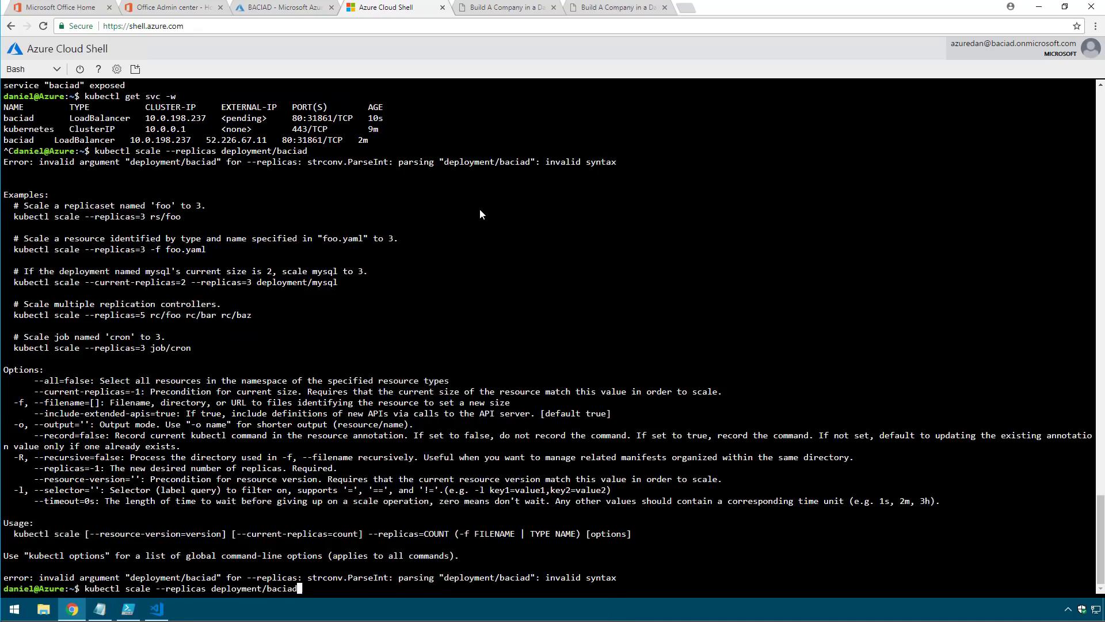
pyautogui.press('Left')
pyautogui.press('Left')
pyautogui.press('Left')
pyautogui.press('Left')
pyautogui.press('Left')
pyautogui.press('Left')
pyautogui.press('Left')
pyautogui.press('Left')
pyautogui.press('Left')
pyautogui.press('Left')
pyautogui.press('Left')
pyautogui.press('Left')
pyautogui.press('Left')
pyautogui.press('Left')
pyautogui.press('Left')
pyautogui.press('Left')
pyautogui.press('Left')
pyautogui.press('Left')
pyautogui.write('=3')
pyautogui.press('Return')
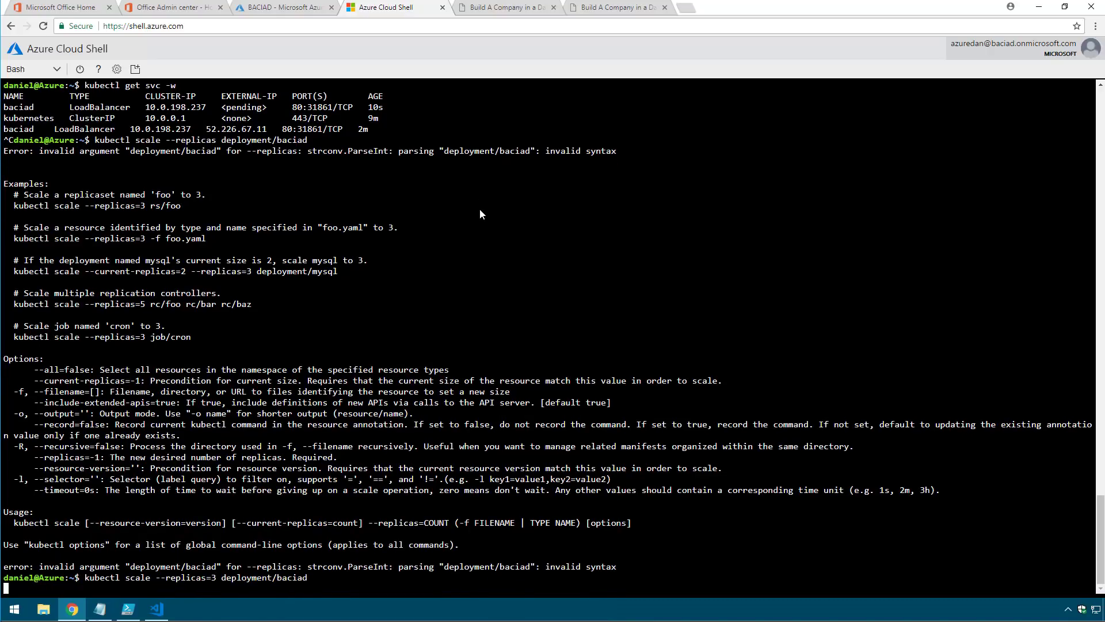
# - List the pods with 'kubectl get po' to confirm three baciad pods
pyautogui.write('kube')
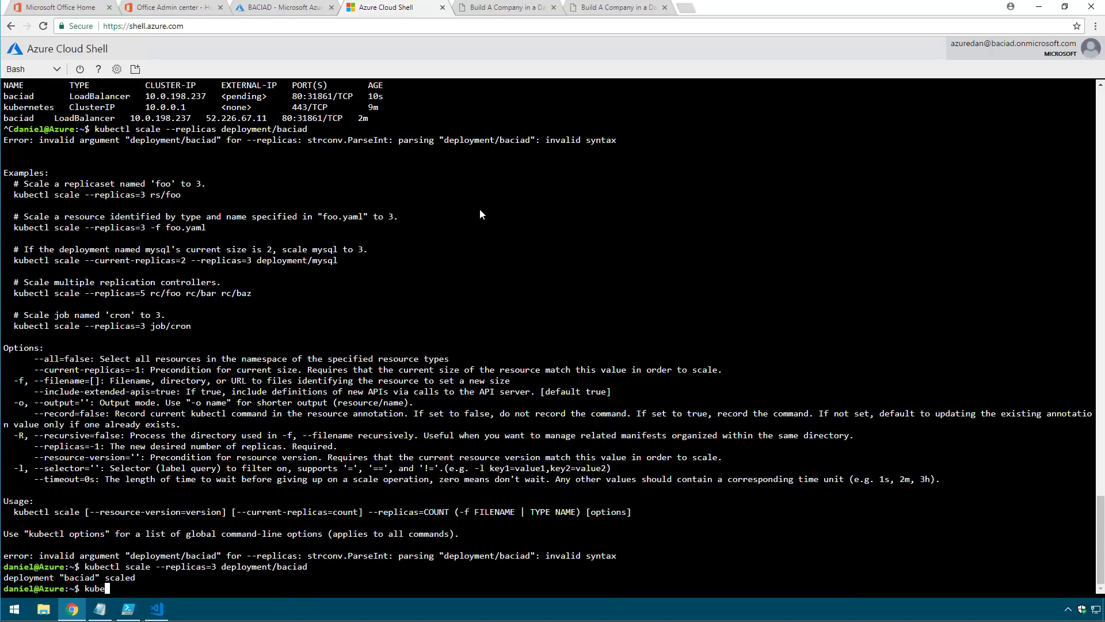
pyautogui.write('ctl get po')
pyautogui.press('Return')
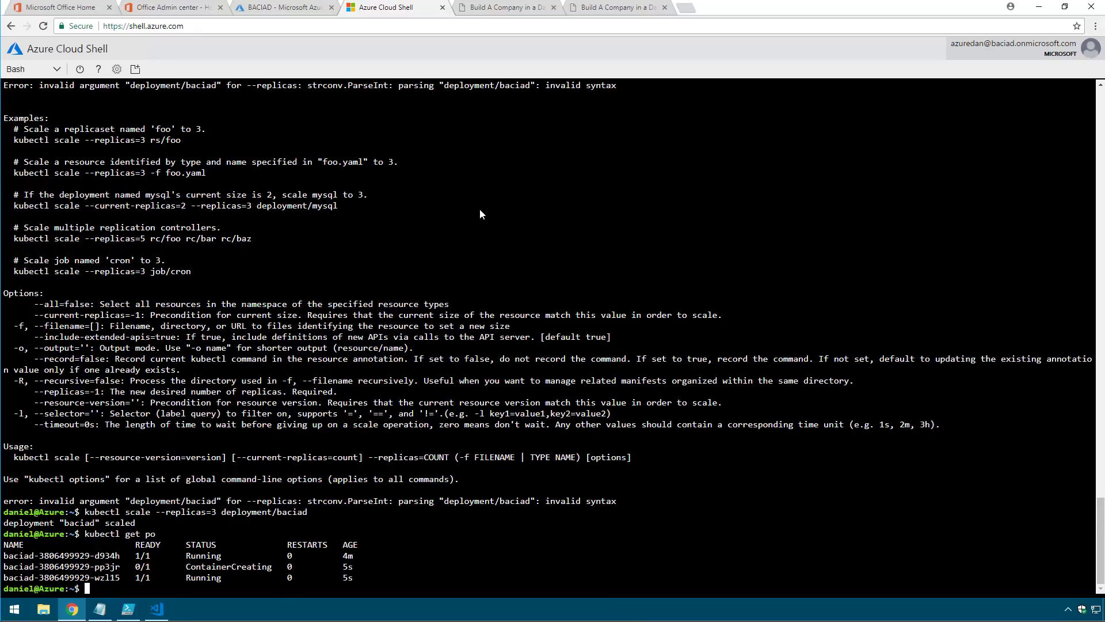
pyautogui.press('Up')
pyautogui.press('Return')
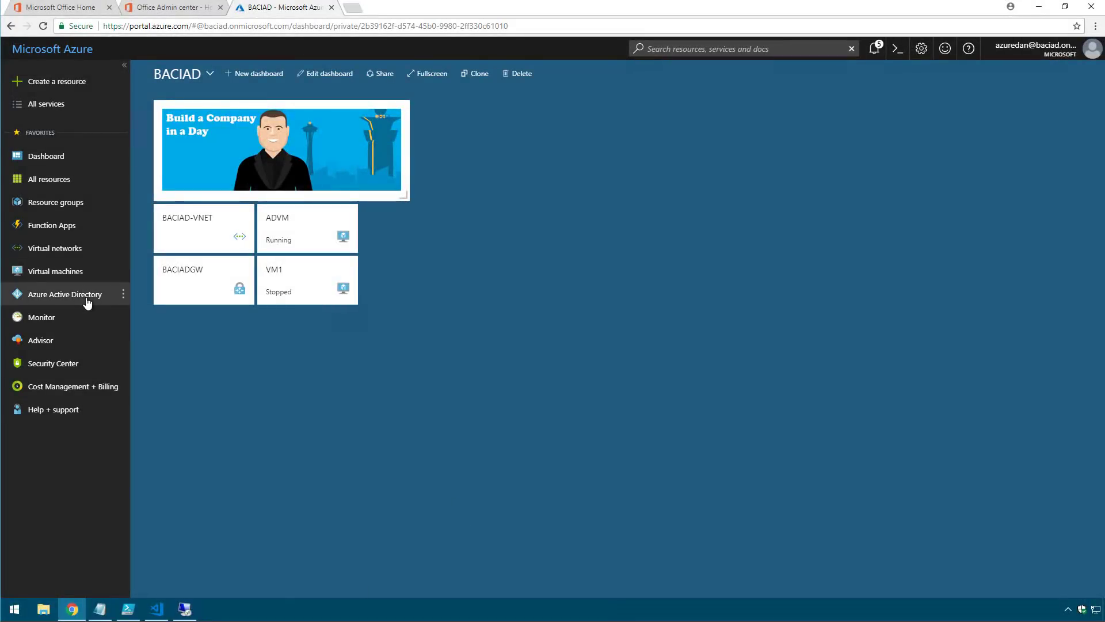
# - From the Azure Active Directory overview, run 'az ad user create' in Cloud Shell to add user AzureAD
pyautogui.click(85, 297)
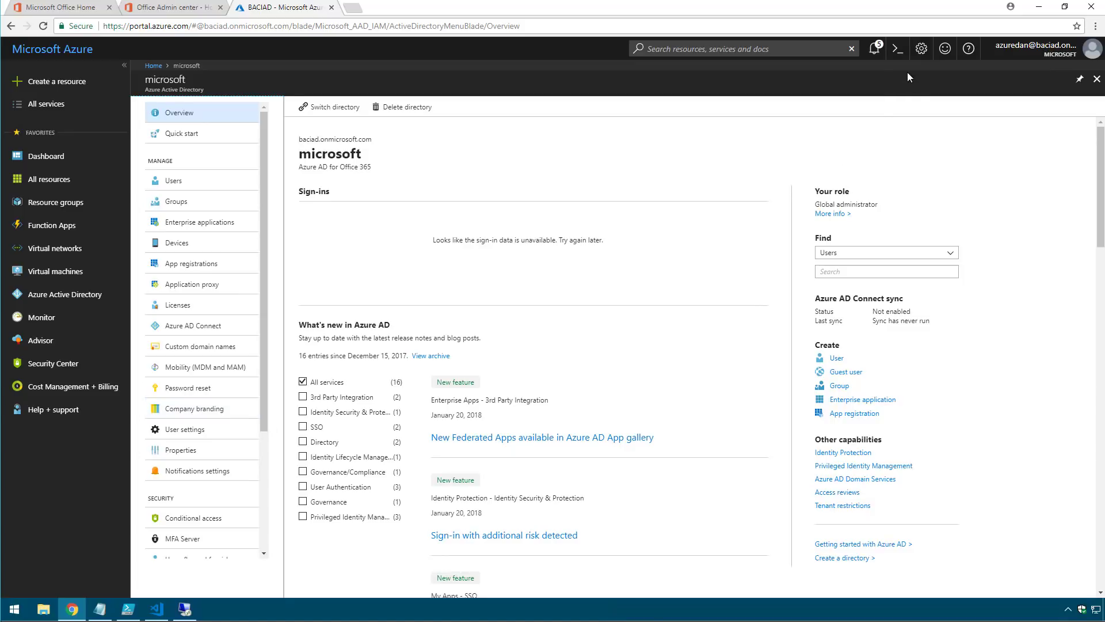
pyautogui.click(902, 52)
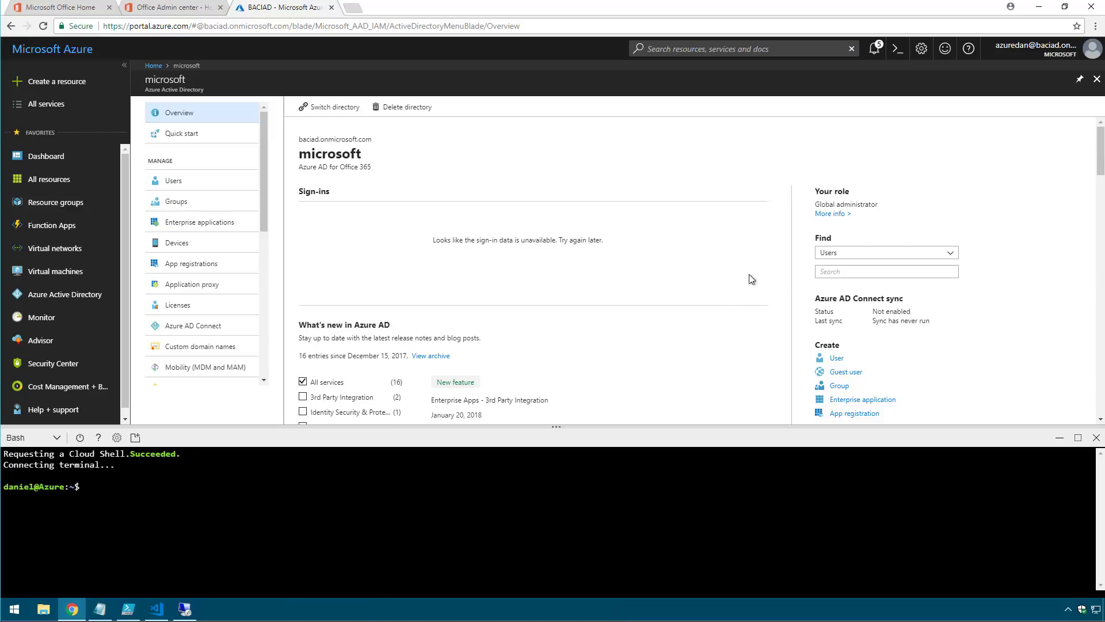
pyautogui.rightClick(89, 490)
pyautogui.click(115, 398)
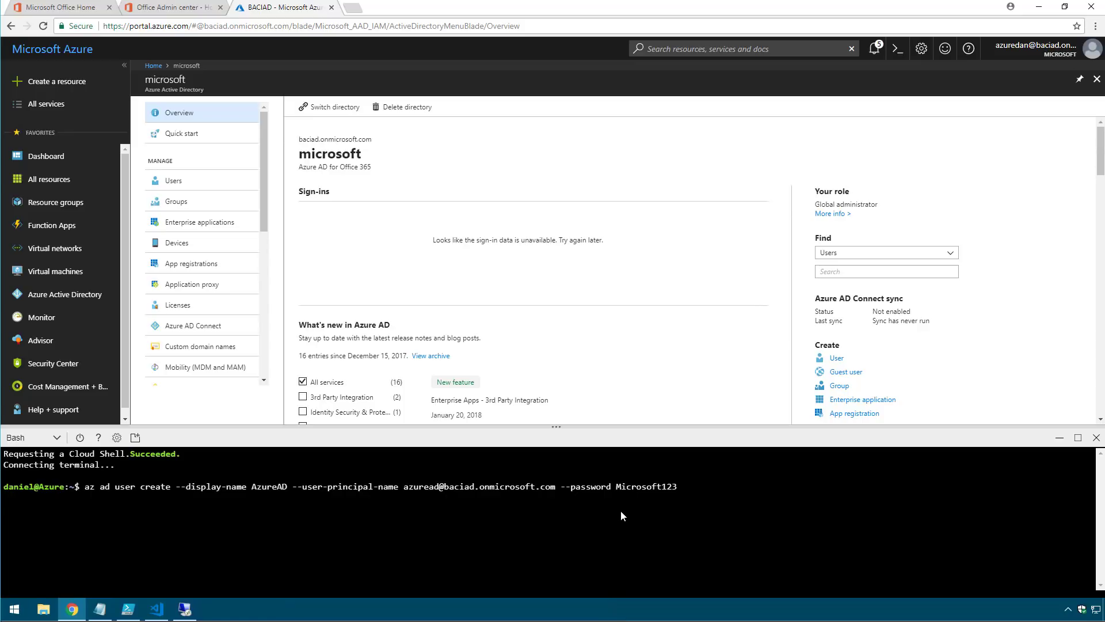
pyautogui.press('Return')
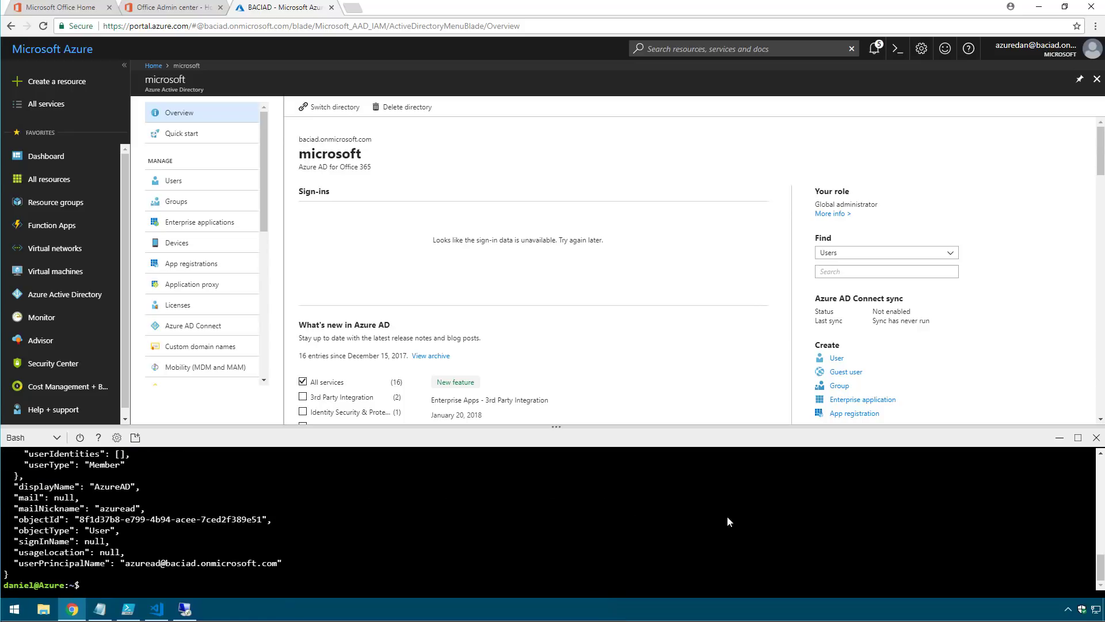
# - Assign the Global administrator directory role to user AzureAD and save
pyautogui.click(1096, 437)
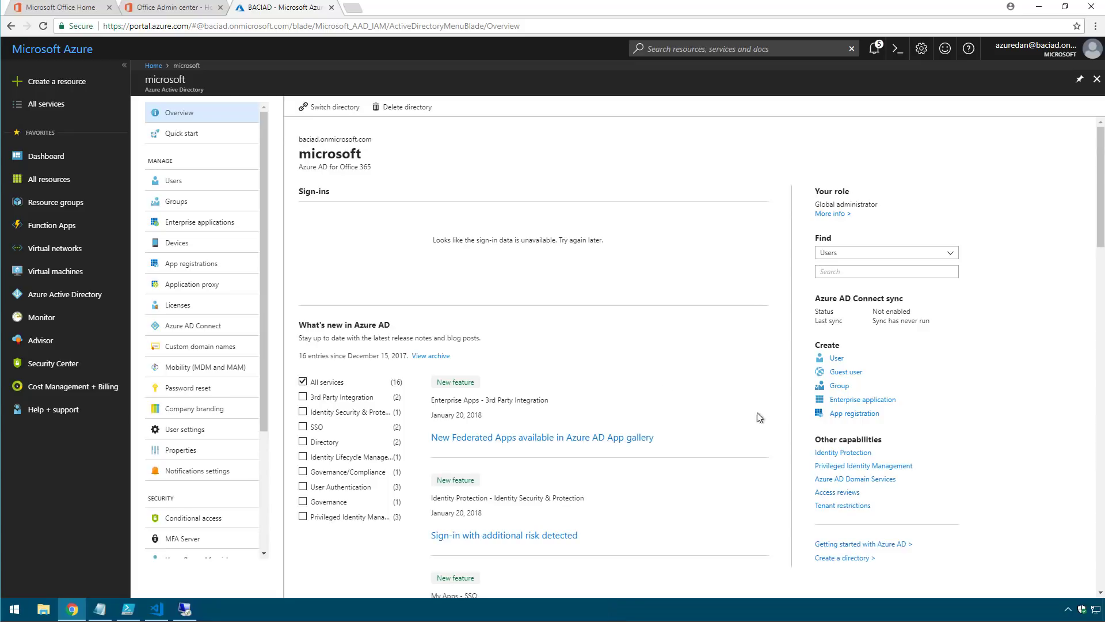
pyautogui.click(227, 185)
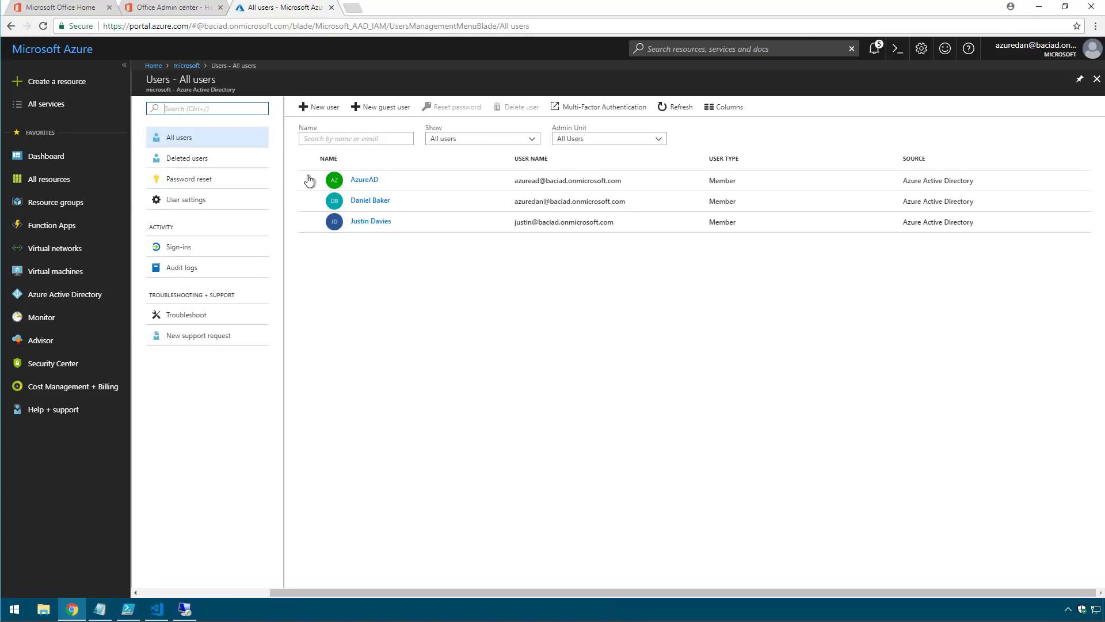
pyautogui.click(360, 180)
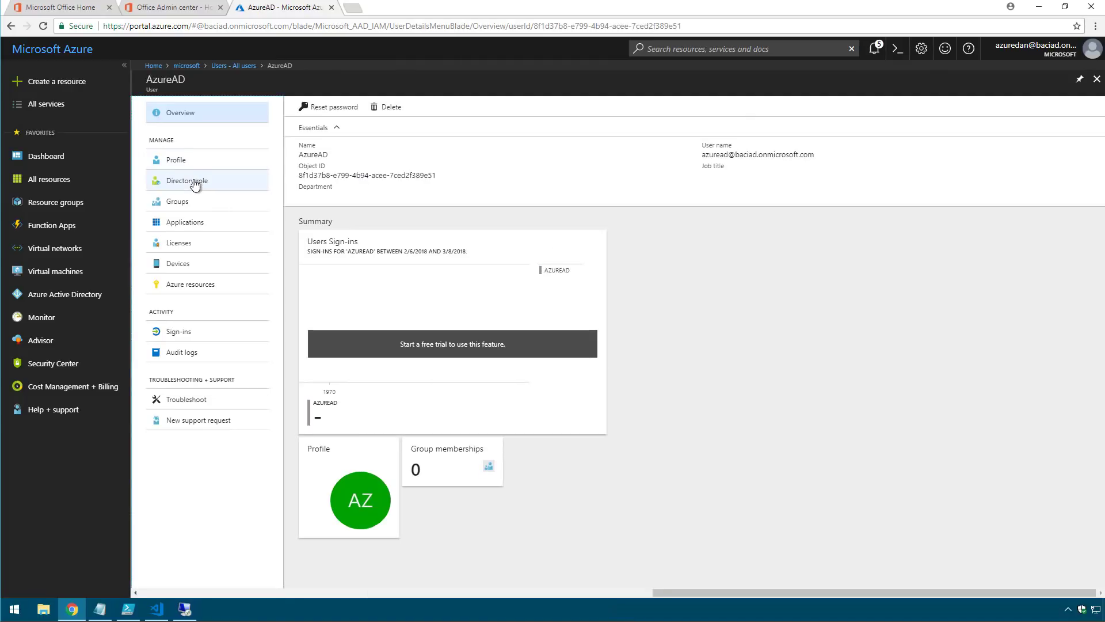
pyautogui.click(203, 183)
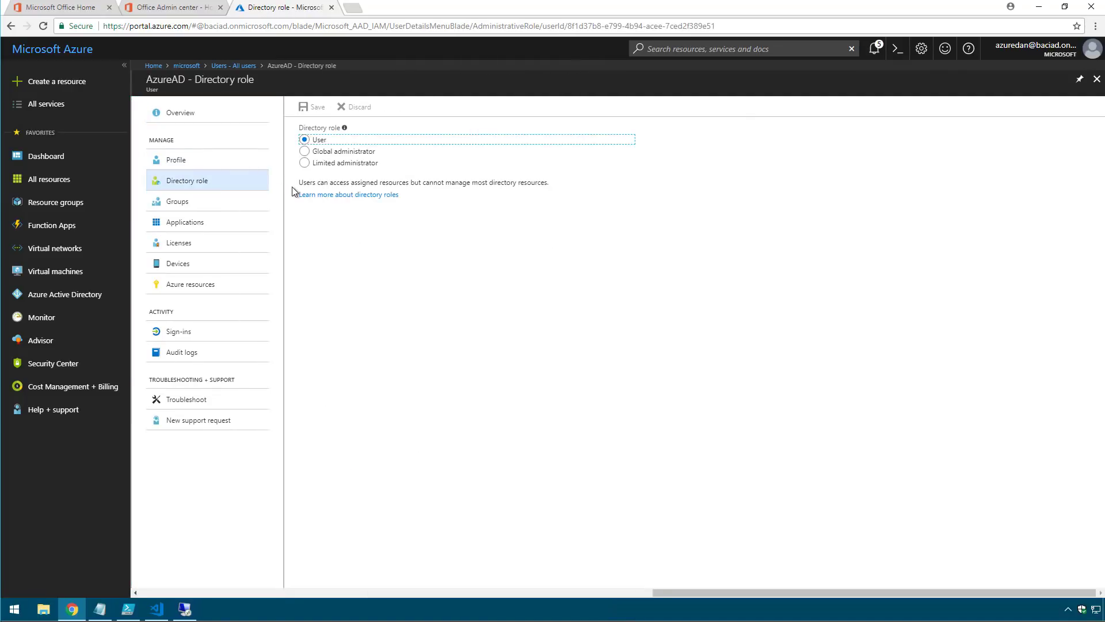
pyautogui.click(304, 152)
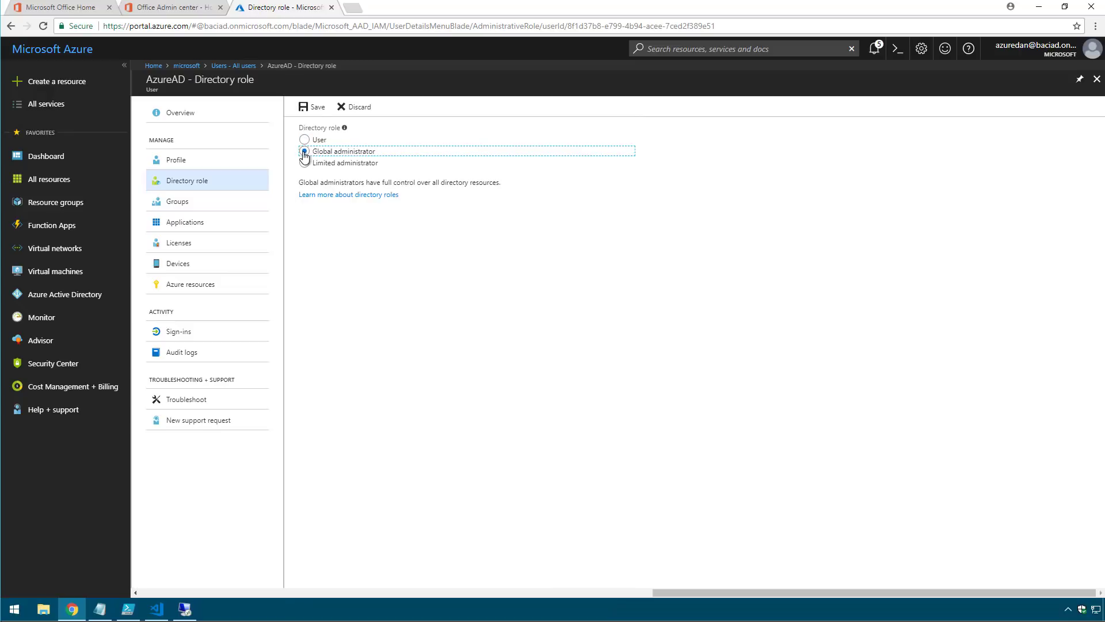
pyautogui.click(311, 108)
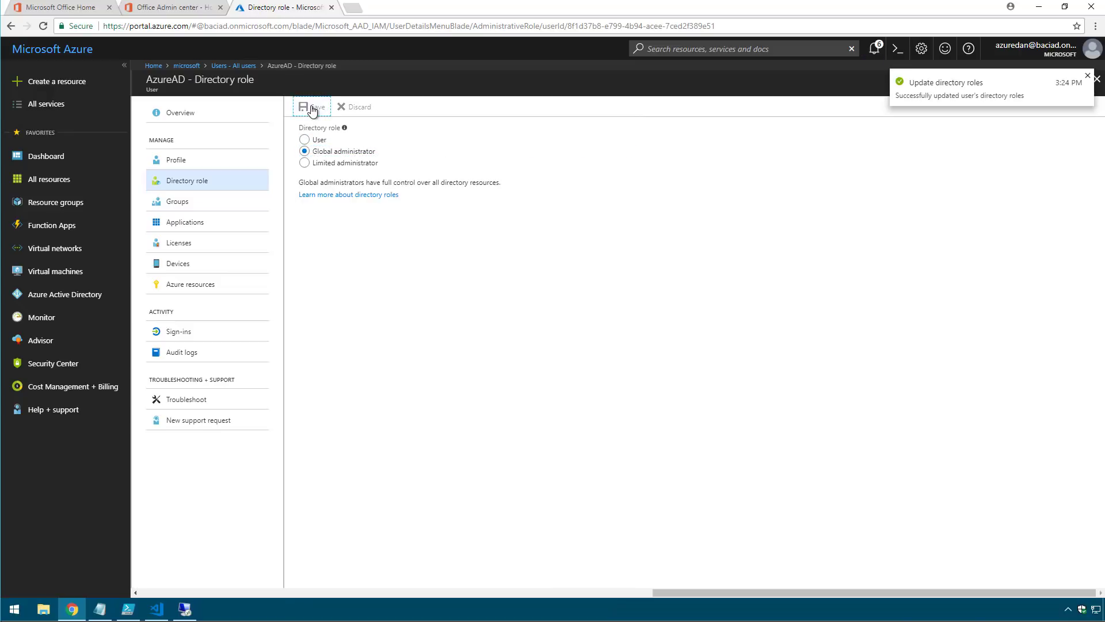
# - Return to the directory overview and switch to the remote desktop at 192.168.10.4
pyautogui.click(1088, 76)
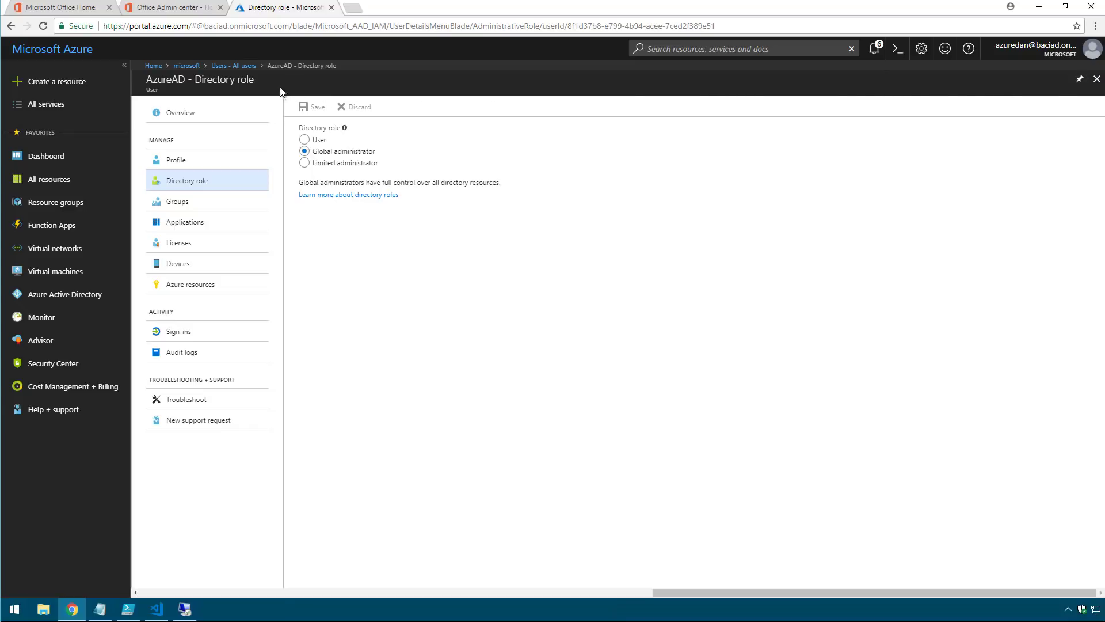
pyautogui.click(186, 66)
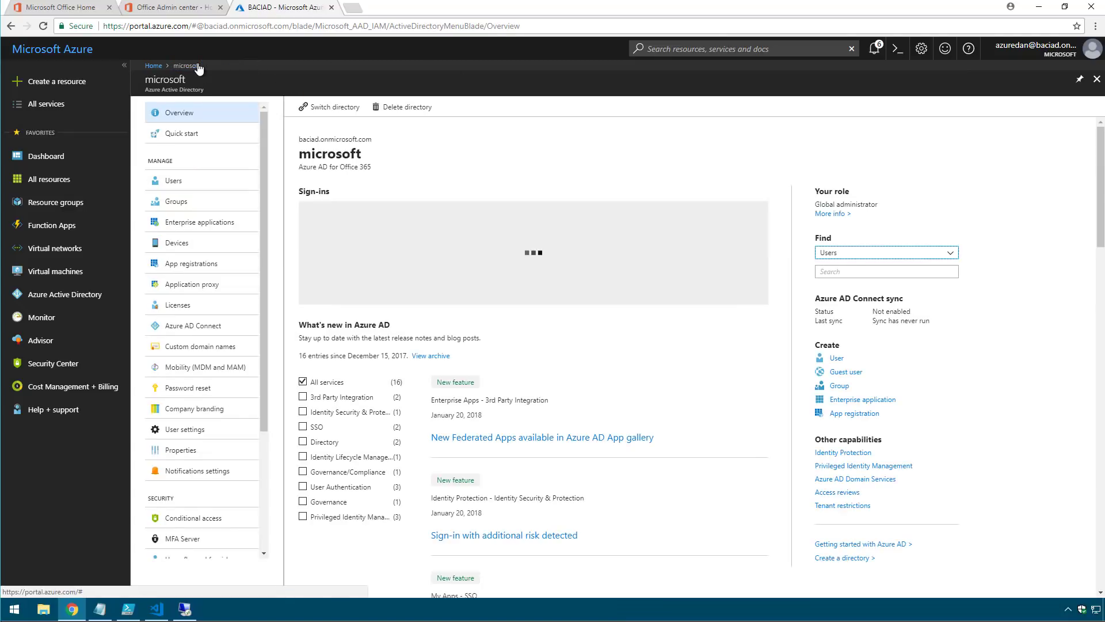
pyautogui.click(184, 609)
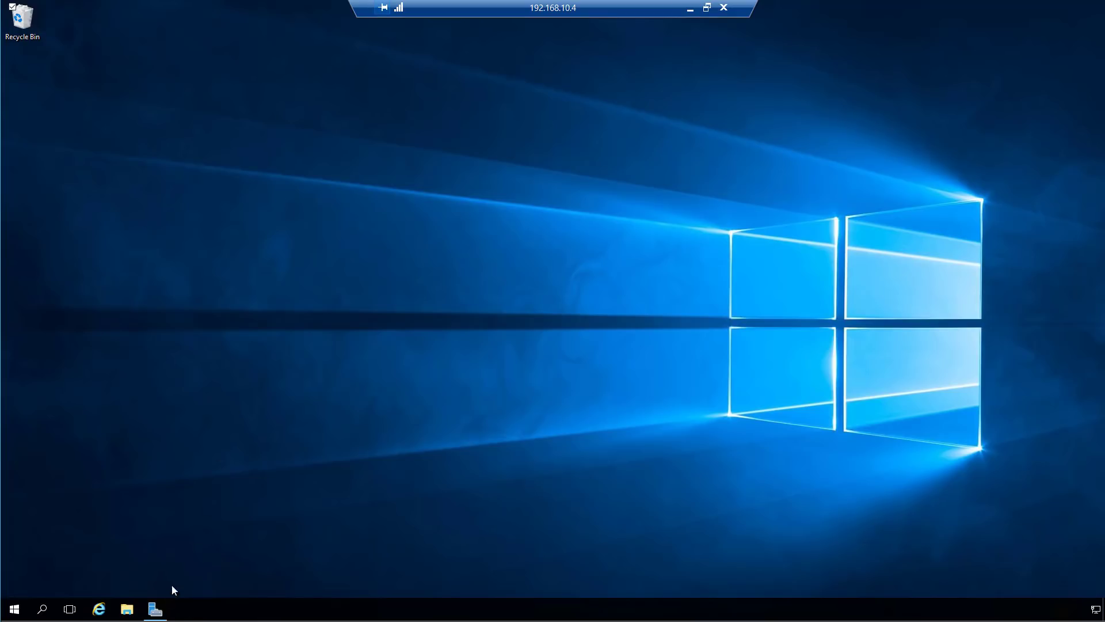
# - Open Active Directory Users and Computers from Server Manager's Tools, then minimize Server Manager
pyautogui.click(155, 610)
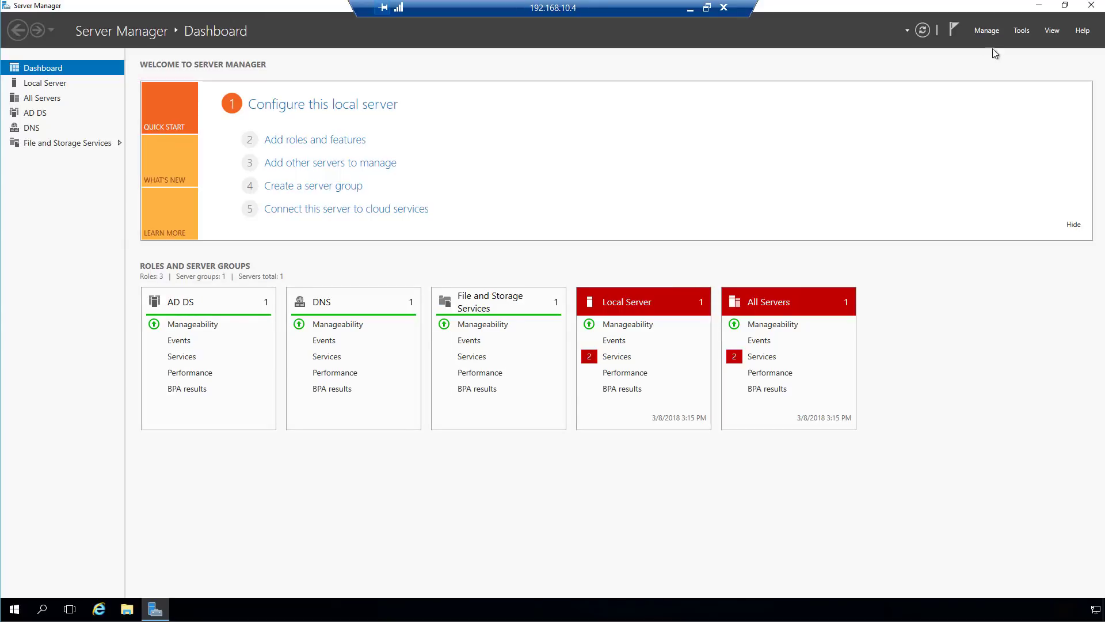
pyautogui.click(1022, 32)
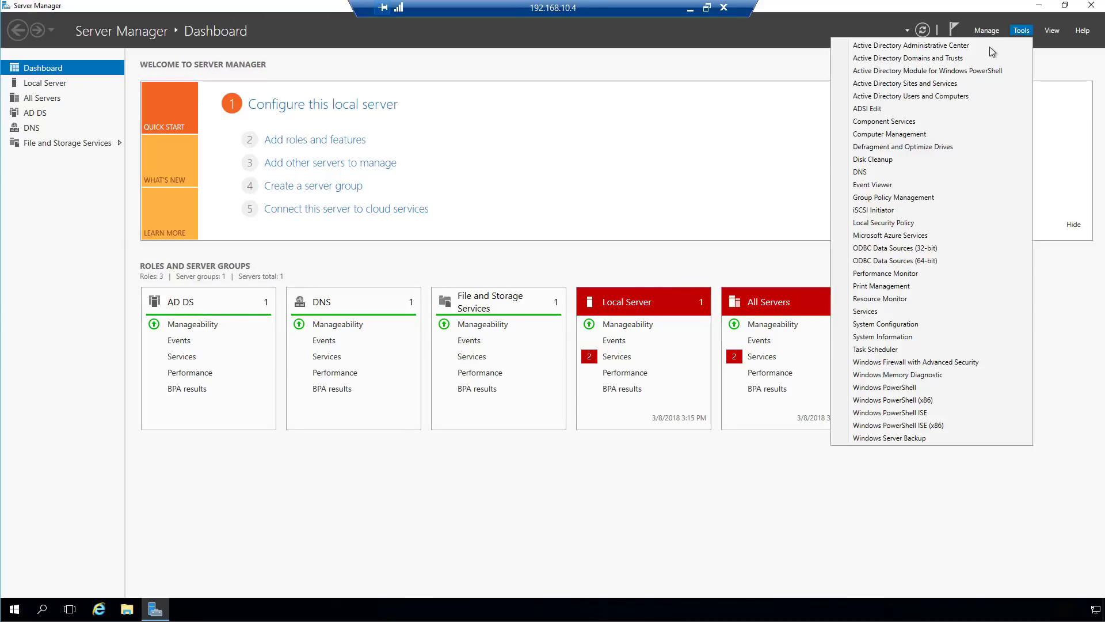
pyautogui.click(937, 96)
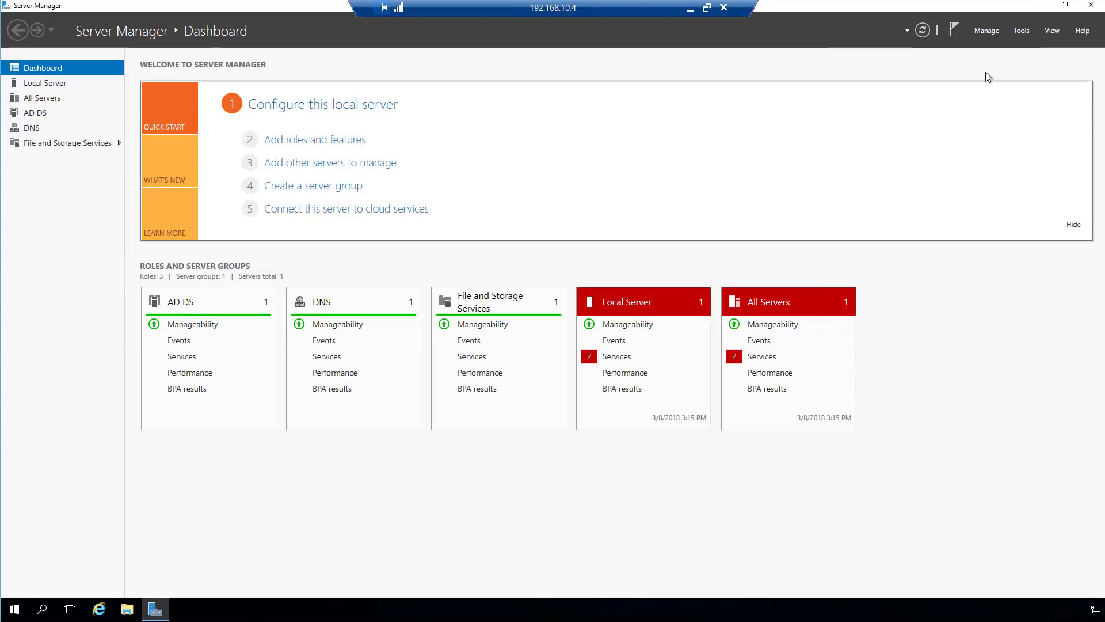
pyautogui.click(1039, 5)
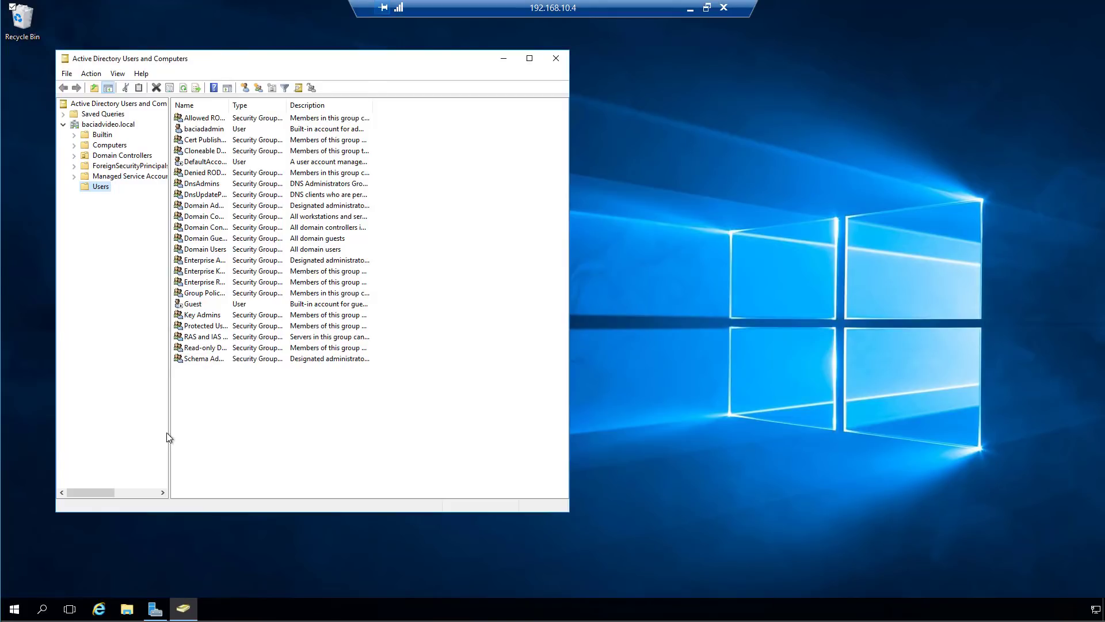
# - Launch Windows PowerShell ISE as administrator from the Start menu
pyautogui.click(16, 614)
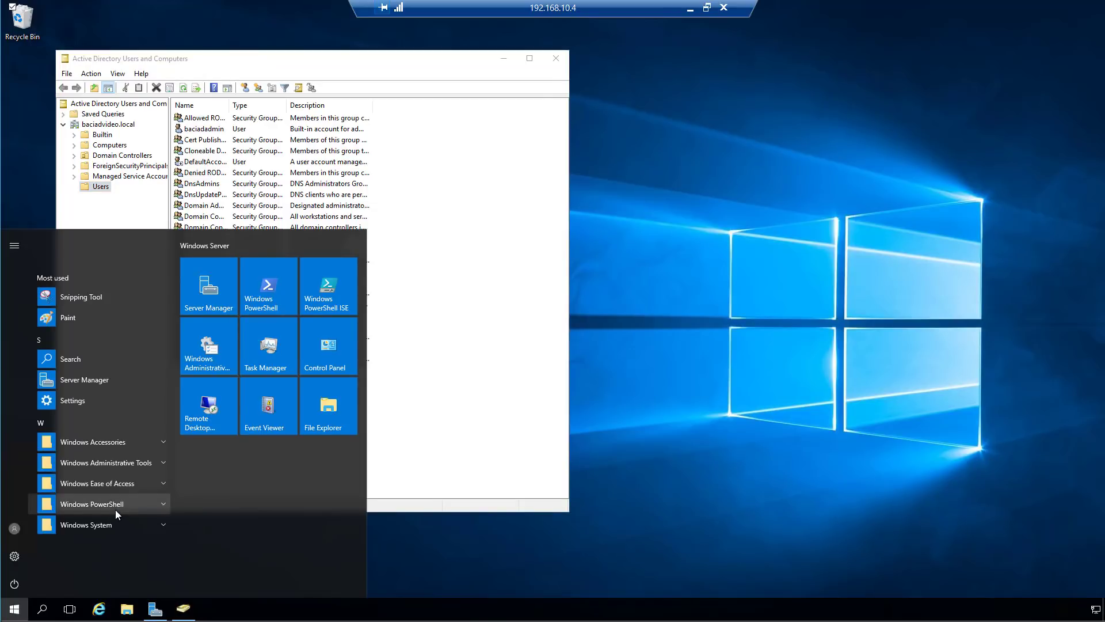
pyautogui.rightClick(342, 269)
pyautogui.moveTo(379, 313)
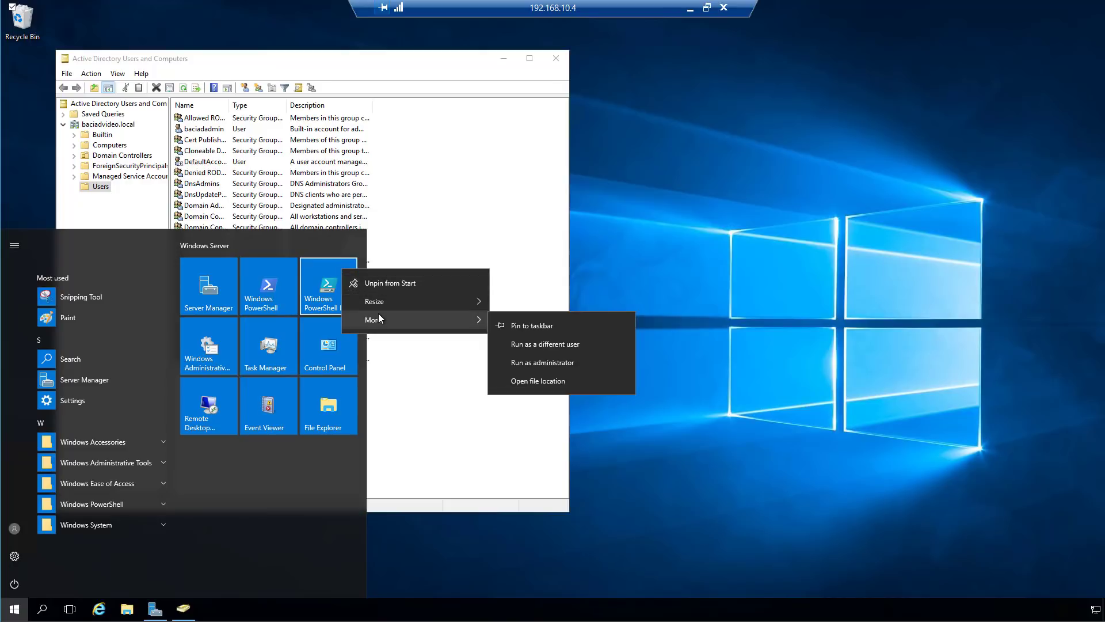
pyautogui.click(537, 361)
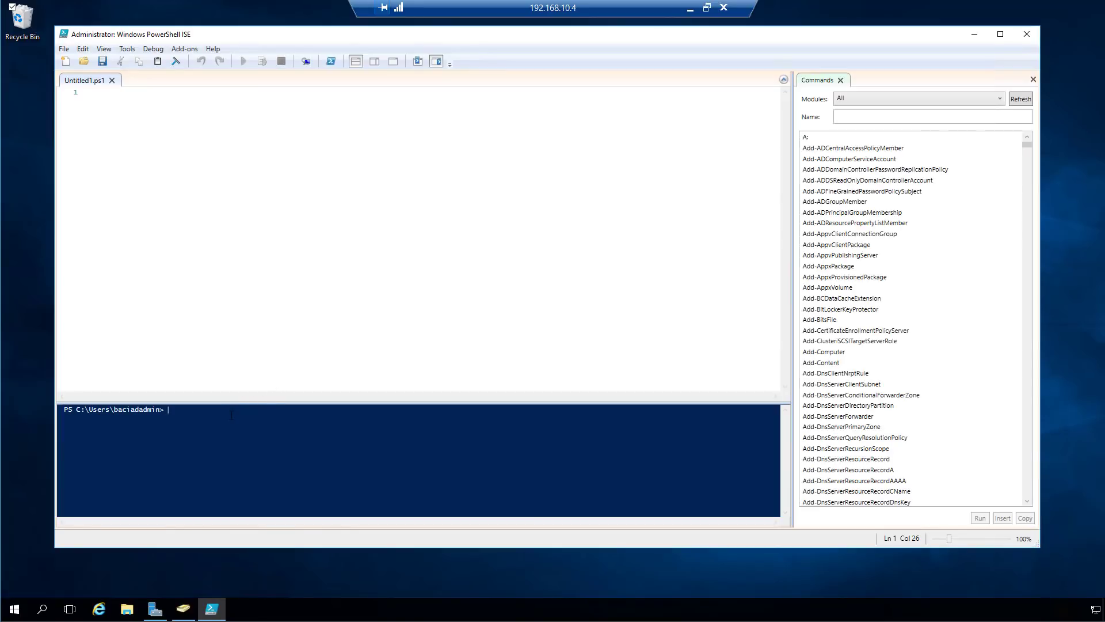
# - Run Set-ExecutionPolicy Unrestricted in the console and approve the change
pyautogui.write('Set')
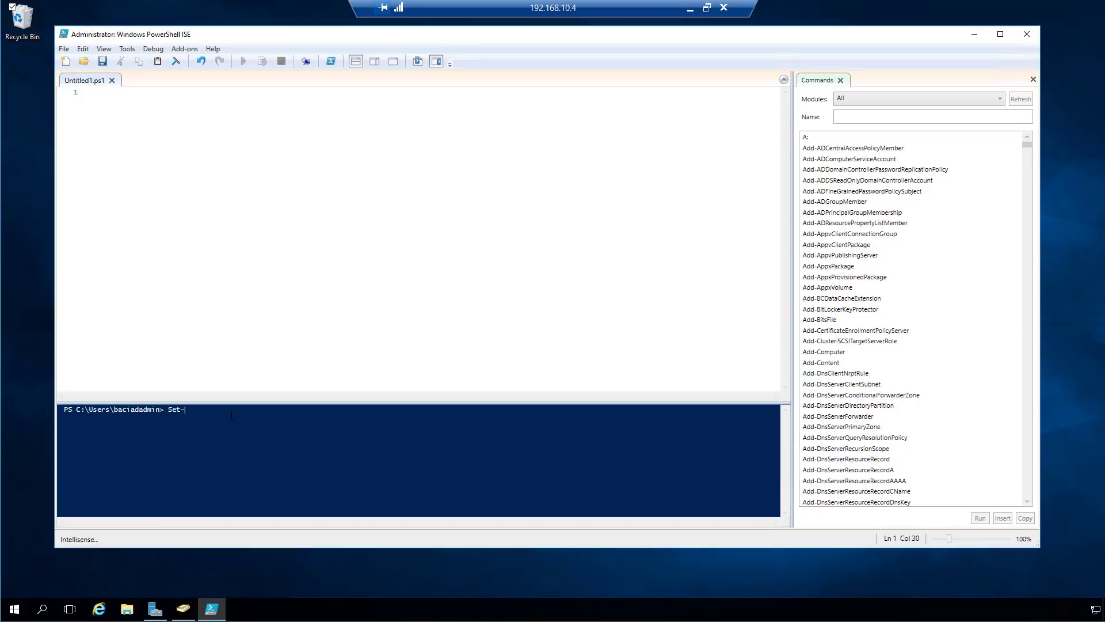
pyautogui.write('-Exec')
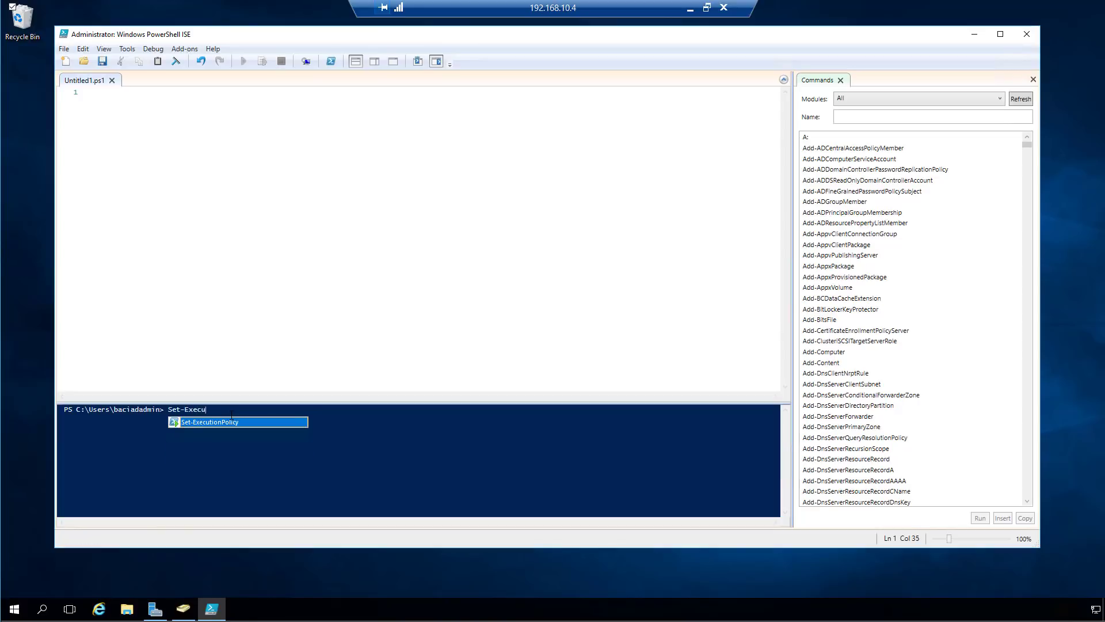
pyautogui.write('u')
pyautogui.press('Tab')
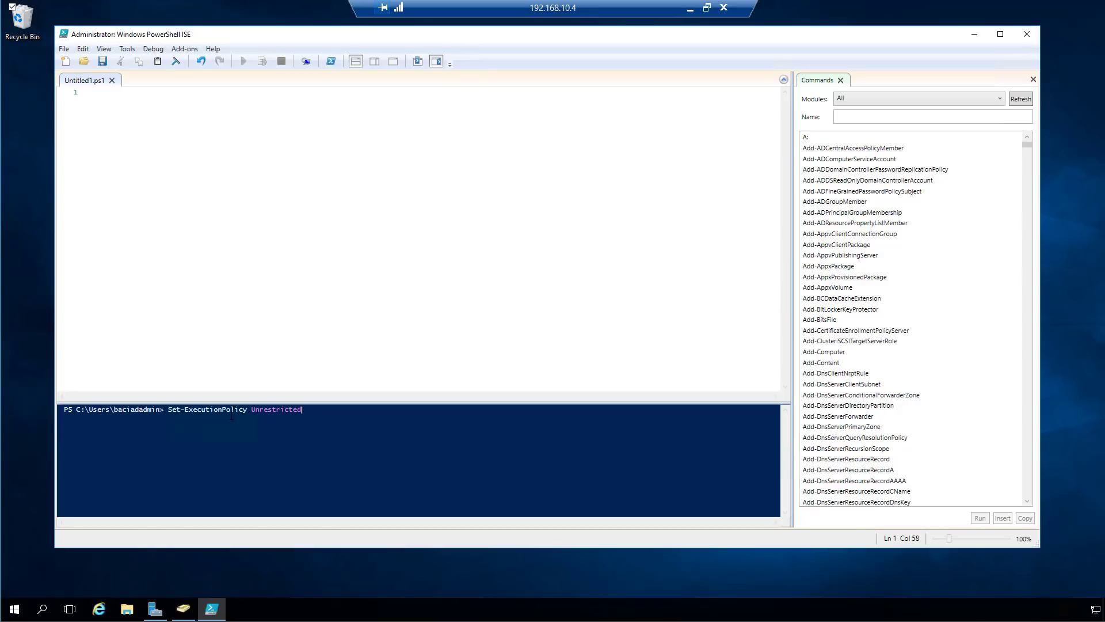
pyautogui.press('Return')
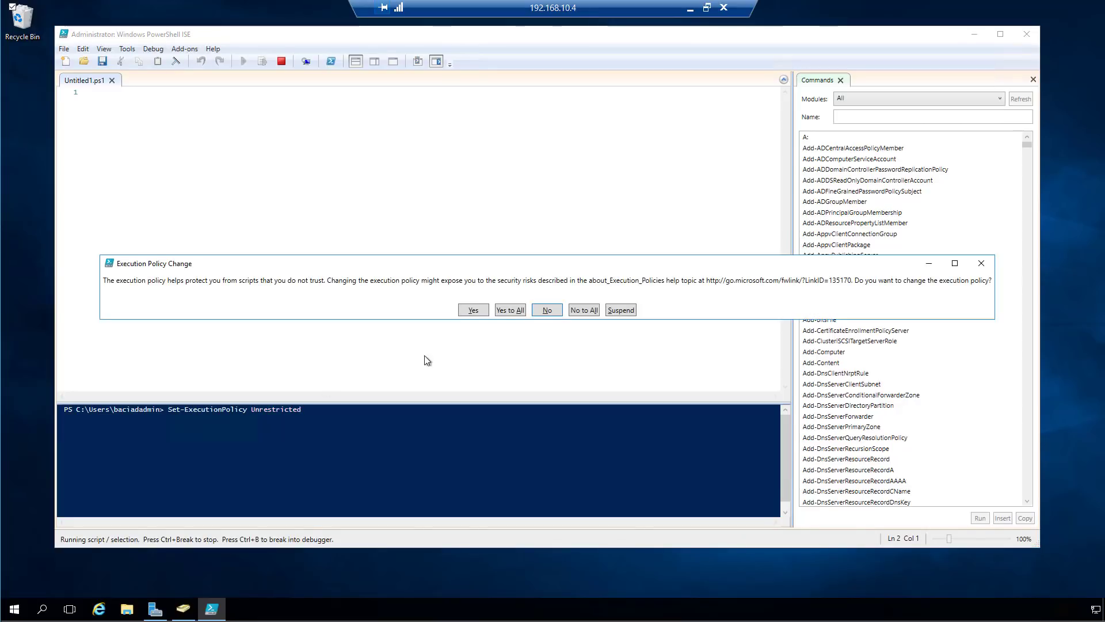
pyautogui.click(506, 311)
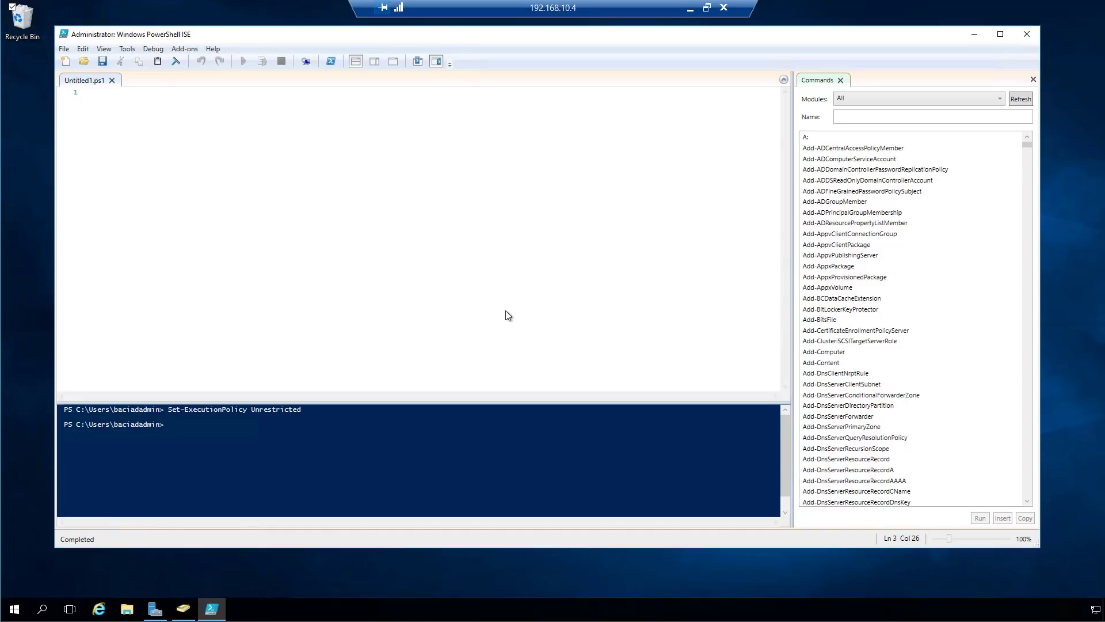
pyautogui.click(688, 10)
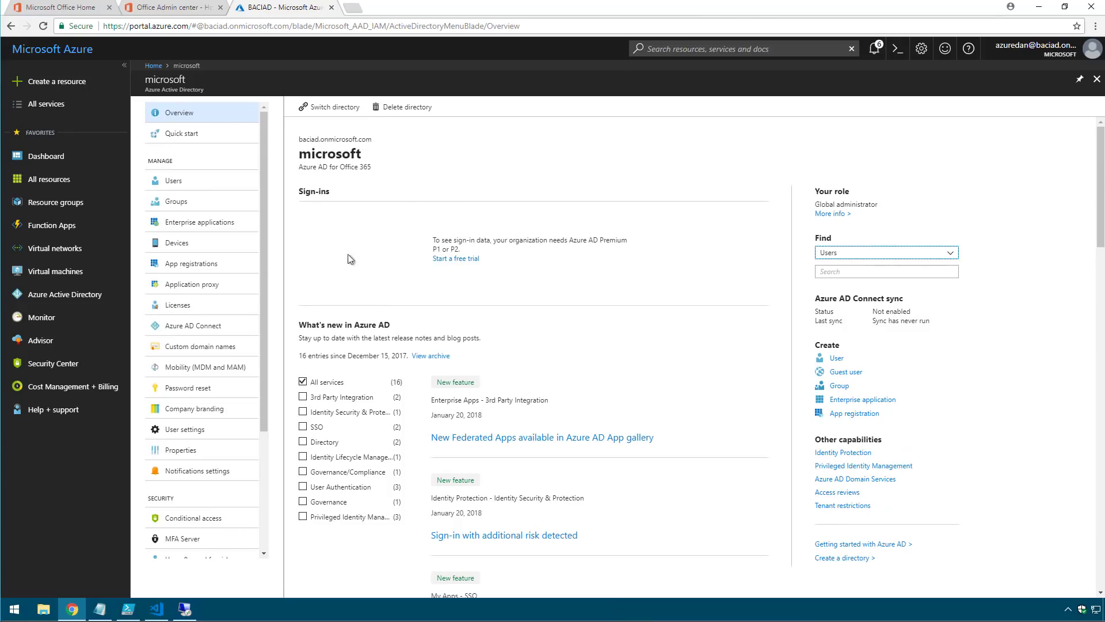
# - Copy BACIAD-ADUsers and users.csv from the local C:\Demos\Scripts\ADUsers folder
pyautogui.click(43, 609)
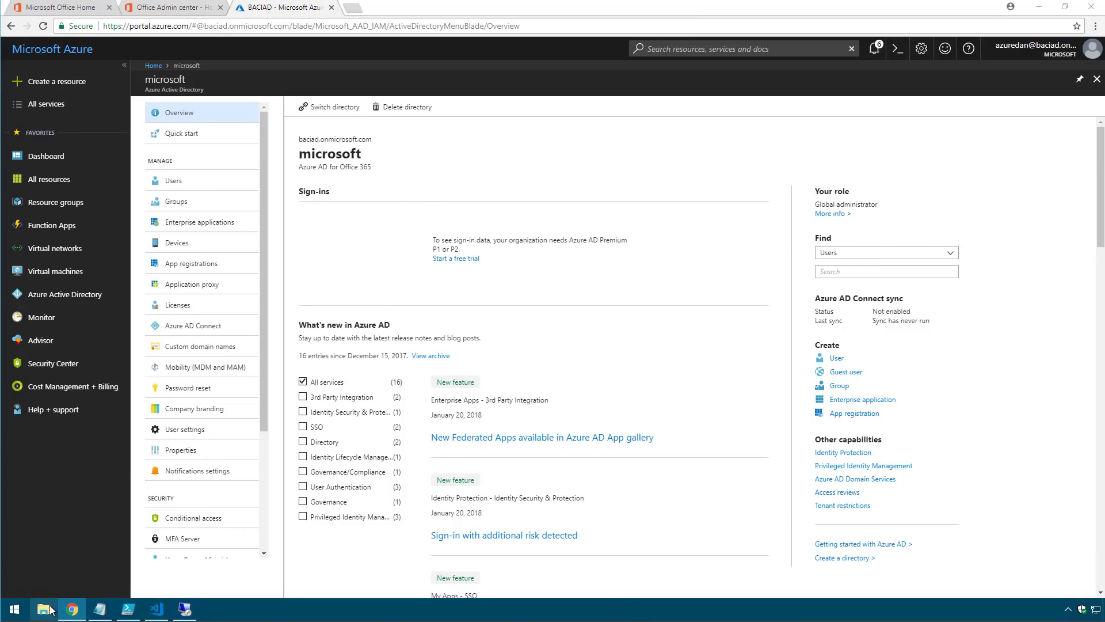
pyautogui.click(285, 389)
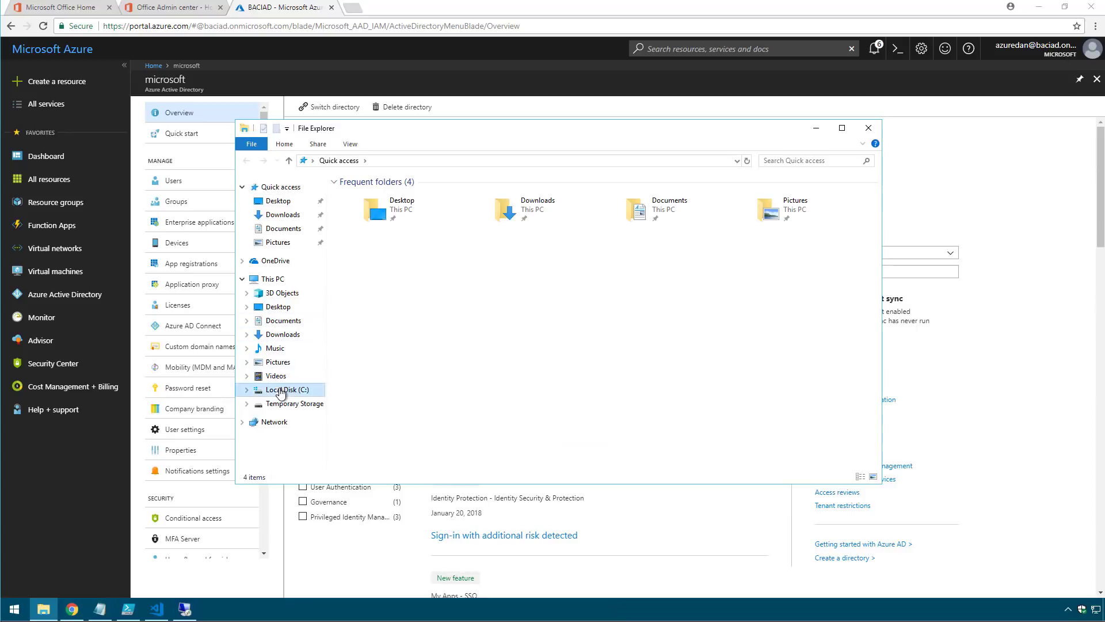
pyautogui.doubleClick(366, 208)
pyautogui.doubleClick(368, 230)
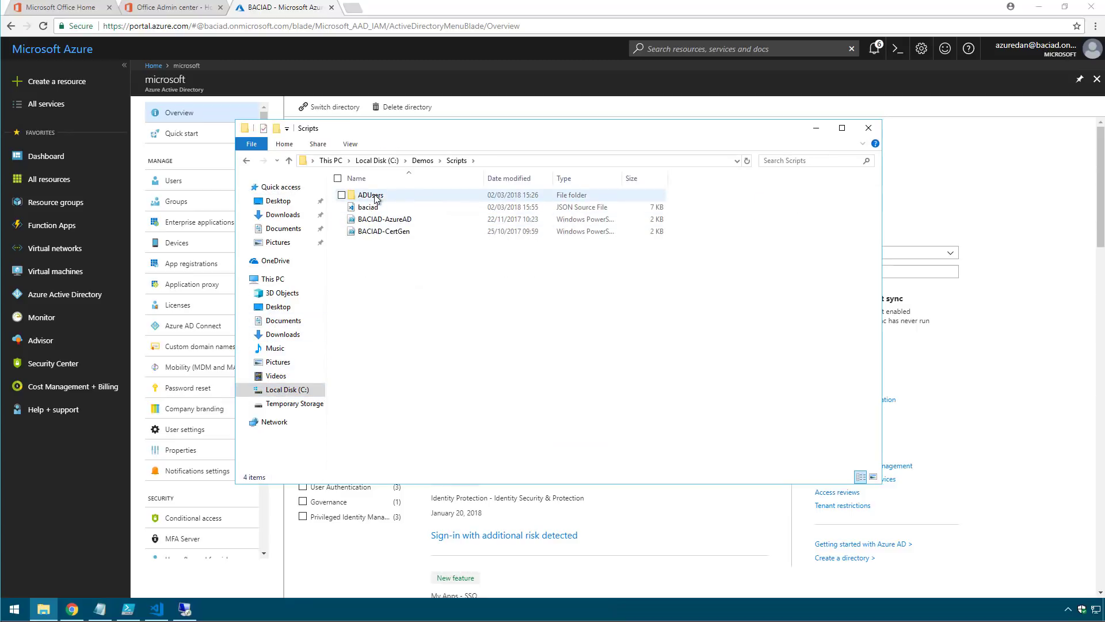
pyautogui.doubleClick(374, 196)
pyautogui.moveTo(410, 239); pyautogui.dragTo(404, 196)
pyautogui.rightClick(404, 196)
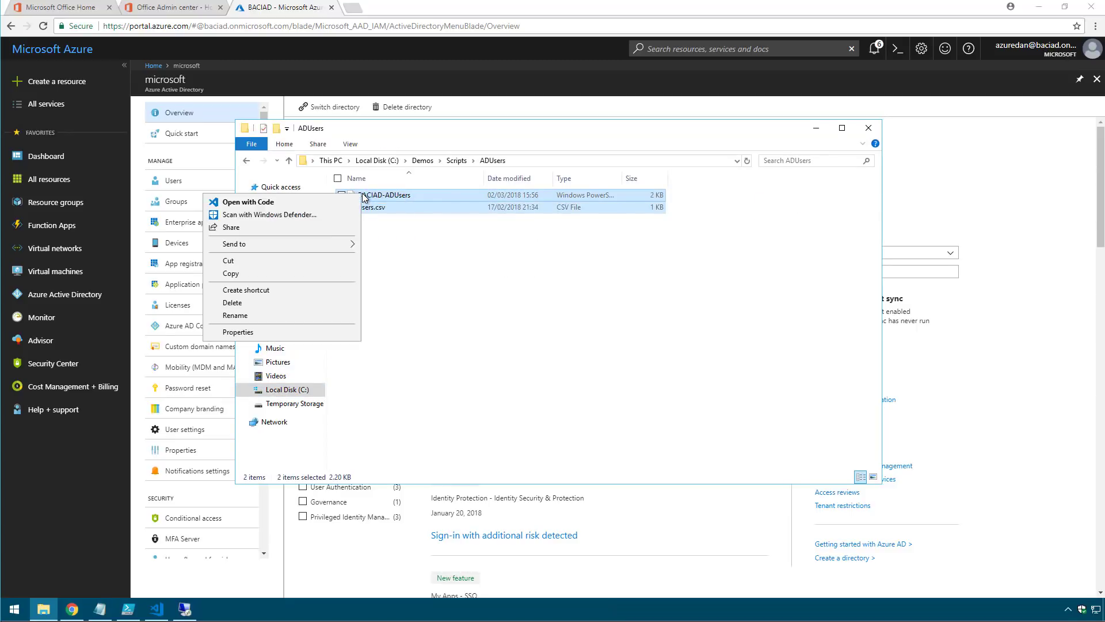
pyautogui.click(306, 272)
# - Paste both files into the remote server's C:\Users admin home folder
pyautogui.click(190, 604)
pyautogui.click(128, 608)
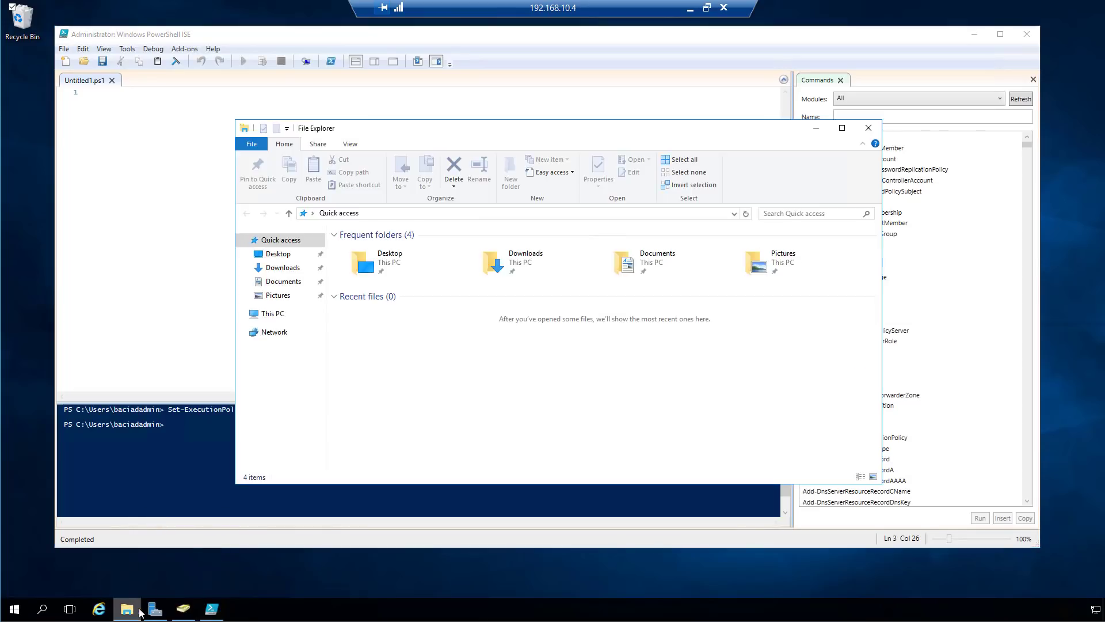
pyautogui.click(269, 314)
pyautogui.doubleClick(351, 361)
pyautogui.doubleClick(406, 298)
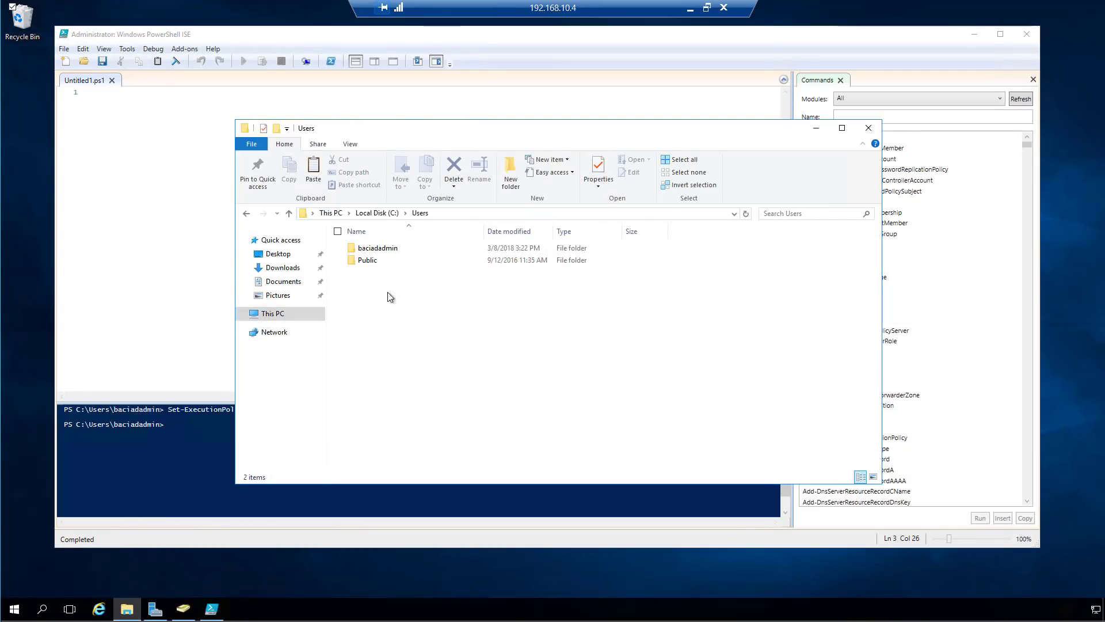
pyautogui.doubleClick(387, 252)
pyautogui.rightClick(373, 432)
pyautogui.click(300, 509)
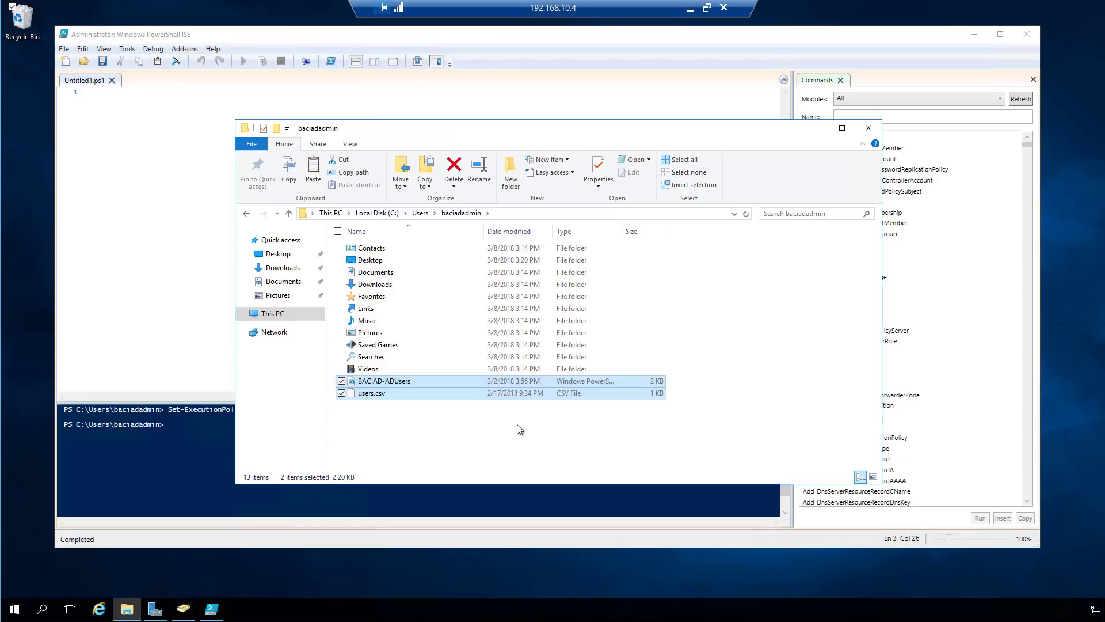
pyautogui.click(867, 127)
# - Open BACIAD-ADUsers.ps1 from the admin home folder in ISE and run it
pyautogui.click(83, 61)
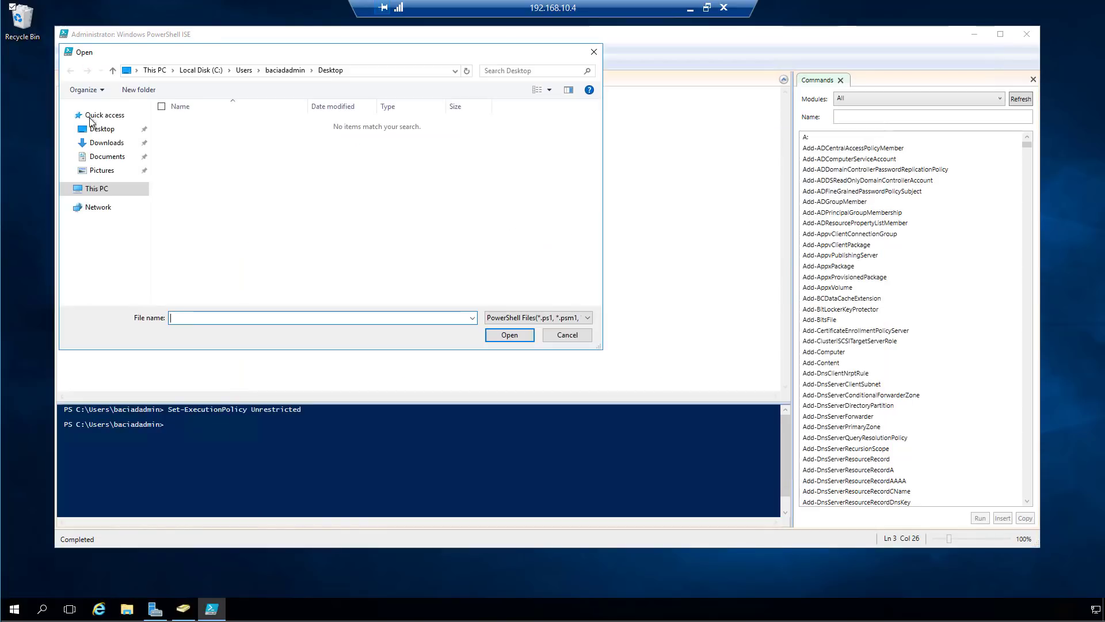
pyautogui.click(101, 193)
pyautogui.doubleClick(383, 216)
pyautogui.doubleClick(195, 189)
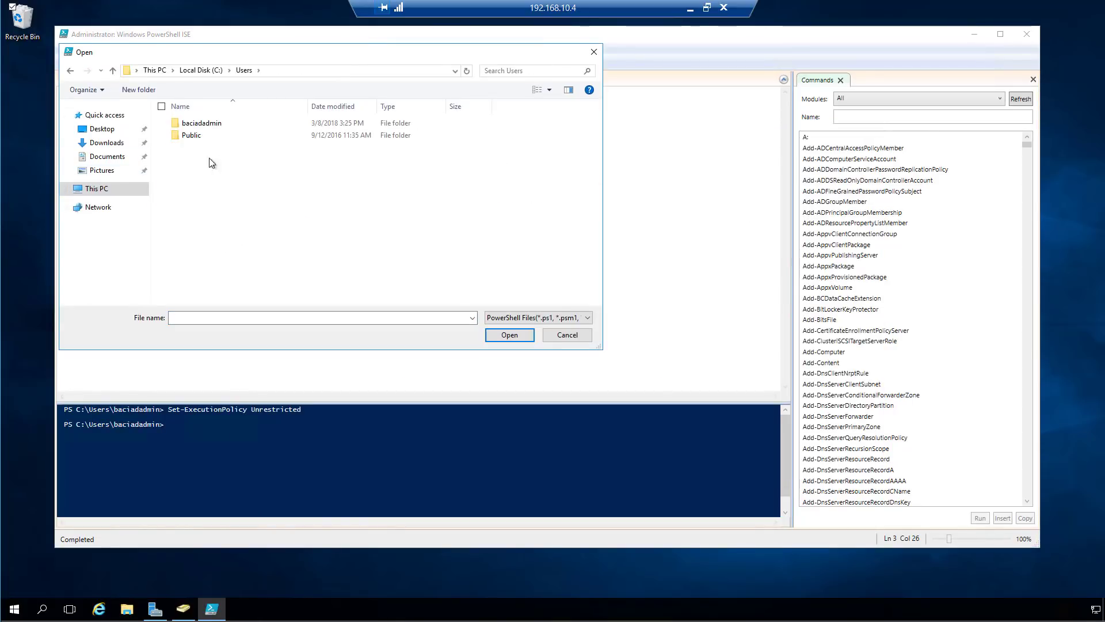
pyautogui.doubleClick(196, 123)
pyautogui.click(282, 256)
pyautogui.click(509, 335)
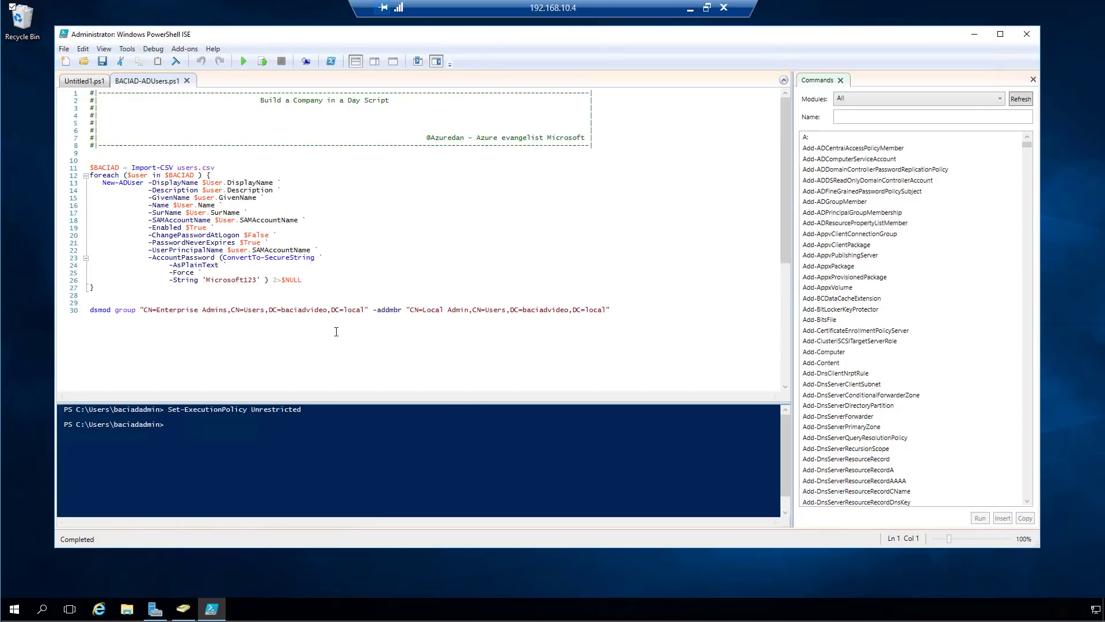
pyautogui.click(244, 61)
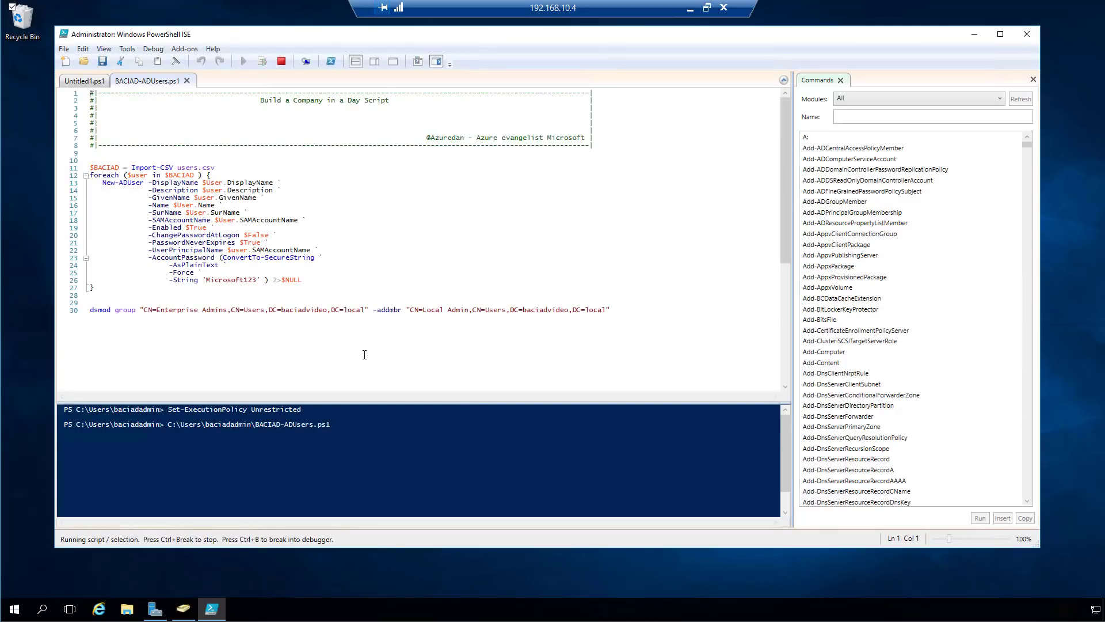
pyautogui.click(1026, 34)
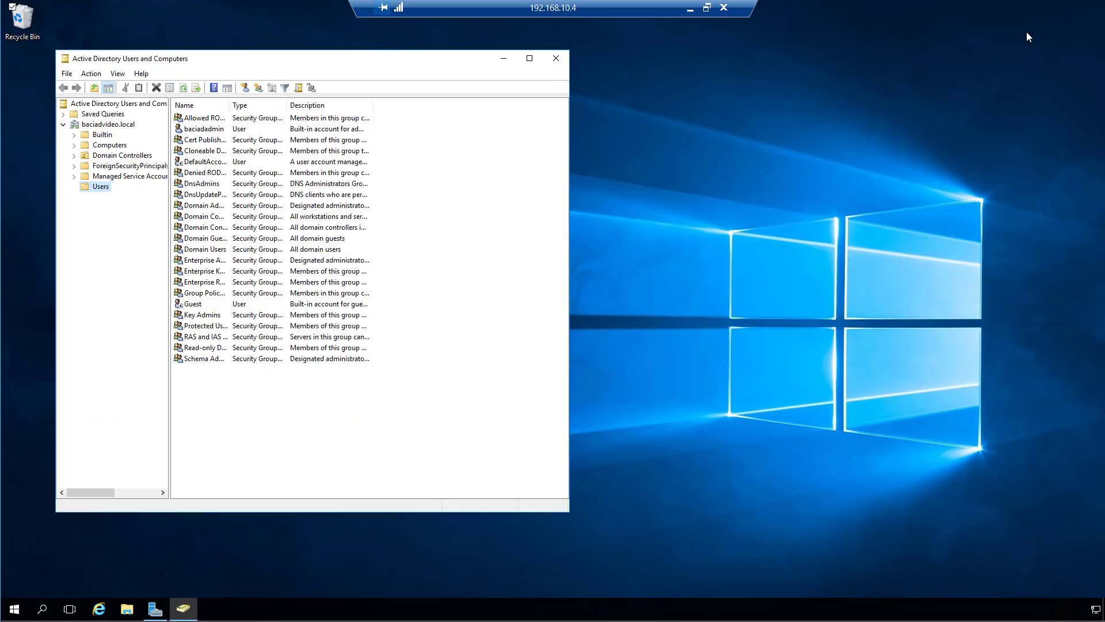
# - Refresh the Users container in Active Directory Users and Computers to show the new accounts
pyautogui.click(99, 186)
pyautogui.rightClick(99, 186)
pyautogui.click(136, 270)
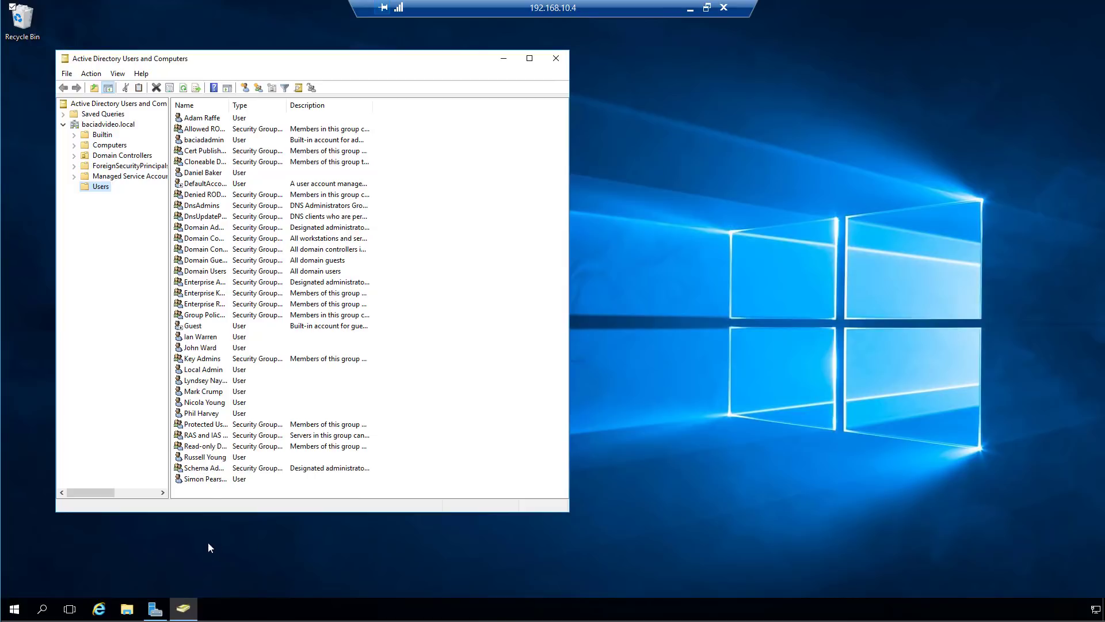
pyautogui.click(157, 613)
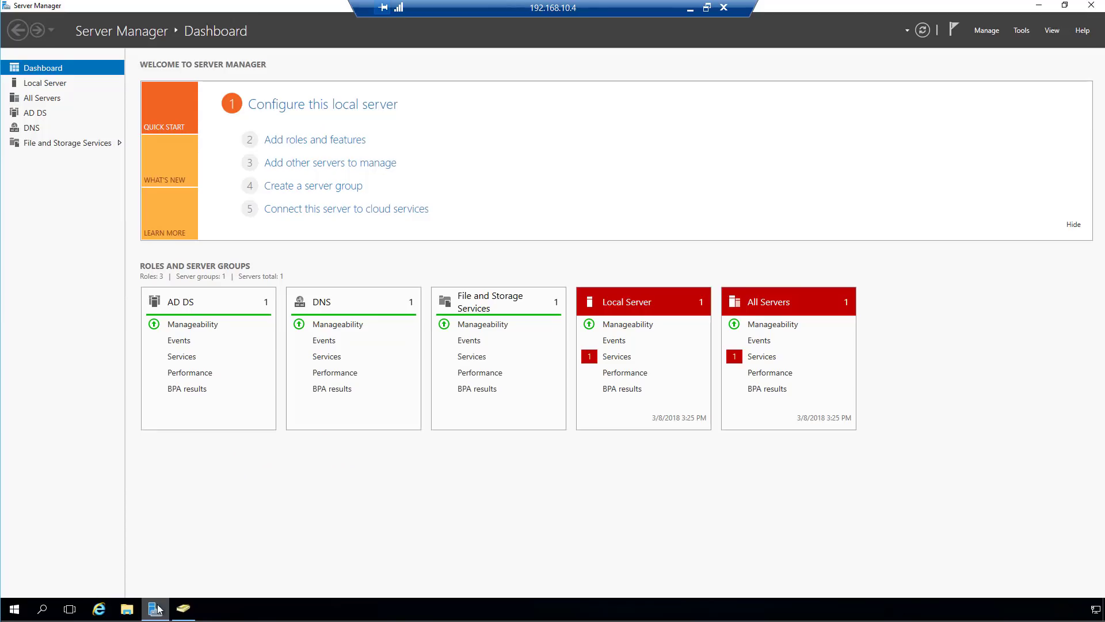
# - Under Local Server, set IE Enhanced Security Configuration to Off for Administrators and Users
pyautogui.click(26, 85)
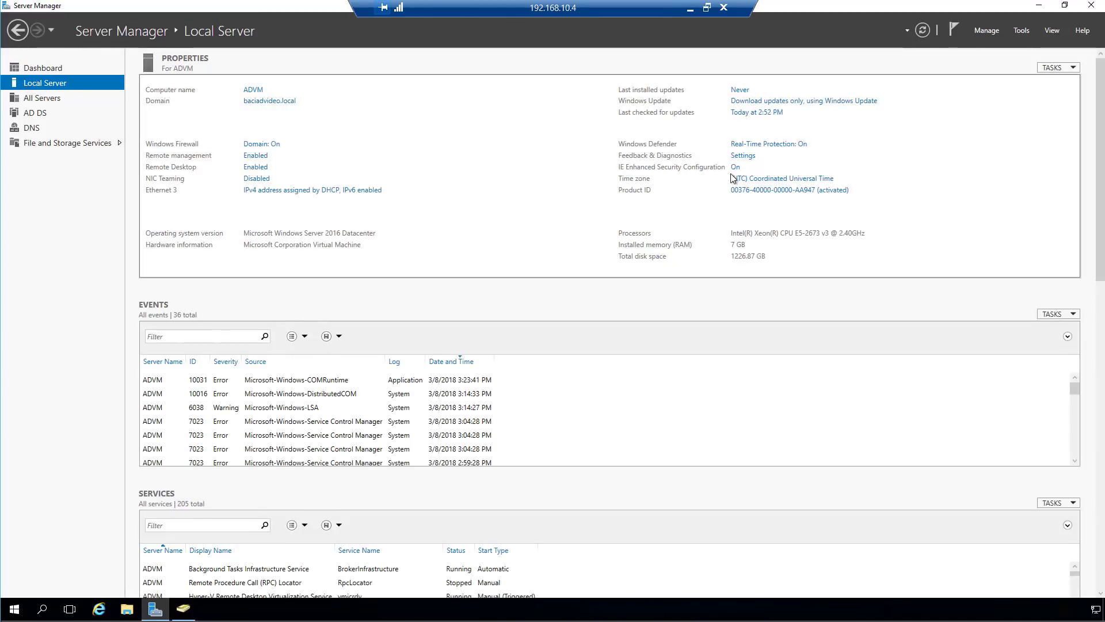
pyautogui.click(737, 169)
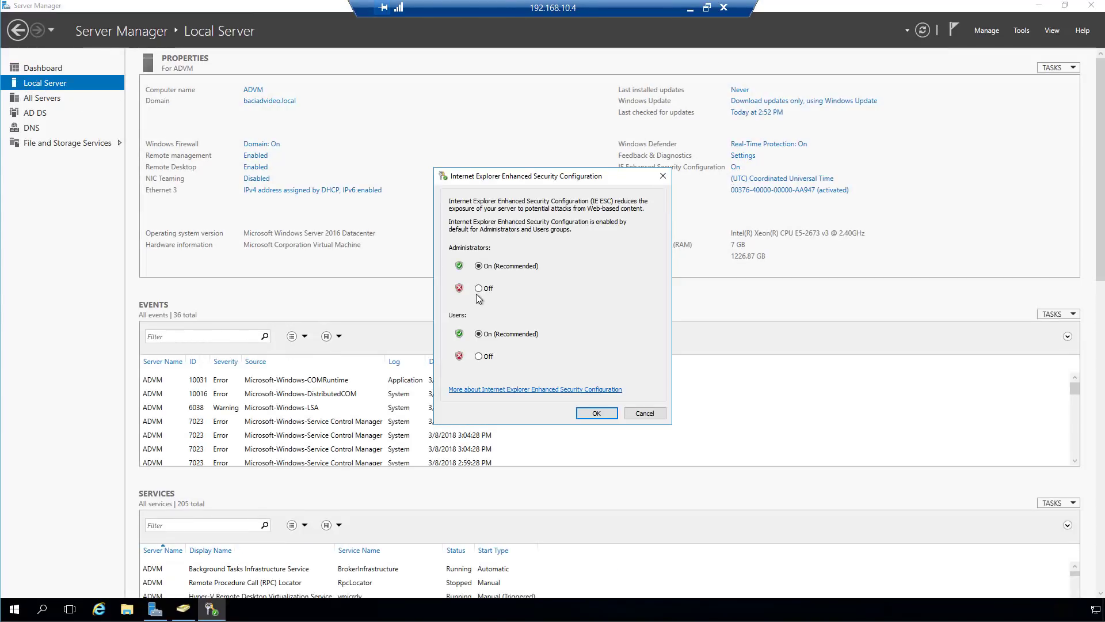
pyautogui.click(478, 288)
pyautogui.click(479, 357)
pyautogui.click(587, 414)
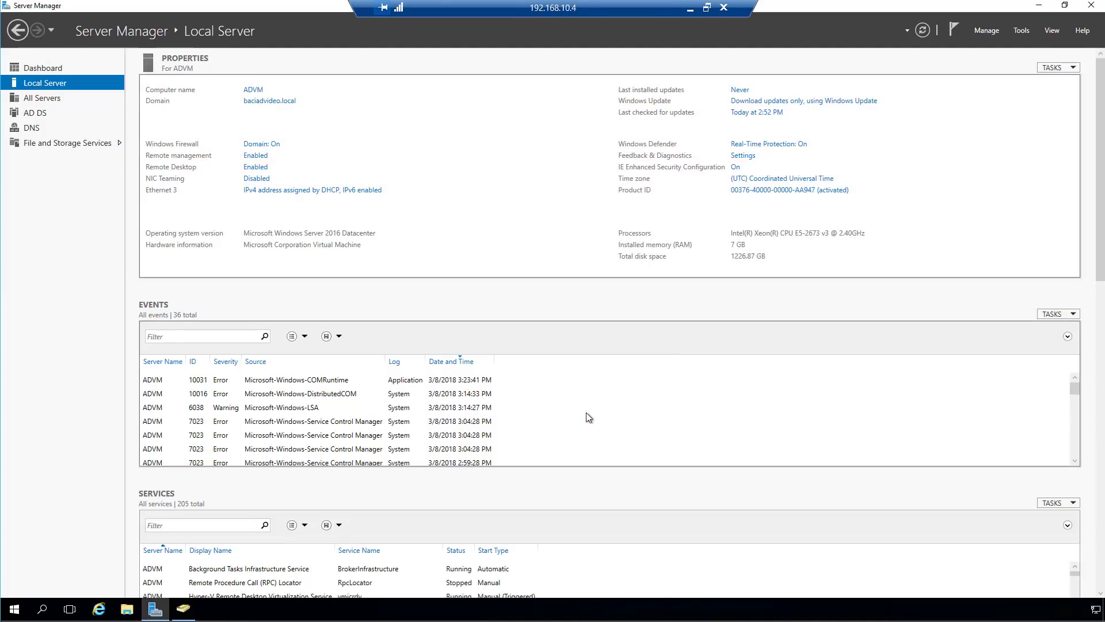
pyautogui.click(1038, 6)
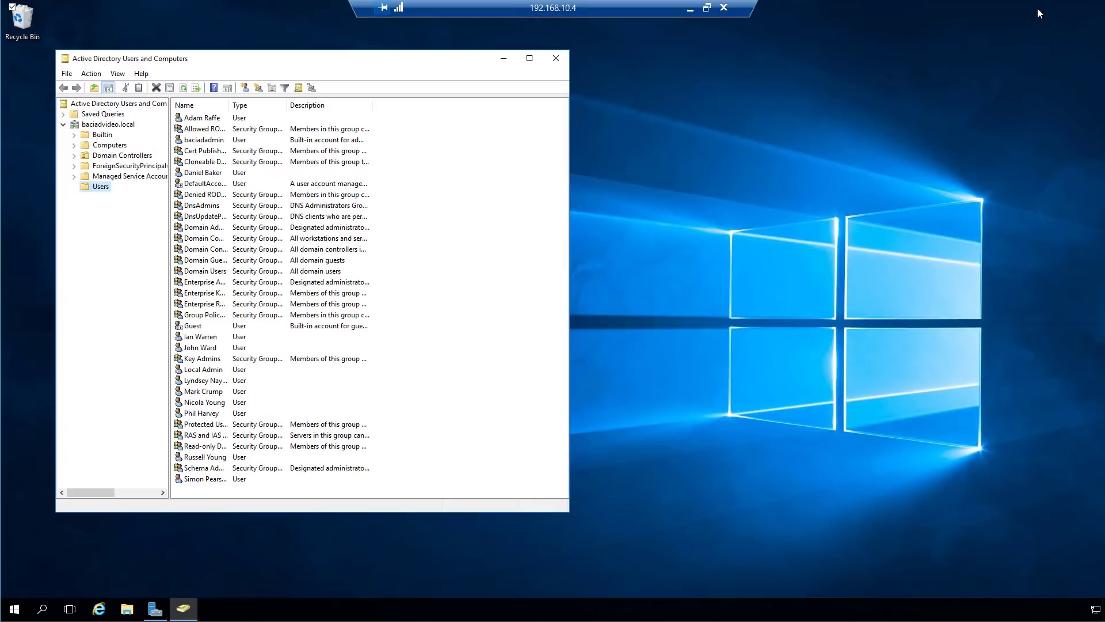
# - Start Internet Explorer and accept its recommended settings
pyautogui.click(106, 609)
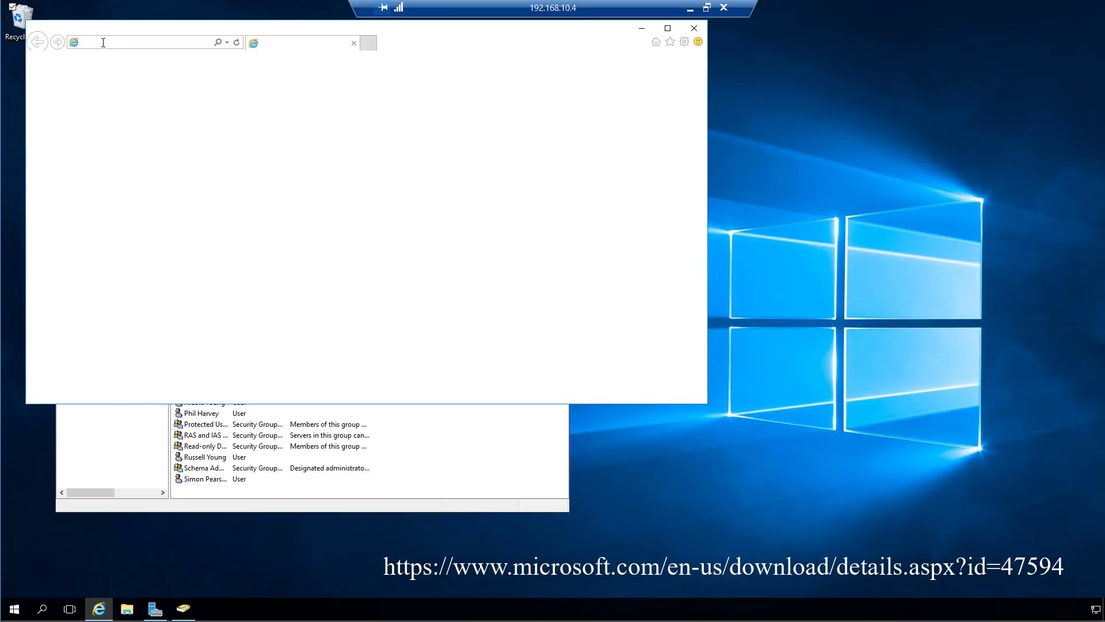
pyautogui.rightClick(103, 42)
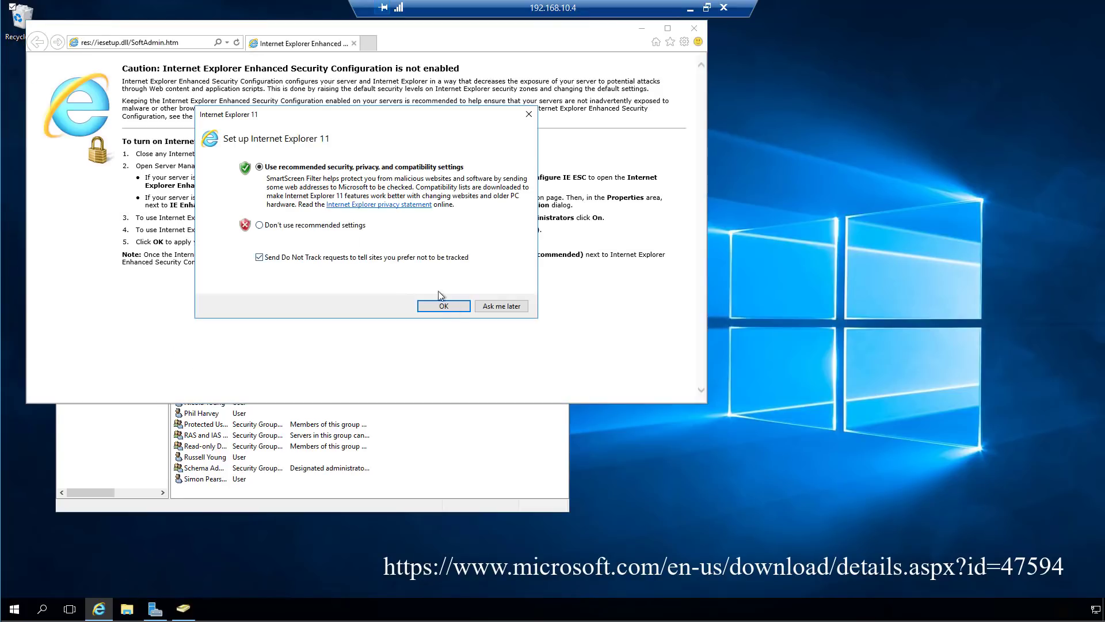
pyautogui.click(440, 301)
# - Load the Azure AD Connect download page and download AzureADConnect.msi
pyautogui.click(105, 46)
pyautogui.rightClick(105, 47)
pyautogui.click(35, 99)
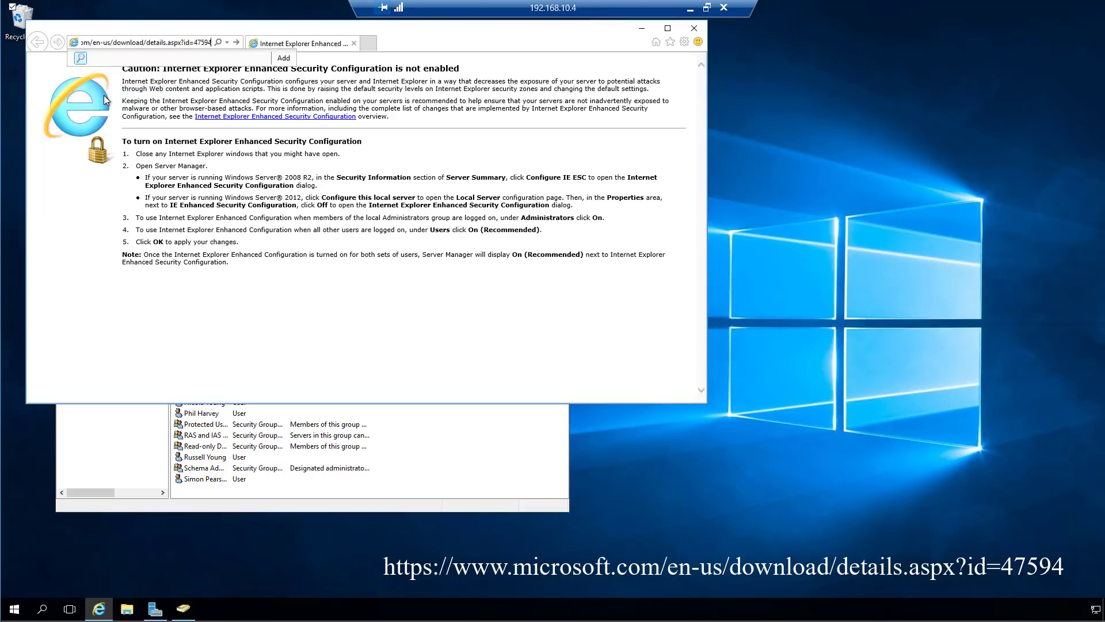
pyautogui.press('Return')
pyautogui.moveTo(701, 403); pyautogui.dragTo(918, 521)
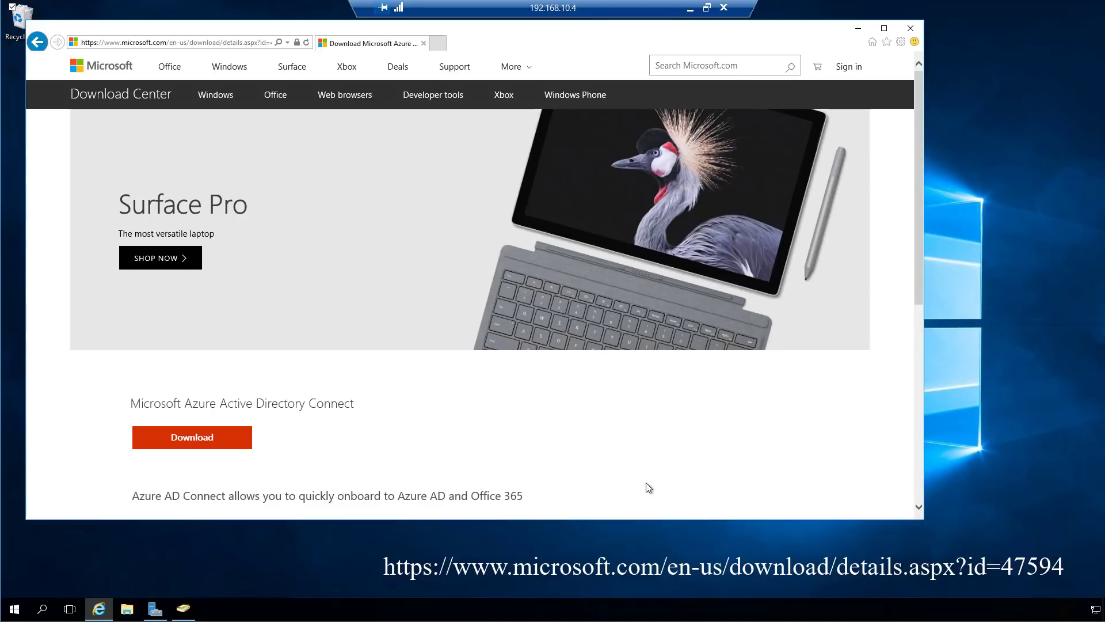
pyautogui.click(250, 440)
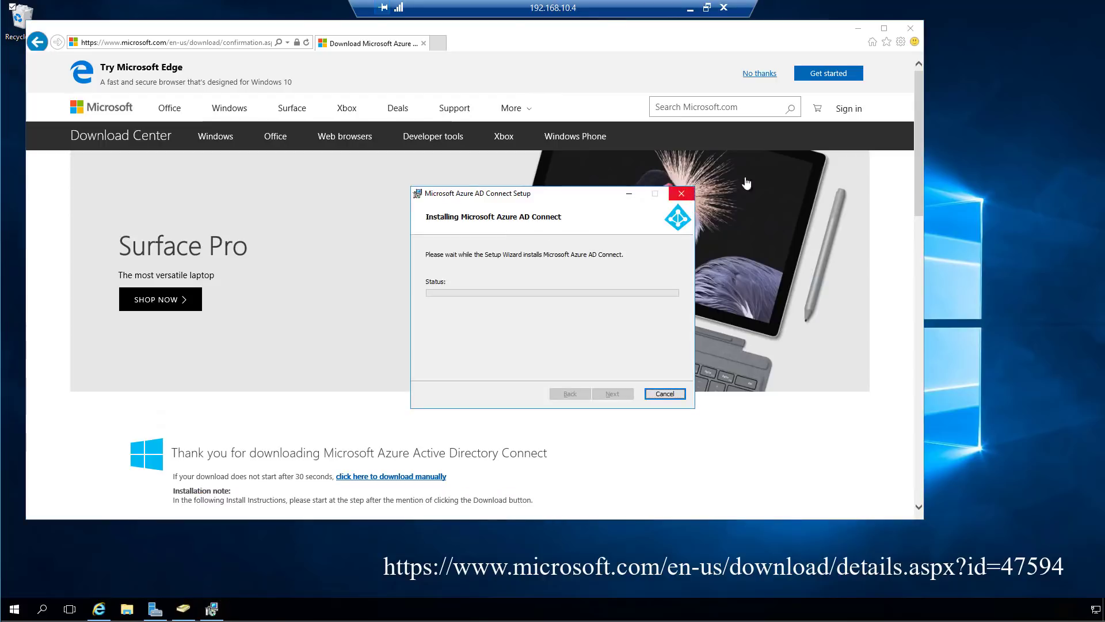
pyautogui.click(858, 29)
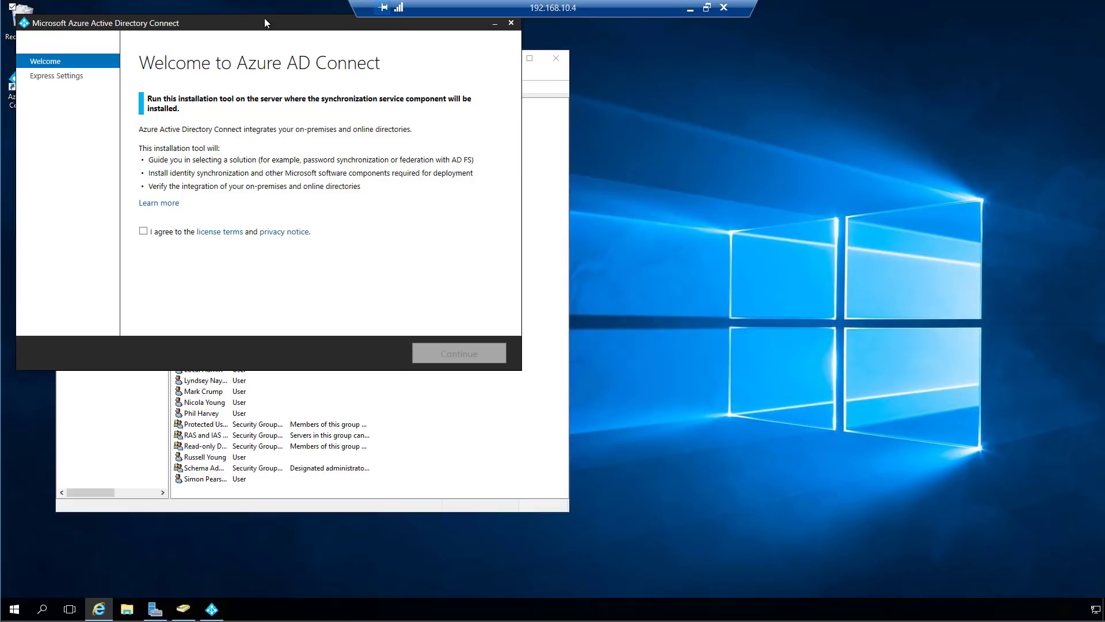
# - Agree to the Azure AD Connect license terms, continue, and choose Use express settings
pyautogui.moveTo(264, 23); pyautogui.dragTo(667, 124)
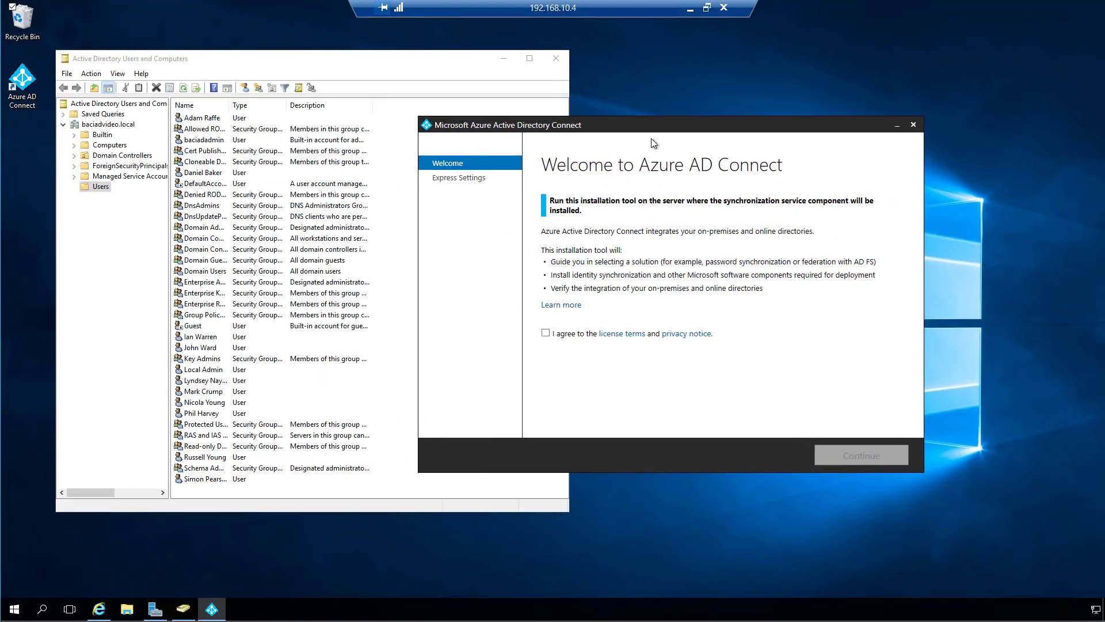
pyautogui.click(546, 332)
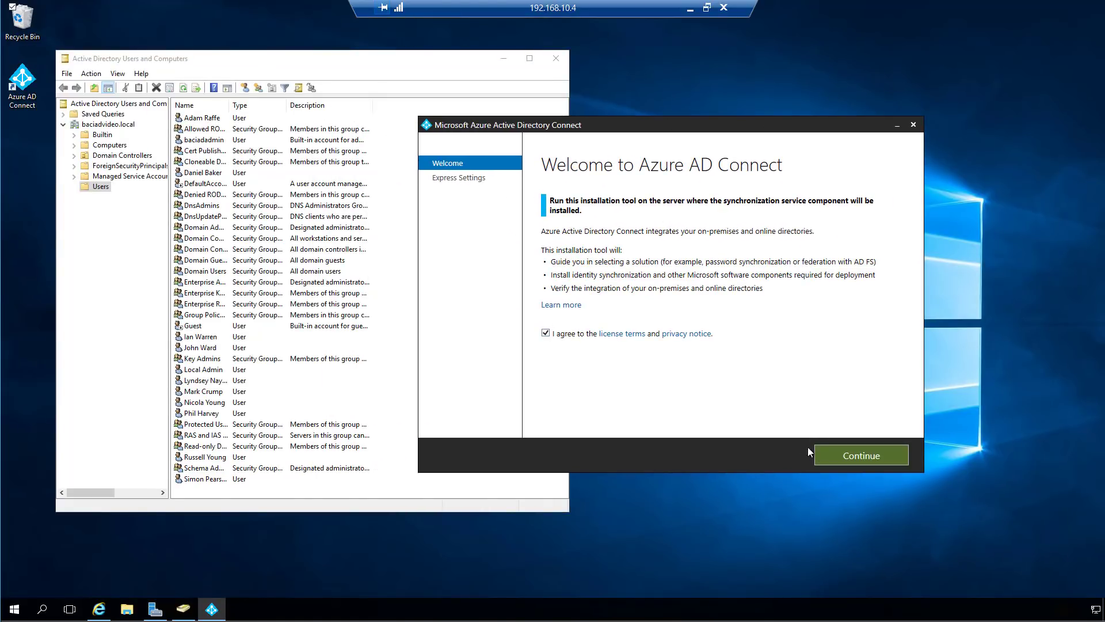
pyautogui.click(828, 454)
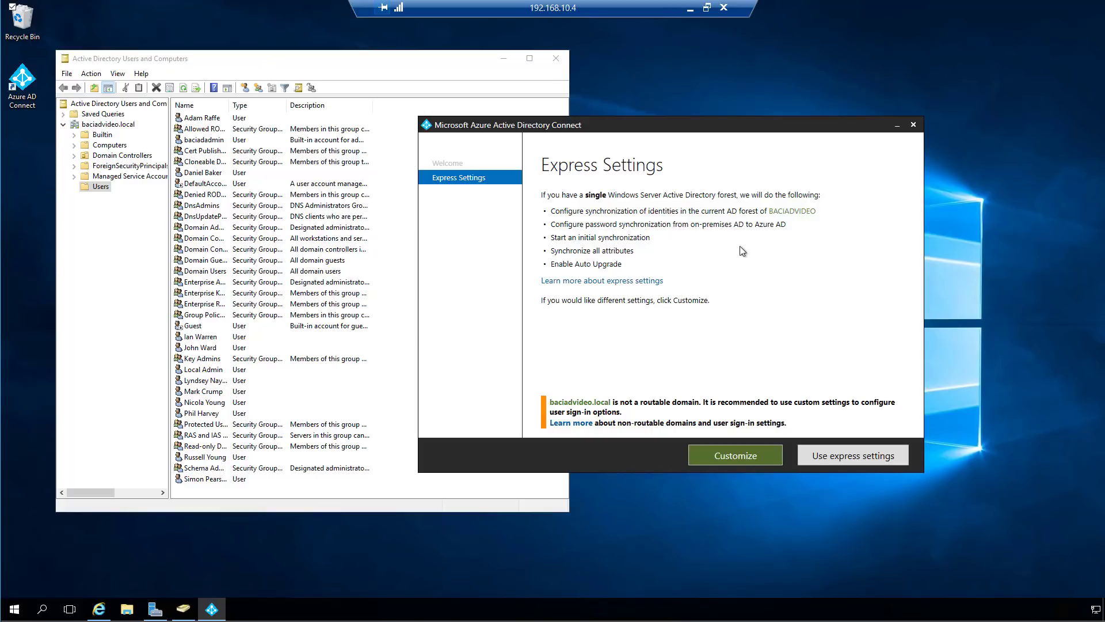
pyautogui.click(824, 455)
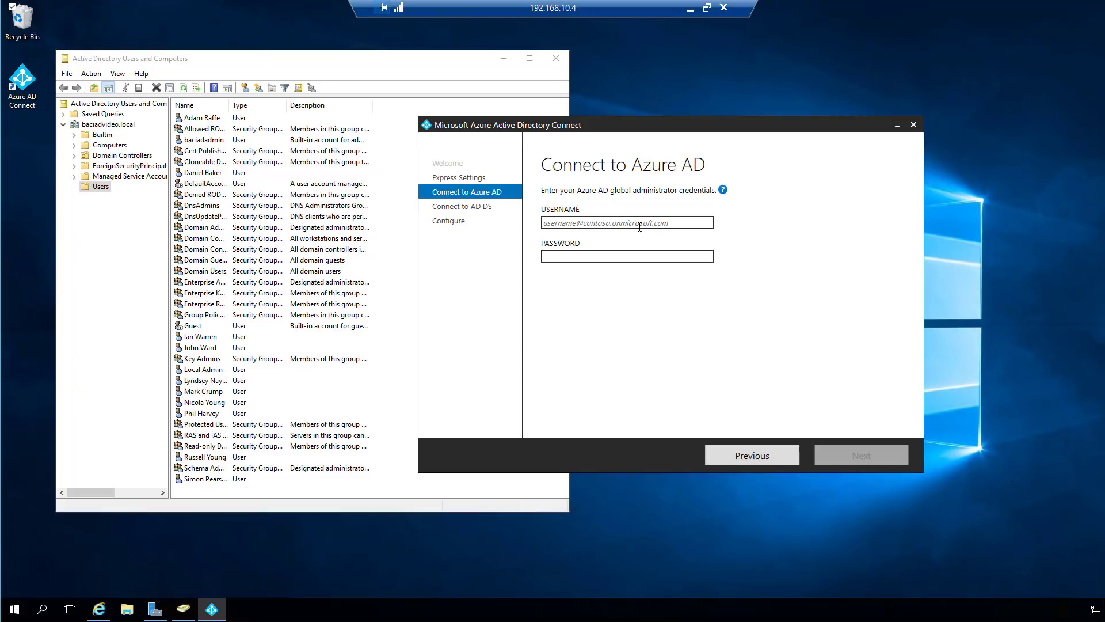
# - Enter the Azure AD administrator username and password
pyautogui.hotkey('ctrl', 'v')
pyautogui.click(637, 253)
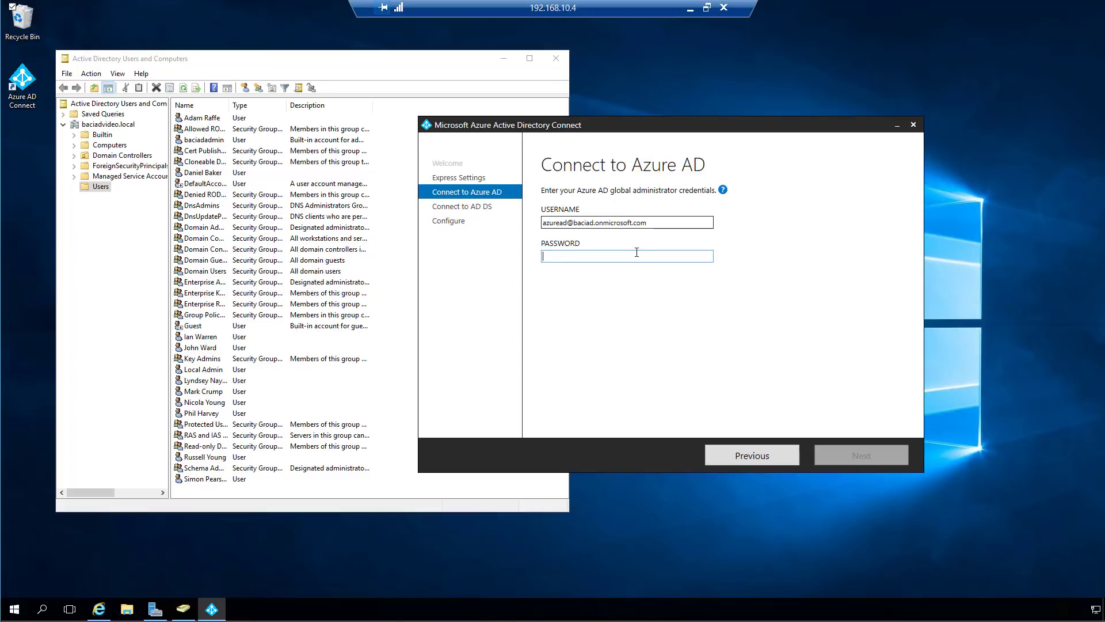
pyautogui.write('••')
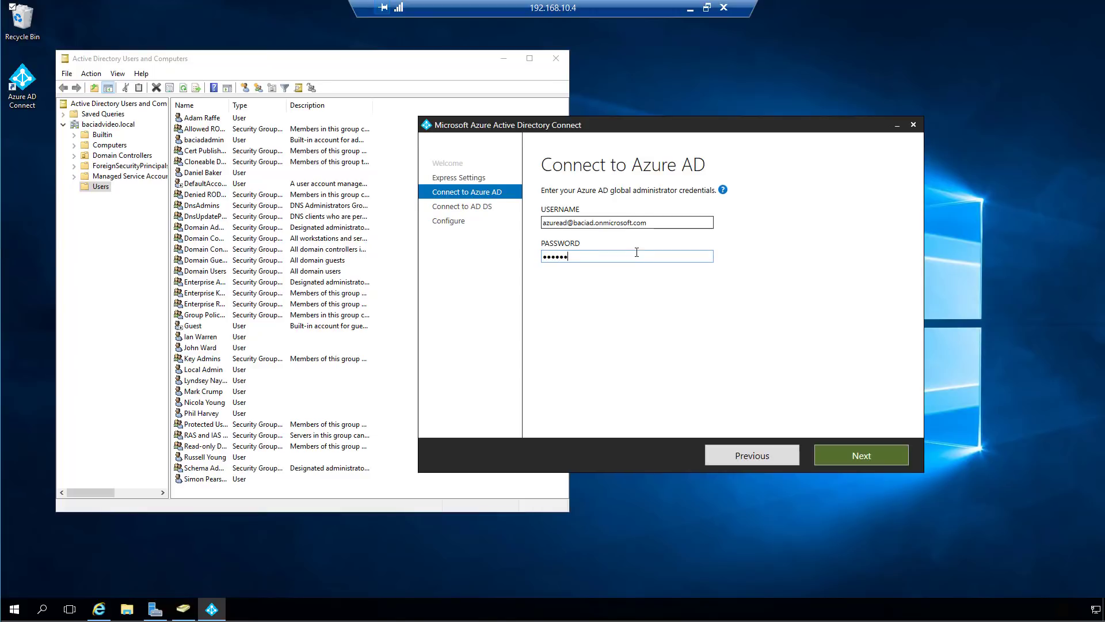
pyautogui.write('••••••••••')
pyautogui.press('Return')
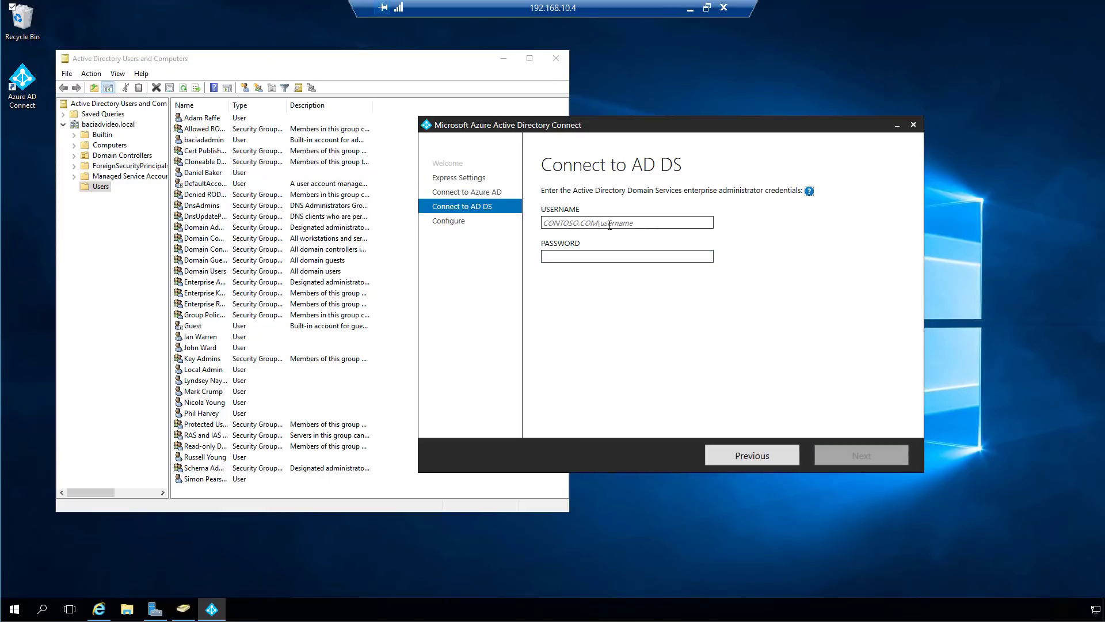
# - Enter the BACIADVIDEO\localad AD DS credentials and continue without verified domains
pyautogui.click(610, 225)
pyautogui.write('BACIADVIDEO\\localad')
pyautogui.press('Tab')
pyautogui.write('••••')
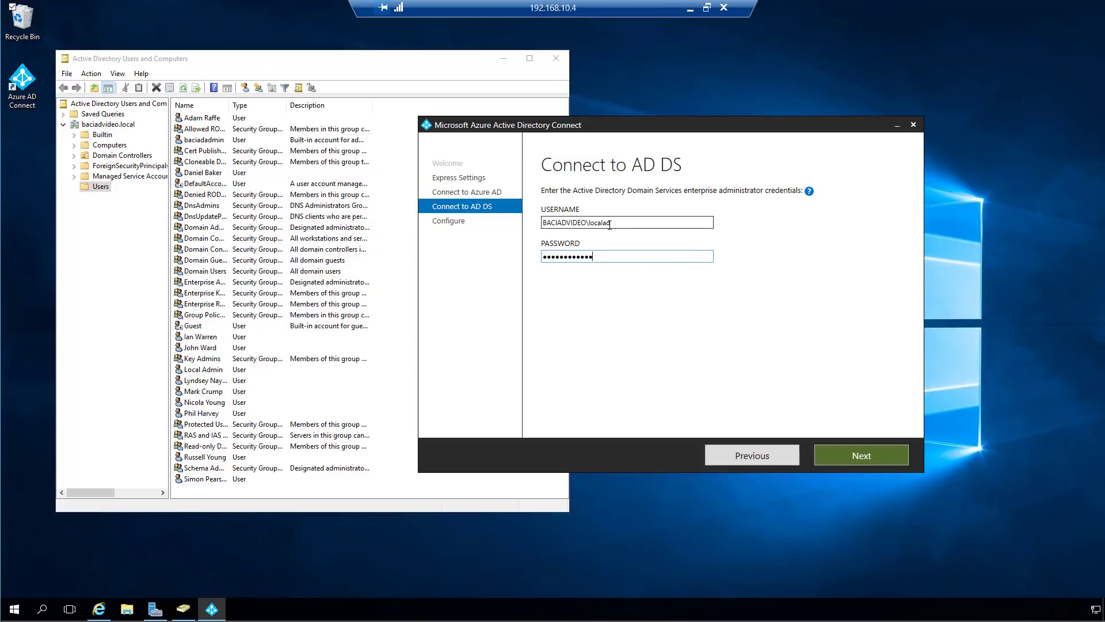
pyautogui.click(848, 448)
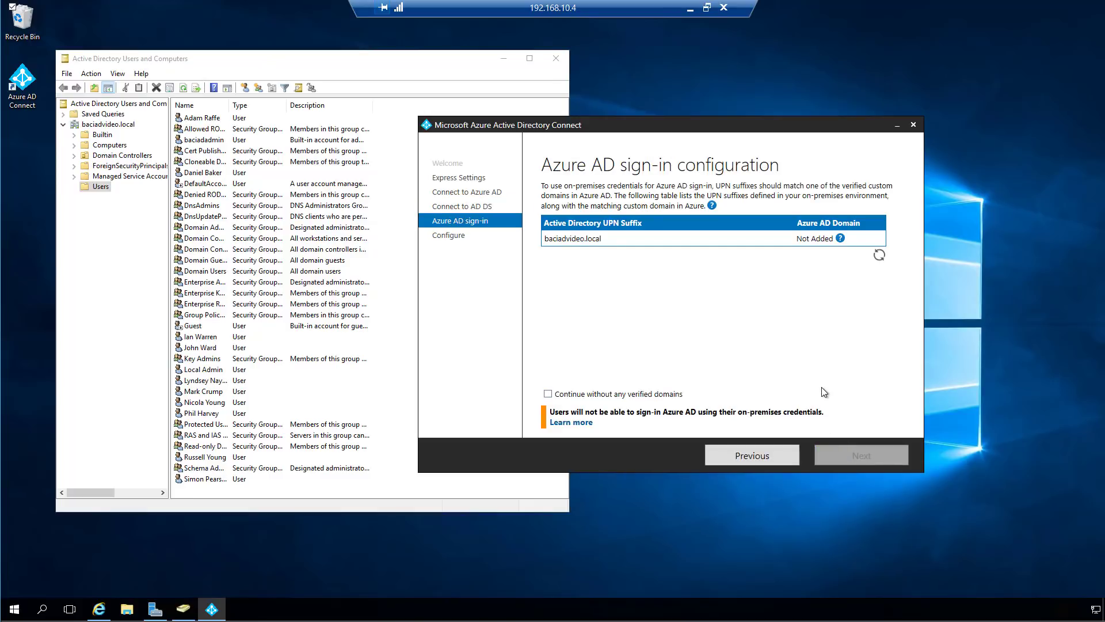
pyautogui.click(666, 396)
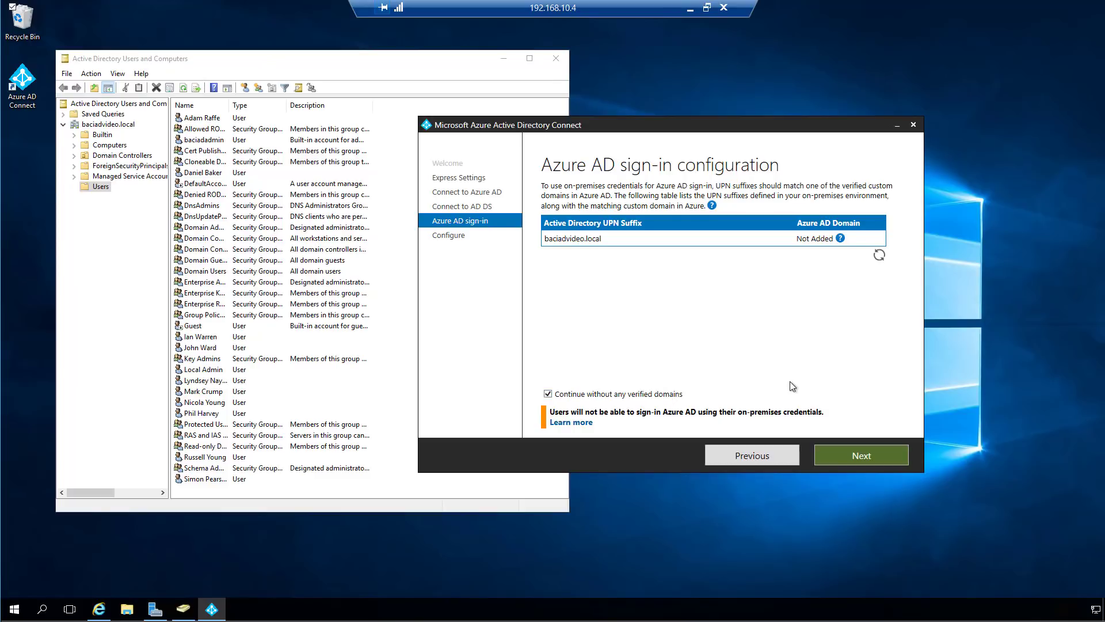
pyautogui.click(830, 451)
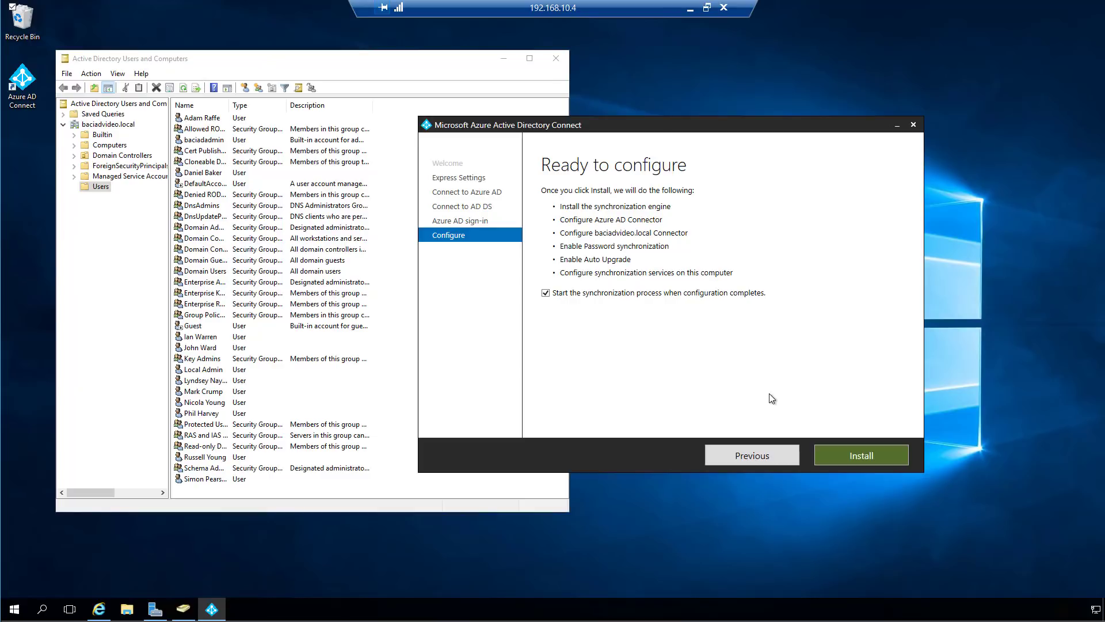
# - Install and start Azure AD Connect sync, confirm synced users appear, then return to overview
pyautogui.click(841, 447)
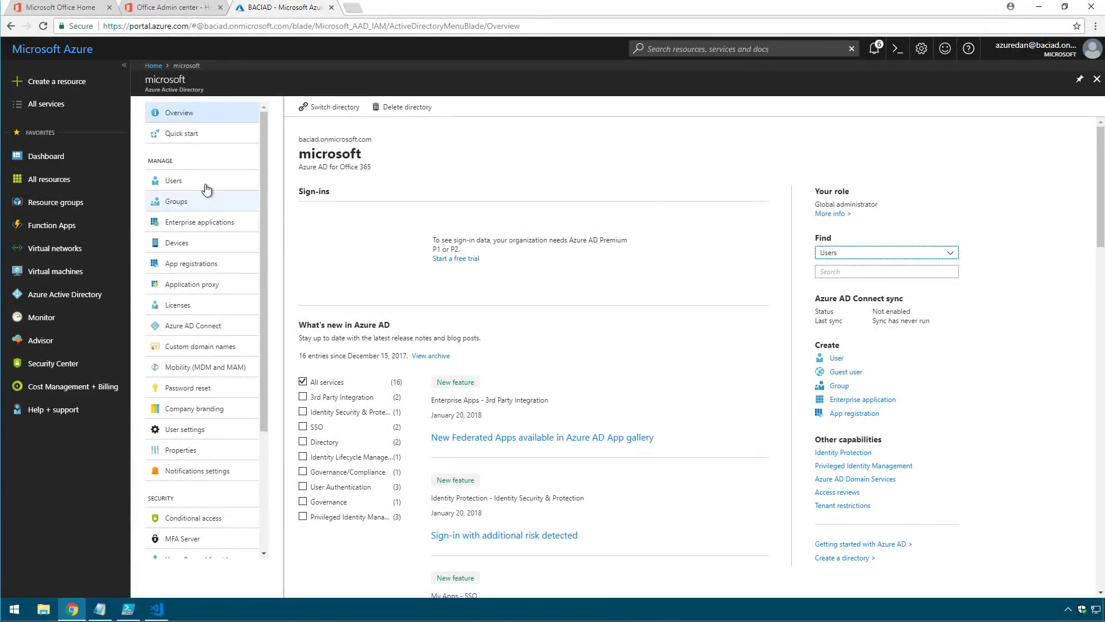
pyautogui.click(205, 183)
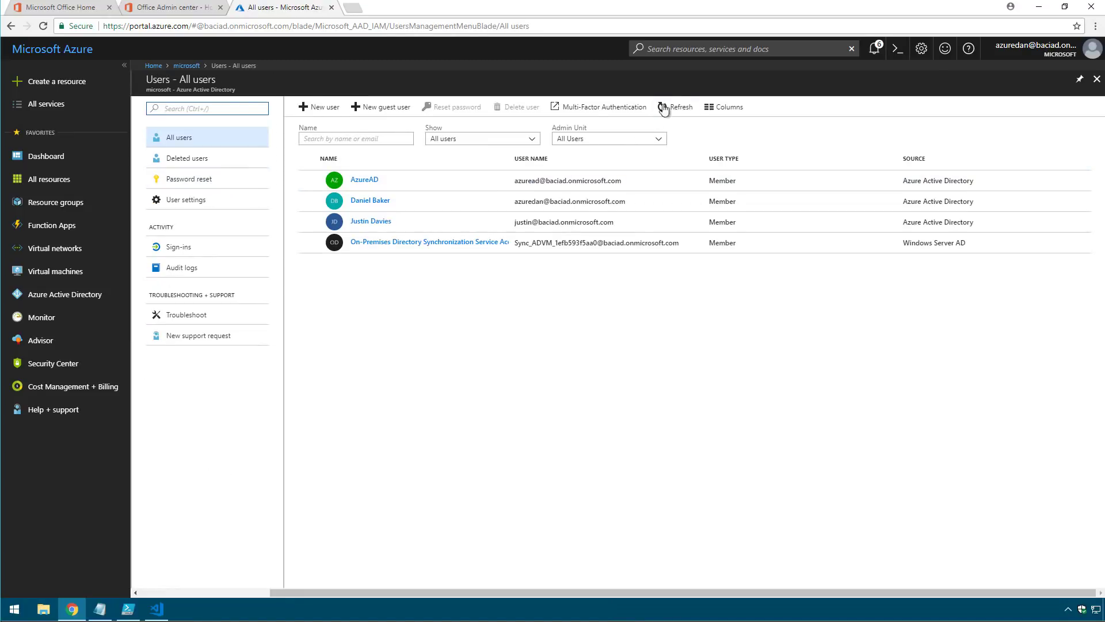
pyautogui.click(679, 110)
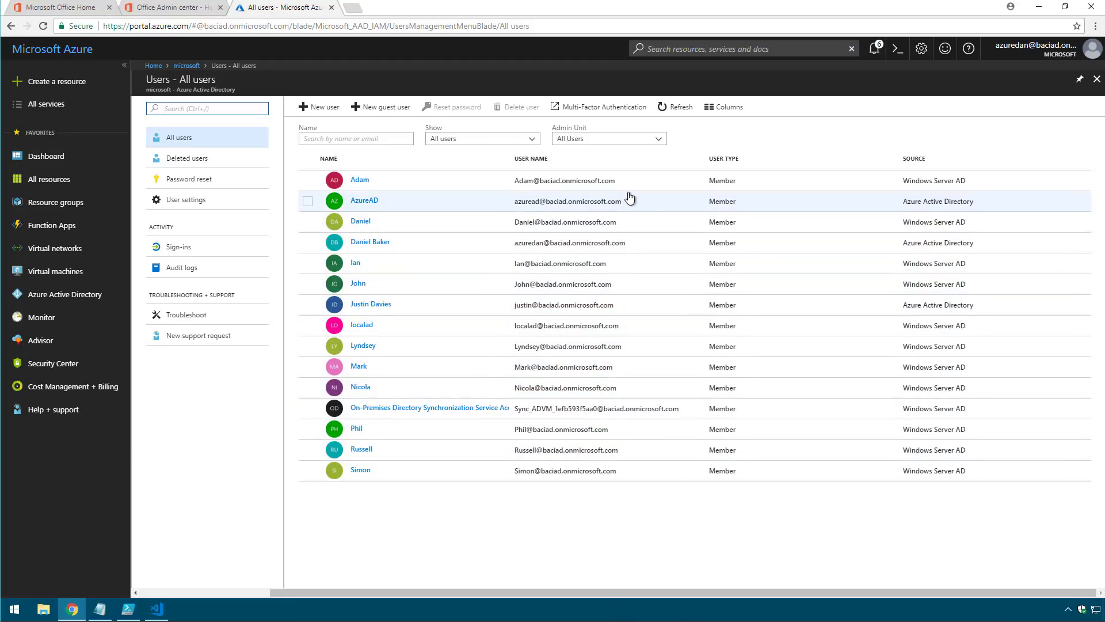
pyautogui.click(193, 67)
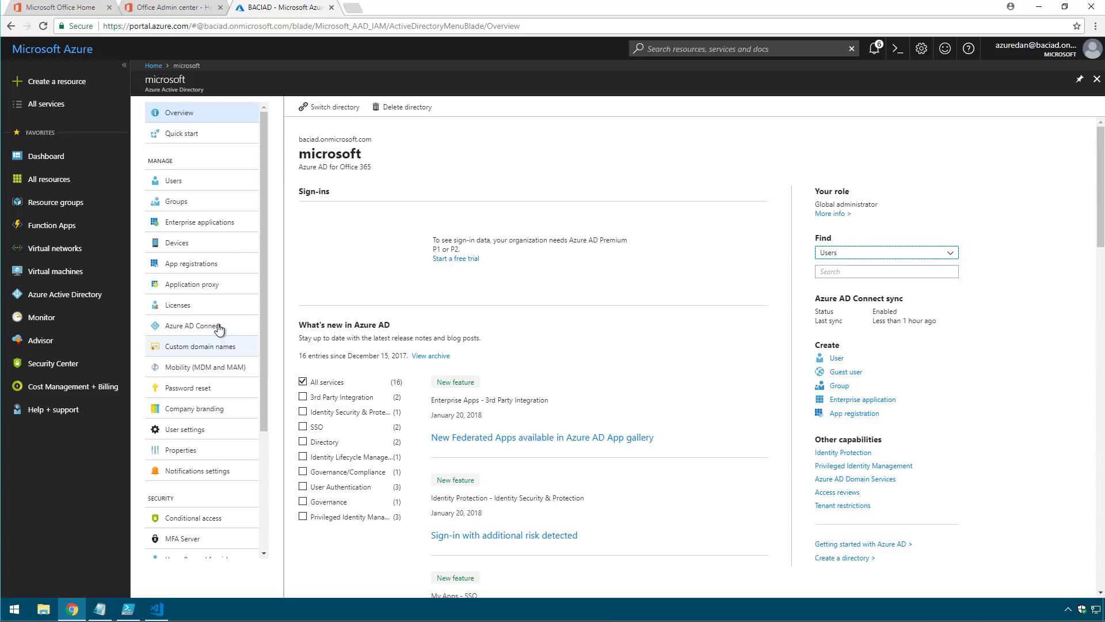
# - Activate the EMS E5 free trial via Licenses > All products > Try / Buy
pyautogui.click(198, 307)
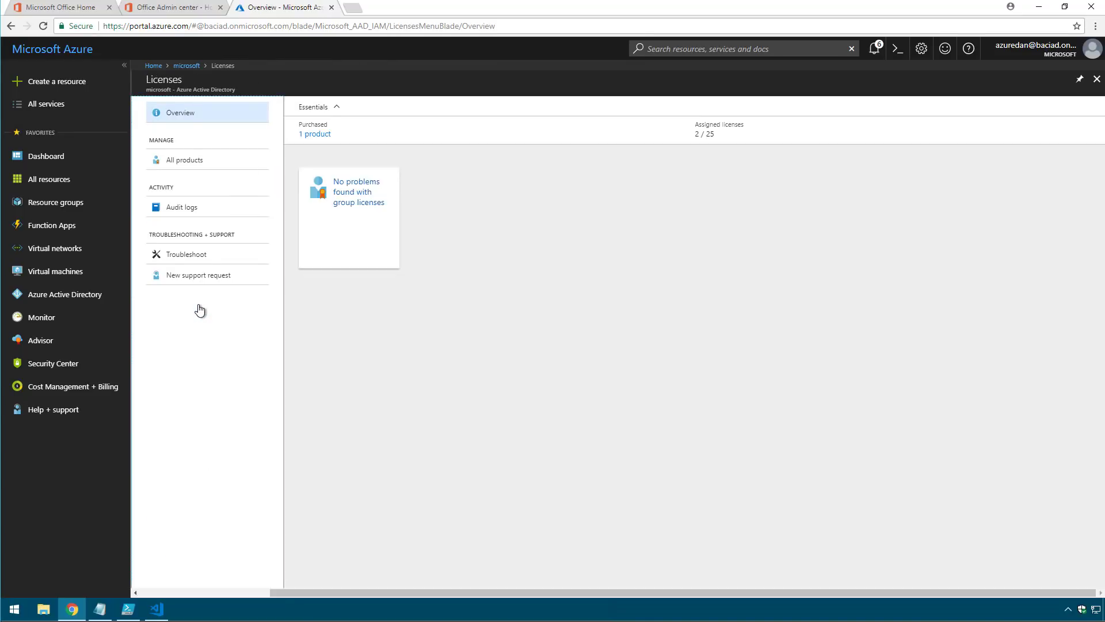
pyautogui.click(186, 166)
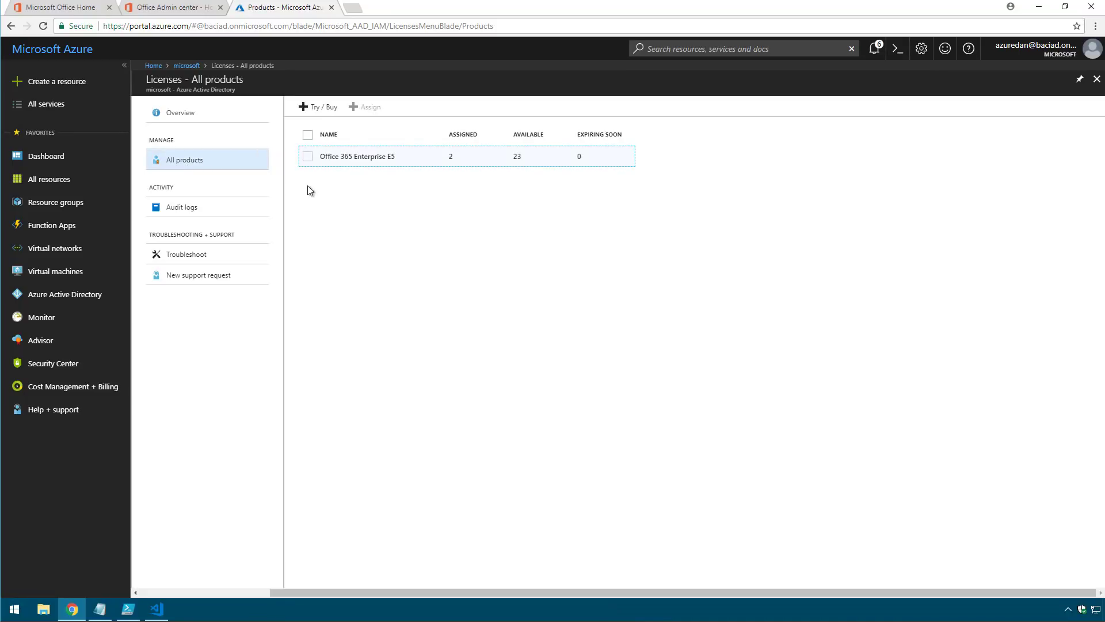
pyautogui.click(325, 114)
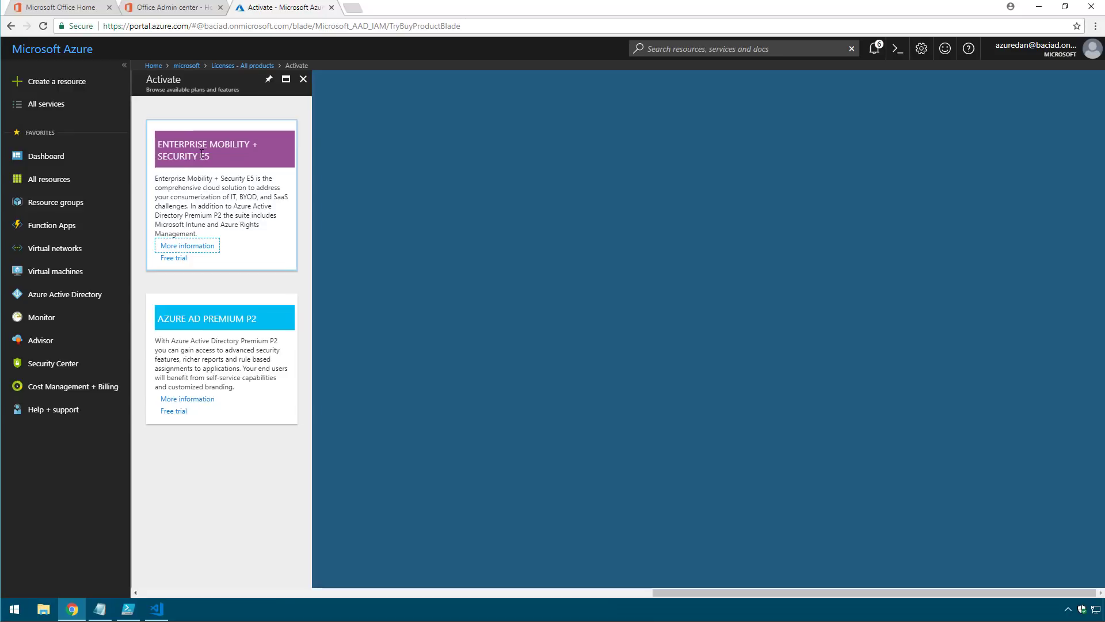
pyautogui.click(174, 259)
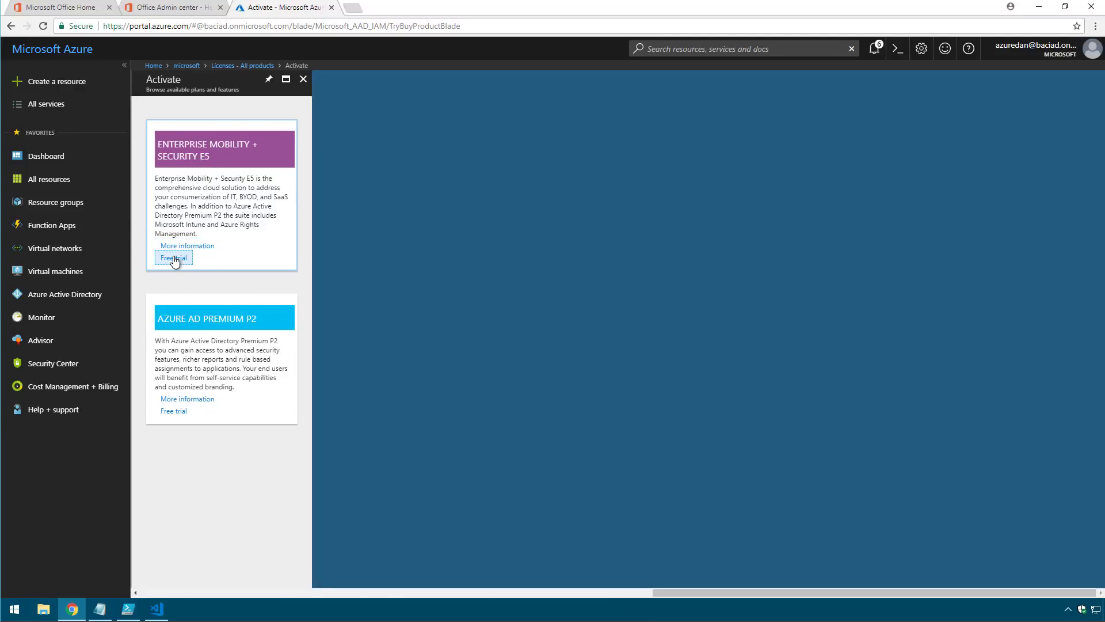
pyautogui.click(355, 205)
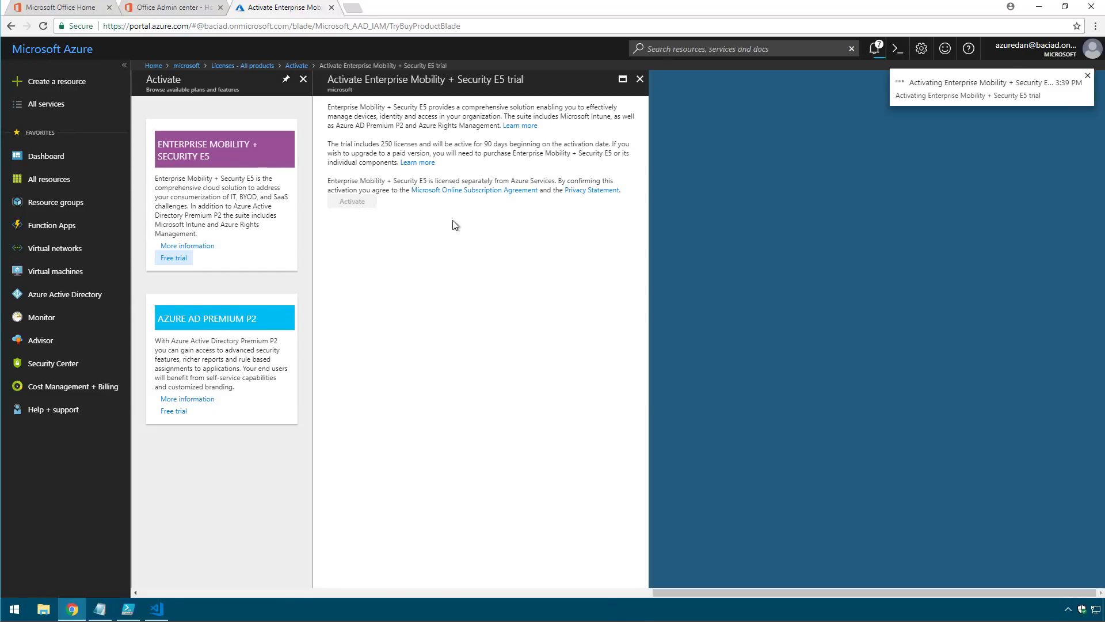
pyautogui.click(640, 80)
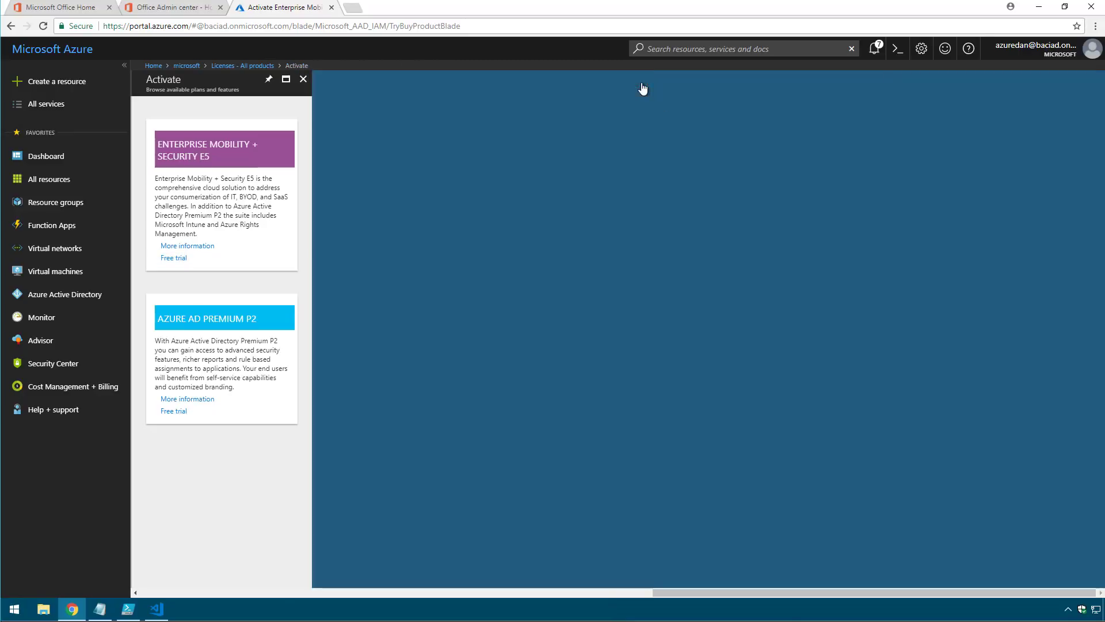
pyautogui.click(303, 79)
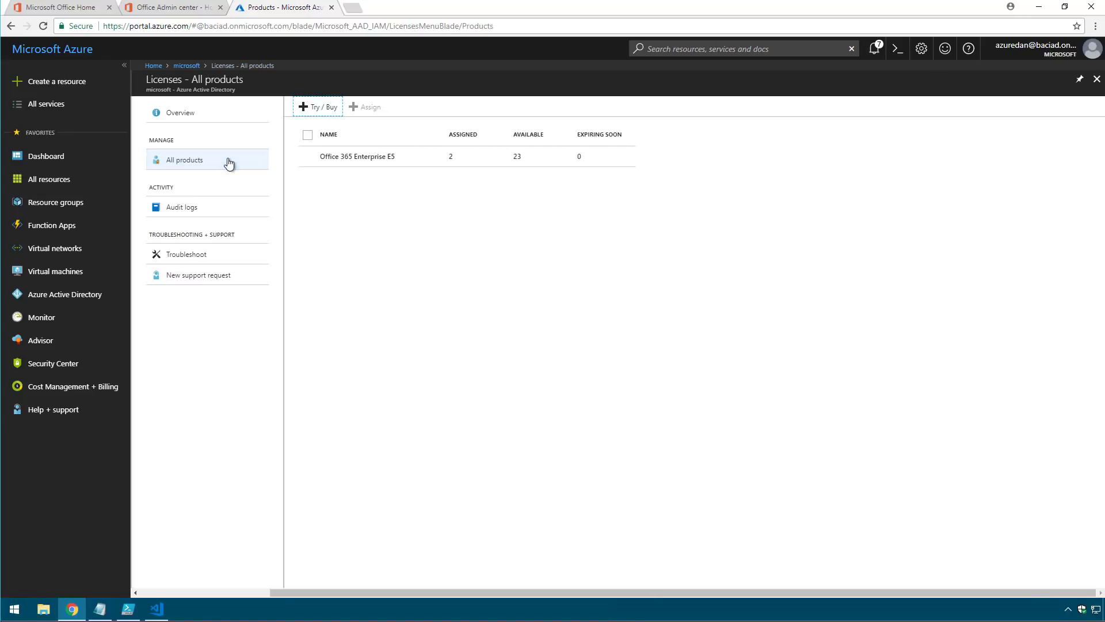
pyautogui.click(190, 68)
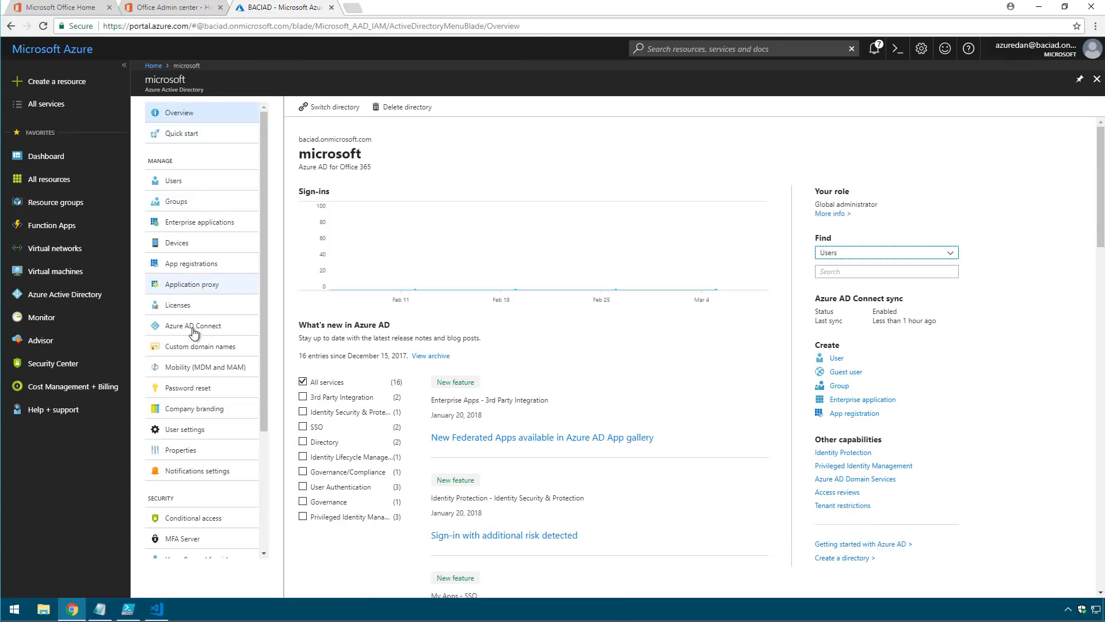
# - Check Custom domain names, cancel adding a domain, and open Company branding
pyautogui.click(198, 348)
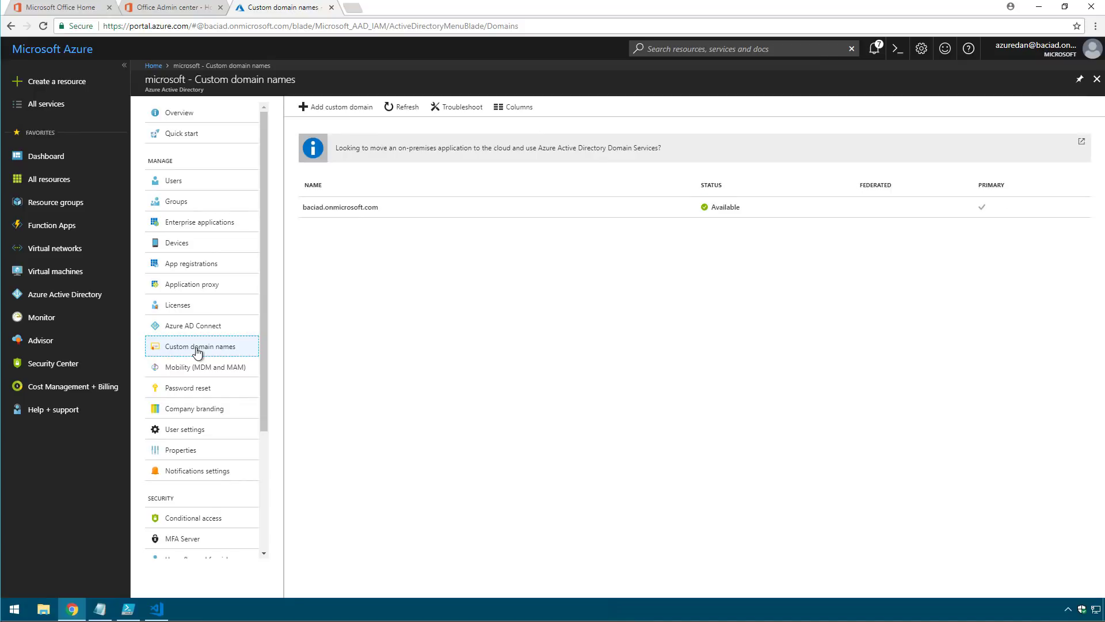
pyautogui.click(344, 107)
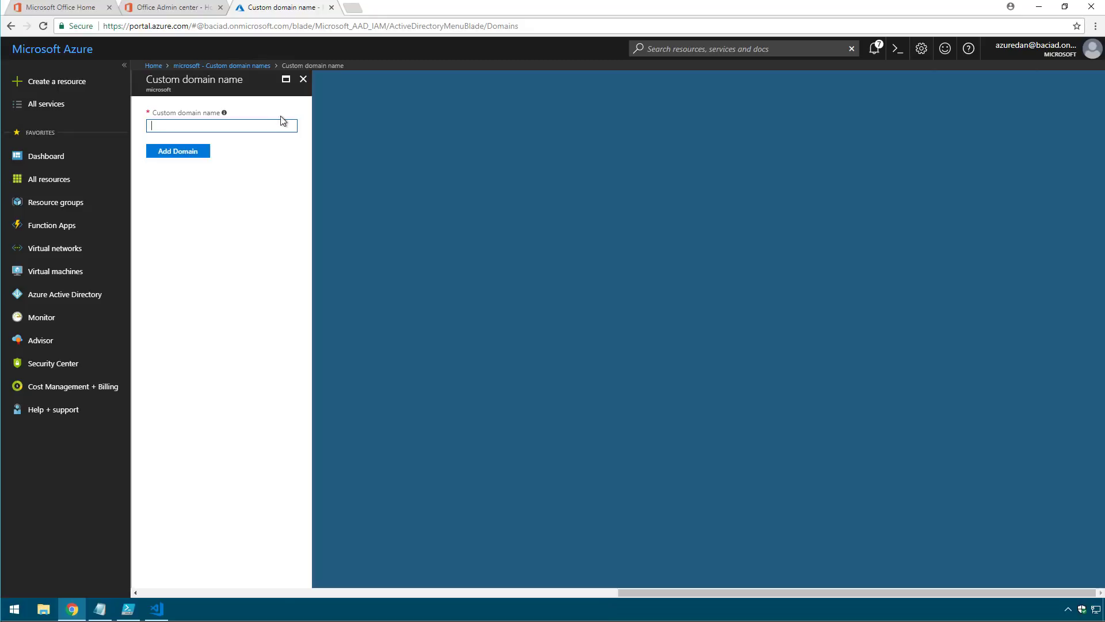
pyautogui.click(303, 79)
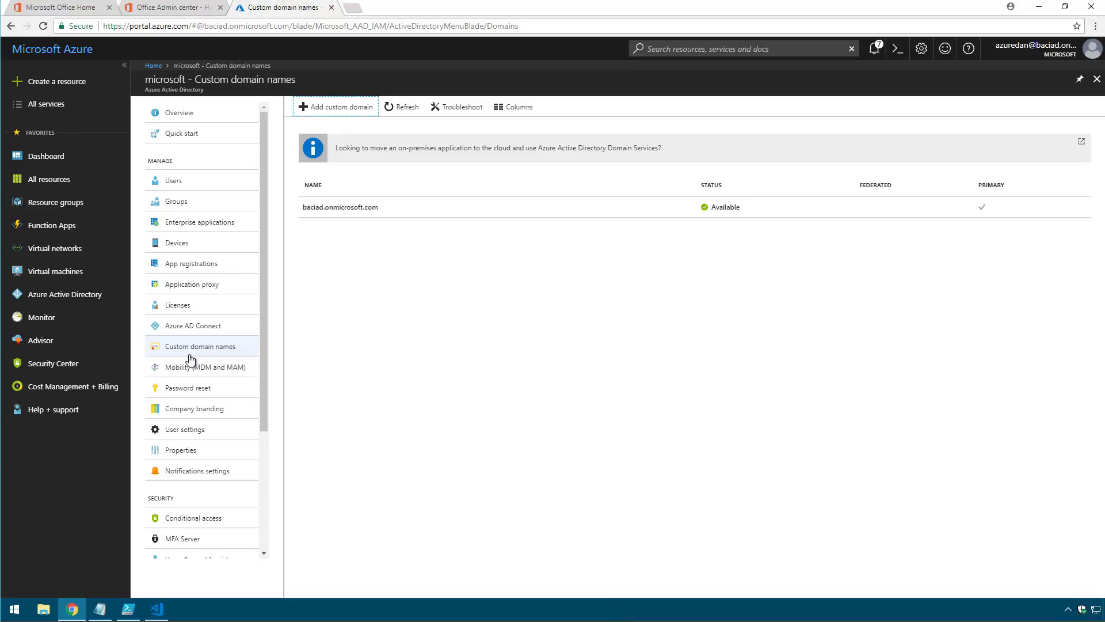
pyautogui.click(193, 410)
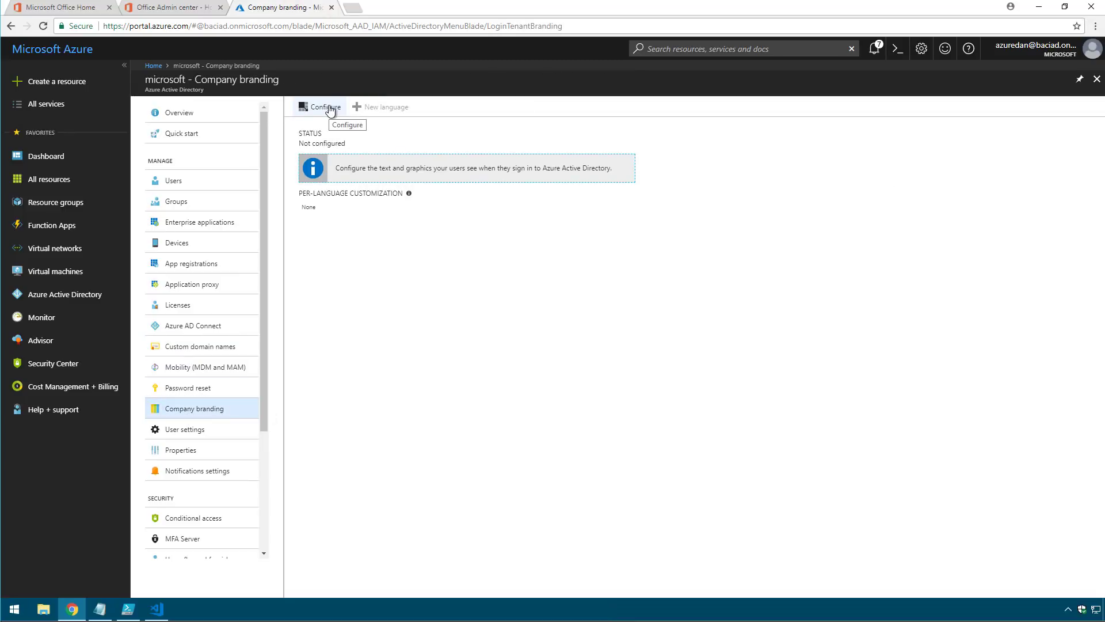
# - Start configuring company branding and upload 'Background' from Saved Pictures as the sign-in background image
pyautogui.click(330, 109)
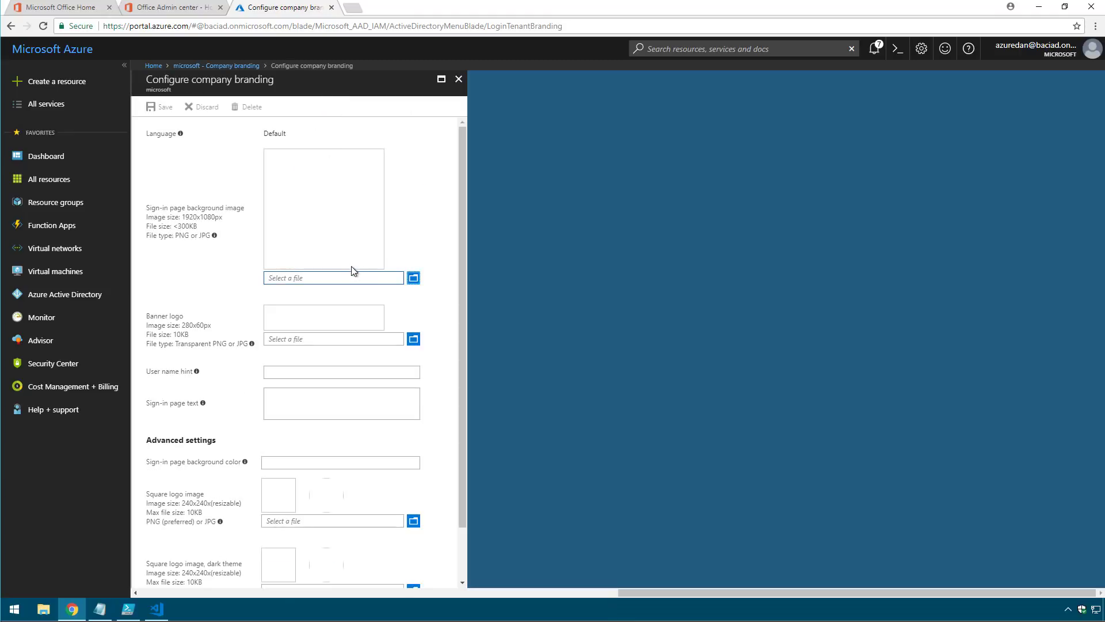
pyautogui.click(413, 278)
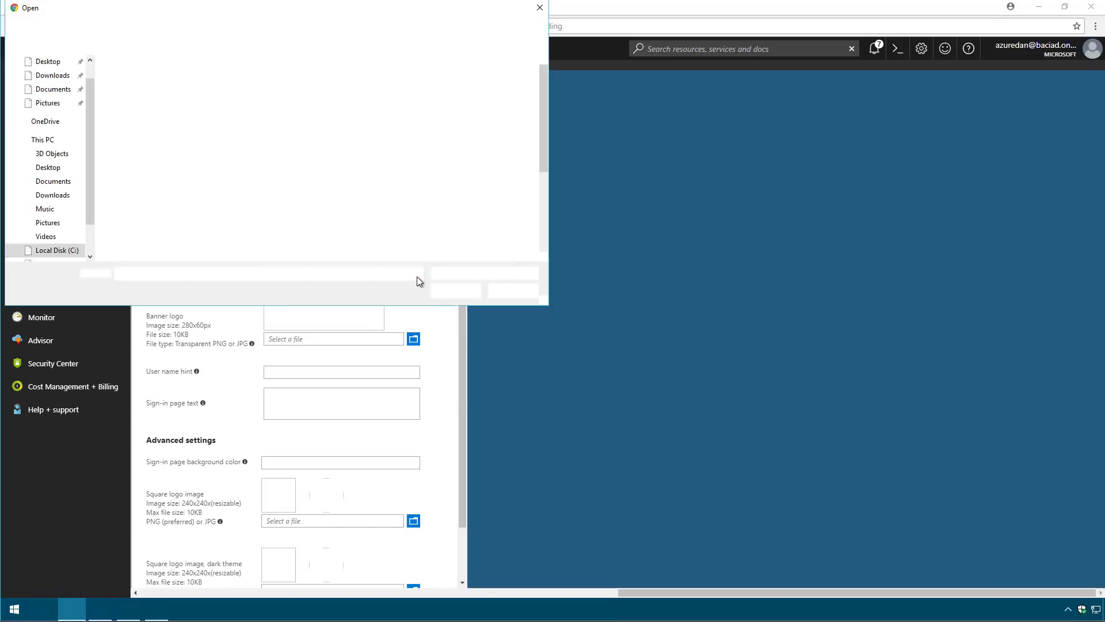
pyautogui.click(49, 103)
pyautogui.doubleClick(203, 103)
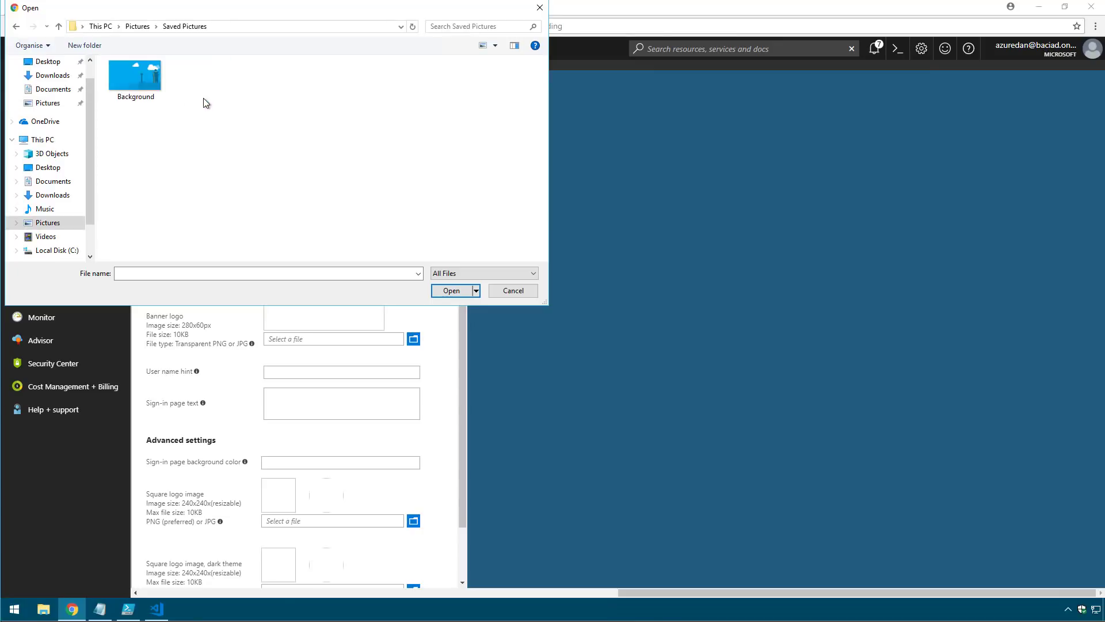
pyautogui.click(135, 78)
pyautogui.click(436, 292)
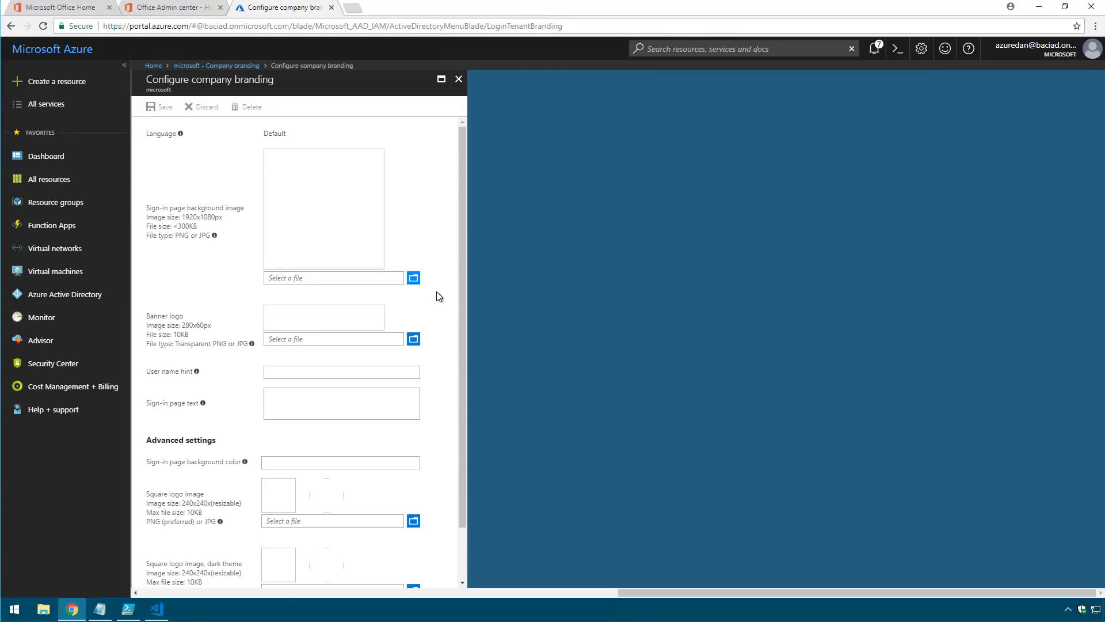
# - Enter a user name hint in the tenant's user@domain format, save the branding, and close the editor
pyautogui.click(303, 382)
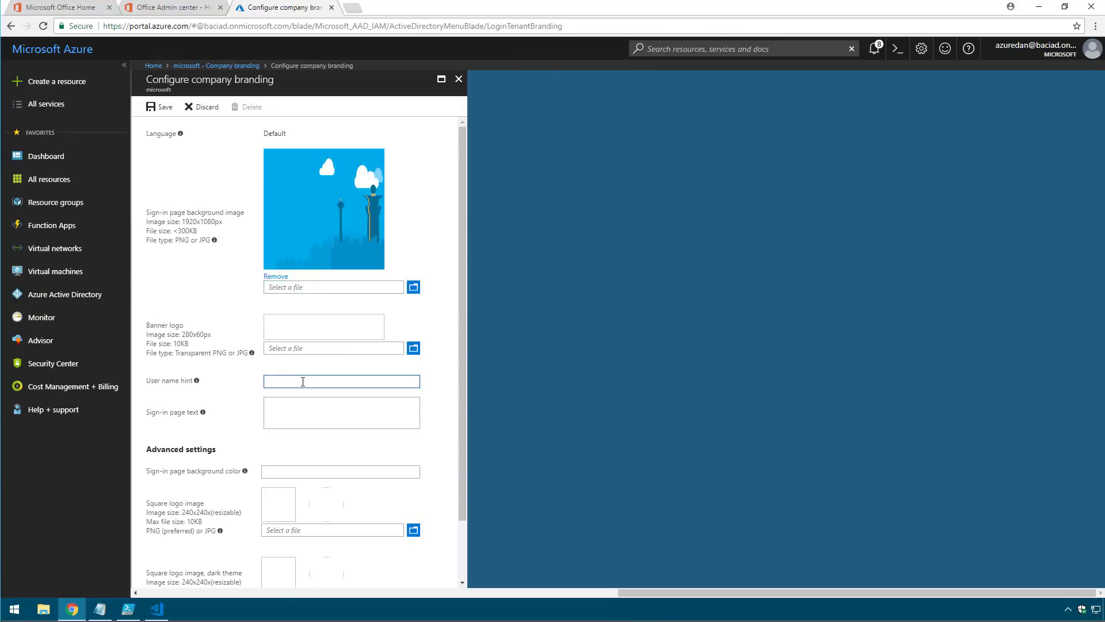
pyautogui.write('user@baciad.onmicrosoft.com')
pyautogui.scroll(-2, 459, 389)
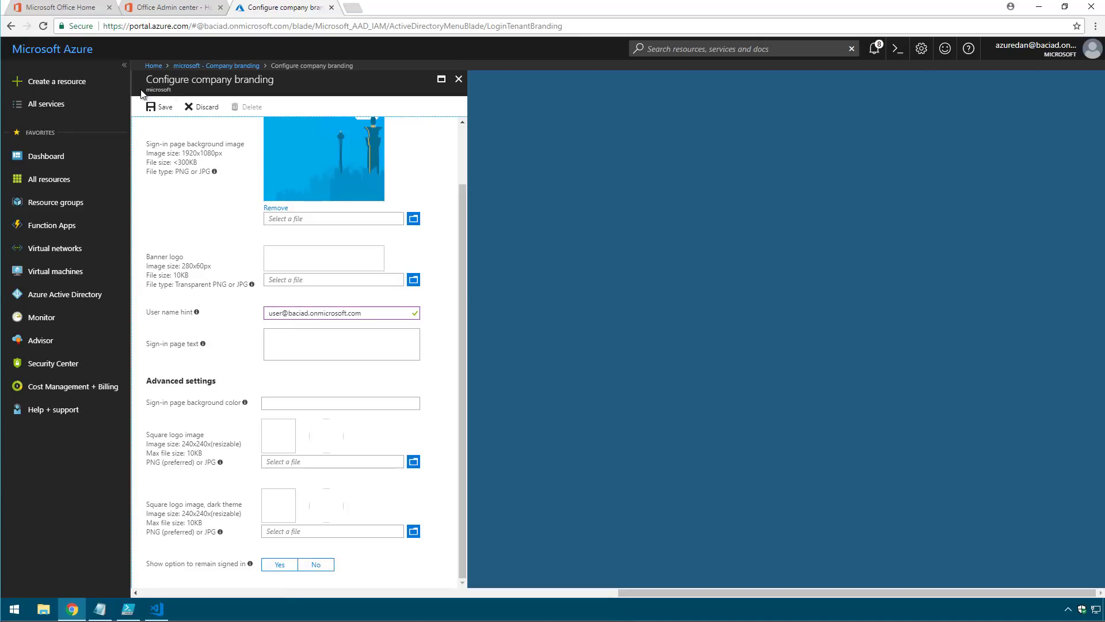
pyautogui.click(153, 108)
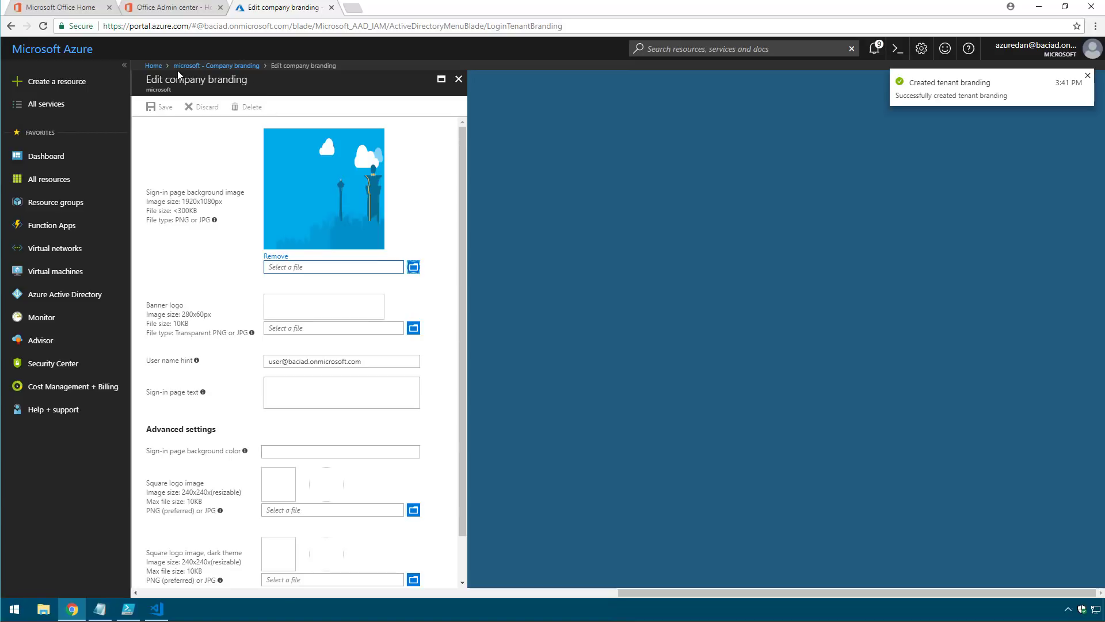
pyautogui.click(458, 79)
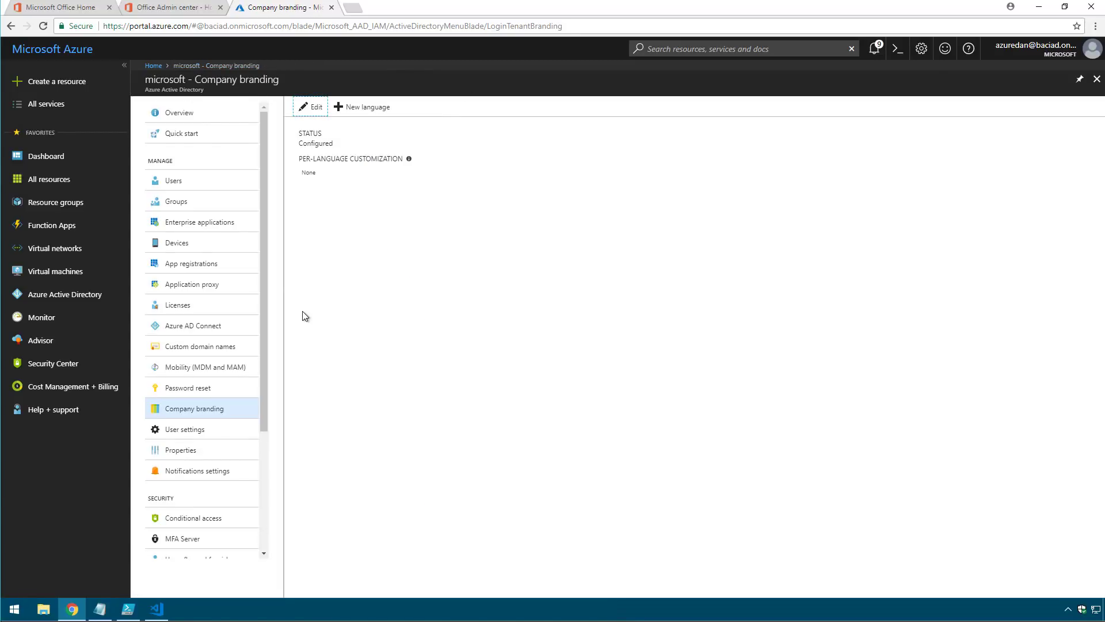
pyautogui.click(222, 387)
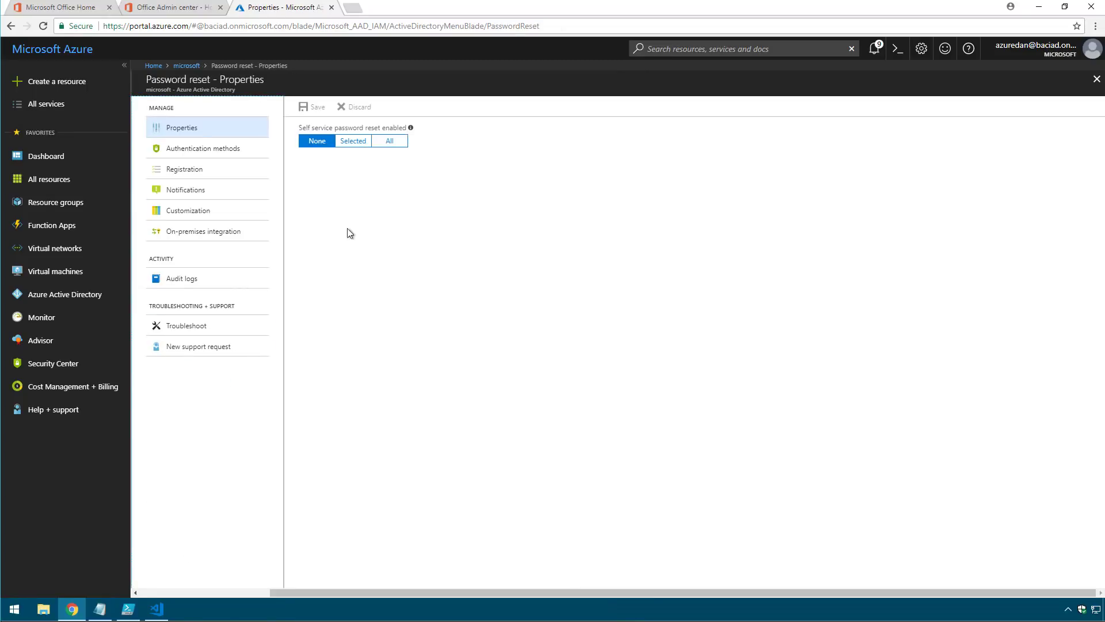
# - Enable self-service password reset for All users and save the policy
pyautogui.click(396, 143)
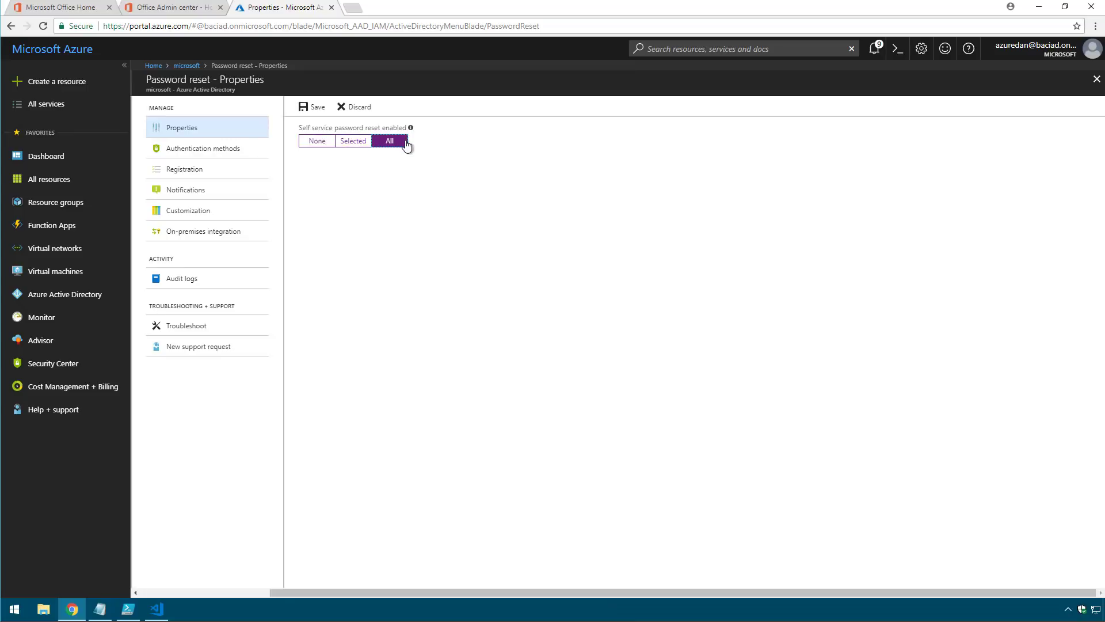
pyautogui.click(324, 108)
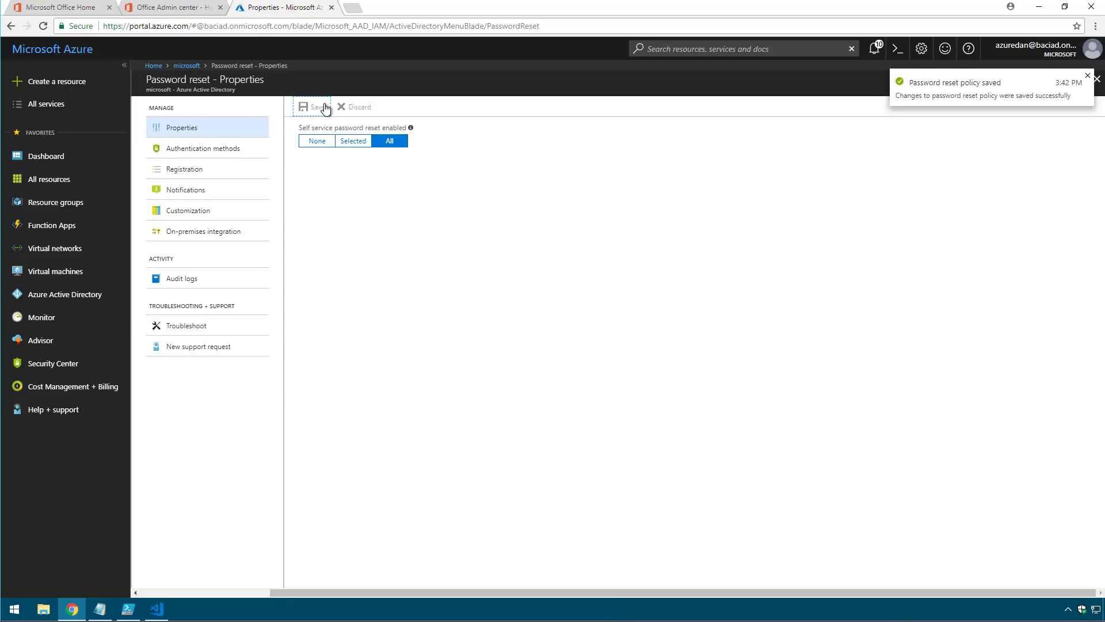
pyautogui.click(250, 150)
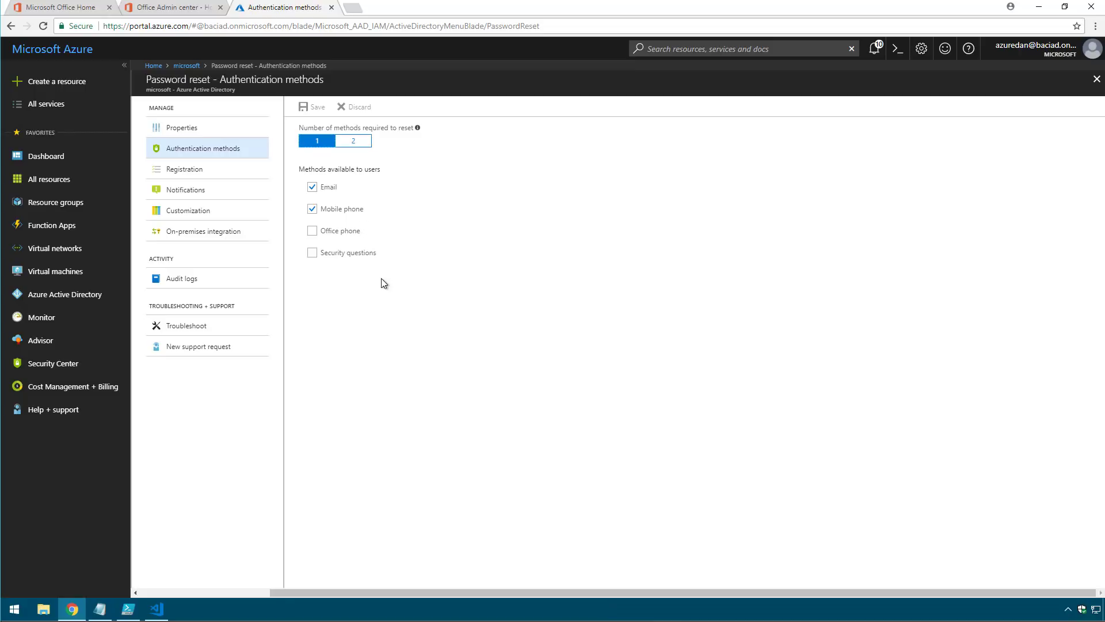
pyautogui.click(232, 175)
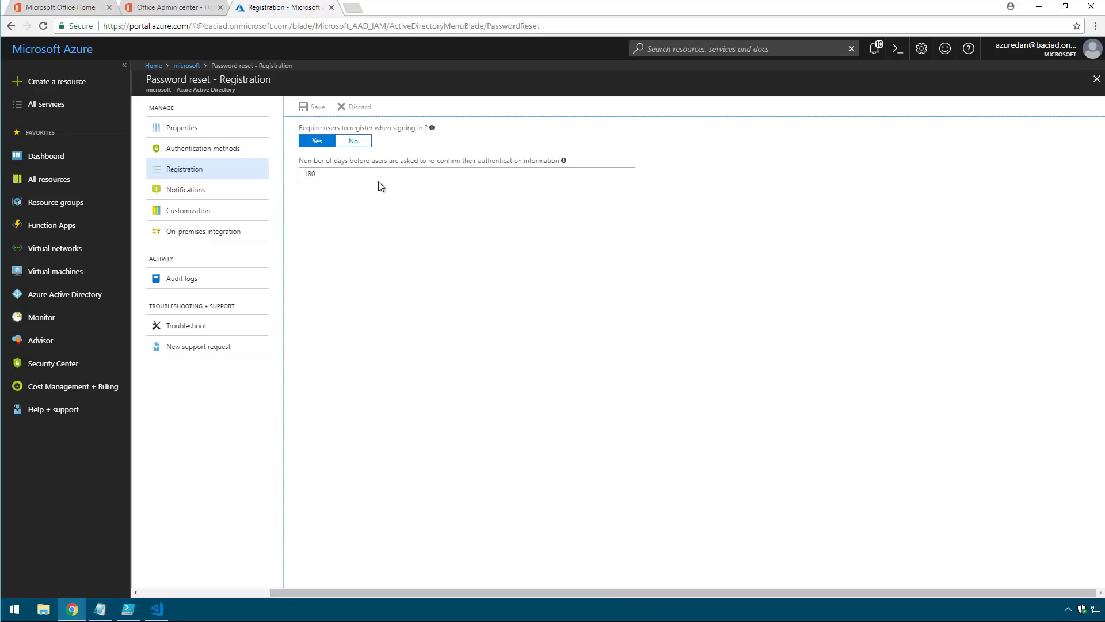
# - Set 'Notify all admins when other admins reset their passwords' to Yes, save, and return to the directory overview
pyautogui.click(243, 196)
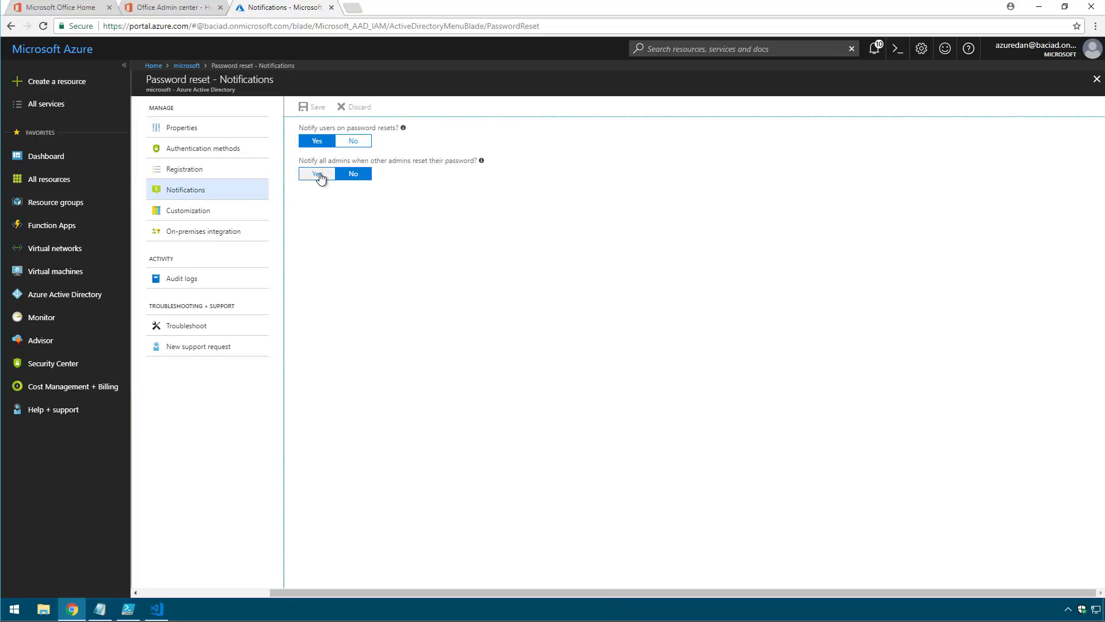
pyautogui.click(317, 175)
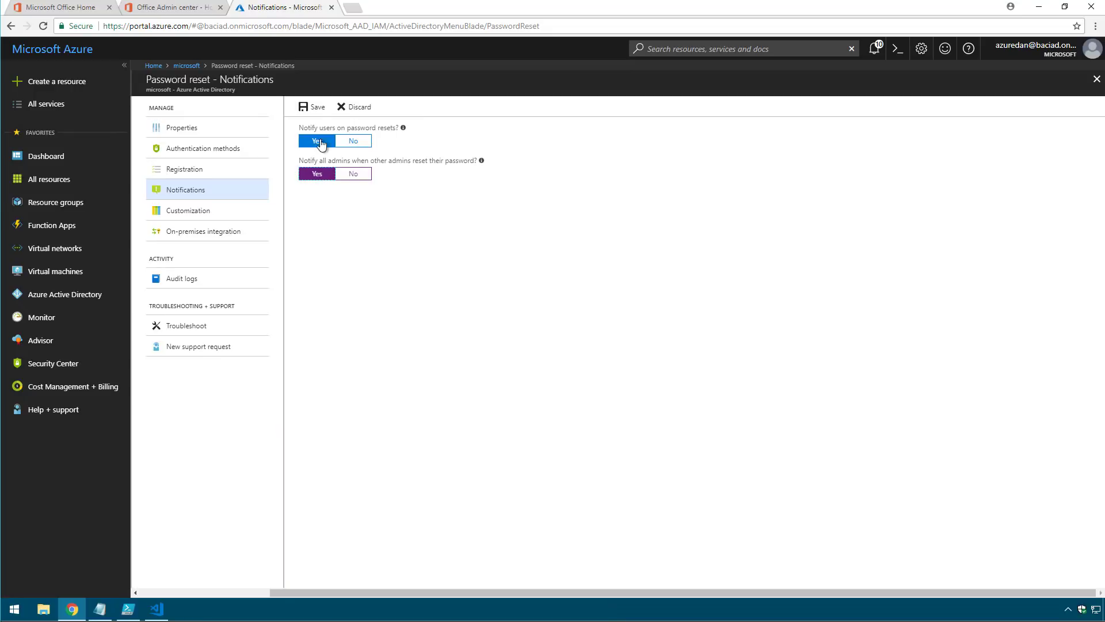
pyautogui.click(317, 112)
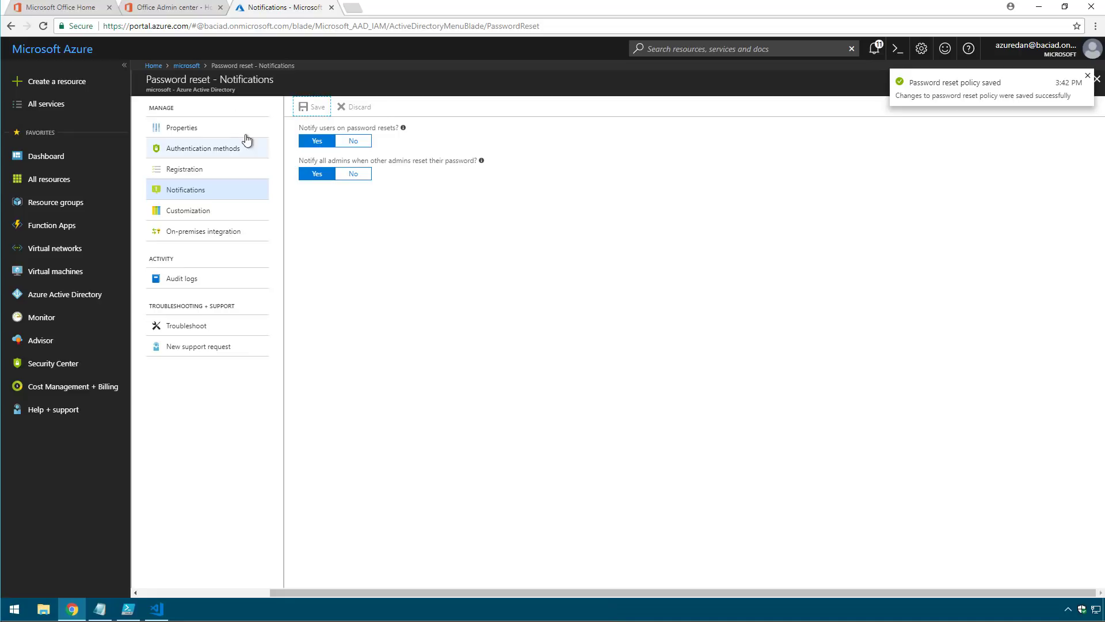
pyautogui.click(200, 66)
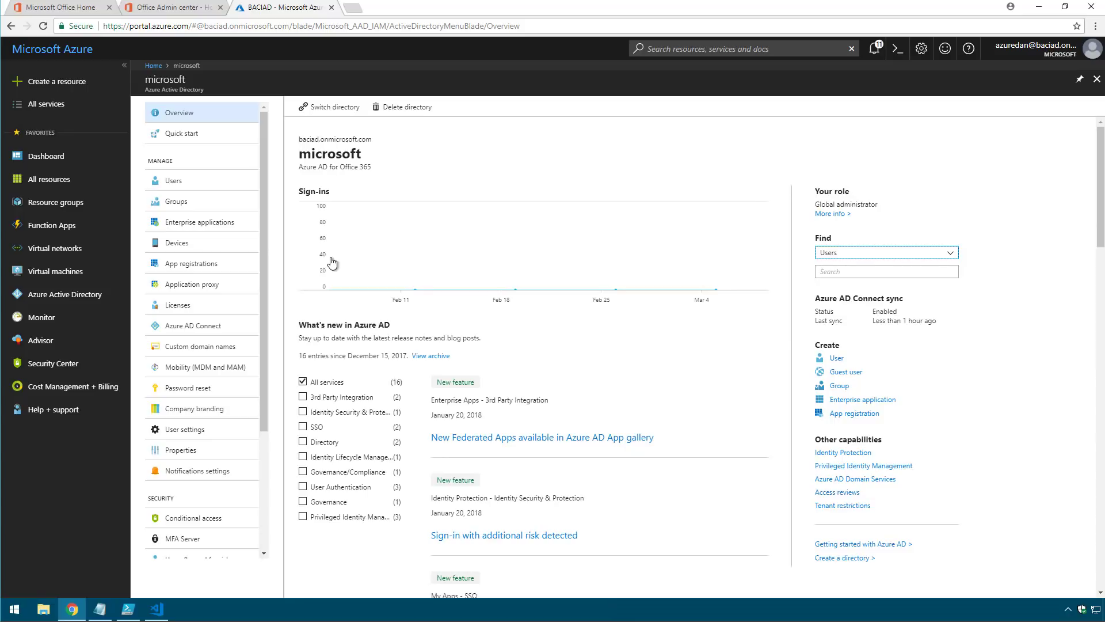
# - Search the enterprise application gallery for 'Twitter' and add it as a new enterprise application
pyautogui.click(212, 224)
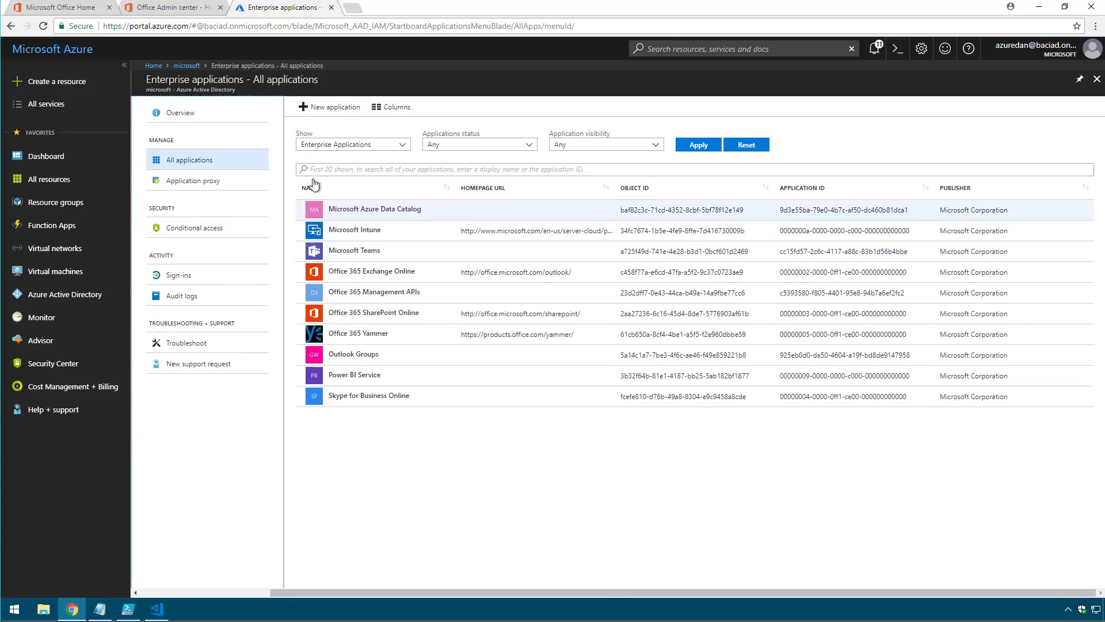
pyautogui.click(315, 107)
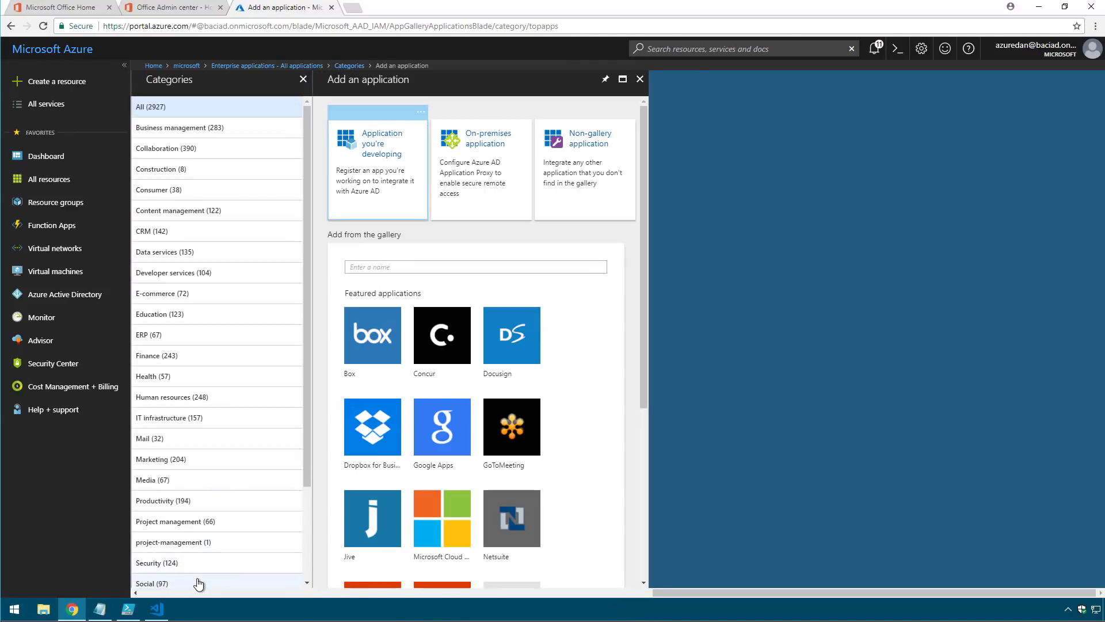
pyautogui.click(197, 583)
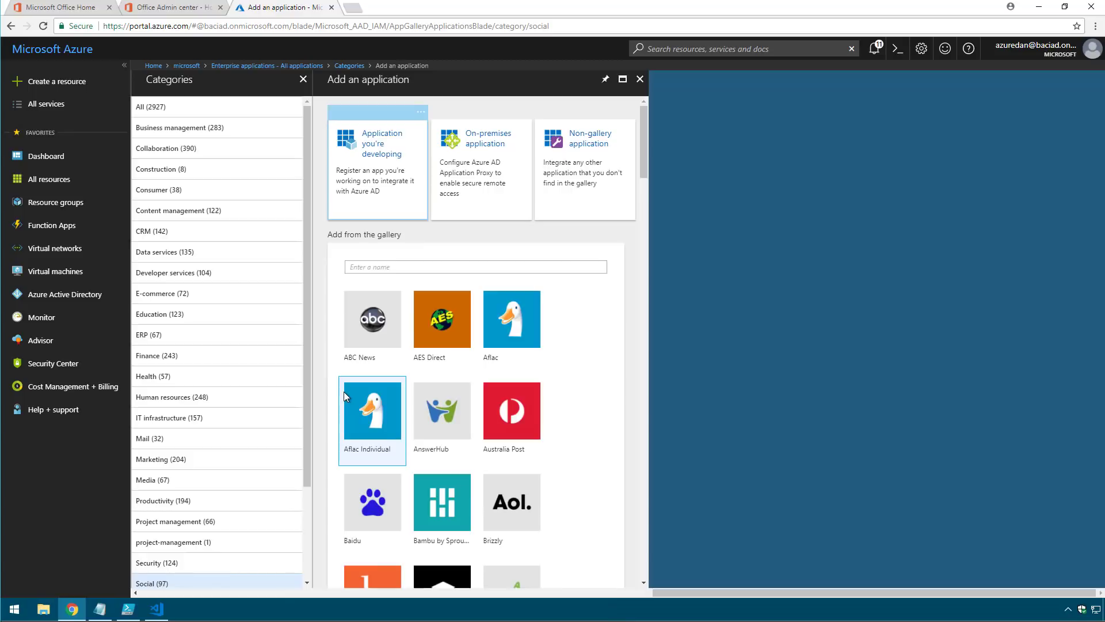
pyautogui.click(410, 268)
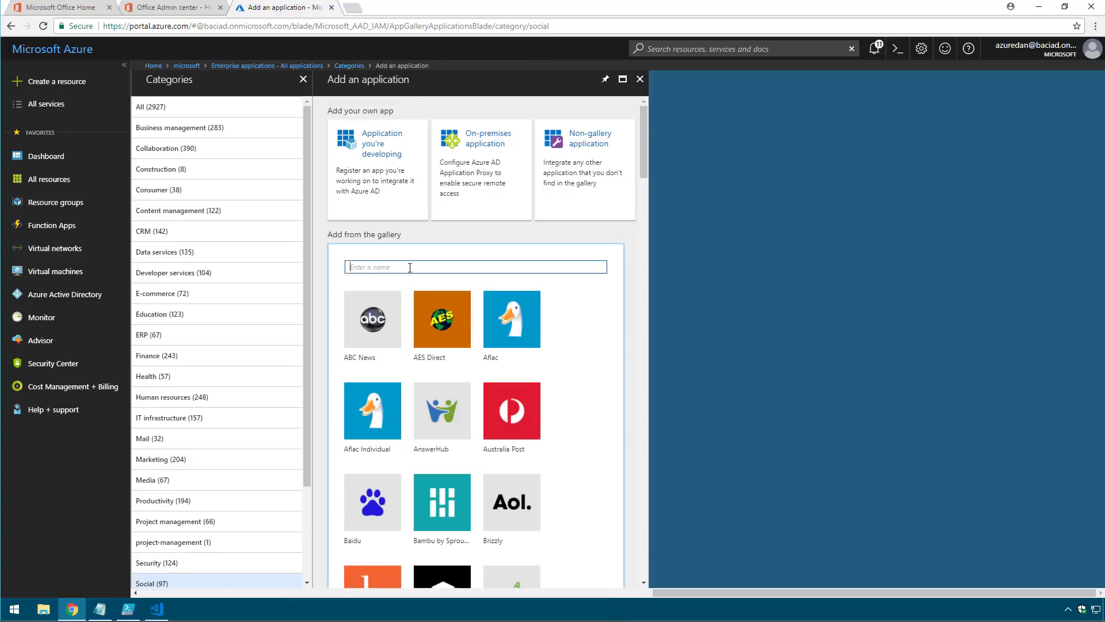
pyautogui.write('Twitter')
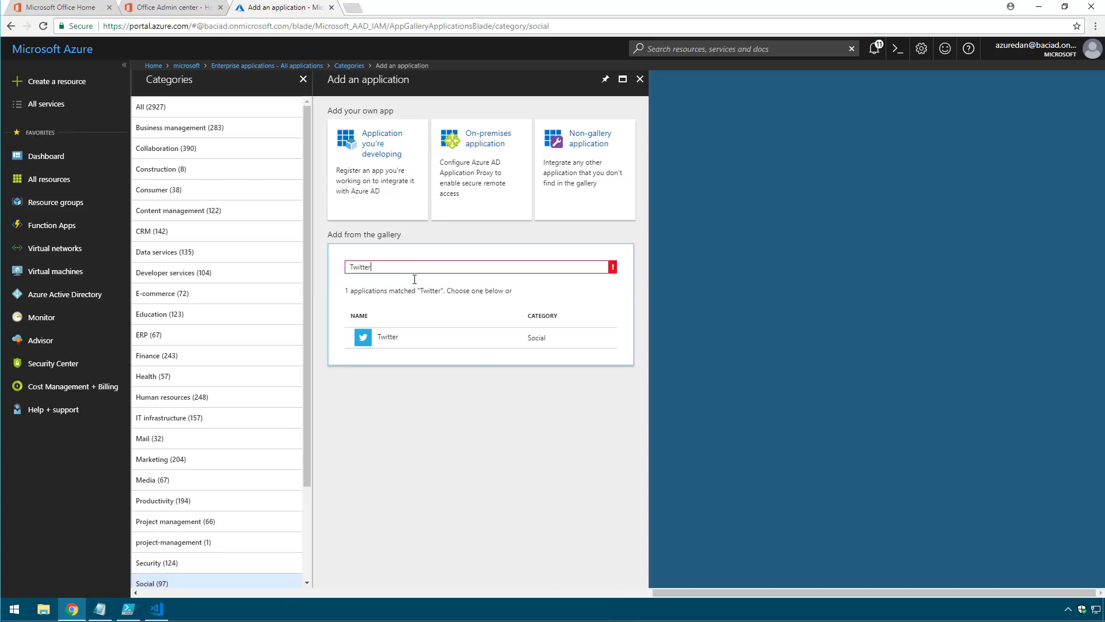
pyautogui.click(415, 338)
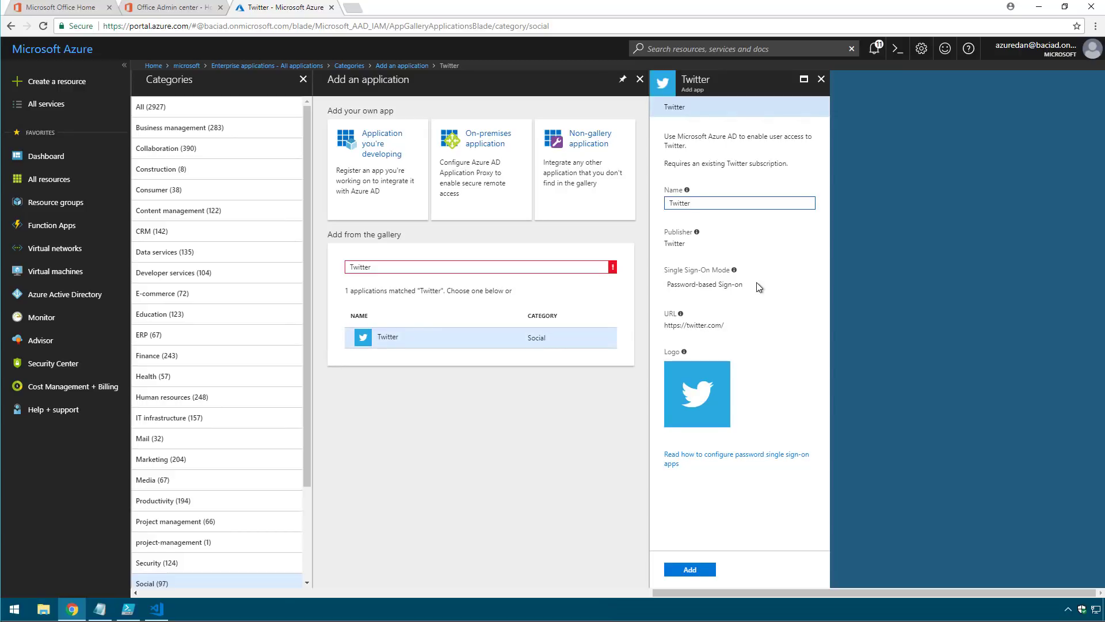
pyautogui.click(776, 282)
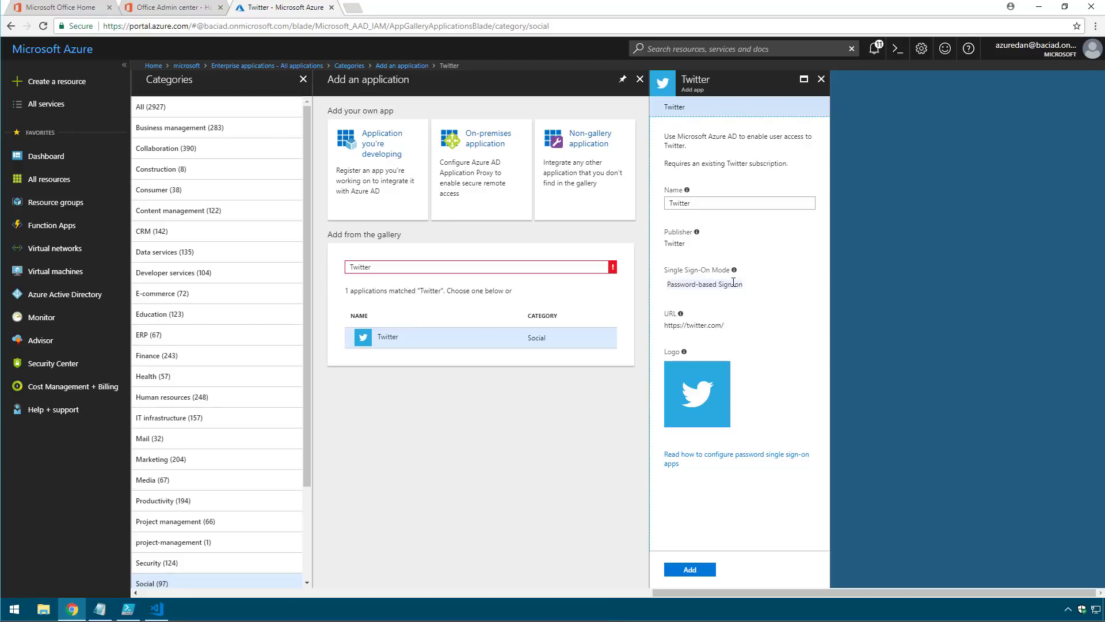
pyautogui.click(694, 569)
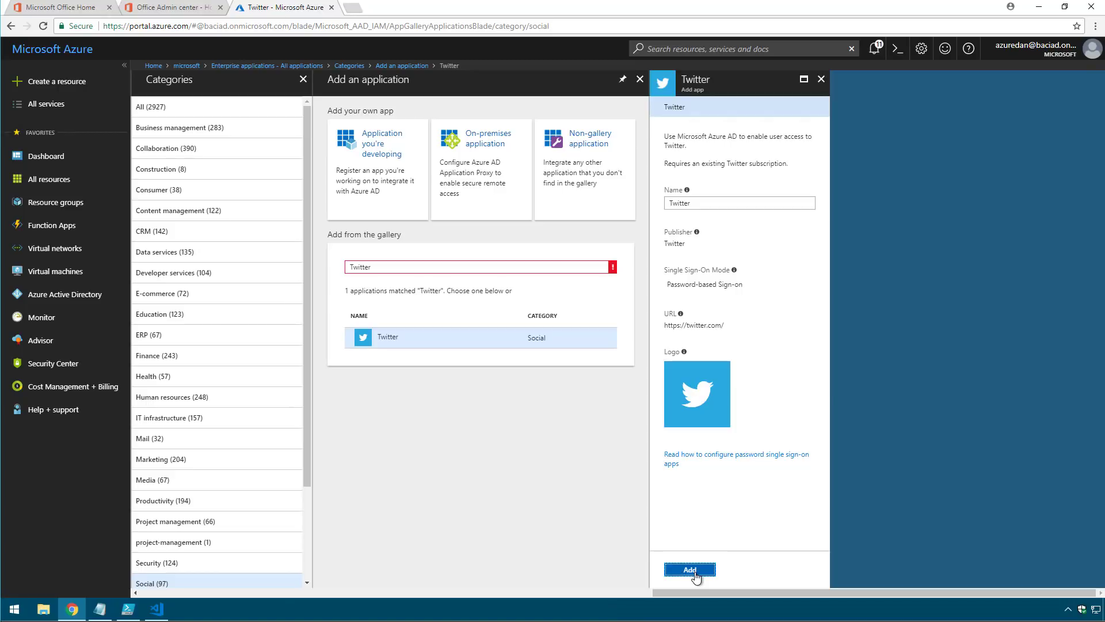
pyautogui.click(695, 570)
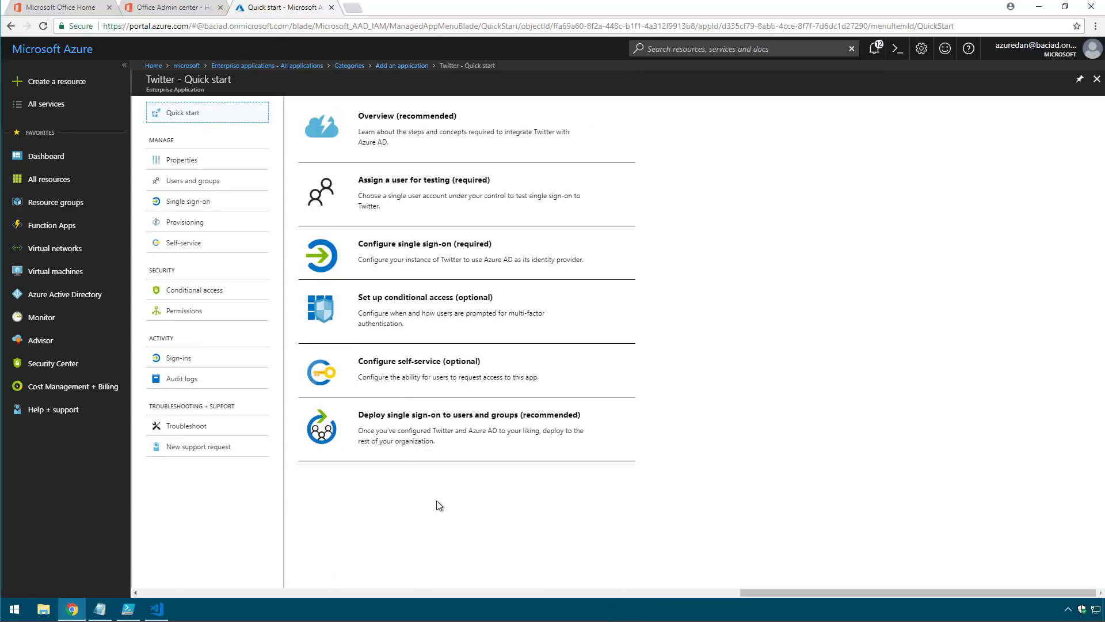
# - Switch Twitter's single sign-on mode to Password-based Sign-on and save the configuration
pyautogui.click(195, 207)
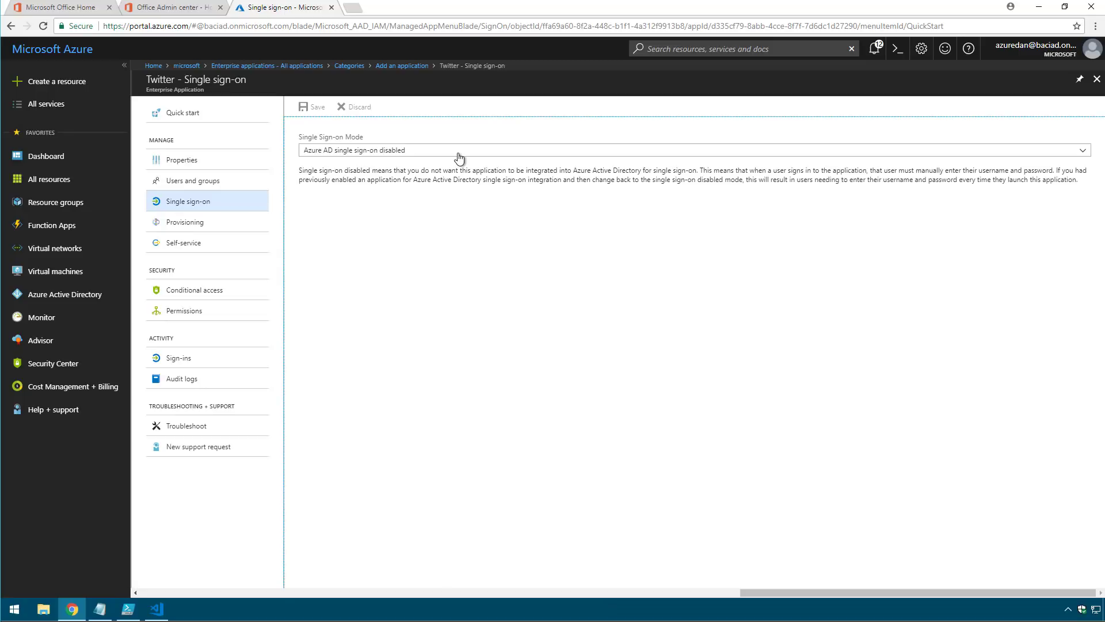
pyautogui.click(459, 151)
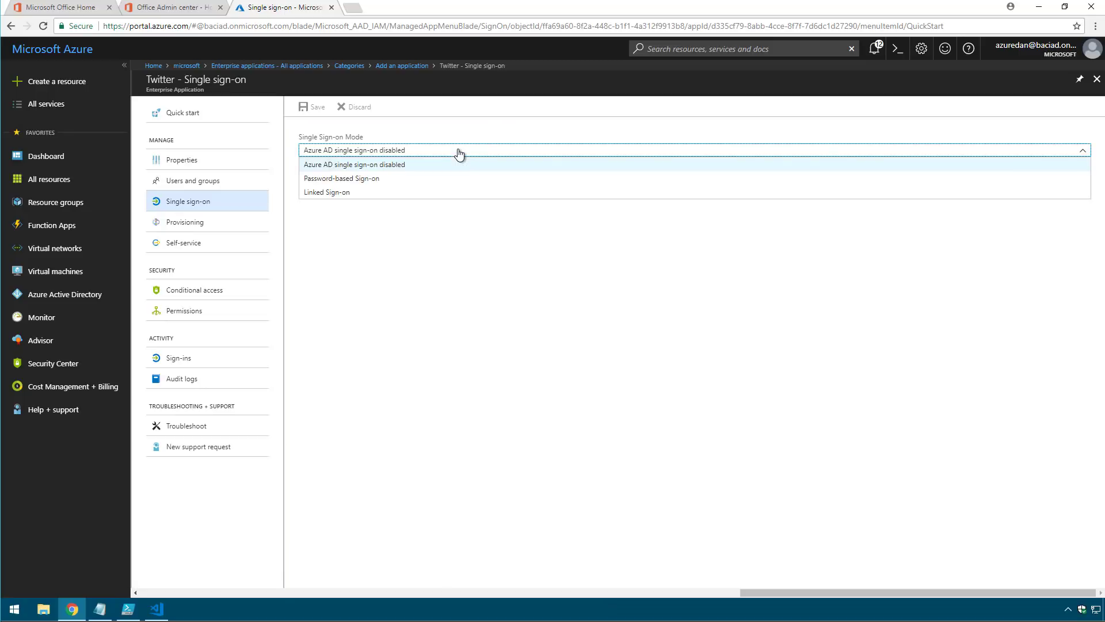
pyautogui.click(385, 179)
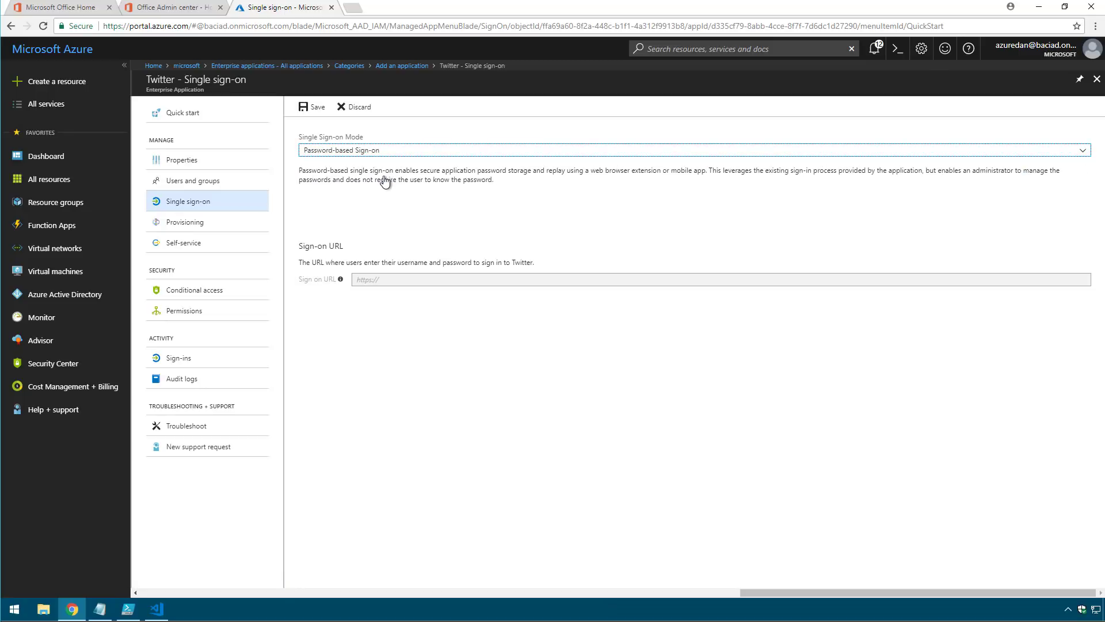
pyautogui.click(298, 110)
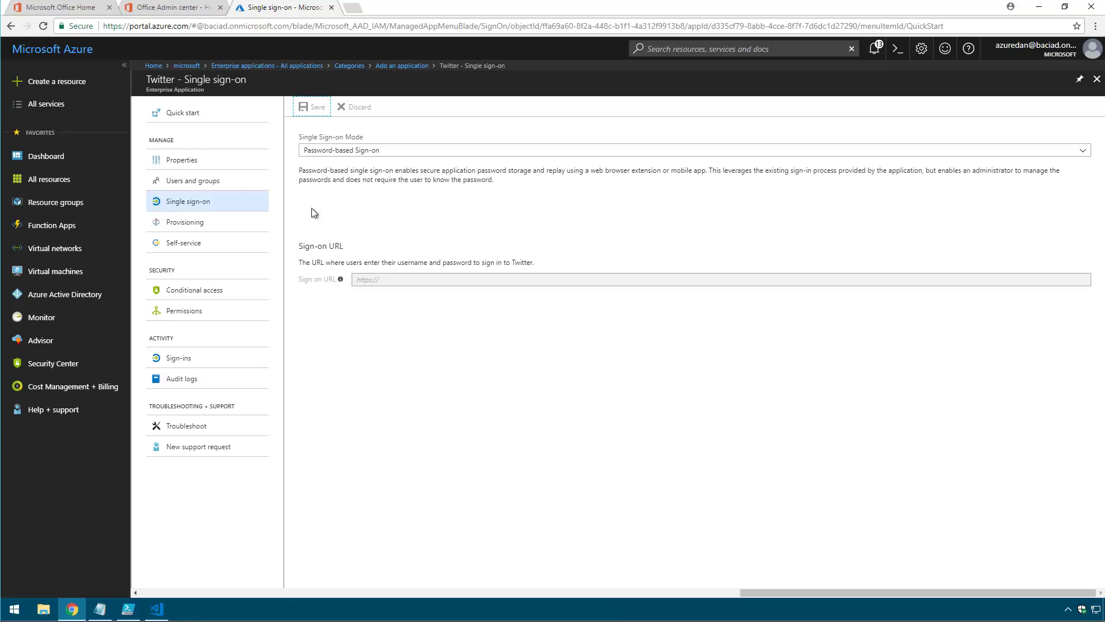
pyautogui.click(219, 181)
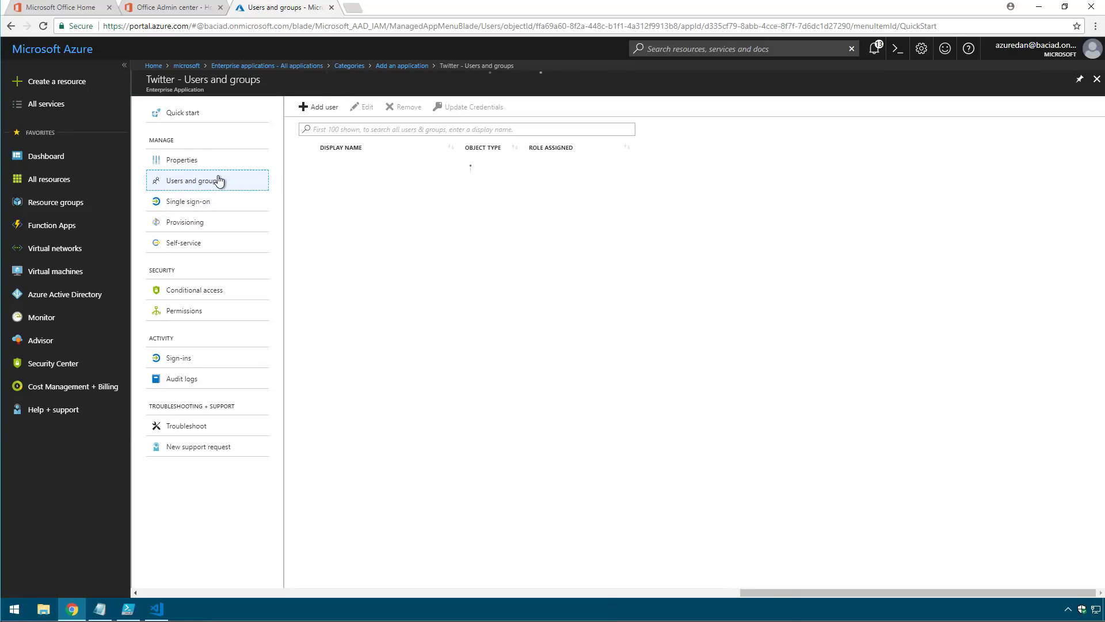
# - Add a user assignment to Twitter, selecting the signed-in admin's account as the user
pyautogui.click(326, 108)
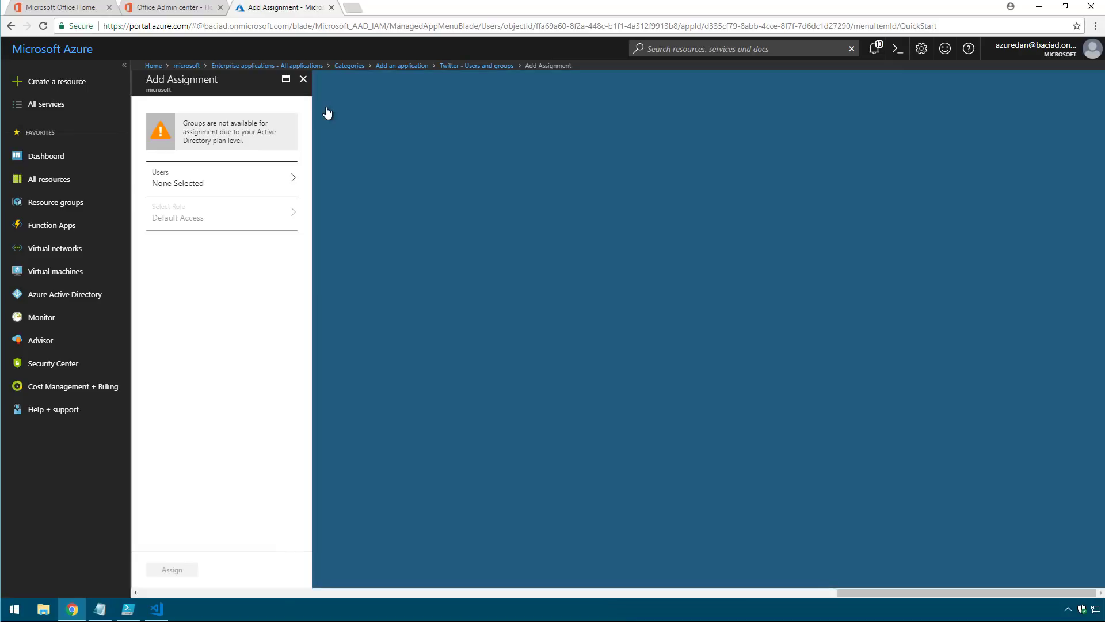
pyautogui.click(207, 189)
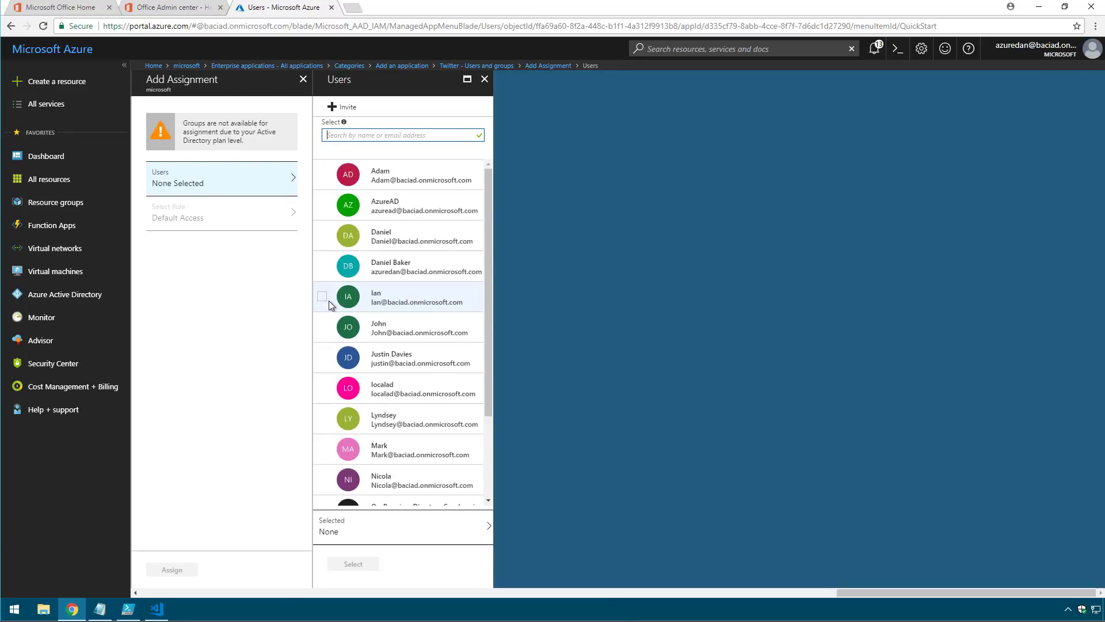
pyautogui.click(437, 279)
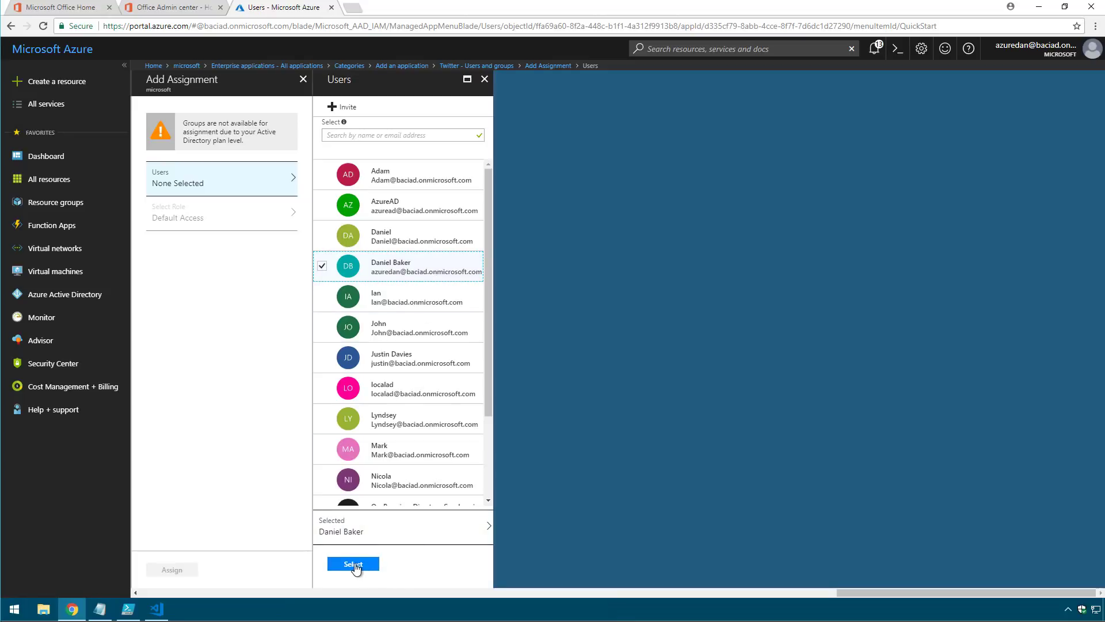
pyautogui.click(354, 566)
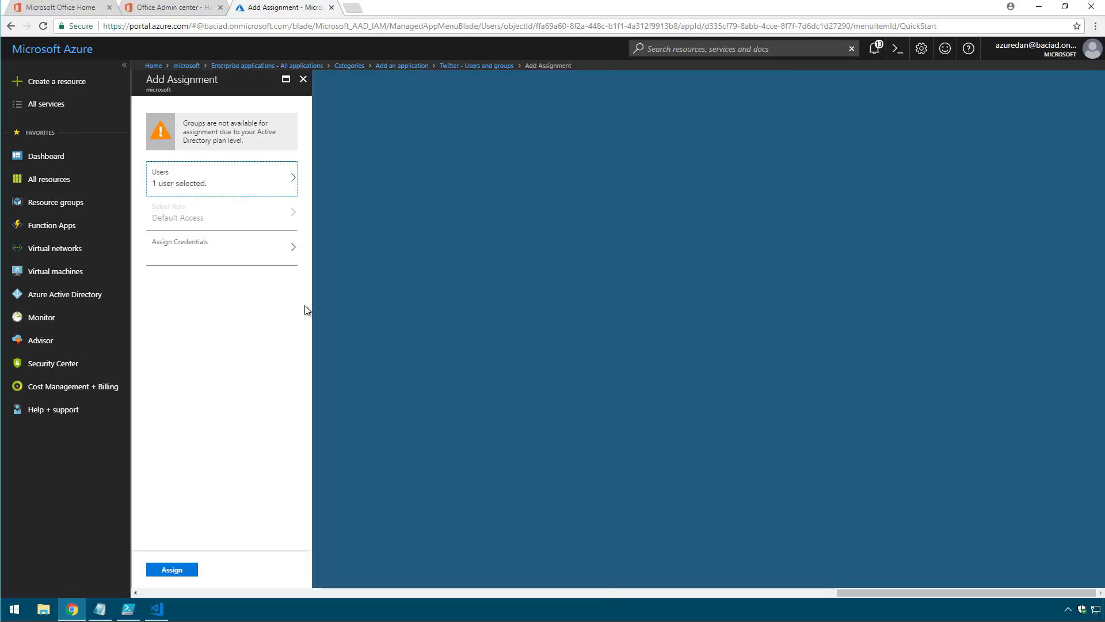
pyautogui.click(263, 255)
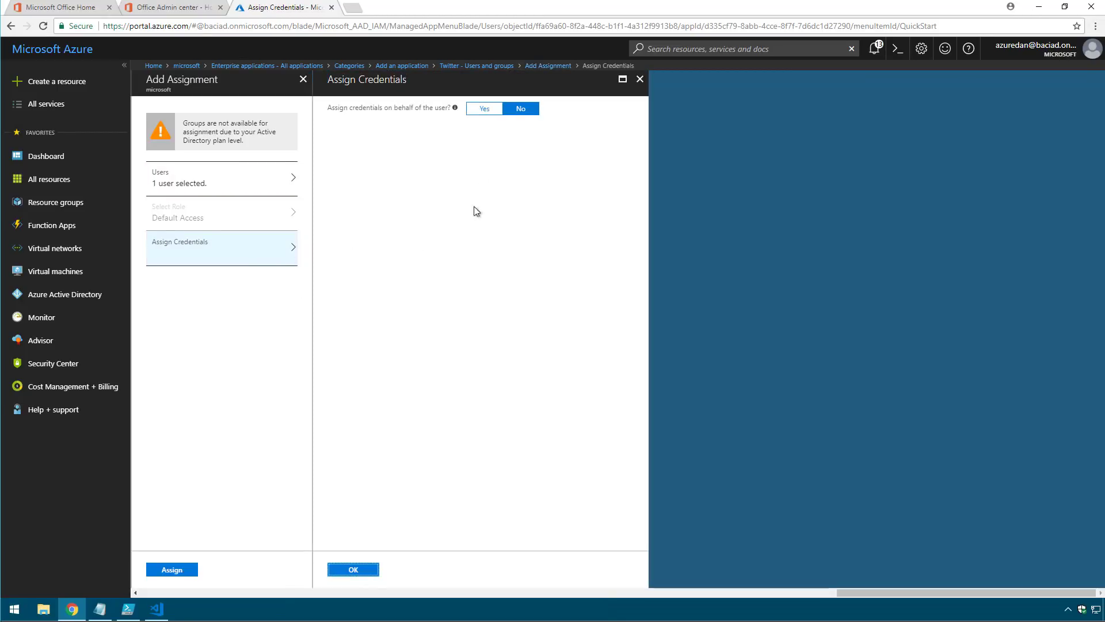
# - Assign Twitter credentials on the user's behalf with their Twitter user name and password, then complete the assignment
pyautogui.click(485, 112)
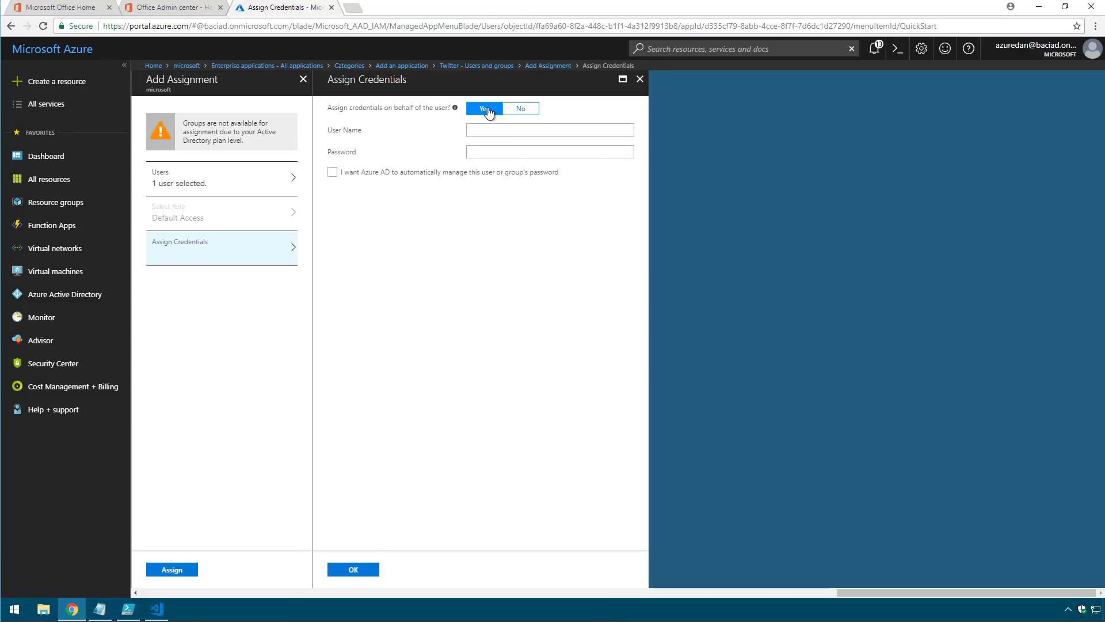
pyautogui.click(487, 129)
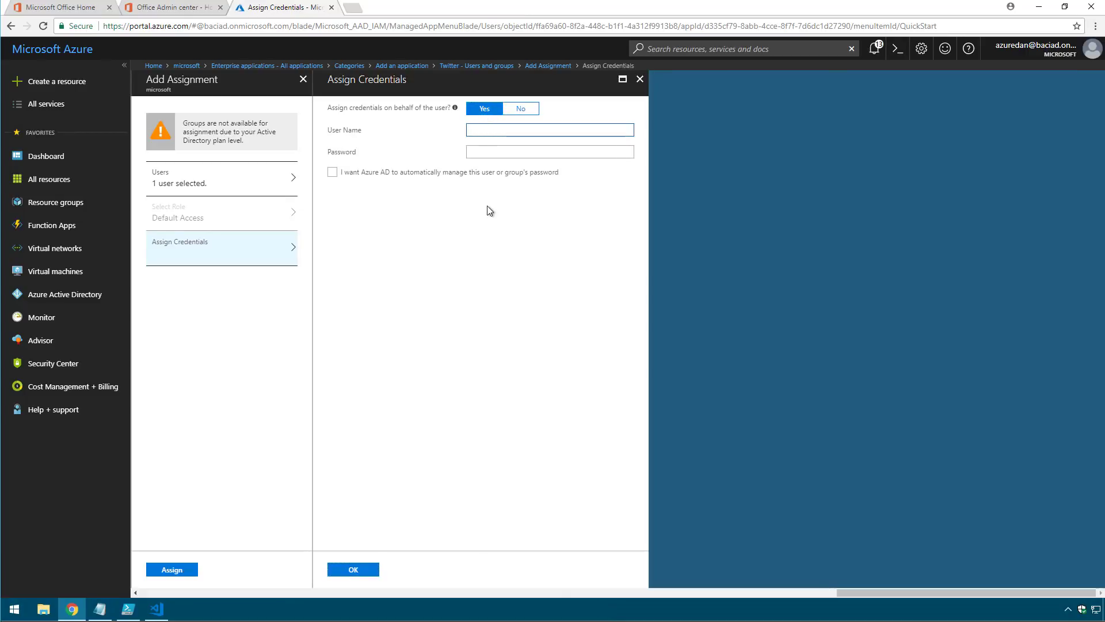
pyautogui.write('Azuredan')
pyautogui.press('Tab')
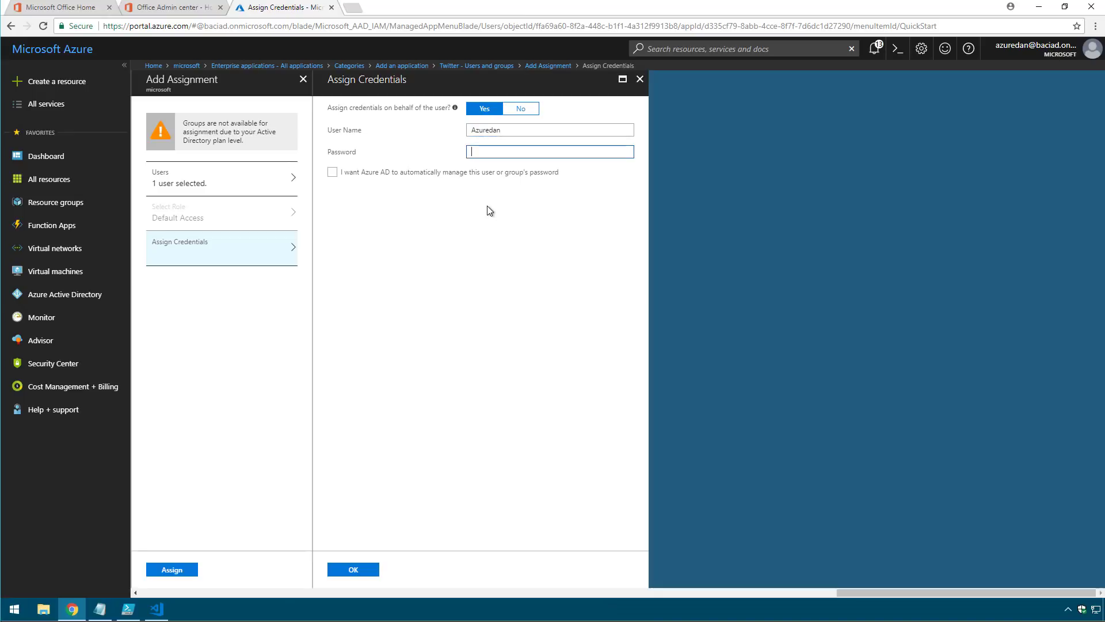
pyautogui.write('********')
pyautogui.click(333, 175)
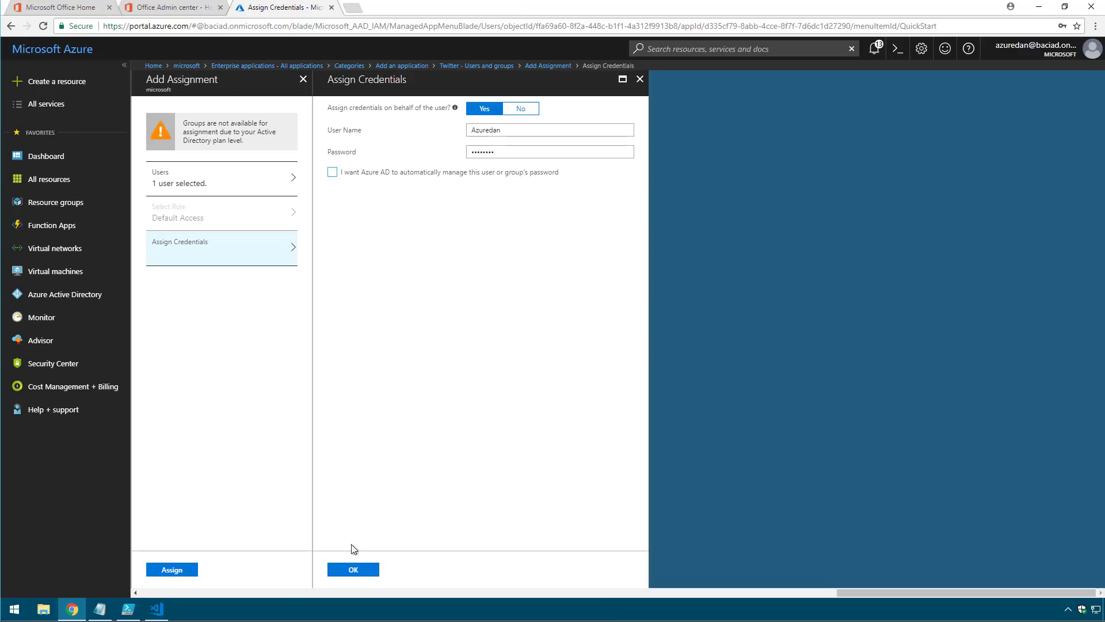
pyautogui.click(353, 570)
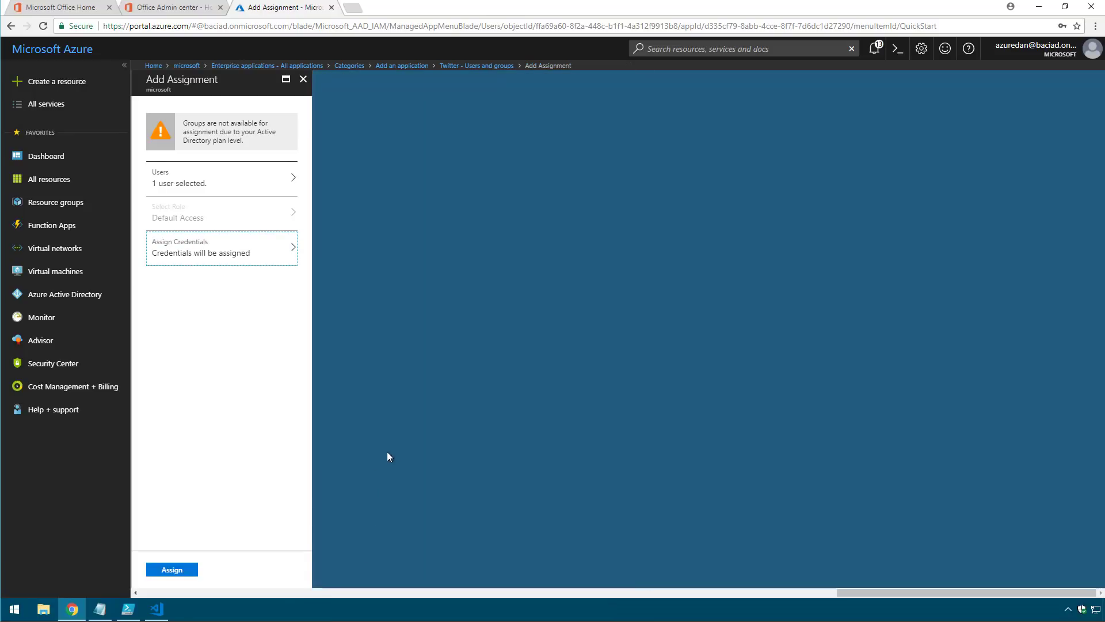
pyautogui.click(185, 569)
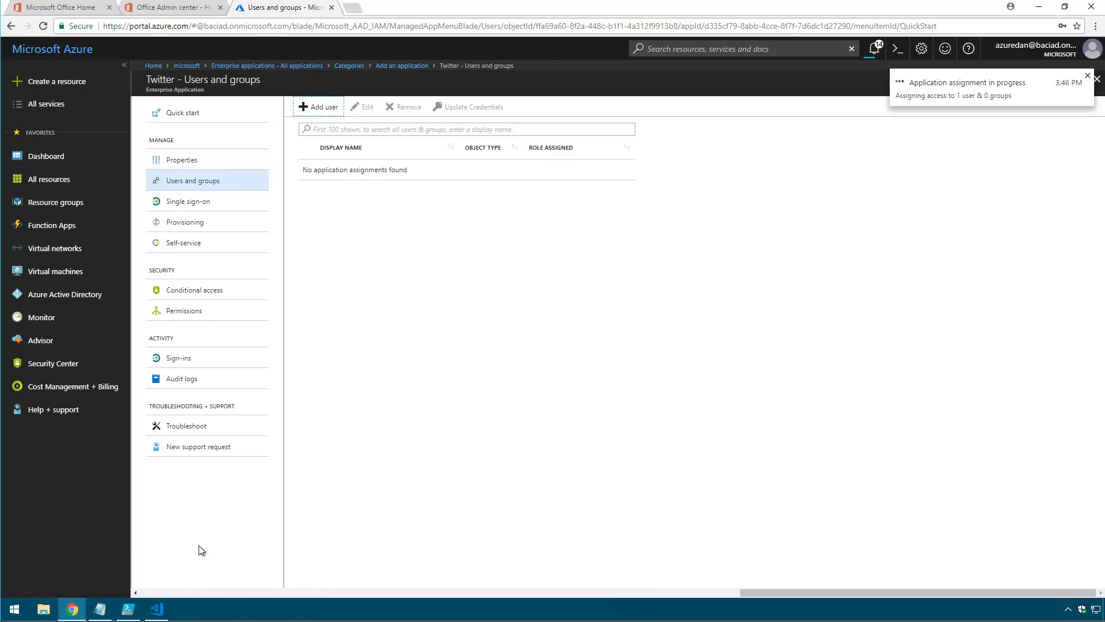
pyautogui.click(409, 391)
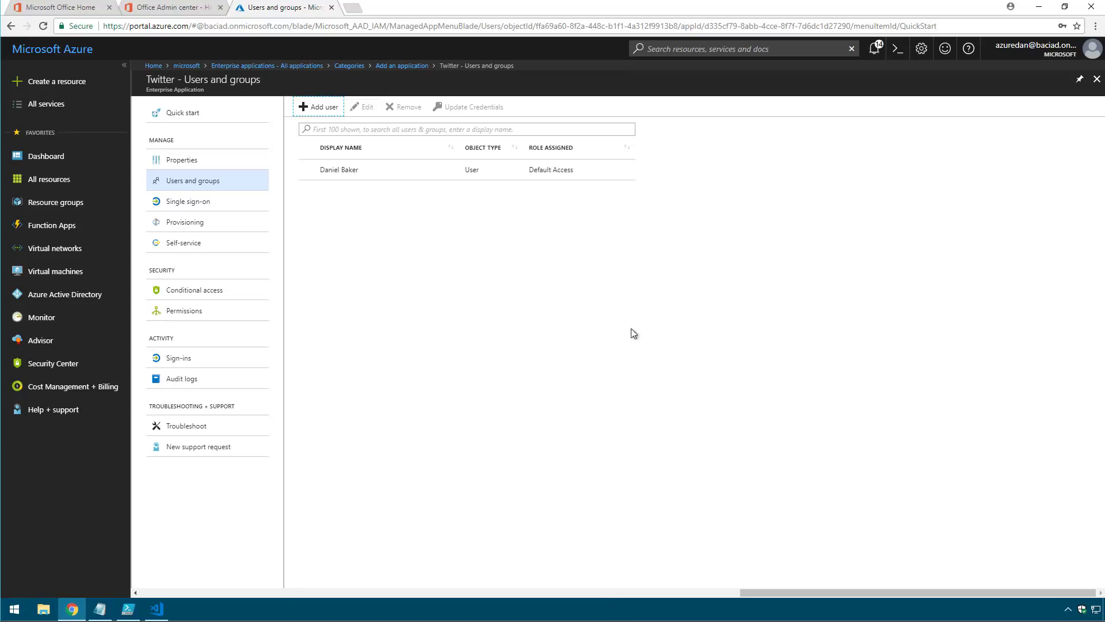
# - Open a new incognito window and go to myapps.microsoft.com
pyautogui.click(1096, 27)
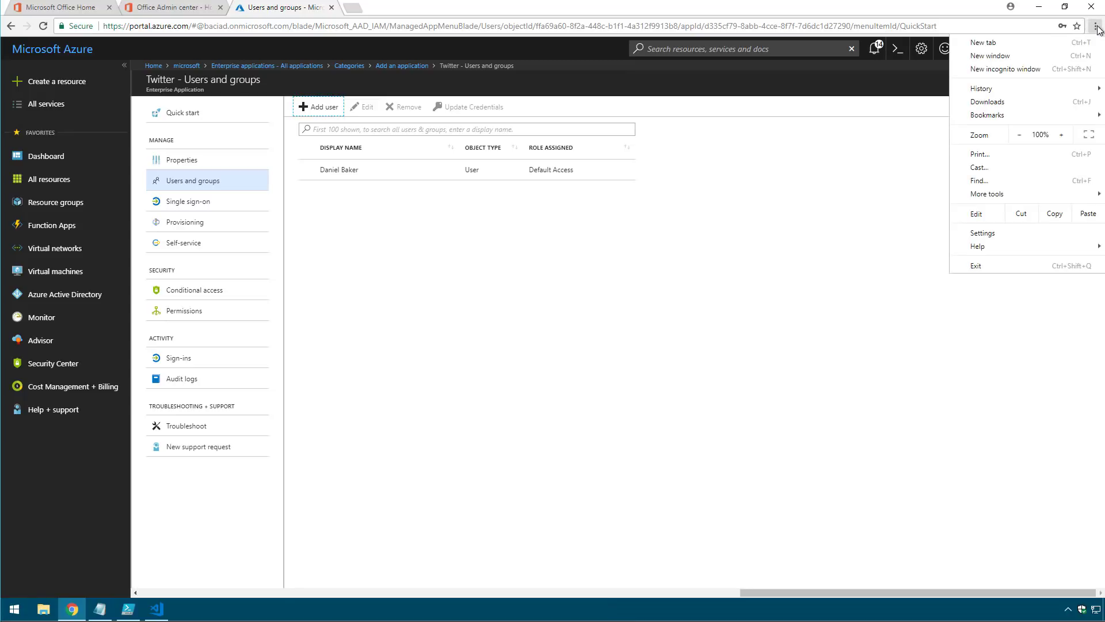
pyautogui.click(1042, 69)
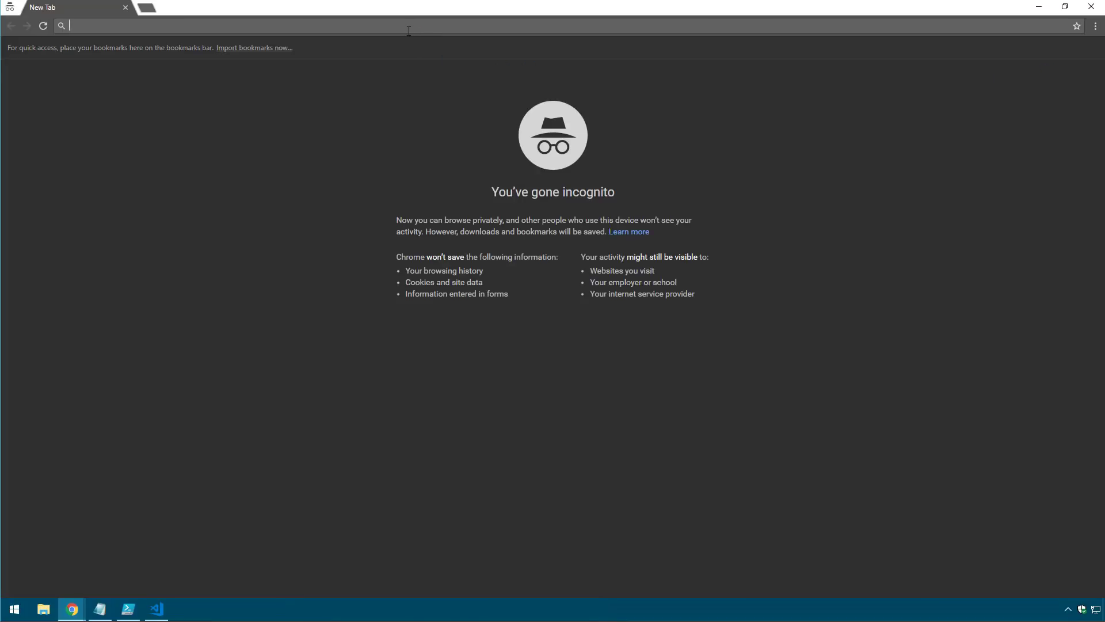
pyautogui.write('mya')
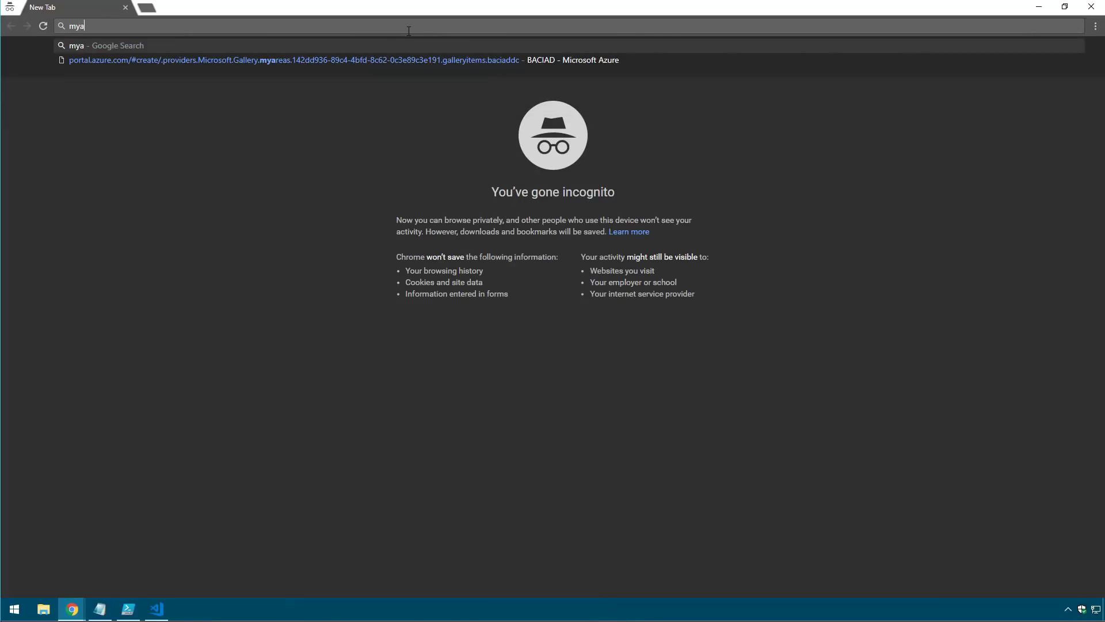
pyautogui.write('pps.micro')
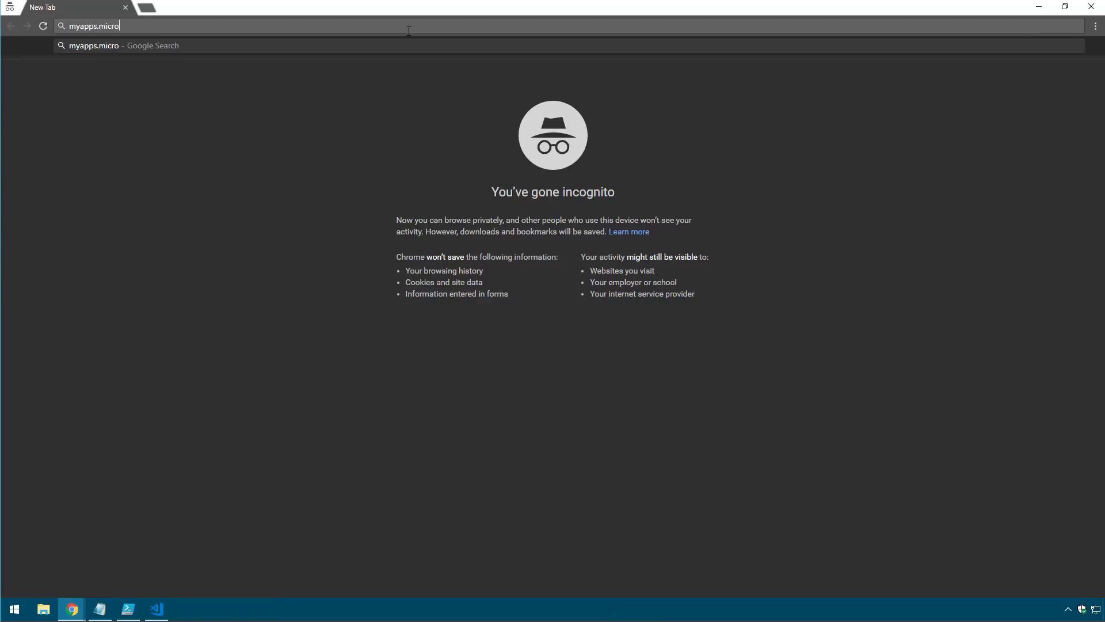
pyautogui.write('soft.co')
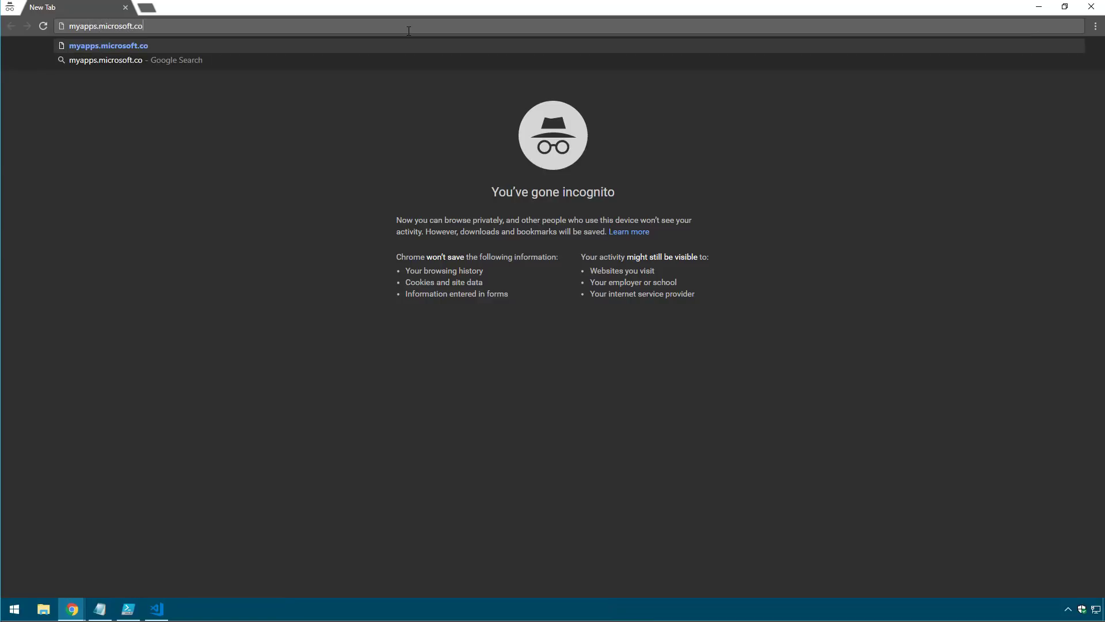
pyautogui.write('m')
pyautogui.press('Return')
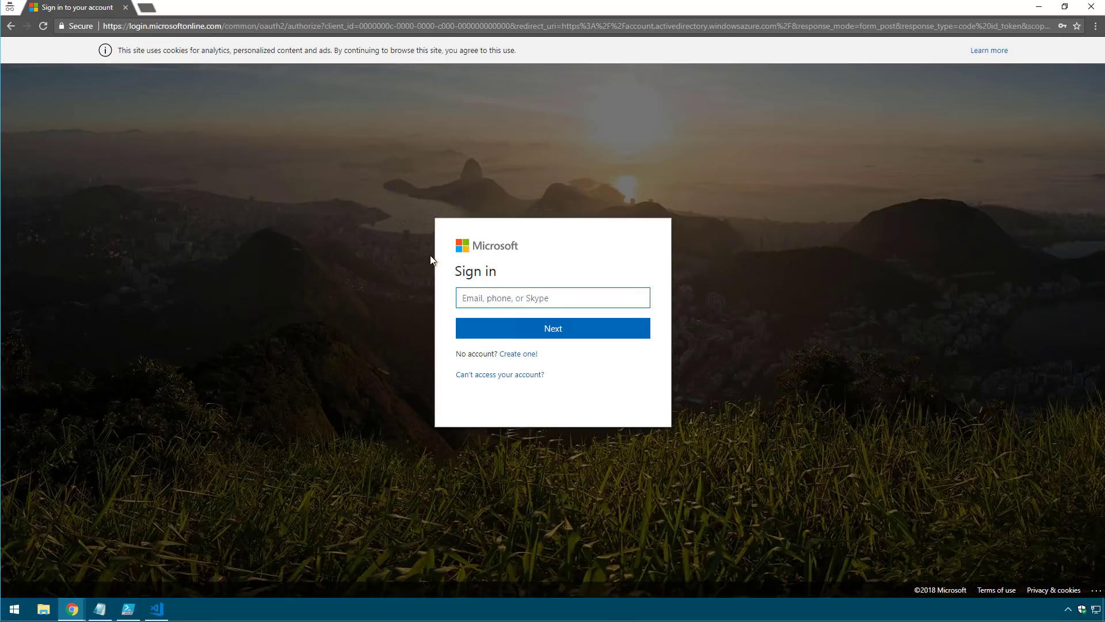
# - Sign in with the saved account email and password, choosing to stay signed in
pyautogui.click(491, 298)
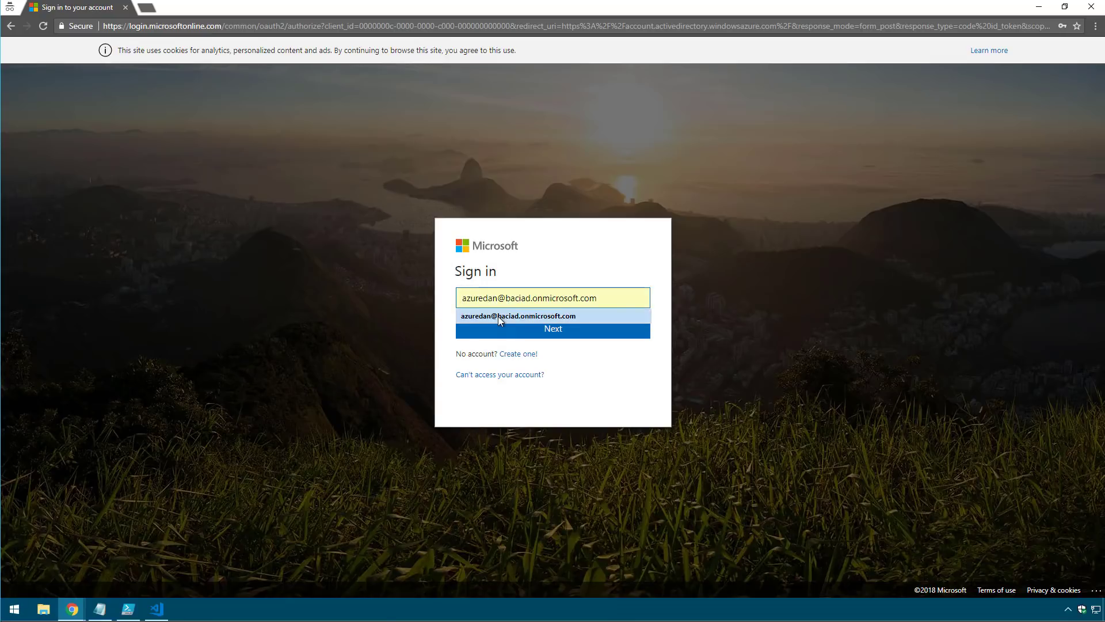
pyautogui.click(498, 316)
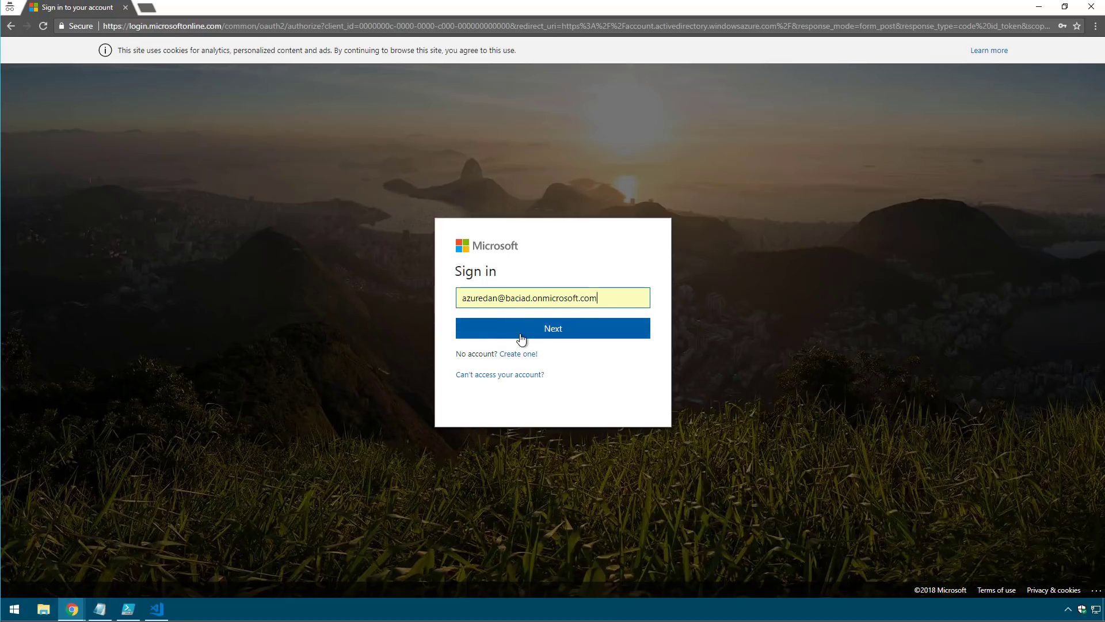
pyautogui.click(522, 337)
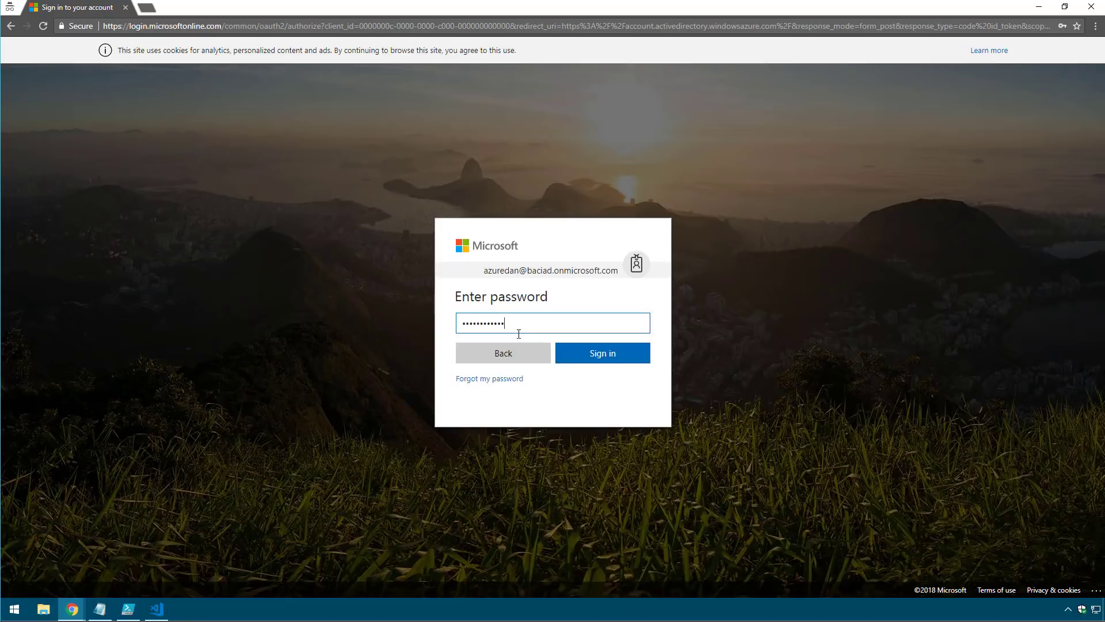
pyautogui.click(592, 357)
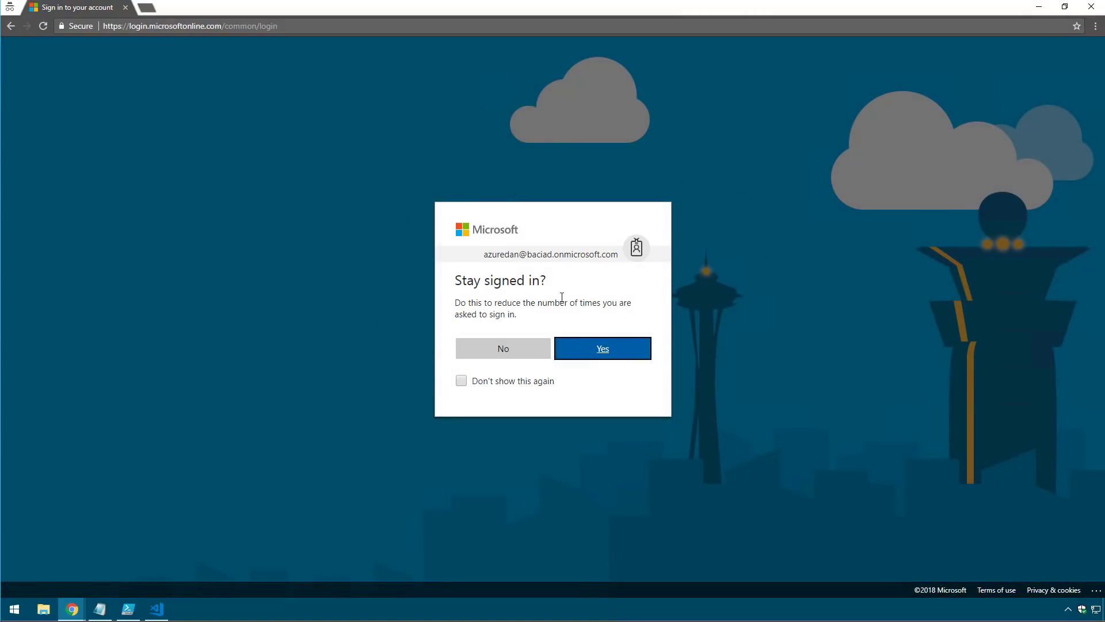
pyautogui.click(601, 355)
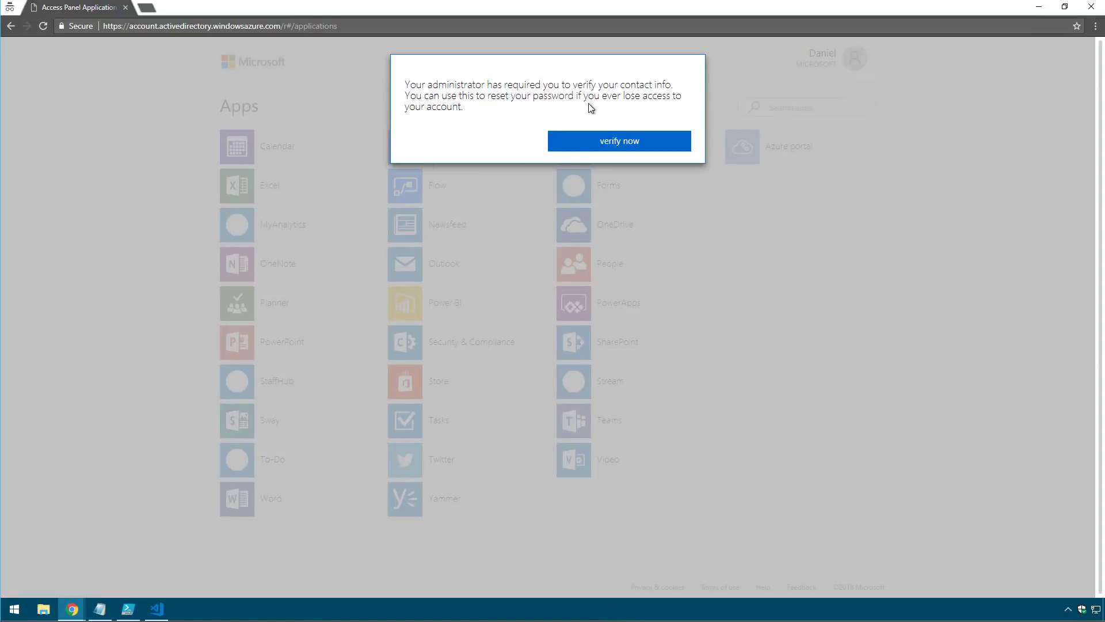
# - Dismiss the verification prompt and add the My Apps Secure Sign-in Extension to Chrome via the Twitter tile
pyautogui.click(599, 141)
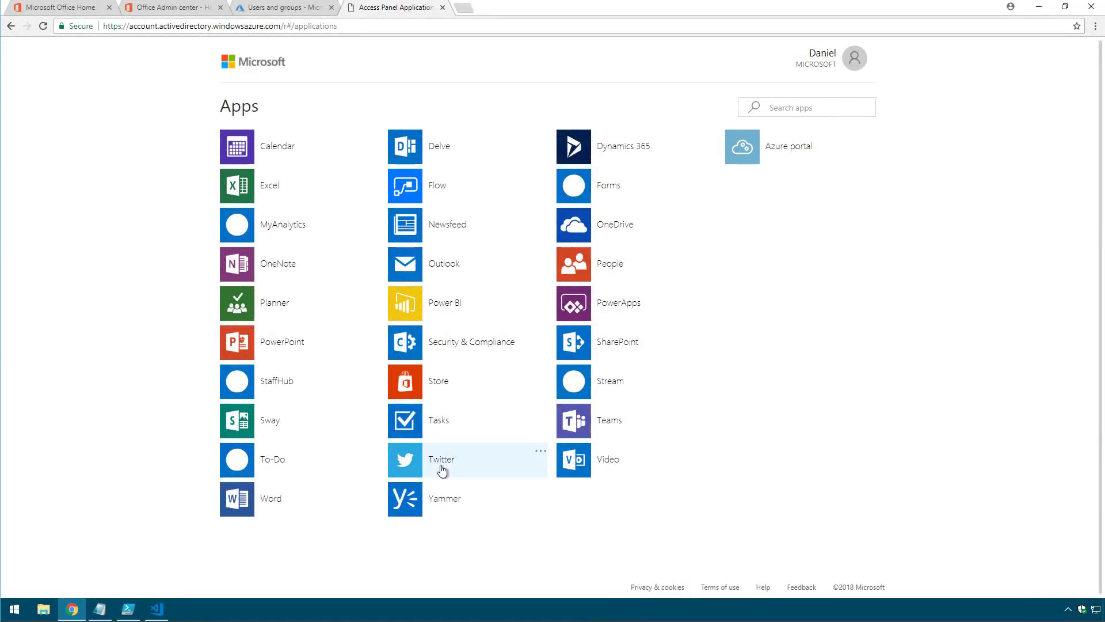
pyautogui.click(442, 467)
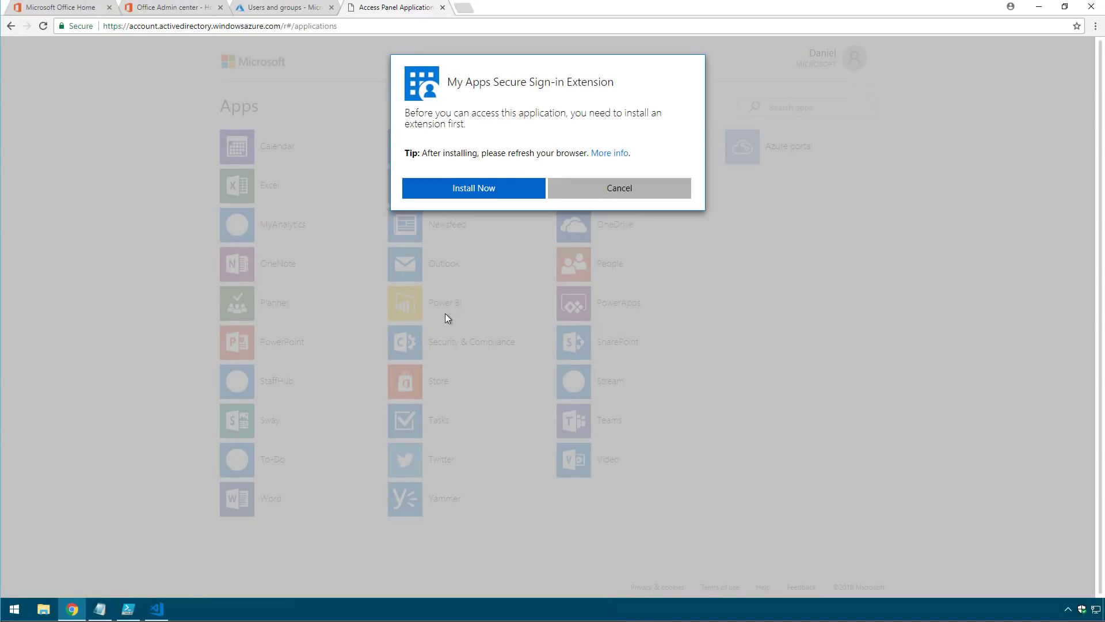
pyautogui.click(486, 188)
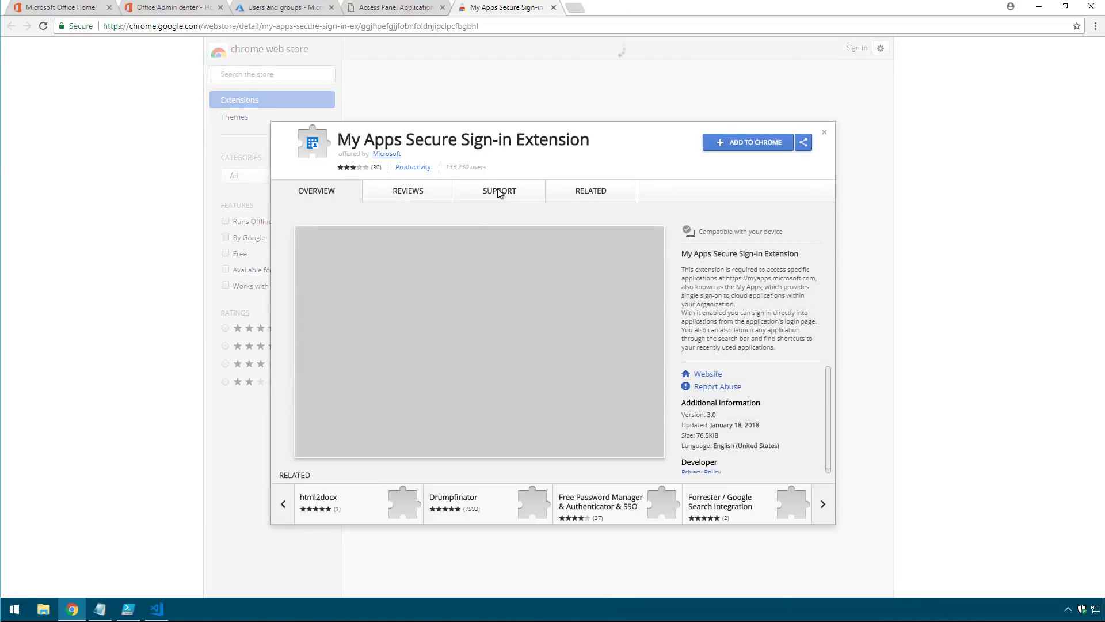
pyautogui.click(728, 145)
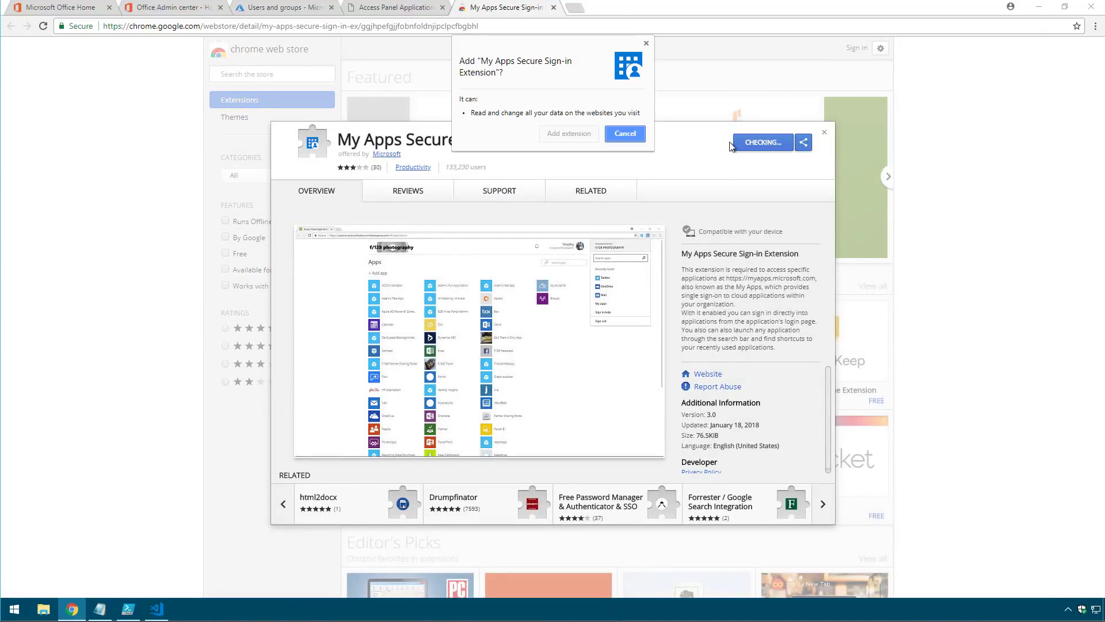
pyautogui.click(567, 137)
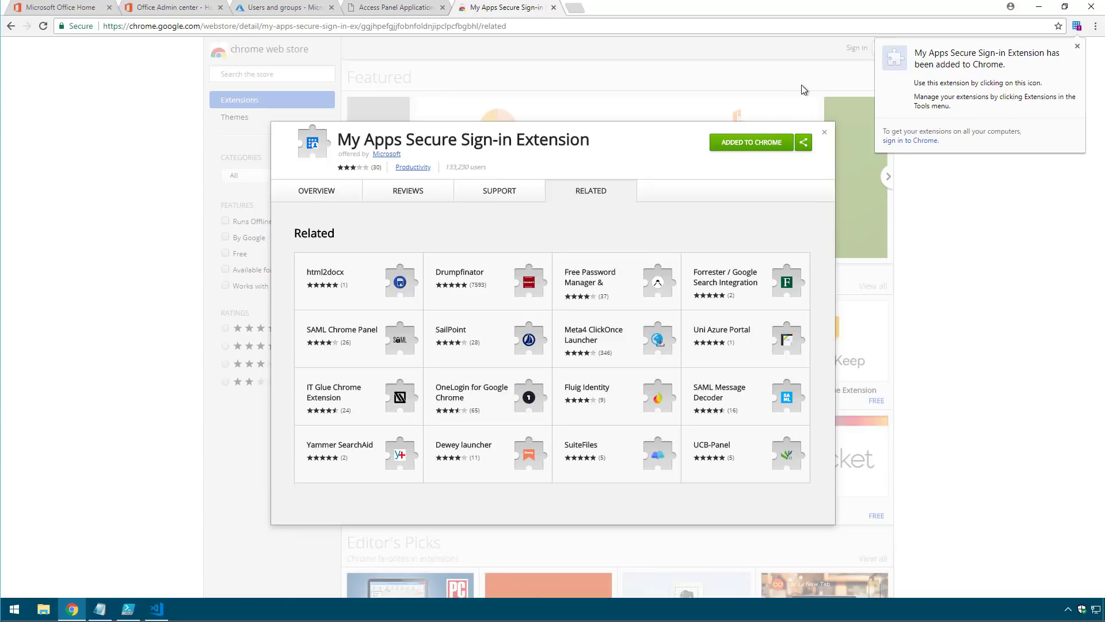
pyautogui.click(554, 7)
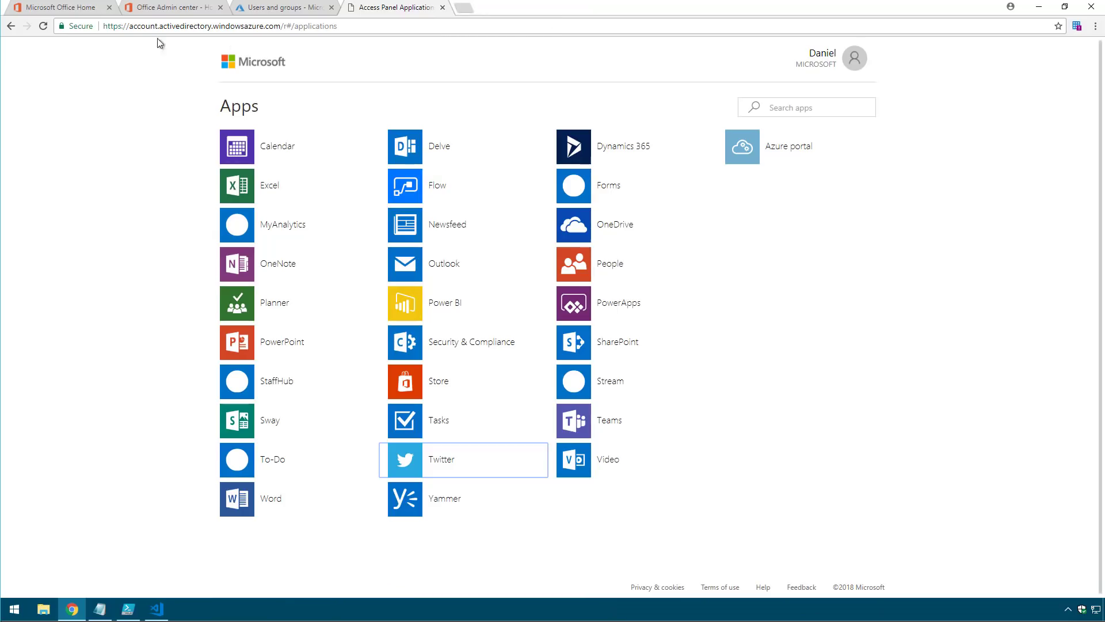
# - Reload the Access Panel, launch Twitter already signed in, close both tabs, and return to the Azure dashboard
pyautogui.click(46, 28)
pyautogui.click(419, 464)
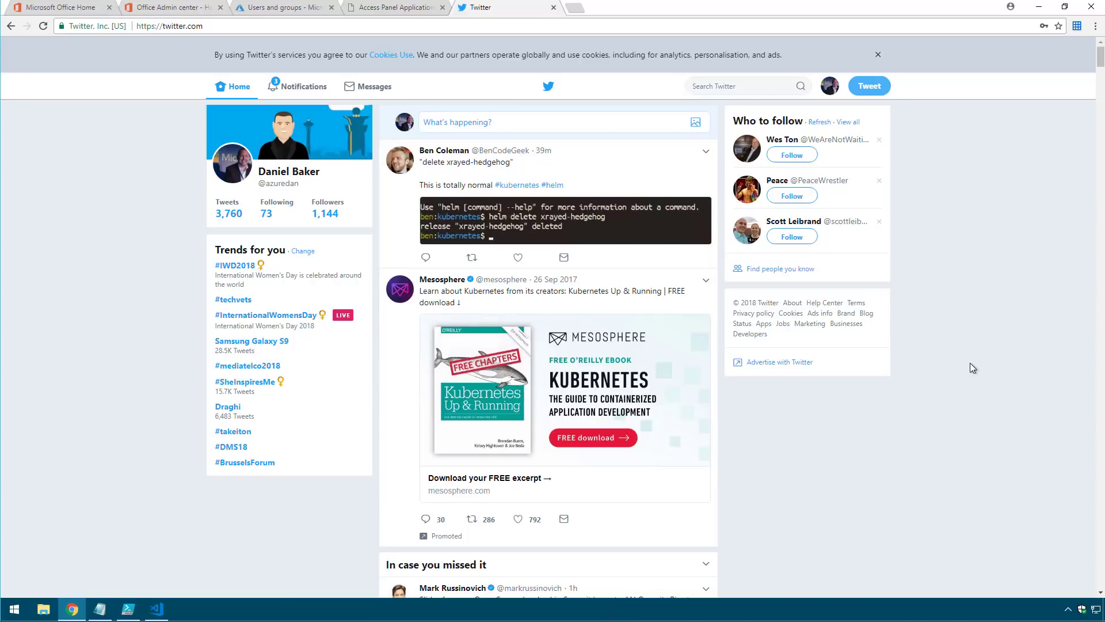
pyautogui.click(553, 8)
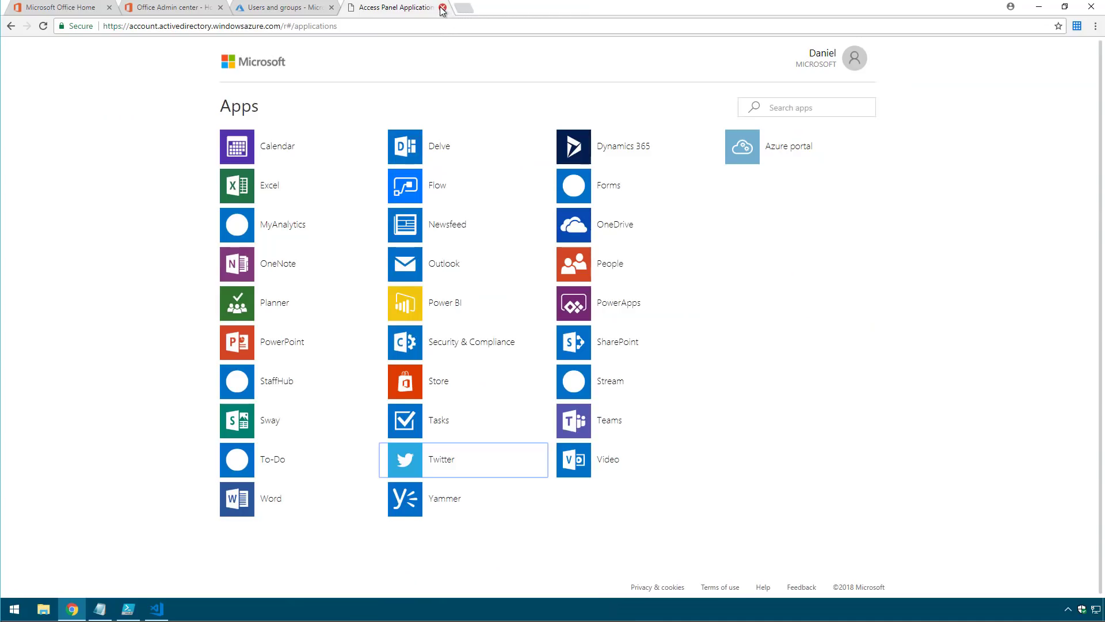
pyautogui.click(442, 8)
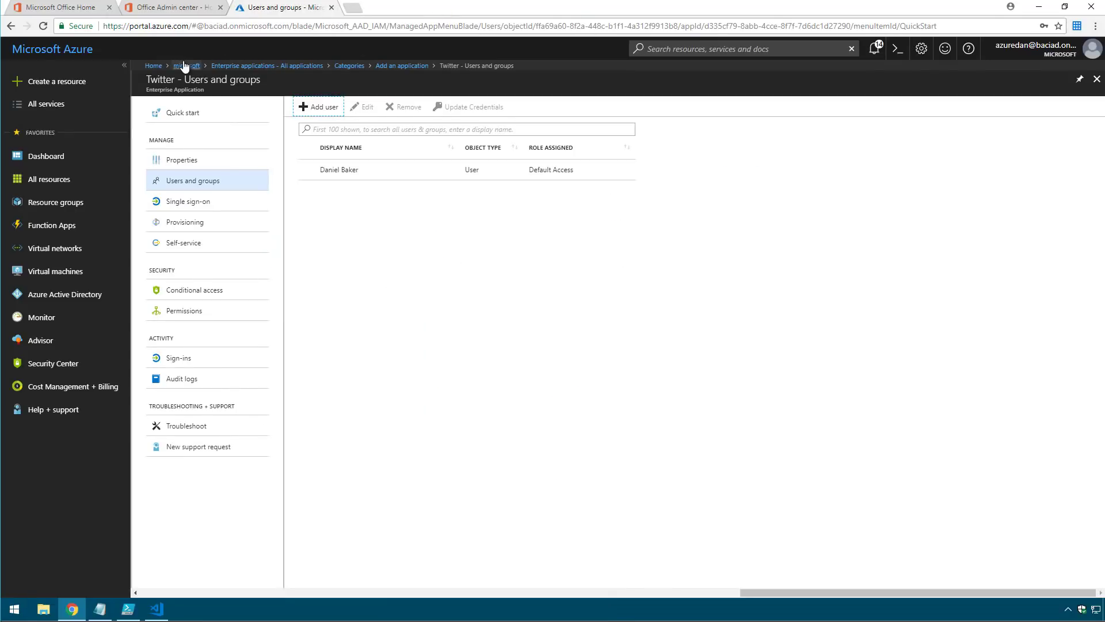
pyautogui.click(74, 50)
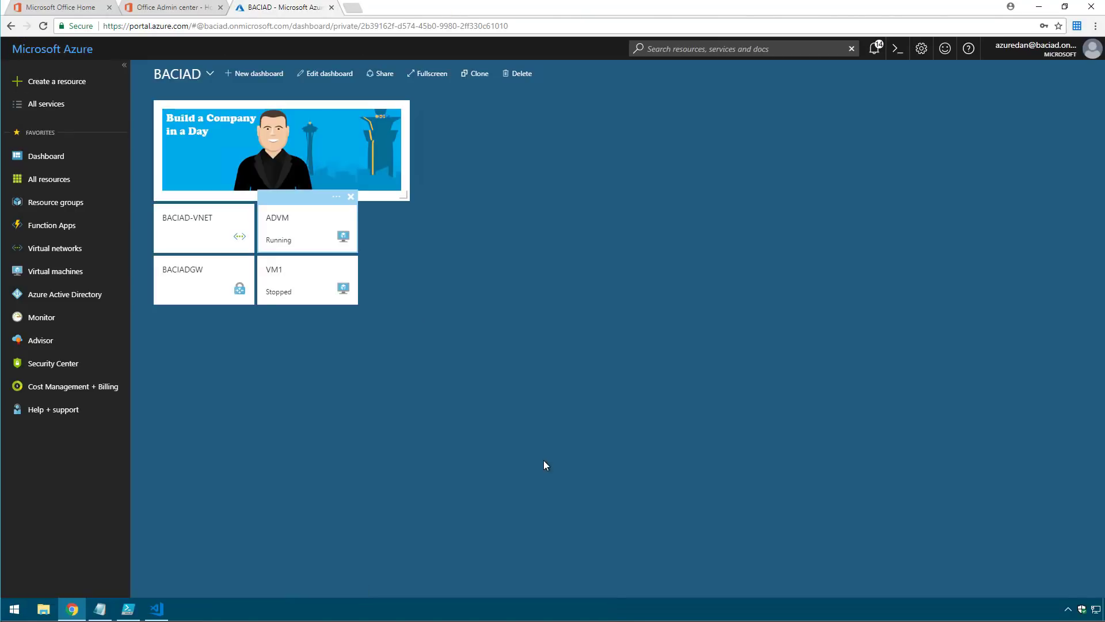
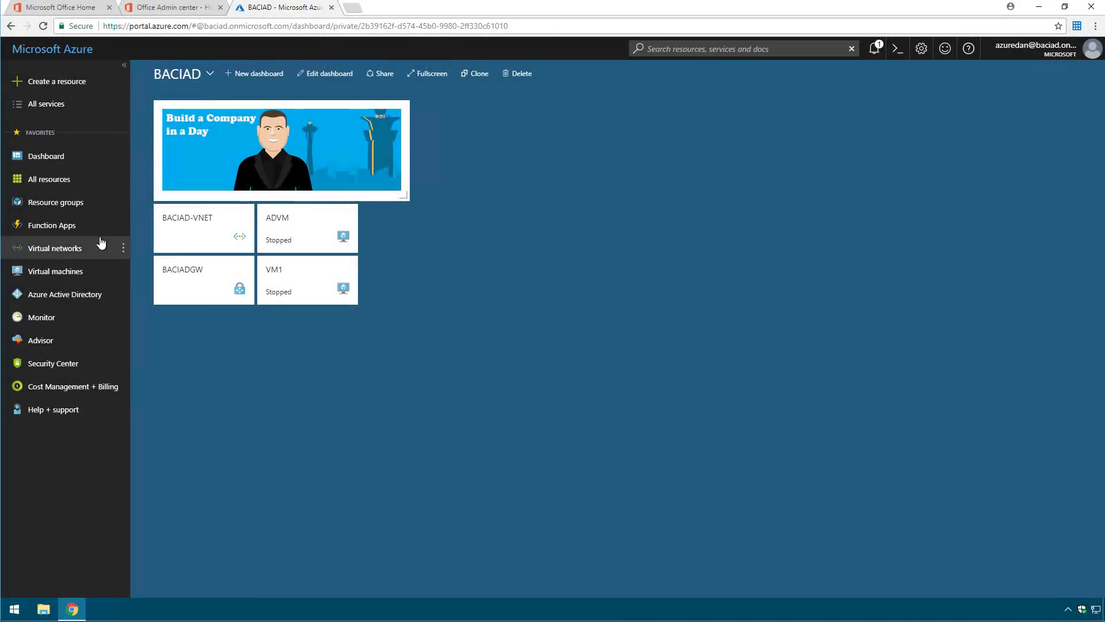
# - From the IaaSResources resource group, search the Marketplace for DevTest Labs and start creating one
pyautogui.click(73, 205)
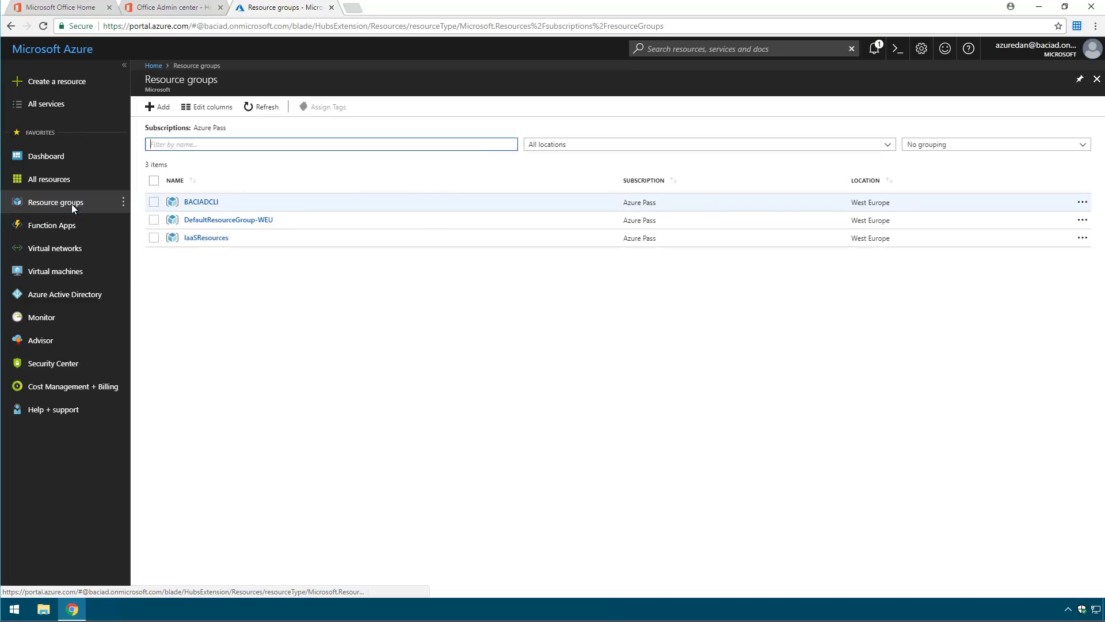
pyautogui.click(202, 239)
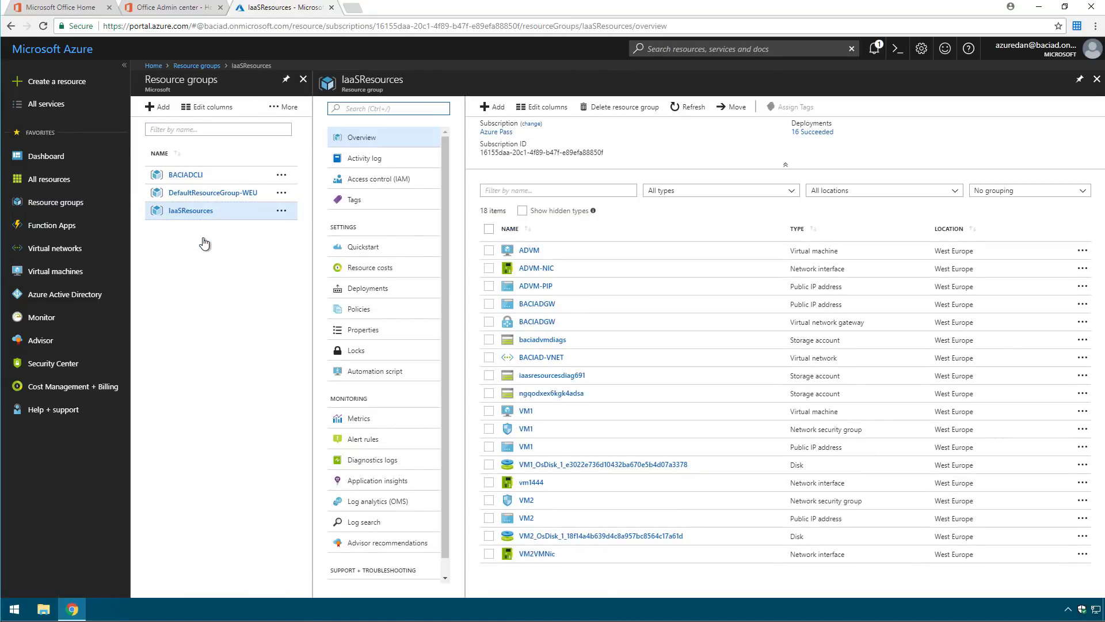
pyautogui.click(496, 108)
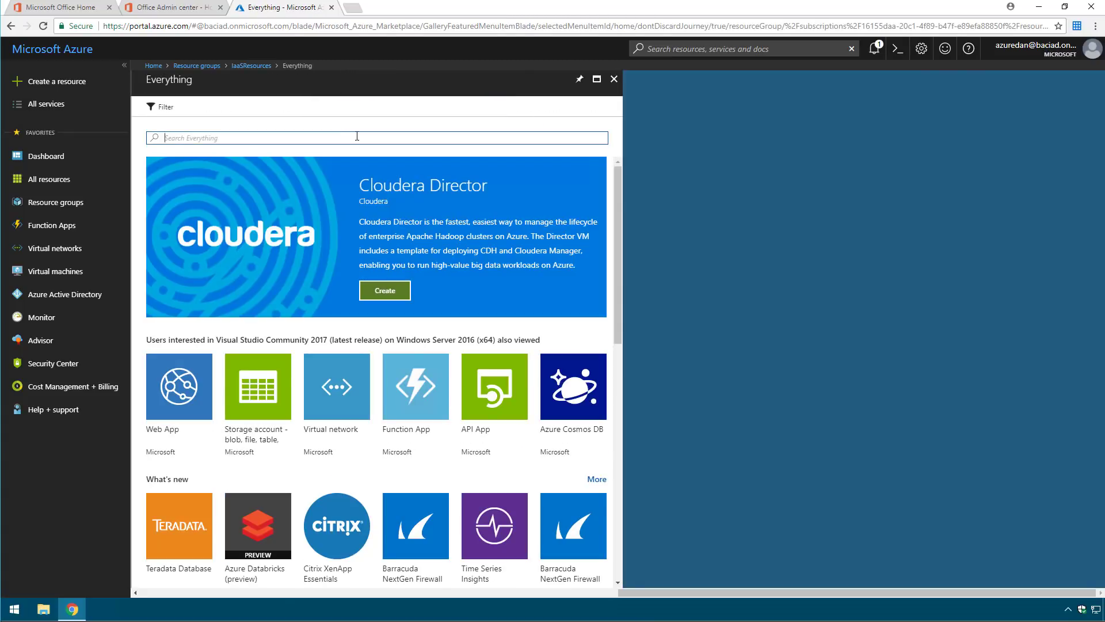
pyautogui.write('DevTest')
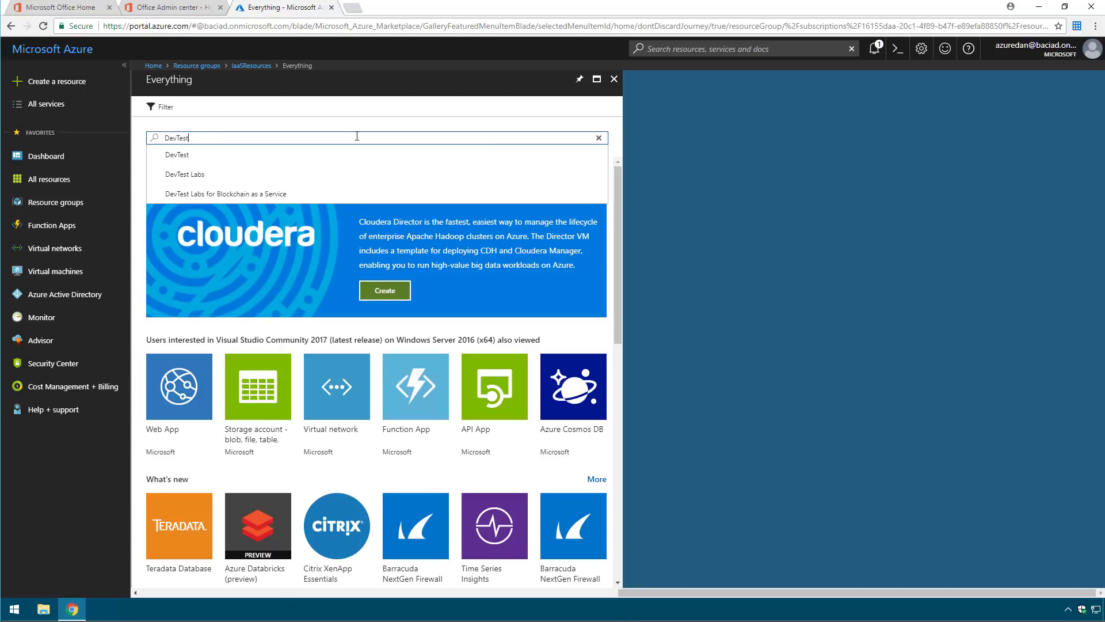
pyautogui.click(233, 174)
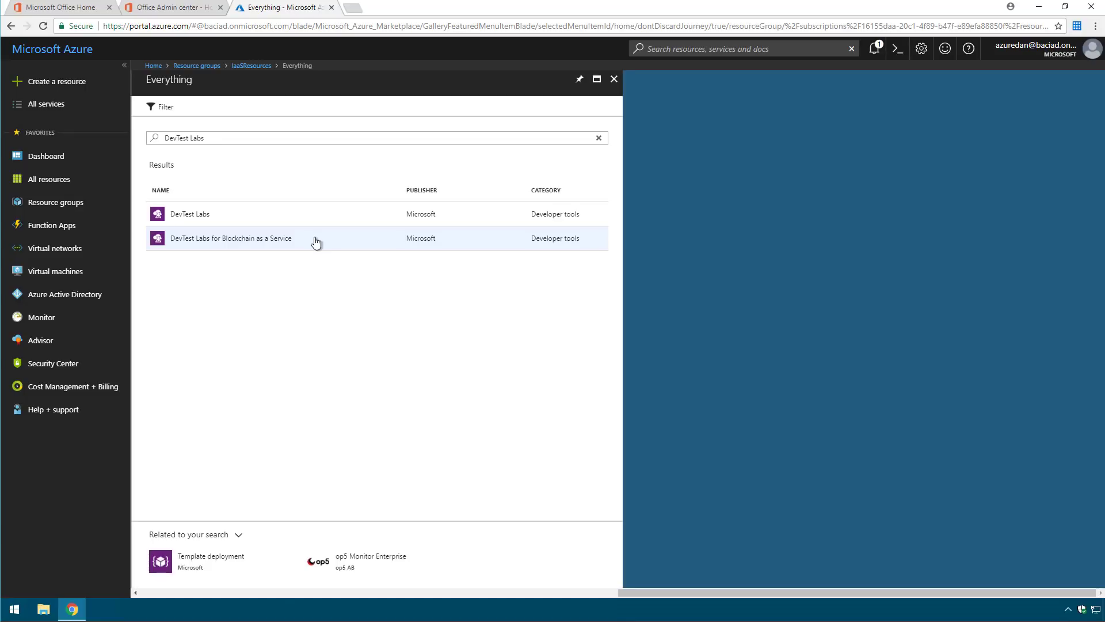
pyautogui.click(262, 218)
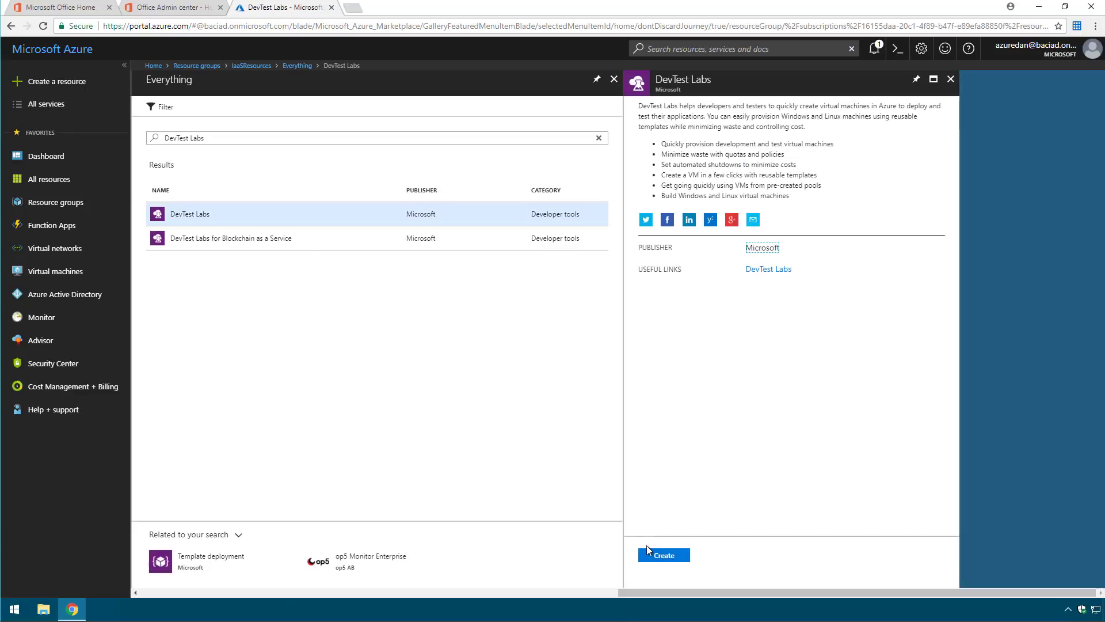
pyautogui.click(658, 556)
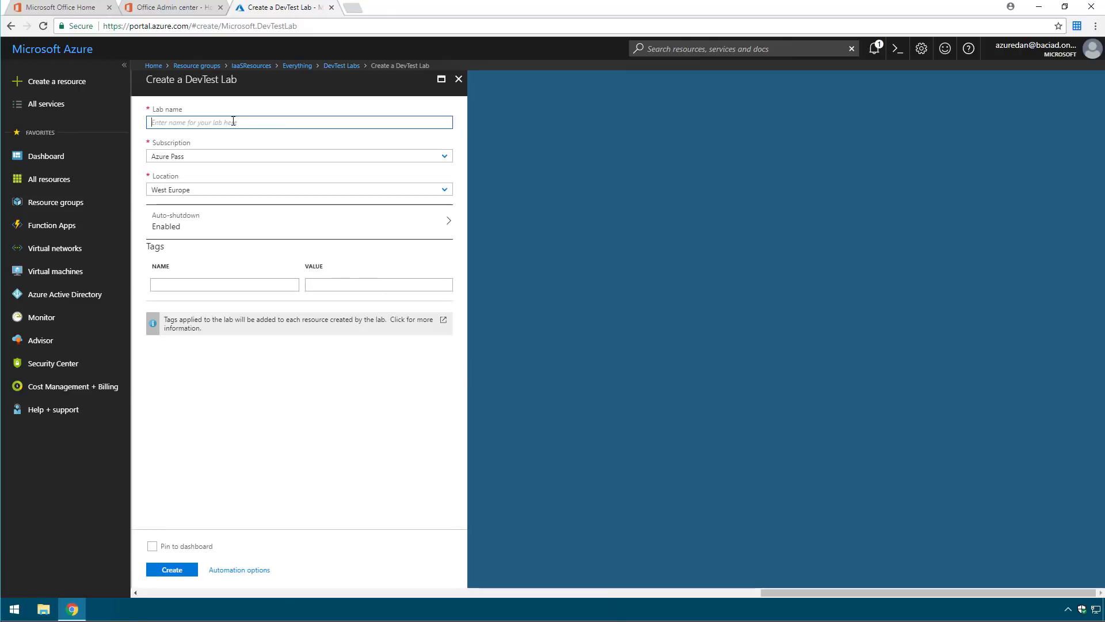
# - Name the lab BACIADDTL, accept the auto-shutdown defaults, pin it to the dashboard and create it
pyautogui.write('CIADDTL')
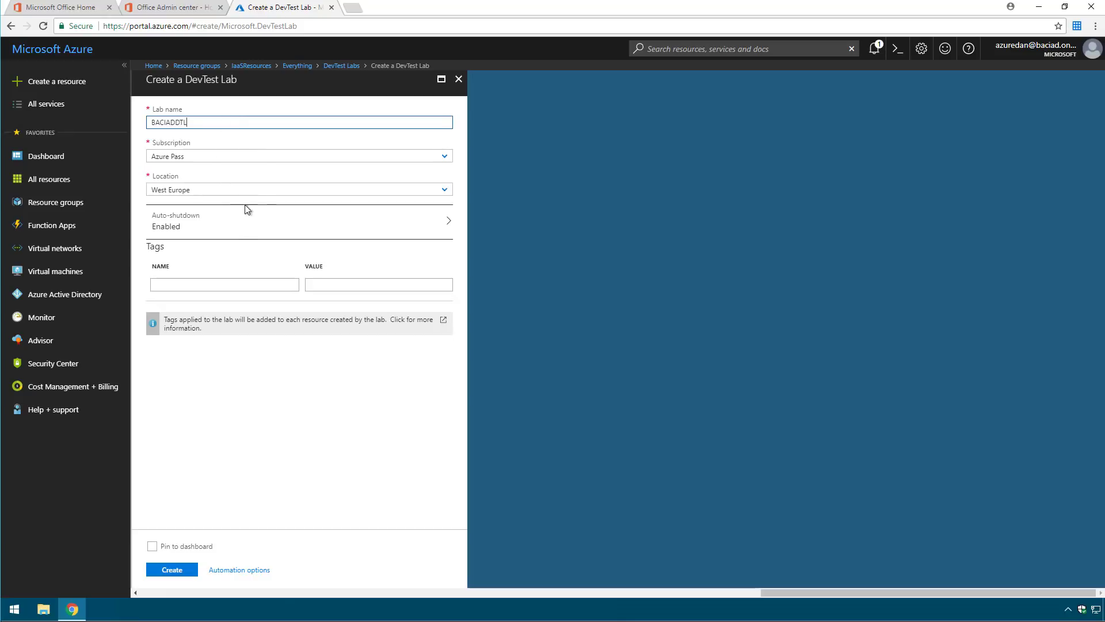
pyautogui.click(196, 217)
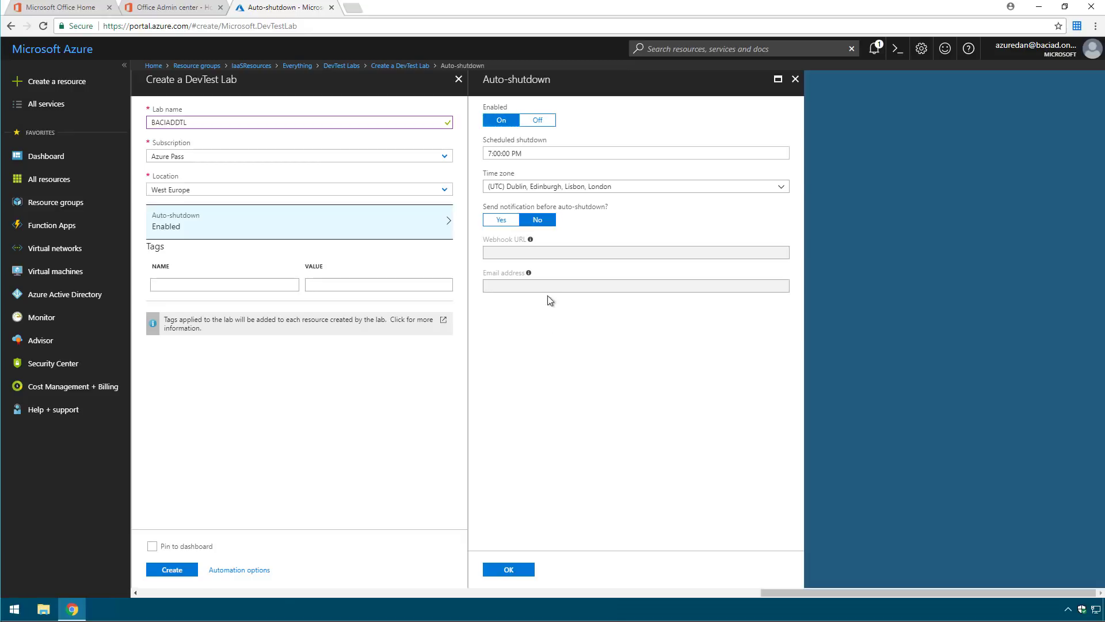
pyautogui.click(507, 569)
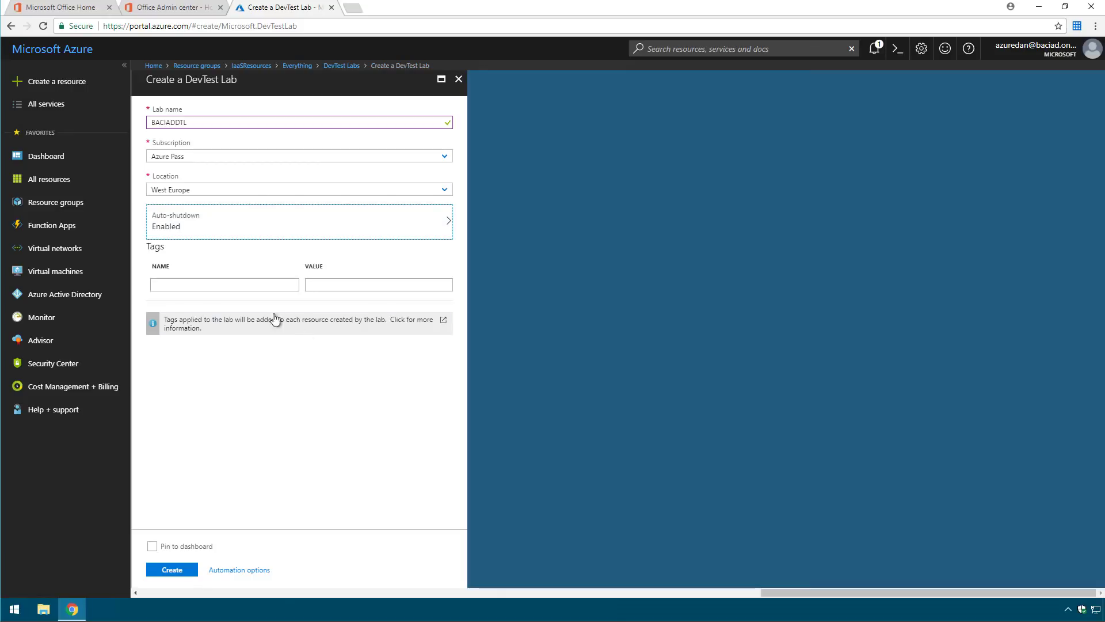
pyautogui.click(152, 546)
pyautogui.click(180, 569)
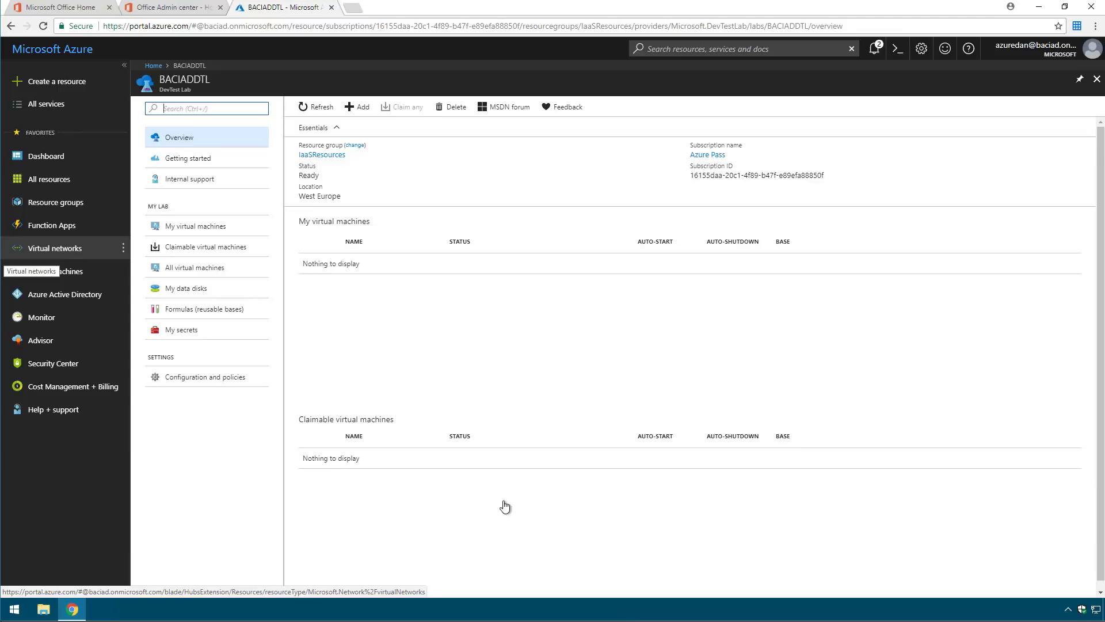
# - Save a lab secret named VMSecret holding the VM password, then open Configuration and policies
pyautogui.click(241, 337)
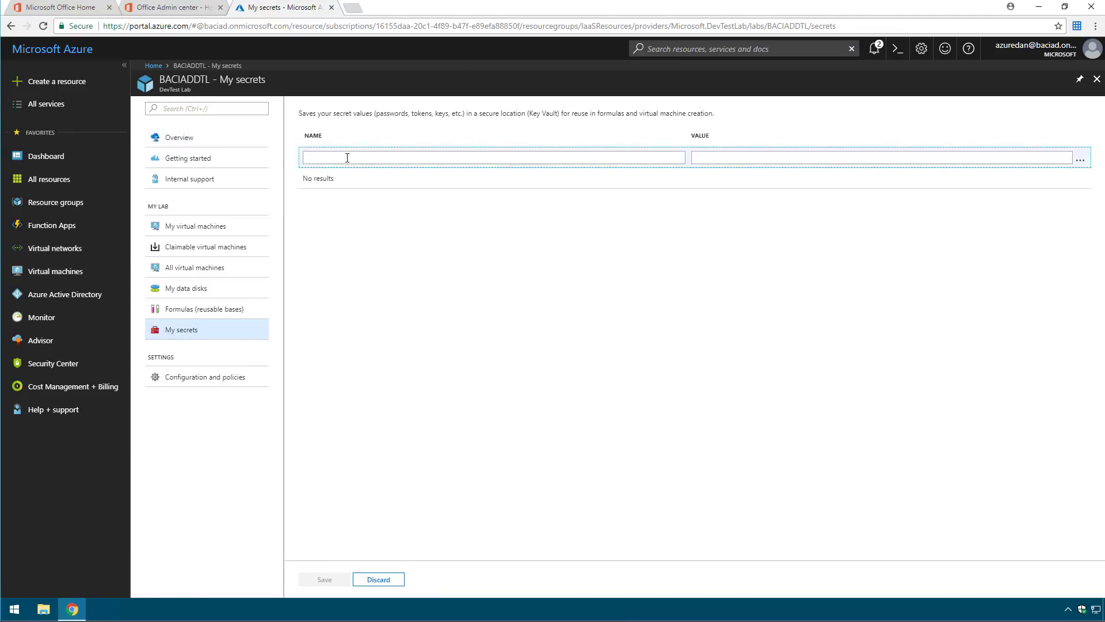
pyautogui.click(347, 158)
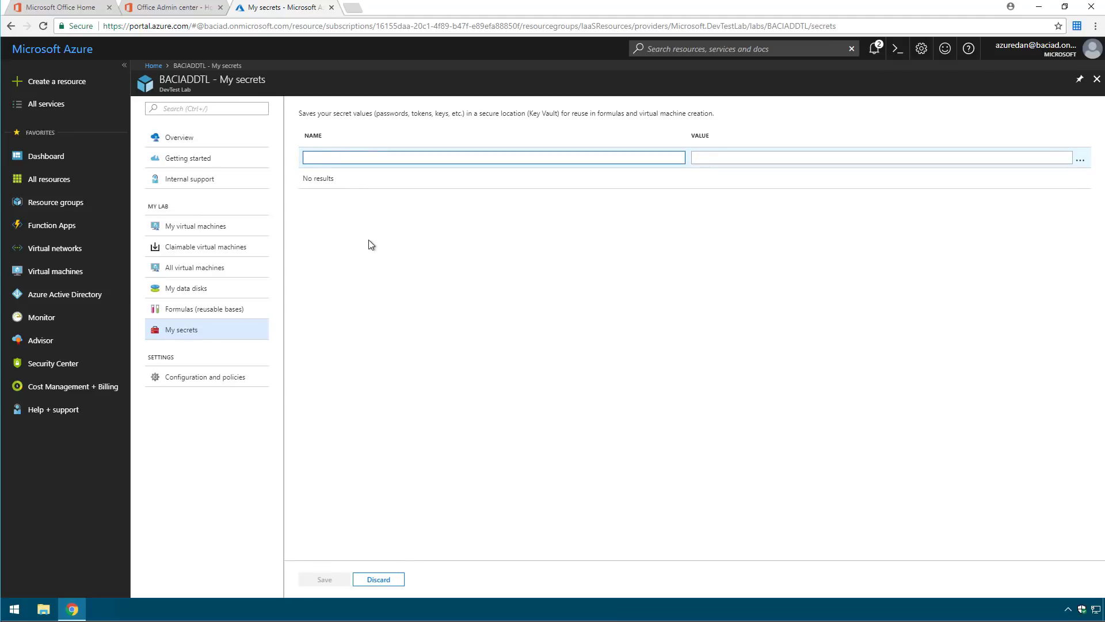
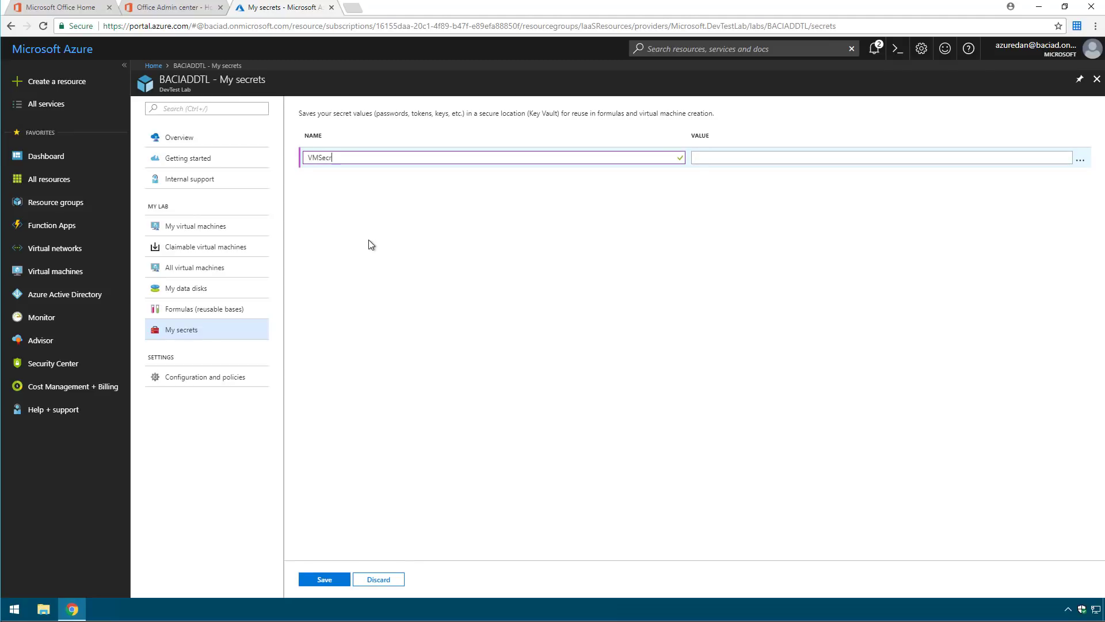
pyautogui.press('Tab')
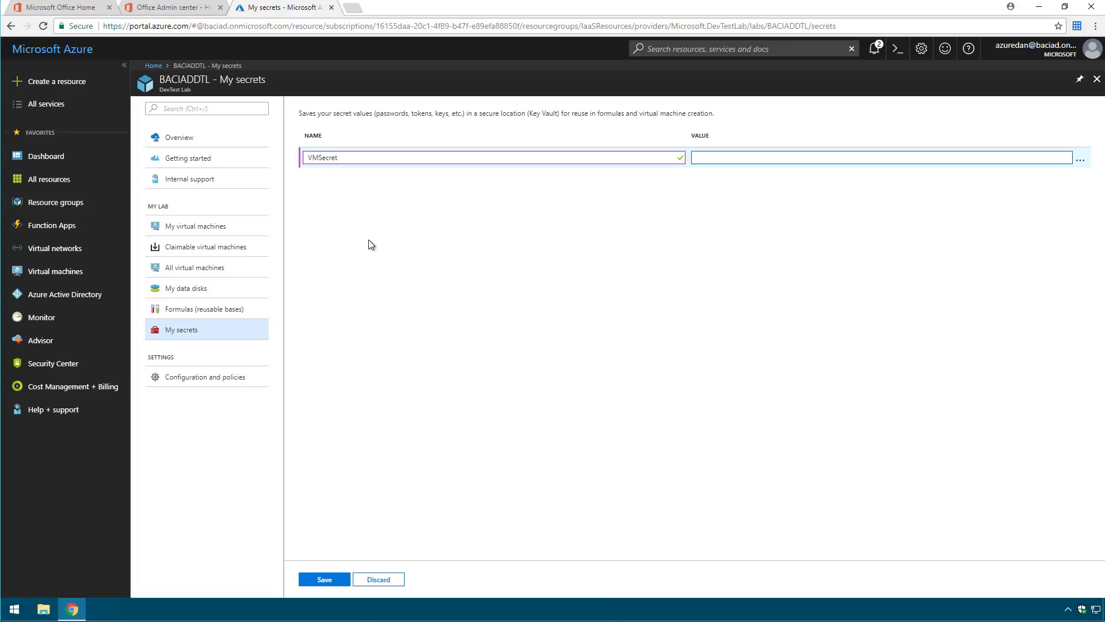
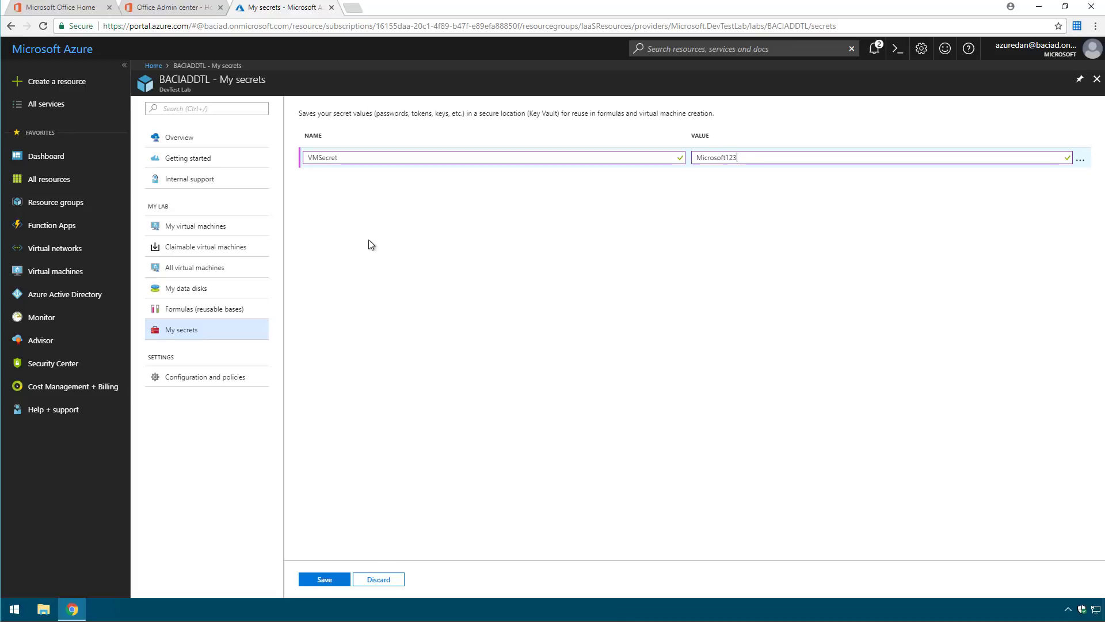
pyautogui.click(326, 579)
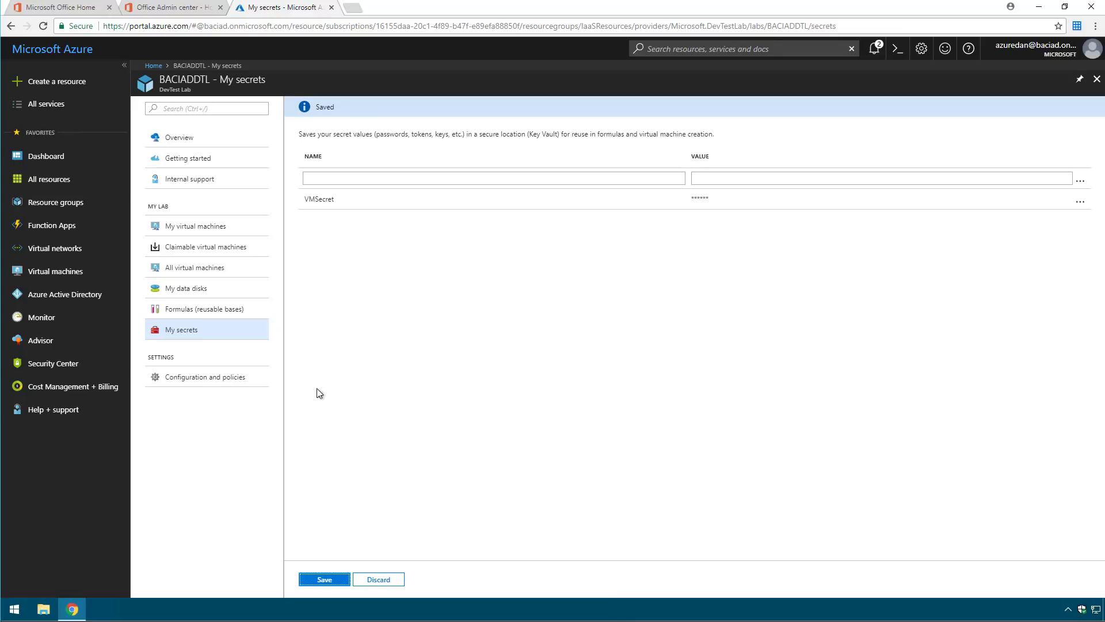
pyautogui.click(217, 378)
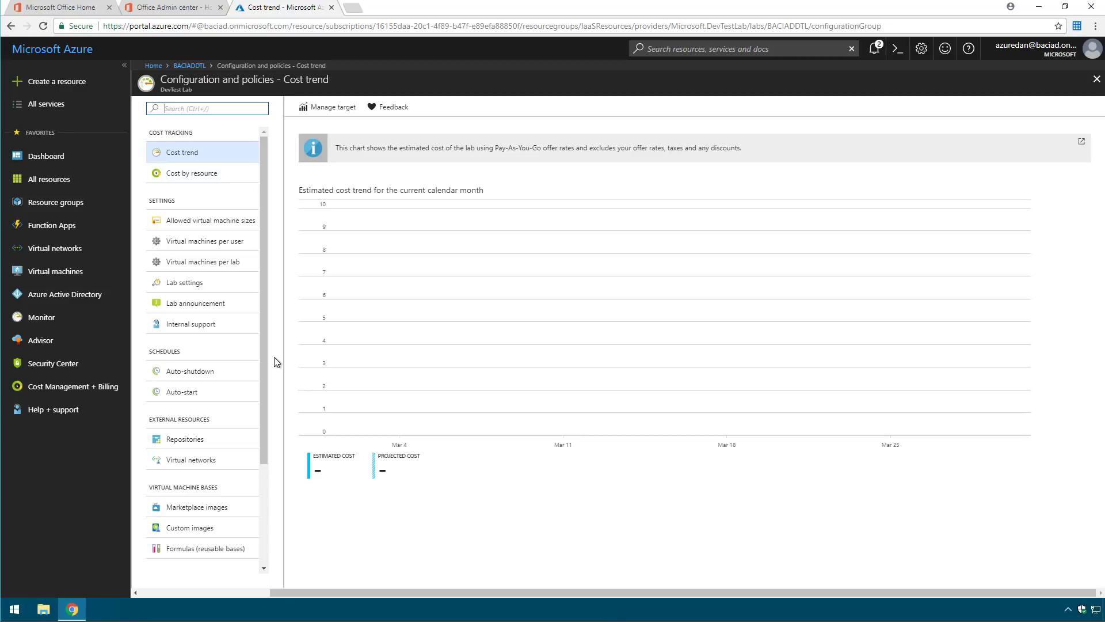
# - Enable the allowed VM sizes policy with only Standard_D2_v2 and Standard_D3_v2 ticked, and save
pyautogui.click(243, 222)
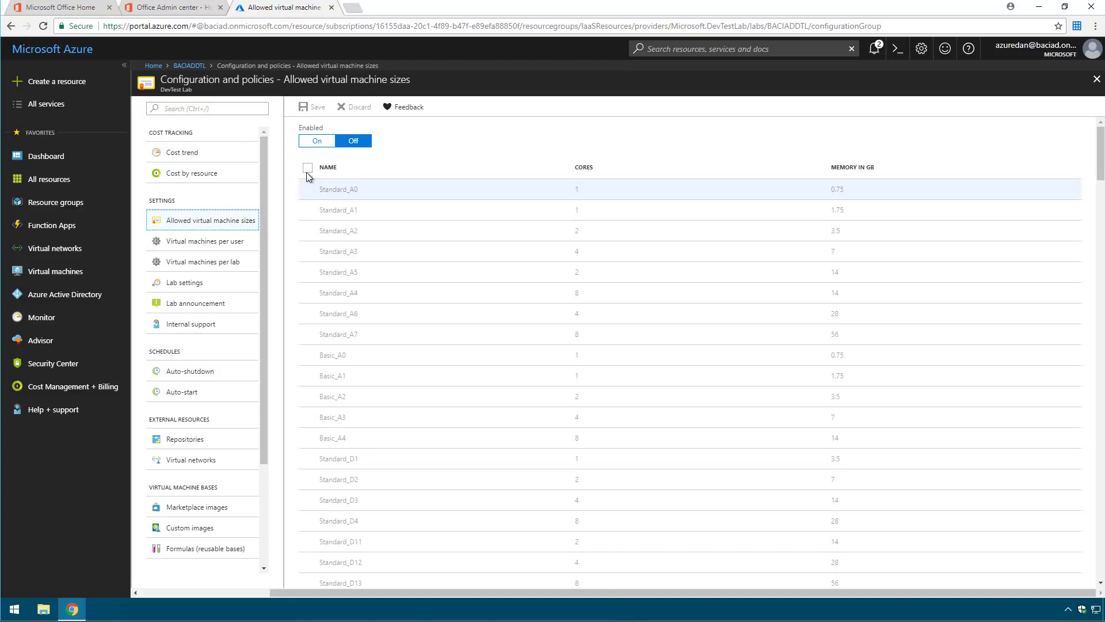
pyautogui.click(311, 142)
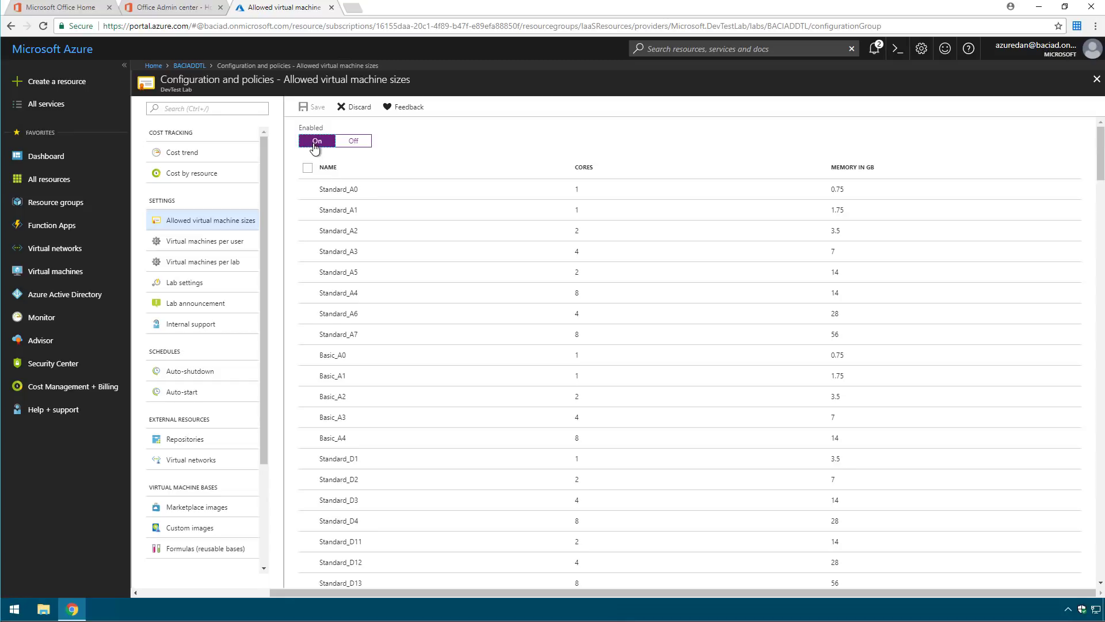
pyautogui.scroll(-6, 364, 293)
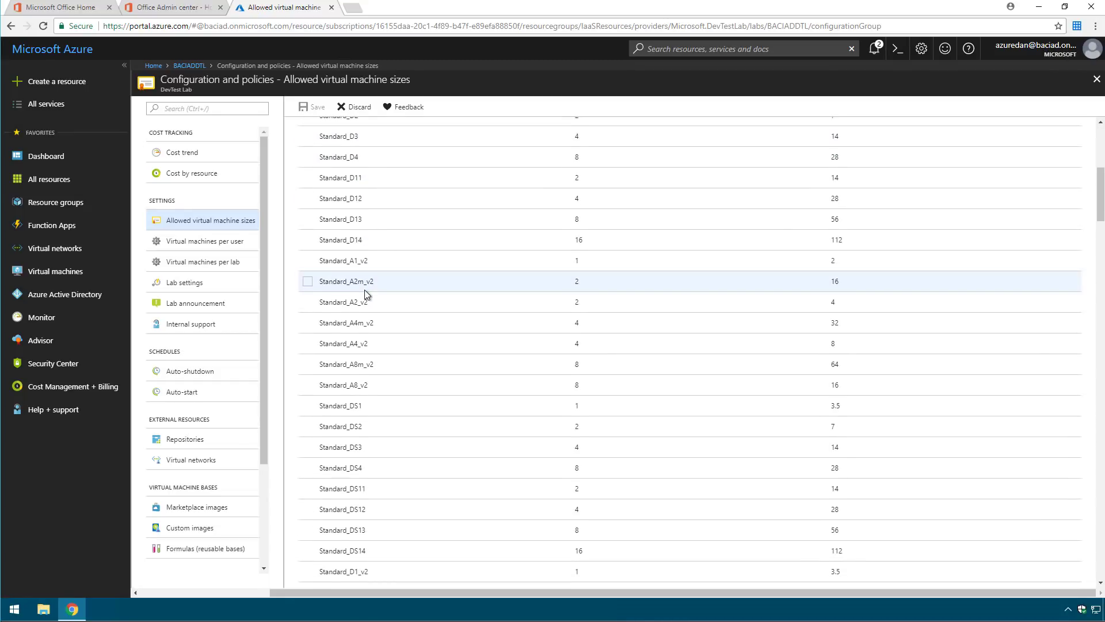
pyautogui.scroll(-3, 365, 294)
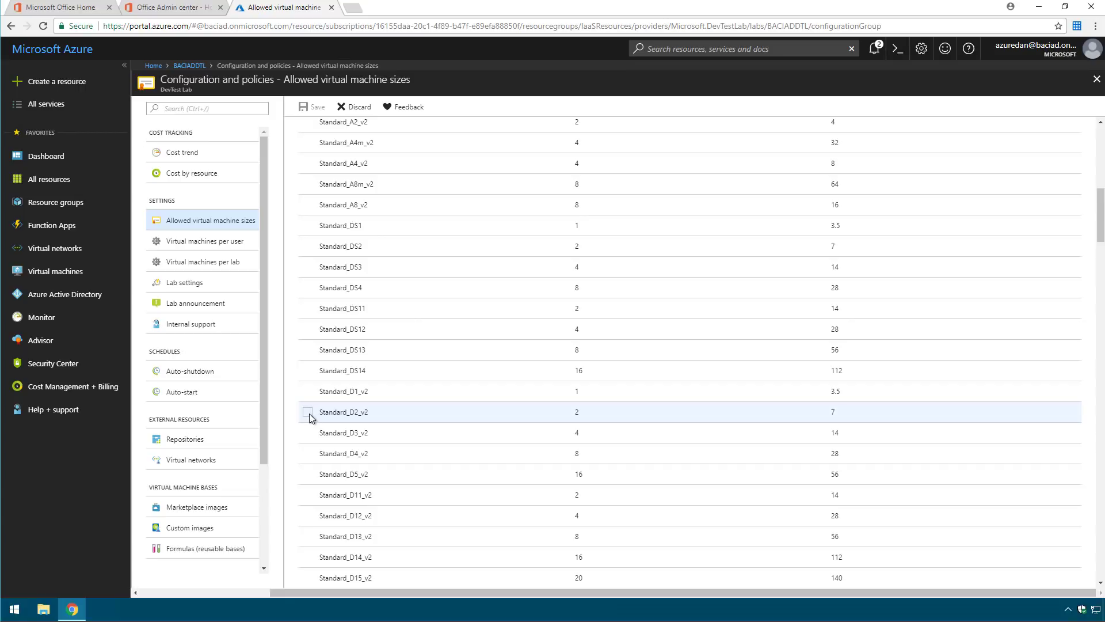
pyautogui.click(308, 413)
pyautogui.click(307, 435)
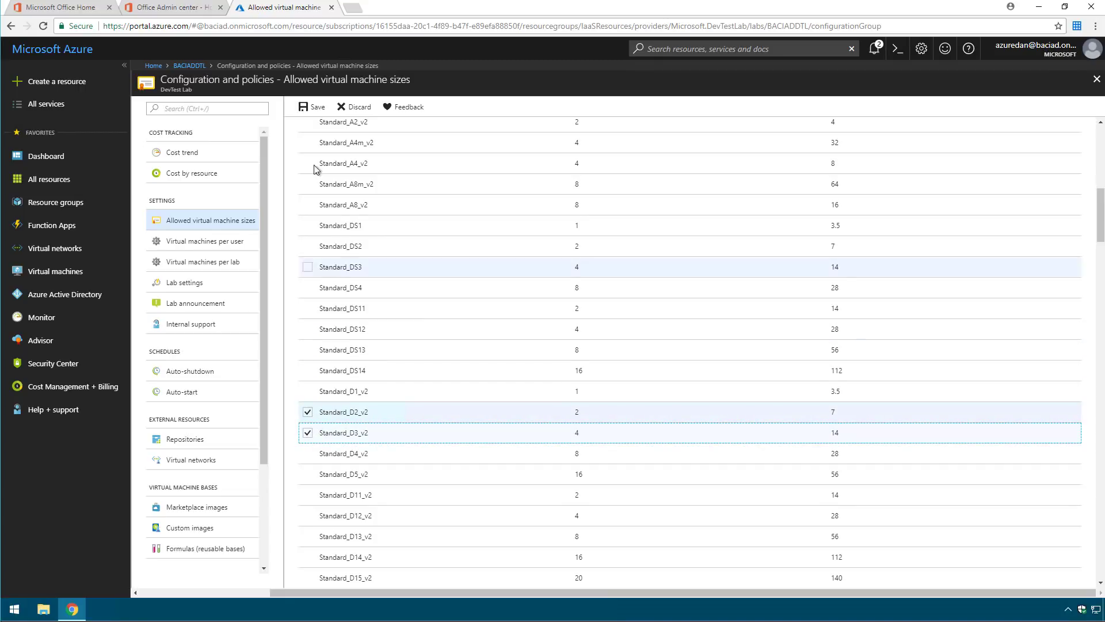
pyautogui.click(309, 108)
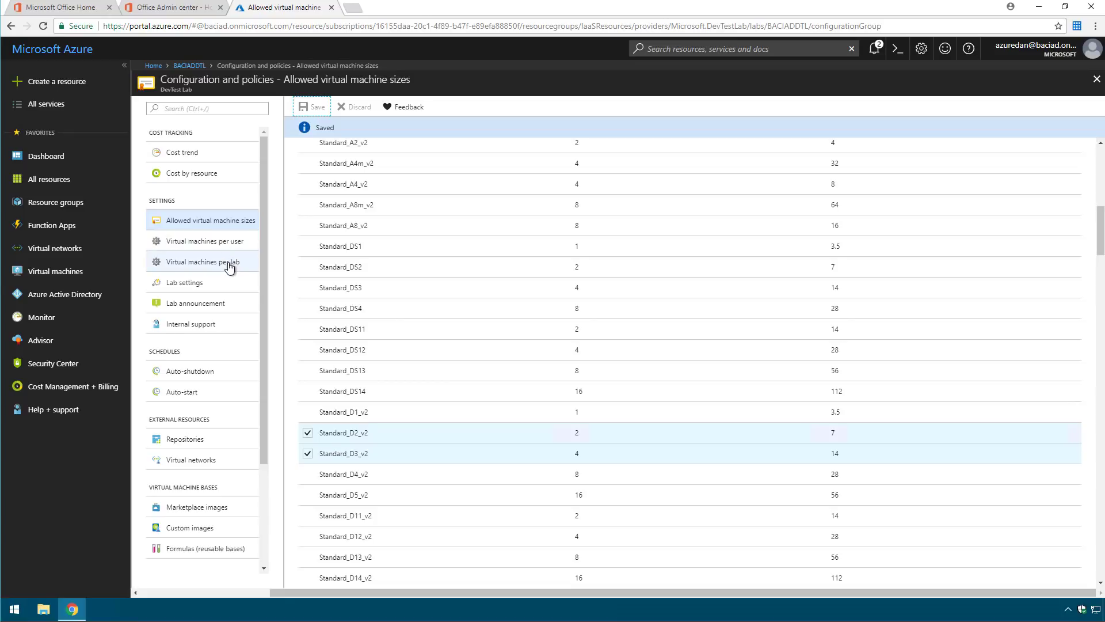
# - Limit the lab to 5 virtual machines, save, and go to the lab's Virtual networks page
pyautogui.click(230, 264)
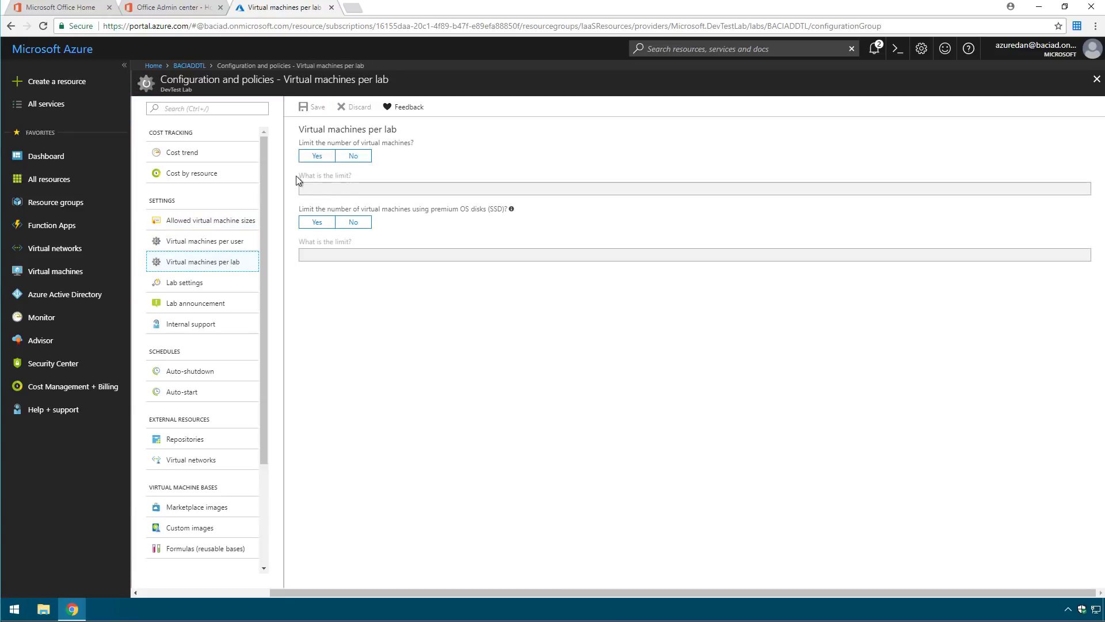
pyautogui.click(318, 157)
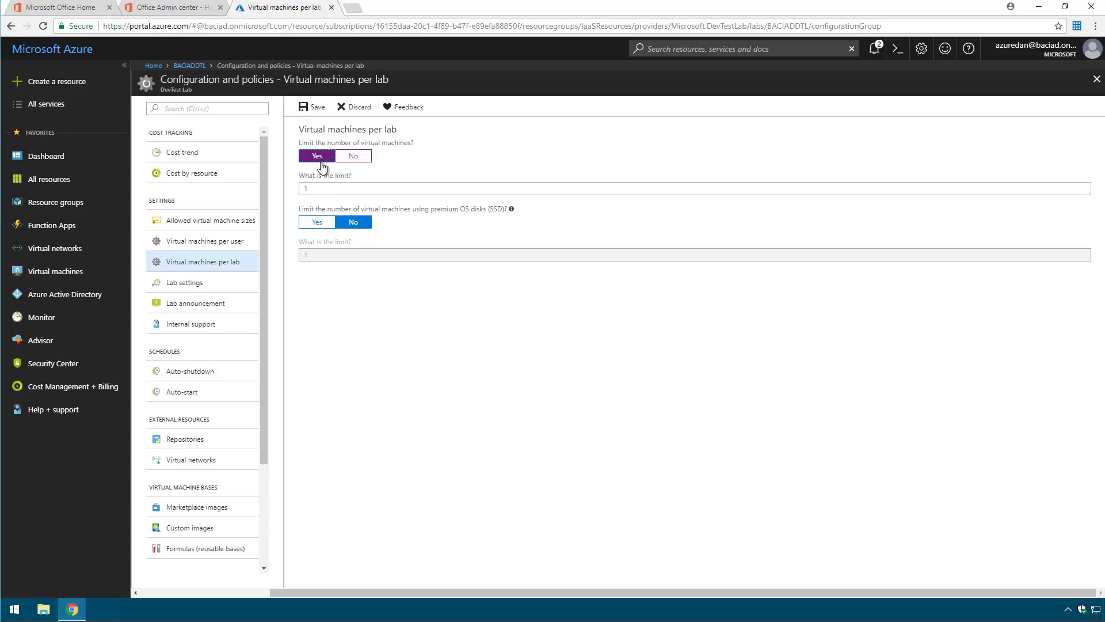
pyautogui.moveTo(320, 189); pyautogui.dragTo(302, 190)
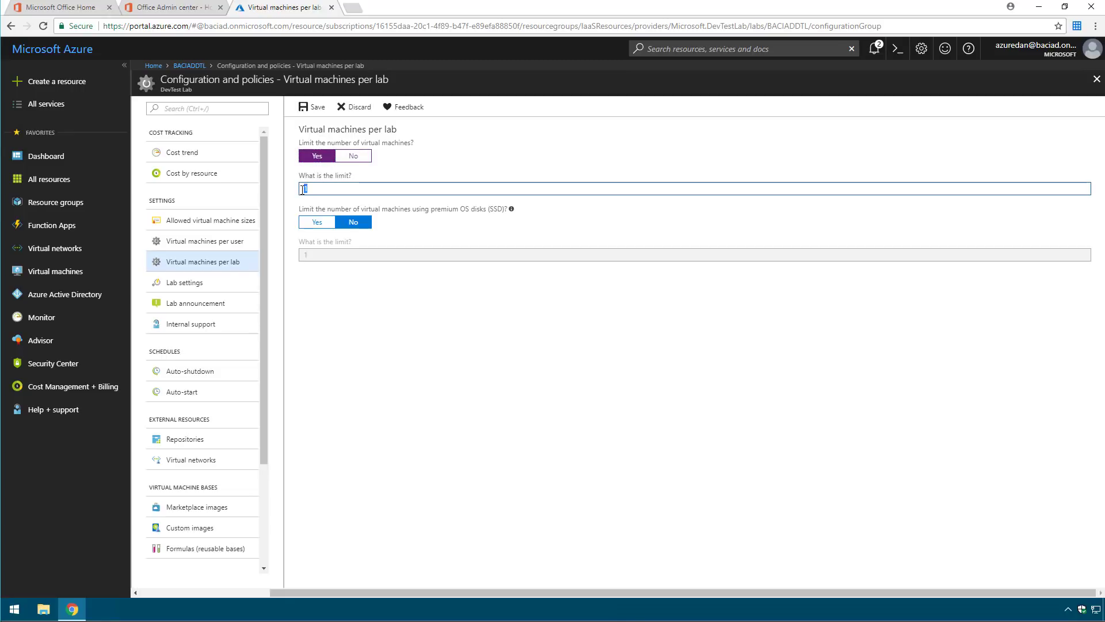
pyautogui.write('5')
pyautogui.click(322, 108)
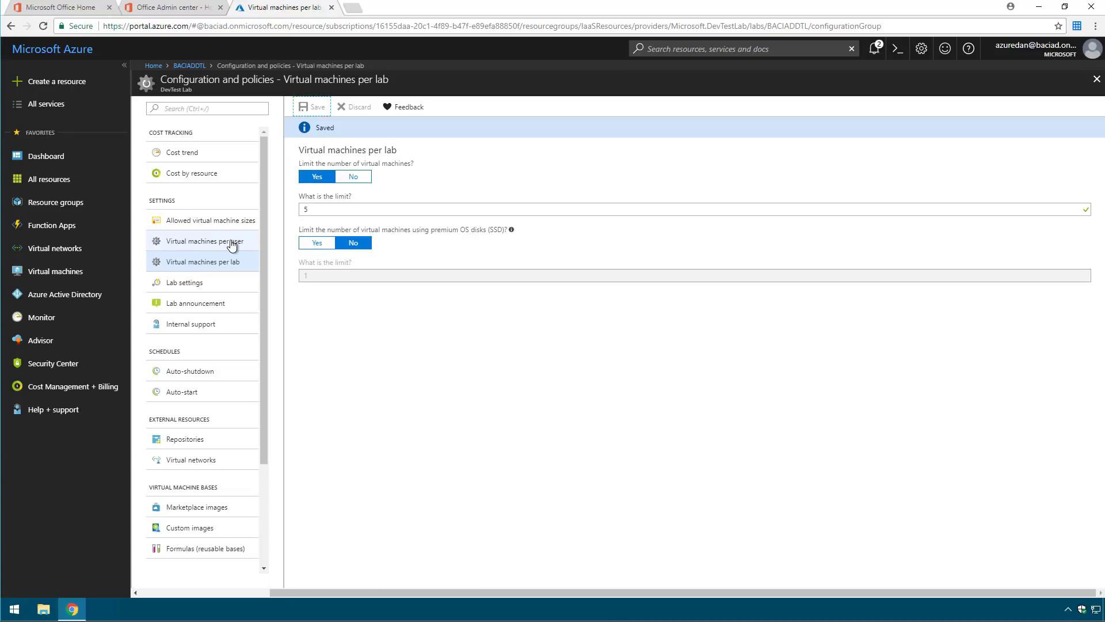
pyautogui.click(213, 448)
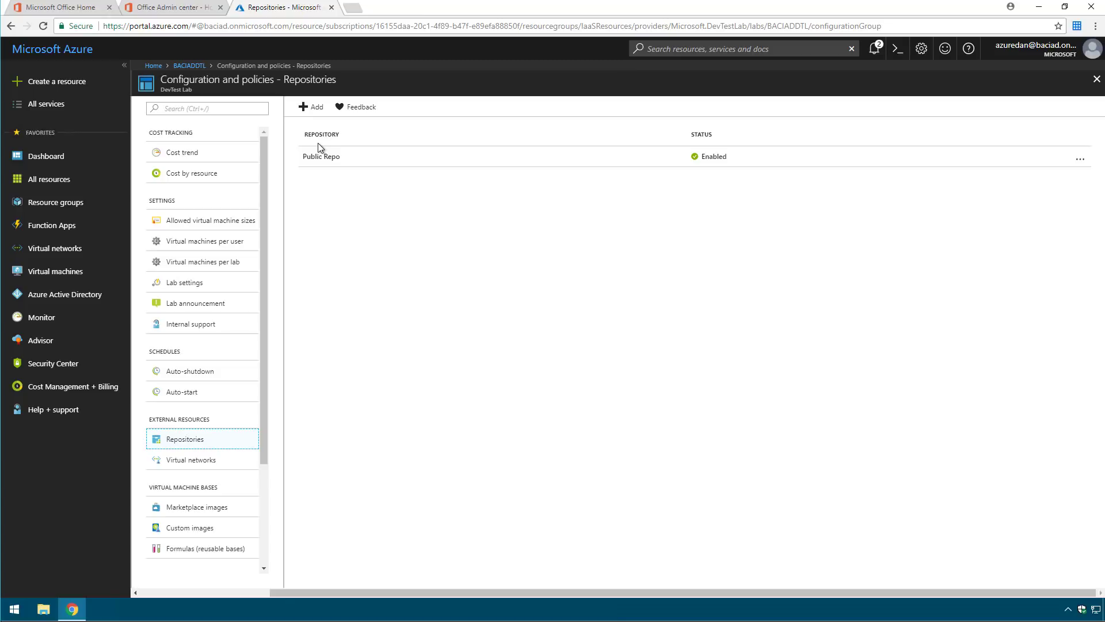
pyautogui.click(208, 464)
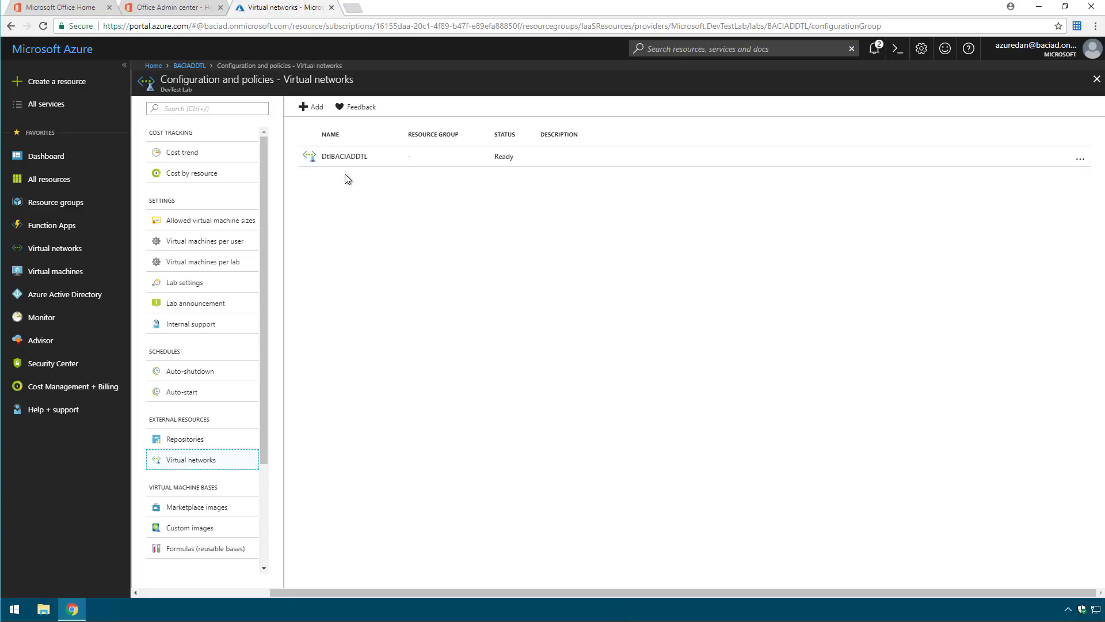
# - Add BACIAD-VNET with its Development subnet enabled for VM creation and public IPs, and save
pyautogui.click(314, 107)
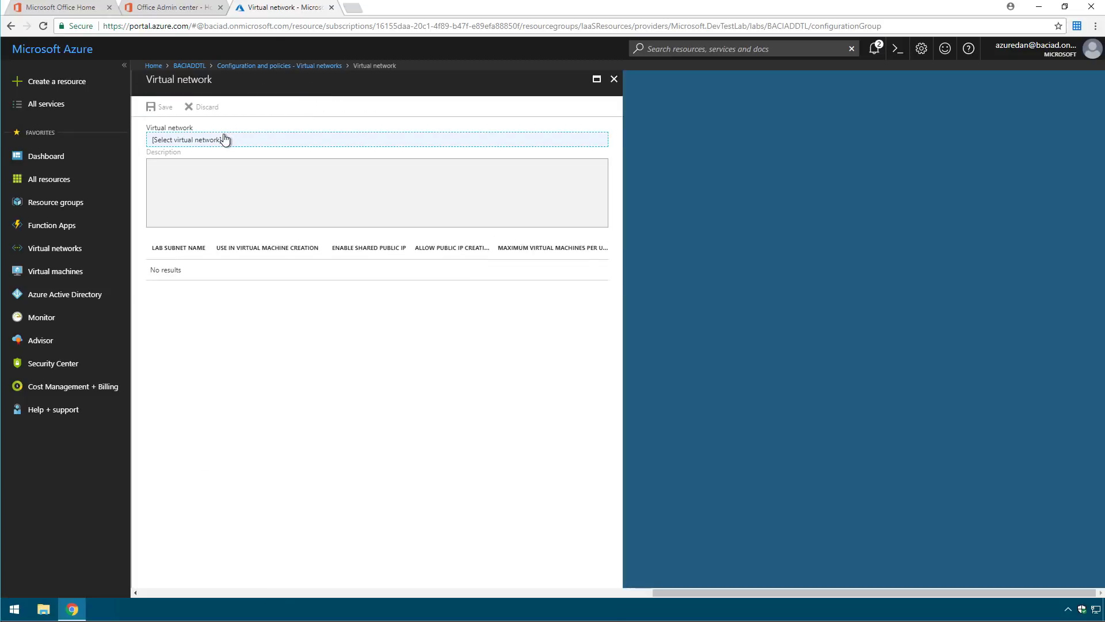
pyautogui.click(222, 139)
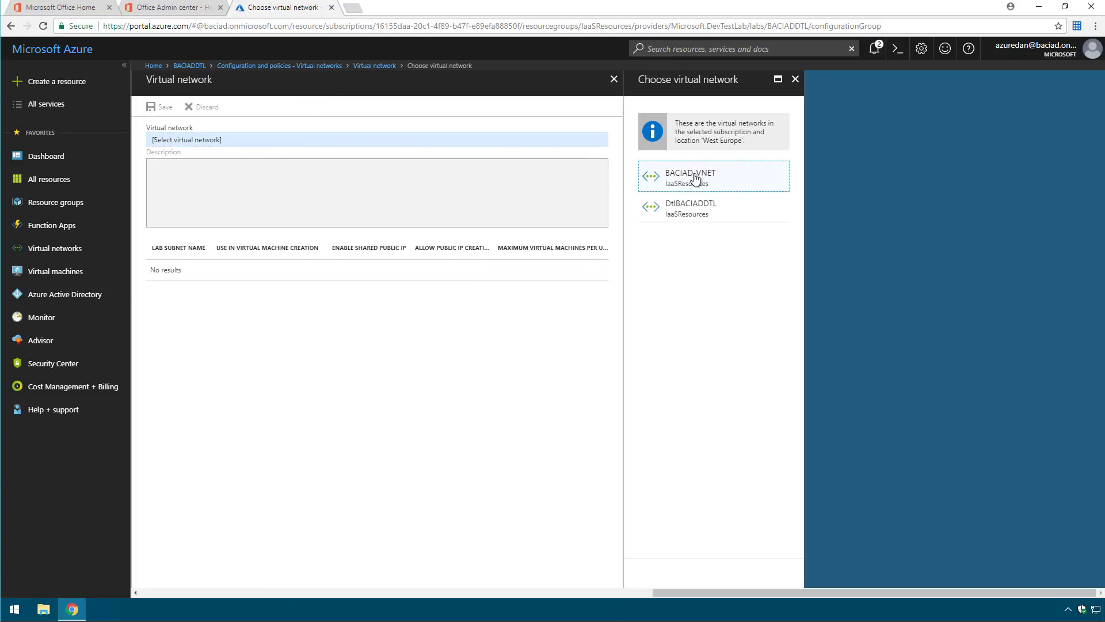
pyautogui.click(710, 179)
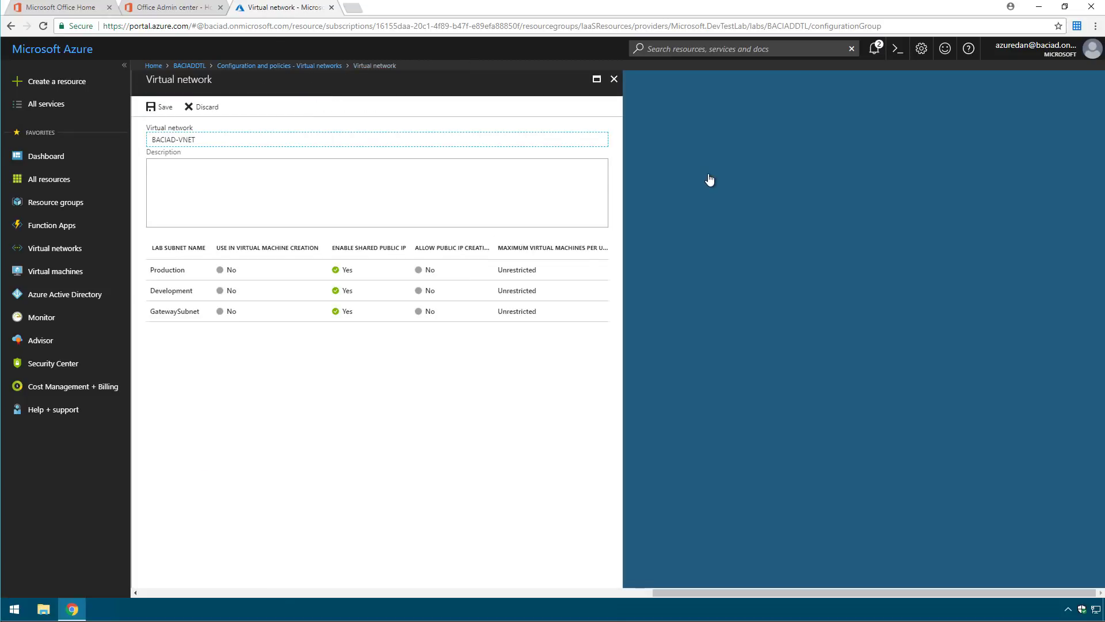
pyautogui.click(209, 297)
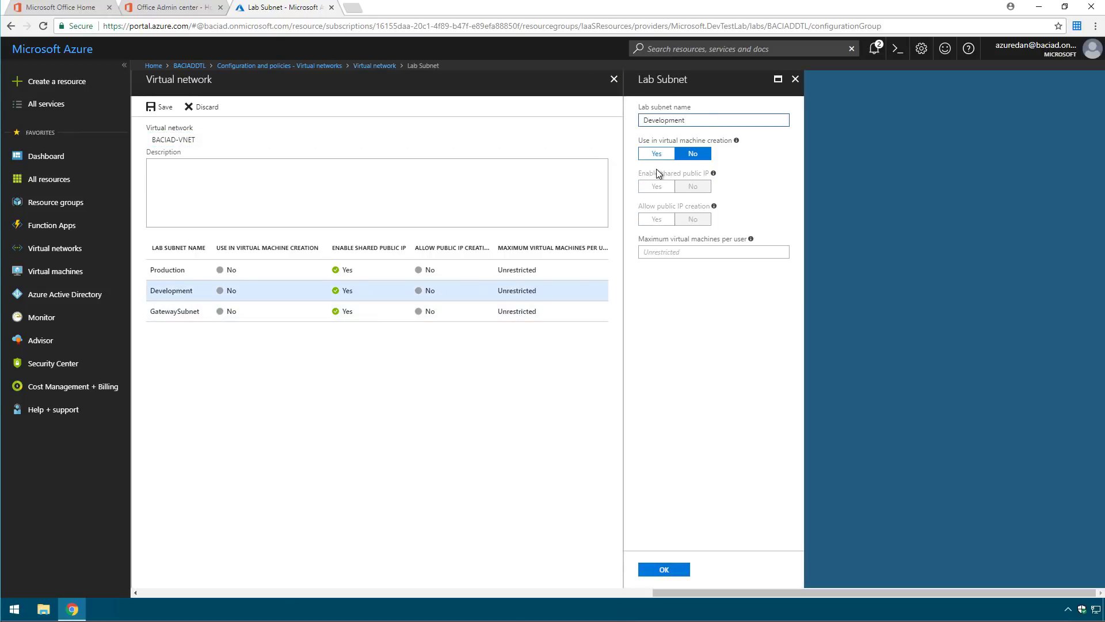
pyautogui.click(658, 155)
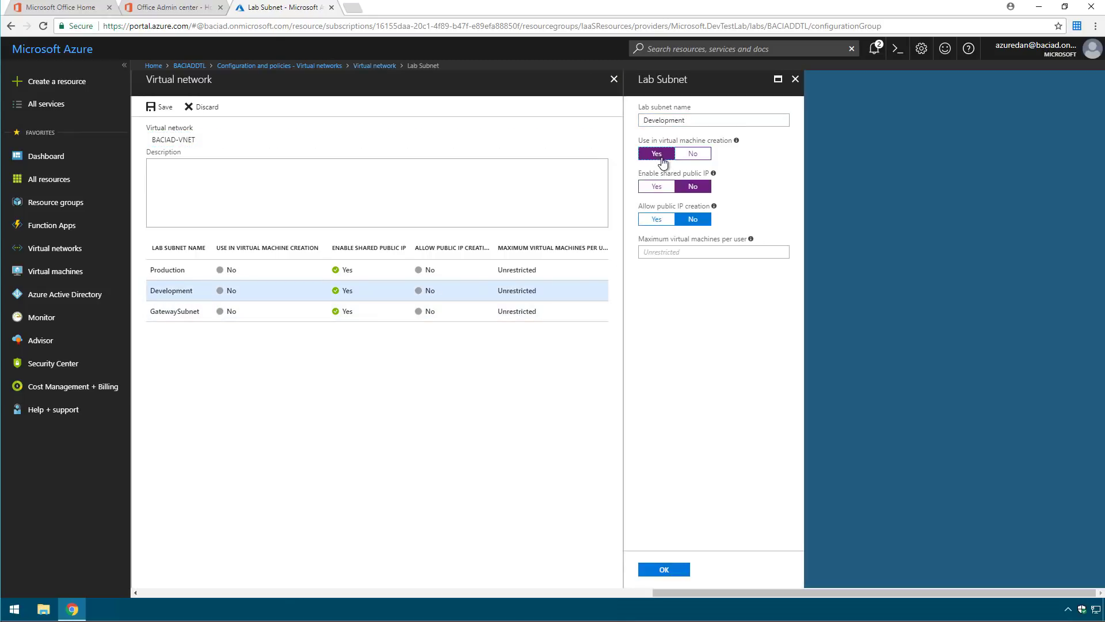
pyautogui.click(659, 220)
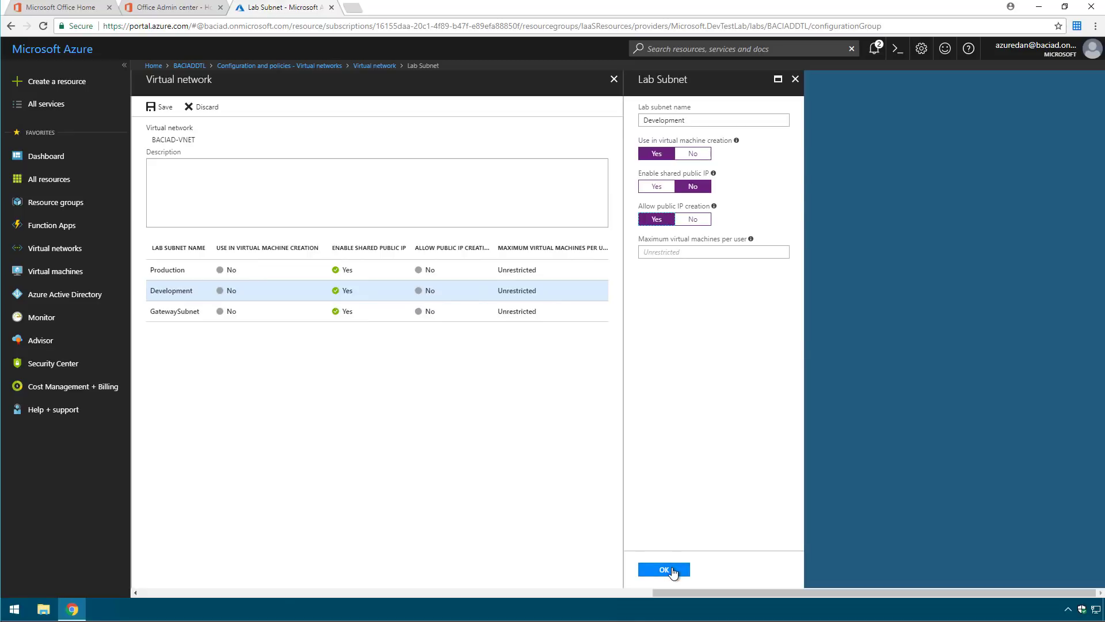
pyautogui.click(674, 571)
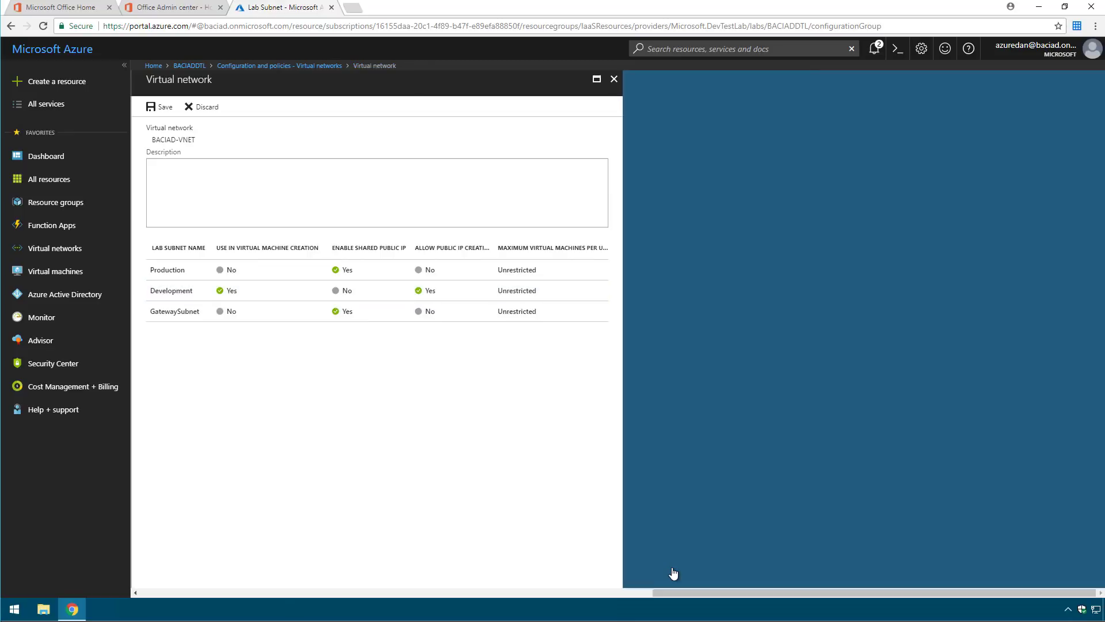
pyautogui.click(163, 110)
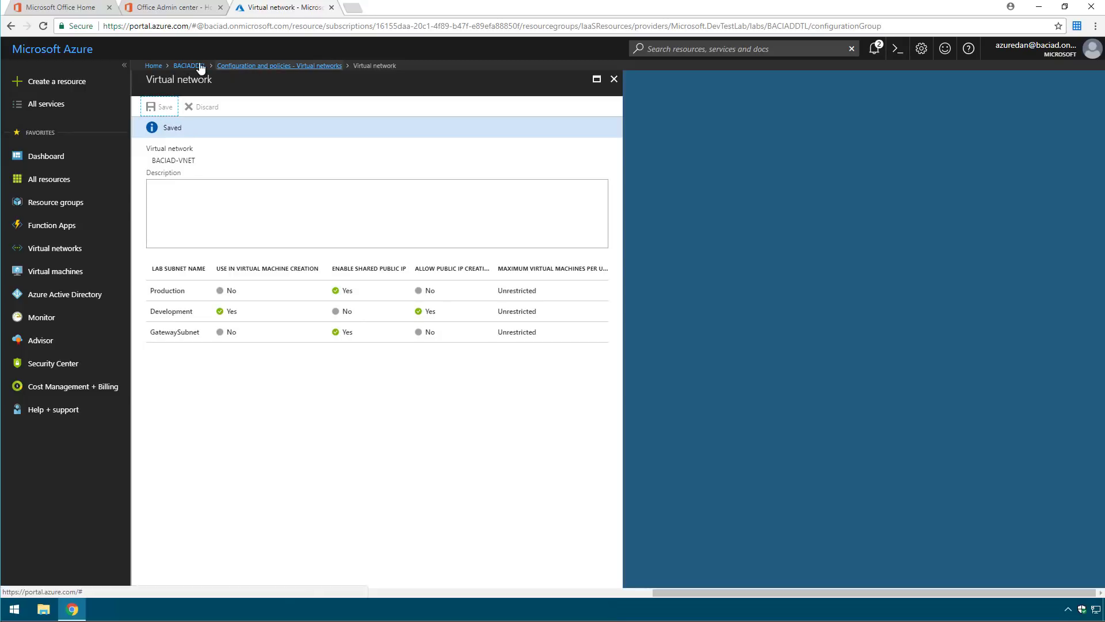
# - Remove the DtlBACIADDTL virtual network from the lab and confirm the removal
pyautogui.click(228, 66)
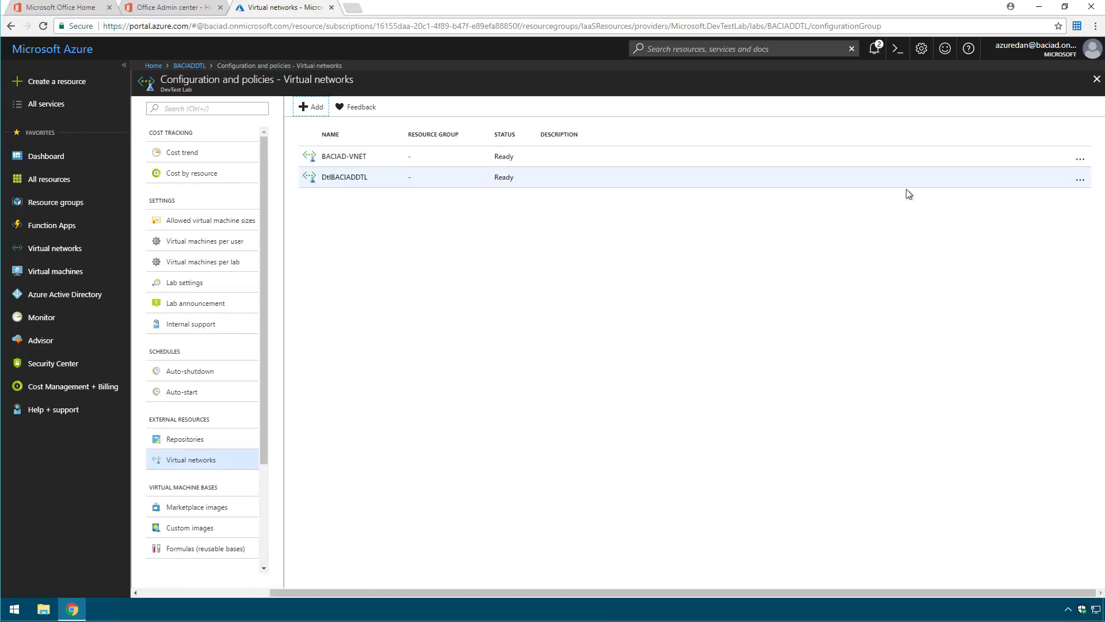
pyautogui.click(1081, 182)
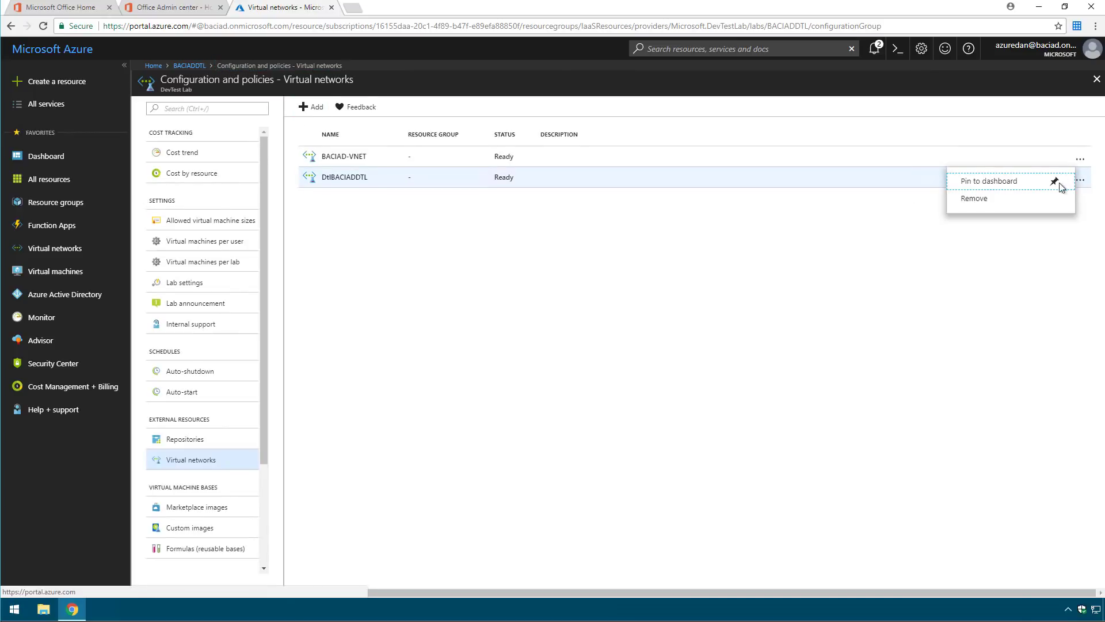
pyautogui.click(1011, 197)
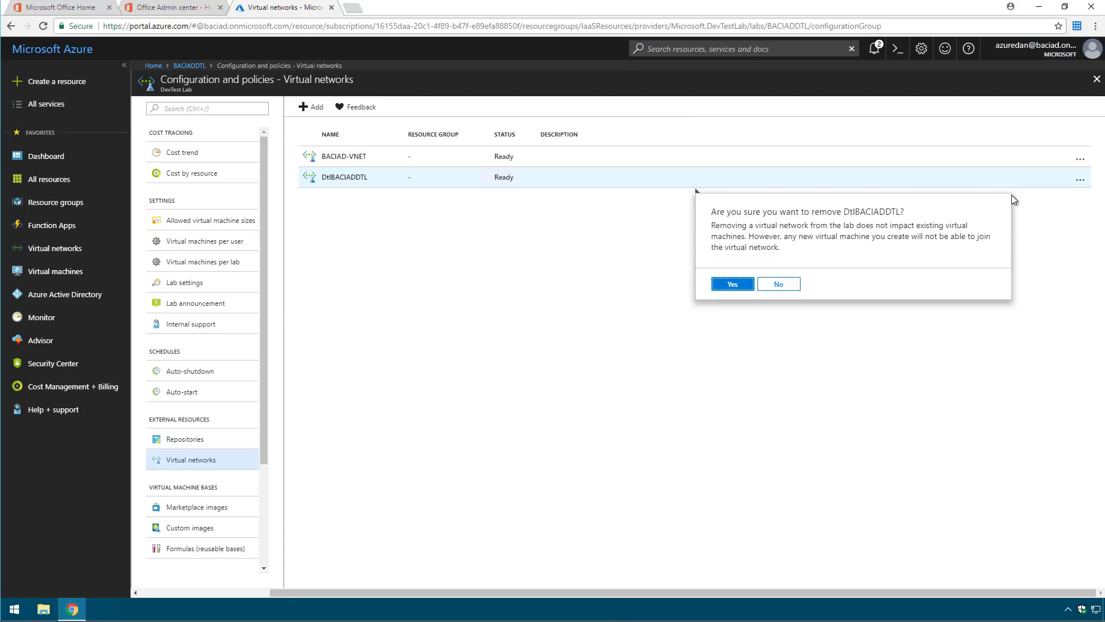
pyautogui.click(732, 284)
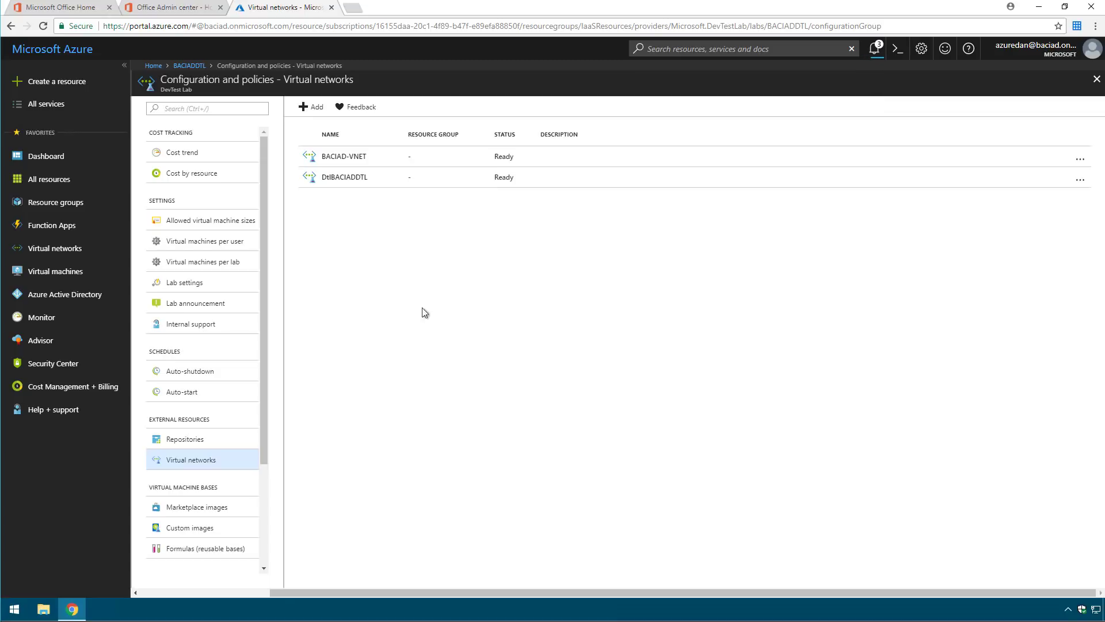
# - Stop allowing all marketplace images and allow the CentOS-based 7.4 image
pyautogui.click(218, 514)
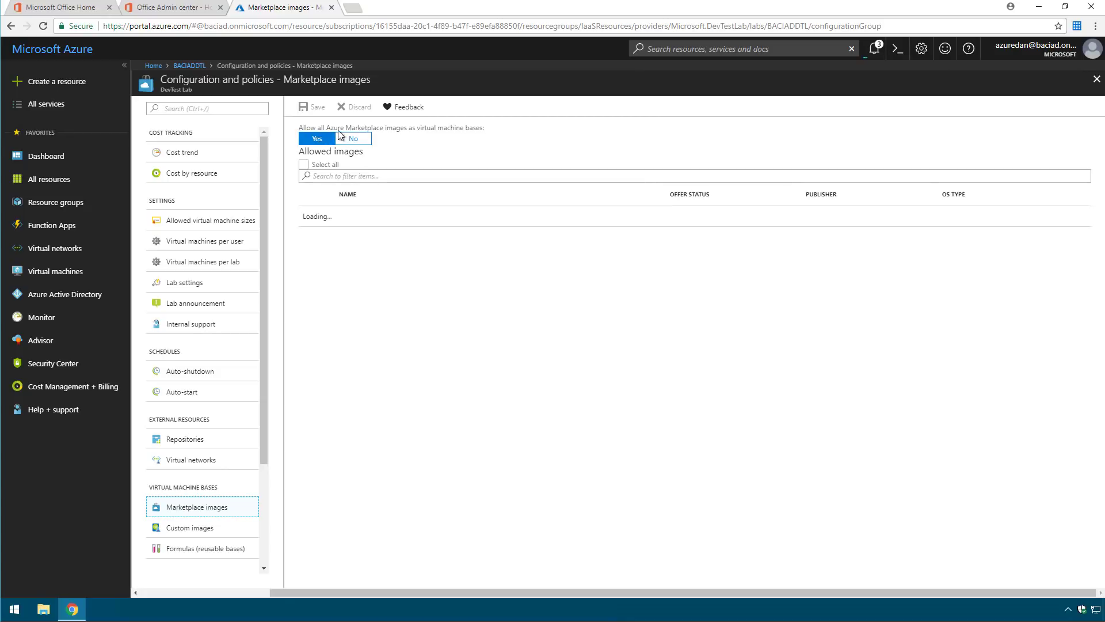
pyautogui.click(358, 142)
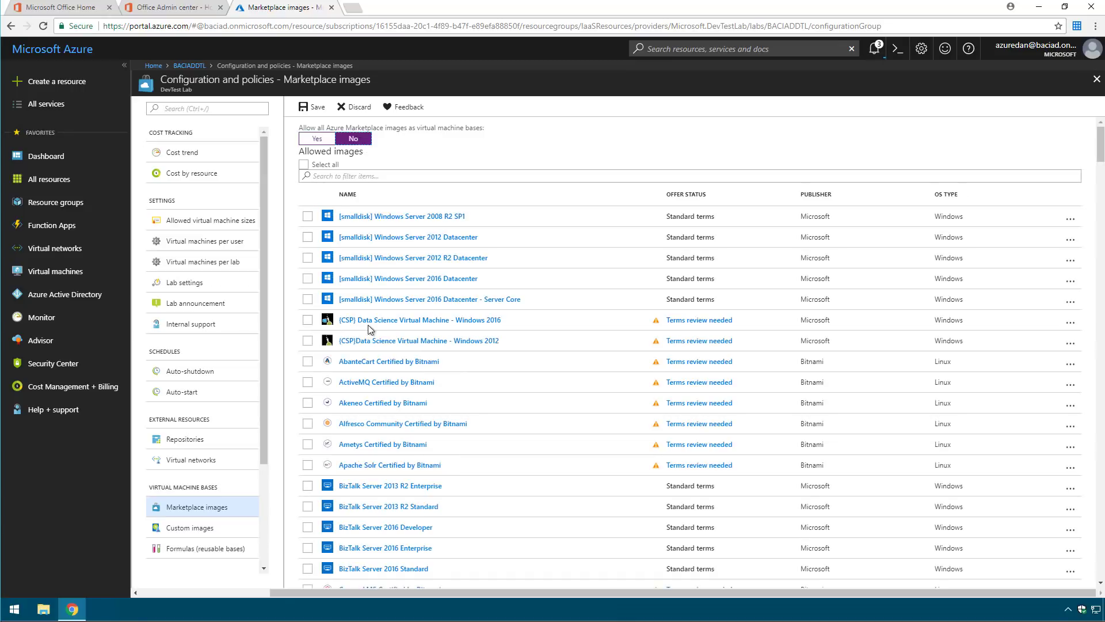
pyautogui.scroll(-12, 369, 332)
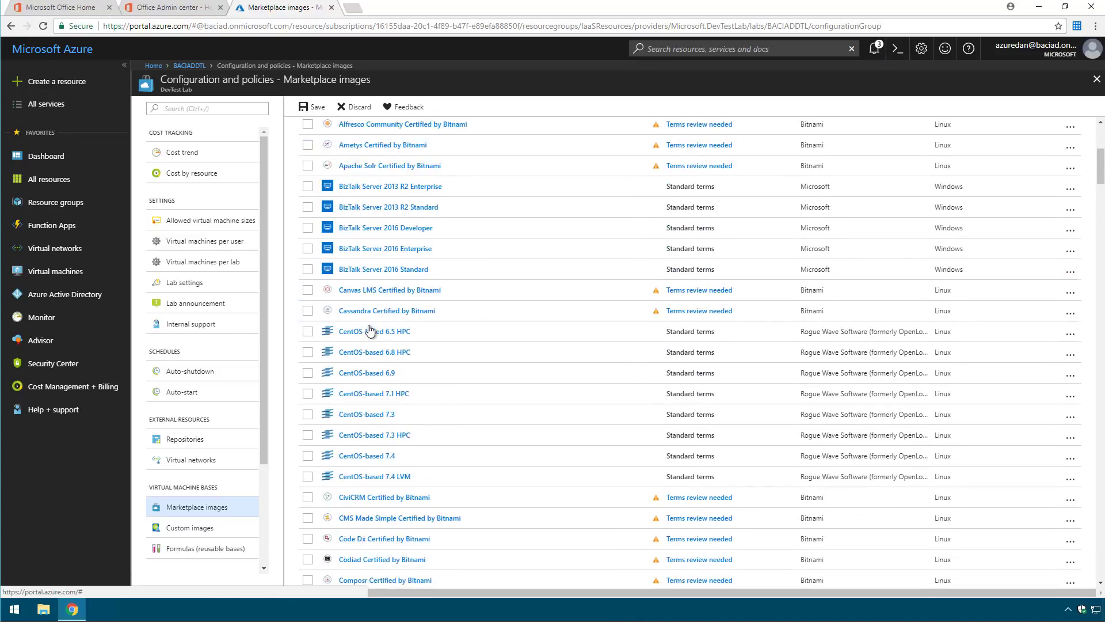
pyautogui.scroll(1, 345, 277)
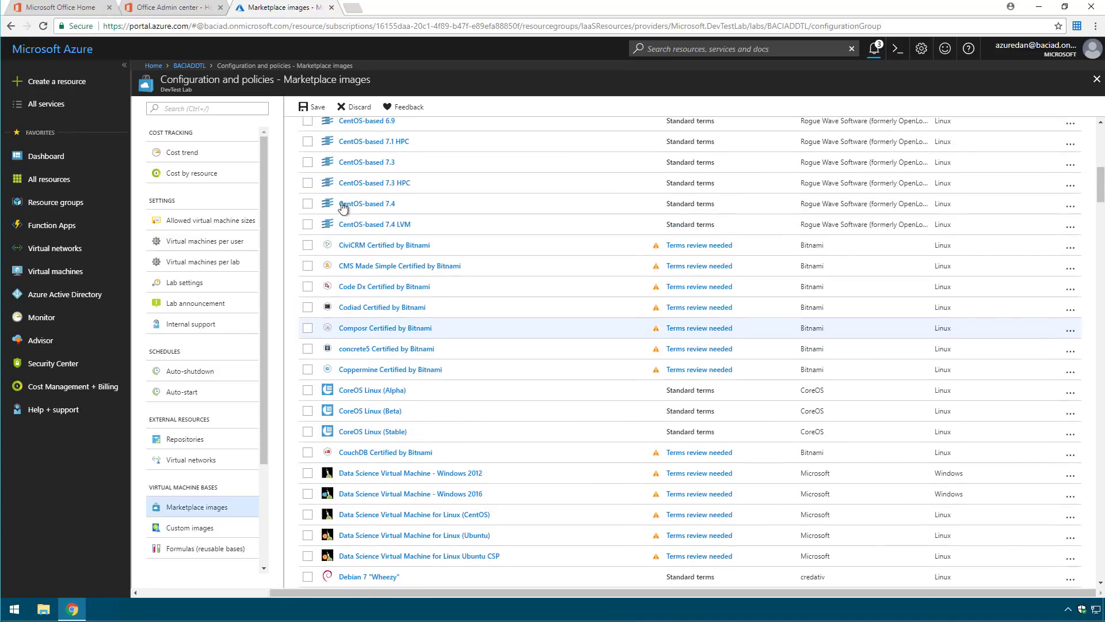
pyautogui.click(307, 204)
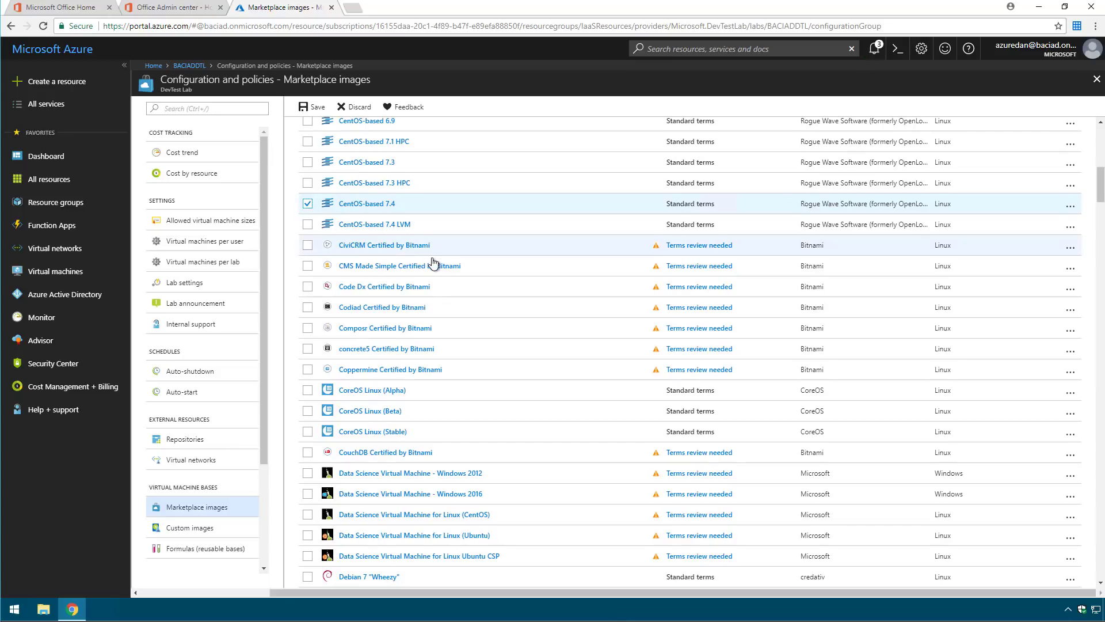
# - Also allow Windows Server 2012 R2 Datacenter, save the image selection, and open Formulas
pyautogui.scroll(-12, 435, 264)
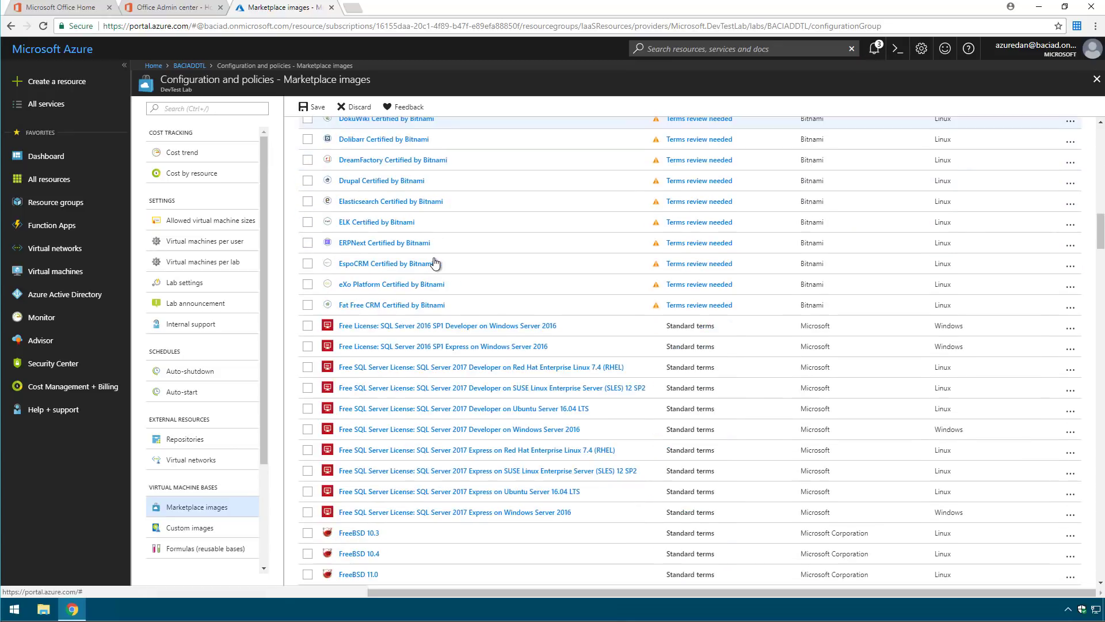
pyautogui.scroll(-12, 435, 263)
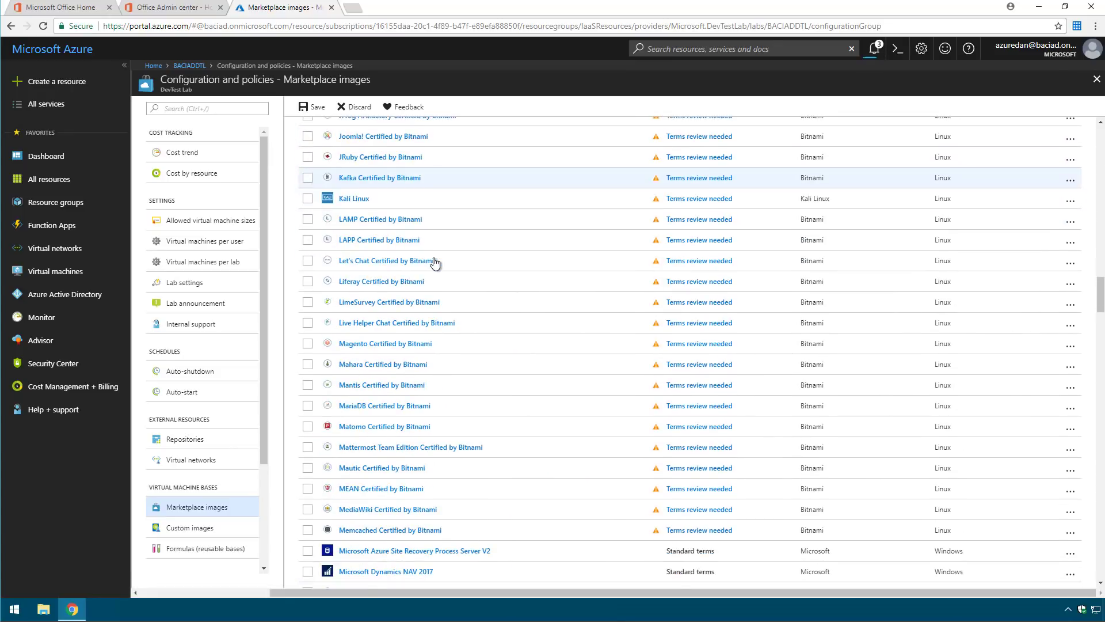
pyautogui.scroll(-12, 434, 264)
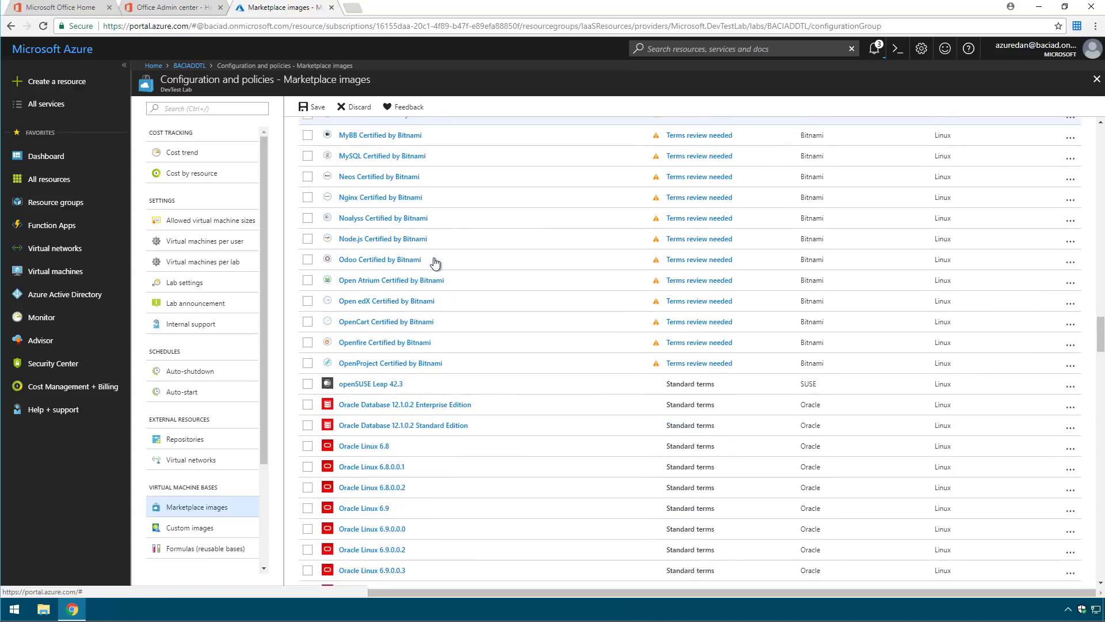
pyautogui.scroll(-12, 434, 264)
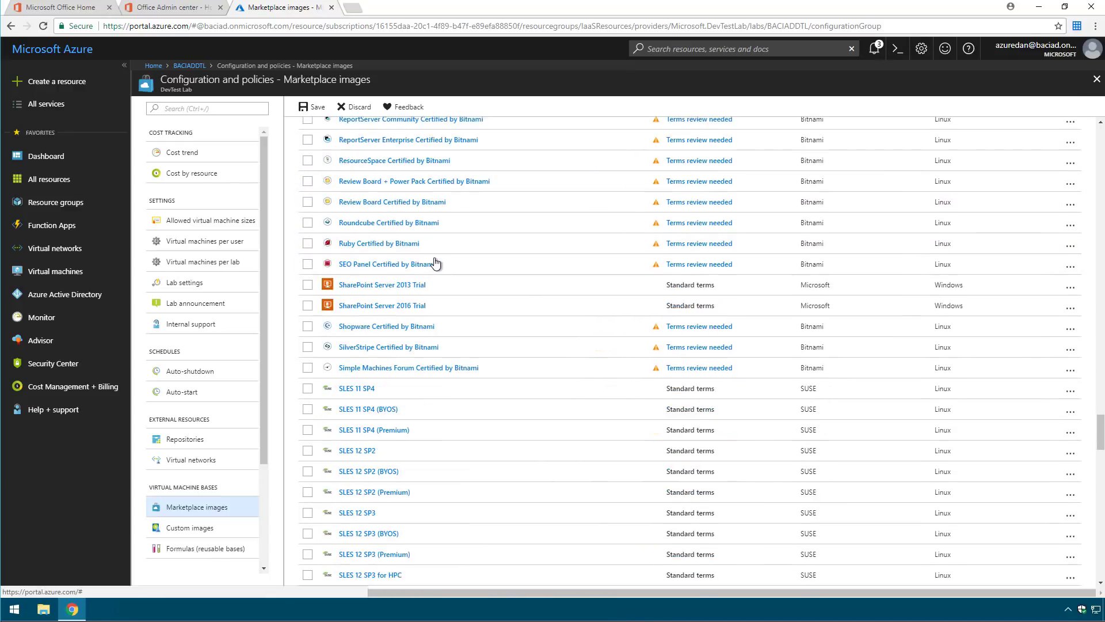
pyautogui.scroll(-12, 436, 264)
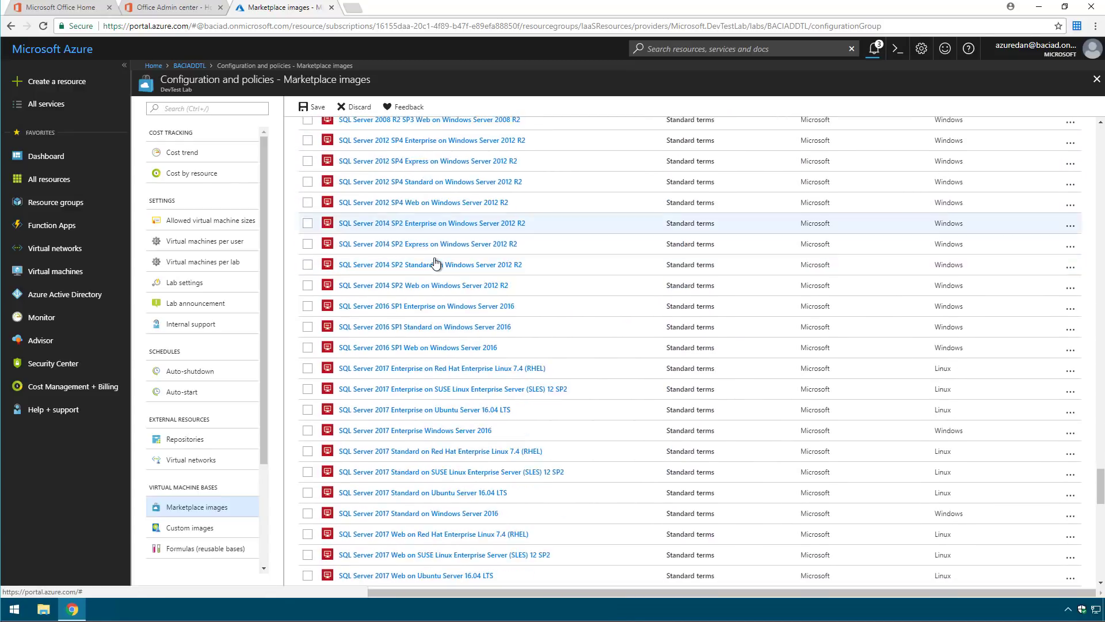
pyautogui.scroll(-12, 436, 263)
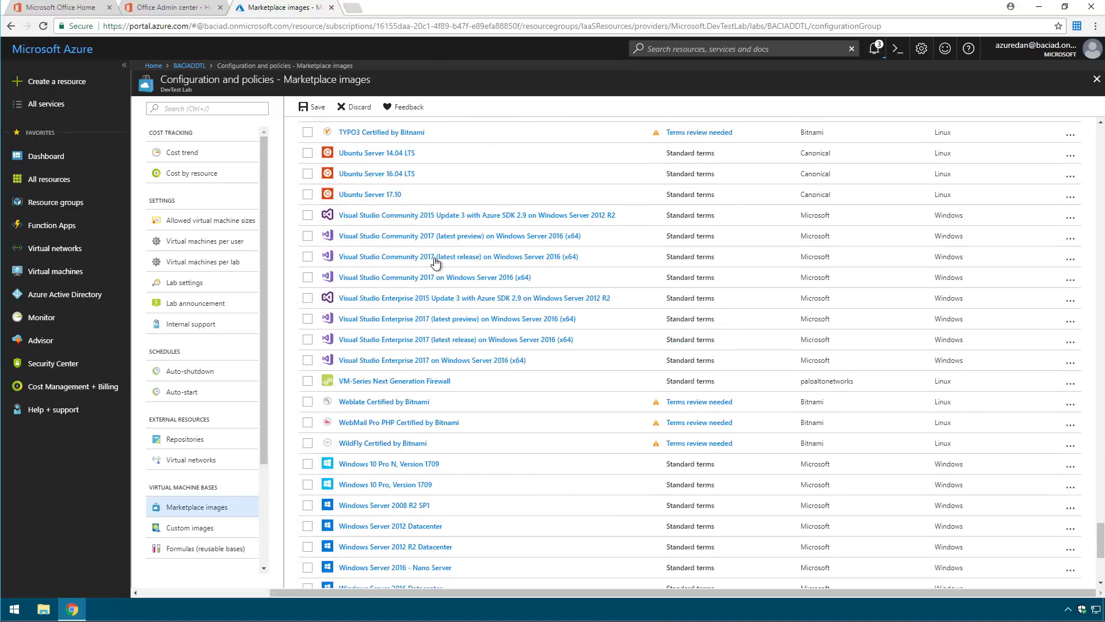
pyautogui.scroll(-2, 436, 264)
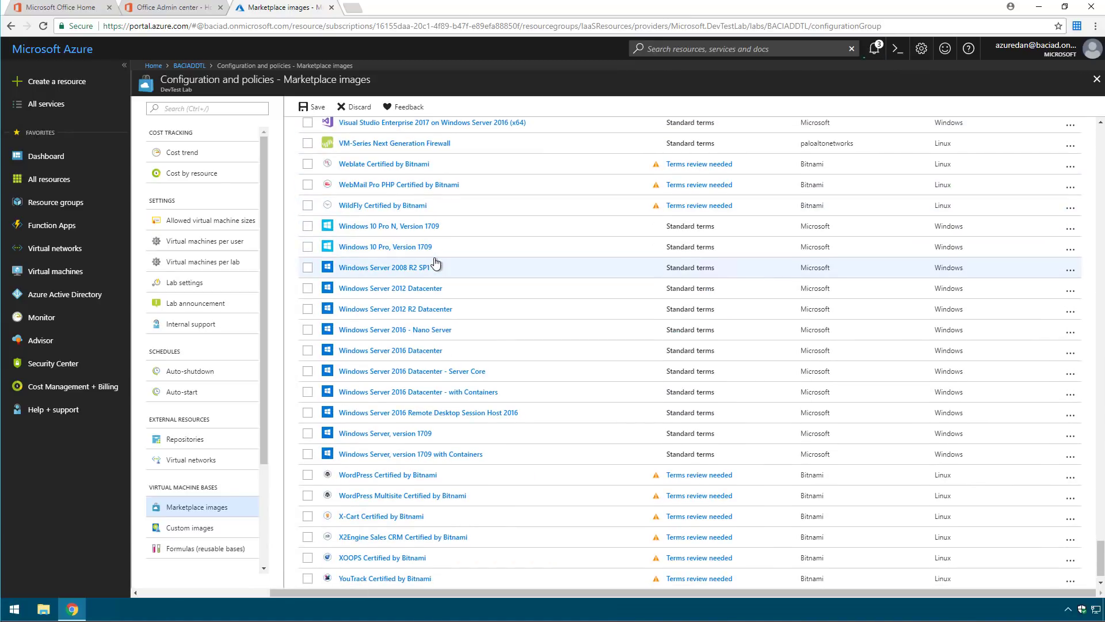
pyautogui.click(309, 309)
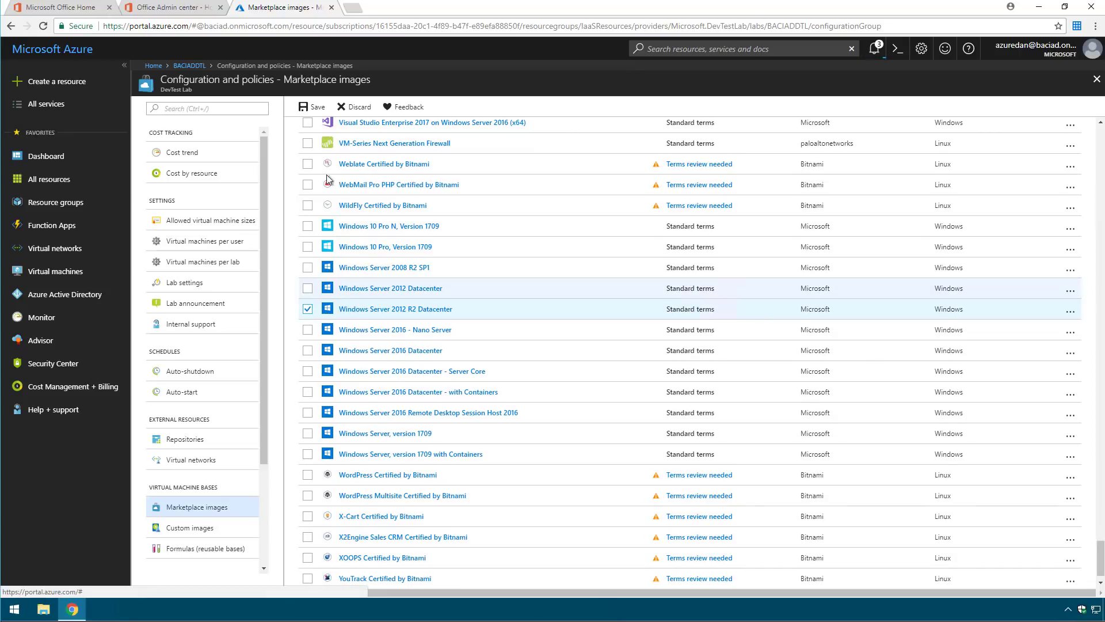
pyautogui.click(316, 109)
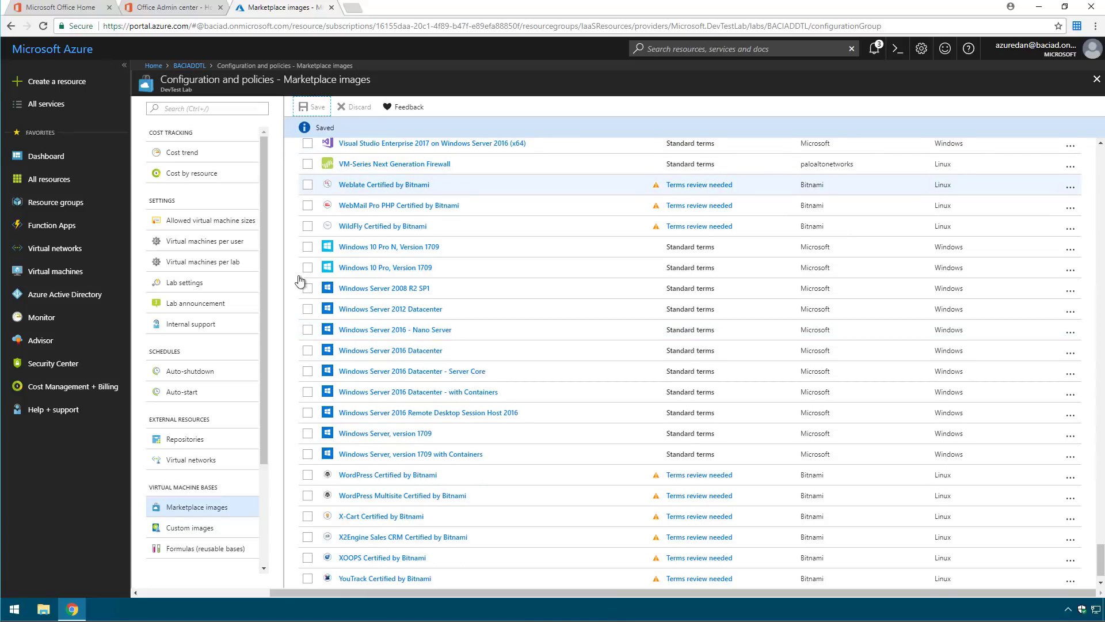
pyautogui.click(198, 552)
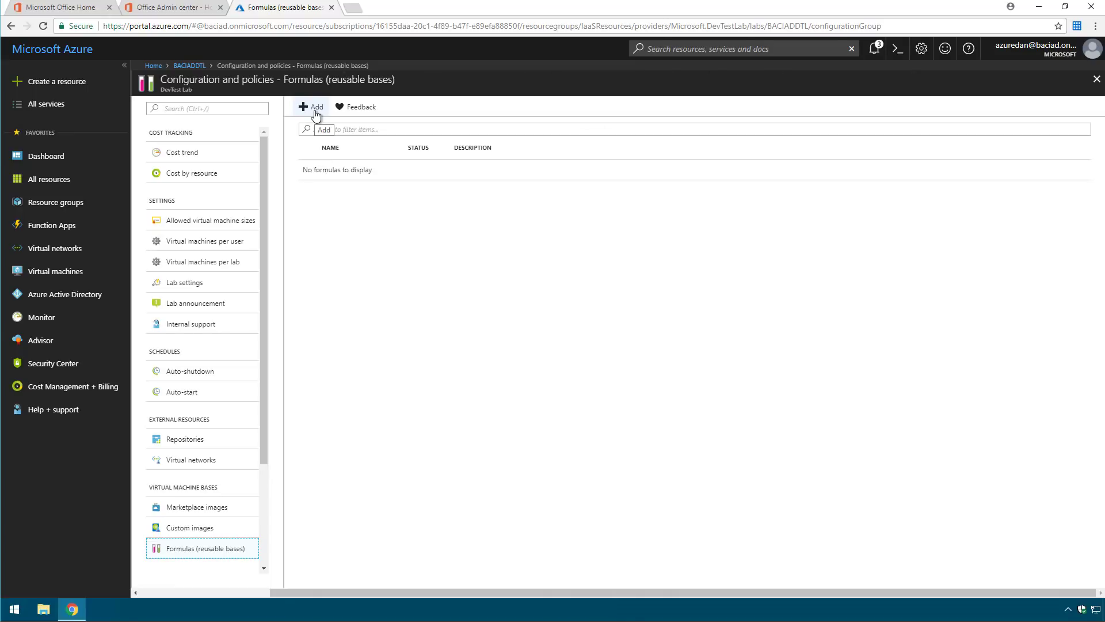
# - Start a new formula named DemoSVR on the Windows Server 2012 R2 Datacenter base
pyautogui.click(316, 115)
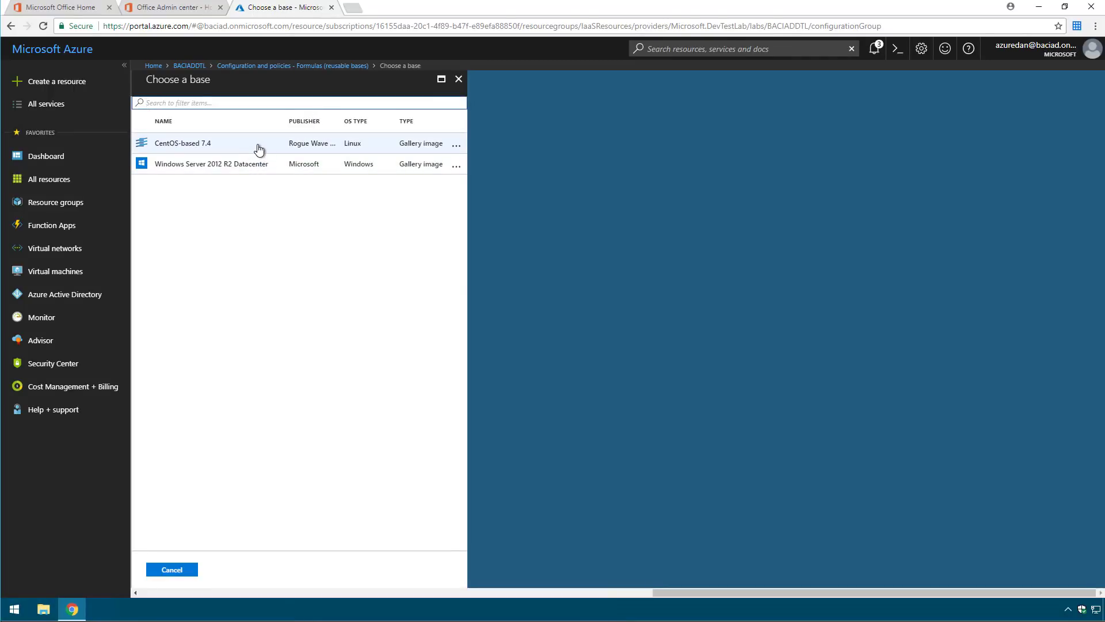
pyautogui.click(273, 171)
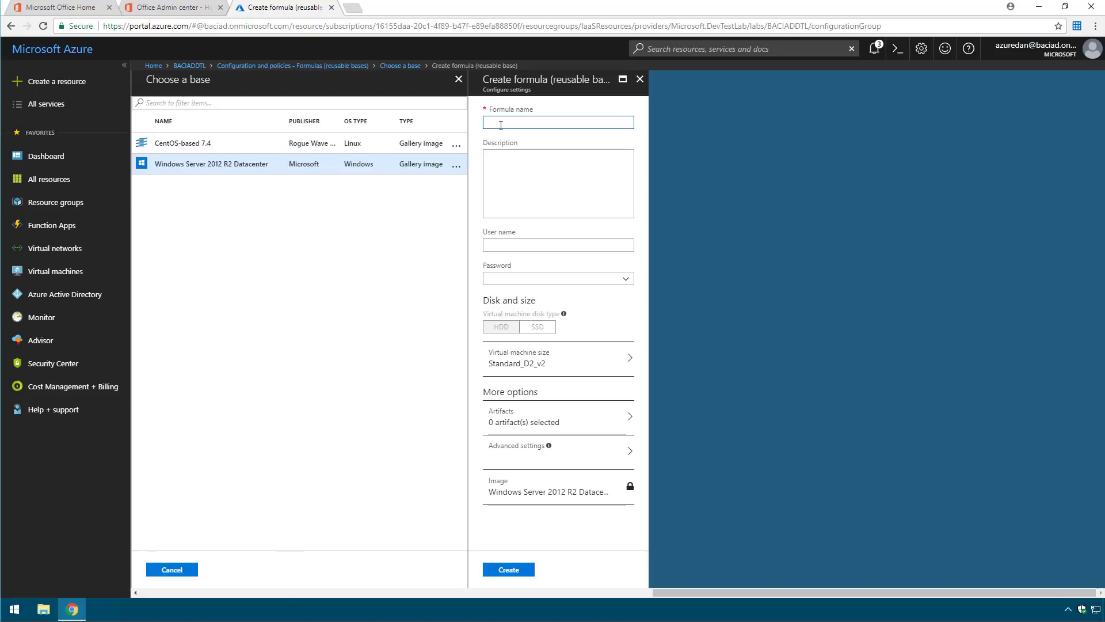
pyautogui.write('emoSVR')
# - Describe it as 'This is a Demo Server that will Run Chrome and VS Code', set the admin user name, and use the saved secret password
pyautogui.click(523, 156)
pyautogui.write('Thi')
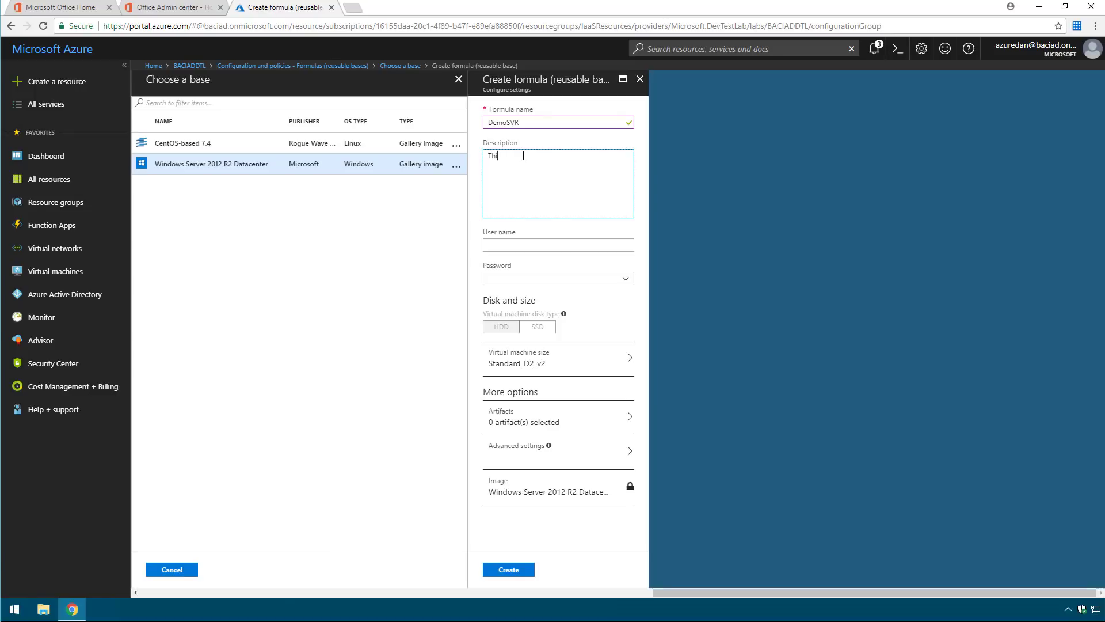
pyautogui.write('s is a Demo Server that will Run Chro')
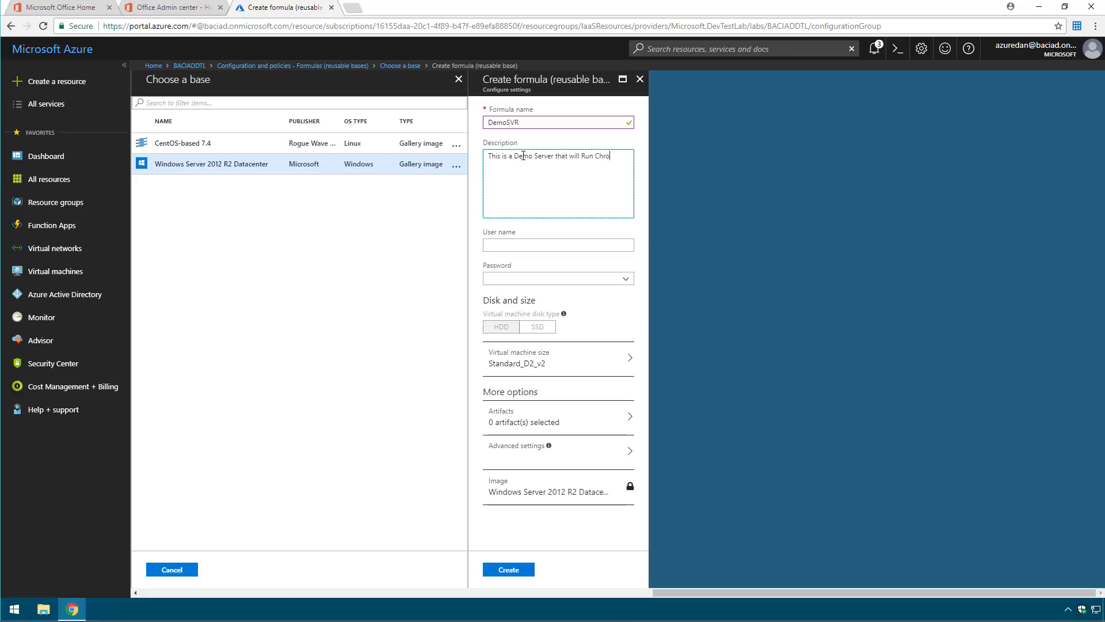
pyautogui.write('me and VS Code')
pyautogui.click(530, 244)
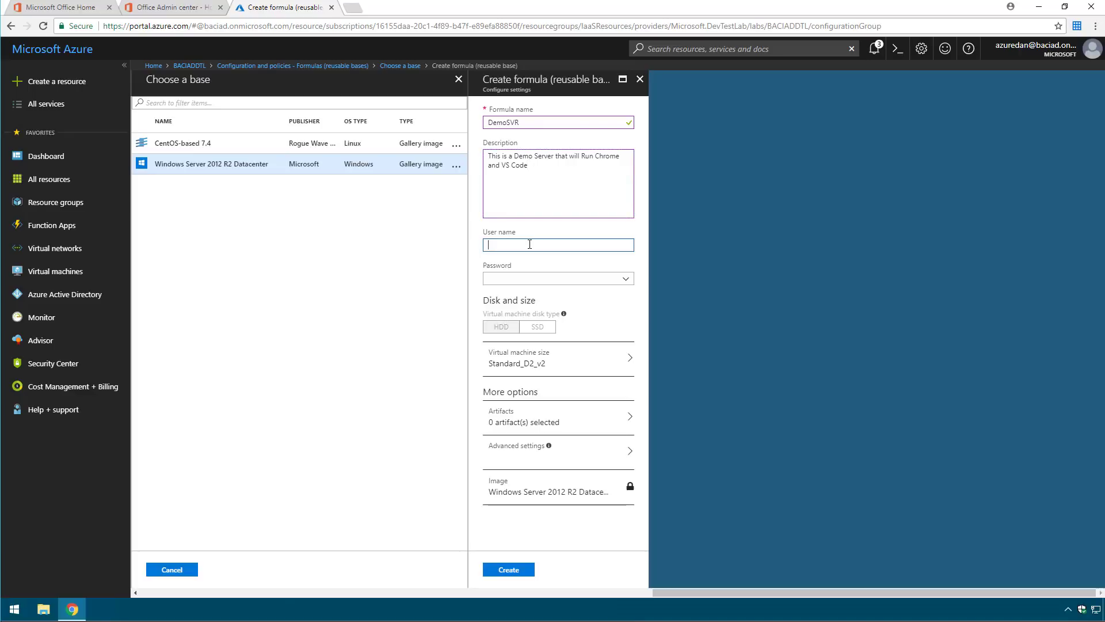
pyautogui.write('baciadadmin')
pyautogui.click(628, 281)
pyautogui.click(575, 293)
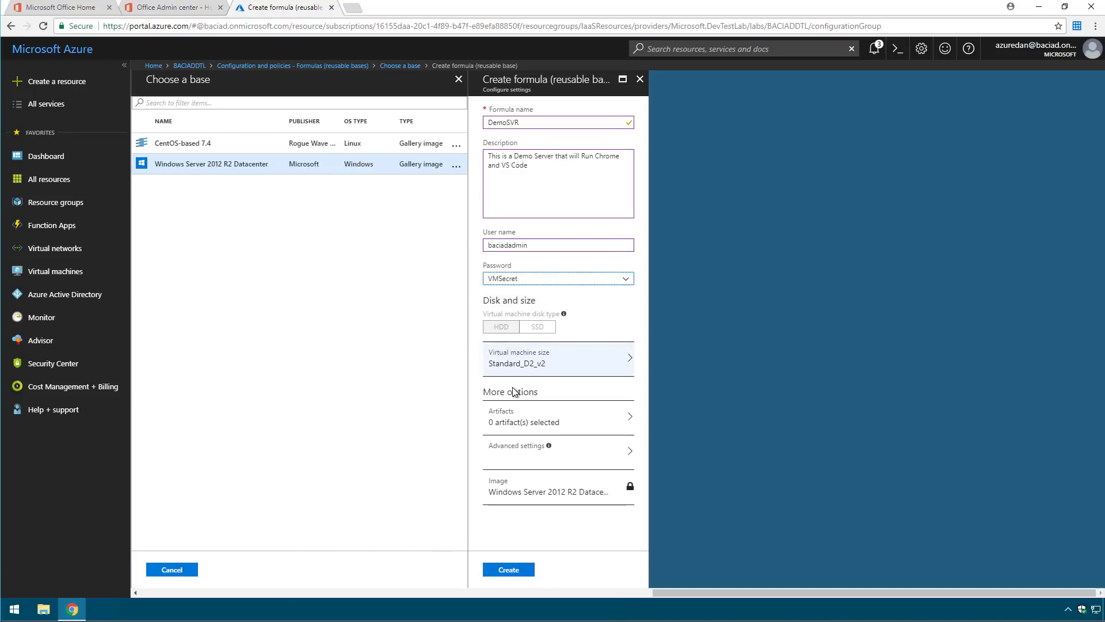
# - Add the Chrome and Visual Studio Code artifacts and confirm the two selections
pyautogui.click(563, 424)
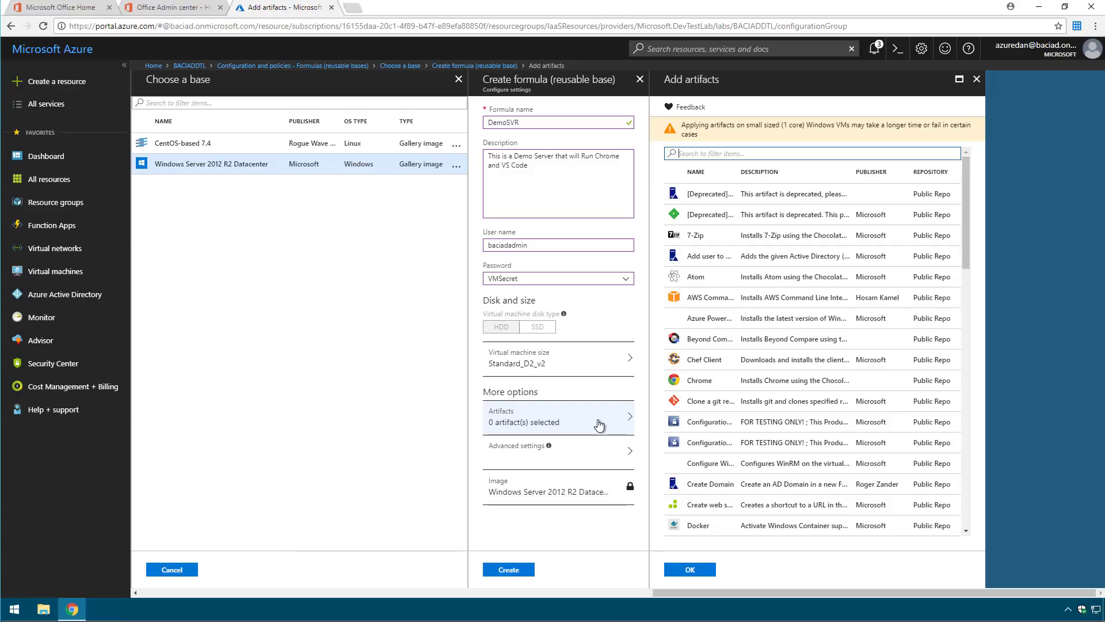
pyautogui.click(693, 387)
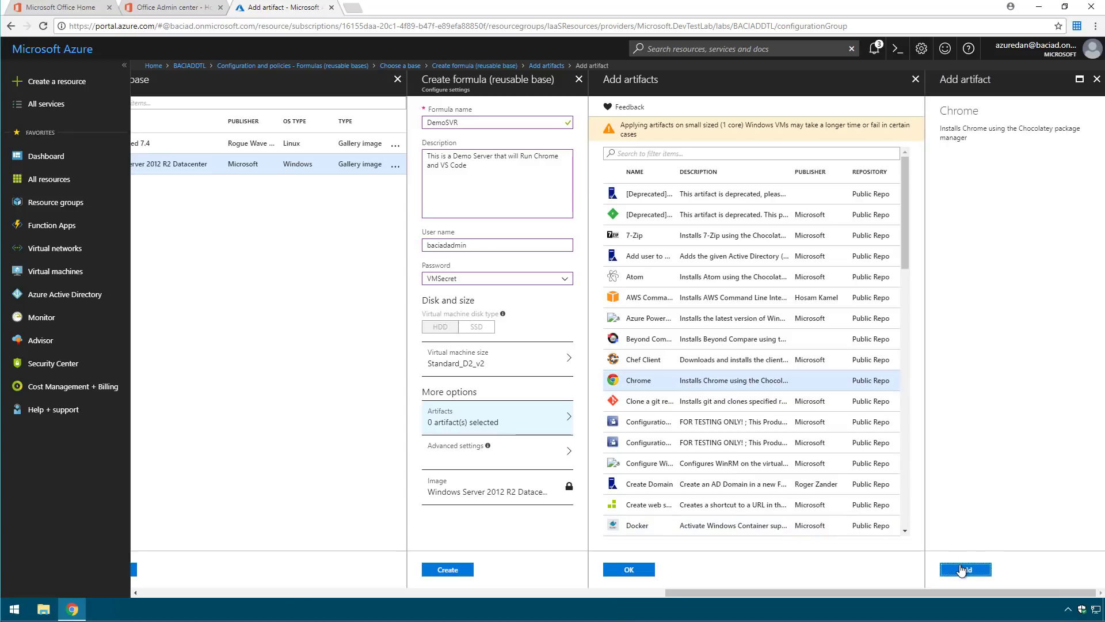
pyautogui.click(960, 570)
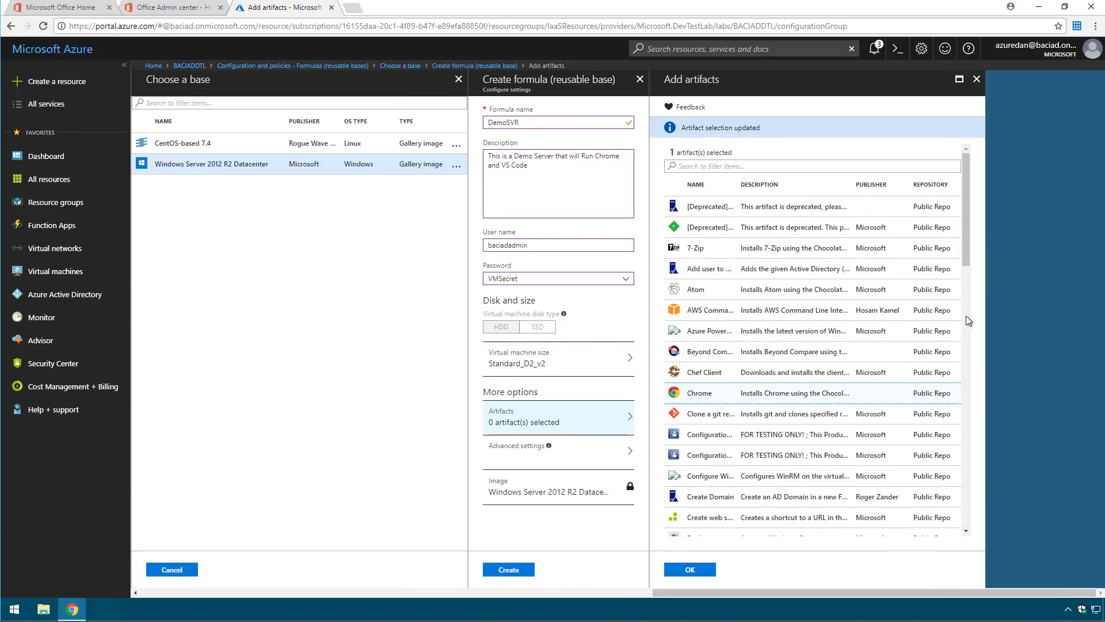
pyautogui.moveTo(967, 261); pyautogui.dragTo(975, 520)
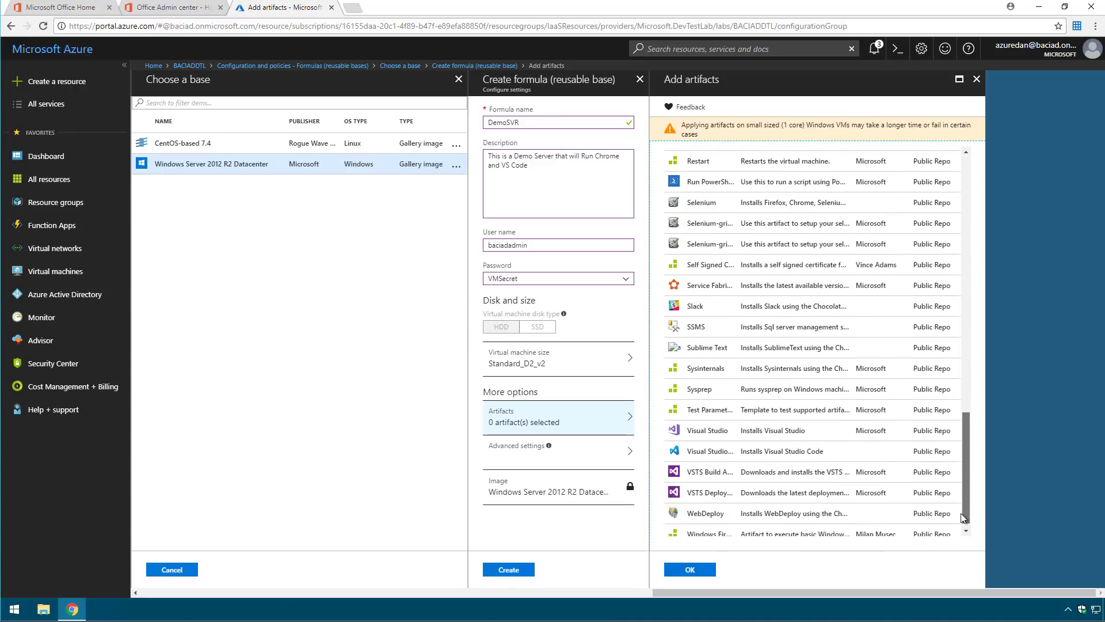
pyautogui.click(709, 452)
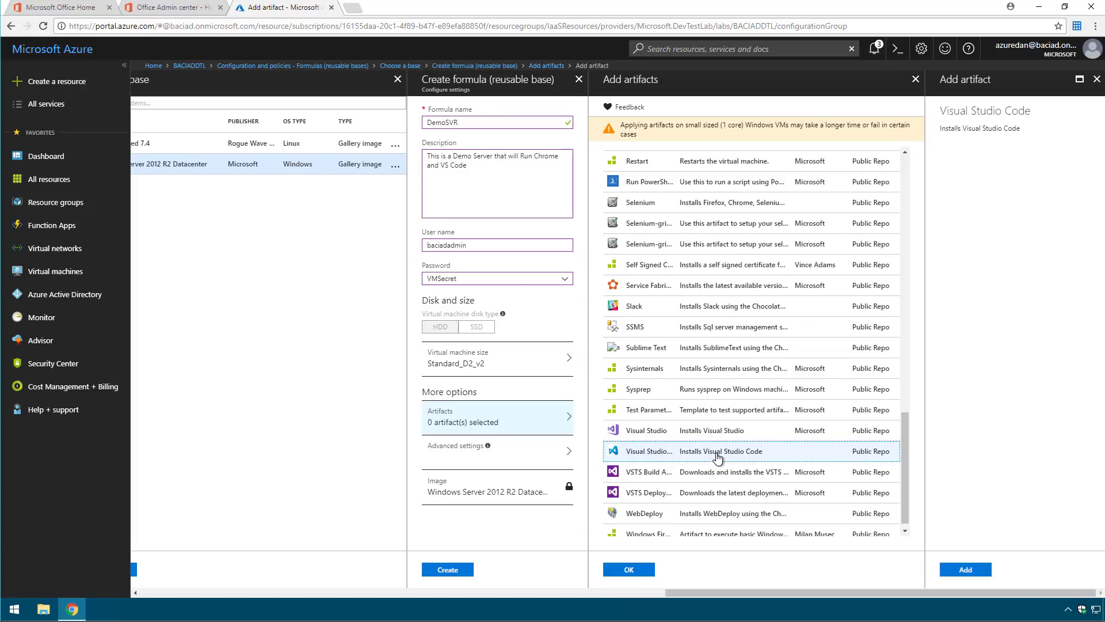
pyautogui.click(966, 571)
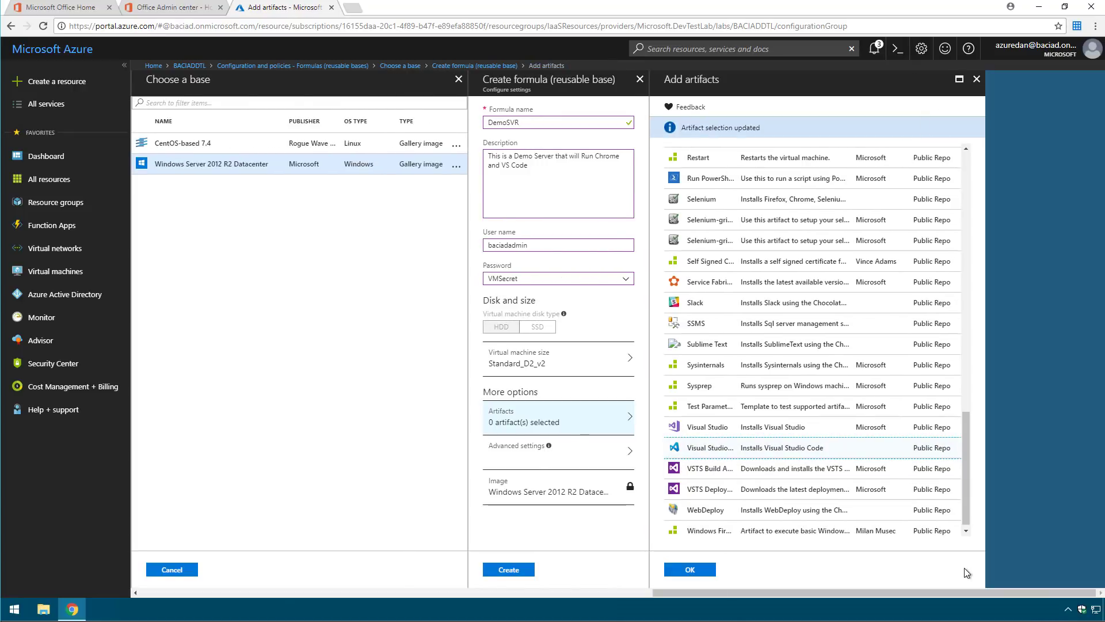
pyautogui.click(704, 571)
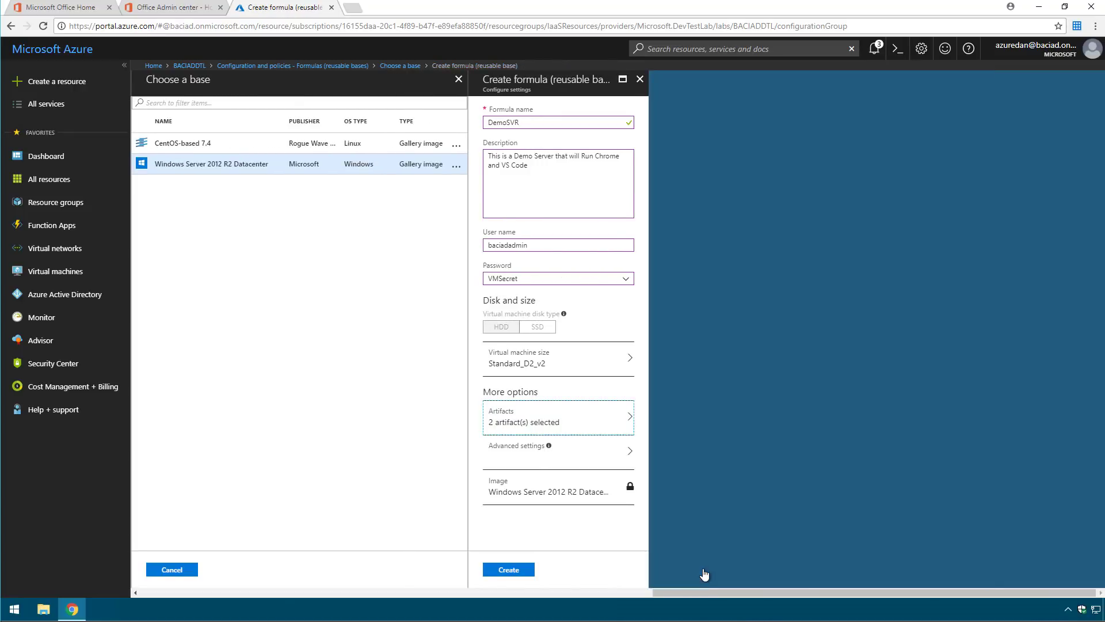
# - Keep the DemoSVR formula's default advanced settings and create the formula
pyautogui.click(580, 458)
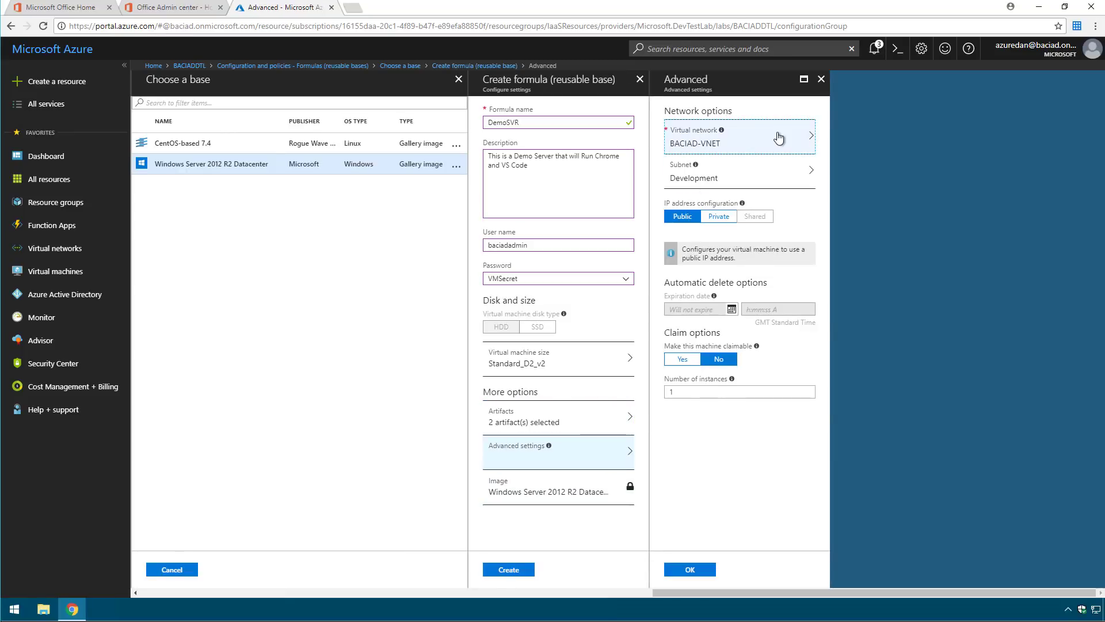
pyautogui.click(760, 147)
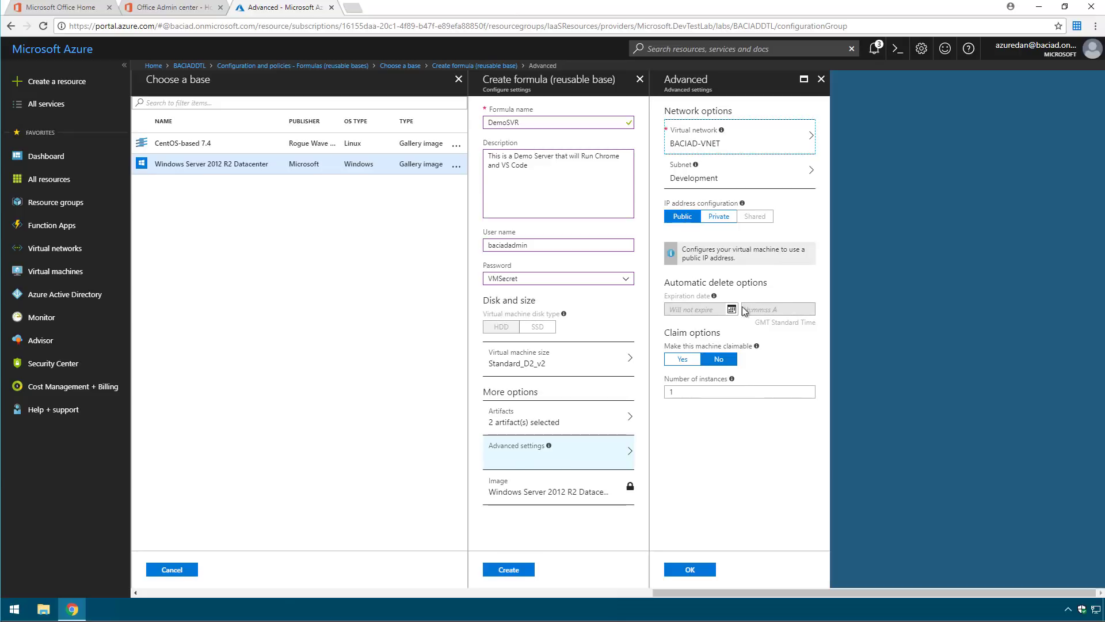
pyautogui.click(697, 571)
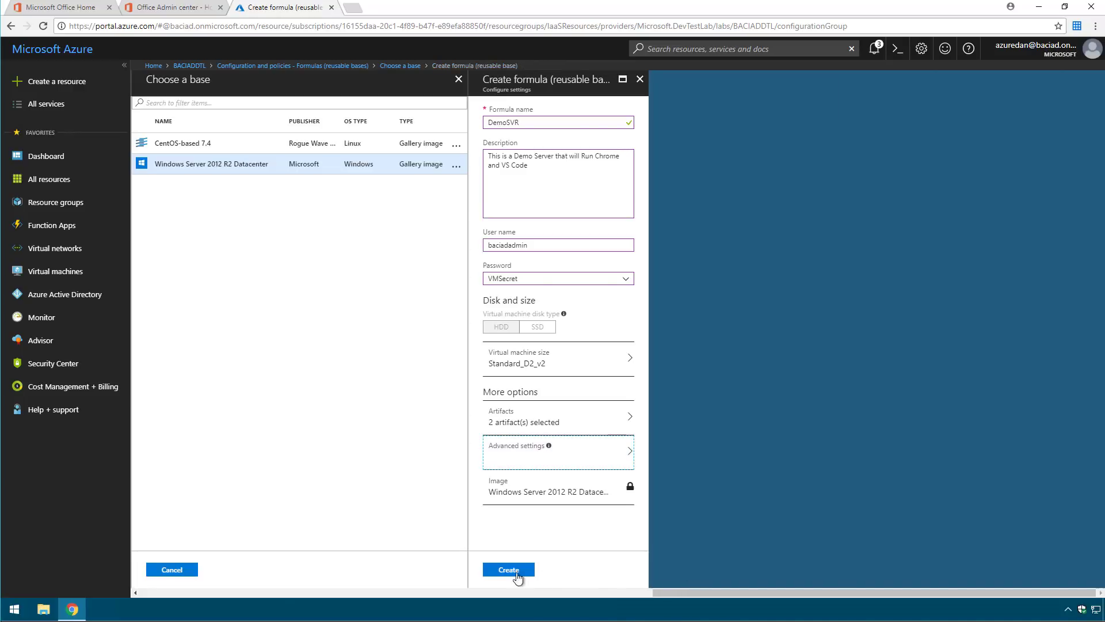
pyautogui.click(501, 572)
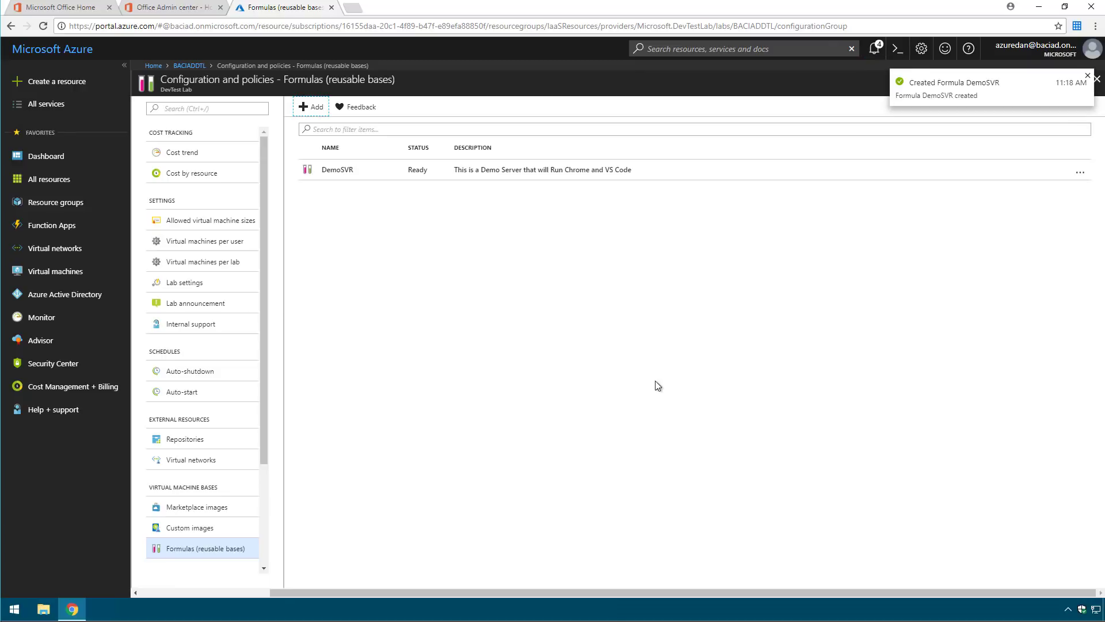
# - In the BACIADDTL lab, add a virtual machine named DTLVM1 based on the DemoSVR formula
pyautogui.click(204, 66)
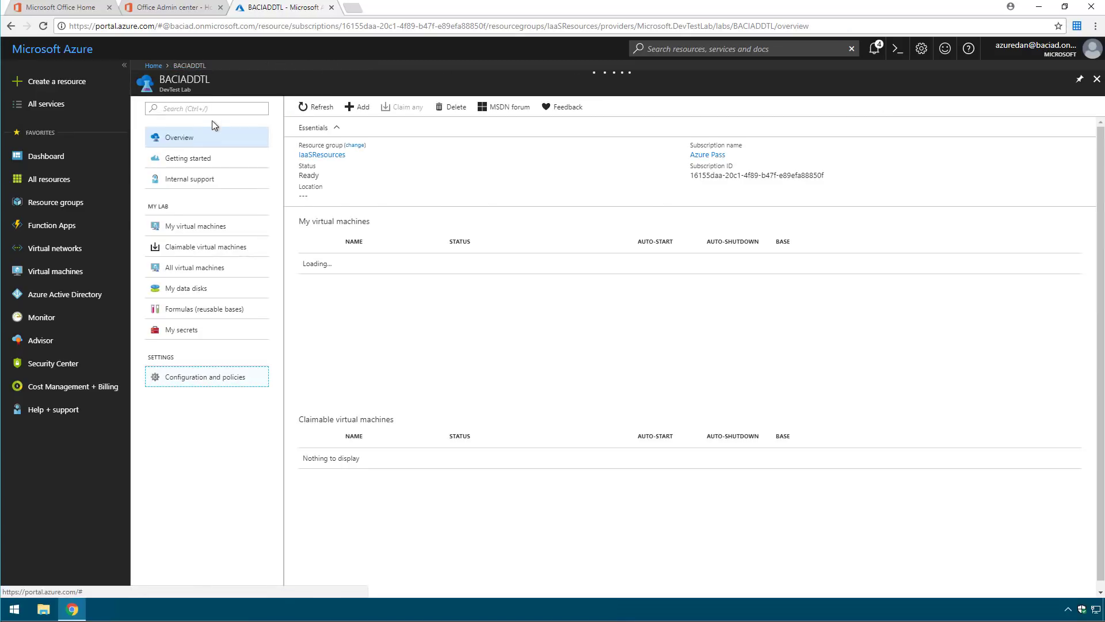
pyautogui.click(364, 108)
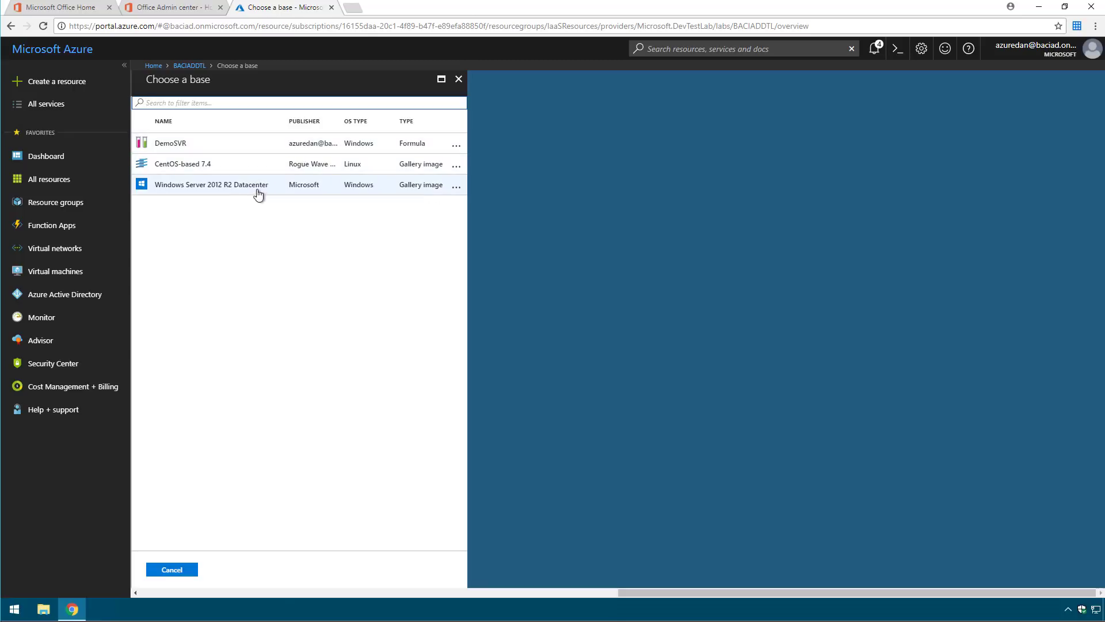
pyautogui.click(248, 148)
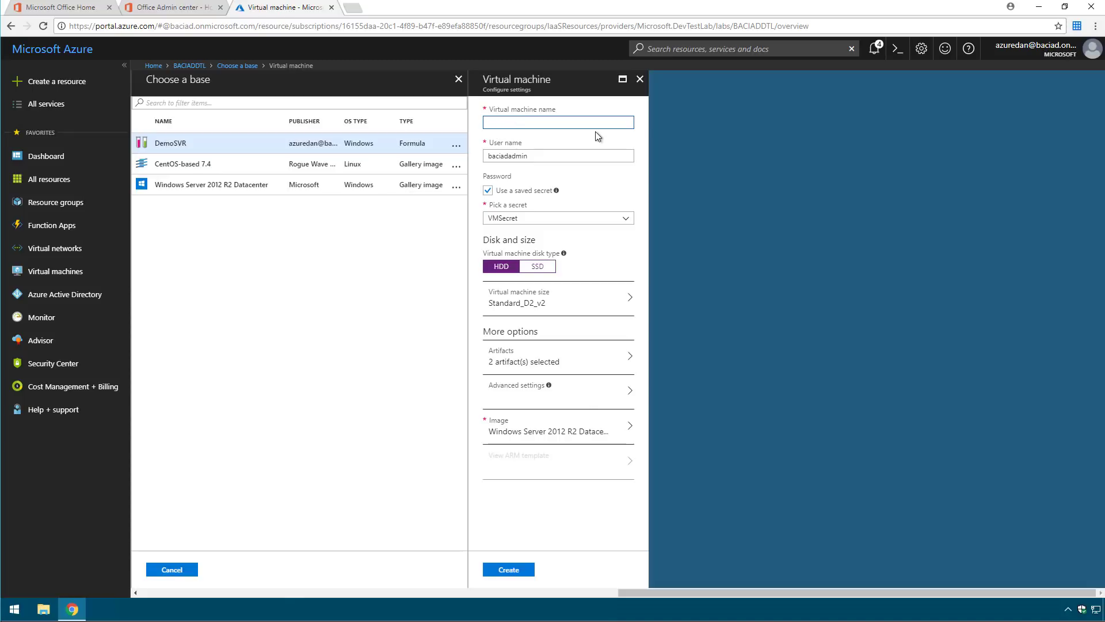
pyautogui.write('DTLVM1')
pyautogui.click(509, 570)
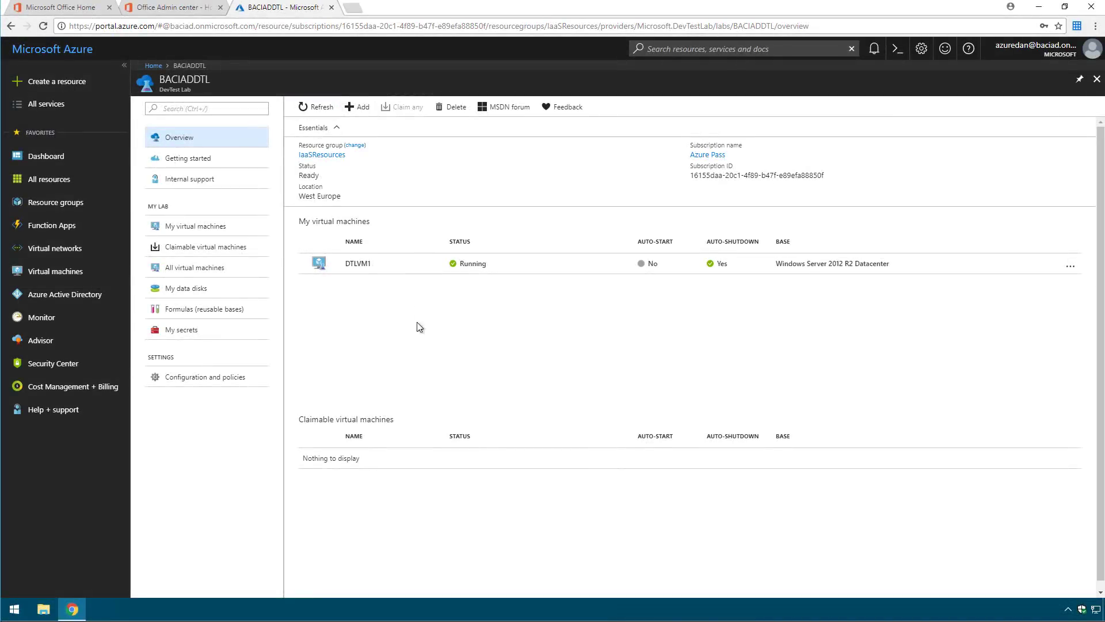
# - Download DTLVM1's RDP file, then connect and sign in with the password, accepting the certificate
pyautogui.click(406, 271)
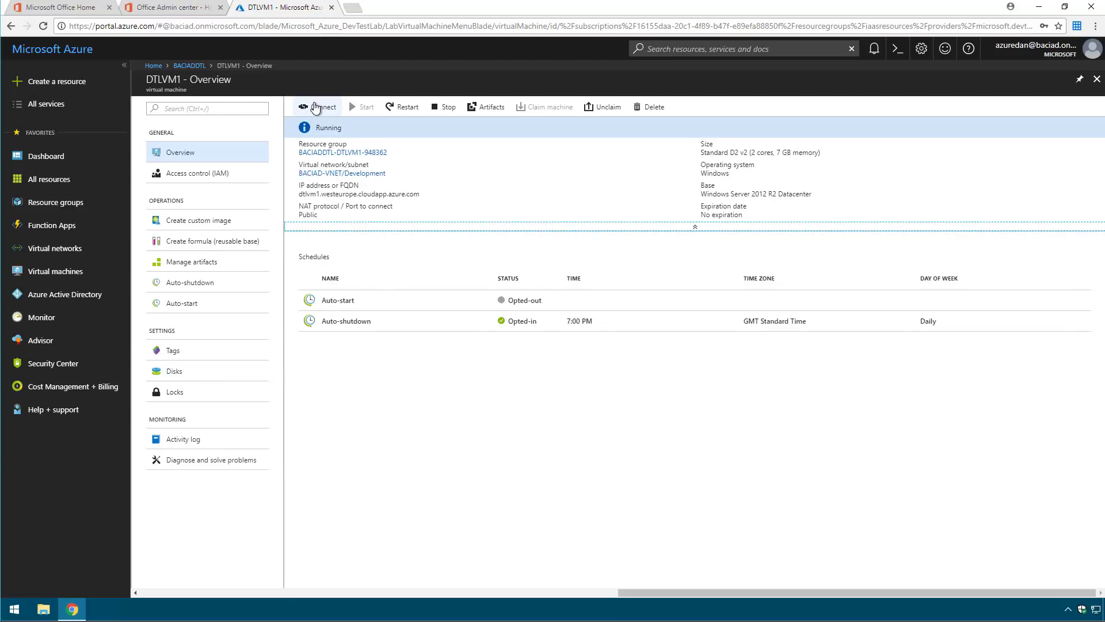
pyautogui.click(315, 108)
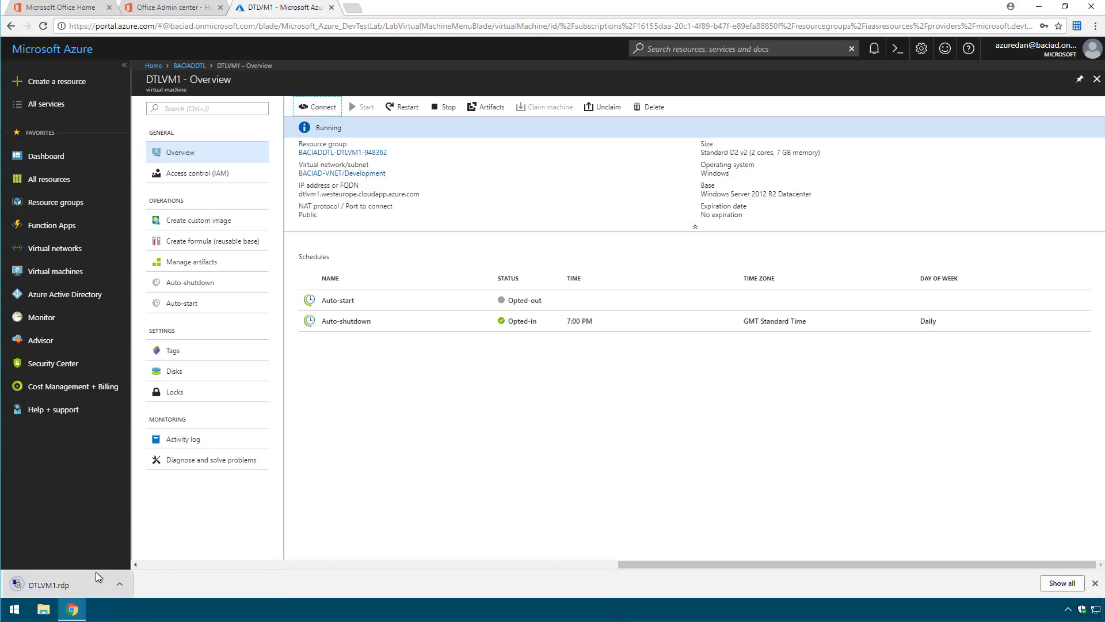
pyautogui.click(96, 586)
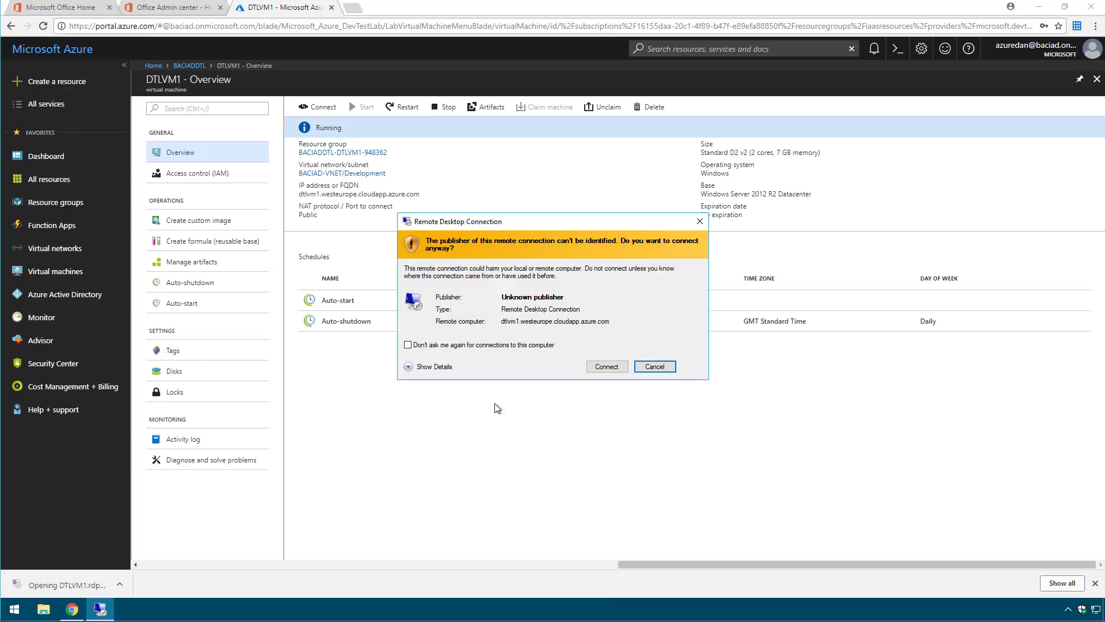
pyautogui.click(599, 368)
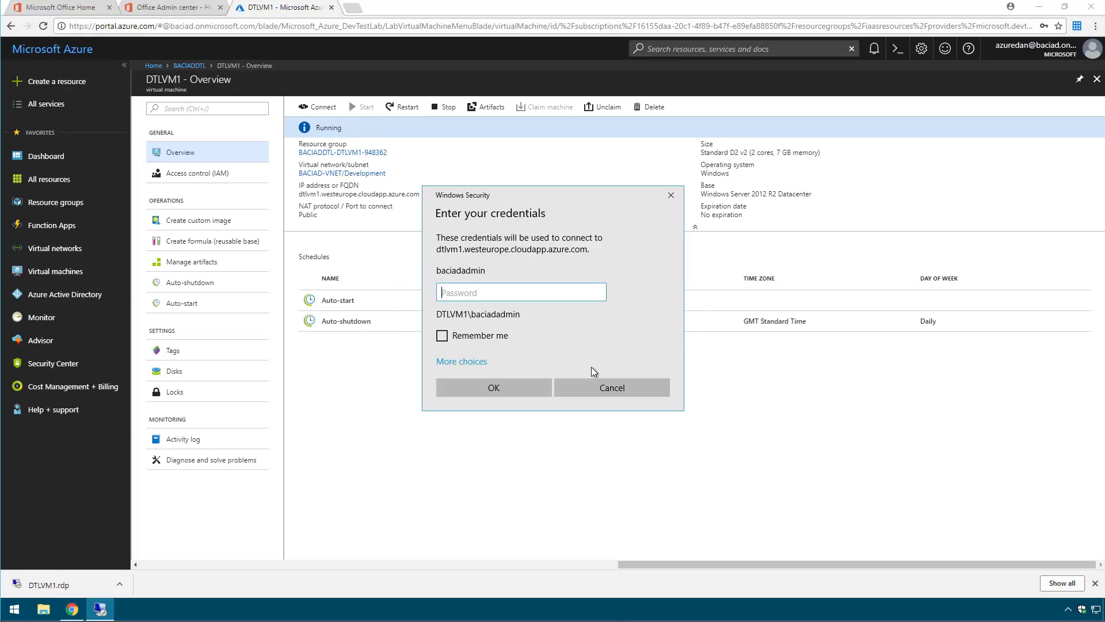
pyautogui.write('************')
pyautogui.press('Return')
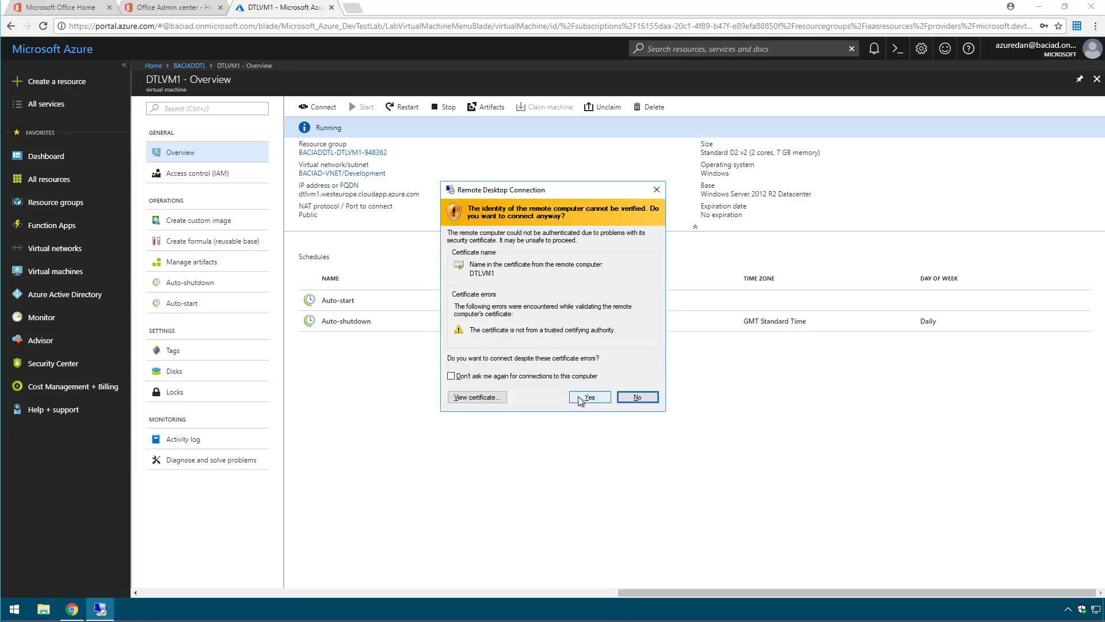
pyautogui.click(590, 399)
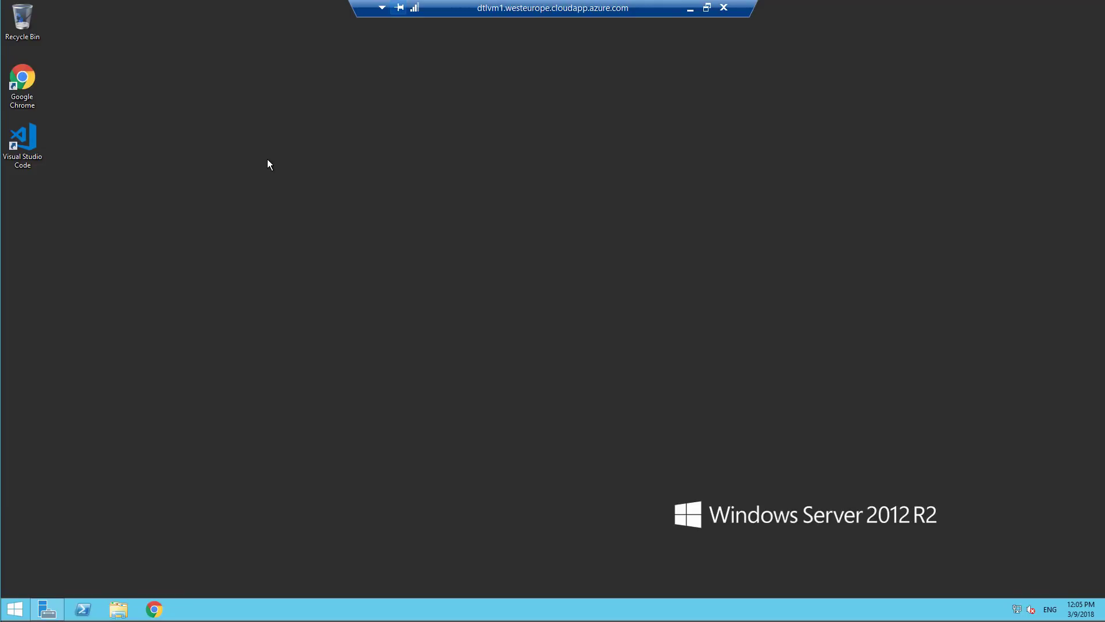
# - Disconnect the DTLVM1 remote desktop session and confirm the disconnect
pyautogui.click(725, 9)
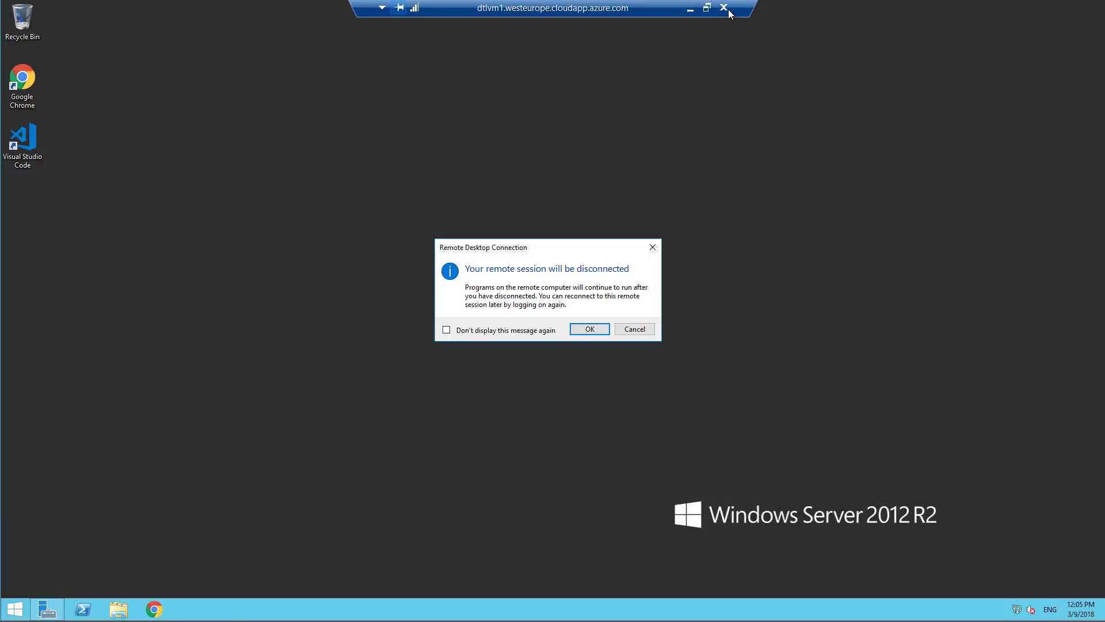
pyautogui.click(587, 328)
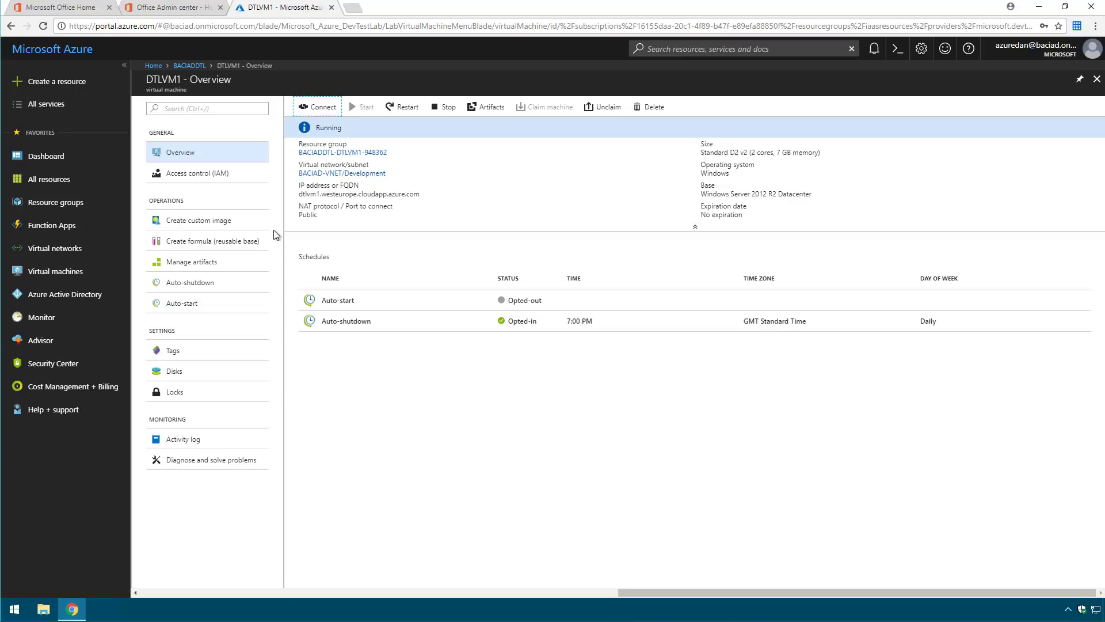
# - Create custom image DTLIMG described 'DevTest Image running Windows Server 2012, Chrome and VS Code', running sysprep
pyautogui.click(233, 220)
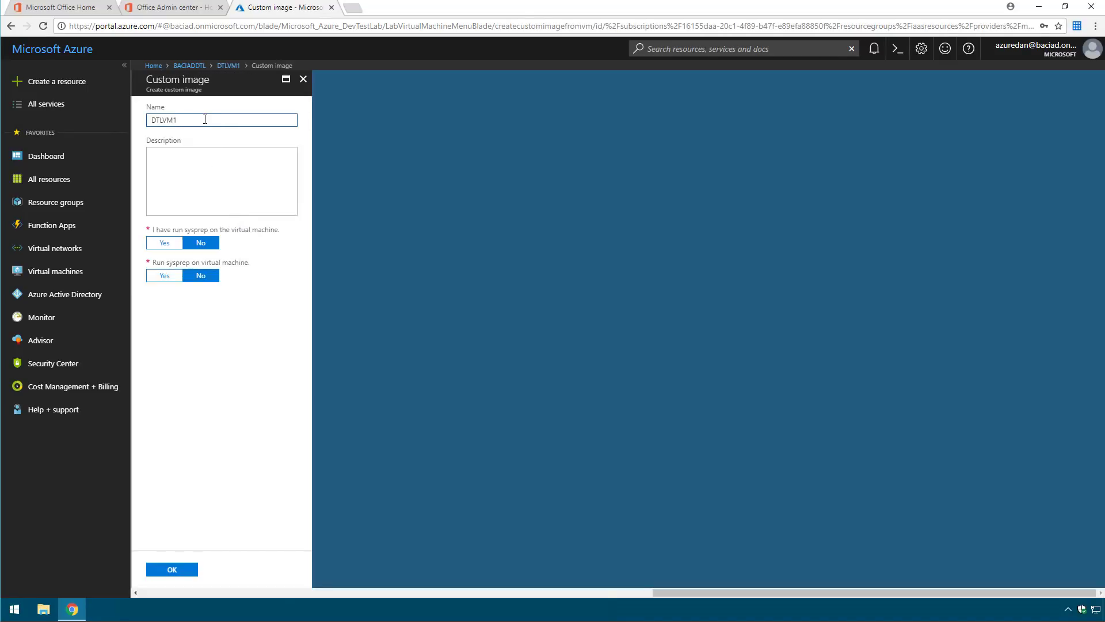
pyautogui.press('BackSpace')
pyautogui.press('BackSpace')
pyautogui.write('IMG')
pyautogui.click(219, 166)
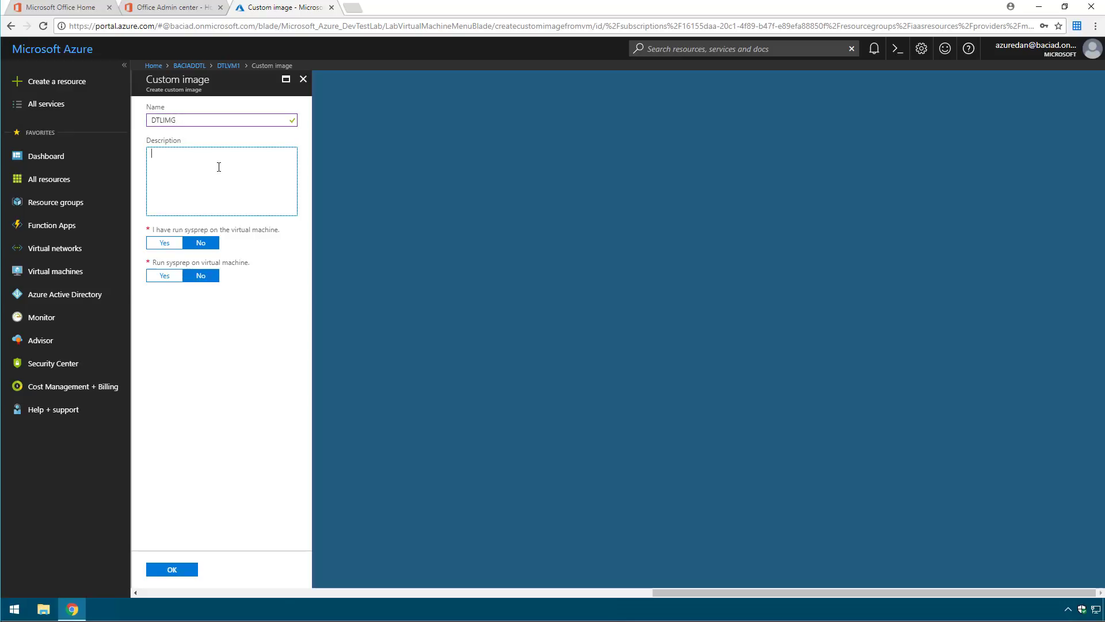
pyautogui.write('DevTest Image running Windows Server 2012, Chrome and VS C')
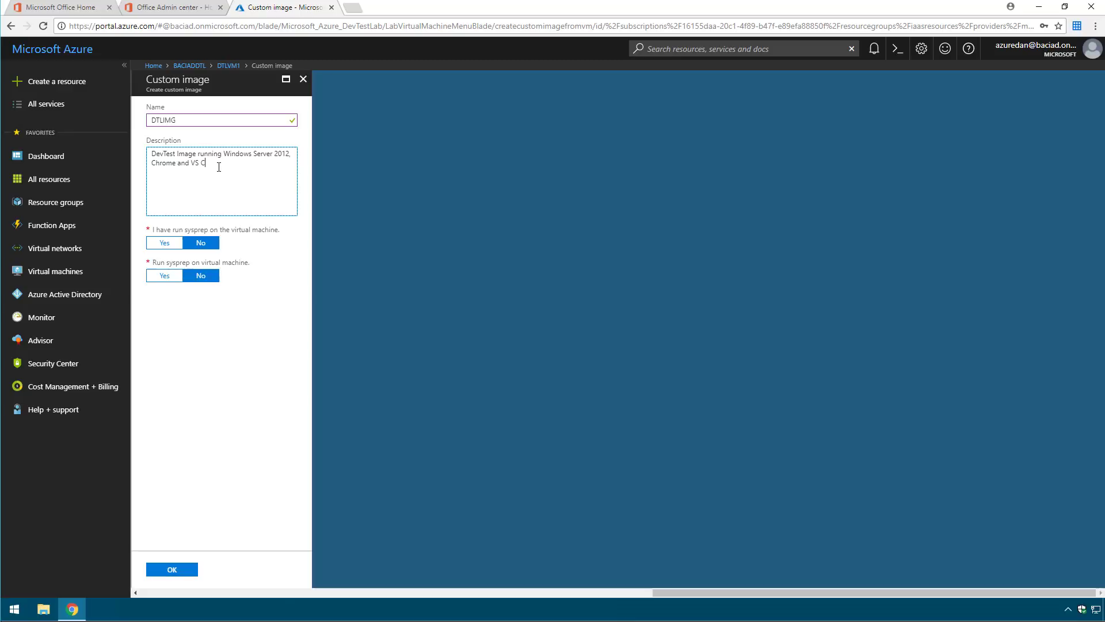
pyautogui.write('ode')
pyautogui.click(171, 281)
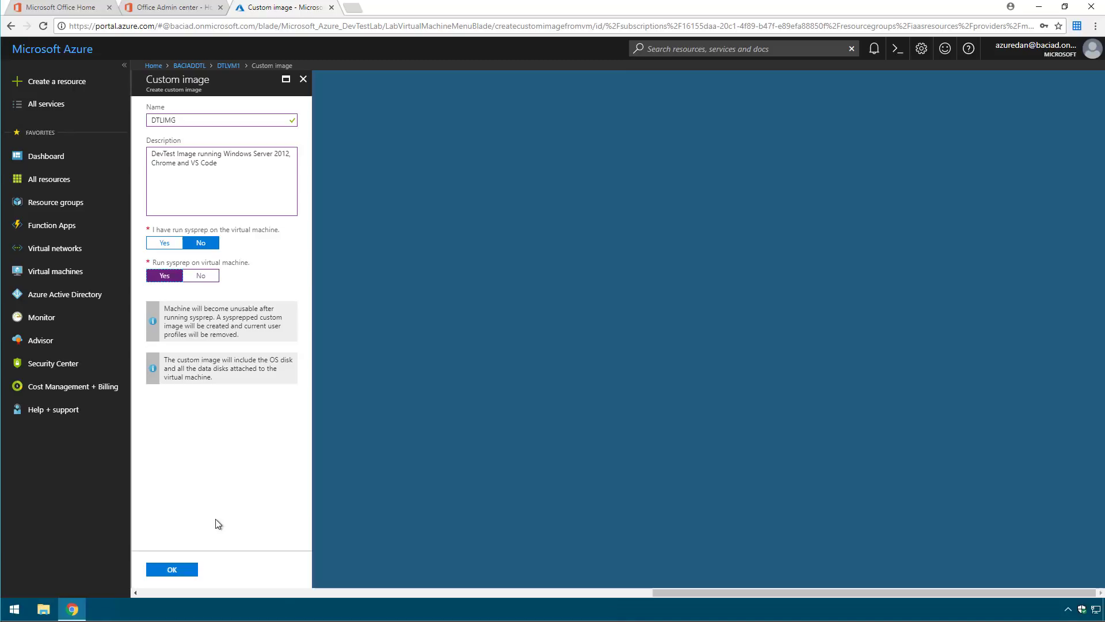
pyautogui.click(174, 571)
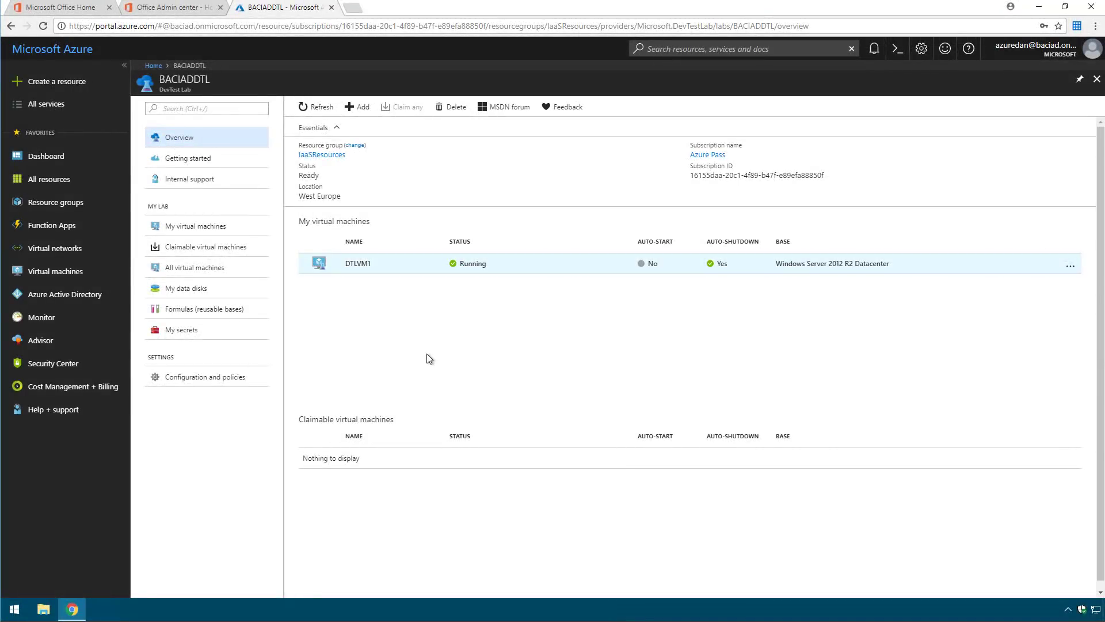
# - Add a new BACIADDTL lab virtual machine based on the DTLIMG custom image
pyautogui.scroll(-1, 375, 183)
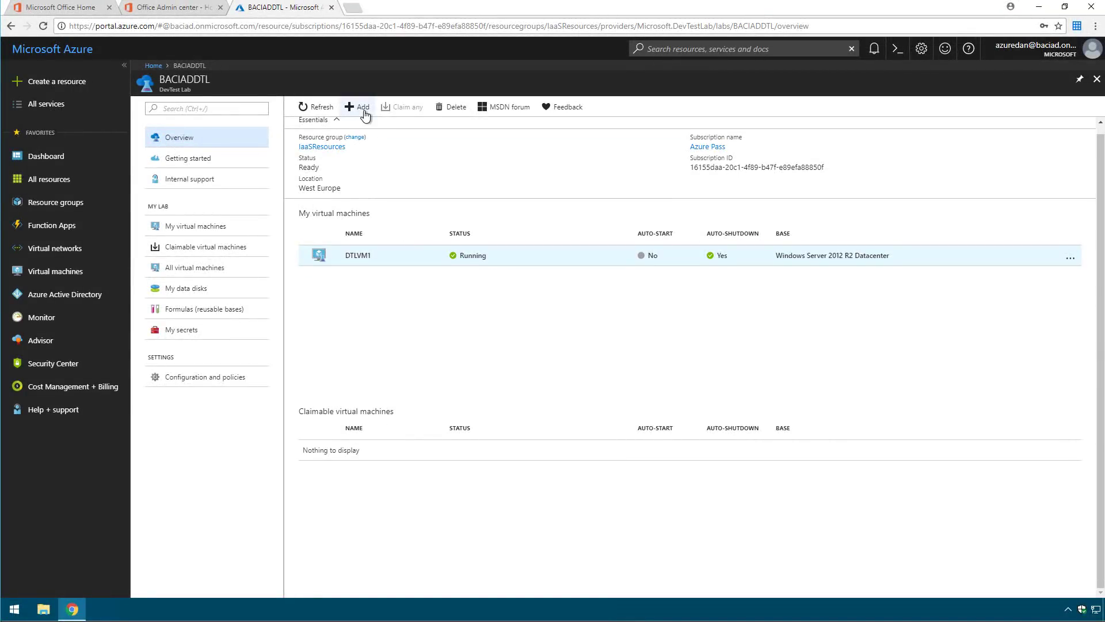
pyautogui.click(365, 115)
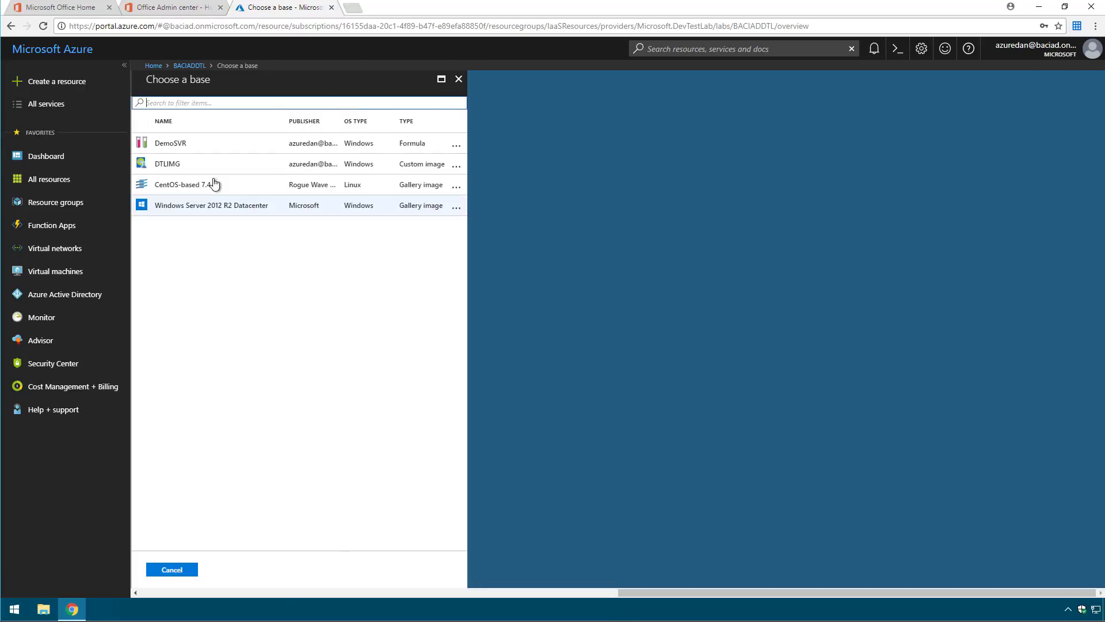
pyautogui.click(188, 165)
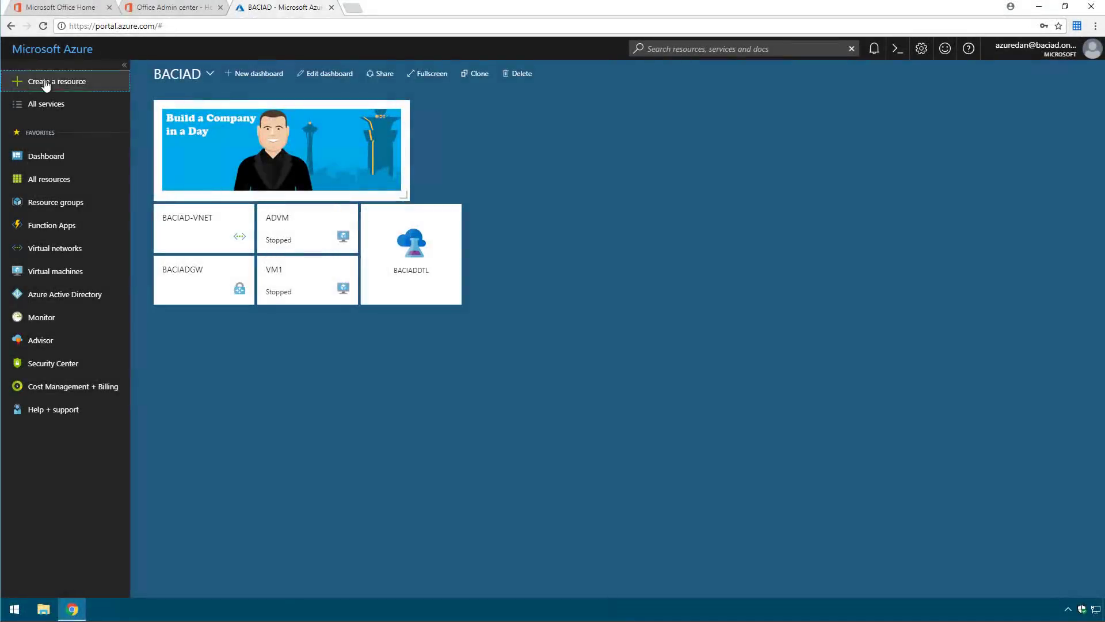
# - Start a Windows Server 2016 VM named BACIADASRDemo on HDD, entering the admin user name and password
pyautogui.click(46, 81)
pyautogui.click(368, 163)
pyautogui.write('BAC')
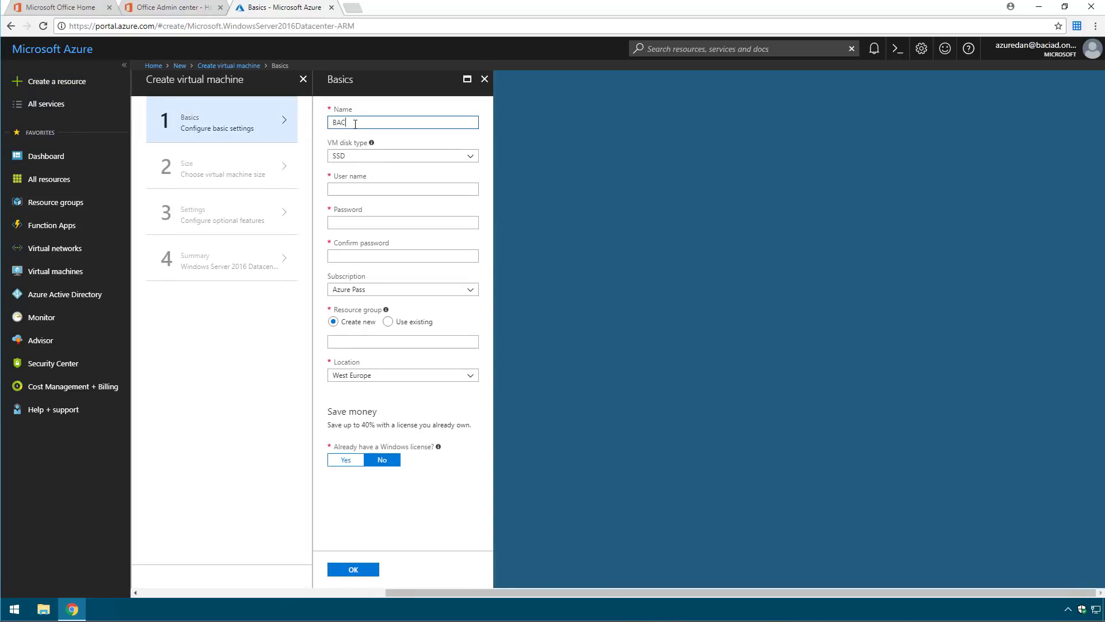
pyautogui.write('IADASRDemo')
pyautogui.click(438, 157)
pyautogui.click(412, 183)
pyautogui.click(405, 192)
pyautogui.write('baciadadmin')
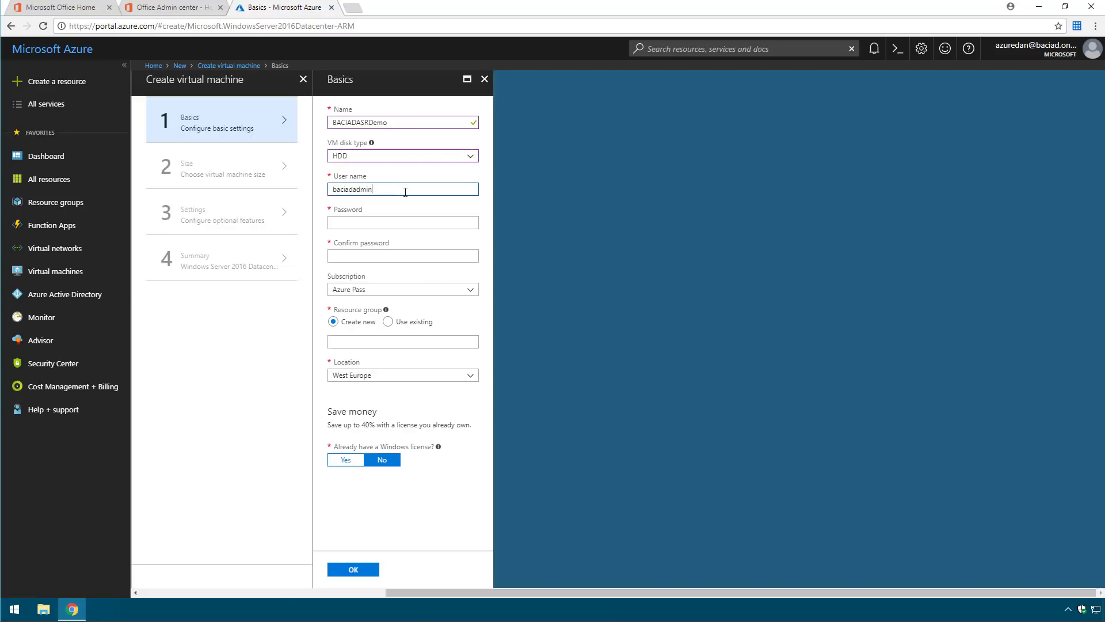
pyautogui.press('Tab')
pyautogui.write('••••••••••••')
pyautogui.press('Tab')
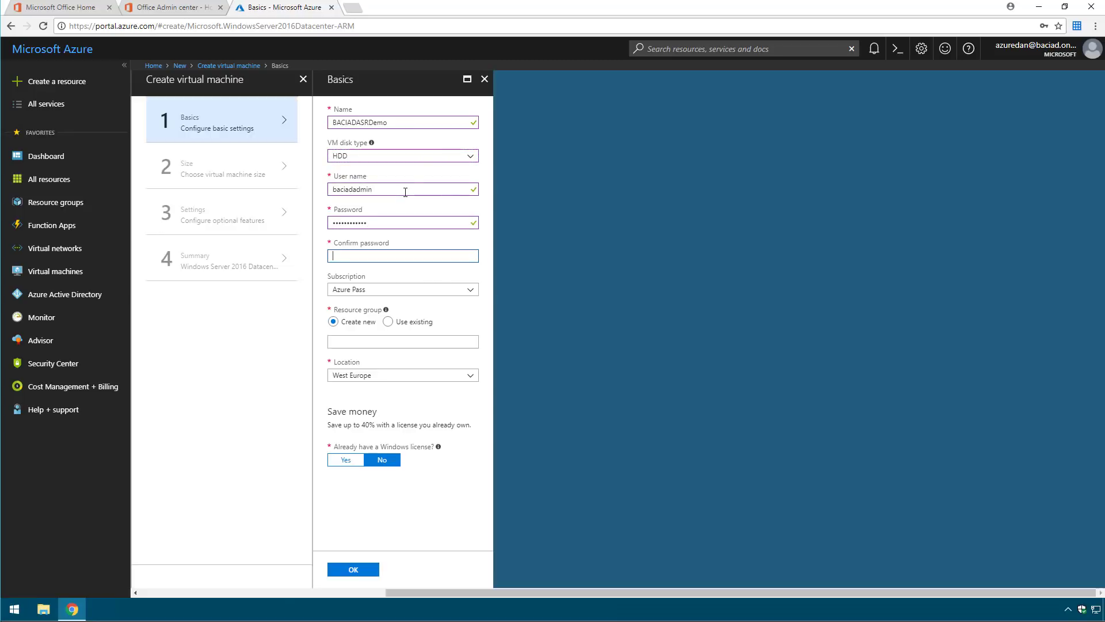
pyautogui.write('••••••••••••')
# - Place it in new resource group BACIADASRDEMO in East US, with size D1_V2
pyautogui.click(363, 342)
pyautogui.write('BACIADASRDEMO')
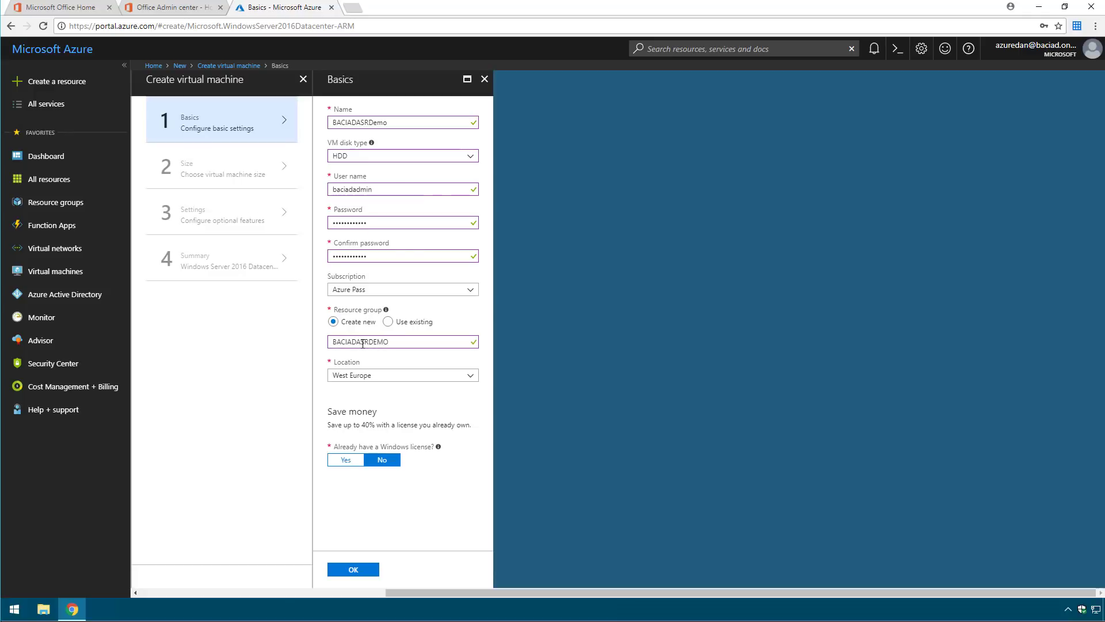
pyautogui.click(374, 375)
pyautogui.click(350, 114)
pyautogui.click(354, 569)
pyautogui.click(371, 246)
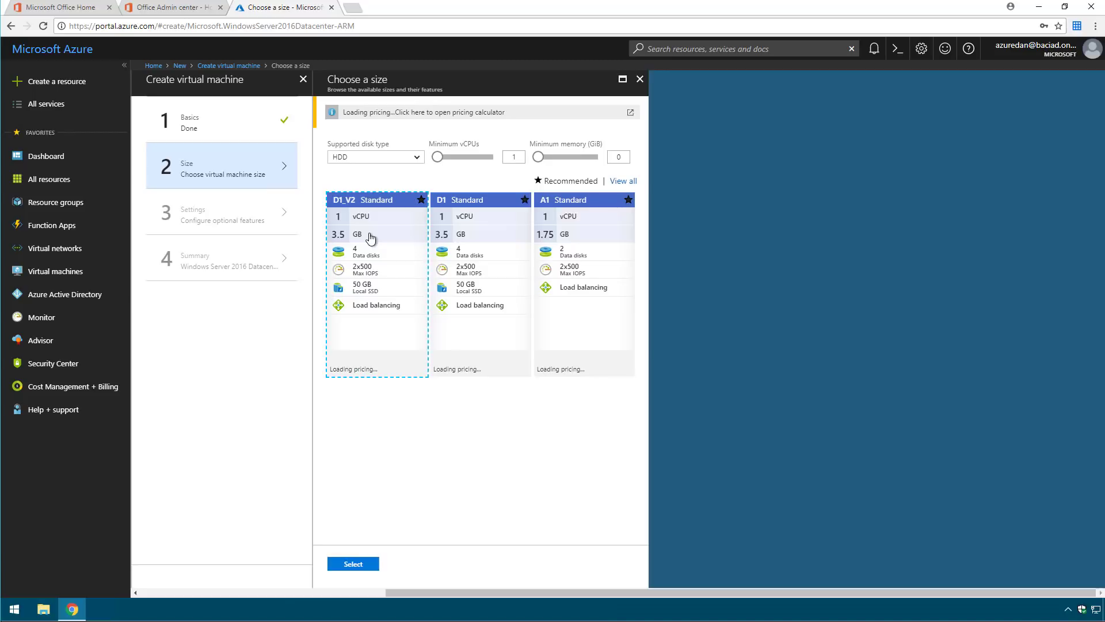
pyautogui.click(353, 563)
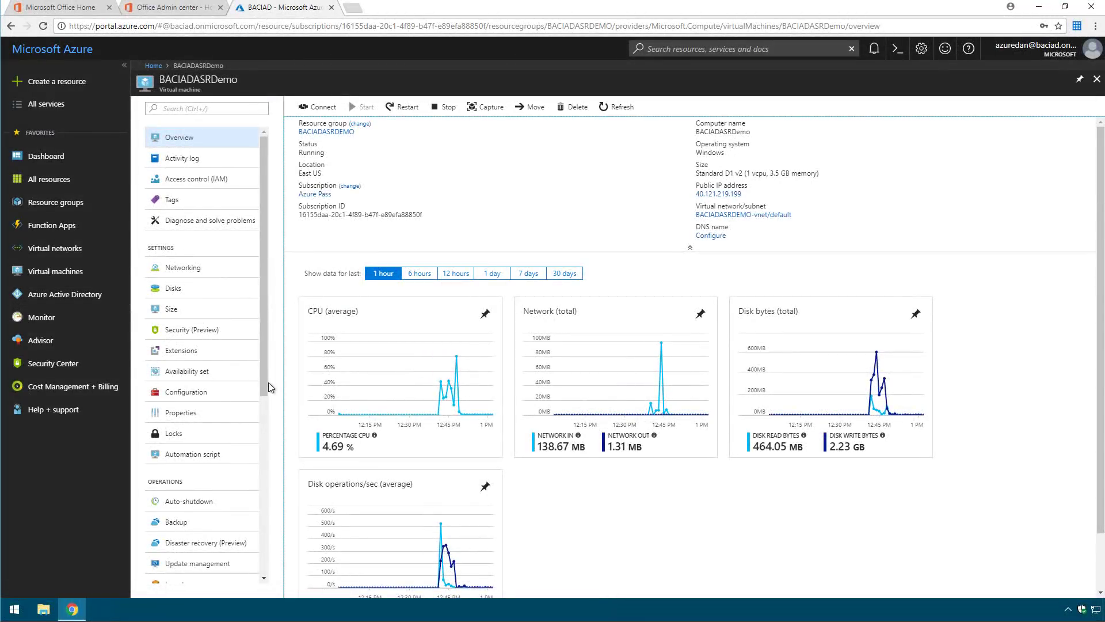
pyautogui.moveTo(263, 368); pyautogui.dragTo(265, 468)
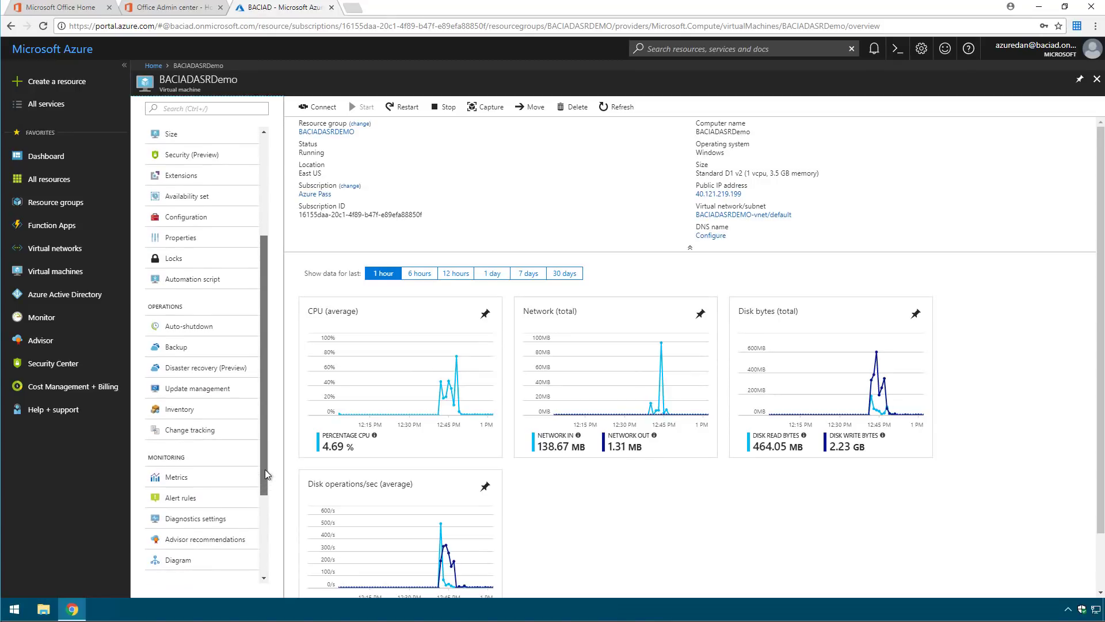
pyautogui.click(244, 373)
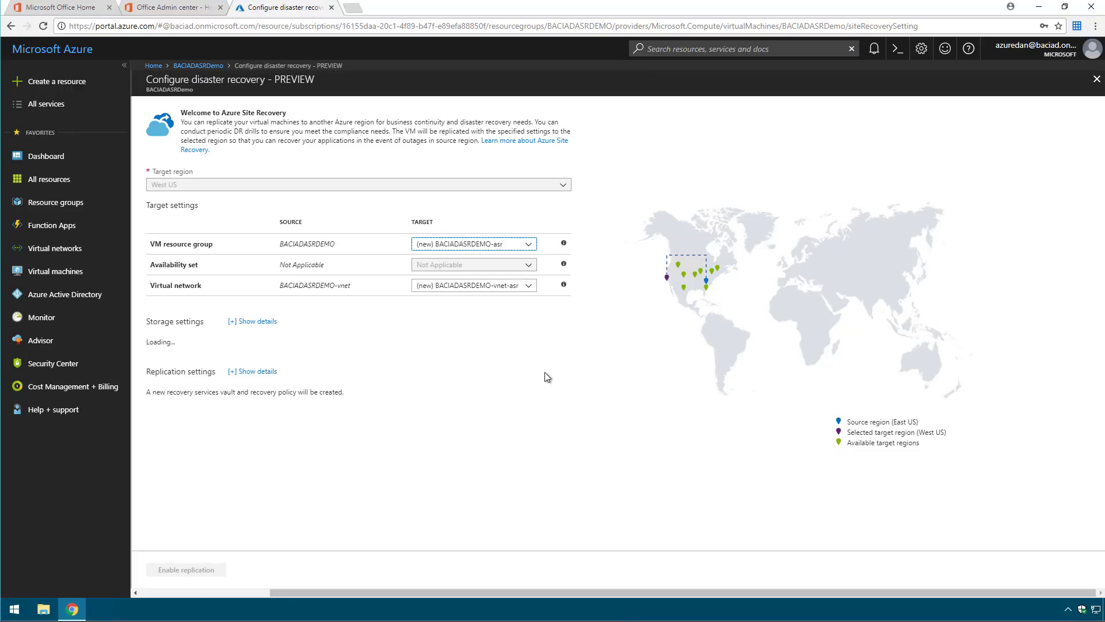
pyautogui.click(563, 184)
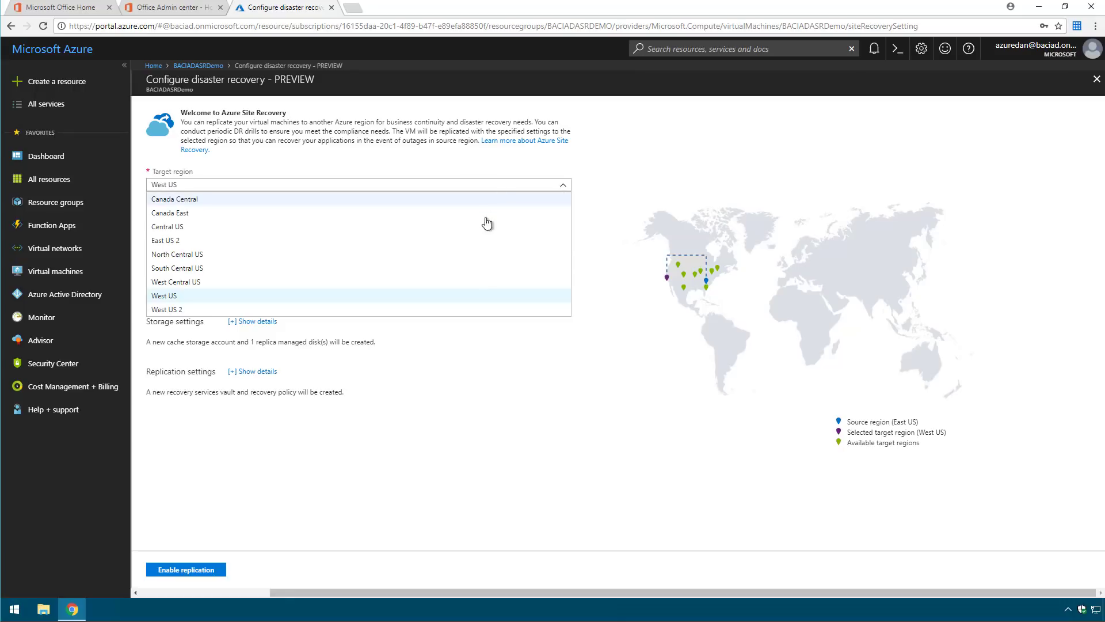
pyautogui.click(459, 241)
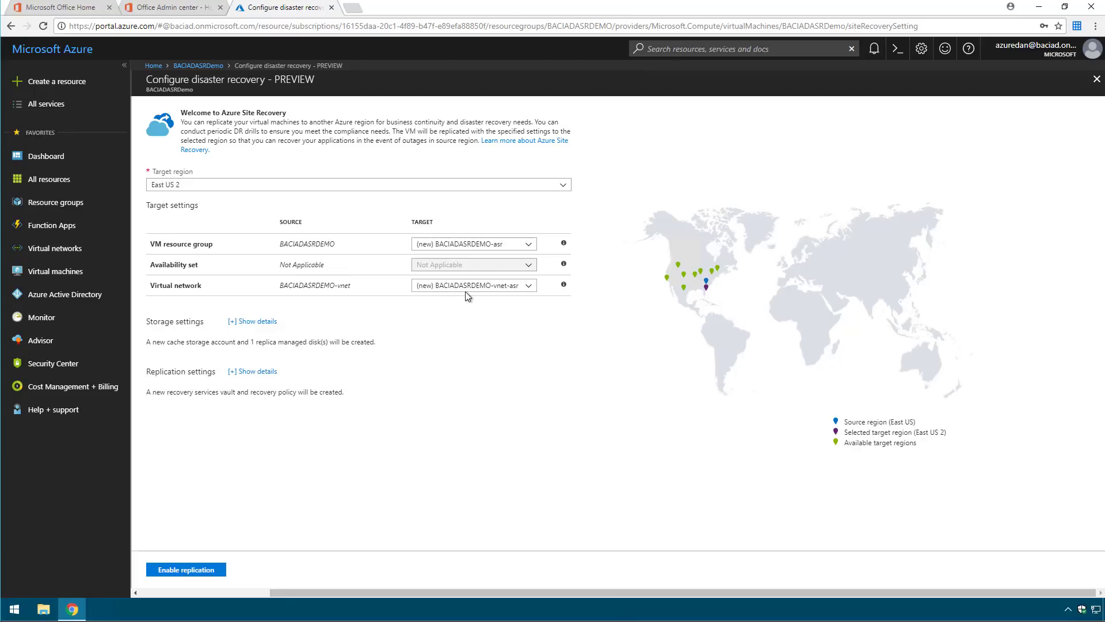
pyautogui.click(257, 321)
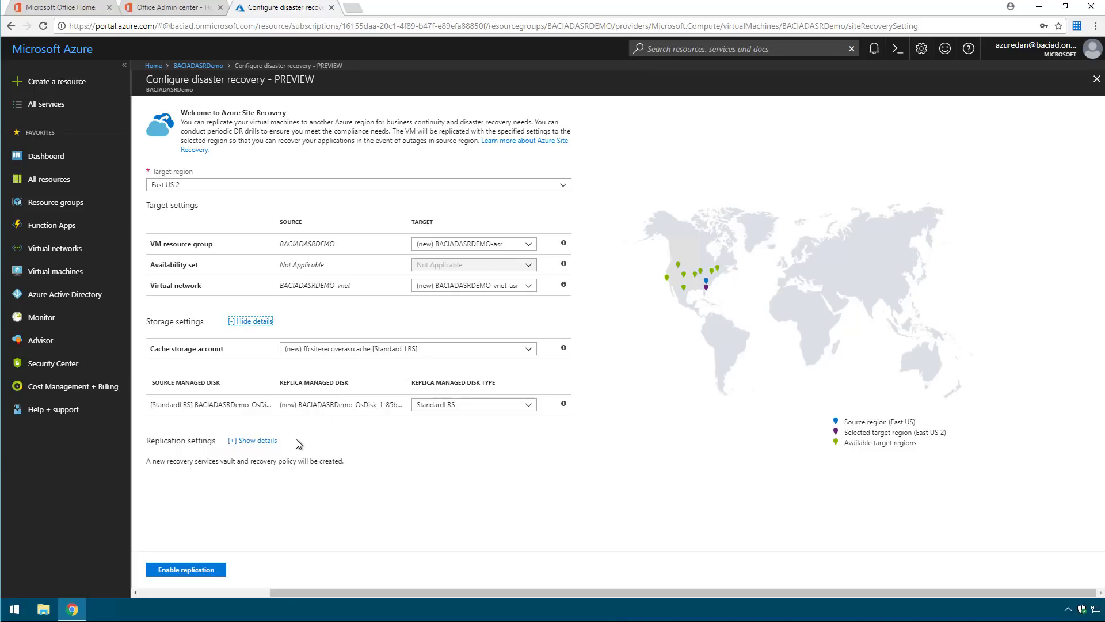
pyautogui.click(258, 440)
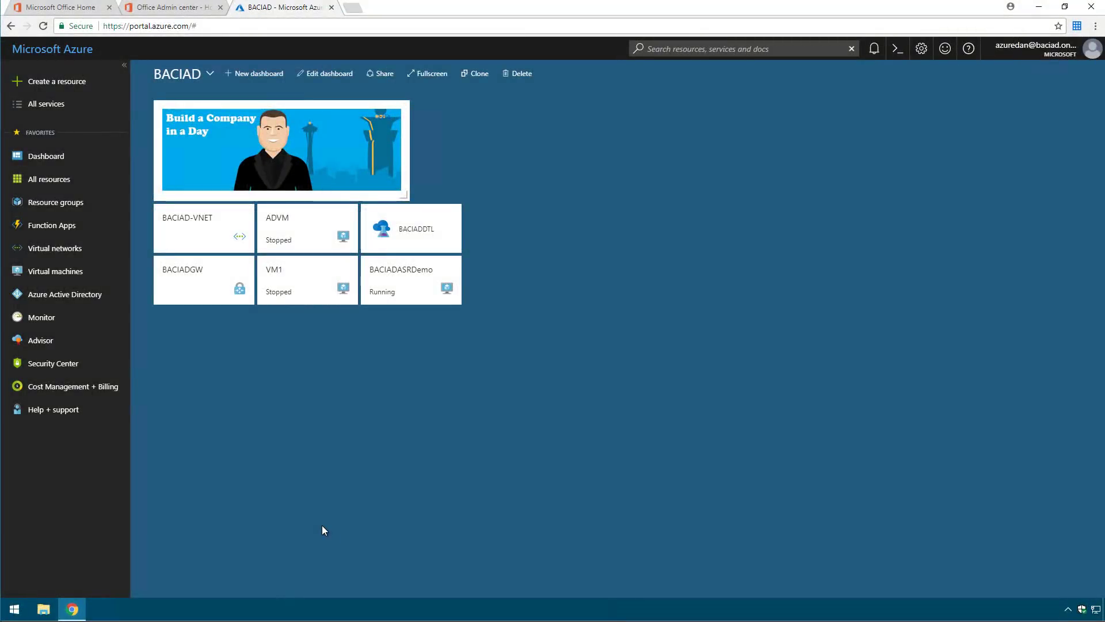
pyautogui.click(418, 294)
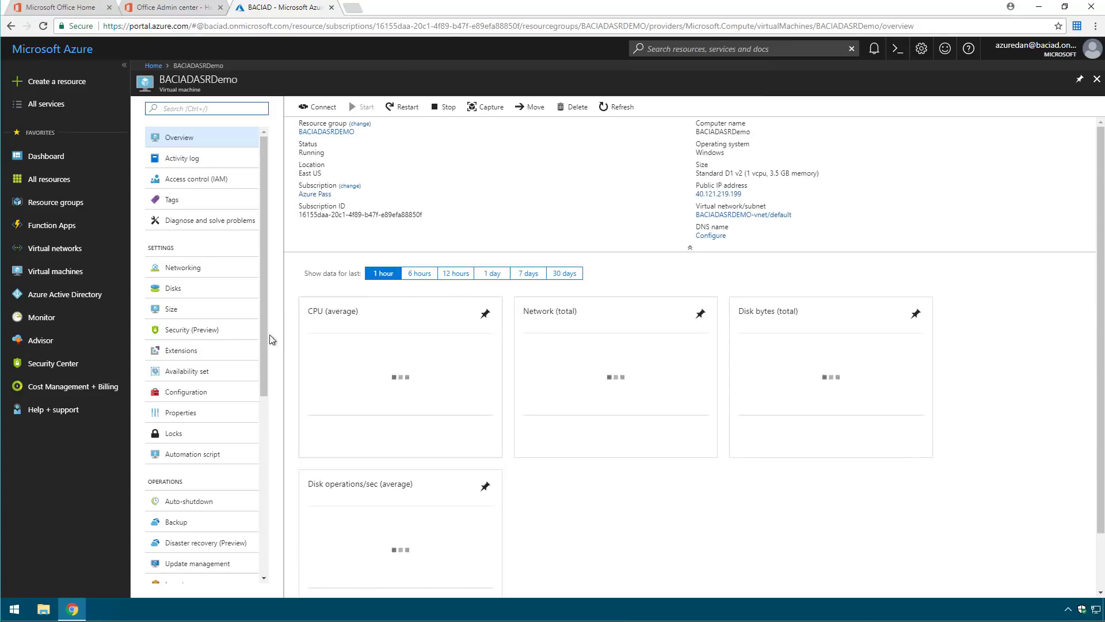
pyautogui.moveTo(263, 347); pyautogui.dragTo(265, 396)
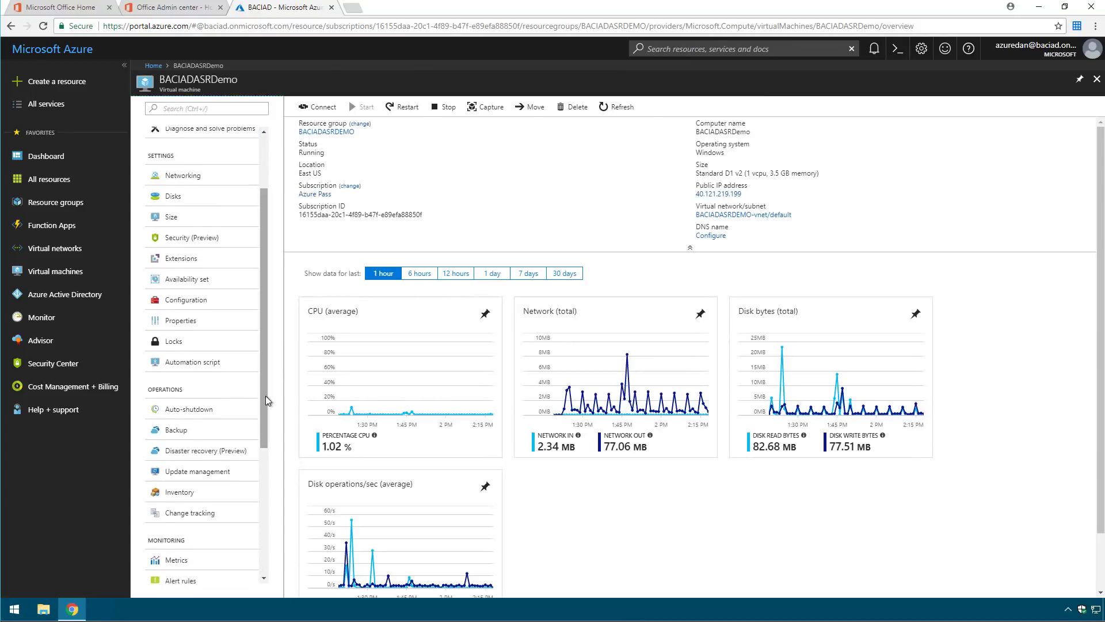
# - Run a test failover using the Latest (lowest RPO) point on network BACIADASRDEMO-vnet-asr
pyautogui.click(232, 456)
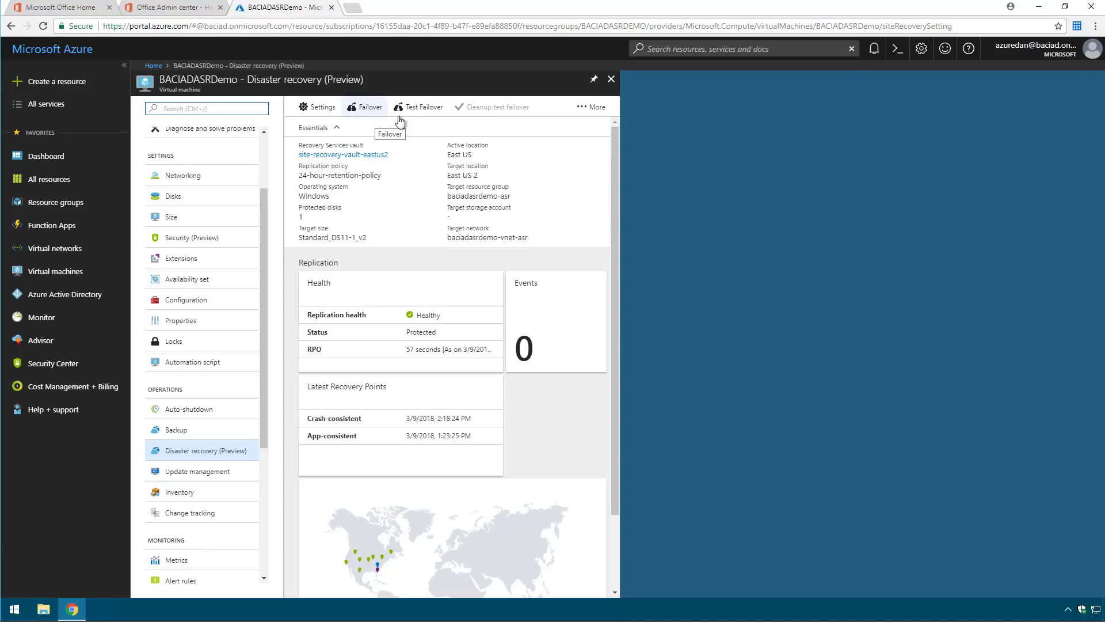
pyautogui.click(438, 122)
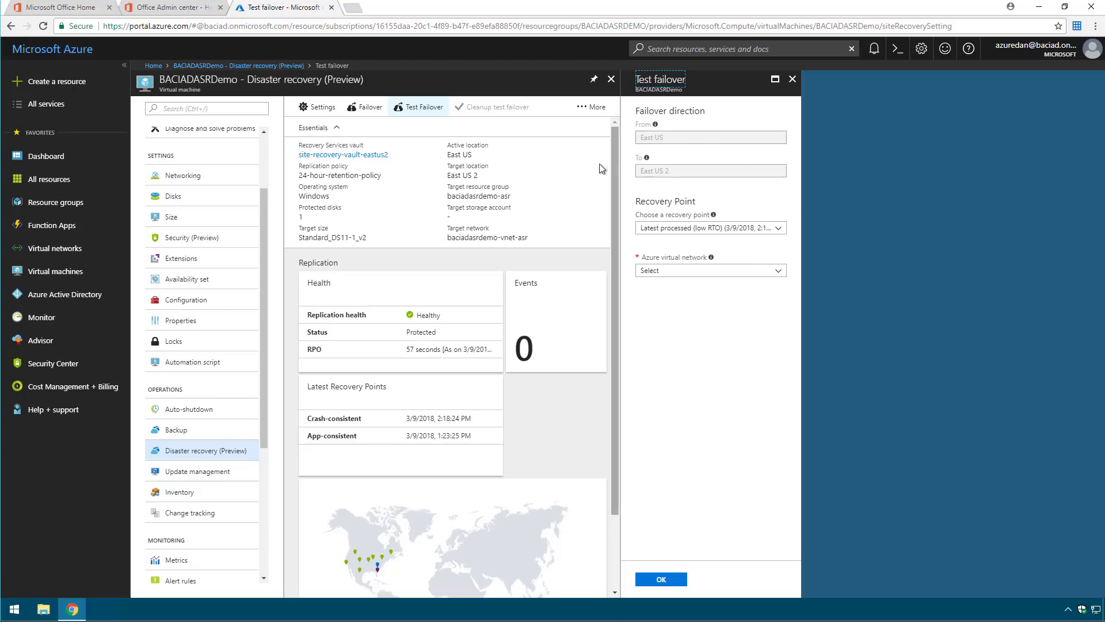
pyautogui.click(781, 229)
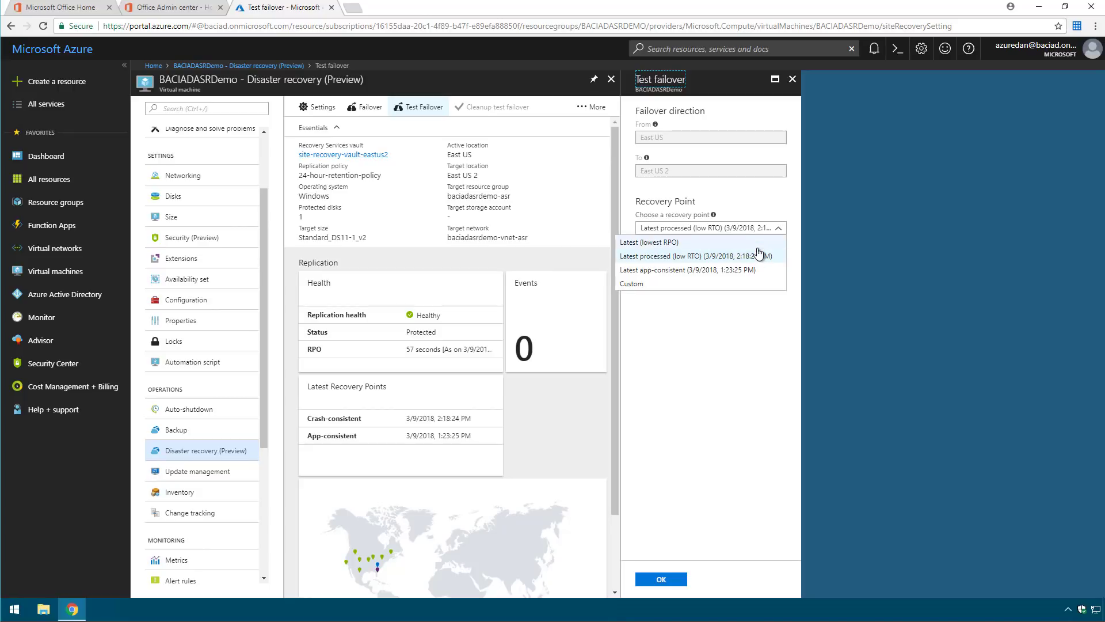
pyautogui.press('Up')
pyautogui.press('Return')
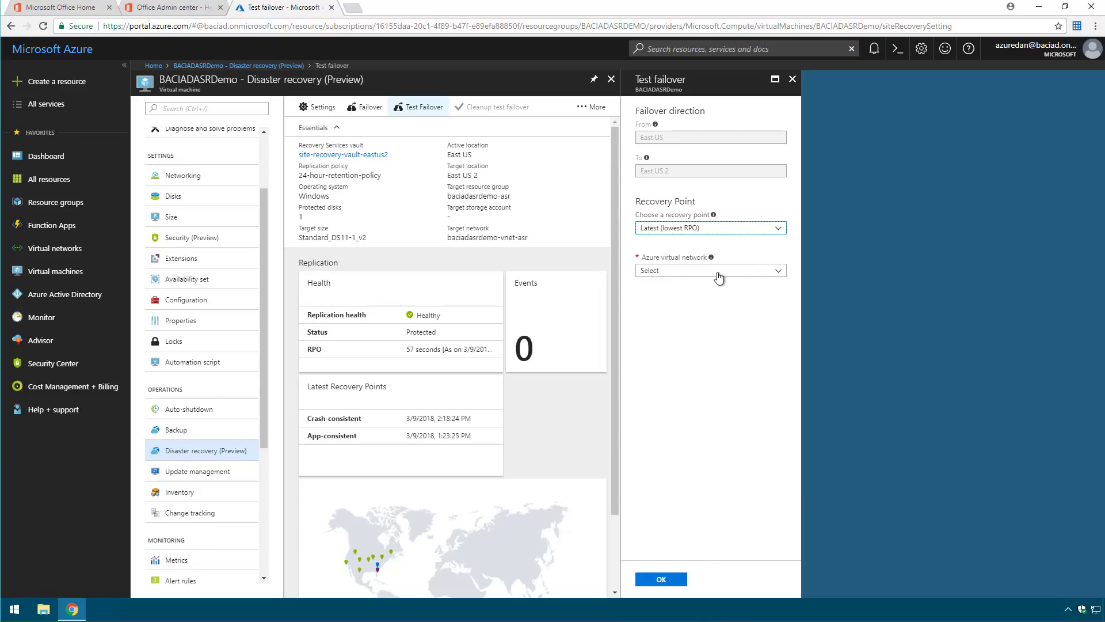
pyautogui.click(771, 274)
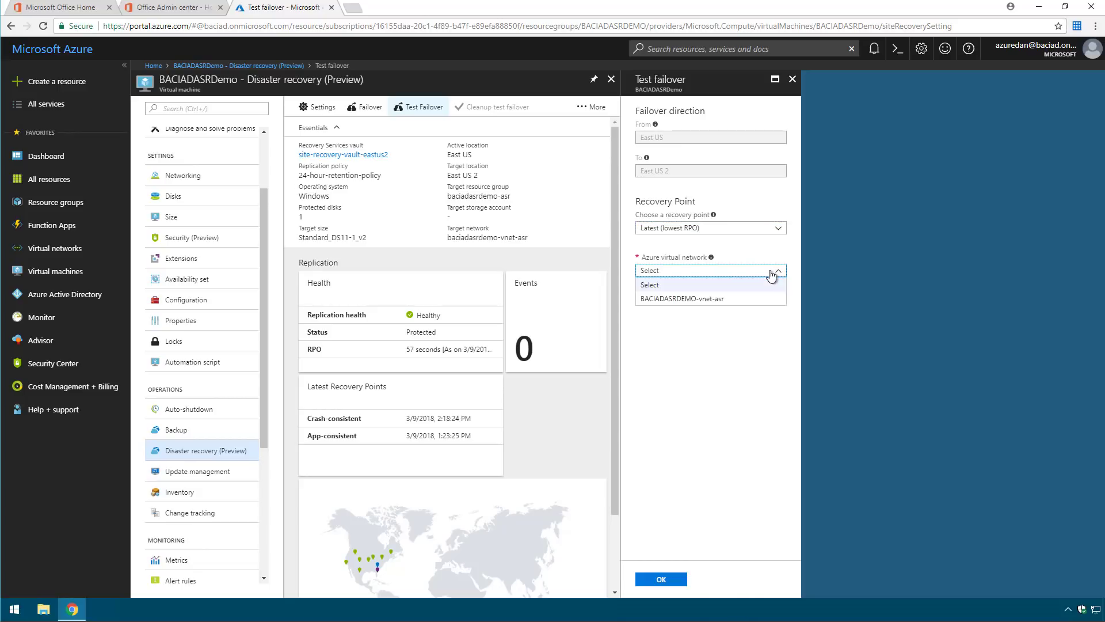
pyautogui.click(729, 300)
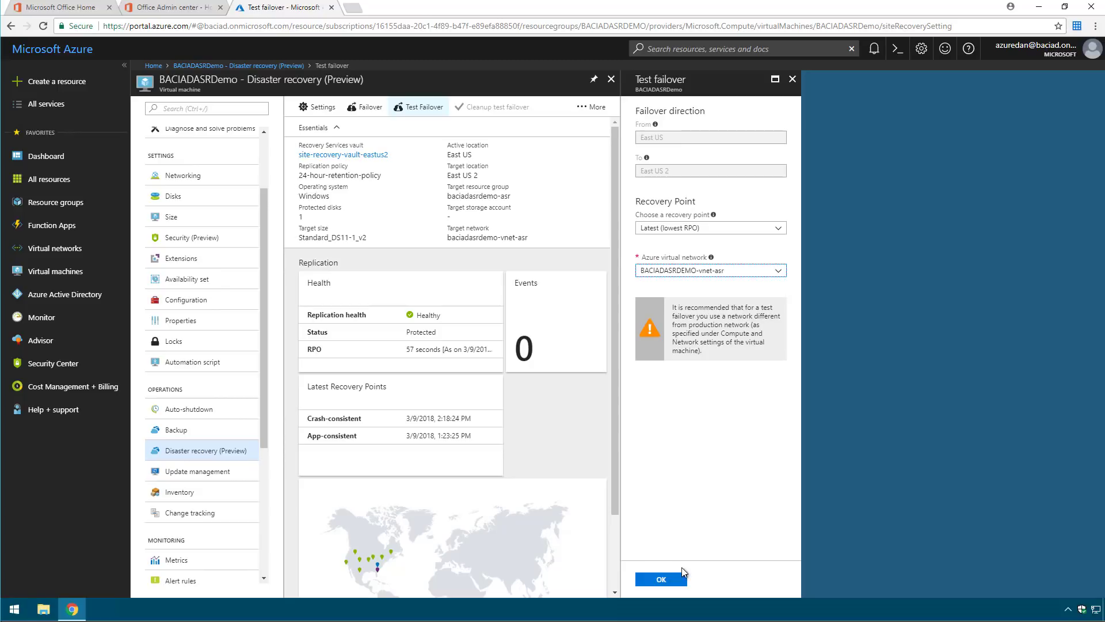
pyautogui.click(661, 579)
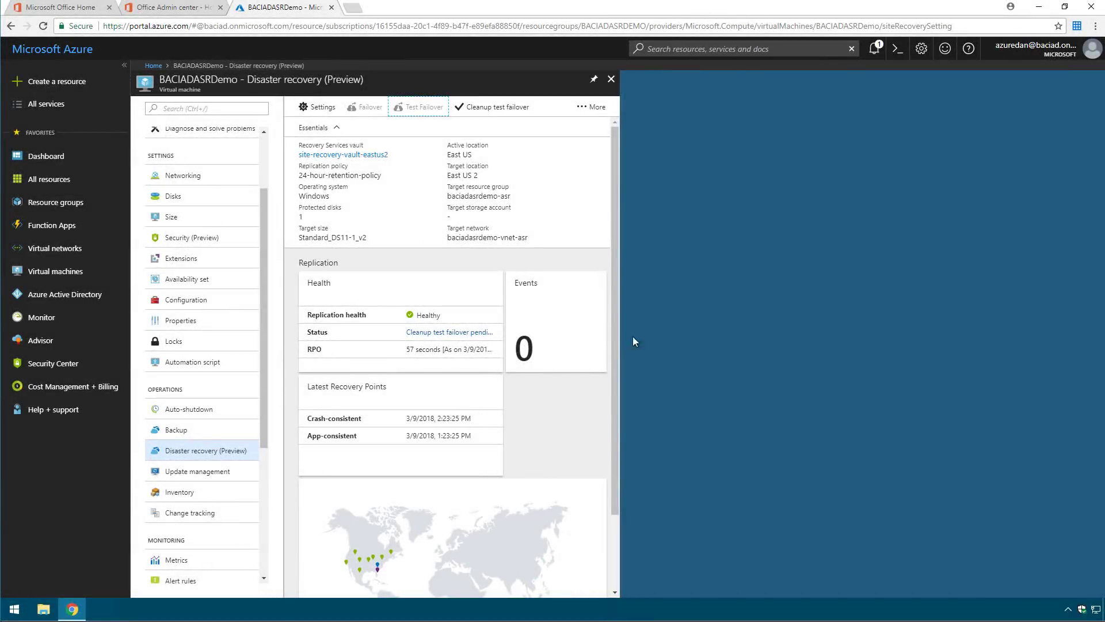
# - Check the test failover job details in Notifications, then go back to the BACIAD dashboard
pyautogui.click(875, 49)
pyautogui.click(923, 114)
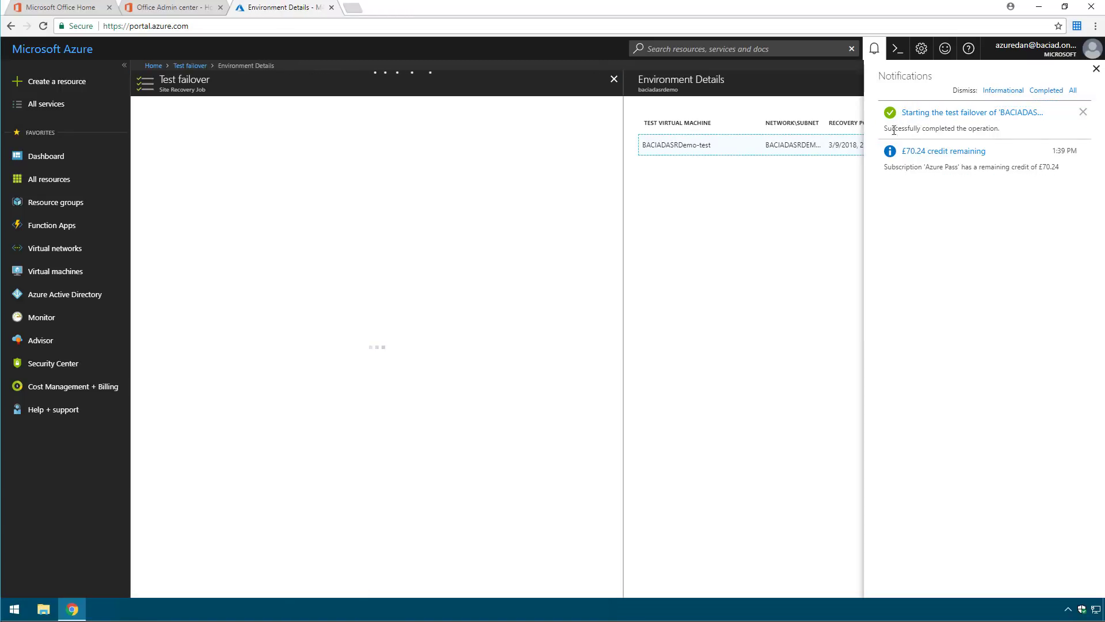
pyautogui.click(1095, 74)
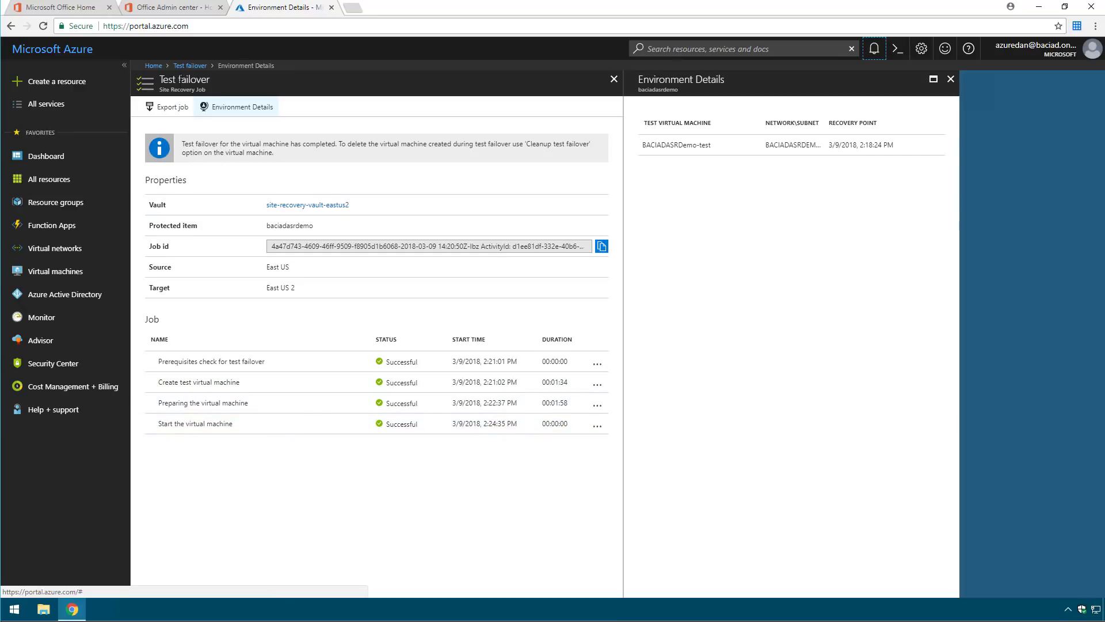
pyautogui.click(181, 67)
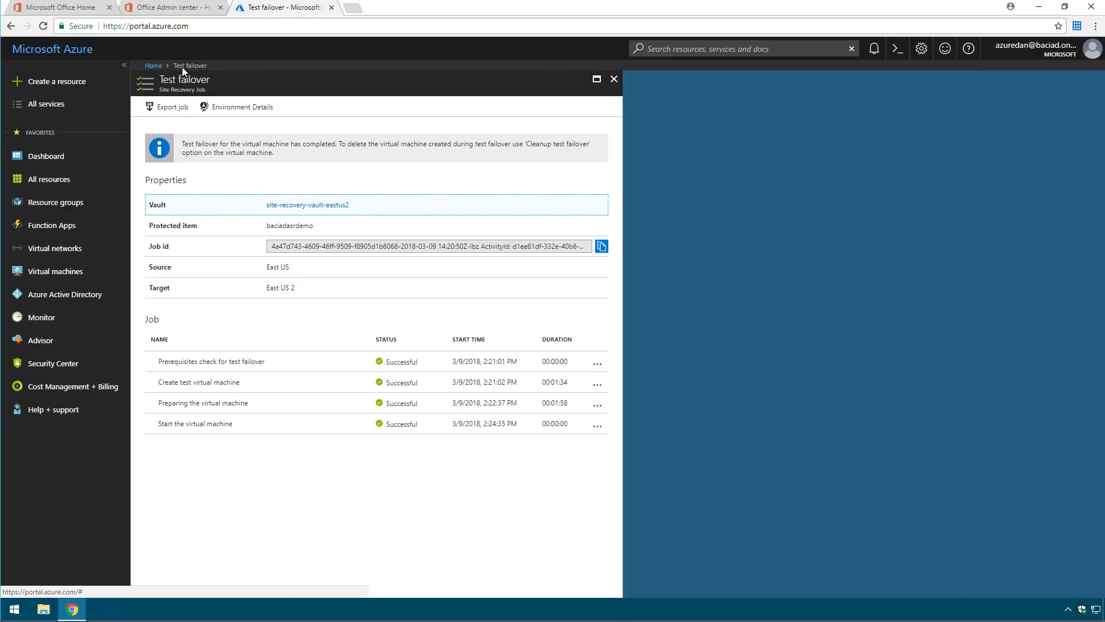
pyautogui.click(153, 66)
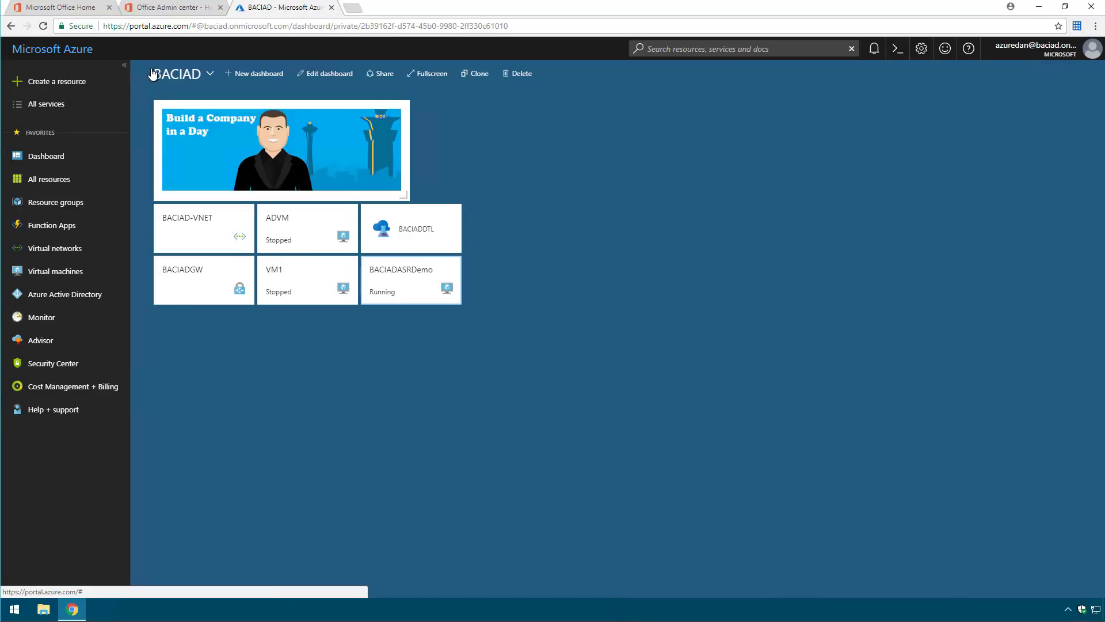
# - From BACIADASRDemo's Disaster recovery, clean up the test failover with note 'BACIAD Test Failover'
pyautogui.click(422, 296)
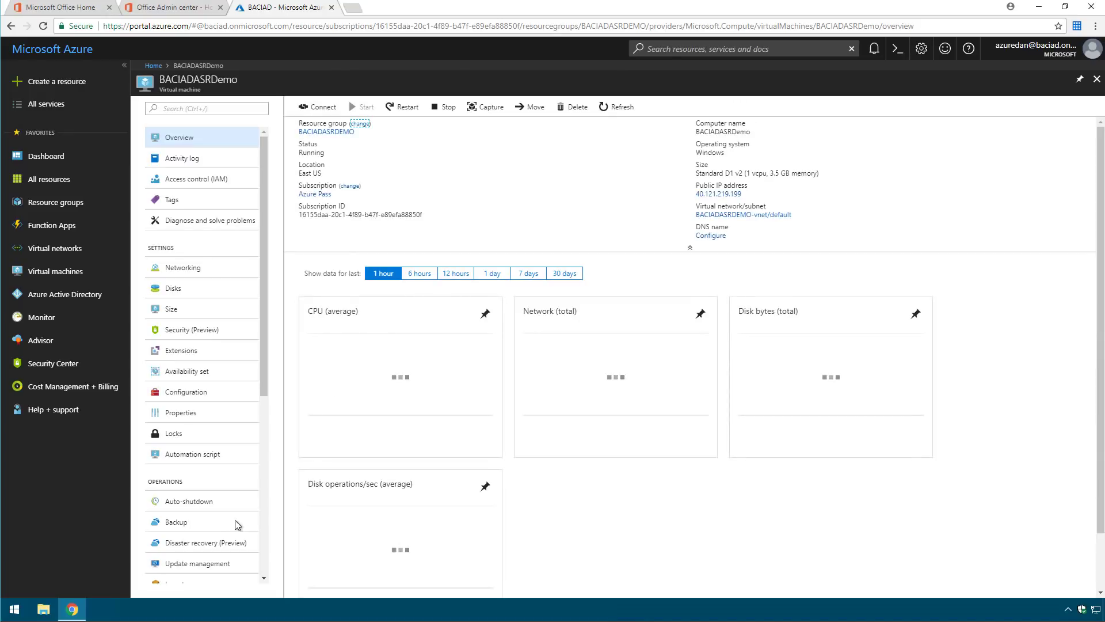
pyautogui.click(218, 545)
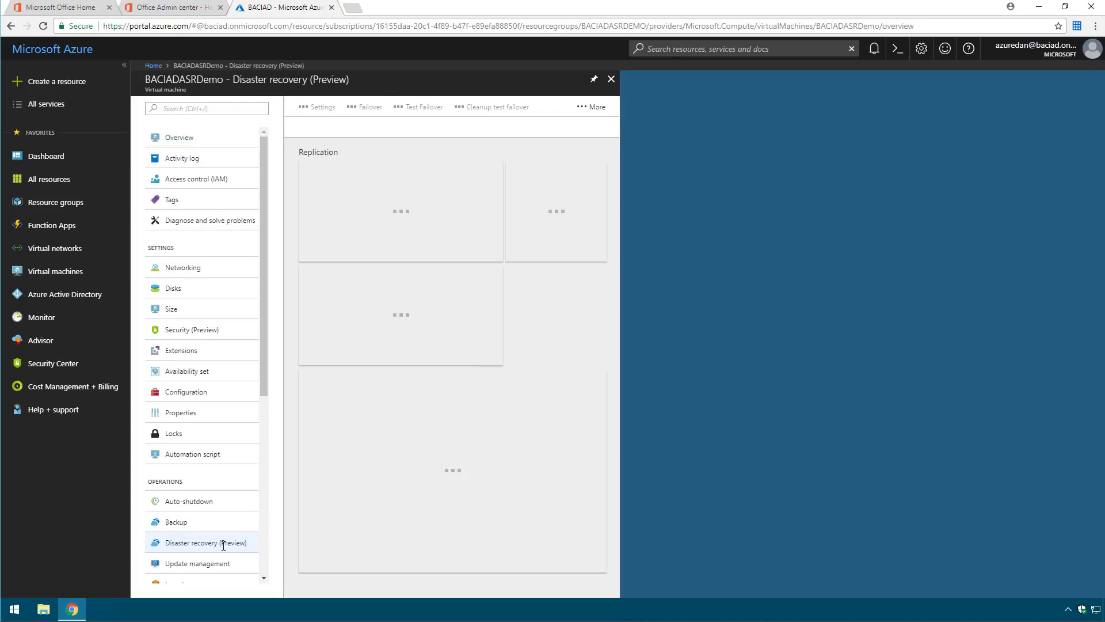
pyautogui.click(511, 110)
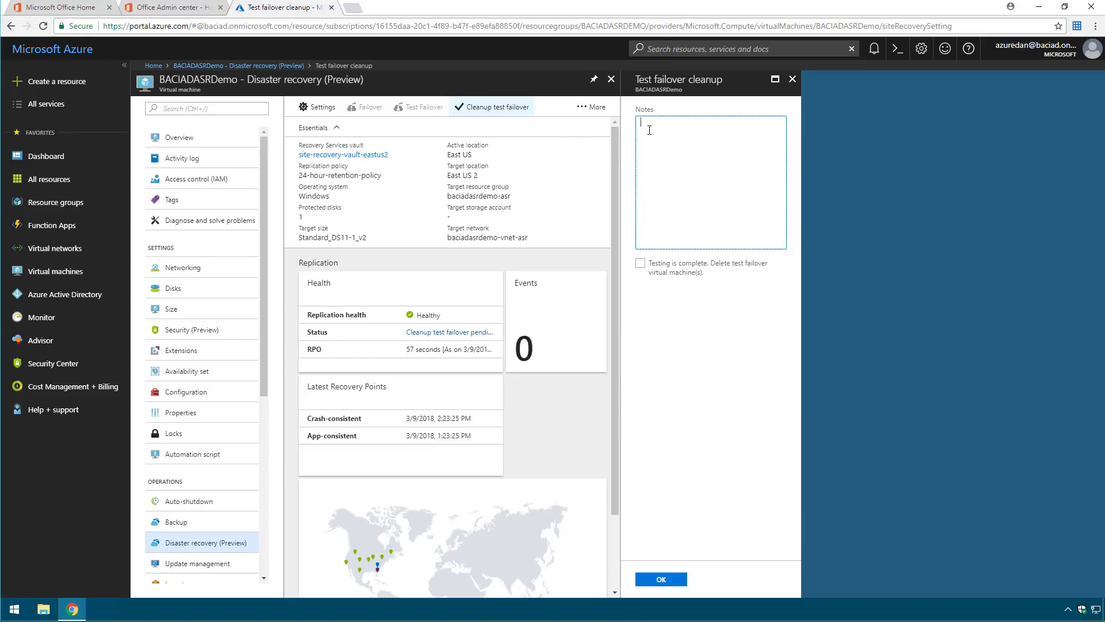
pyautogui.write('BACIAD Test Failover')
pyautogui.click(669, 580)
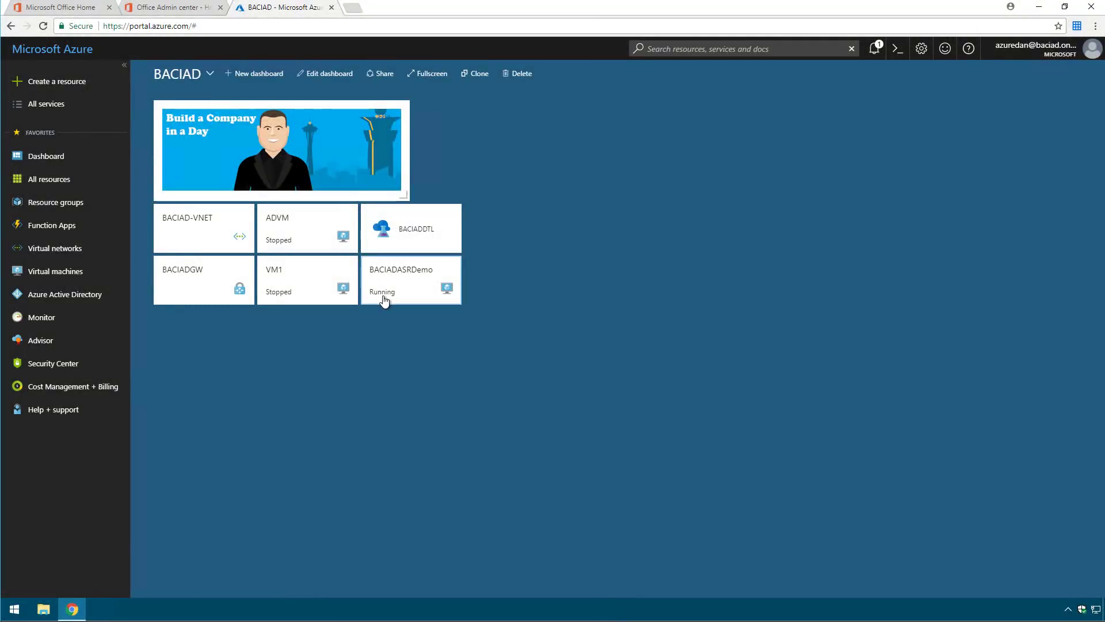
# - Enable backup for BACIADASRDemo into new vault 'vmbackup' with DailyPolicy (daily, 180-day retention)
pyautogui.click(384, 299)
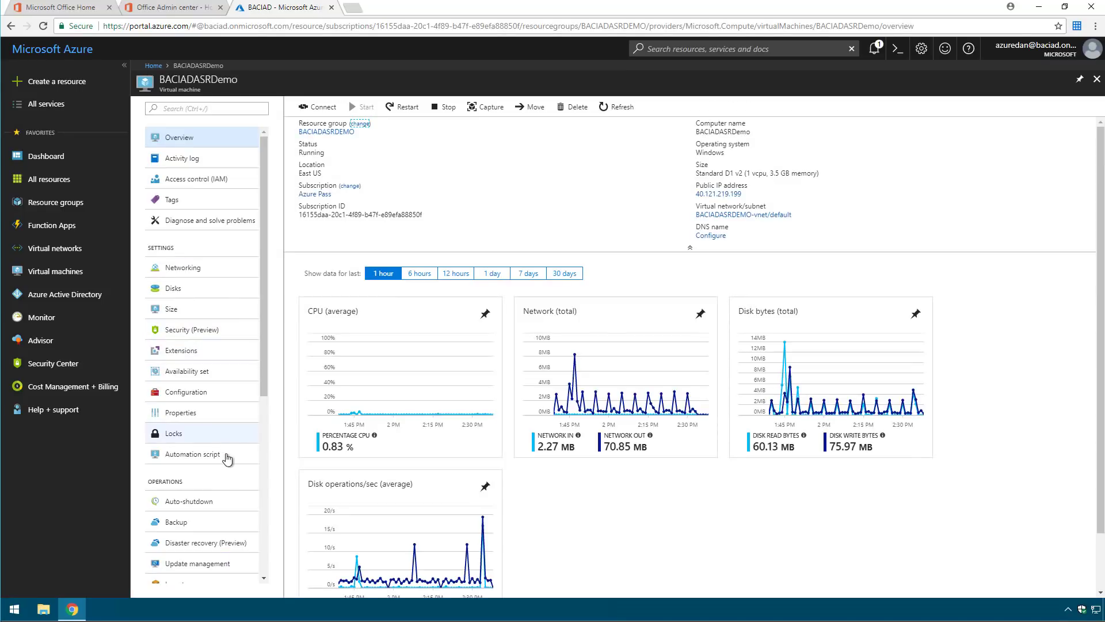
pyautogui.click(228, 526)
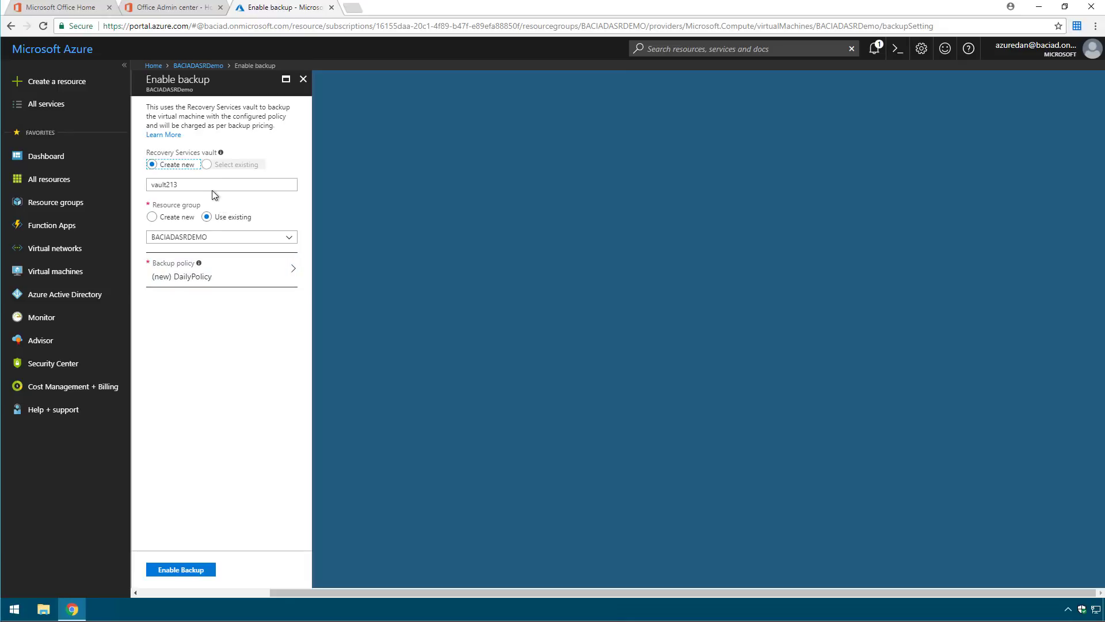
pyautogui.moveTo(208, 183); pyautogui.dragTo(148, 186)
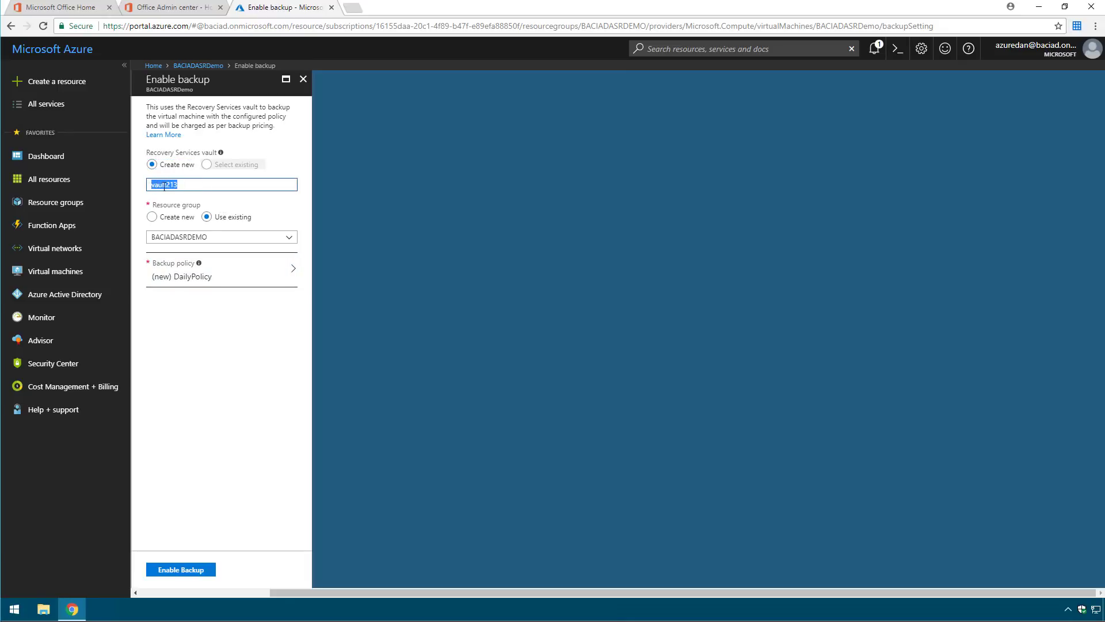
pyautogui.write('vmbackup')
pyautogui.click(206, 277)
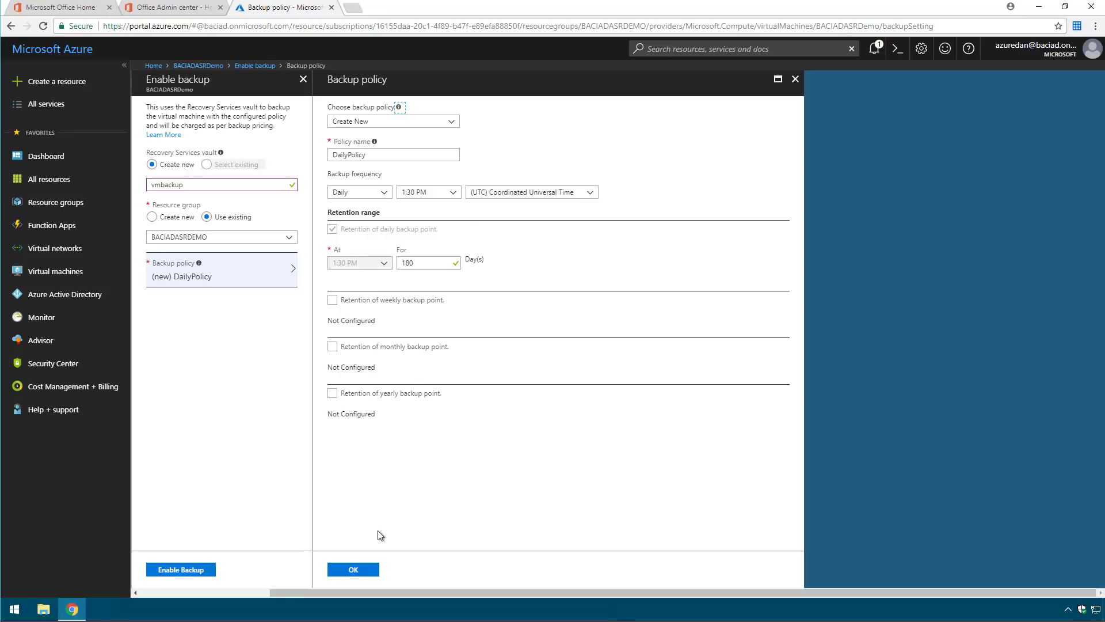
pyautogui.click(364, 570)
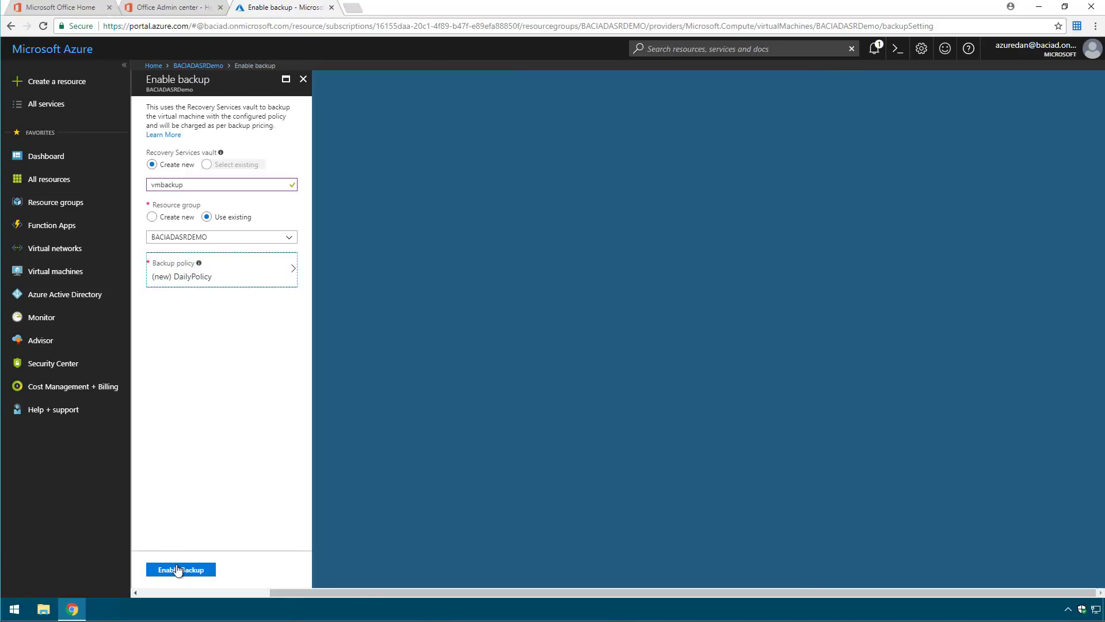
pyautogui.click(178, 570)
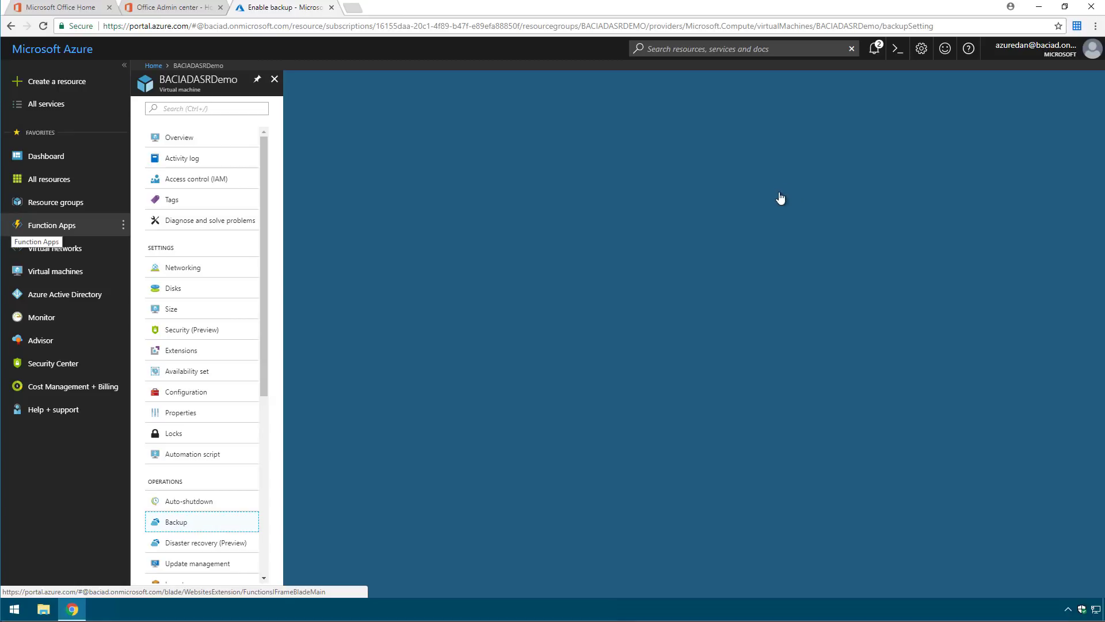
# - Back up BACIADASRDemo now, retained until 2018-04-08, and check the notification
pyautogui.click(240, 520)
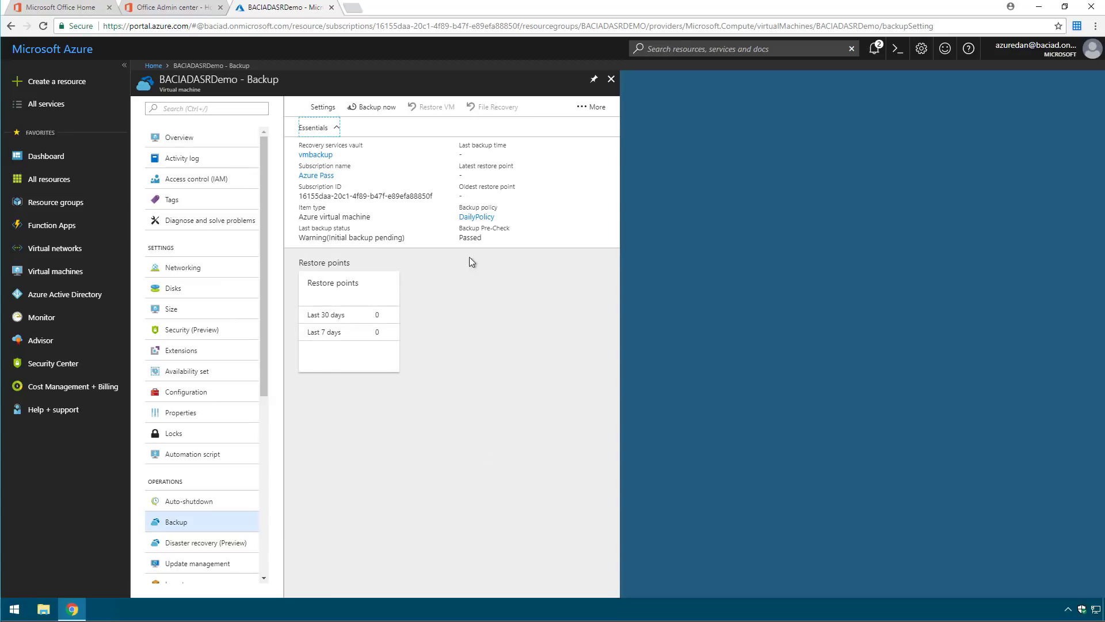
pyautogui.click(389, 109)
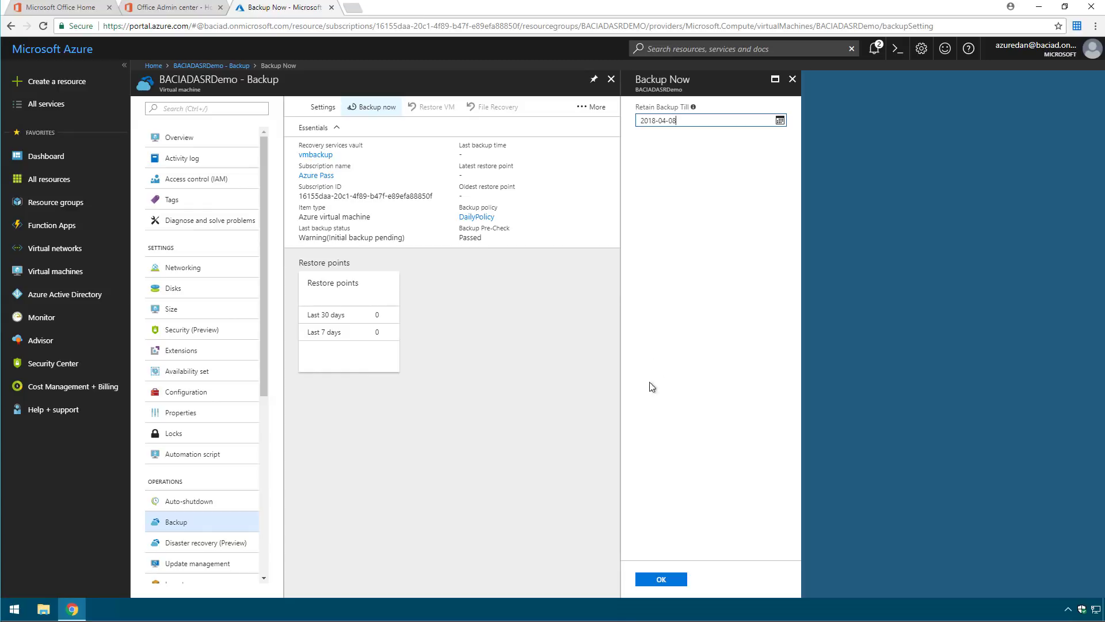
pyautogui.click(662, 580)
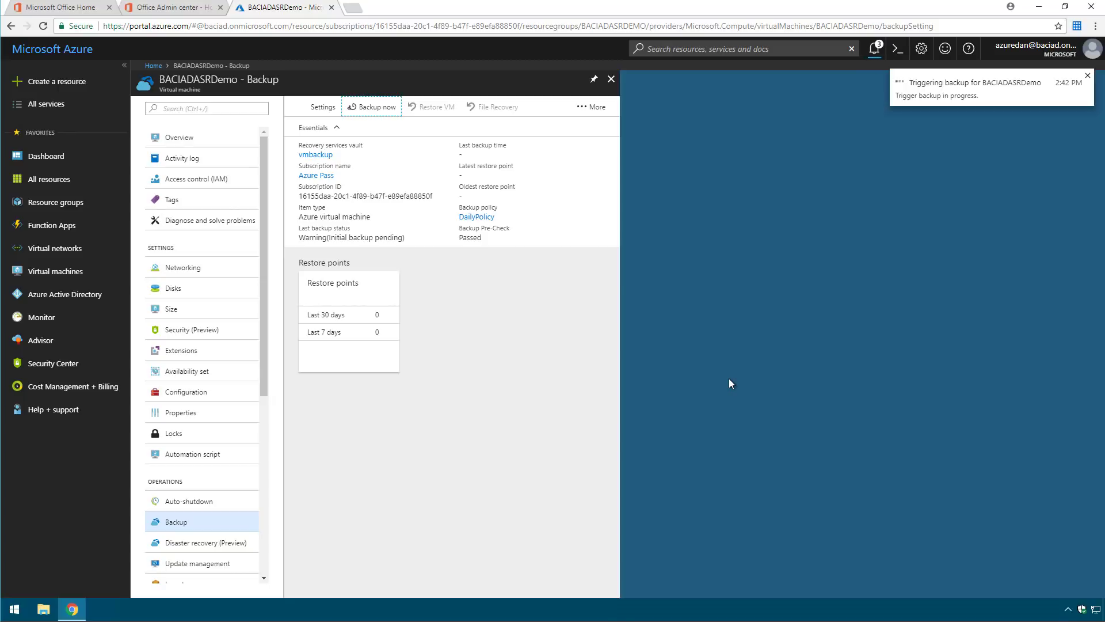
pyautogui.click(876, 50)
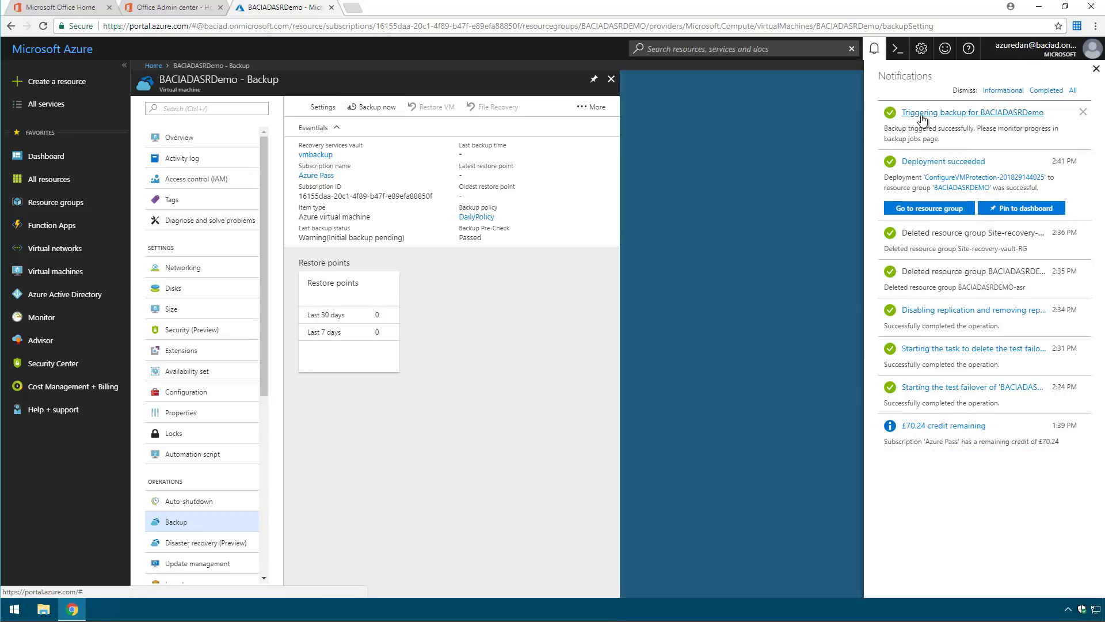
# - Check the backup jobs, then view BACIADASRDemo's Backup page showing one restore point
pyautogui.click(921, 115)
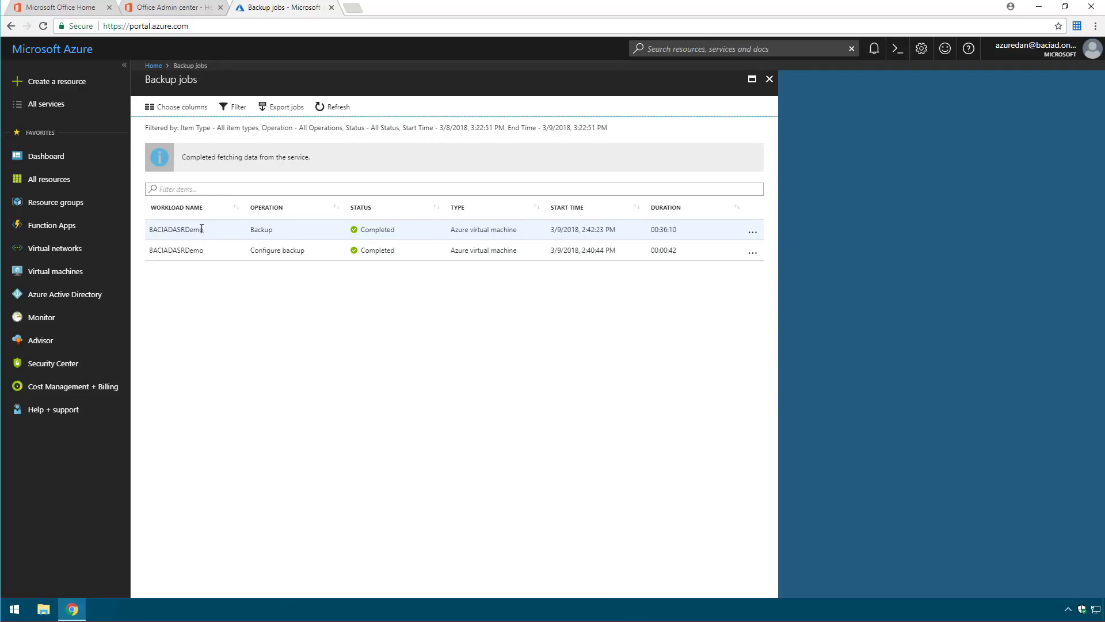
pyautogui.click(768, 81)
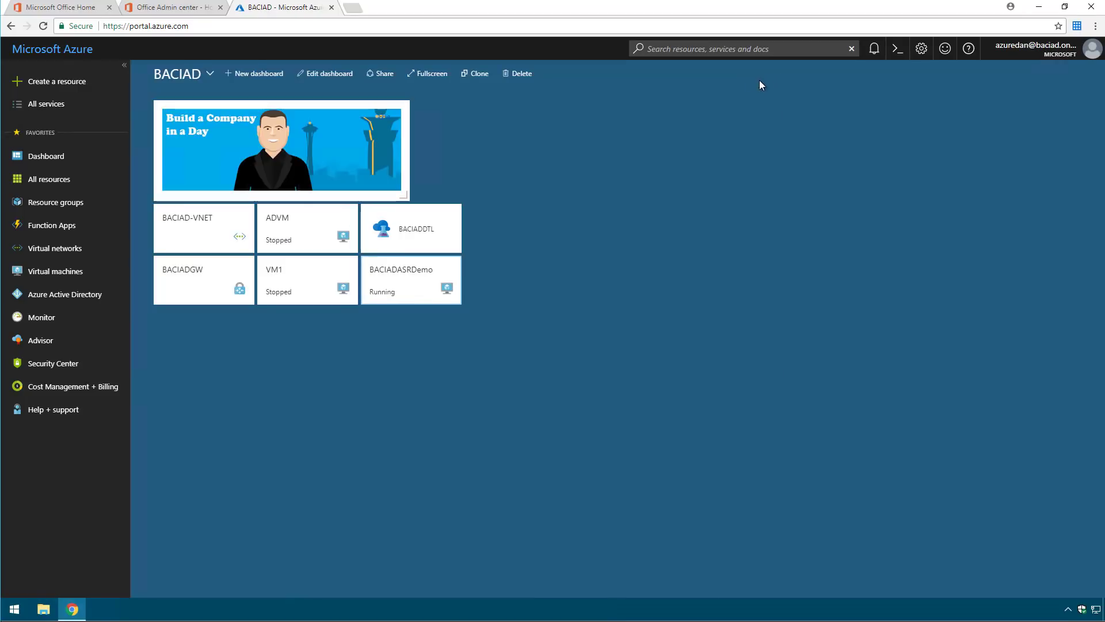
pyautogui.click(409, 287)
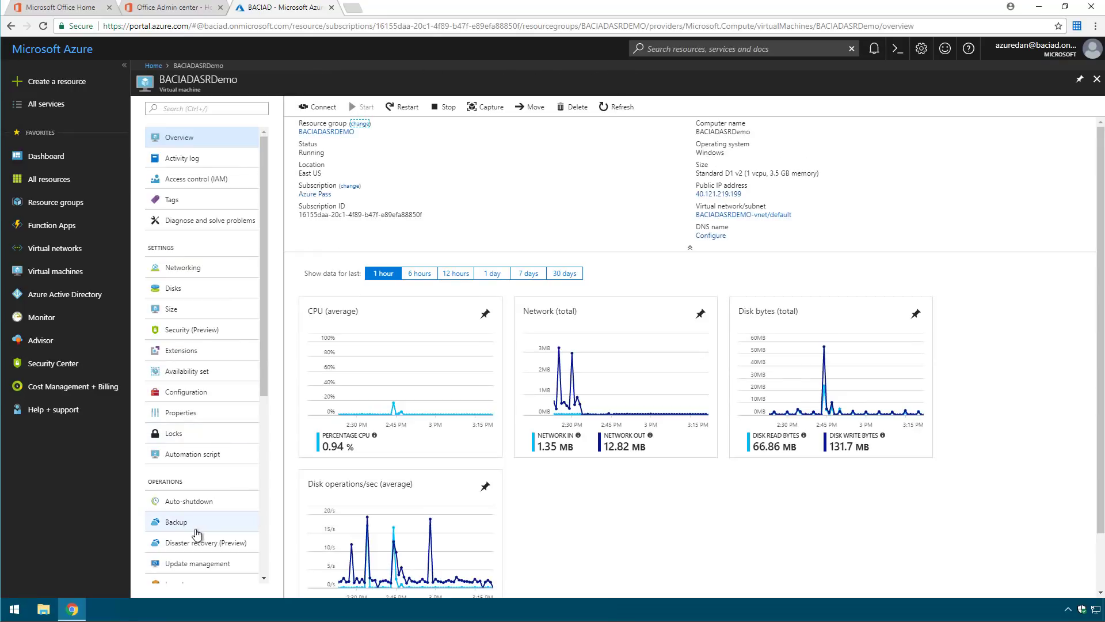
pyautogui.click(176, 522)
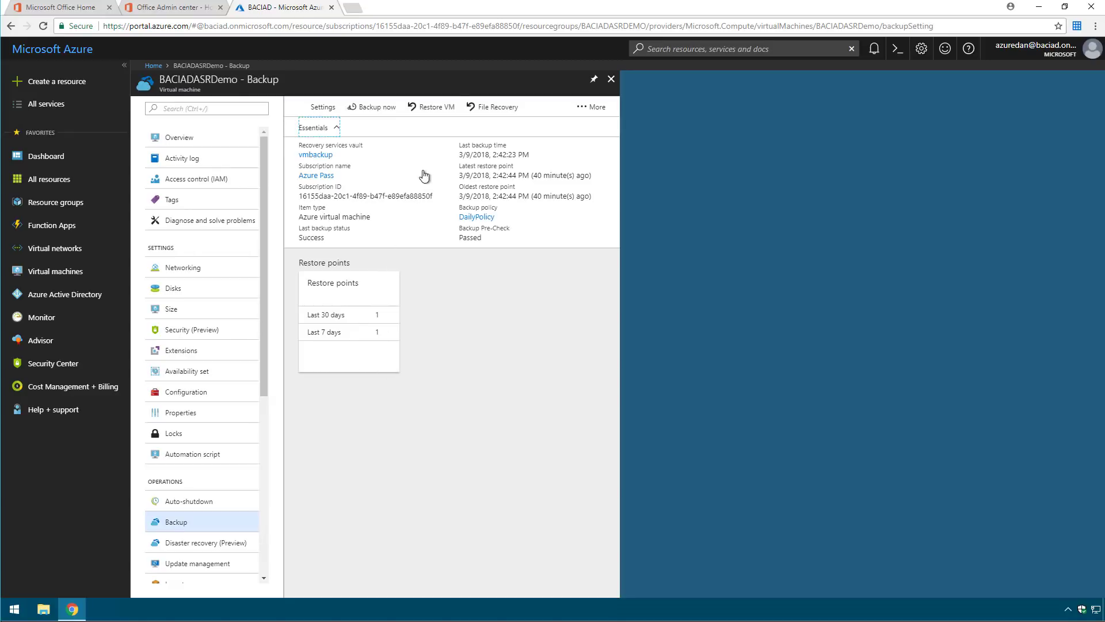
# - Start a VM restore from the 3/9/2018 2:42:44 PM restore point
pyautogui.click(432, 108)
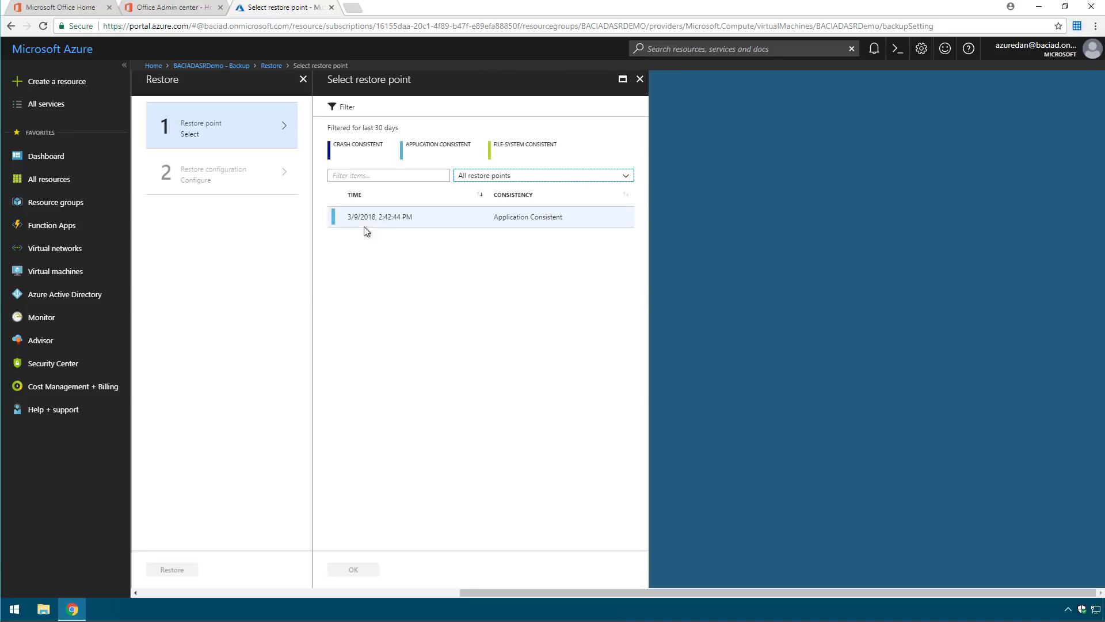
pyautogui.click(443, 214)
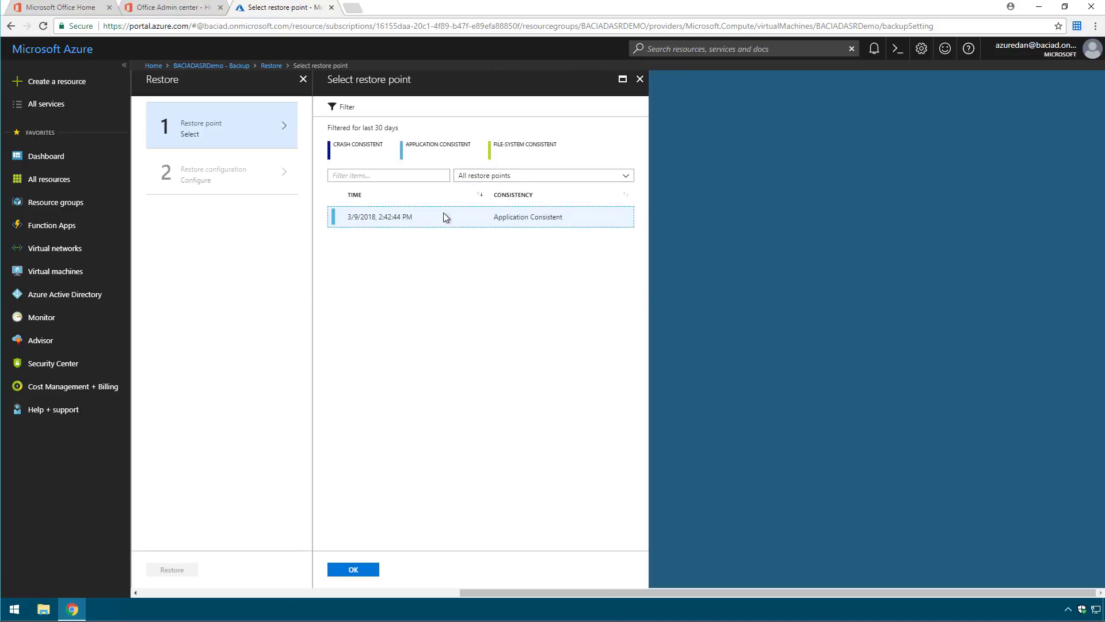
pyautogui.click(353, 570)
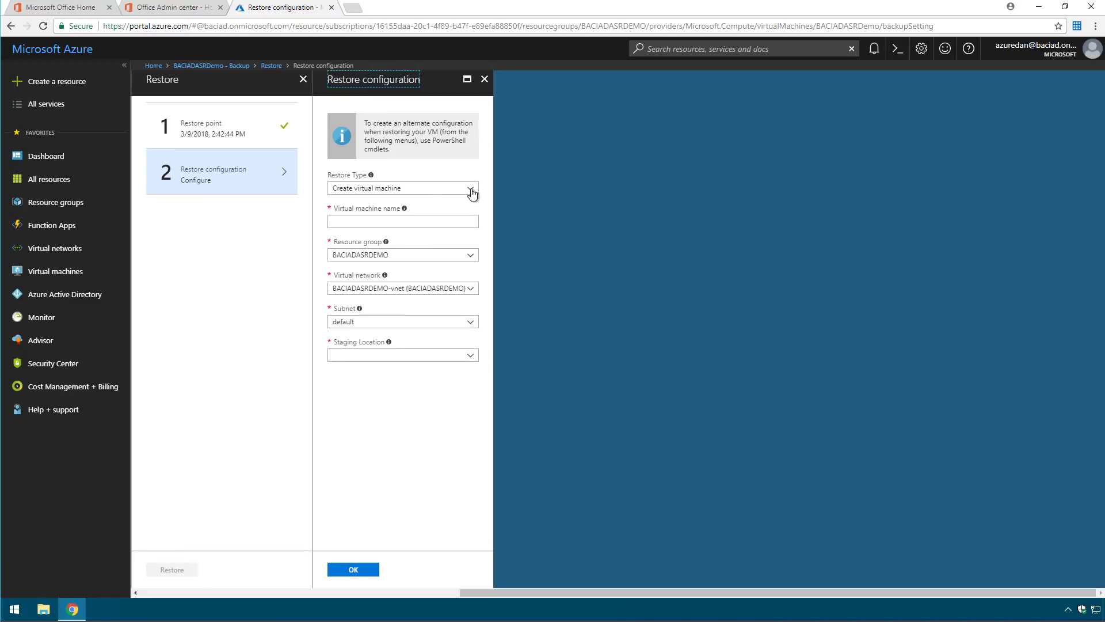
# - Set the restore type to 'Create virtual machine' with the new VM name VMRestore
pyautogui.click(470, 189)
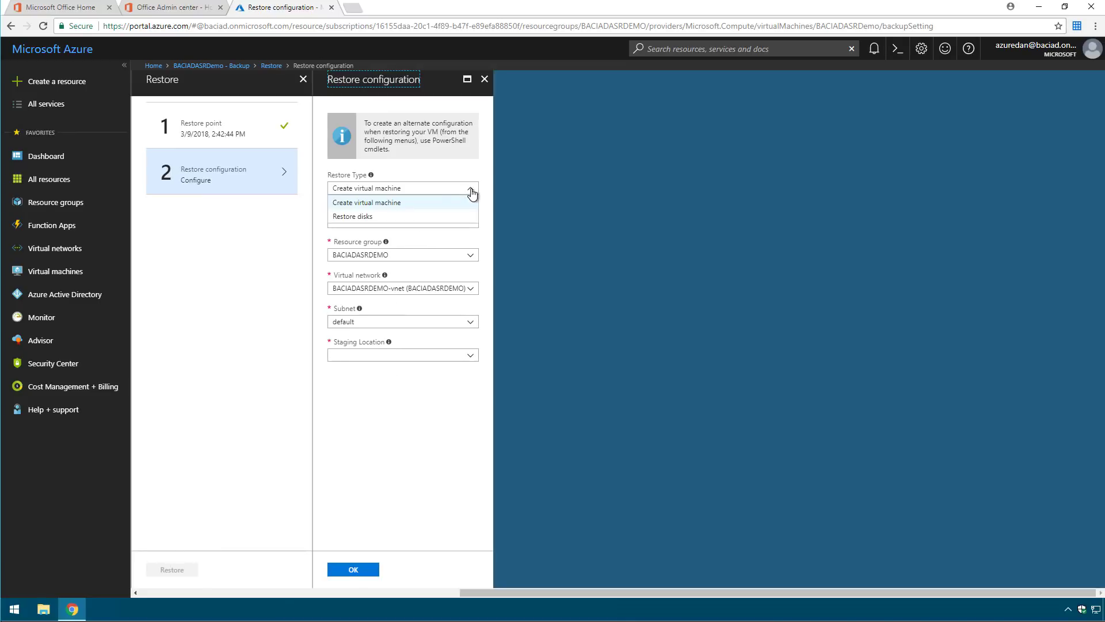
pyautogui.click(433, 206)
pyautogui.click(404, 221)
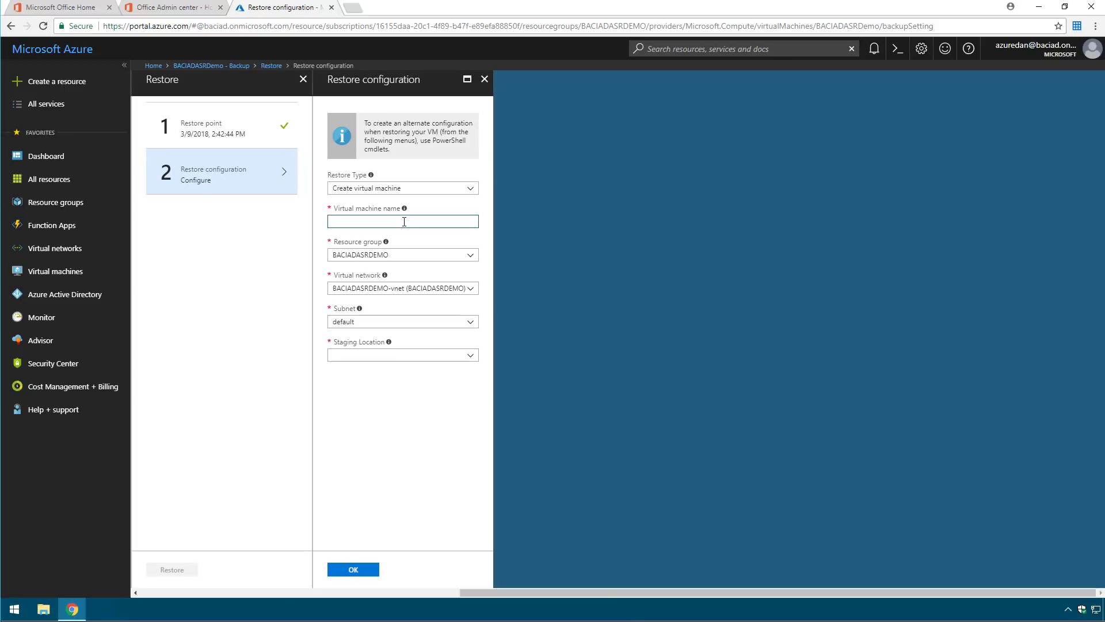
pyautogui.write('VMRestore')
pyautogui.click(365, 570)
pyautogui.click(365, 570)
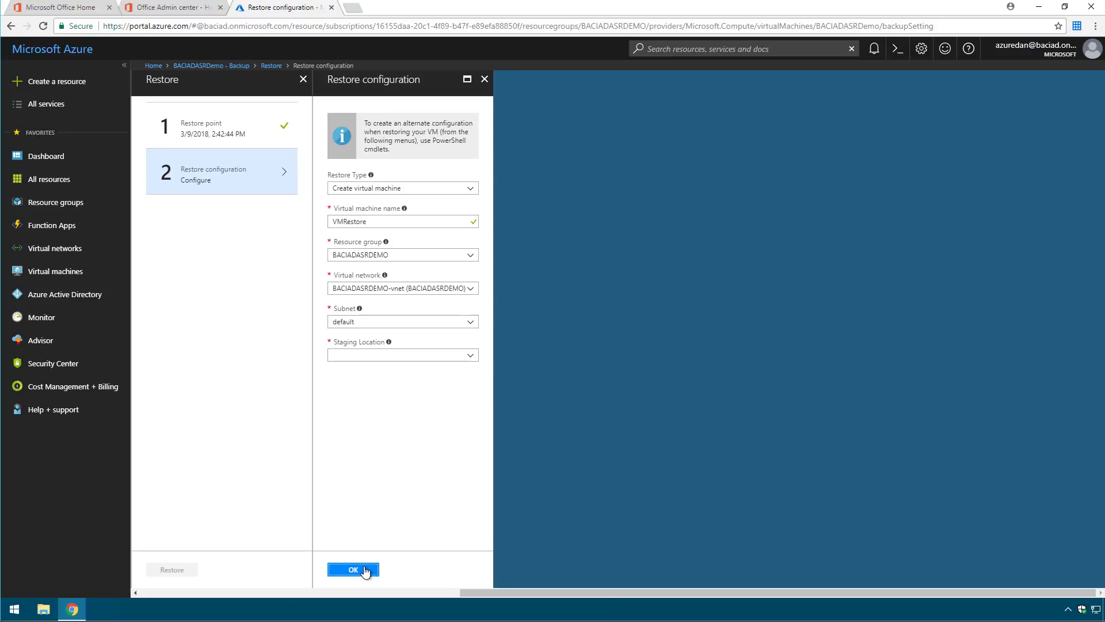
pyautogui.click(365, 569)
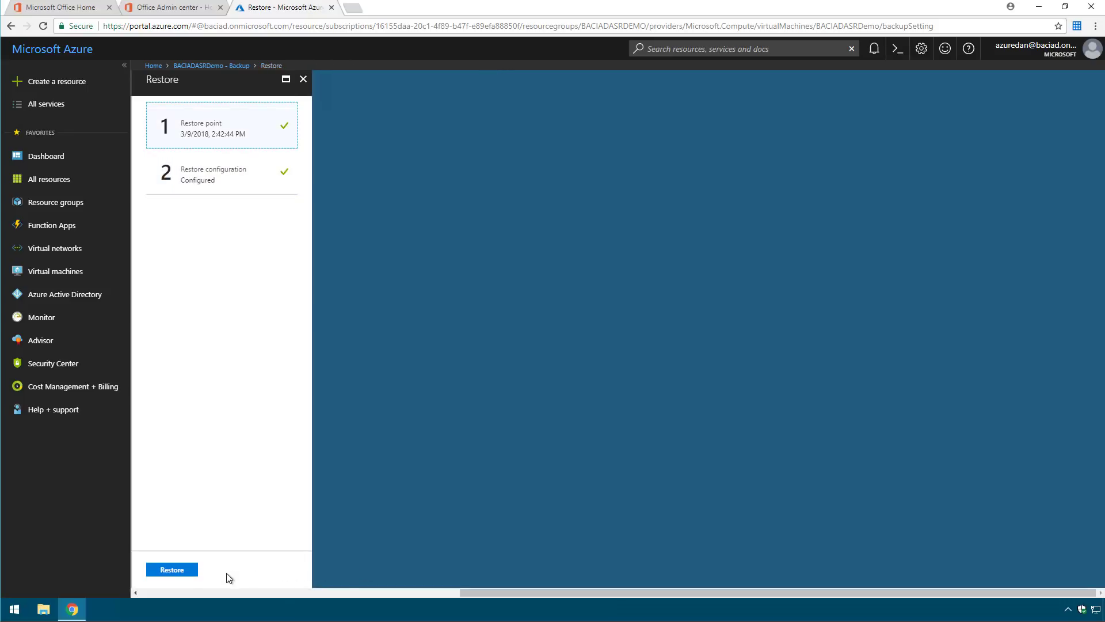
# - Trigger the BACIADASRDemo restore and follow its notification to the backup jobs list
pyautogui.click(181, 575)
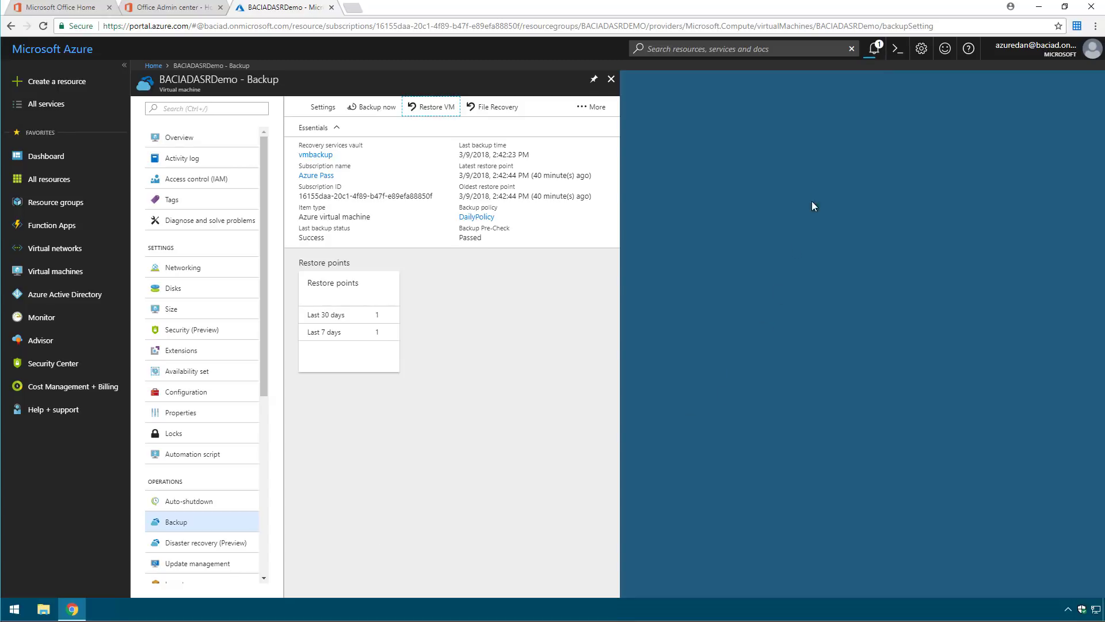
pyautogui.click(876, 49)
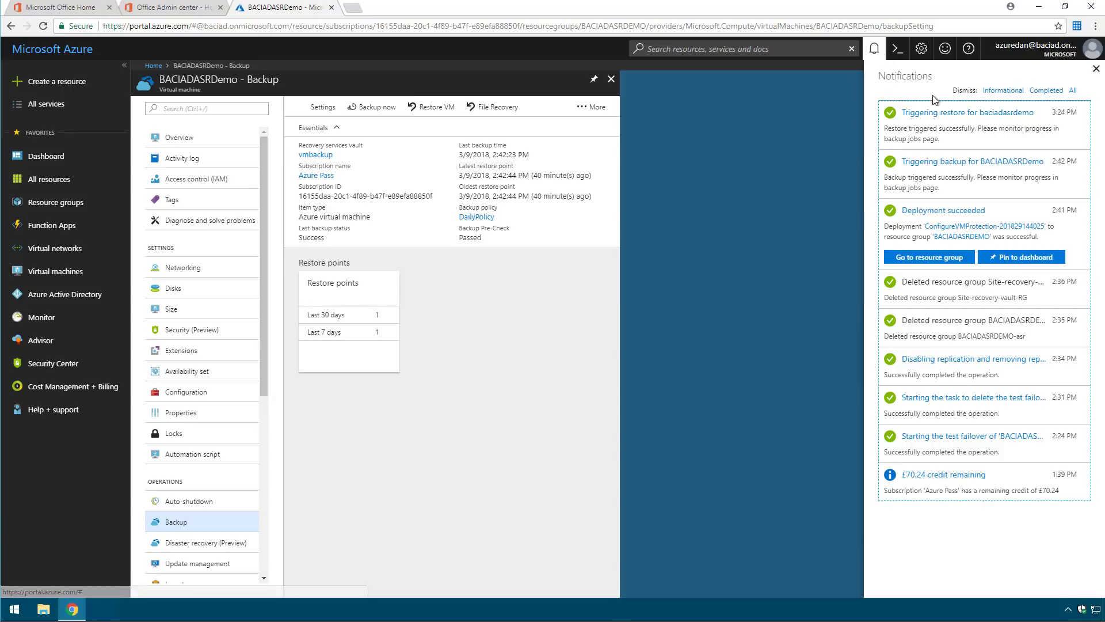
pyautogui.click(941, 112)
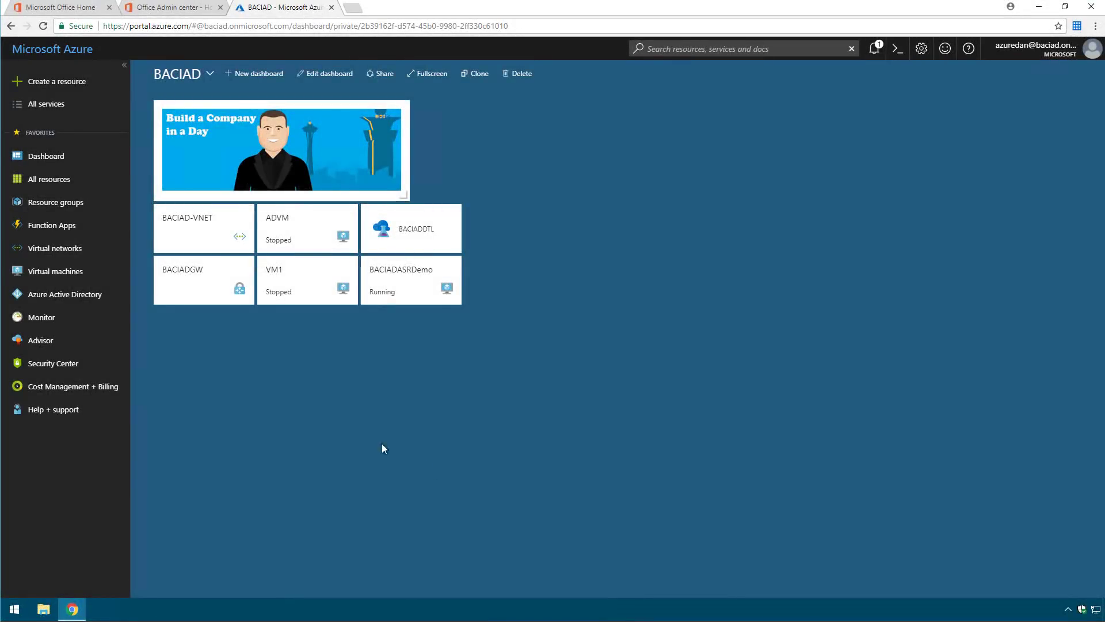
# - Check the Virtual machines list after leaving the backup jobs
pyautogui.click(57, 271)
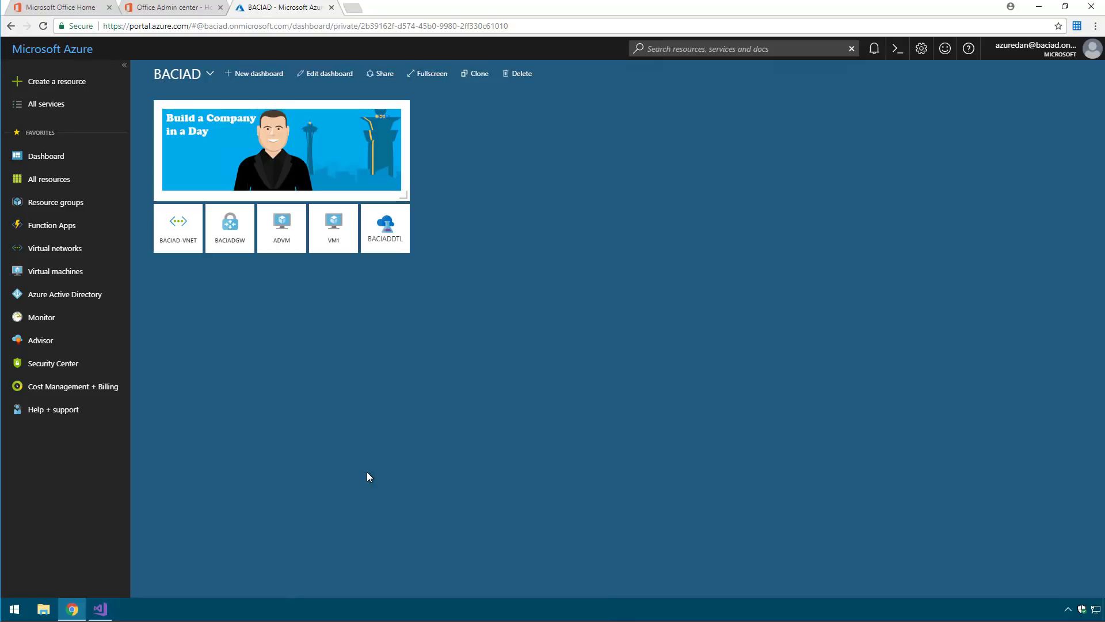
# - In Visual Studio, open C:\Demos\Website as a web site and open index.html
pyautogui.click(108, 612)
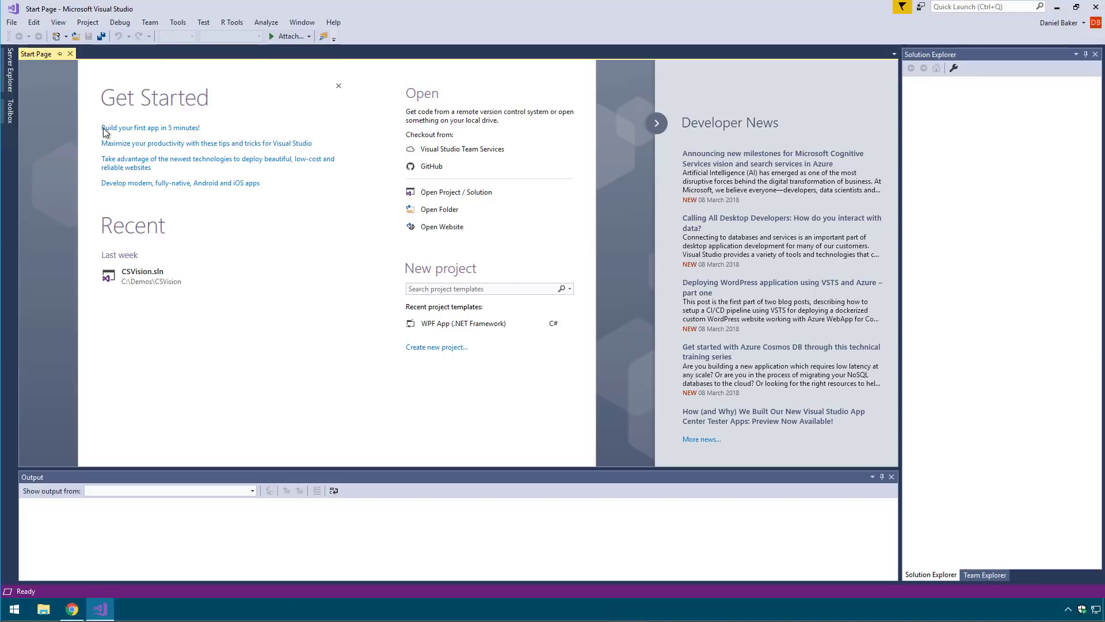
pyautogui.click(12, 23)
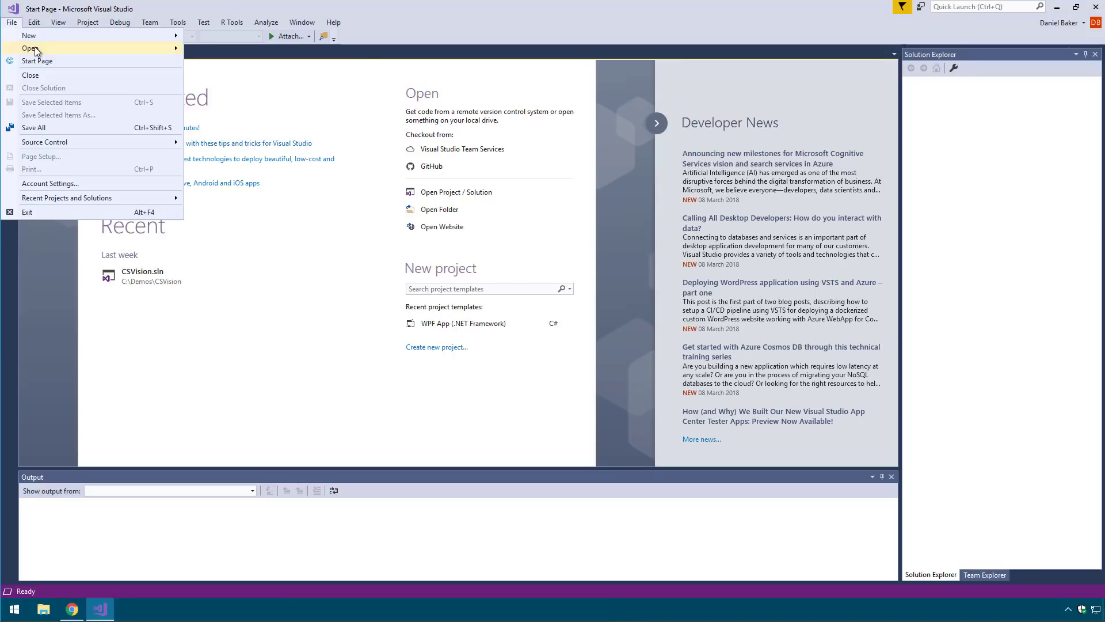
pyautogui.moveTo(35, 51)
pyautogui.click(257, 80)
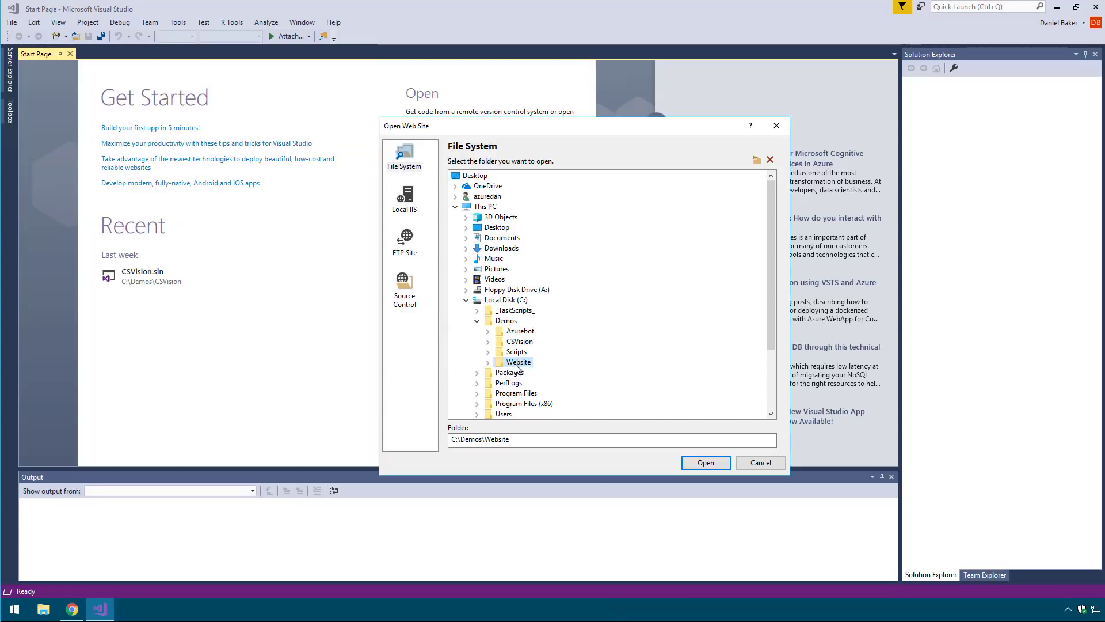
pyautogui.click(706, 463)
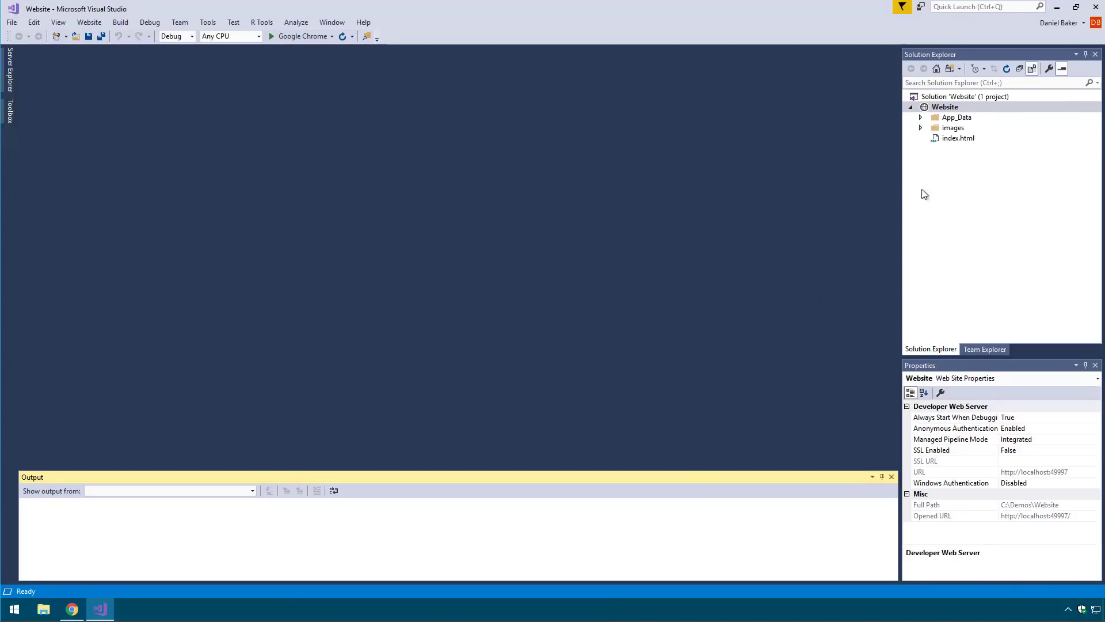
pyautogui.doubleClick(963, 138)
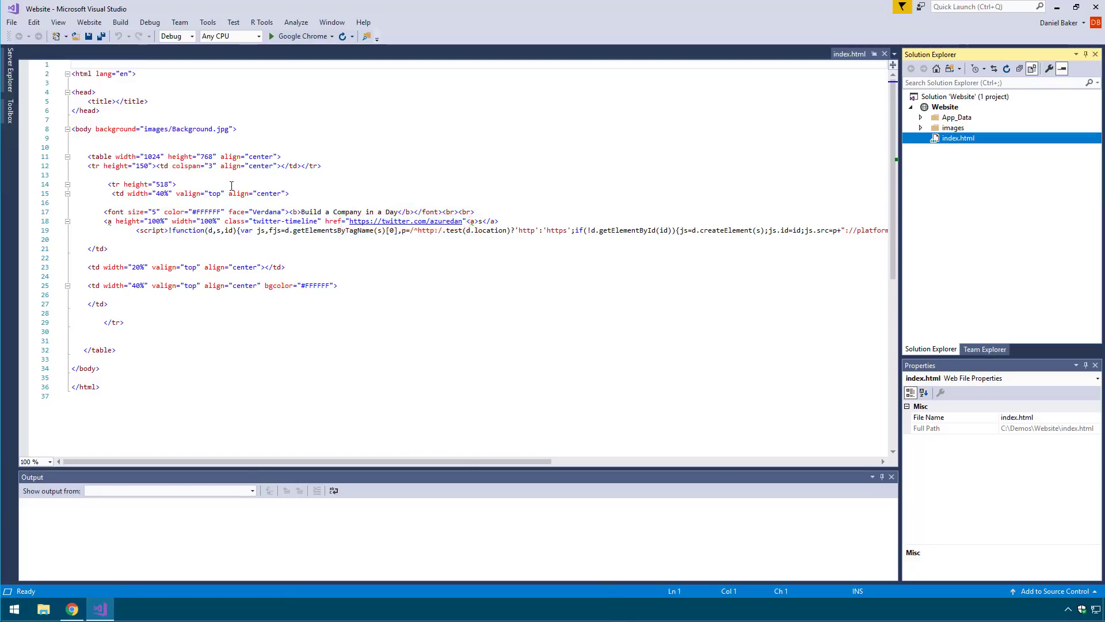
# - Run the website in Chrome without debugging, then close the localhost preview
pyautogui.click(298, 37)
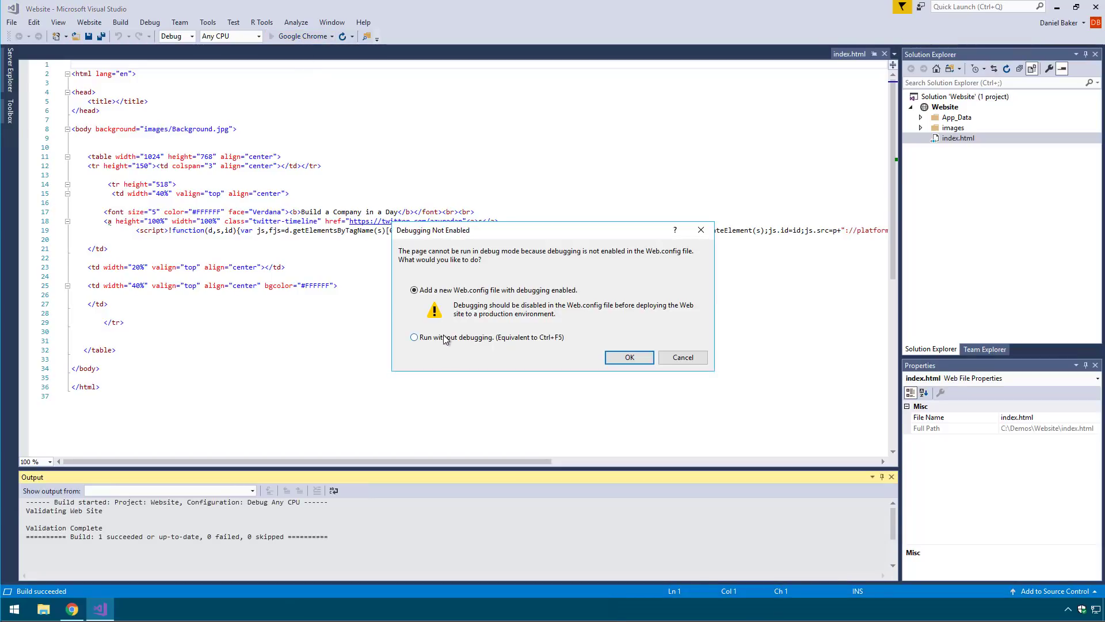
pyautogui.click(445, 338)
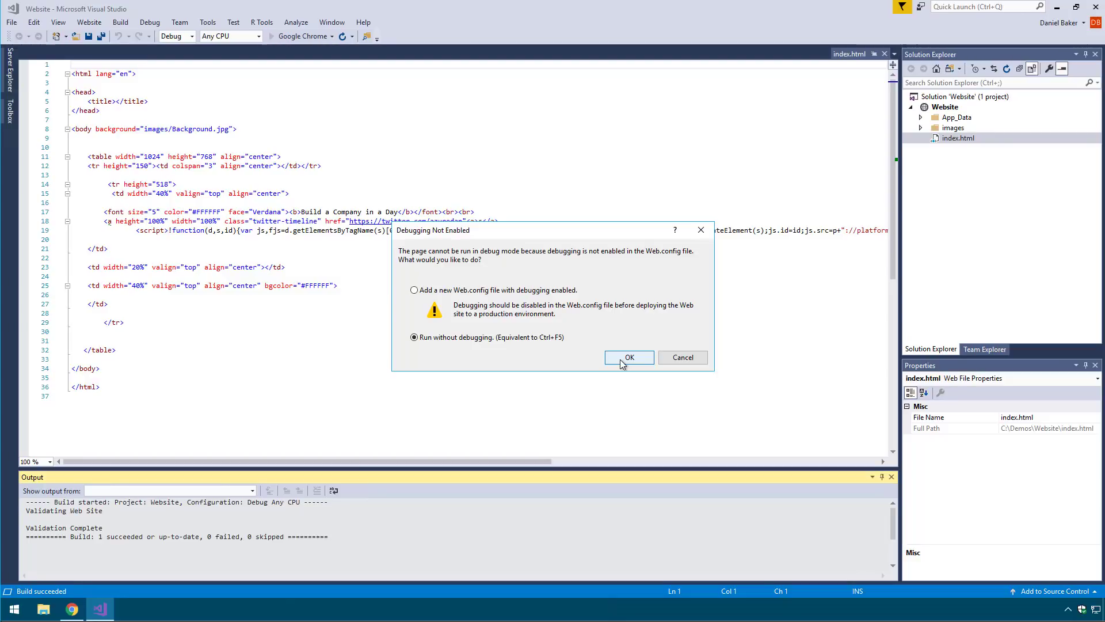
pyautogui.click(621, 361)
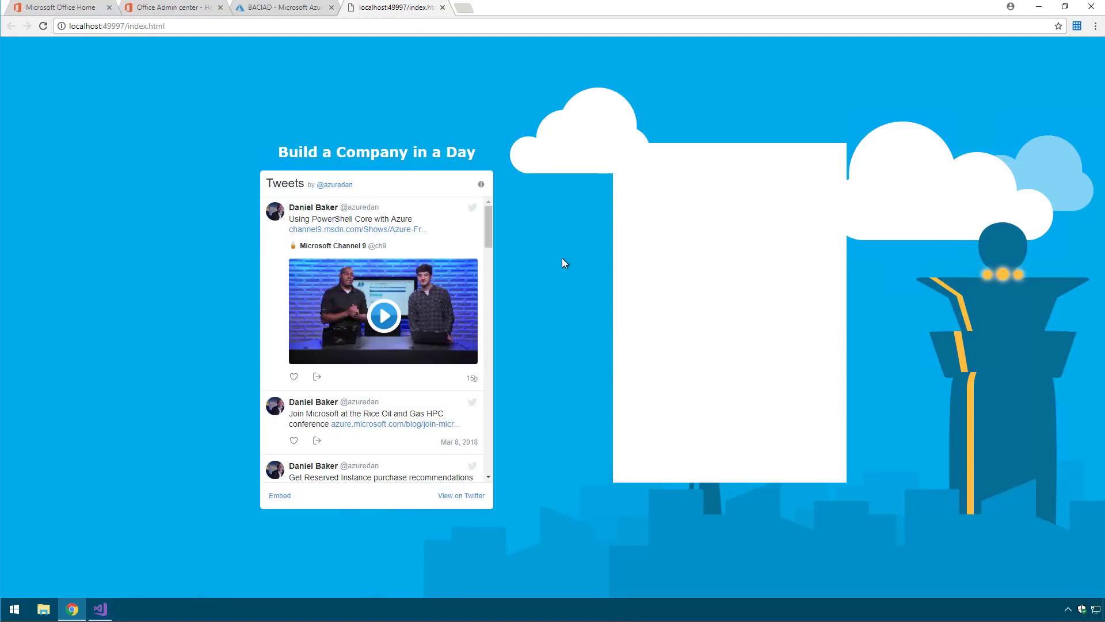
pyautogui.click(443, 8)
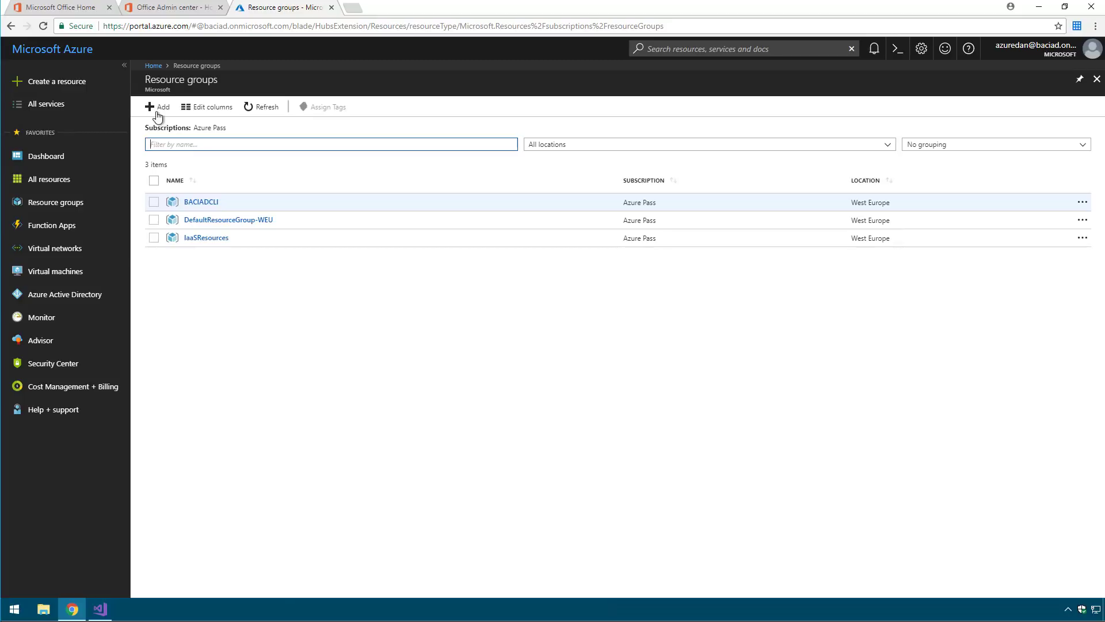
# - Create resource group PaaSResources in West Europe, refresh the list and open it
pyautogui.click(156, 108)
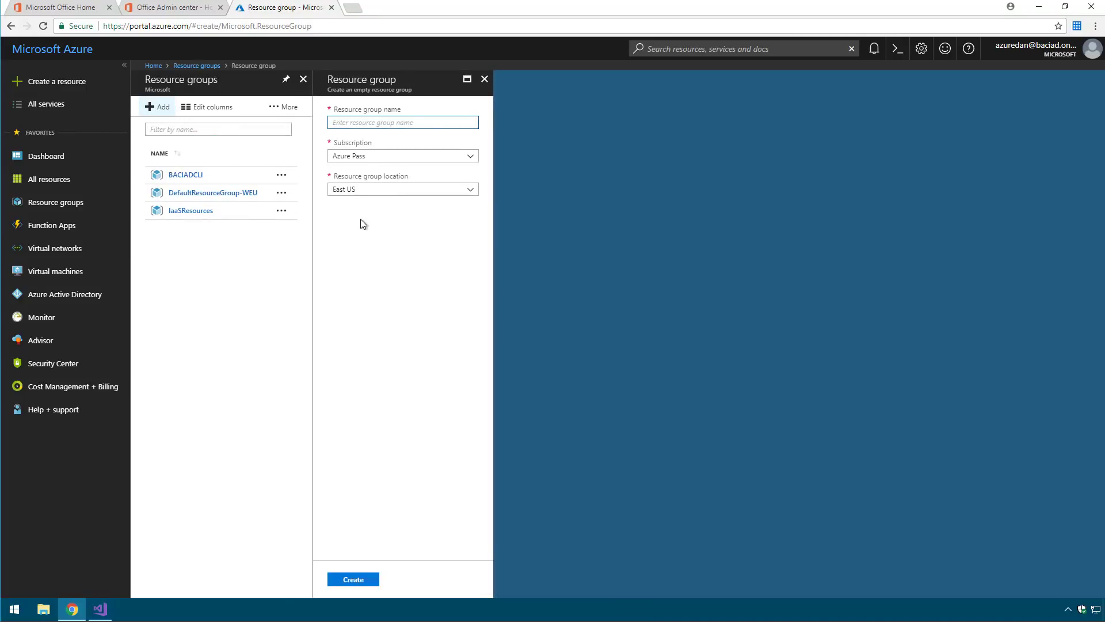
pyautogui.write('PaaSResources')
pyautogui.click(472, 197)
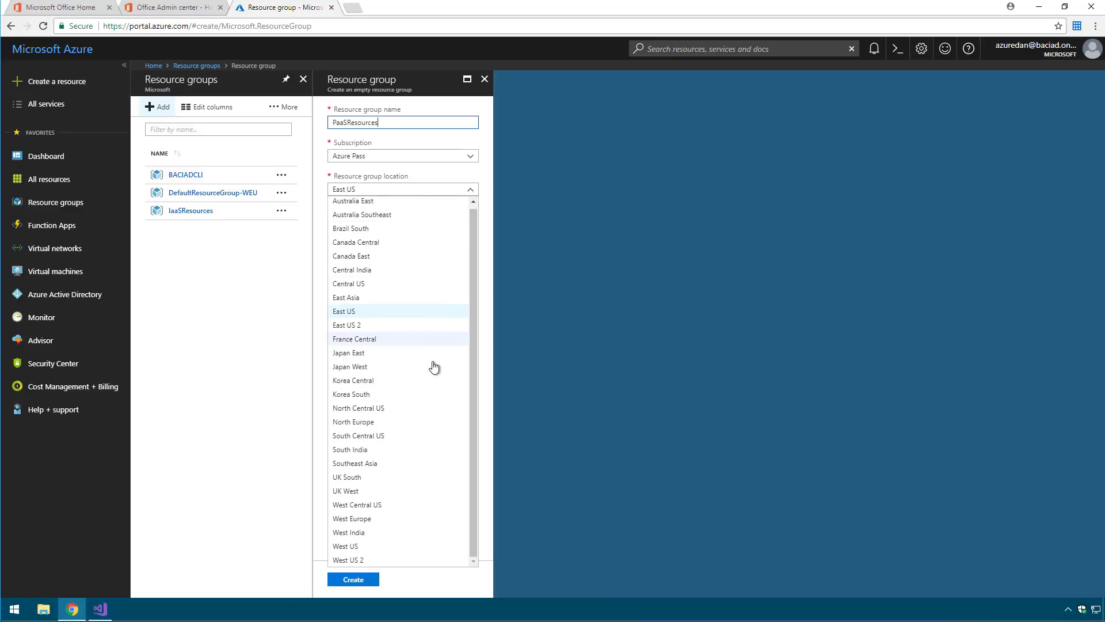
pyautogui.click(395, 519)
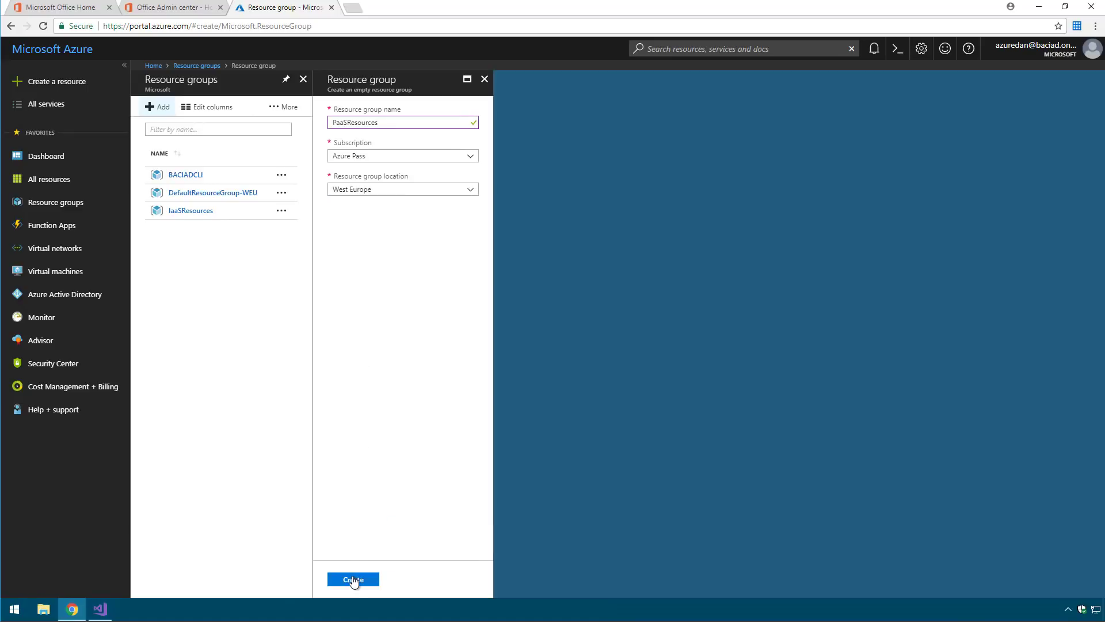
pyautogui.click(354, 580)
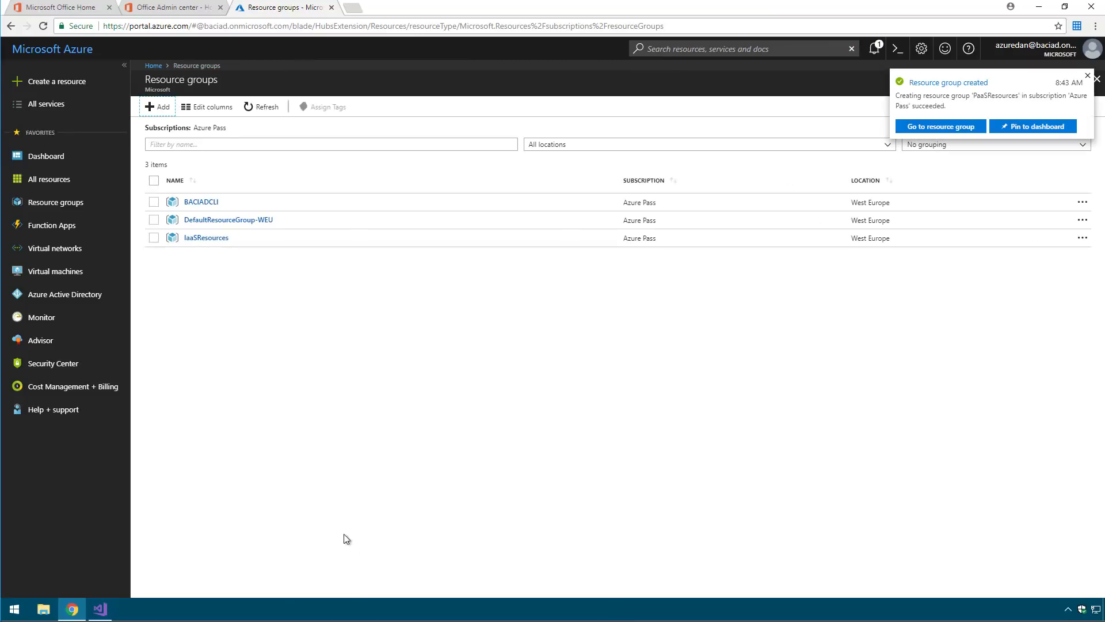
pyautogui.click(267, 109)
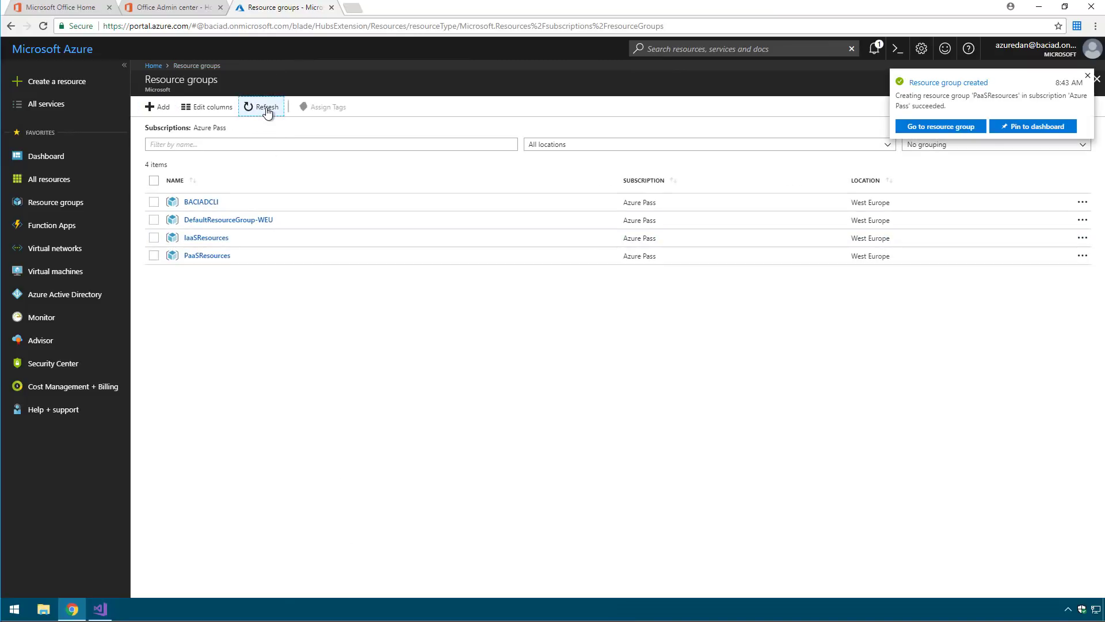
pyautogui.click(203, 256)
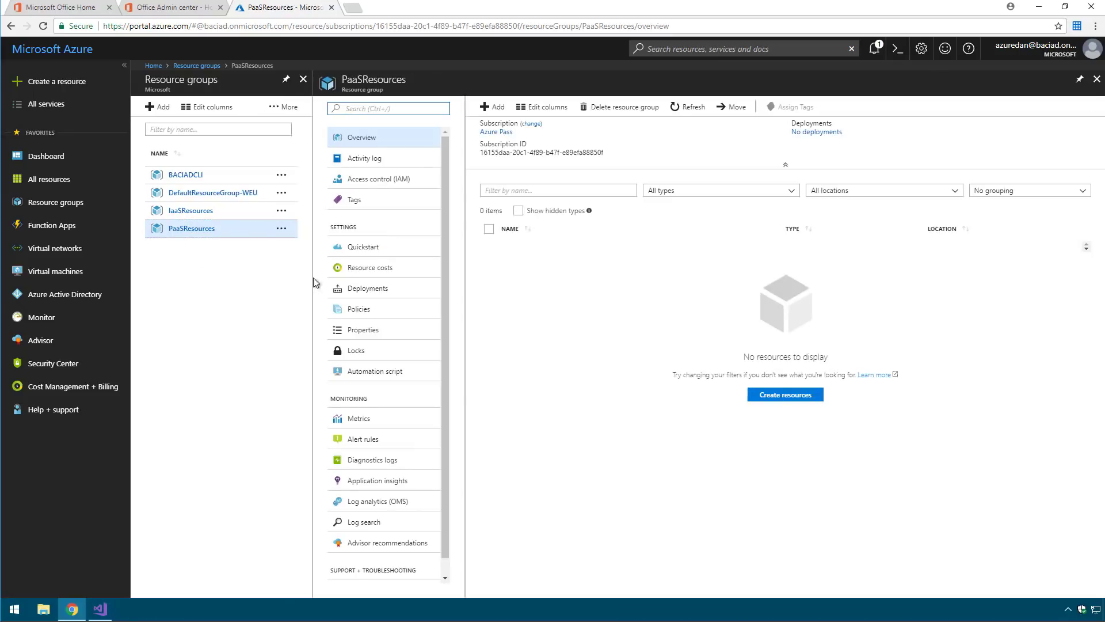
# - Find 'Web App' in the Marketplace and begin creating it in PaaSResources
pyautogui.click(493, 107)
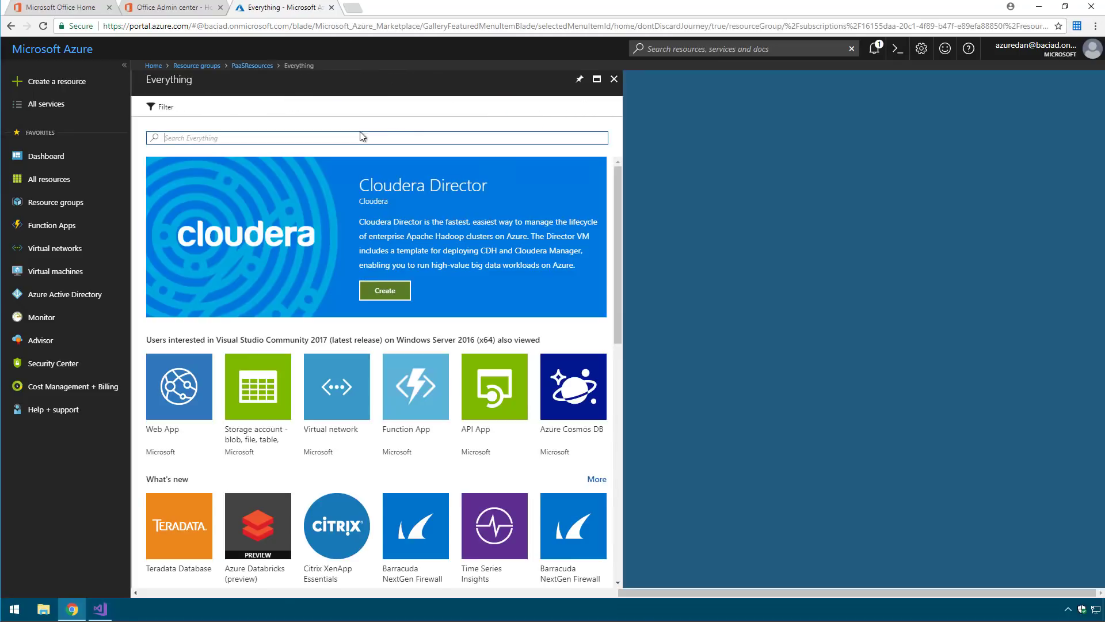
pyautogui.write('Web App')
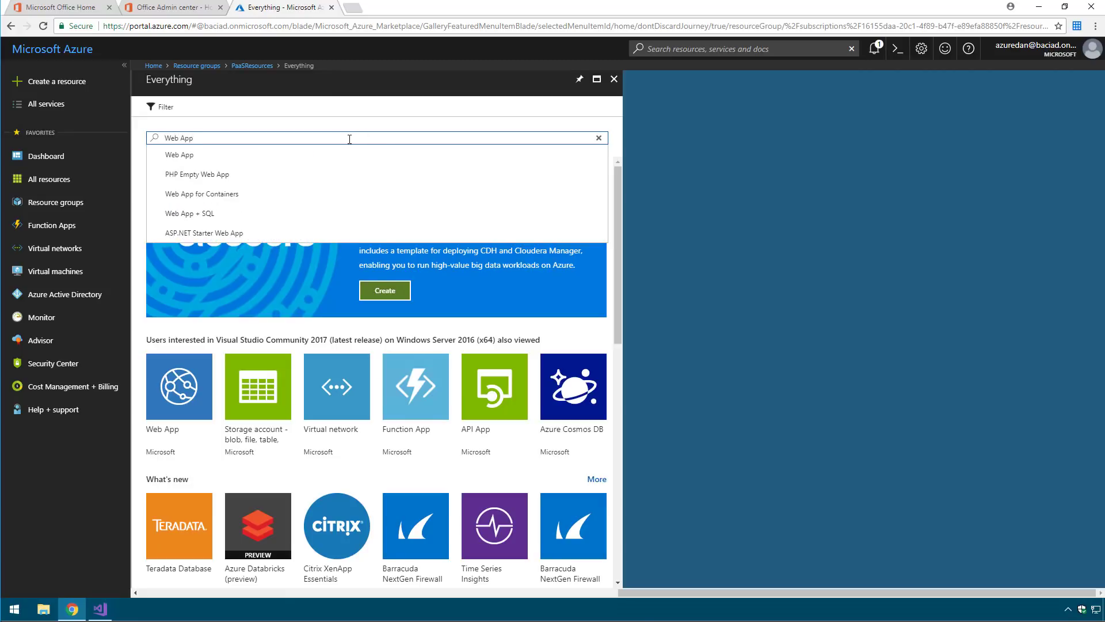
pyautogui.click(240, 155)
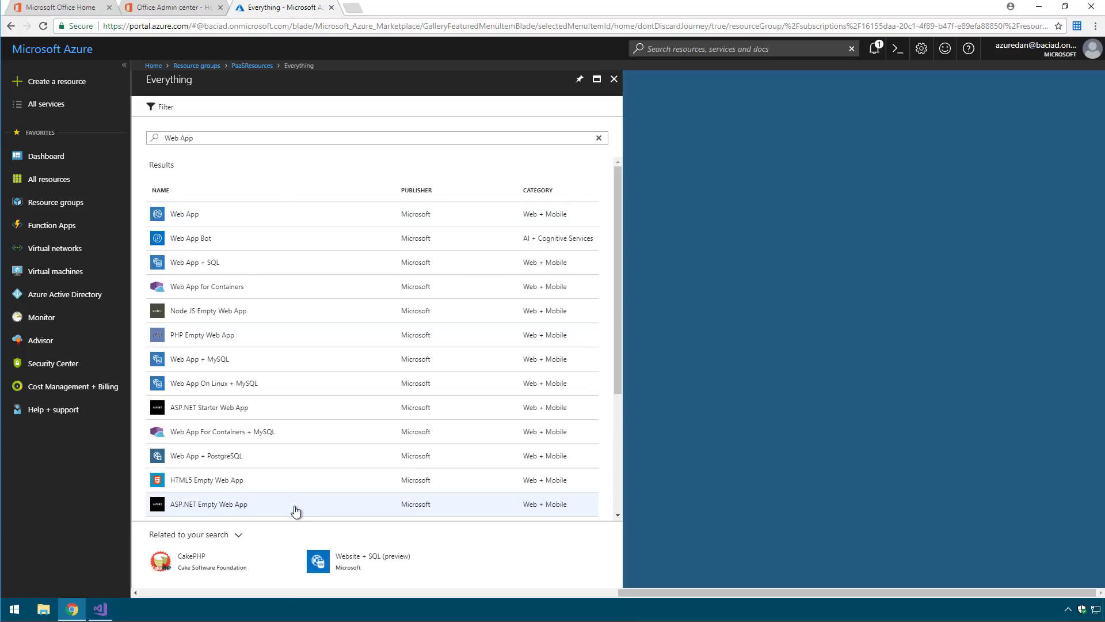
pyautogui.click(243, 222)
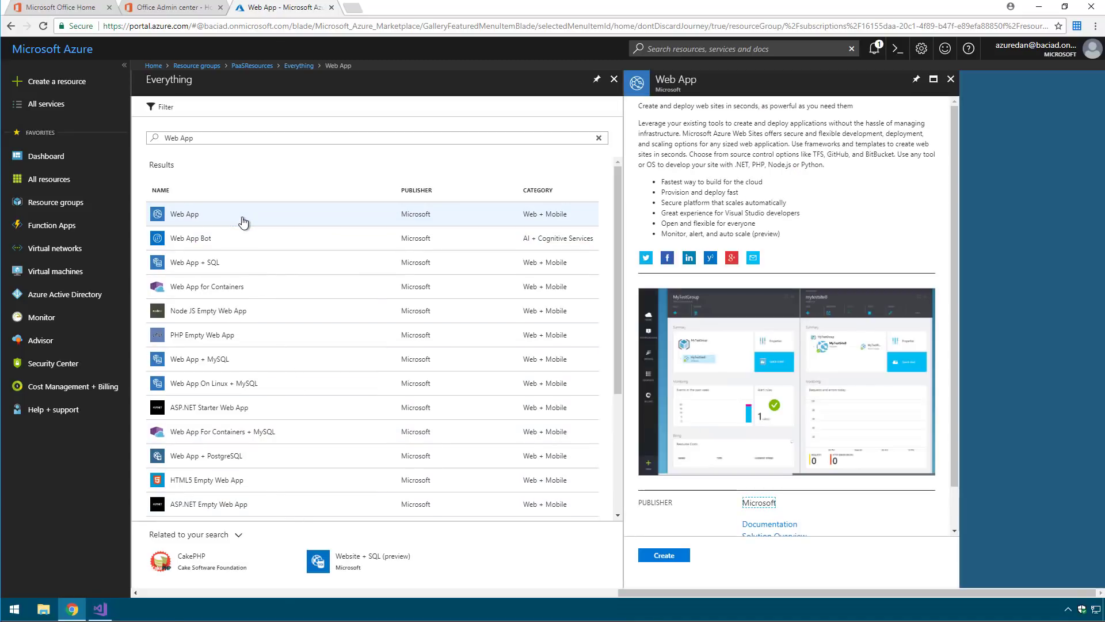
pyautogui.click(655, 556)
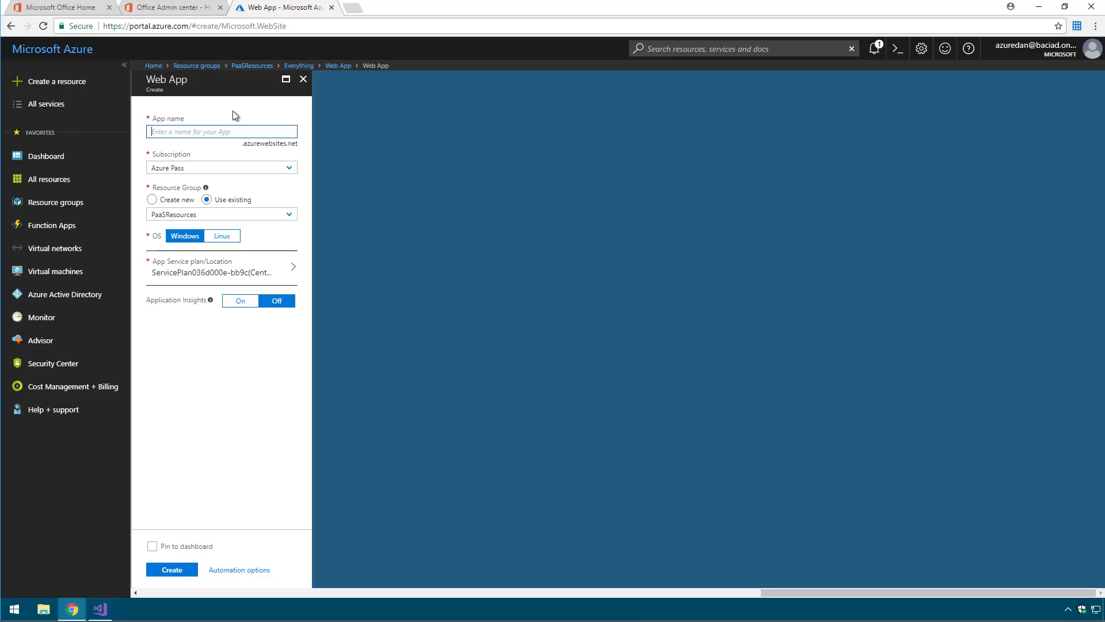
# - Enter baciadwebsite as the App name and bring up the App Service plan/Location pane
pyautogui.write('baciadwebsite')
pyautogui.click(217, 273)
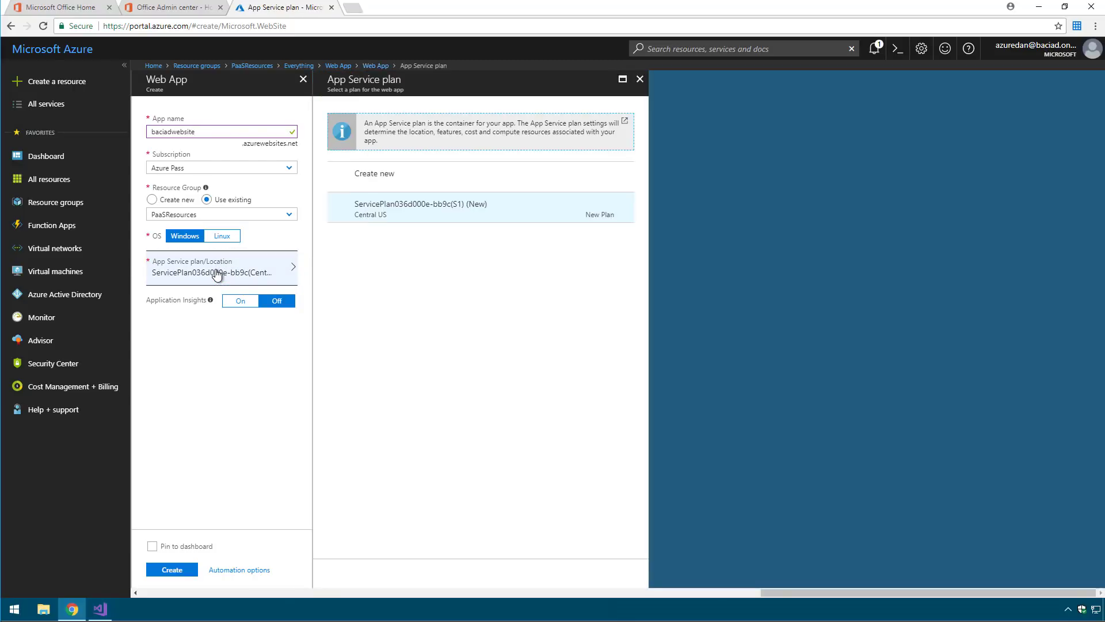
# - Create a new App Service plan named baciadwebasp located in West Europe
pyautogui.click(375, 187)
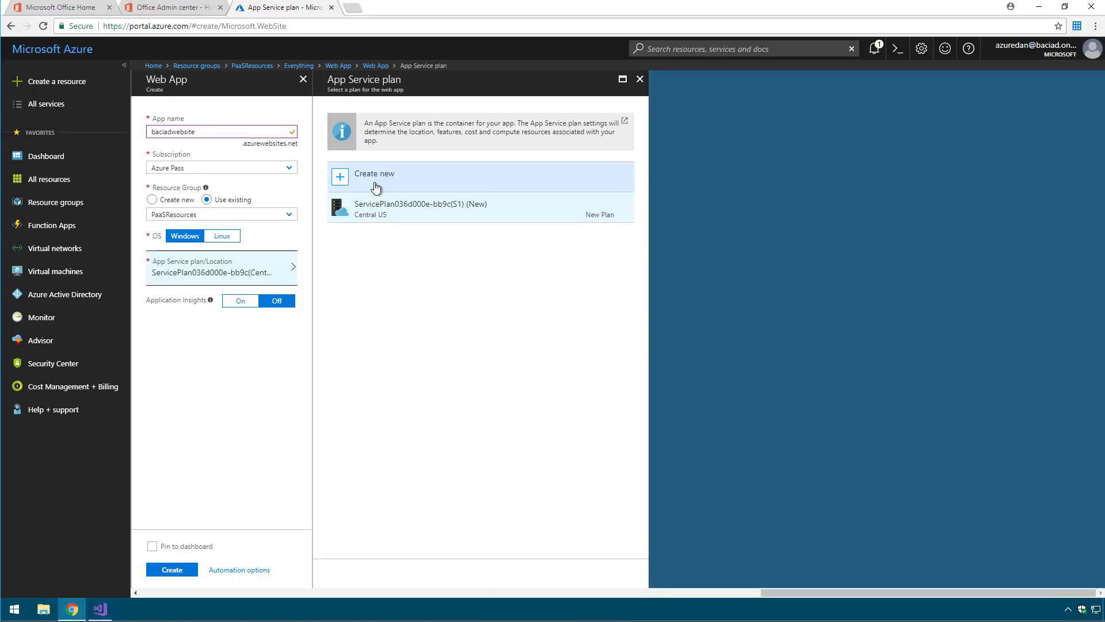
pyautogui.click(376, 188)
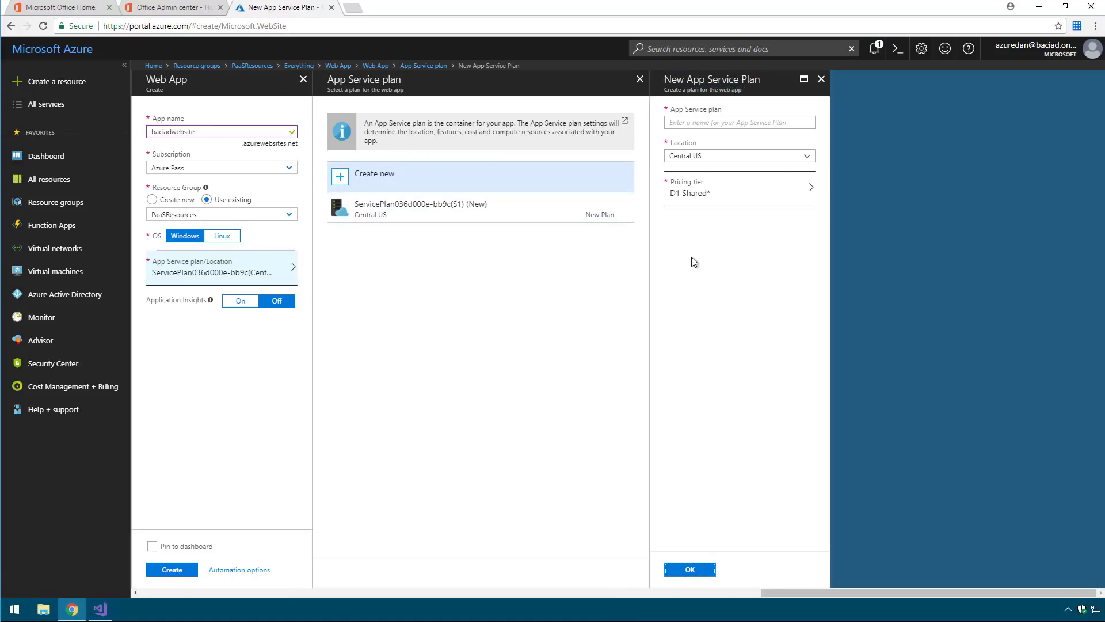
pyautogui.click(686, 123)
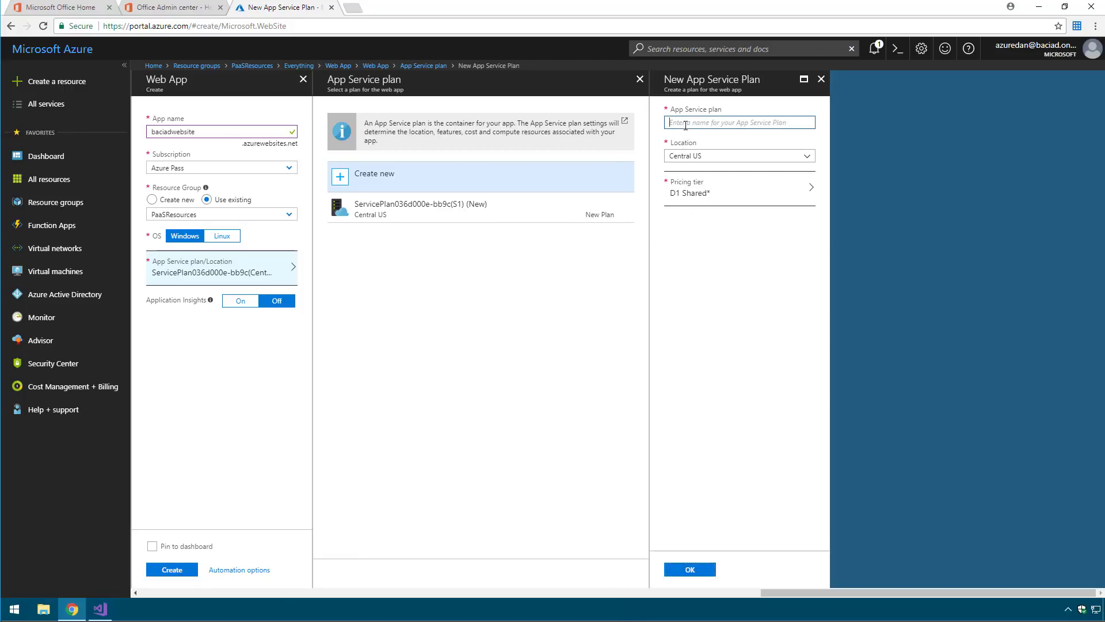
pyautogui.write('baciadwebasp')
pyautogui.click(797, 158)
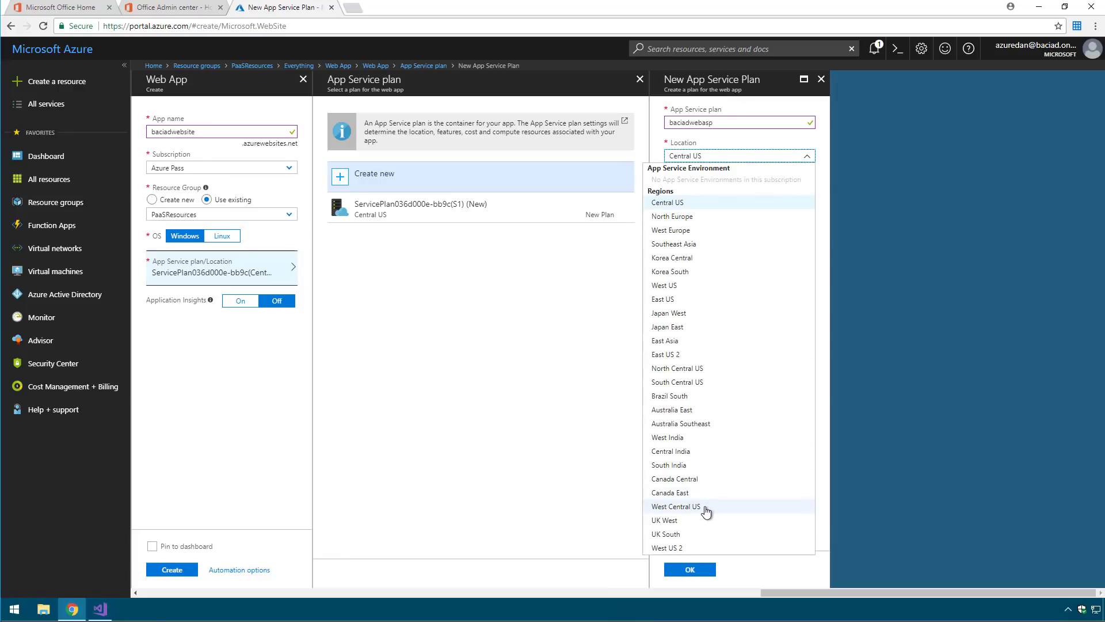
pyautogui.click(691, 232)
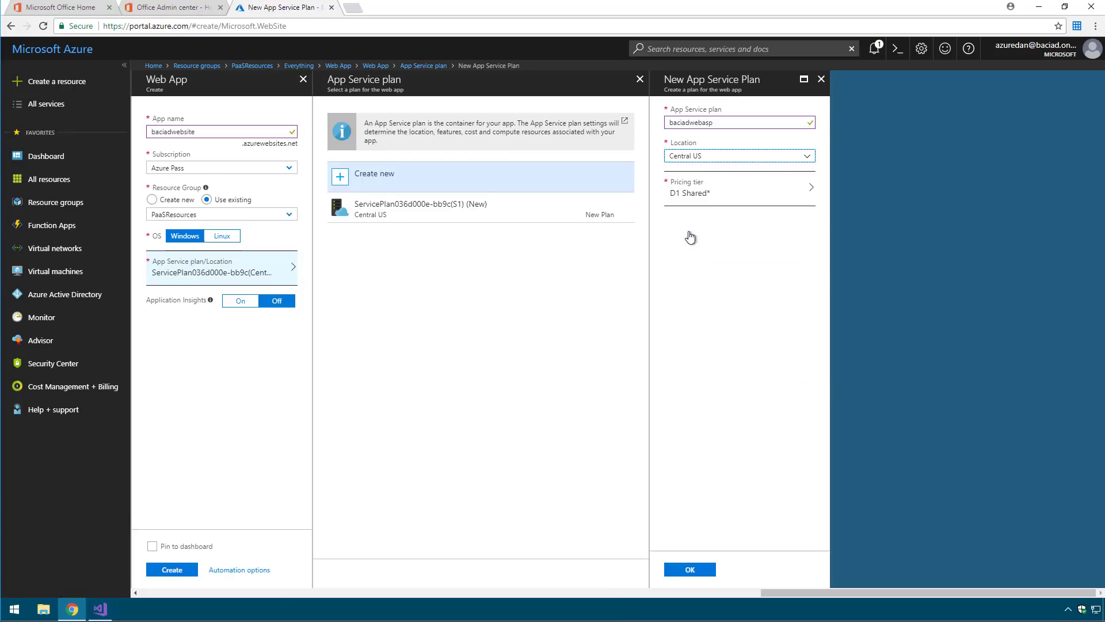
pyautogui.click(726, 186)
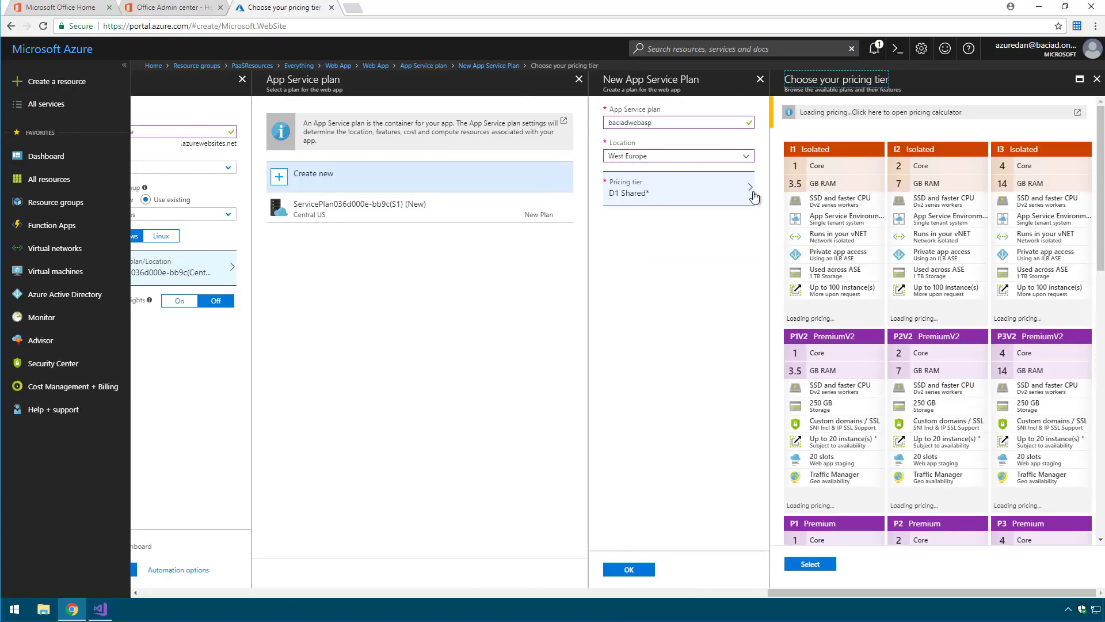
# - Choose the S1 Standard card from the pricing tiers and confirm it
pyautogui.scroll(-8, 1101, 229)
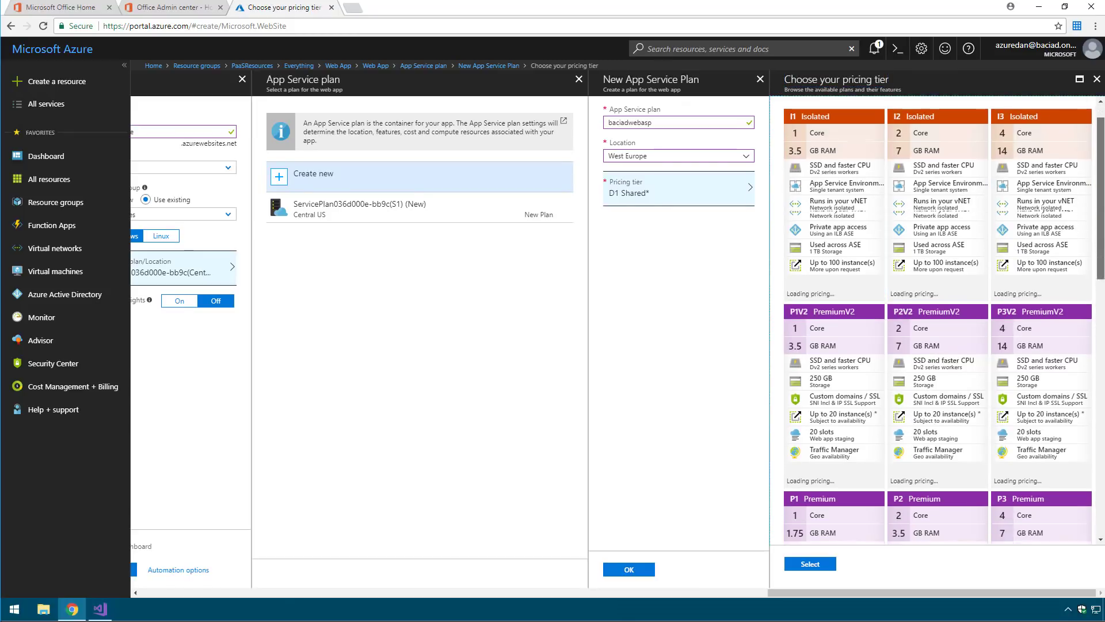
pyautogui.scroll(-3, 944, 321)
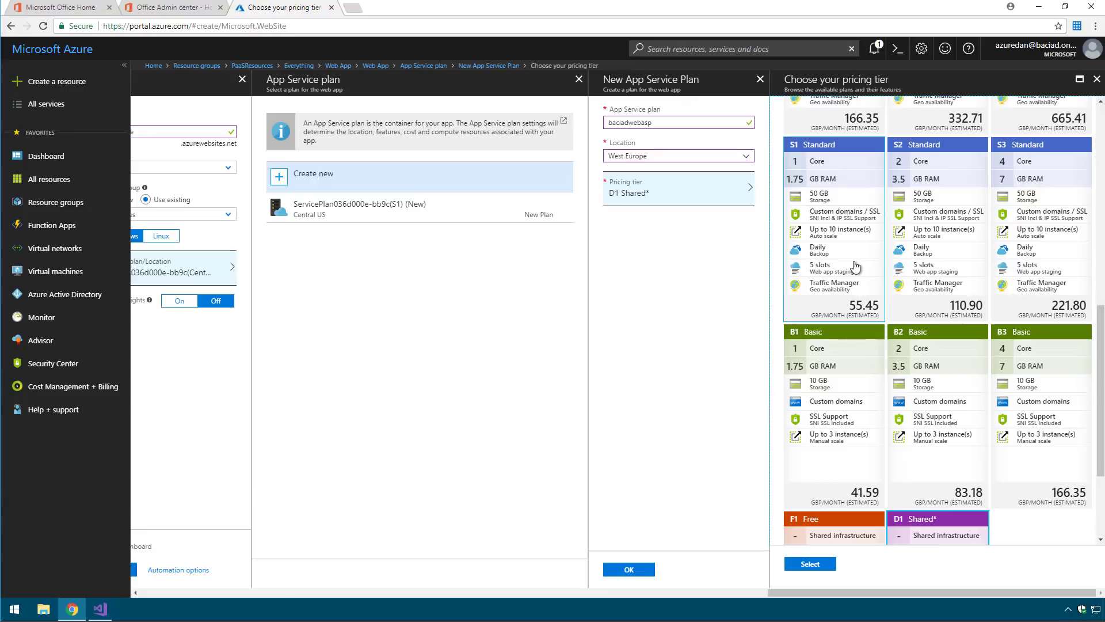
pyautogui.click(856, 267)
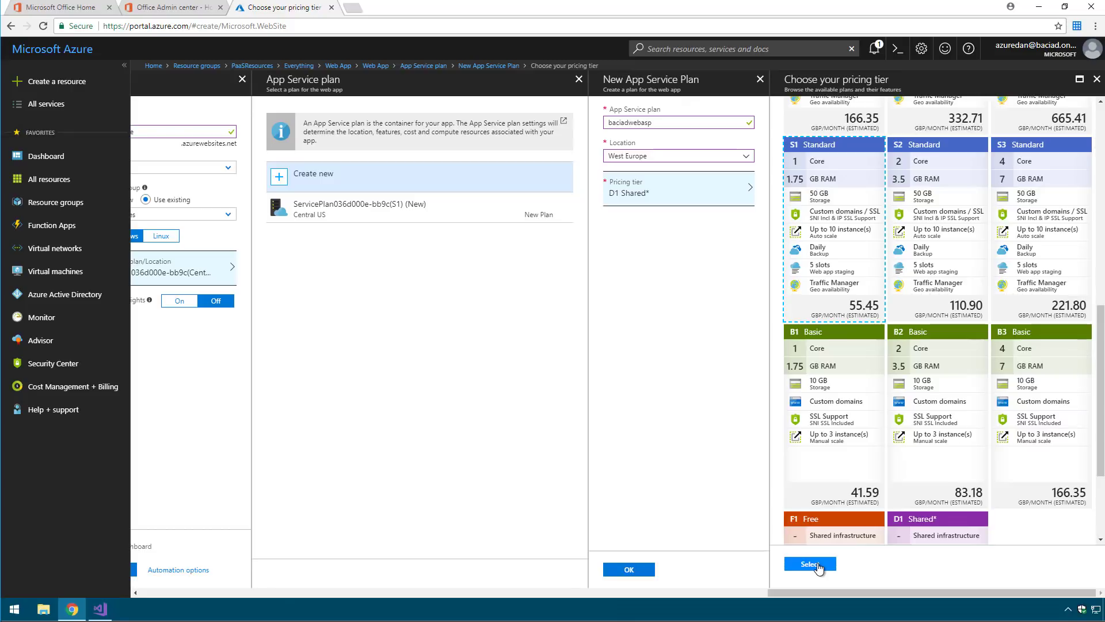
pyautogui.click(818, 567)
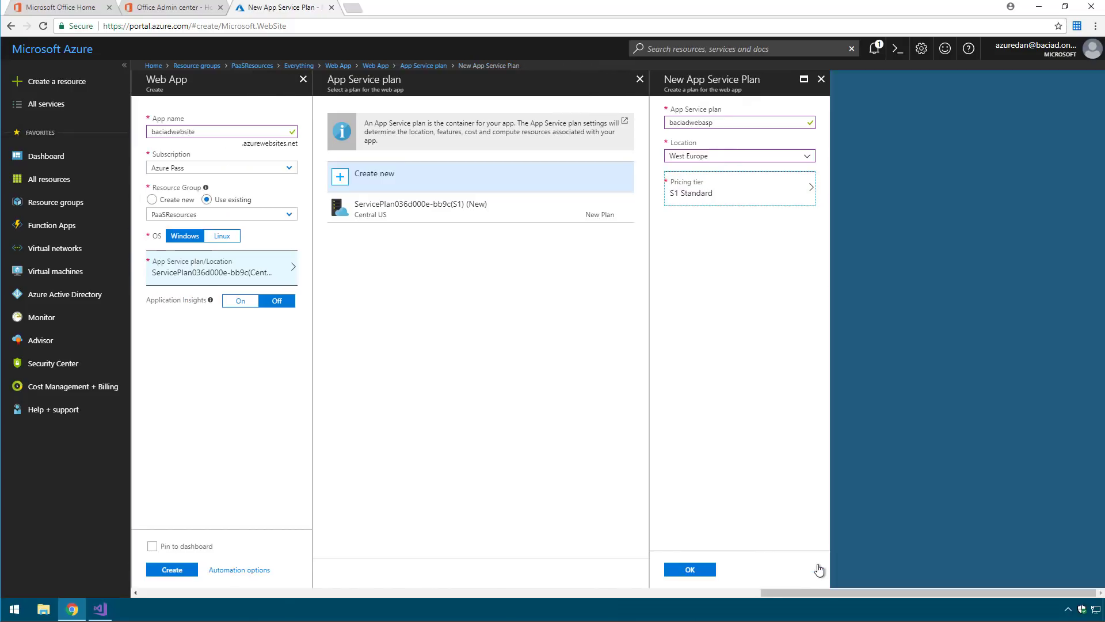
# - Accept plan baciadwebasp, enable Application Insights, pin to dashboard and create the web app
pyautogui.click(713, 570)
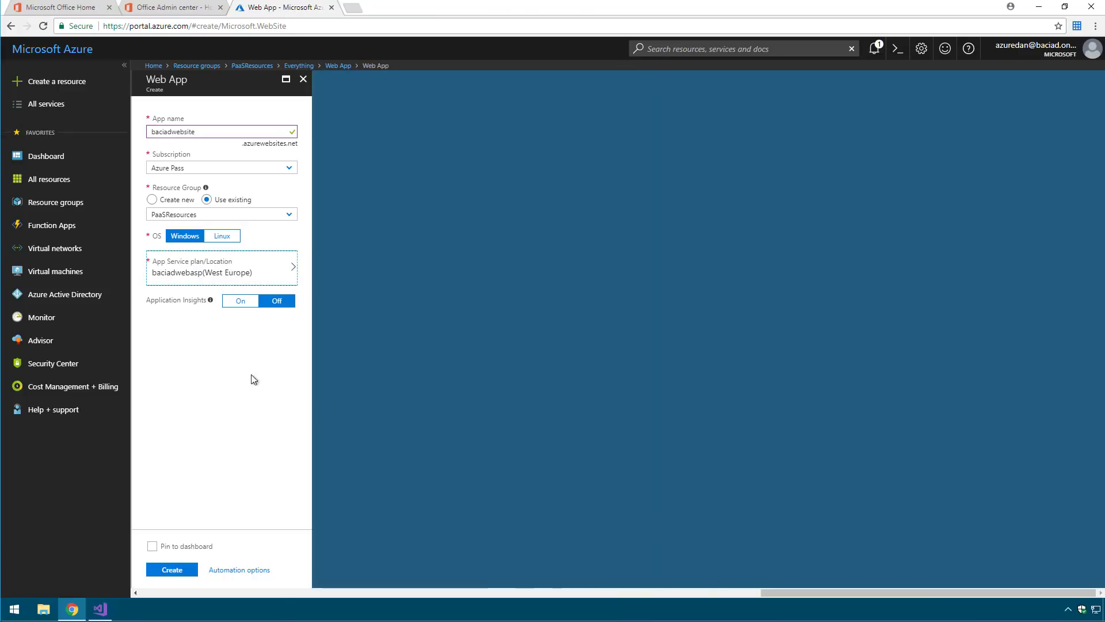
pyautogui.click(248, 305)
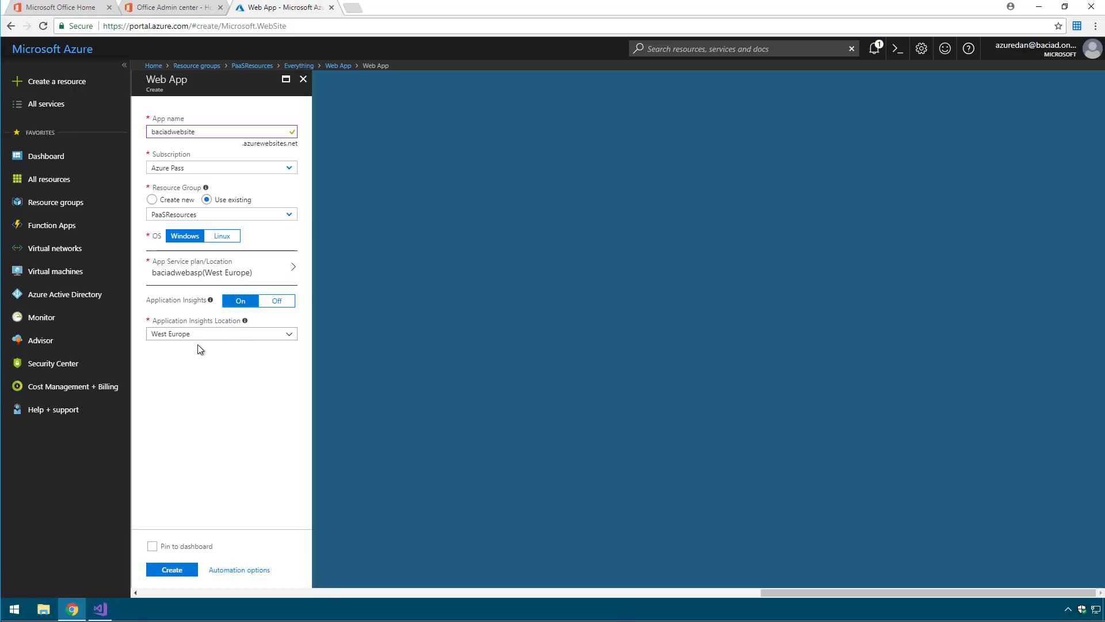
pyautogui.click(153, 546)
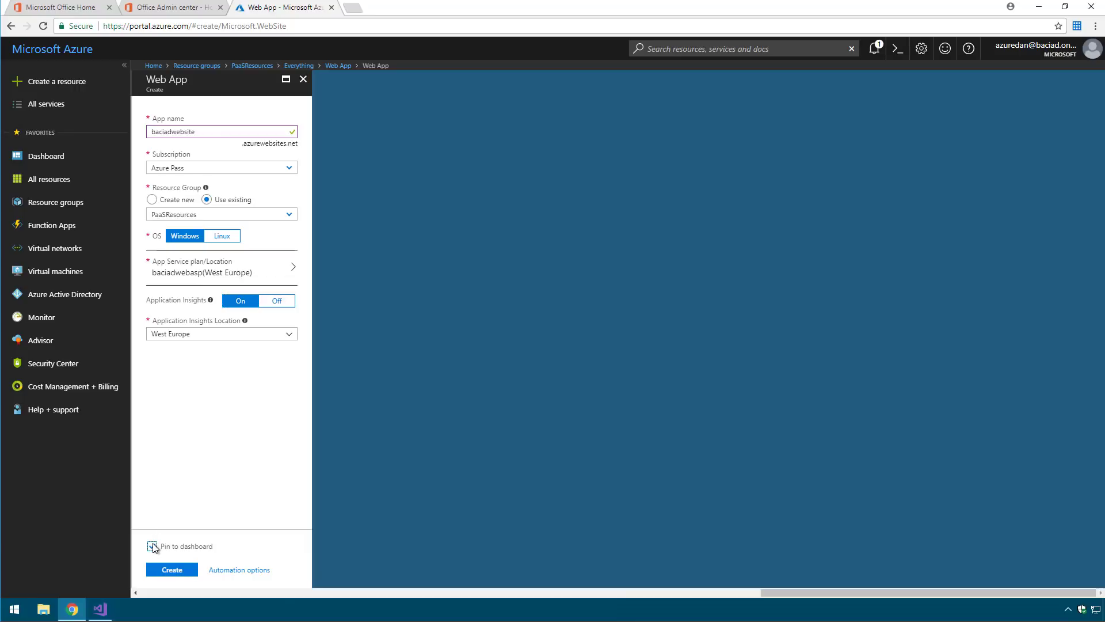
pyautogui.click(178, 570)
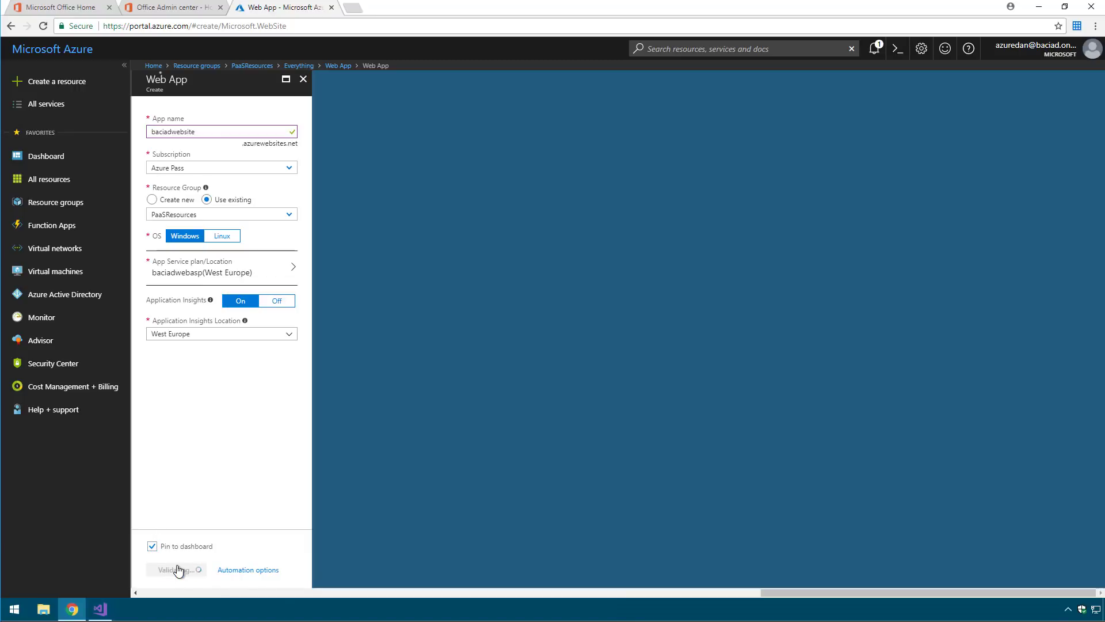
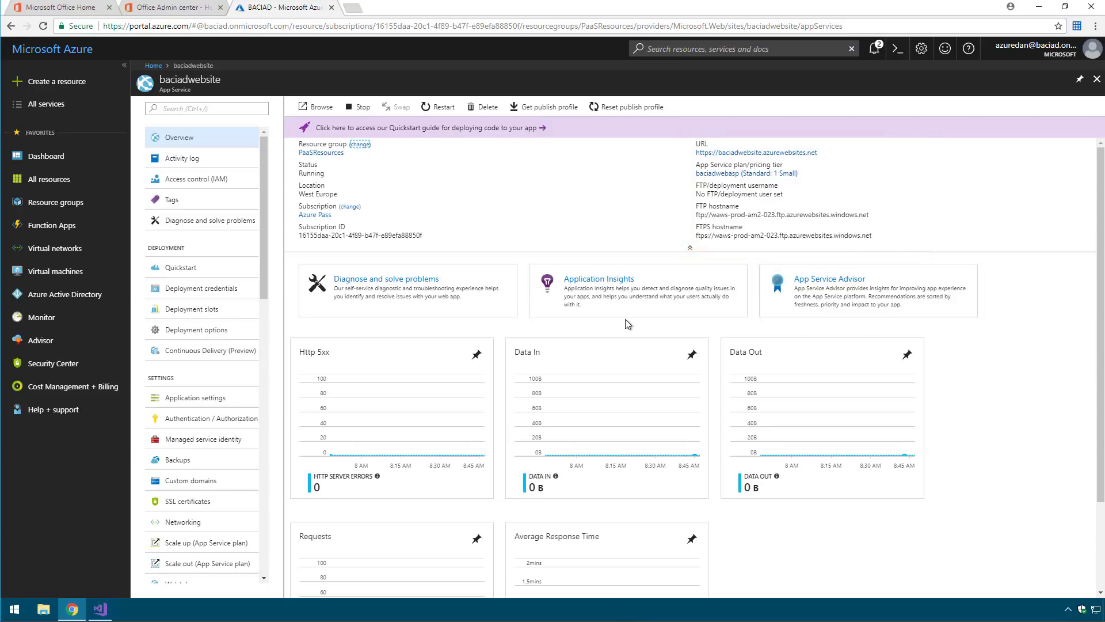
# - Enter an FTP username and a confirmed password in Deployment credentials and save
pyautogui.click(227, 300)
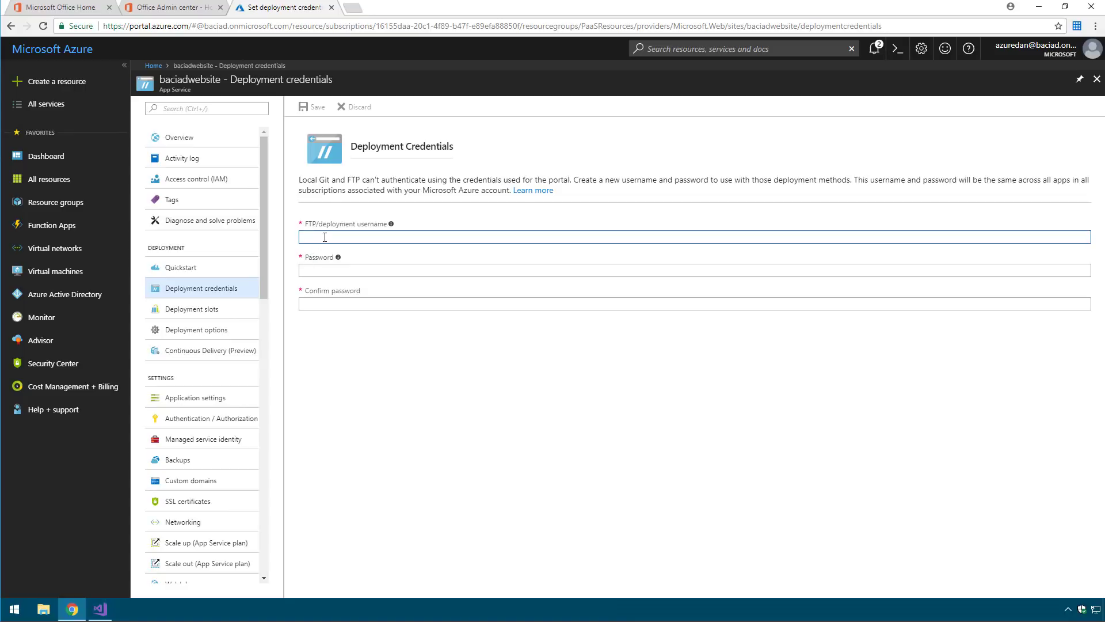
pyautogui.write('baciadftp')
pyautogui.press('Tab')
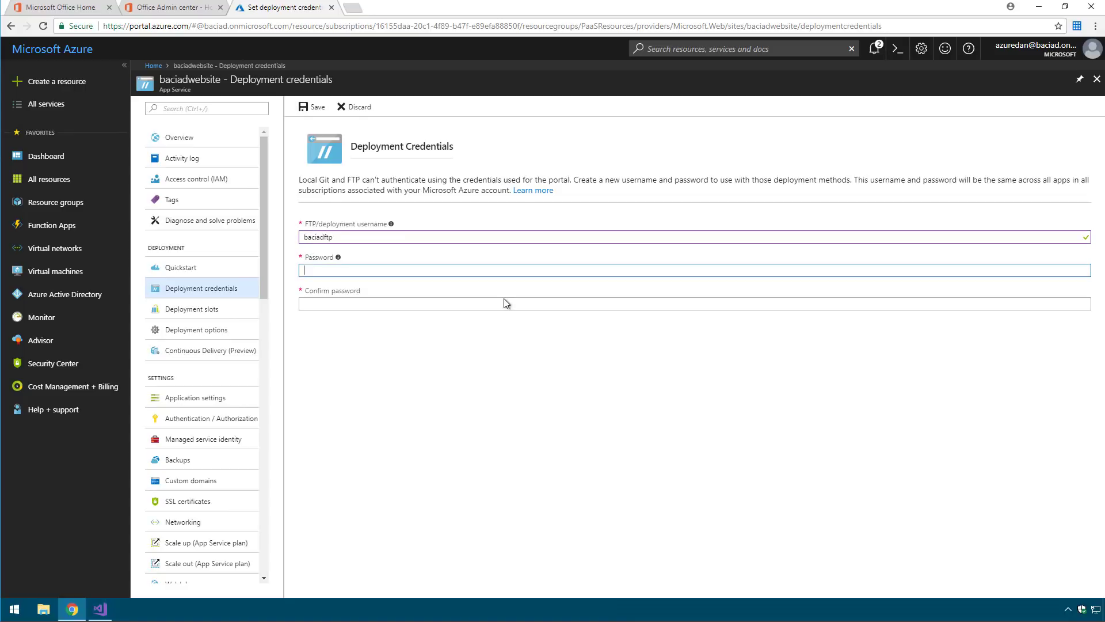
pyautogui.press('Tab')
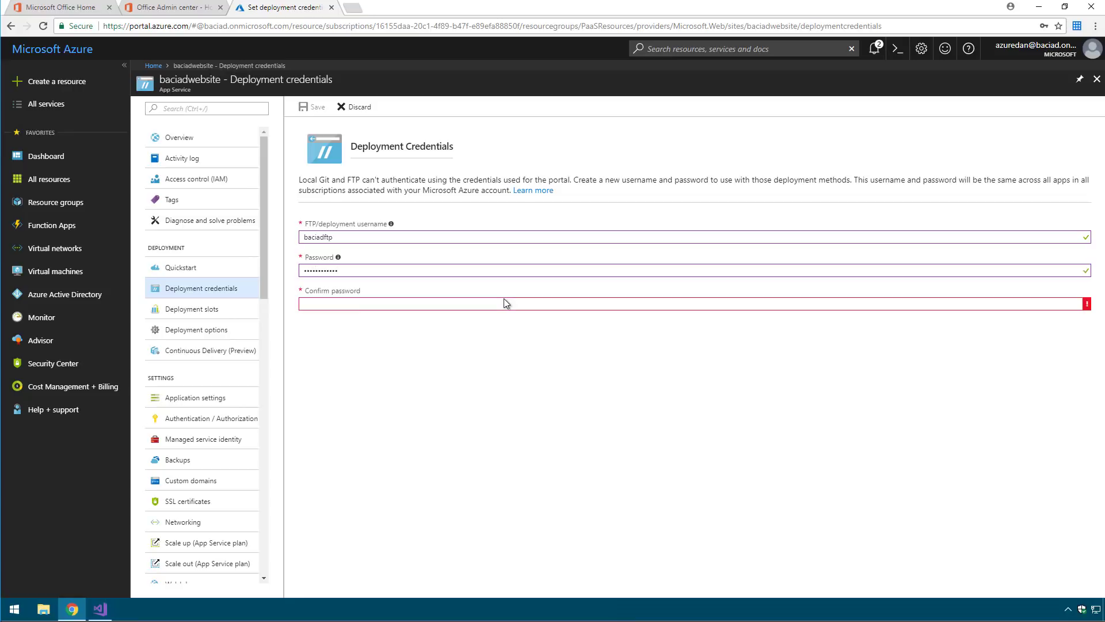
pyautogui.click(313, 108)
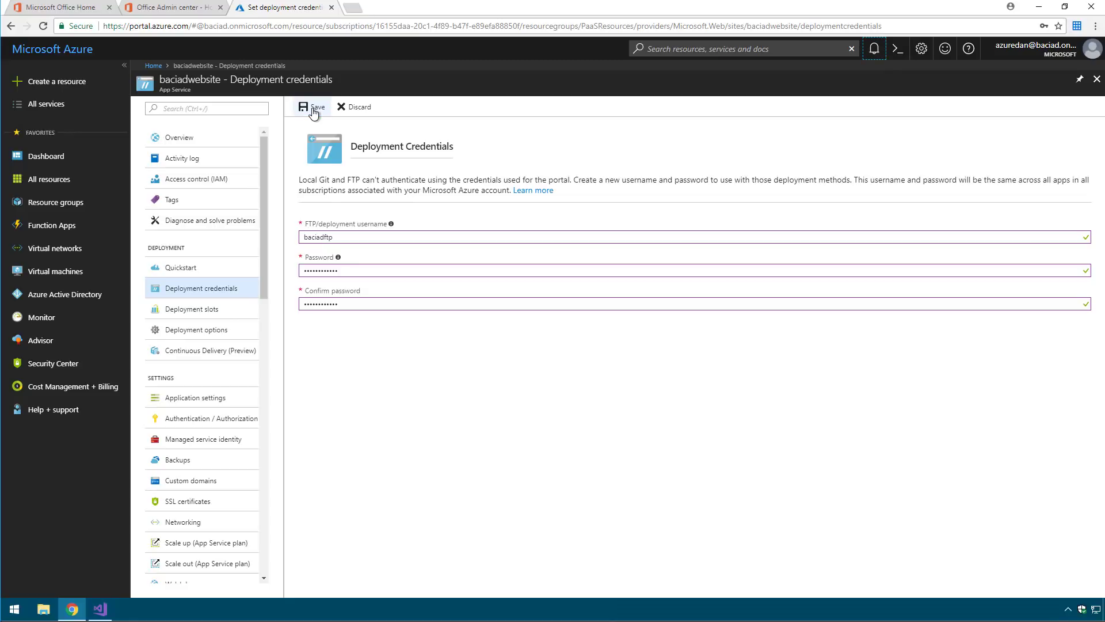
# - Append 'web' to the FTP username and save the credentials again
pyautogui.click(324, 236)
pyautogui.write('web')
pyautogui.click(424, 370)
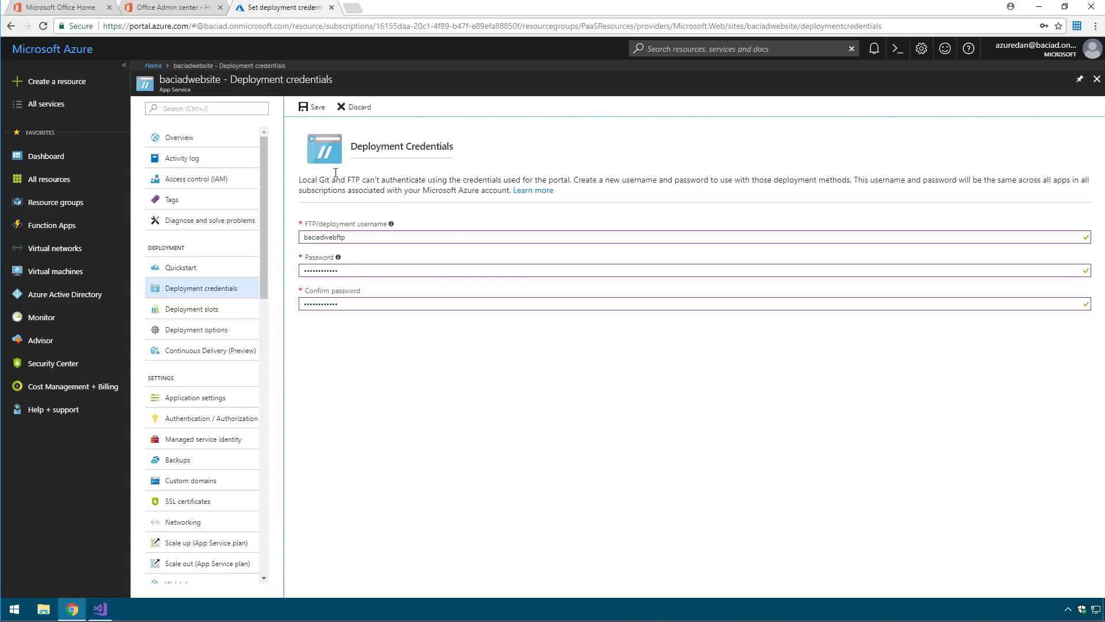
pyautogui.click(308, 108)
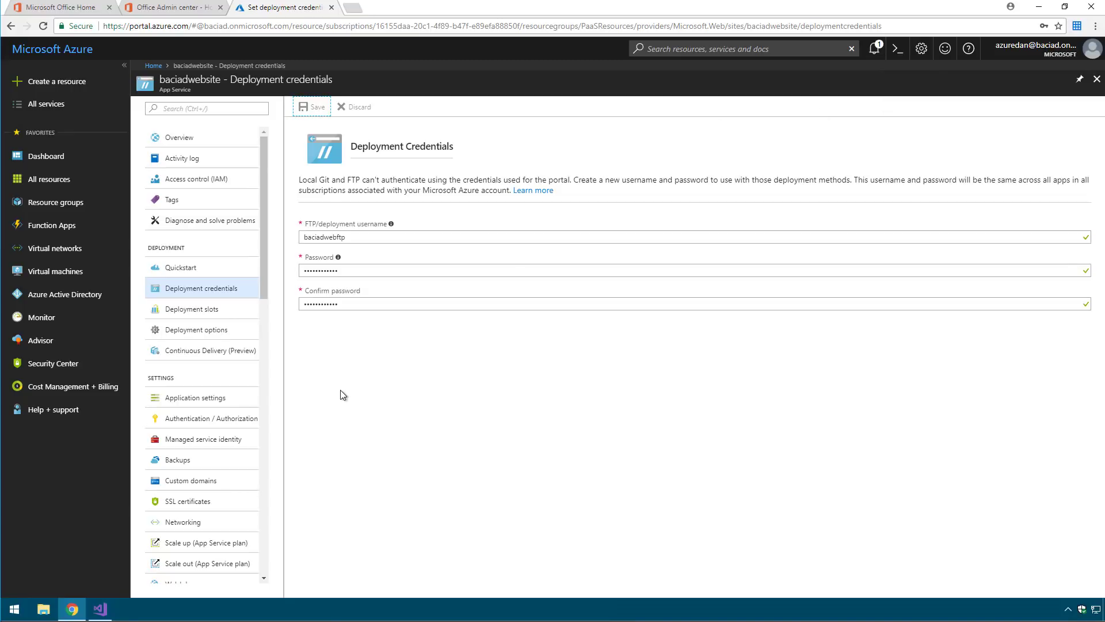
# - Browse the app's deployment slots and the list of deployment sources
pyautogui.click(222, 316)
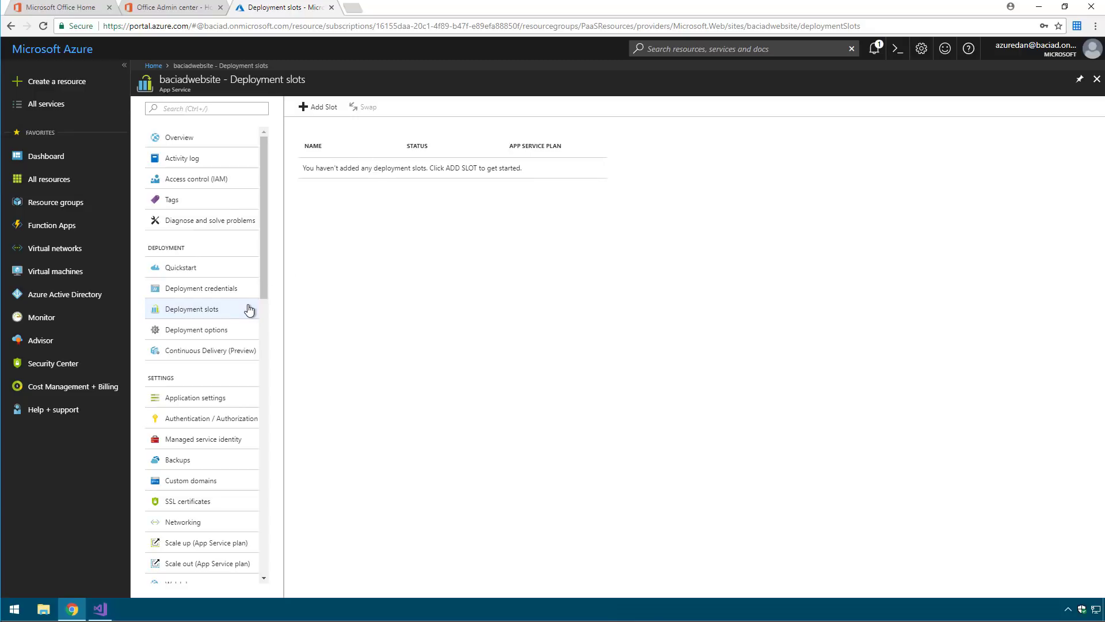
pyautogui.click(240, 337)
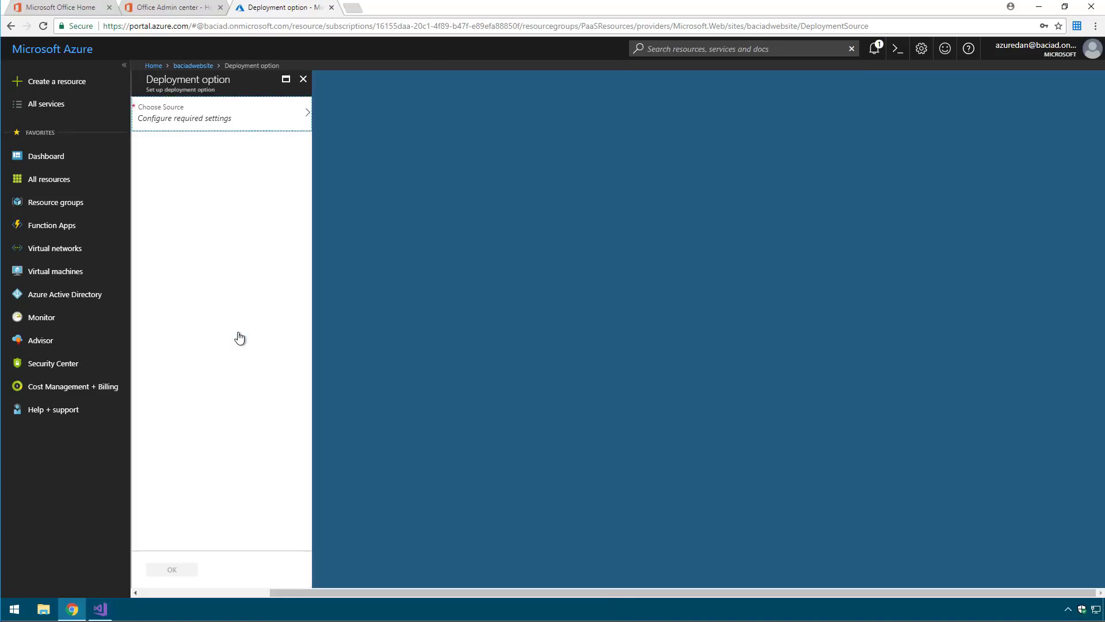
pyautogui.click(229, 126)
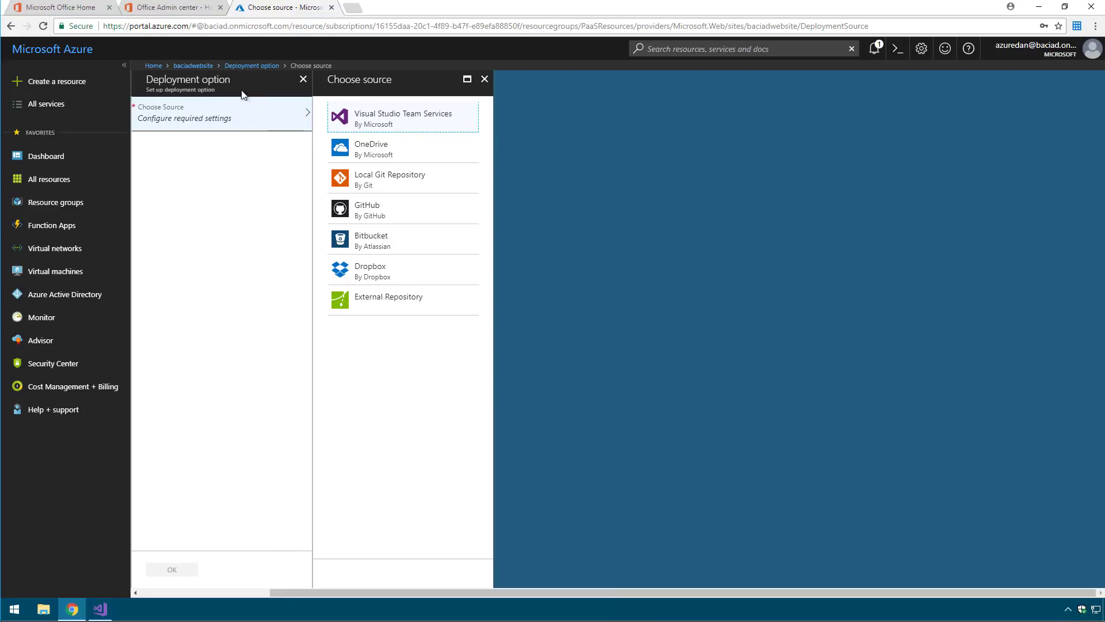
# - Discard the unsaved deployment setup and go to baciadwebsite's Application settings
pyautogui.click(204, 66)
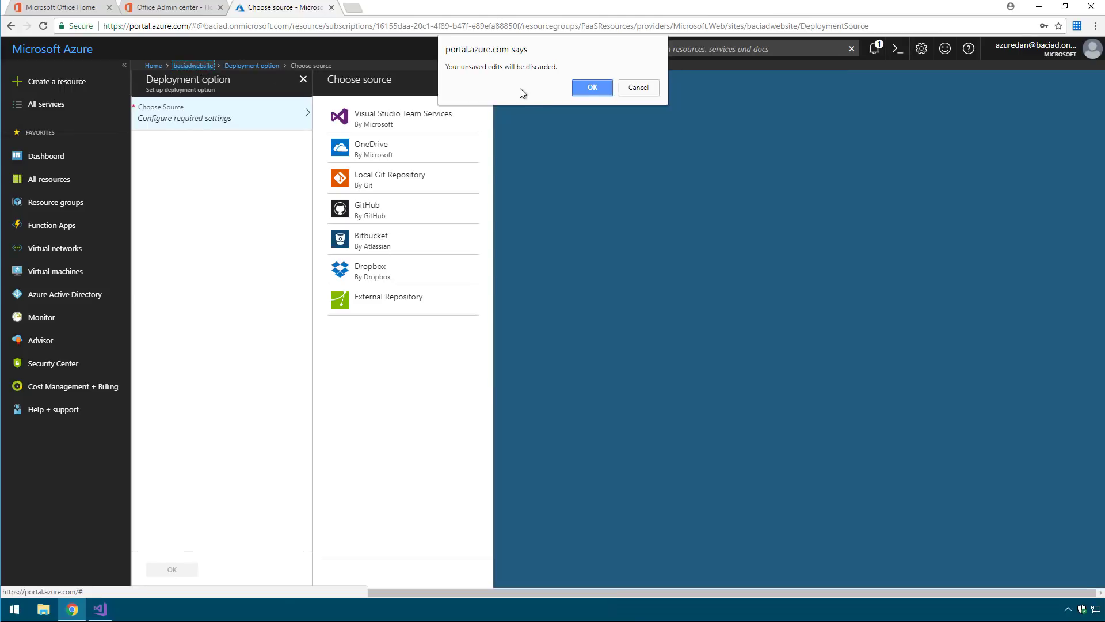
pyautogui.click(589, 87)
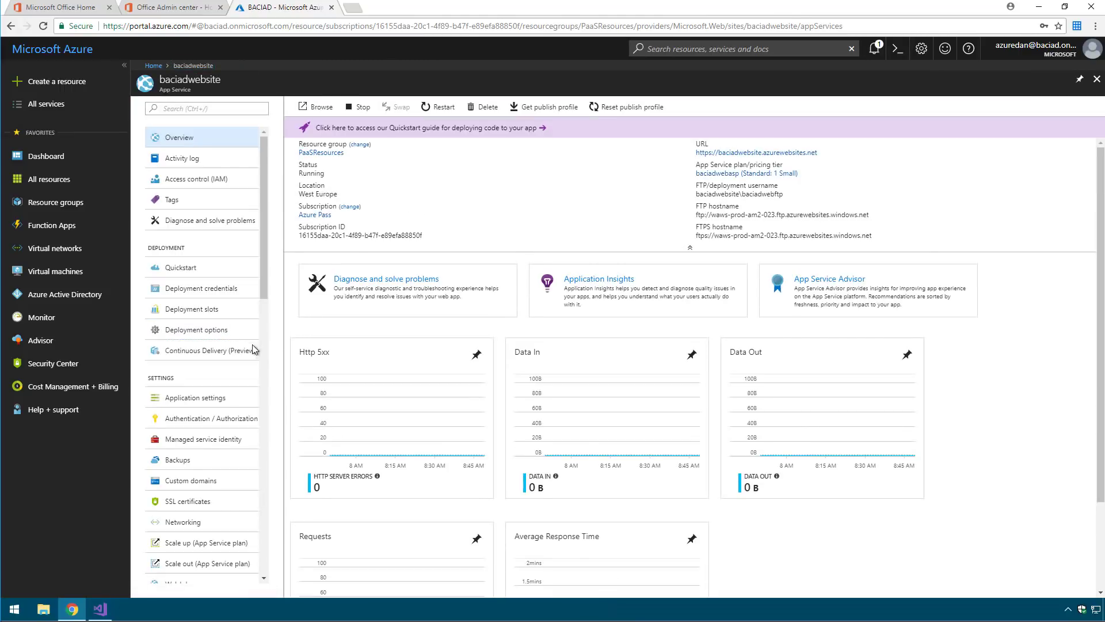
pyautogui.click(213, 398)
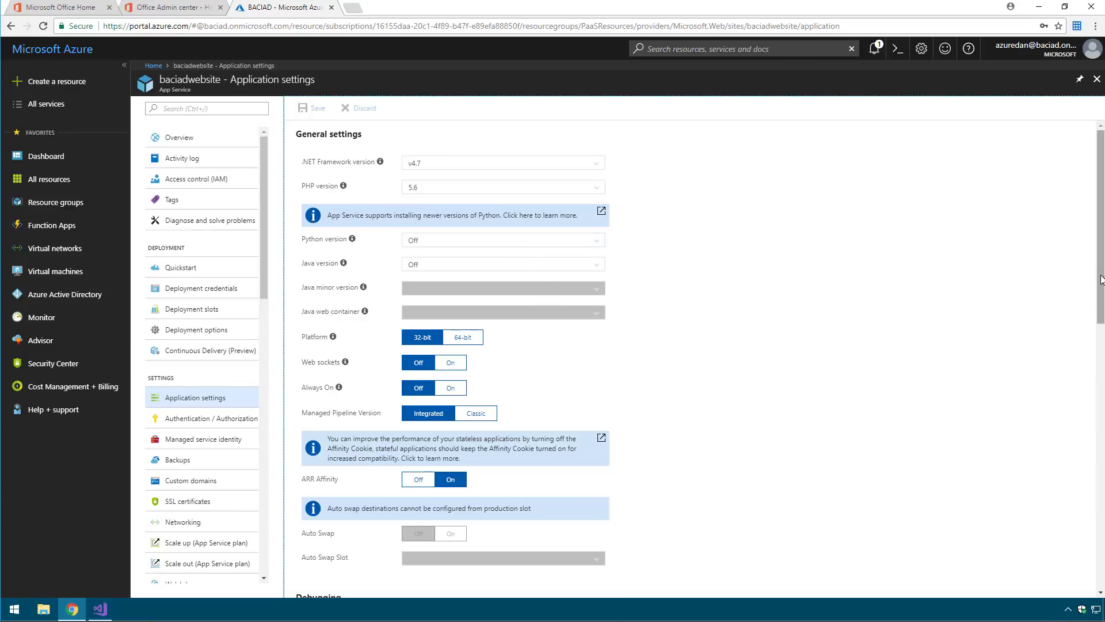
# - Look over Application settings and Authentication / Authorization, then open the Backups page
pyautogui.moveTo(1101, 298); pyautogui.dragTo(1100, 537)
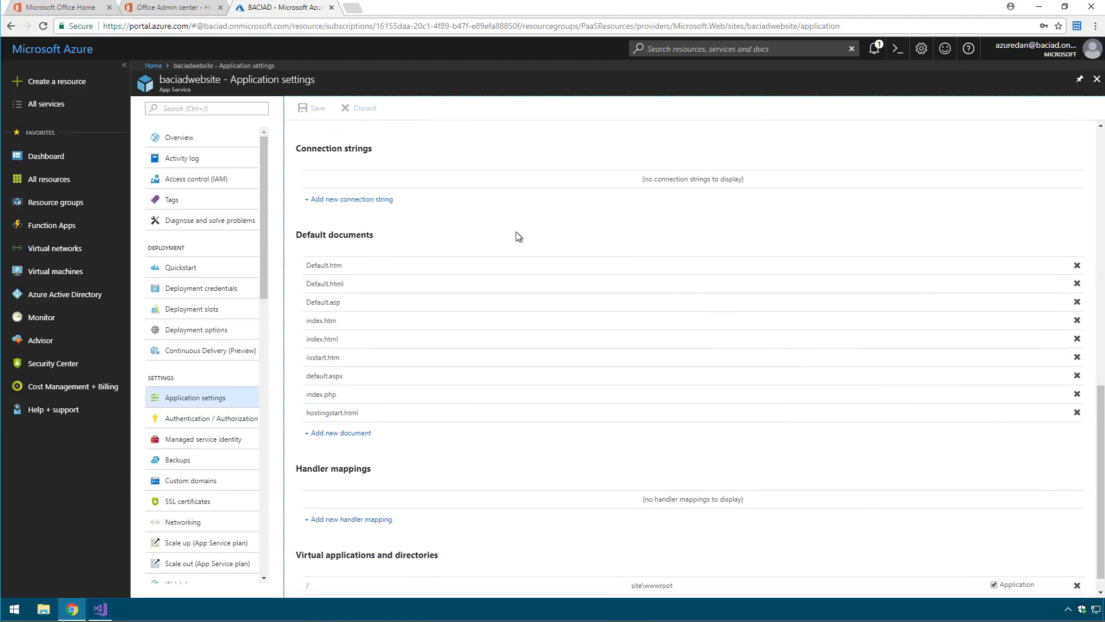
pyautogui.click(215, 420)
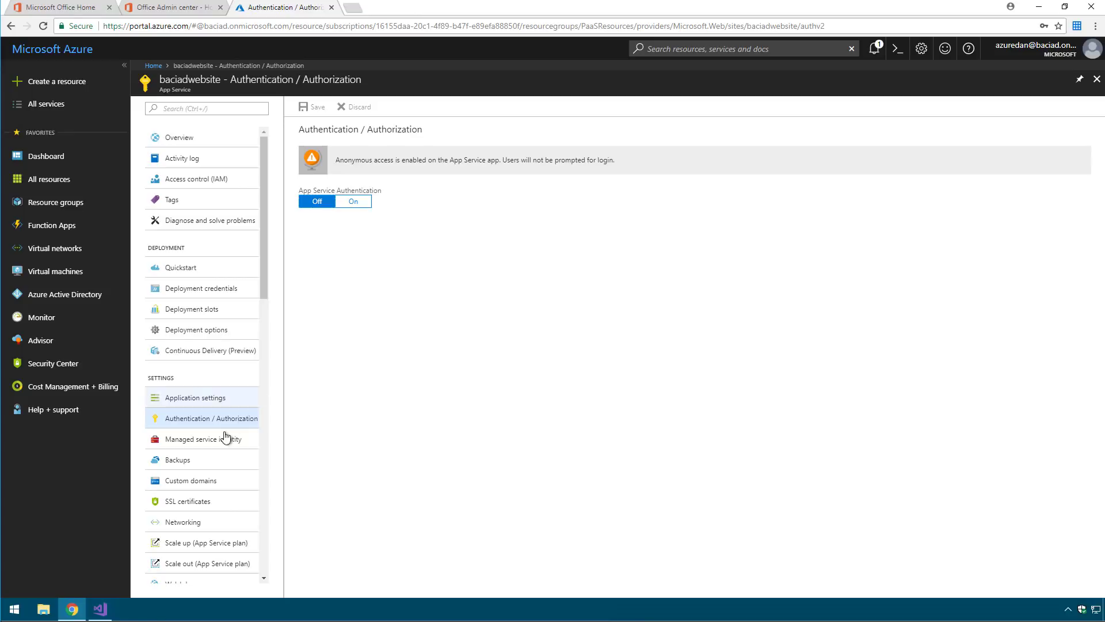
pyautogui.click(209, 458)
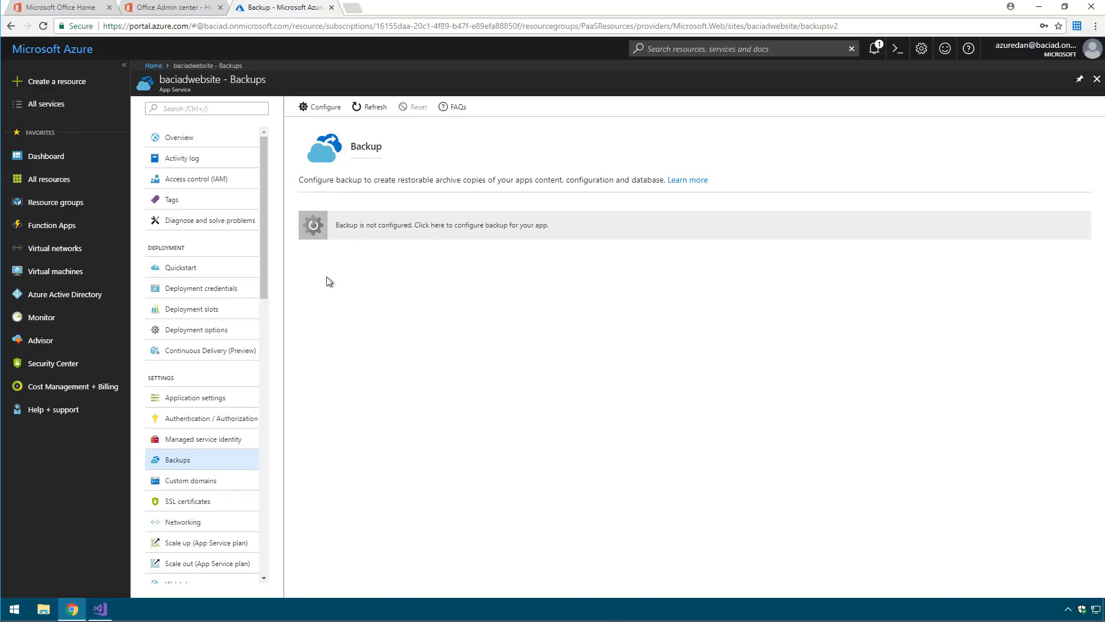
# - From backup storage settings, create storage account baciadwebsitebackup located in West Europe
pyautogui.click(310, 109)
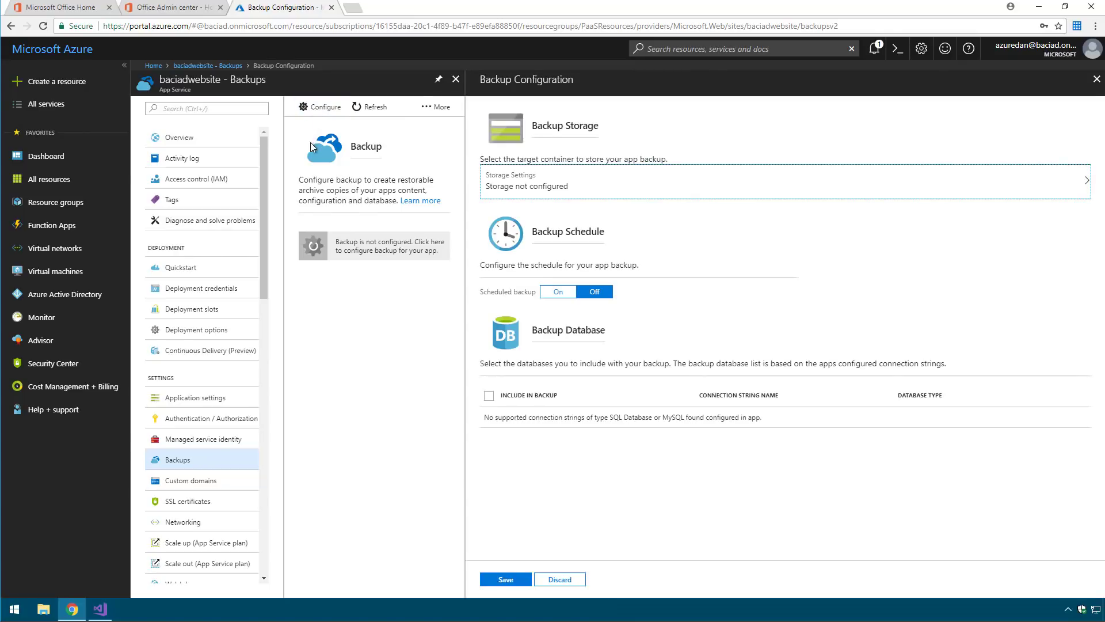
pyautogui.click(539, 196)
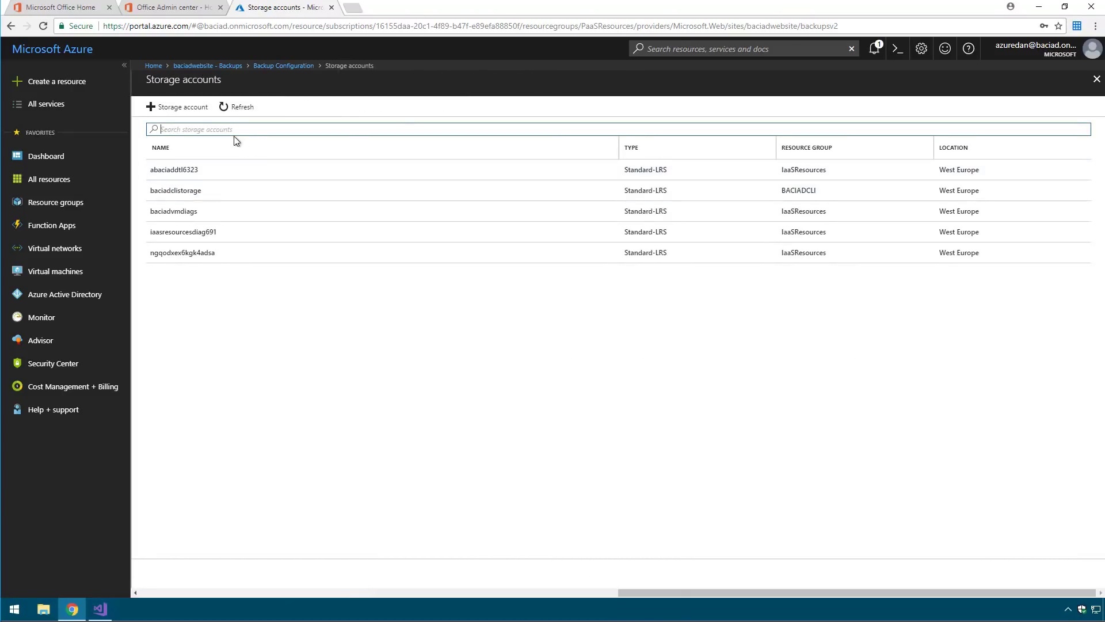
pyautogui.click(178, 107)
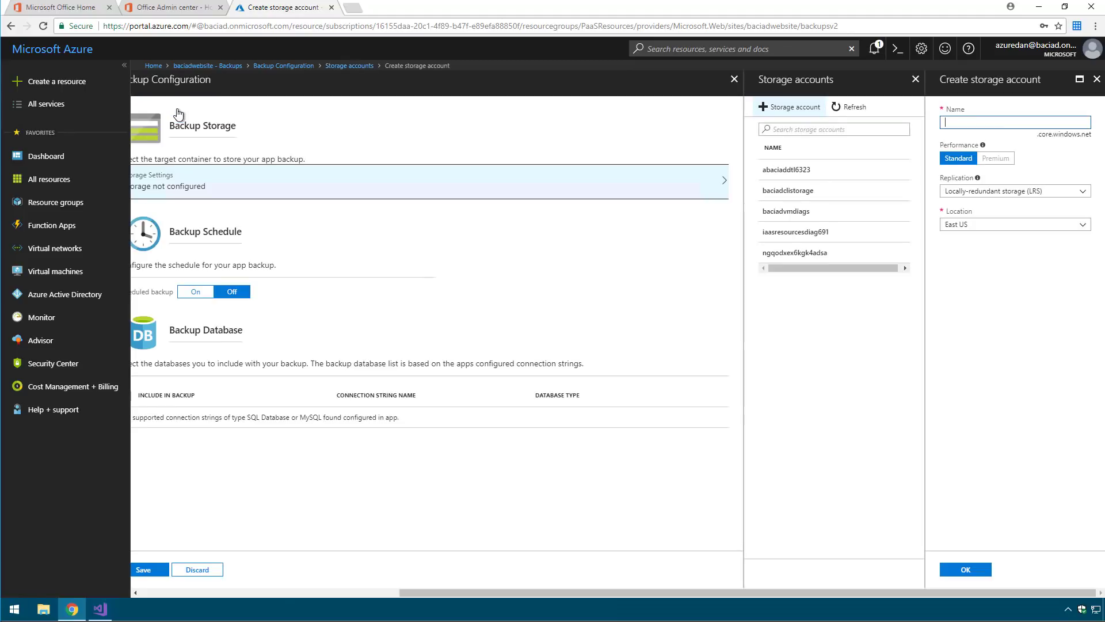
pyautogui.click(1081, 231)
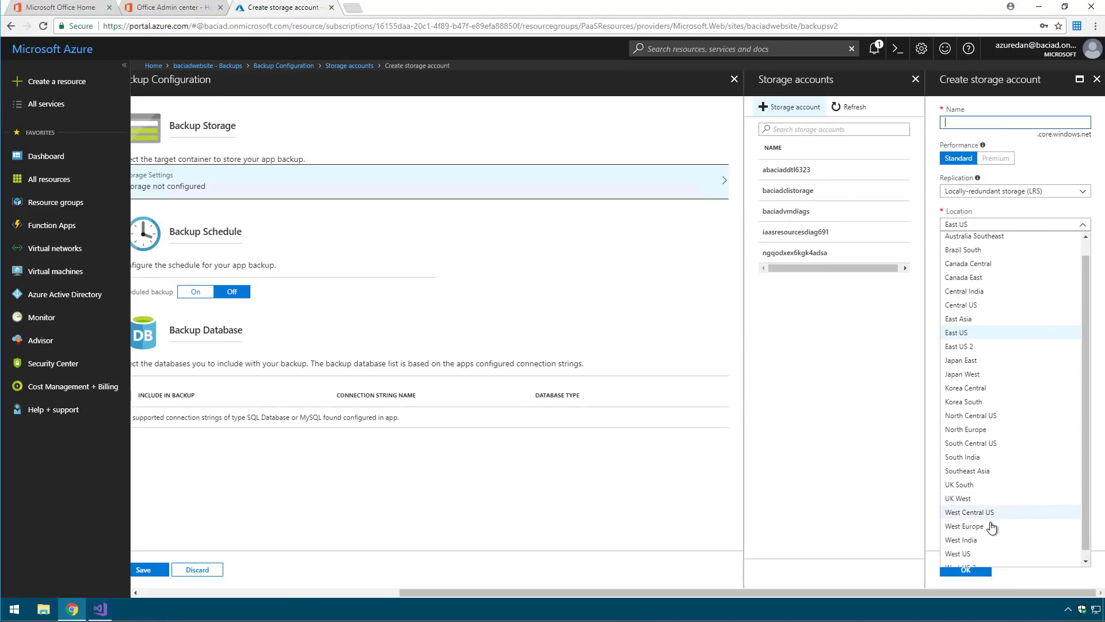
pyautogui.click(991, 526)
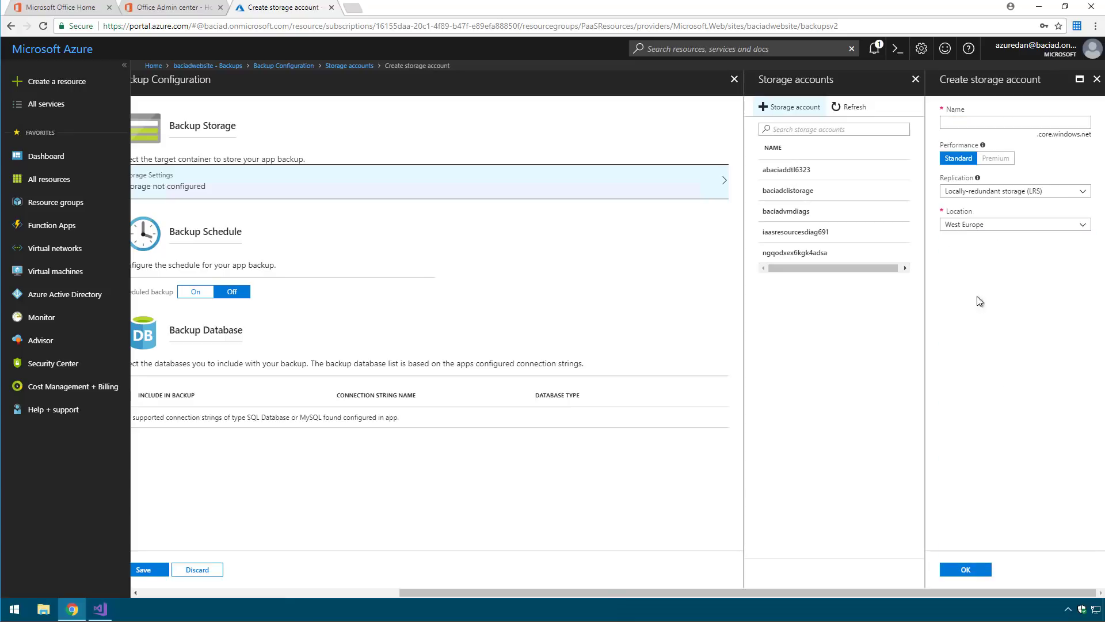
pyautogui.click(973, 123)
pyautogui.write('baciadwebsiteback')
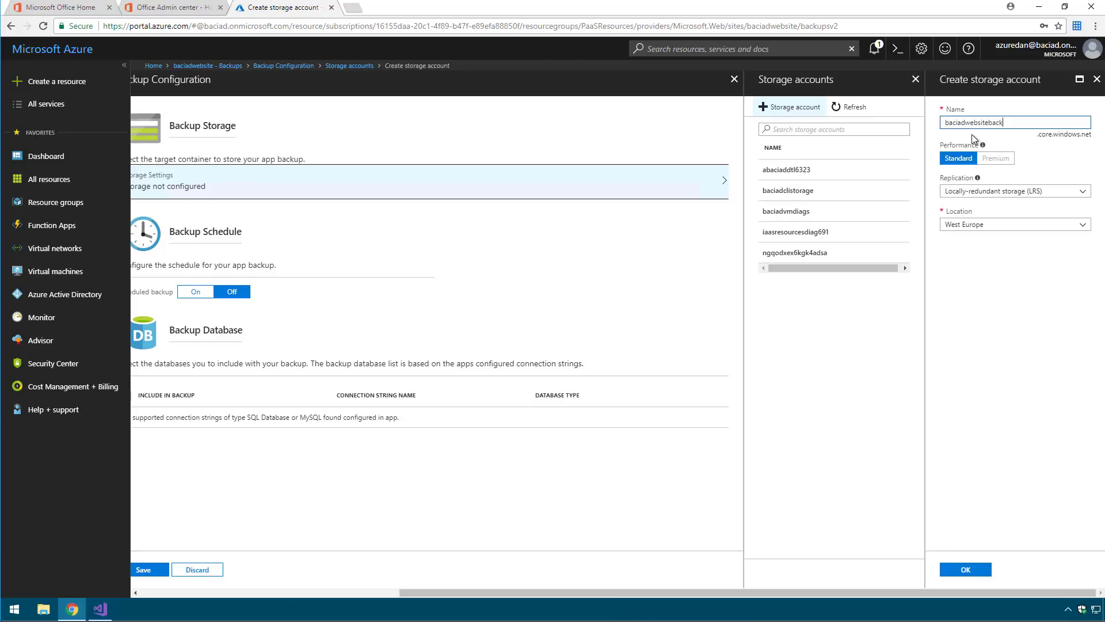
pyautogui.write('up')
pyautogui.click(972, 280)
pyautogui.click(958, 576)
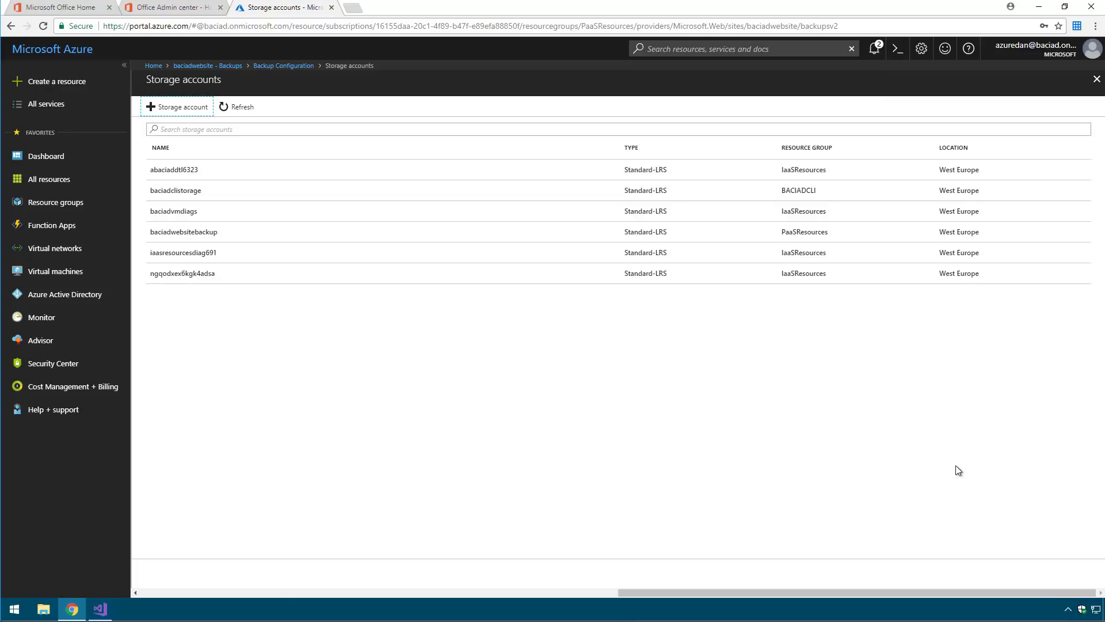
# - Add a backupdata container to baciadwebsitebackup and select it as backup storage
pyautogui.click(234, 232)
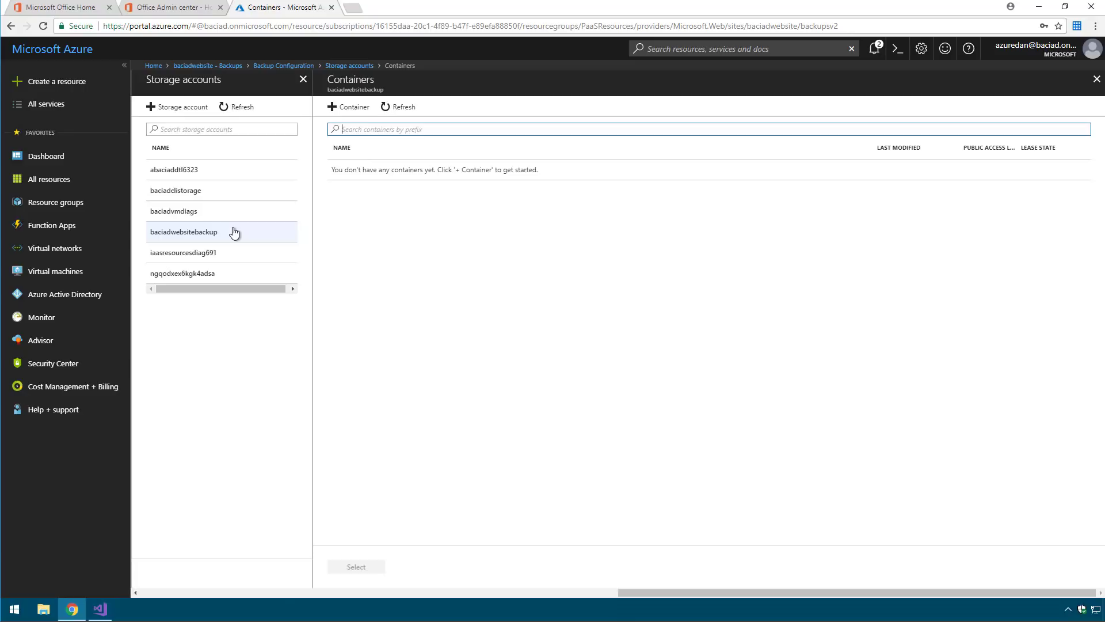
pyautogui.click(340, 108)
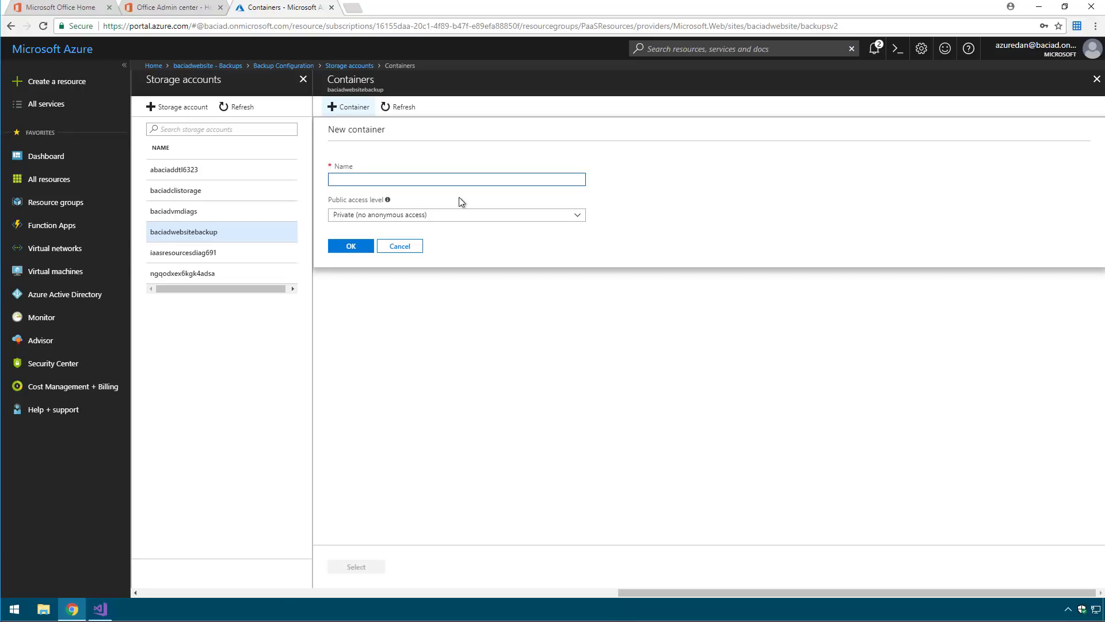
pyautogui.write('backupdata')
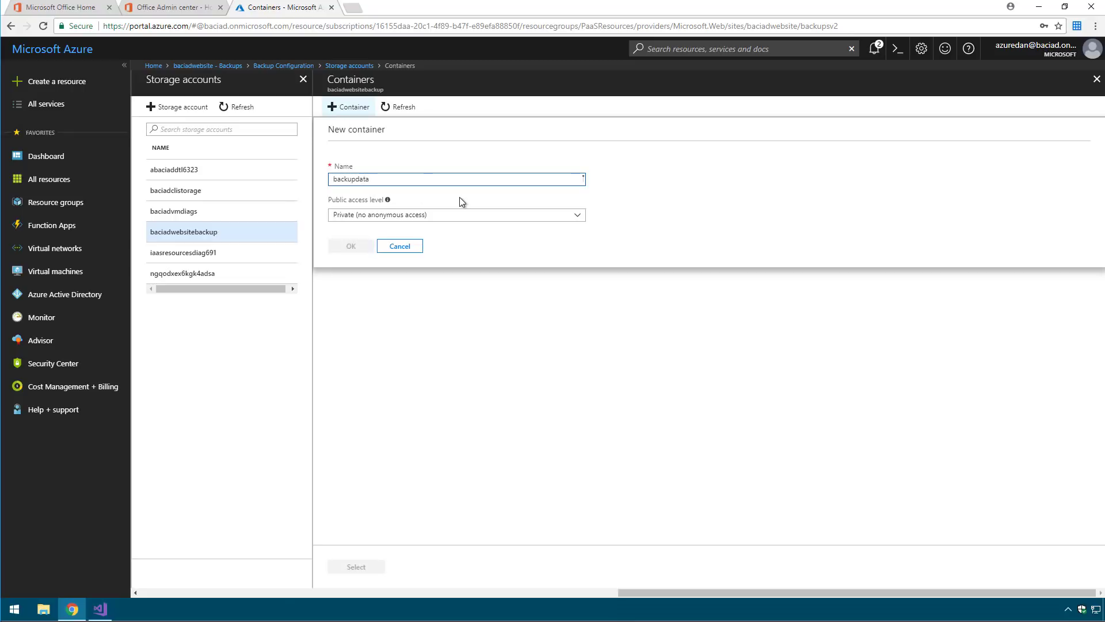
pyautogui.click(351, 246)
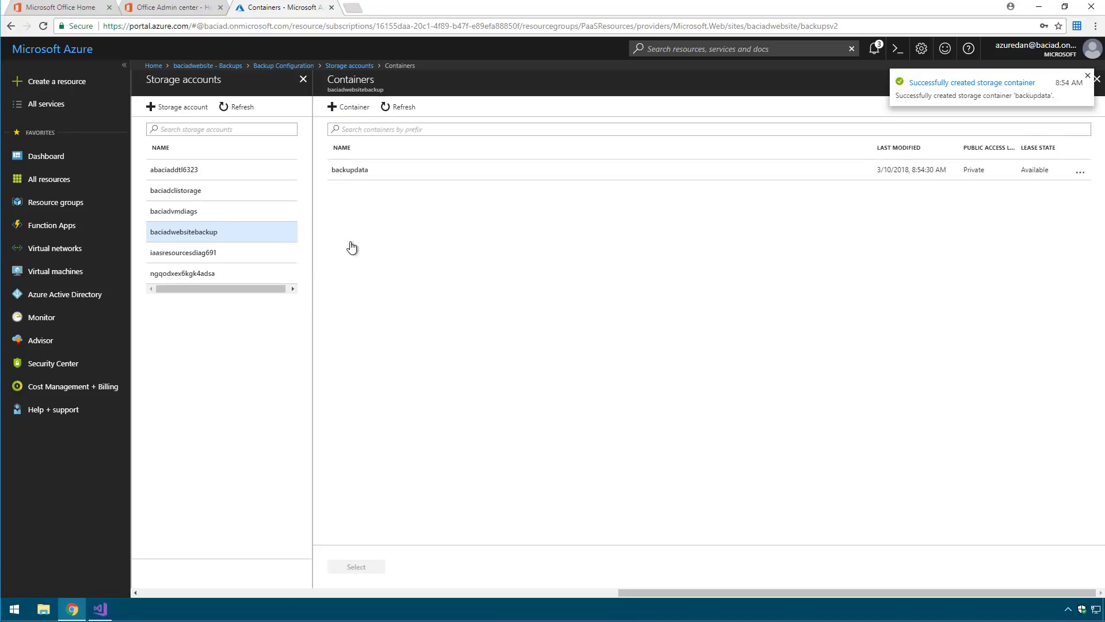
pyautogui.click(518, 169)
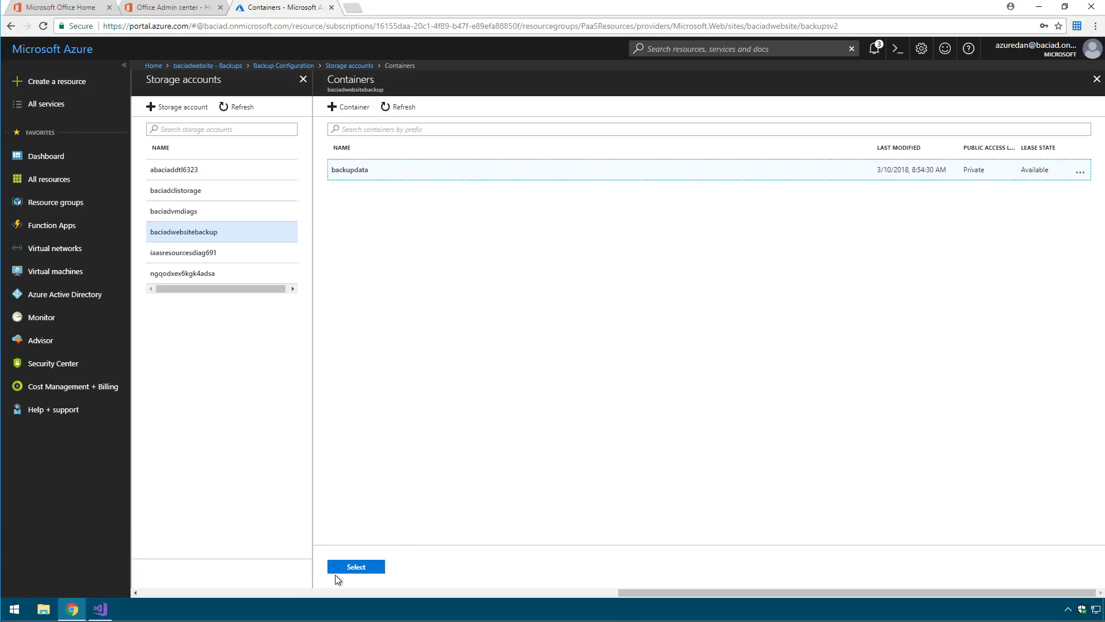
pyautogui.click(355, 567)
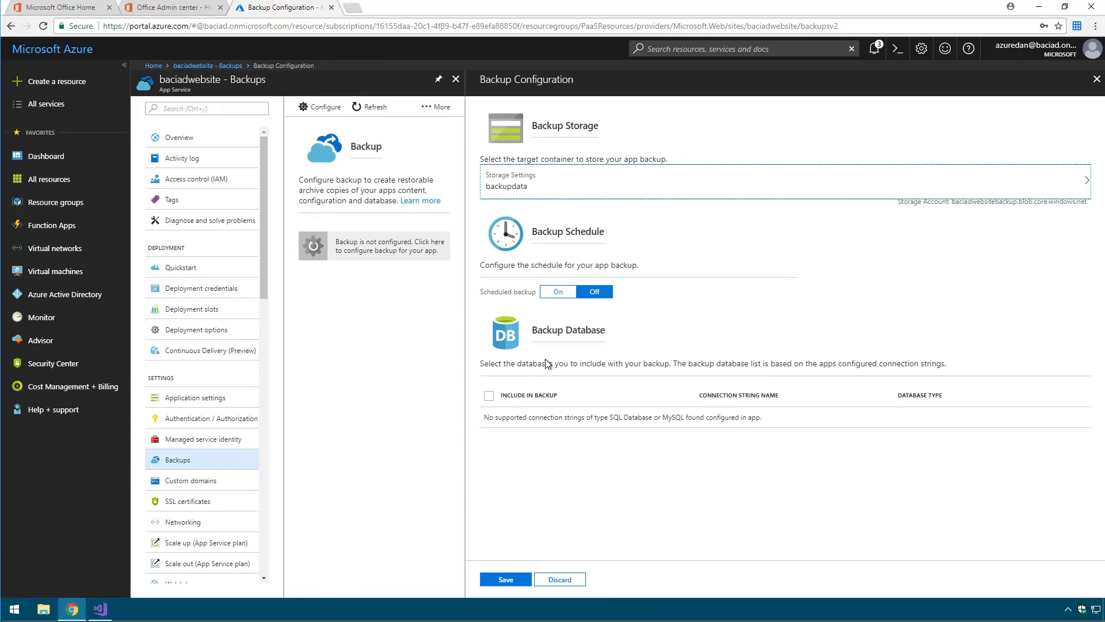
# - Turn scheduled backup on (daily, 30-day retention) and save the backup configuration
pyautogui.click(558, 292)
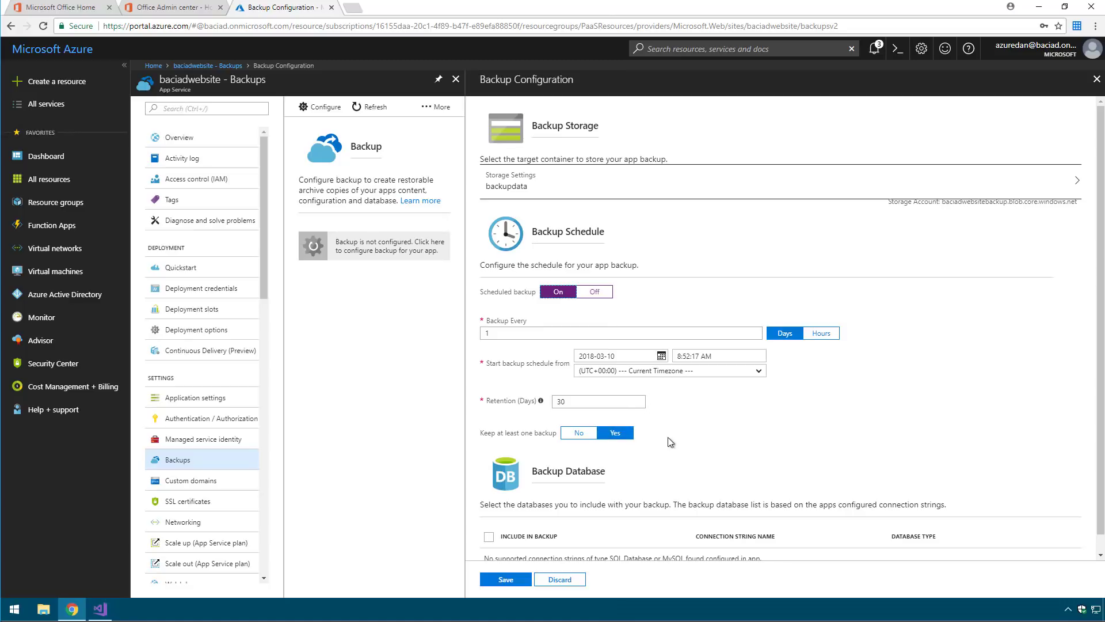
pyautogui.scroll(-1, 670, 442)
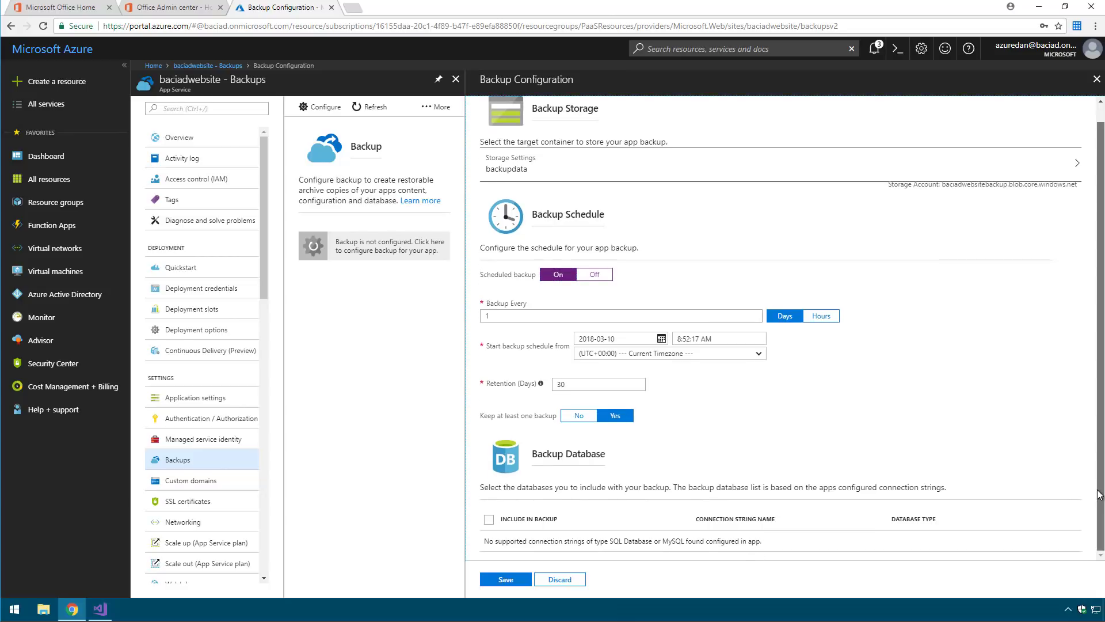
pyautogui.click(507, 579)
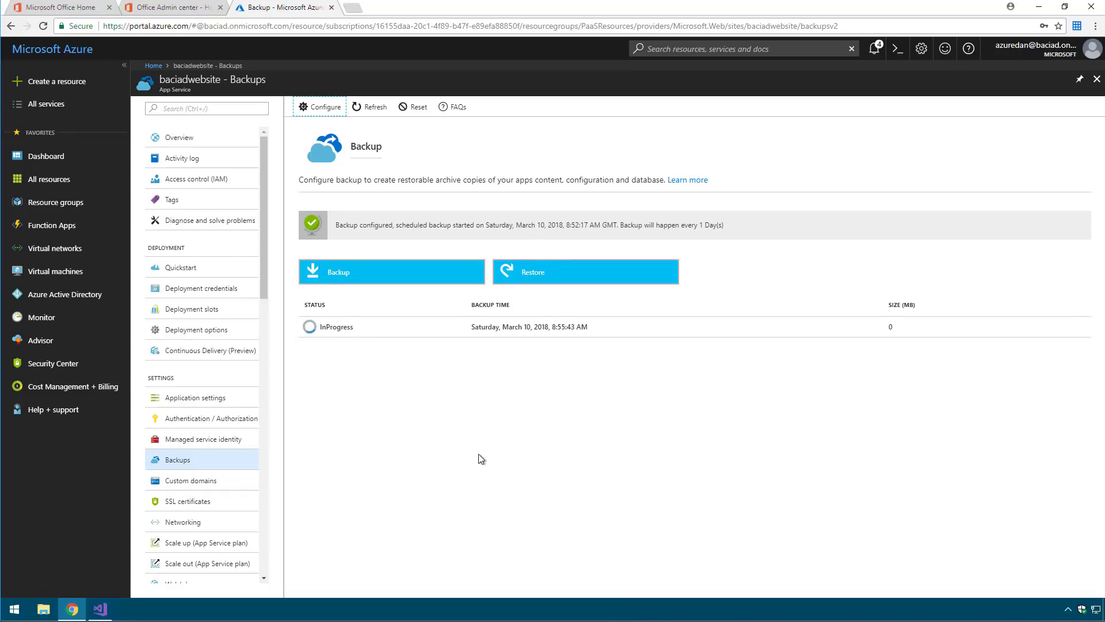
# - Go through Custom domains and SSL certificates to baciadwebsite's Networking page
pyautogui.click(200, 485)
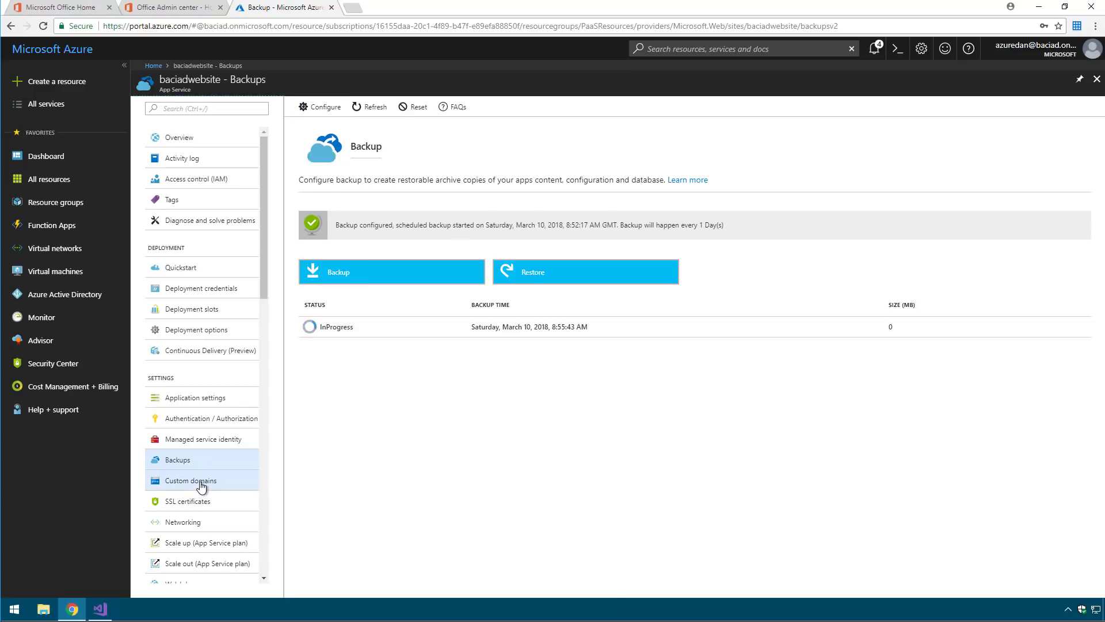
pyautogui.click(220, 506)
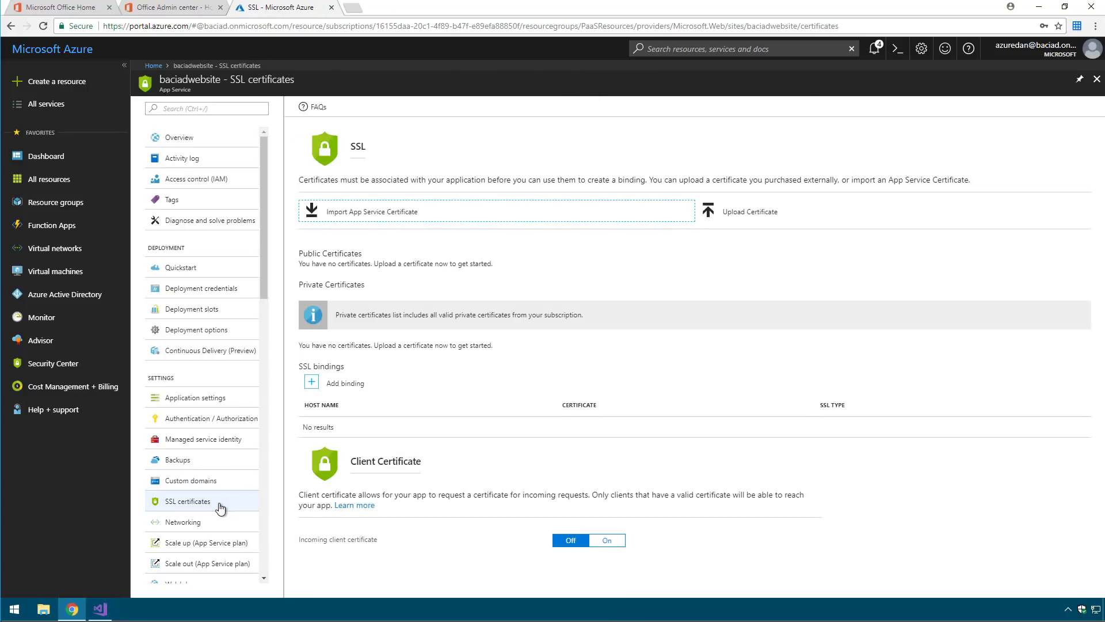
pyautogui.click(230, 523)
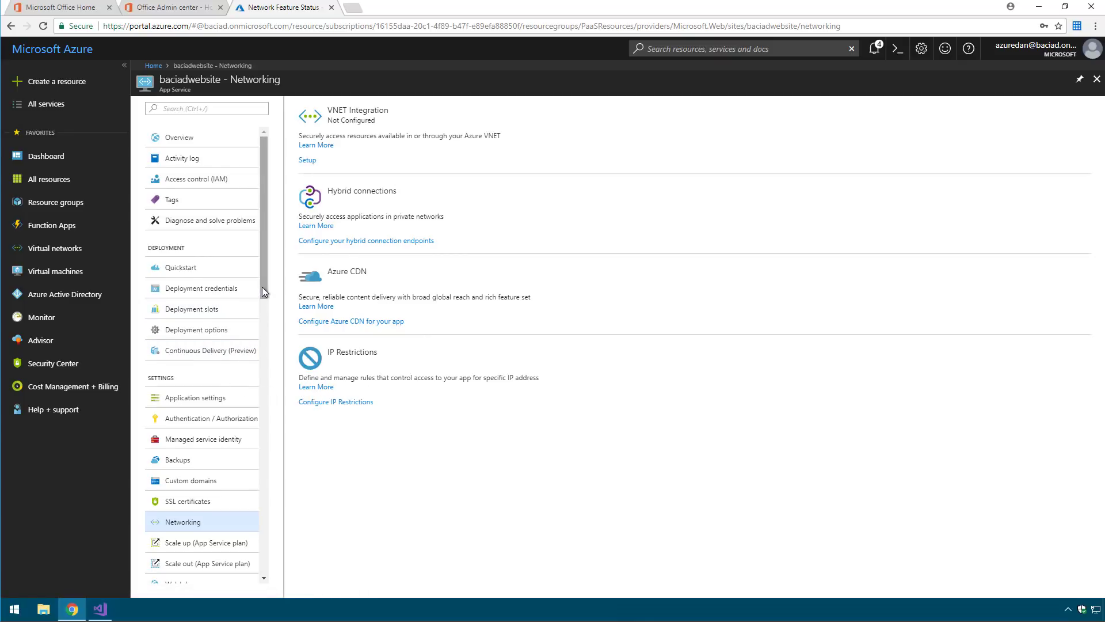
pyautogui.moveTo(261, 286); pyautogui.dragTo(258, 419)
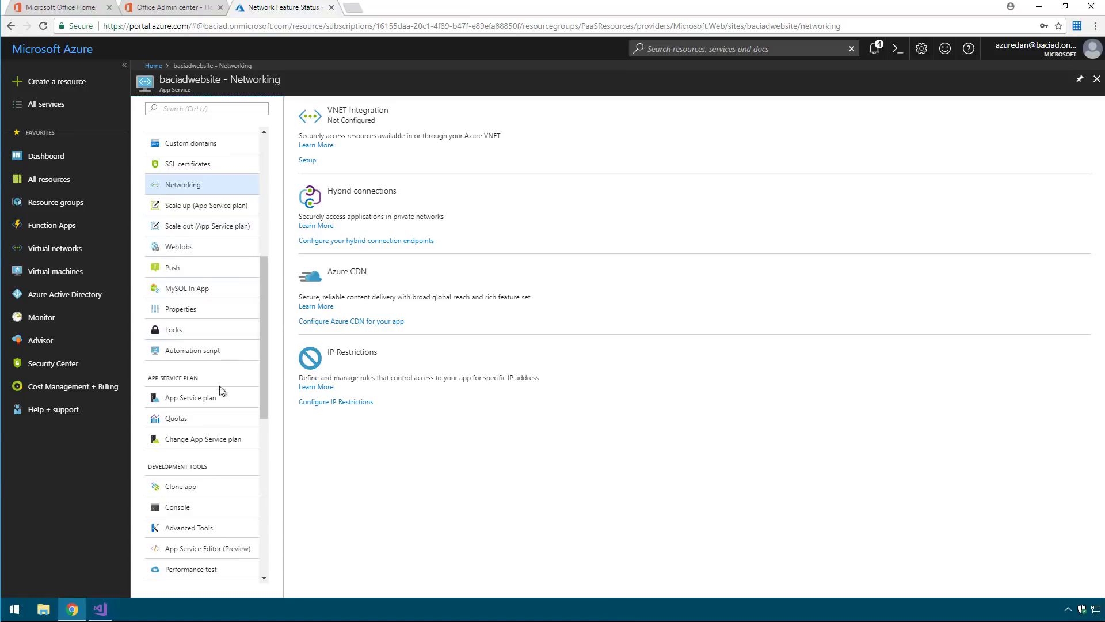
# - Look at the app's Console and launch, then close, the App Service Editor
pyautogui.click(233, 517)
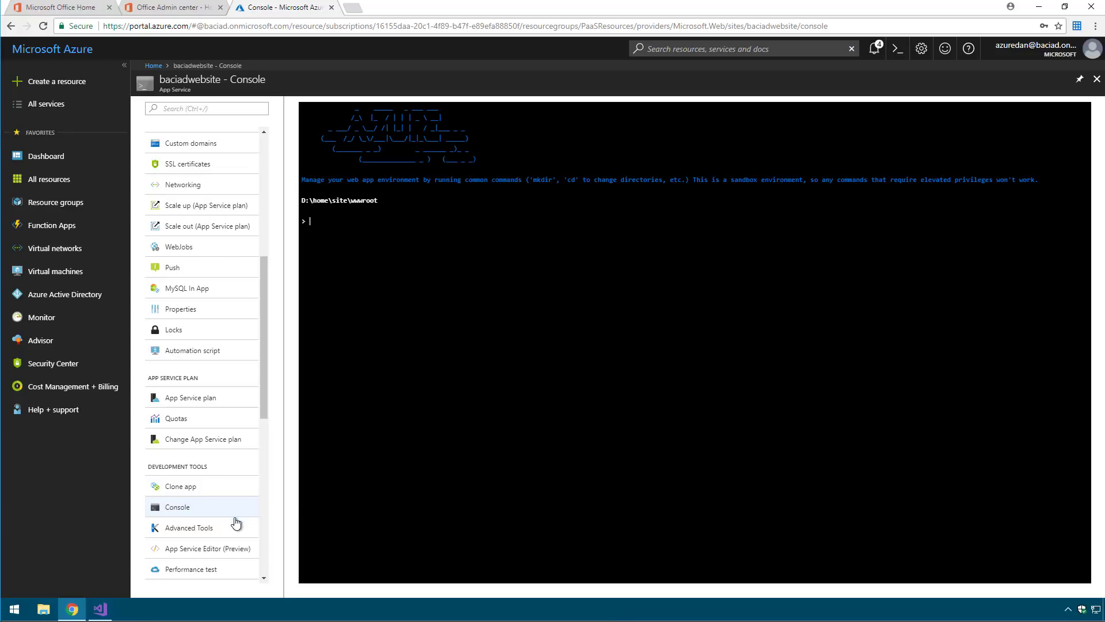
pyautogui.click(233, 549)
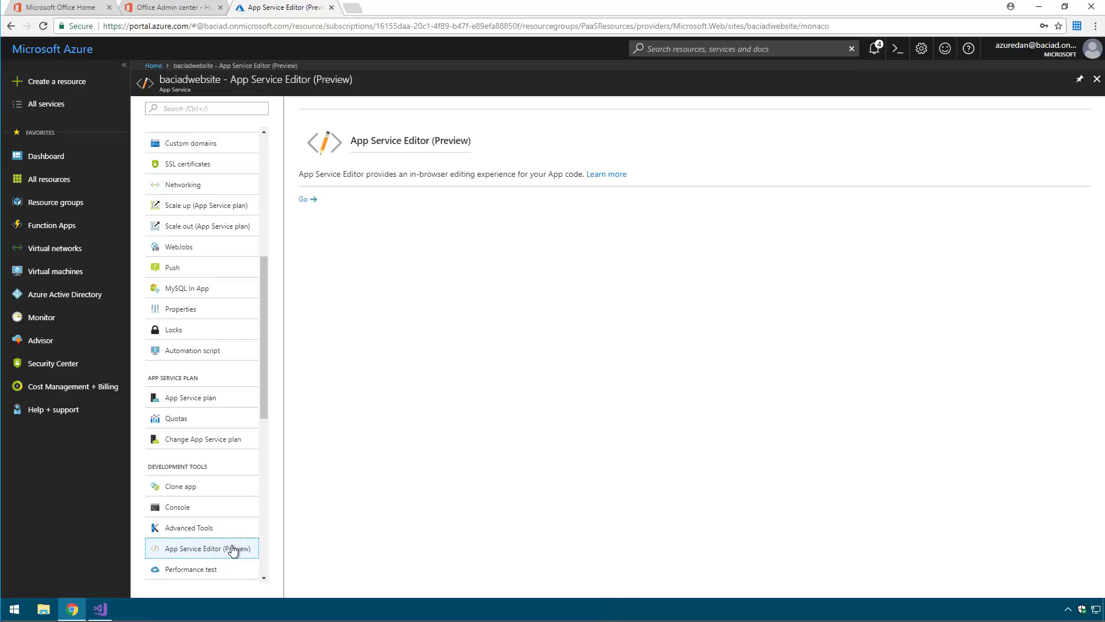
pyautogui.click(306, 200)
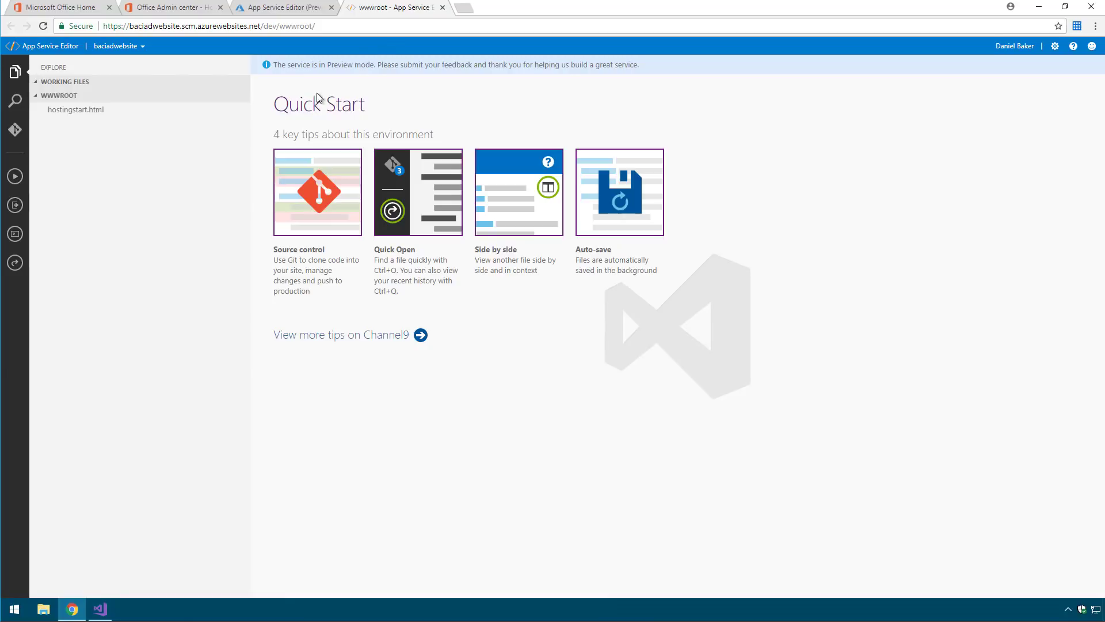
pyautogui.click(442, 8)
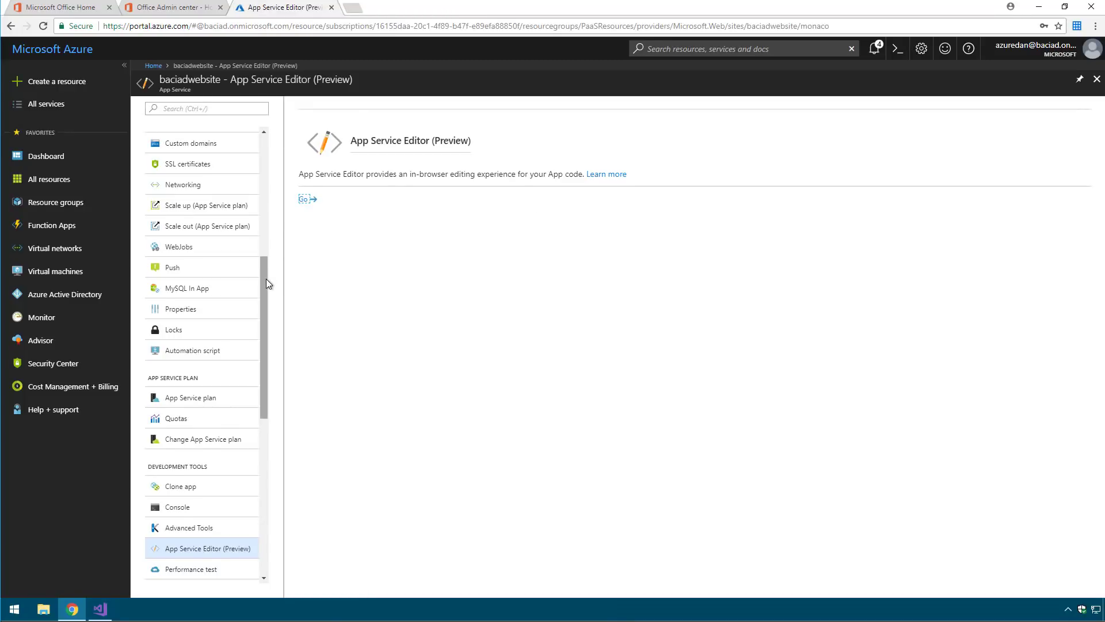
pyautogui.moveTo(266, 278); pyautogui.dragTo(303, 116)
# - Download the baciadwebsite publish profile from the Overview page
pyautogui.click(227, 148)
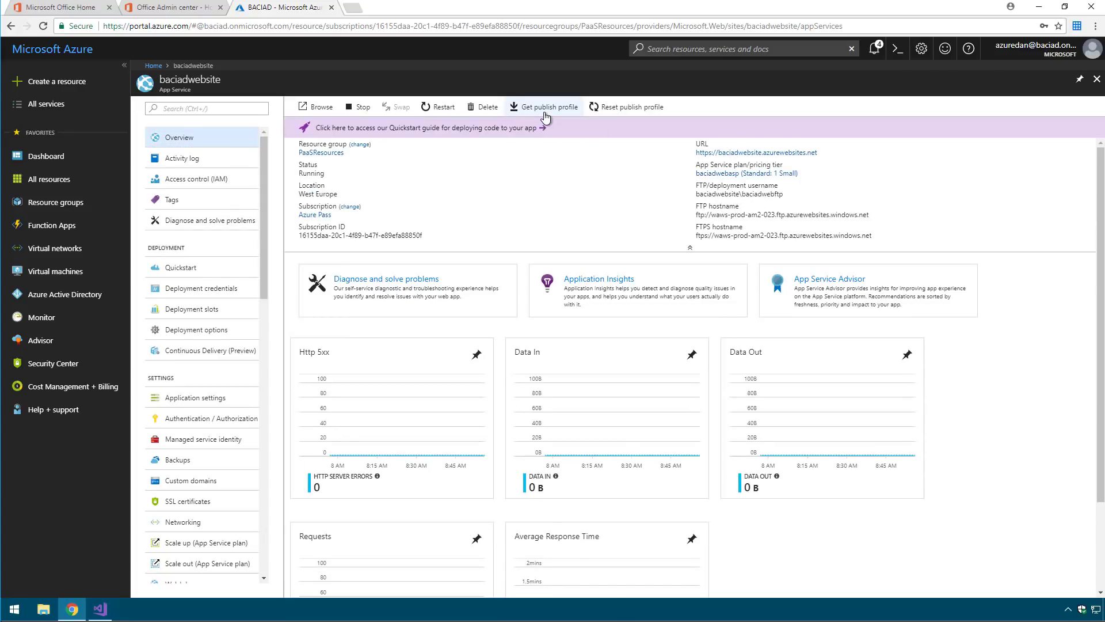
pyautogui.click(546, 116)
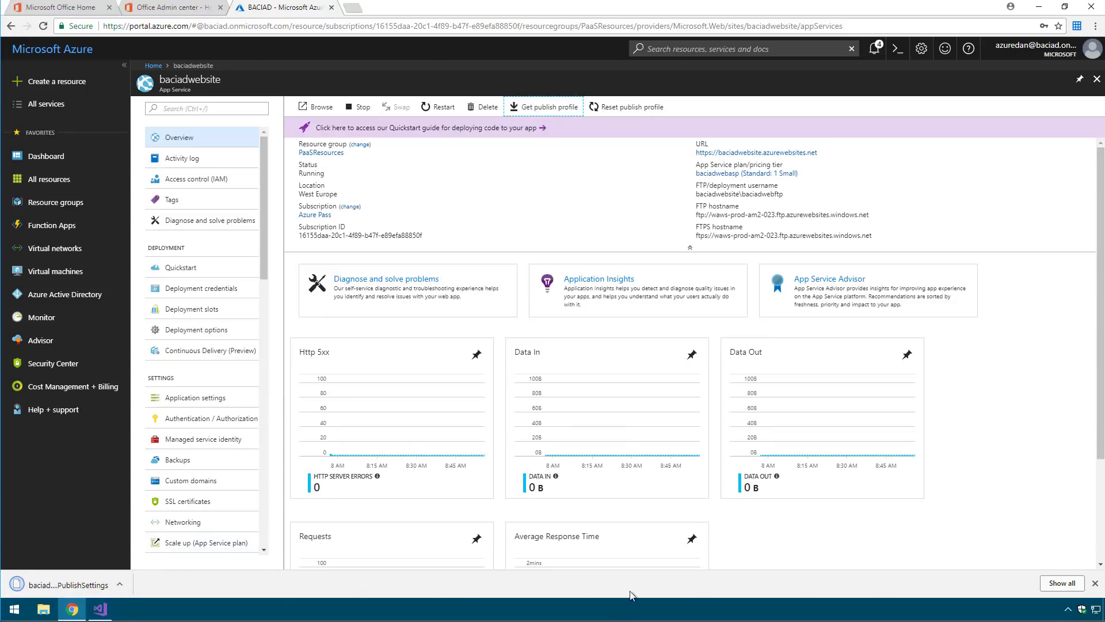
pyautogui.click(1094, 583)
# - Import baciadwebsite.PublishSettings into the Website project's Publish Web App and publish
pyautogui.click(100, 609)
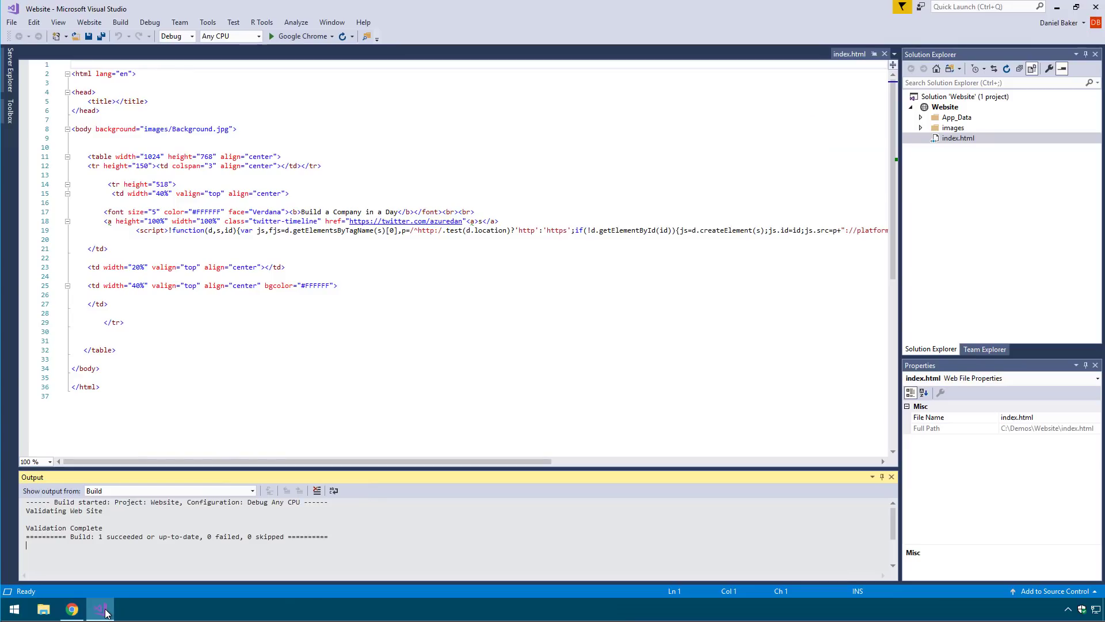
pyautogui.click(945, 107)
pyautogui.rightClick(957, 111)
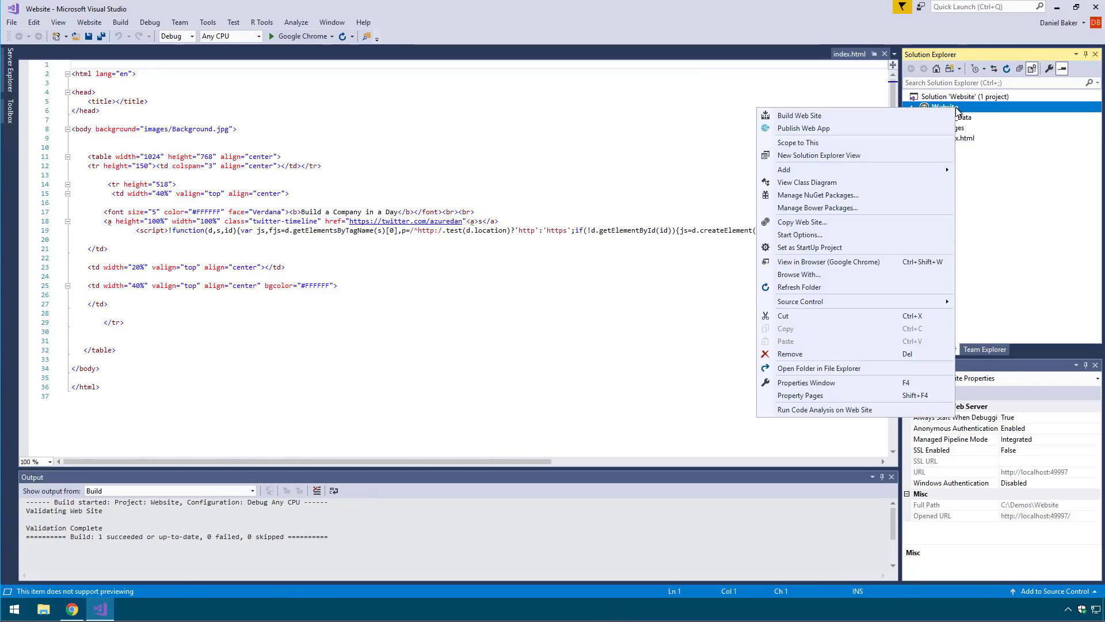
pyautogui.click(875, 129)
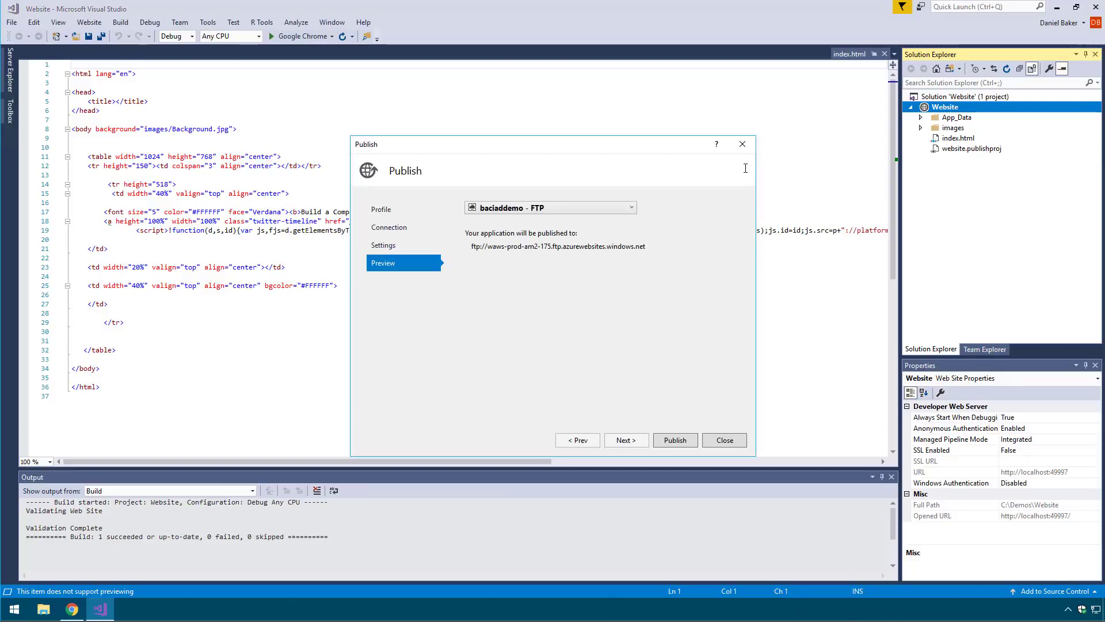
pyautogui.click(406, 210)
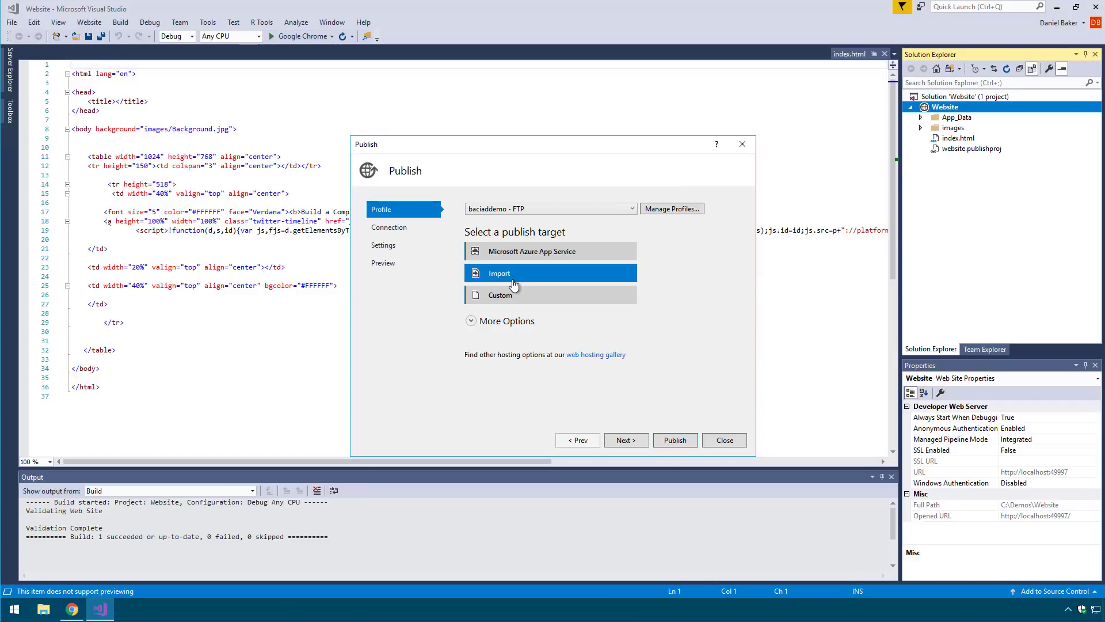
pyautogui.click(514, 284)
pyautogui.click(669, 300)
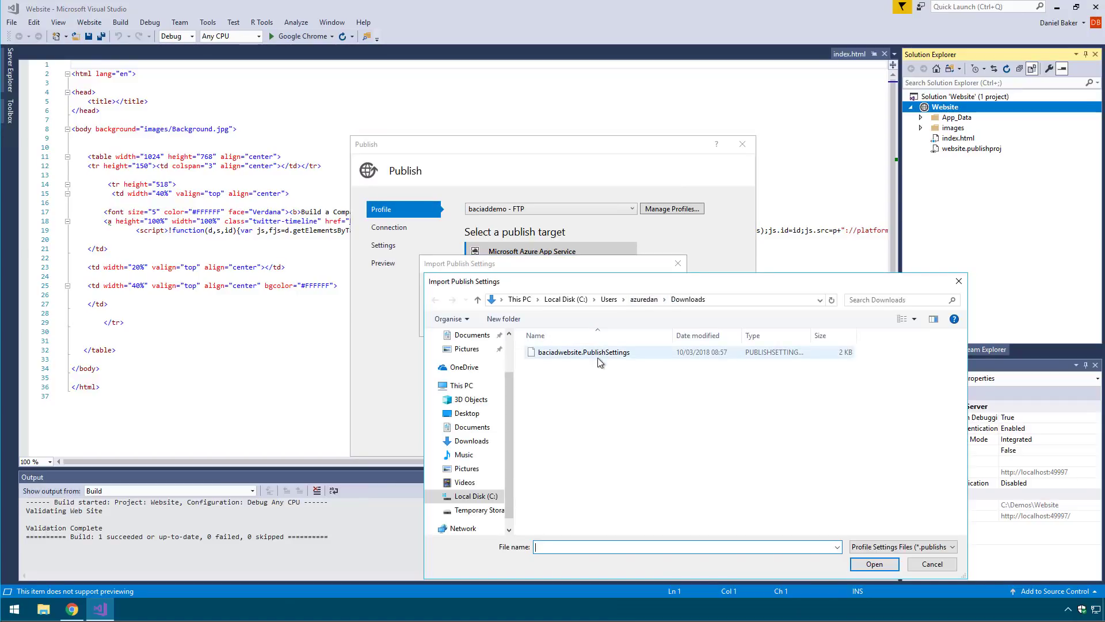
pyautogui.click(598, 358)
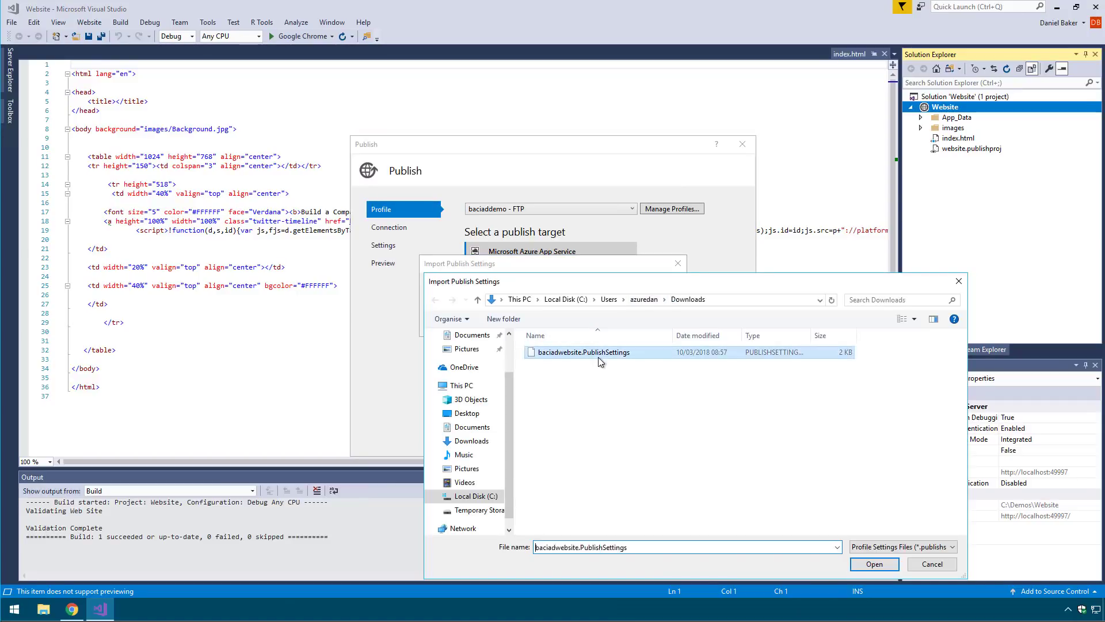
pyautogui.click(874, 564)
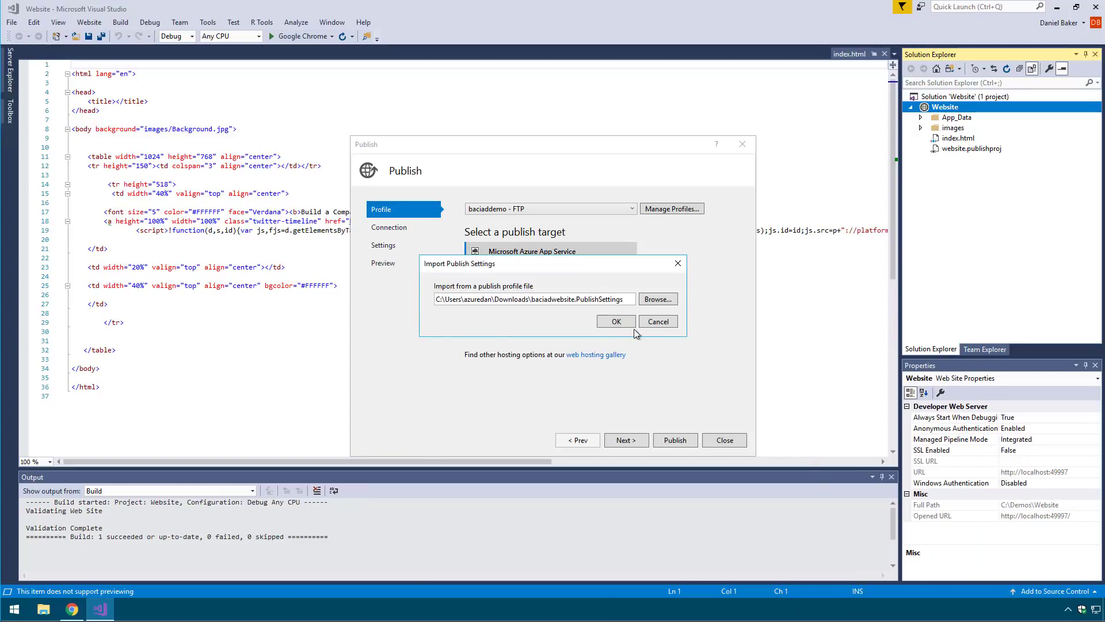
pyautogui.click(615, 321)
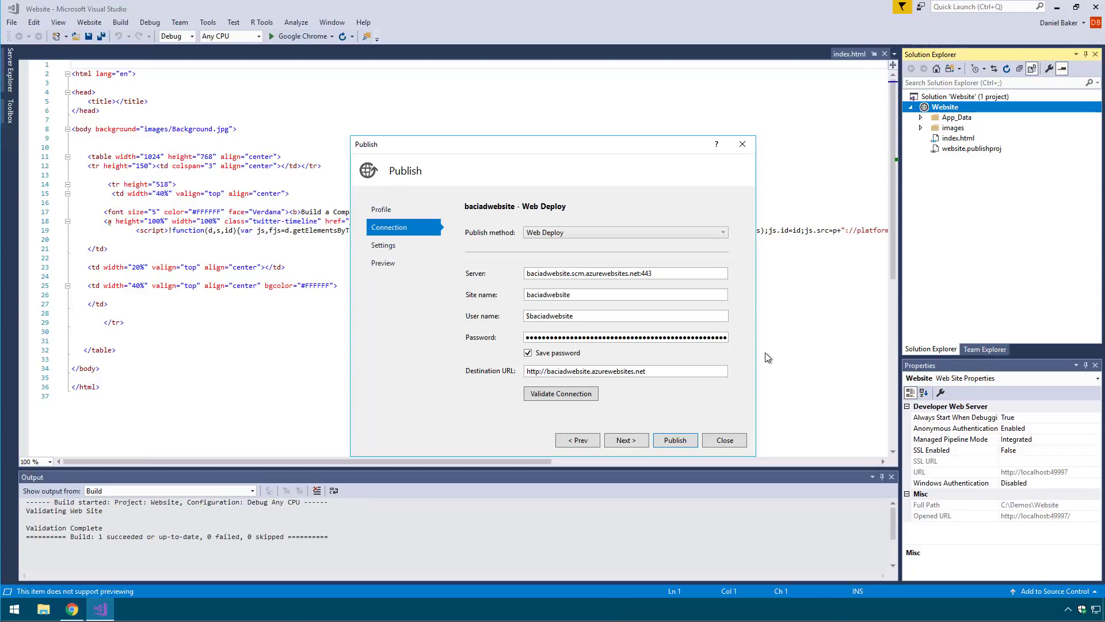
pyautogui.click(673, 441)
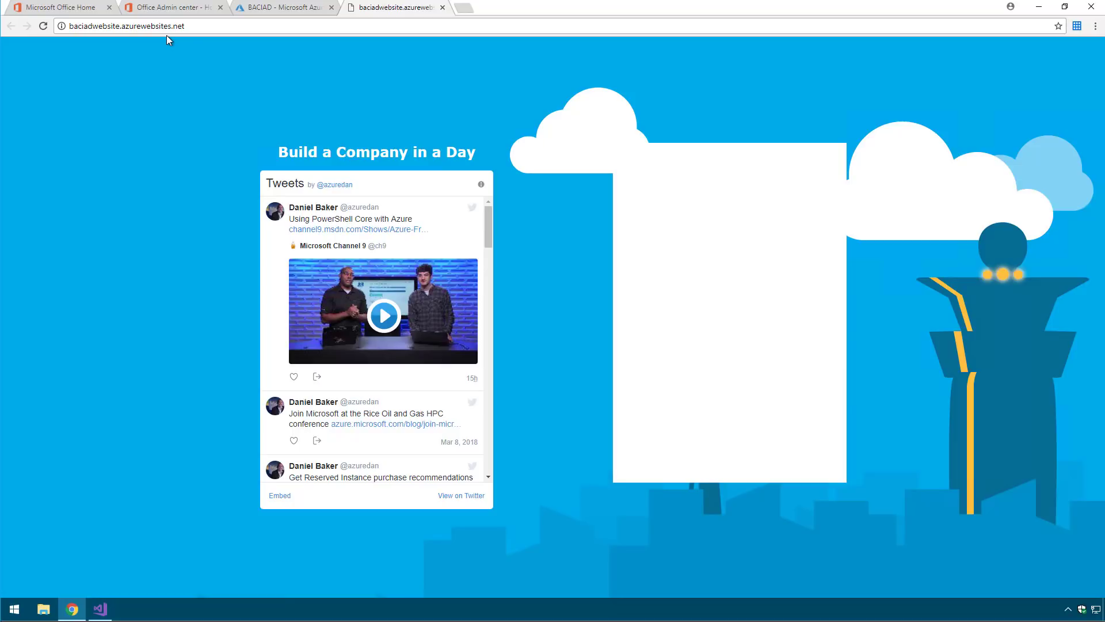
# - Add a deployment slot named dev and open the baciadwebsite-dev slot
pyautogui.click(441, 8)
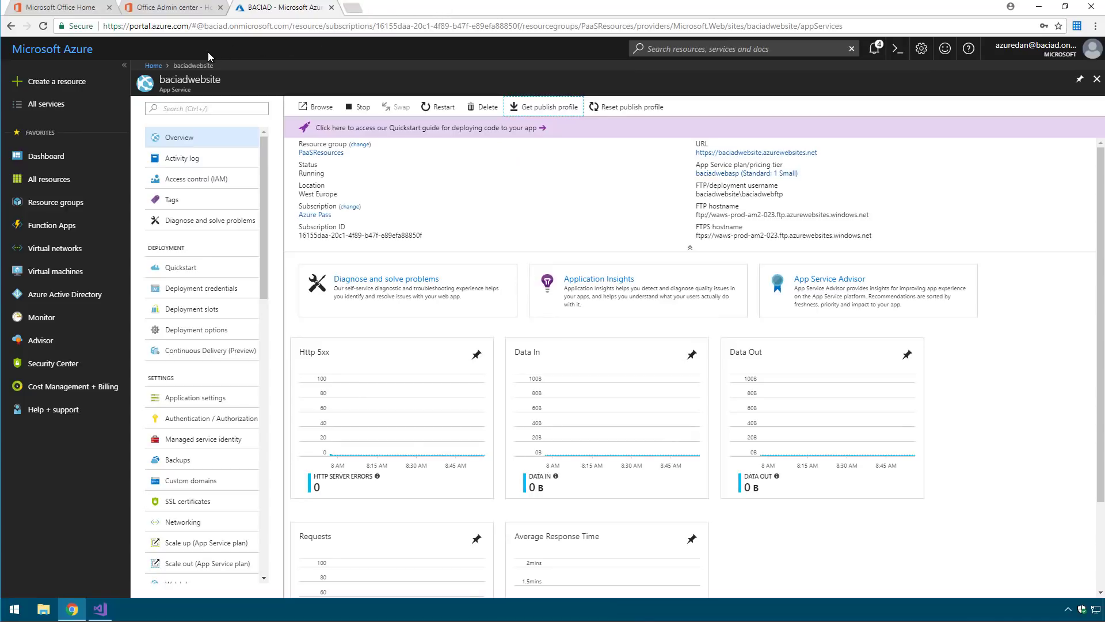
pyautogui.click(198, 314)
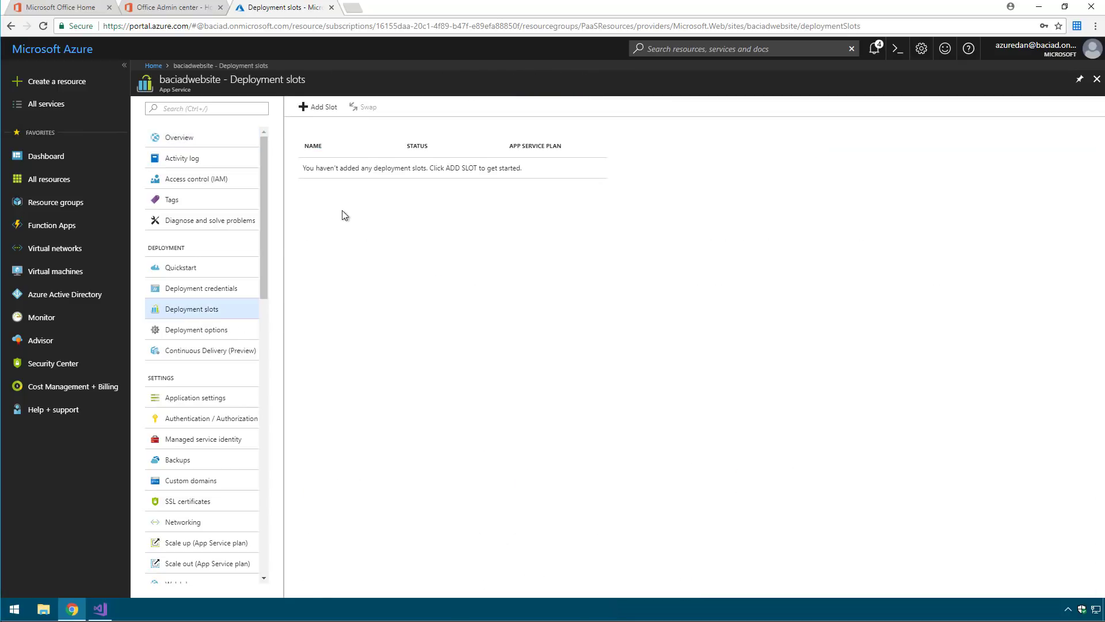
pyautogui.click(308, 113)
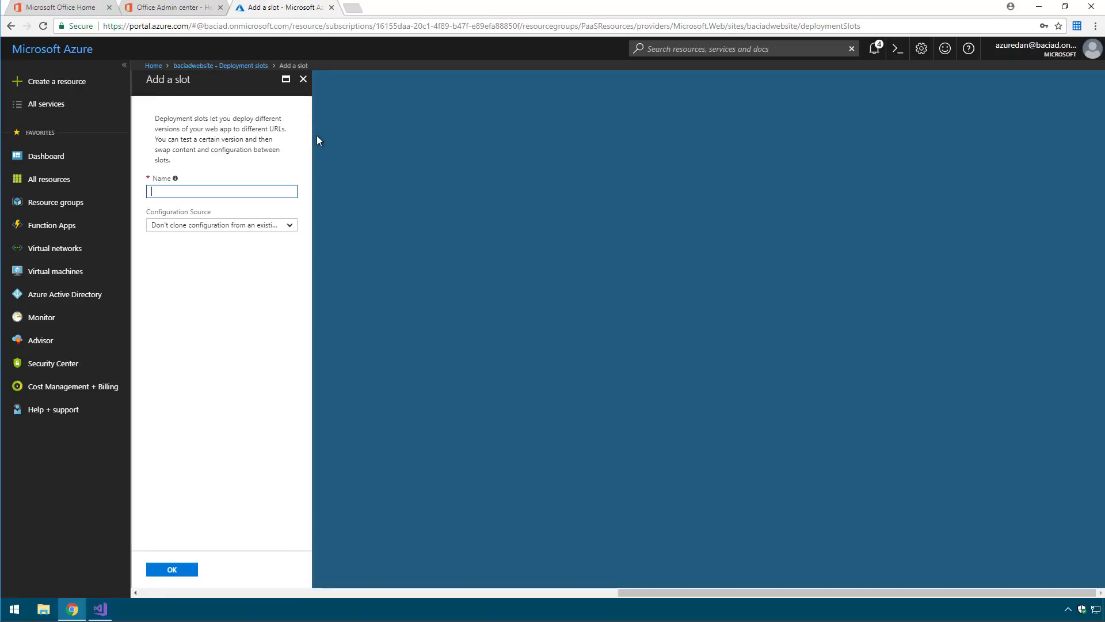
pyautogui.click(229, 195)
pyautogui.write('dev')
pyautogui.click(176, 569)
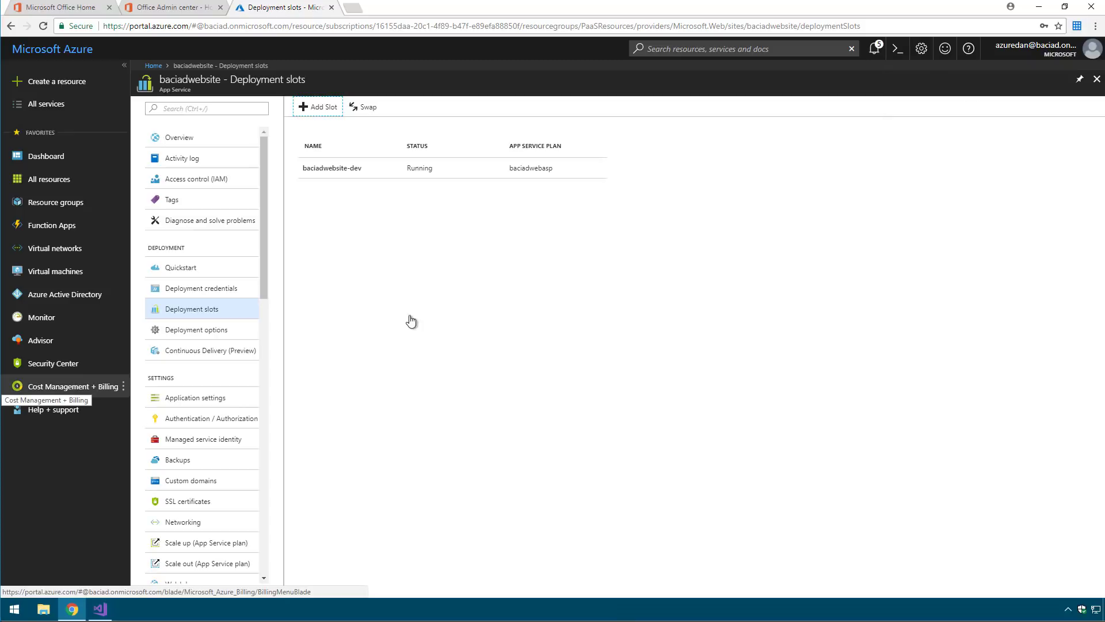
pyautogui.click(356, 170)
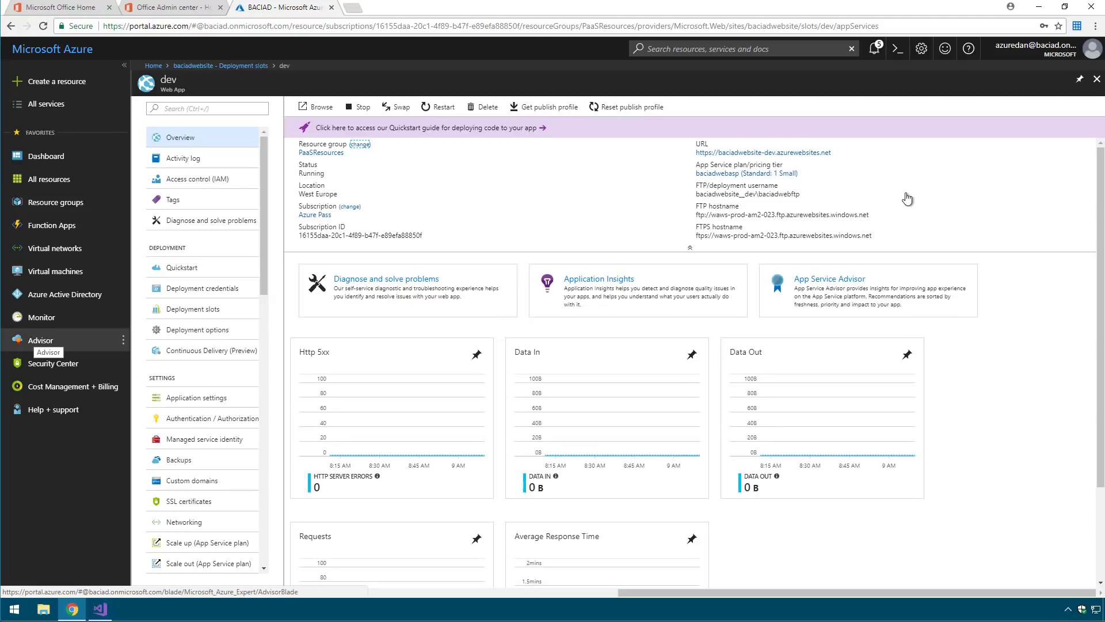
# - Check baciadwebsite-dev.azurewebsites.net loads, download the dev slot's publish profile, return to Visual Studio
pyautogui.click(820, 153)
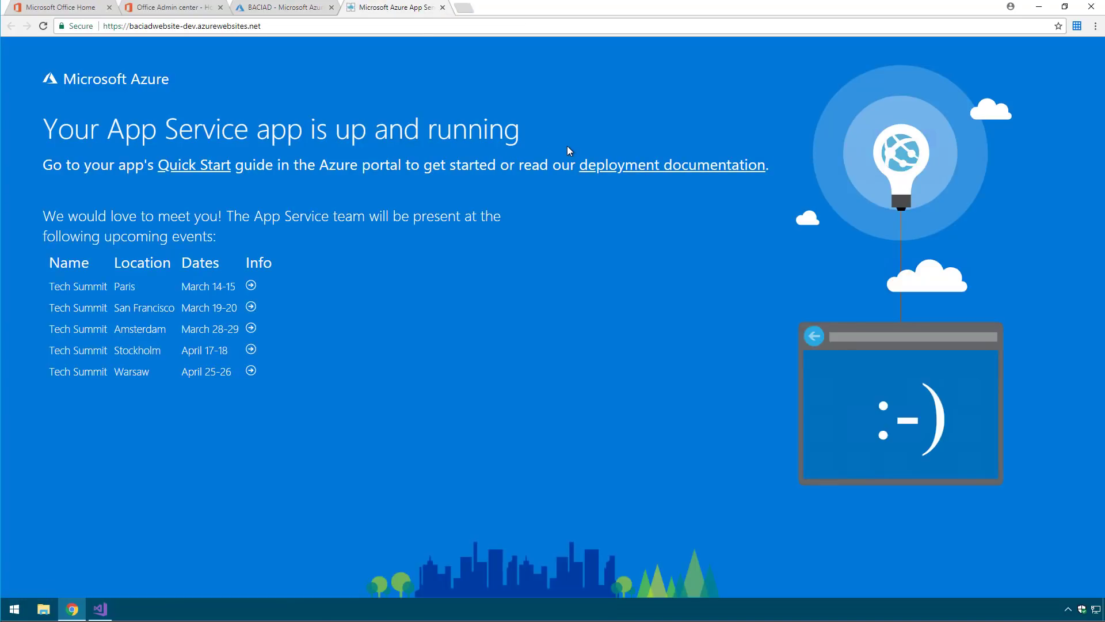
pyautogui.click(442, 7)
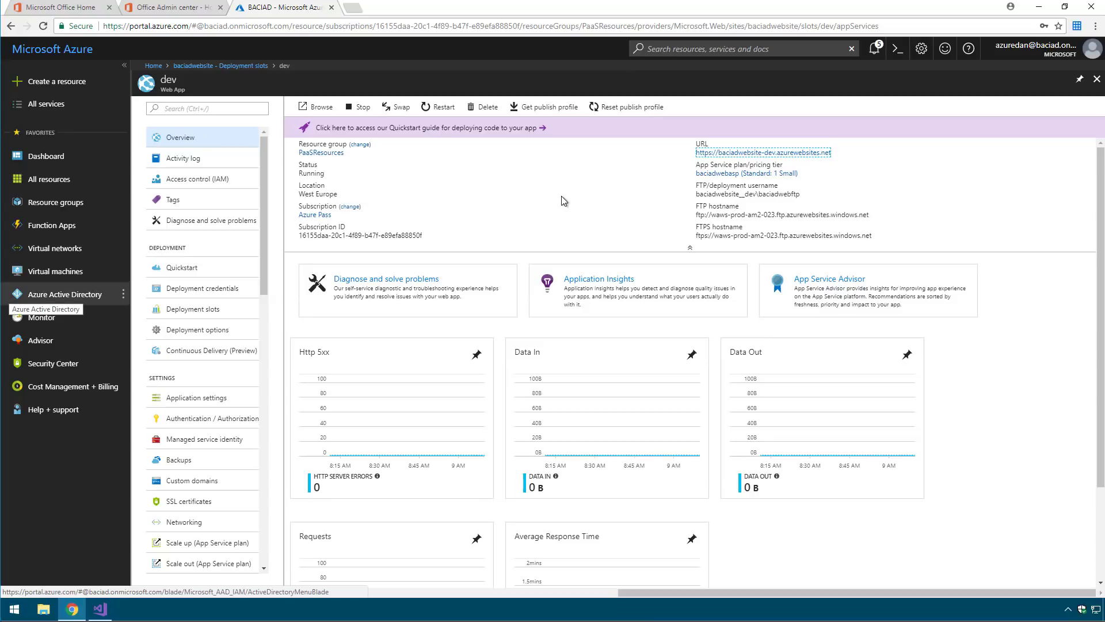
pyautogui.click(550, 109)
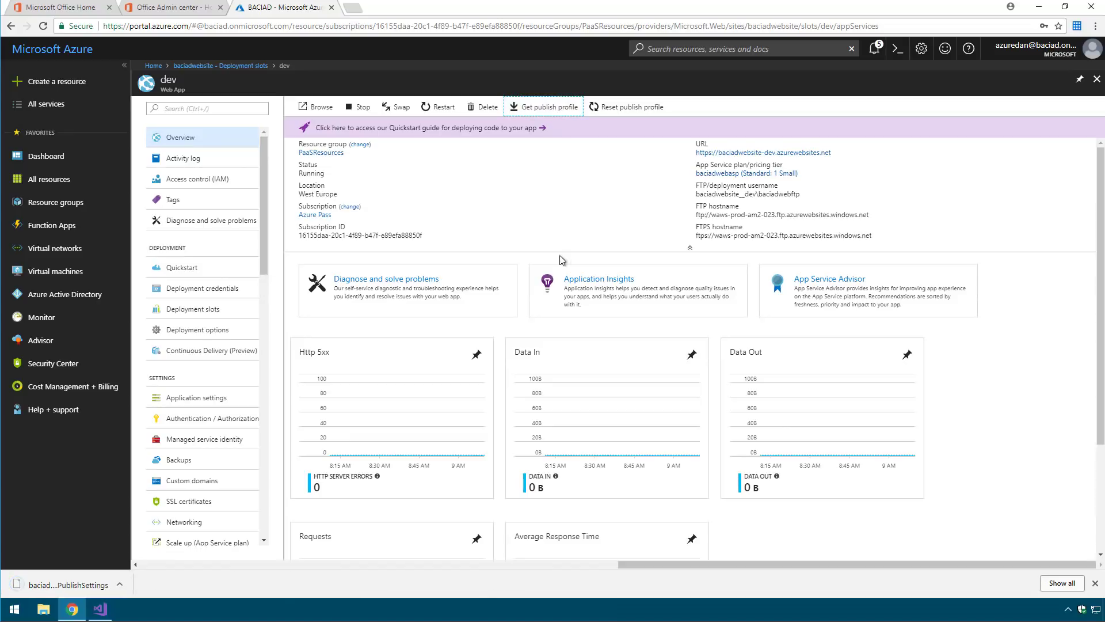
pyautogui.click(1095, 583)
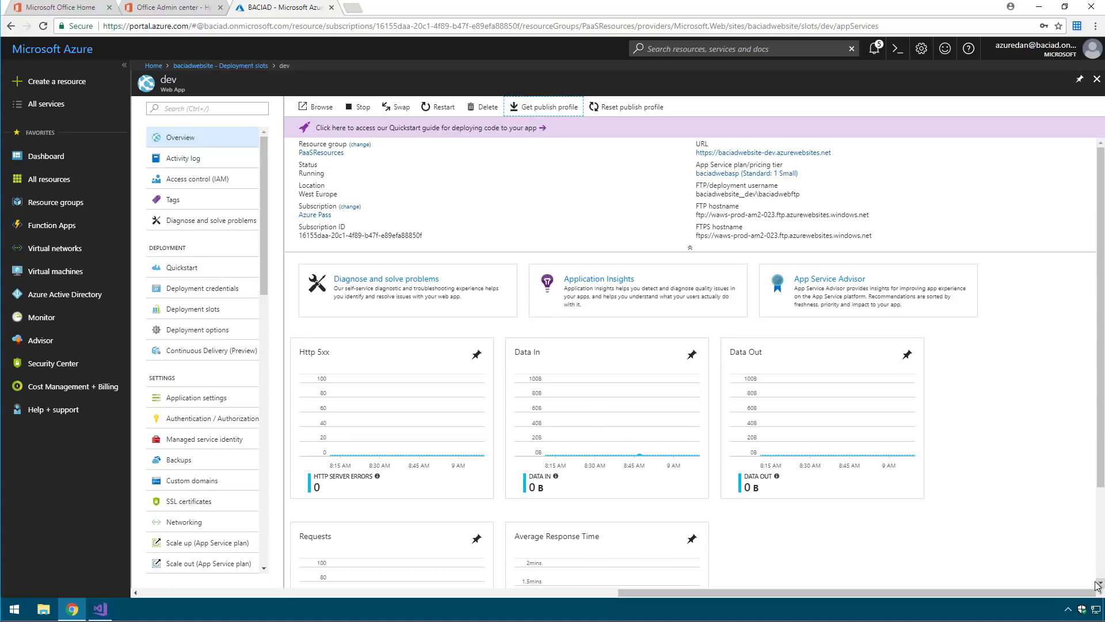
pyautogui.click(101, 609)
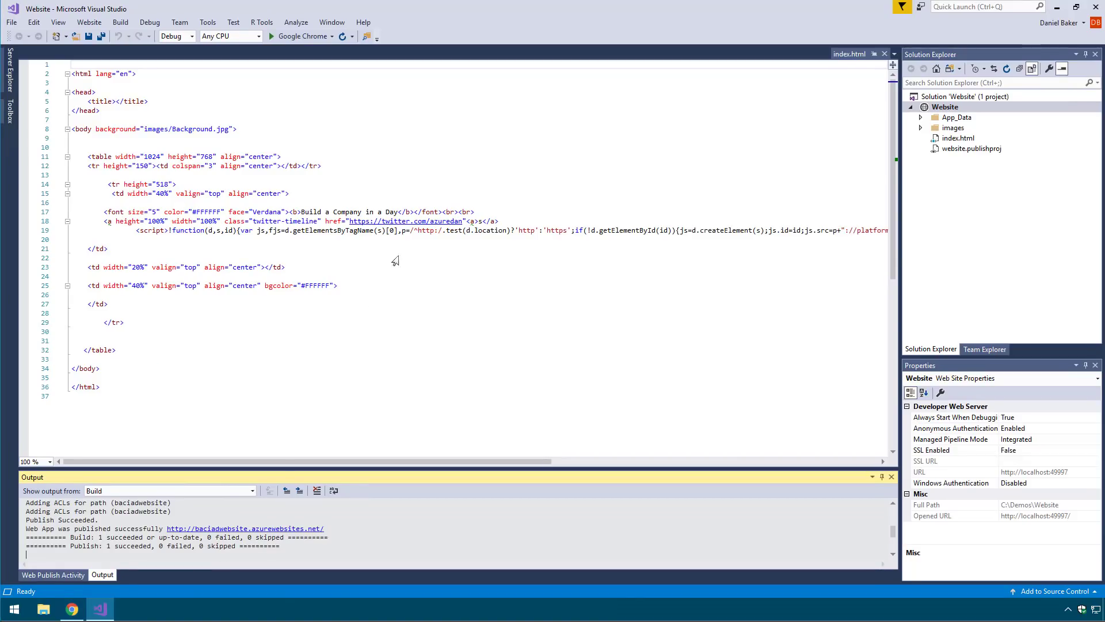
# - Append 'V2' to the 'Build a Company in a Day' page heading on line 17
pyautogui.click(393, 213)
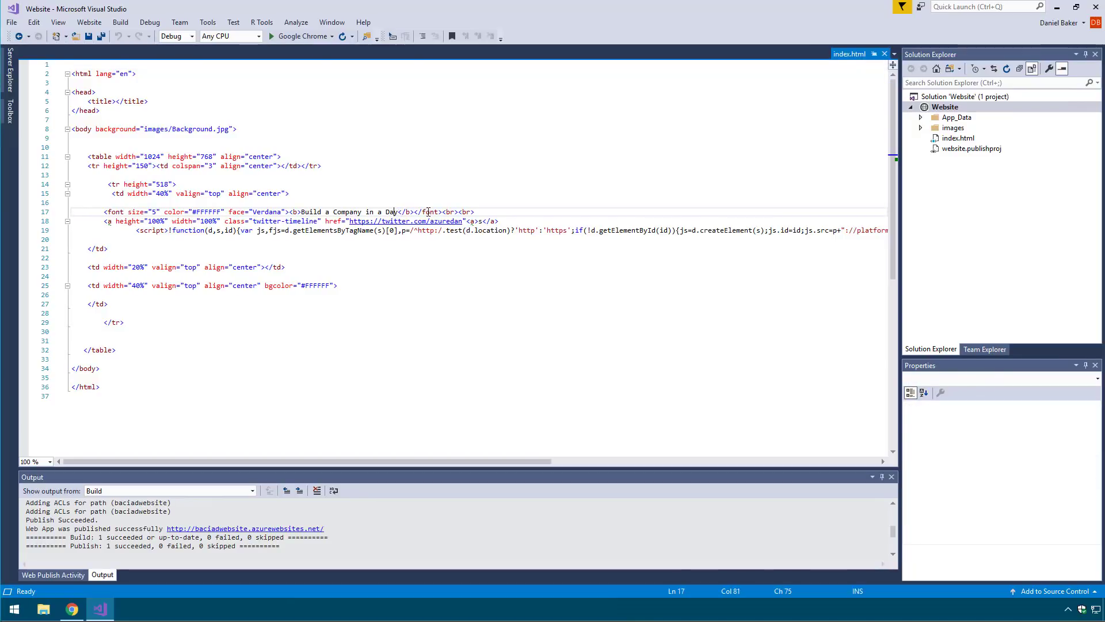
pyautogui.press('Right')
pyautogui.write('V2')
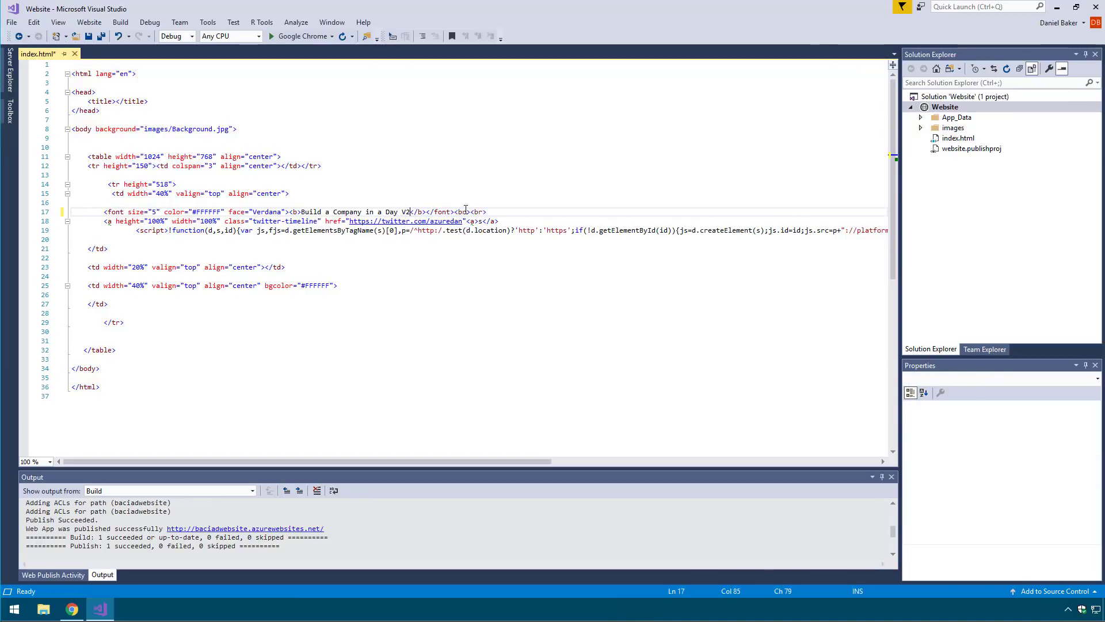
# - Import baciadwebsite(dev).PublishSettings from Downloads and publish the Website project to the dev slot
pyautogui.rightClick(949, 107)
pyautogui.click(889, 123)
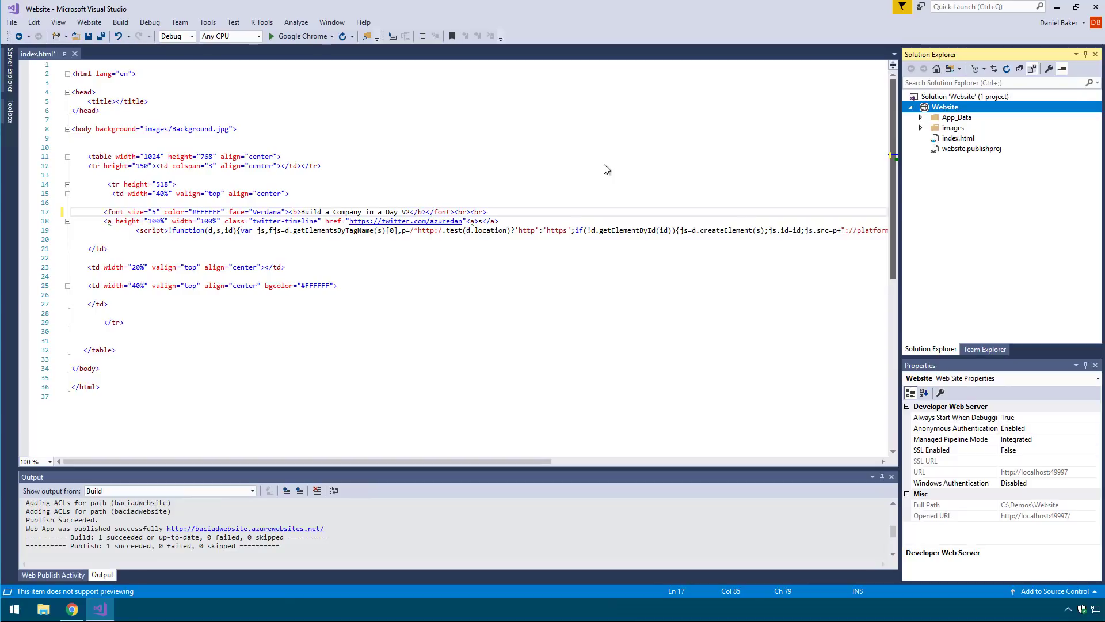
pyautogui.click(498, 274)
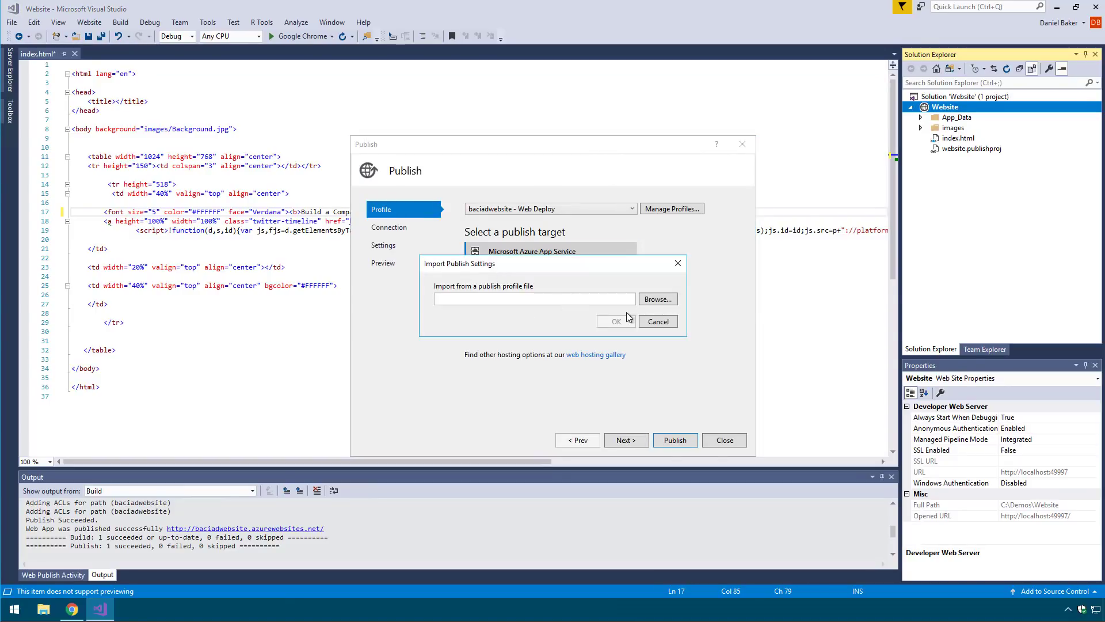
pyautogui.click(656, 300)
pyautogui.click(633, 354)
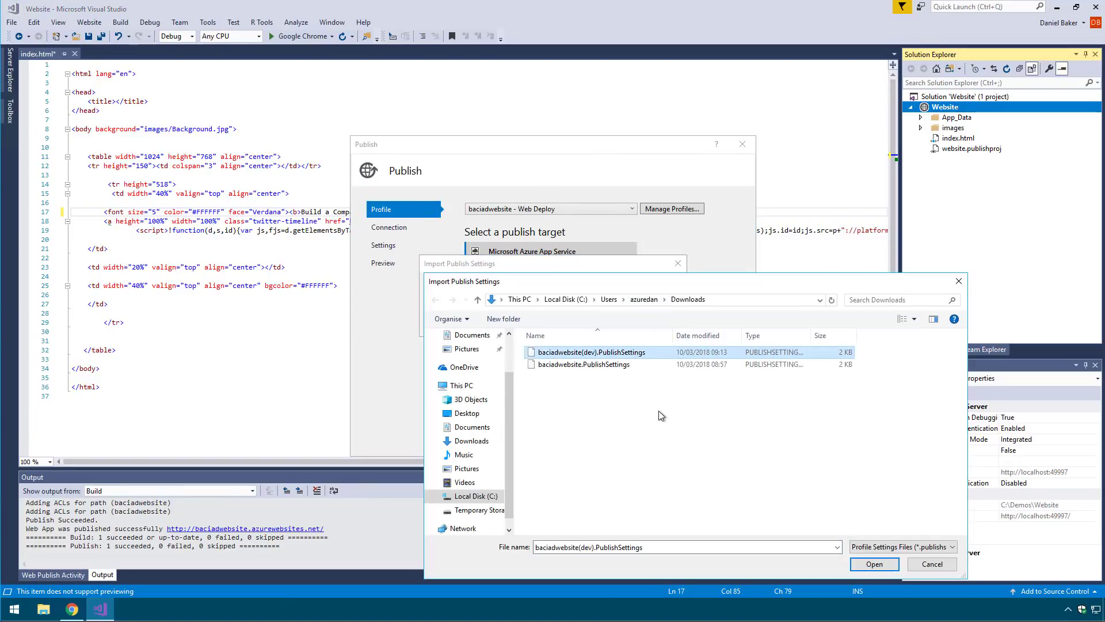
pyautogui.click(874, 563)
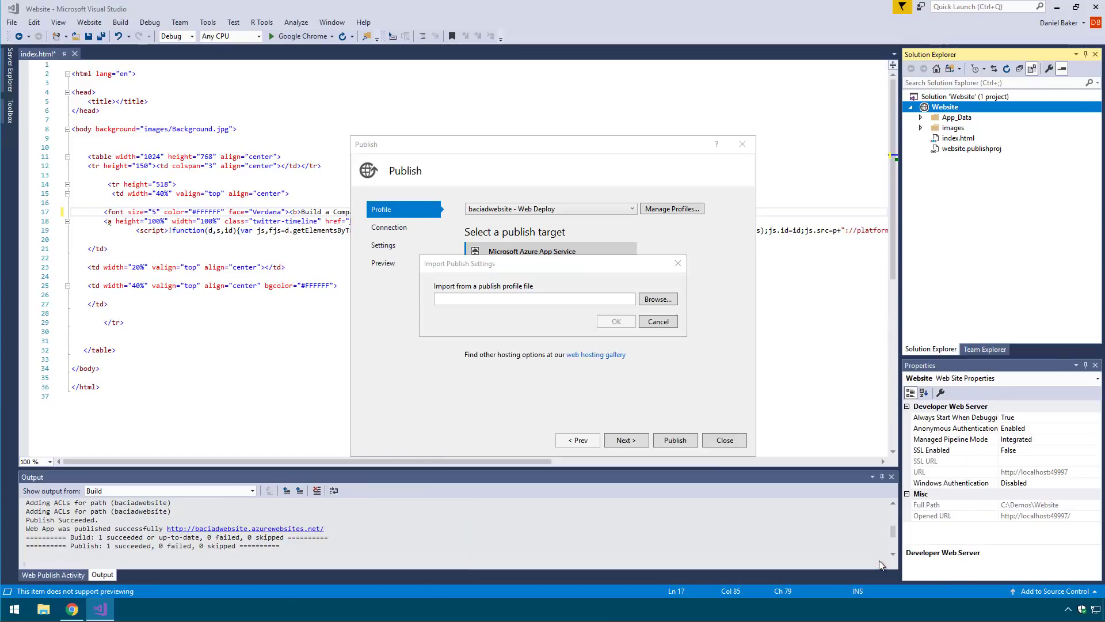
pyautogui.click(631, 324)
pyautogui.click(673, 440)
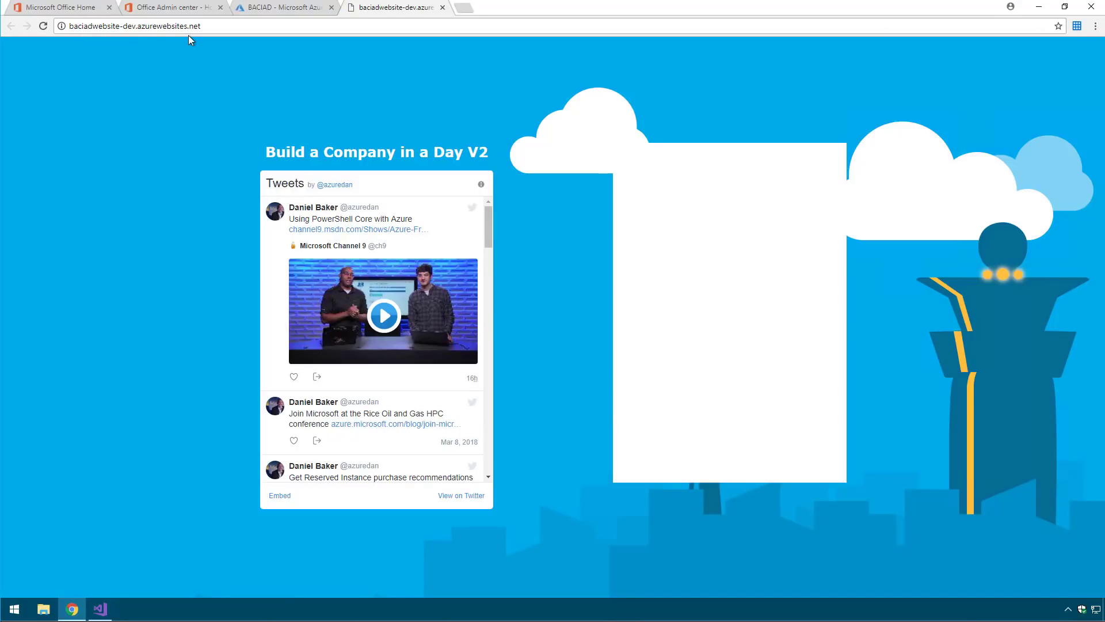
# - Close the dev site tab and open baciadwebsite's Authentication / Authorization settings from Home
pyautogui.click(442, 8)
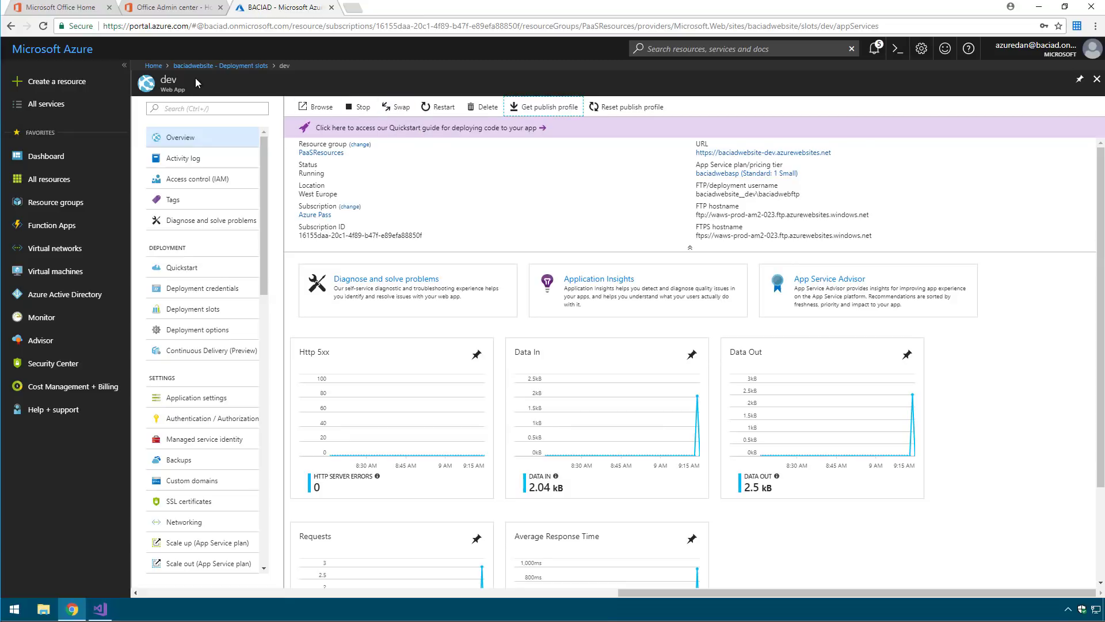
pyautogui.click(155, 67)
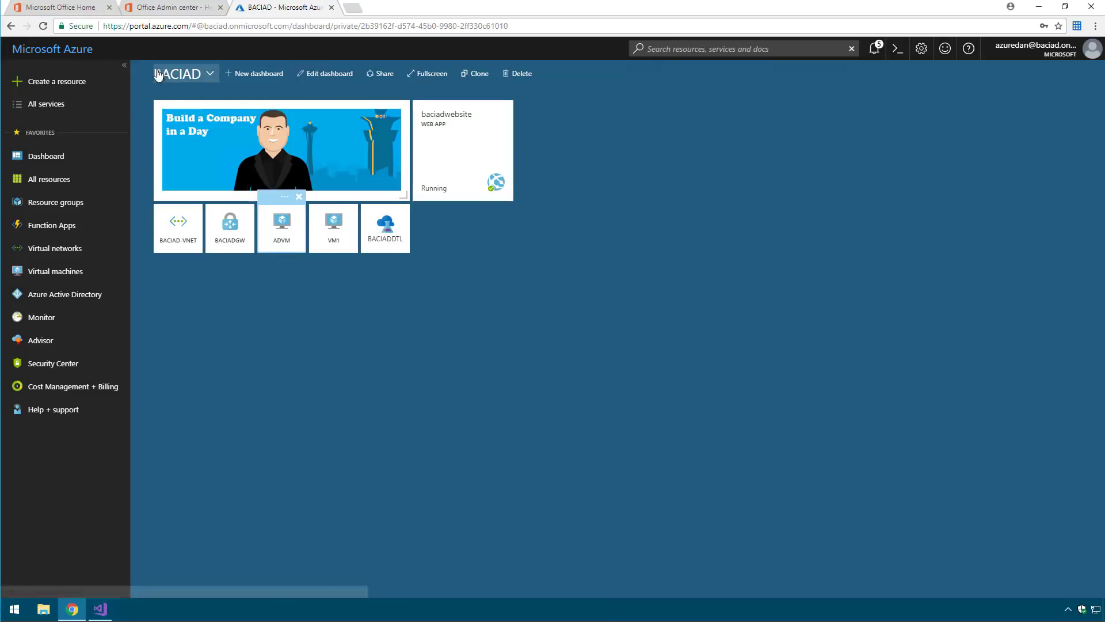
pyautogui.click(476, 171)
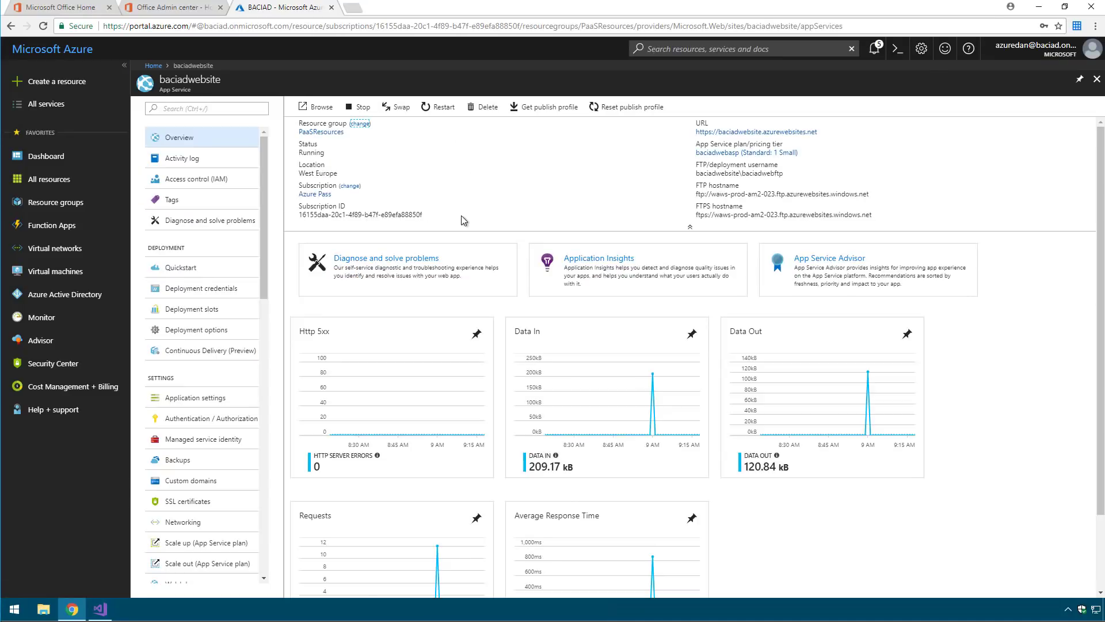
pyautogui.click(235, 420)
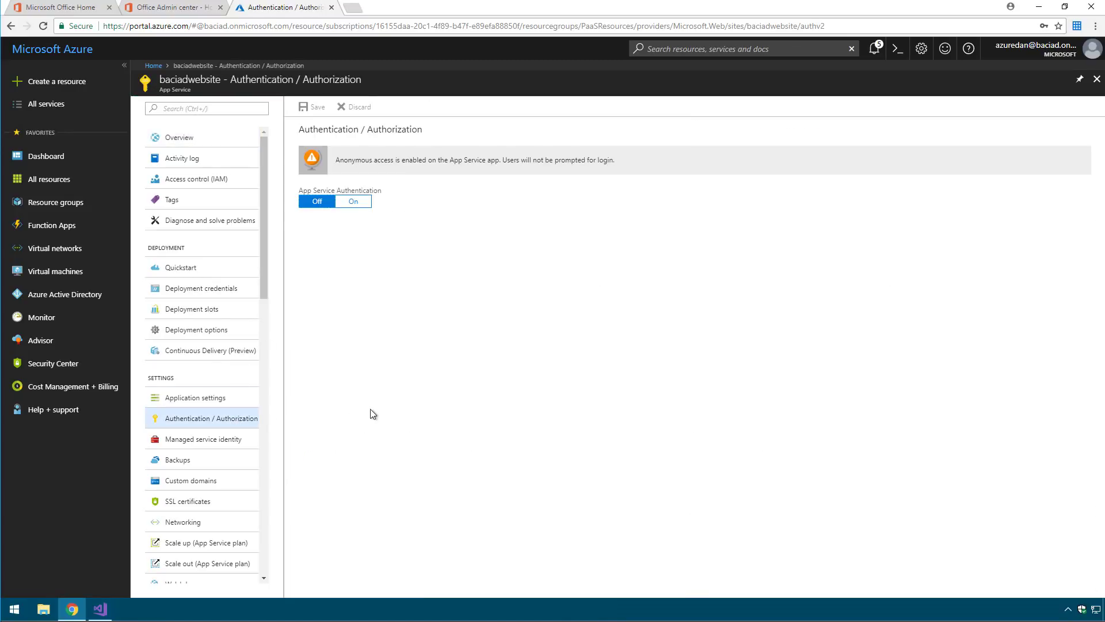
# - Turn App Service Authentication on with an Express-mode Azure Active Directory provider
pyautogui.click(354, 202)
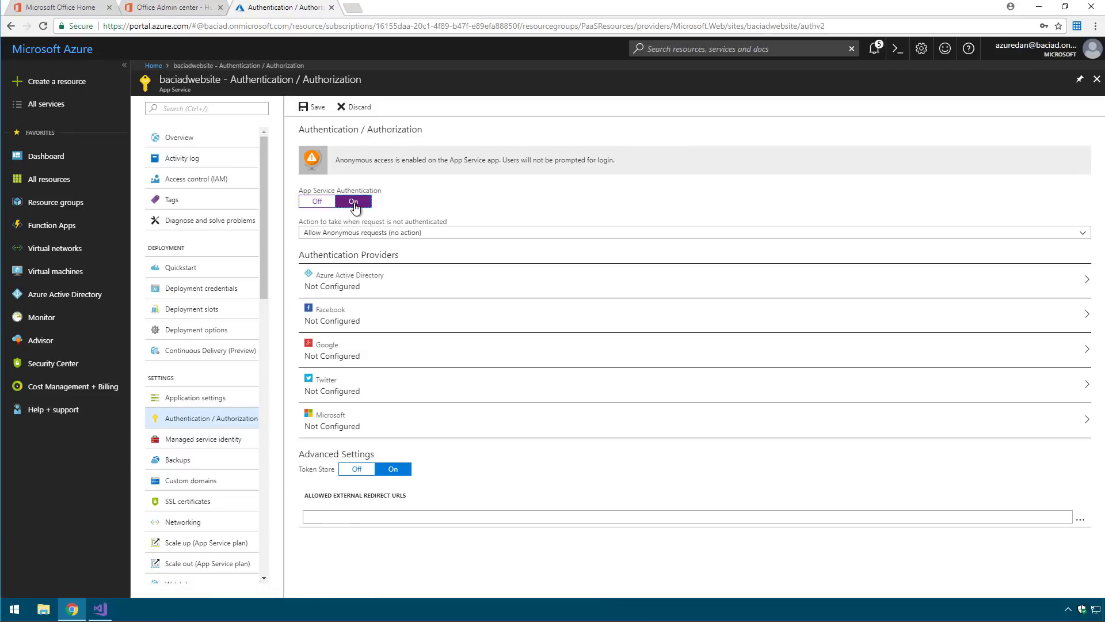
pyautogui.click(426, 291)
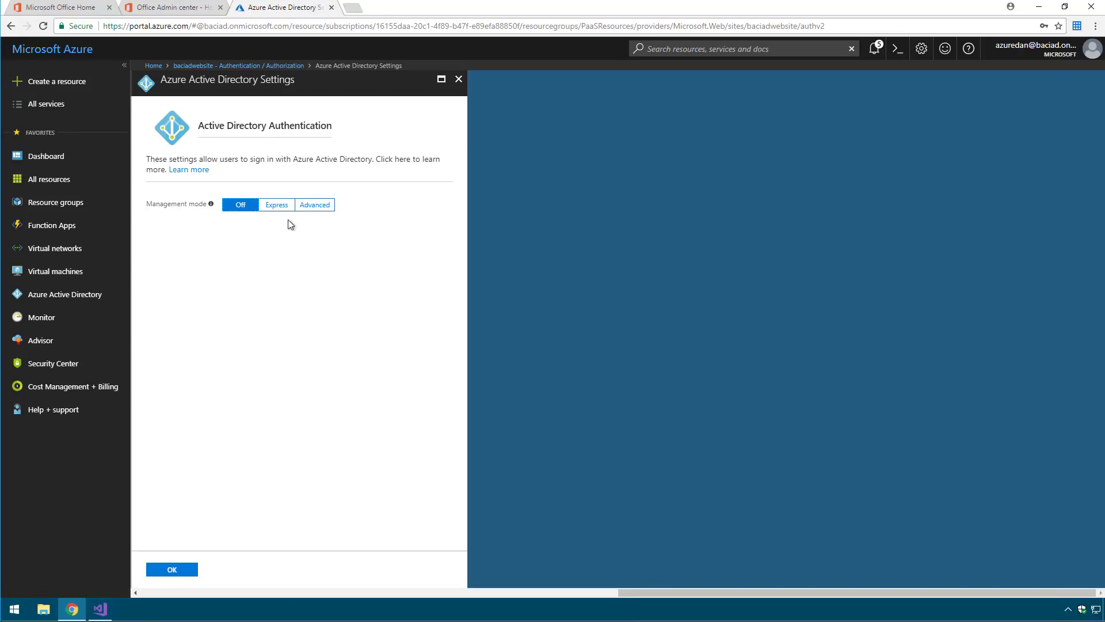
pyautogui.click(278, 208)
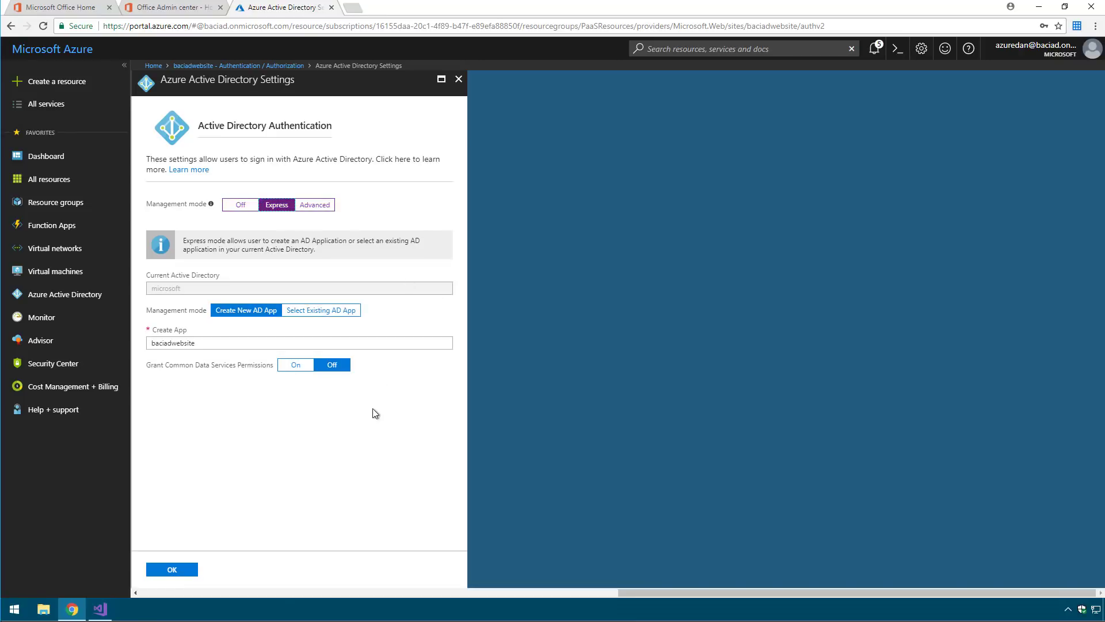
pyautogui.click(195, 571)
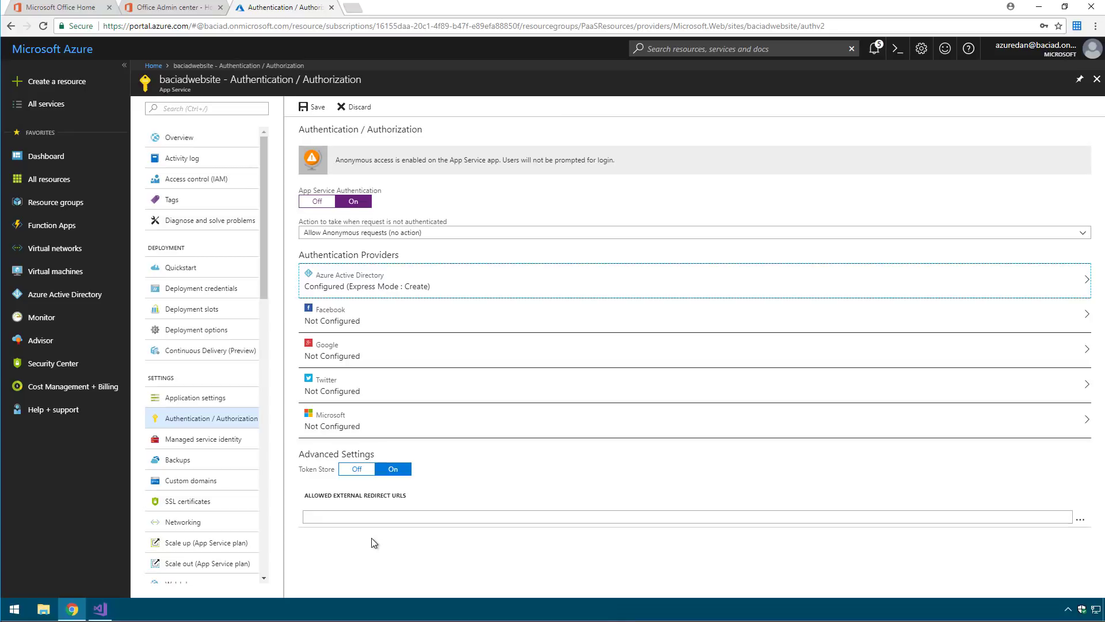
# - Require 'Log in with Azure Active Directory' for unauthenticated requests, save, and return to the overview
pyautogui.click(384, 234)
pyautogui.click(462, 258)
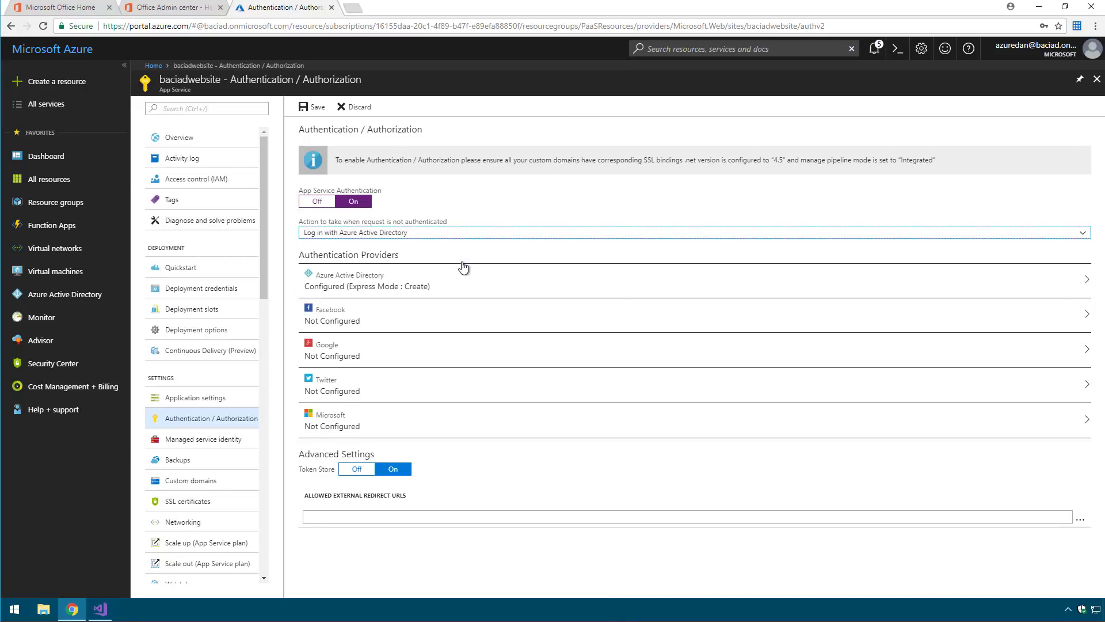
pyautogui.click(319, 108)
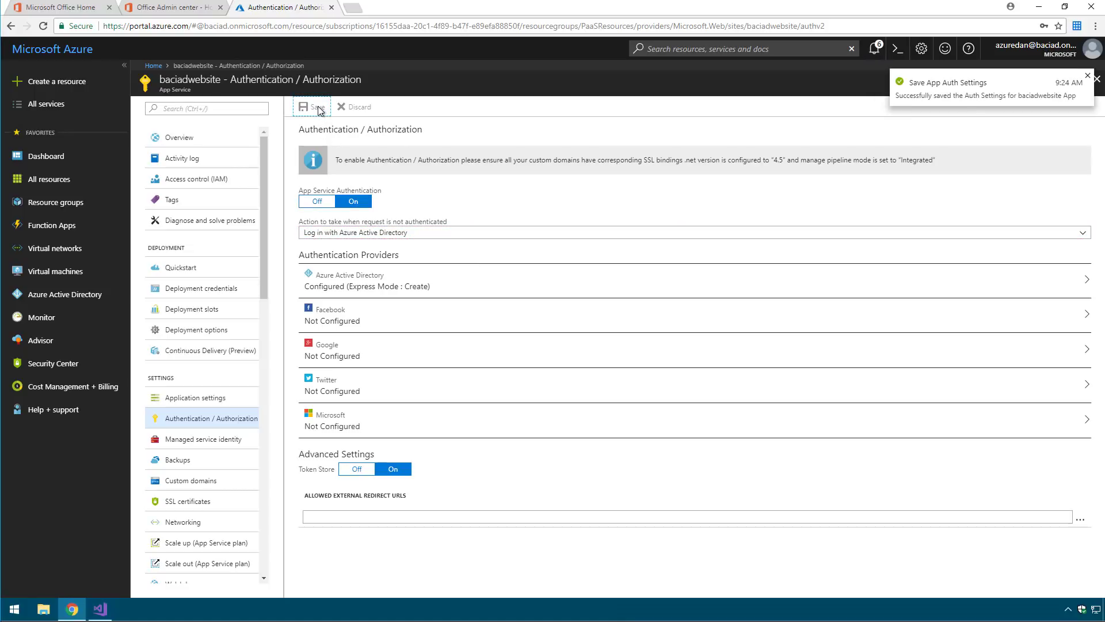
pyautogui.click(175, 137)
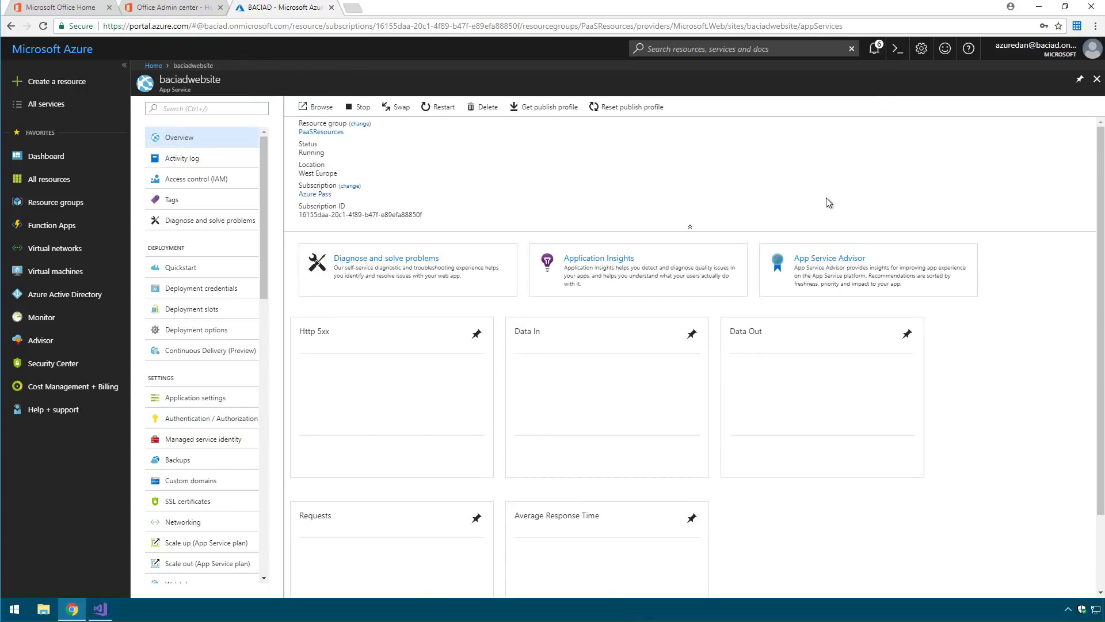
# - Open the live baciadwebsite URL and accept the sign-in consent prompt
pyautogui.moveTo(826, 198)
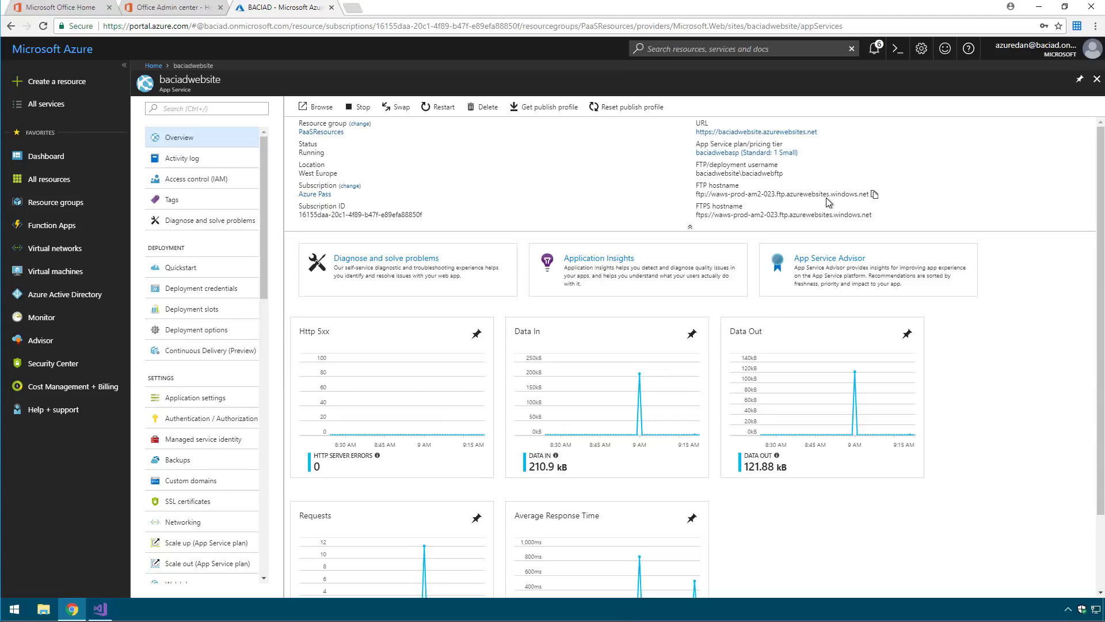
pyautogui.click(782, 132)
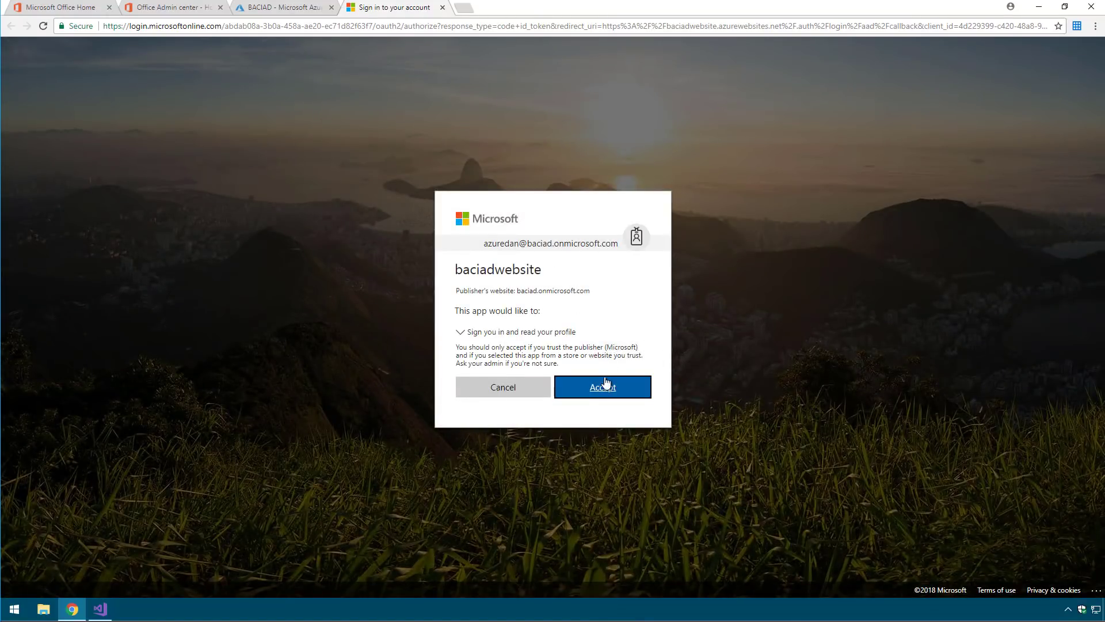
pyautogui.click(603, 387)
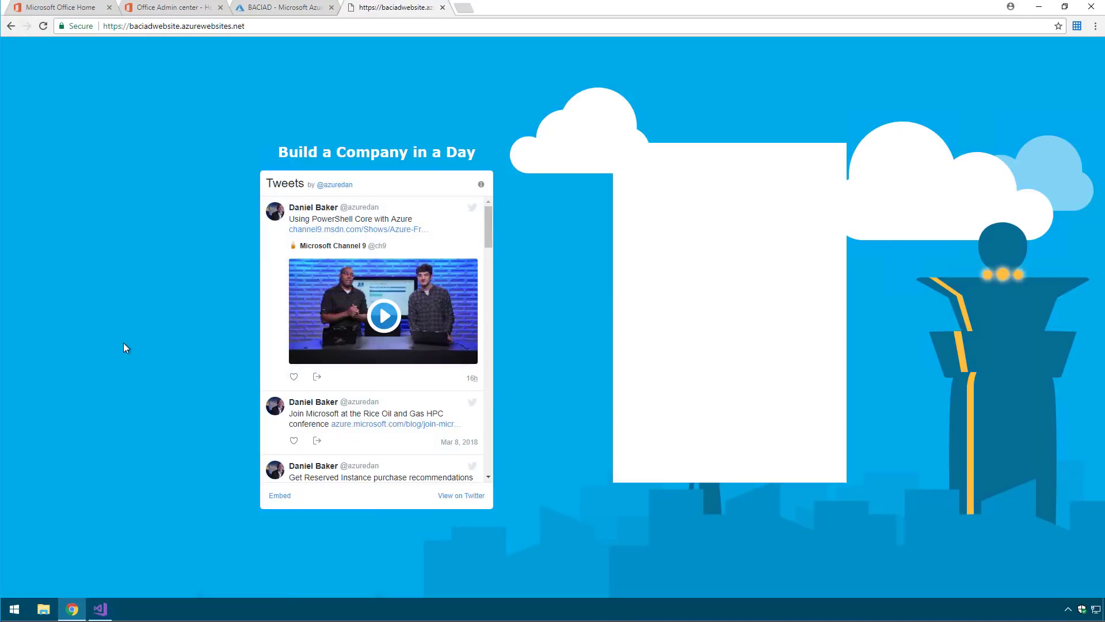
# - Copy the site address and load it in a new incognito window
pyautogui.click(220, 29)
pyautogui.rightClick(220, 29)
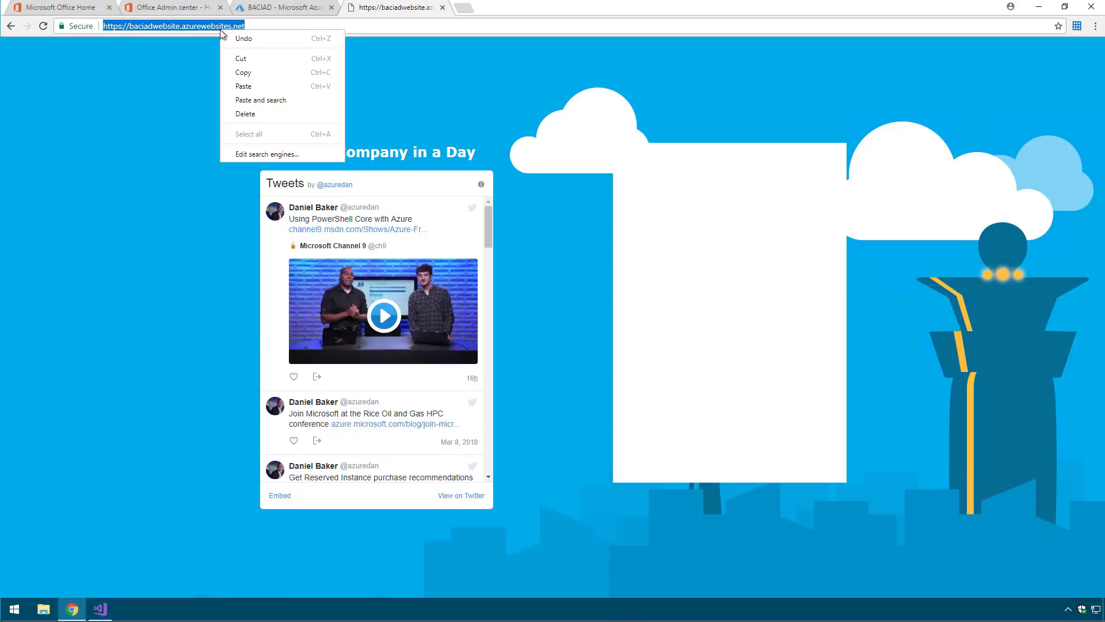
pyautogui.click(239, 67)
pyautogui.click(1096, 26)
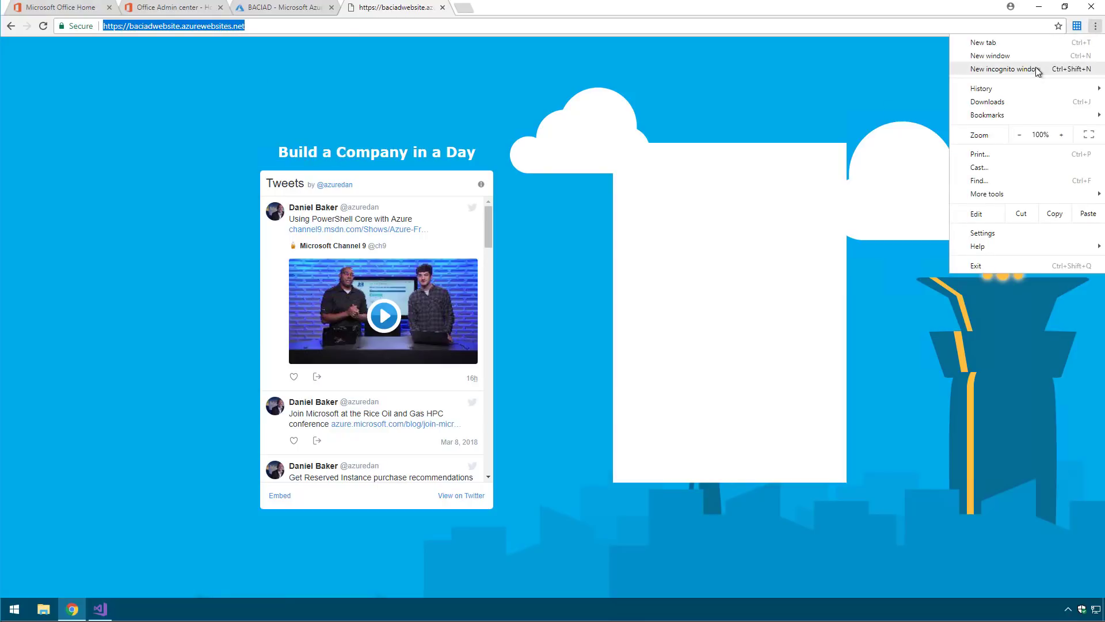
pyautogui.click(1056, 69)
pyautogui.rightClick(300, 27)
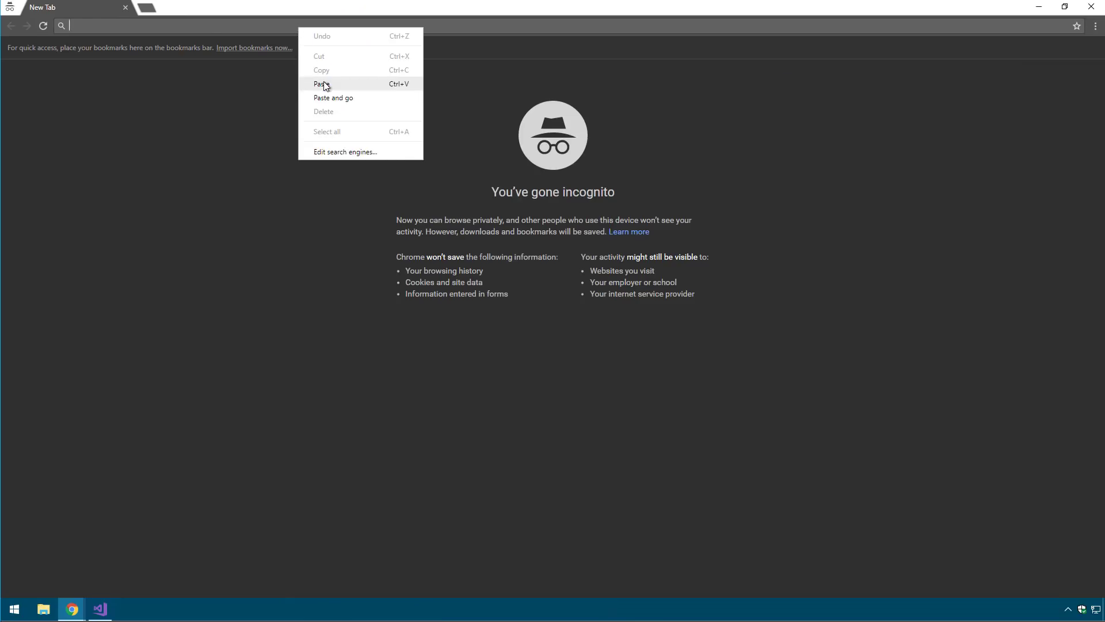
pyautogui.click(324, 81)
pyautogui.press('Return')
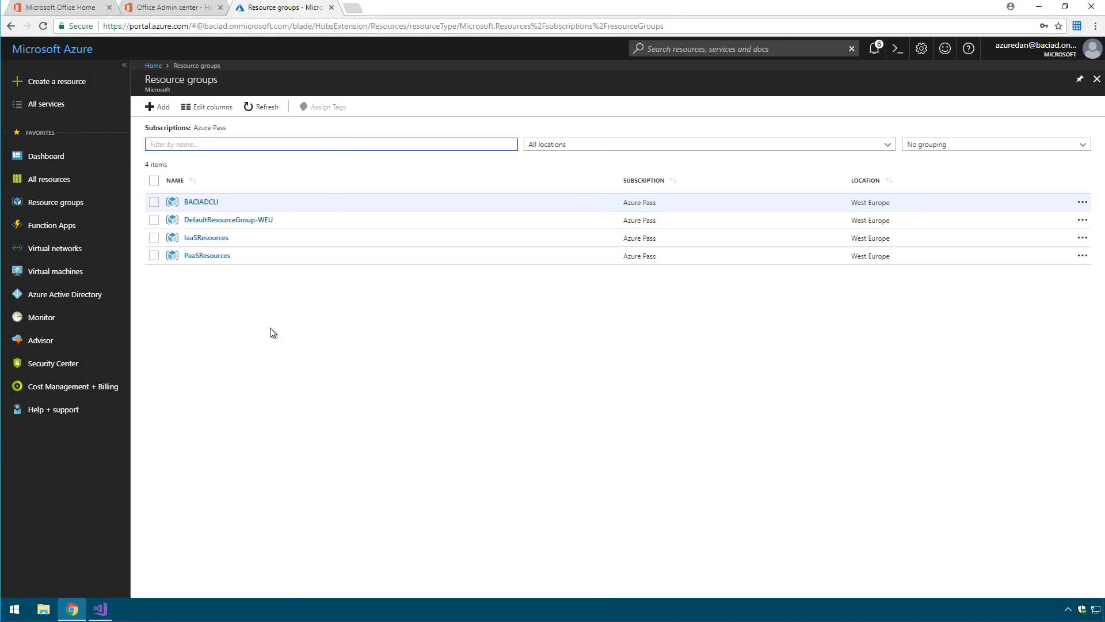
# - In PaaSResources, search the marketplace for 'Logic App' and start creating one
pyautogui.click(221, 256)
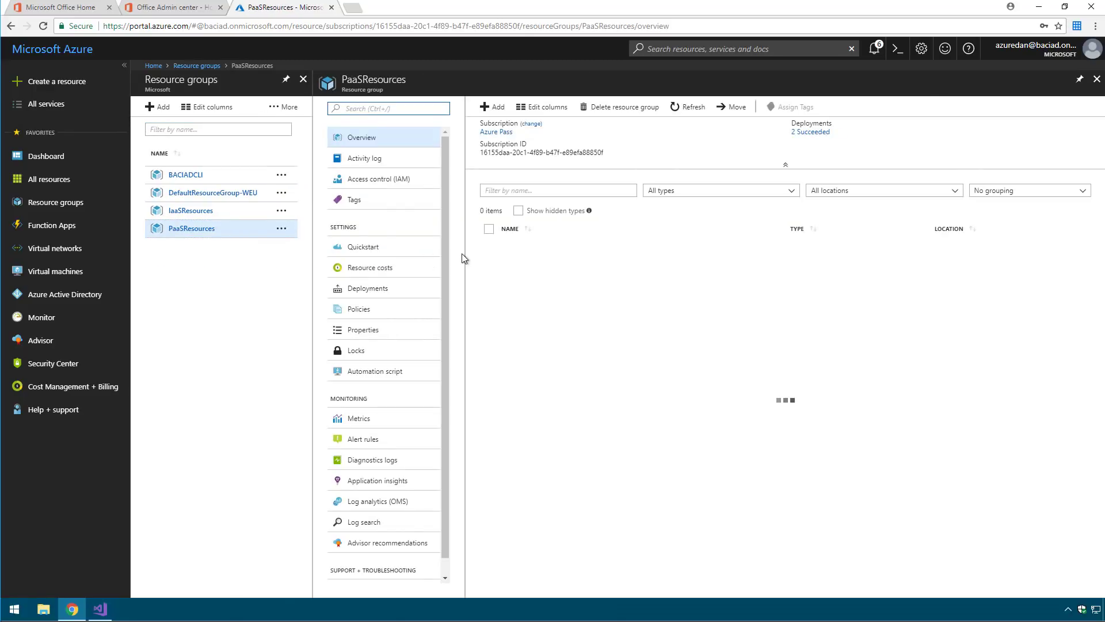
pyautogui.click(493, 109)
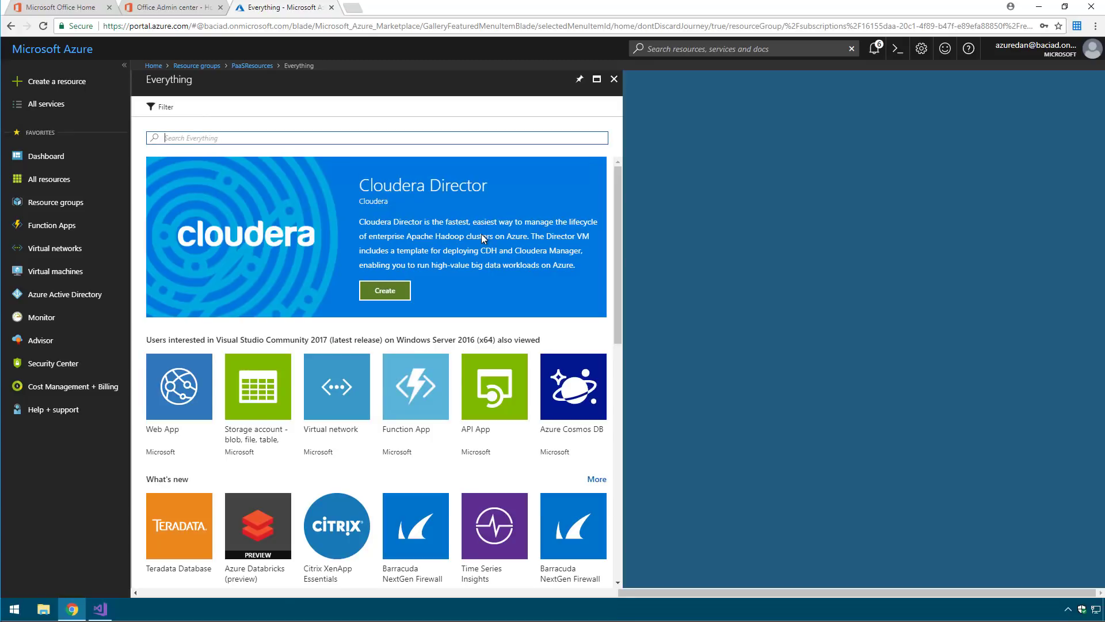
pyautogui.write('Logic App')
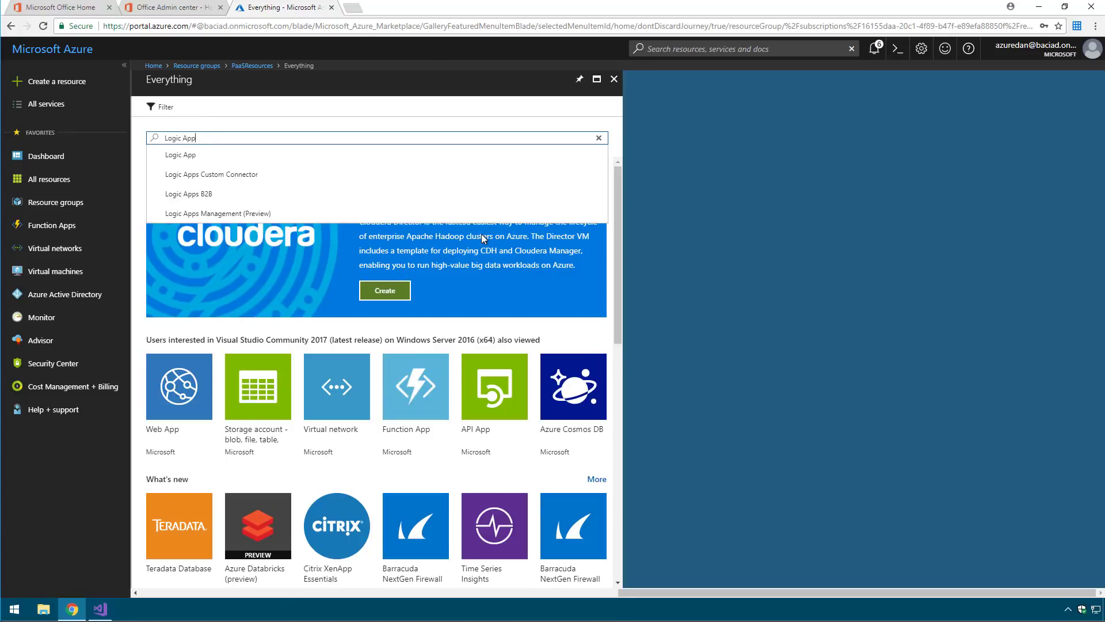
pyautogui.press('Return')
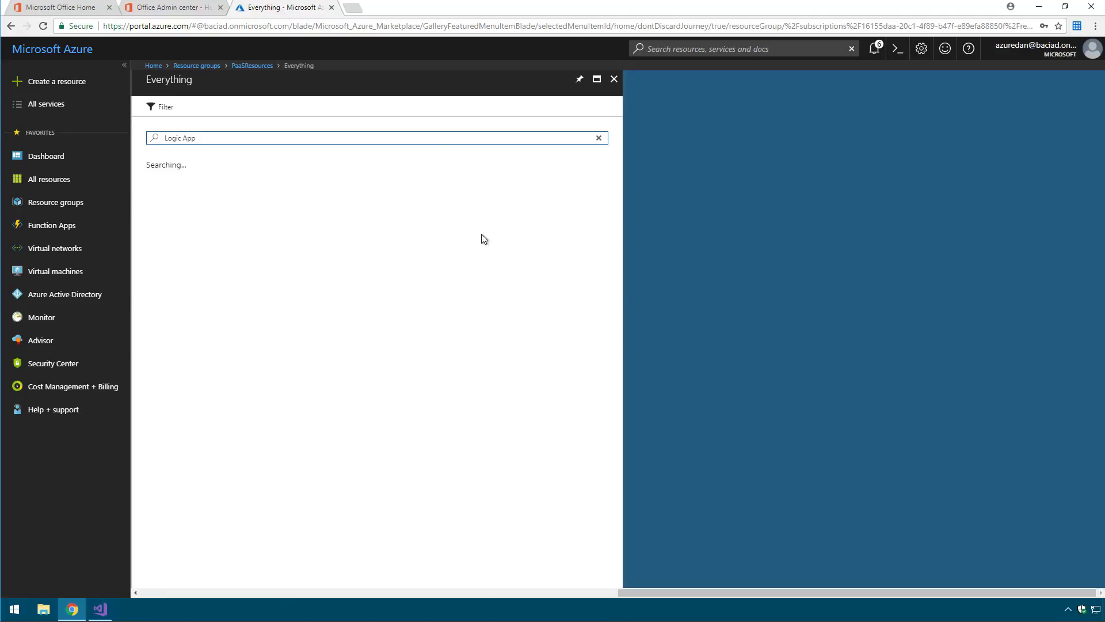
pyautogui.click(351, 218)
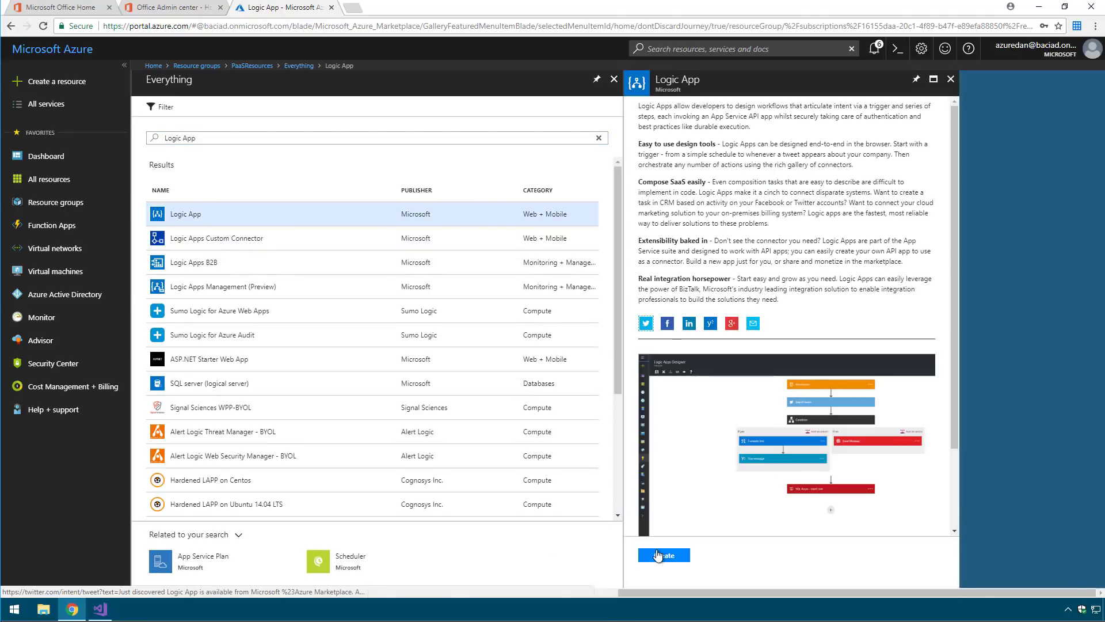
pyautogui.click(655, 553)
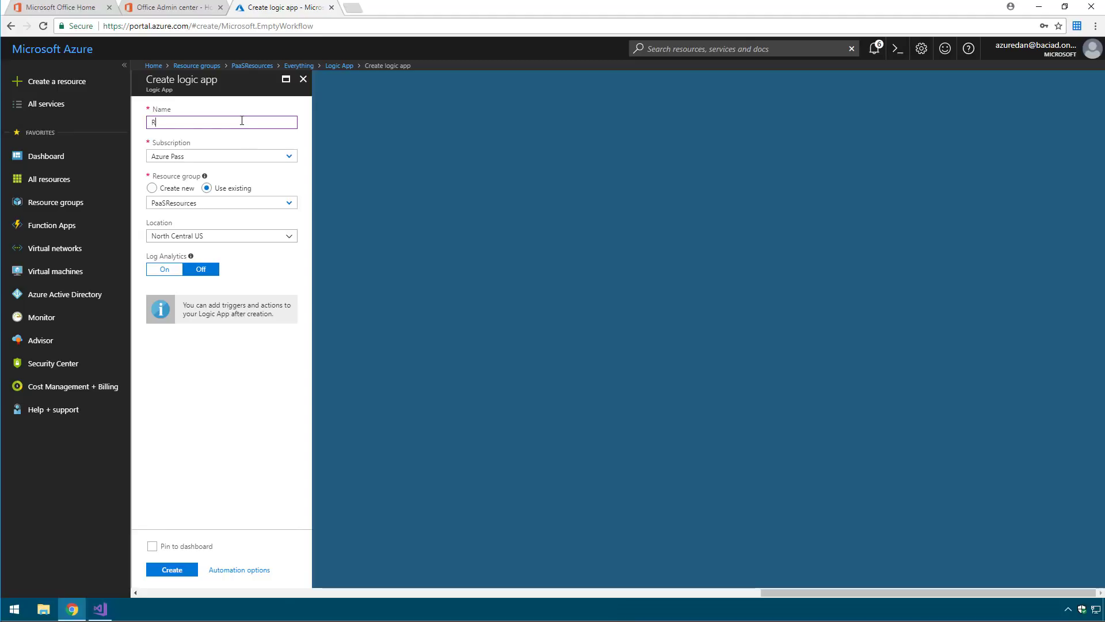
# - Create RSSFeed in West Europe with Log Analytics on the default workspace, pinned to the dashboard
pyautogui.write('SSFeed')
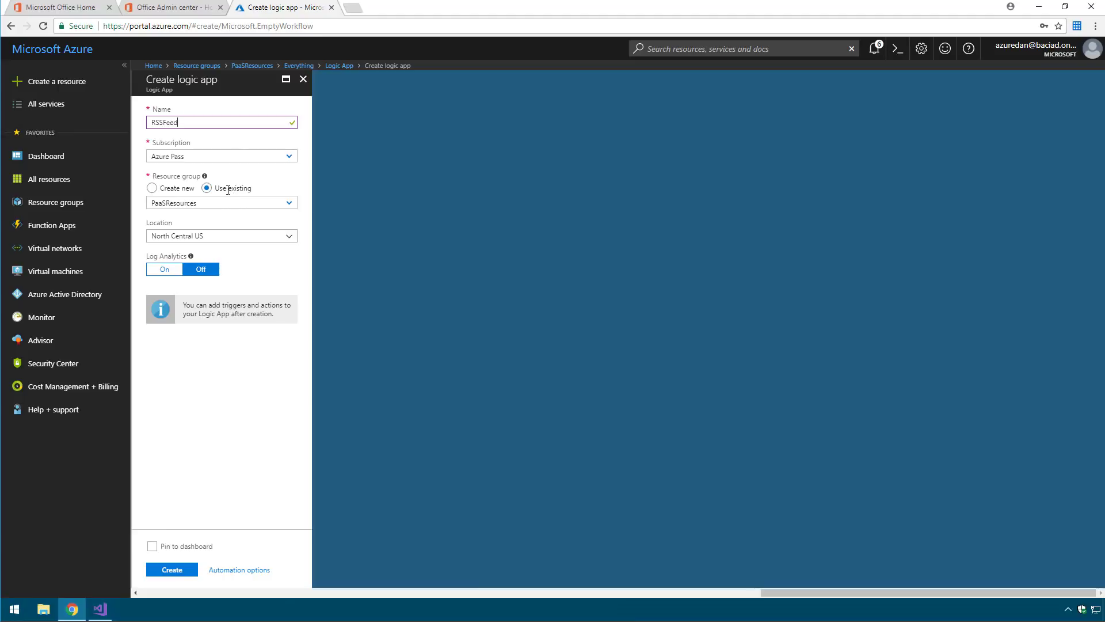
pyautogui.click(289, 237)
pyautogui.click(234, 305)
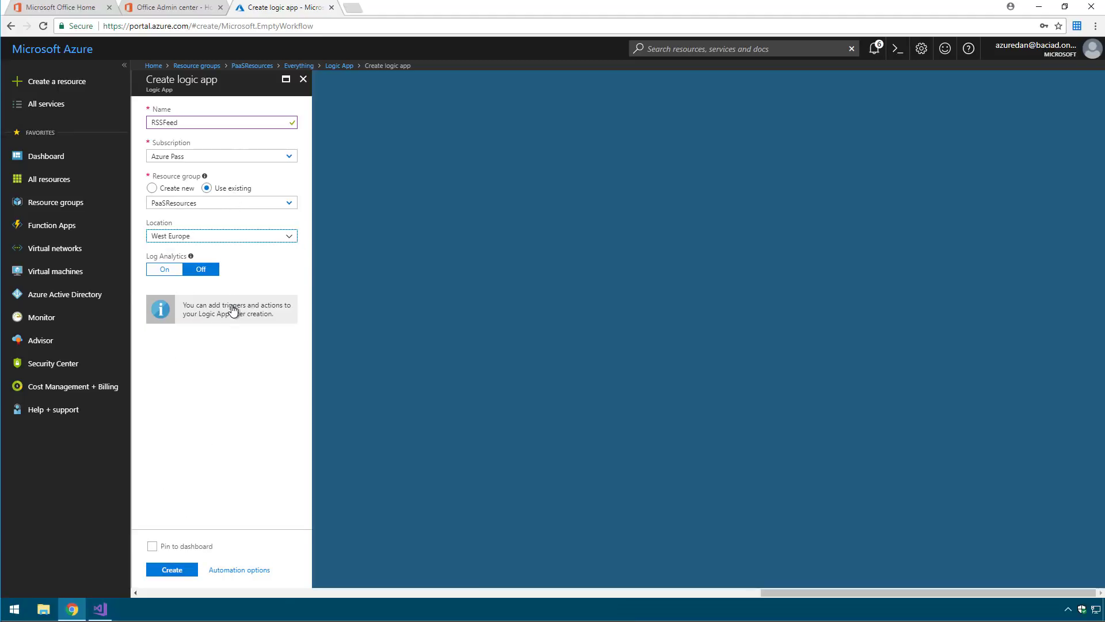
pyautogui.click(165, 269)
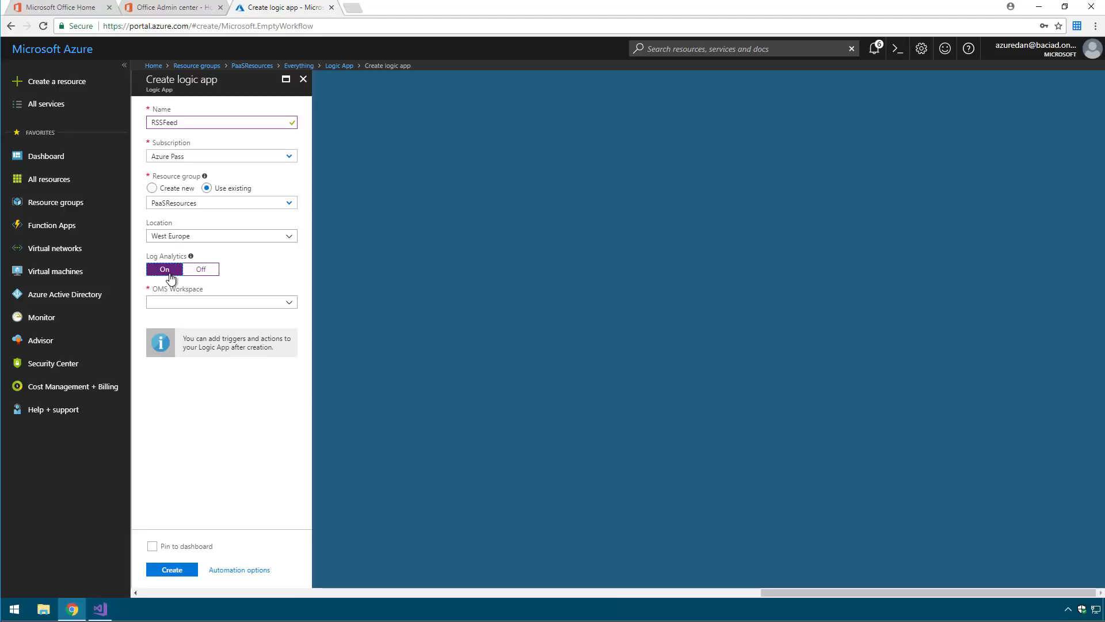
pyautogui.click(289, 302)
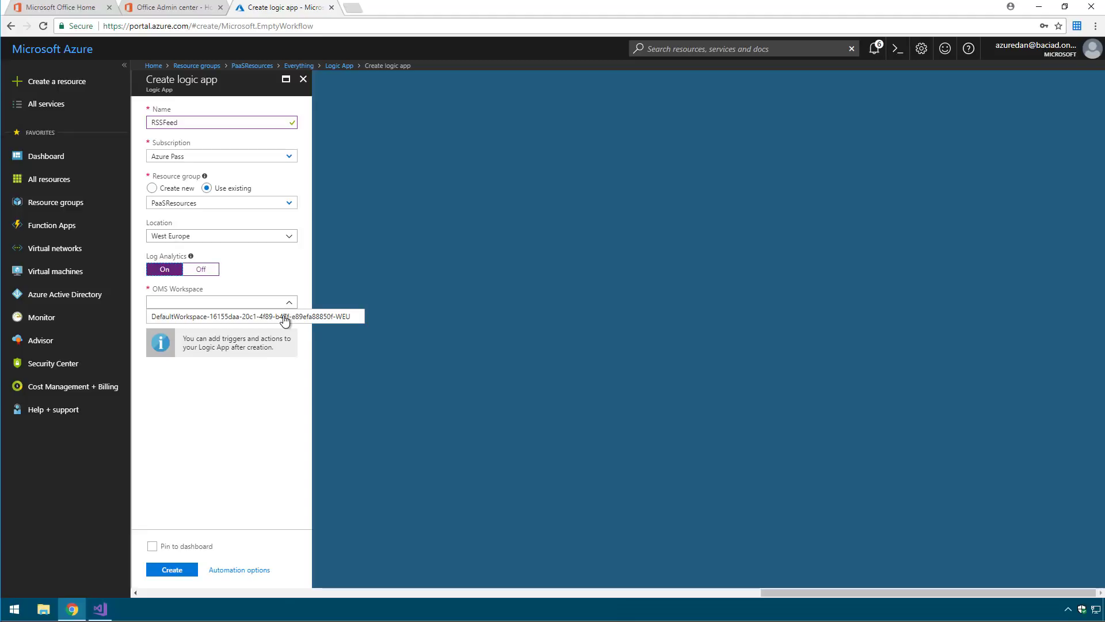
pyautogui.click(285, 318)
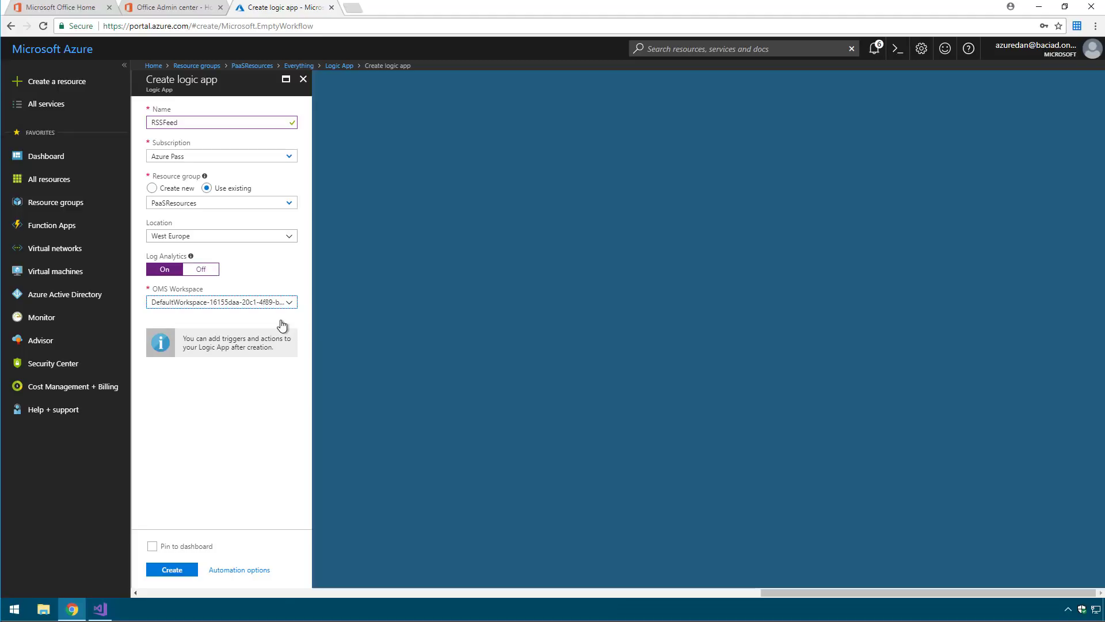
pyautogui.click(173, 546)
pyautogui.click(179, 571)
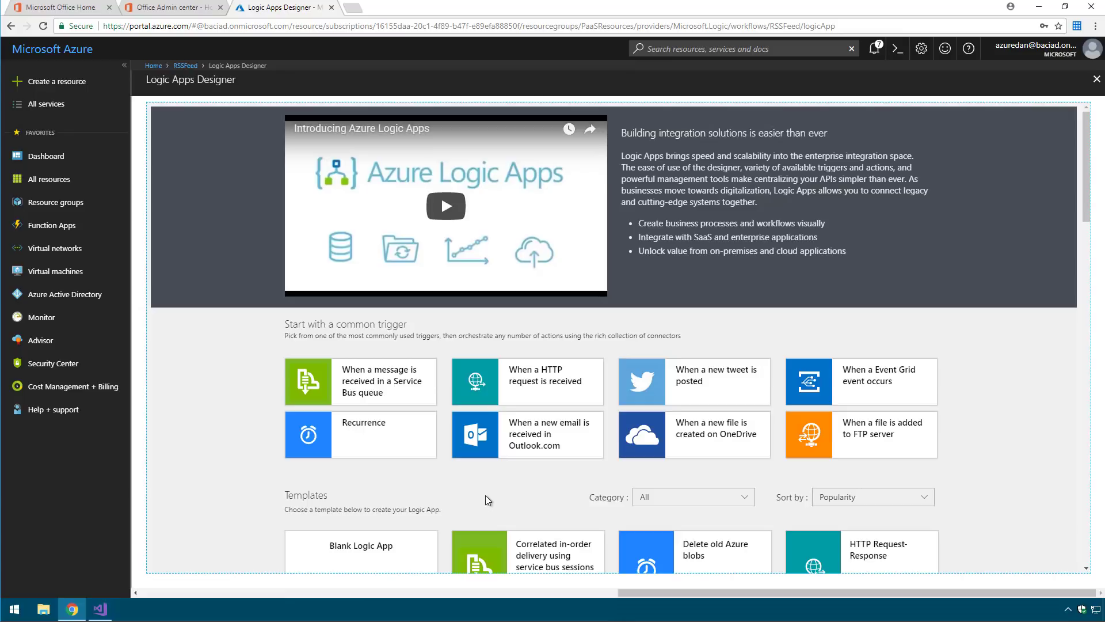
# - Add an RSS 'When a feed item is published' trigger for the Azure blog feed, polling every 30 minutes
pyautogui.click(408, 549)
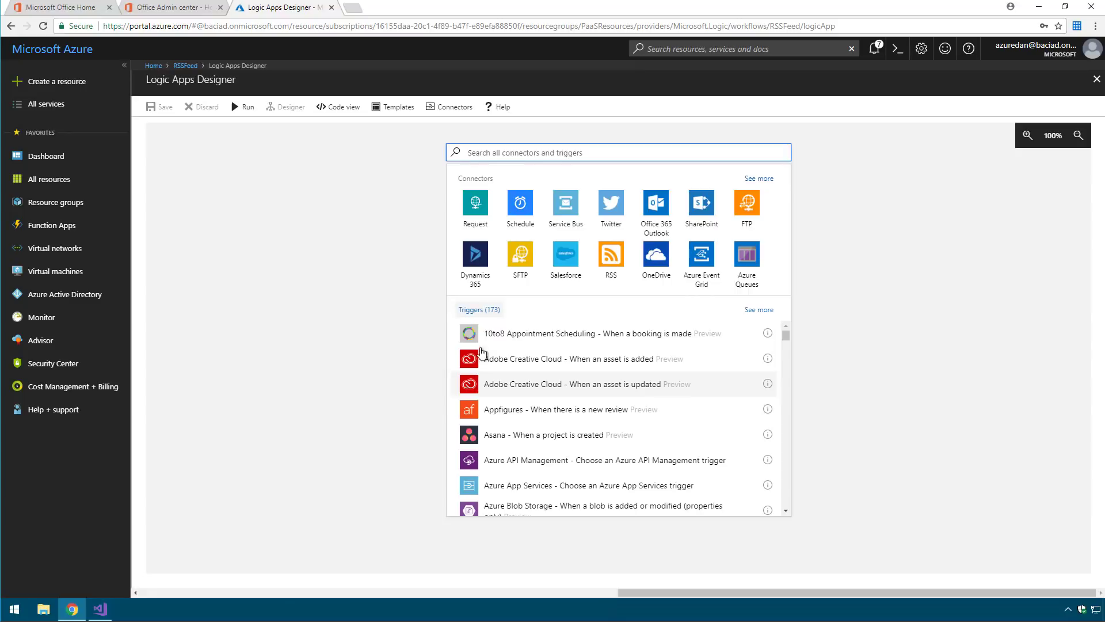
pyautogui.click(615, 268)
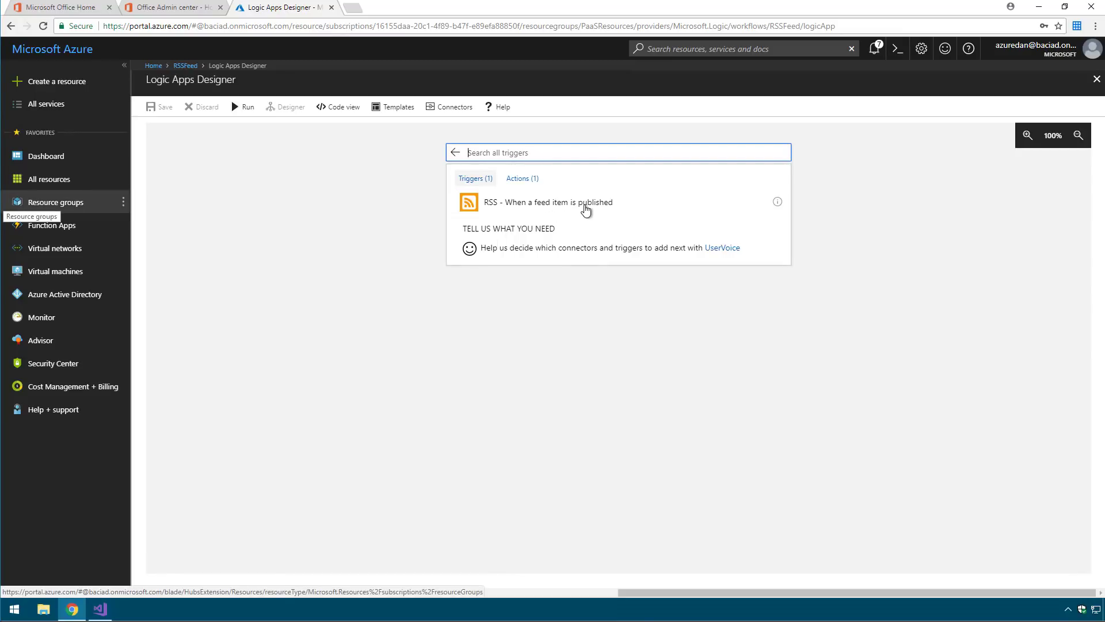
pyautogui.click(586, 208)
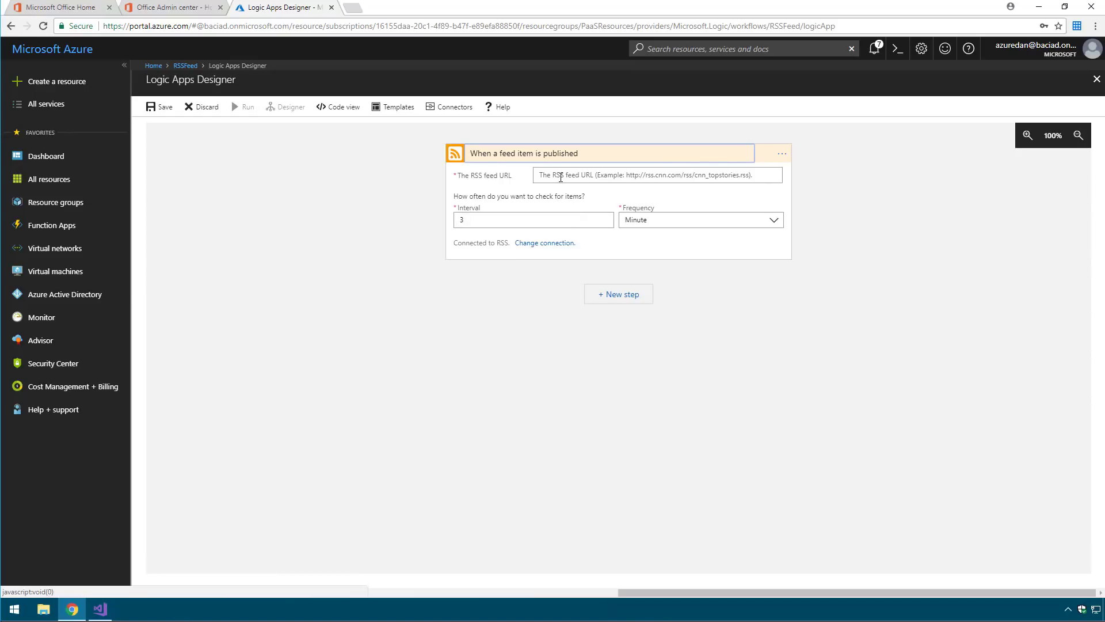
pyautogui.click(561, 177)
pyautogui.rightClick(561, 177)
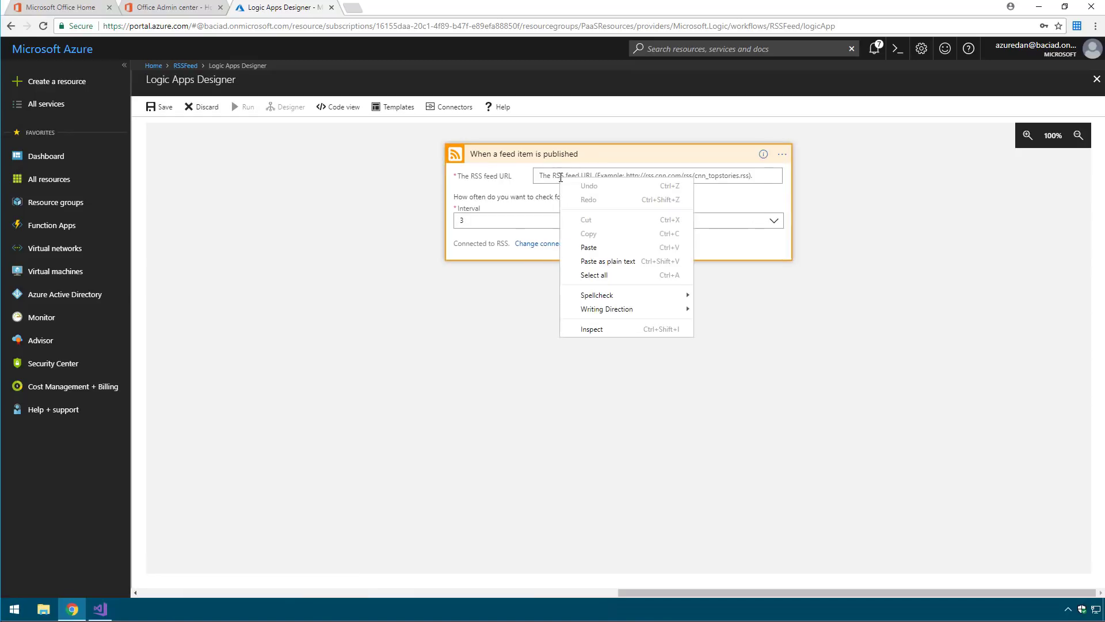
pyautogui.click(589, 248)
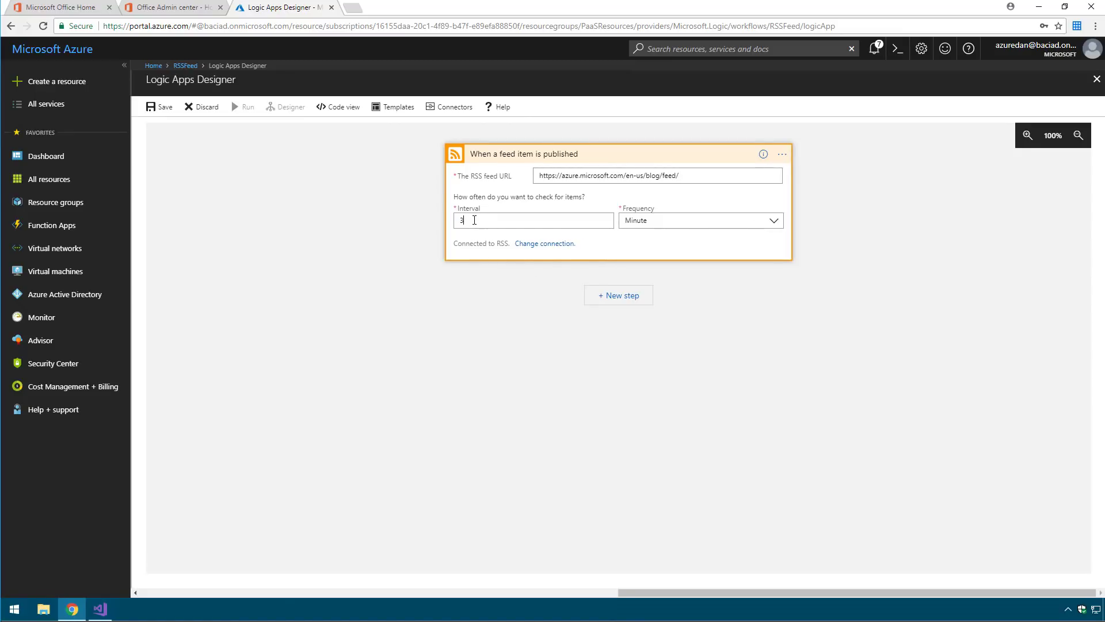
pyautogui.write('0')
pyautogui.click(633, 298)
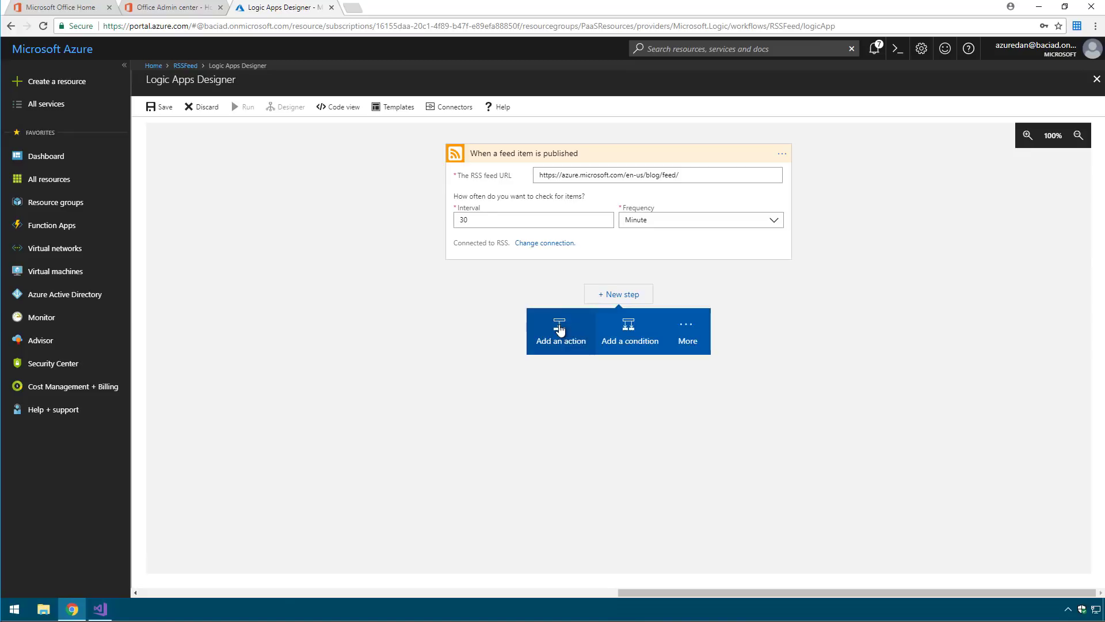
# - Add a Twitter 'Post a tweet' action after the RSS trigger
pyautogui.click(560, 329)
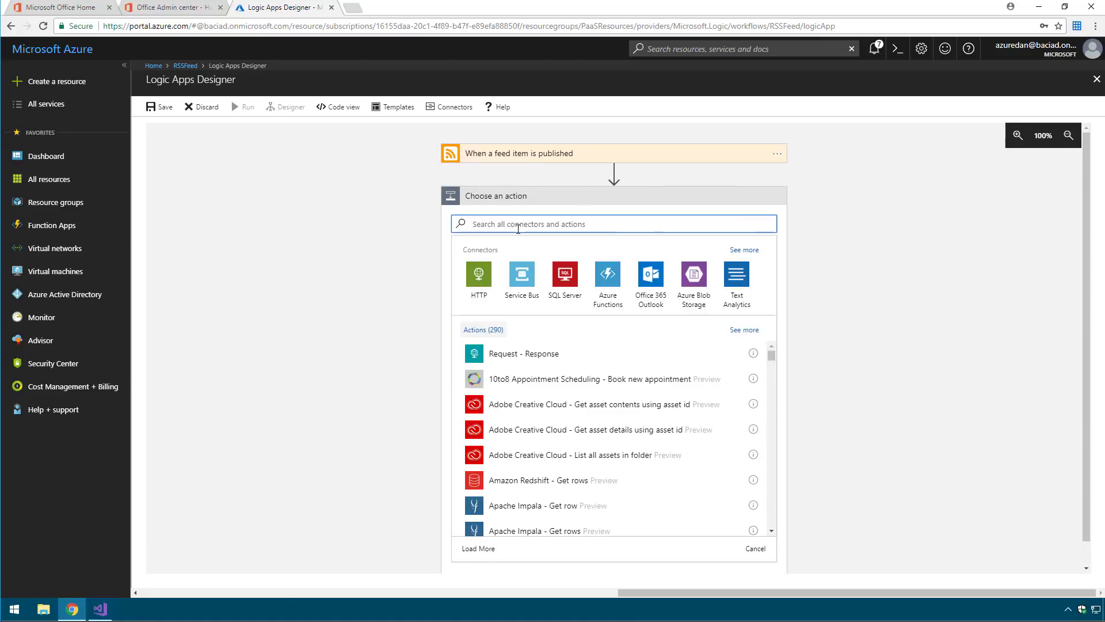
pyautogui.write('Twitter')
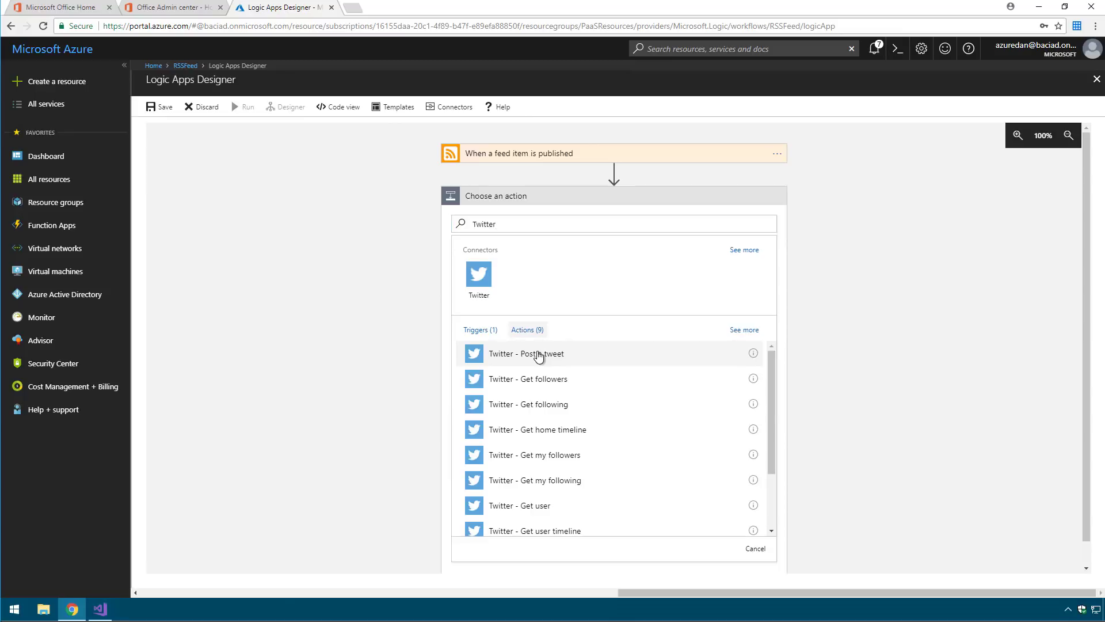
pyautogui.click(538, 355)
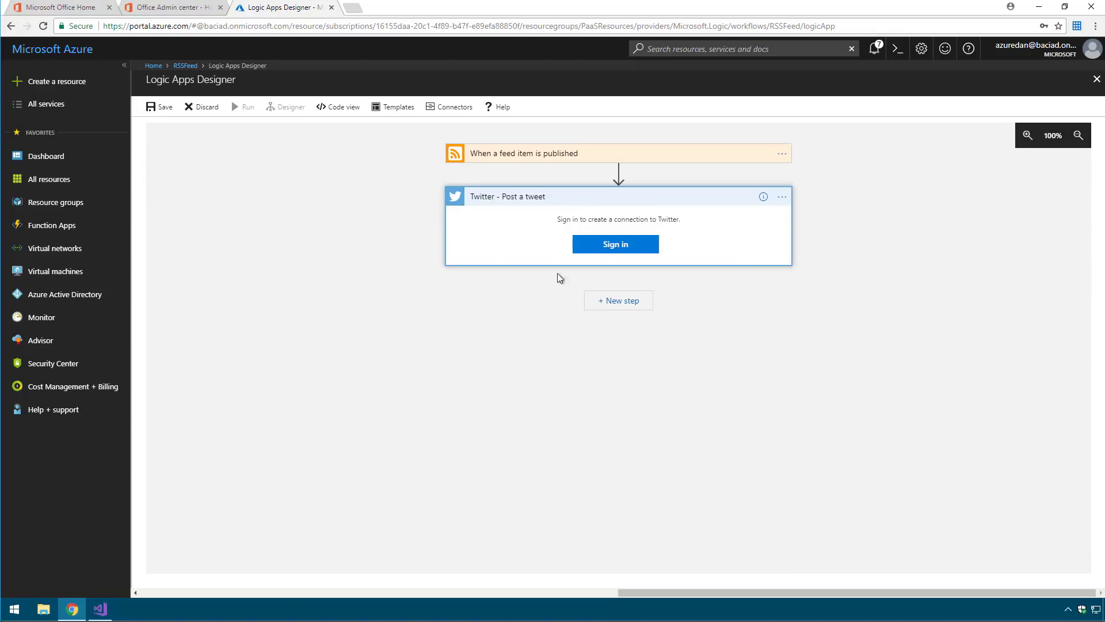
# - Sign in with the Twitter account's username and password and authorize the app
pyautogui.click(589, 248)
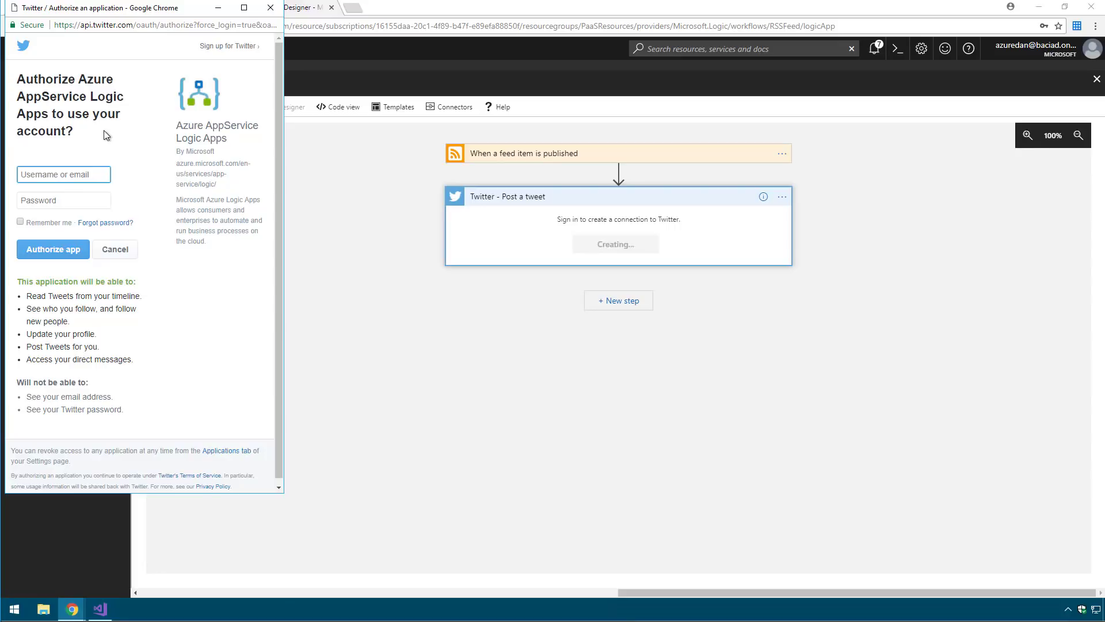
pyautogui.write('azure')
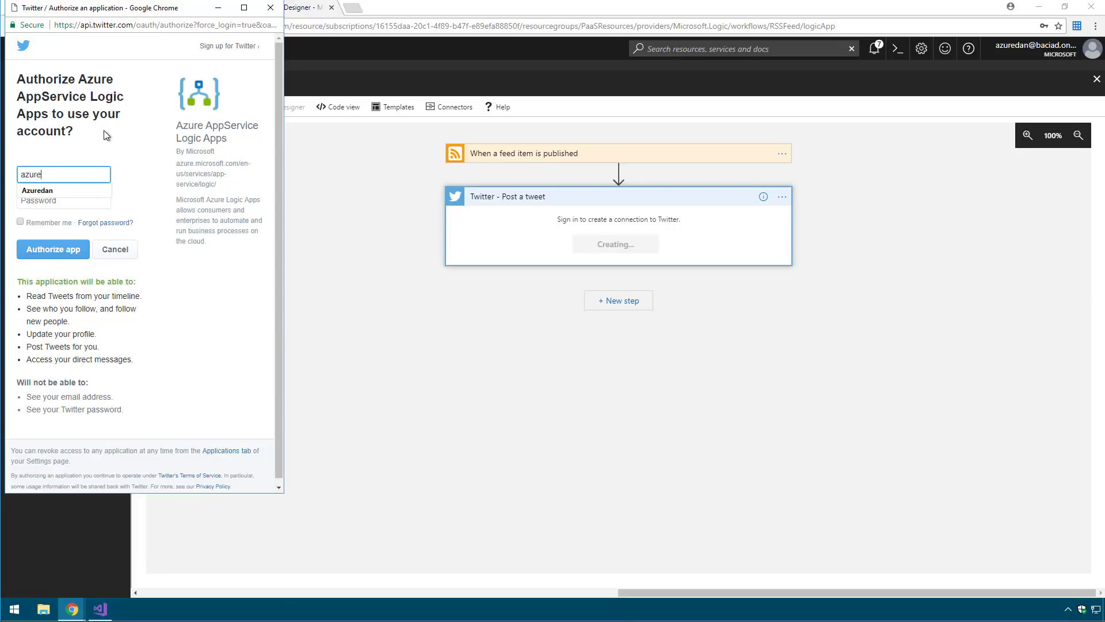
pyautogui.write('dan')
pyautogui.press('Tab')
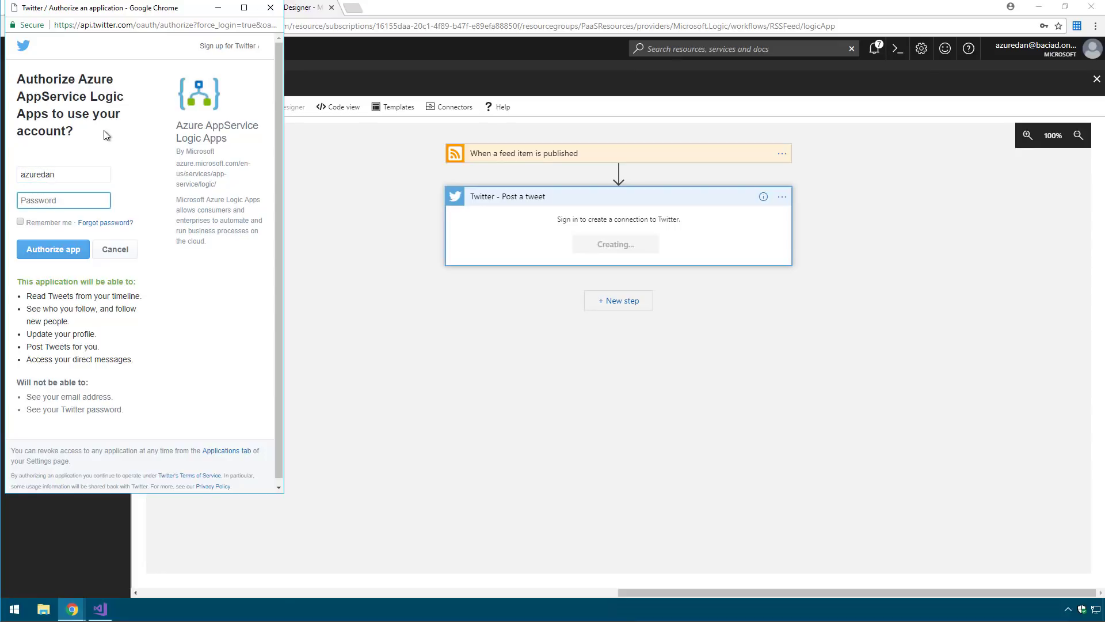
pyautogui.write('********')
pyautogui.click(58, 252)
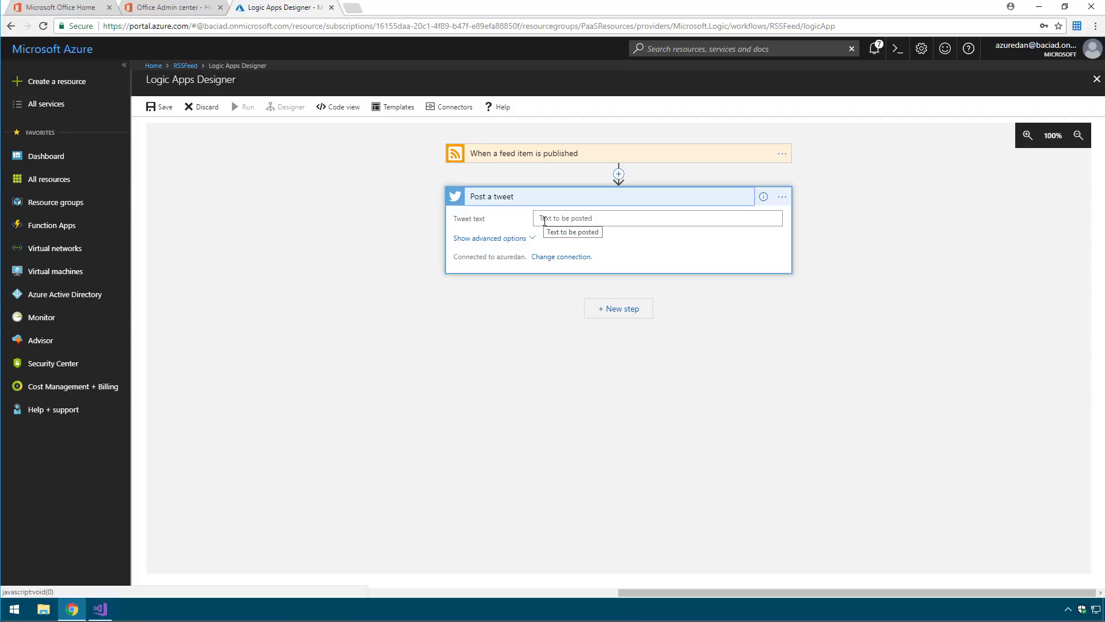
# - Set the tweet text to the Feed title followed by the Primary feed link
pyautogui.click(545, 219)
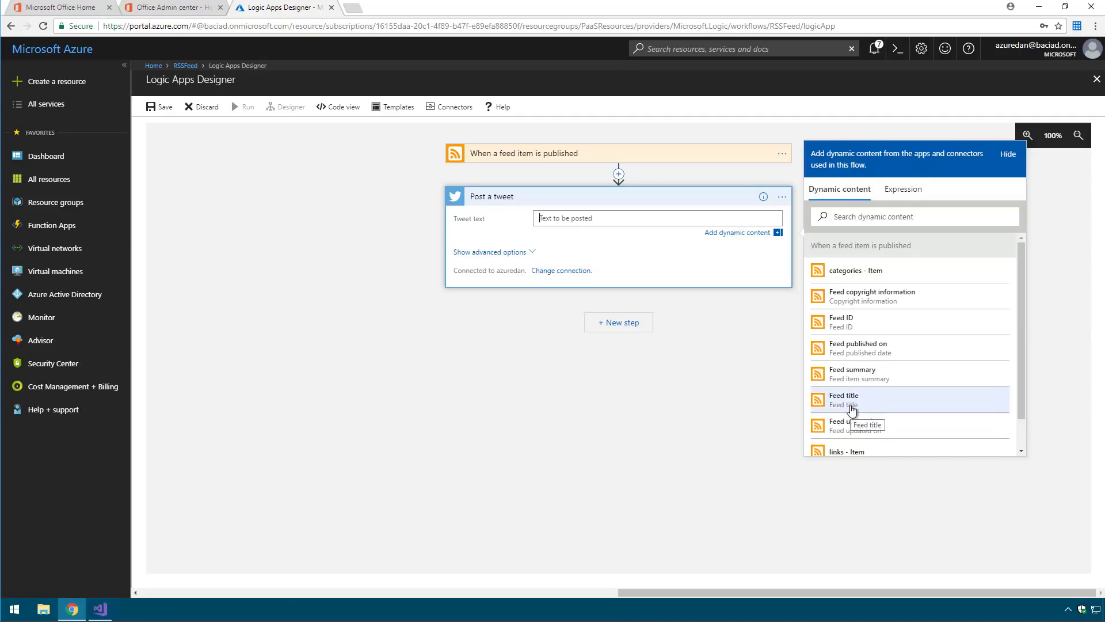
pyautogui.click(851, 407)
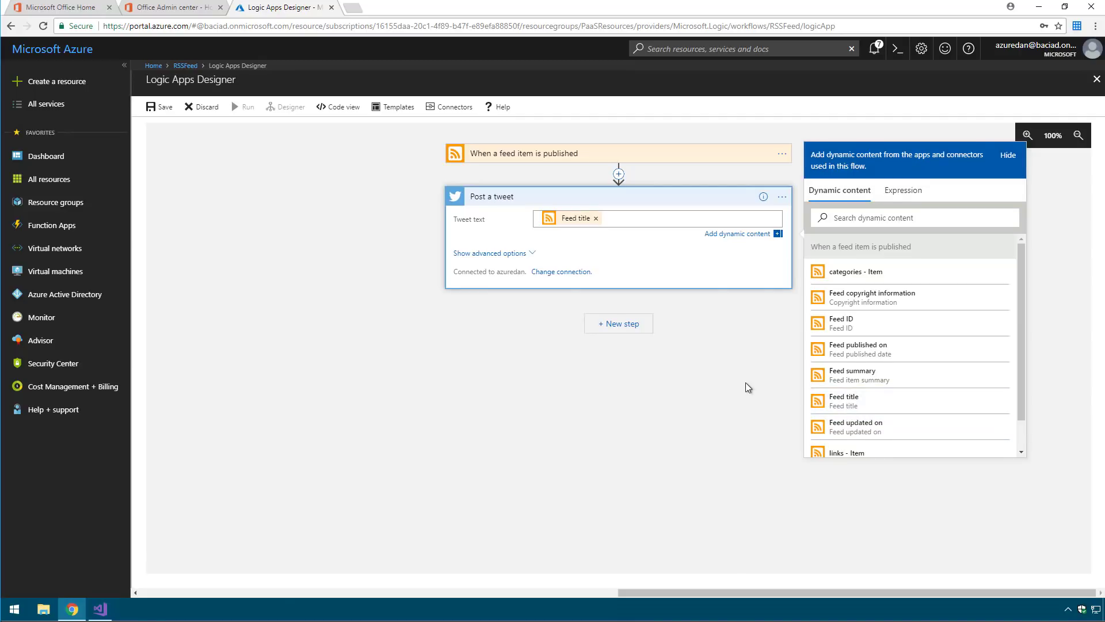
pyautogui.scroll(-1, 1002, 403)
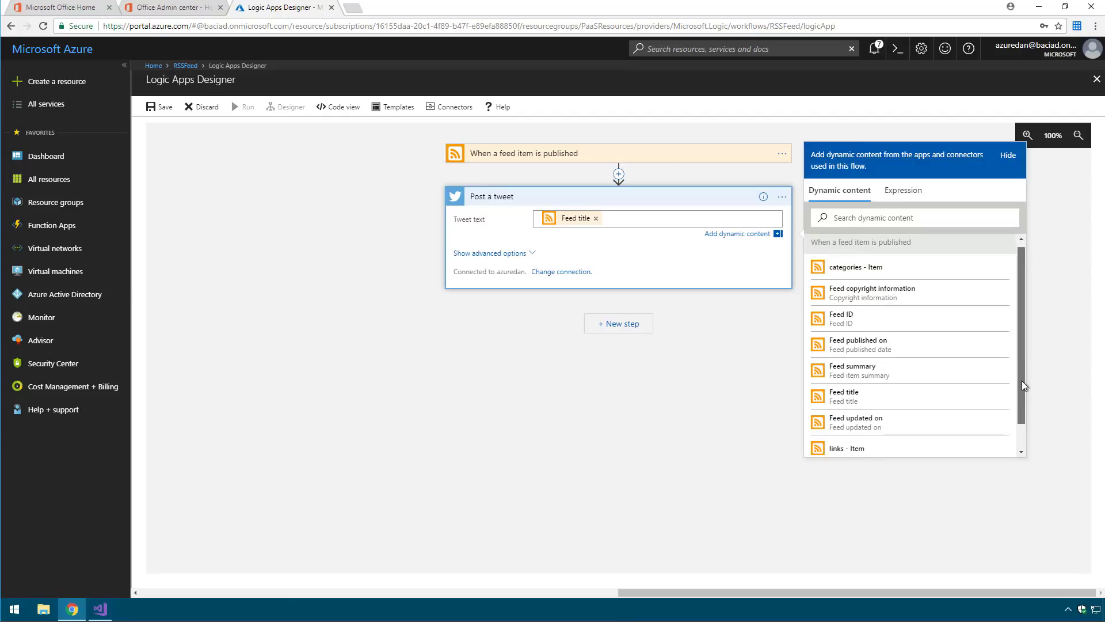
pyautogui.click(954, 447)
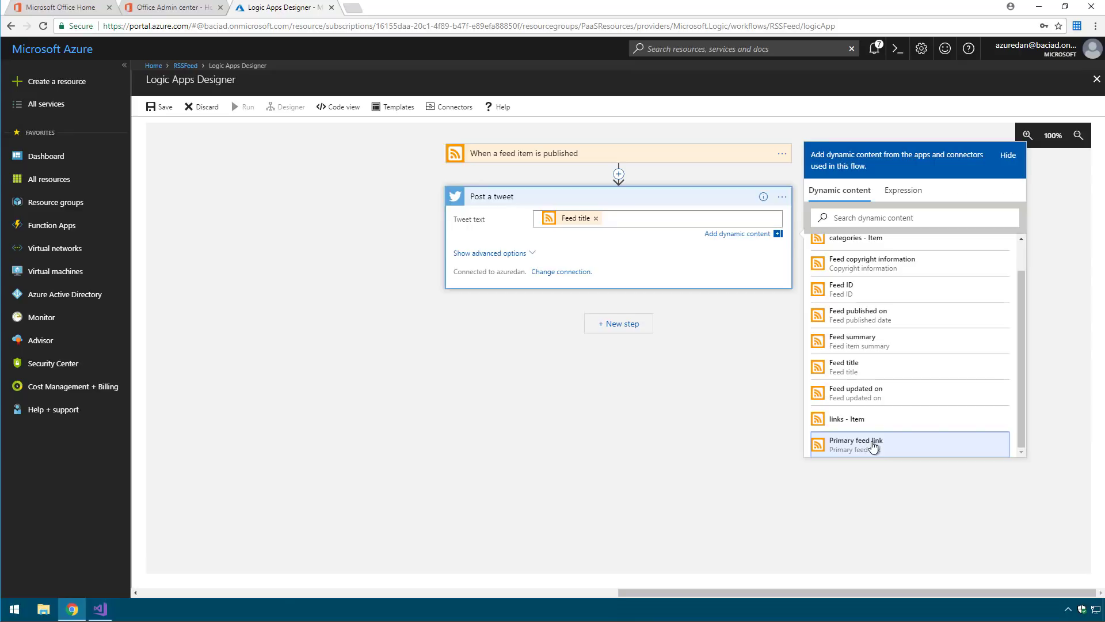
pyautogui.click(873, 446)
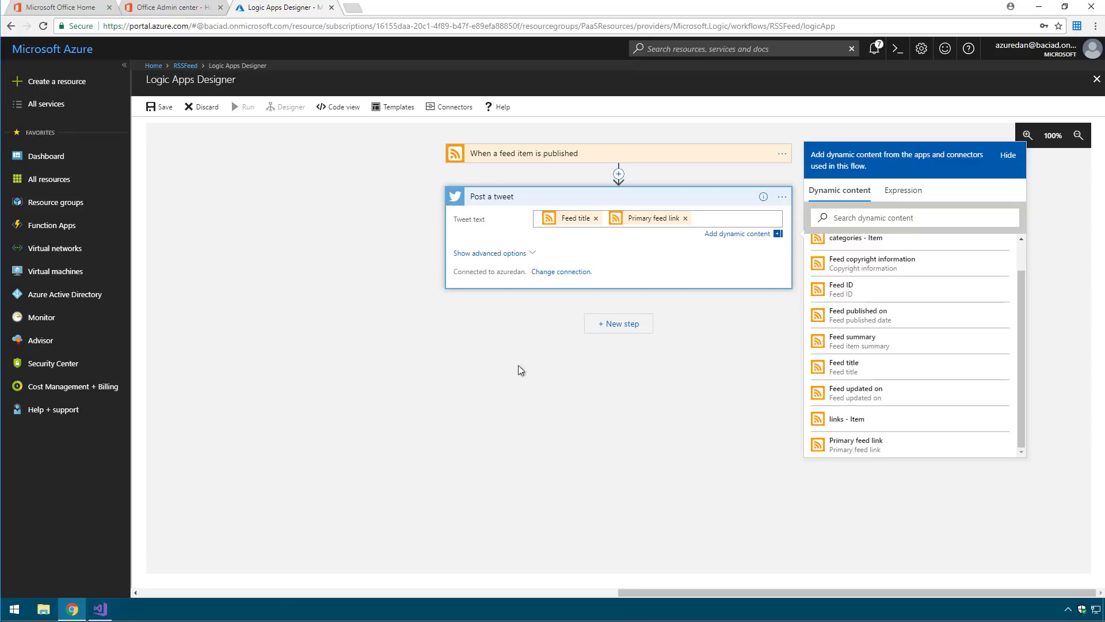
# - Save and run the RSSFeed logic app, then return to its overview
pyautogui.click(151, 110)
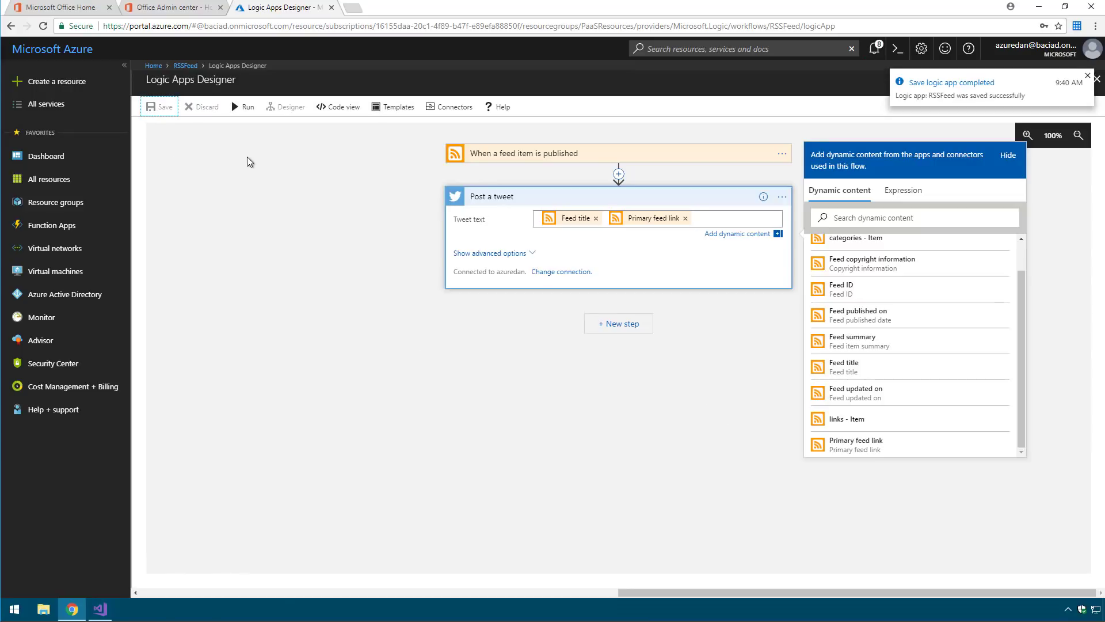
pyautogui.click(254, 112)
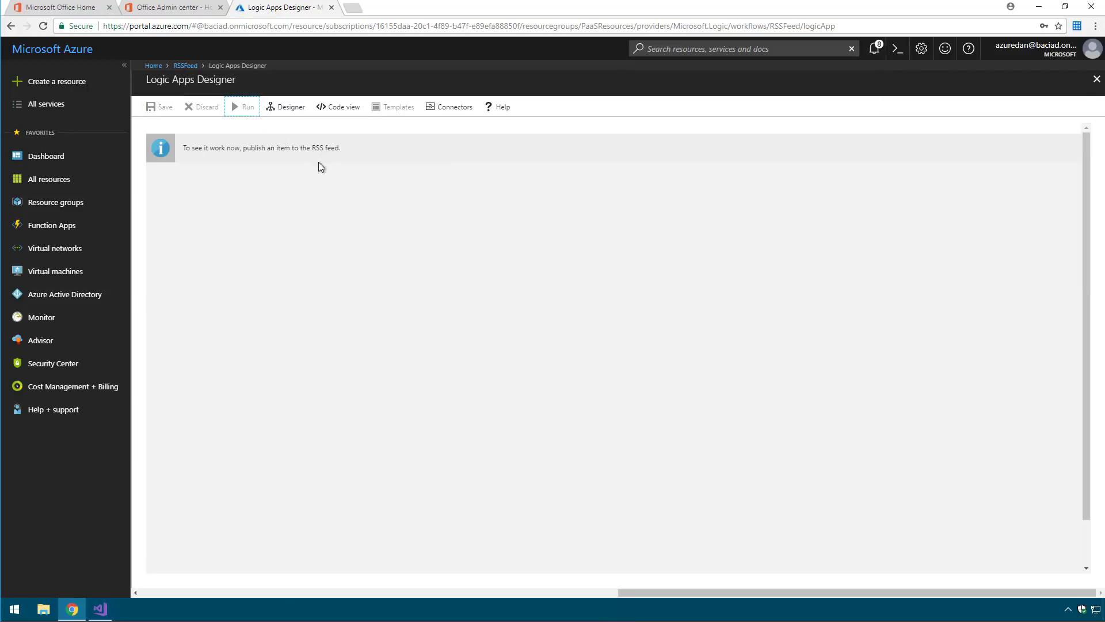
pyautogui.click(187, 65)
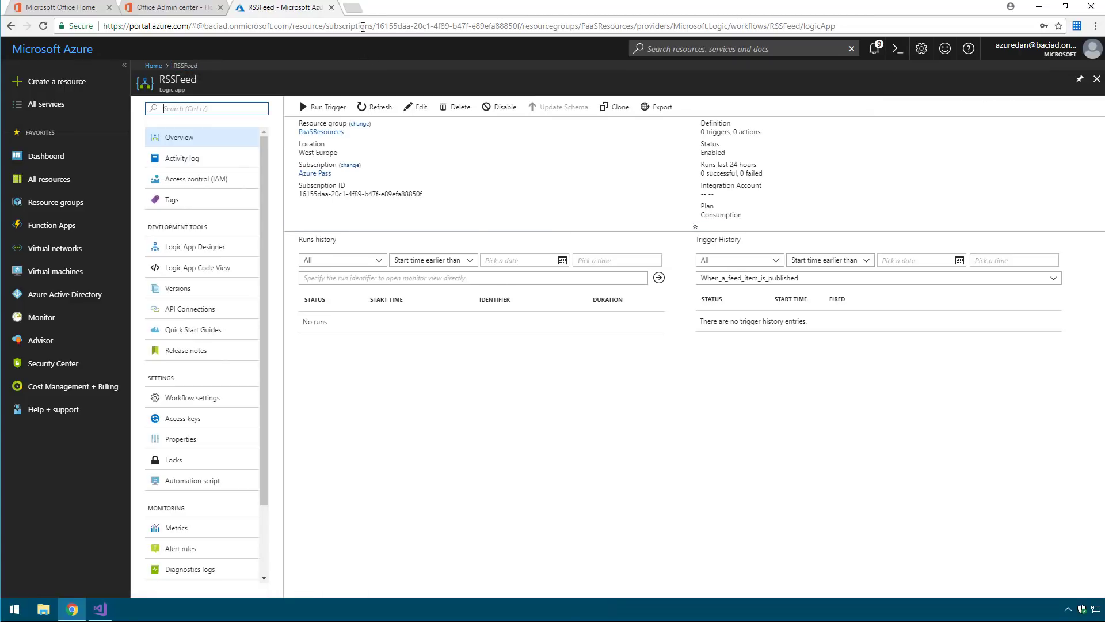
pyautogui.click(353, 7)
pyautogui.write('www.twitter.com')
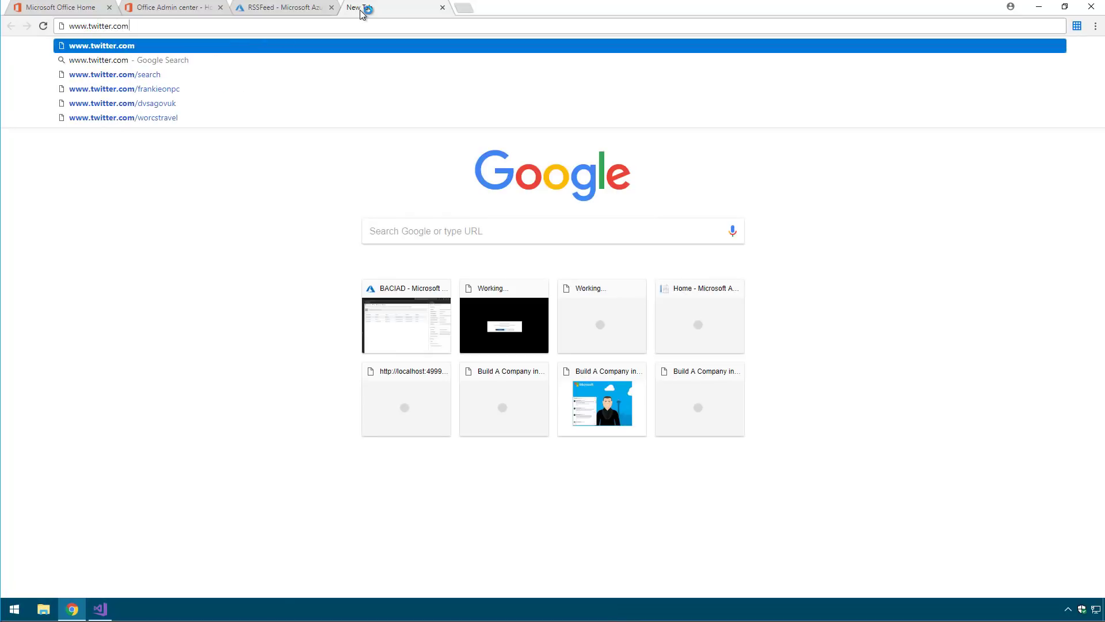
pyautogui.press('Return')
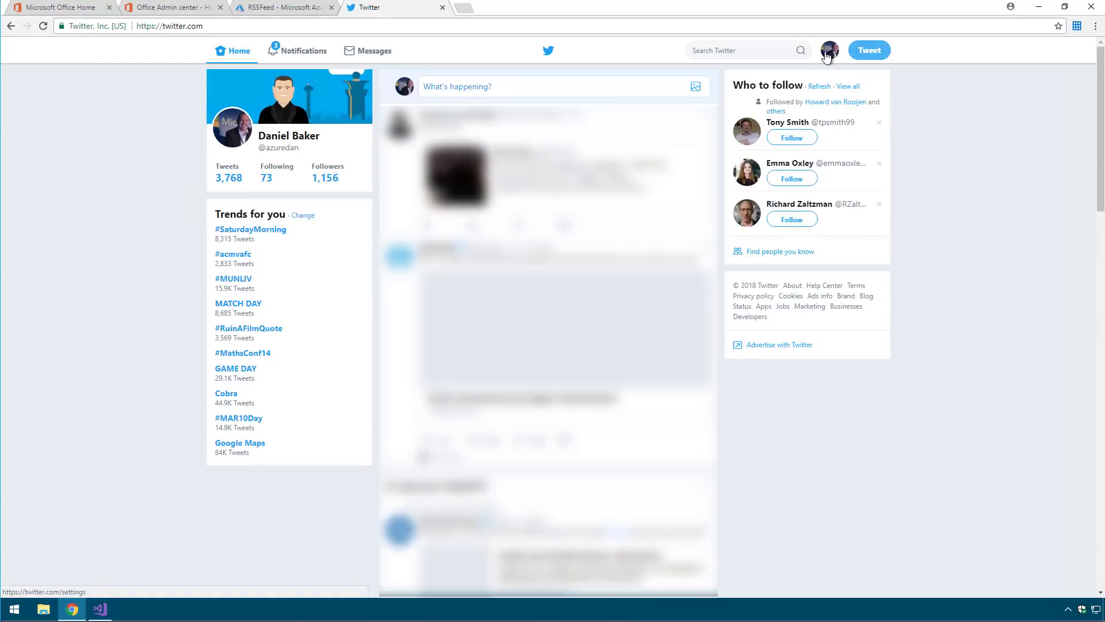
pyautogui.click(827, 56)
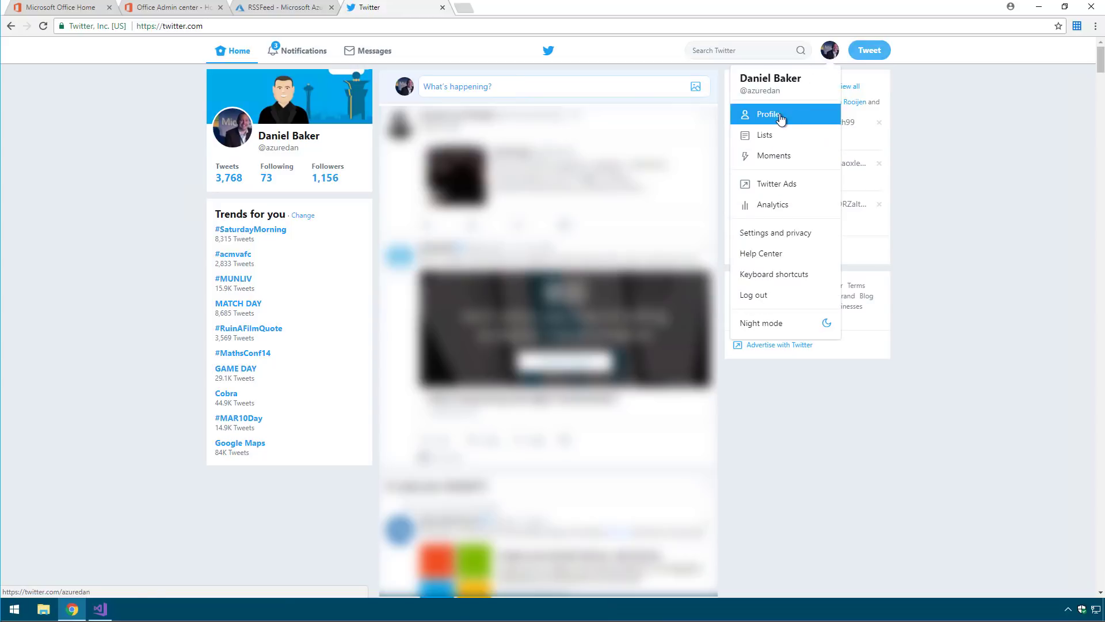
pyautogui.click(754, 115)
pyautogui.scroll(-8, 599, 237)
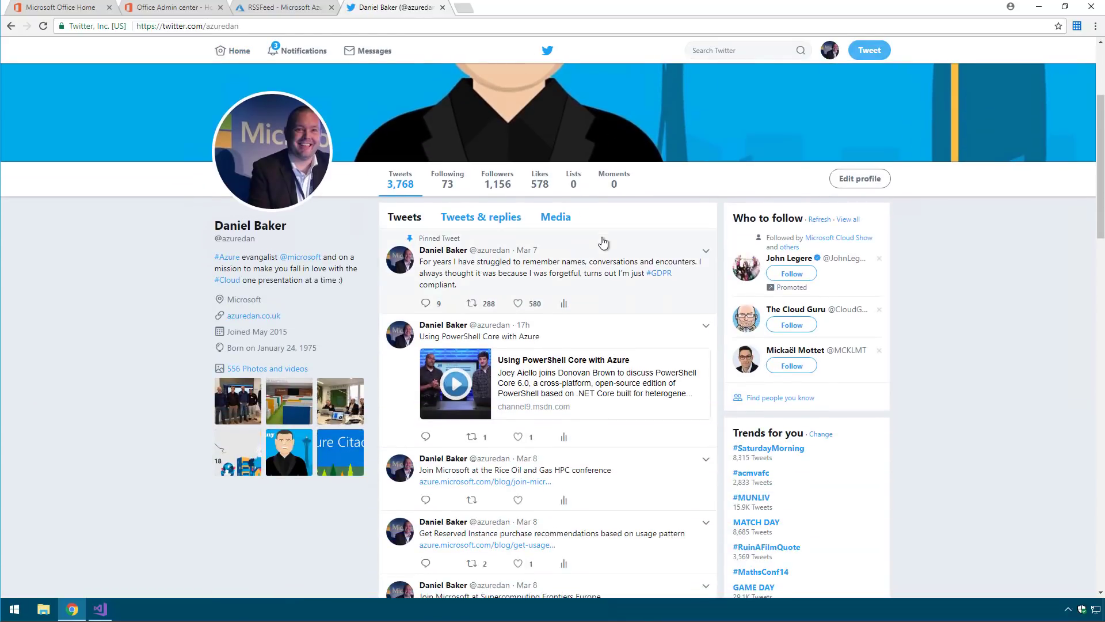
pyautogui.scroll(-17, 606, 242)
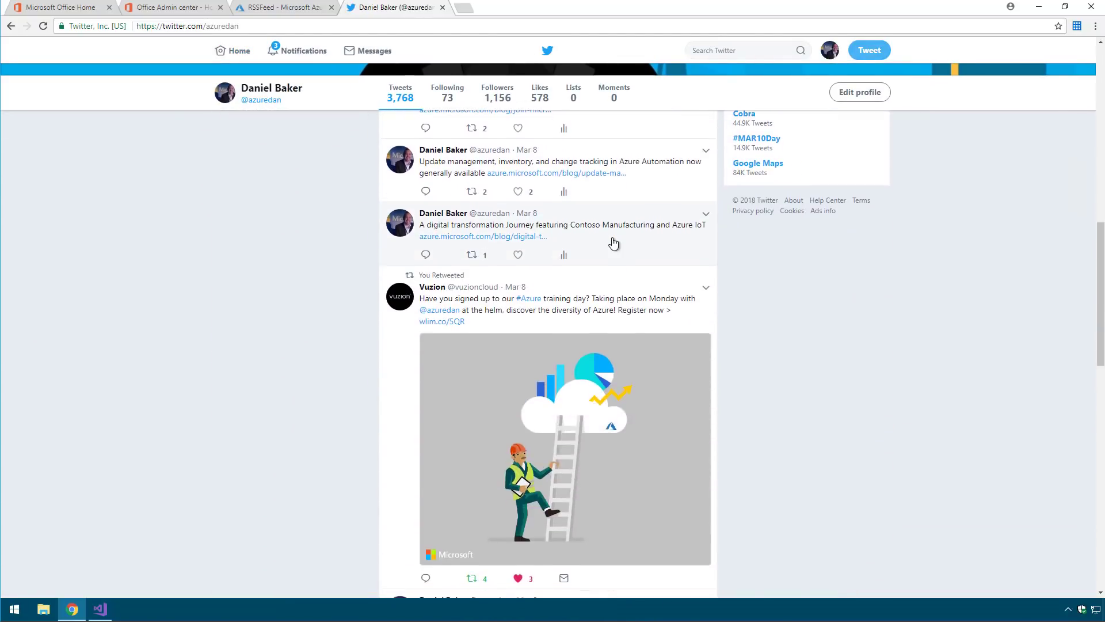
pyautogui.scroll(-9, 618, 242)
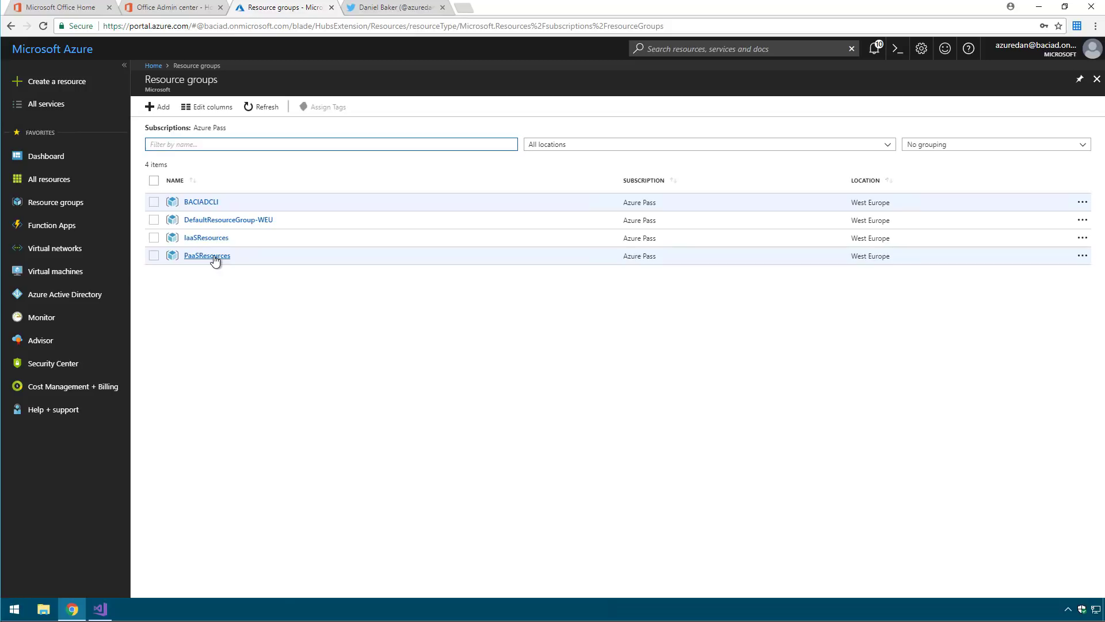
# - Open the PaaSResources resource group and start adding a new resource to it
pyautogui.click(214, 257)
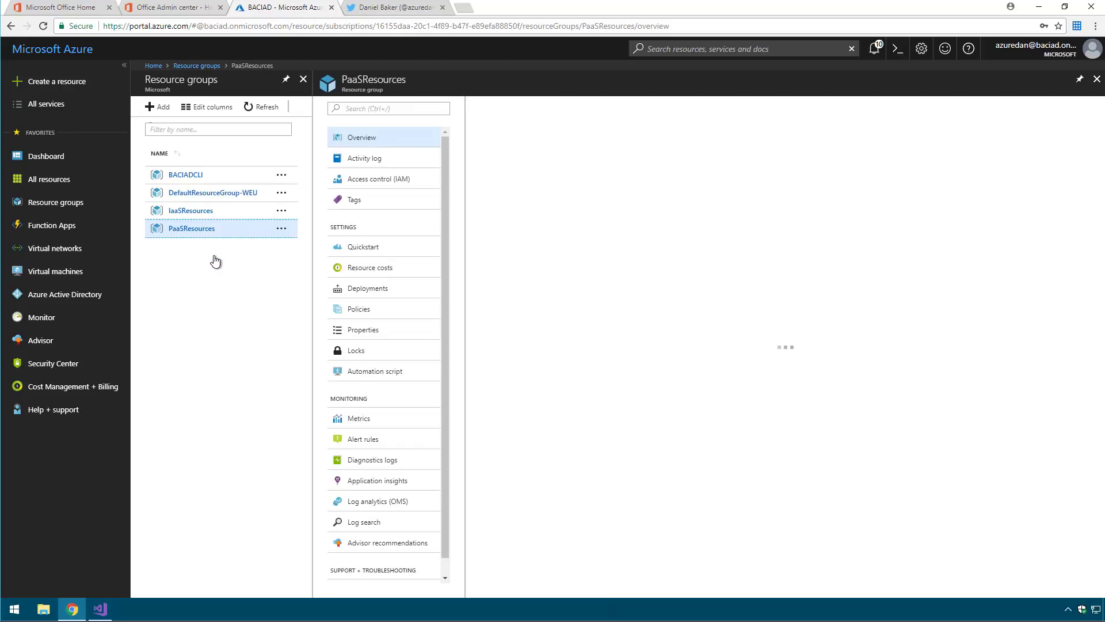
pyautogui.click(499, 109)
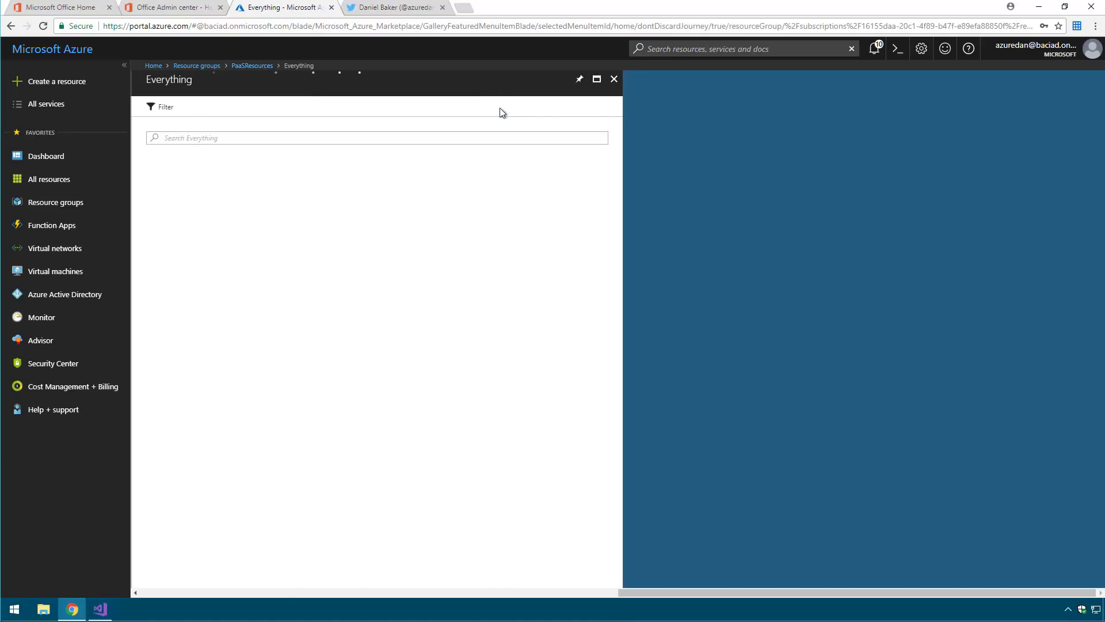
# - Find the Text Analytics API in the marketplace and open its details
pyautogui.click(469, 132)
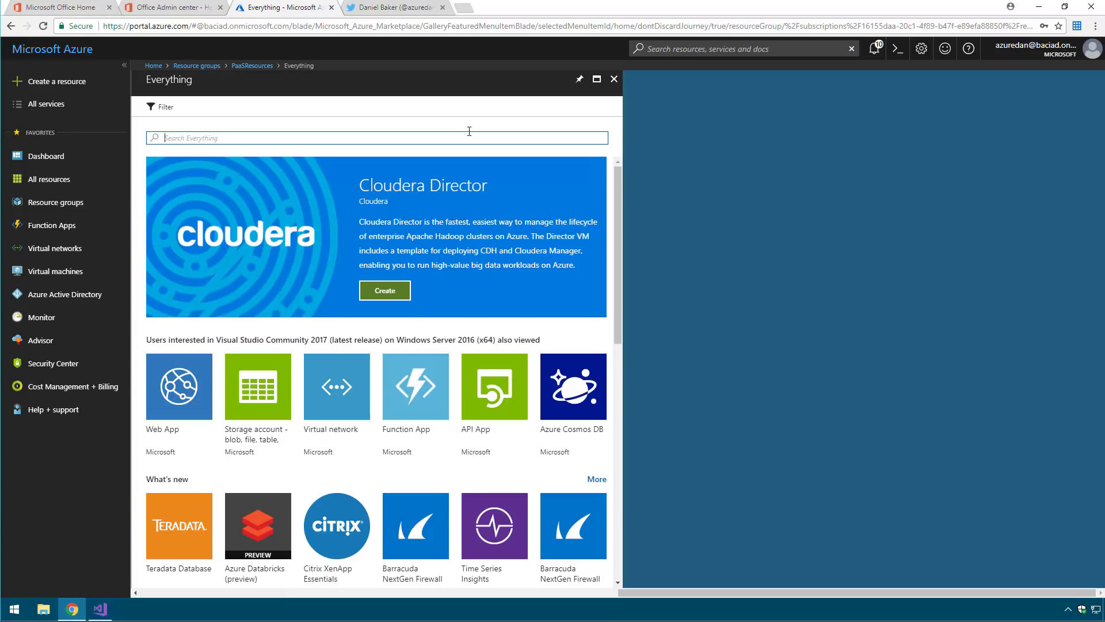
pyautogui.write('Text A')
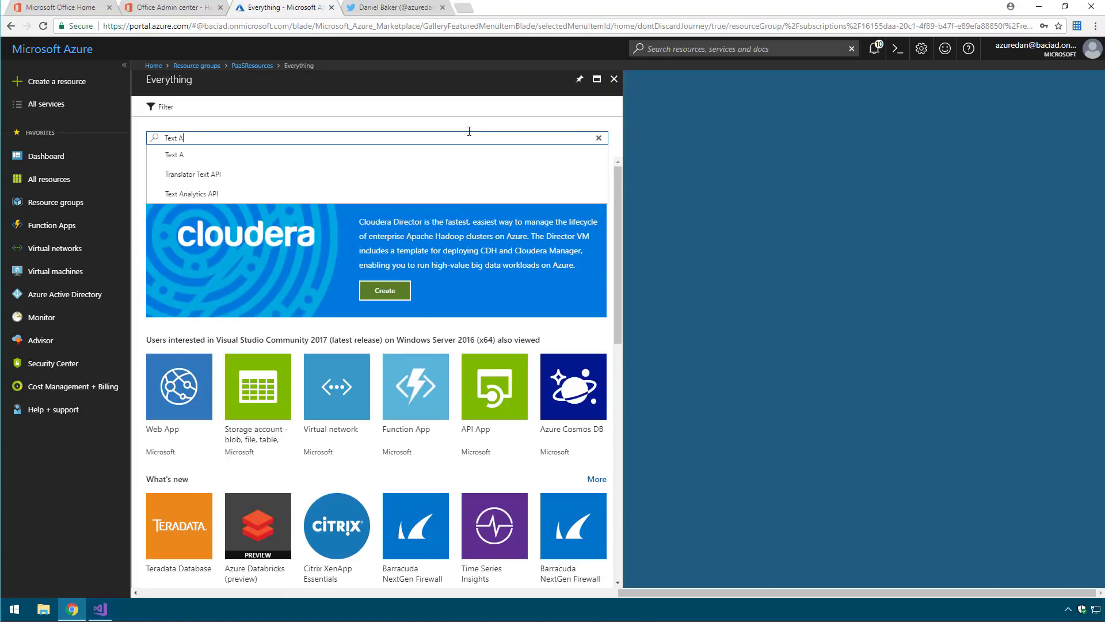
pyautogui.click(223, 197)
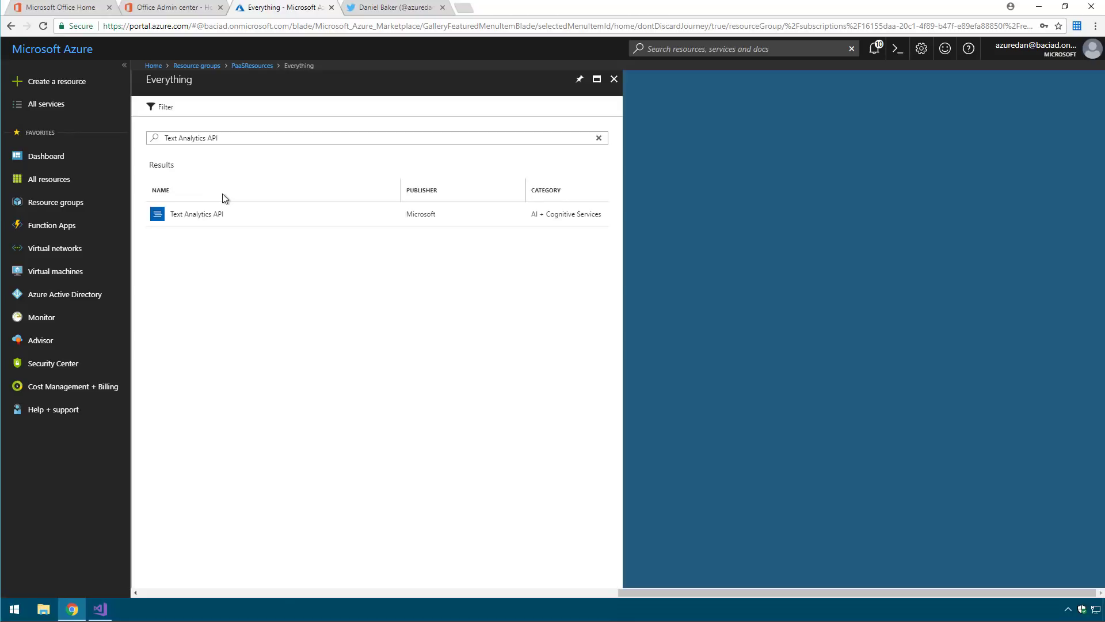
pyautogui.click(242, 221)
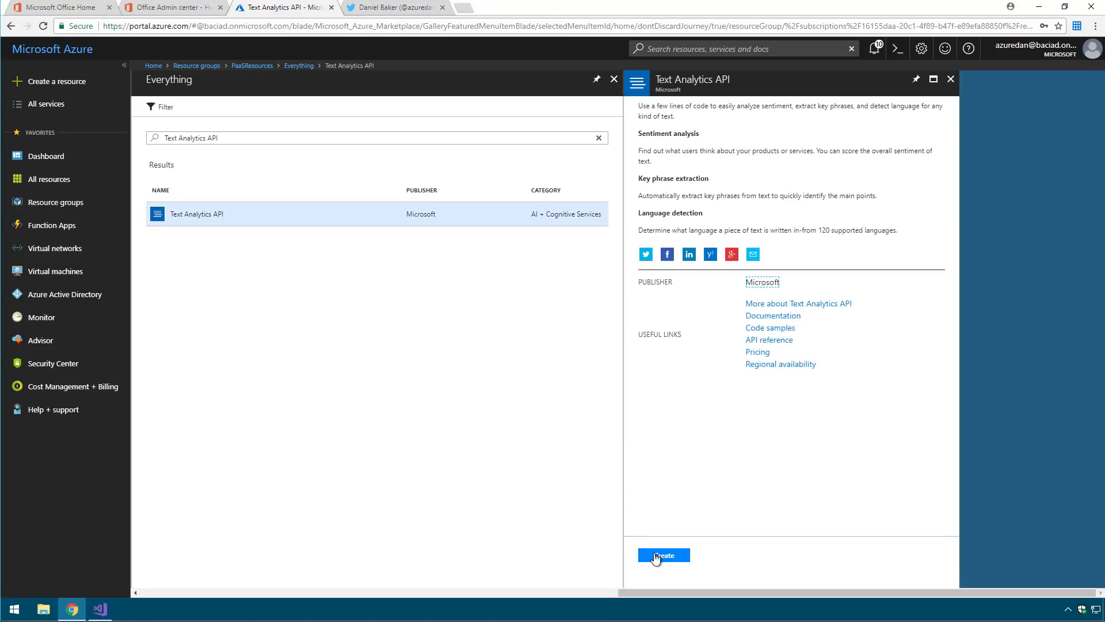
# - Create it as SocialSentiment on the F0 tier in PaaSResources, pinned to the dashboard
pyautogui.click(656, 555)
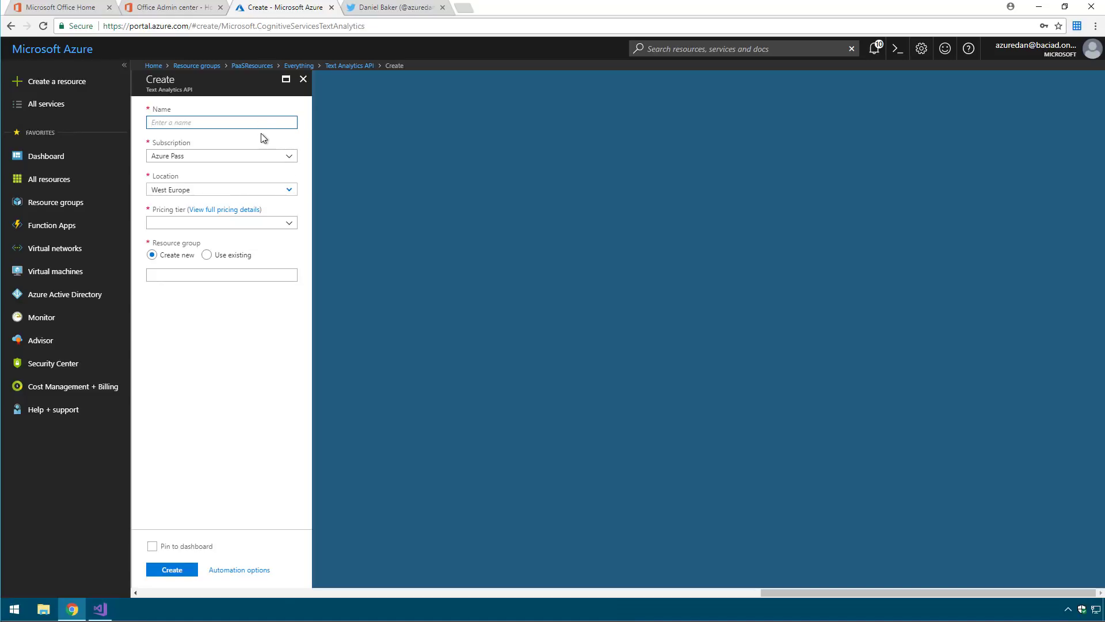
pyautogui.write('SocialSentiment')
pyautogui.click(294, 229)
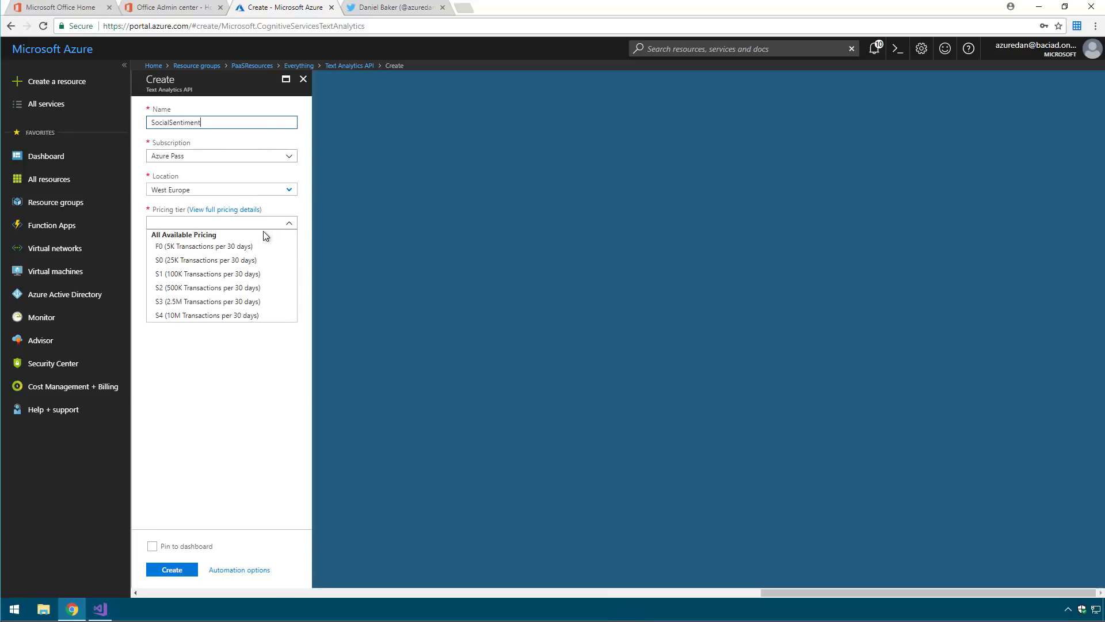
pyautogui.click(250, 247)
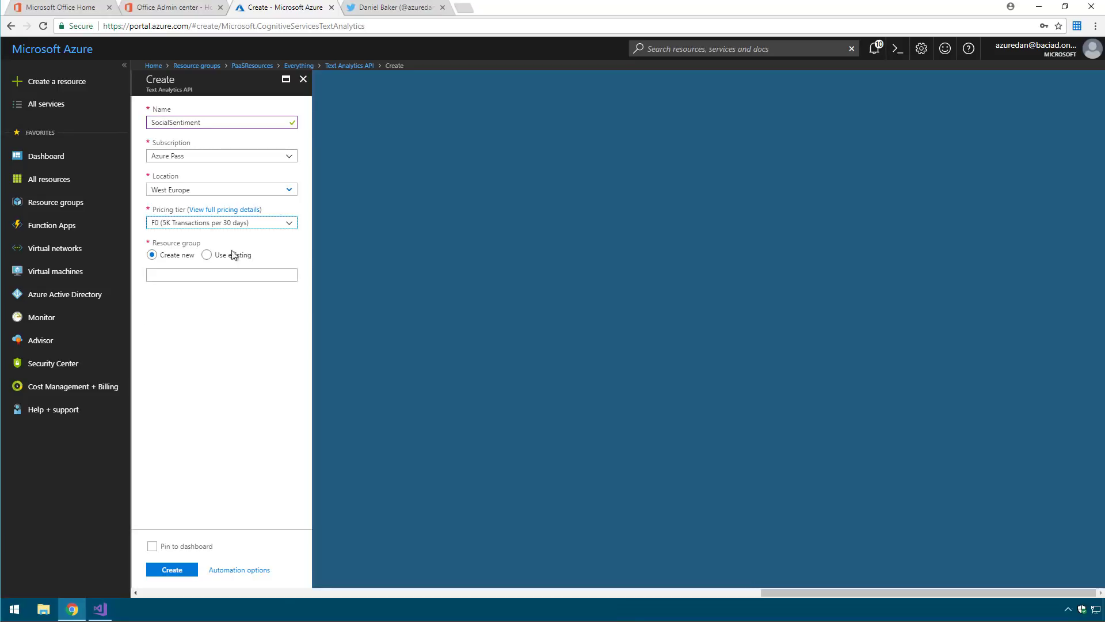
pyautogui.click(209, 260)
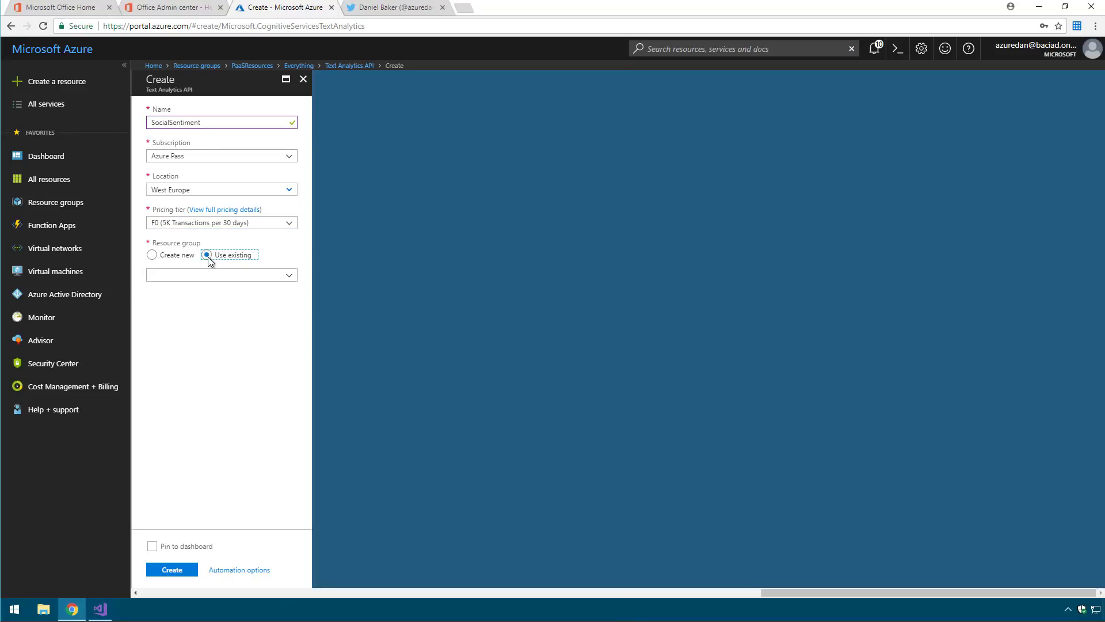
pyautogui.click(289, 277)
pyautogui.click(220, 329)
pyautogui.click(152, 545)
pyautogui.click(172, 570)
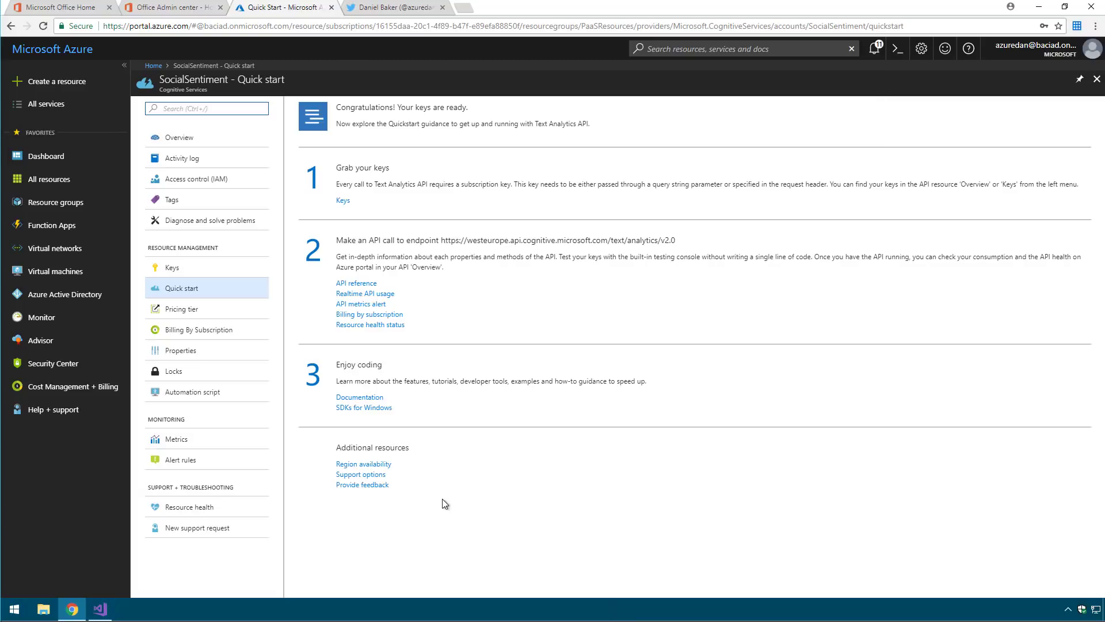
# - Launch Notepad and paste the SocialSentiment endpoint URL from Overview into it
pyautogui.click(16, 611)
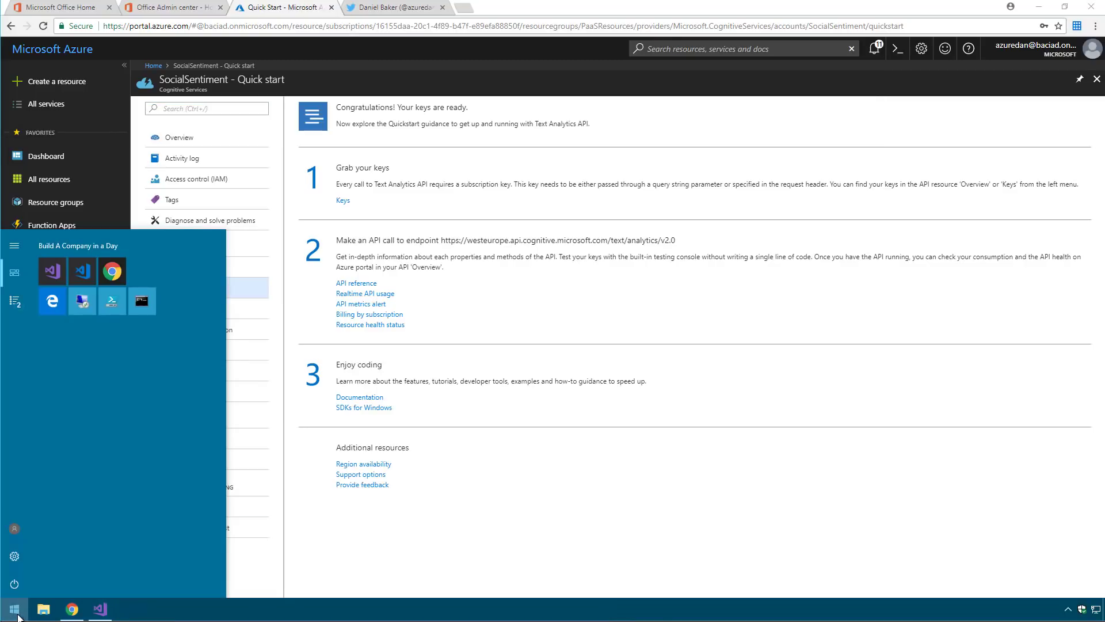
pyautogui.write('note')
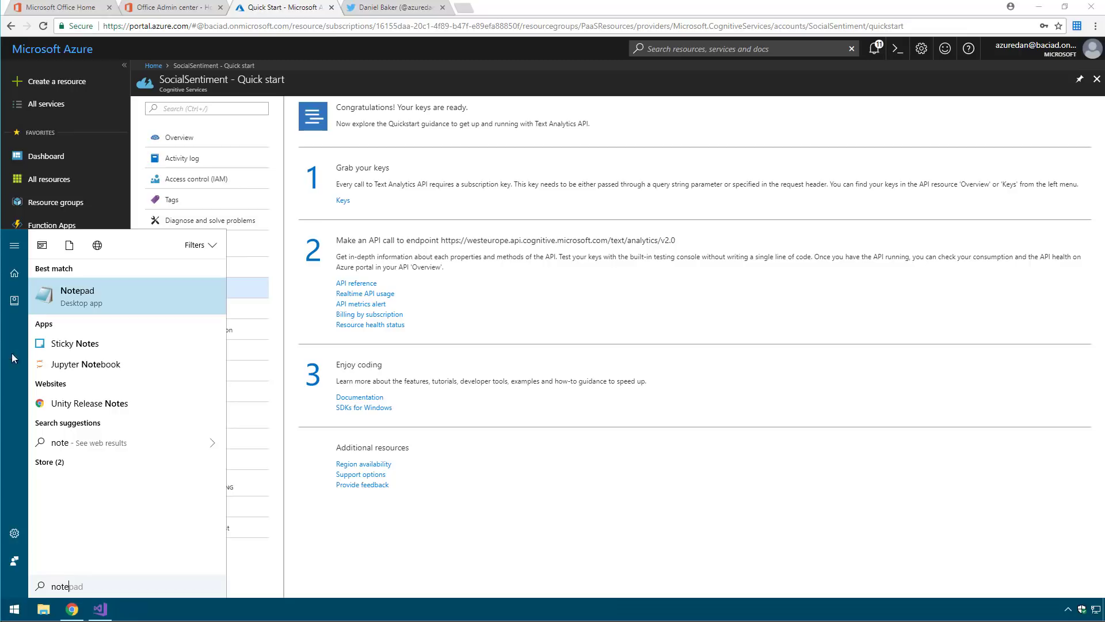
pyautogui.click(57, 311)
pyautogui.click(350, 115)
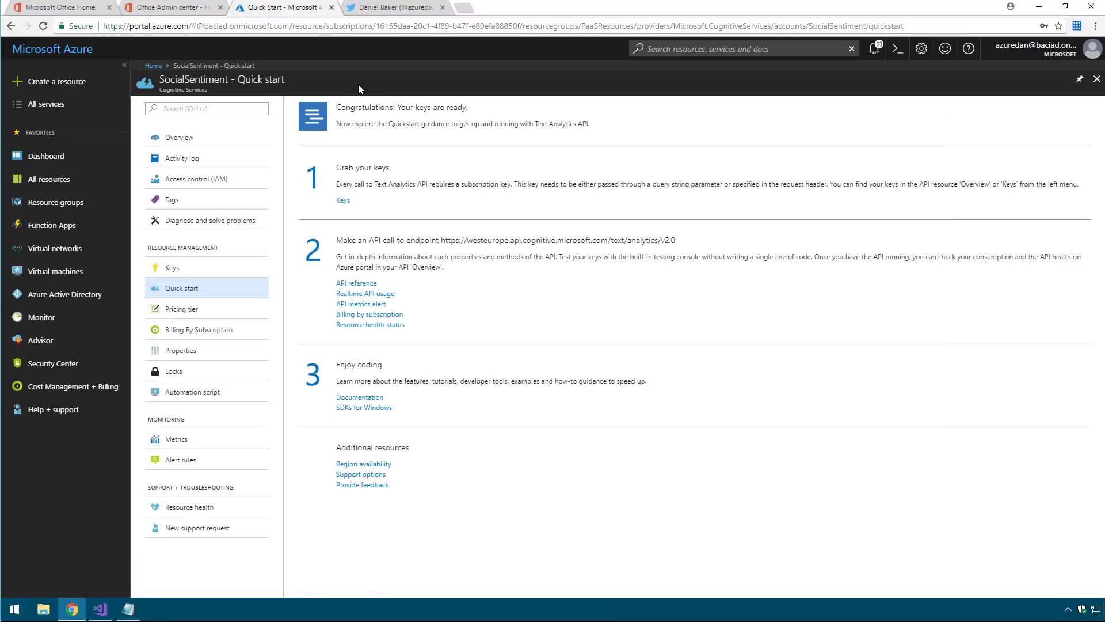
pyautogui.click(196, 138)
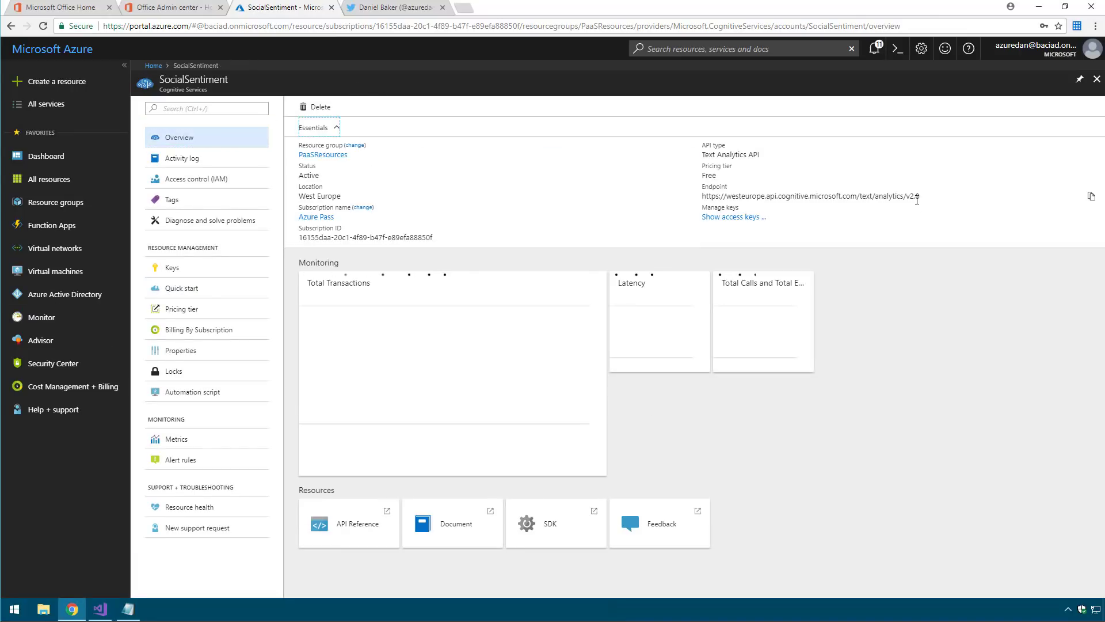
pyautogui.click(1091, 196)
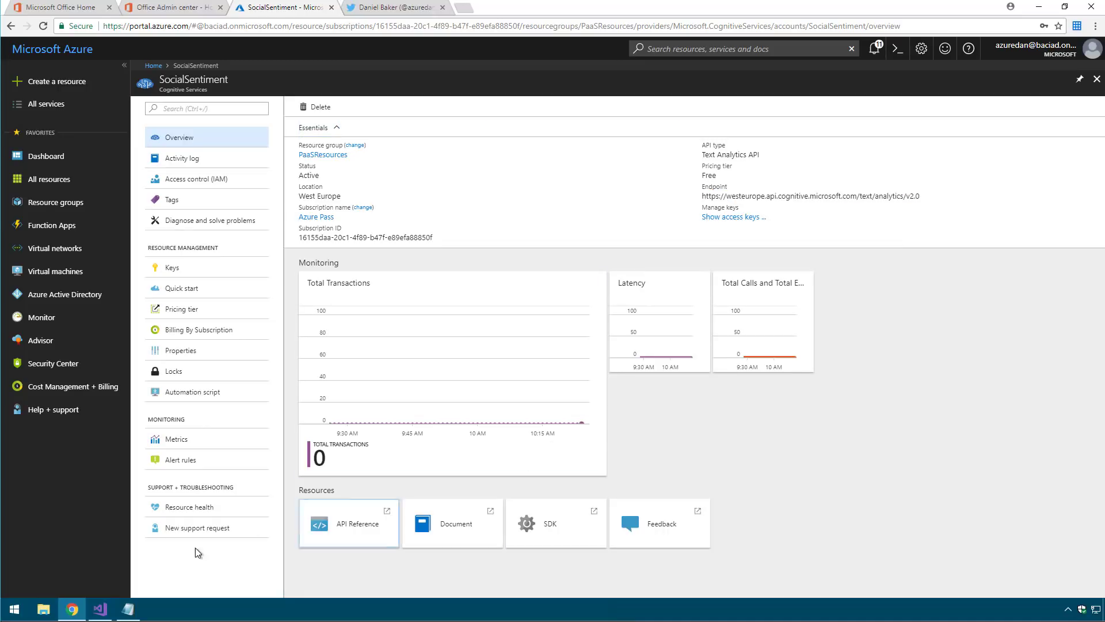
pyautogui.click(128, 609)
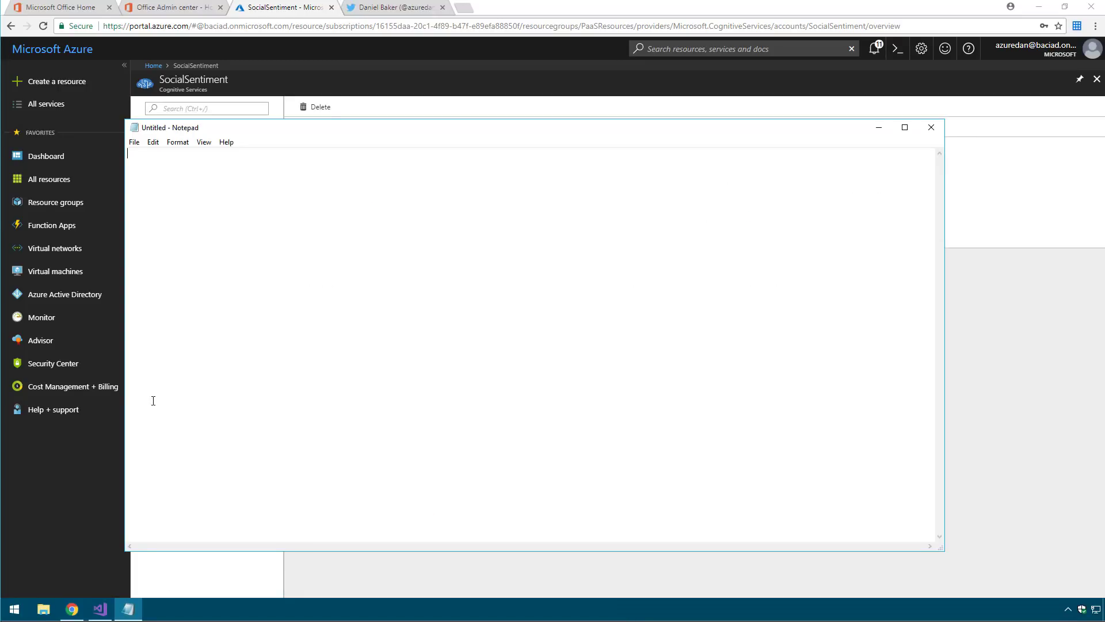
pyautogui.hotkey('ctrl', 'v')
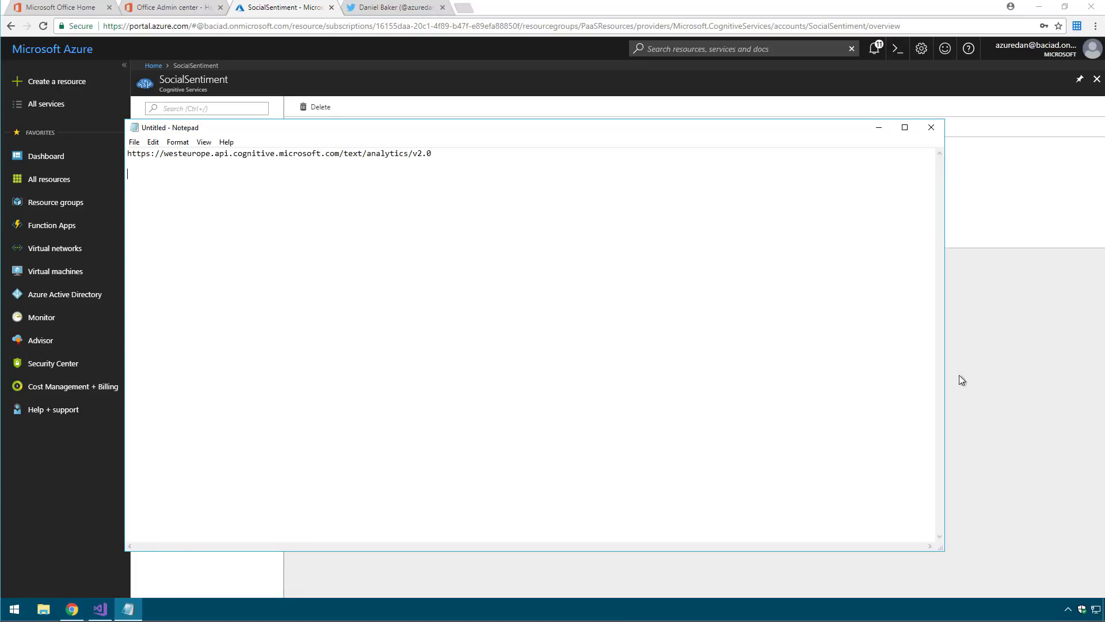
# - Copy the resource name and Key 1 from Keys into Notepad, then open a new browser tab
pyautogui.click(959, 376)
pyautogui.click(206, 271)
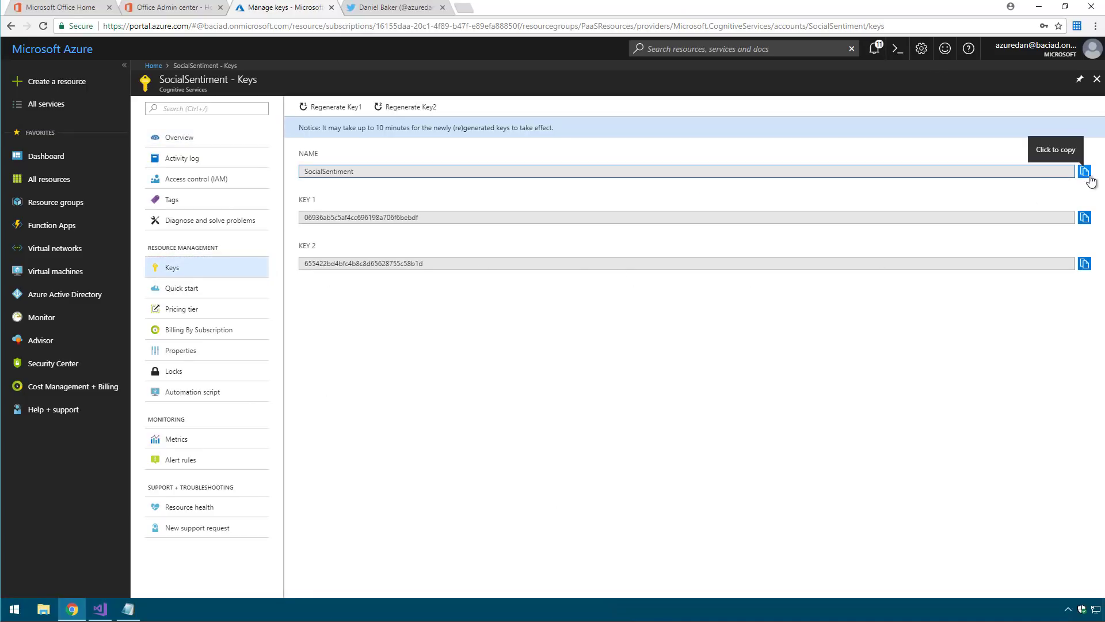
pyautogui.click(1085, 172)
pyautogui.click(128, 609)
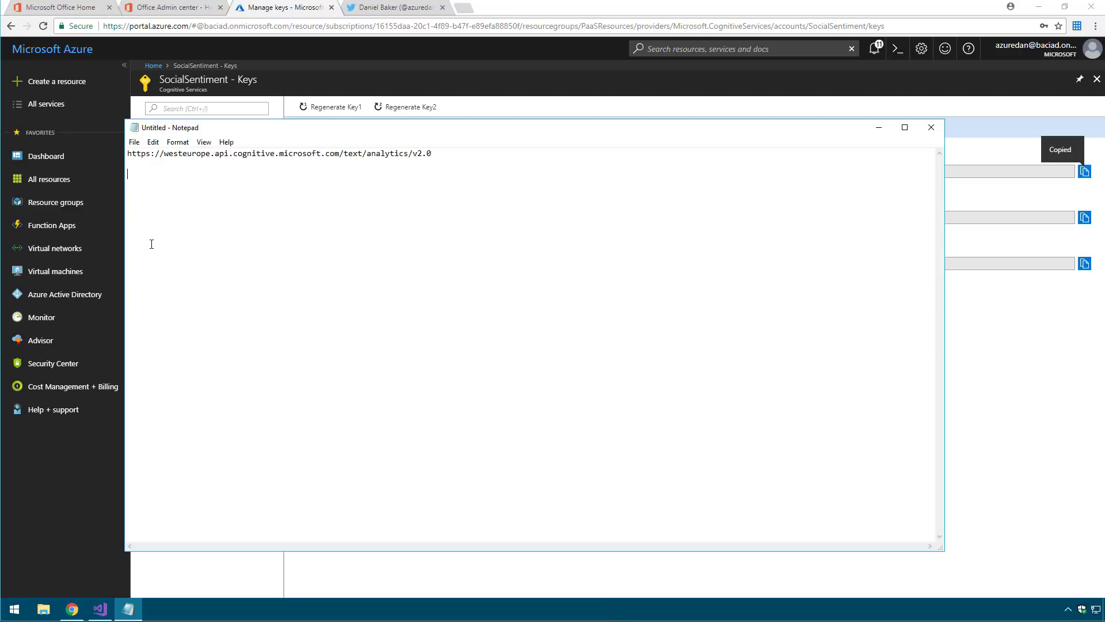
pyautogui.hotkey('ctrl', 'v')
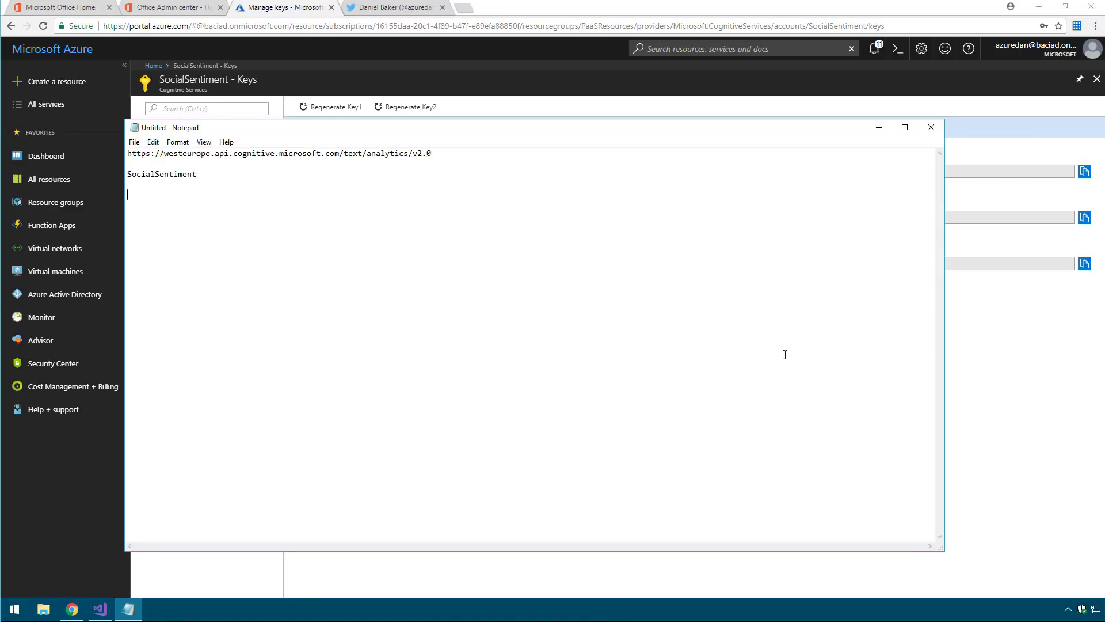
pyautogui.click(982, 403)
pyautogui.click(1085, 217)
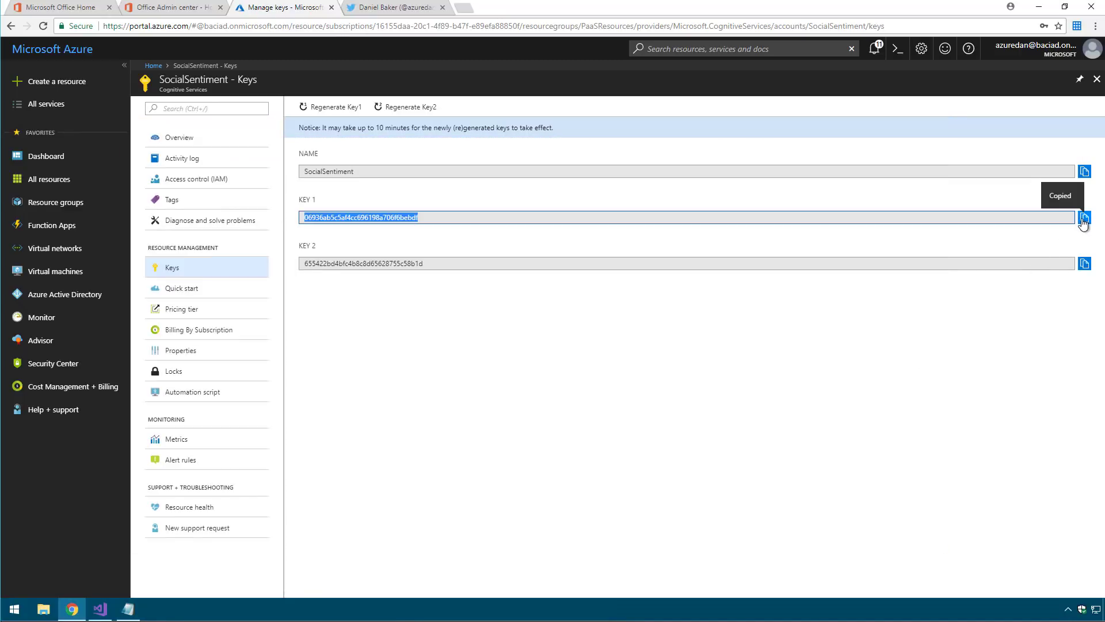
pyautogui.click(128, 609)
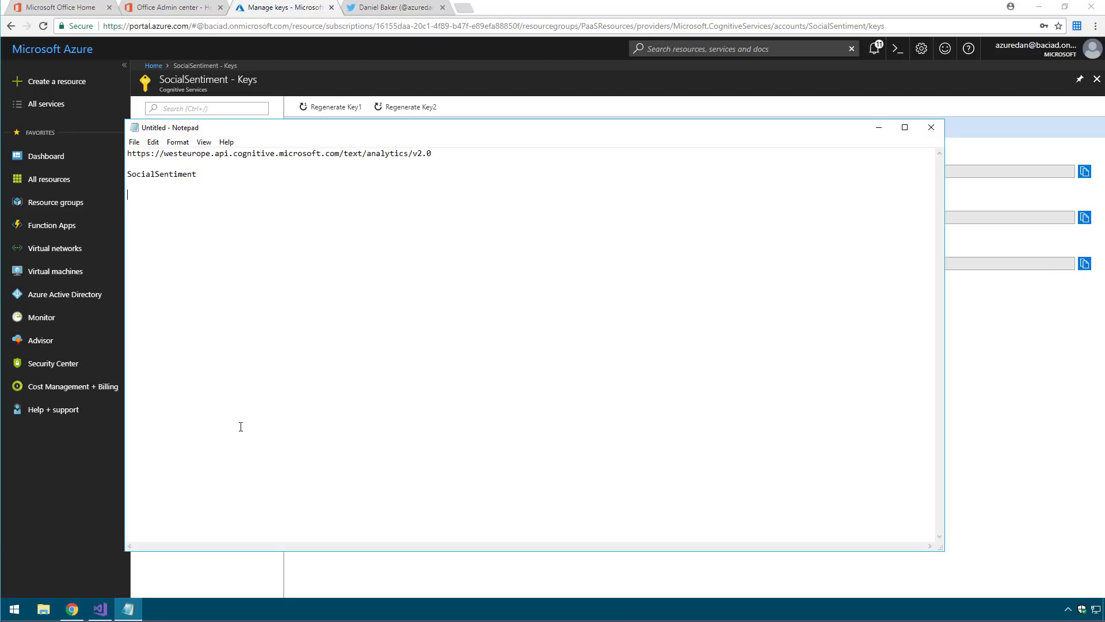
pyautogui.hotkey('ctrl', 'v')
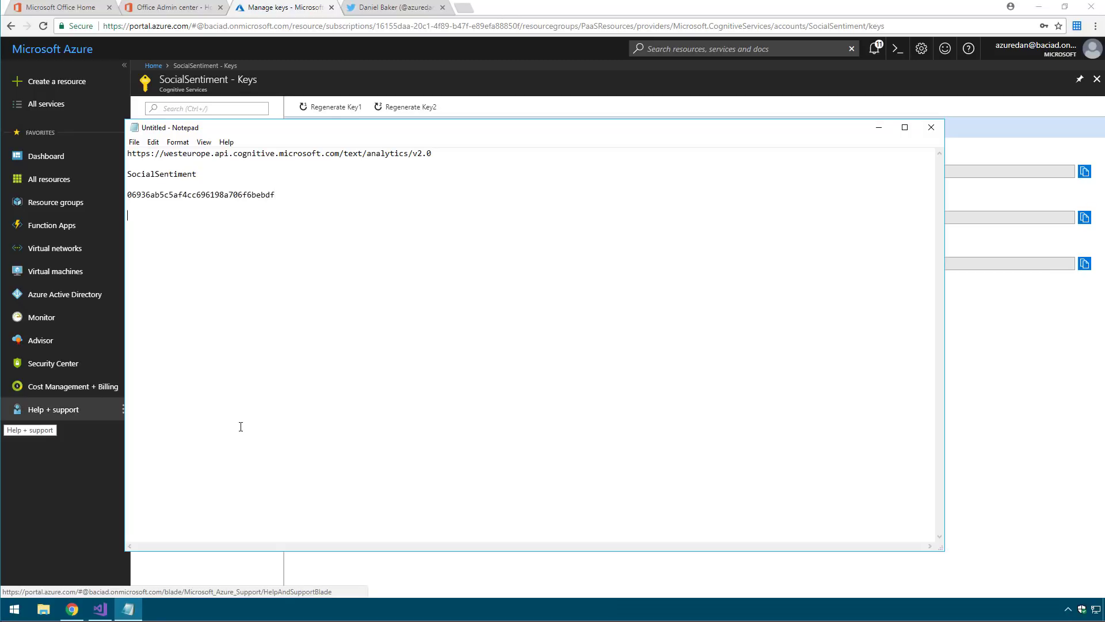
pyautogui.click(879, 127)
pyautogui.click(466, 9)
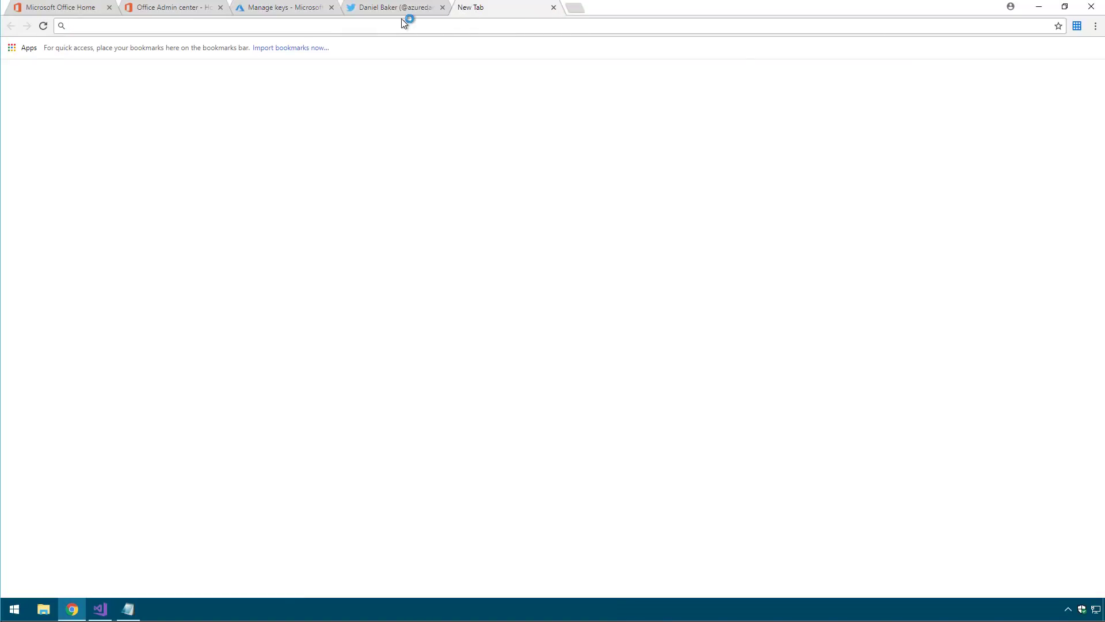
# - Load the Power BI site from the pasted URL and sign in
pyautogui.rightClick(402, 26)
pyautogui.click(433, 93)
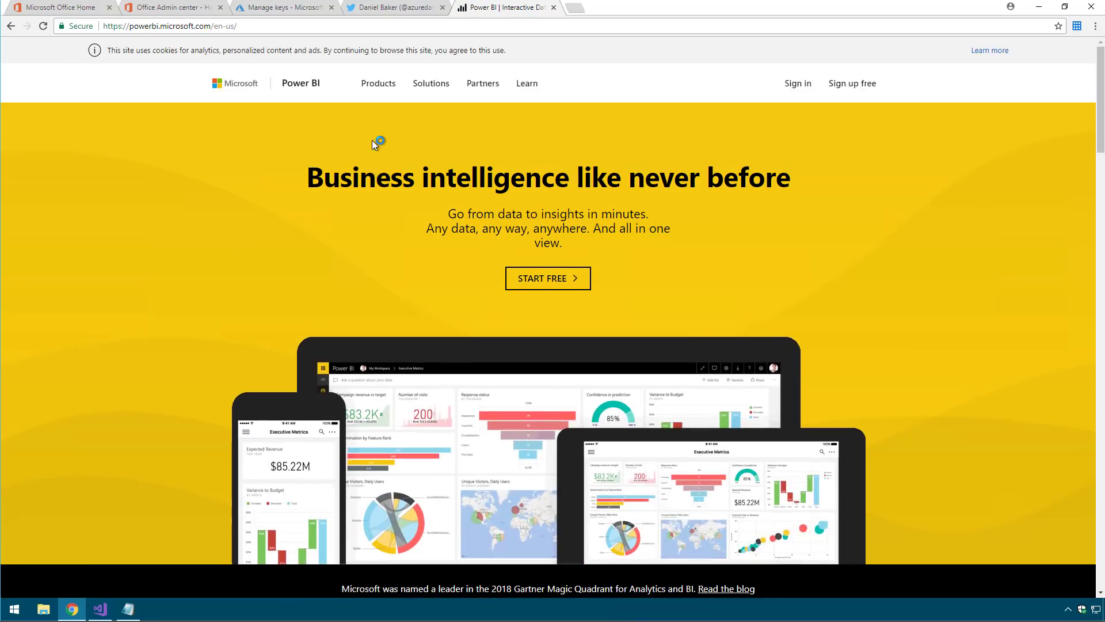
pyautogui.click(804, 92)
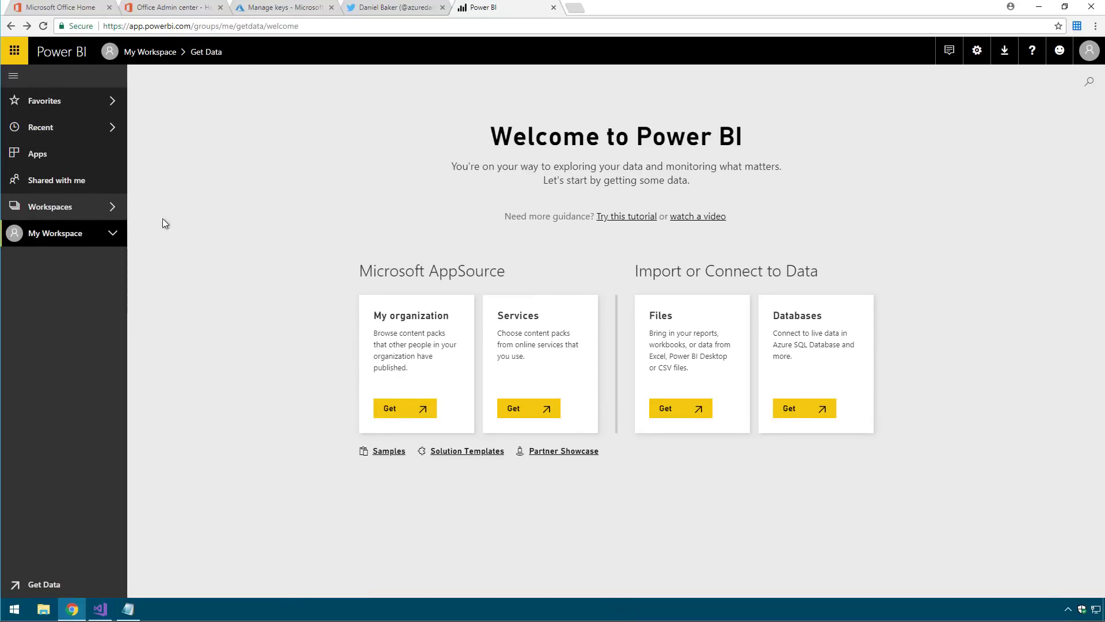
# - Create the BACIAD app workspace with the signed-in account as a member
pyautogui.click(112, 207)
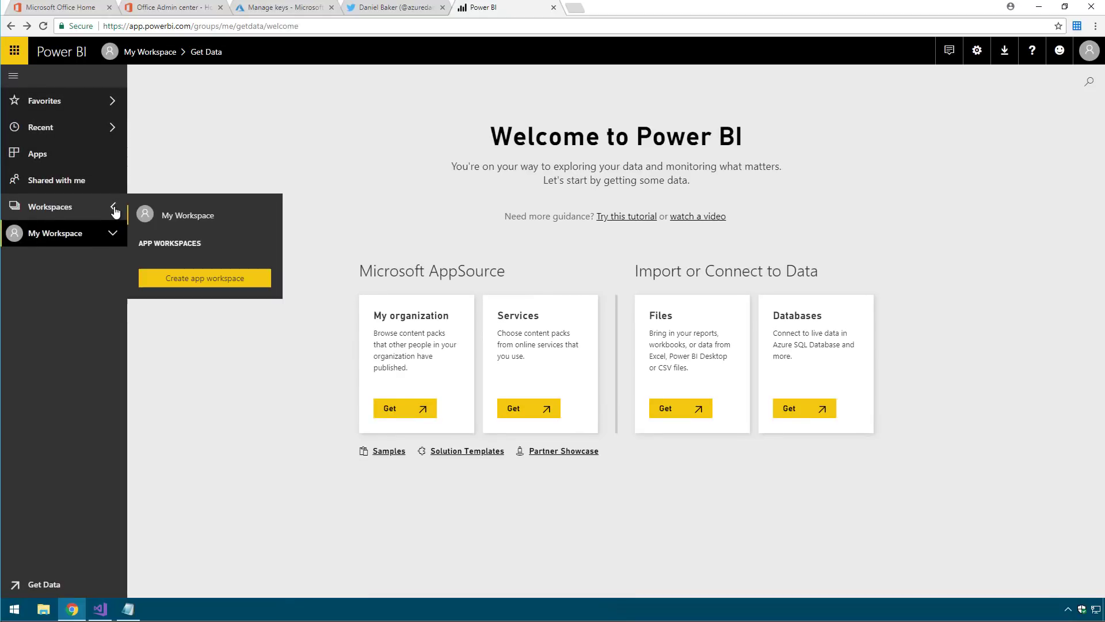
pyautogui.click(199, 281)
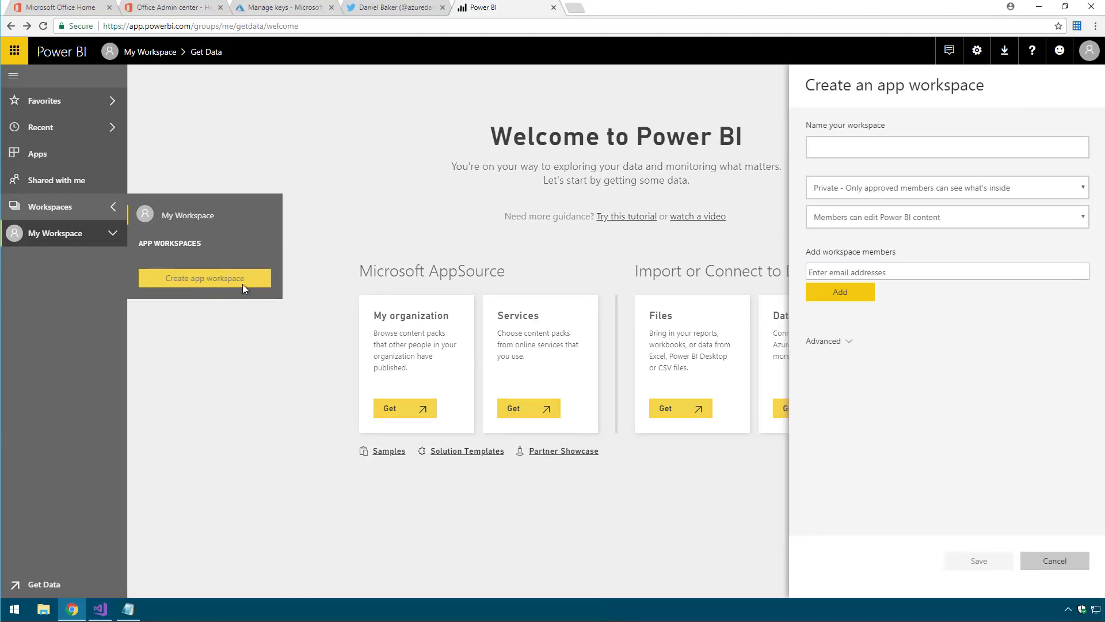
pyautogui.click(868, 151)
pyautogui.write('BACIAD')
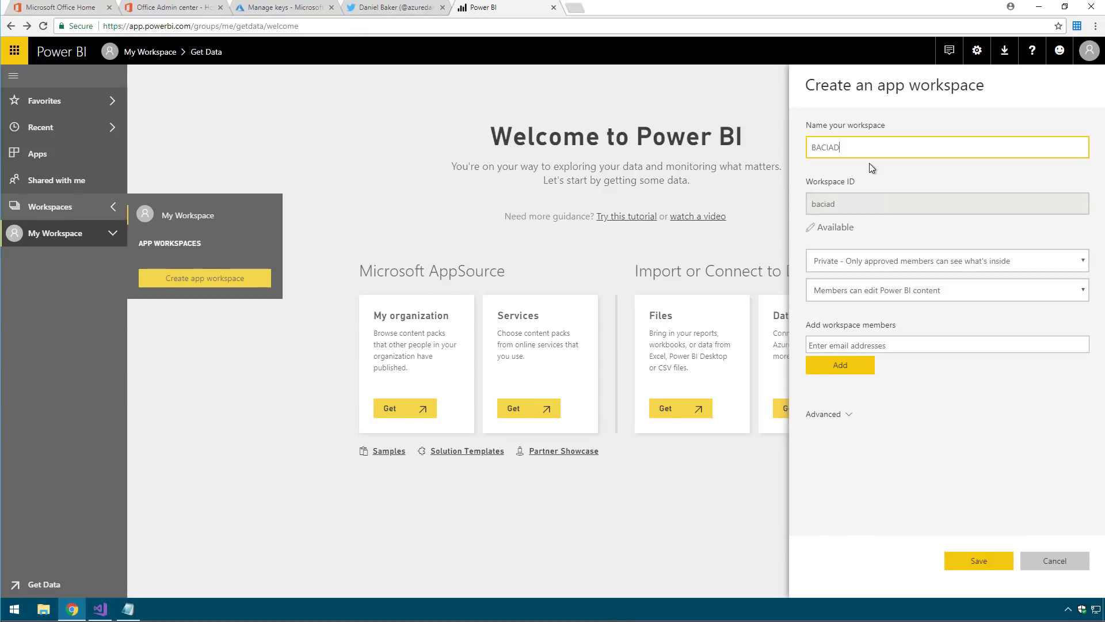
pyautogui.press('Tab')
pyautogui.press('Tab')
pyautogui.write('azuredan')
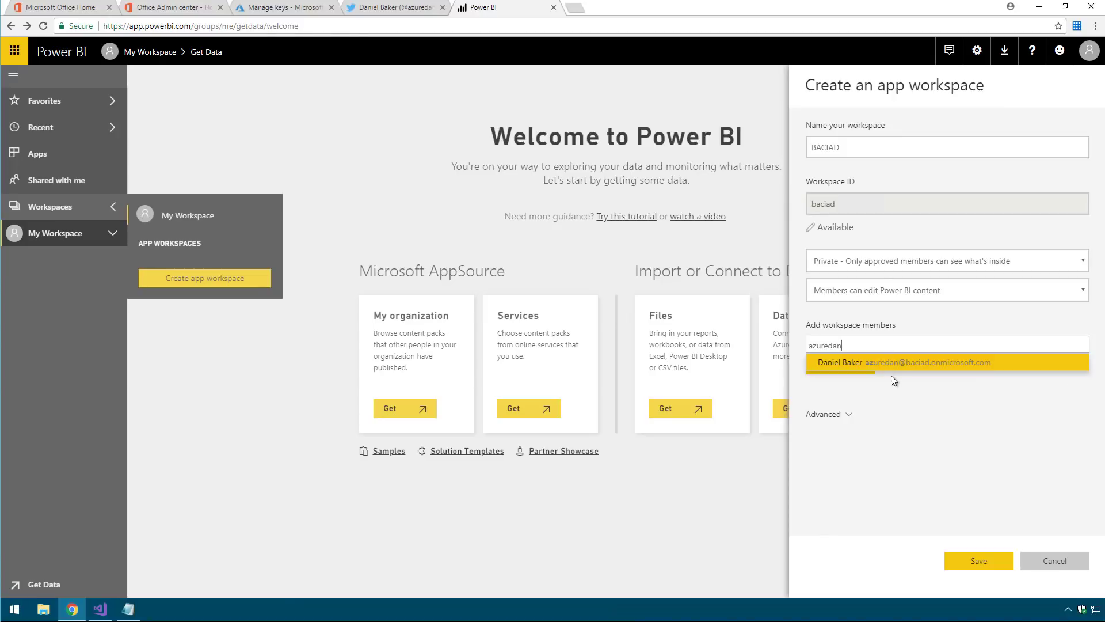
pyautogui.click(896, 367)
pyautogui.click(871, 367)
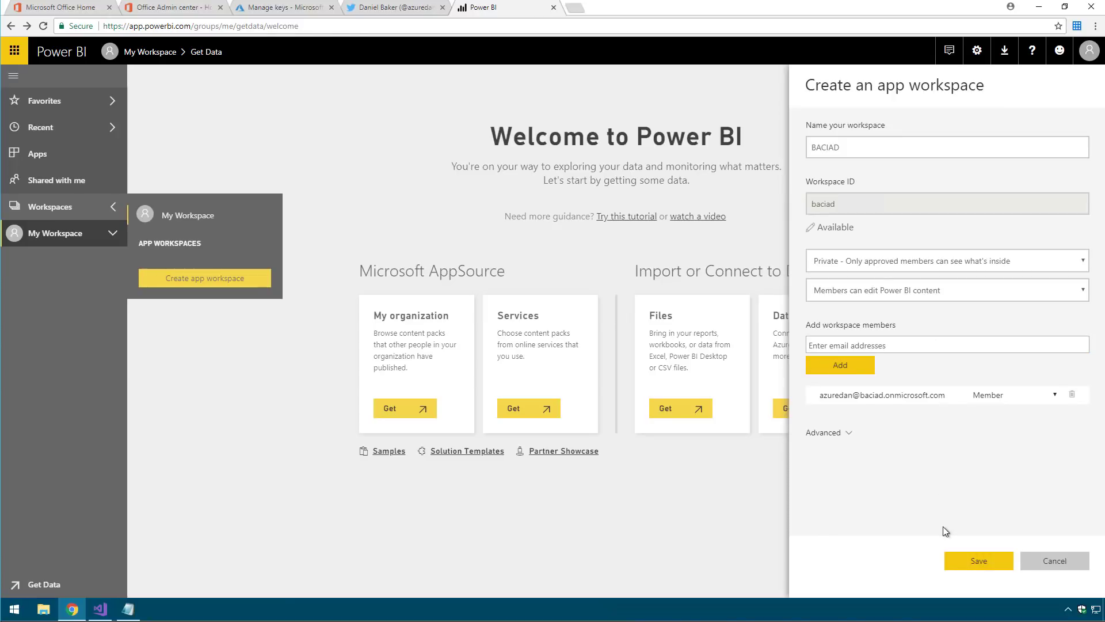
pyautogui.click(968, 563)
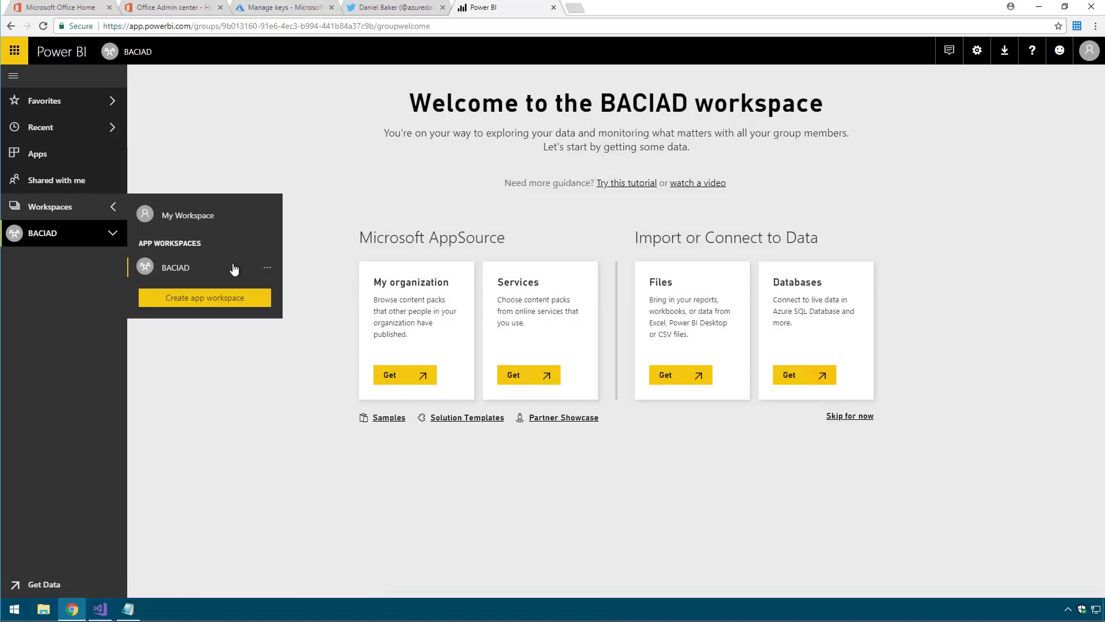
# - In the BACIAD workspace's Datasets, start a new API streaming dataset
pyautogui.click(166, 267)
pyautogui.click(113, 234)
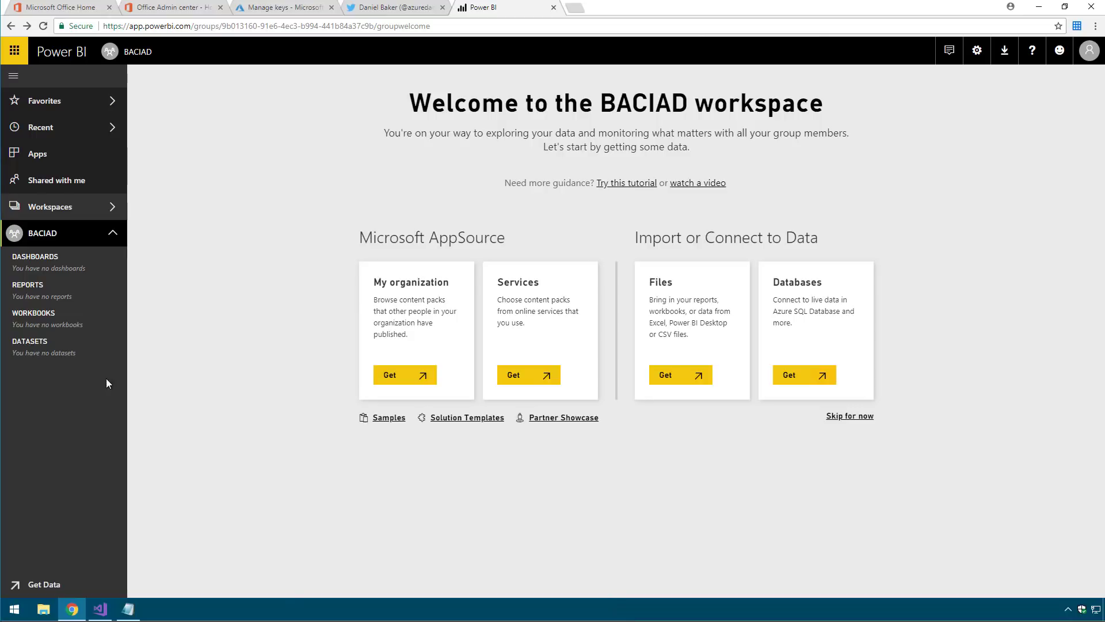
pyautogui.click(851, 416)
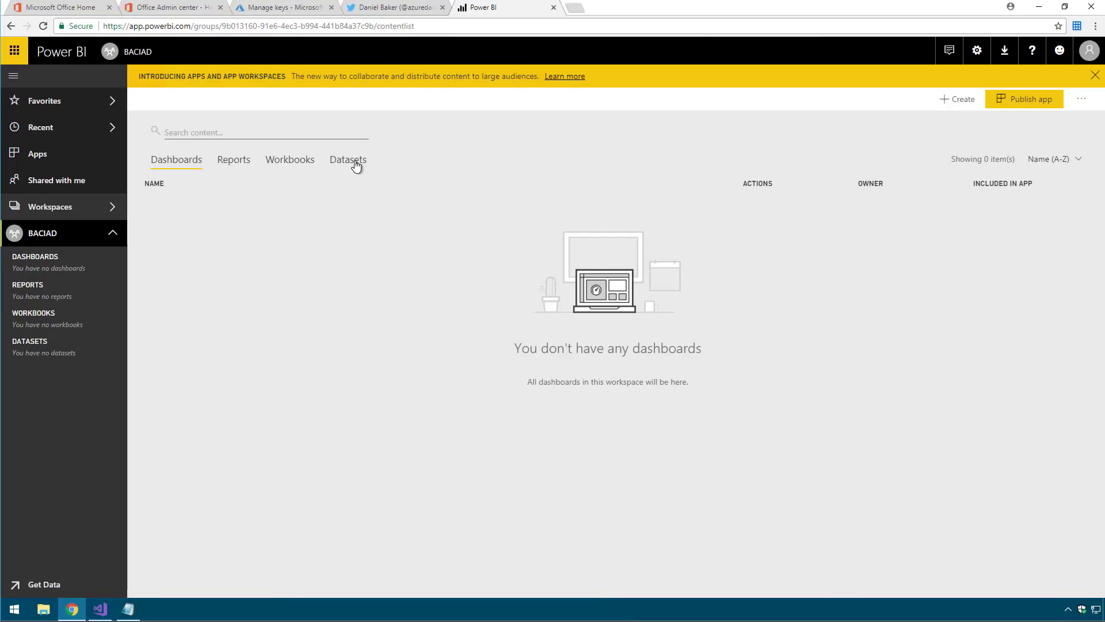
pyautogui.click(356, 164)
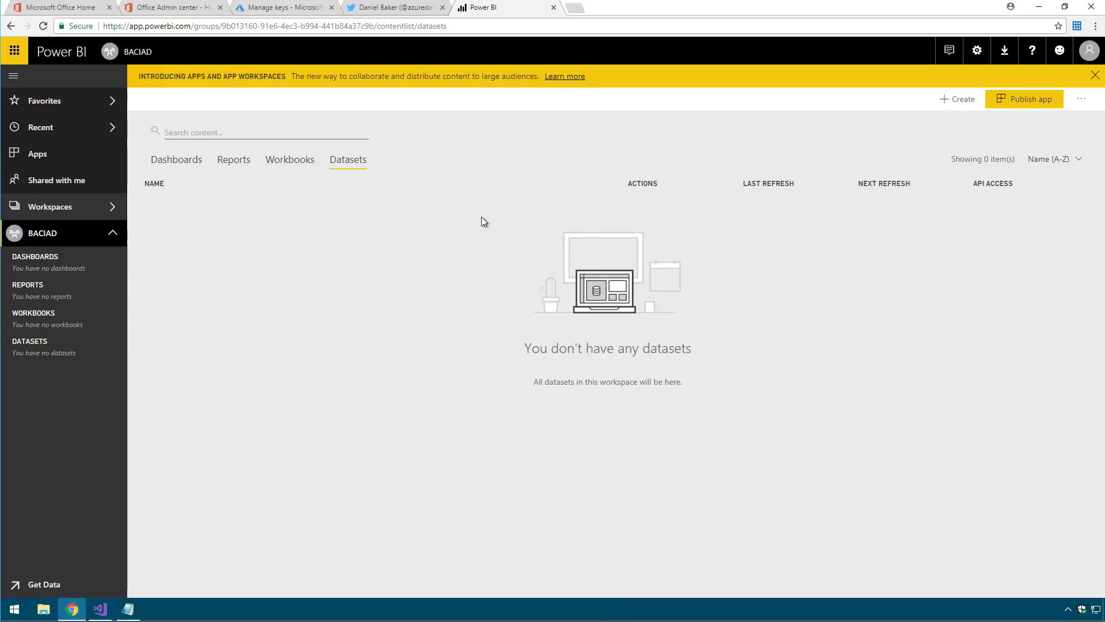
pyautogui.click(957, 100)
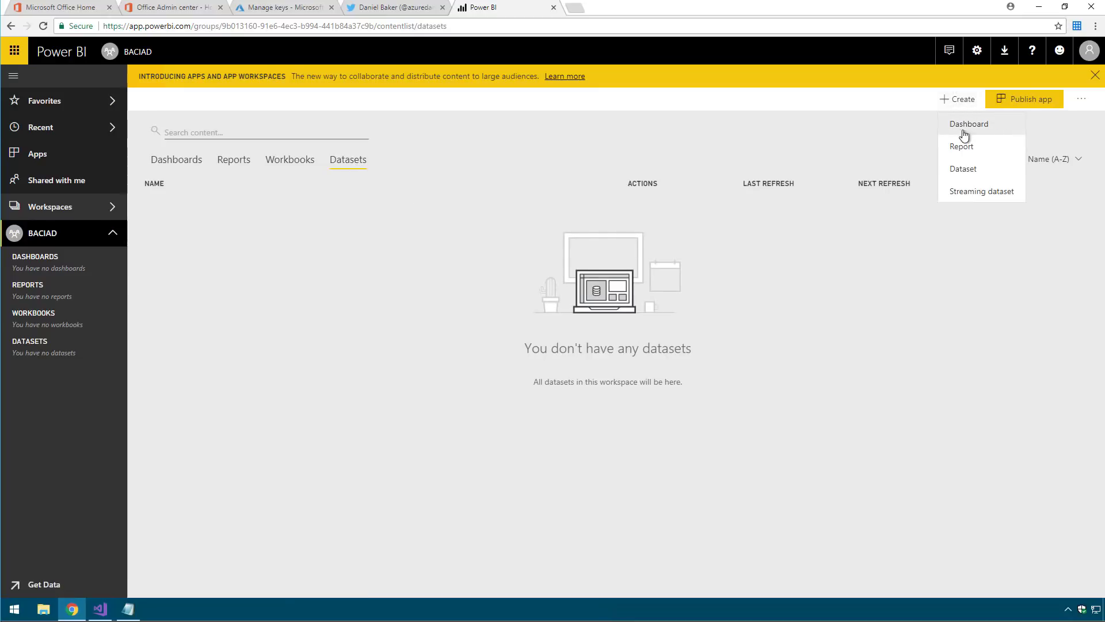
pyautogui.click(981, 190)
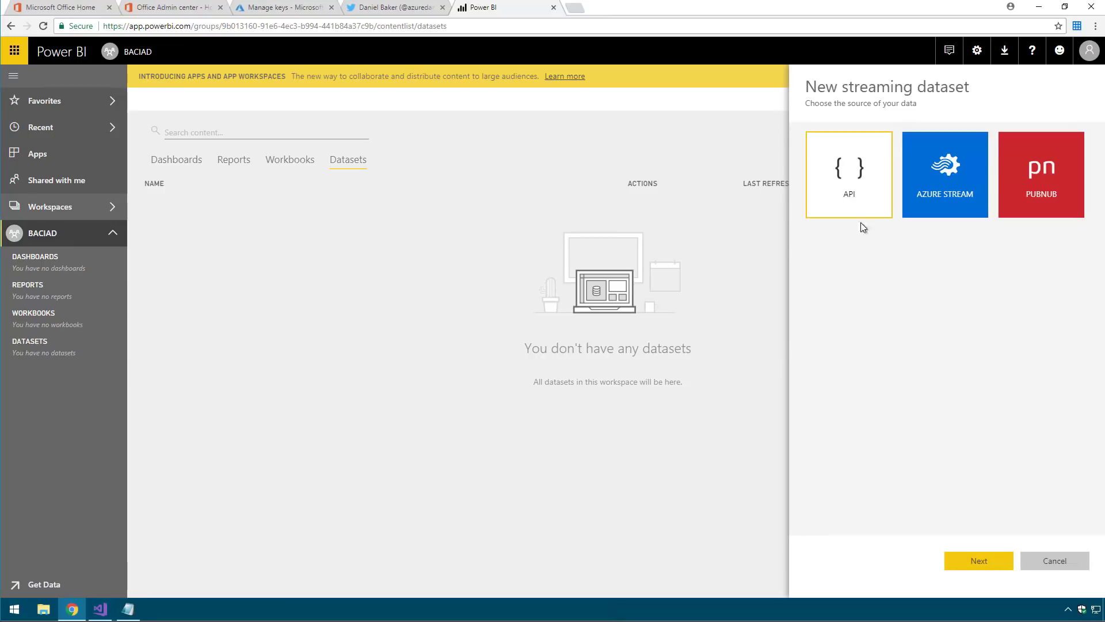
pyautogui.click(959, 555)
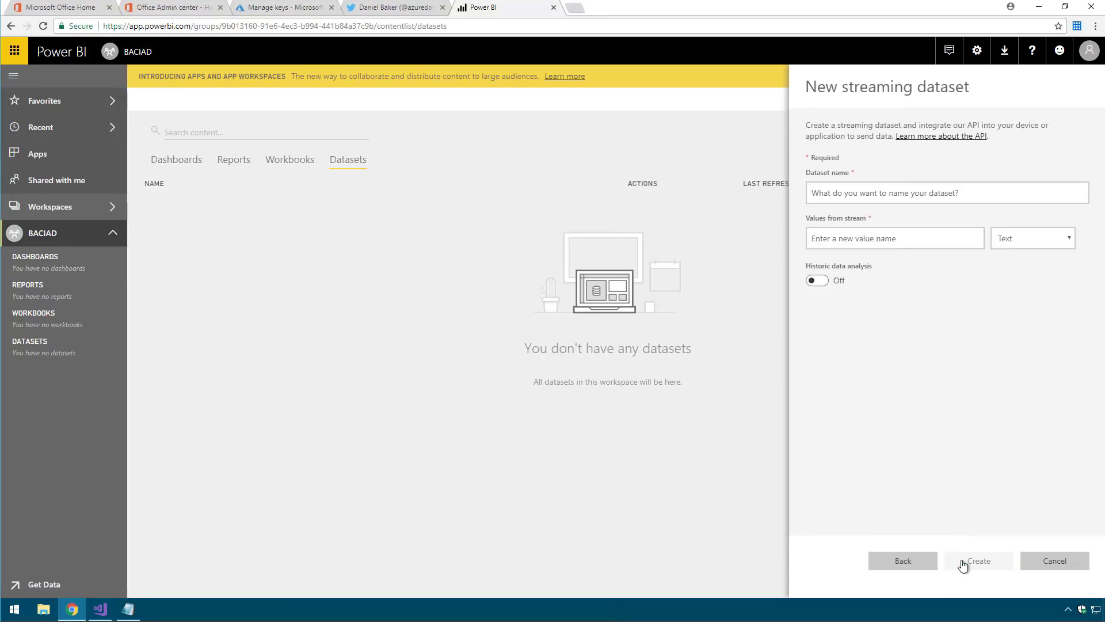
# - Name it BACIADStream with values TweetText, Location and CreatedAt as DateTime
pyautogui.click(875, 197)
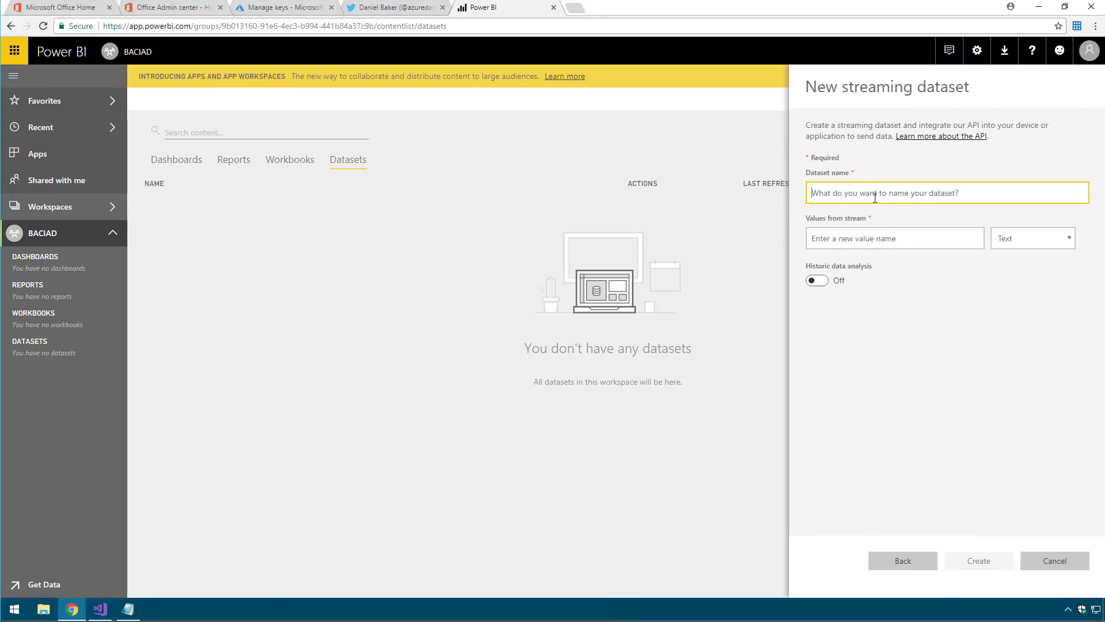
pyautogui.write('BACIADStream')
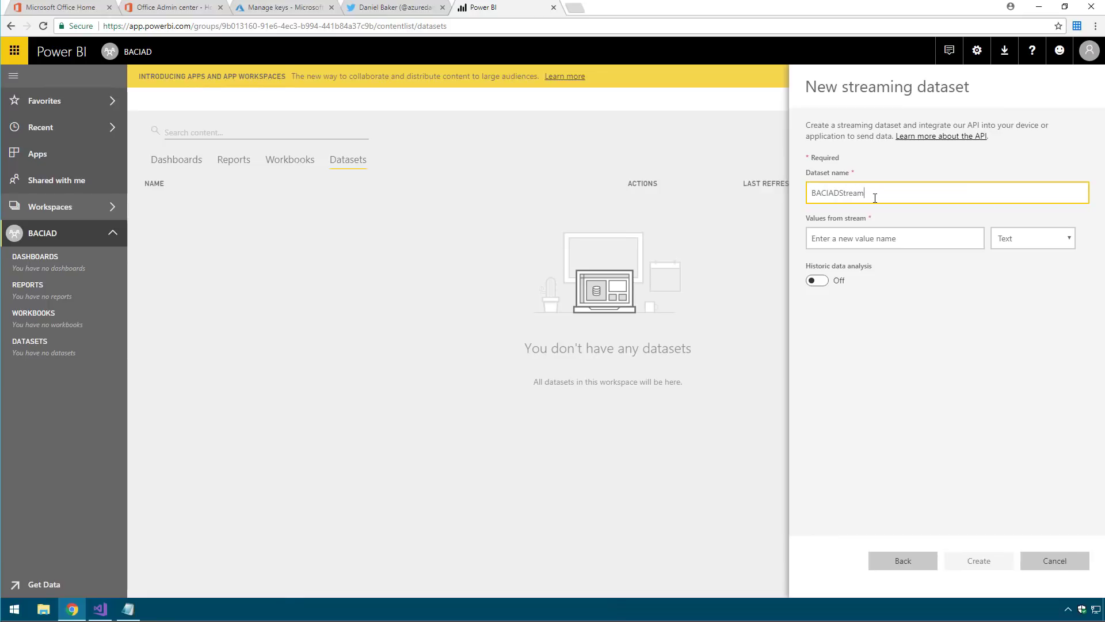
pyautogui.click(865, 239)
pyautogui.write('Tweet')
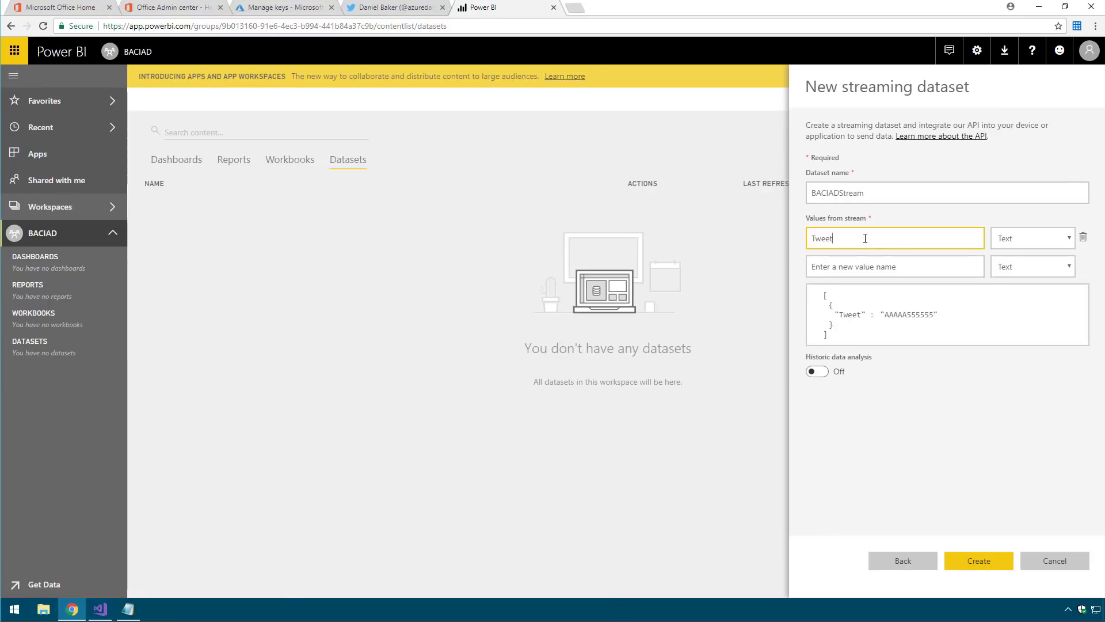
pyautogui.write('Text')
pyautogui.click(857, 267)
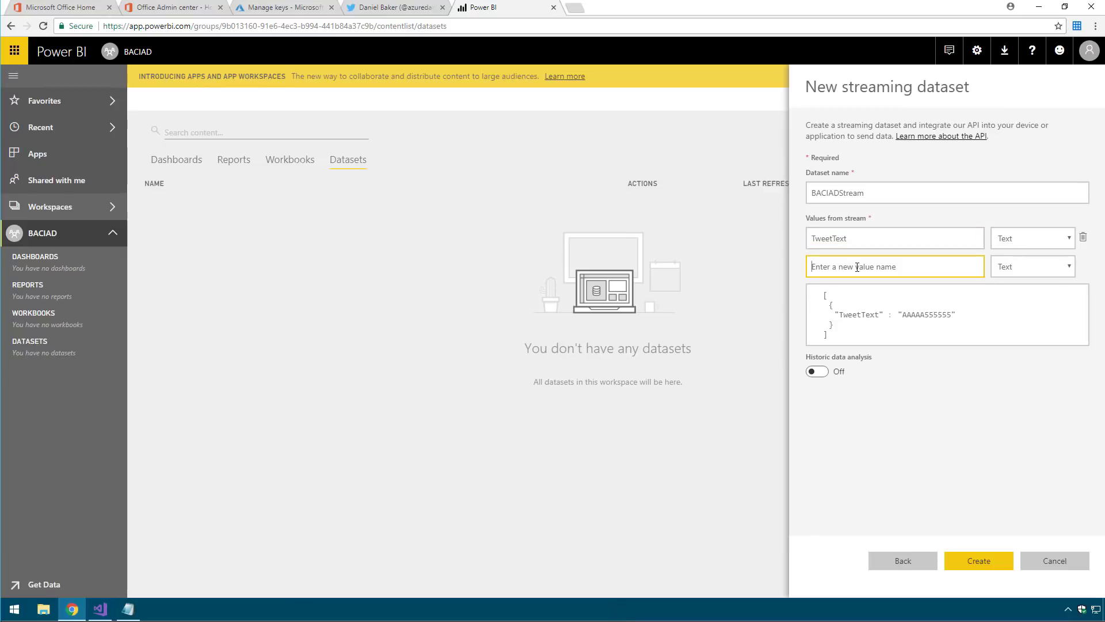
pyautogui.write('Location')
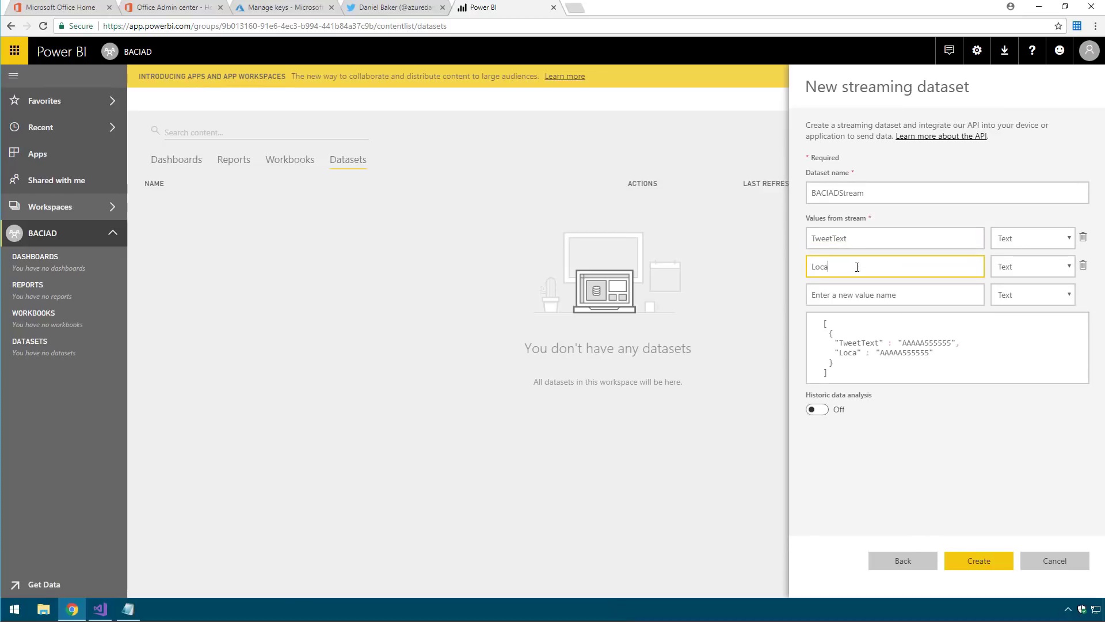
pyautogui.click(853, 295)
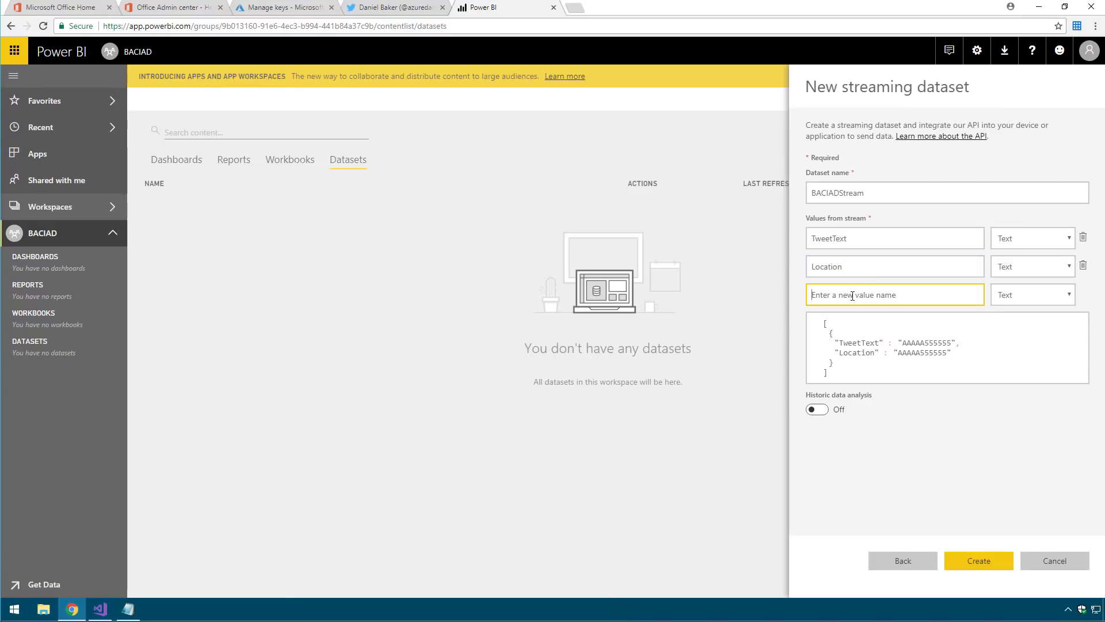
pyautogui.write('CreatedAt')
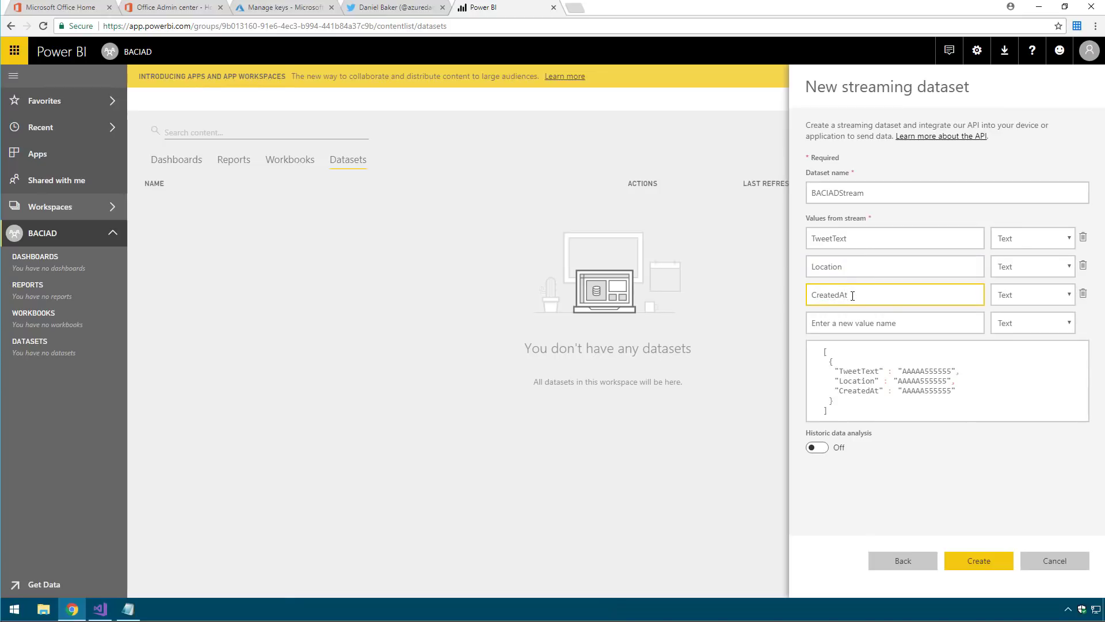
pyautogui.click(1062, 294)
pyautogui.click(1034, 351)
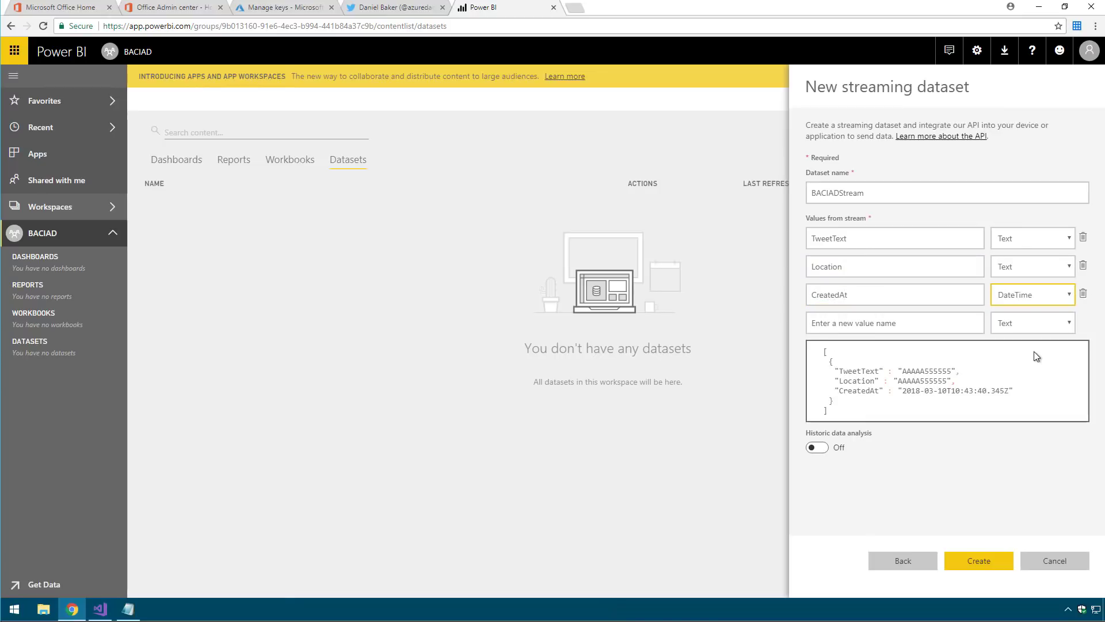
# - Add Followers and SentimentScore as Number values, enable historic data analysis, and create the dataset
pyautogui.click(834, 322)
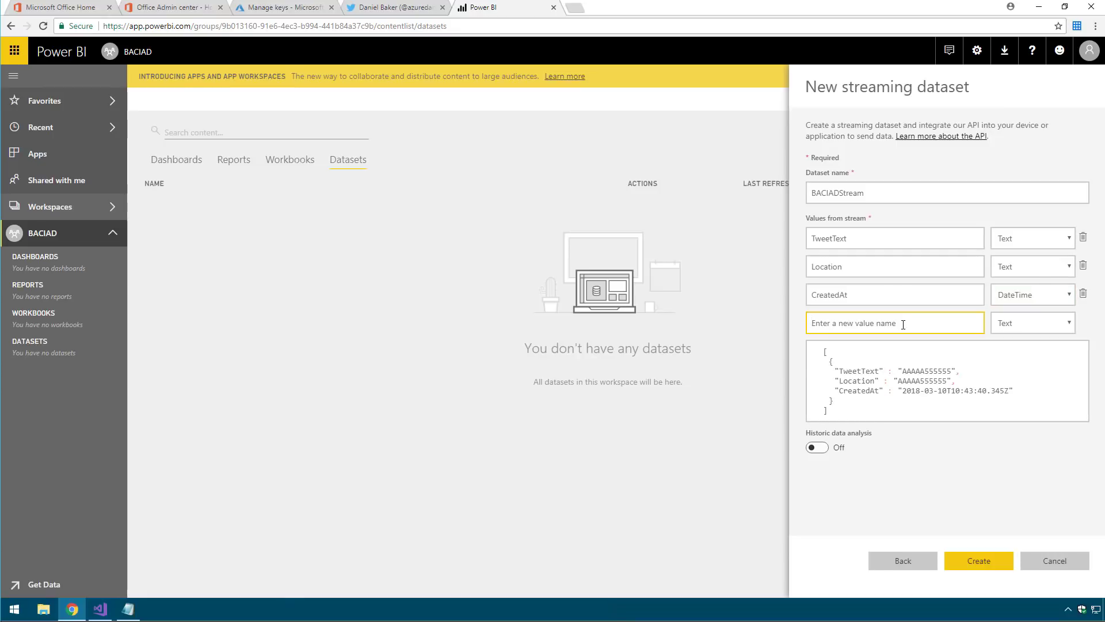
pyautogui.write('Followers')
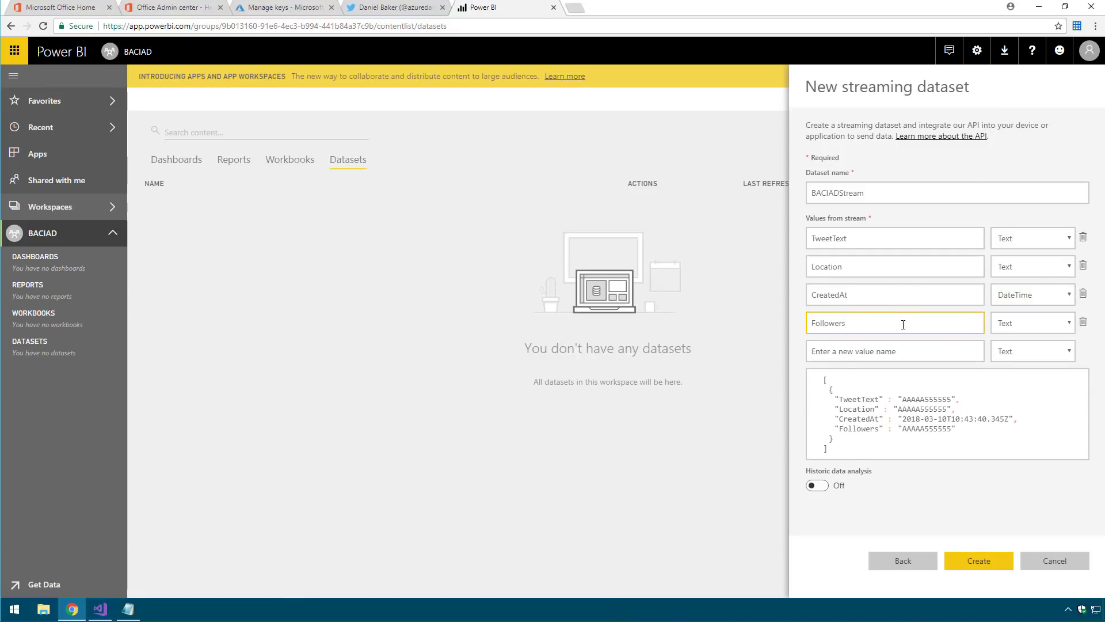
pyautogui.click(1065, 324)
pyautogui.click(1043, 362)
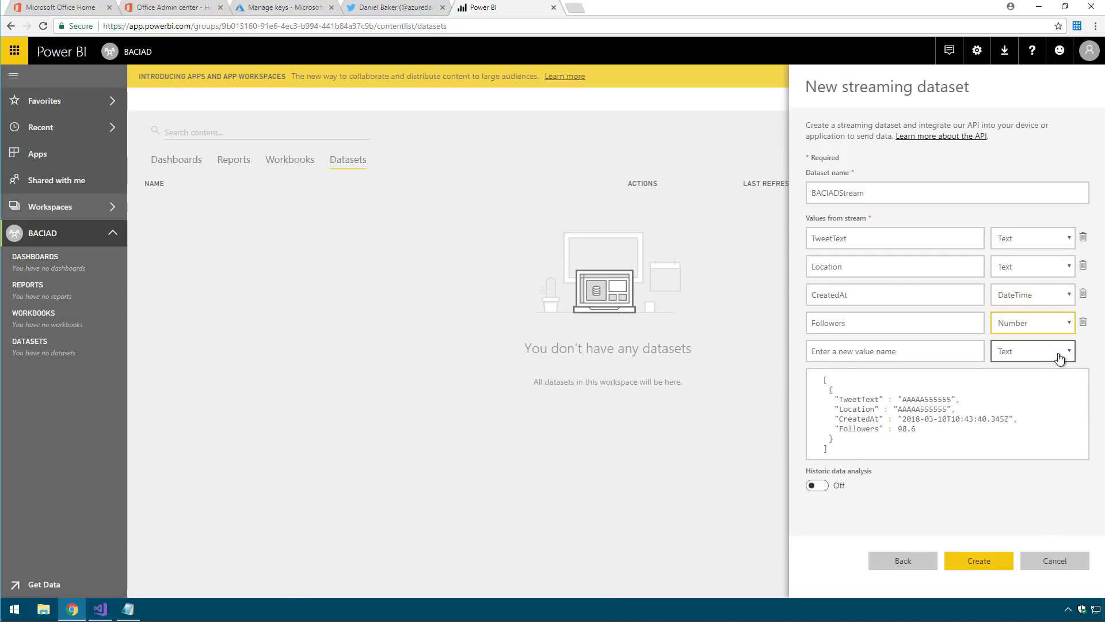
pyautogui.click(1060, 352)
pyautogui.click(1016, 391)
pyautogui.click(947, 351)
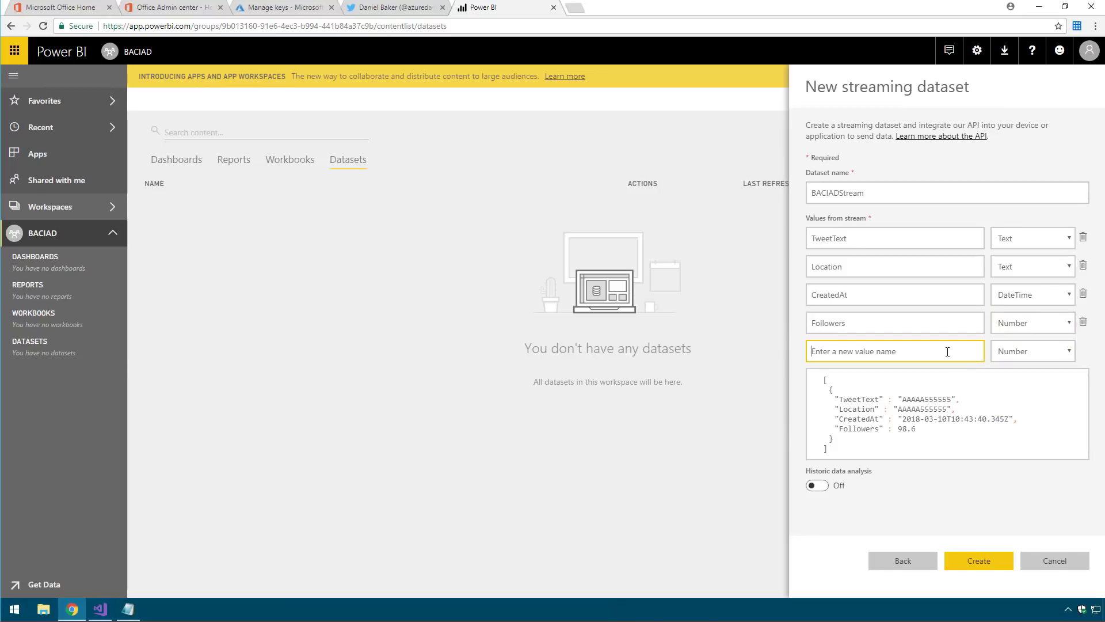
pyautogui.write('SentimentScore')
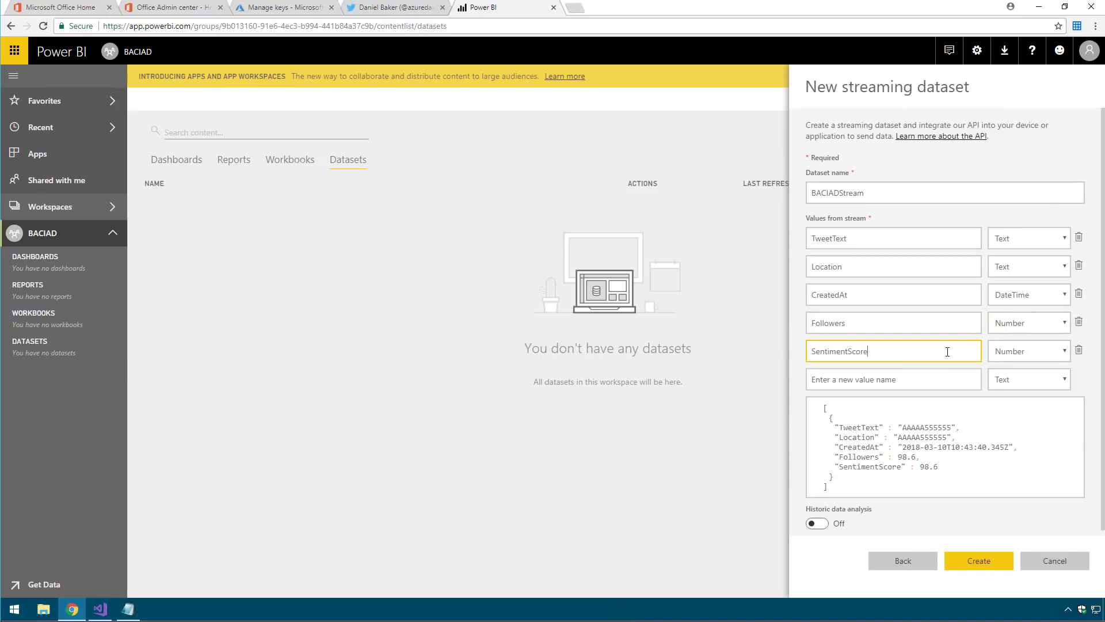
pyautogui.click(823, 523)
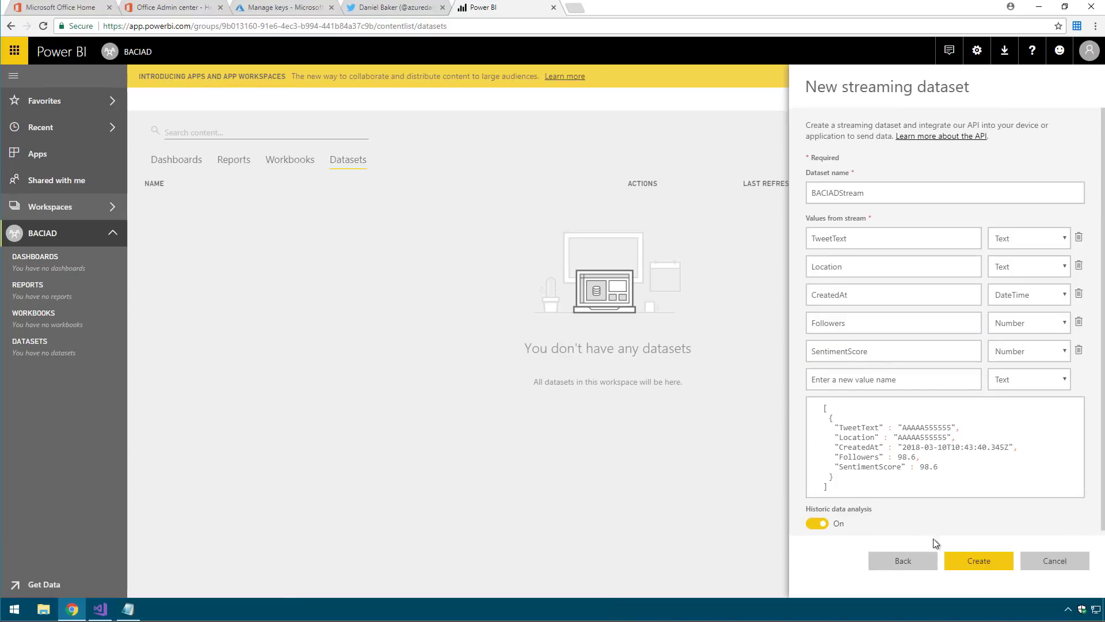
pyautogui.click(969, 561)
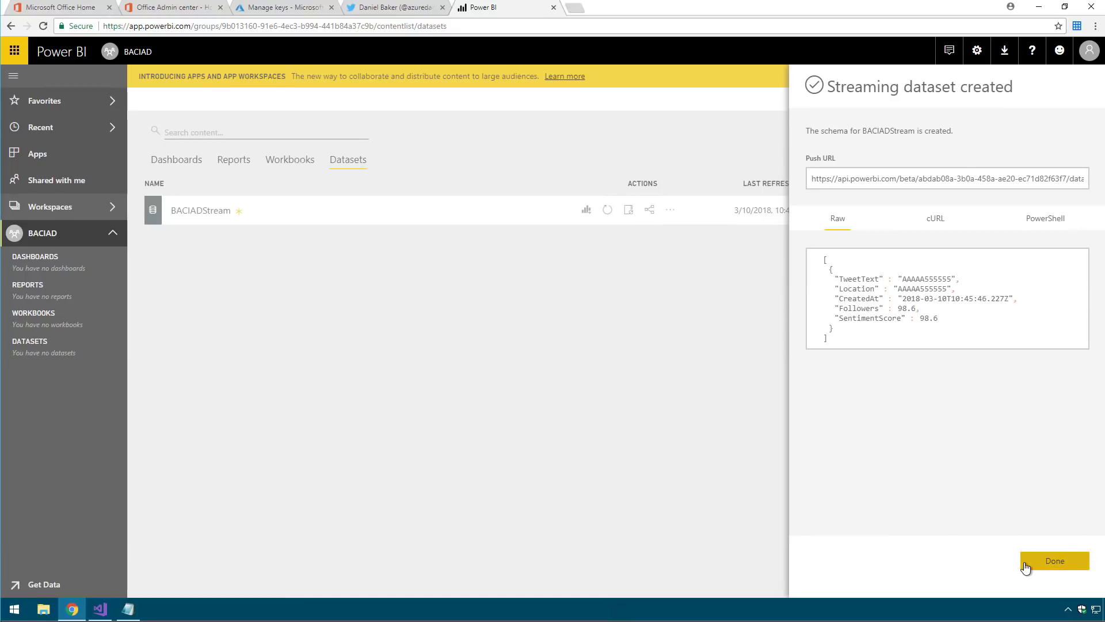
pyautogui.click(1025, 564)
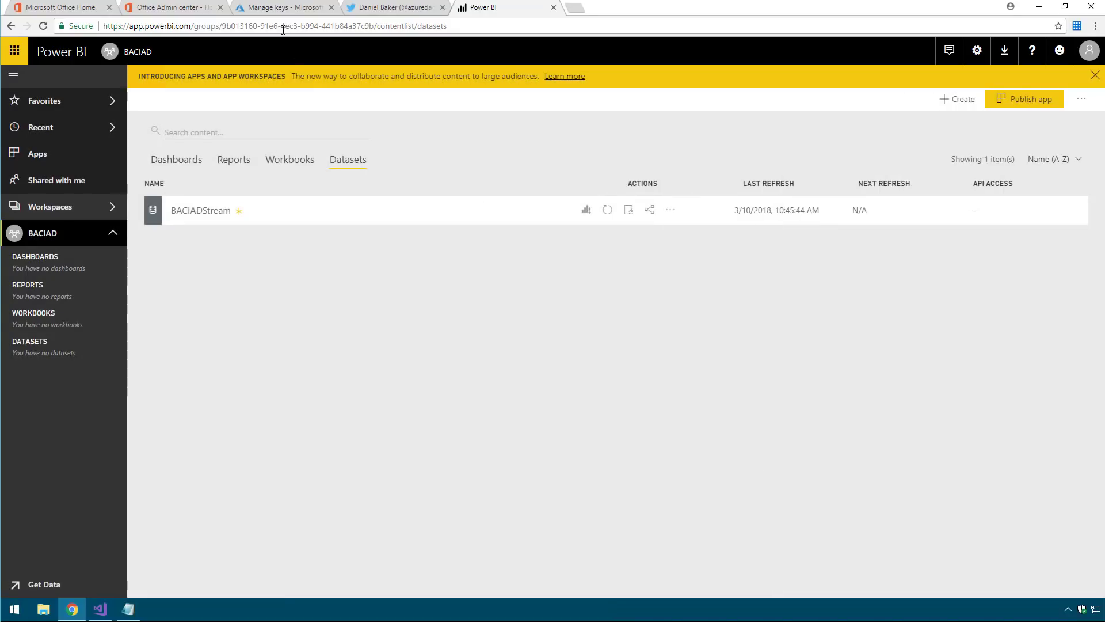
# - Find Logic App in the marketplace from the PaaSResources group and start creating one
pyautogui.click(280, 10)
pyautogui.click(154, 66)
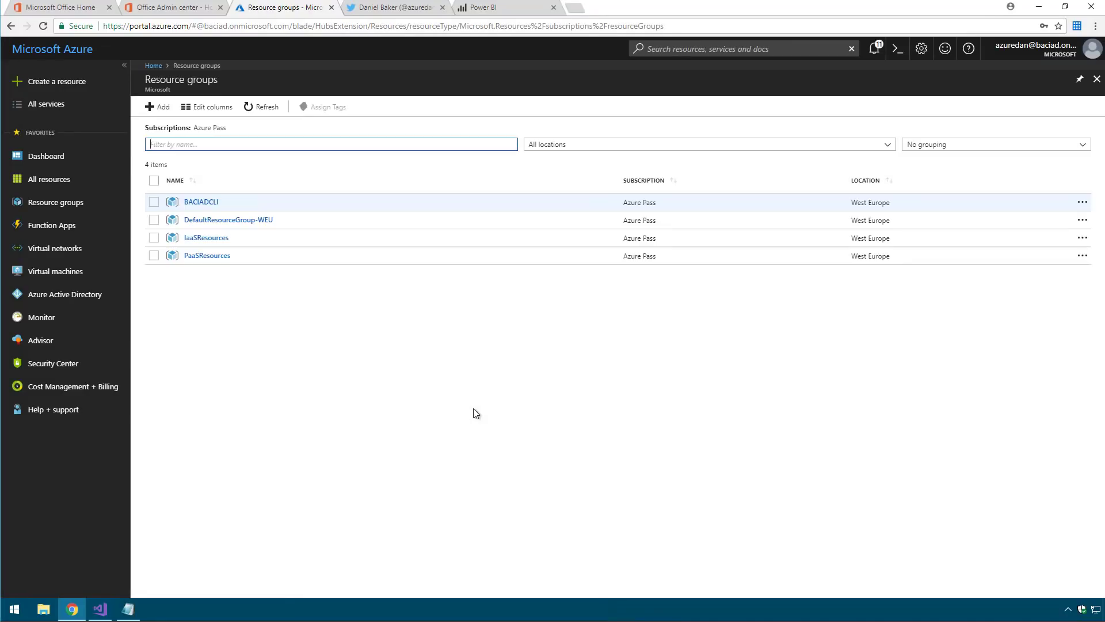
pyautogui.click(218, 257)
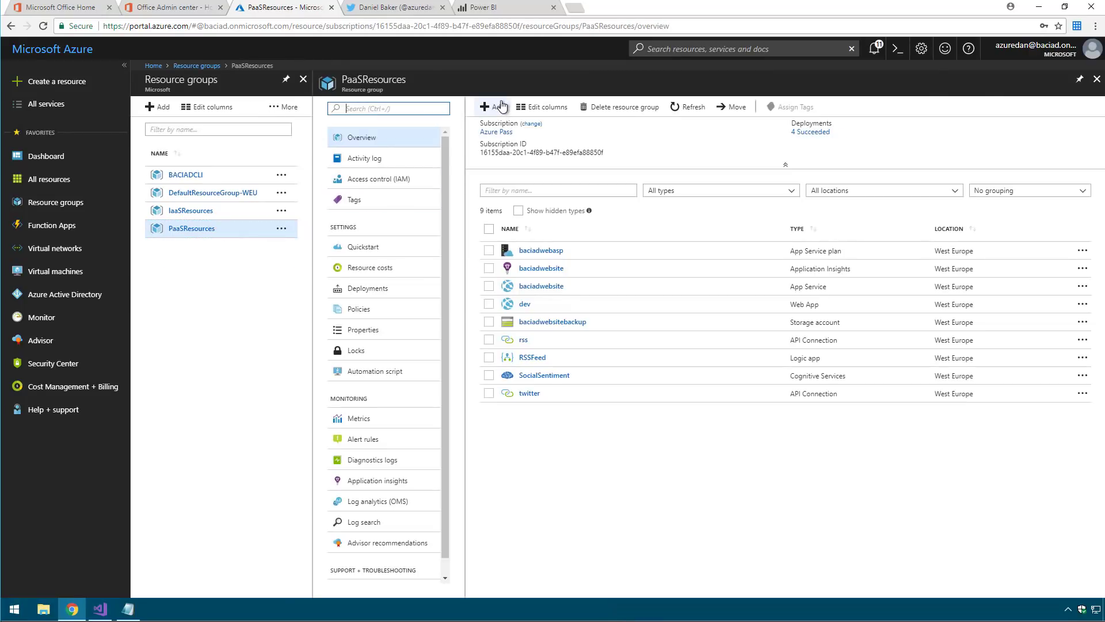
pyautogui.click(498, 108)
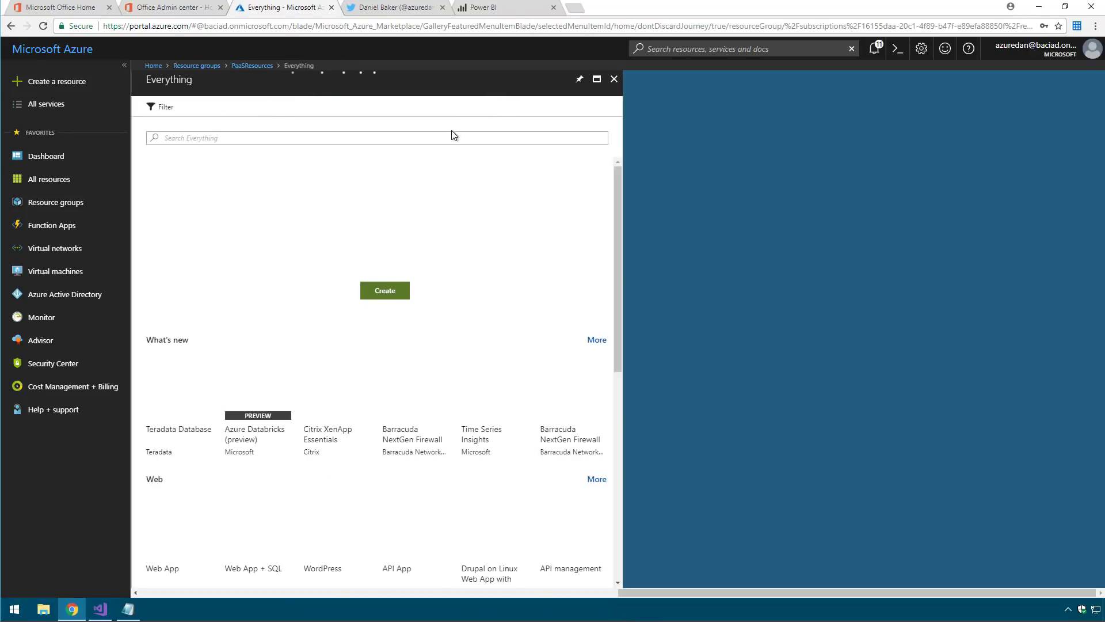
pyautogui.click(443, 139)
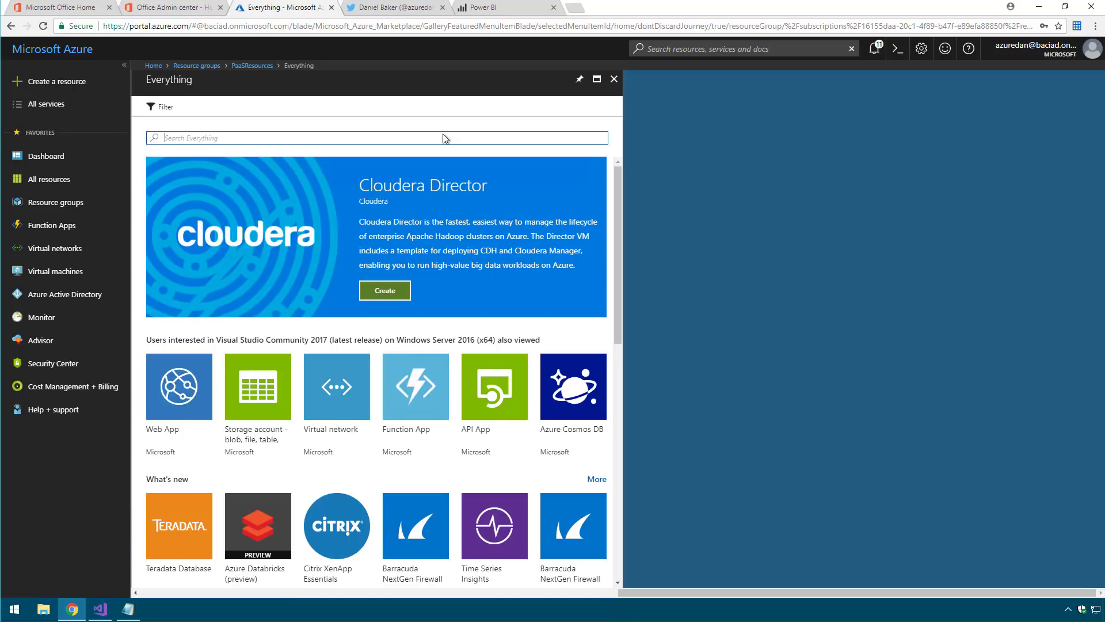
pyautogui.write('Logic')
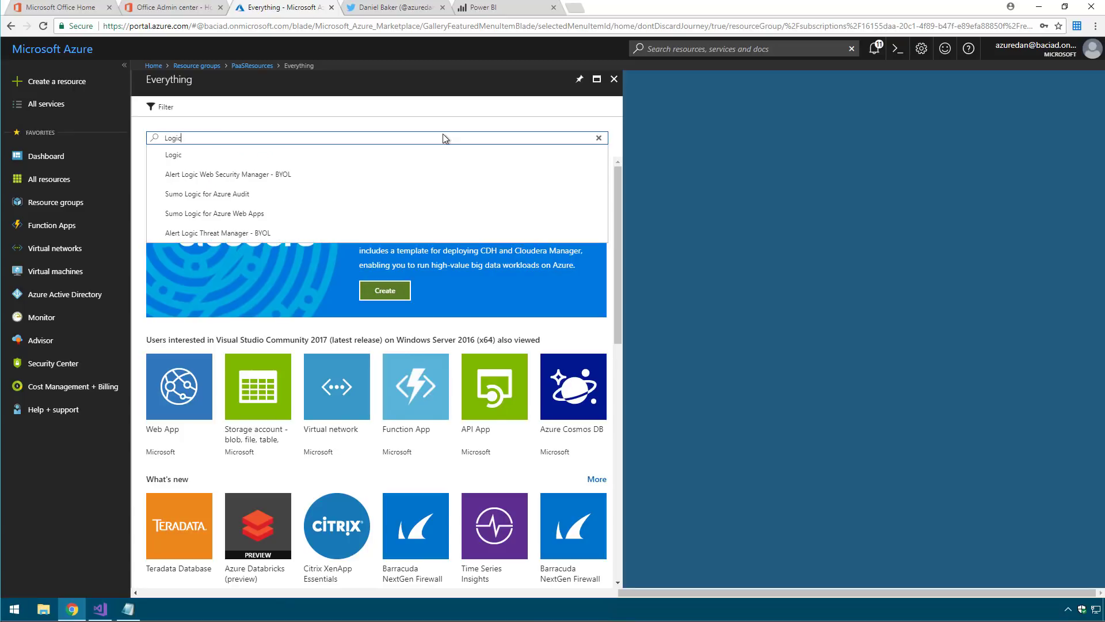
pyautogui.write(' App')
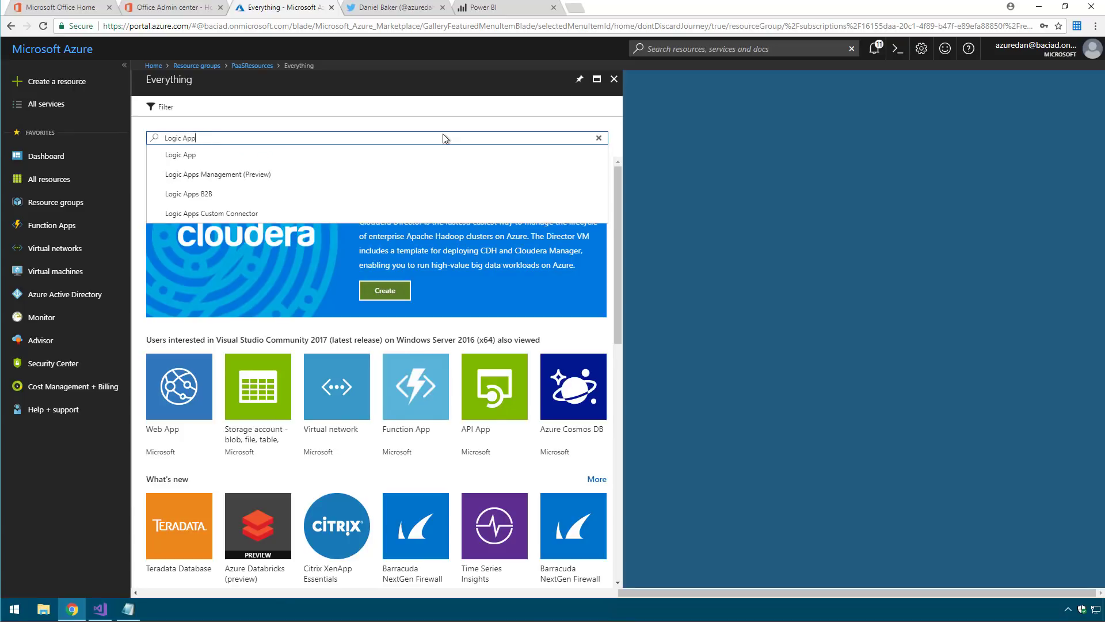
pyautogui.click(282, 162)
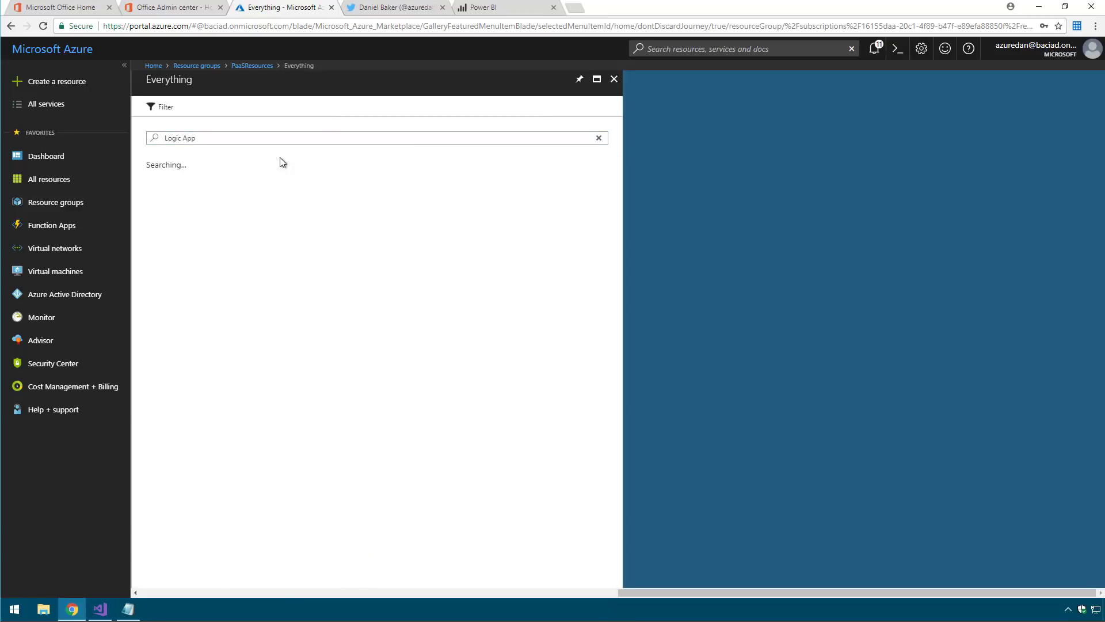
pyautogui.click(254, 219)
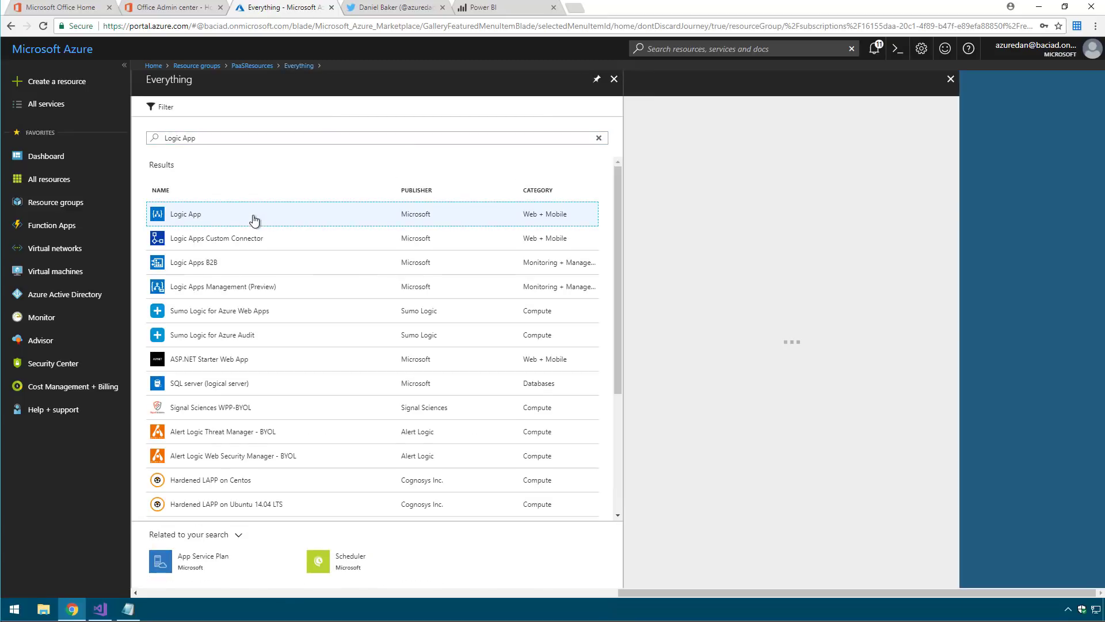
pyautogui.click(663, 556)
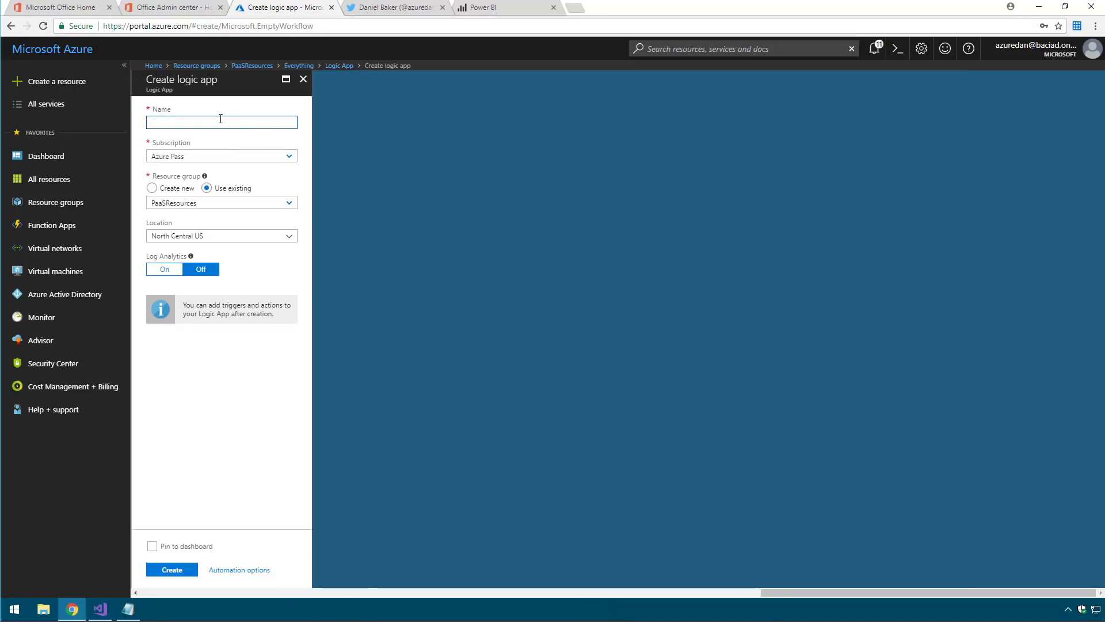
# - Create logic app SocialSentiment in West Europe with Log Analytics on DefaultWorkspace, pinned to dashboard
pyautogui.write('SocialSentiment')
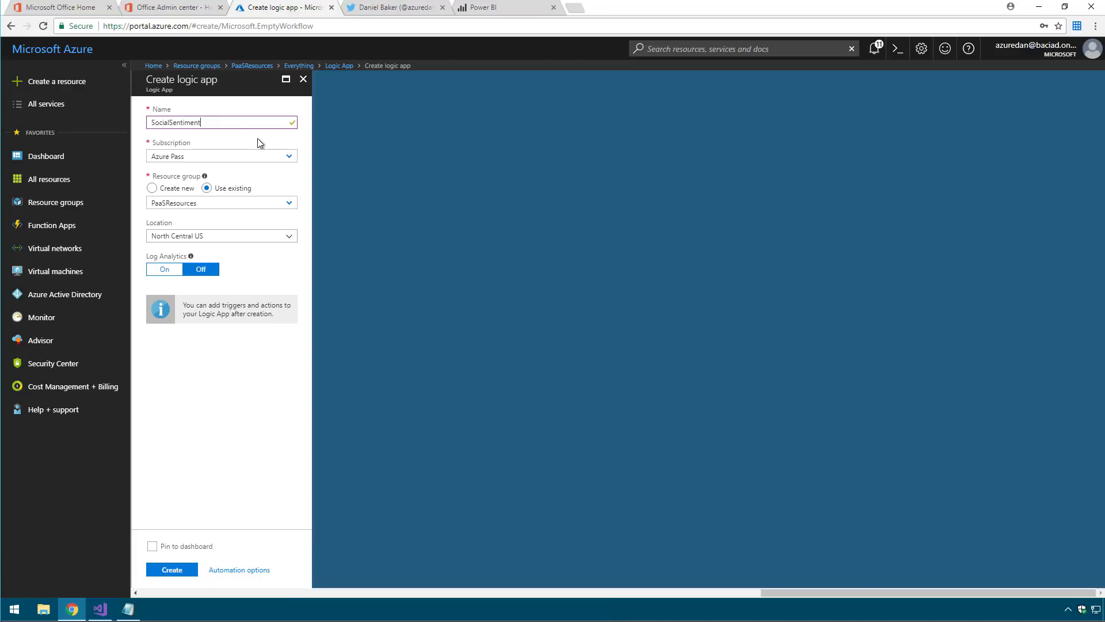
pyautogui.click(292, 242)
pyautogui.click(181, 310)
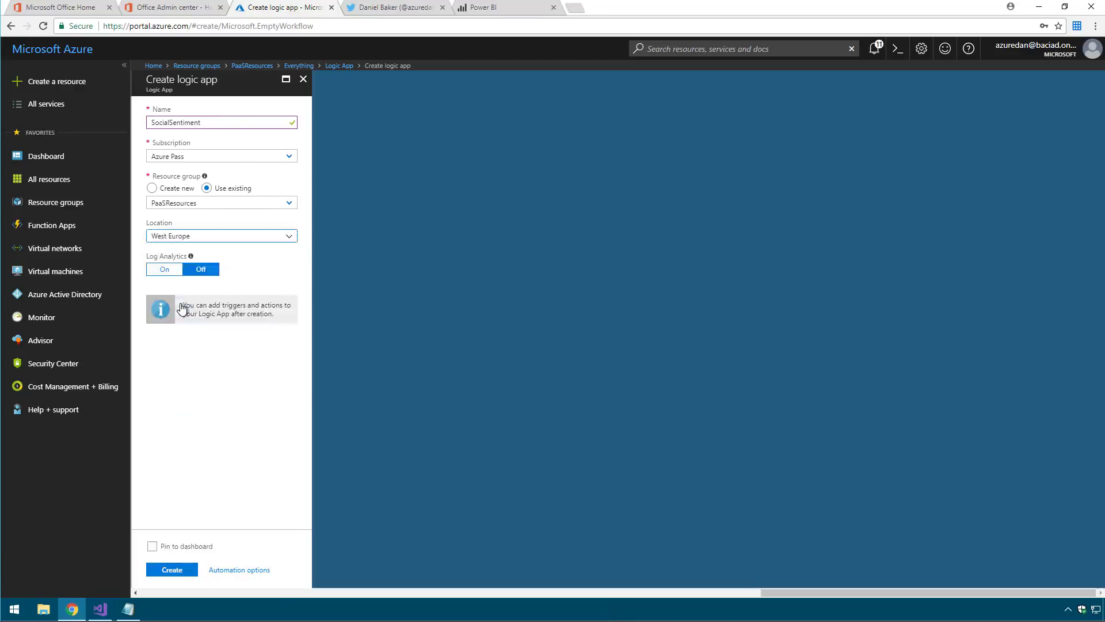
pyautogui.click(166, 269)
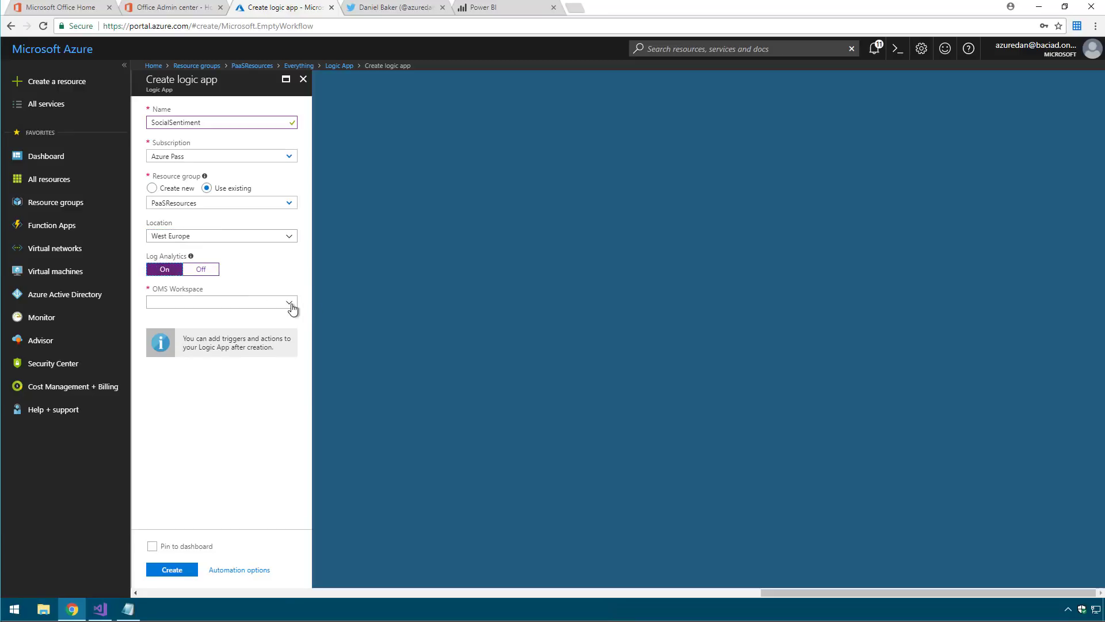
pyautogui.click(292, 305)
pyautogui.click(264, 316)
pyautogui.click(153, 547)
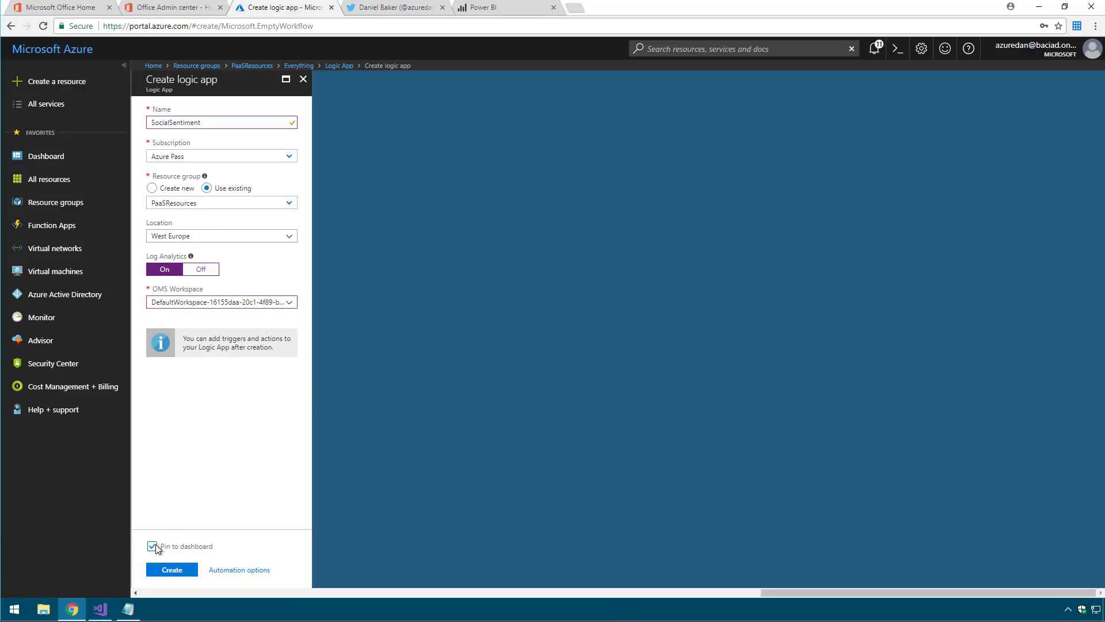
pyautogui.click(163, 570)
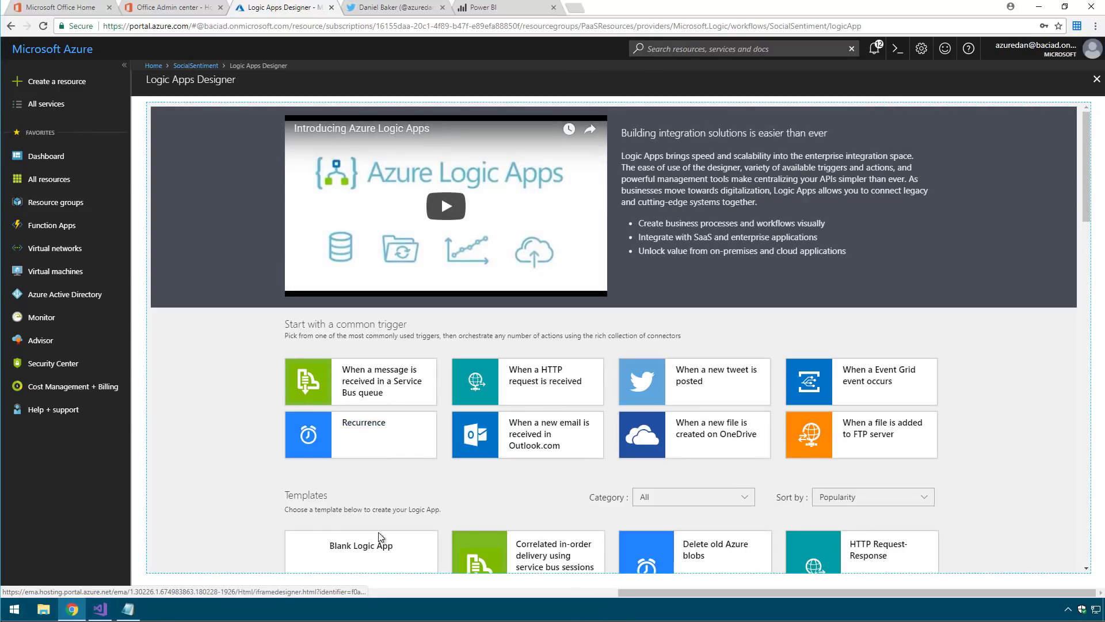
# - From a blank logic app, add the Twitter 'When a new tweet is posted' trigger for #baciad every 30 seconds
pyautogui.click(378, 534)
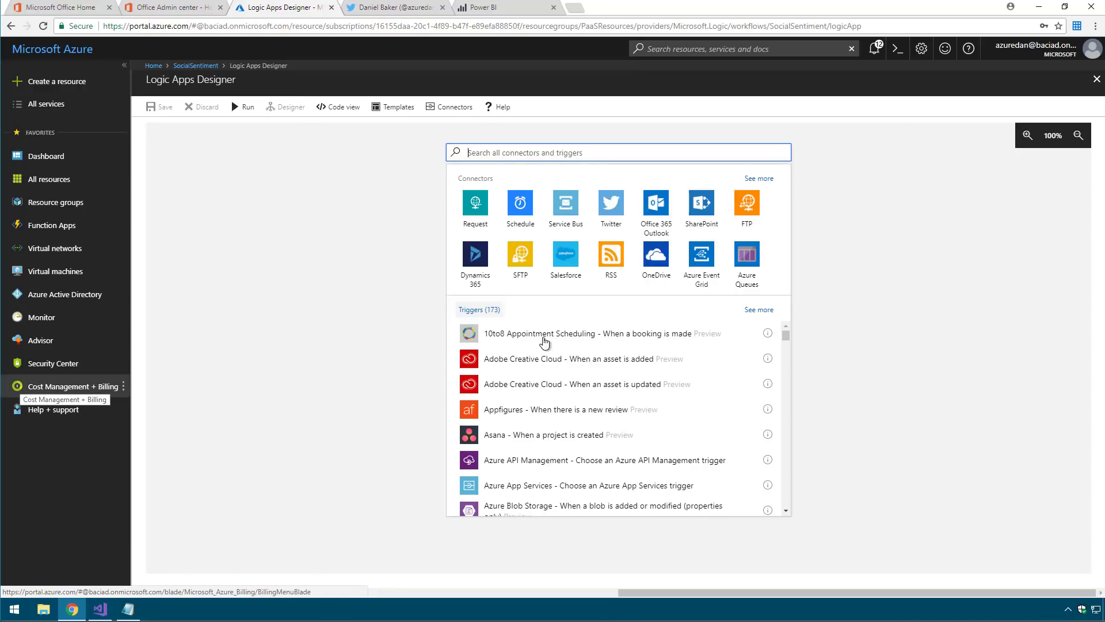
pyautogui.click(611, 199)
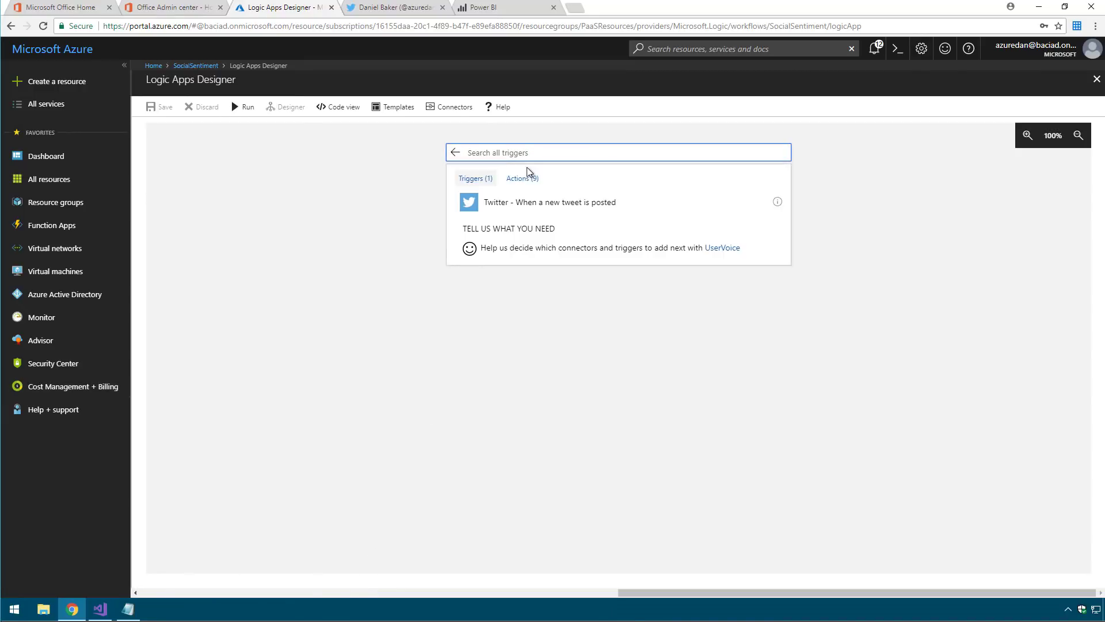
pyautogui.click(523, 203)
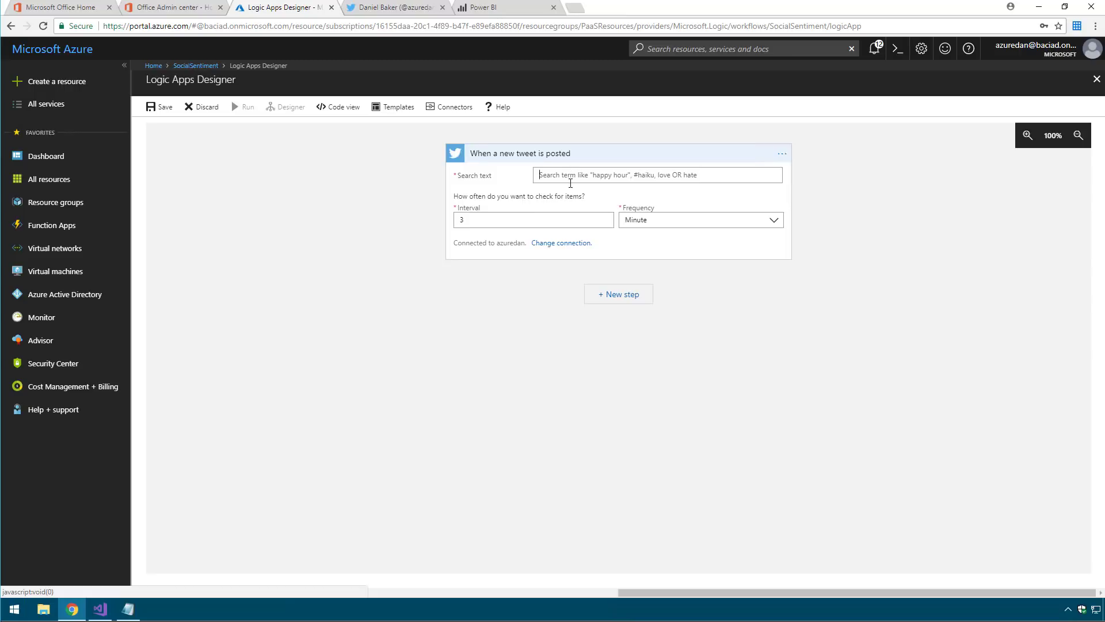
pyautogui.click(568, 189)
pyautogui.write('#baciad')
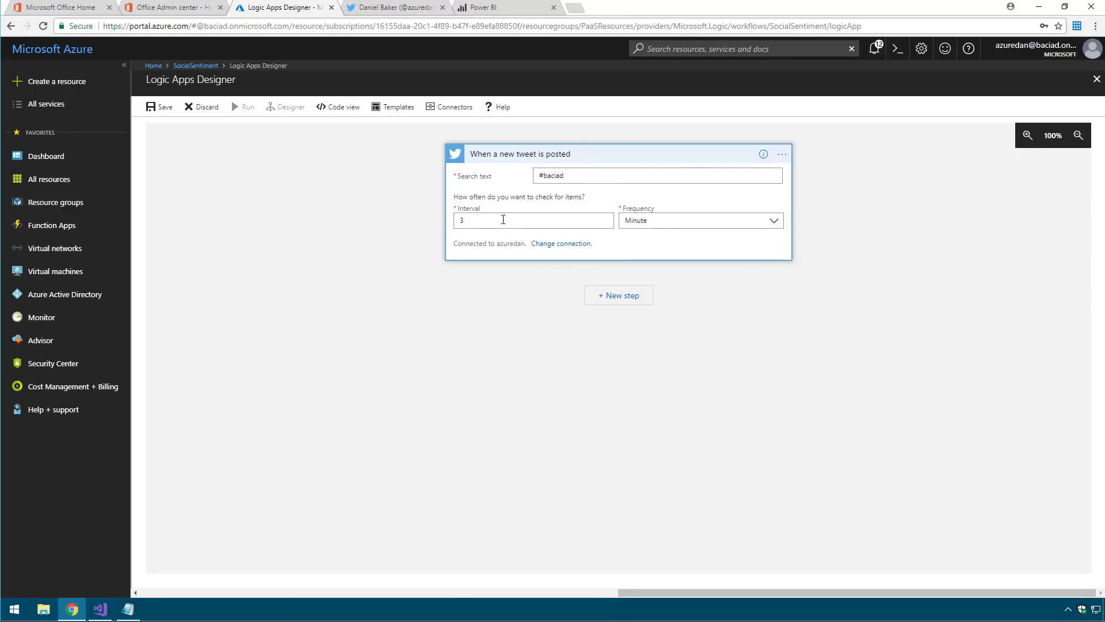
pyautogui.click(771, 222)
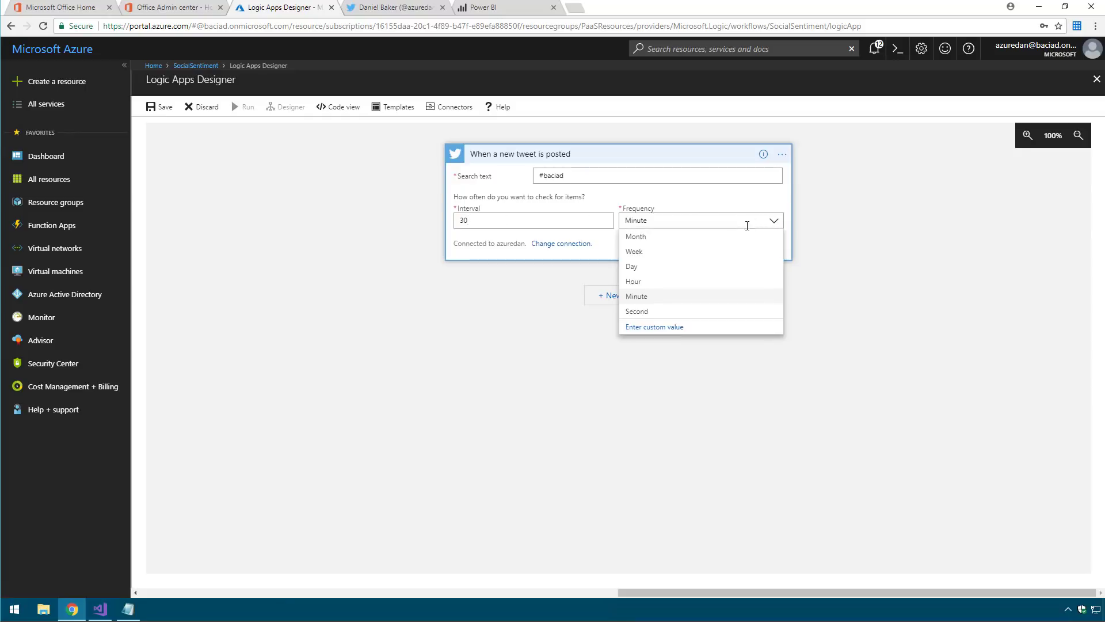
pyautogui.click(644, 311)
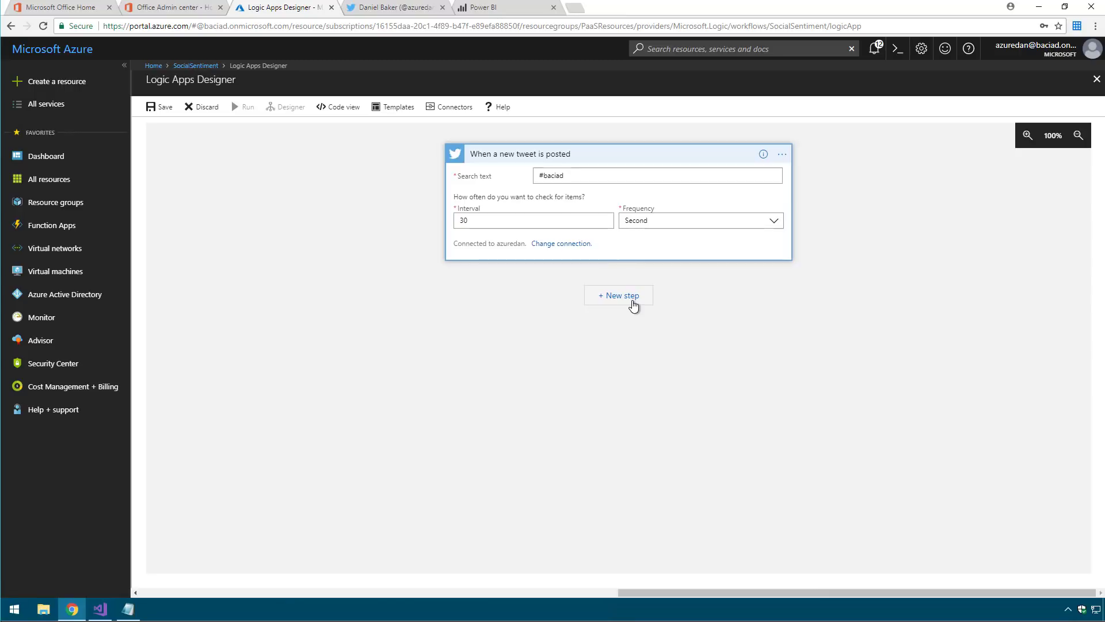
pyautogui.click(634, 301)
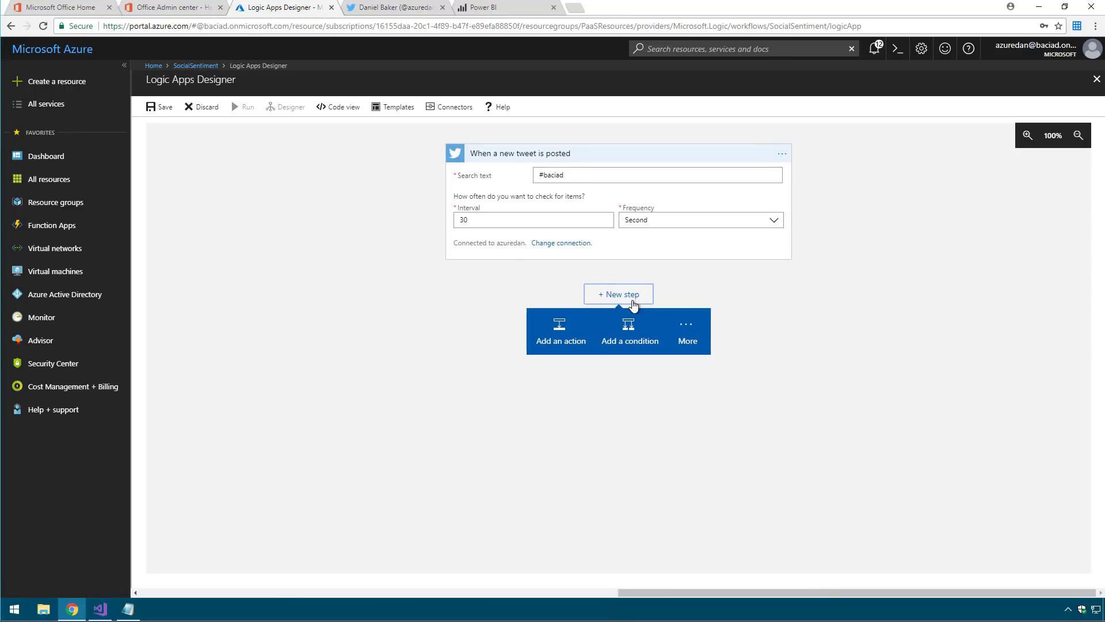
# - Add the Text Analytics Detect Sentiment action after the tweet trigger
pyautogui.click(559, 337)
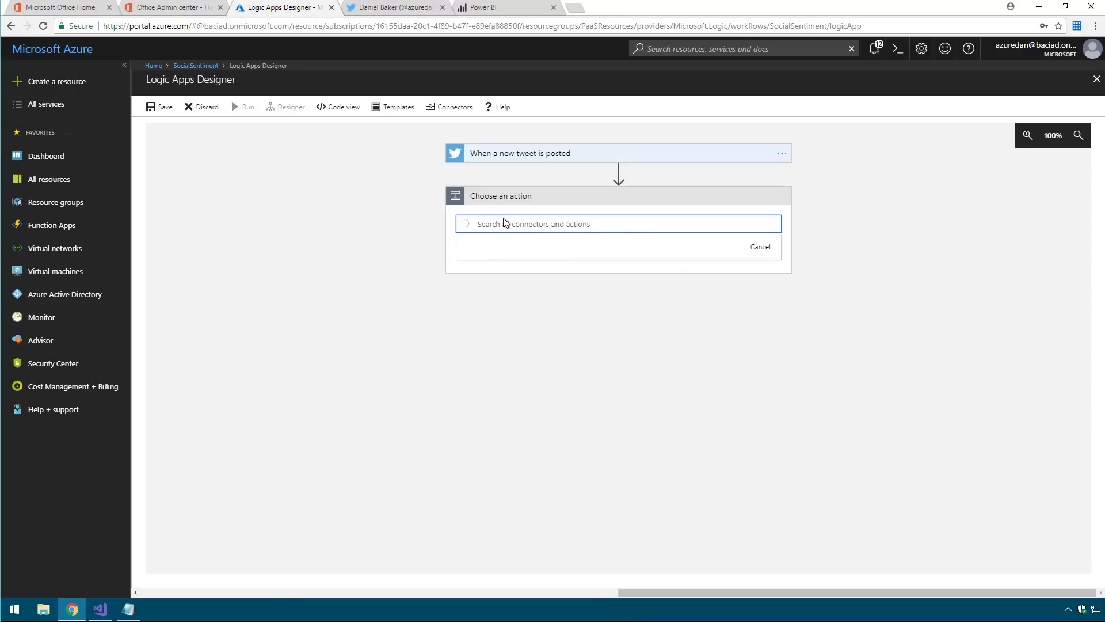
pyautogui.write('Text A')
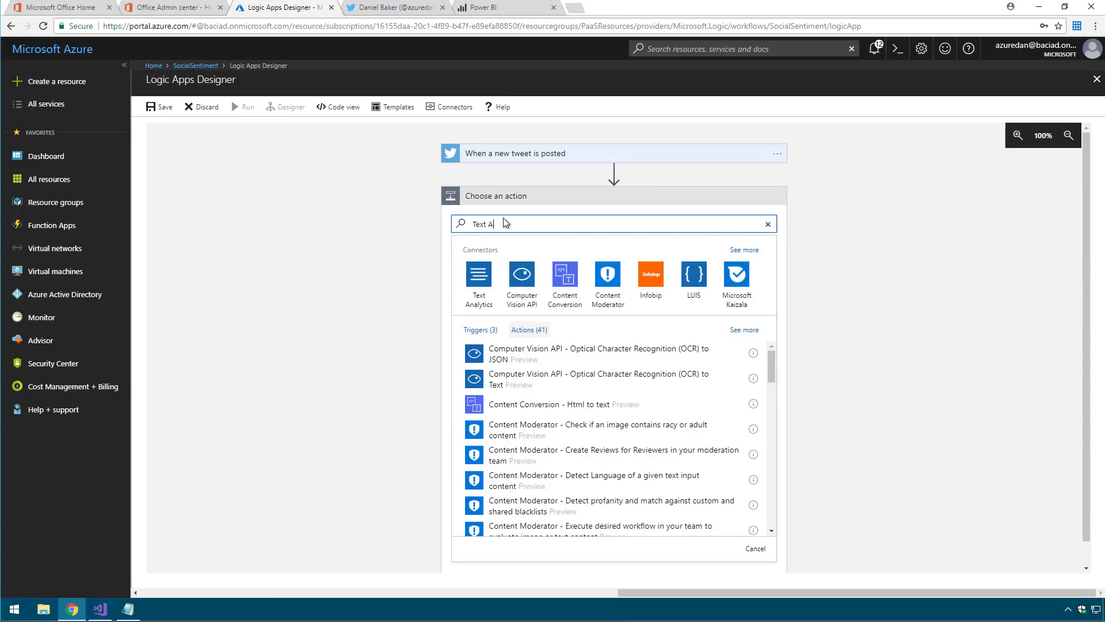
pyautogui.click(478, 277)
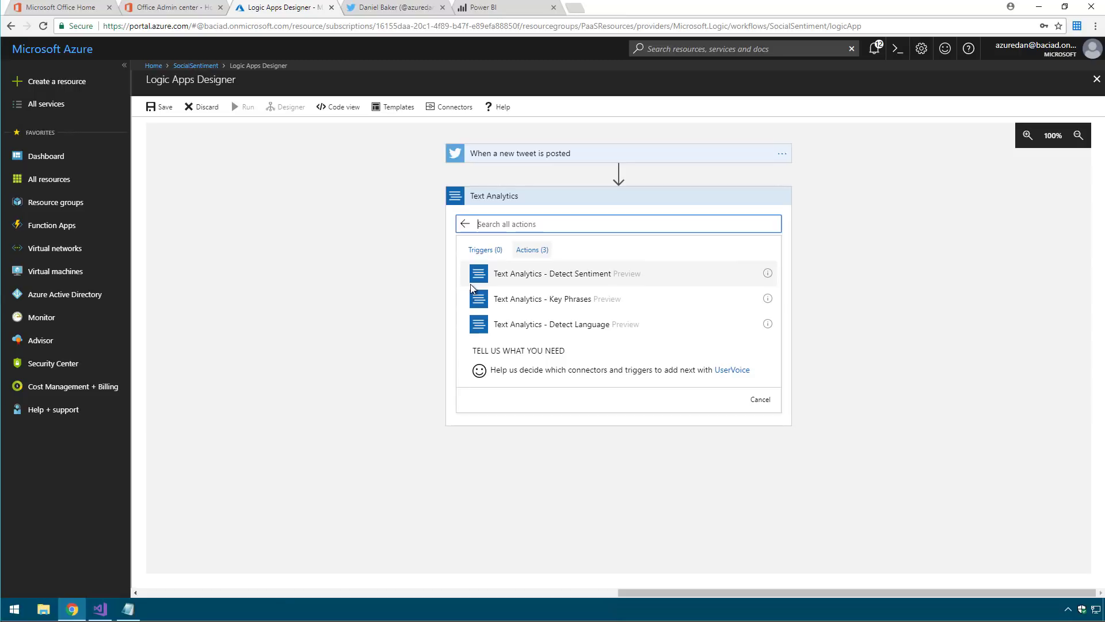
pyautogui.click(515, 274)
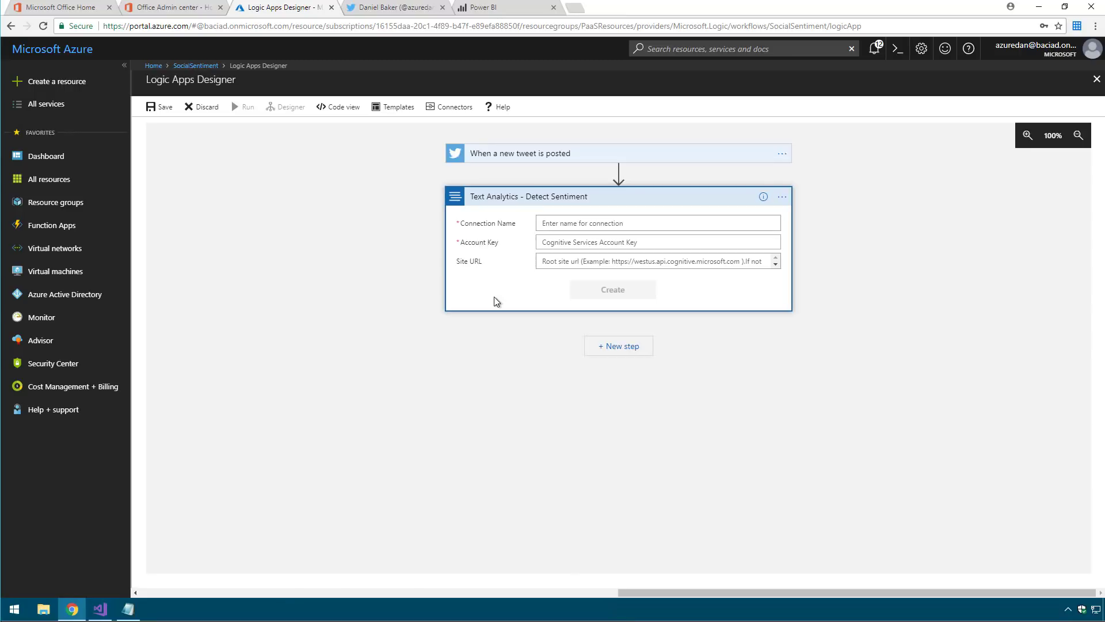
# - Copy SocialSentiment from Notepad into the connection name field
pyautogui.click(128, 609)
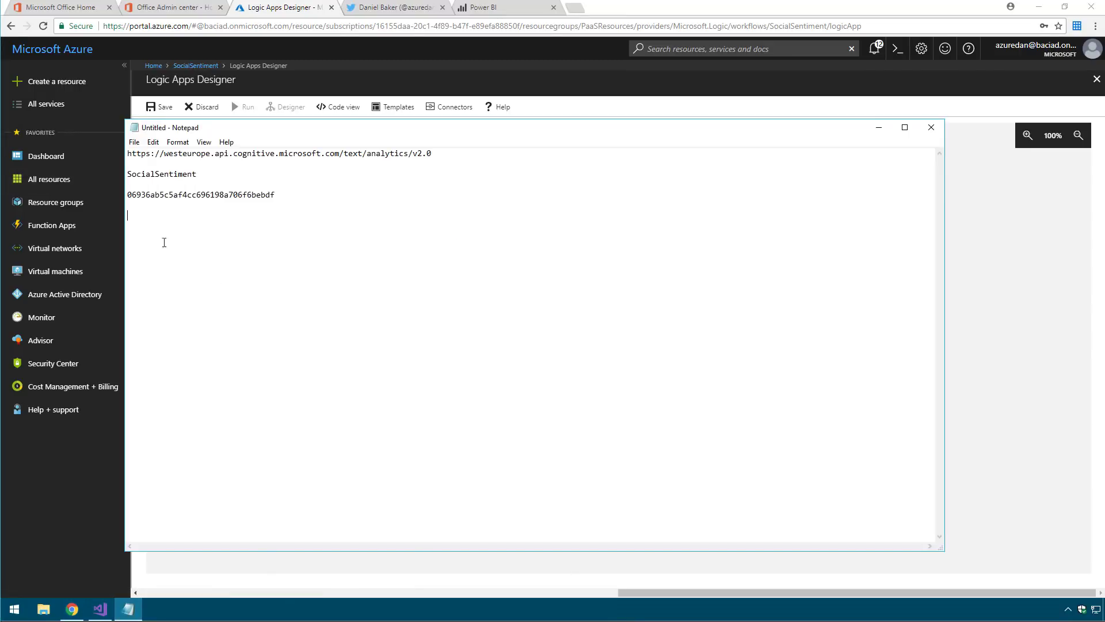
pyautogui.doubleClick(196, 172)
pyautogui.rightClick(154, 173)
pyautogui.click(107, 204)
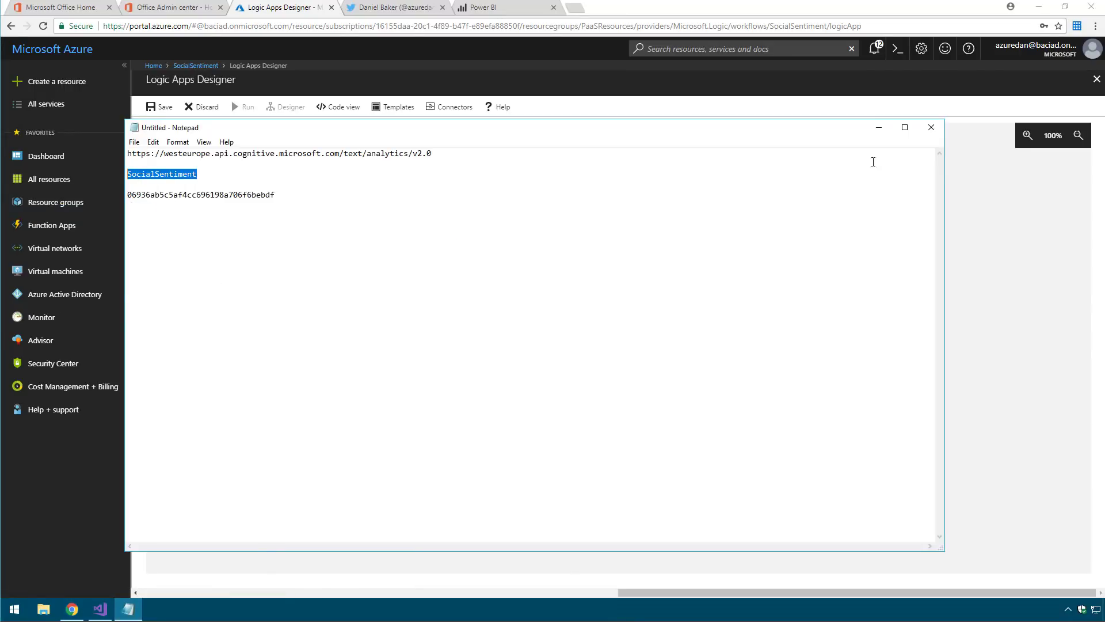
pyautogui.hotkey('alt', 'Tab')
pyautogui.rightClick(555, 219)
pyautogui.click(582, 291)
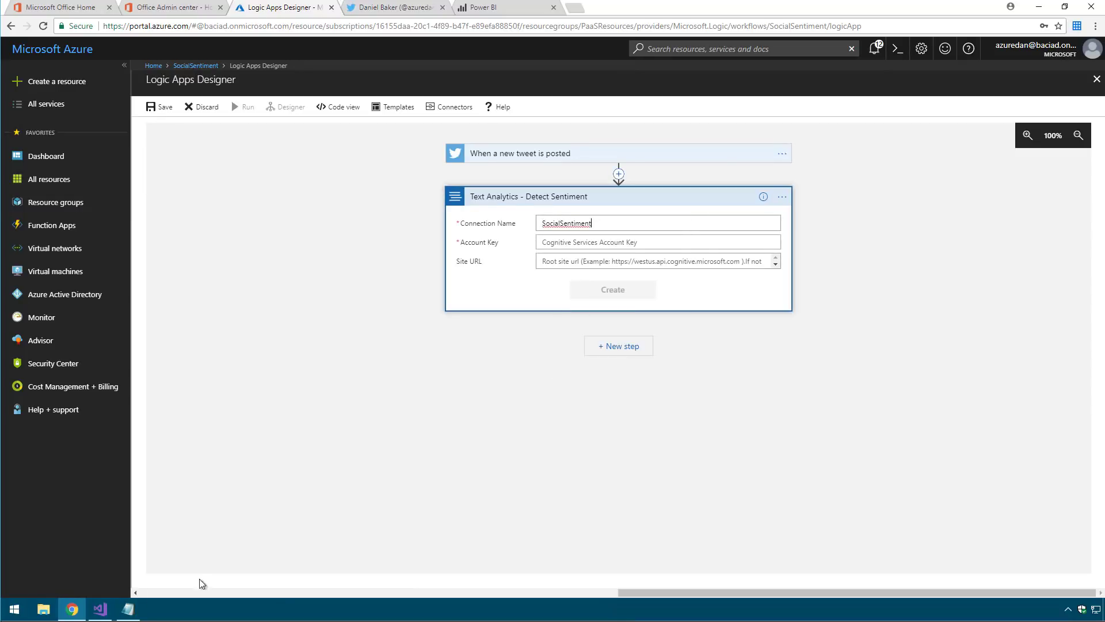
# - Copy the account key from Notepad into the connection's account key field
pyautogui.hotkey('alt', 'Tab')
pyautogui.doubleClick(219, 196)
pyautogui.rightClick(219, 197)
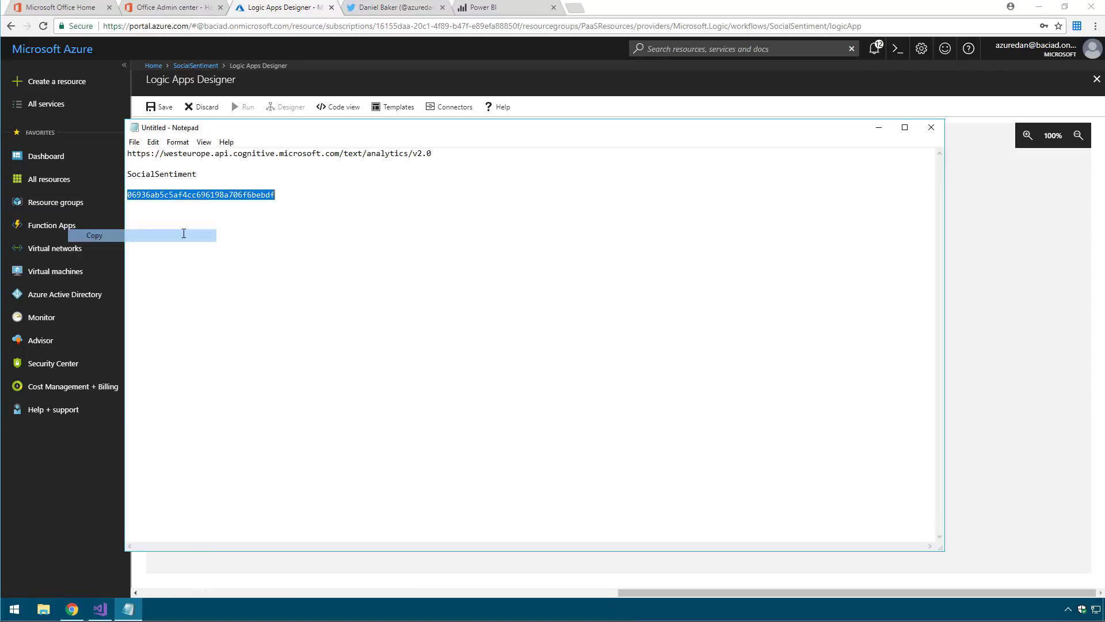
pyautogui.click(182, 234)
pyautogui.hotkey('alt', 'Tab')
pyautogui.click(566, 242)
pyautogui.rightClick(567, 242)
pyautogui.click(595, 296)
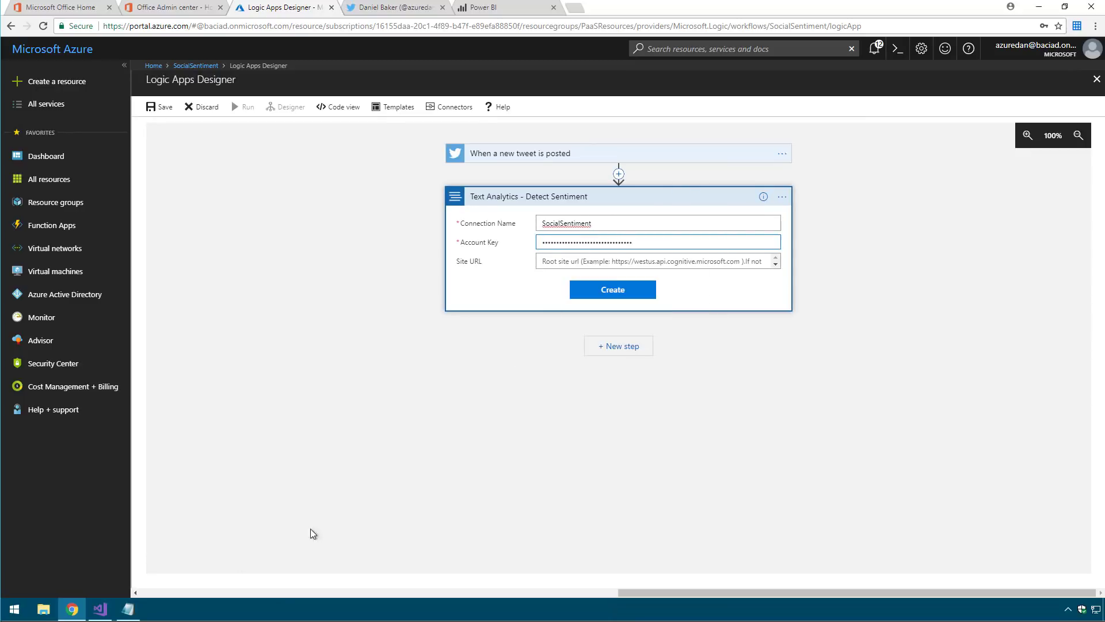
# - Paste the endpoint URL as the site URL and create the Text Analytics connection
pyautogui.click(138, 609)
pyautogui.doubleClick(246, 152)
pyautogui.rightClick(245, 152)
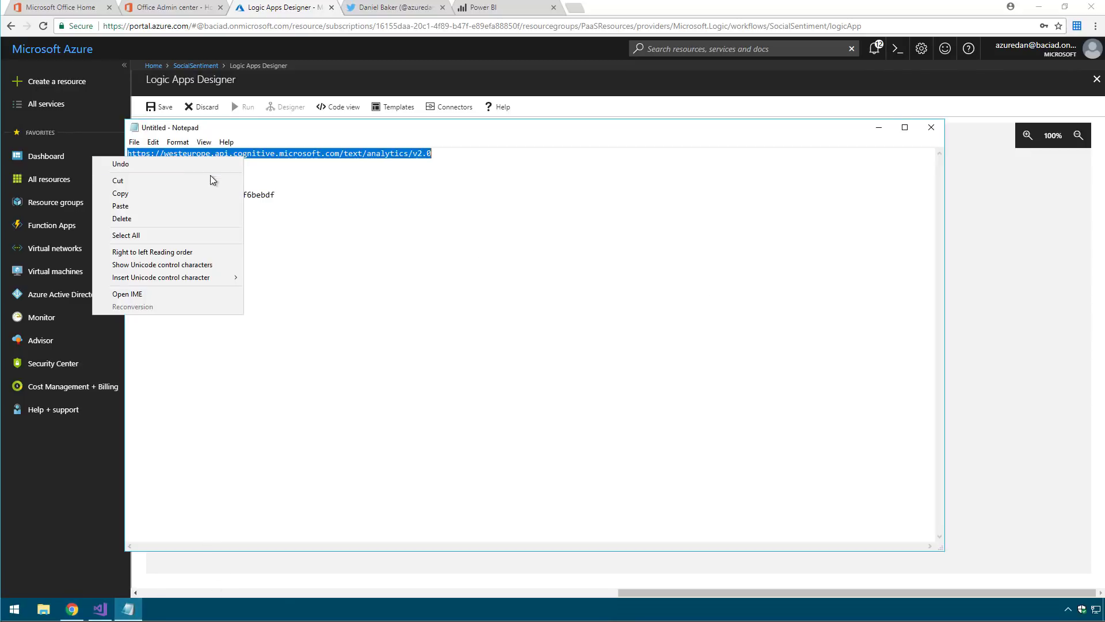
pyautogui.click(173, 193)
pyautogui.hotkey('alt', 'Tab')
pyautogui.rightClick(561, 261)
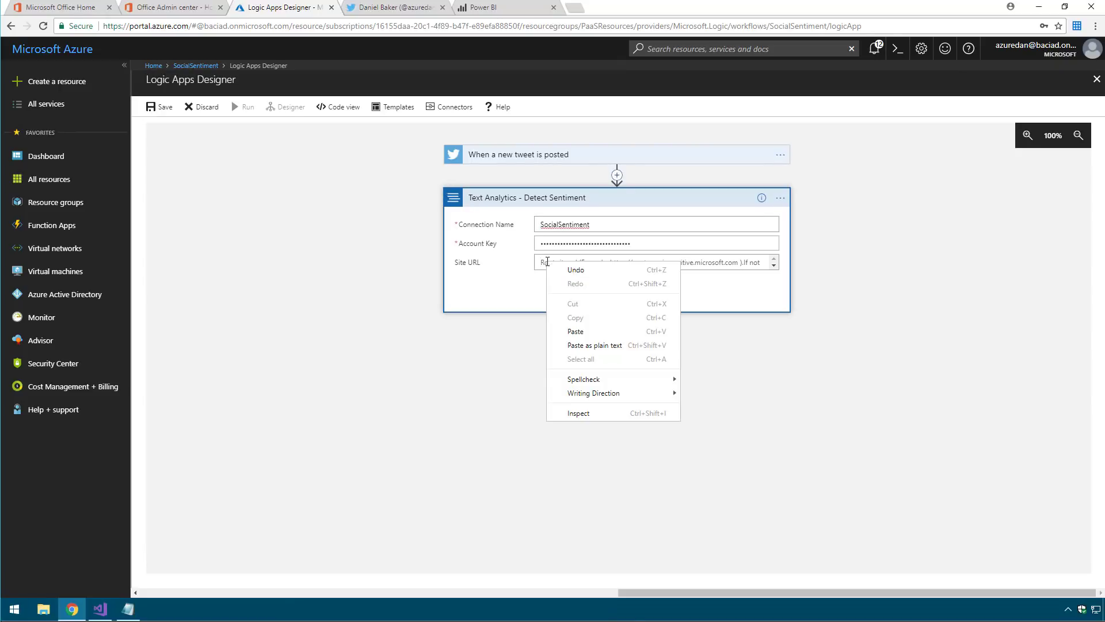
pyautogui.click(576, 329)
pyautogui.click(602, 296)
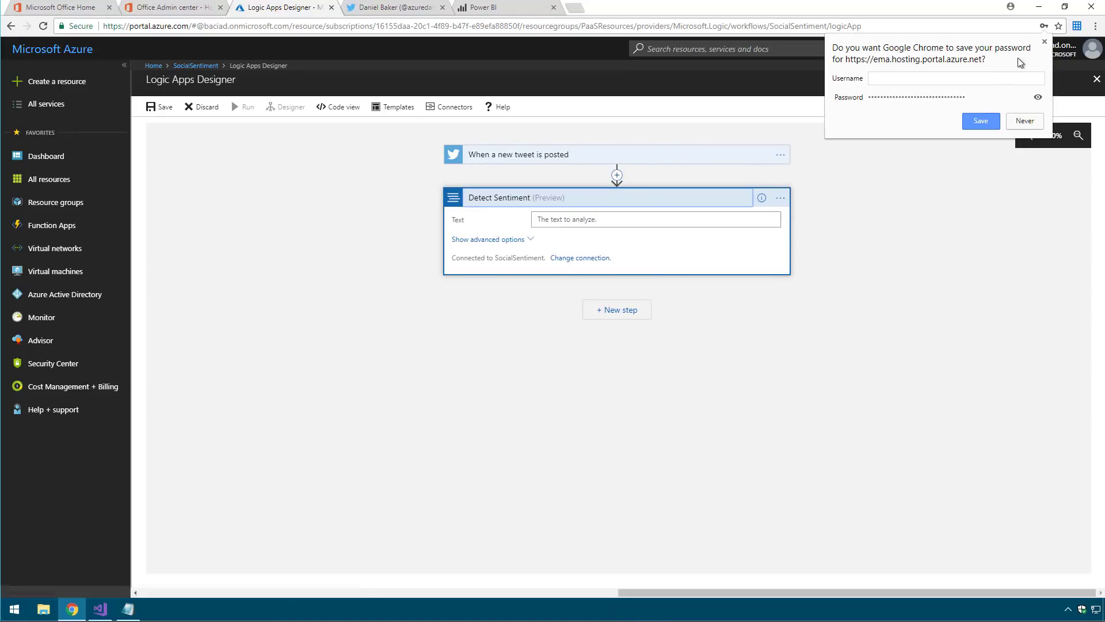
# - Set Detect Sentiment to analyse the Tweet text with language en
pyautogui.click(1044, 41)
pyautogui.click(567, 220)
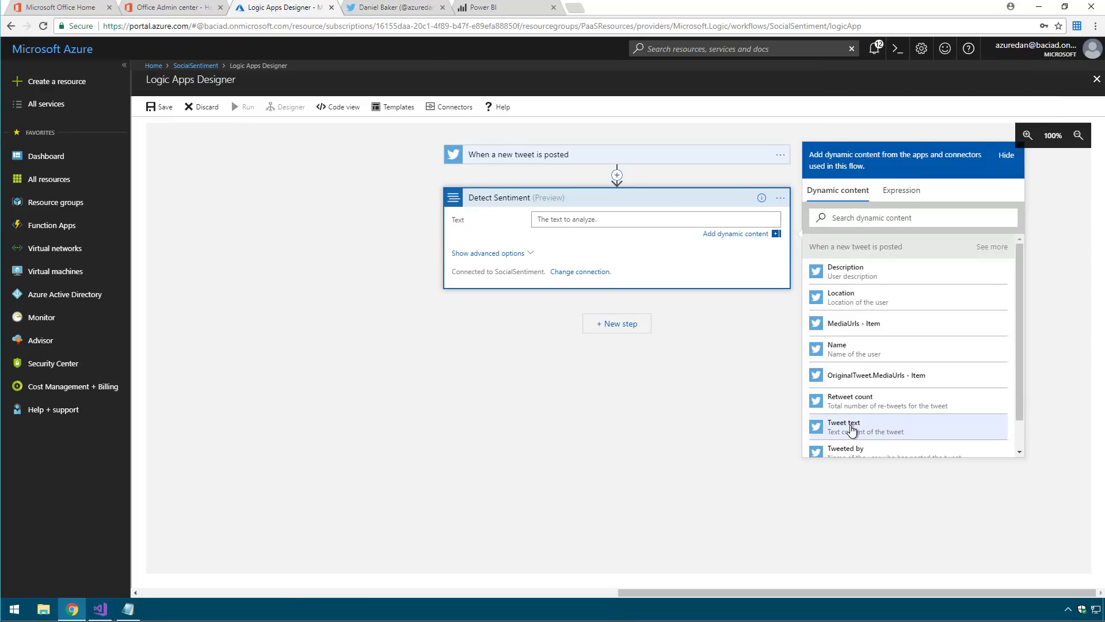
pyautogui.click(852, 429)
pyautogui.click(516, 254)
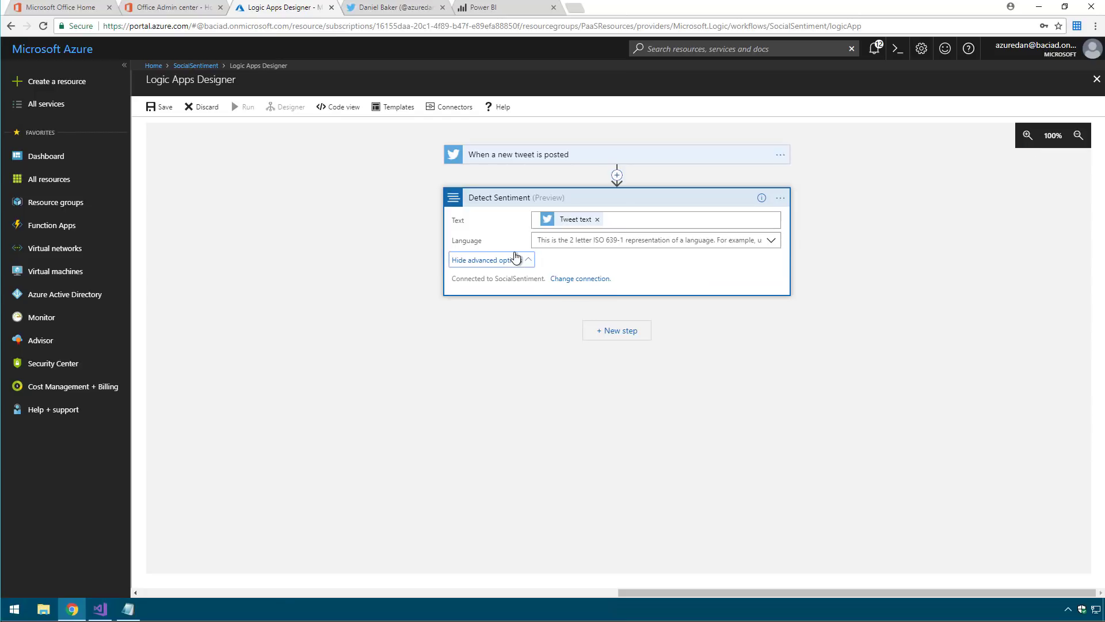
pyautogui.click(712, 242)
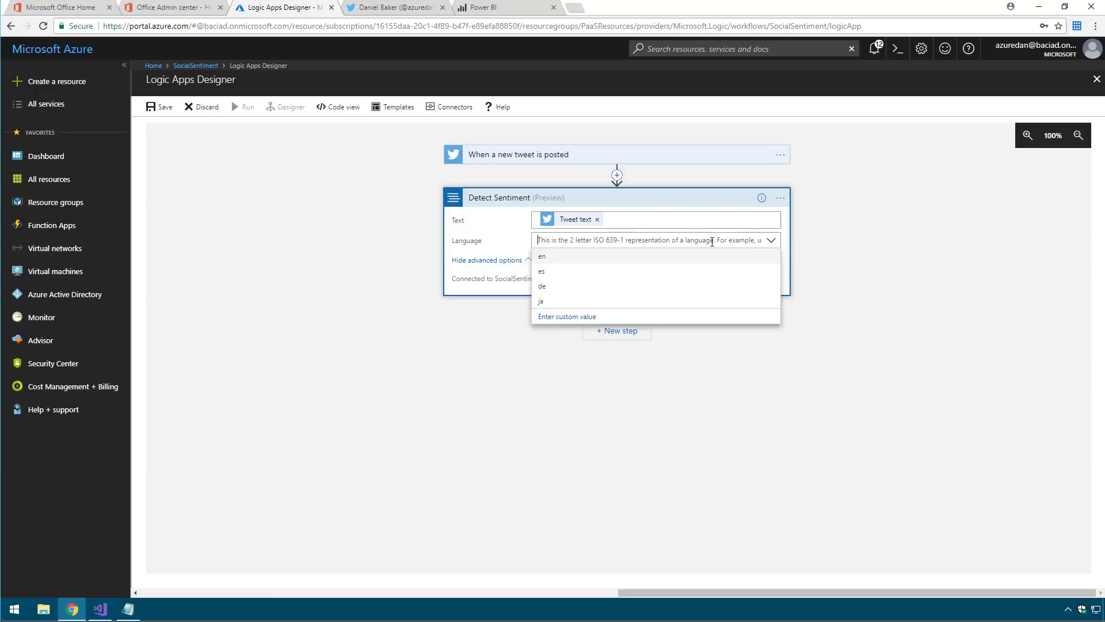
pyautogui.click(641, 258)
# - Add a Text Analytics Key Phrases action after Detect Sentiment
pyautogui.click(608, 329)
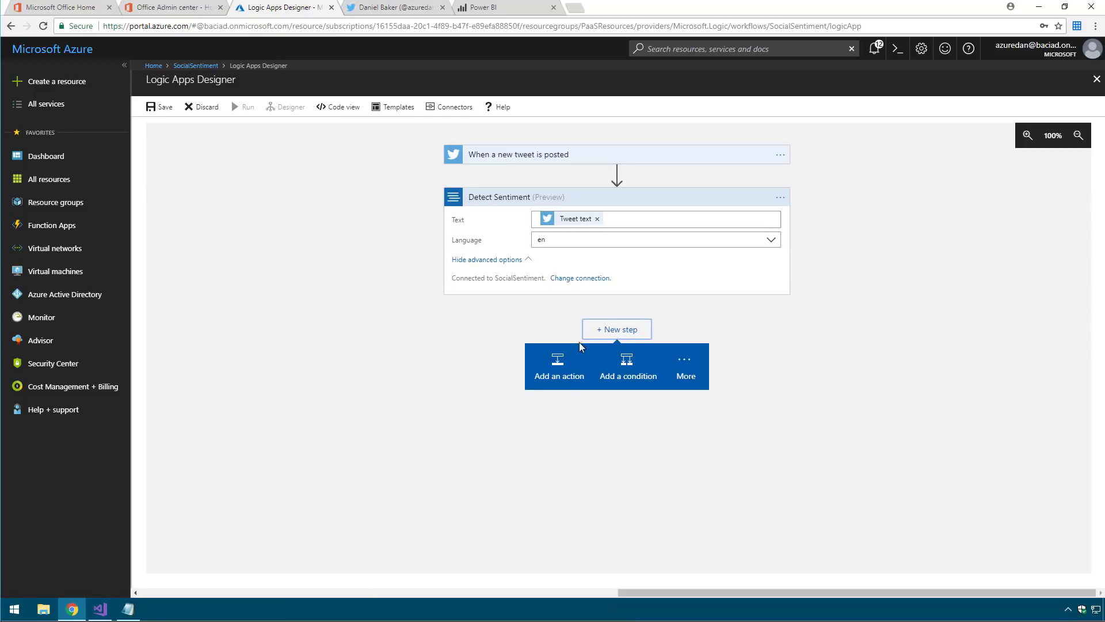
pyautogui.click(567, 366)
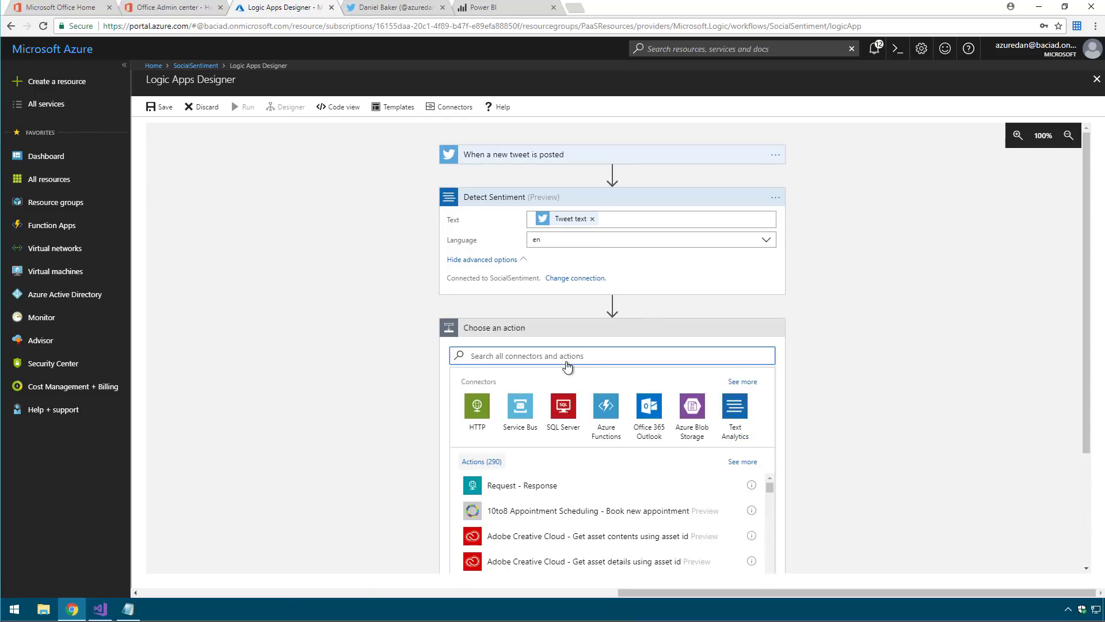
pyautogui.write('Text A')
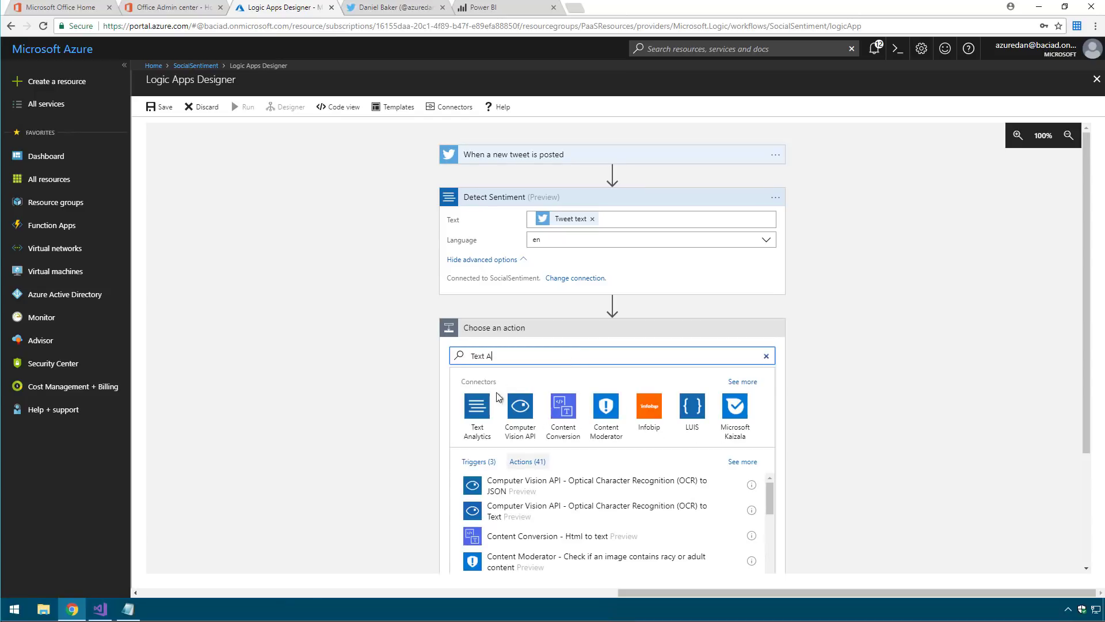
pyautogui.click(477, 409)
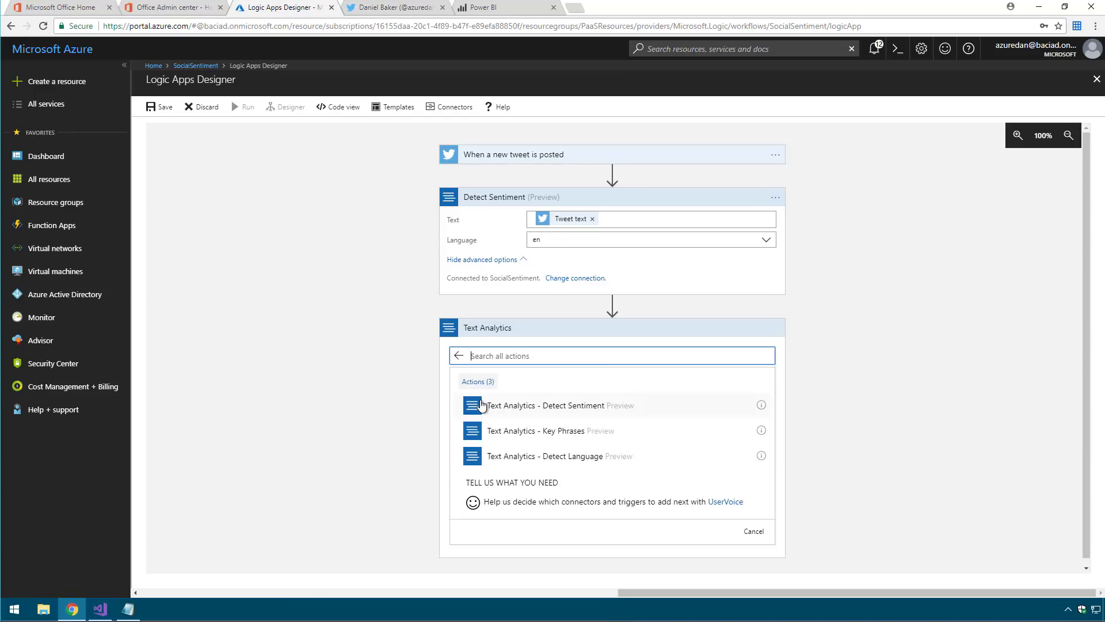
pyautogui.click(517, 429)
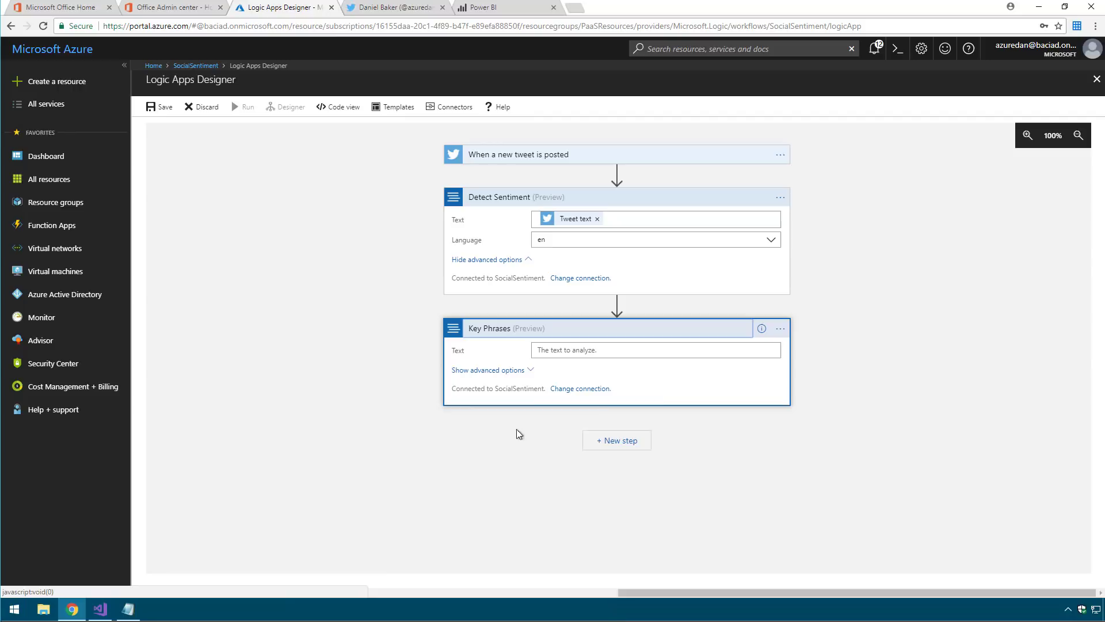
# - Set the Key Phrases Text field to the Tweet text token
pyautogui.click(564, 350)
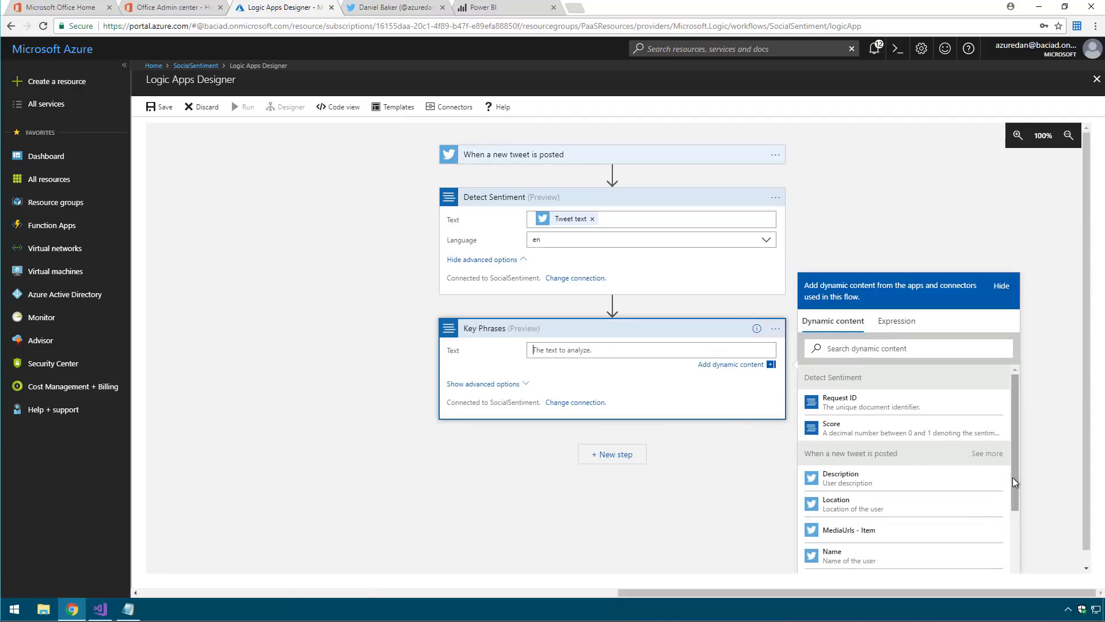
pyautogui.moveTo(1013, 477); pyautogui.dragTo(1011, 531)
pyautogui.click(946, 542)
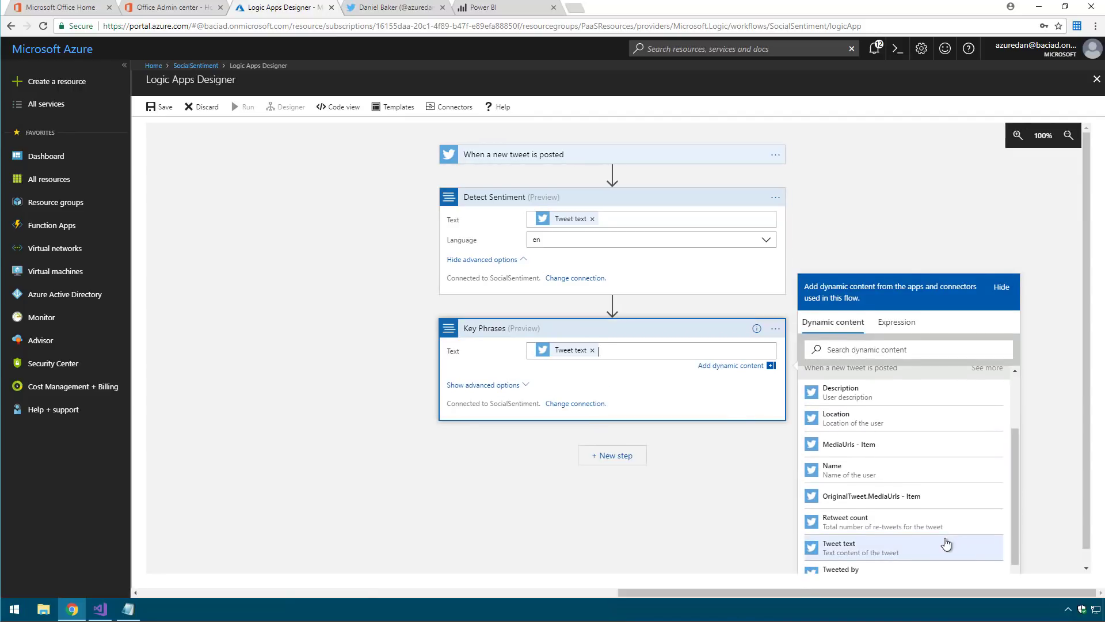
pyautogui.click(627, 460)
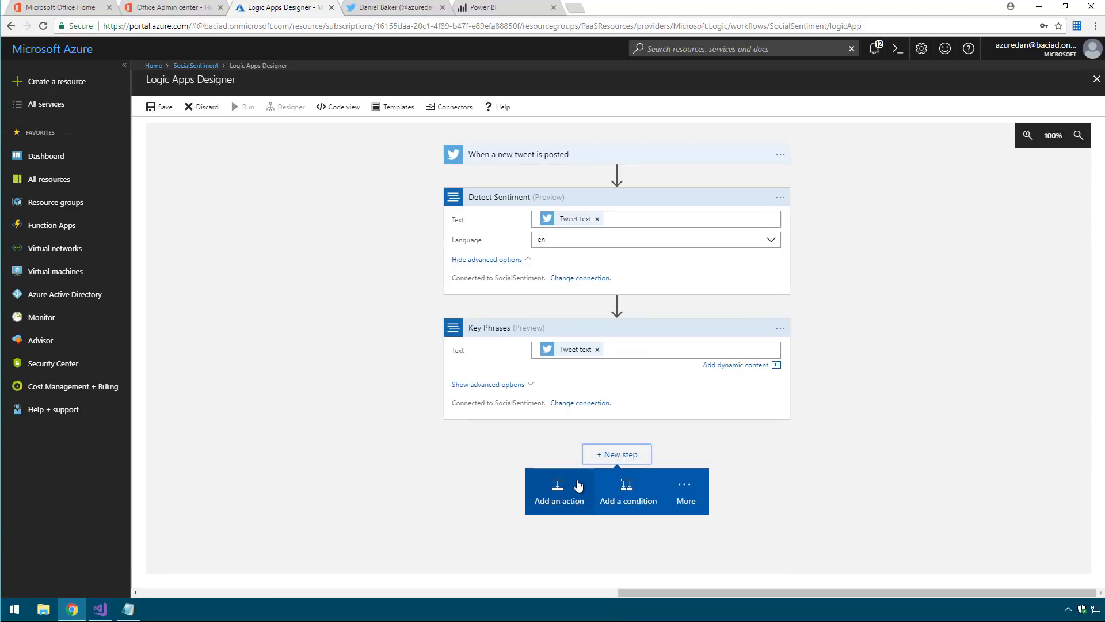
pyautogui.click(557, 489)
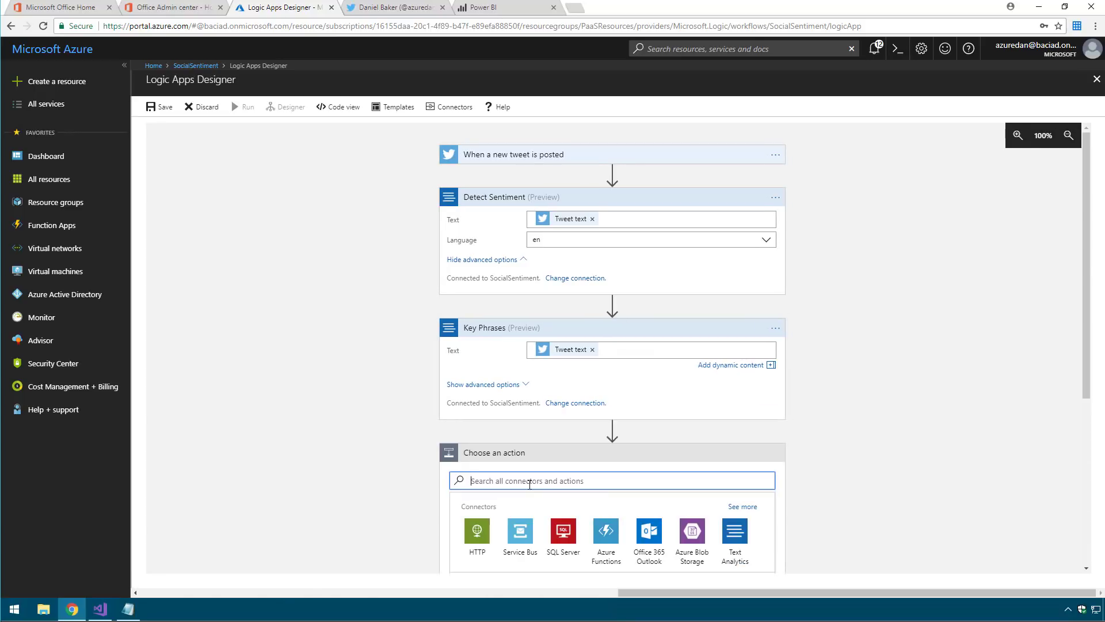
# - Add the Power BI 'Add rows to a dataset' action and sign in to Power BI
pyautogui.write('Power')
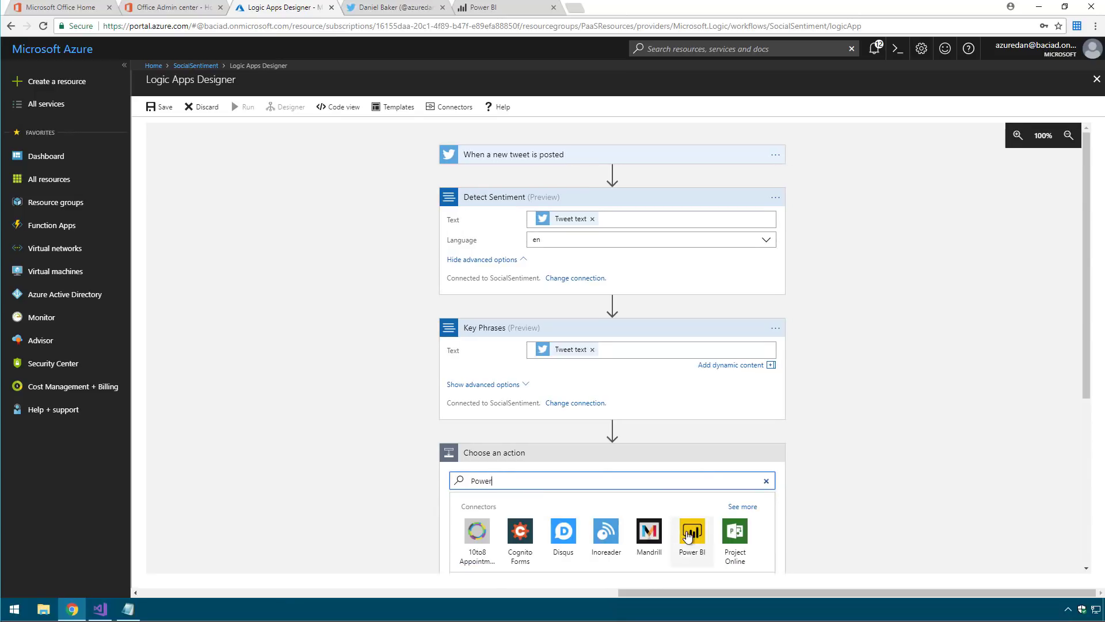
pyautogui.click(682, 534)
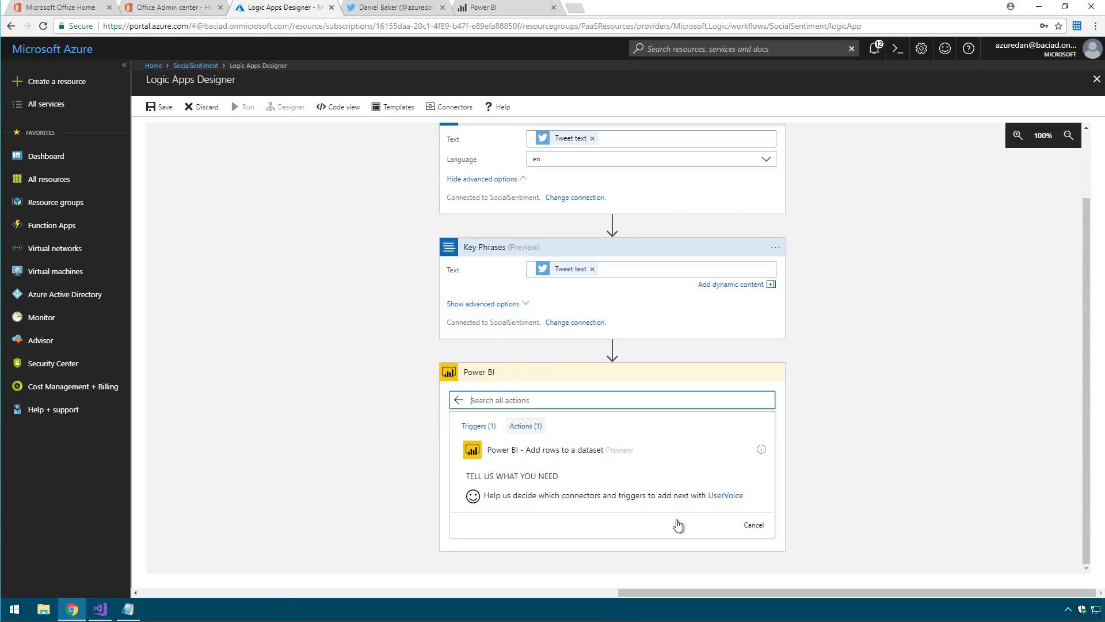
pyautogui.click(610, 457)
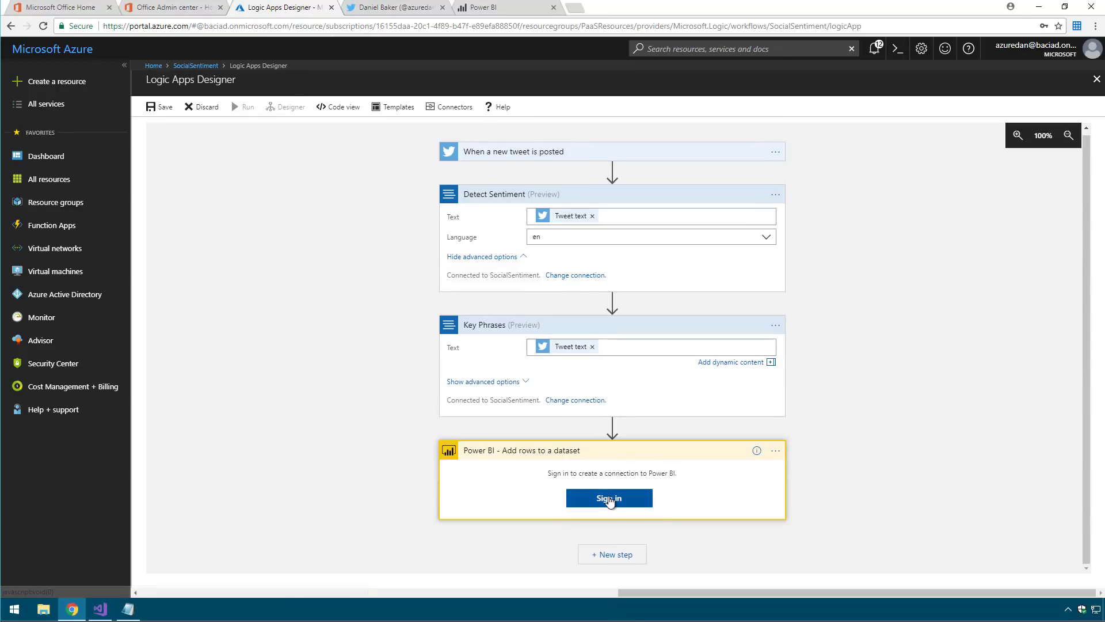
pyautogui.click(610, 499)
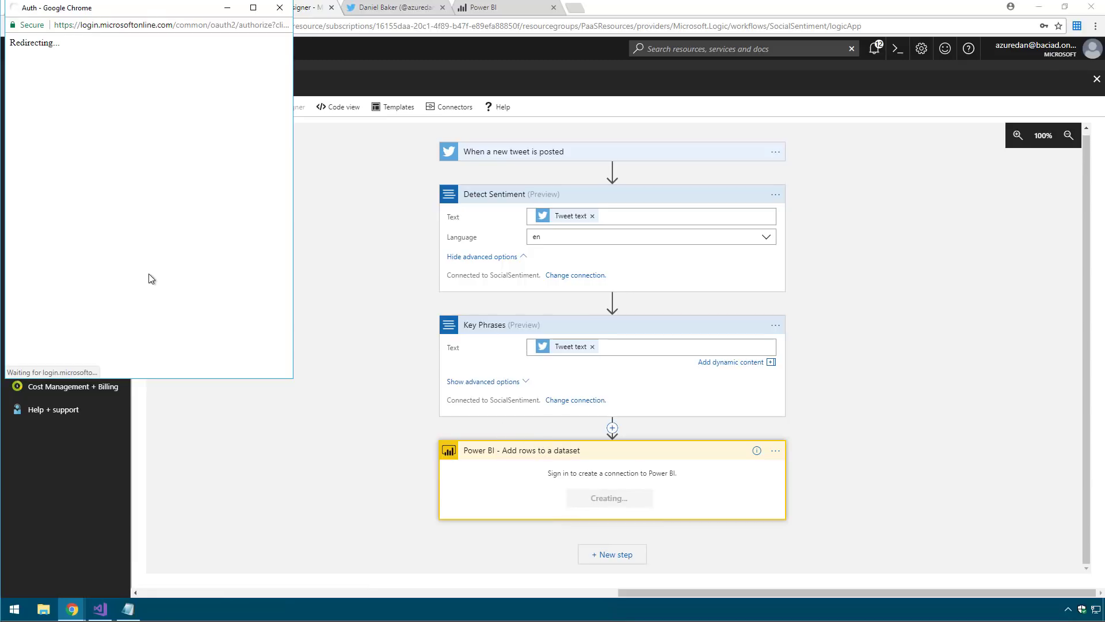
pyautogui.click(160, 178)
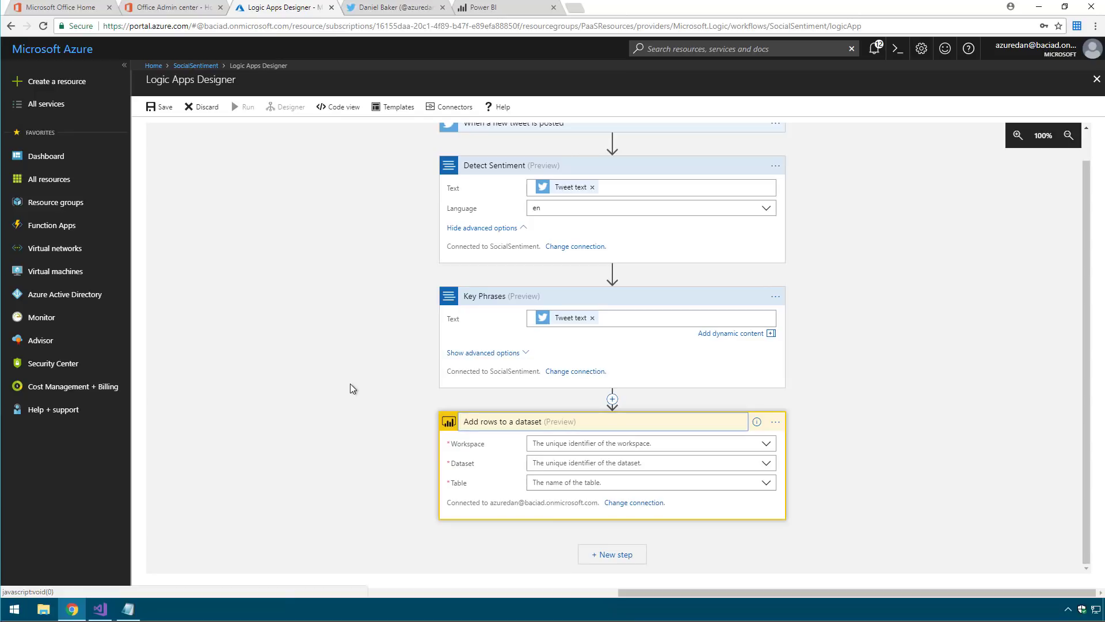
pyautogui.click(350, 384)
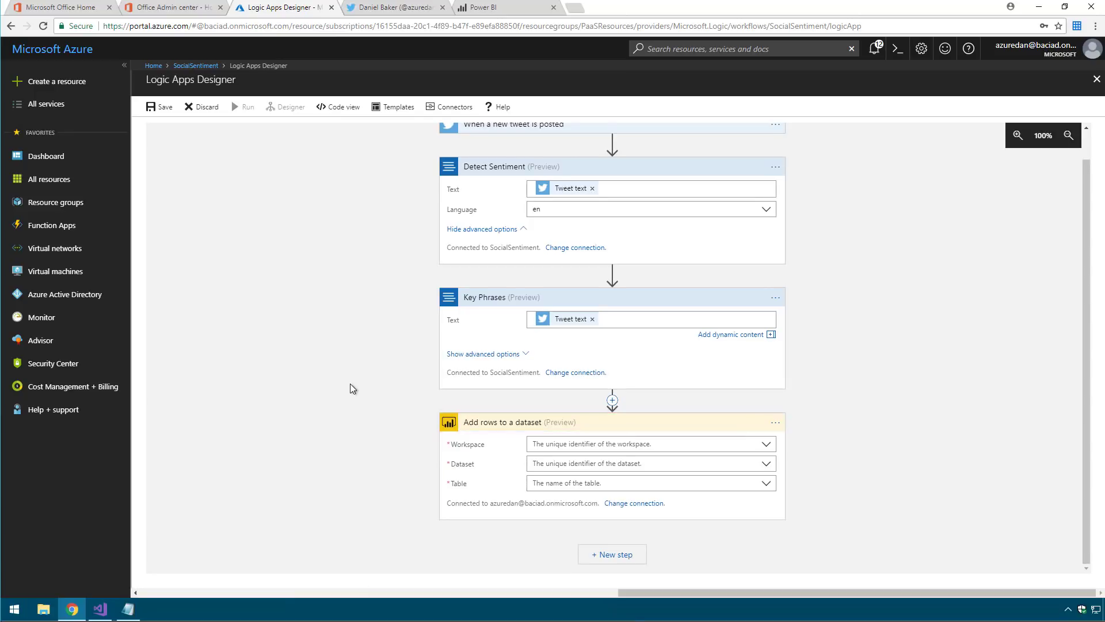
# - Target Workspace BACIAD, Dataset BACIADStream, Table RealTimeData
pyautogui.click(768, 451)
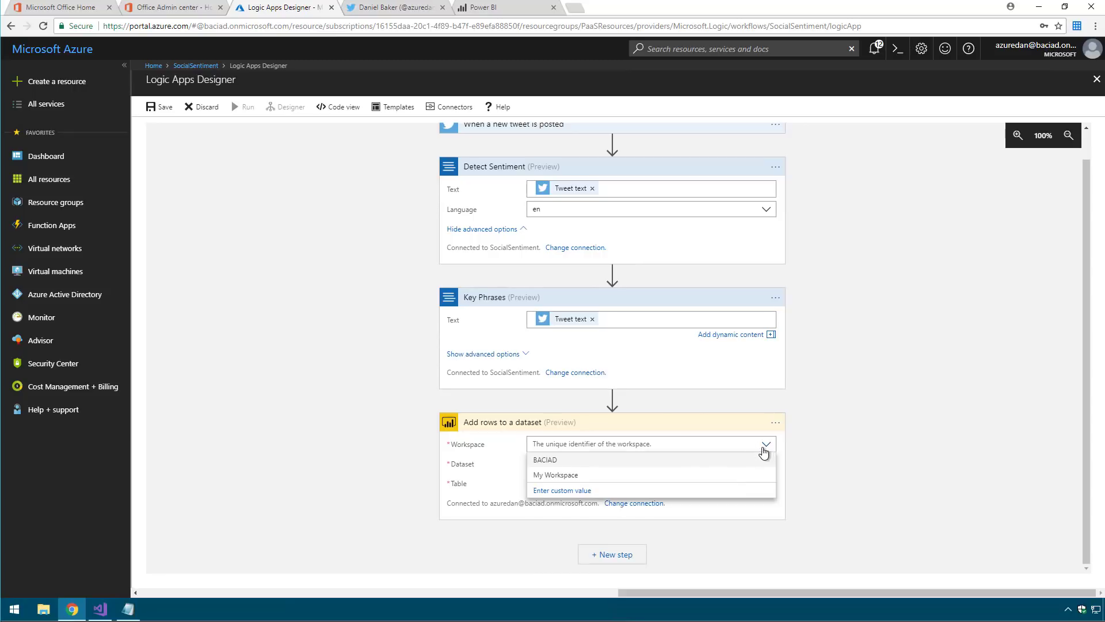
pyautogui.click(660, 462)
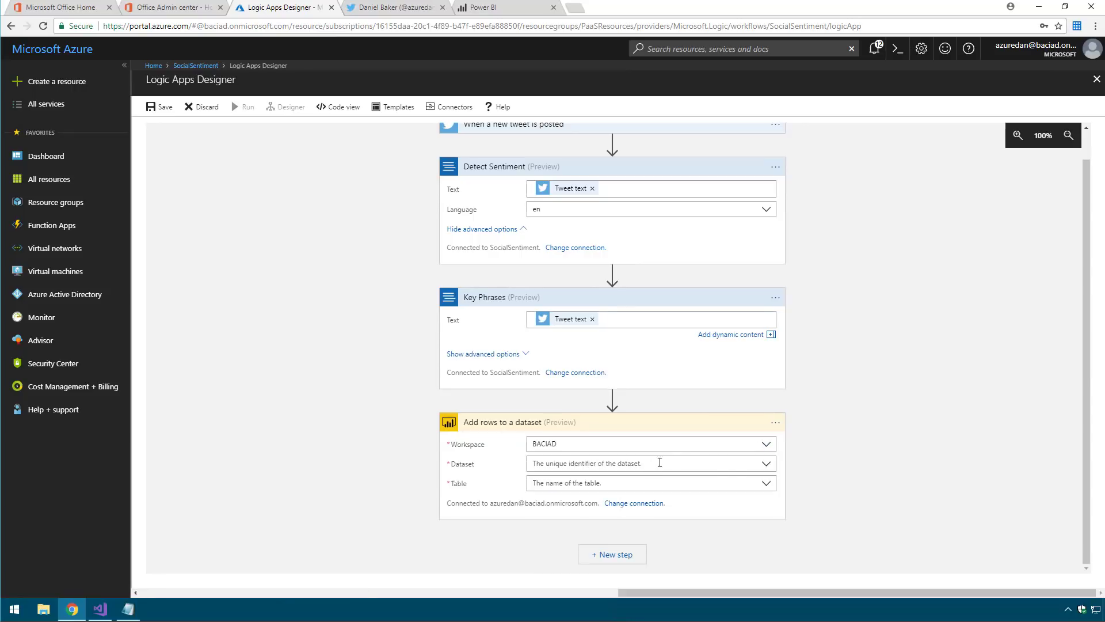
pyautogui.click(766, 464)
pyautogui.click(596, 480)
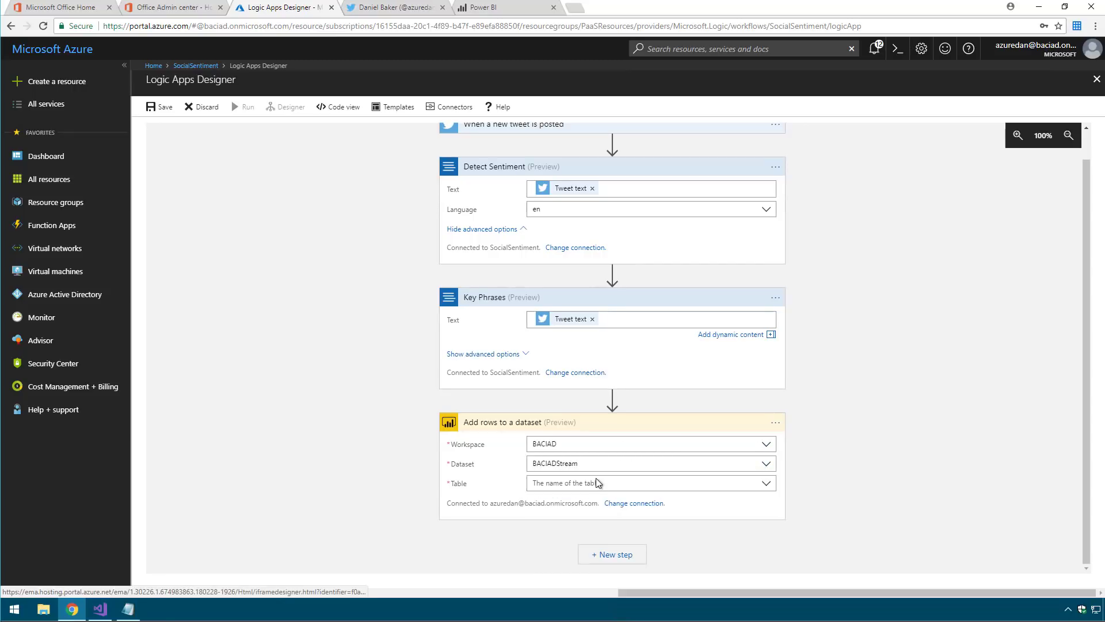
pyautogui.click(767, 485)
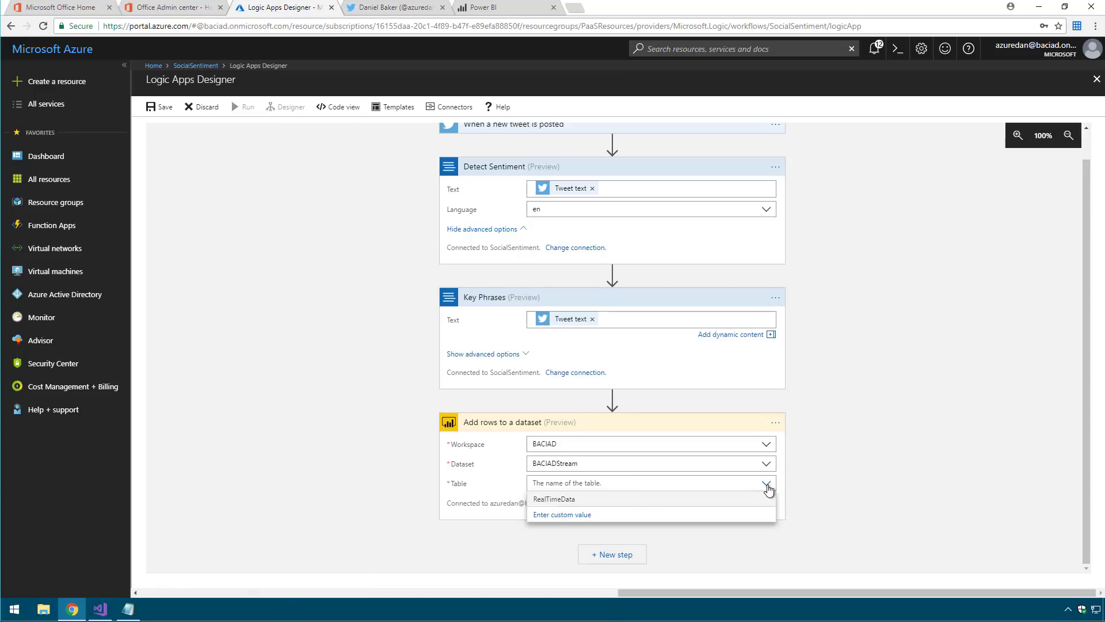
pyautogui.click(596, 499)
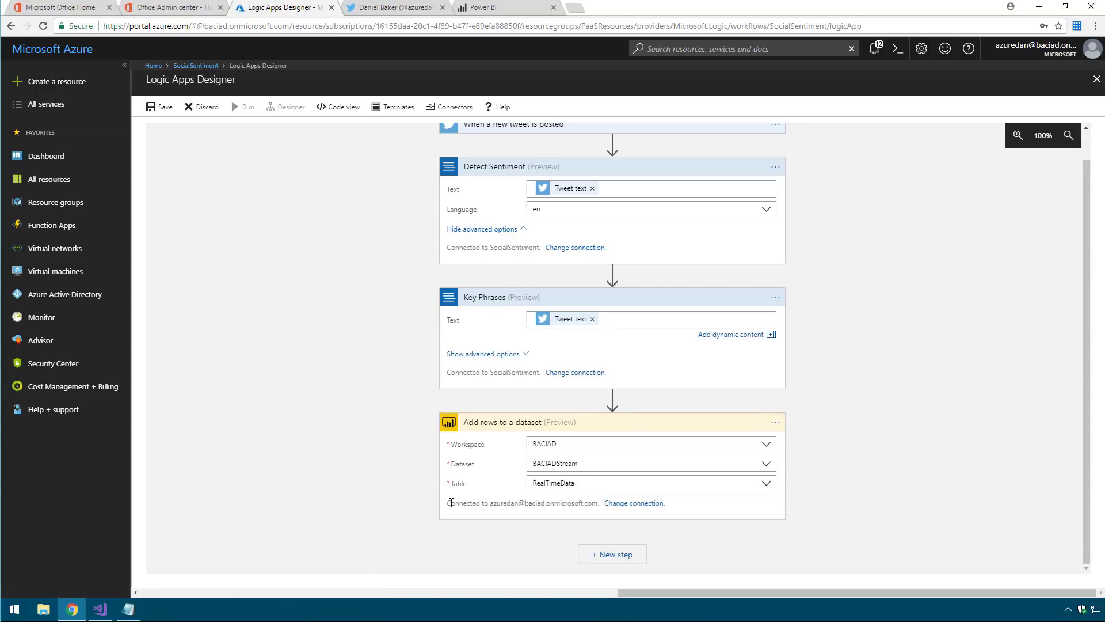
# - Map TweetText to the Tweet text token and Location to Location
pyautogui.scroll(-1, 406, 509)
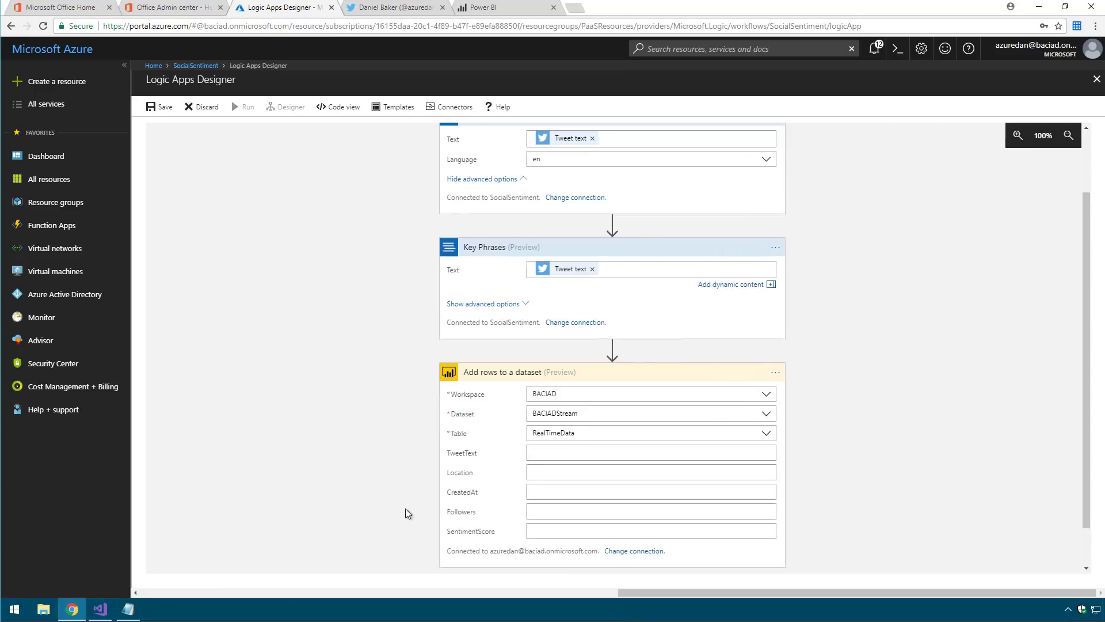
pyautogui.scroll(-1, 403, 509)
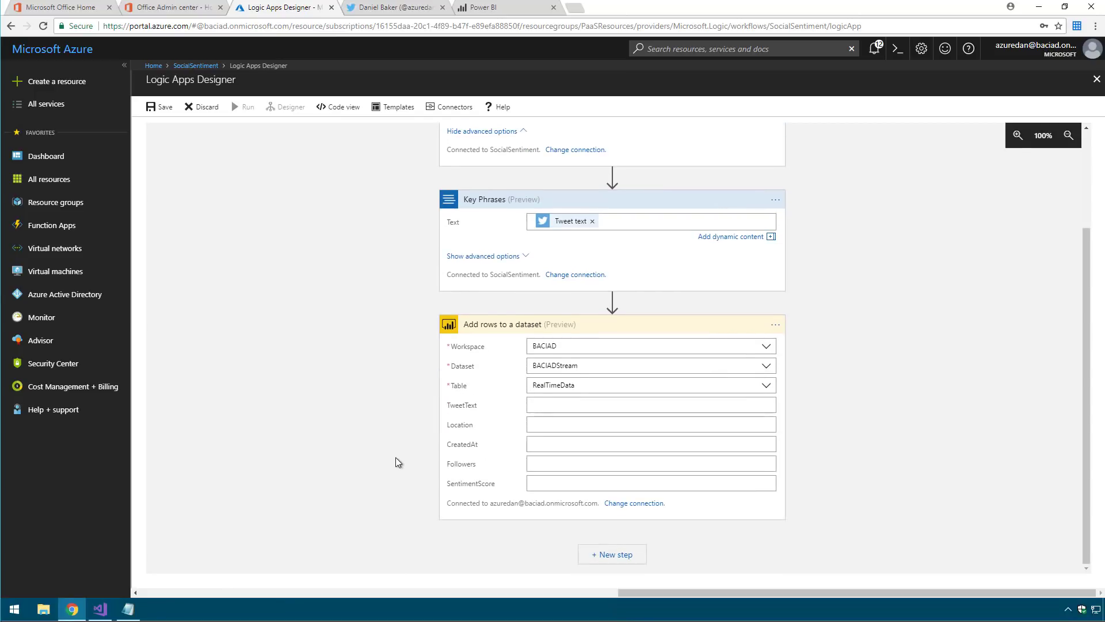
pyautogui.click(540, 403)
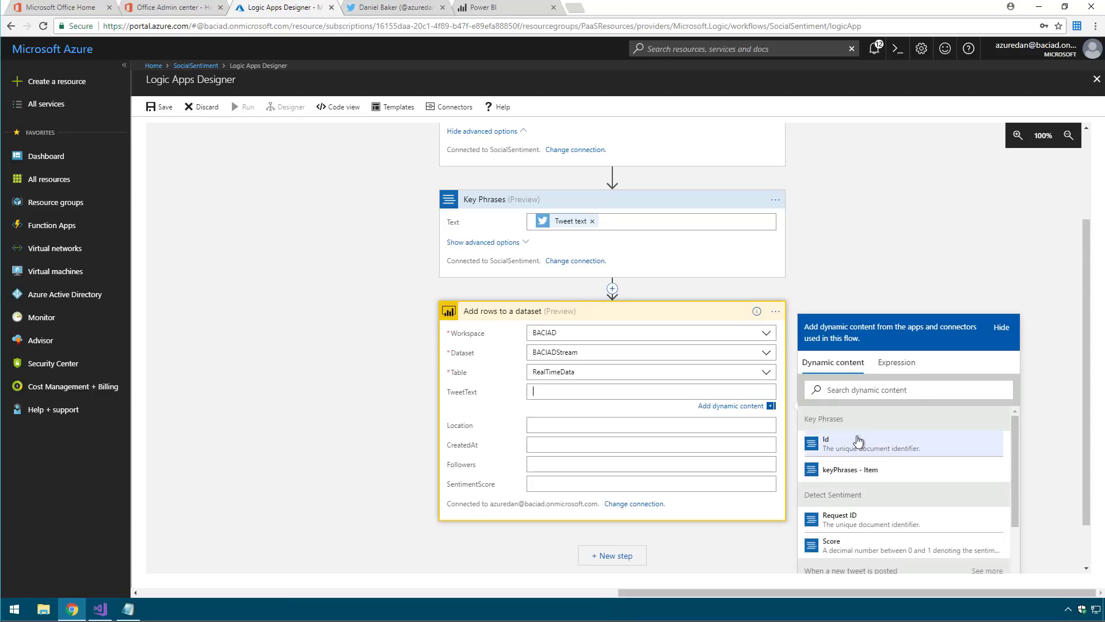
pyautogui.moveTo(1011, 442); pyautogui.dragTo(1012, 552)
pyautogui.click(957, 576)
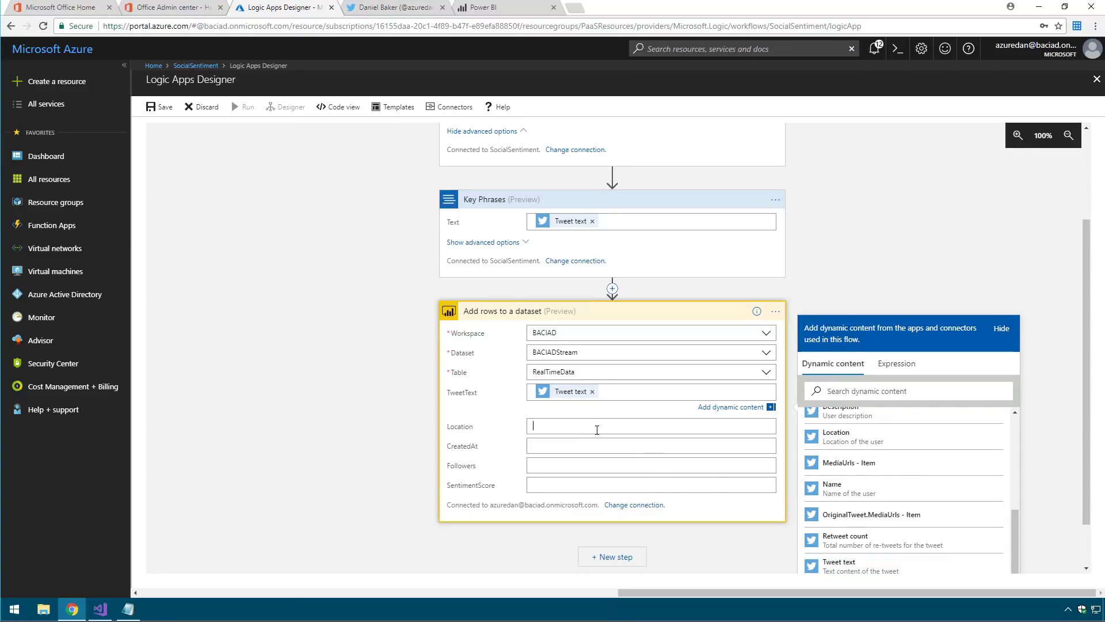
pyautogui.moveTo(1009, 465); pyautogui.dragTo(1007, 519)
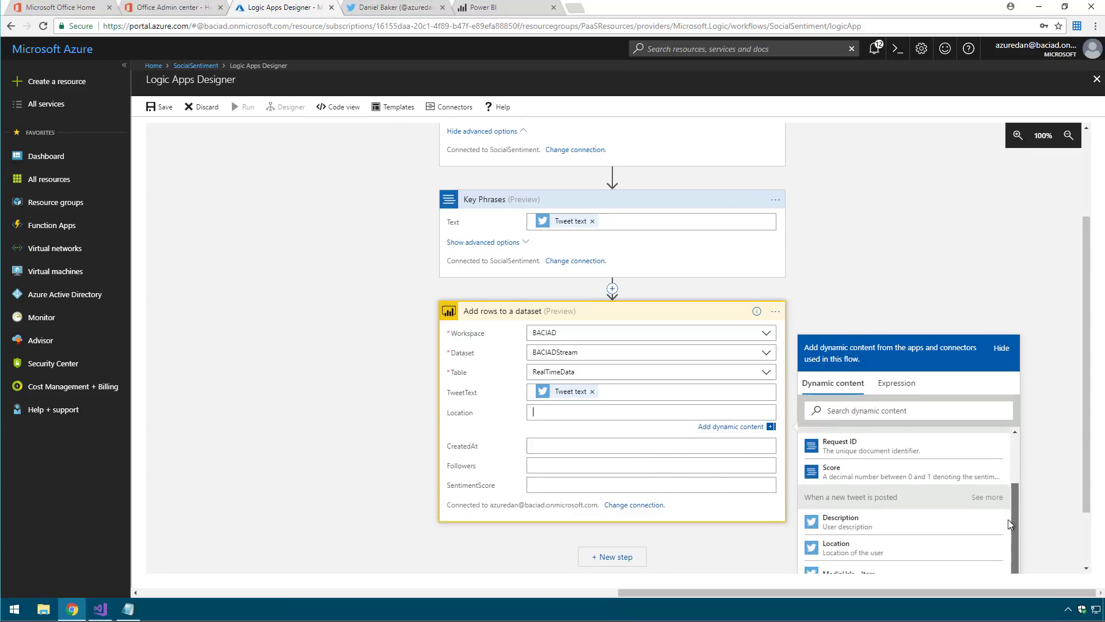
pyautogui.click(960, 545)
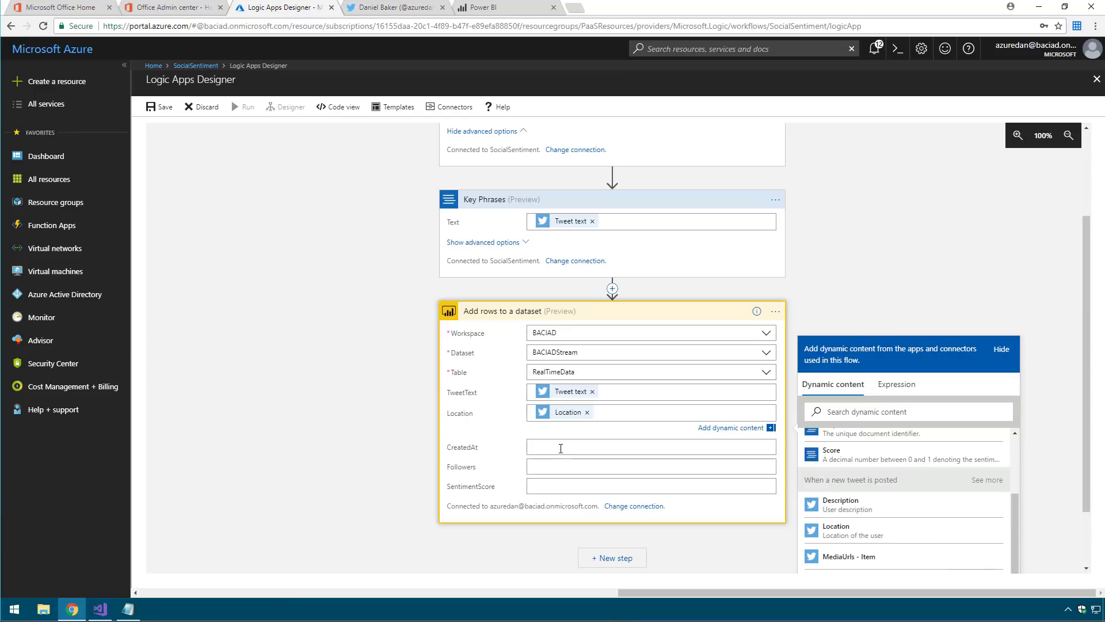
# - Map CreatedAt to Created at and Followers to Followers count
pyautogui.moveTo(1017, 477); pyautogui.dragTo(997, 585)
pyautogui.click(871, 432)
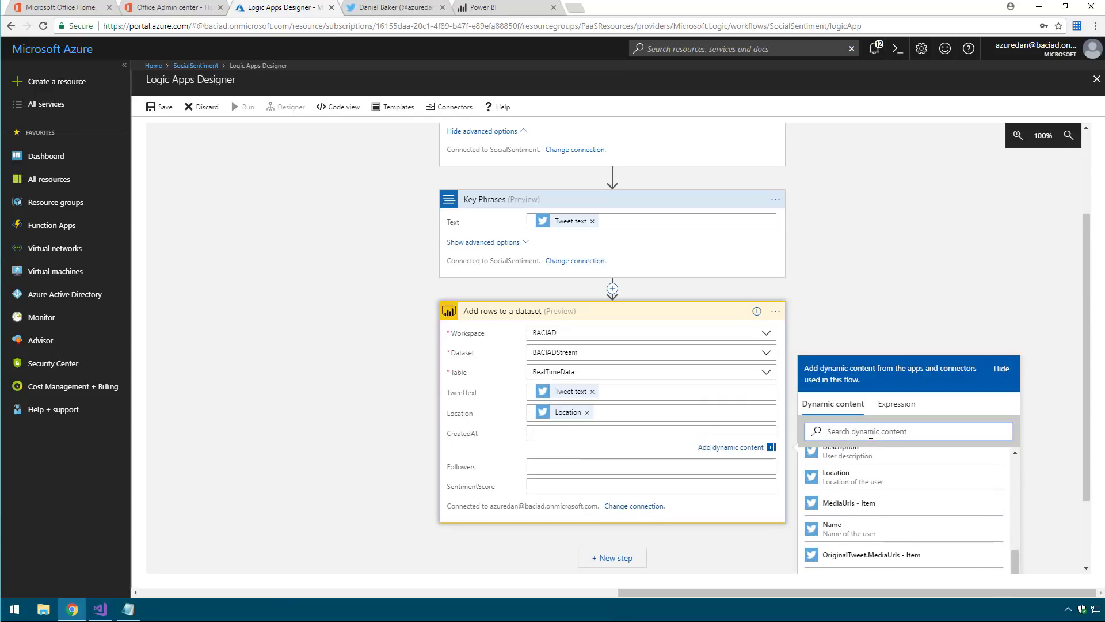
pyautogui.write('Creat')
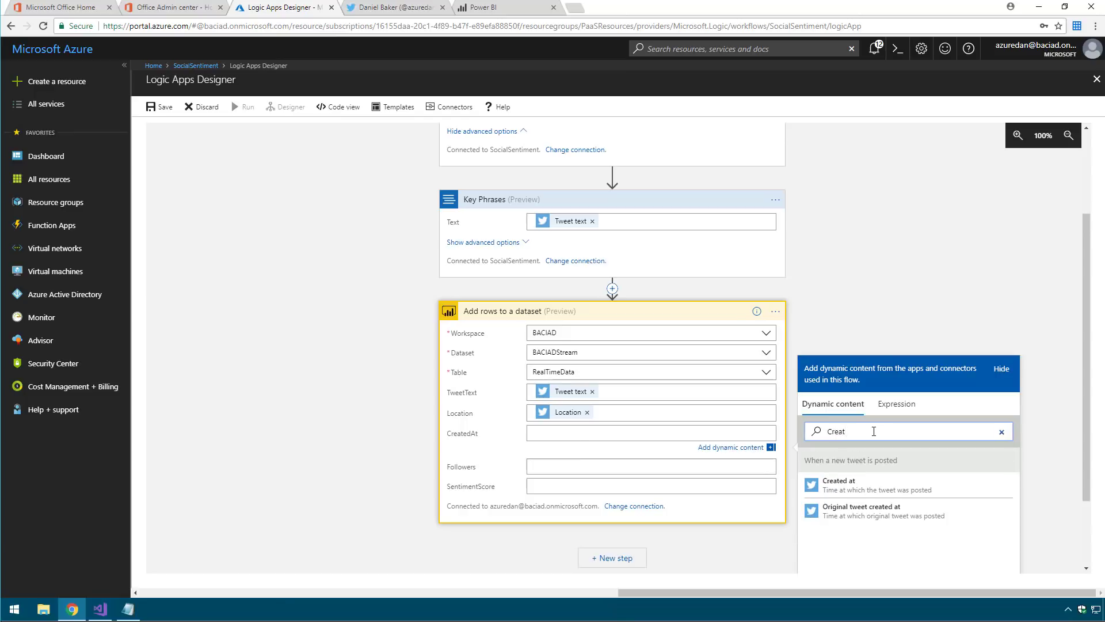
pyautogui.click(829, 484)
pyautogui.click(660, 472)
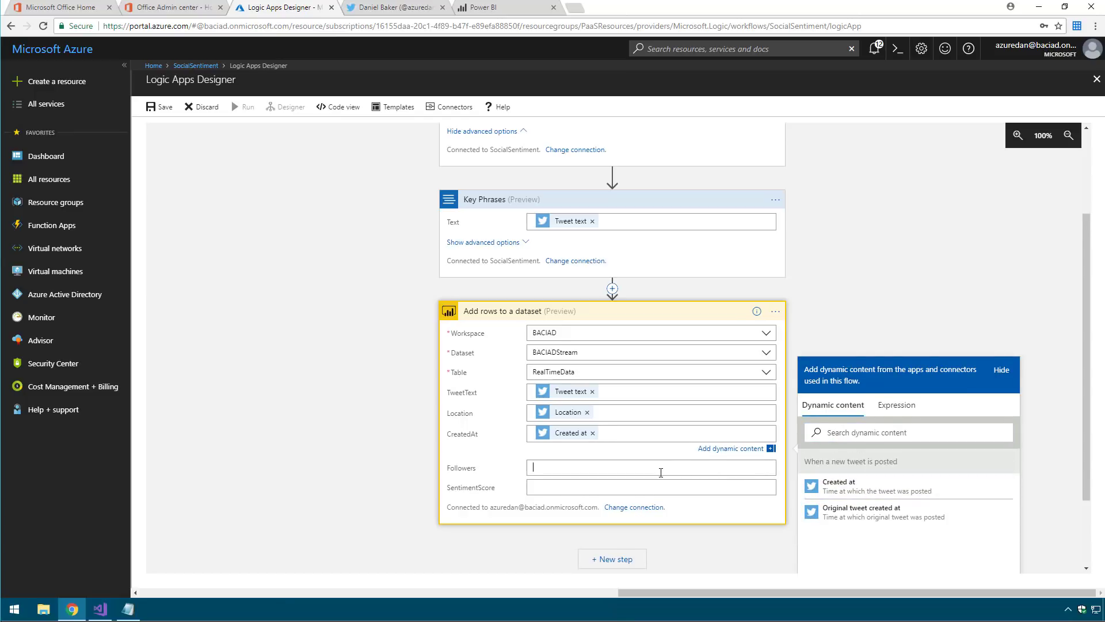
pyautogui.click(832, 453)
pyautogui.write('Follow')
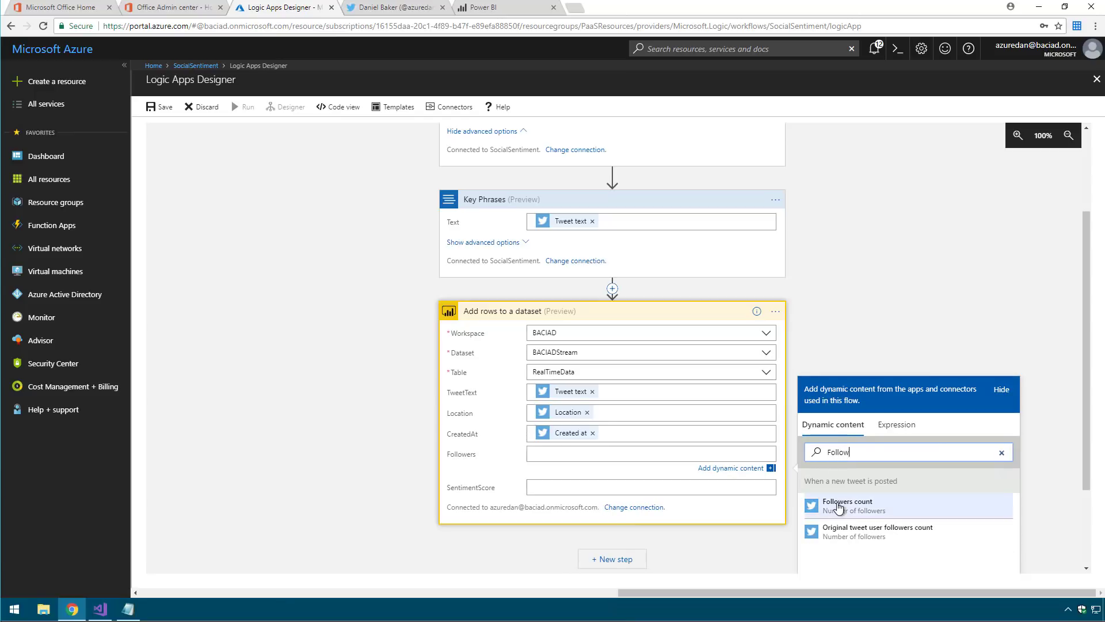
pyautogui.click(846, 505)
# - Map SentimentScore to the sentiment Score token
pyautogui.press('Tab')
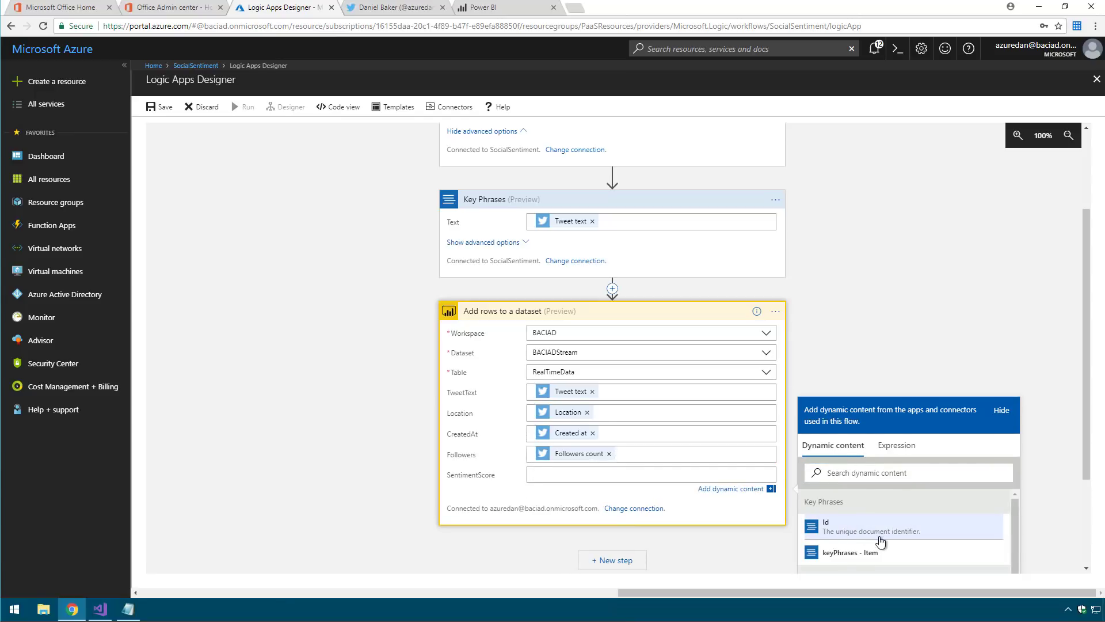
pyautogui.scroll(-3, 864, 532)
pyautogui.click(865, 512)
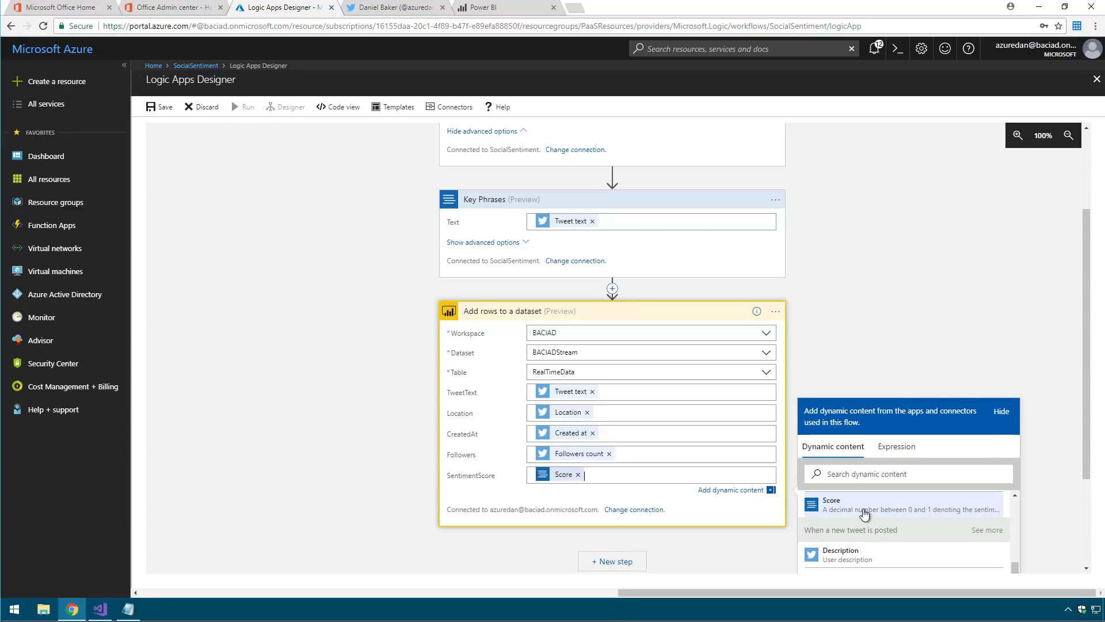
pyautogui.click(485, 544)
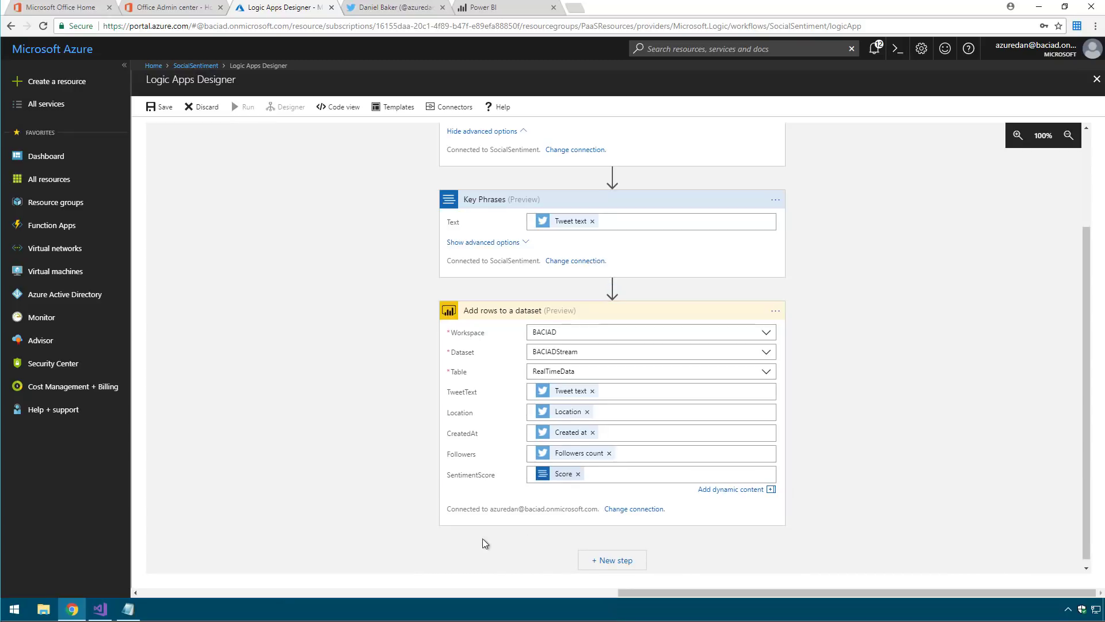
pyautogui.scroll(-1, 486, 544)
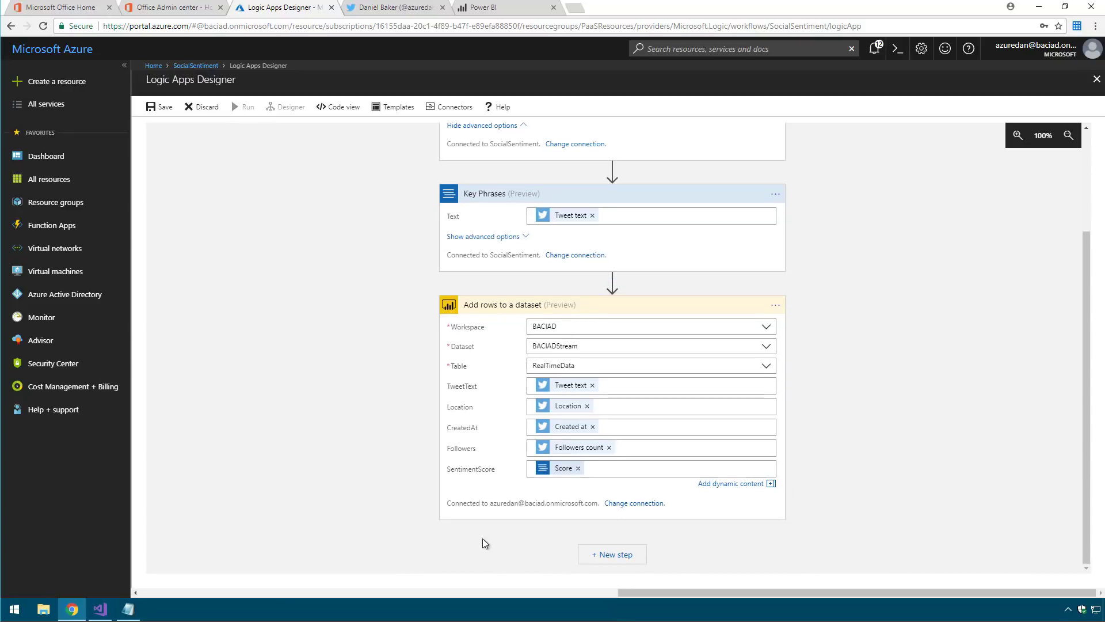
pyautogui.click(608, 558)
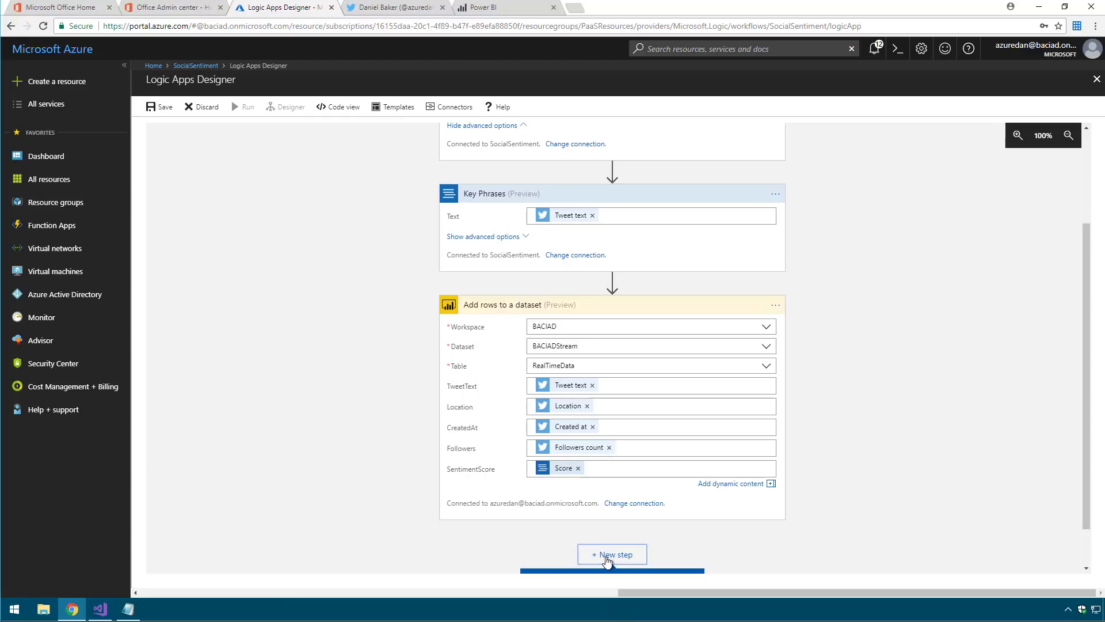
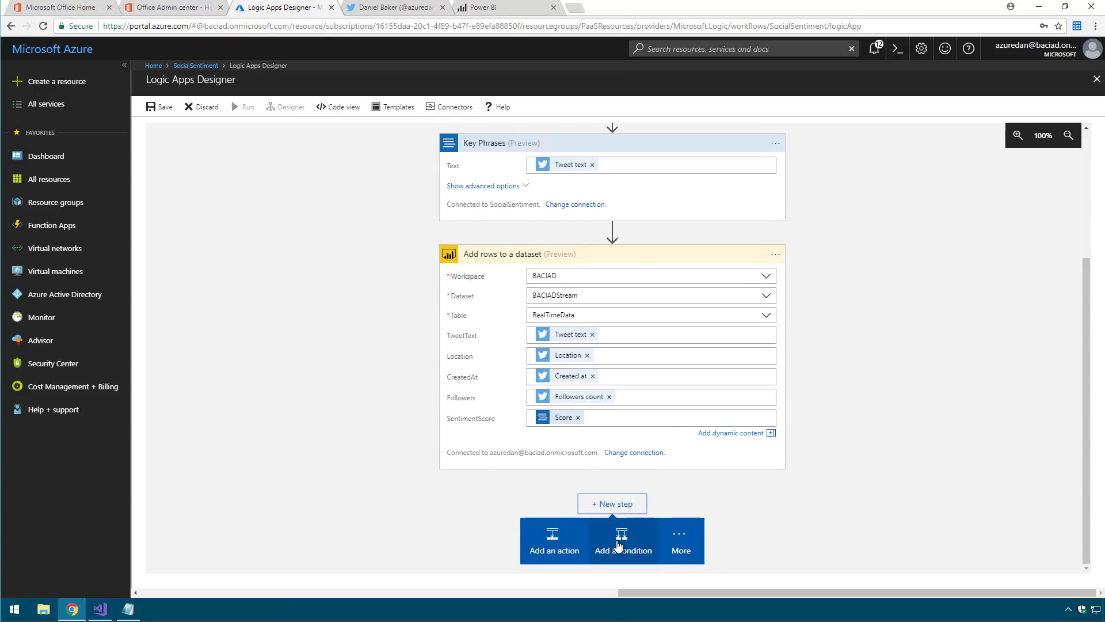
# - Add a condition after the dataset step testing whether Score is less than 0.4
pyautogui.click(618, 550)
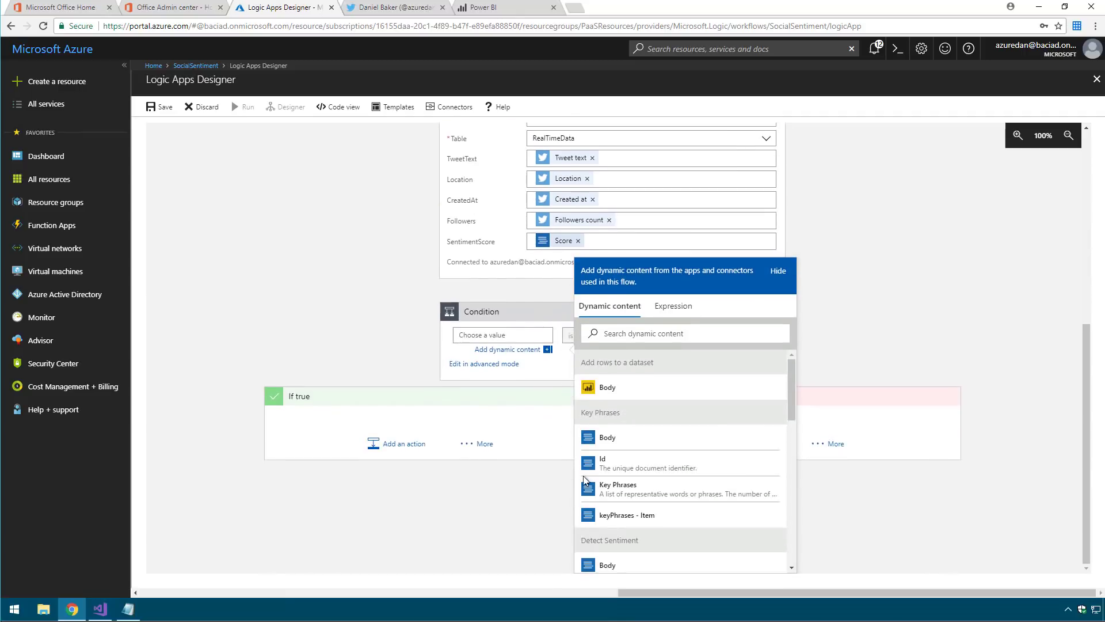
pyautogui.scroll(-3, 662, 438)
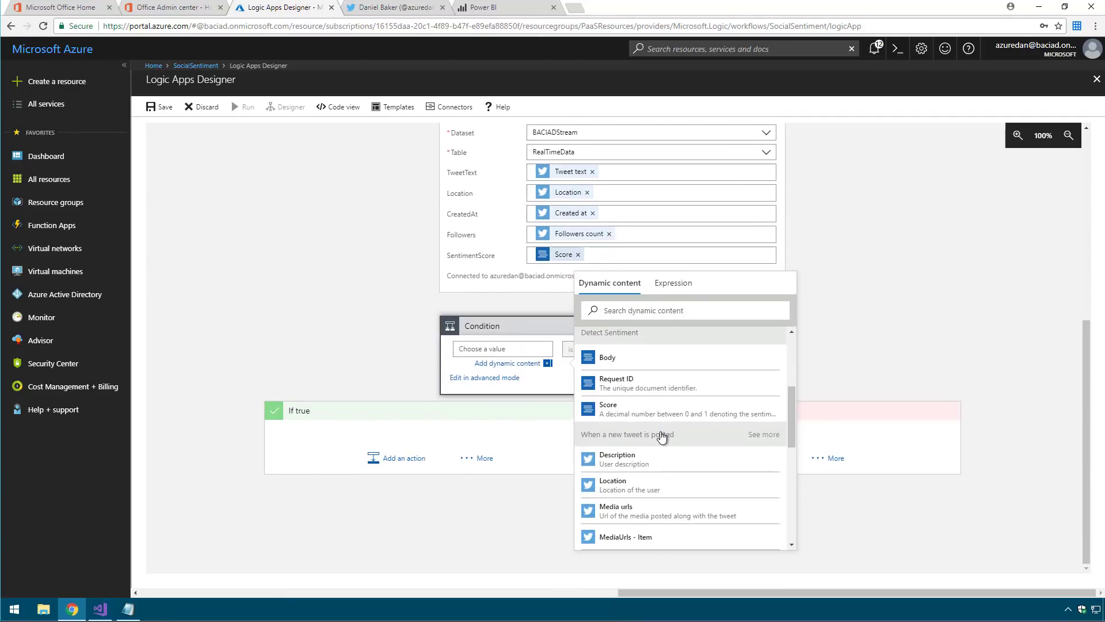
pyautogui.click(643, 412)
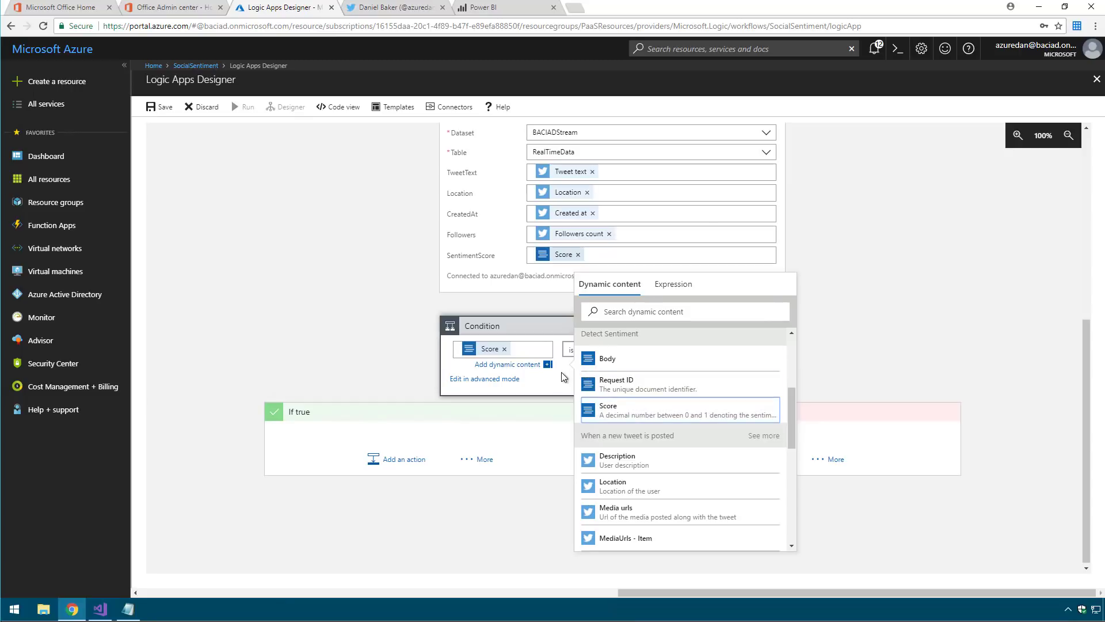
pyautogui.click(563, 328)
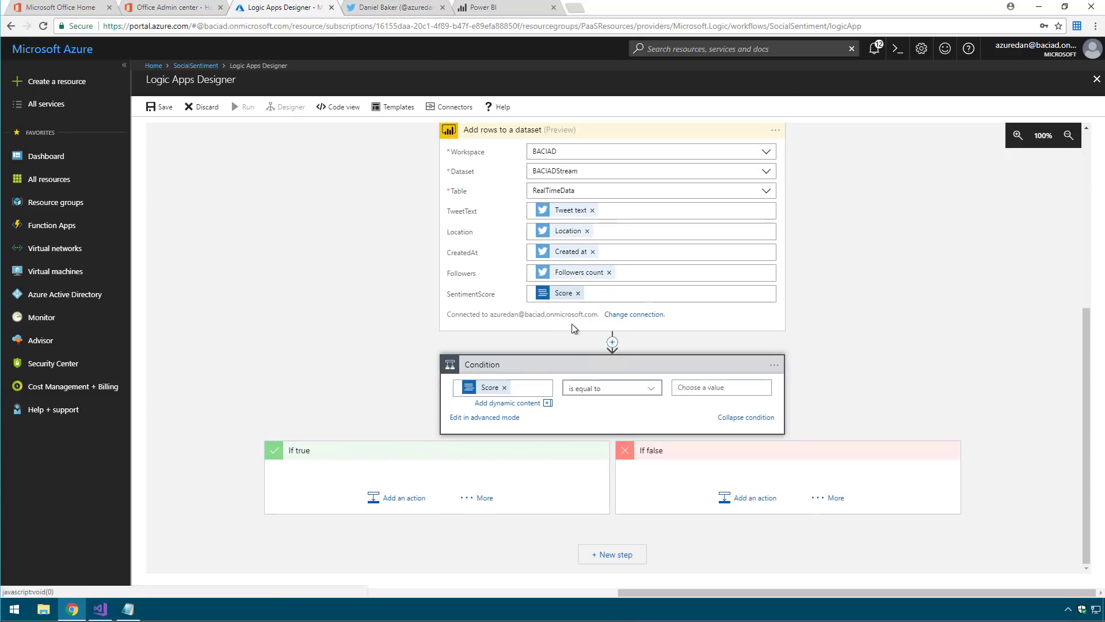
pyautogui.click(653, 395)
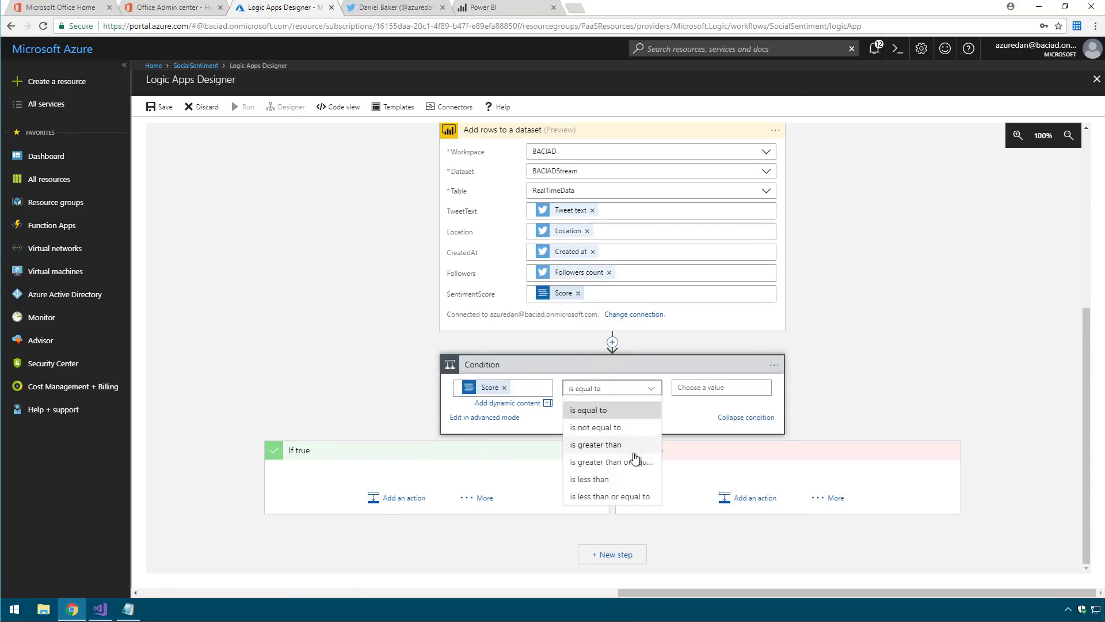
pyautogui.click(633, 481)
pyautogui.click(711, 391)
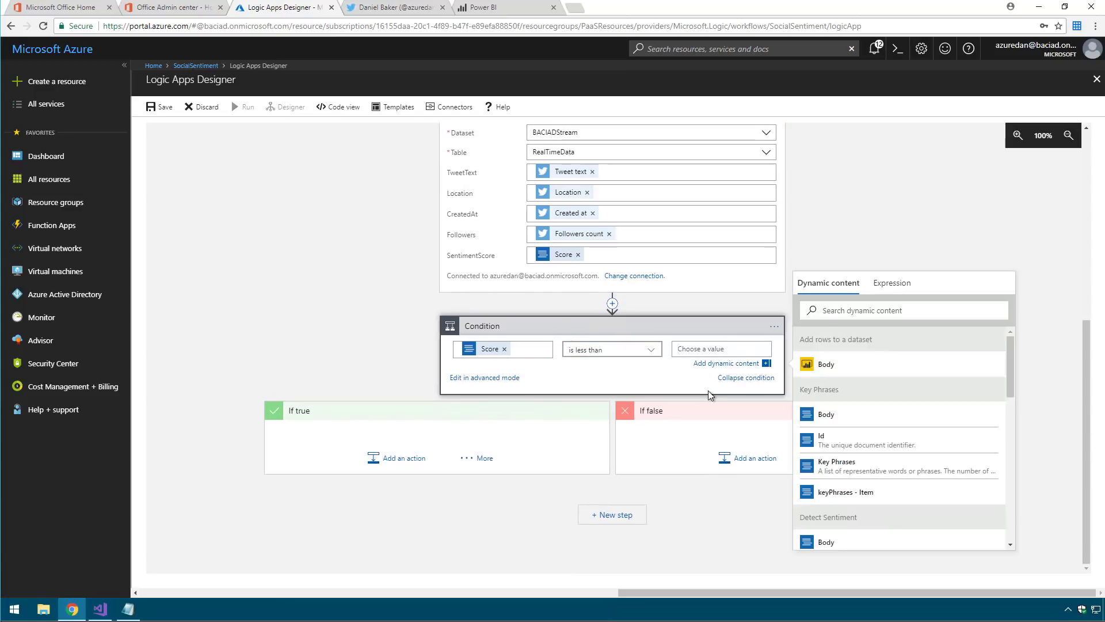
pyautogui.write('0.4')
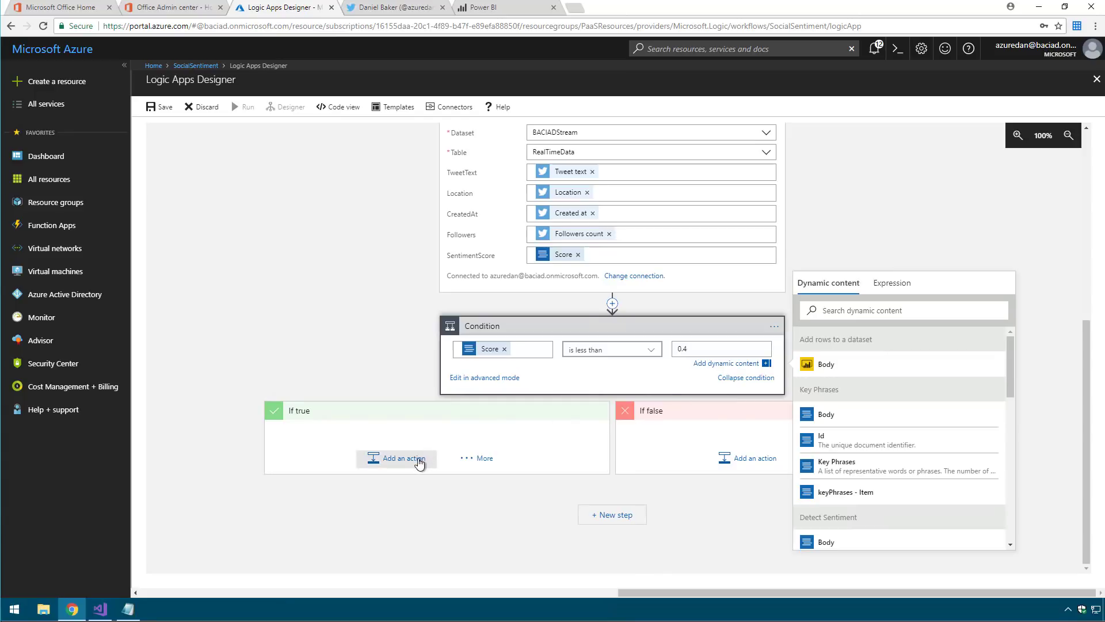
pyautogui.click(419, 463)
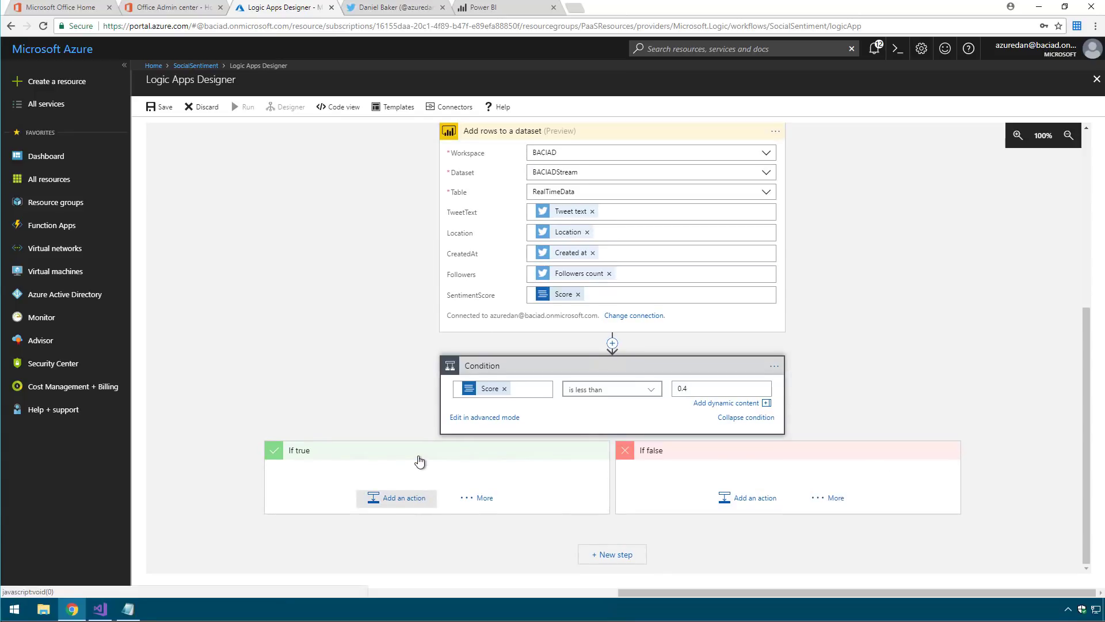
# - Add an Office 365 Outlook Send an email action under If true and sign in the connection
pyautogui.click(403, 499)
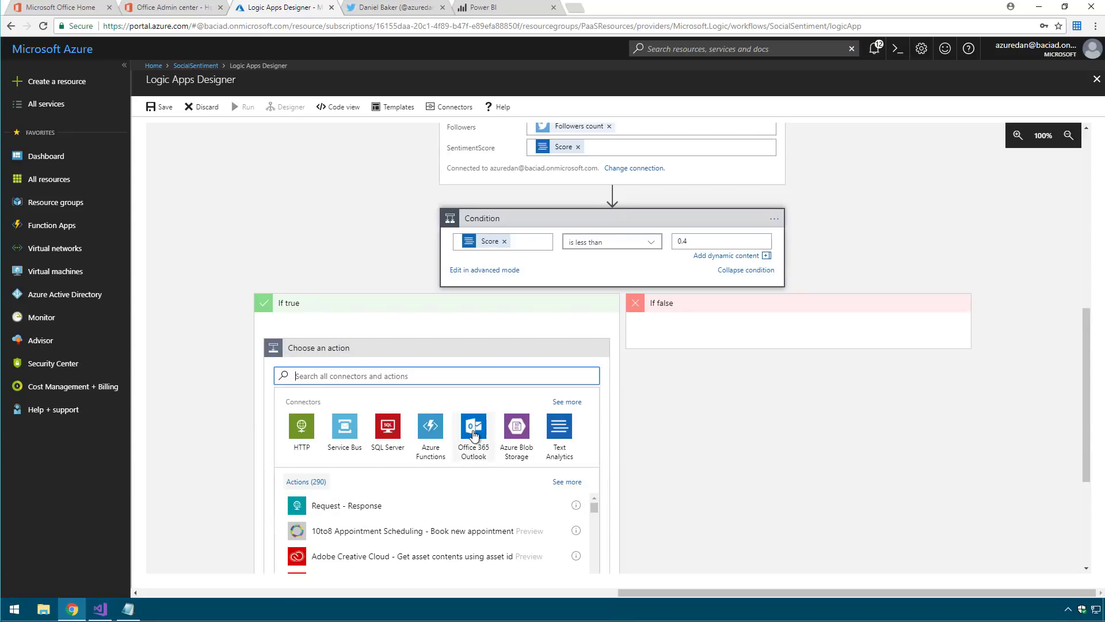
pyautogui.click(473, 433)
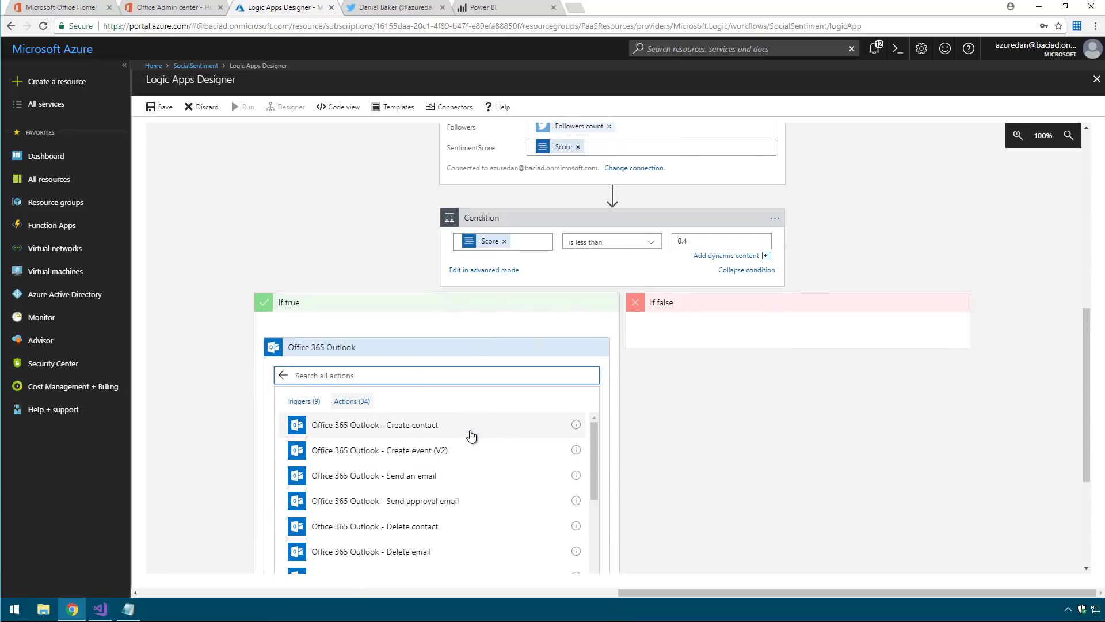
pyautogui.click(421, 478)
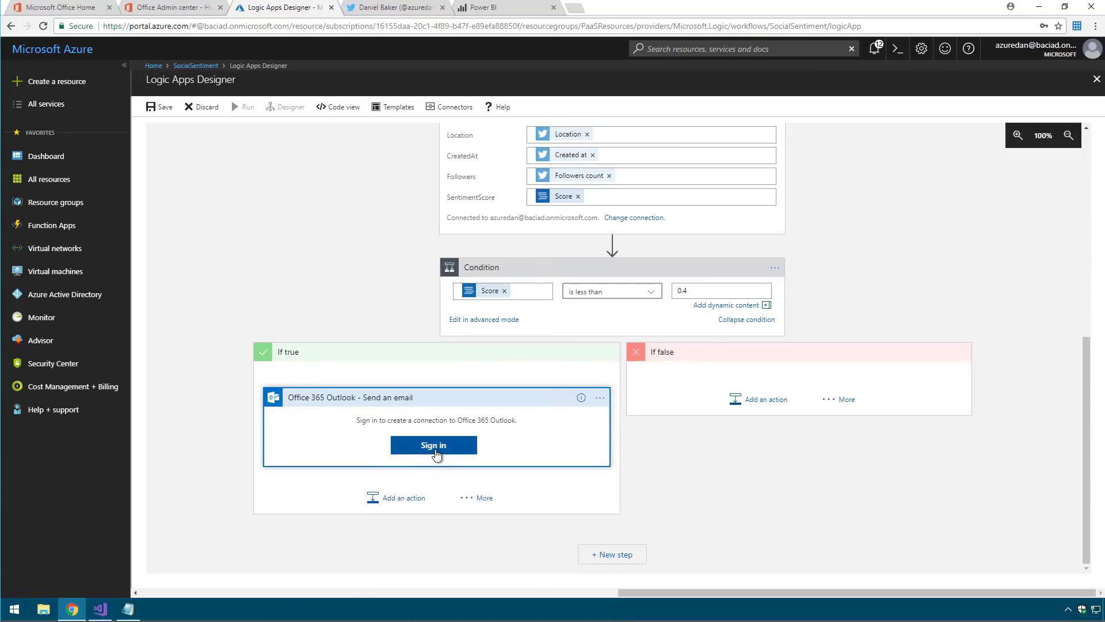
pyautogui.click(434, 448)
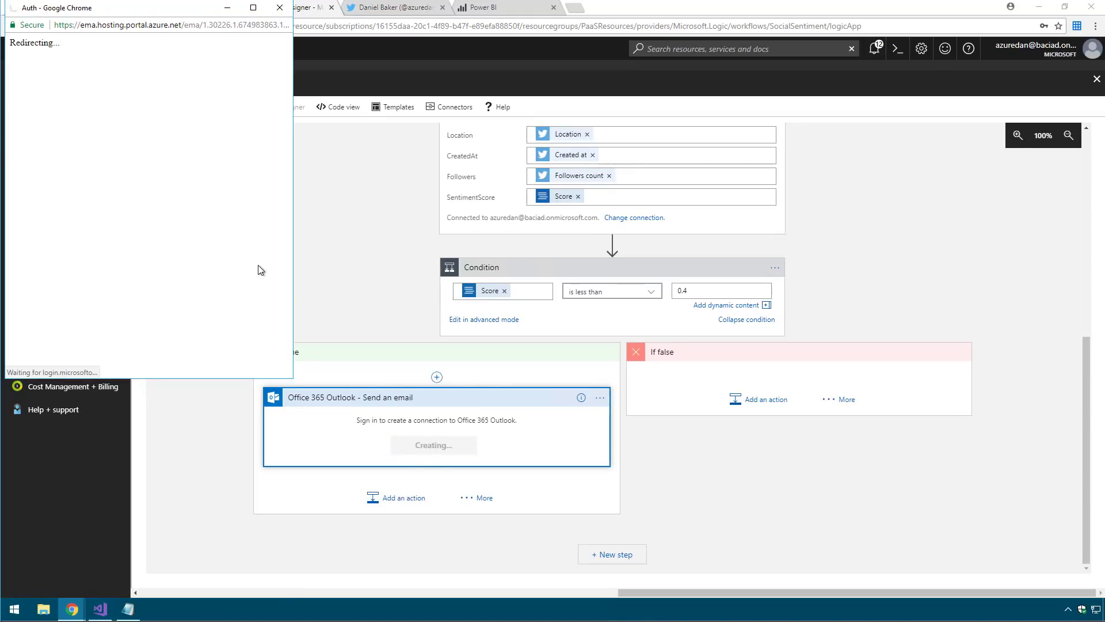
pyautogui.click(164, 182)
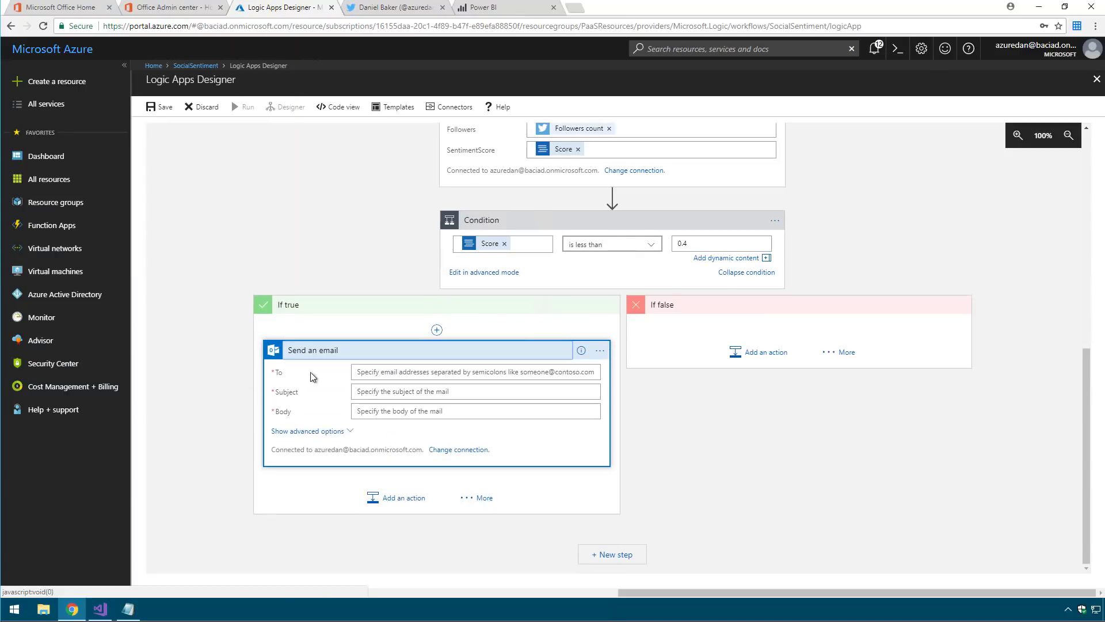
# - Address the email to the recipient's e-mail with subject 'Negative Tweet Detected'
pyautogui.click(368, 371)
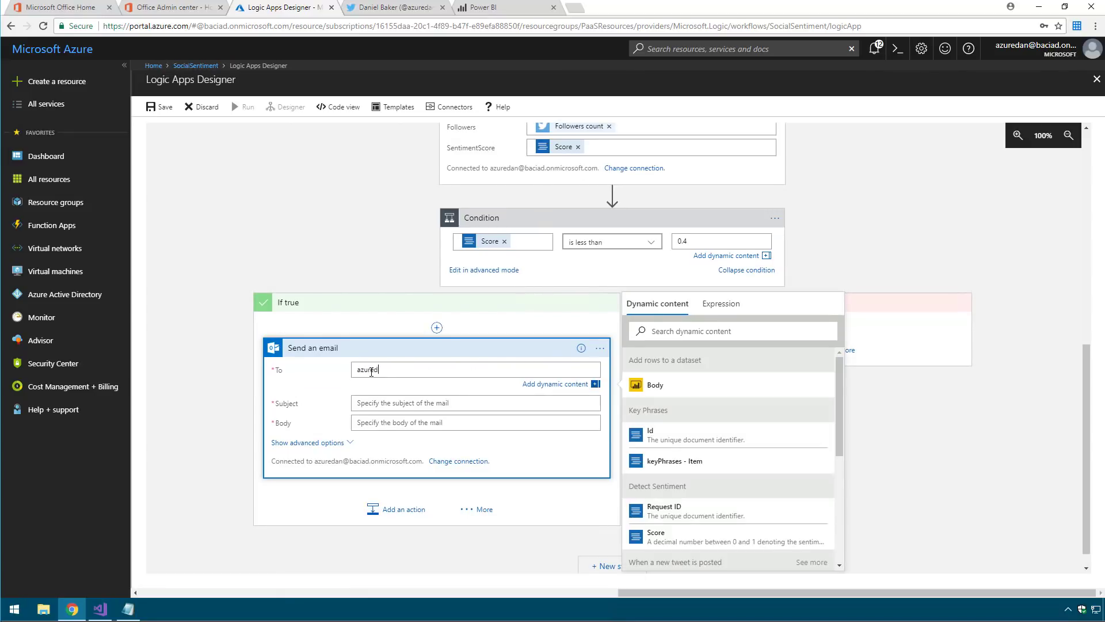
pyautogui.click(381, 402)
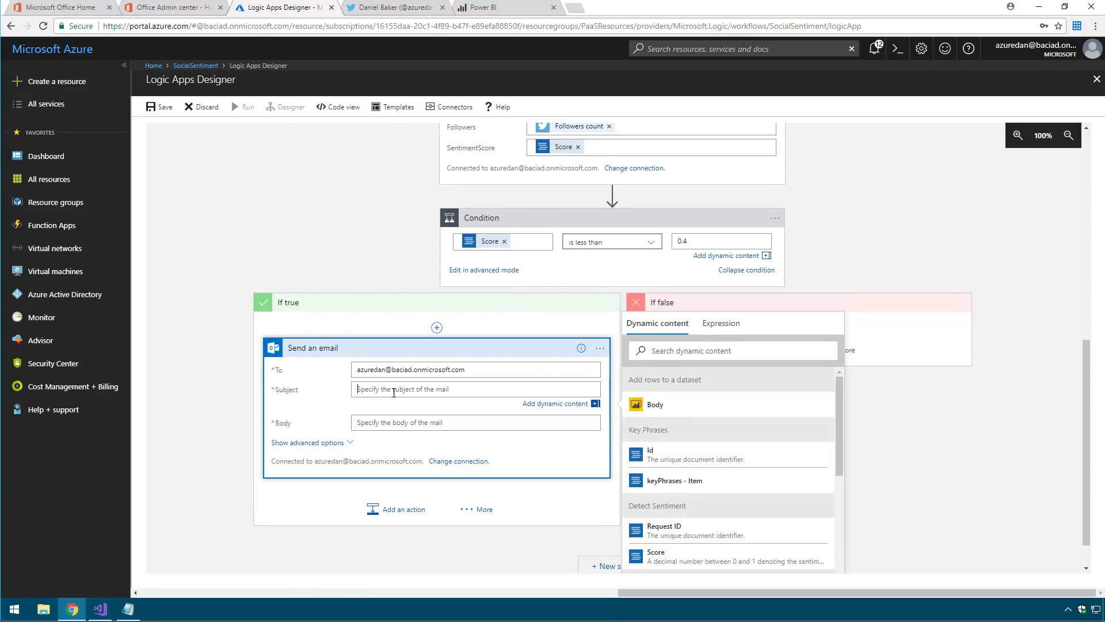
pyautogui.write('Negative Tweet Detected')
# - Write the body with Name, Tweet text and Followers count tokens, ending 'Please Investigate.'
pyautogui.click(432, 421)
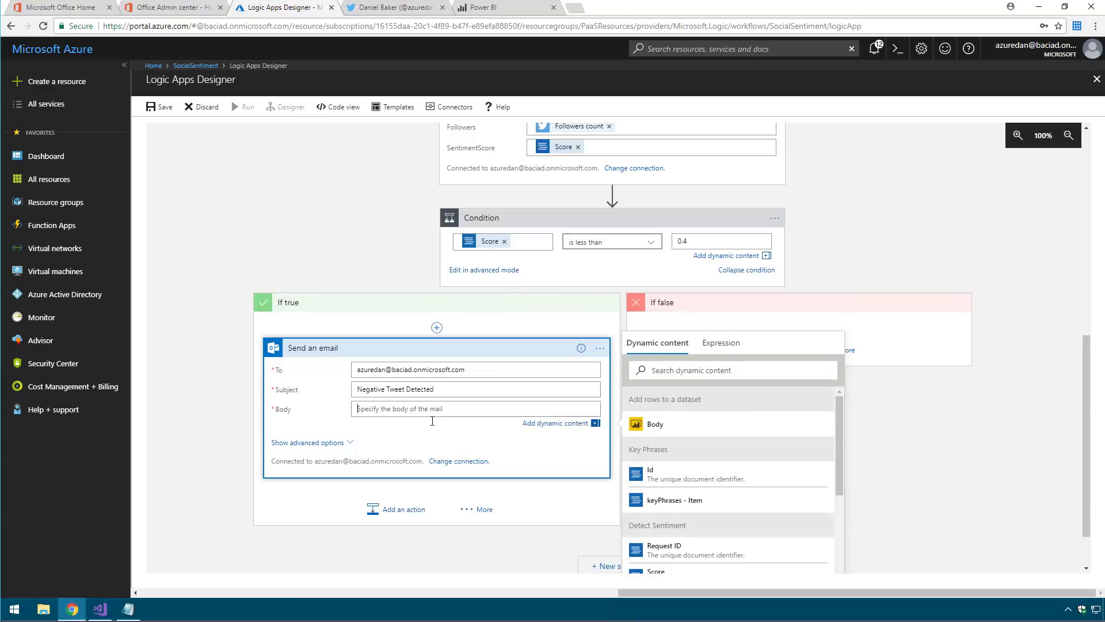
pyautogui.click(648, 369)
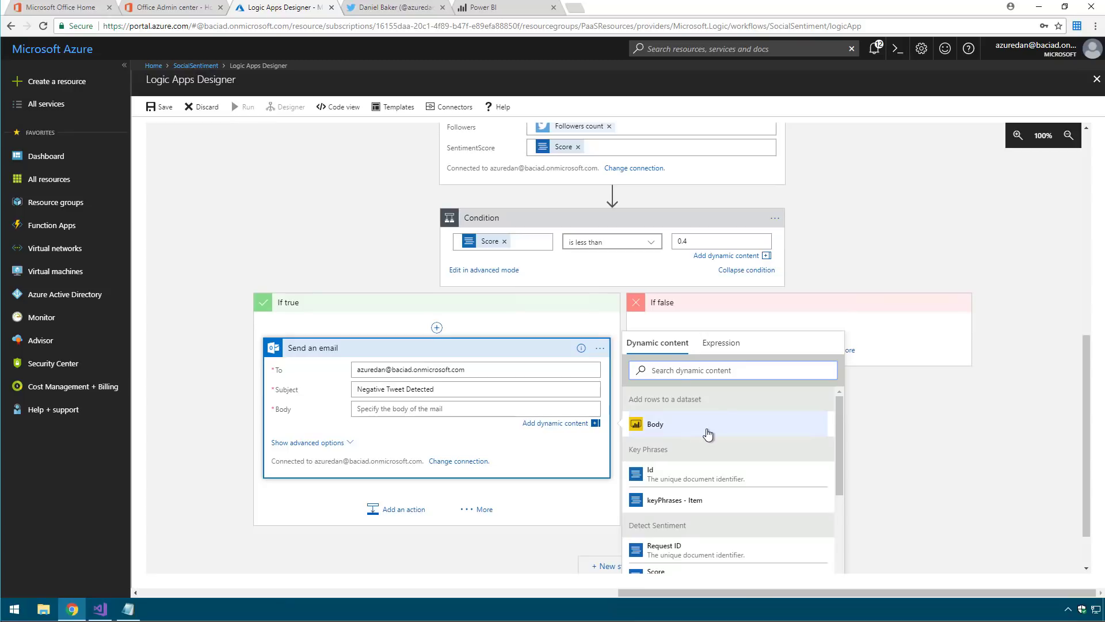
pyautogui.scroll(-5, 741, 458)
pyautogui.click(729, 460)
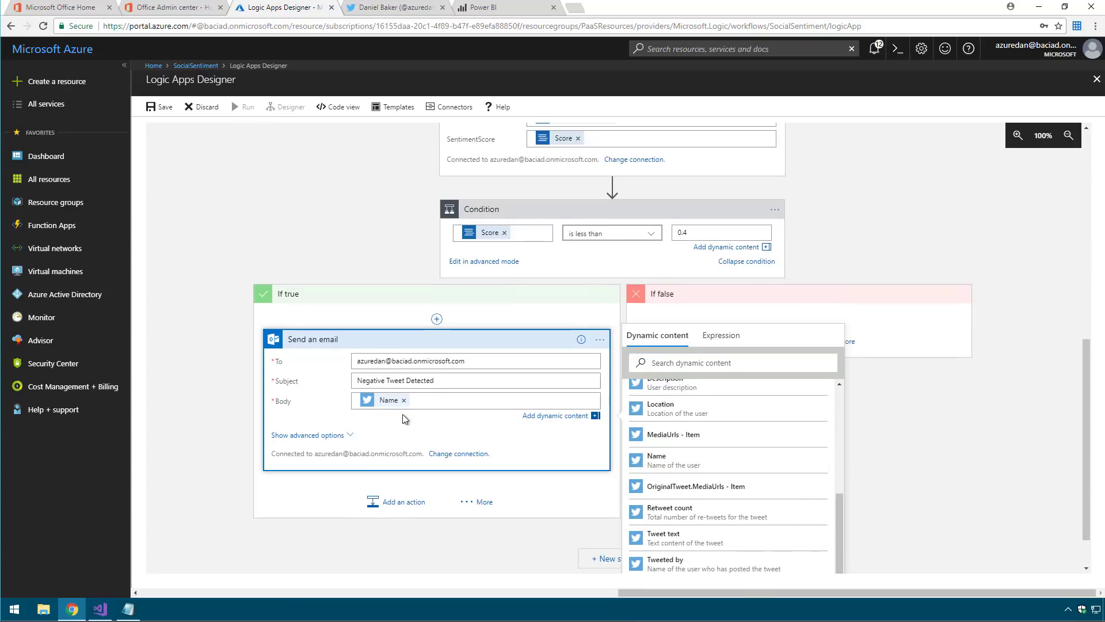
pyautogui.write('tweeted a negative tweet, the tweet reads')
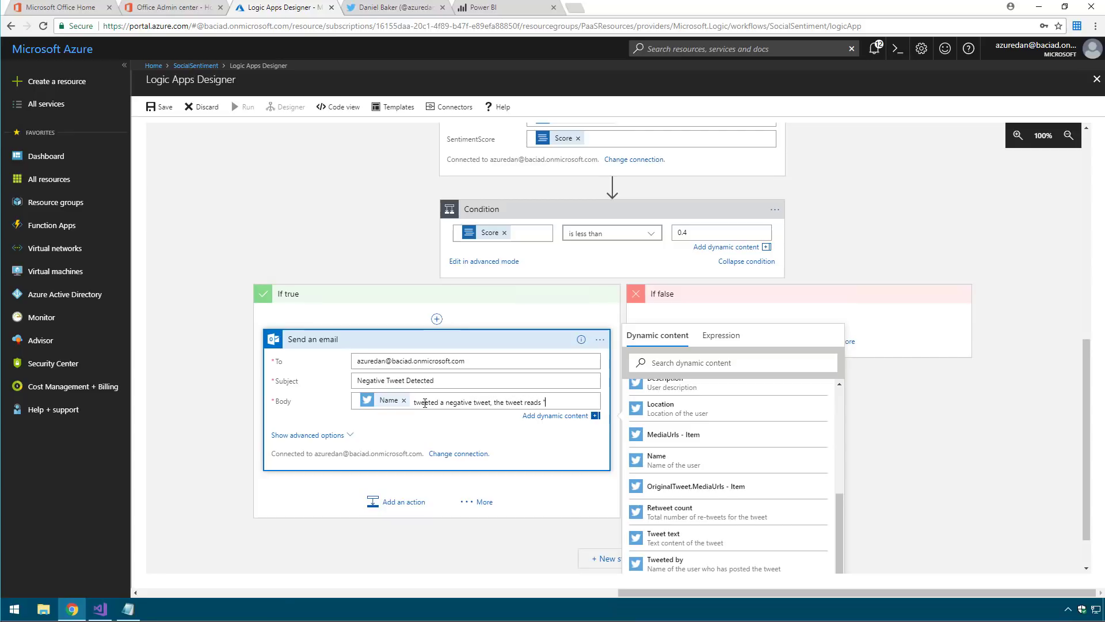
pyautogui.click(679, 537)
pyautogui.write('"')
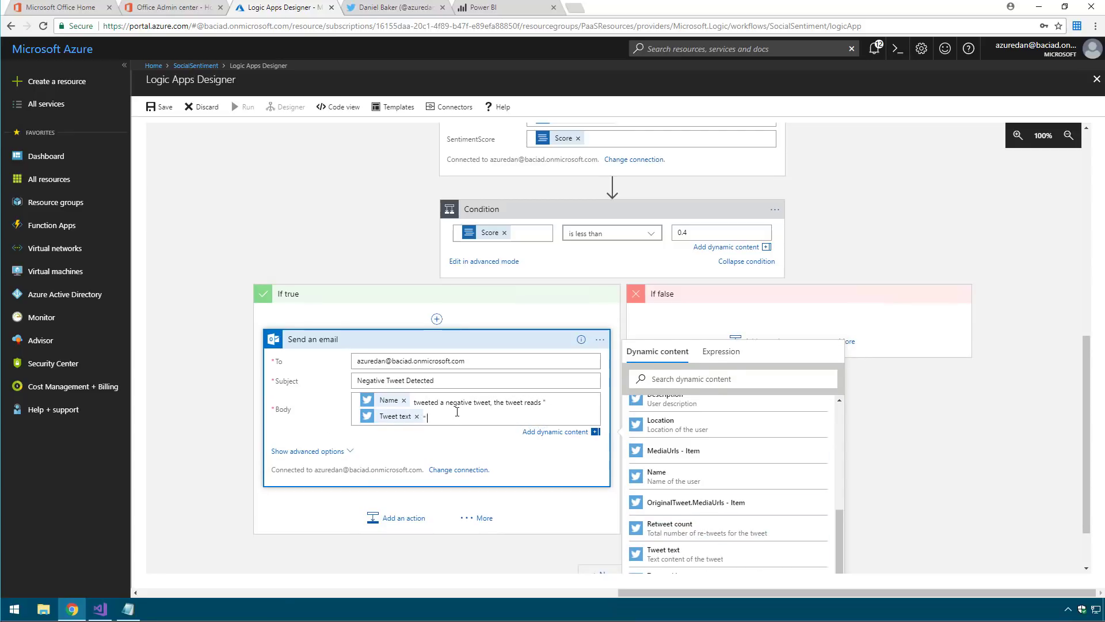
pyautogui.write(' They have "')
pyautogui.scroll(-2, 738, 461)
pyautogui.scroll(4, 738, 477)
pyautogui.click(682, 305)
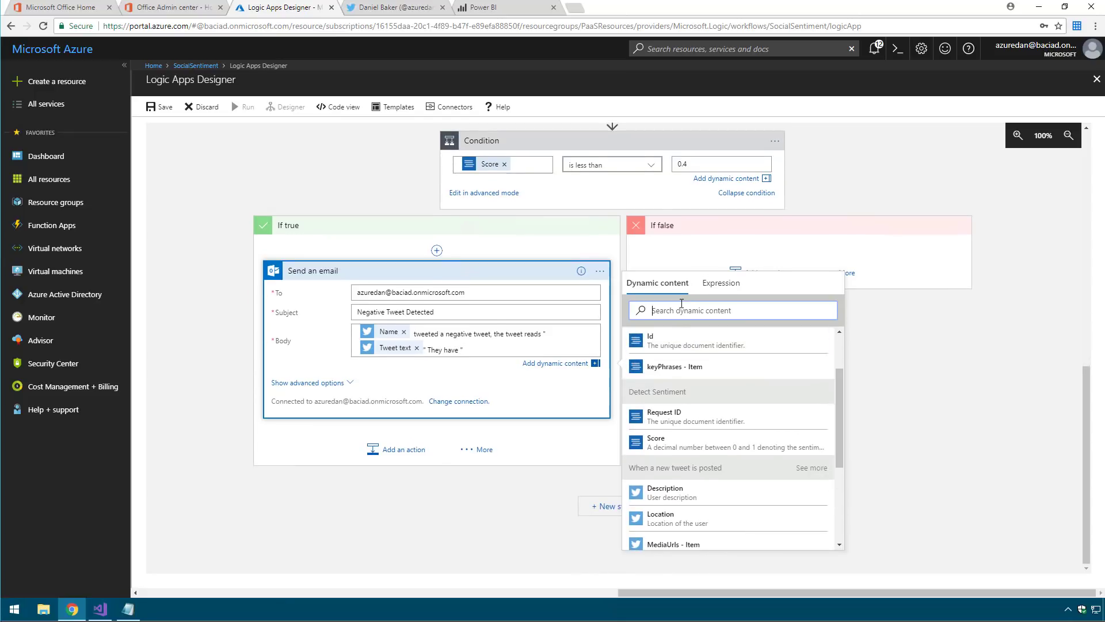
pyautogui.write('Fol')
pyautogui.click(685, 361)
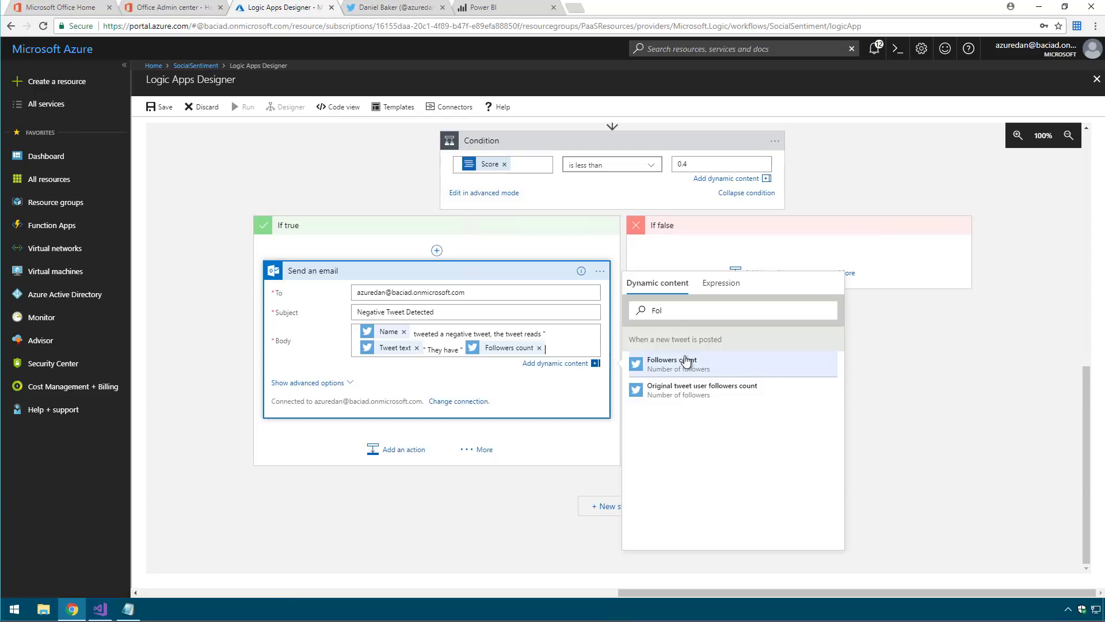
pyautogui.write('" Please Investigate.')
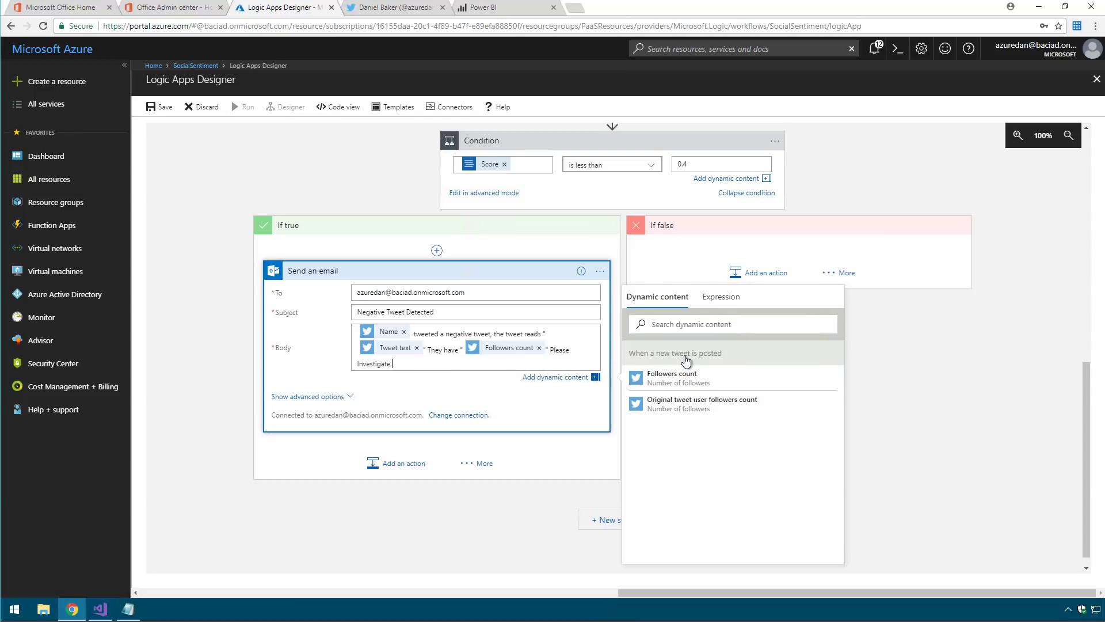
# - Save and run the logic app, then return to the SocialSentiment overview
pyautogui.click(160, 107)
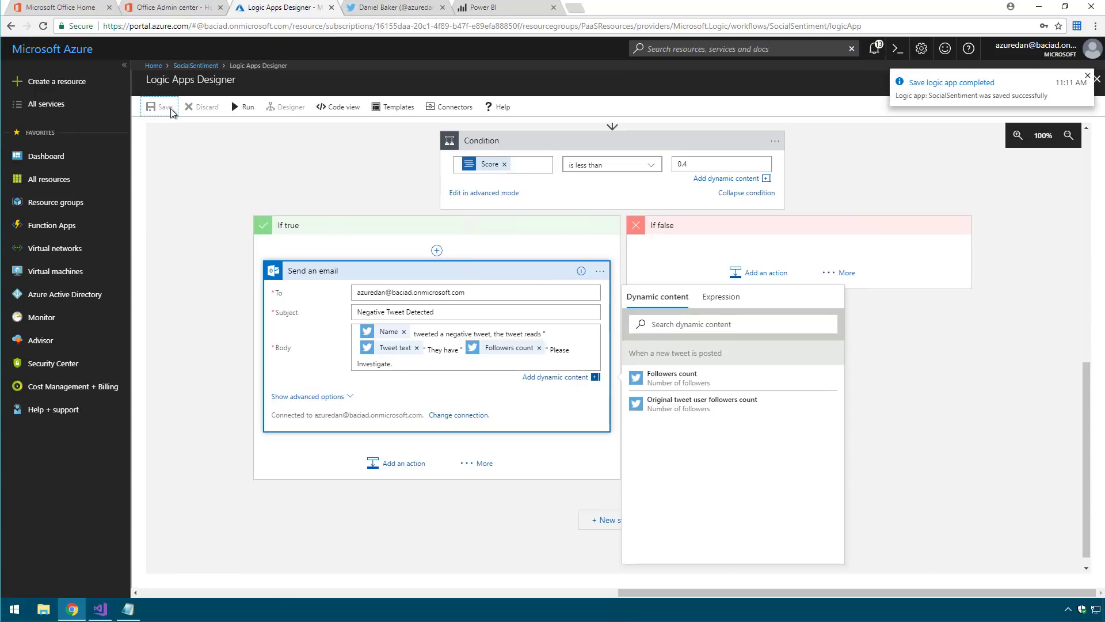
pyautogui.click(242, 107)
pyautogui.click(196, 65)
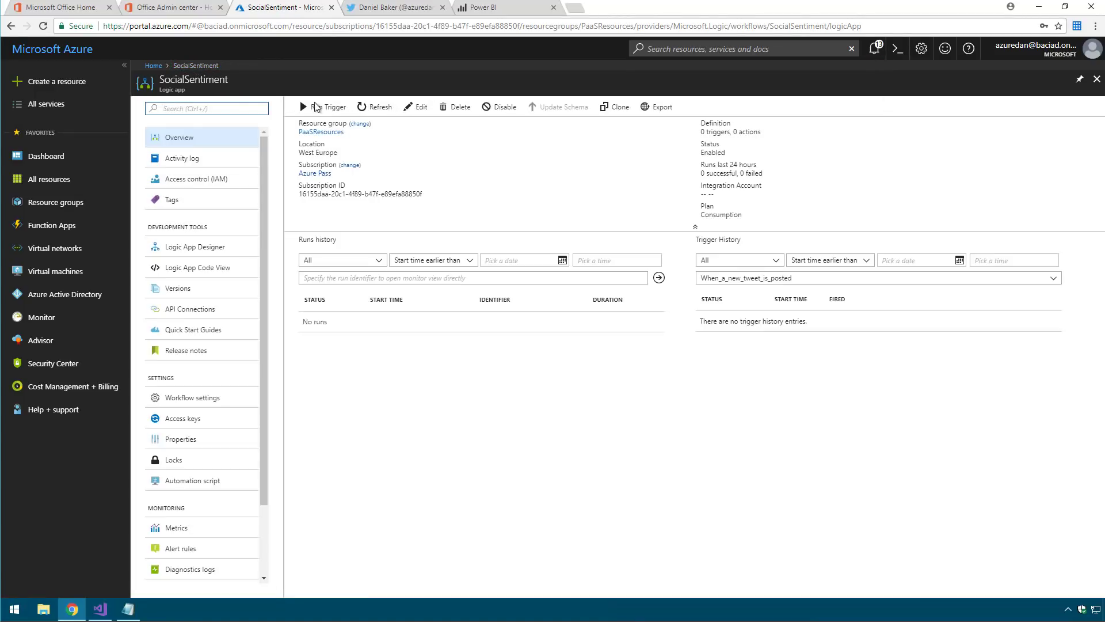
# - Tweet '#baciad This is a Rubbish Horrible Demo and I am very Unhappy!'
pyautogui.click(397, 8)
pyautogui.click(869, 50)
pyautogui.write('#')
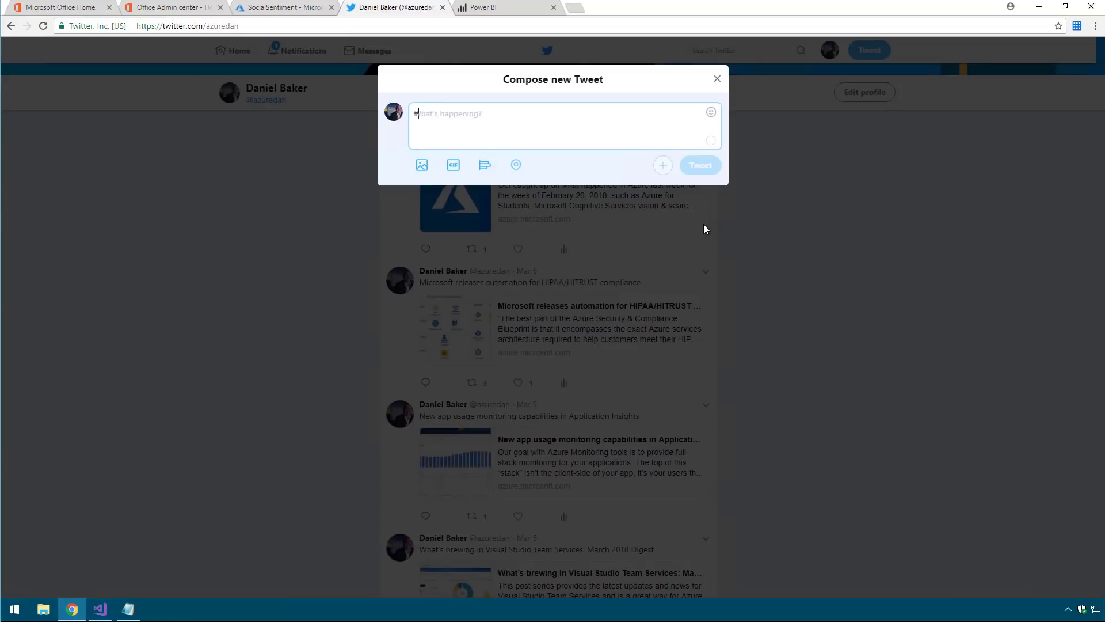
pyautogui.write('baciad This is a')
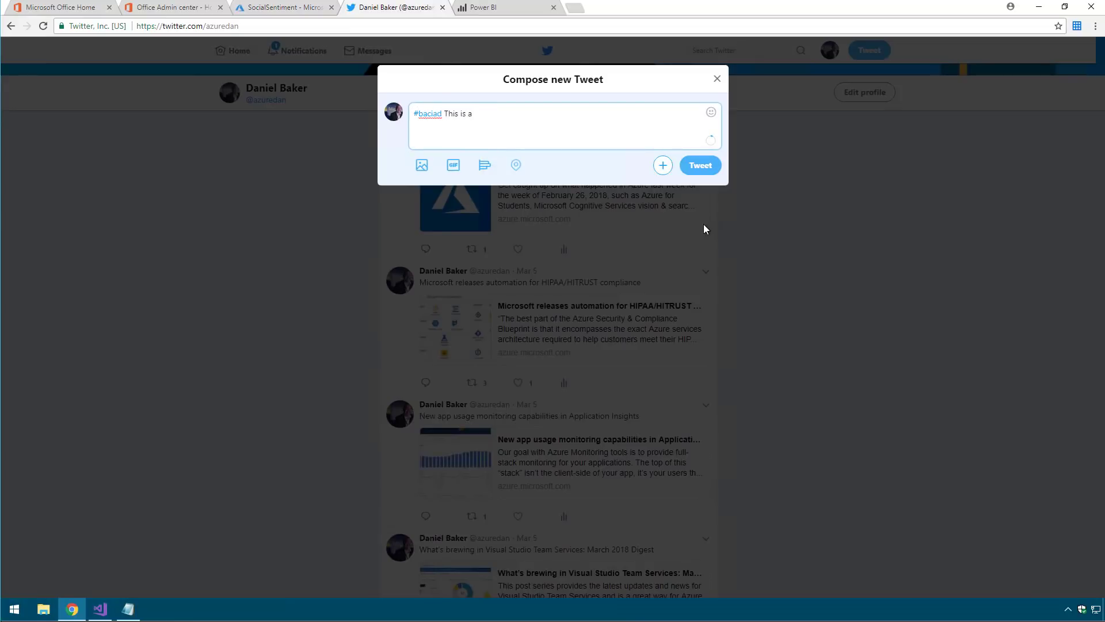
pyautogui.write(' Rubbish Horrible Demo and I am very Unhapp')
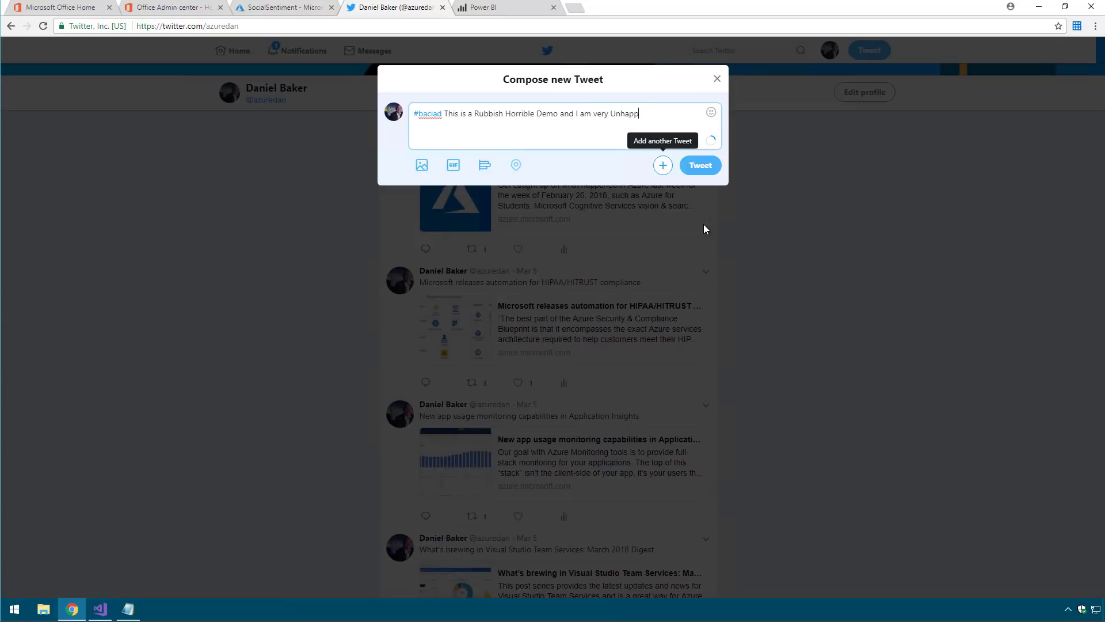
pyautogui.write('y!')
pyautogui.click(713, 166)
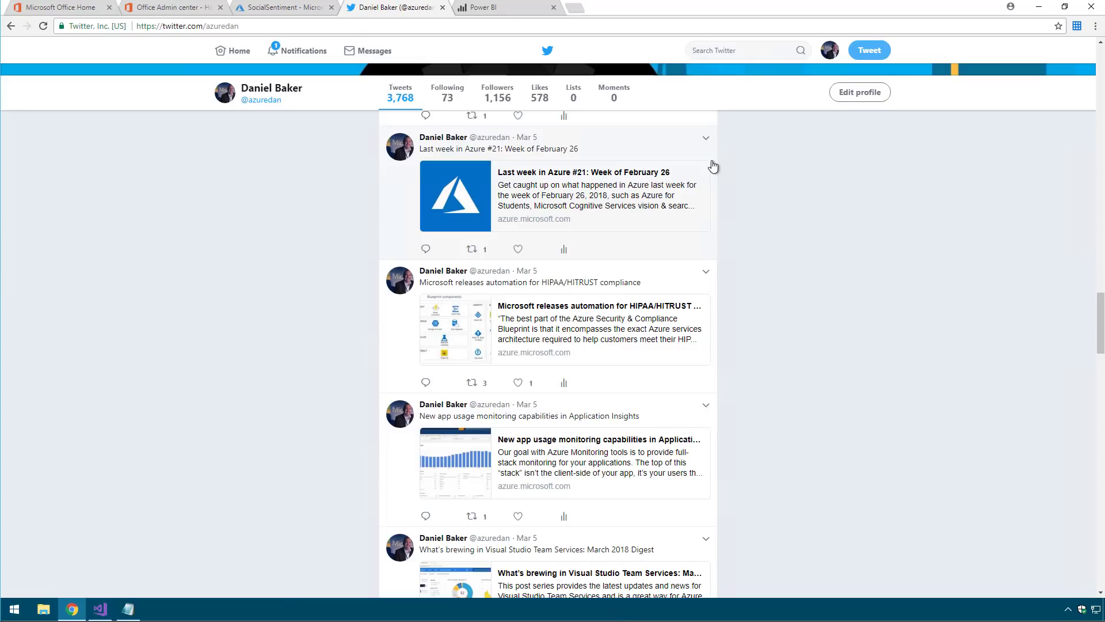
# - From Office 365 home, open Outlook and the 'Negative Tweet Detected' inbox email
pyautogui.click(58, 7)
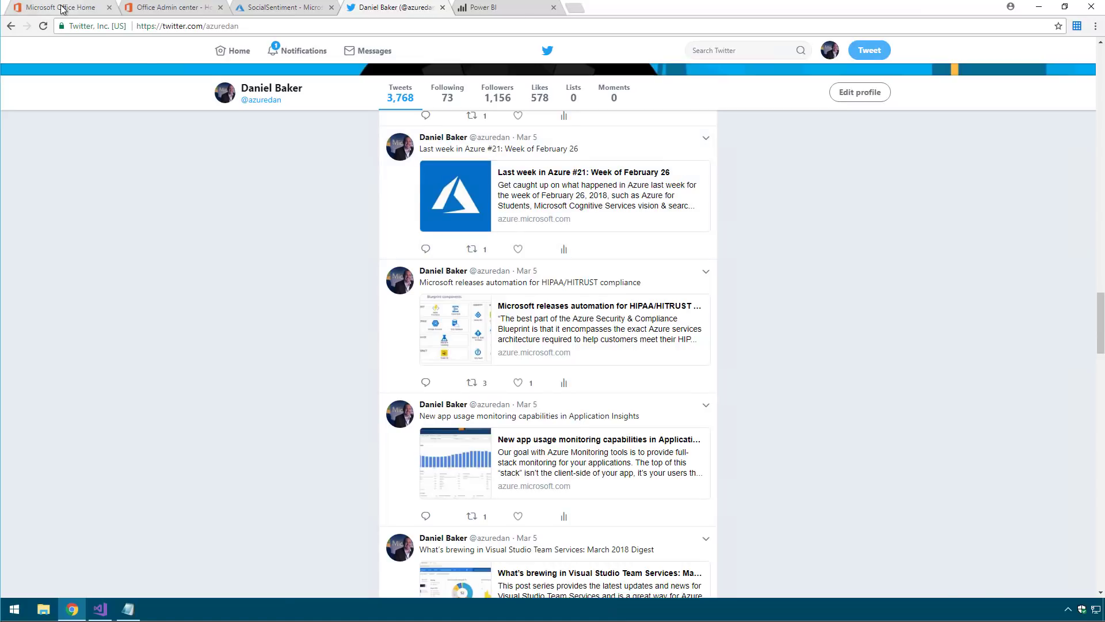
pyautogui.click(280, 174)
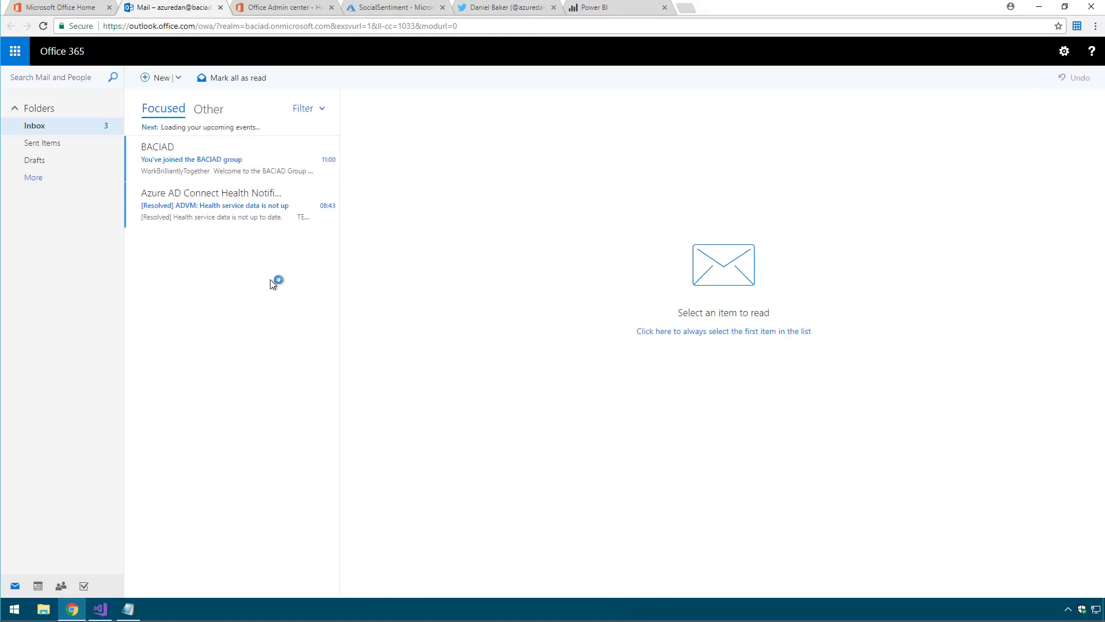
pyautogui.click(268, 288)
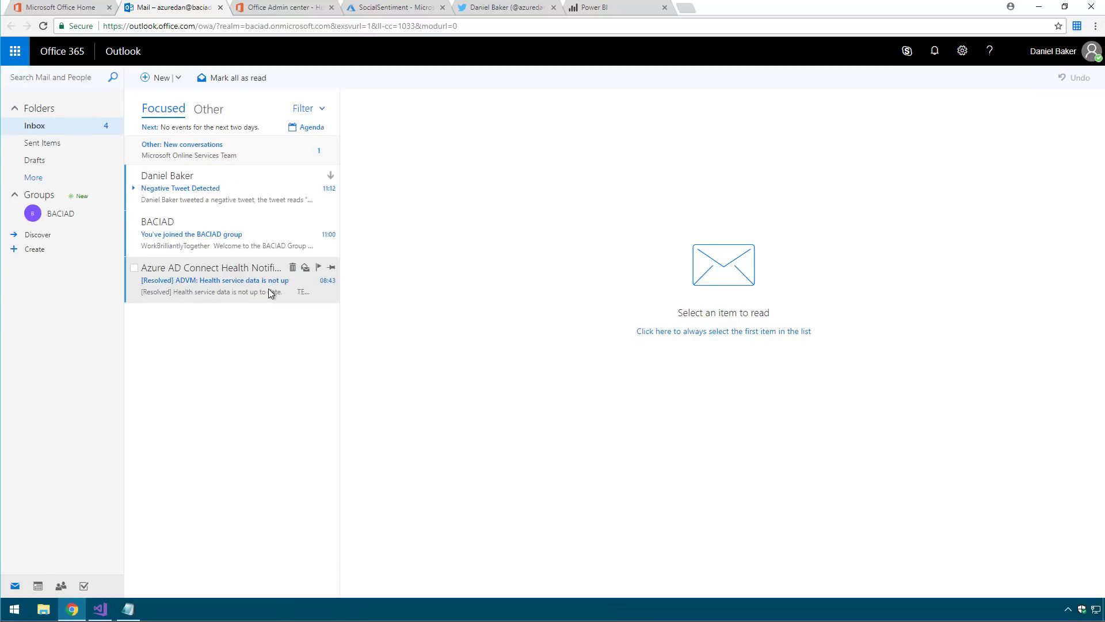
pyautogui.click(230, 185)
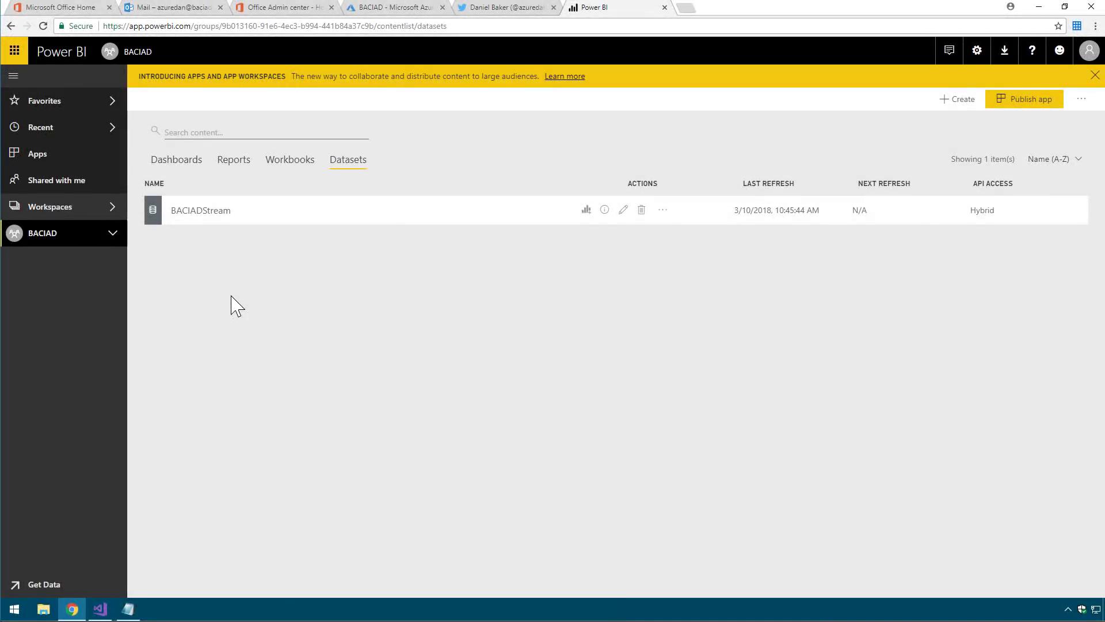
# - Create a new report from the BACIADStream dataset in the BACIAD workspace
pyautogui.click(586, 210)
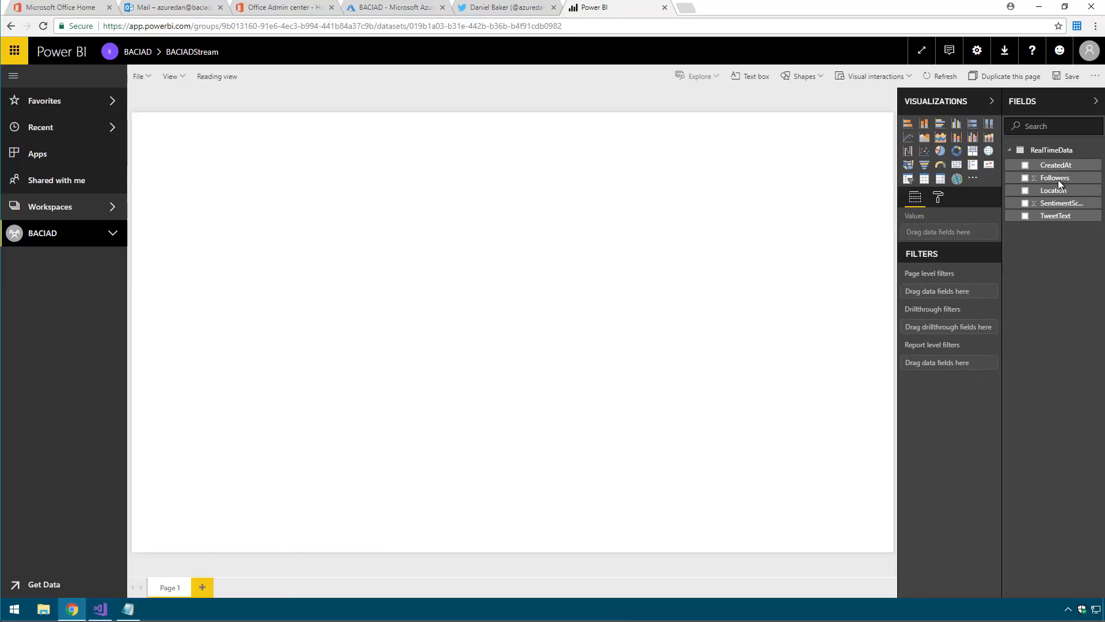
# - Add a TweetText table and widen it so tweets fit on one line
pyautogui.click(1025, 216)
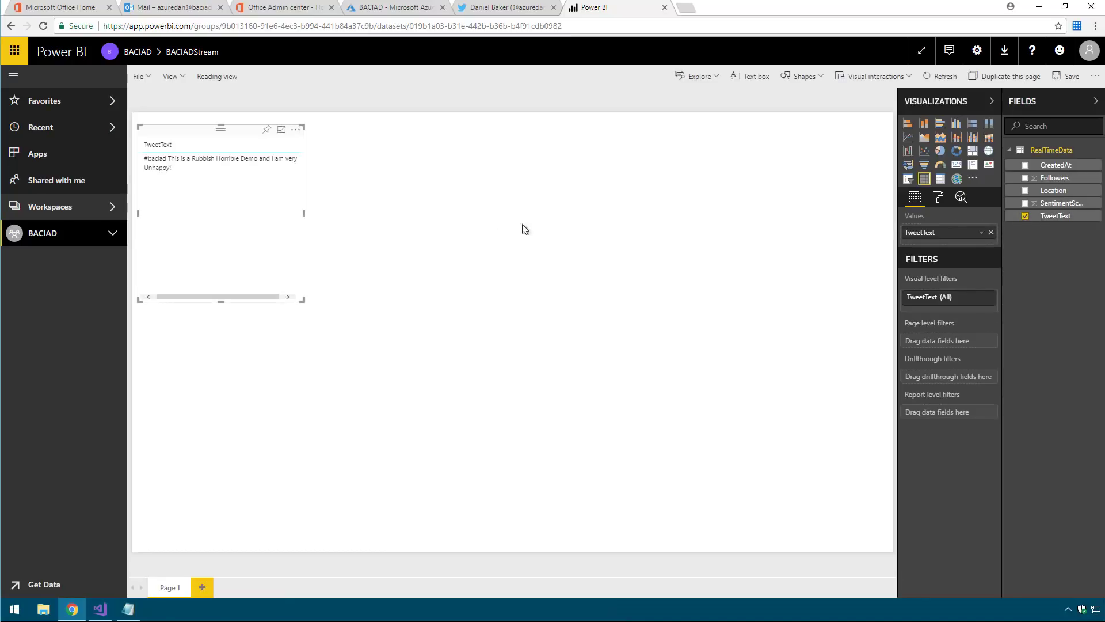
pyautogui.moveTo(304, 213); pyautogui.dragTo(423, 211)
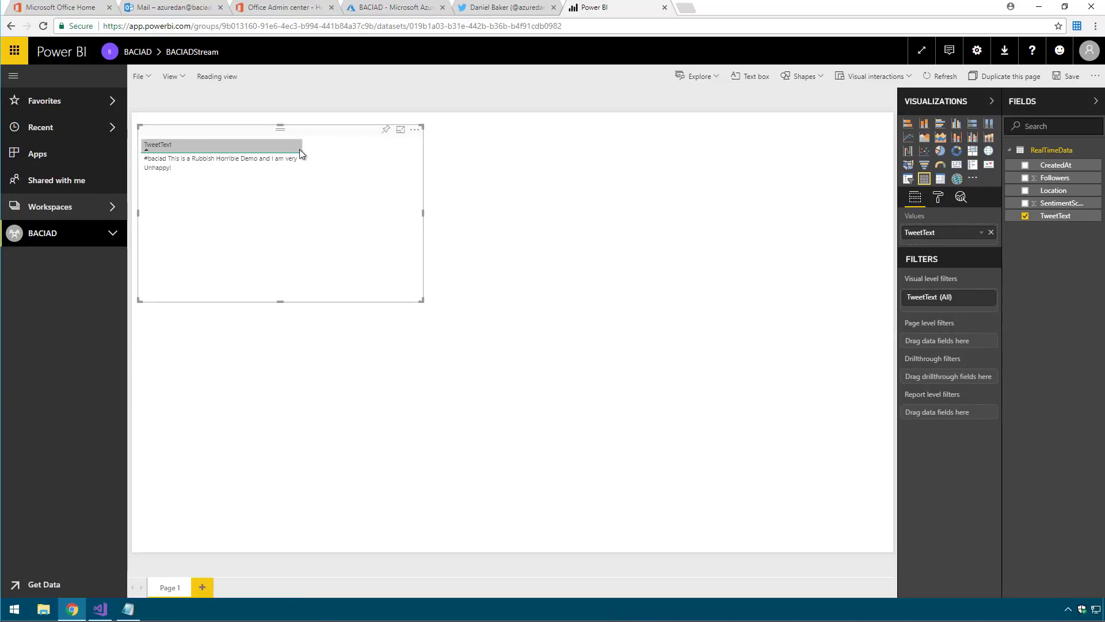
pyautogui.moveTo(303, 147); pyautogui.dragTo(412, 146)
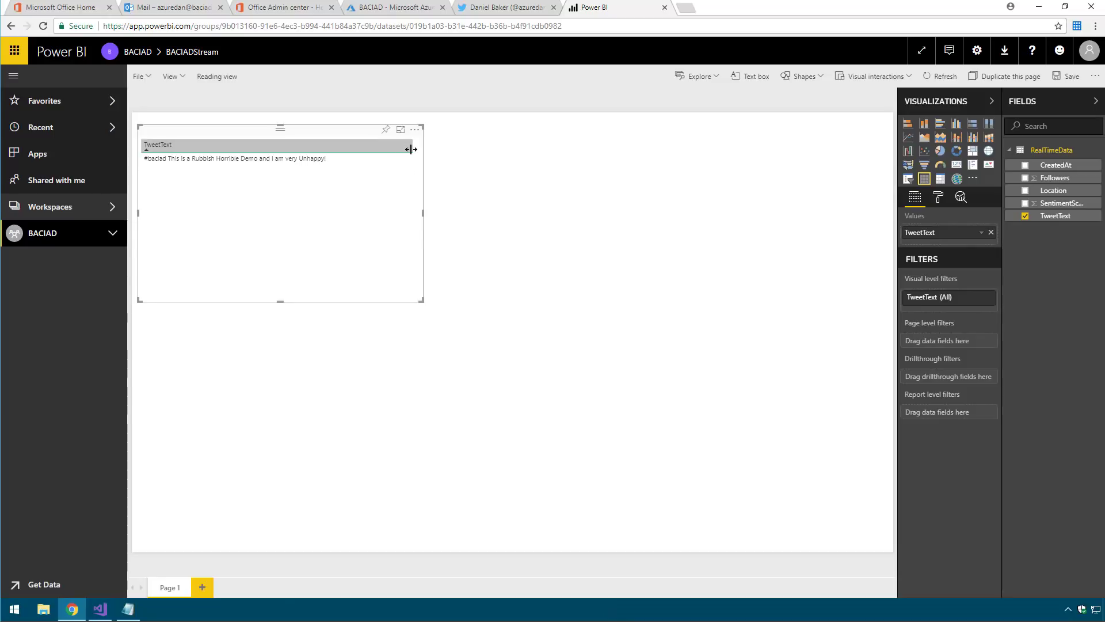
pyautogui.click(456, 323)
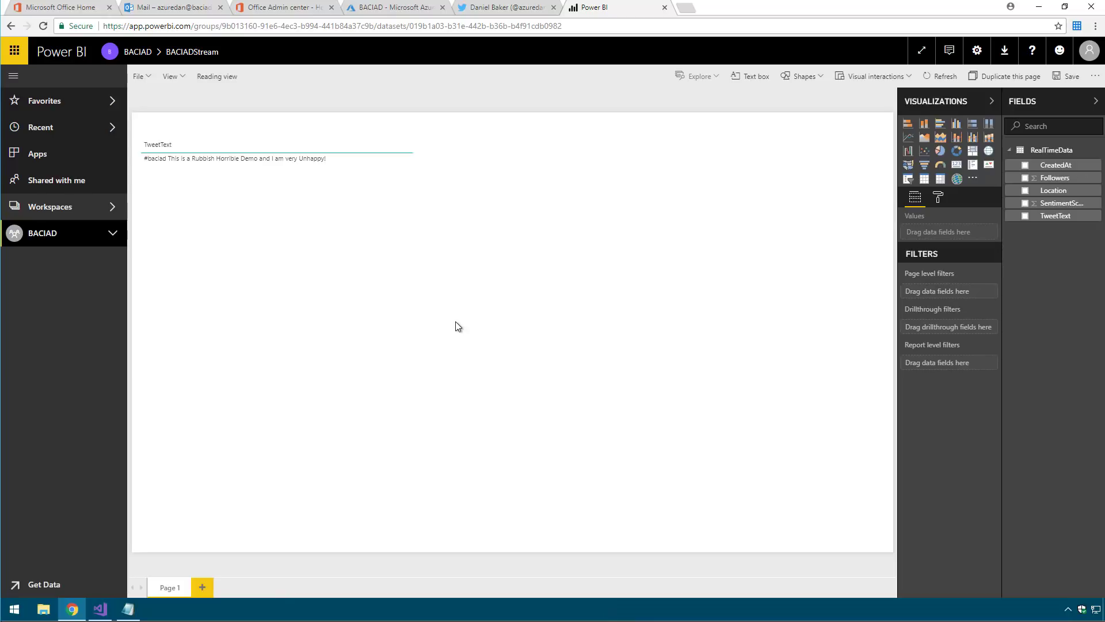
# - Add SentimentScore as a gauge with axis minimum 0 and maximum 1
pyautogui.click(1025, 204)
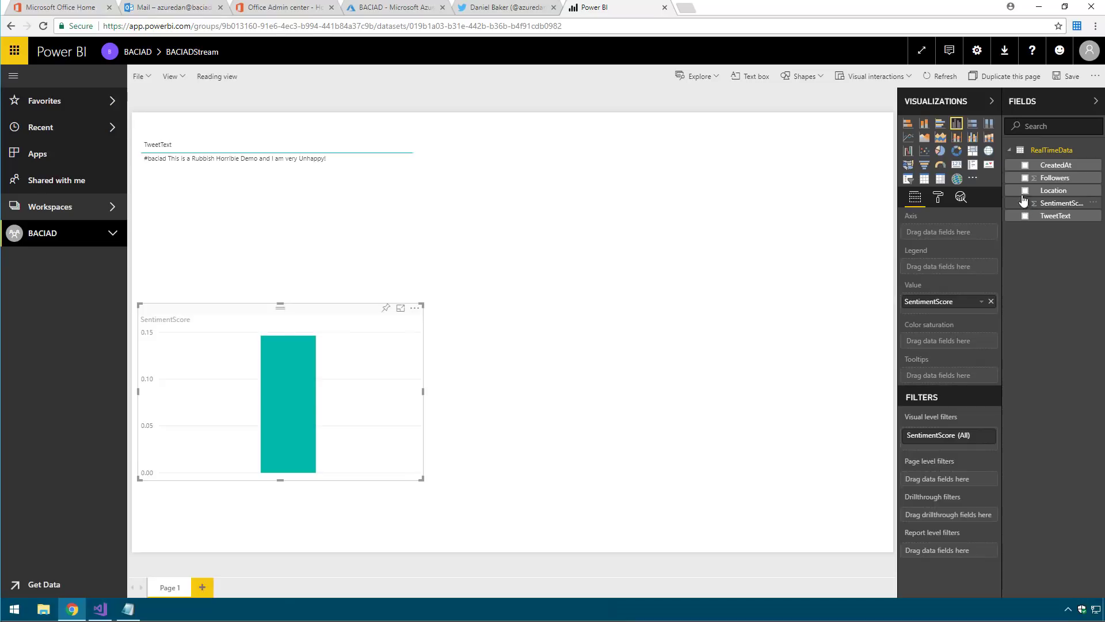
pyautogui.click(943, 166)
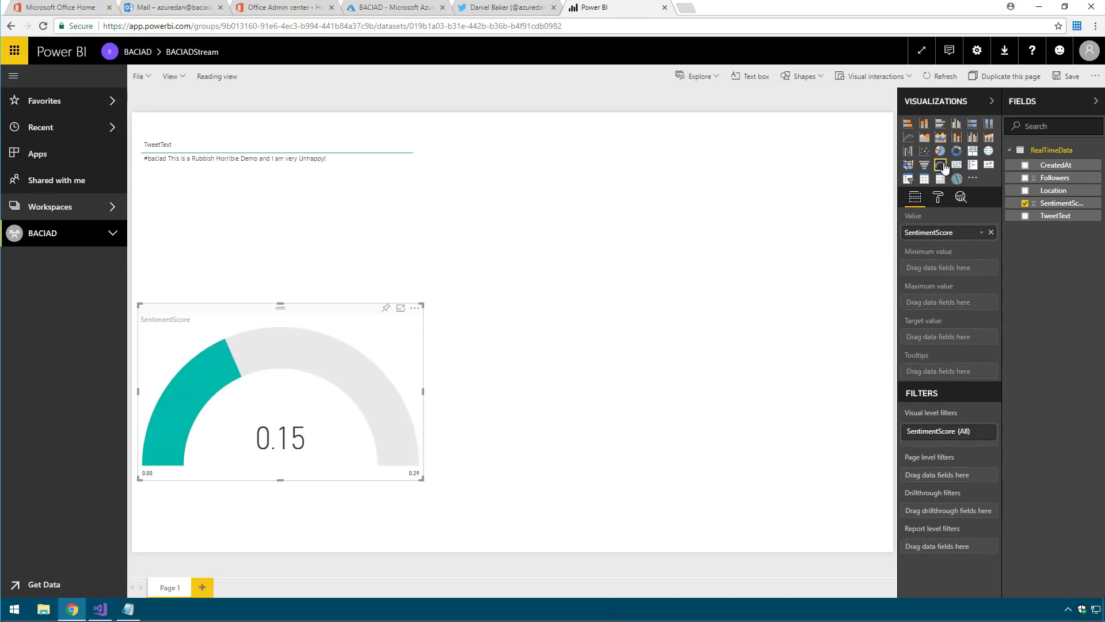
pyautogui.click(938, 198)
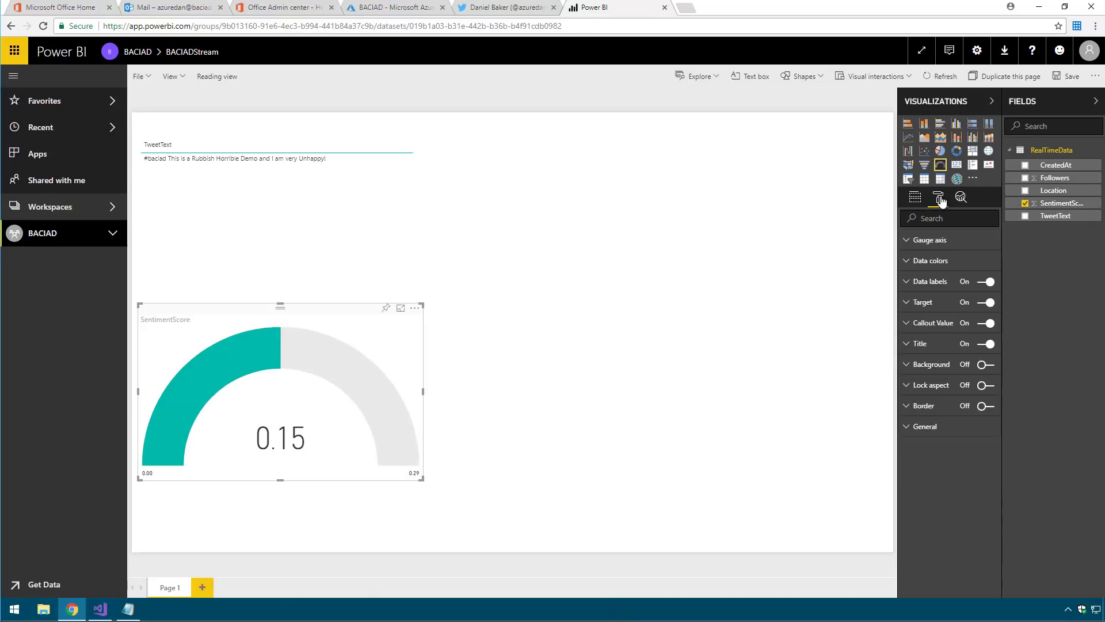
pyautogui.click(930, 240)
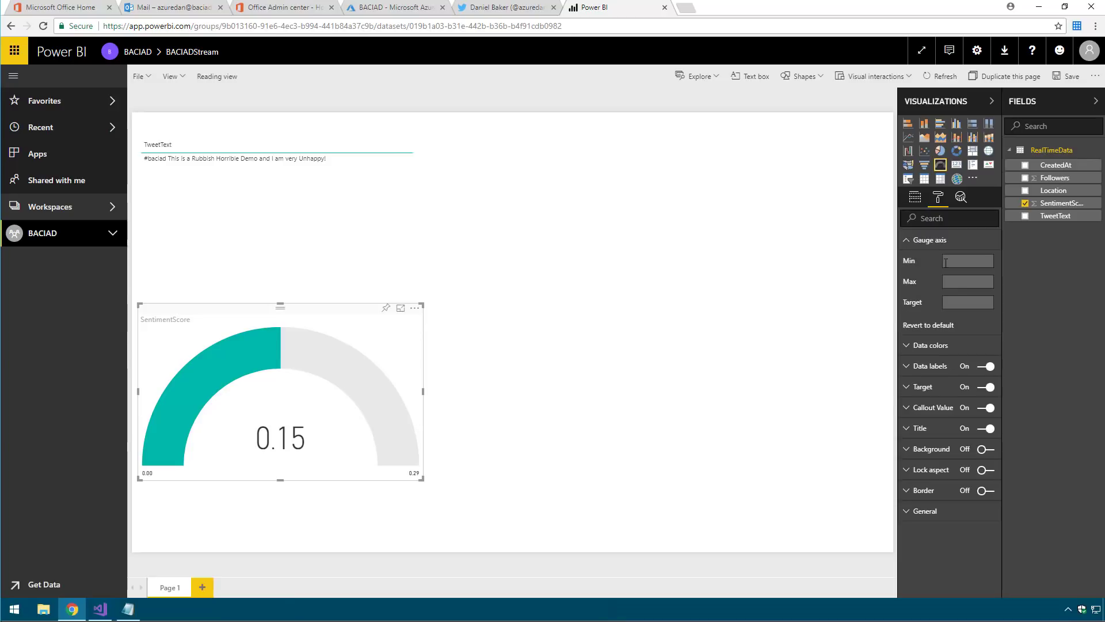
pyautogui.click(946, 262)
pyautogui.write('0')
pyautogui.click(948, 282)
pyautogui.write('1')
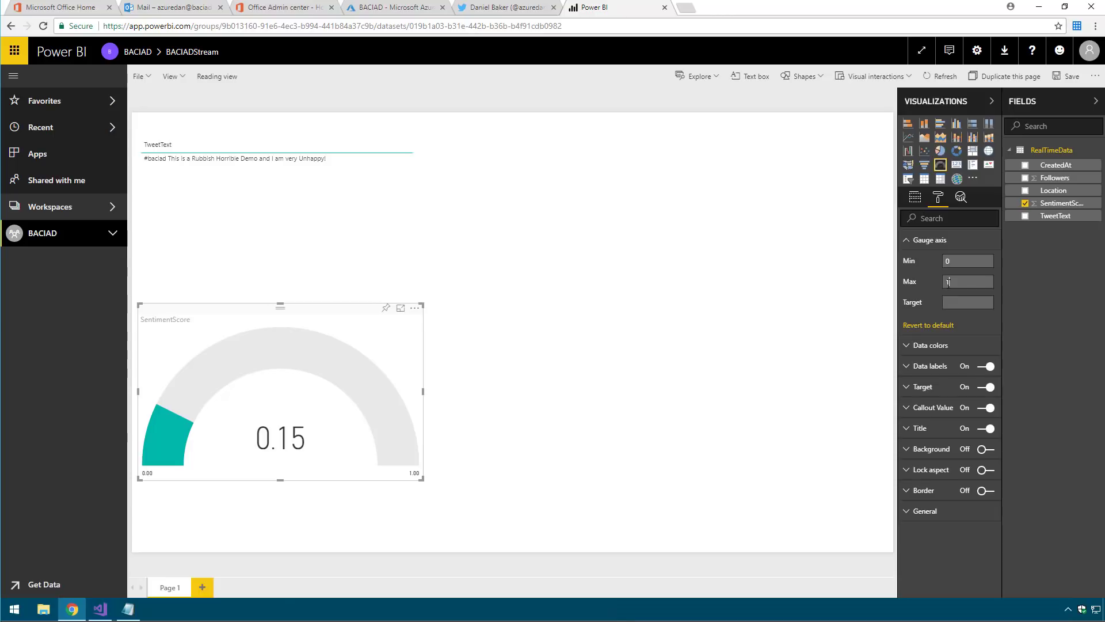
pyautogui.click(787, 362)
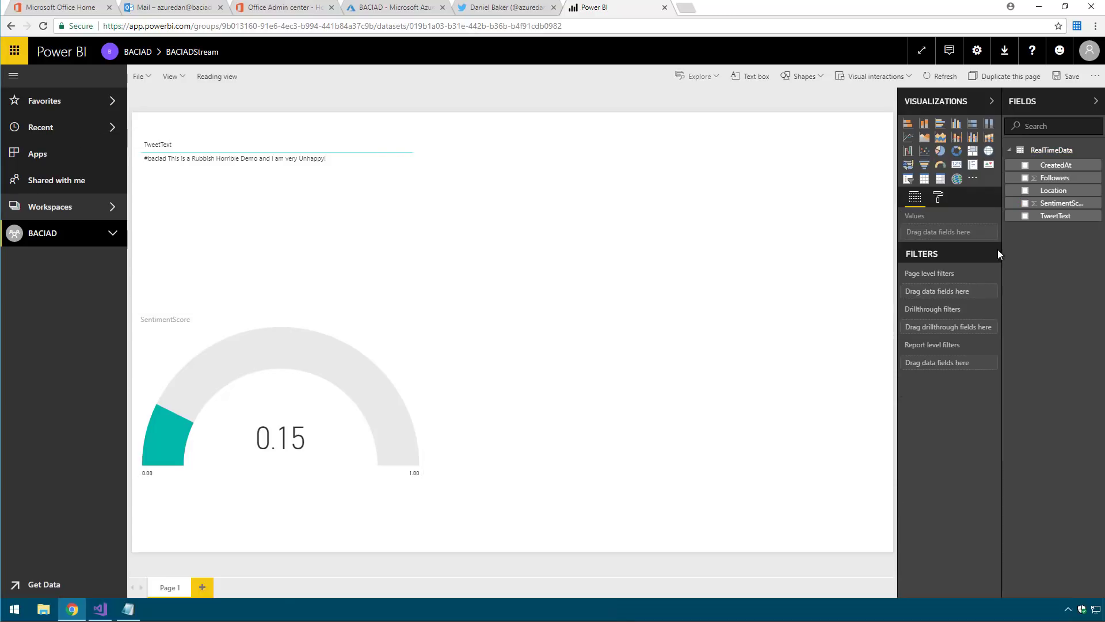
# - Add Location as a filled map, shift it slightly and enlarge it
pyautogui.click(1026, 191)
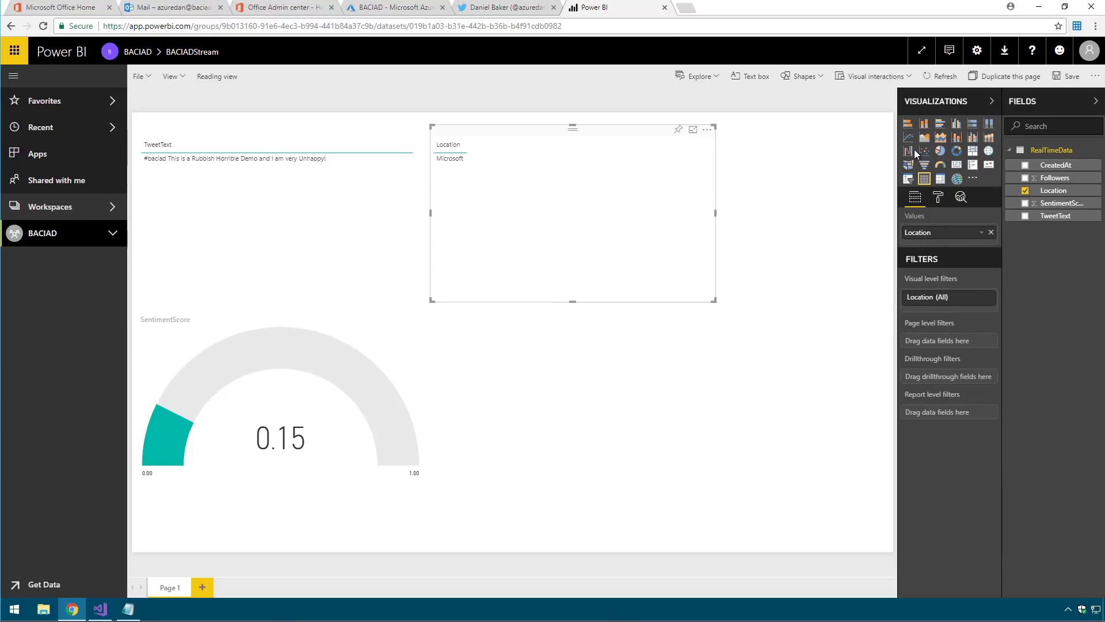
pyautogui.click(908, 166)
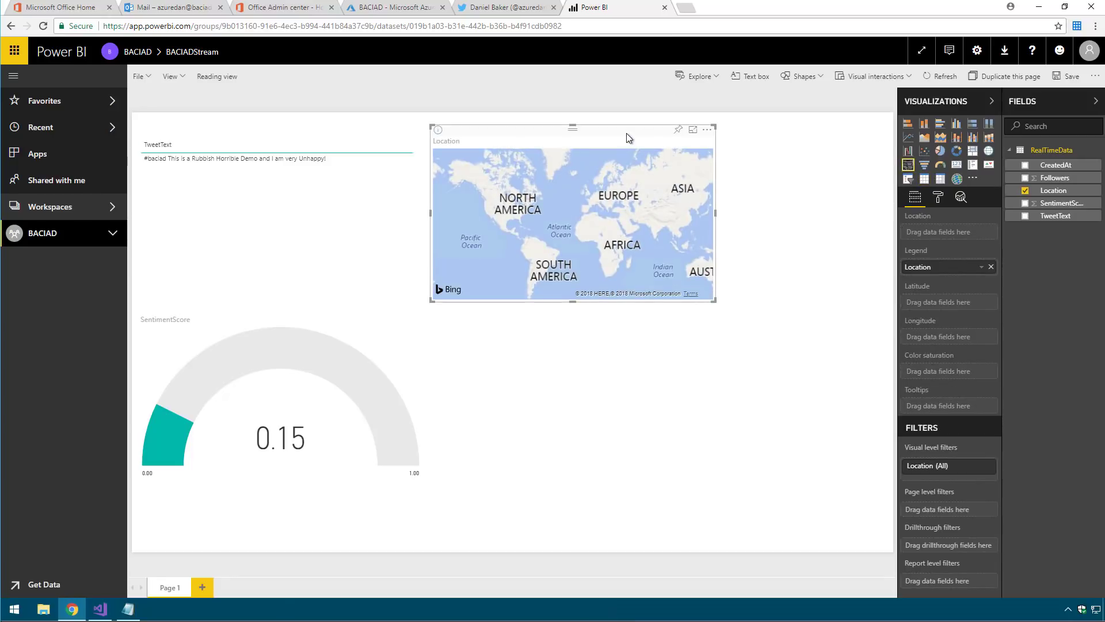
pyautogui.moveTo(628, 133); pyautogui.dragTo(686, 148)
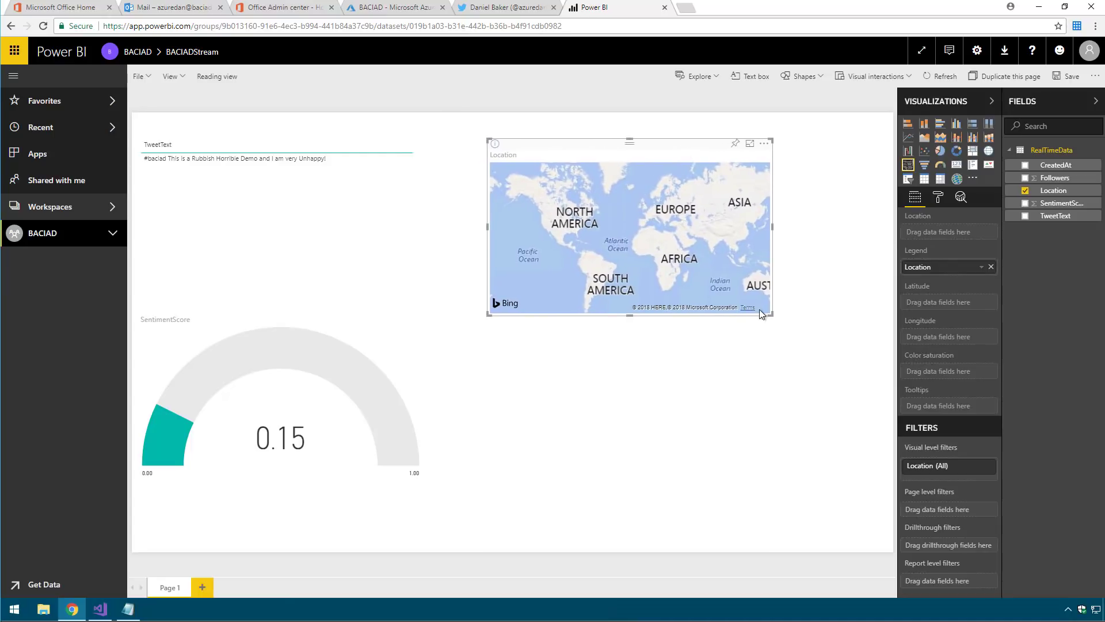
pyautogui.moveTo(771, 313); pyautogui.dragTo(807, 500)
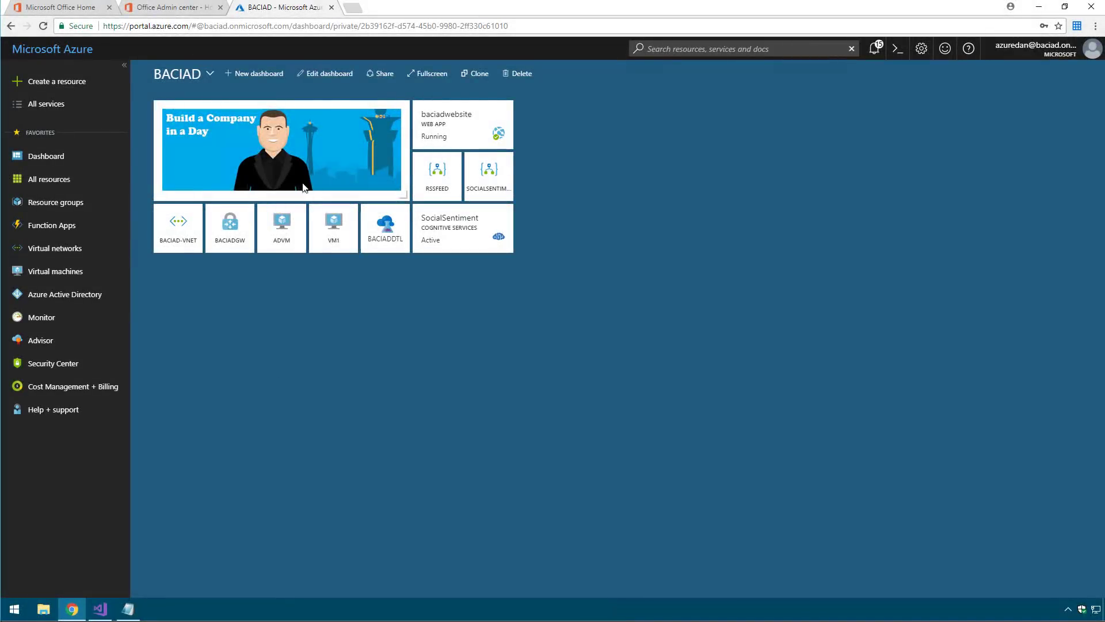
# - Open the QnA Maker site in a new browser tab
pyautogui.click(353, 8)
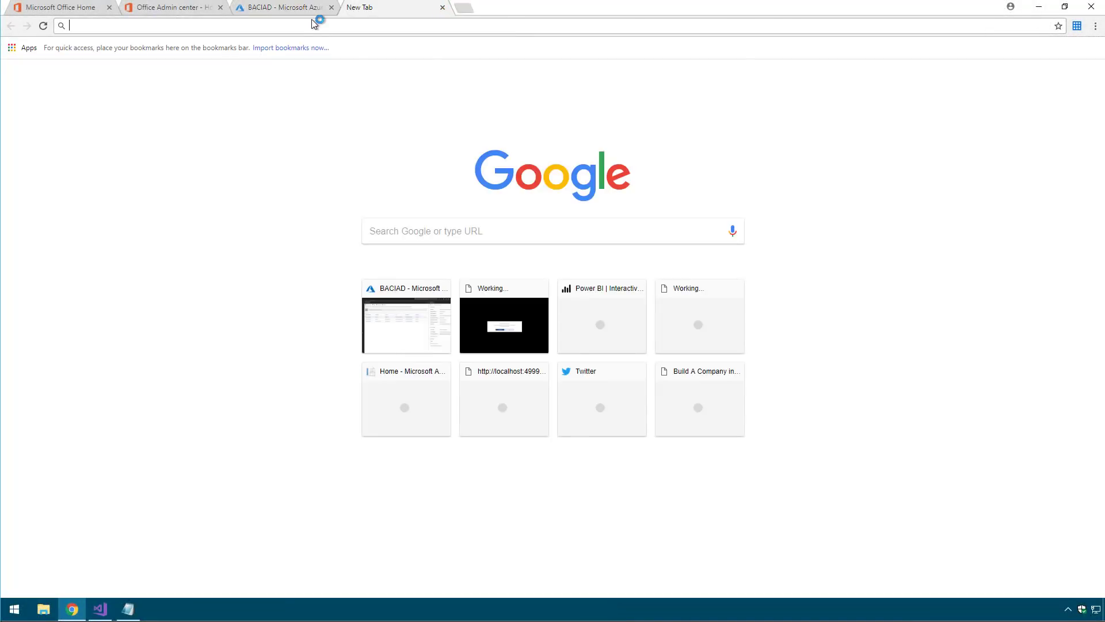
pyautogui.rightClick(310, 23)
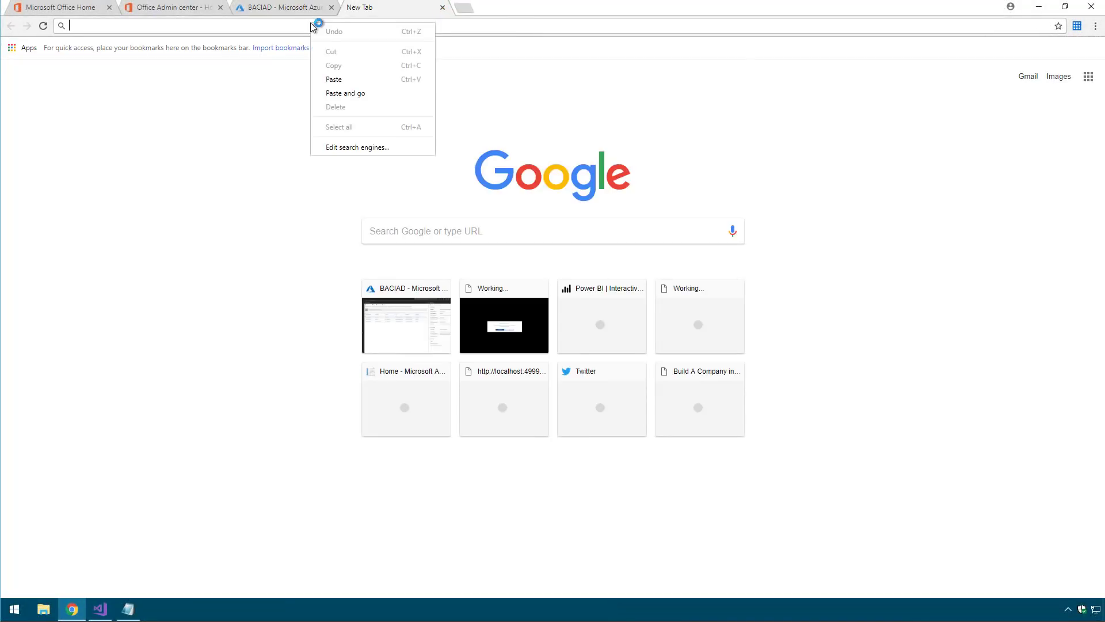
pyautogui.click(347, 92)
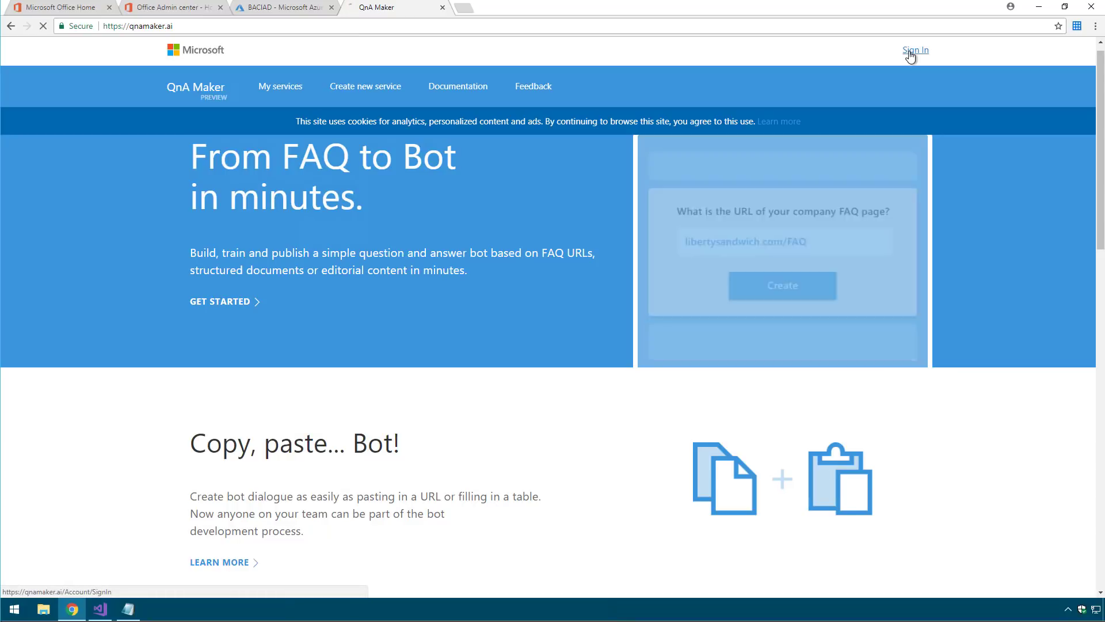
# - Sign in with the work account, accept the Cognitive Services terms, and begin a new QnA service
pyautogui.click(910, 55)
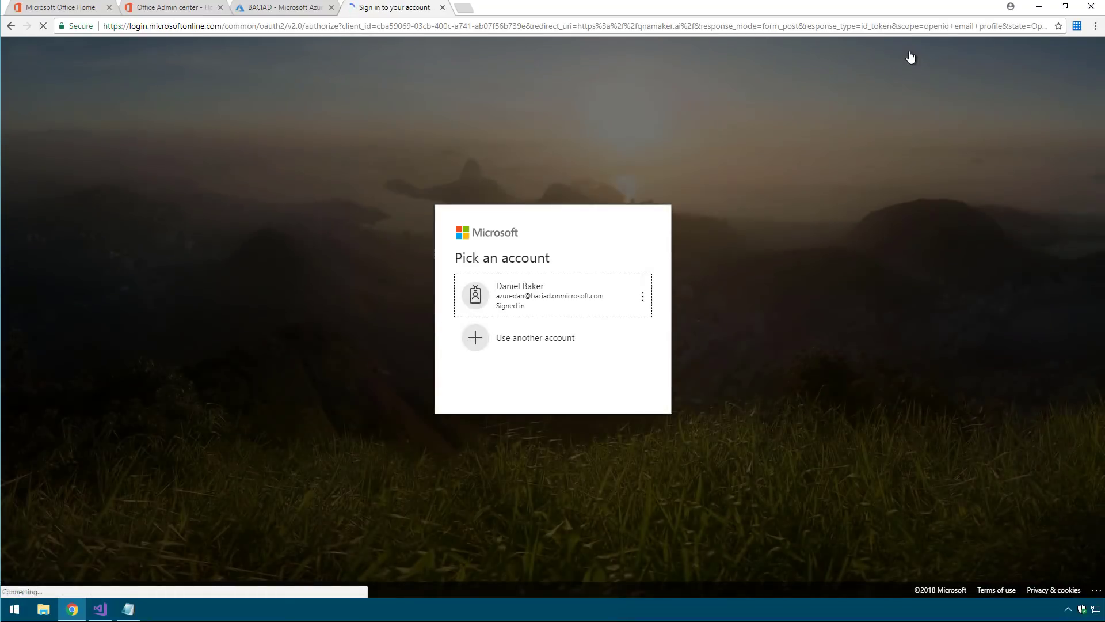
pyautogui.click(611, 293)
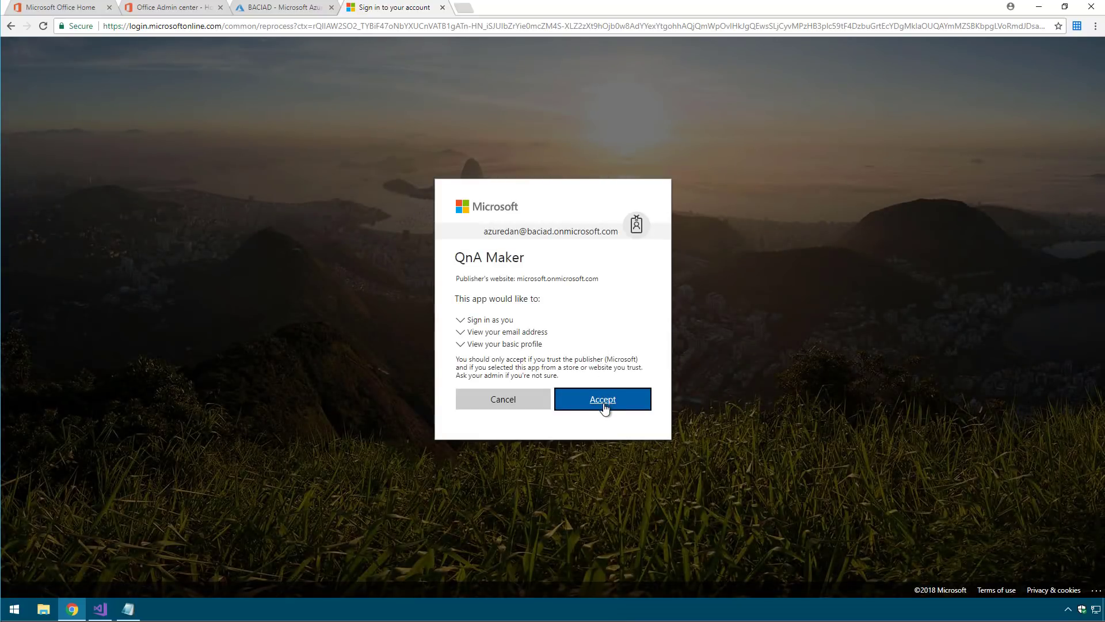
pyautogui.click(604, 397)
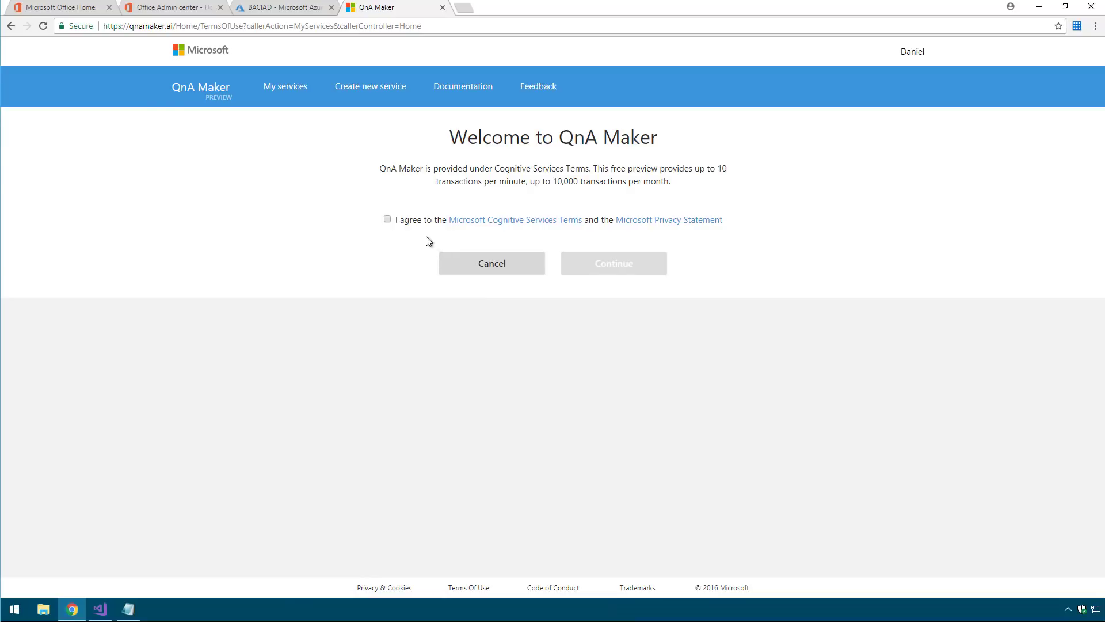
pyautogui.click(387, 219)
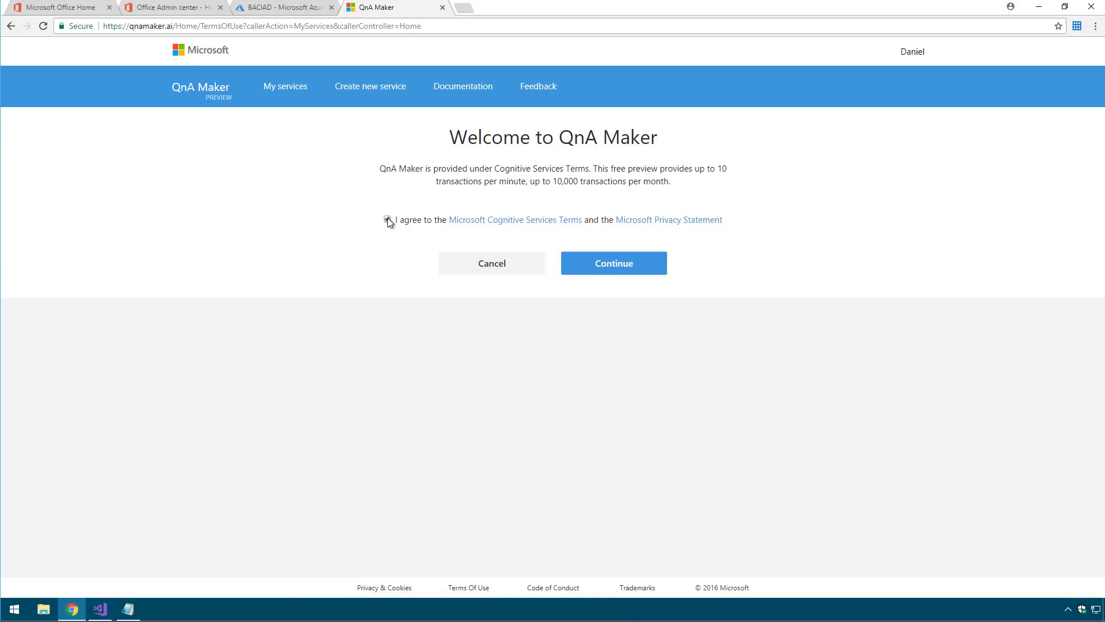
pyautogui.click(584, 272)
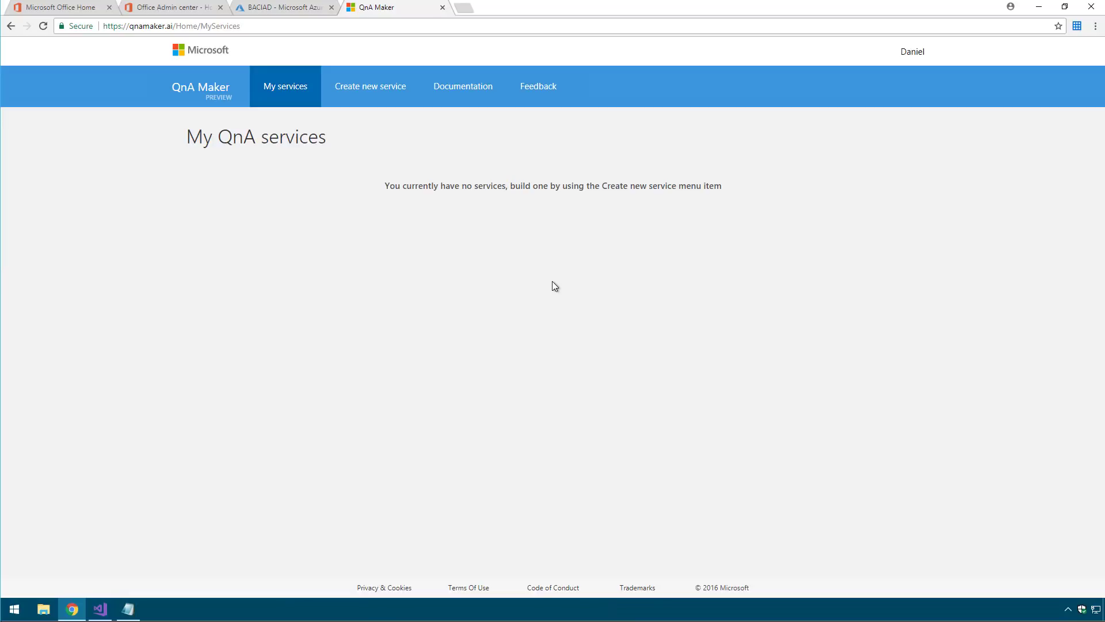
pyautogui.click(388, 94)
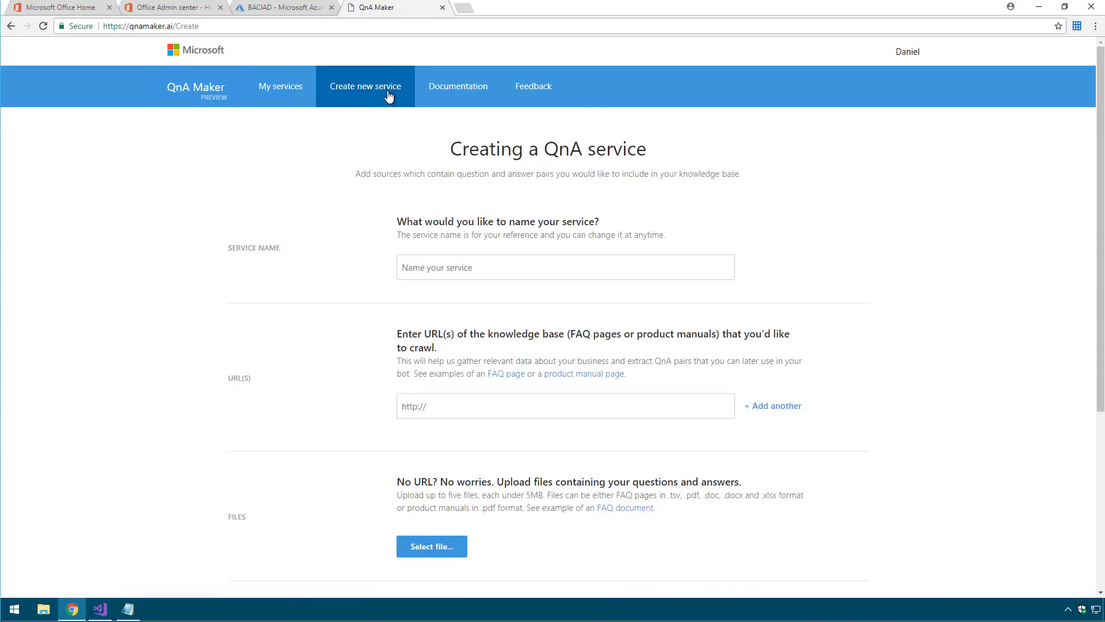
# - Name the new QnA service BuildABot
pyautogui.click(436, 269)
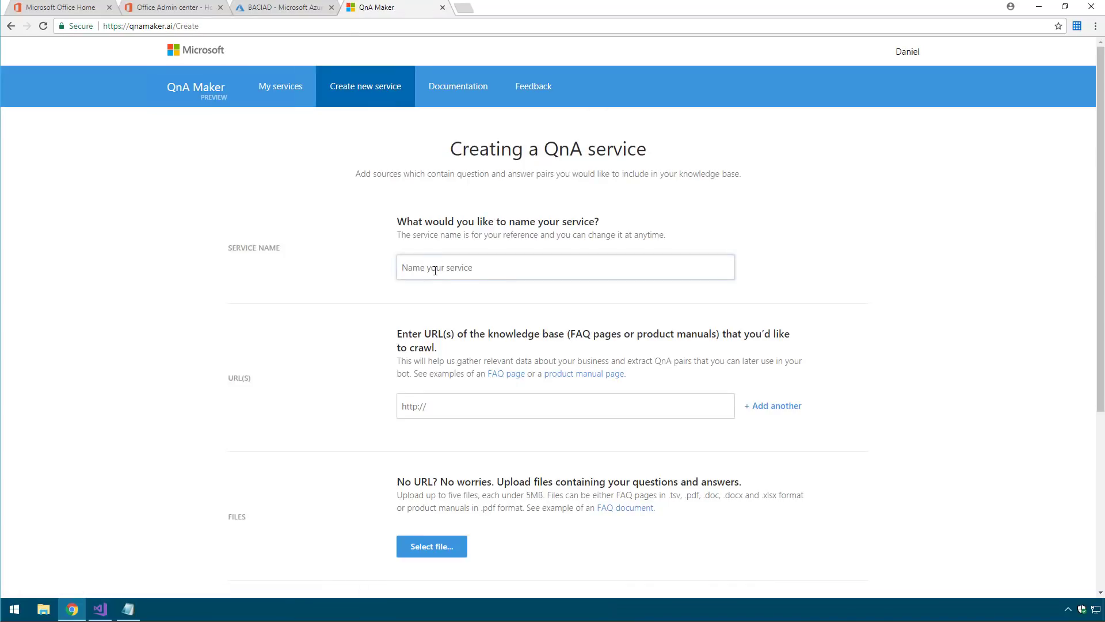
pyautogui.write('BuildABot')
pyautogui.scroll(-3, 842, 342)
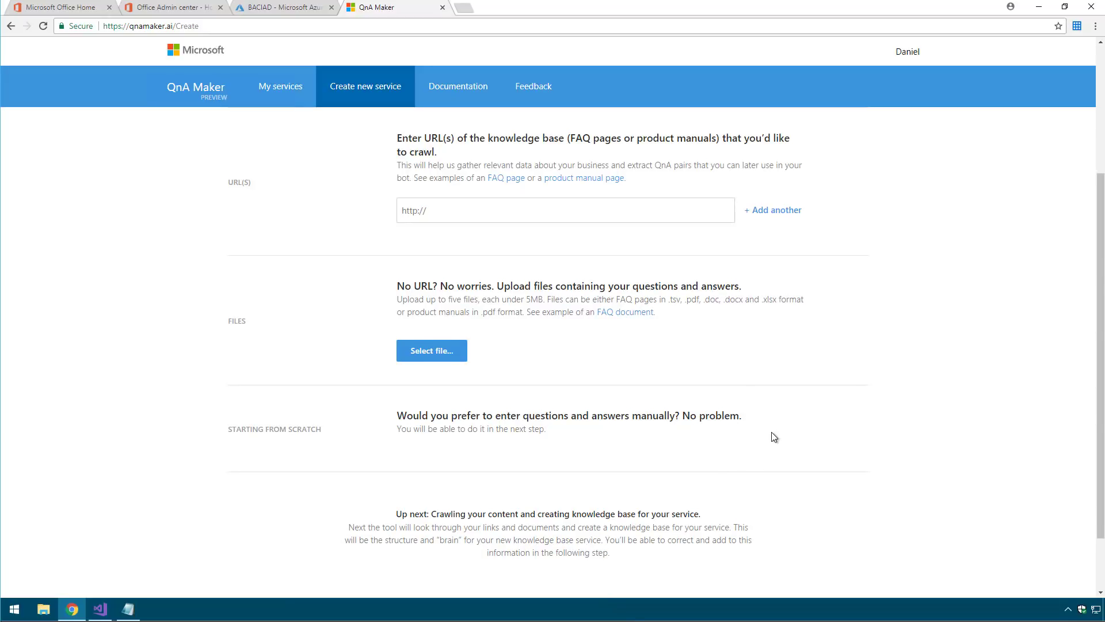
# - Upload C:\Demos\Azurebot\Azurebot.tsv and create the knowledge base
pyautogui.click(441, 357)
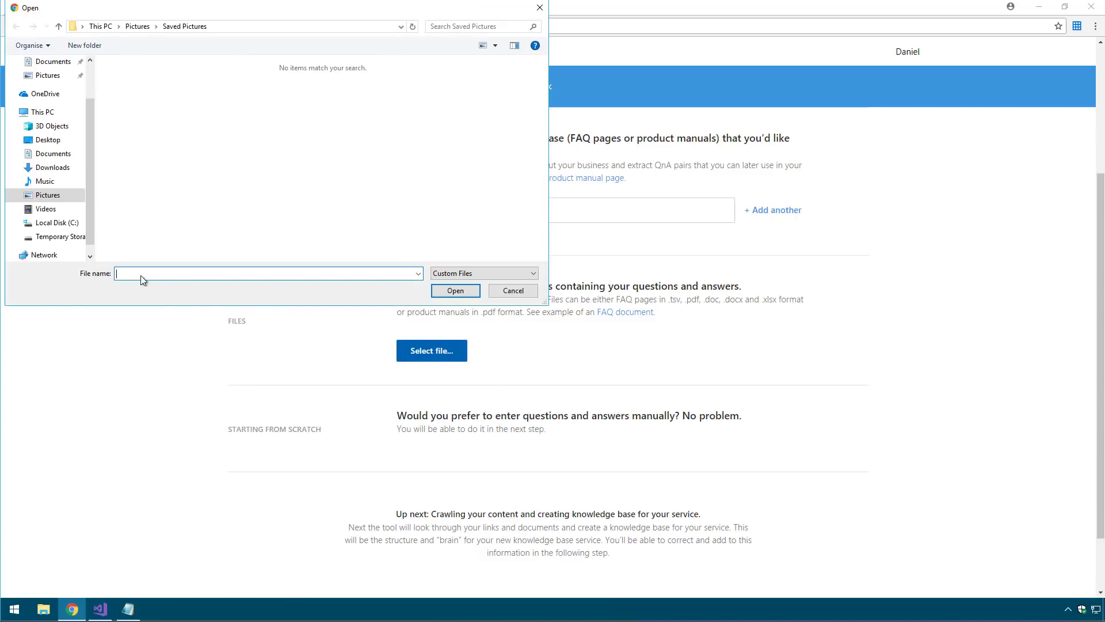
pyautogui.click(55, 223)
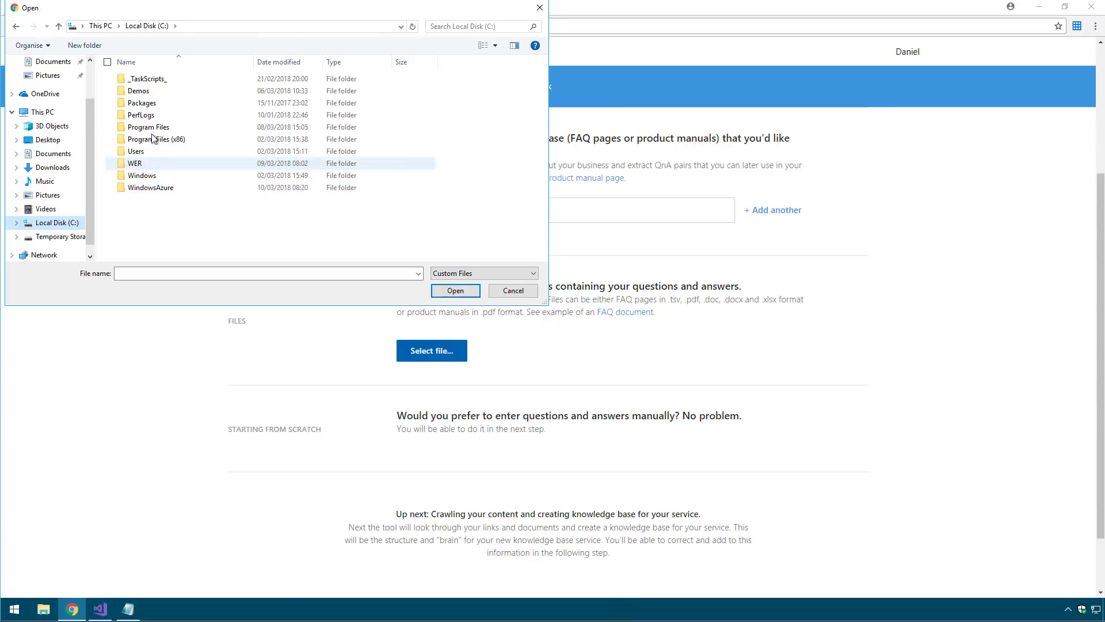
pyautogui.doubleClick(138, 91)
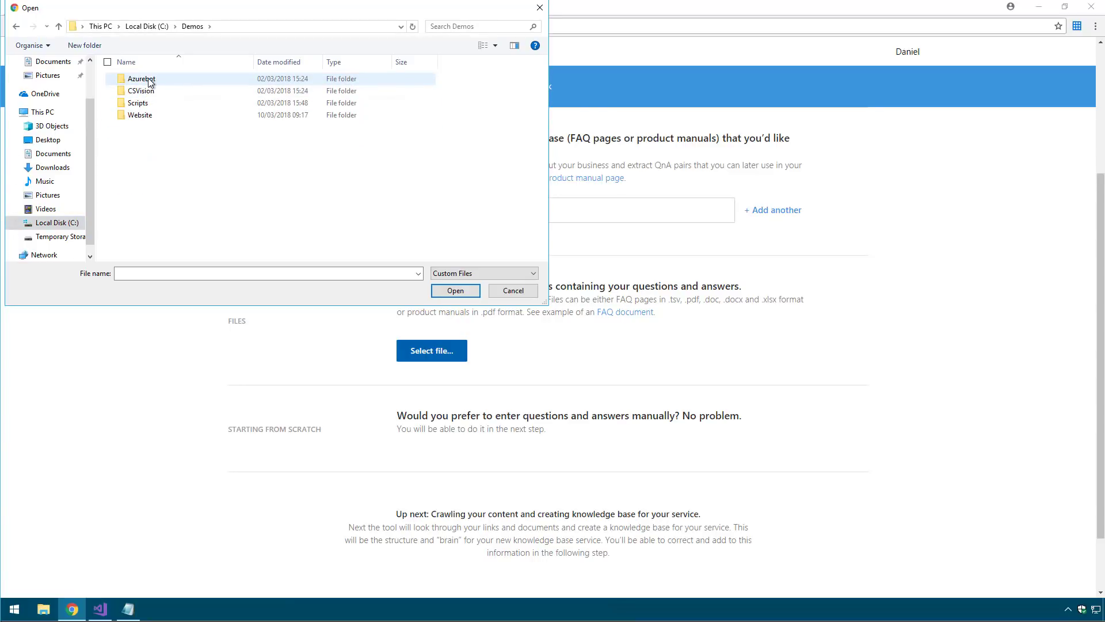
pyautogui.doubleClick(148, 80)
pyautogui.doubleClick(147, 79)
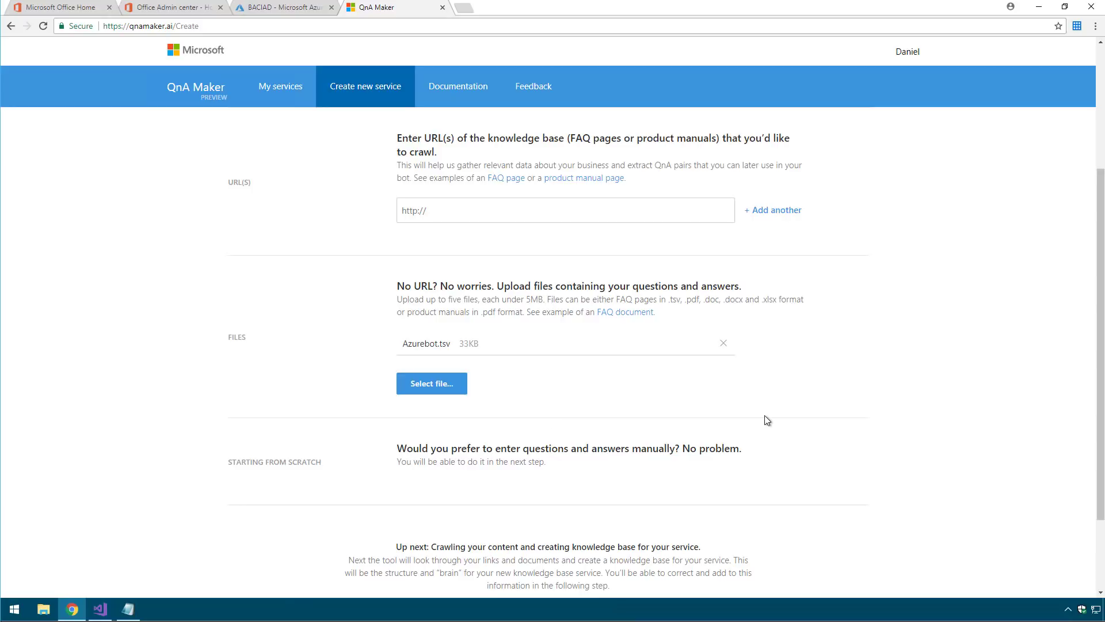
pyautogui.scroll(-2, 765, 419)
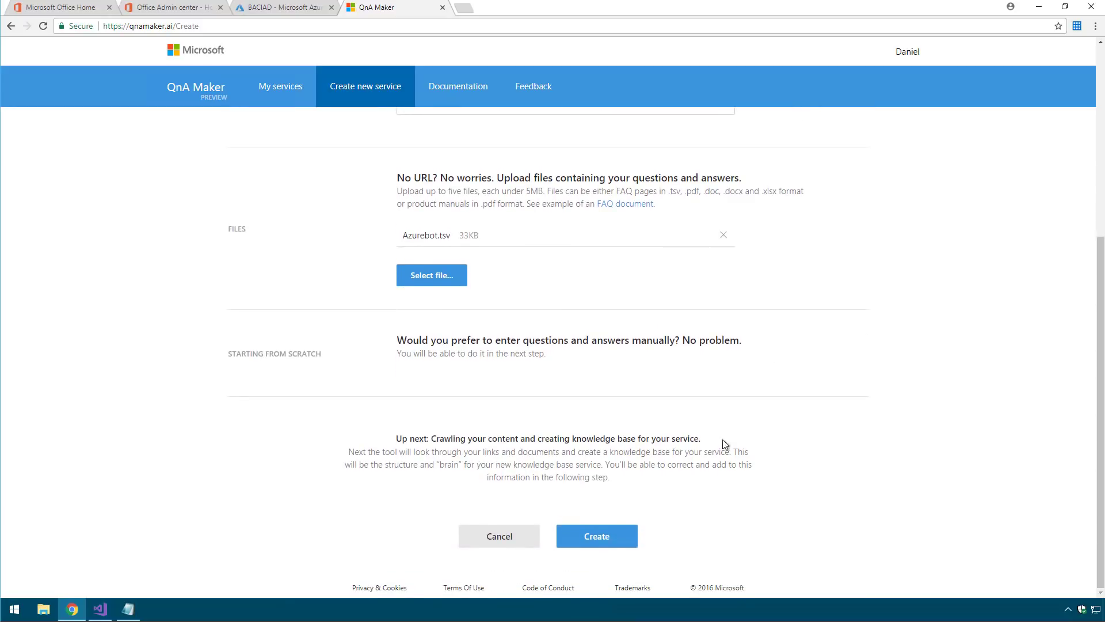
pyautogui.click(603, 537)
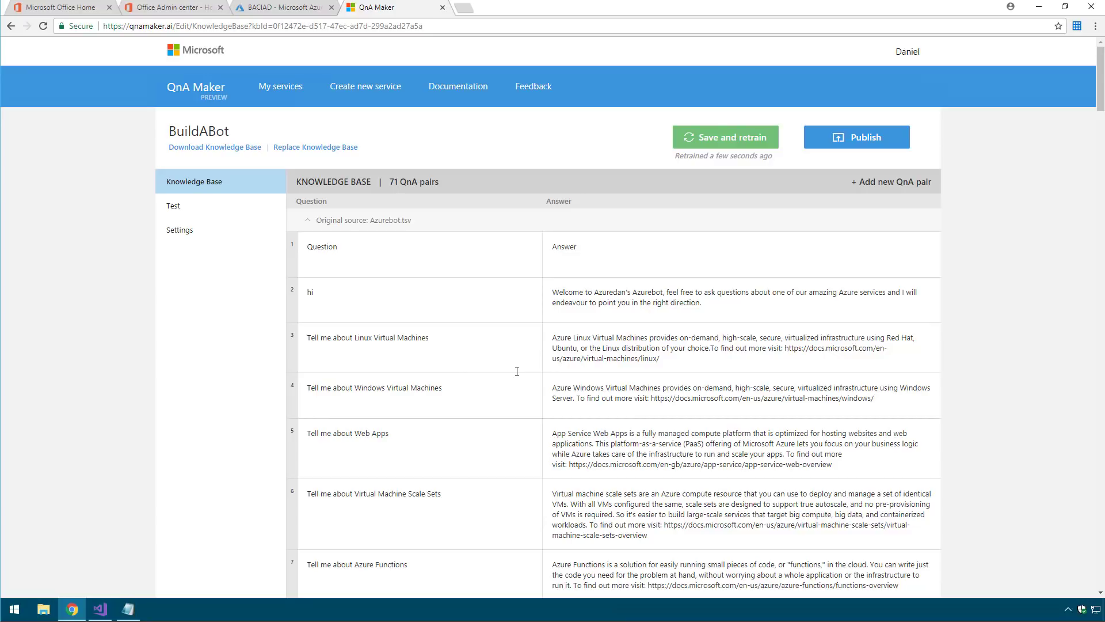
# - Test the bot with 'Tell me about Virtual Machines', then open the Publish review
pyautogui.click(175, 207)
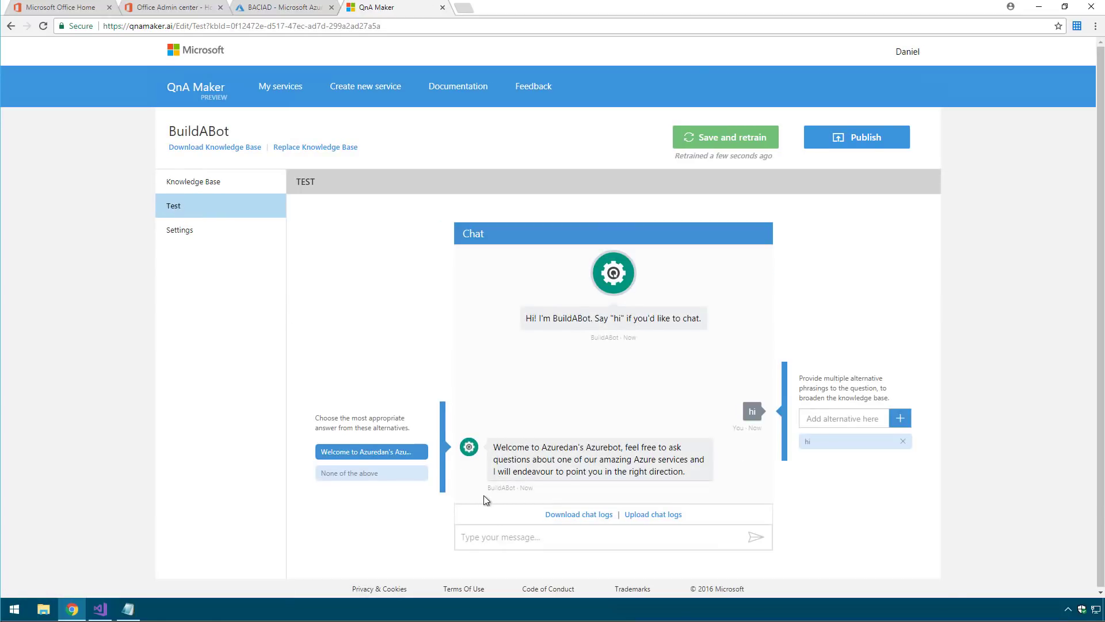
pyautogui.click(489, 546)
pyautogui.write('Tell me about Virtual Machines')
pyautogui.press('Return')
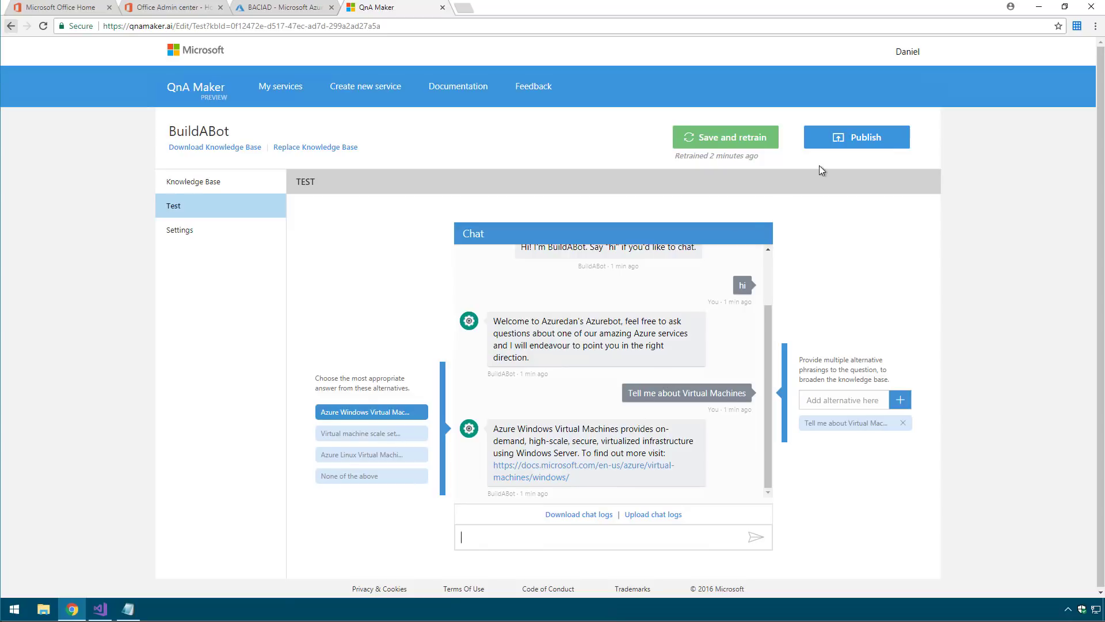
pyautogui.click(845, 141)
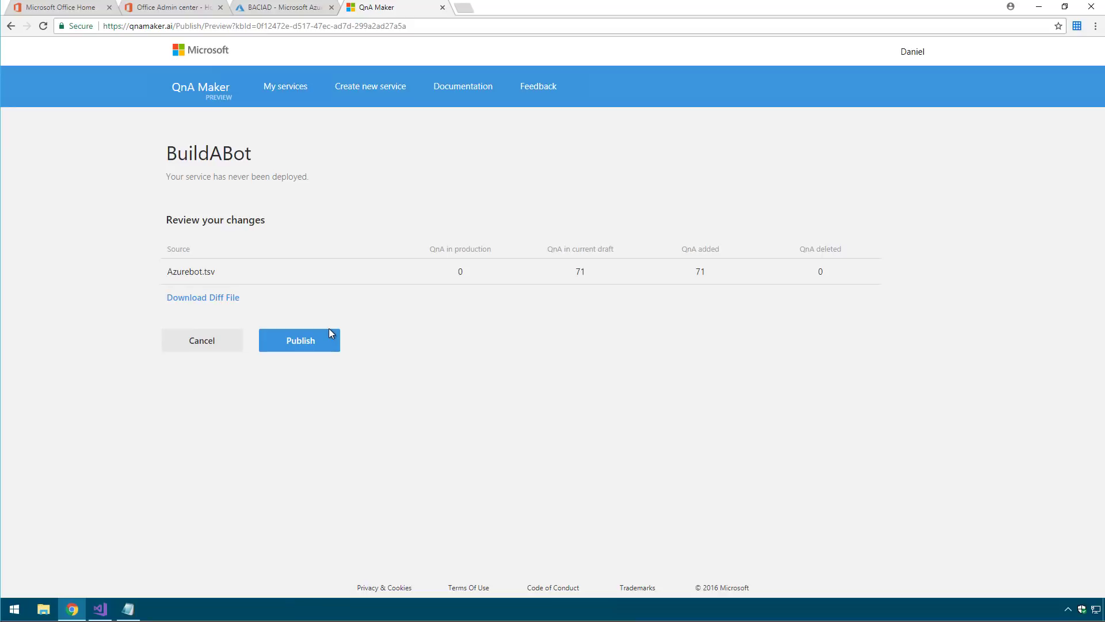
# - Publish the BuildABot knowledge base's 71 QnA pairs, then return to the BACIAD dashboard
pyautogui.click(324, 344)
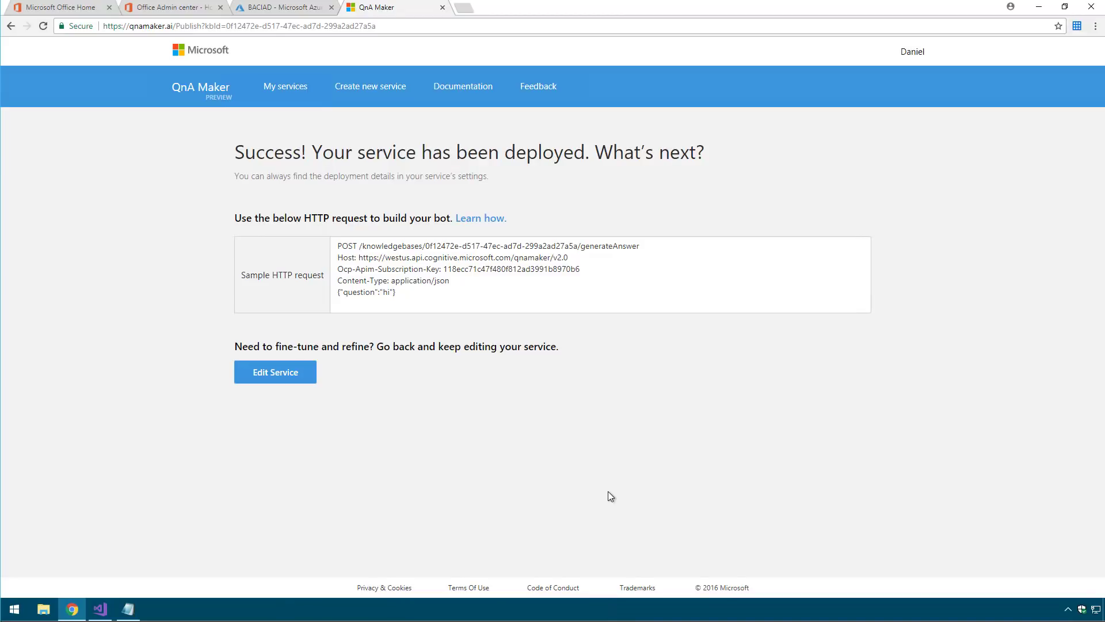
pyautogui.click(262, 7)
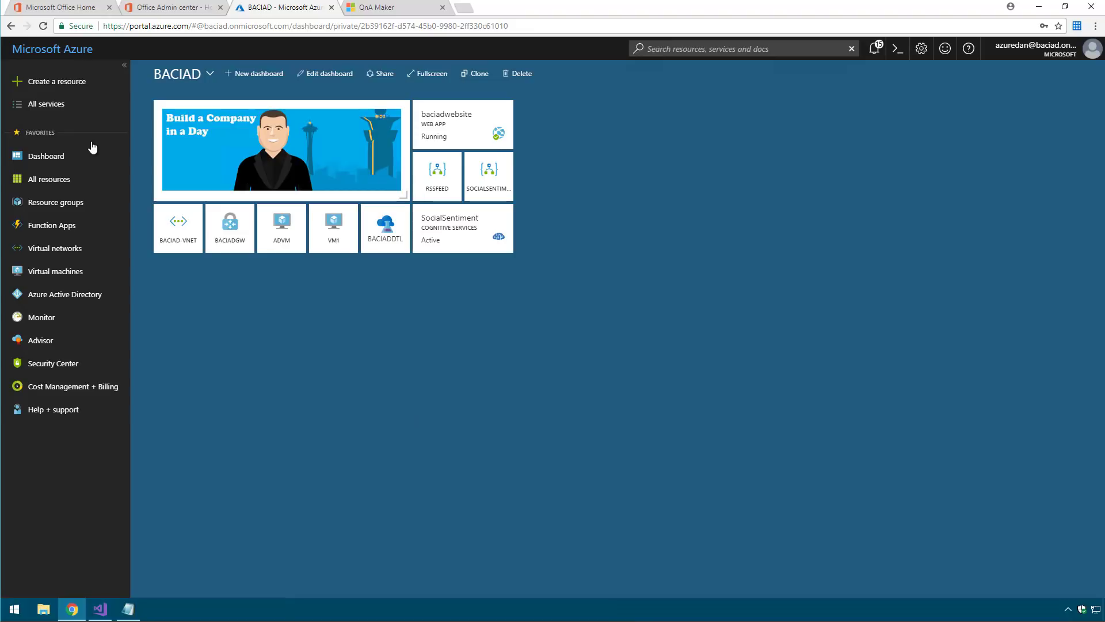
# - Find Web App Bot in the Marketplace and start creating one
pyautogui.click(36, 81)
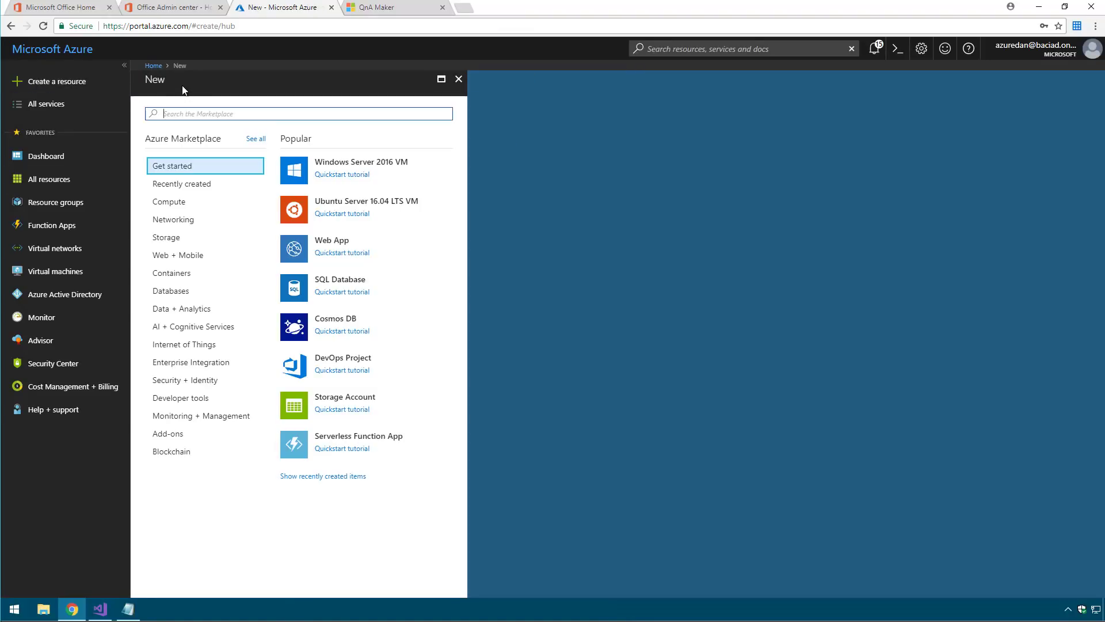
pyautogui.write('Web Ap')
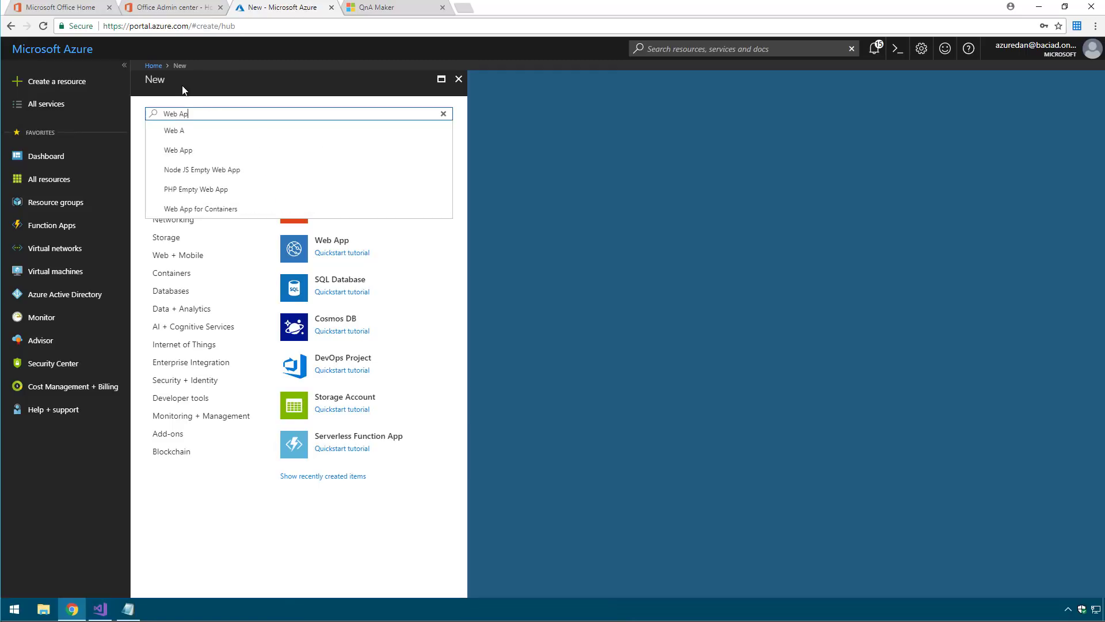
pyautogui.write('p Bot')
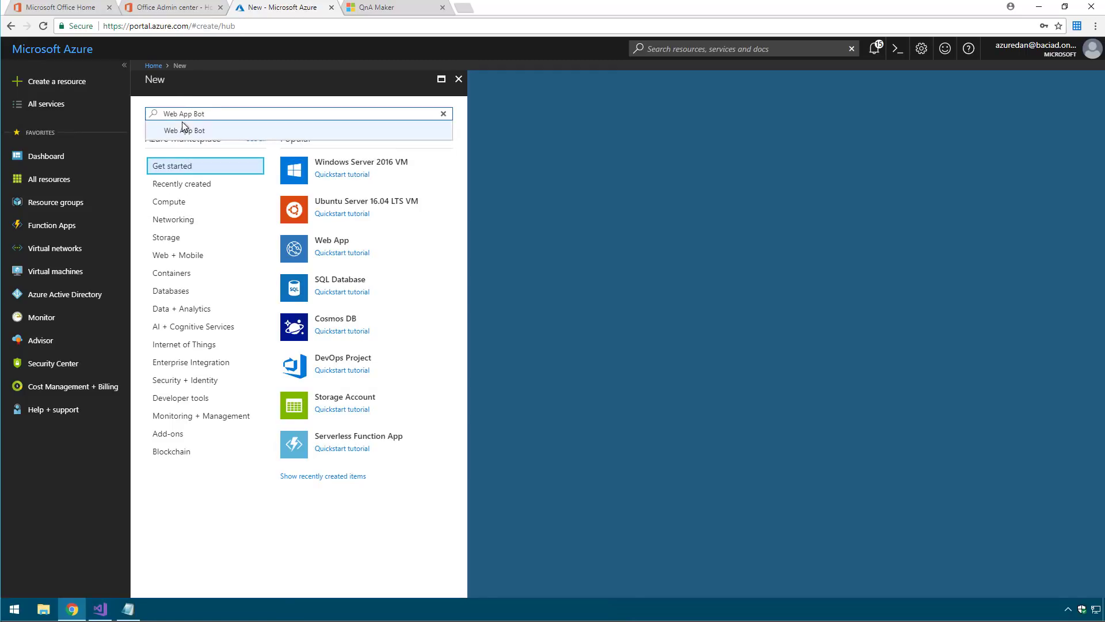
pyautogui.click(184, 131)
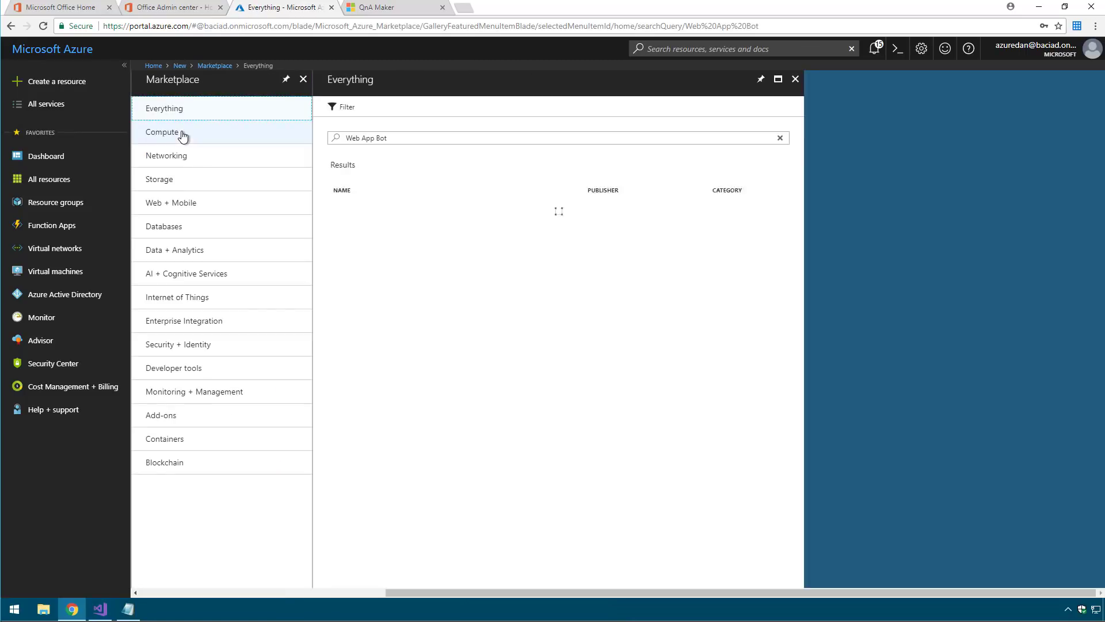
pyautogui.click(413, 216)
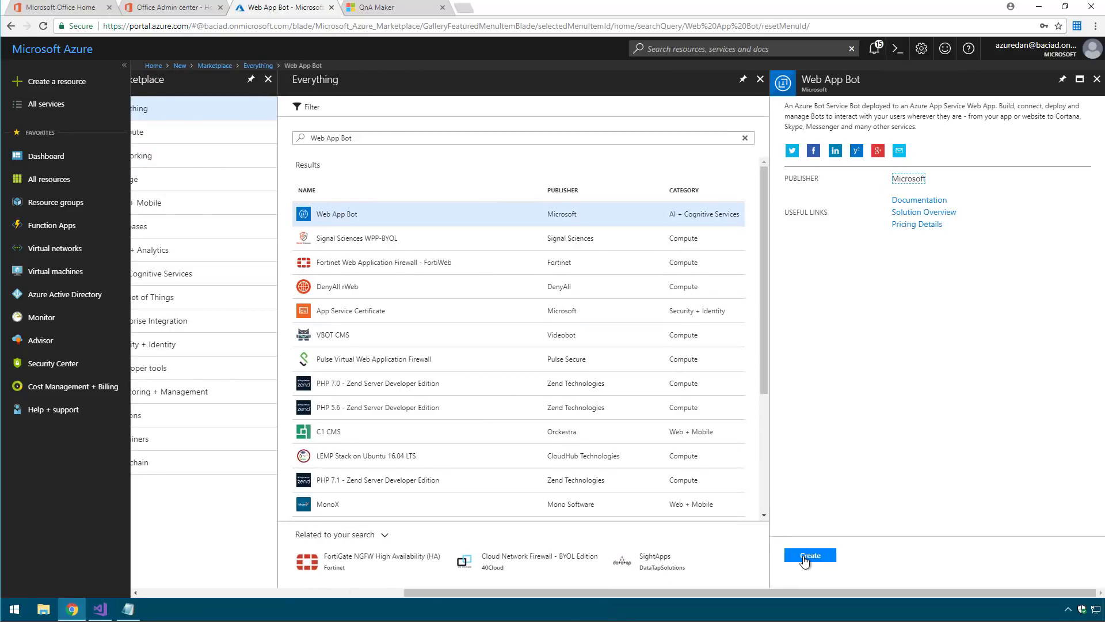
pyautogui.click(805, 554)
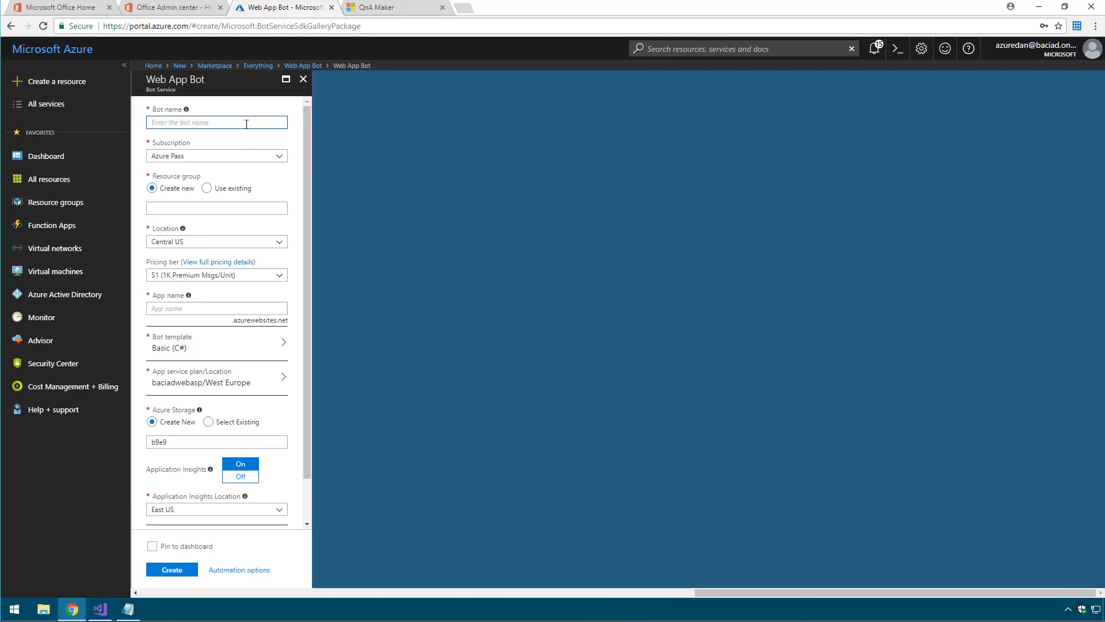
# - Name the bot baciaddemochatbot in the existing PaaSResources group on the free F0 tier
pyautogui.write('baciaddemoc')
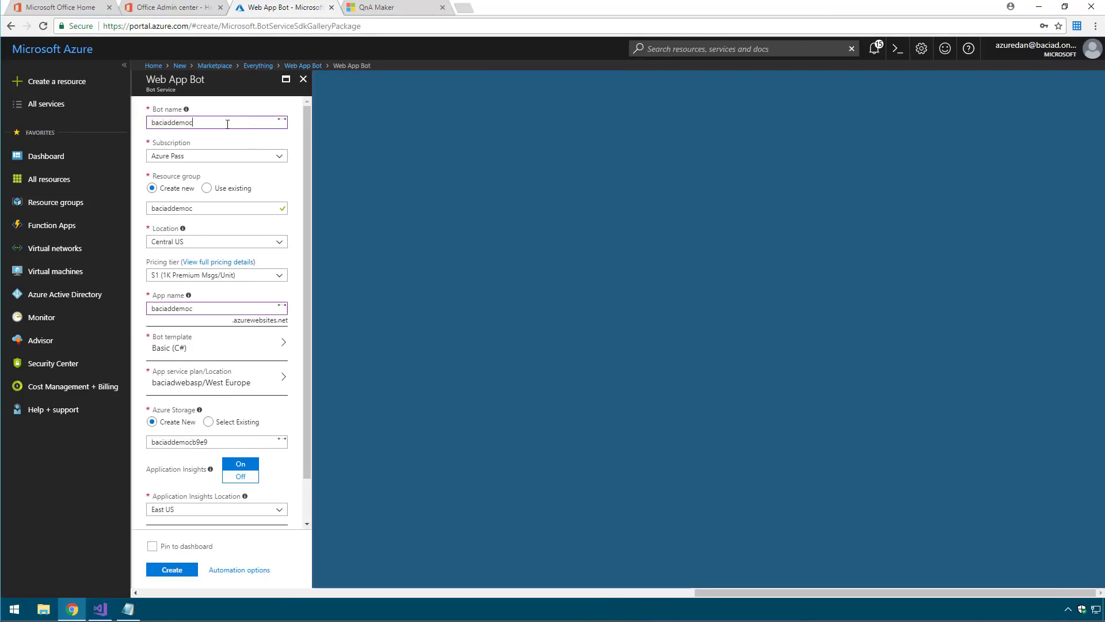
pyautogui.write('hatbot')
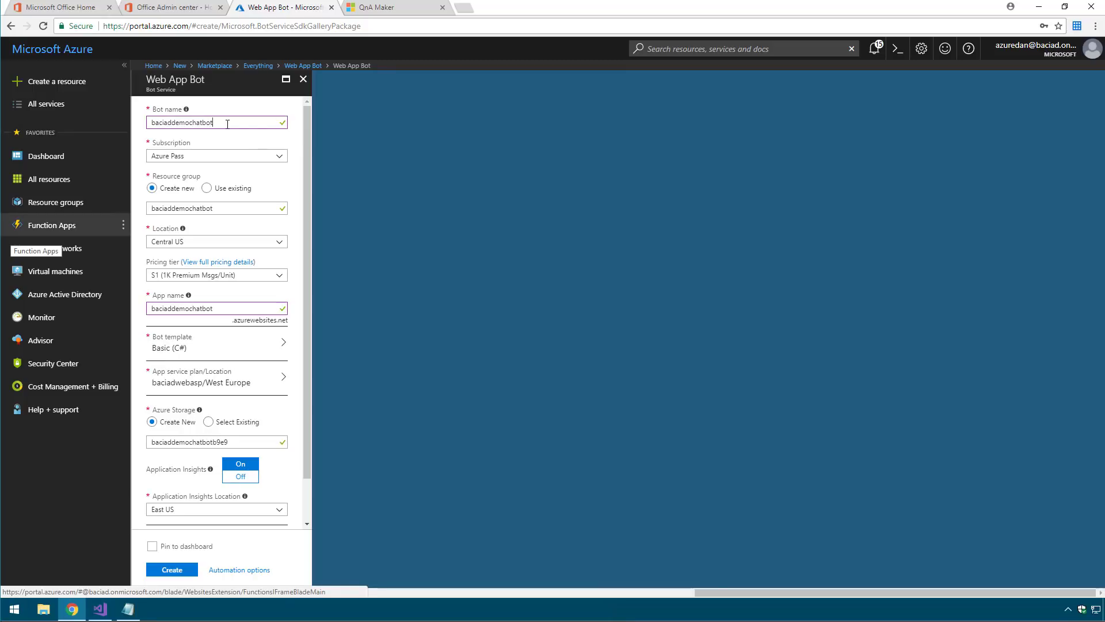
pyautogui.click(209, 193)
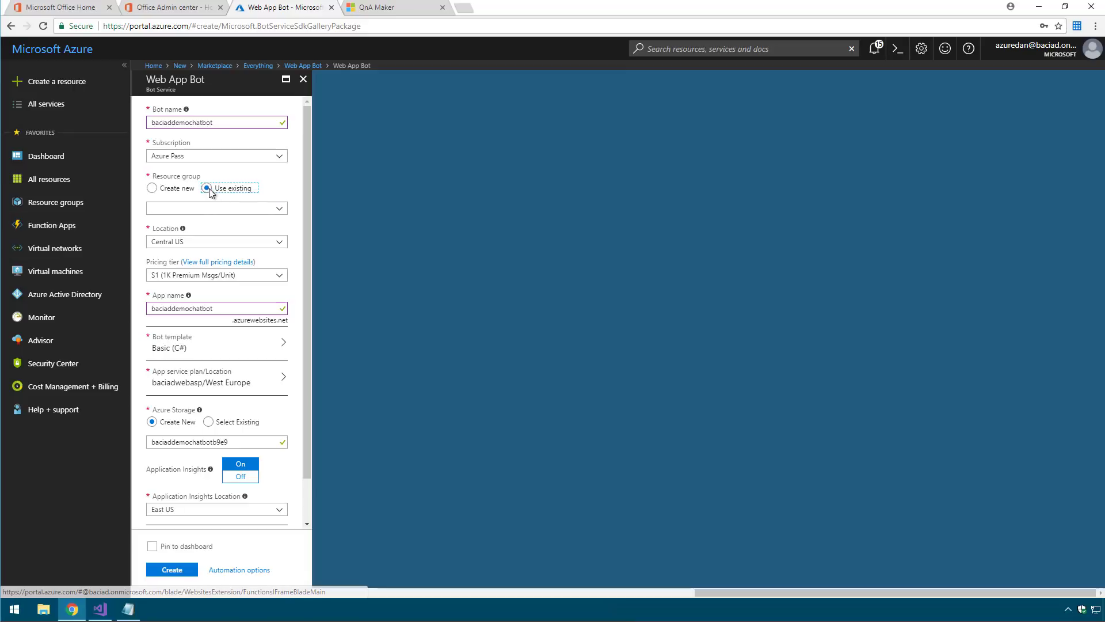
pyautogui.click(279, 209)
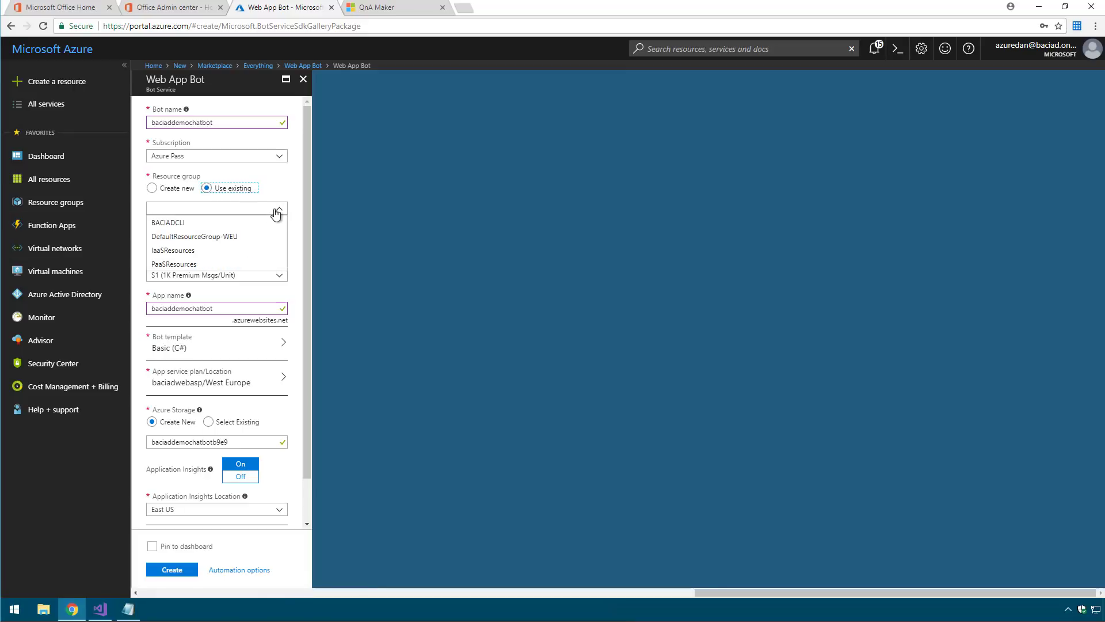
pyautogui.click(217, 263)
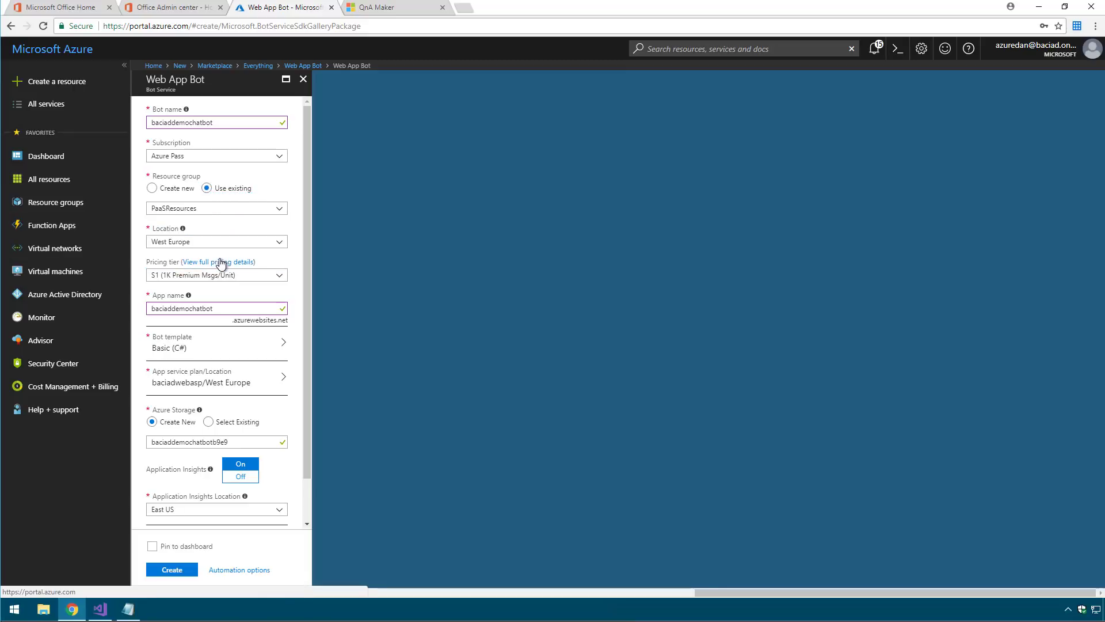
pyautogui.click(281, 275)
pyautogui.click(262, 300)
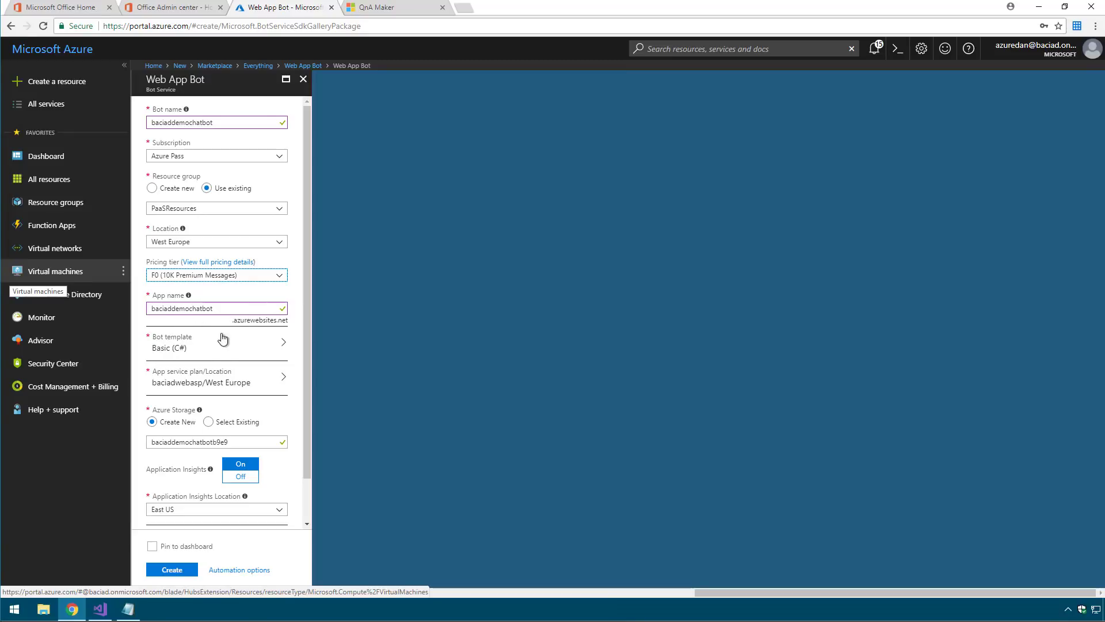
# - Choose the Question and Answer template and the baciadwebasp West Europe app service plan
pyautogui.click(224, 353)
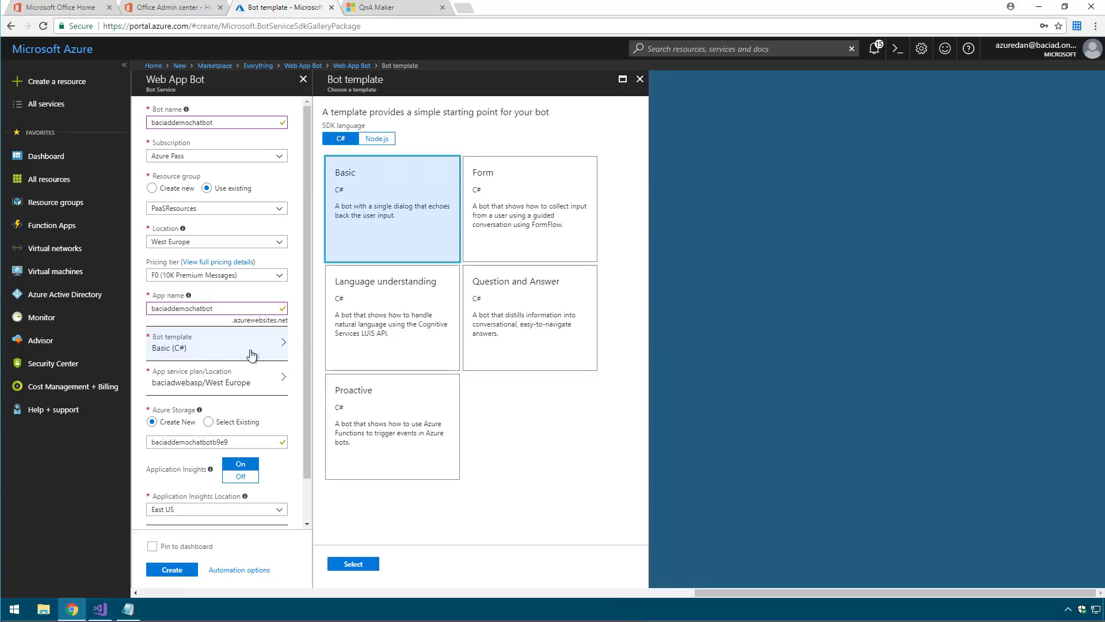
pyautogui.click(521, 356)
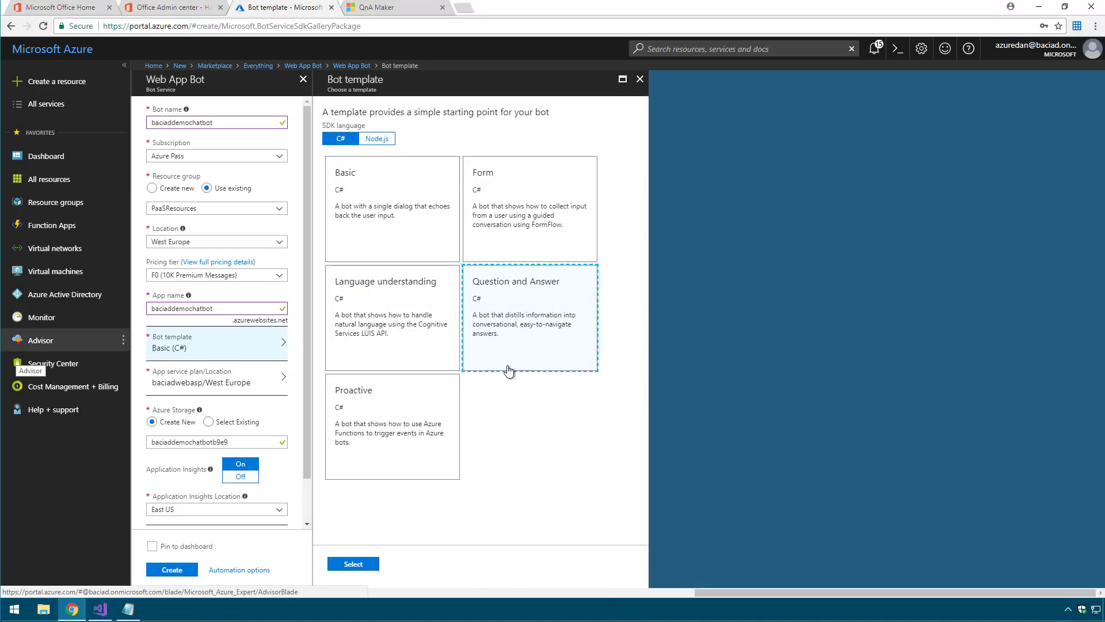
pyautogui.click(353, 564)
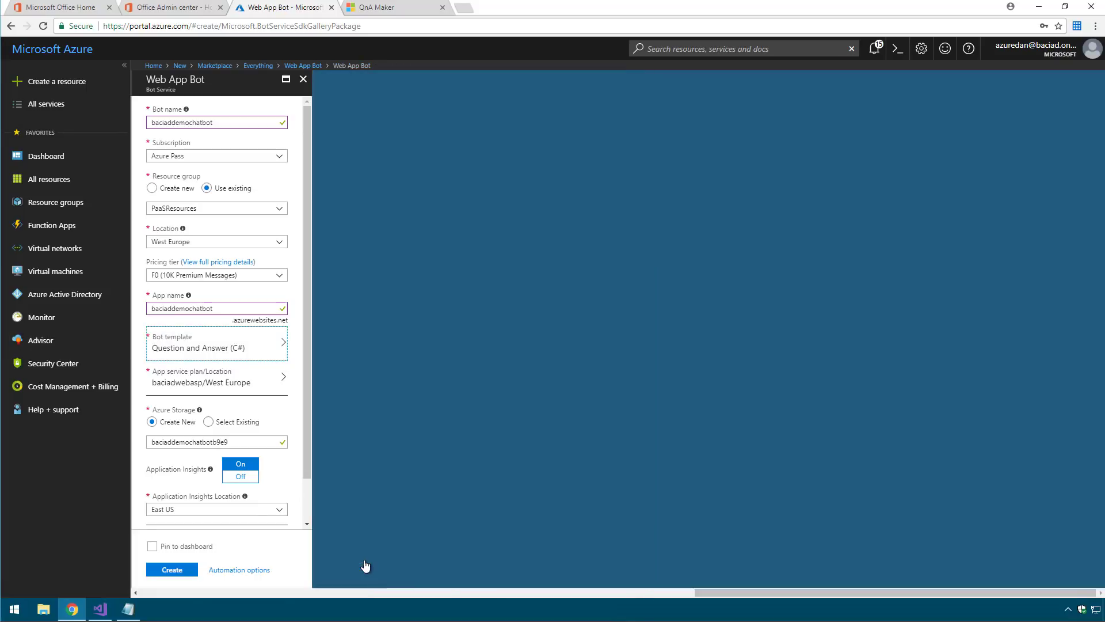
pyautogui.click(207, 384)
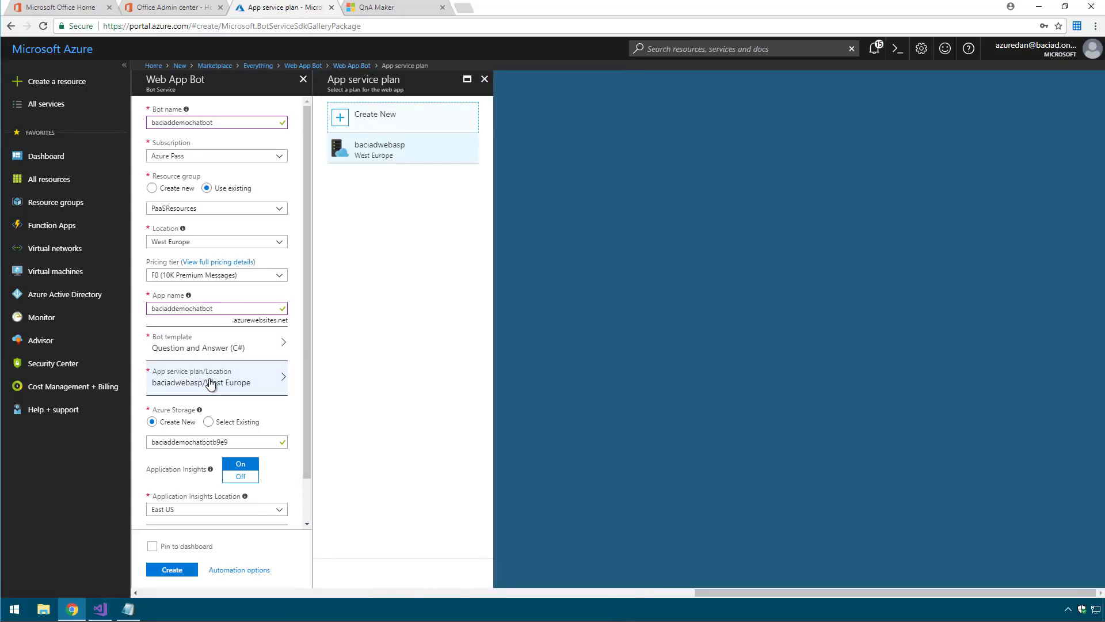
pyautogui.click(422, 152)
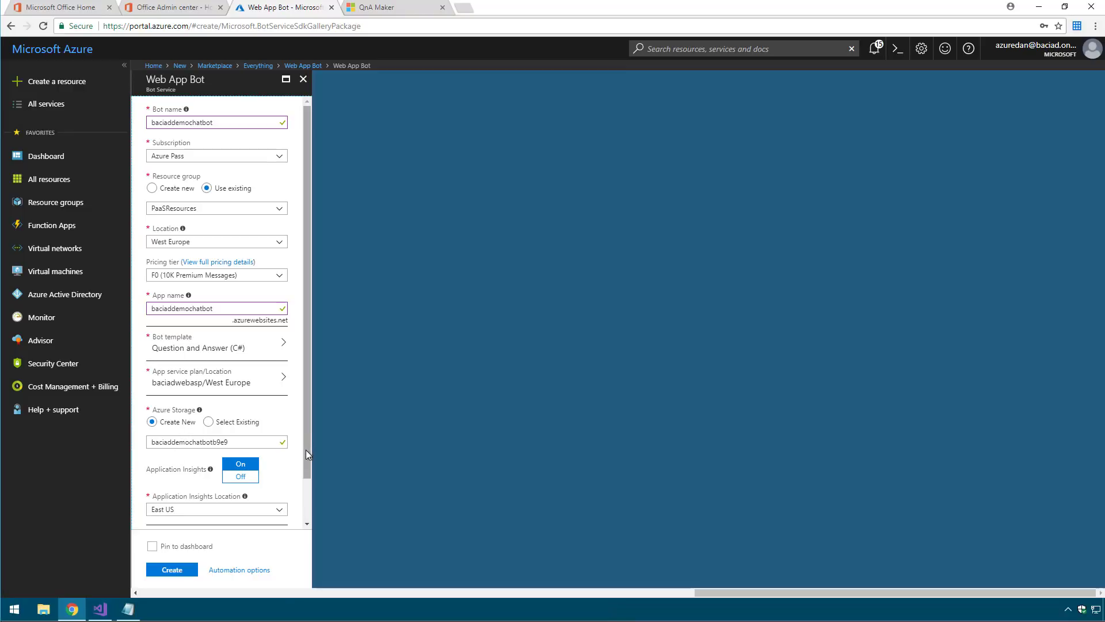
# - Set Application Insights location to West Europe, pin to dashboard, and create the bot
pyautogui.moveTo(305, 465); pyautogui.dragTo(308, 500)
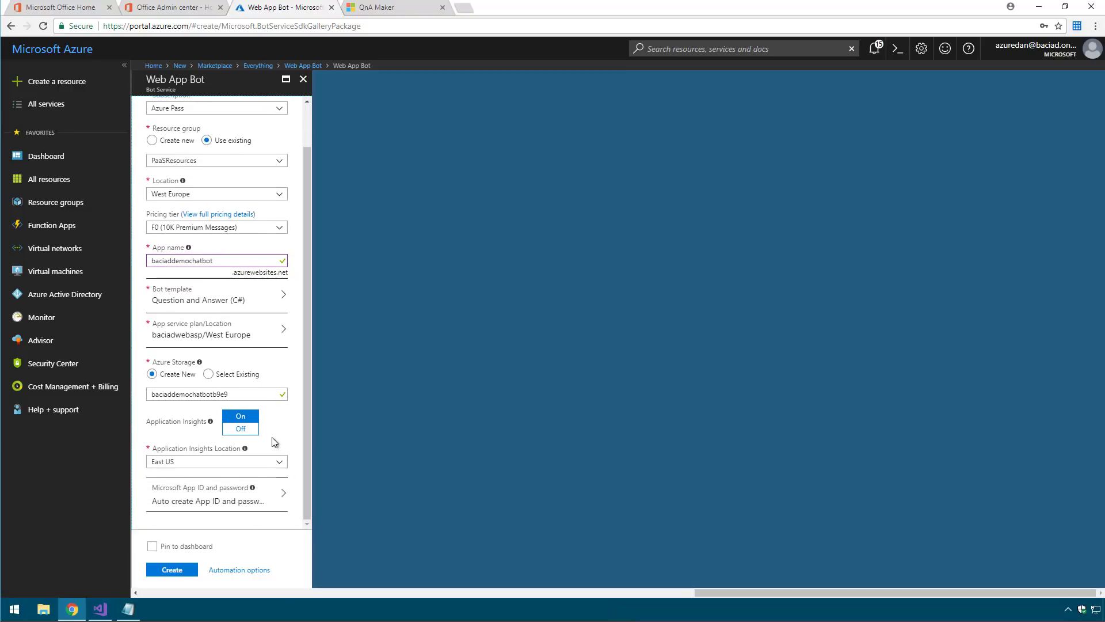
pyautogui.click(279, 464)
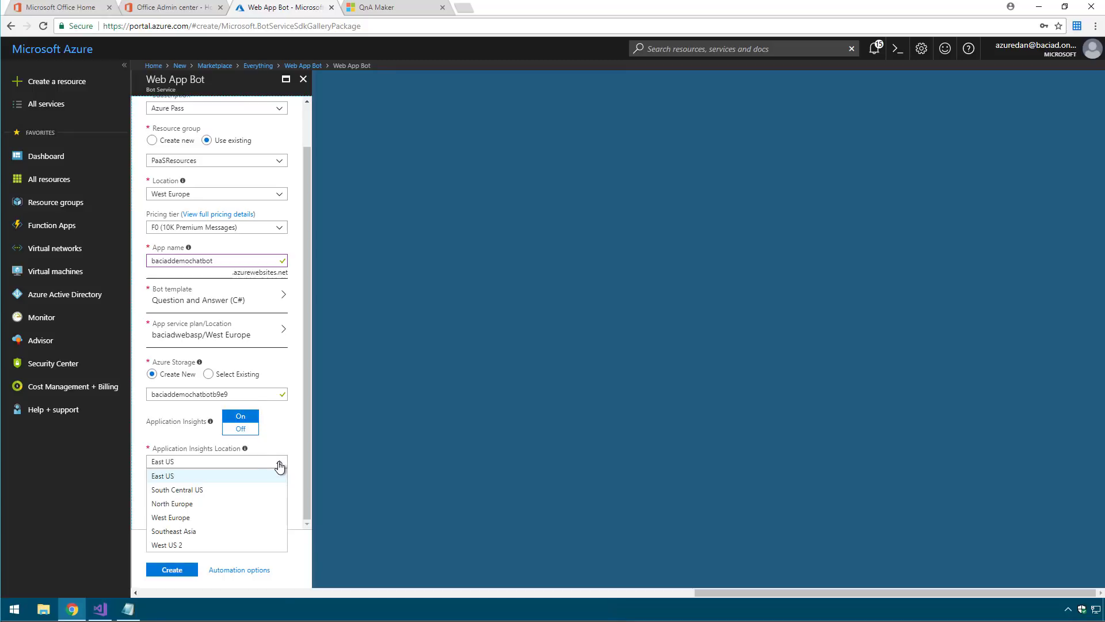
pyautogui.click(240, 519)
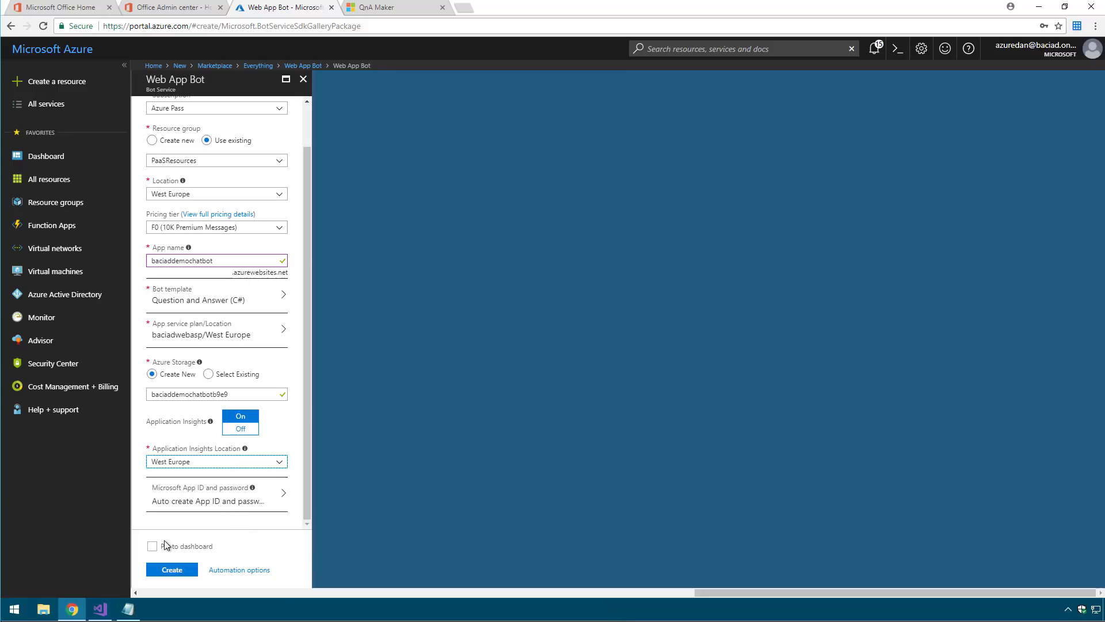
pyautogui.click(152, 546)
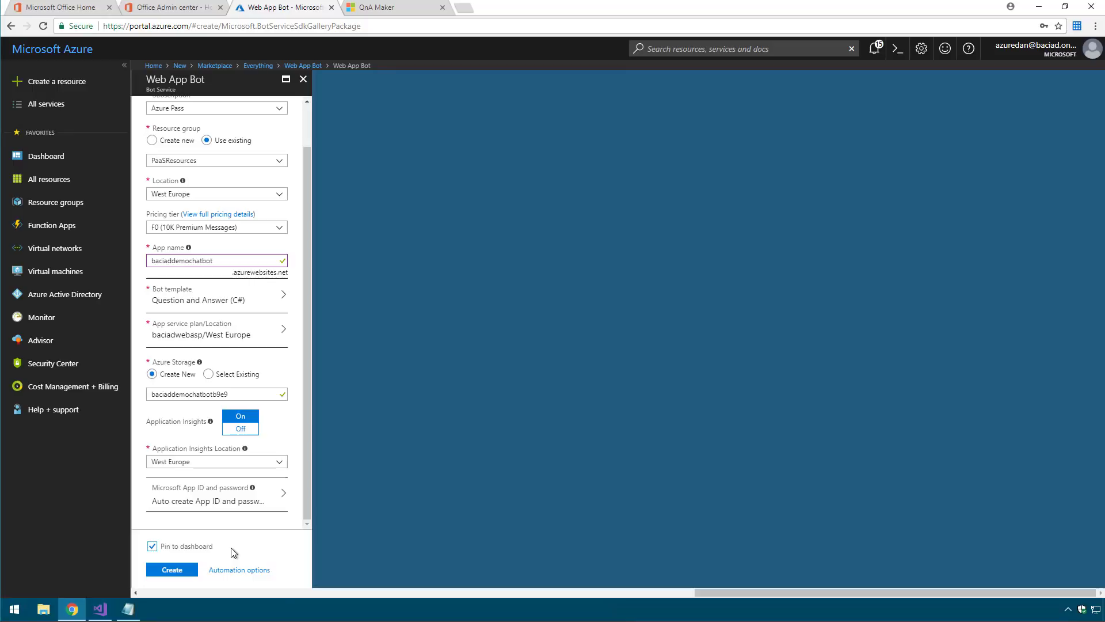
pyautogui.click(181, 568)
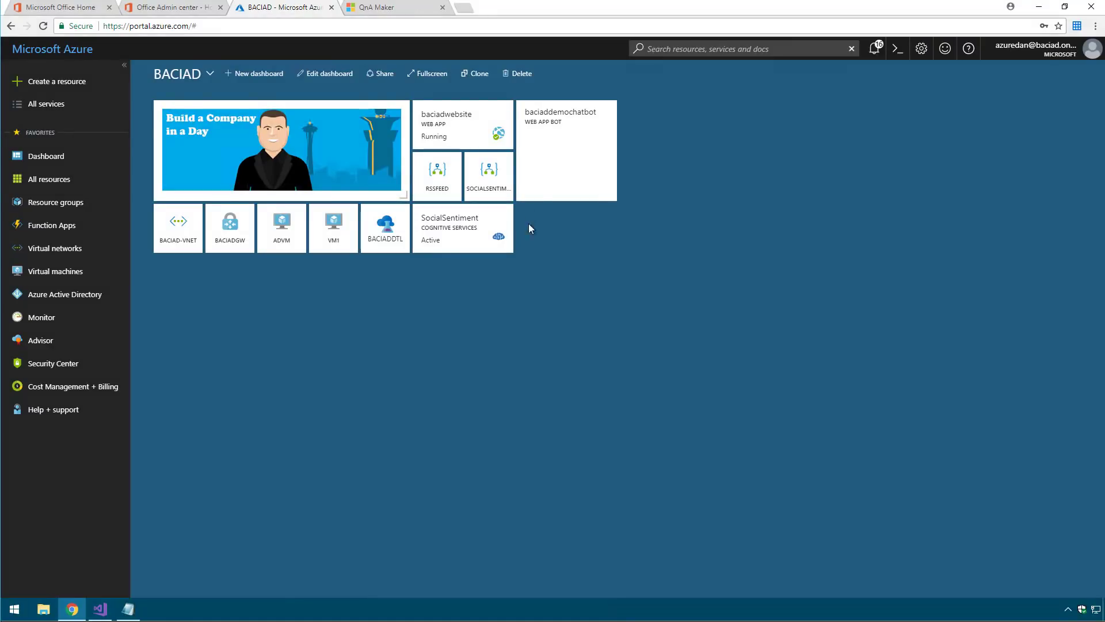
# - Open the baciaddemochatbot bot's application settings
pyautogui.click(561, 151)
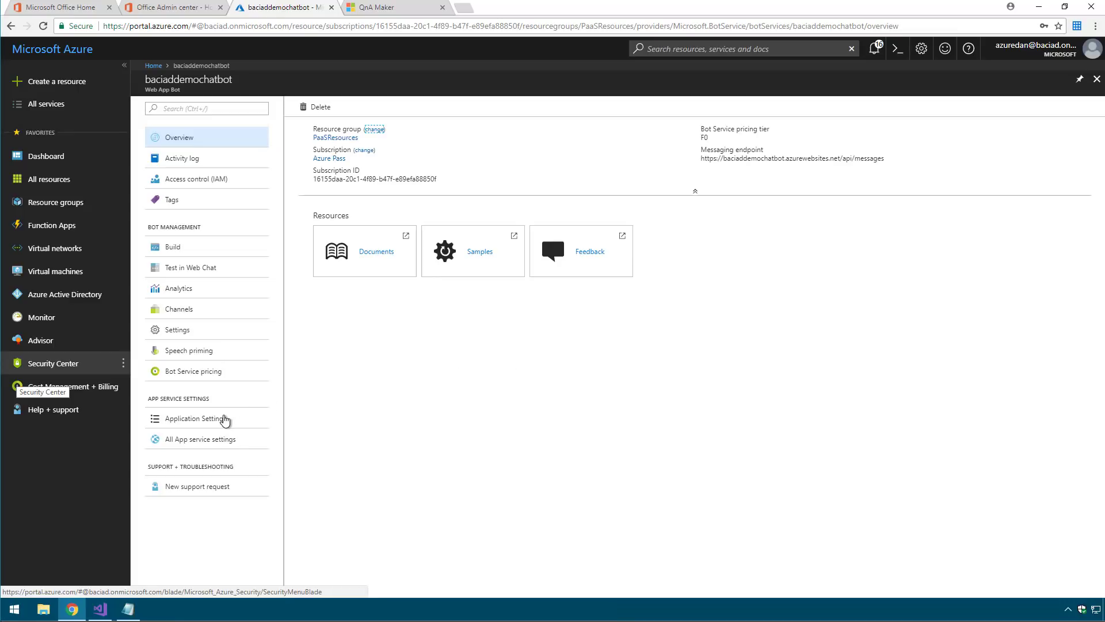
pyautogui.click(224, 416)
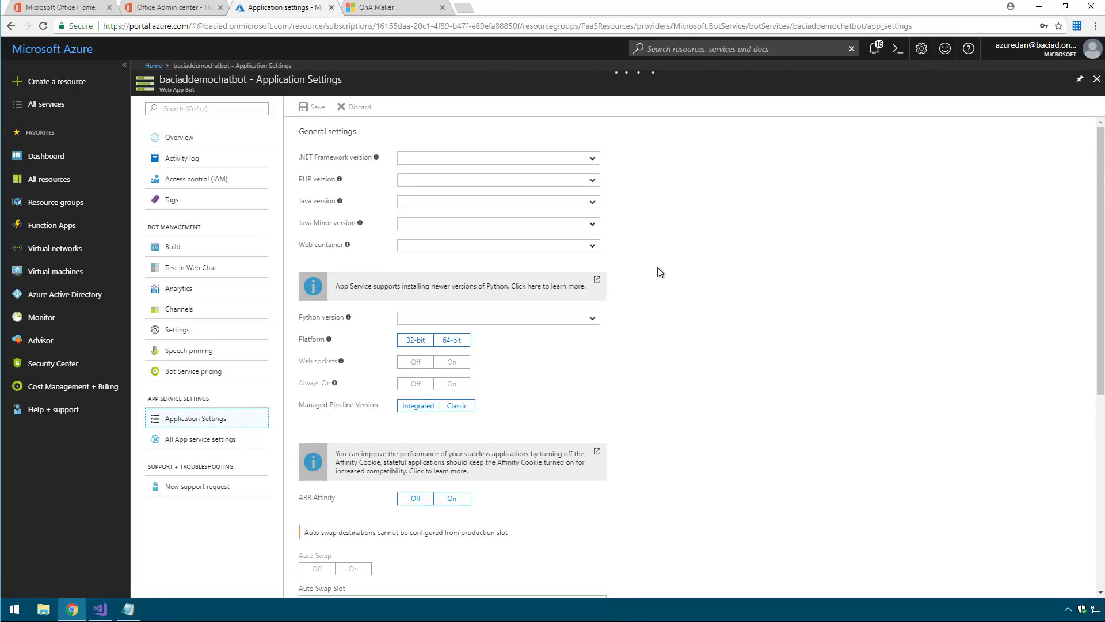
pyautogui.scroll(-3, 659, 272)
pyautogui.scroll(-10, 660, 272)
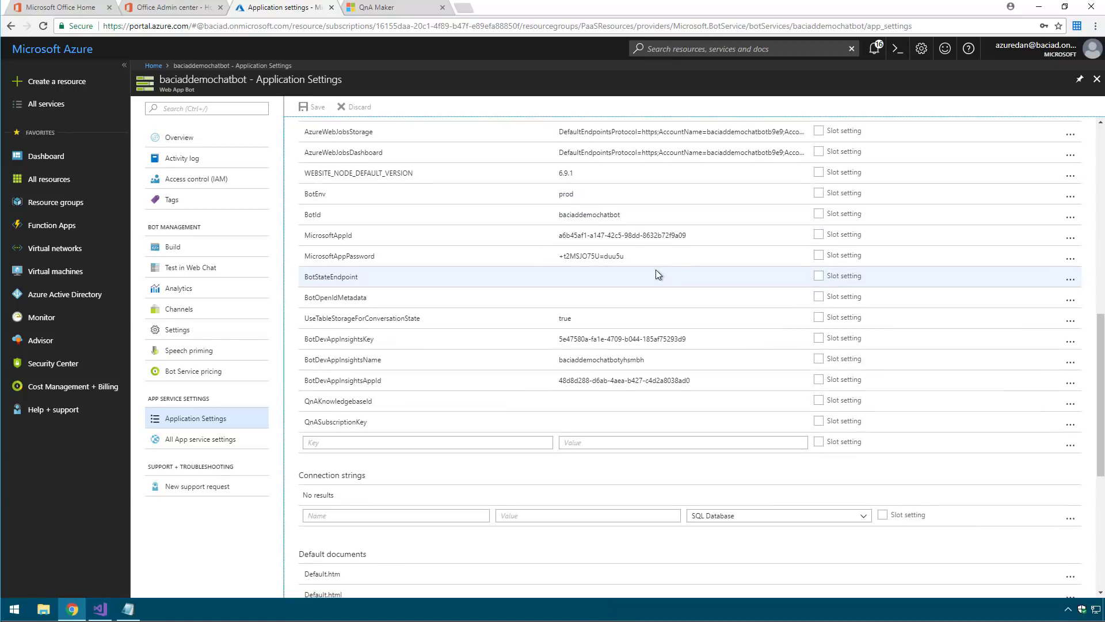
pyautogui.scroll(-1, 656, 270)
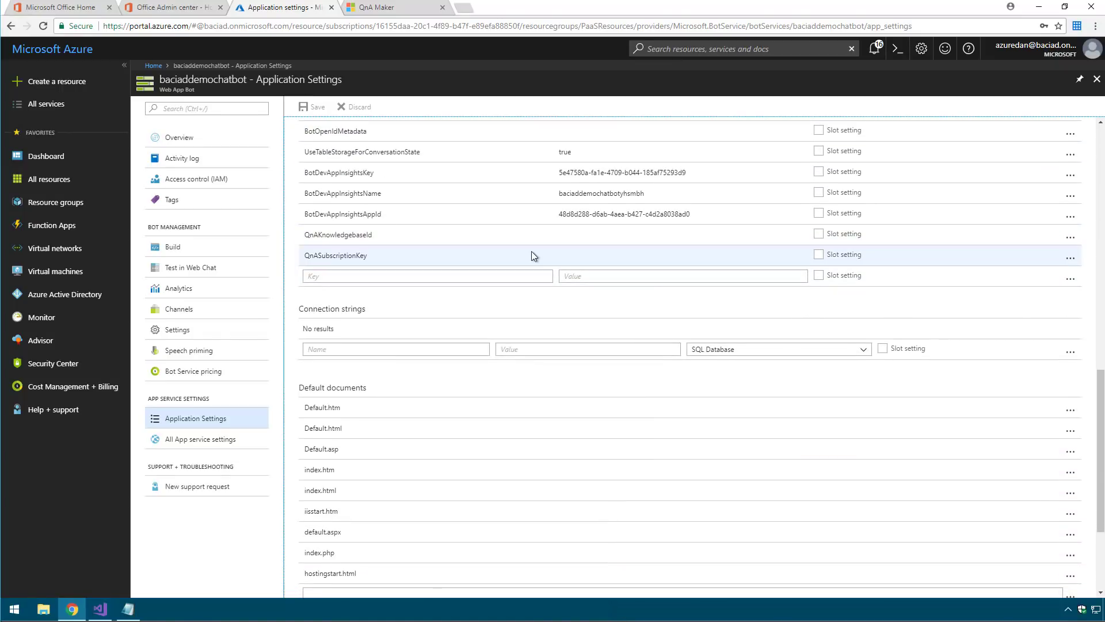
# - Copy the knowledge base ID from QnA Maker into the QnAKnowledgebaseId setting
pyautogui.click(395, 8)
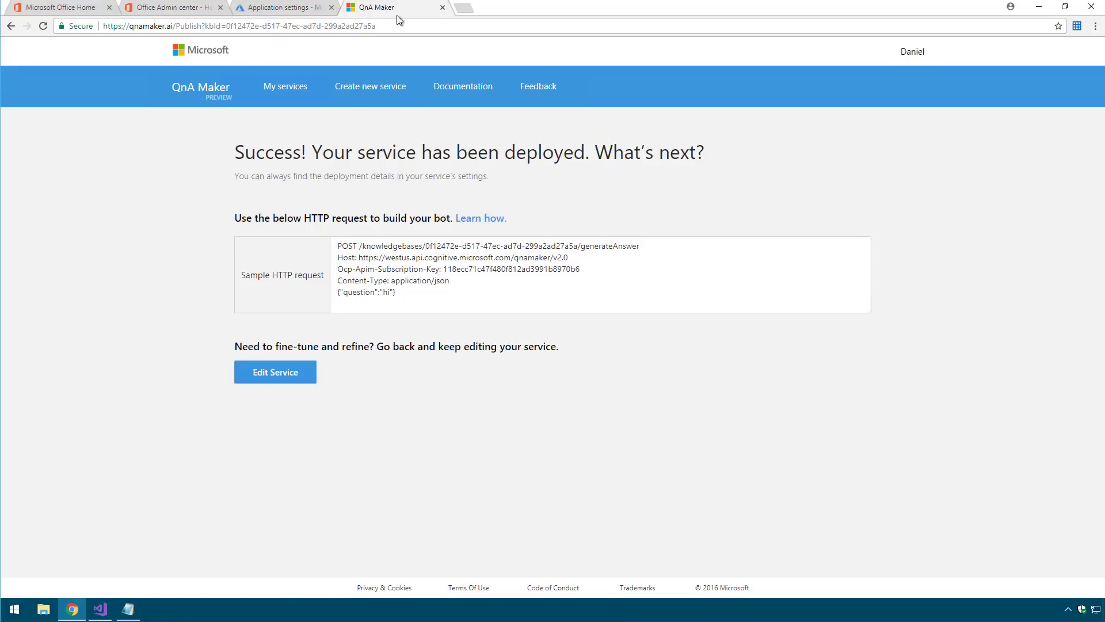
pyautogui.moveTo(426, 246); pyautogui.dragTo(578, 246)
pyautogui.rightClick(579, 246)
pyautogui.click(585, 254)
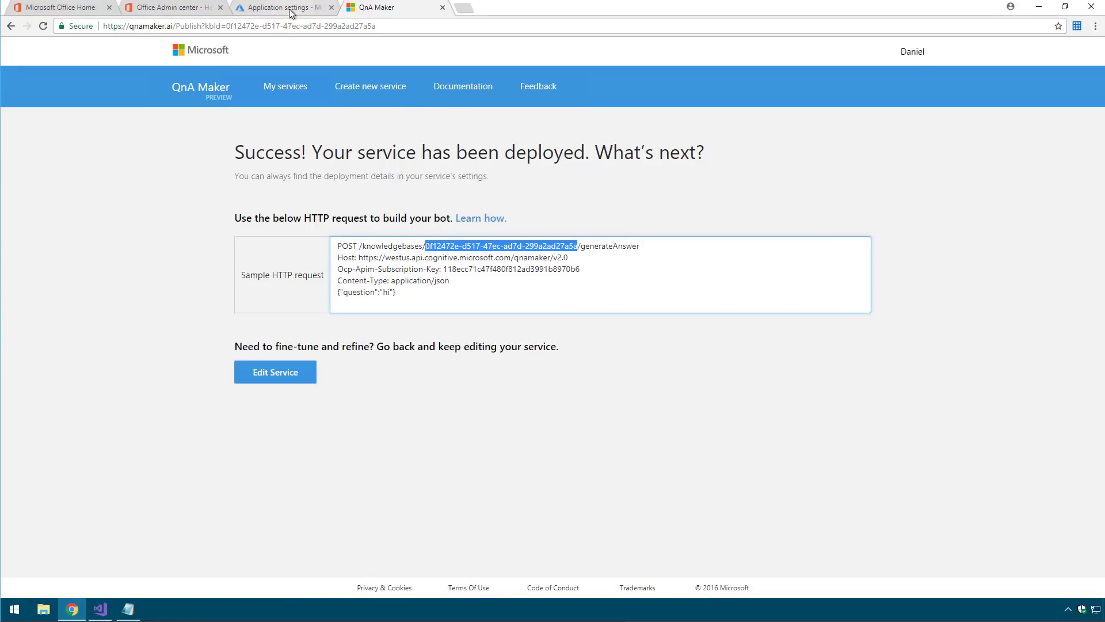
pyautogui.click(278, 8)
pyautogui.click(579, 235)
pyautogui.click(579, 235)
pyautogui.rightClick(579, 235)
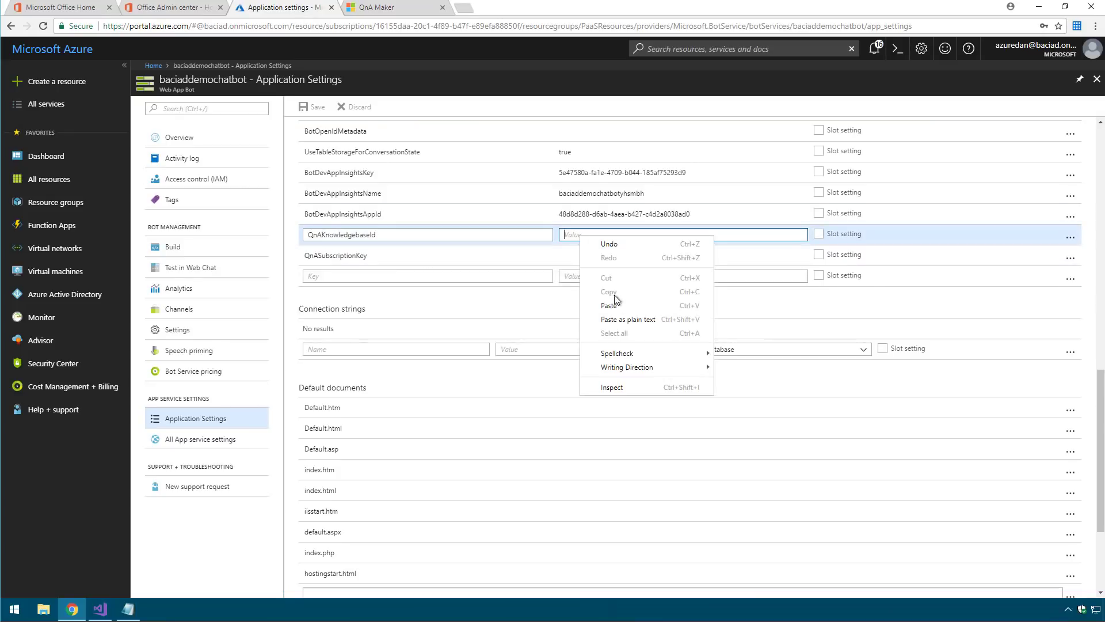
pyautogui.click(617, 302)
# - Copy the QnA subscription key into QnASubscriptionKey and save the app settings
pyautogui.click(377, 7)
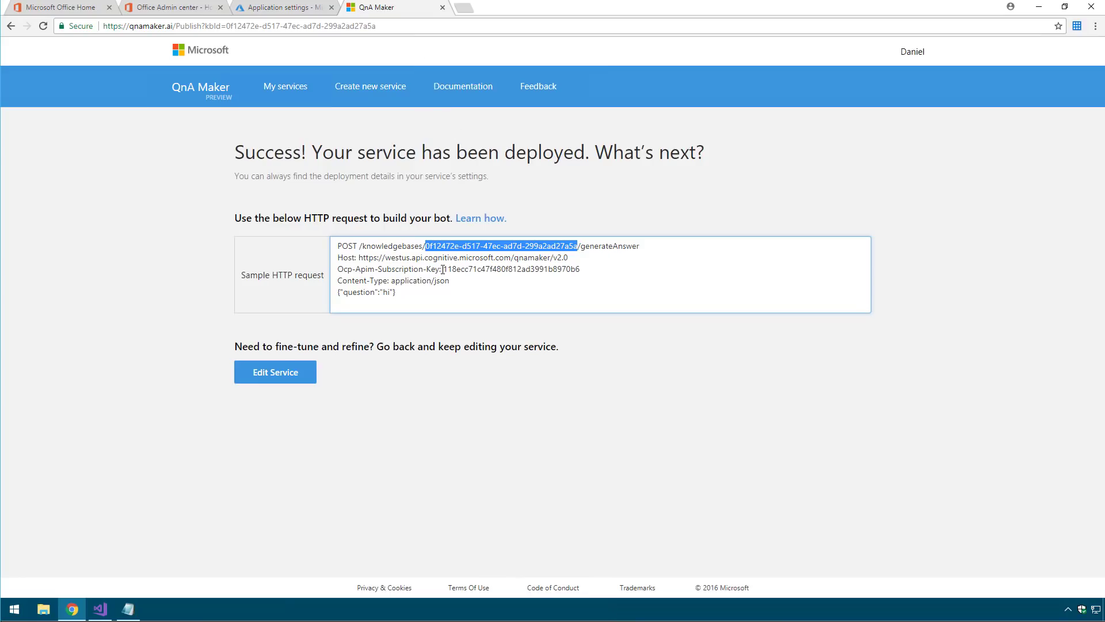
pyautogui.moveTo(442, 269); pyautogui.dragTo(580, 270)
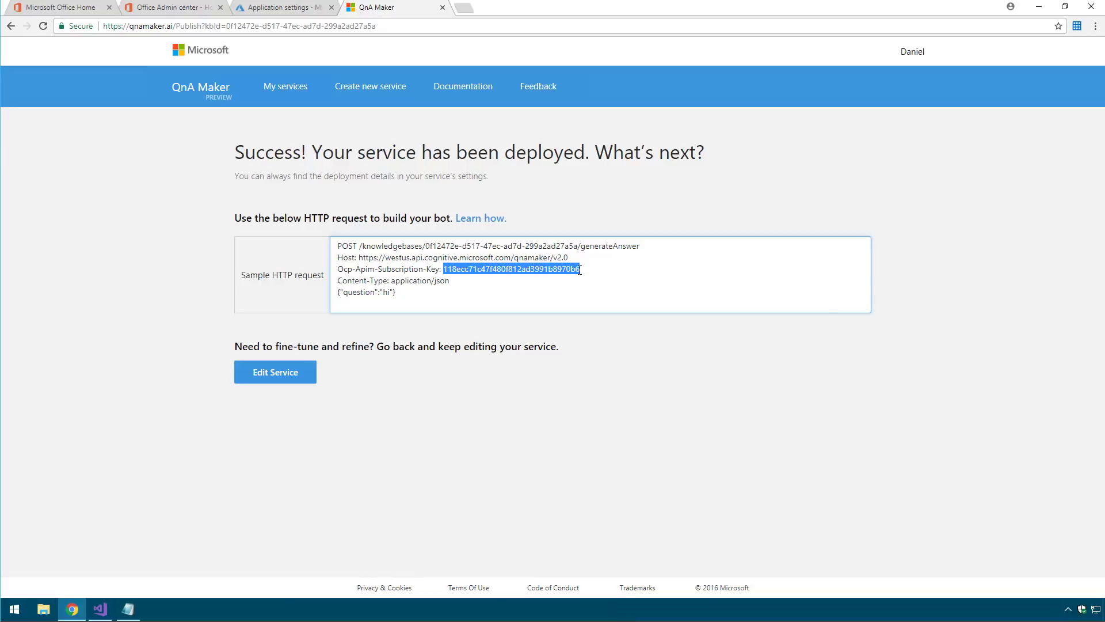
pyautogui.rightClick(580, 270)
pyautogui.click(599, 276)
pyautogui.click(308, 7)
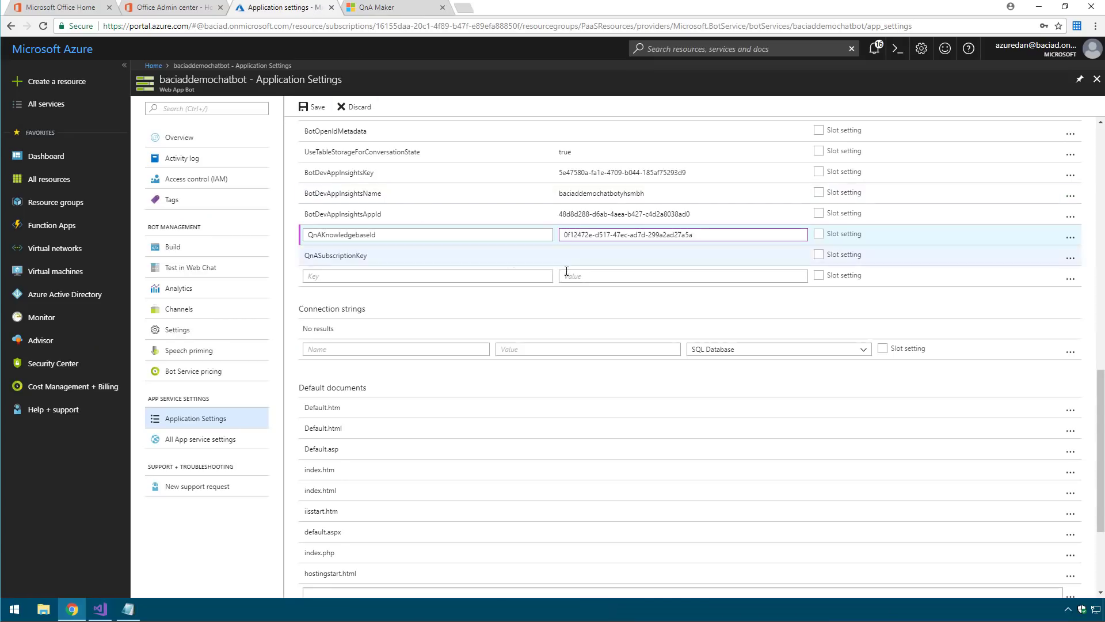
pyautogui.click(580, 255)
pyautogui.rightClick(580, 254)
pyautogui.click(620, 324)
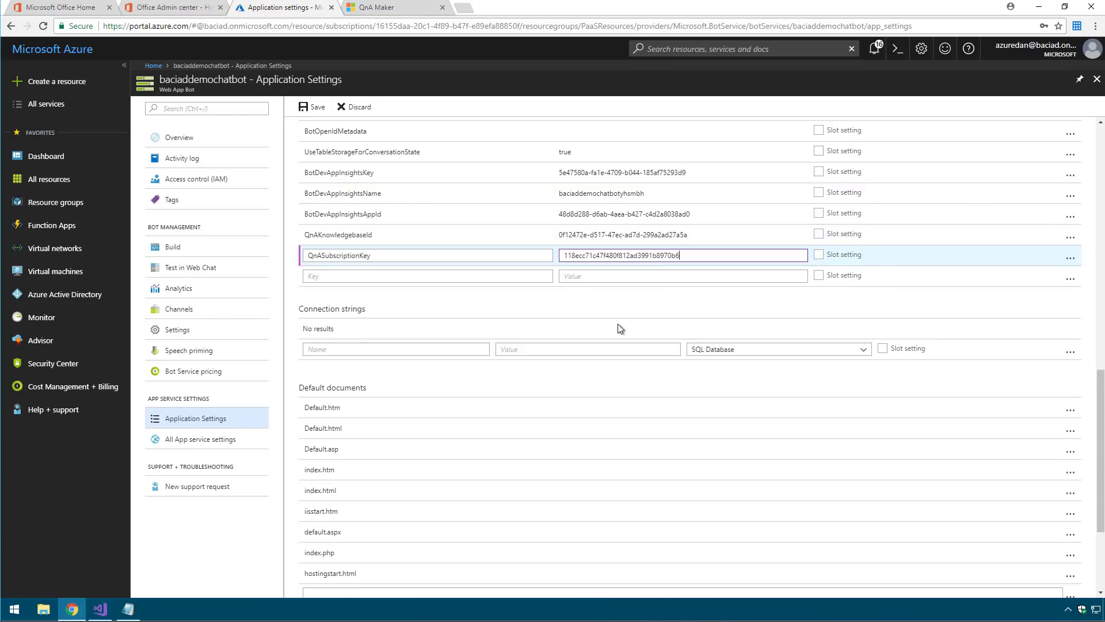
pyautogui.click(313, 107)
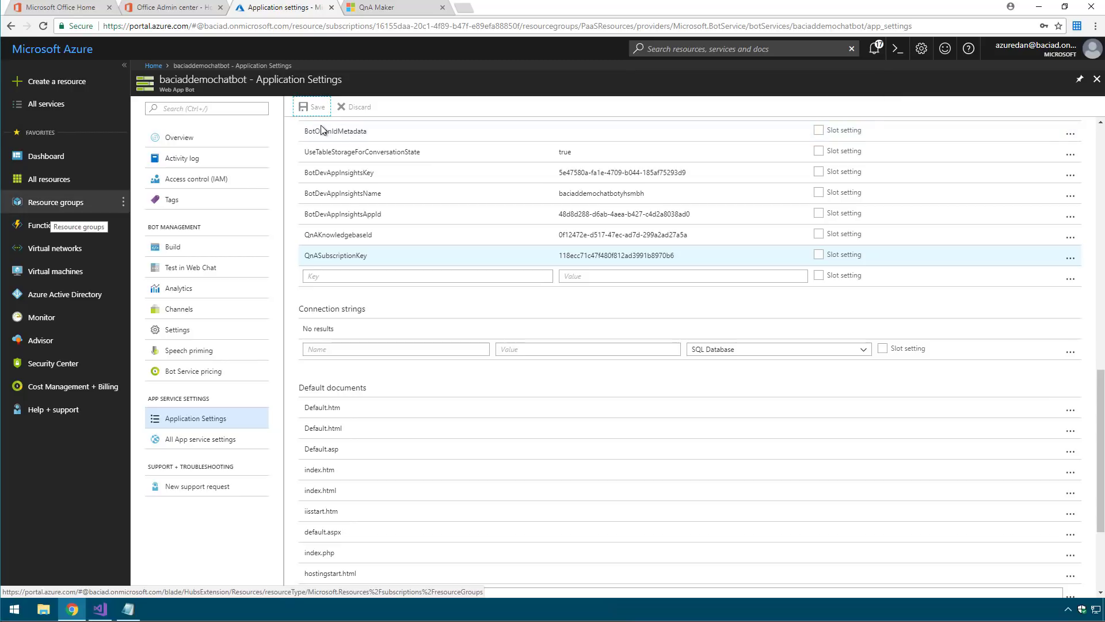
pyautogui.click(203, 315)
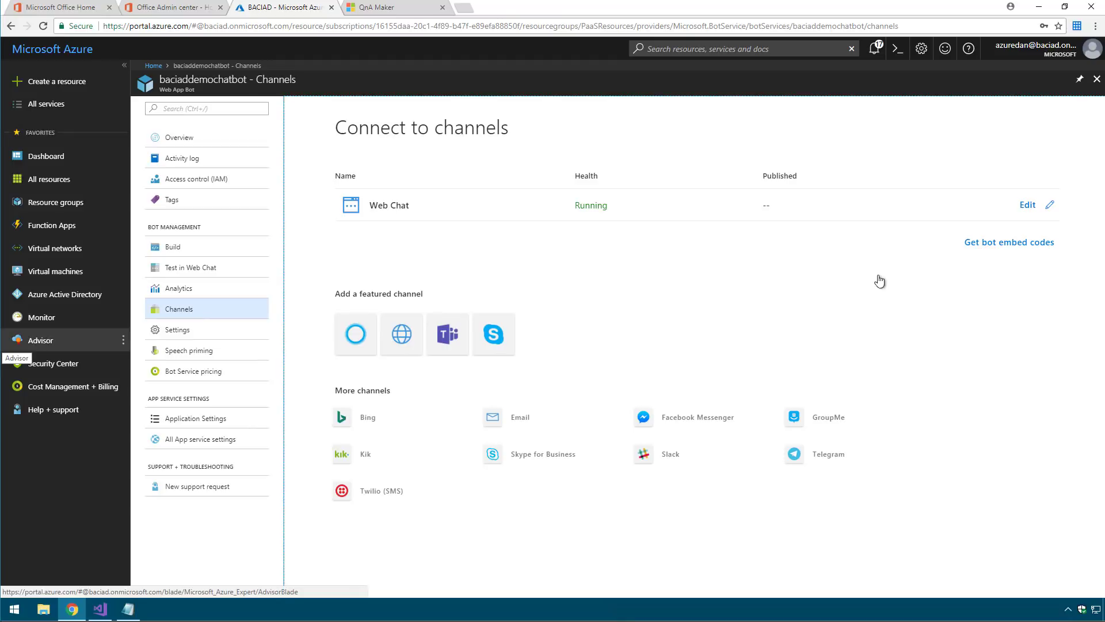
# - Open the bot's Default Site Web Chat configuration from its embed codes and copy the iframe code
pyautogui.click(991, 248)
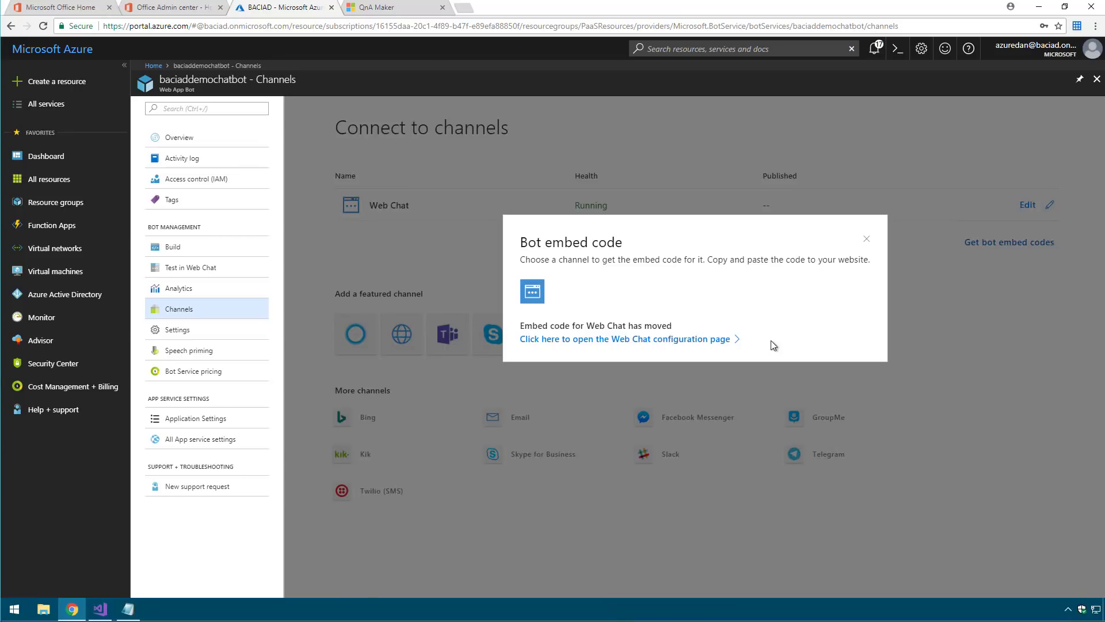
pyautogui.click(714, 340)
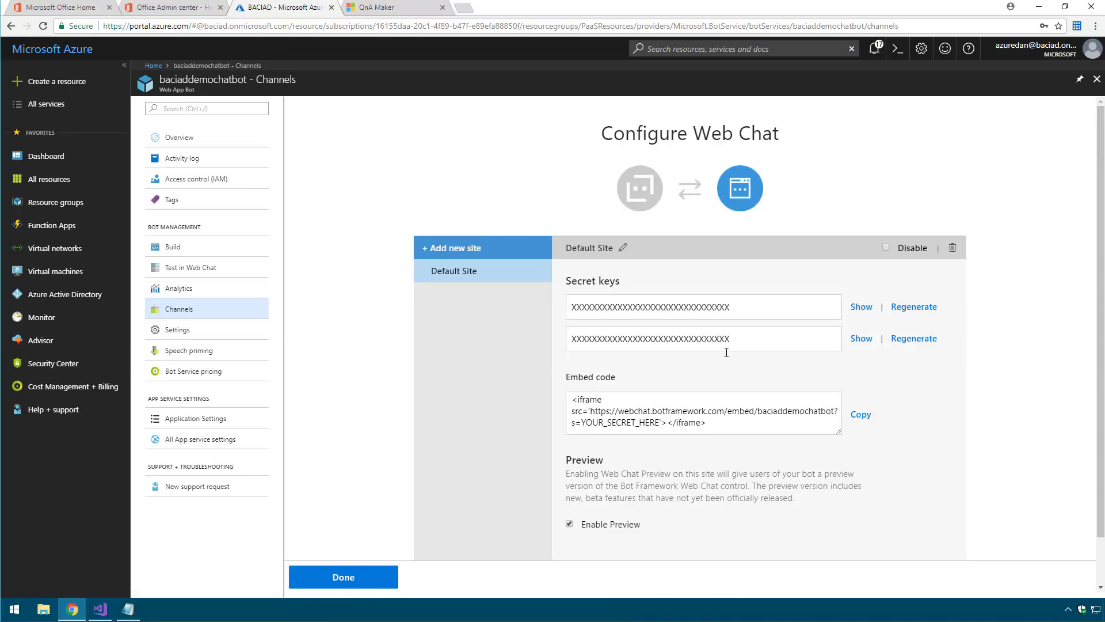
pyautogui.click(860, 415)
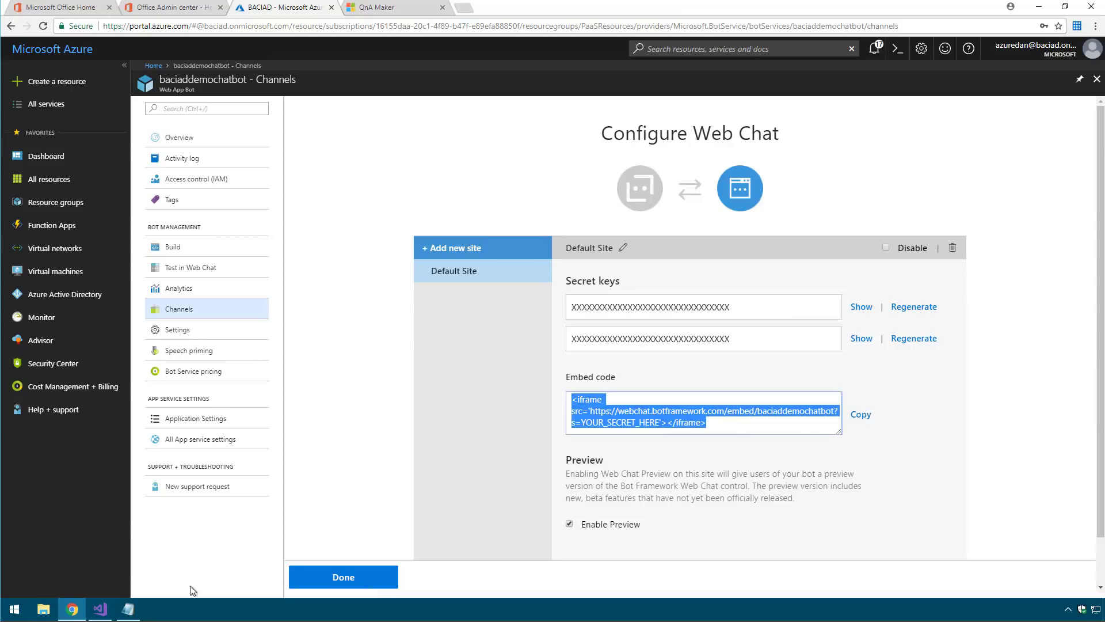
# - Paste the Web Chat embed code into Notepad
pyautogui.click(128, 609)
pyautogui.rightClick(181, 326)
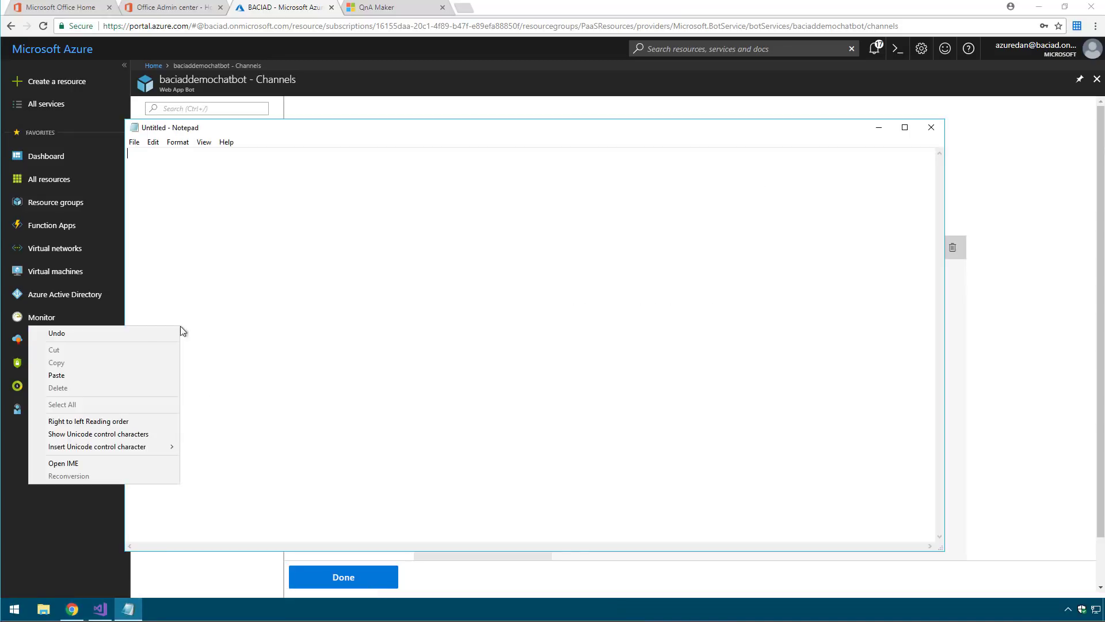
pyautogui.click(139, 378)
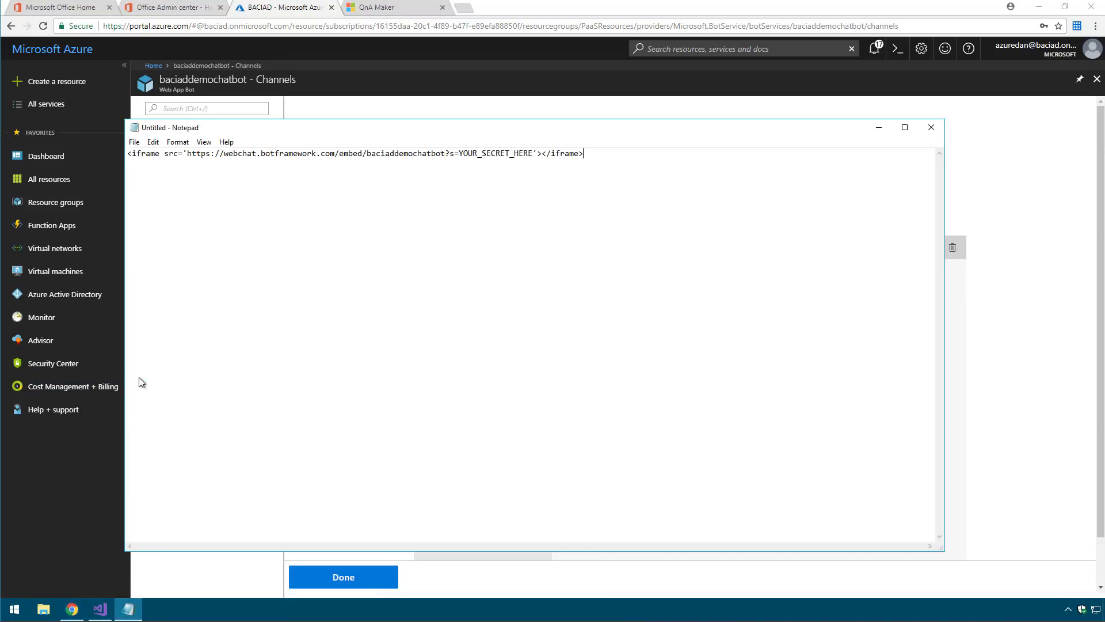
pyautogui.click(477, 153)
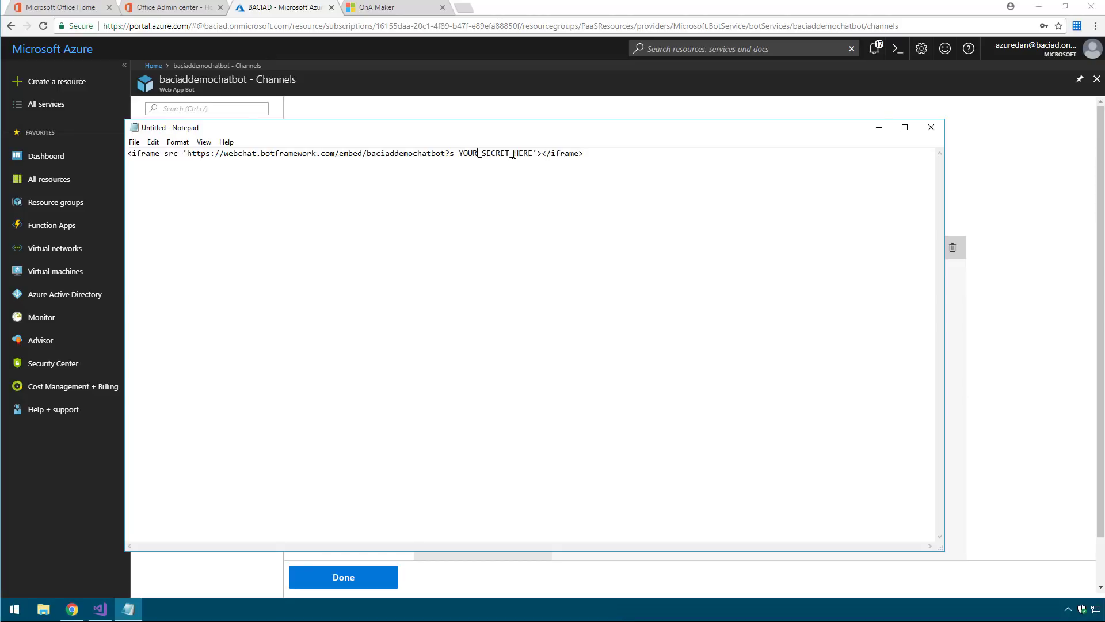
pyautogui.click(879, 127)
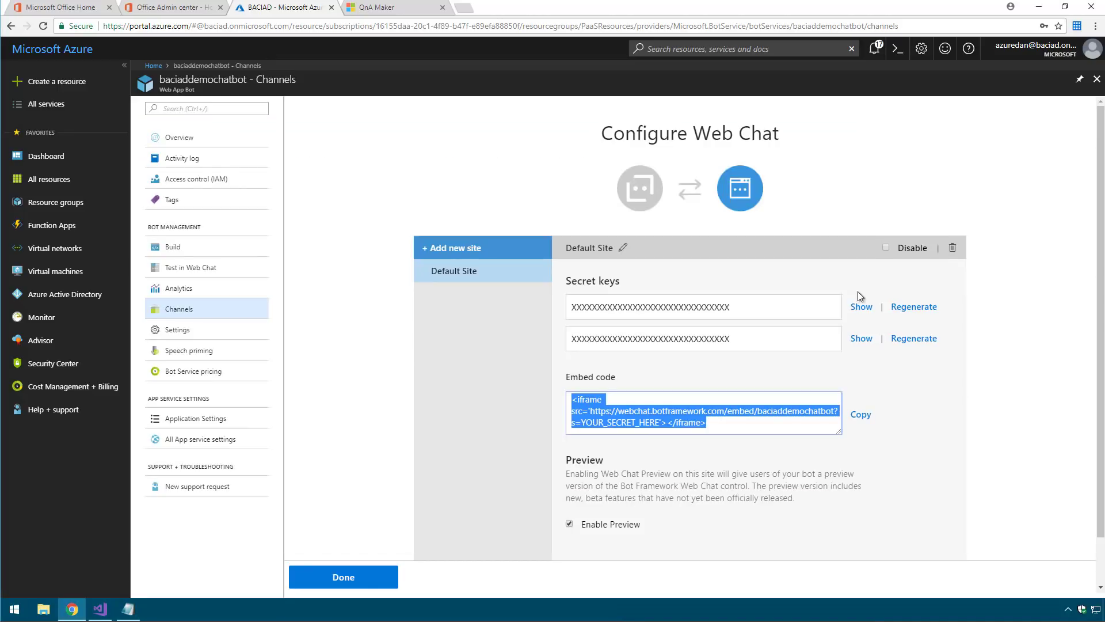
# - Replace the YOUR_SECRET_HERE placeholder with the first Web Chat secret key
pyautogui.click(860, 307)
pyautogui.doubleClick(685, 311)
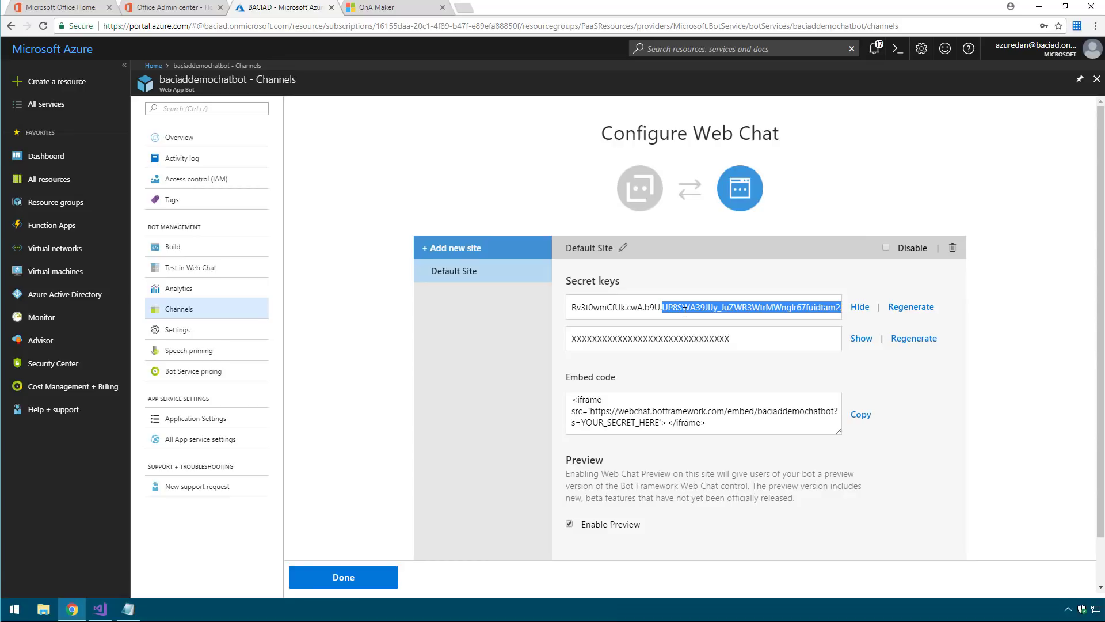
pyautogui.tripleClick(685, 311)
pyautogui.rightClick(685, 312)
pyautogui.click(695, 319)
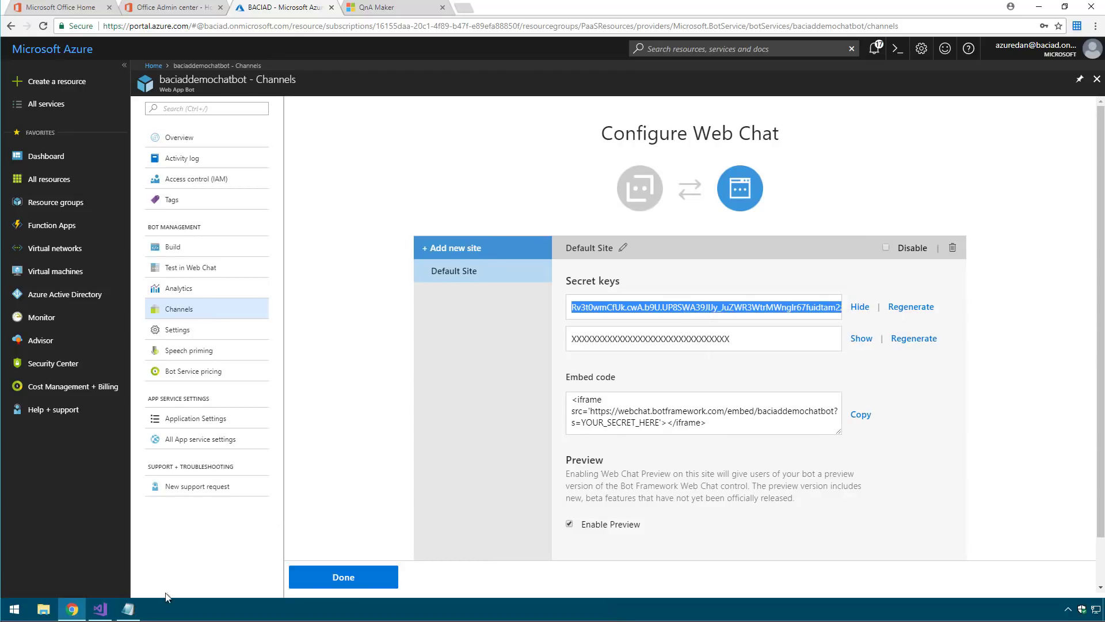
pyautogui.click(128, 609)
pyautogui.moveTo(459, 152); pyautogui.dragTo(533, 152)
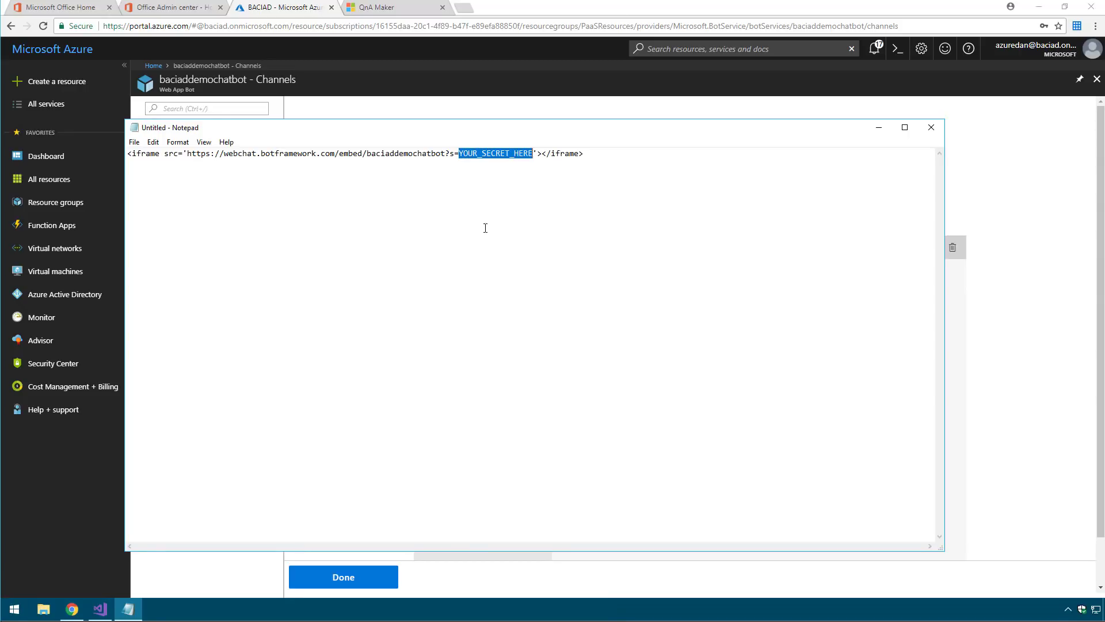
pyautogui.hotkey('ctrl', 'v')
# - Add height="100%" width="100%" to the iframe before src
pyautogui.click(167, 154)
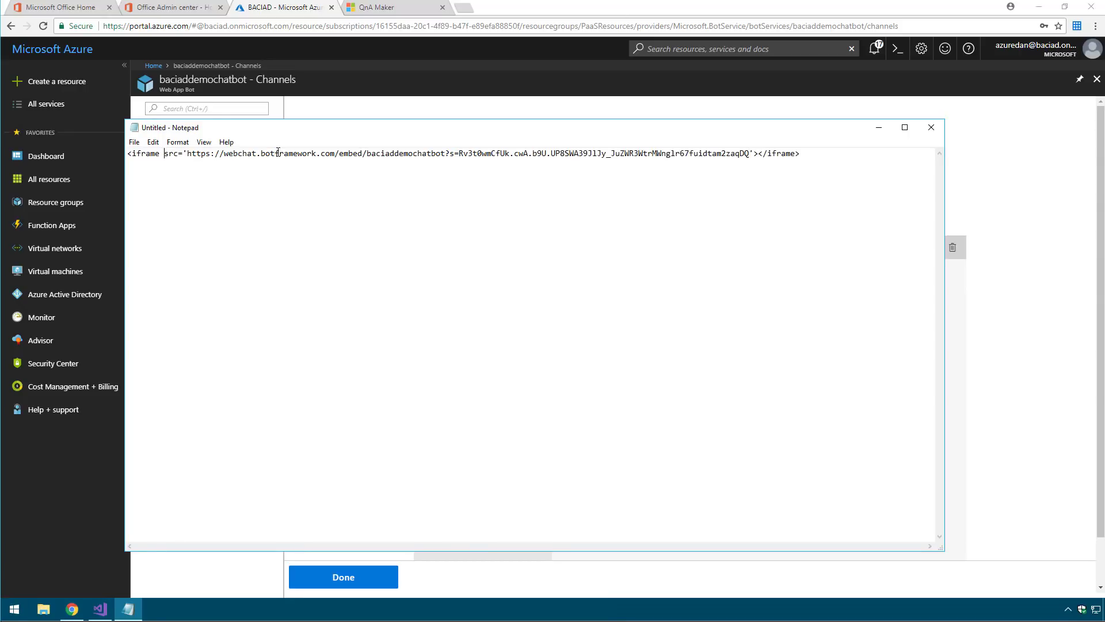
pyautogui.write('heg')
pyautogui.press('BackSpace')
pyautogui.write('ight="')
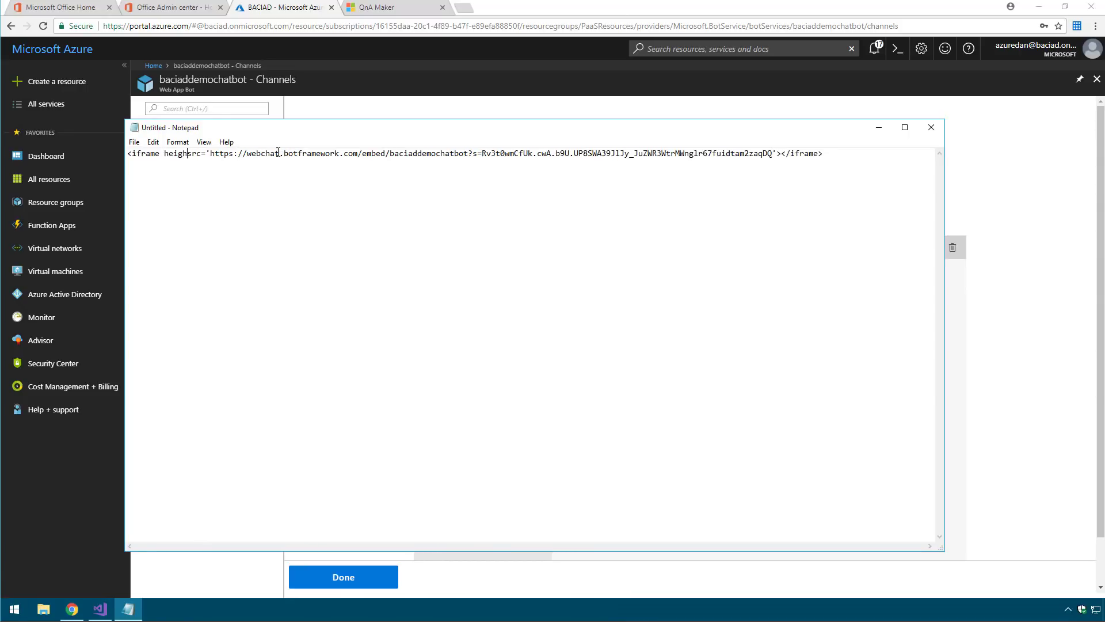
pyautogui.write('100%" width')
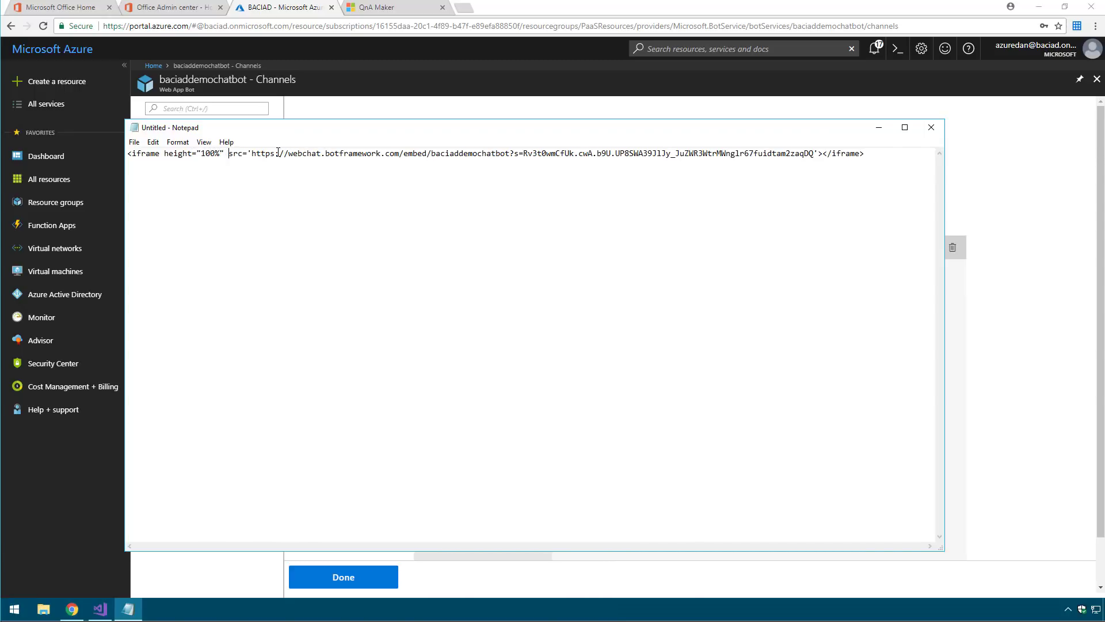
pyautogui.write('="100%"')
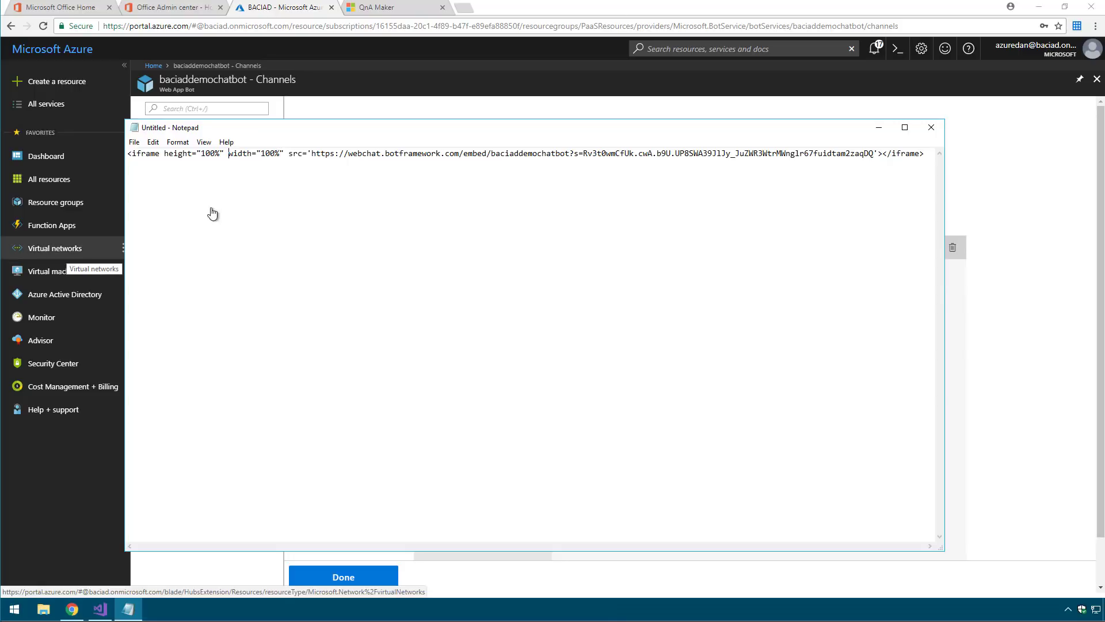
# - Copy the finished iframe embed line and minimize Notepad
pyautogui.doubleClick(147, 154)
pyautogui.hotkey('ctrl', 'a')
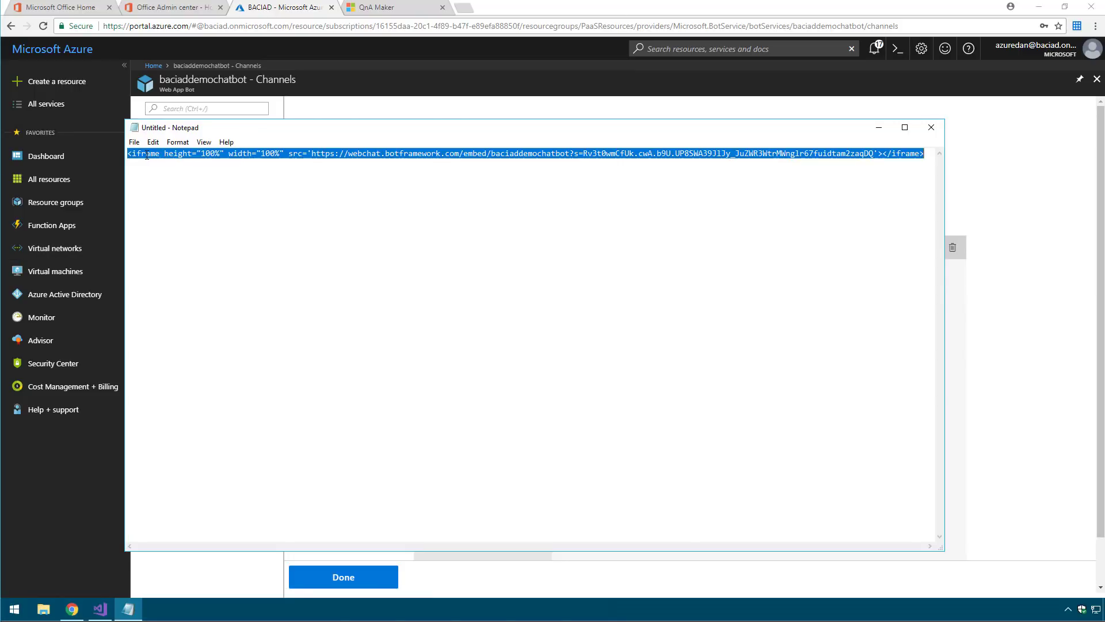
pyautogui.rightClick(147, 154)
pyautogui.click(129, 192)
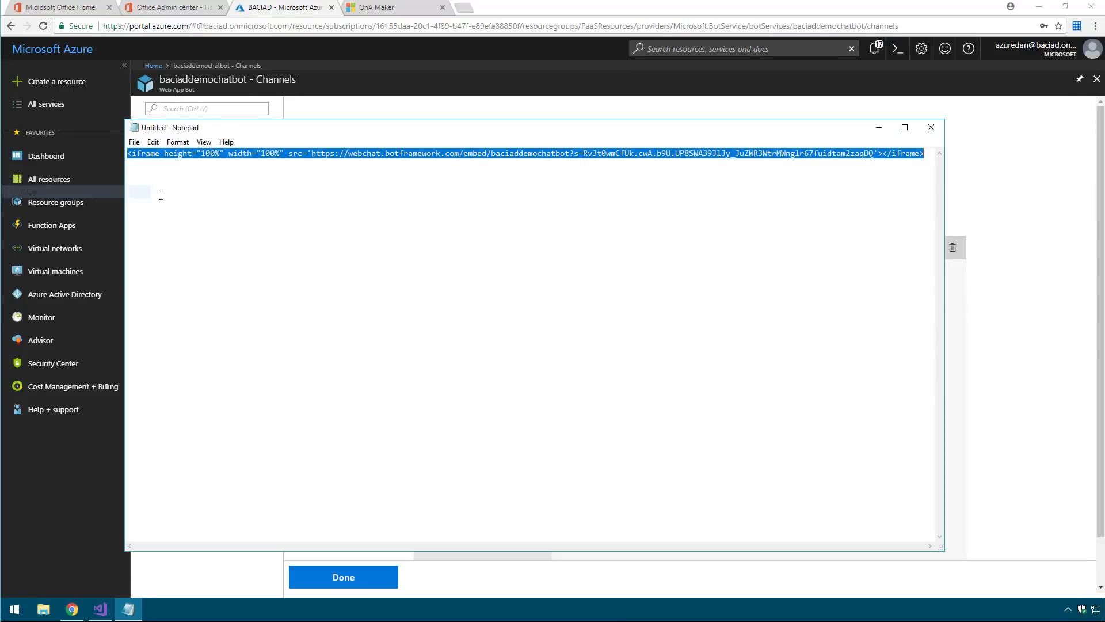
pyautogui.click(879, 128)
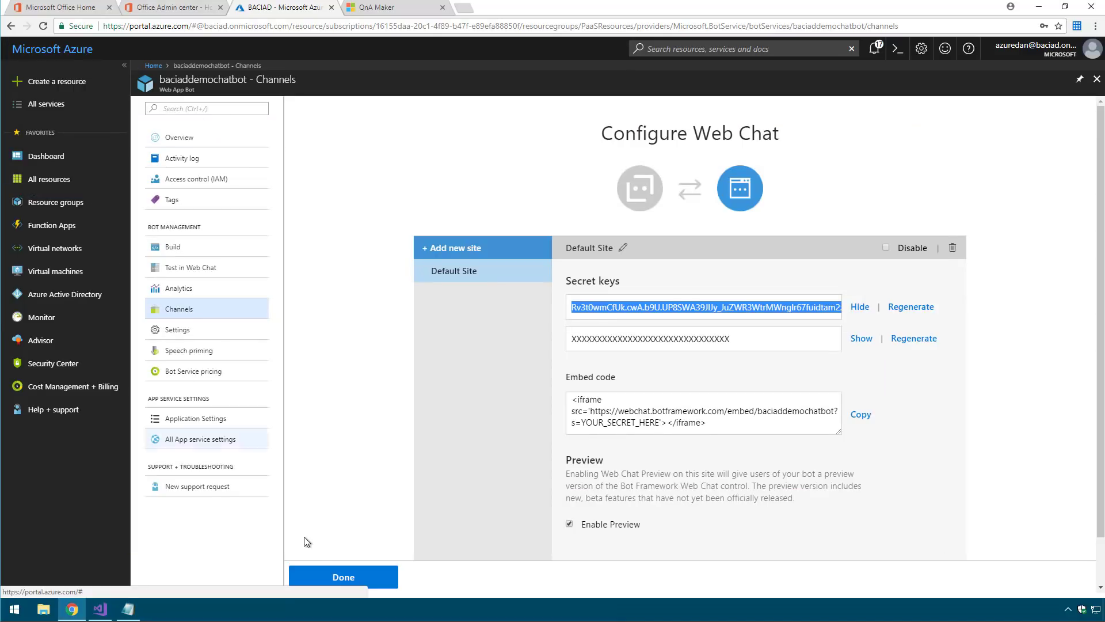
# - Finish the Web Chat setup and launch baciadwebsite's App Service Editor
pyautogui.click(352, 578)
pyautogui.click(75, 52)
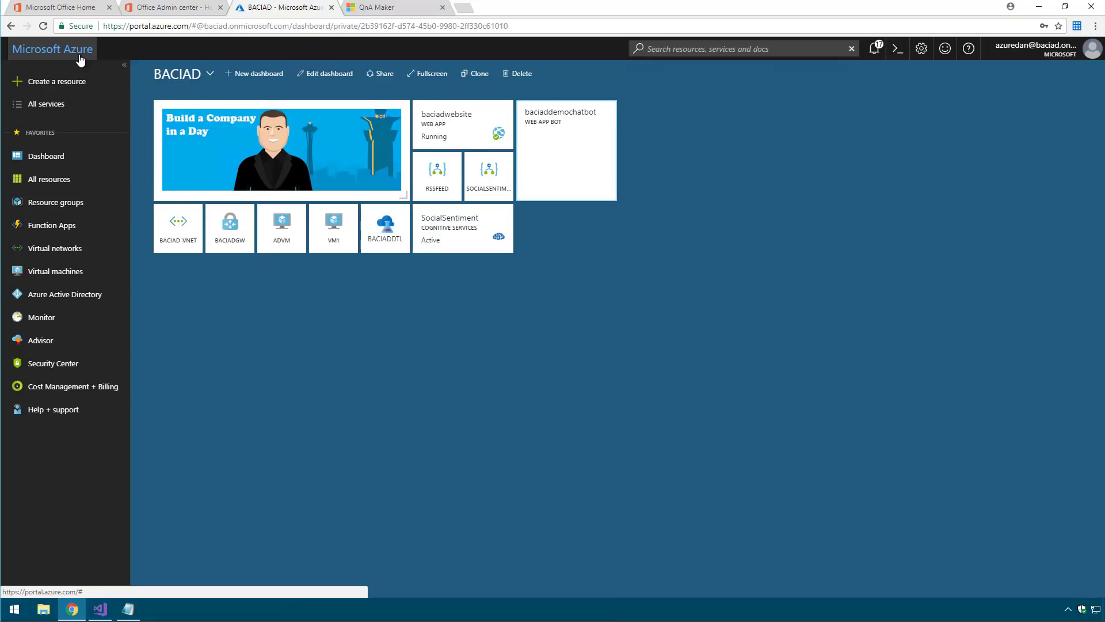
pyautogui.click(446, 137)
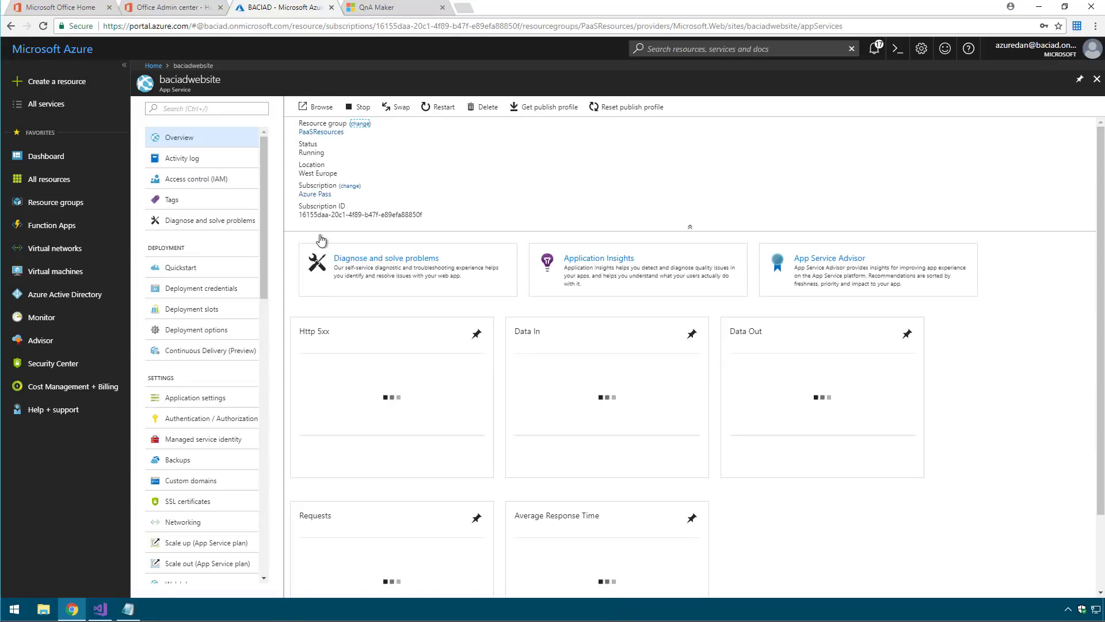
pyautogui.moveTo(267, 268); pyautogui.dragTo(259, 448)
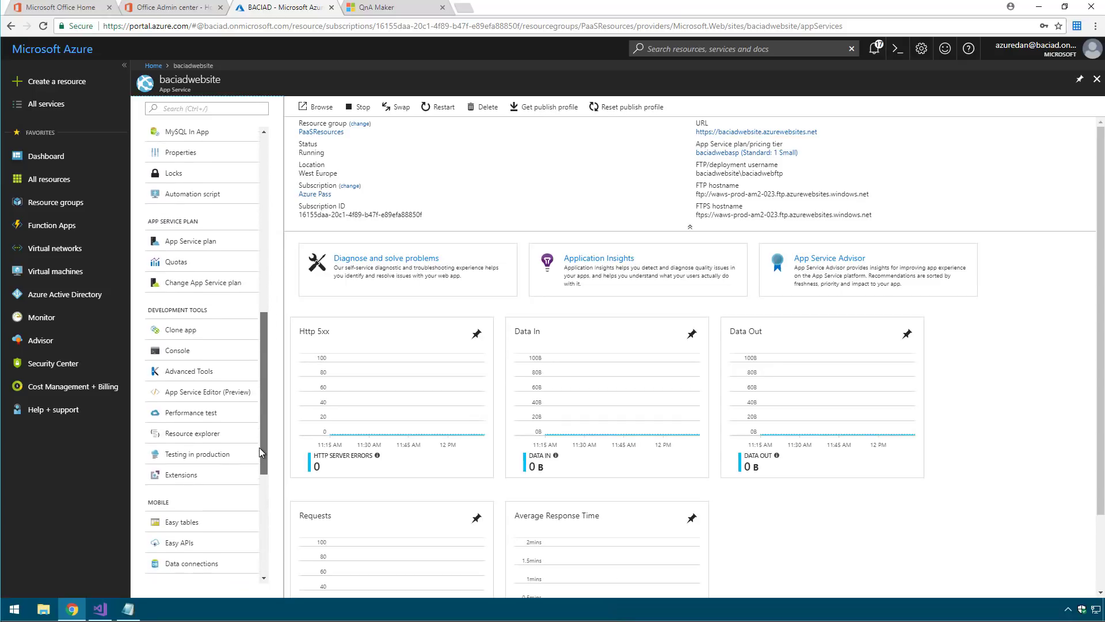
pyautogui.click(251, 385)
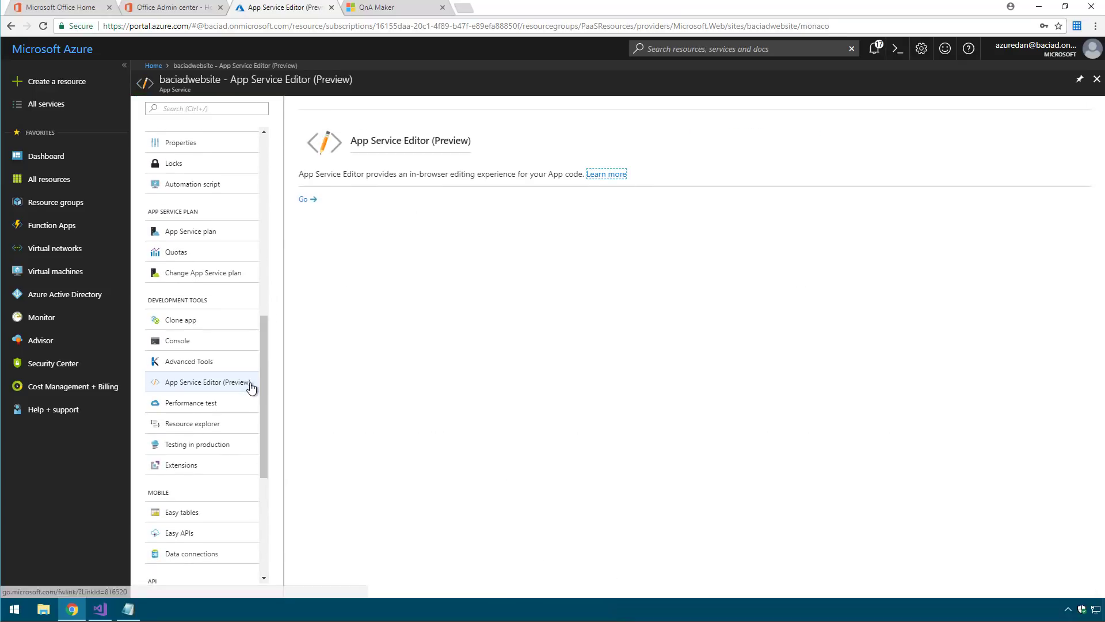
pyautogui.click(304, 199)
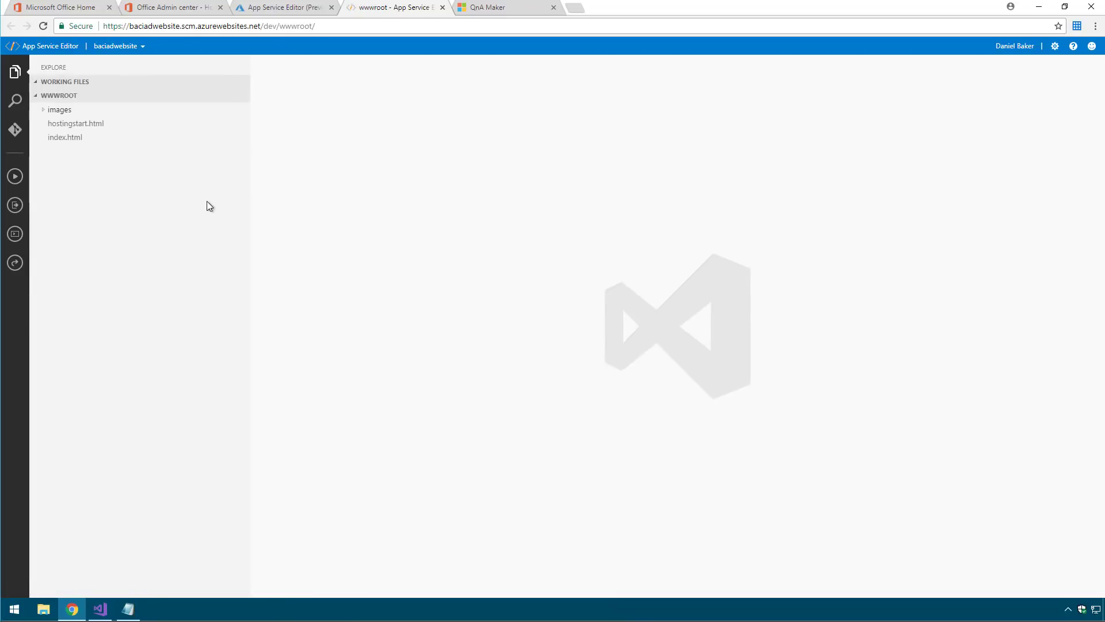
# - Paste the web chat iframe into index.html on a new line after line 25
pyautogui.click(64, 138)
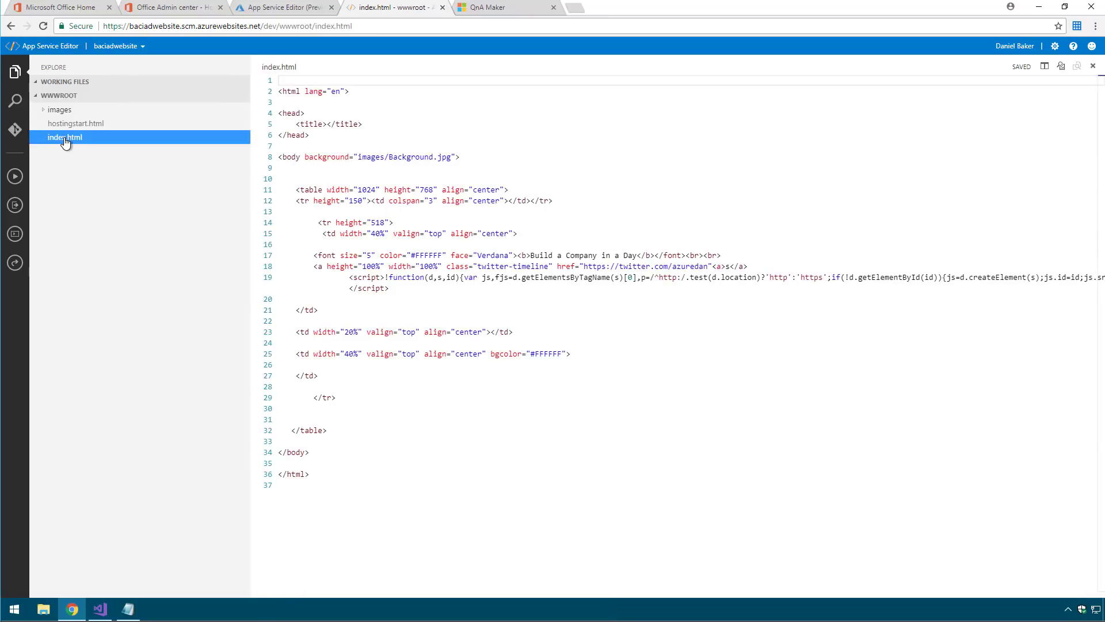
pyautogui.click(576, 354)
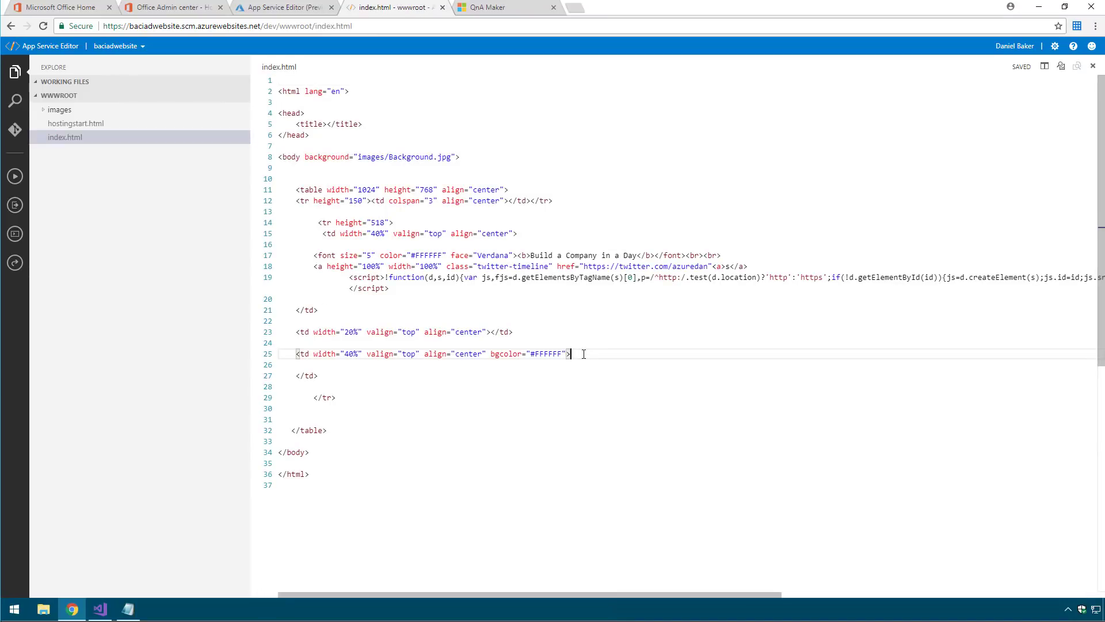
pyautogui.press('Return')
pyautogui.press('Return')
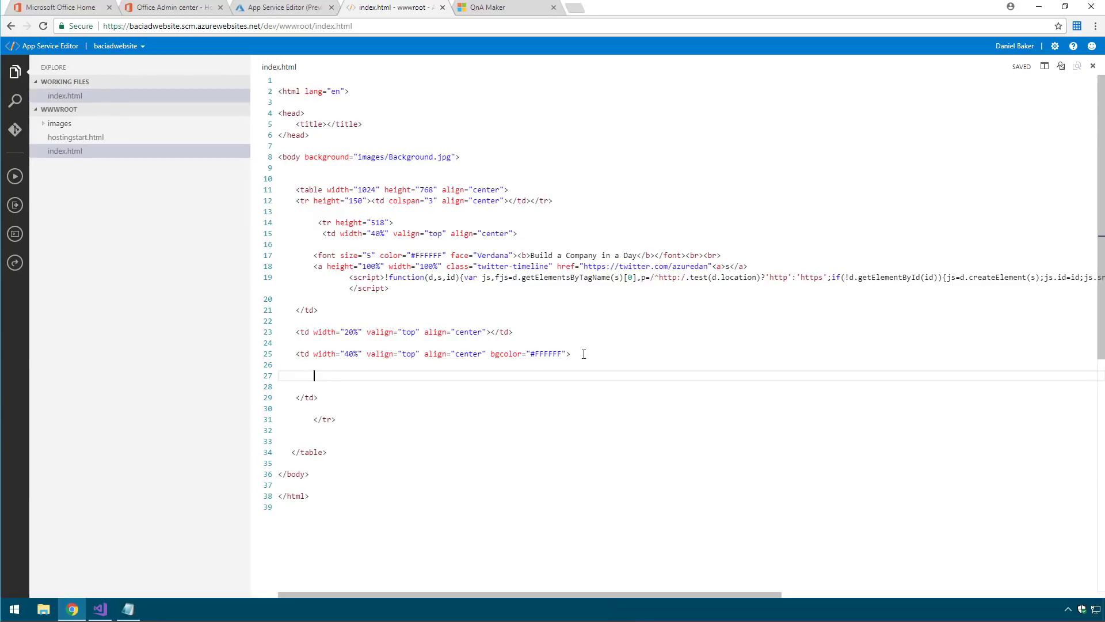
pyautogui.rightClick(338, 379)
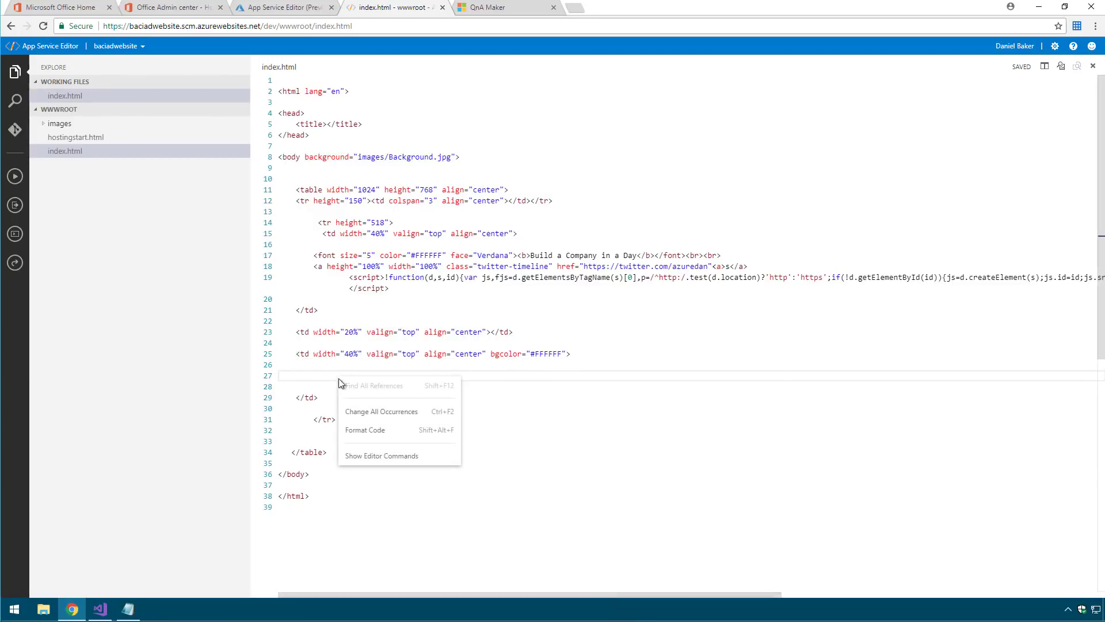
pyautogui.click(325, 379)
pyautogui.hotkey('ctrl', 'v')
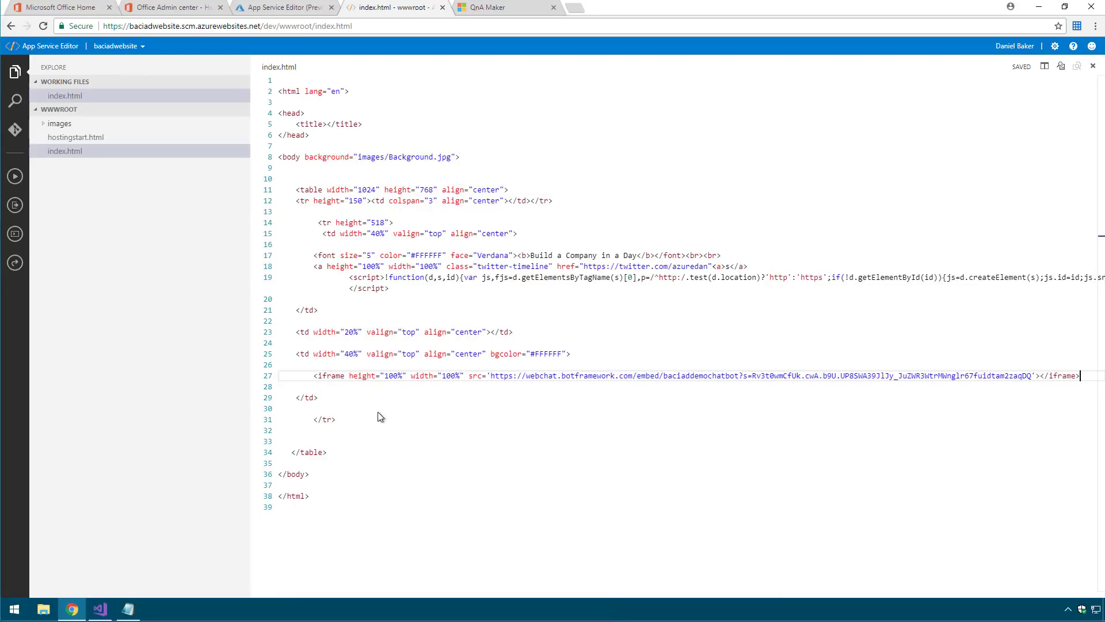
pyautogui.click(291, 13)
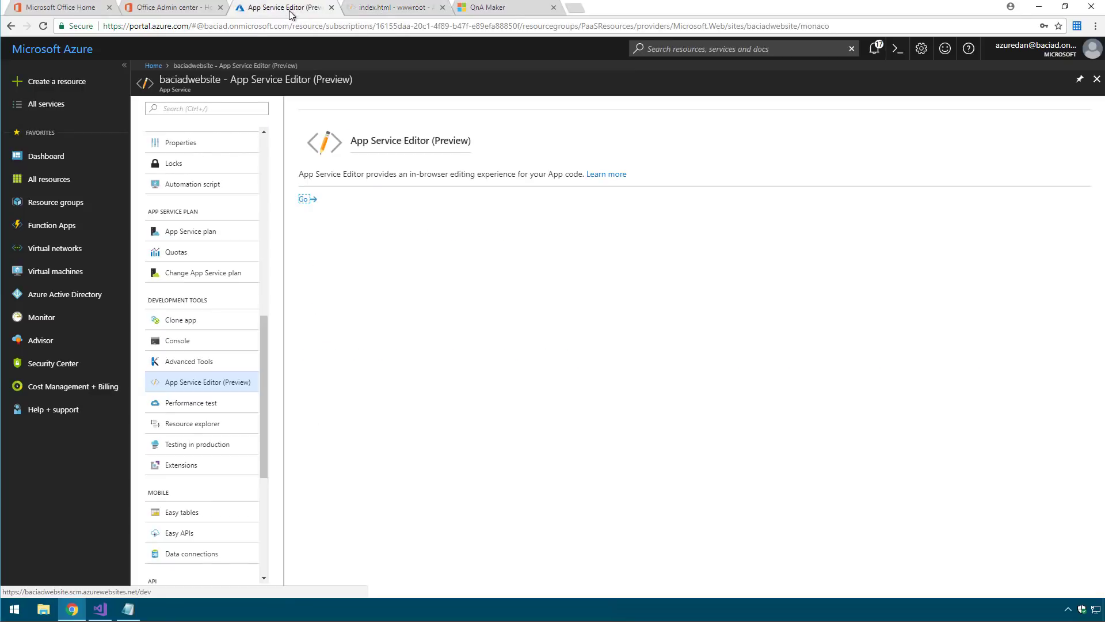
# - On the live baciadwebsite, ask the bot 'Tell me about Virtual machines' and follow the docs link
pyautogui.moveTo(261, 322); pyautogui.dragTo(278, 140)
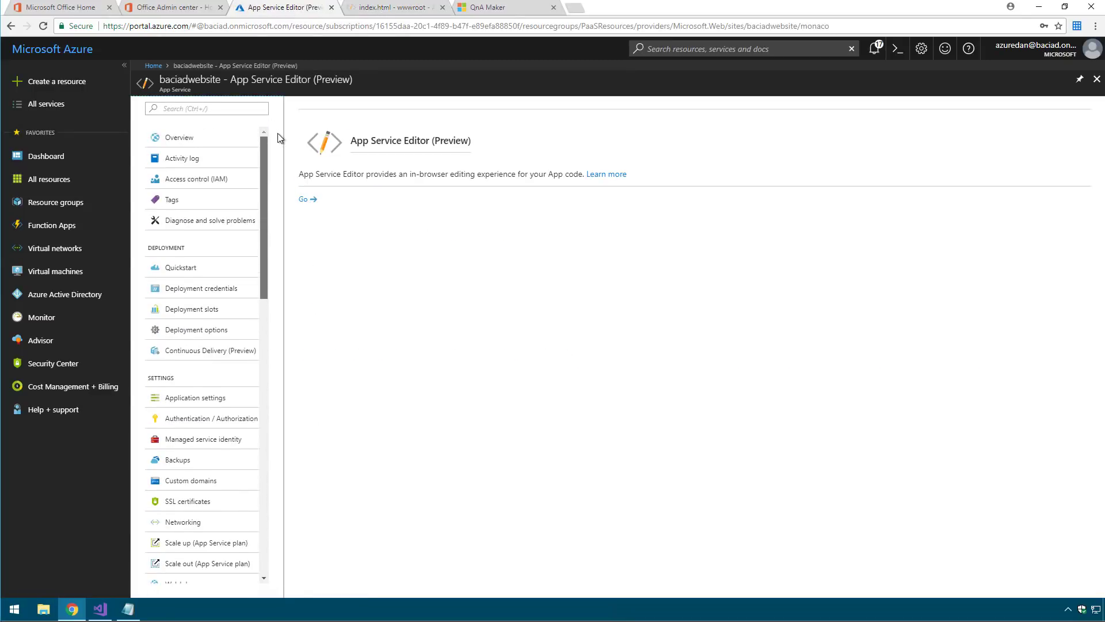
pyautogui.click(207, 144)
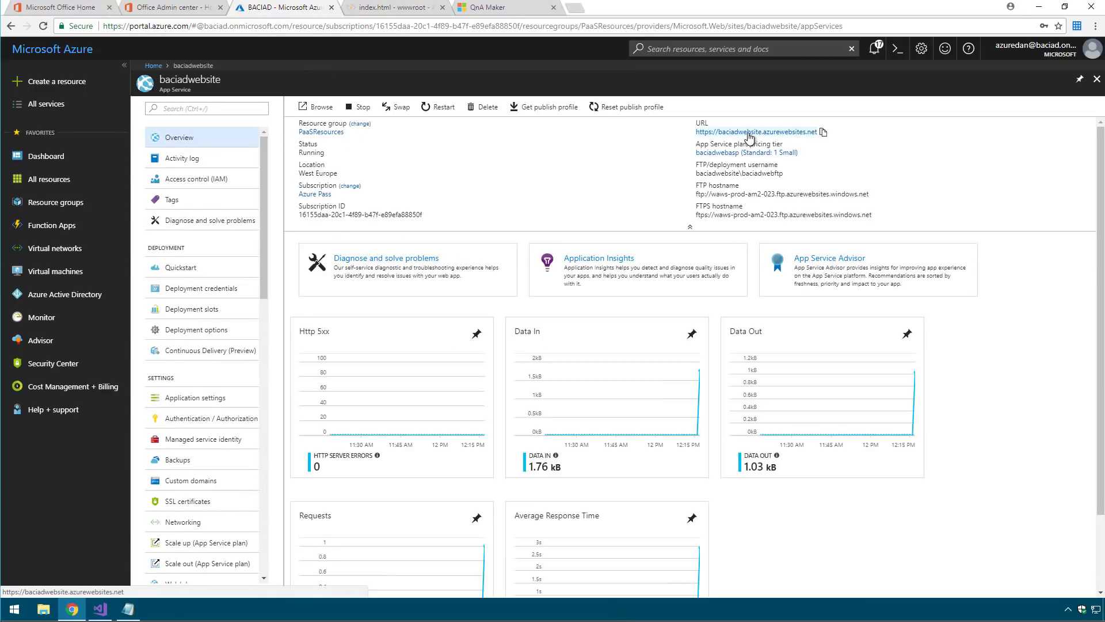
pyautogui.click(749, 132)
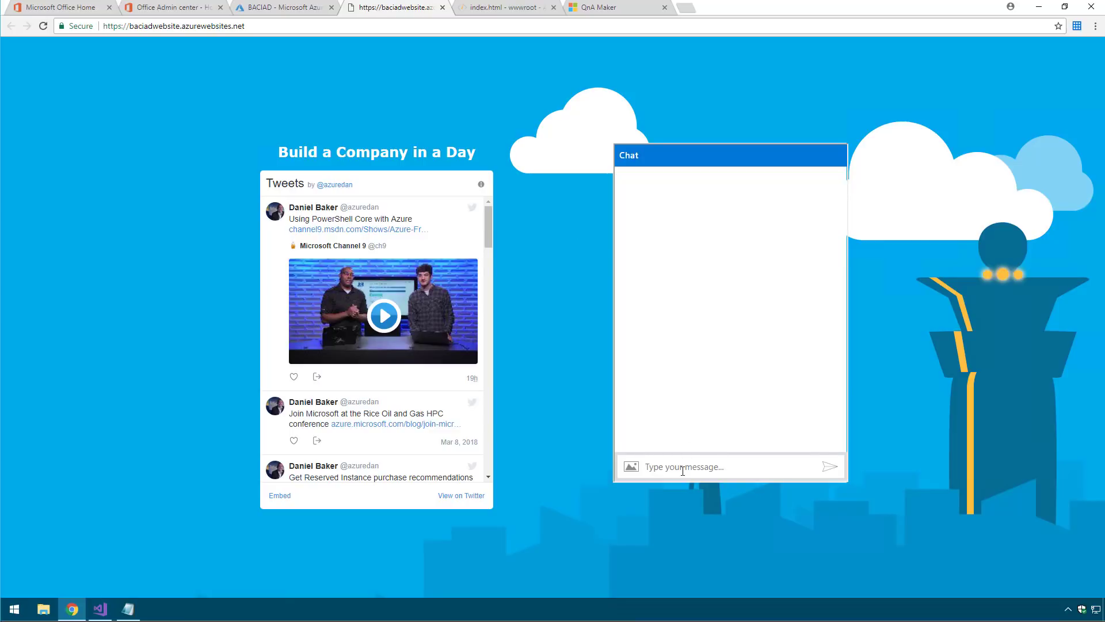
pyautogui.write('Tell me about Virtual machines')
pyautogui.press('Return')
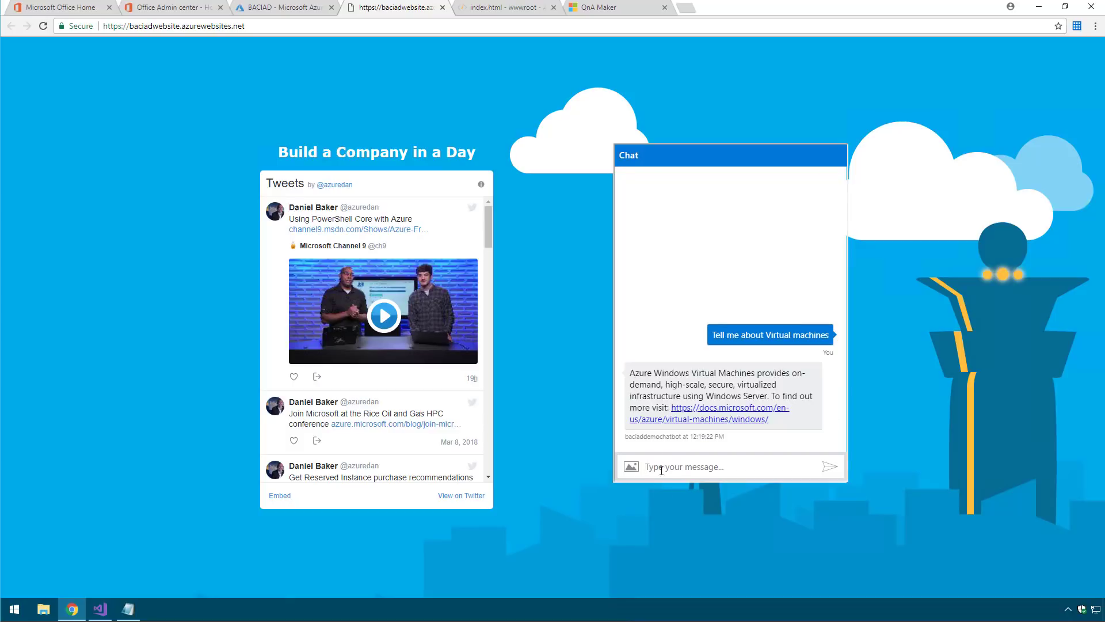
pyautogui.click(693, 414)
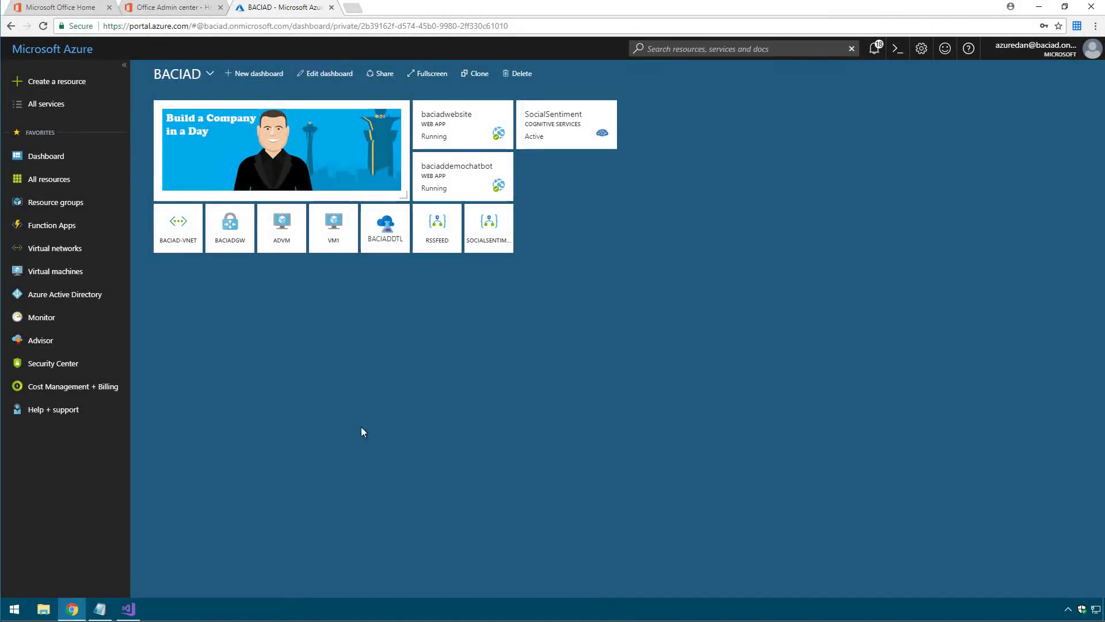
# - Search the Marketplace for Face API and start creating it
pyautogui.click(52, 84)
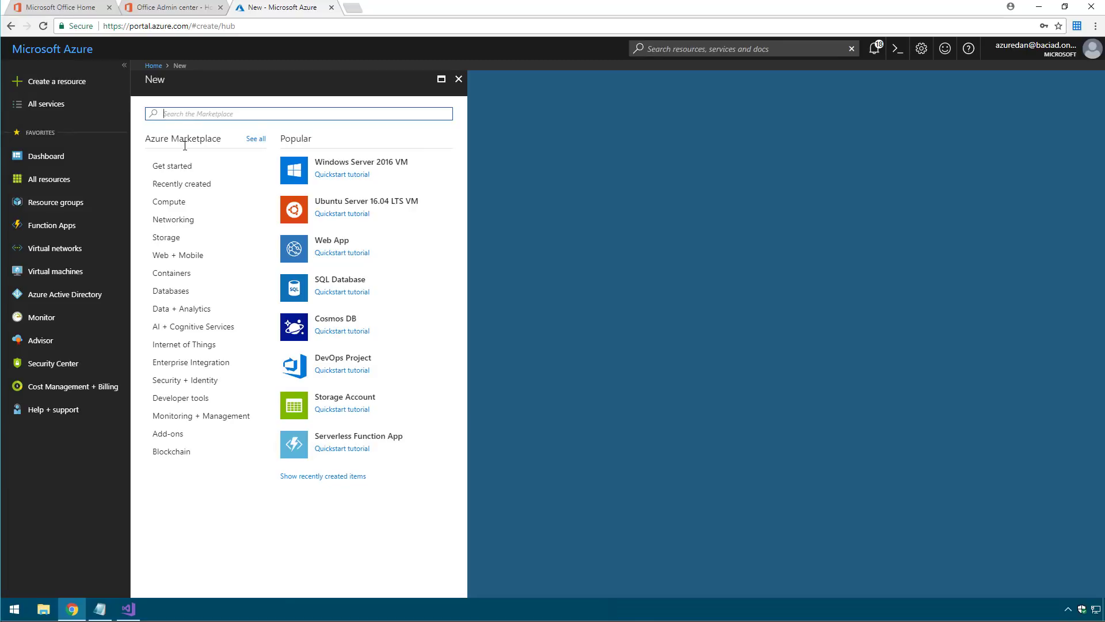
pyautogui.write('Face')
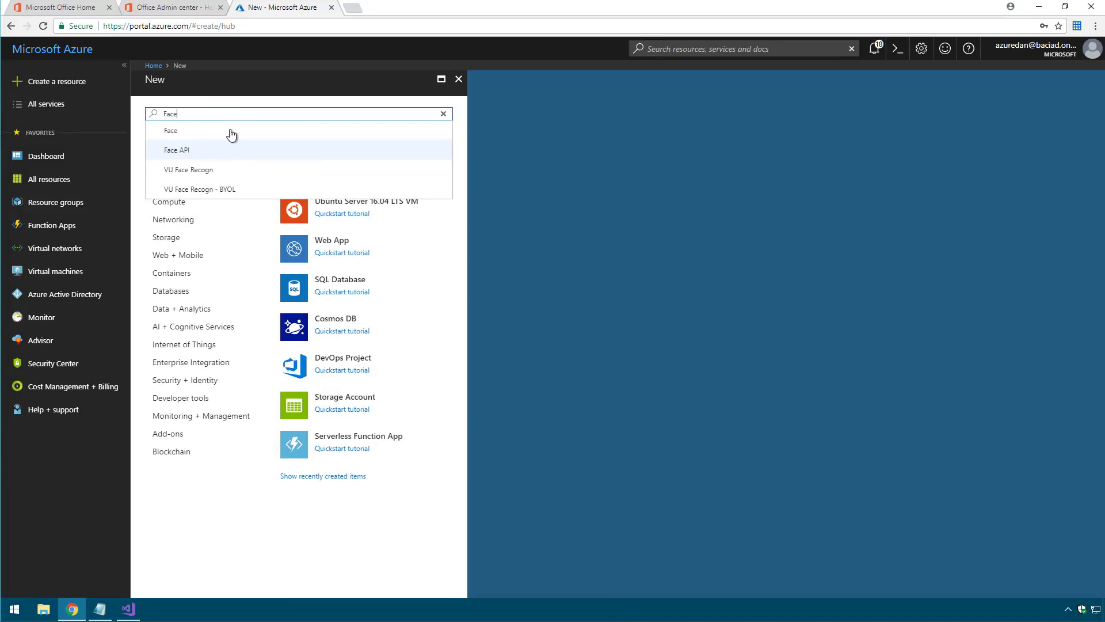
pyautogui.click(219, 150)
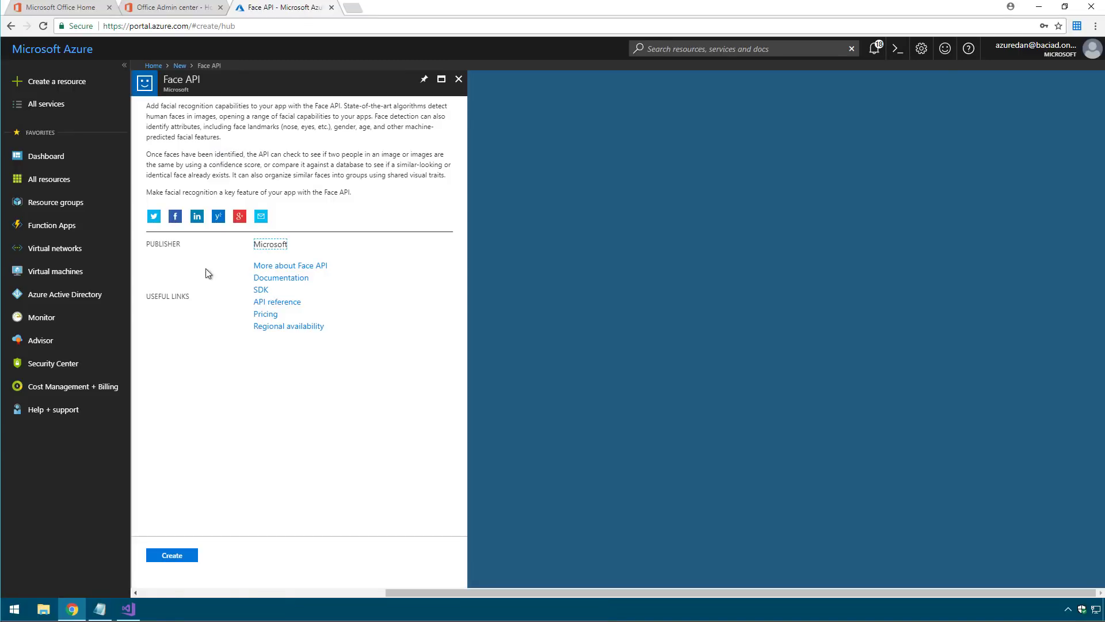
pyautogui.click(178, 556)
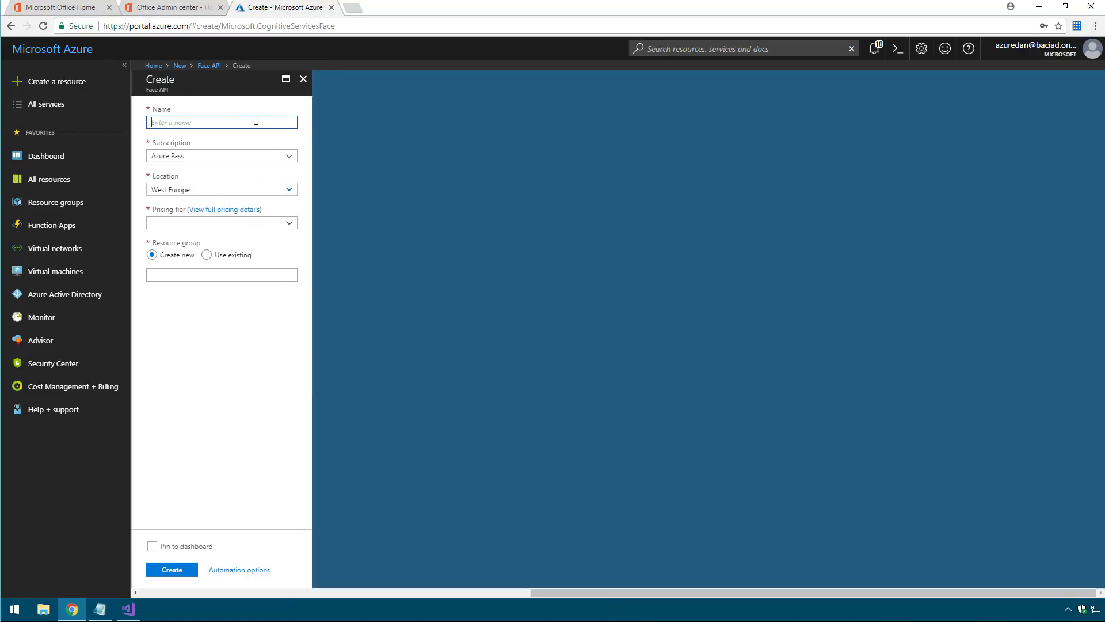
# - Name it BACIADVision on F0 tier in PaaSResources, pin to dashboard, and create
pyautogui.write('BACIADVision')
pyautogui.click(287, 225)
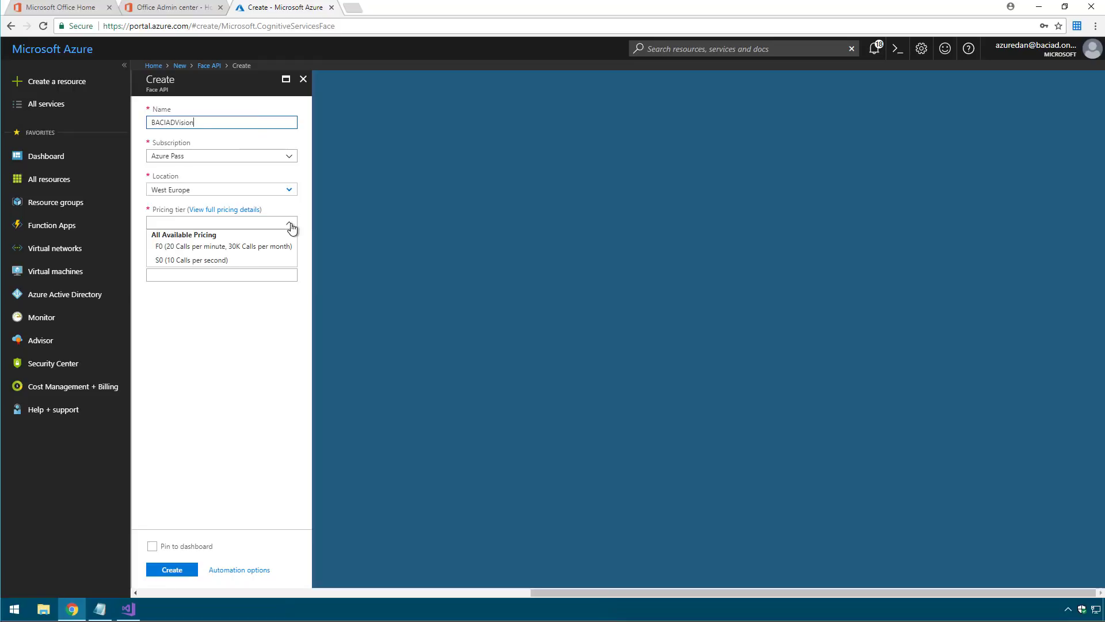
pyautogui.click(257, 247)
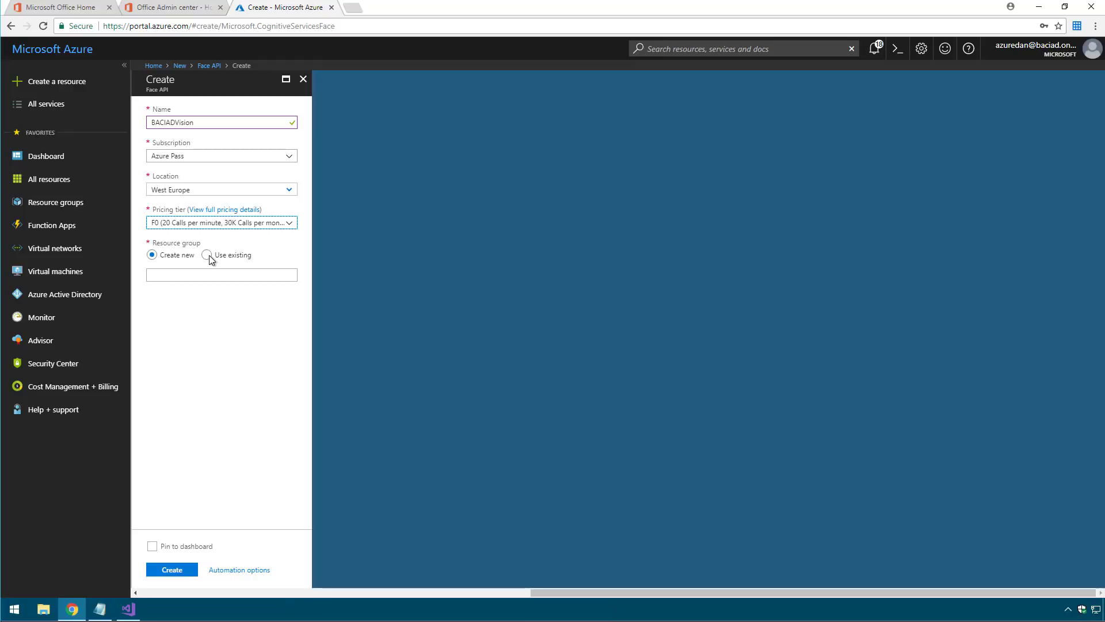
pyautogui.click(208, 255)
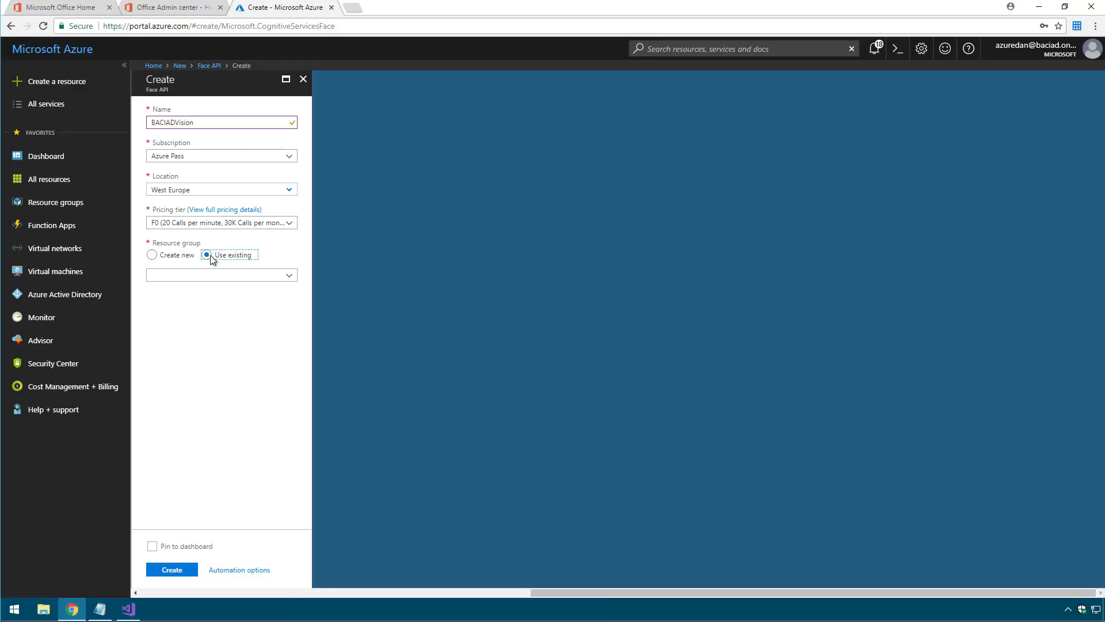
pyautogui.click(289, 279)
pyautogui.click(207, 330)
pyautogui.click(153, 547)
pyautogui.click(173, 570)
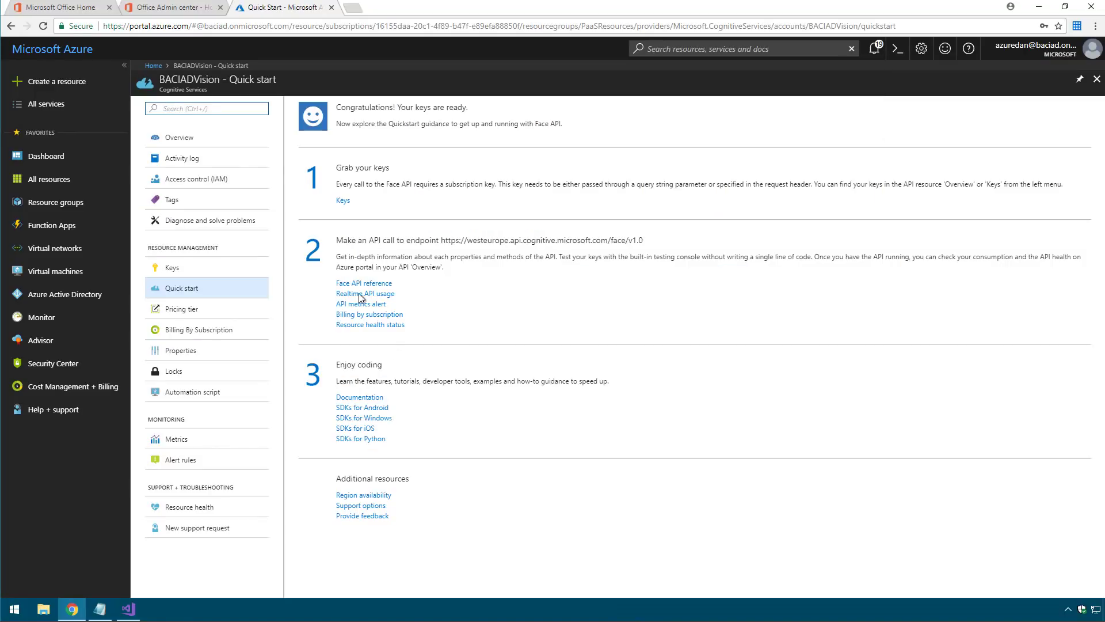
# - Copy the BACIADVision Face API endpoint URL into the Notepad note
pyautogui.click(198, 137)
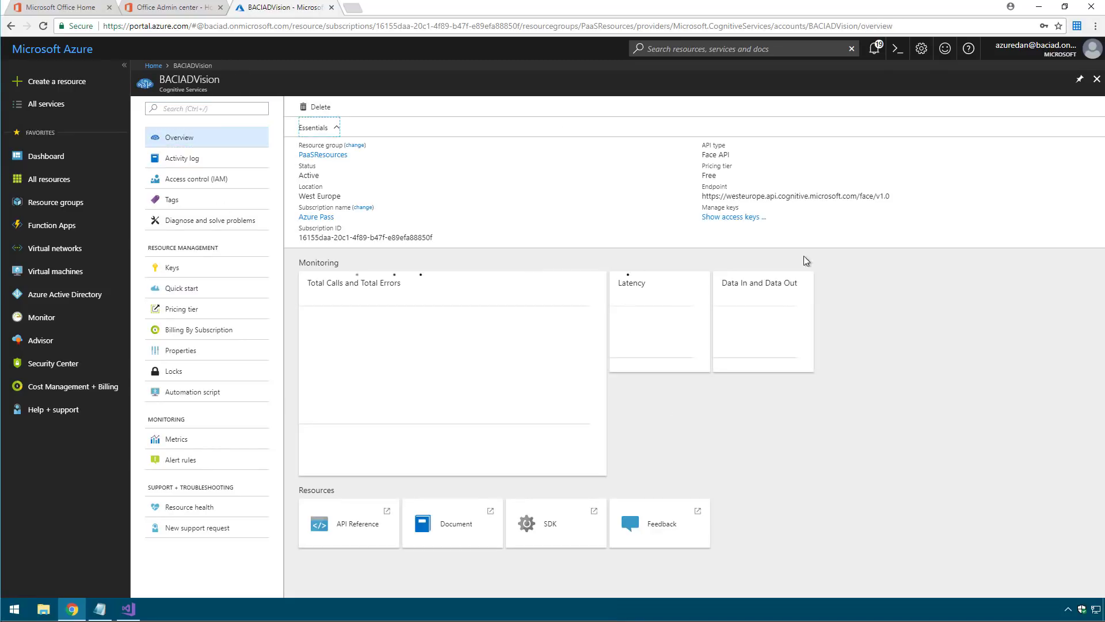
pyautogui.click(1090, 197)
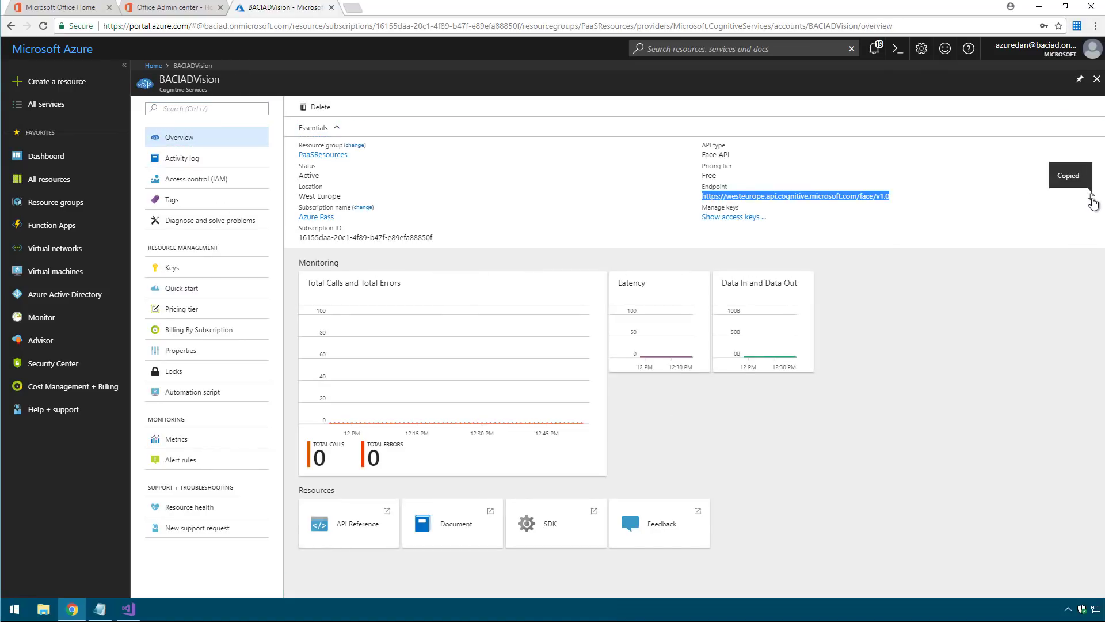
pyautogui.click(100, 608)
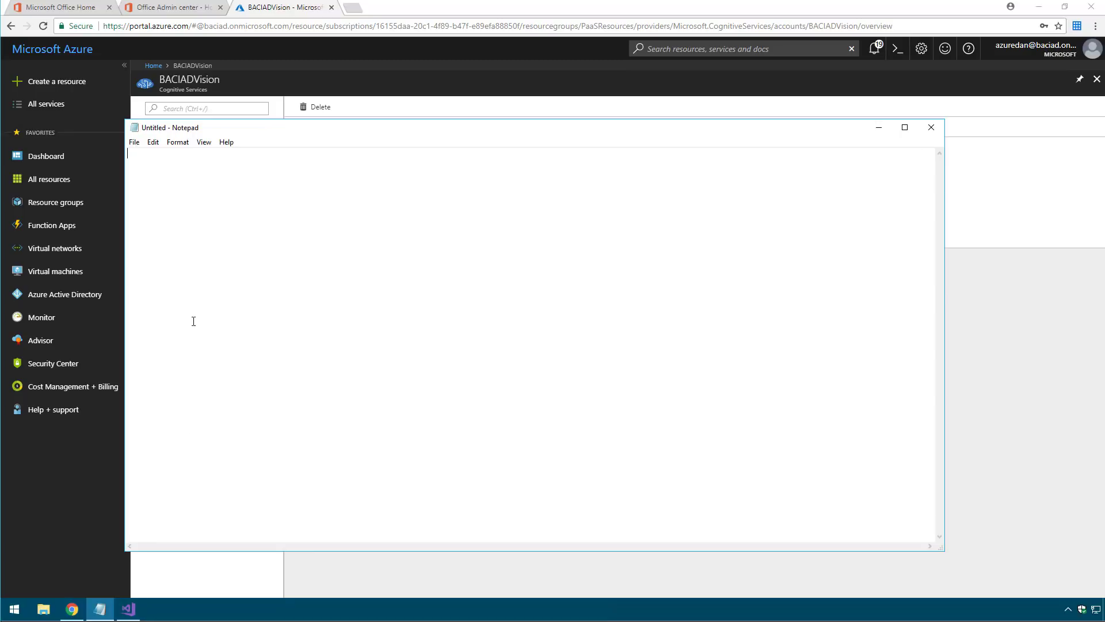
pyautogui.rightClick(178, 186)
pyautogui.click(111, 233)
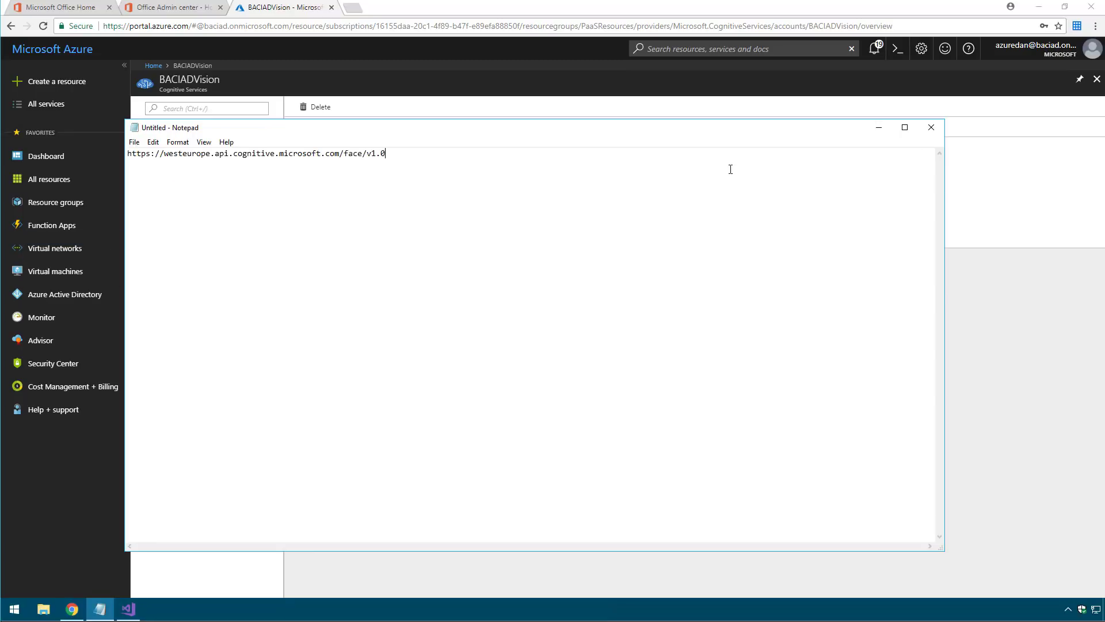
pyautogui.click(877, 129)
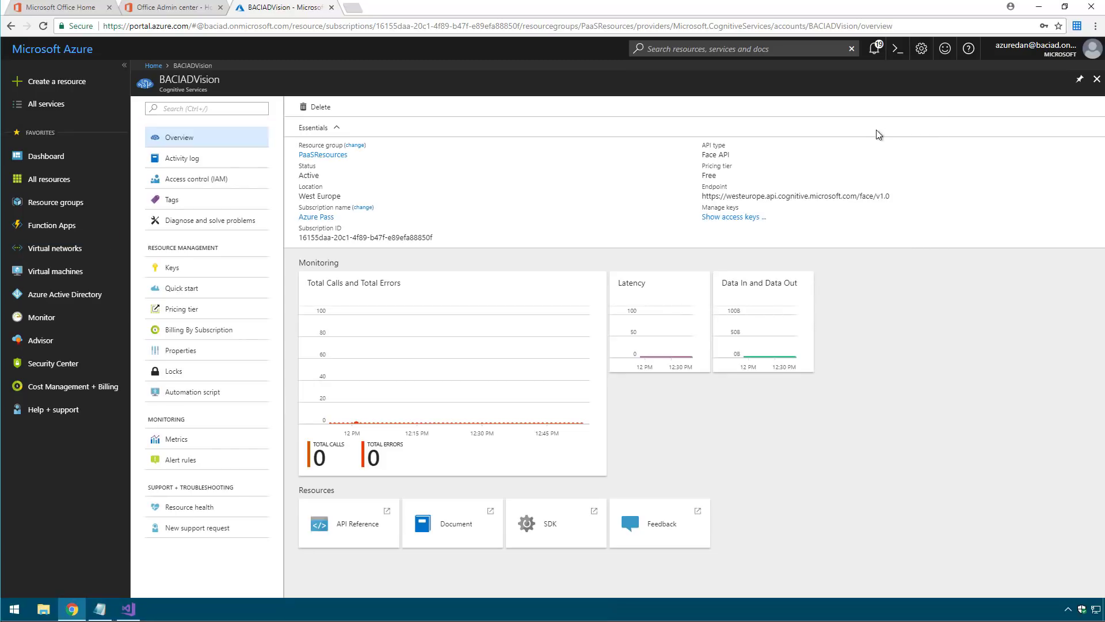
# - Paste KEY 1 on a new line below the URL, then close the keys pane
pyautogui.click(732, 217)
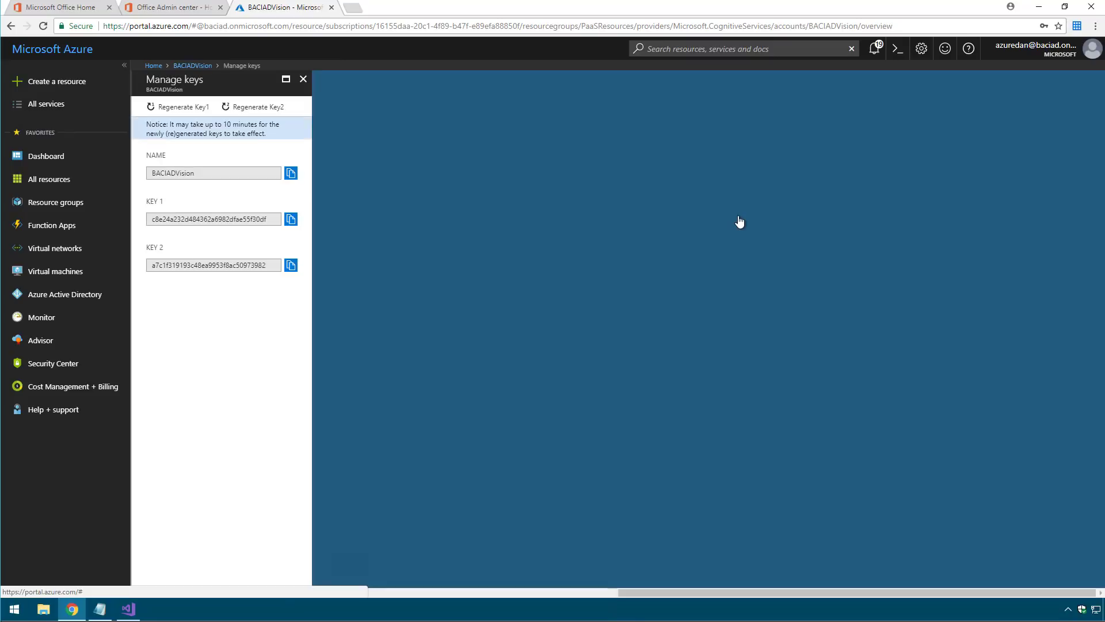
pyautogui.click(291, 219)
pyautogui.click(99, 610)
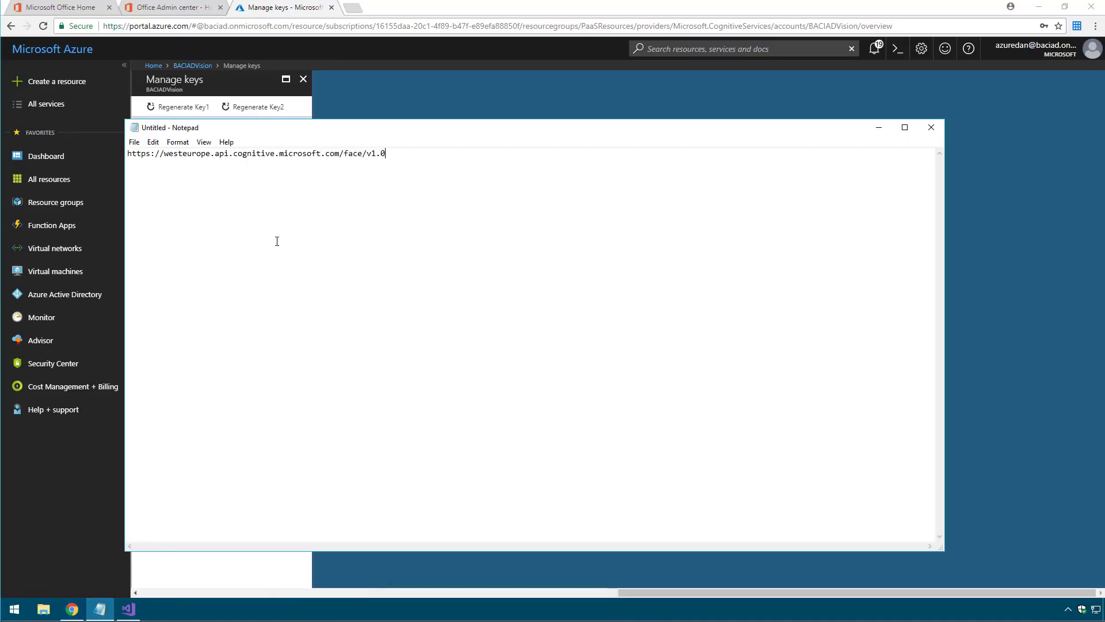
pyautogui.press('Return')
pyautogui.press('Return')
pyautogui.rightClick(144, 173)
pyautogui.click(108, 224)
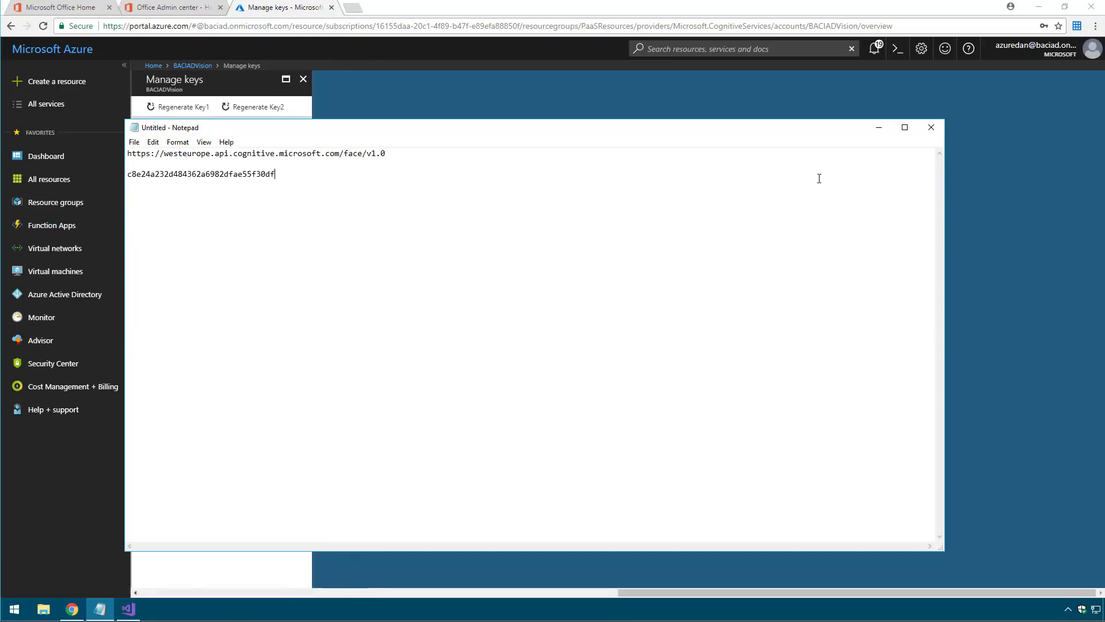
pyautogui.click(879, 127)
pyautogui.click(302, 80)
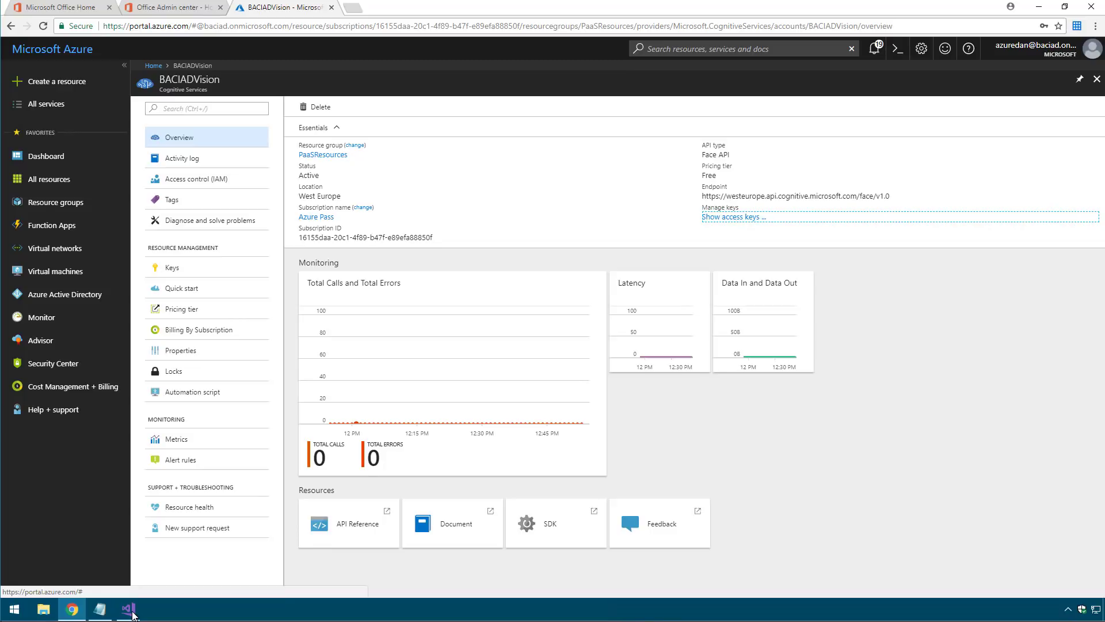
# - Paste the Face API key over the line-29 placeholder in CSVision, then build and run
pyautogui.click(128, 609)
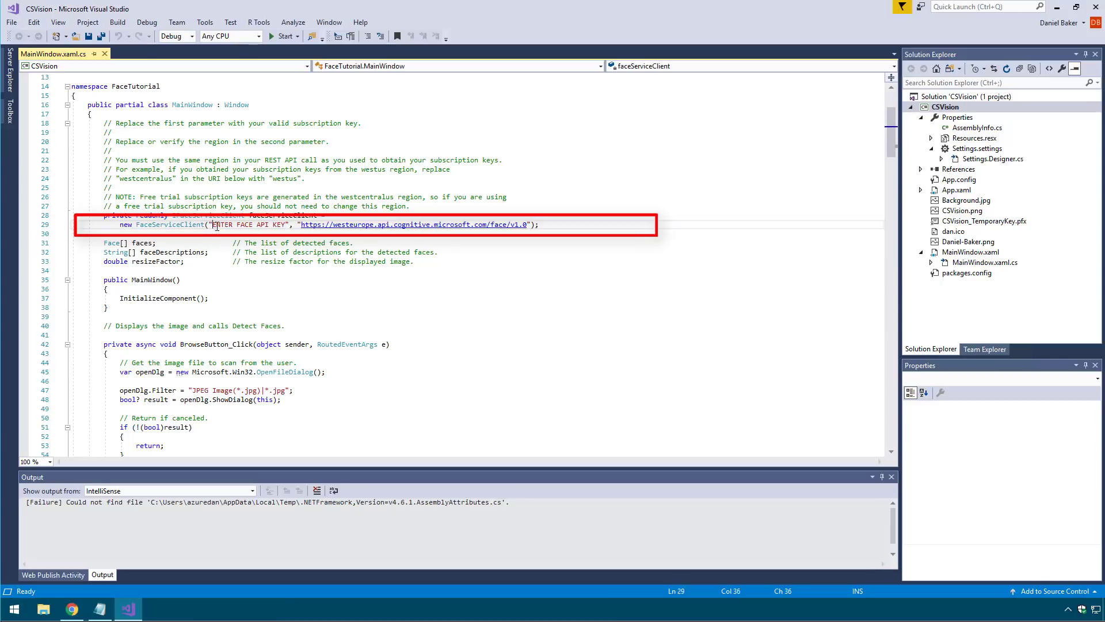
pyautogui.moveTo(212, 225); pyautogui.dragTo(284, 225)
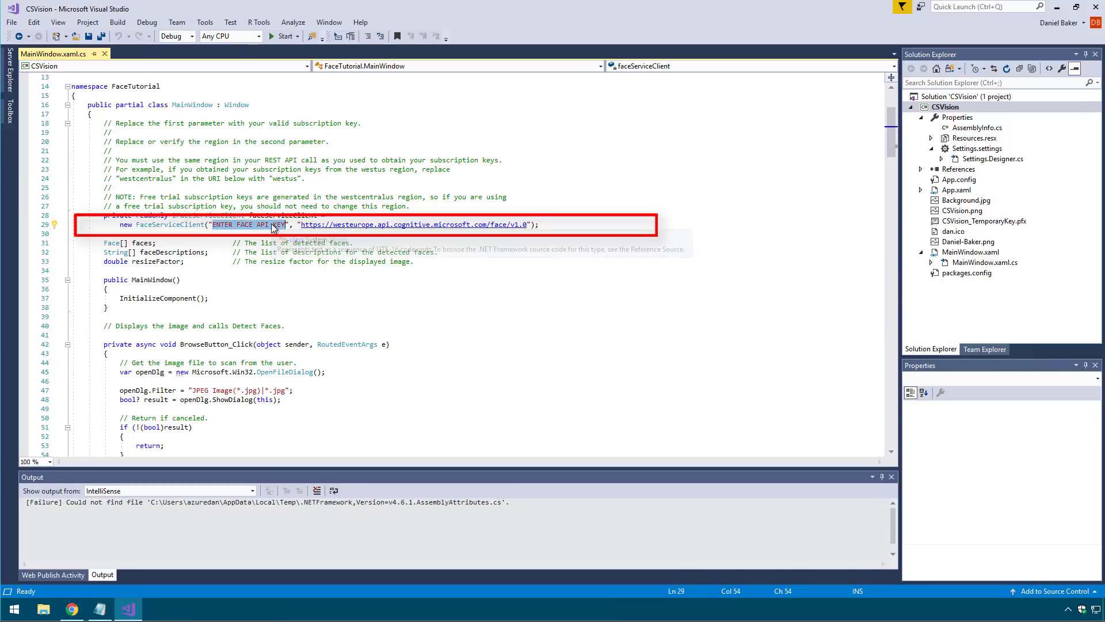
pyautogui.hotkey('ctrl', 'v')
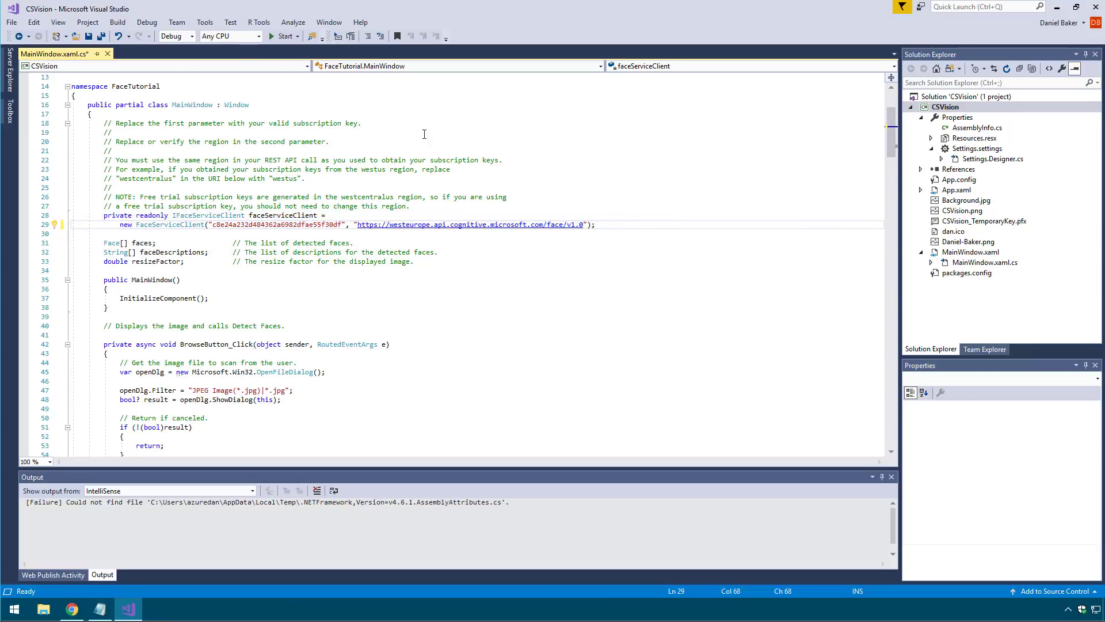
pyautogui.click(282, 35)
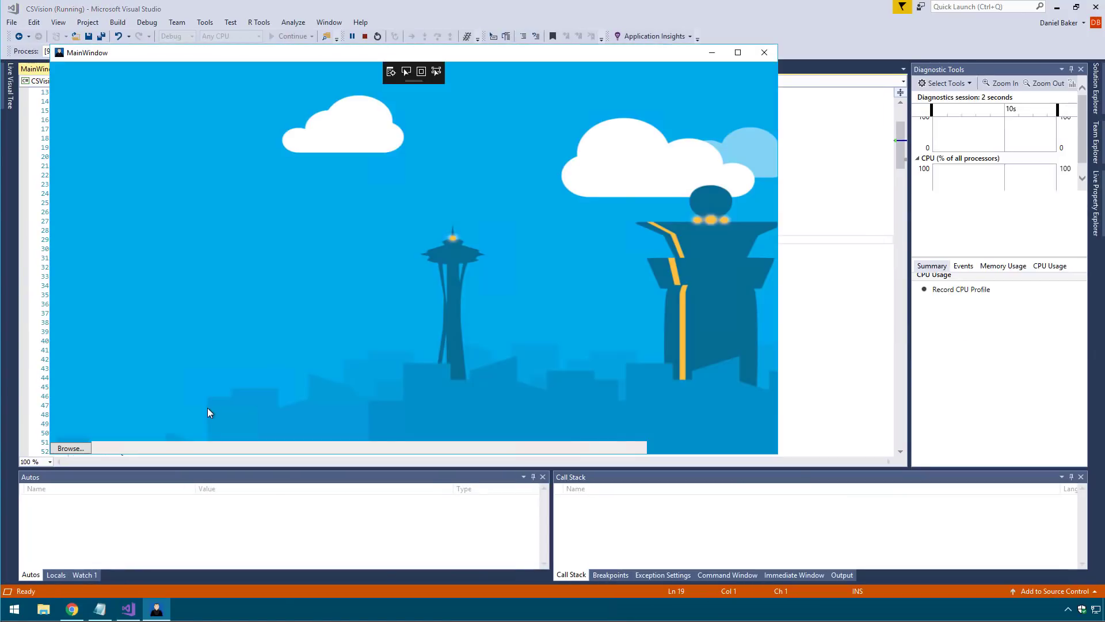
# - Load the sample JPG from C:\Demos\CSVision into the face app to detect one face
pyautogui.click(85, 446)
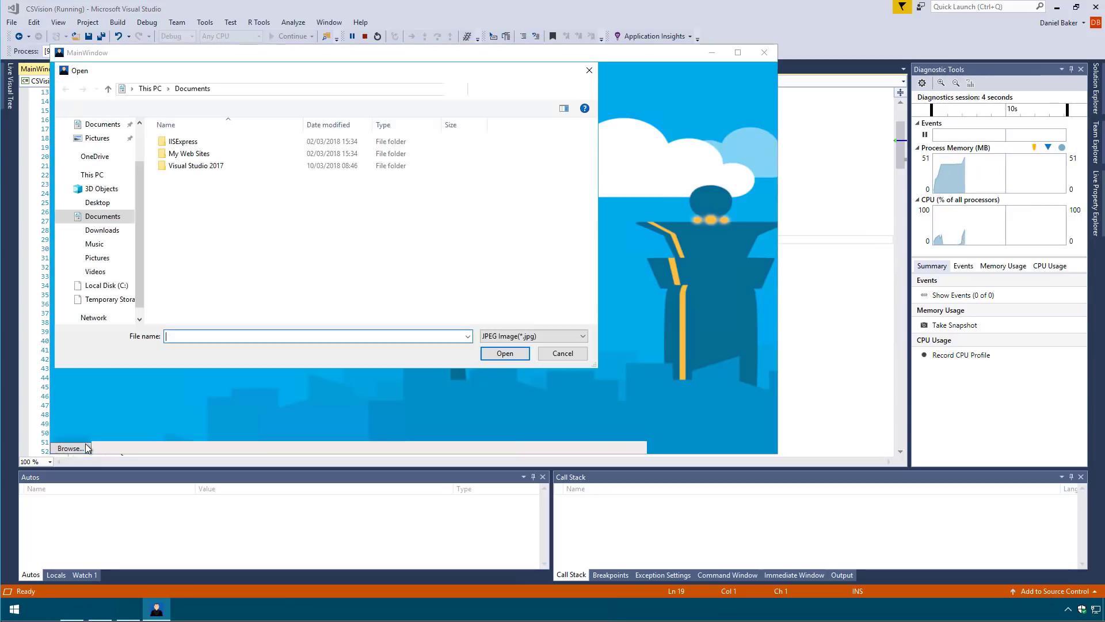
pyautogui.click(103, 276)
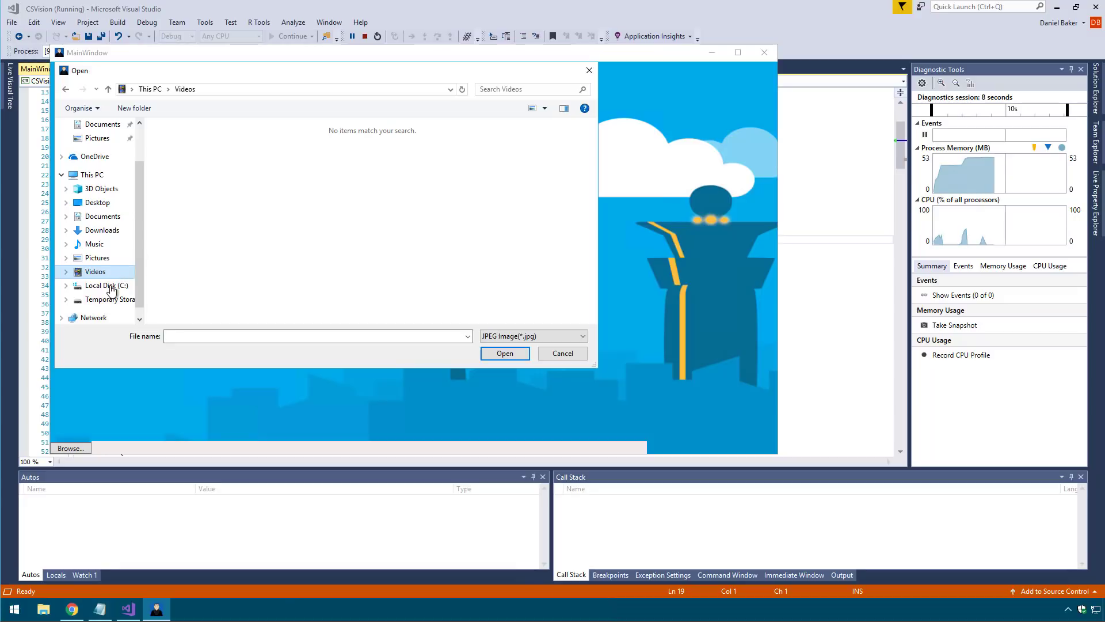
pyautogui.click(112, 288)
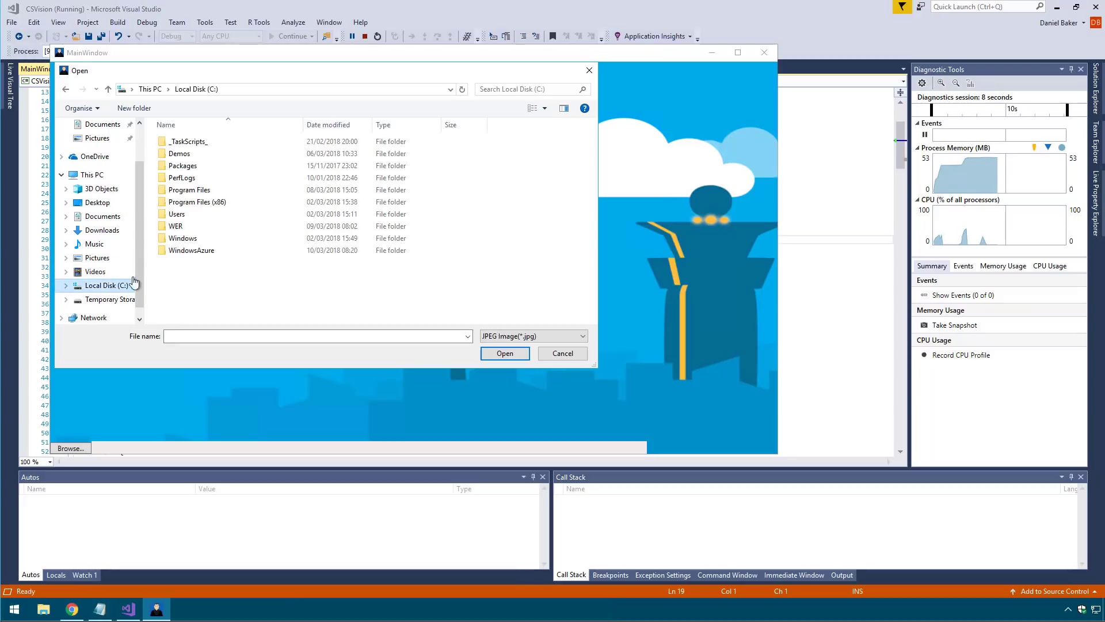
pyautogui.doubleClick(184, 154)
pyautogui.doubleClick(183, 154)
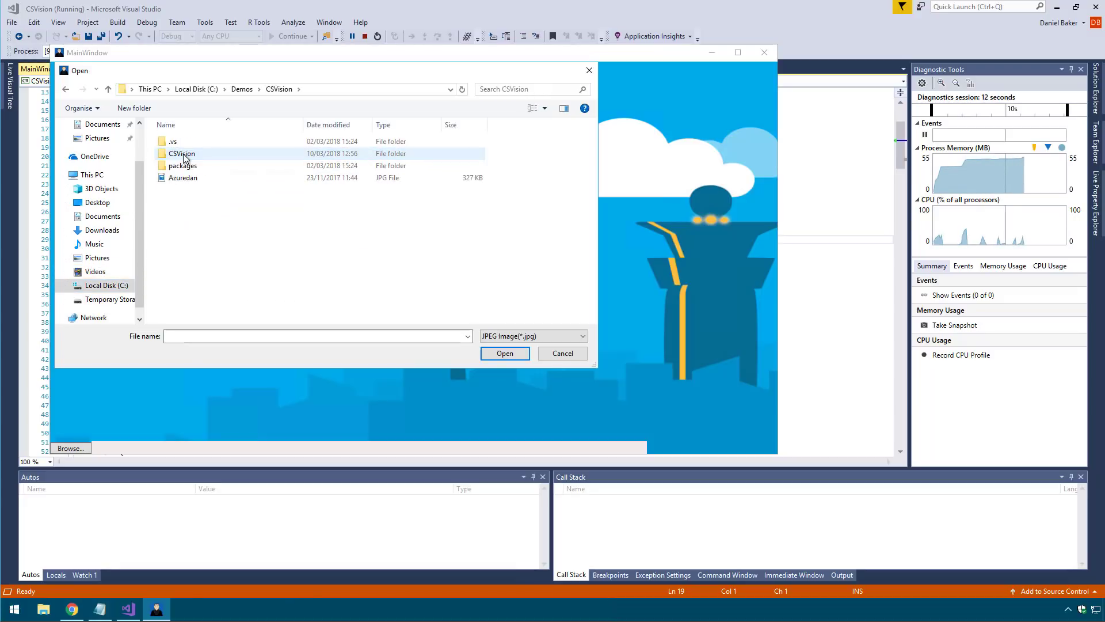
pyautogui.doubleClick(185, 179)
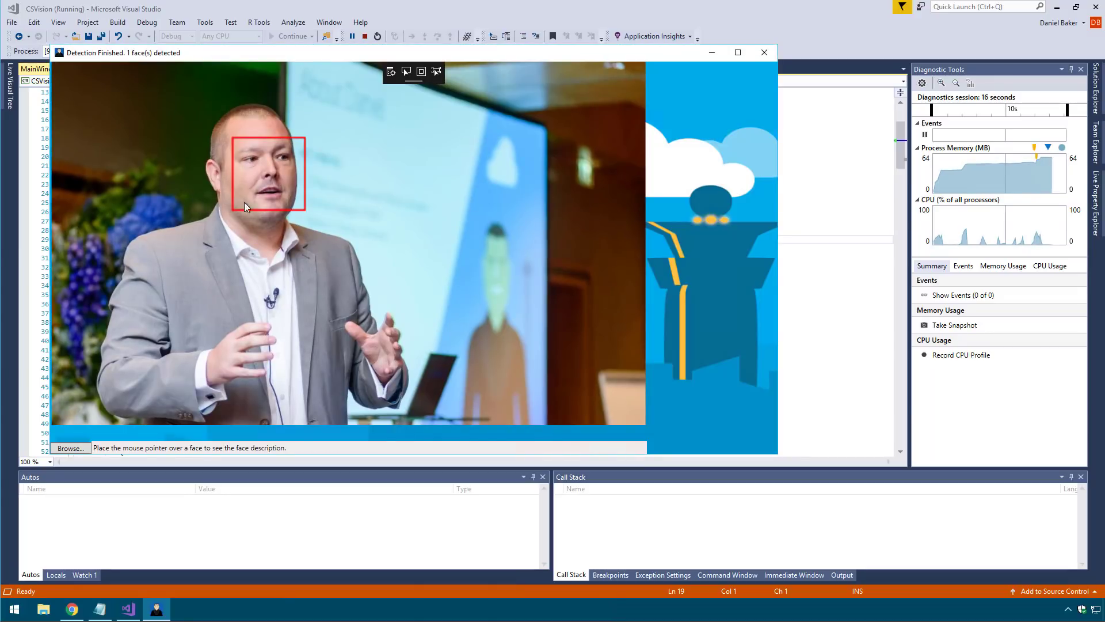
pyautogui.moveTo(265, 192)
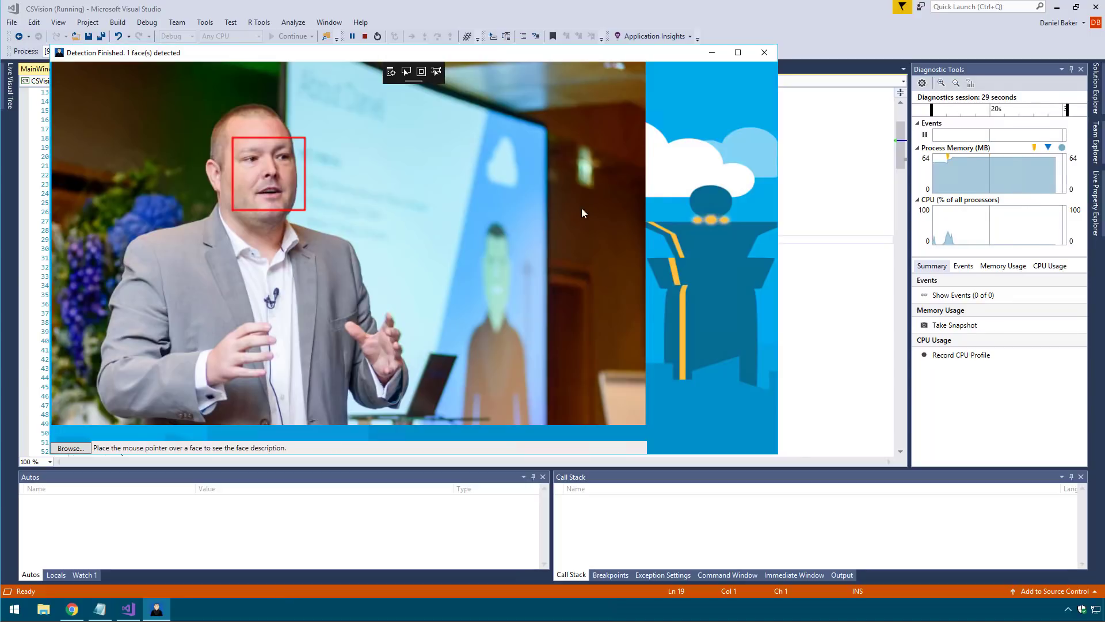
# - Close the face app and Visual Studio and return to the BACIAD dashboard
pyautogui.click(765, 53)
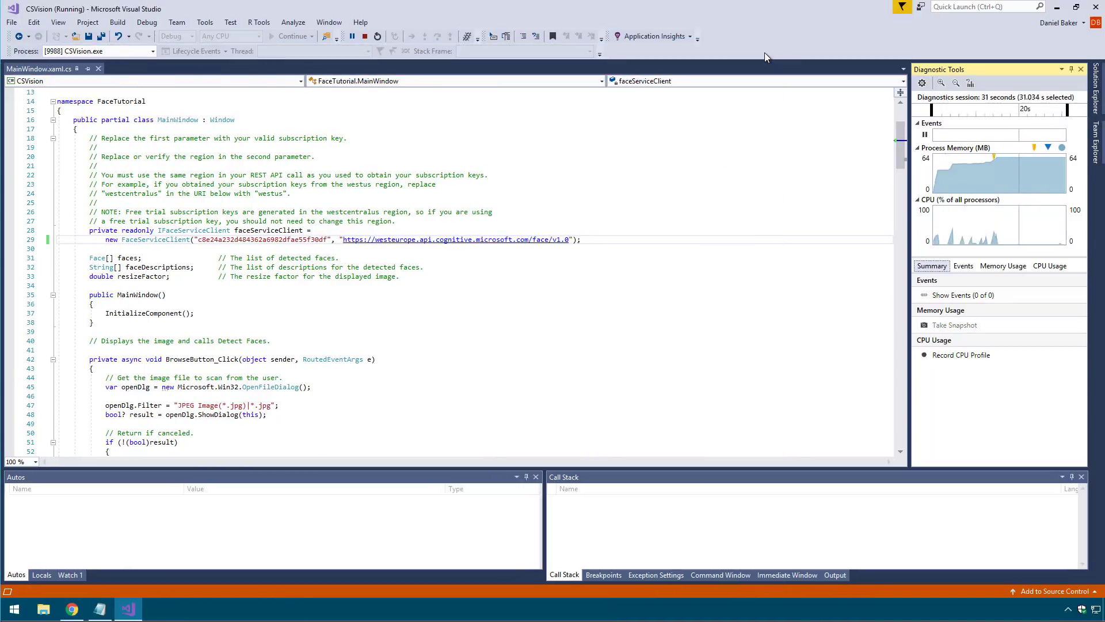
pyautogui.click(1089, 9)
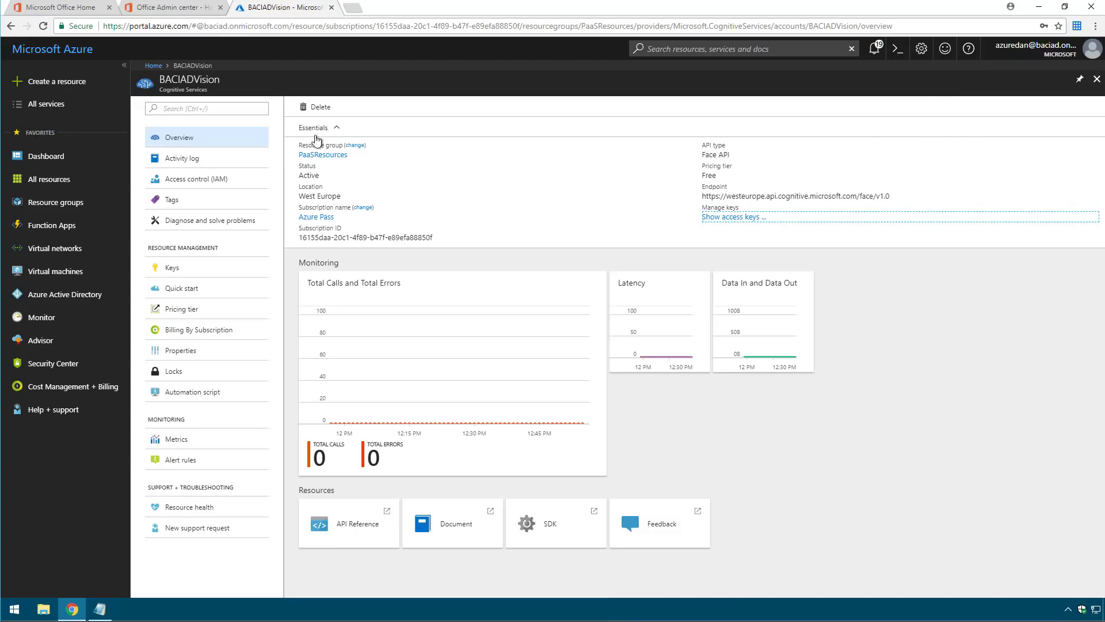
pyautogui.click(52, 49)
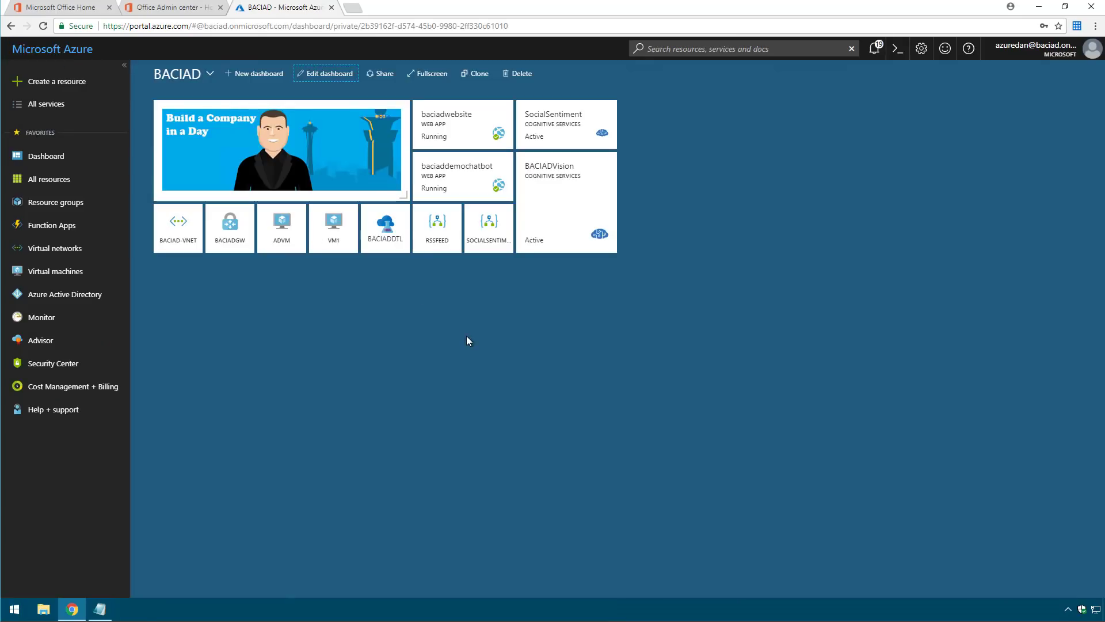
# - Load the copied Cognitive Services address in a new tab and scroll to 'Explore our featured demos'
pyautogui.click(361, 10)
pyautogui.rightClick(282, 27)
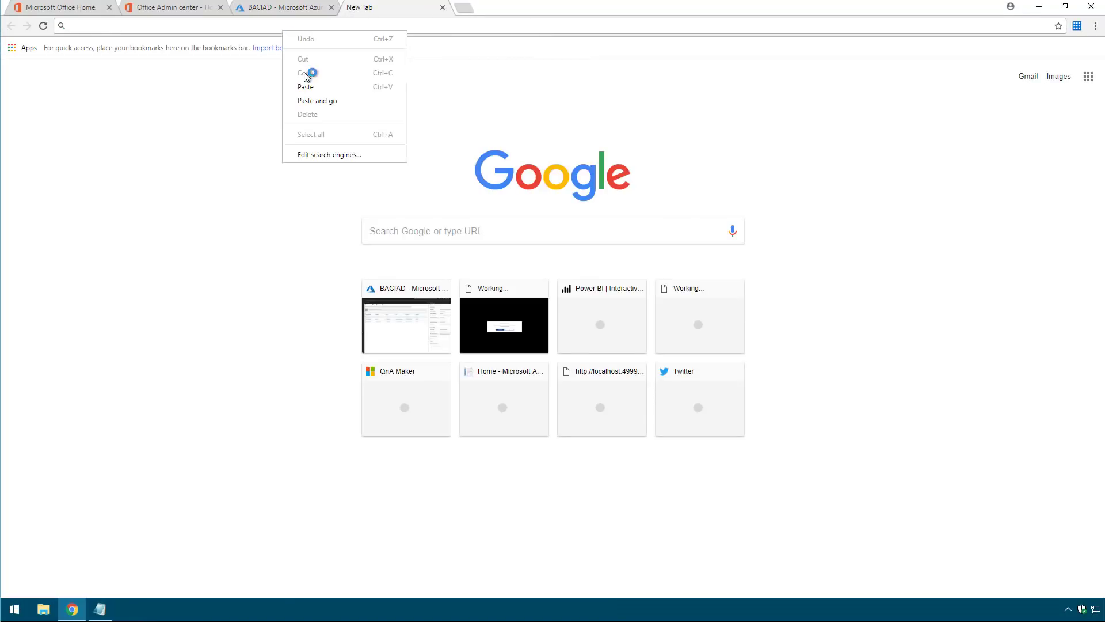
pyautogui.click(313, 101)
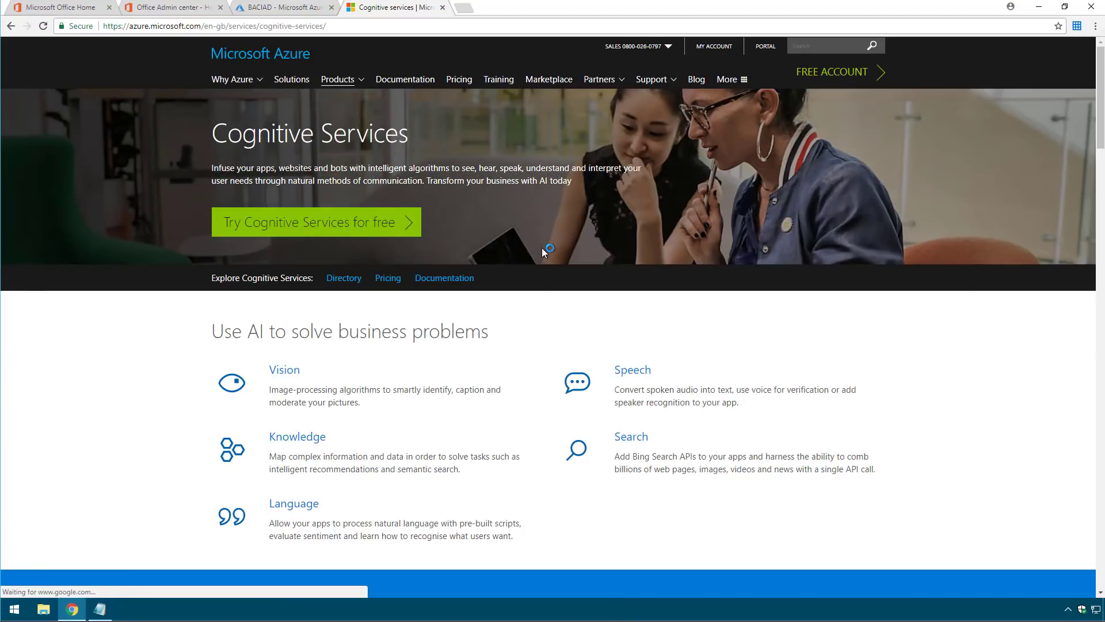
pyautogui.scroll(-8, 541, 252)
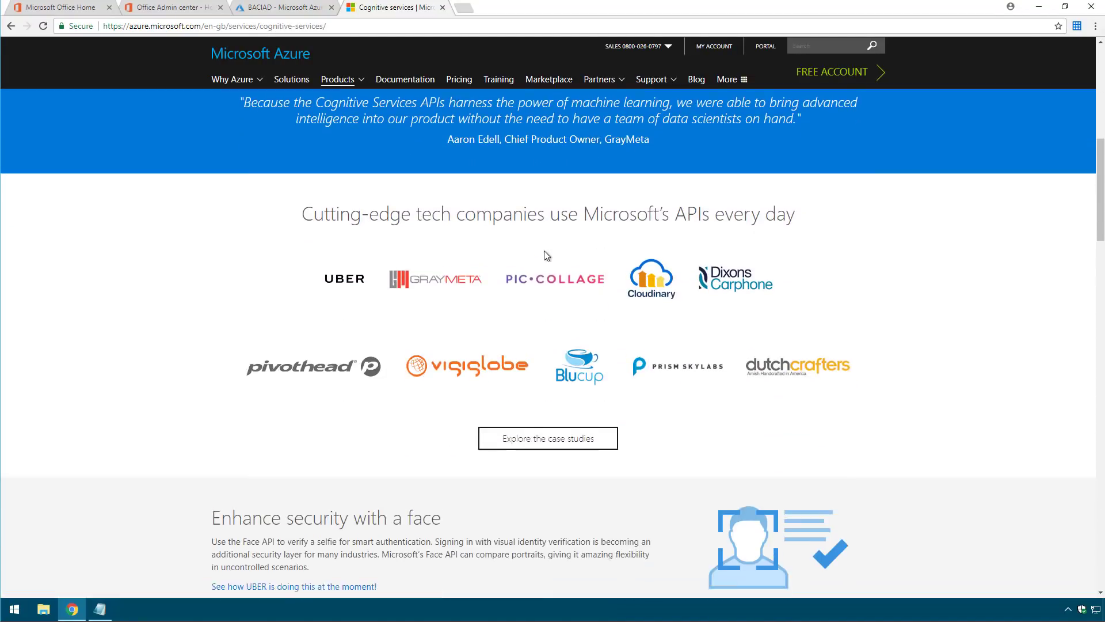
pyautogui.scroll(-14, 544, 253)
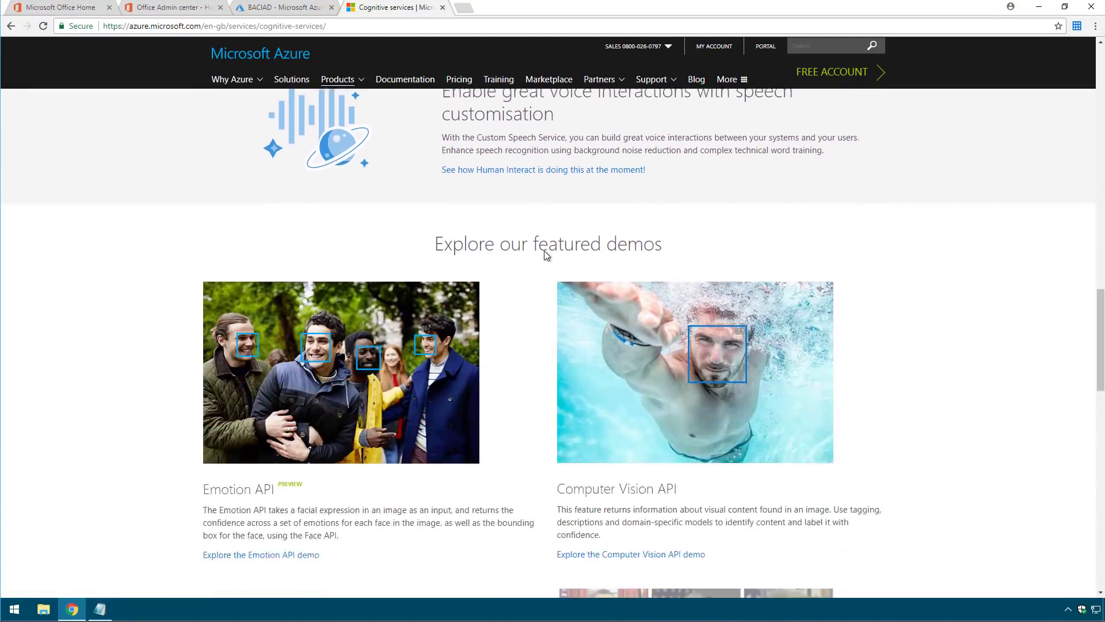
pyautogui.scroll(-2, 546, 255)
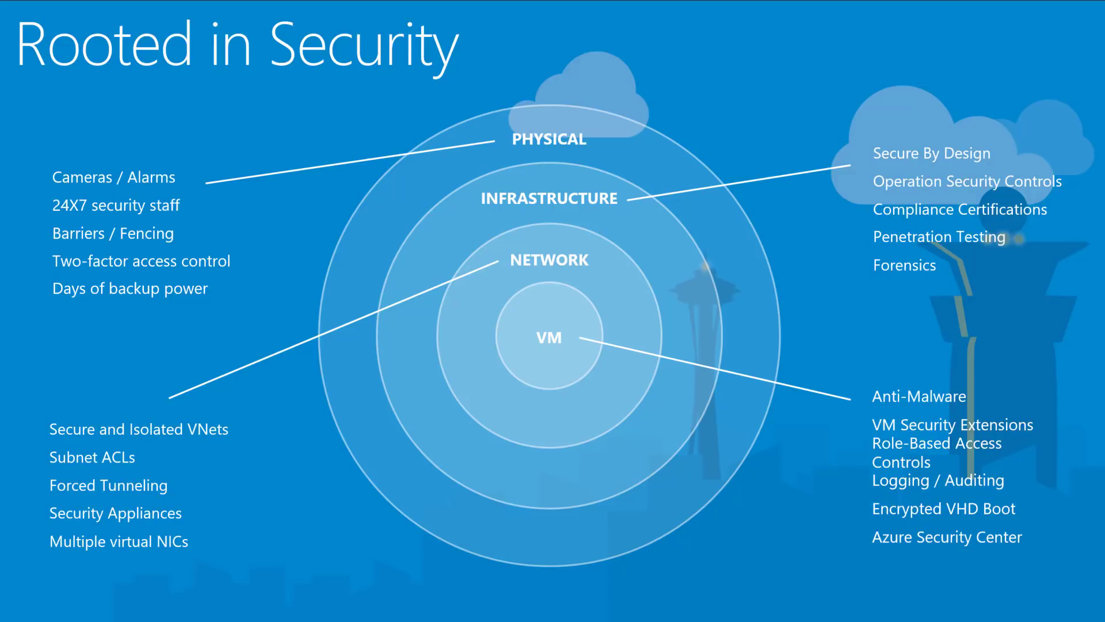
# - Advance to the Azure Security Center slide and reveal its portal screenshot
pyautogui.press('Right')
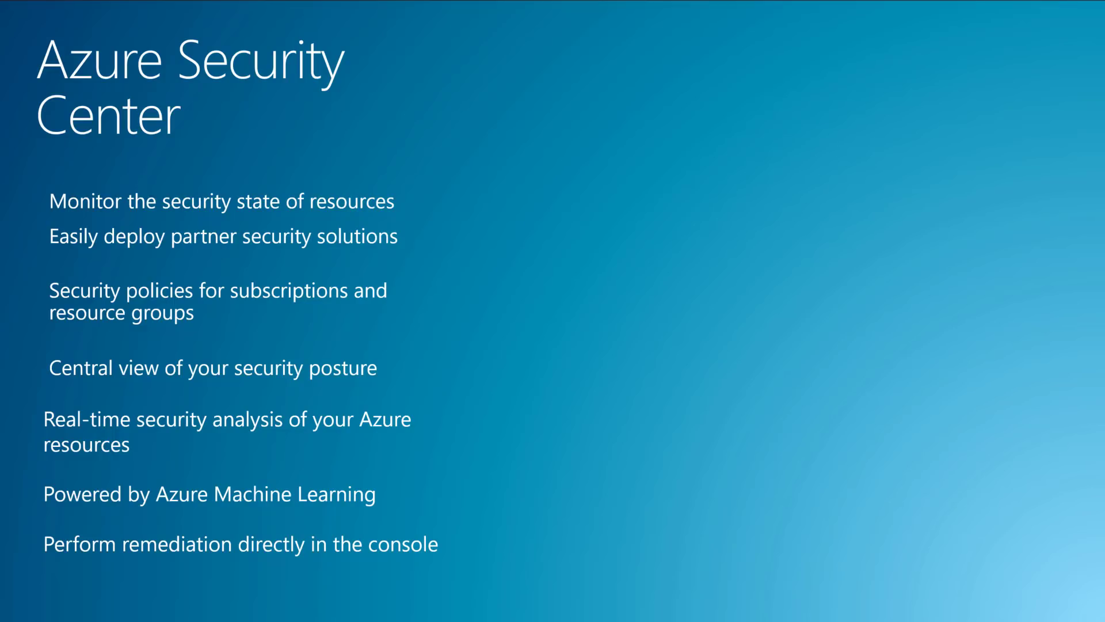
pyautogui.press('Right')
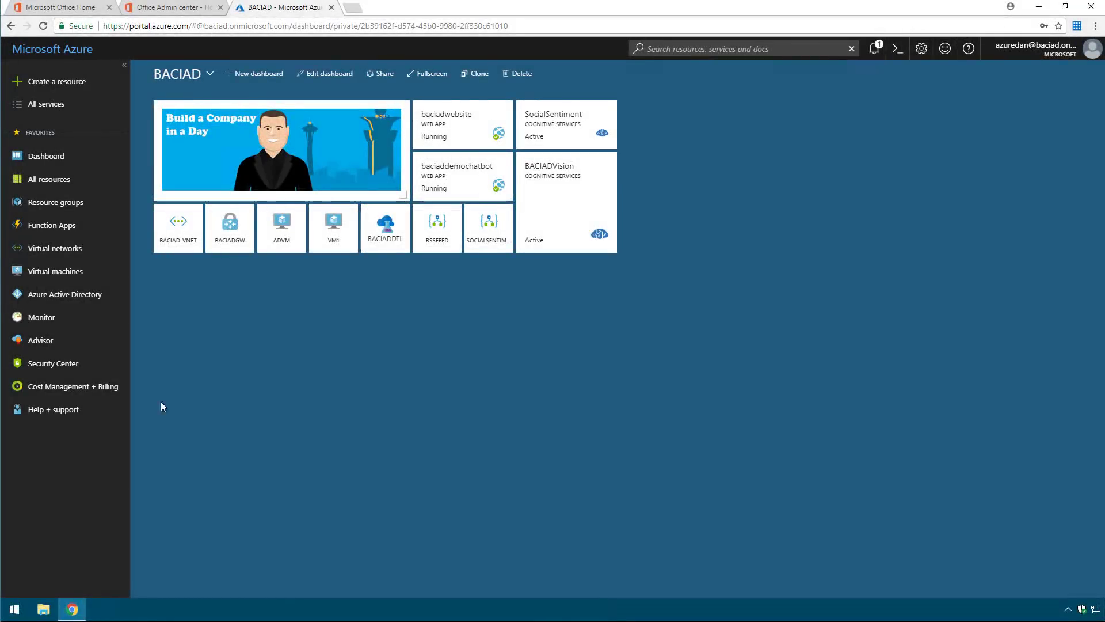
# - Open the Security Center overview and its 'Your security experience may be limited' upgrade pane
pyautogui.click(80, 368)
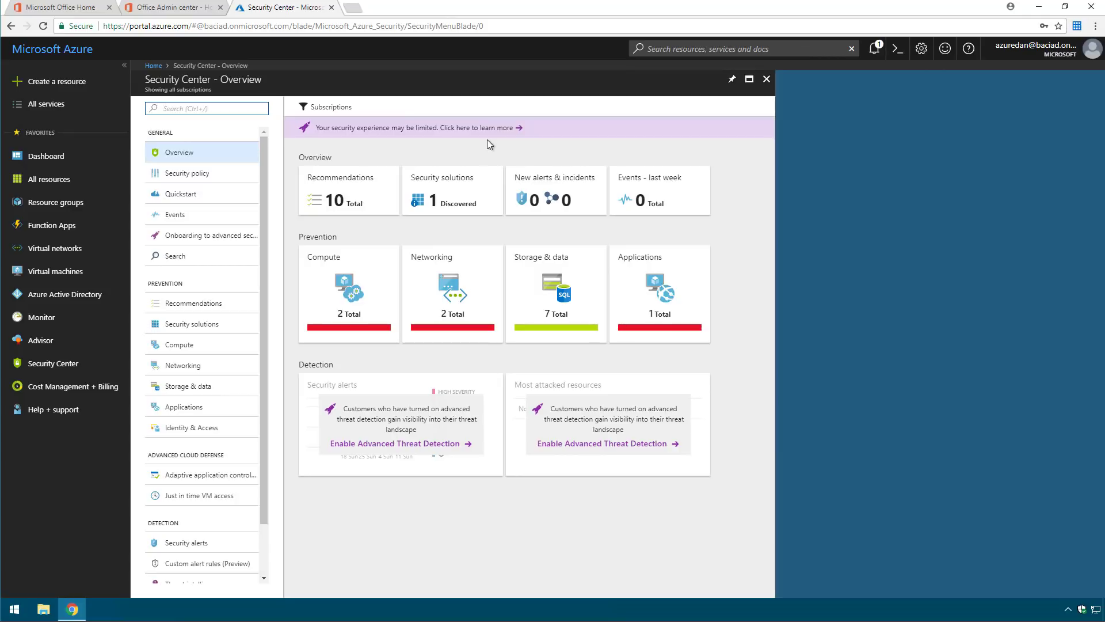
pyautogui.click(496, 127)
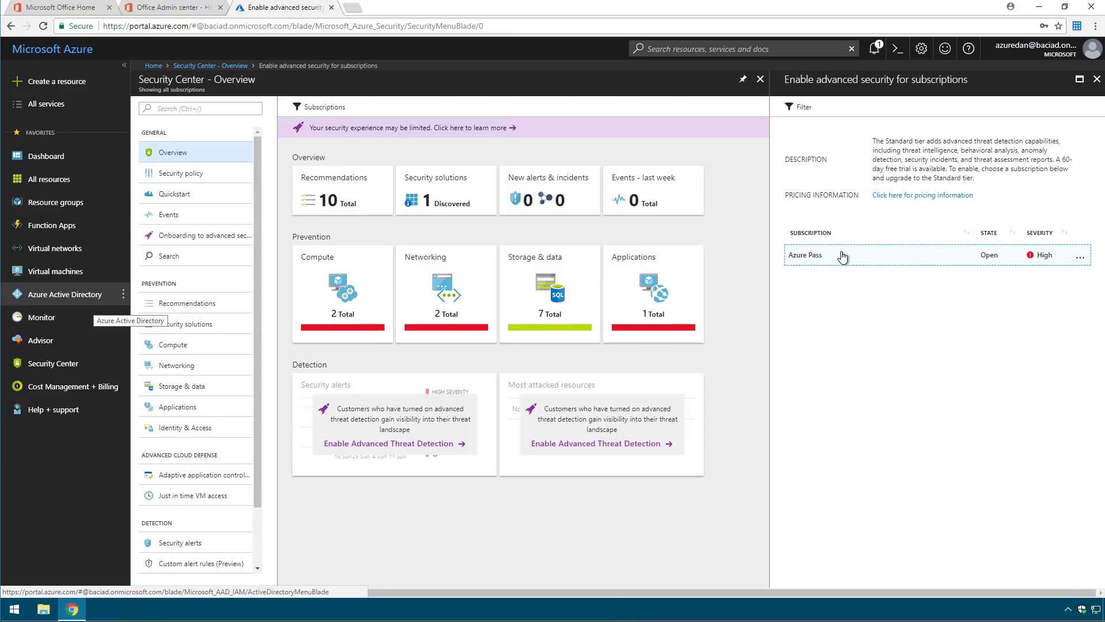
# - Save the Standard security tier for the Azure Pass subscription, then close both panes
pyautogui.click(841, 256)
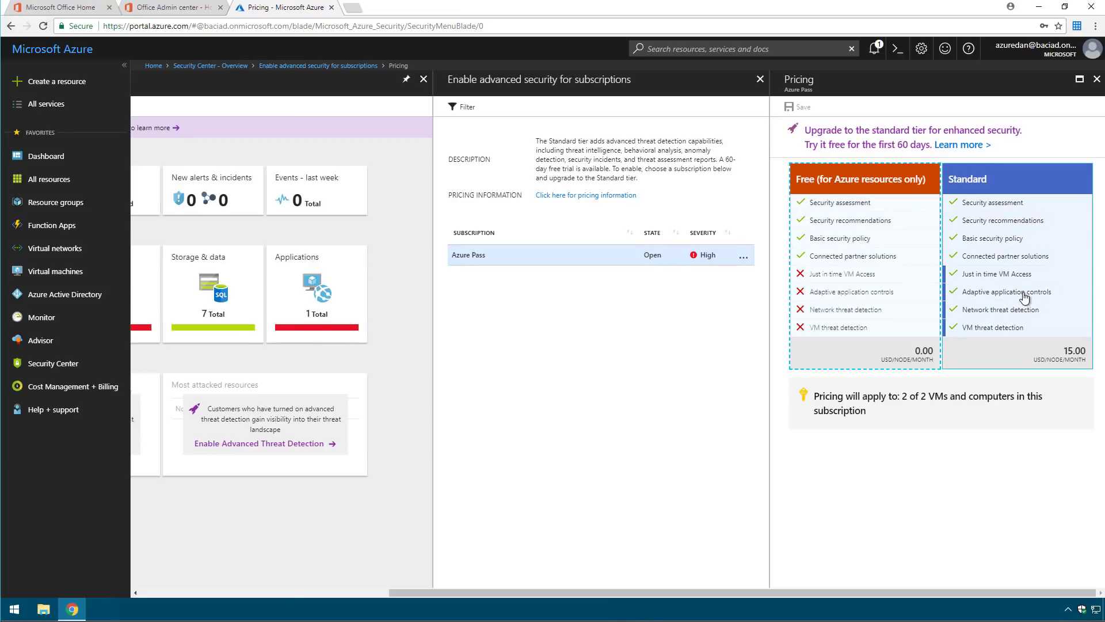
pyautogui.click(1024, 297)
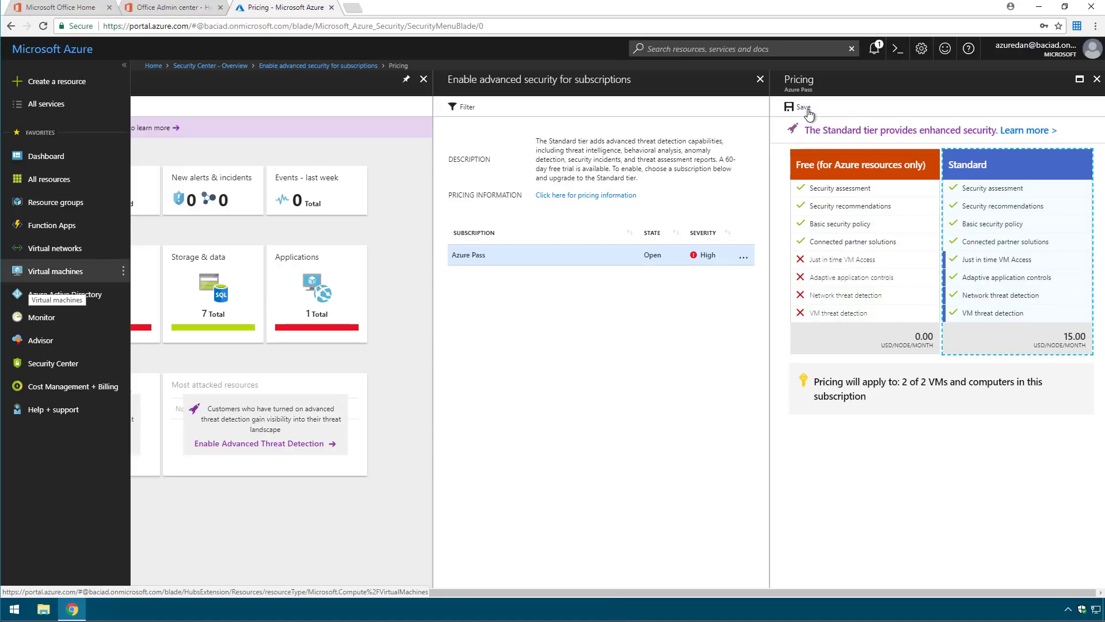
pyautogui.click(810, 113)
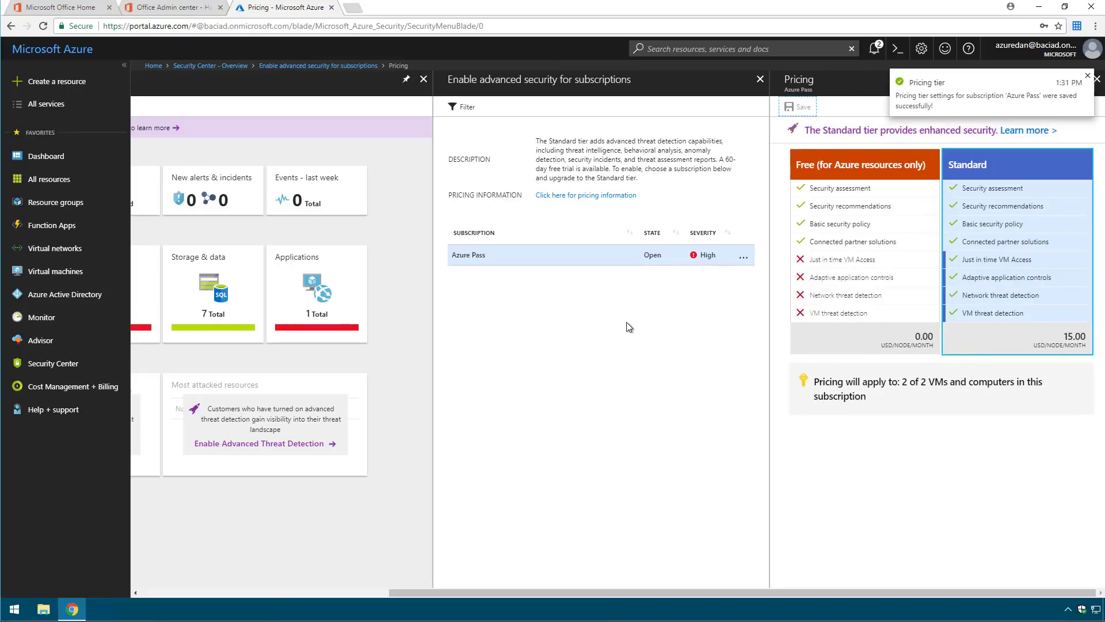
pyautogui.click(1096, 84)
pyautogui.click(1096, 80)
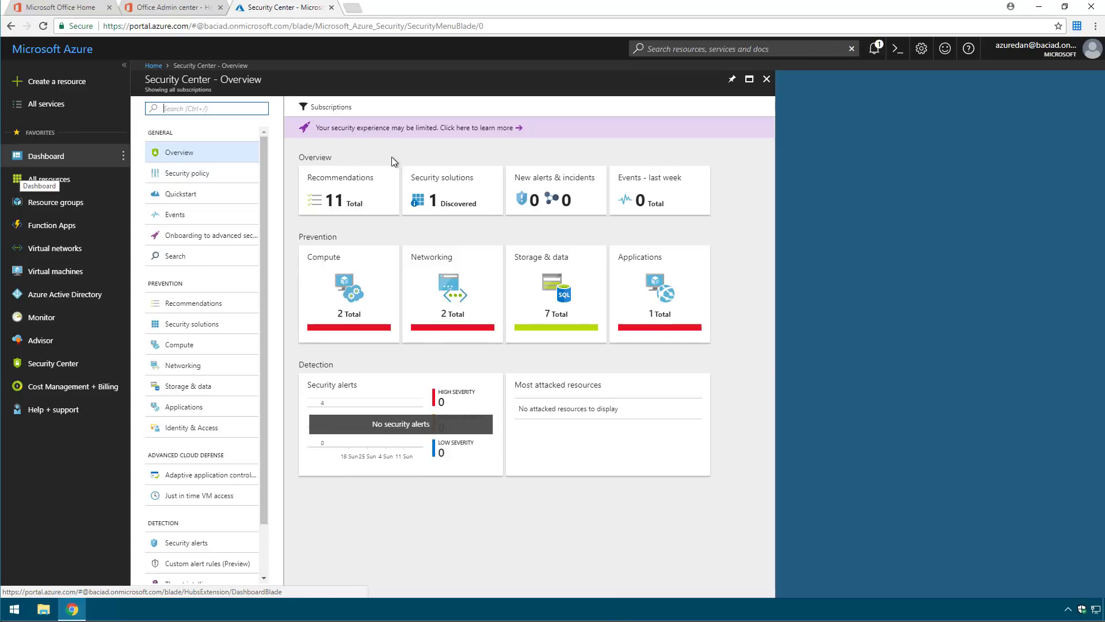
# - Open the 'Endpoint Protection not installed on Azure VMs' recommendation from the Recommendations list
pyautogui.click(369, 196)
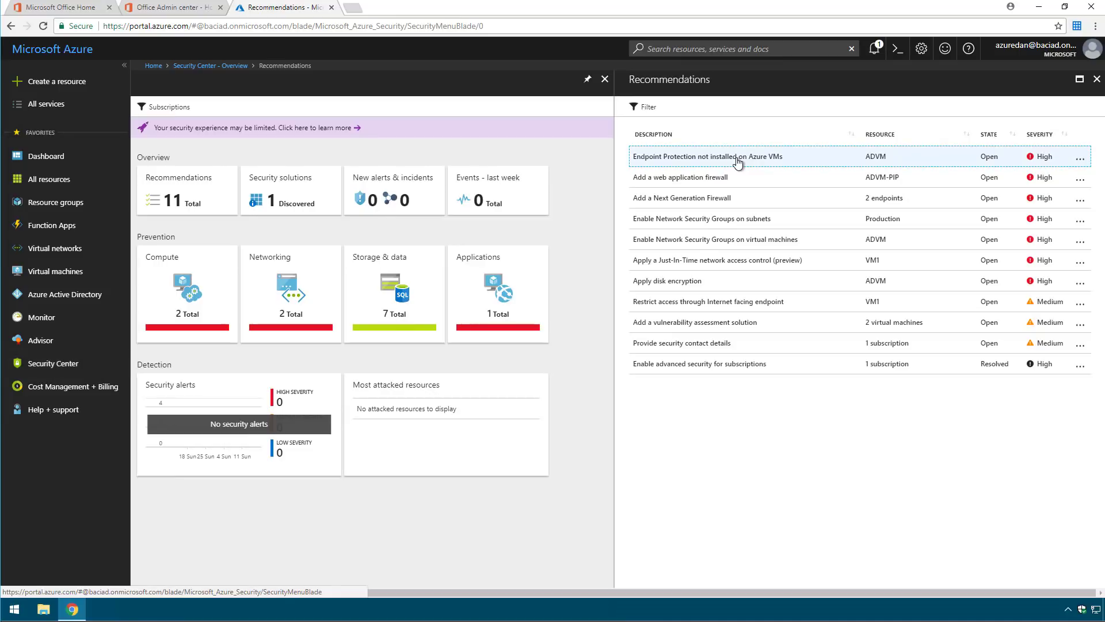
pyautogui.click(738, 161)
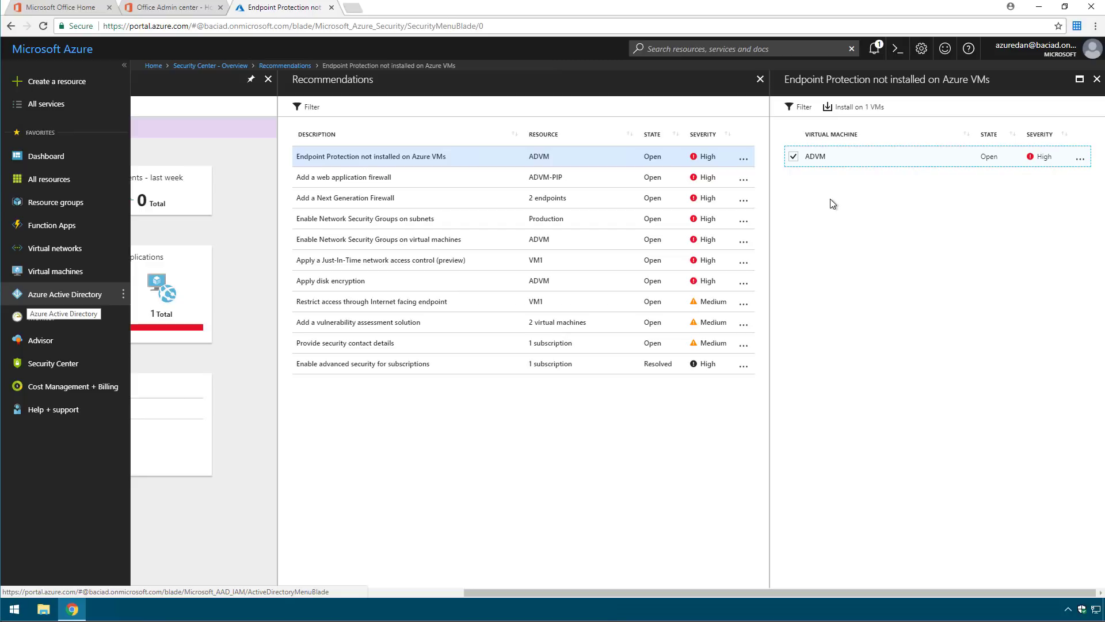
# - Install Microsoft Antimalware on ADVM with the default settings
pyautogui.click(851, 114)
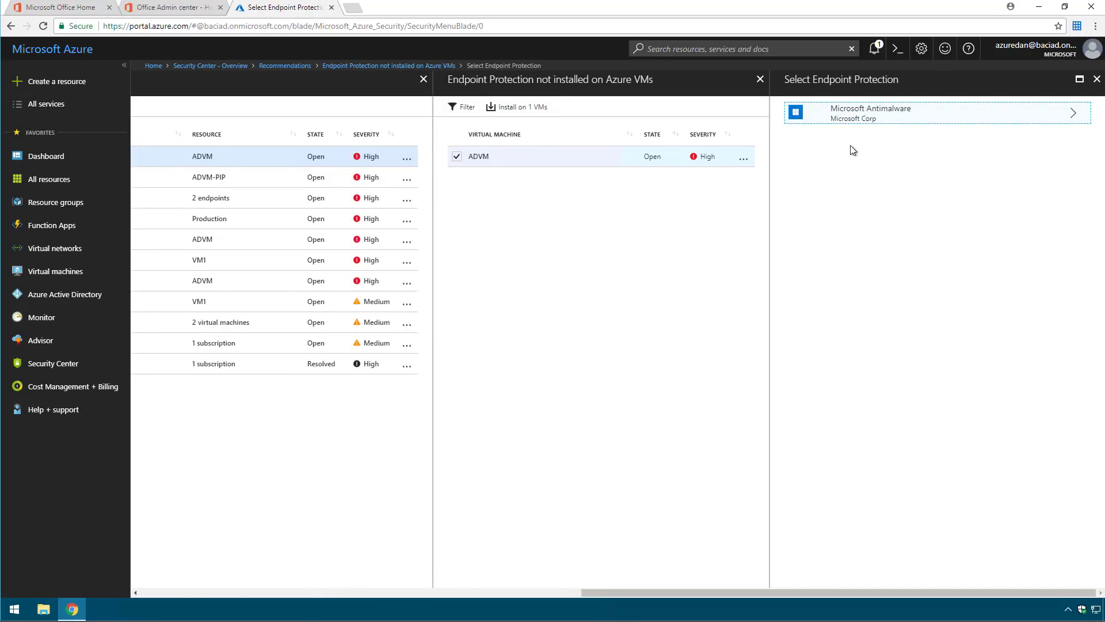
pyautogui.click(848, 117)
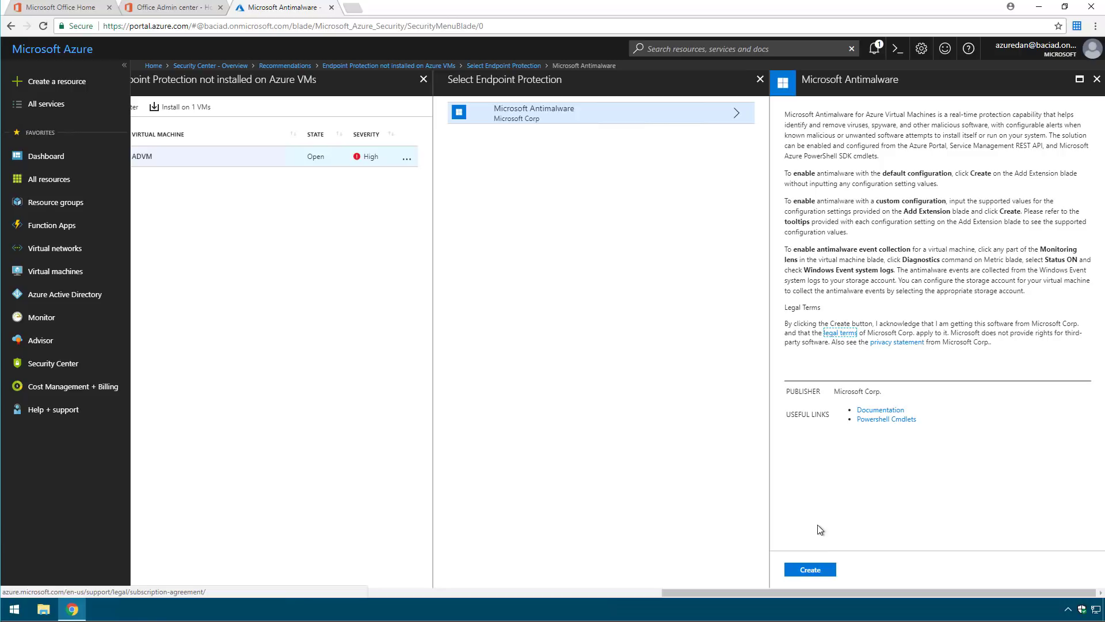
pyautogui.click(811, 569)
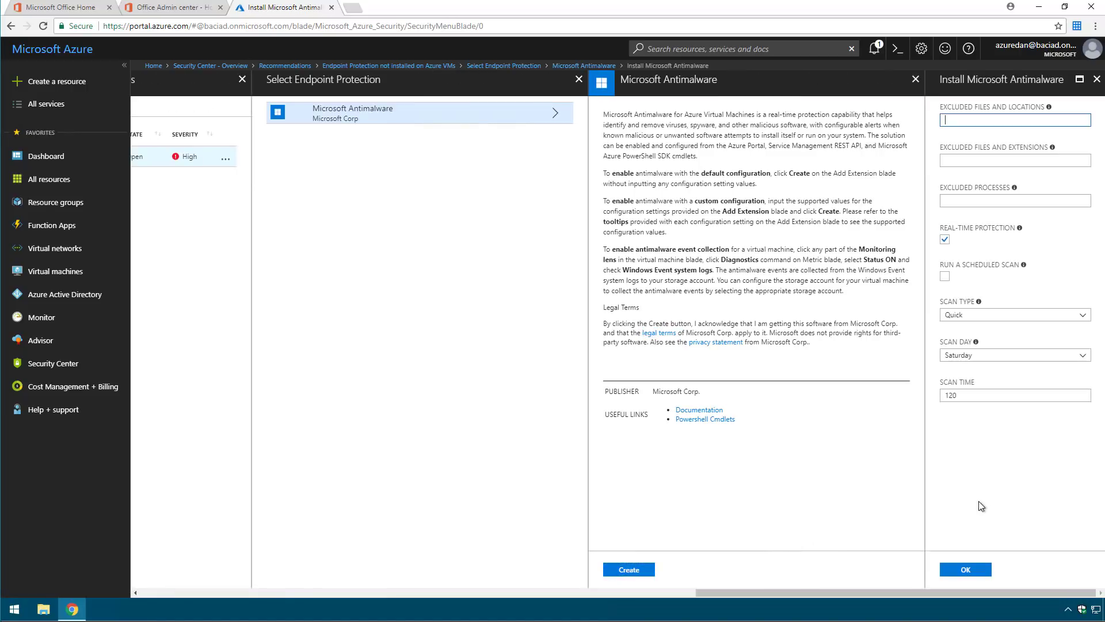
pyautogui.click(965, 569)
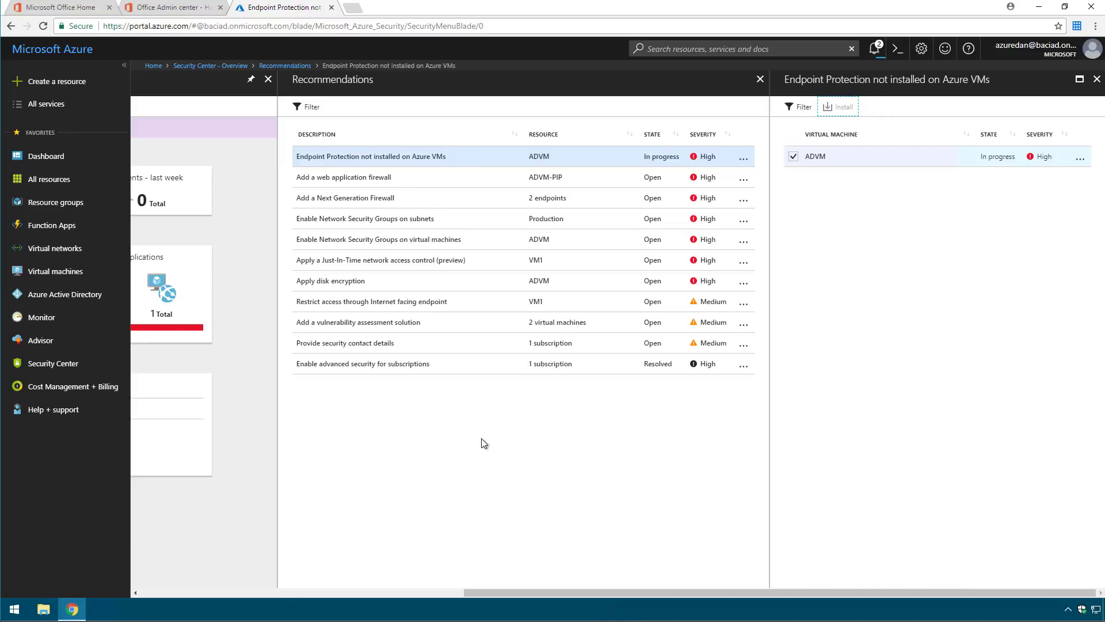
pyautogui.click(396, 326)
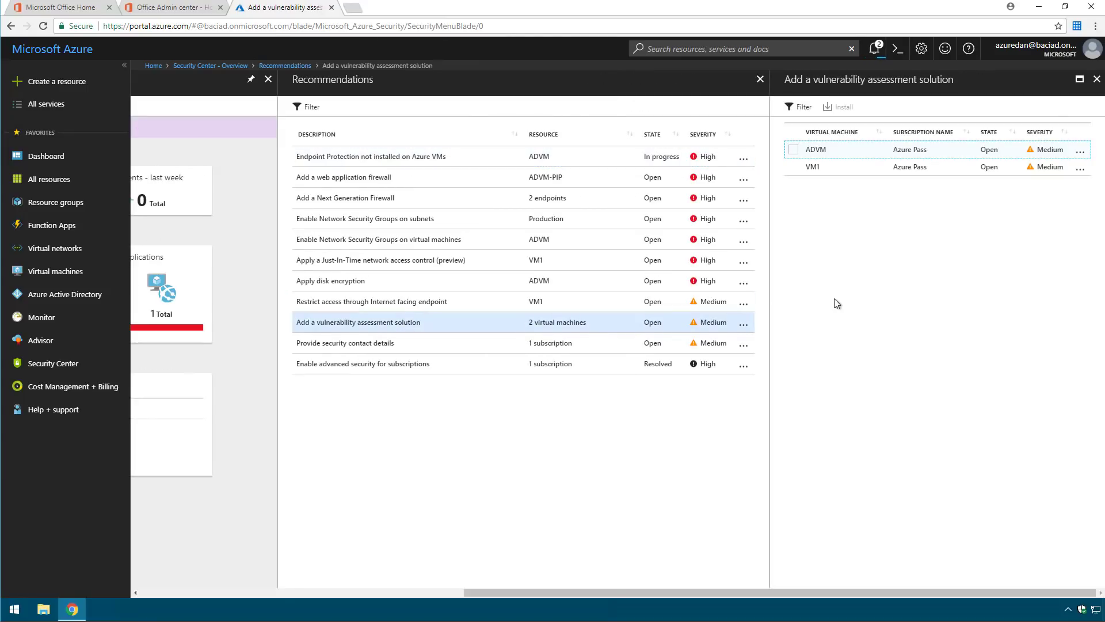
# - Start a new Qualys vulnerability assessment for ADVM and VM1, then return to the Security Center overview
pyautogui.click(794, 151)
pyautogui.click(794, 167)
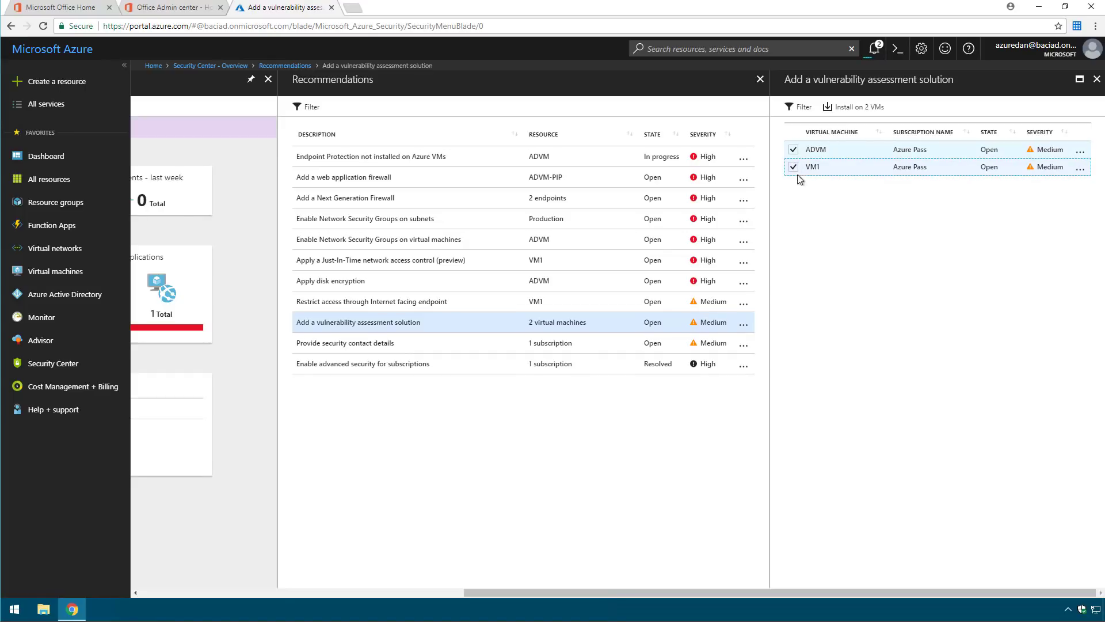
pyautogui.click(858, 106)
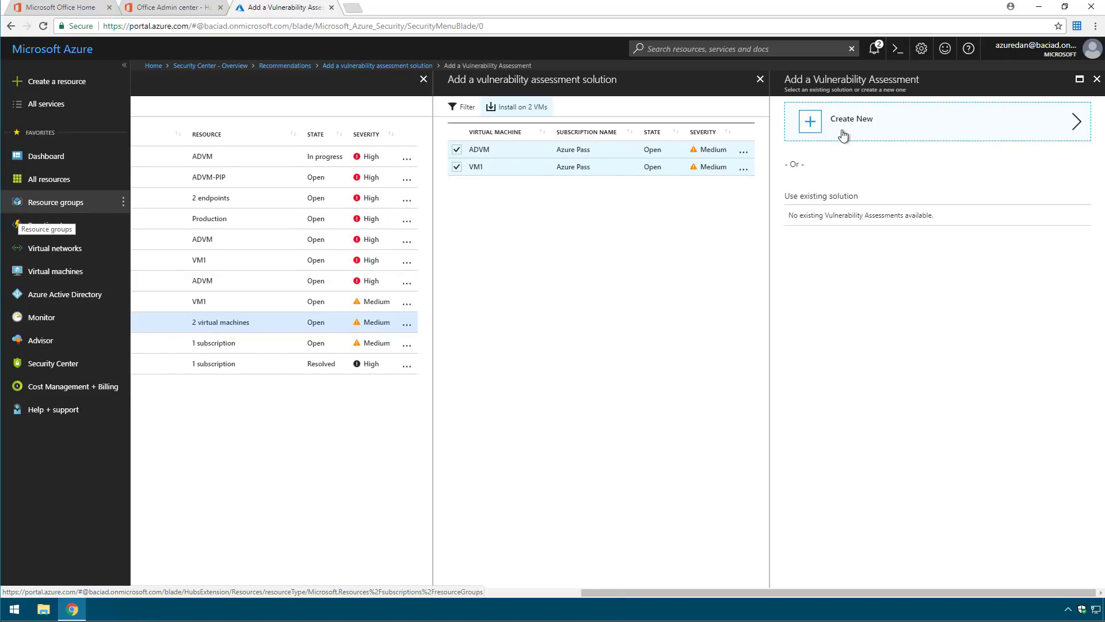
pyautogui.click(845, 133)
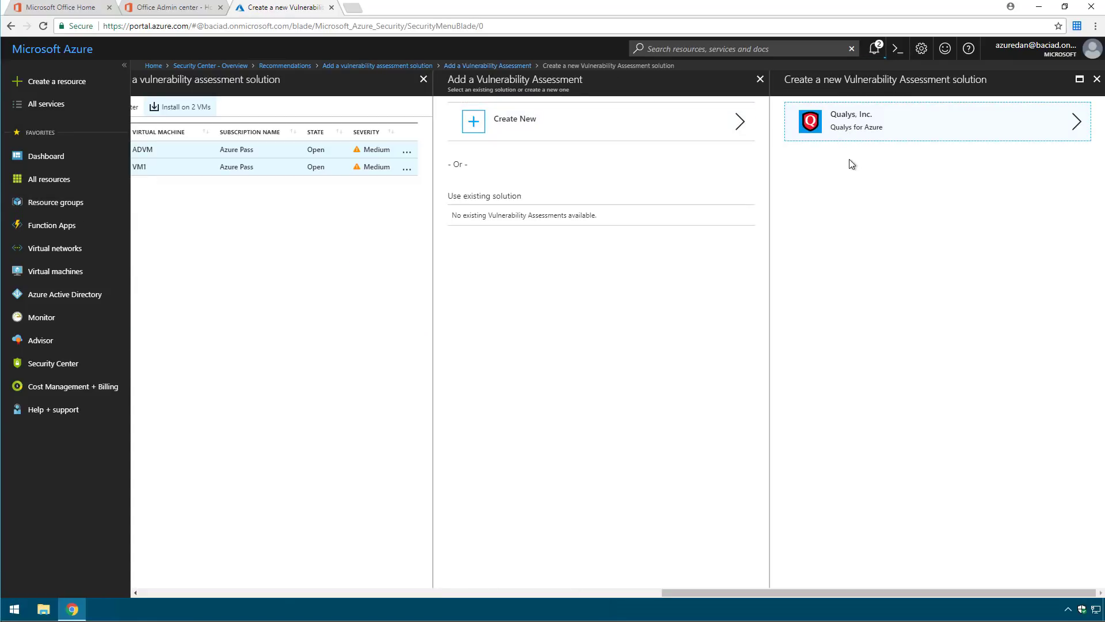
pyautogui.click(898, 139)
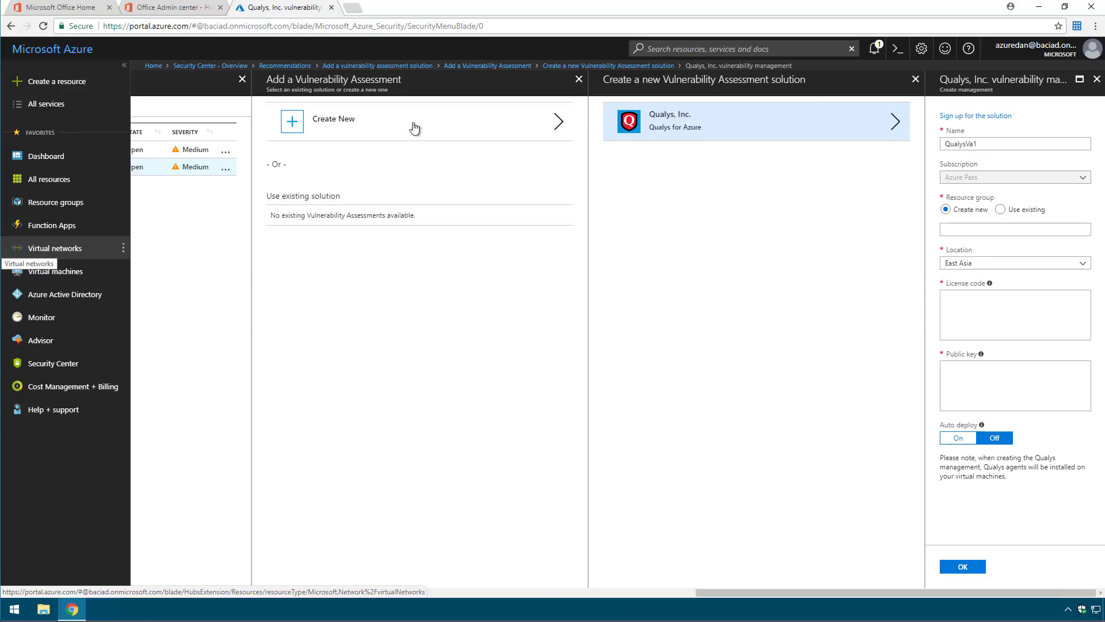
pyautogui.click(211, 66)
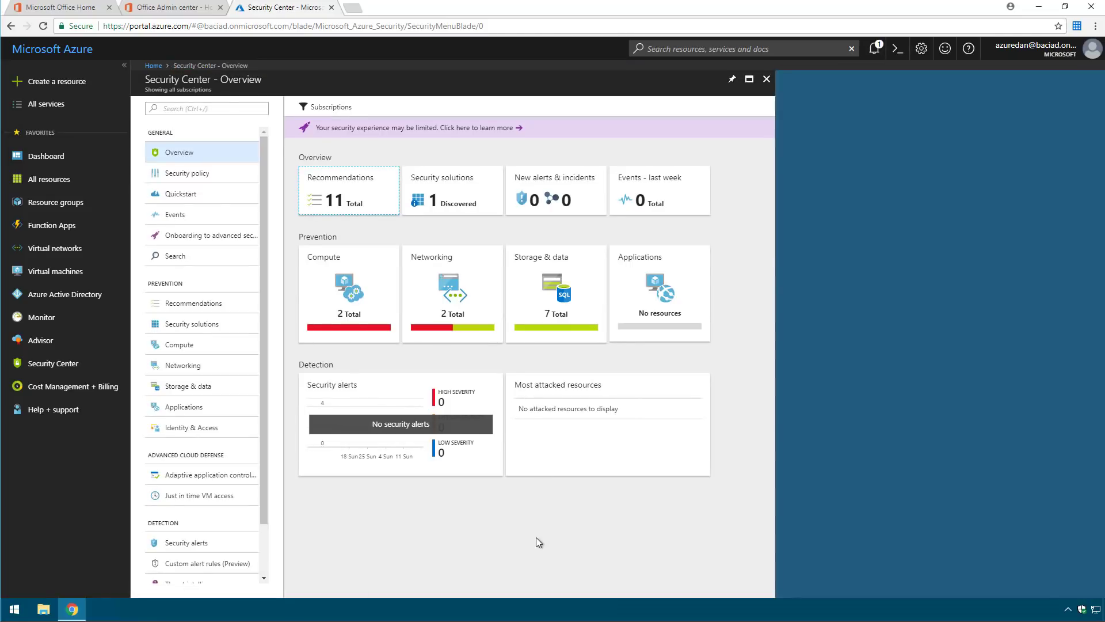
# - Open VM1's security health page from the Compute tile's VMs and computers list
pyautogui.click(361, 309)
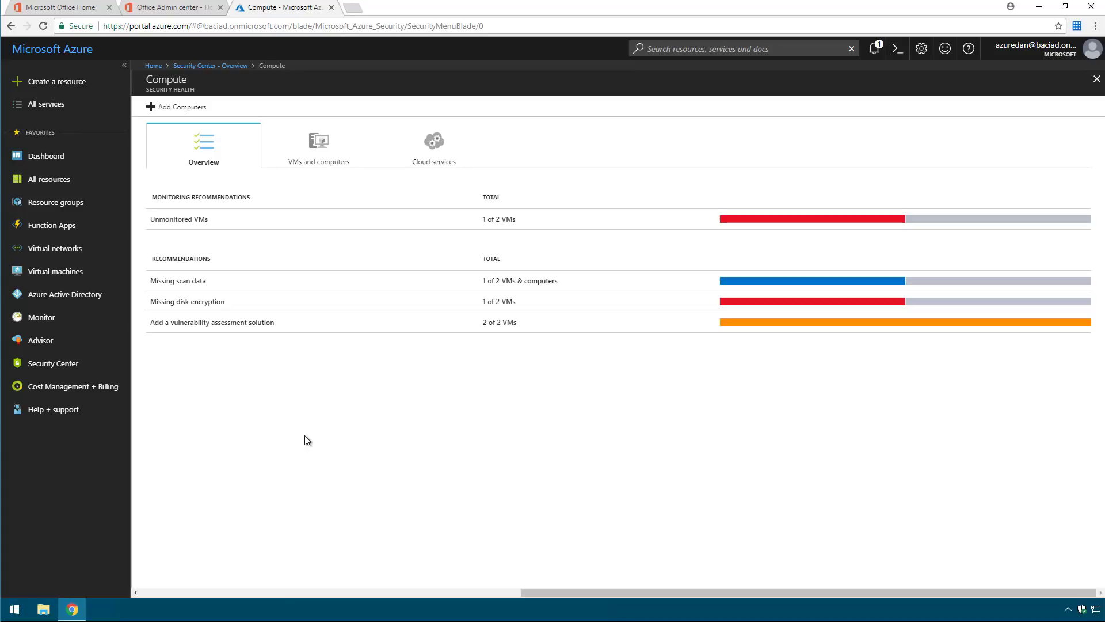
pyautogui.click(311, 140)
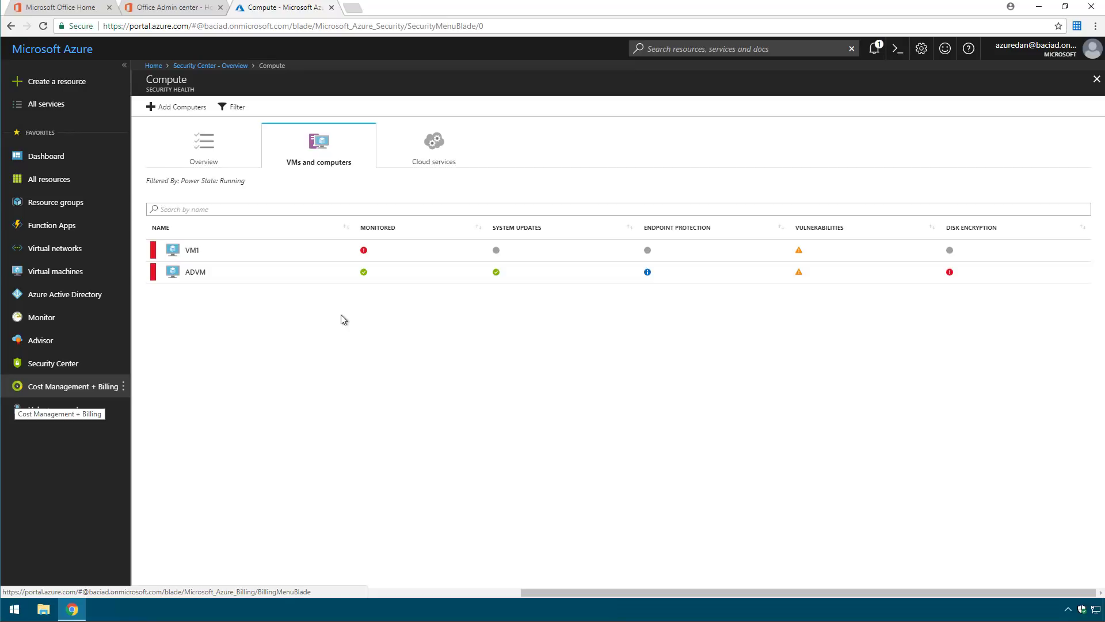
pyautogui.click(193, 256)
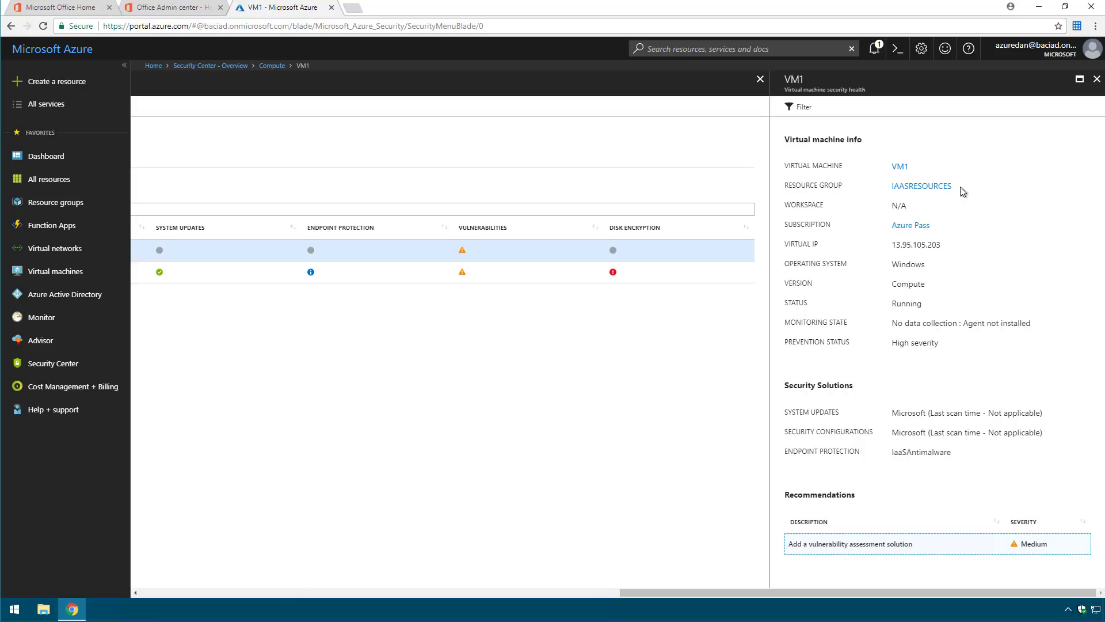
# - View VM1's virtual machine overview, then go back to the Security Center overview
pyautogui.click(900, 167)
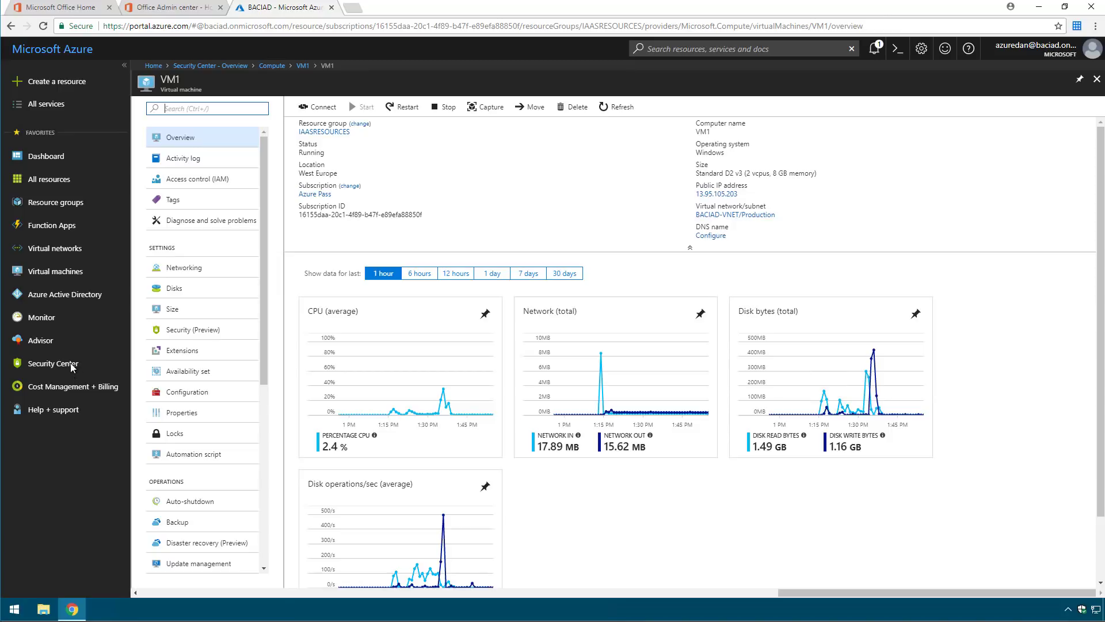
pyautogui.click(53, 363)
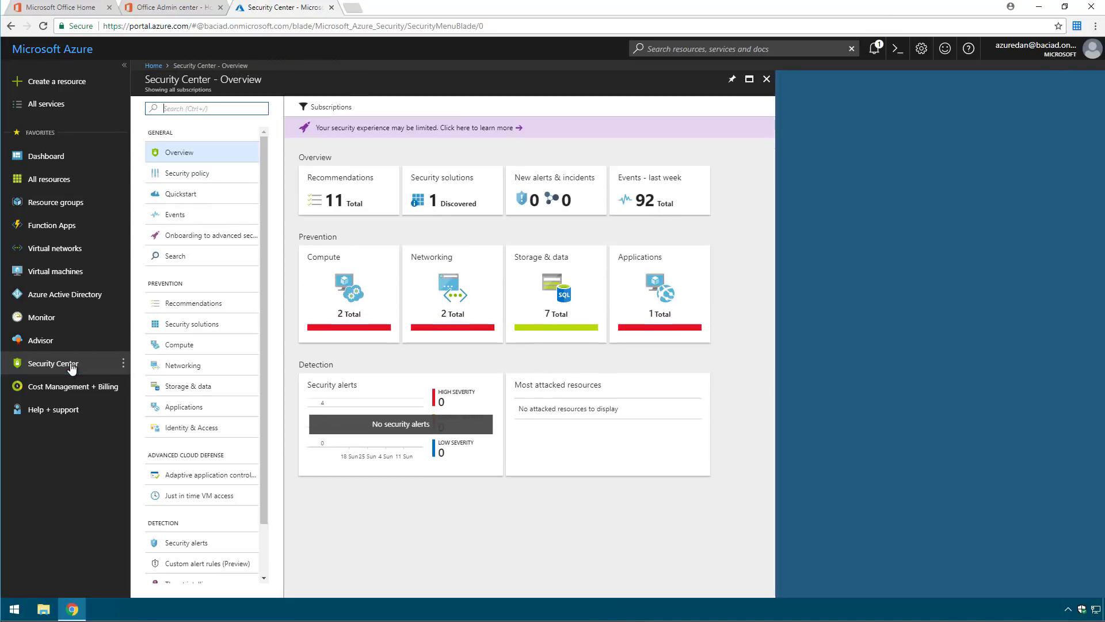
# - Reopen the Security Center Recommendations list from the overview tile
pyautogui.click(341, 208)
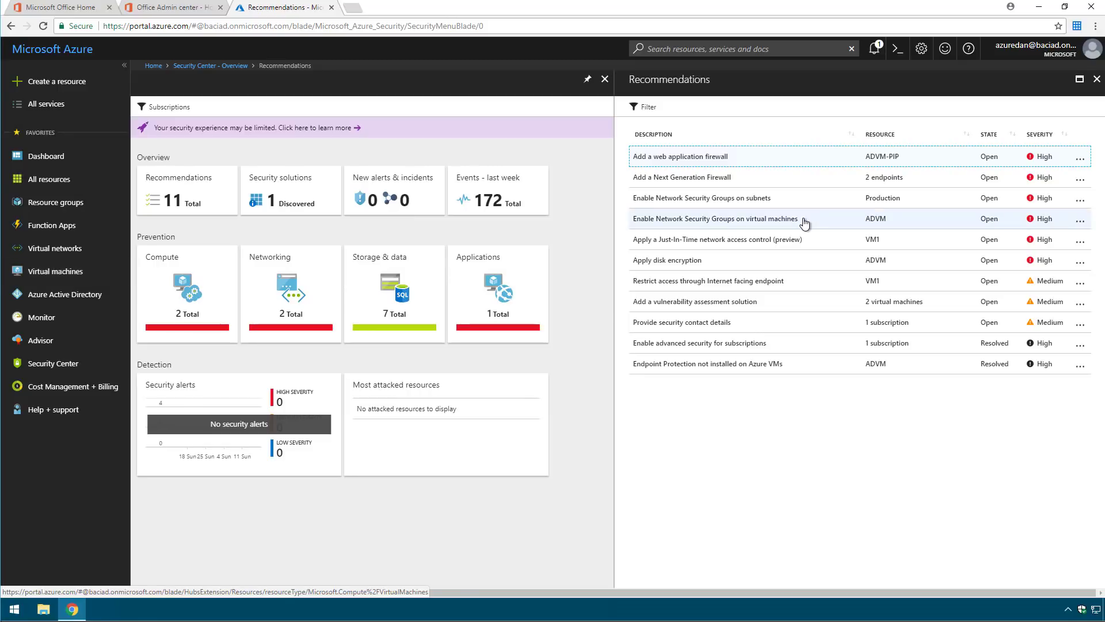
# - From the network security groups recommendation, start a new group named ADVM for ADVM
pyautogui.click(804, 224)
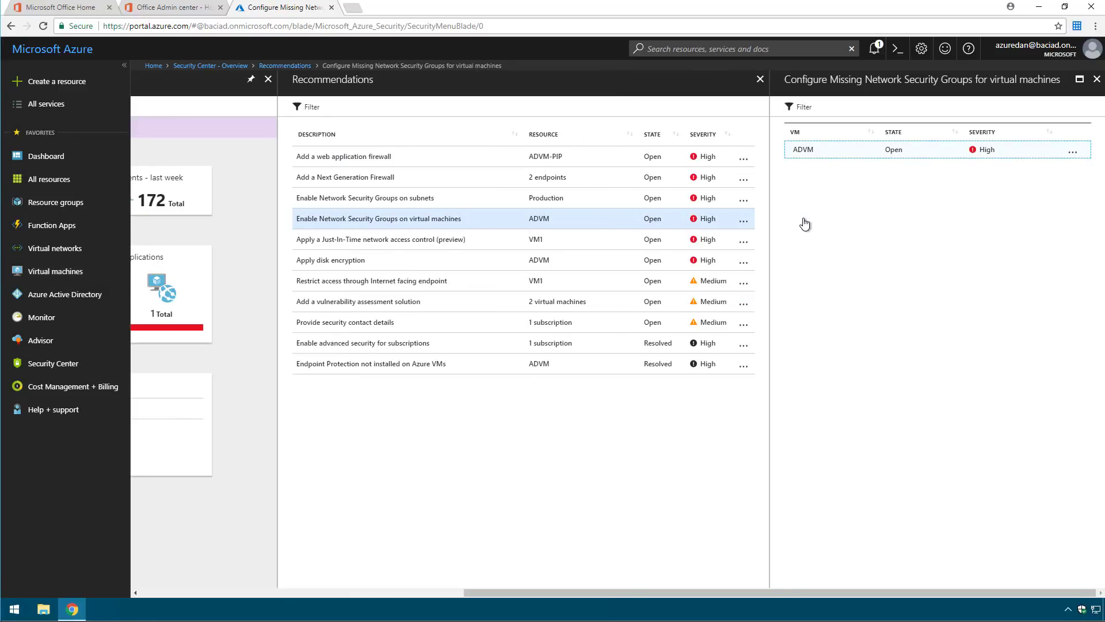
pyautogui.click(813, 154)
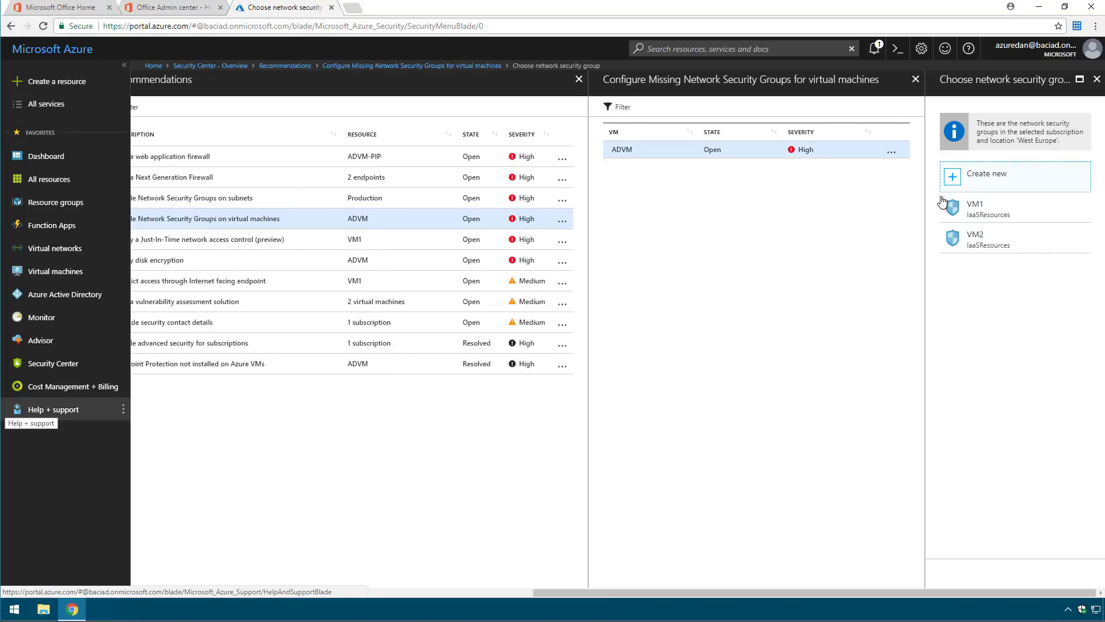
pyautogui.click(966, 185)
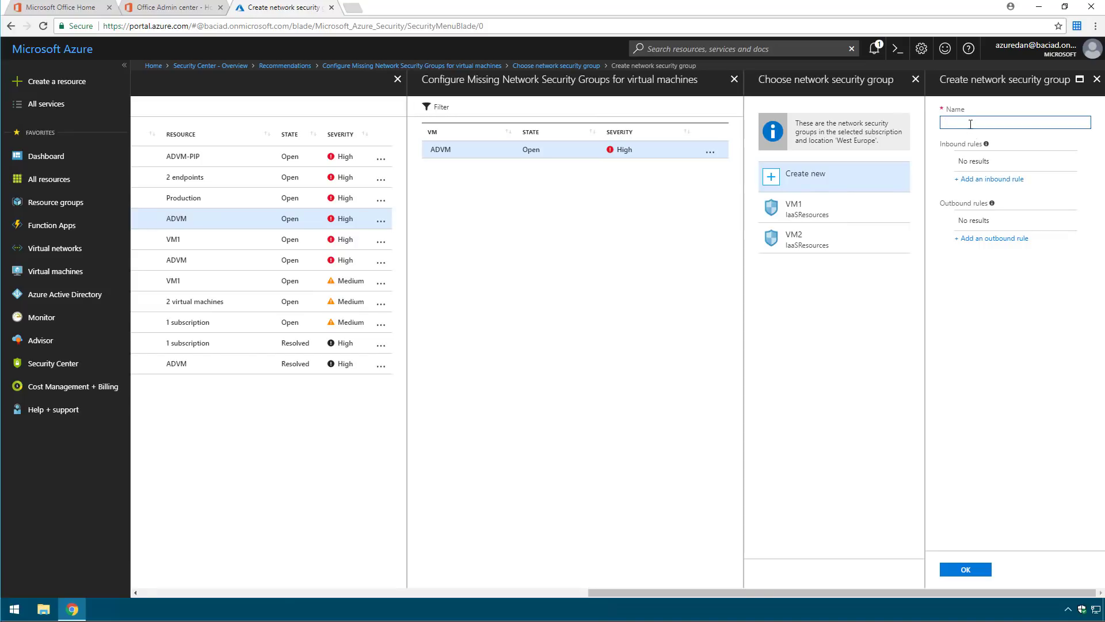
pyautogui.write('ADVM')
# - Add an RDP inbound rule and create the ADVM network security group
pyautogui.click(984, 180)
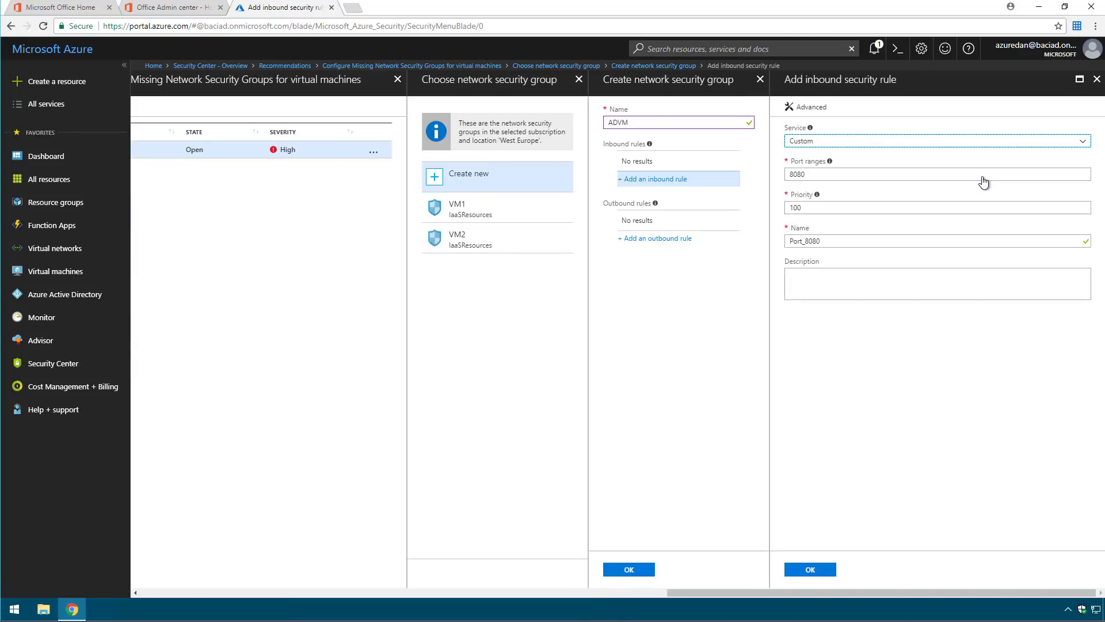
pyautogui.click(1083, 142)
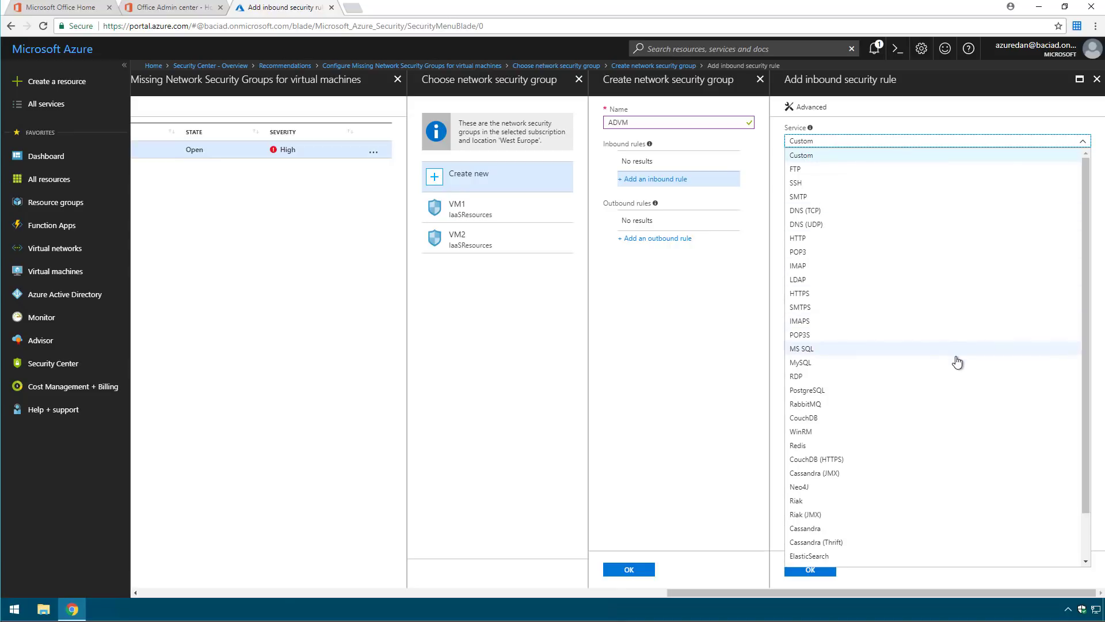
pyautogui.click(955, 377)
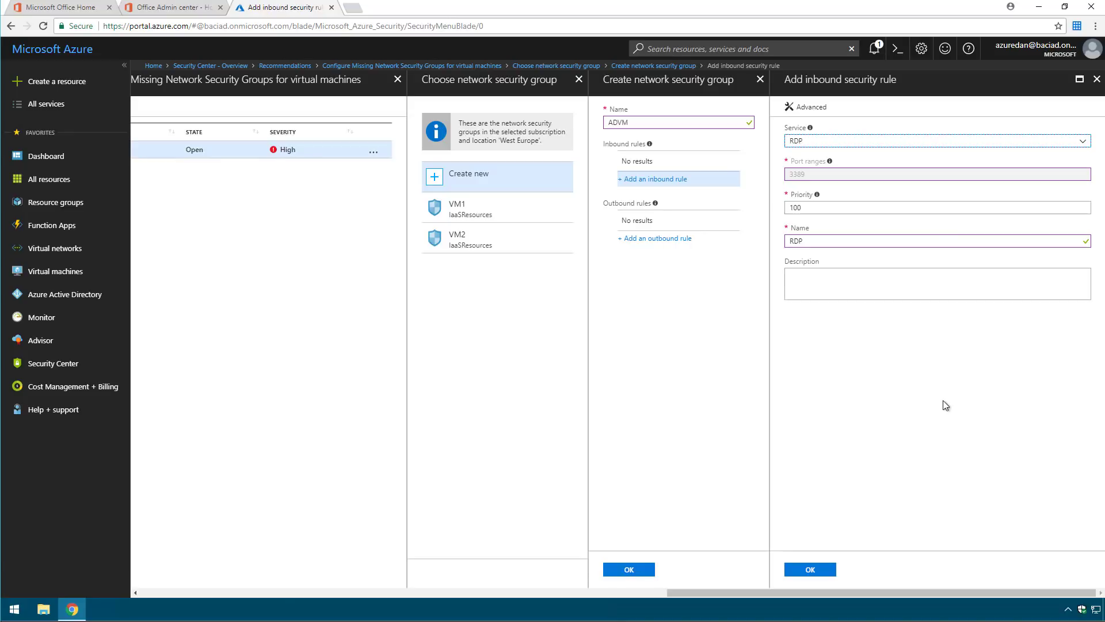
pyautogui.click(823, 569)
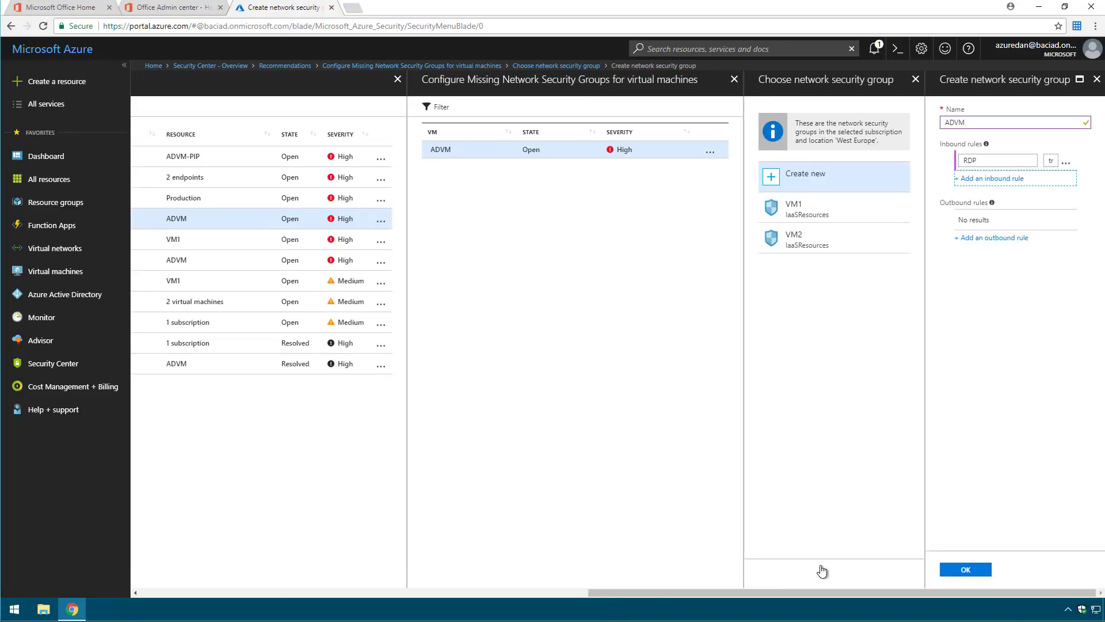
pyautogui.click(965, 569)
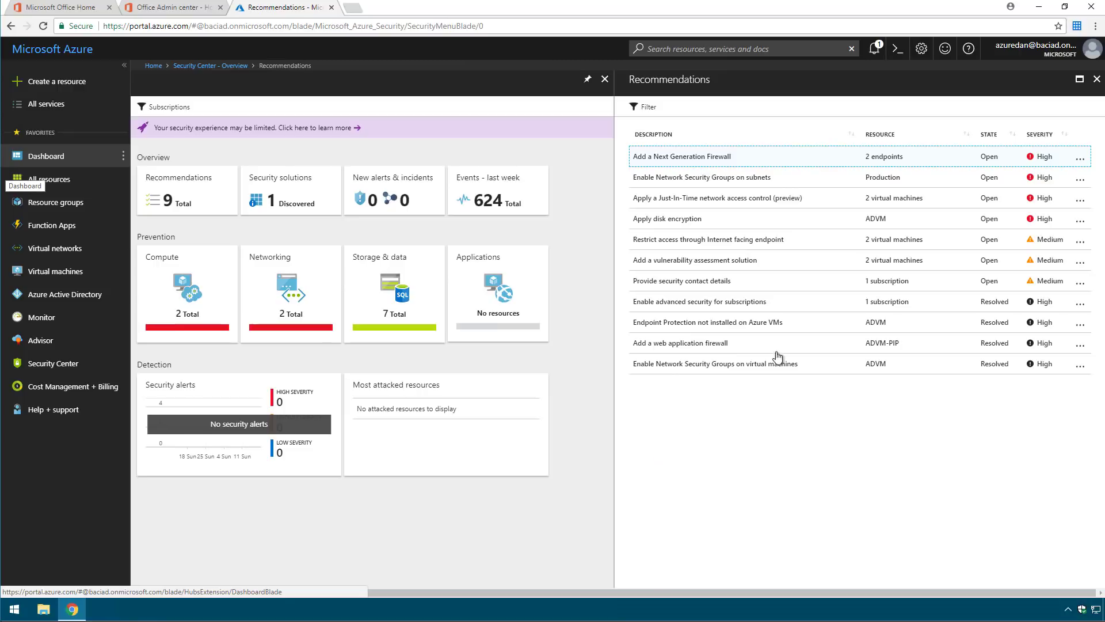
pyautogui.click(1097, 81)
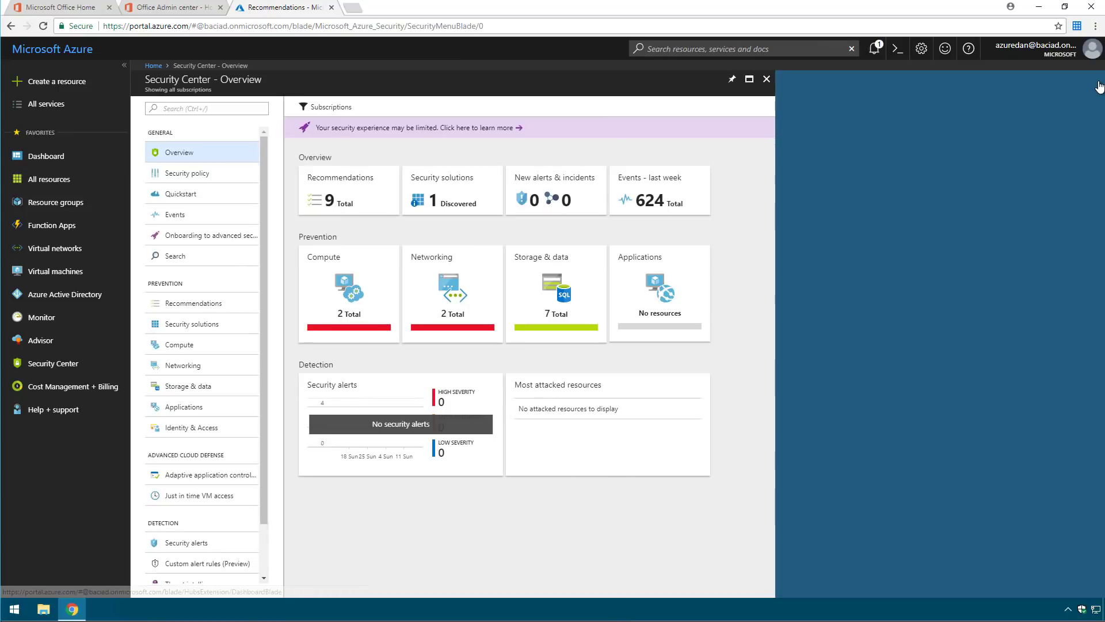
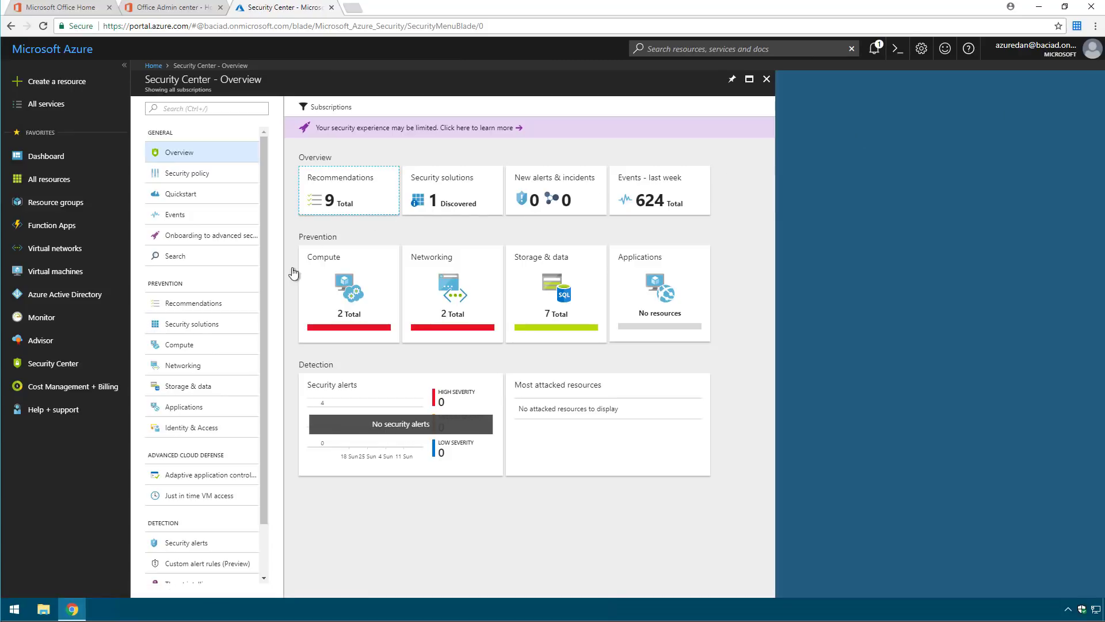
# - Enable just-in-time VM access on the recommended VMs ADVM and VM1 and save the port configuration
pyautogui.click(210, 496)
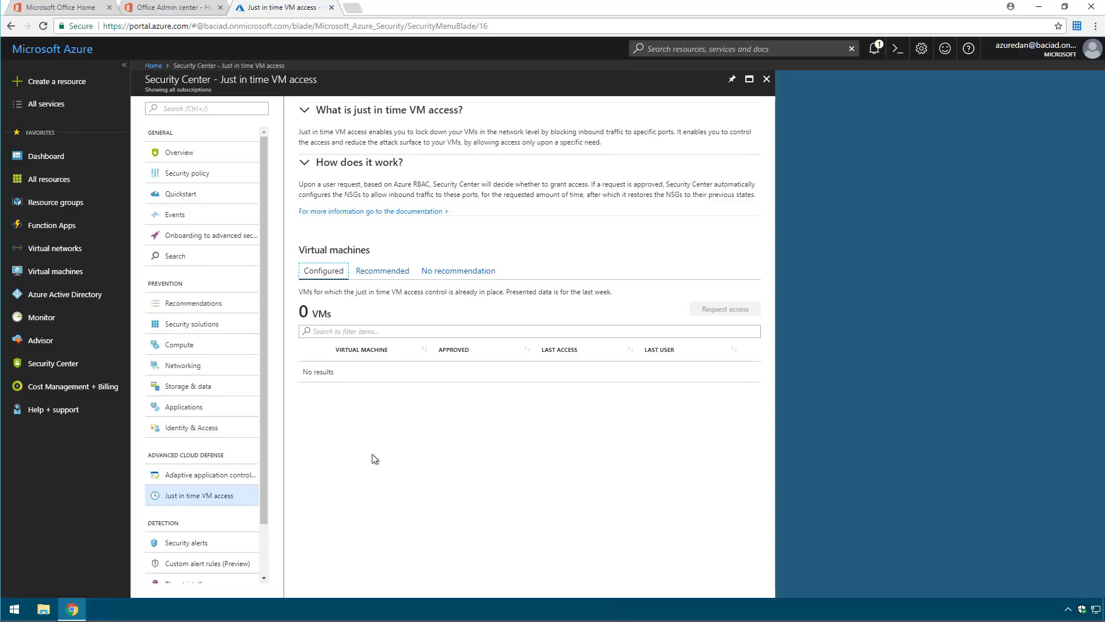
pyautogui.click(389, 271)
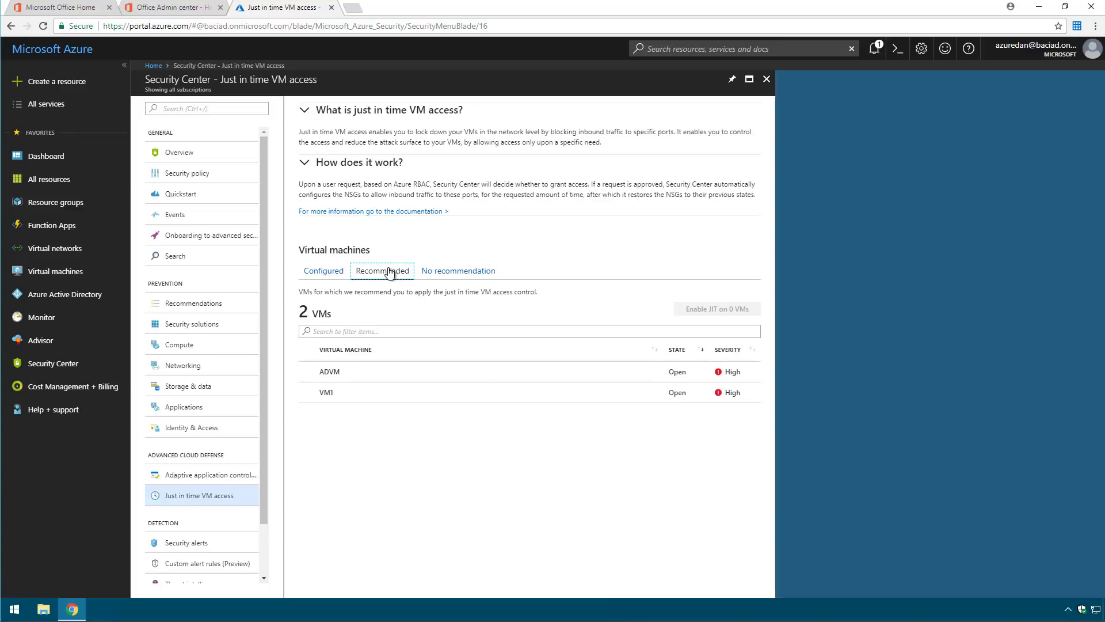
pyautogui.click(308, 372)
pyautogui.click(307, 392)
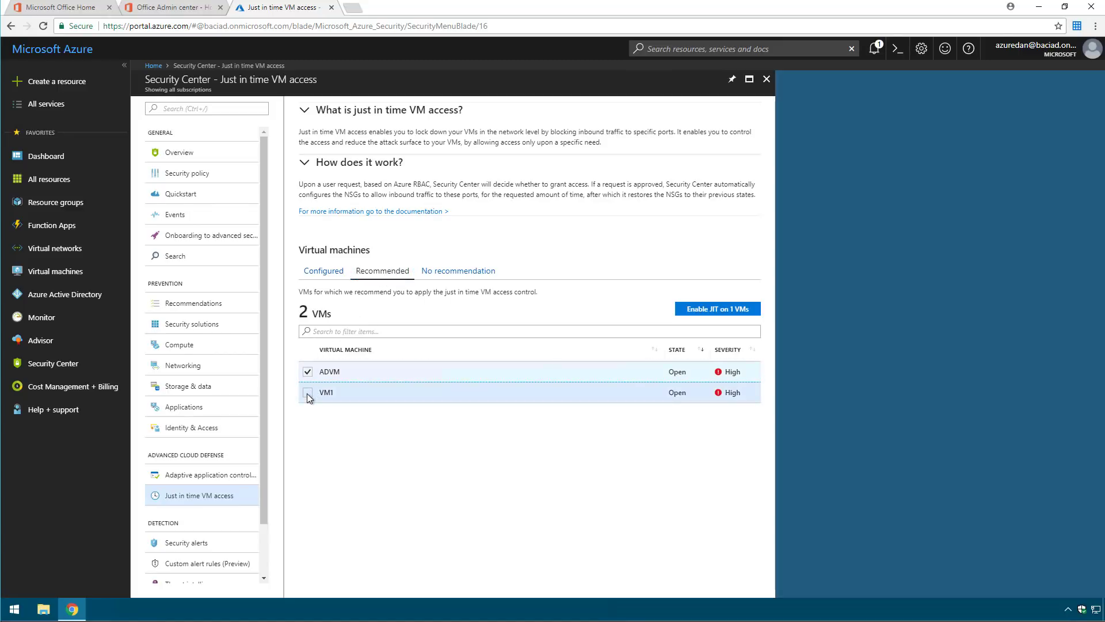
pyautogui.click(713, 314)
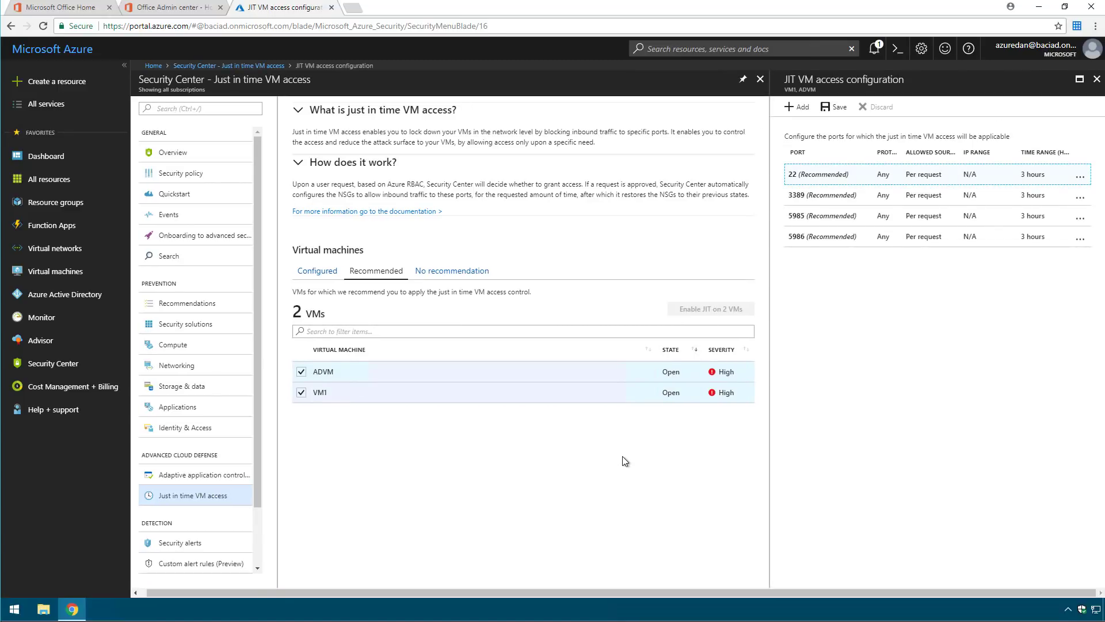
pyautogui.click(838, 108)
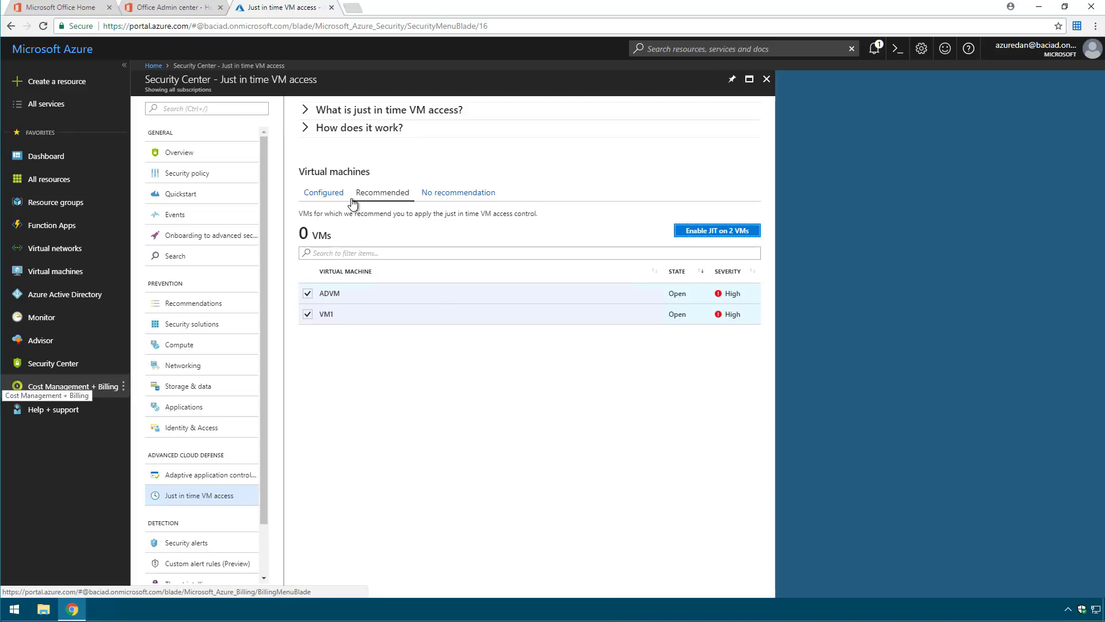
# - Request just-in-time access to open port 3389 on VM1 for 1 hour
pyautogui.click(322, 194)
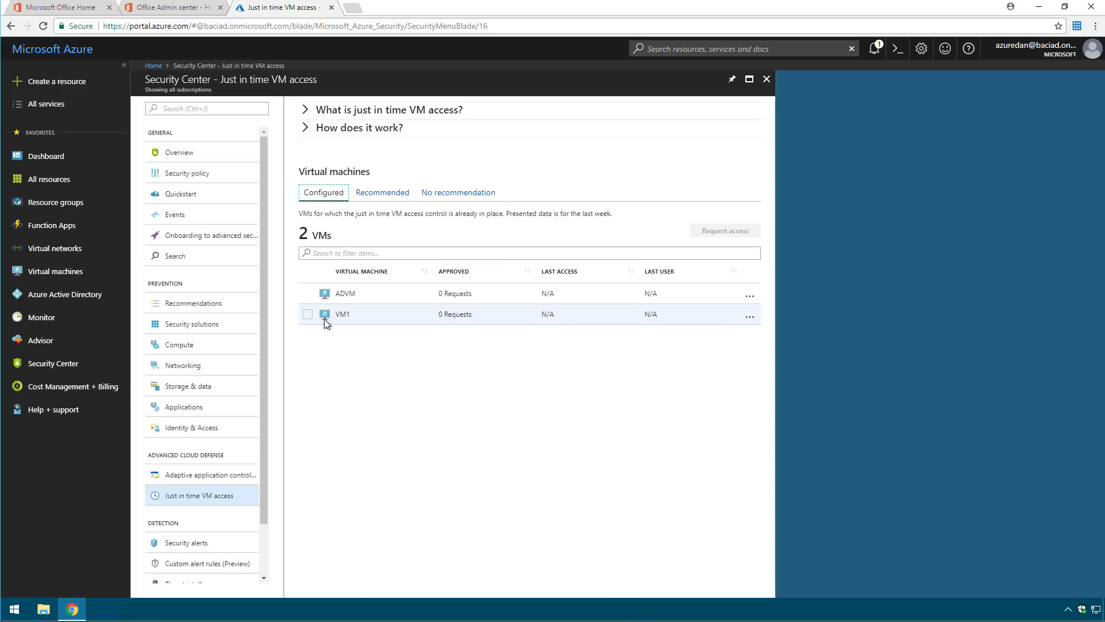
pyautogui.click(308, 314)
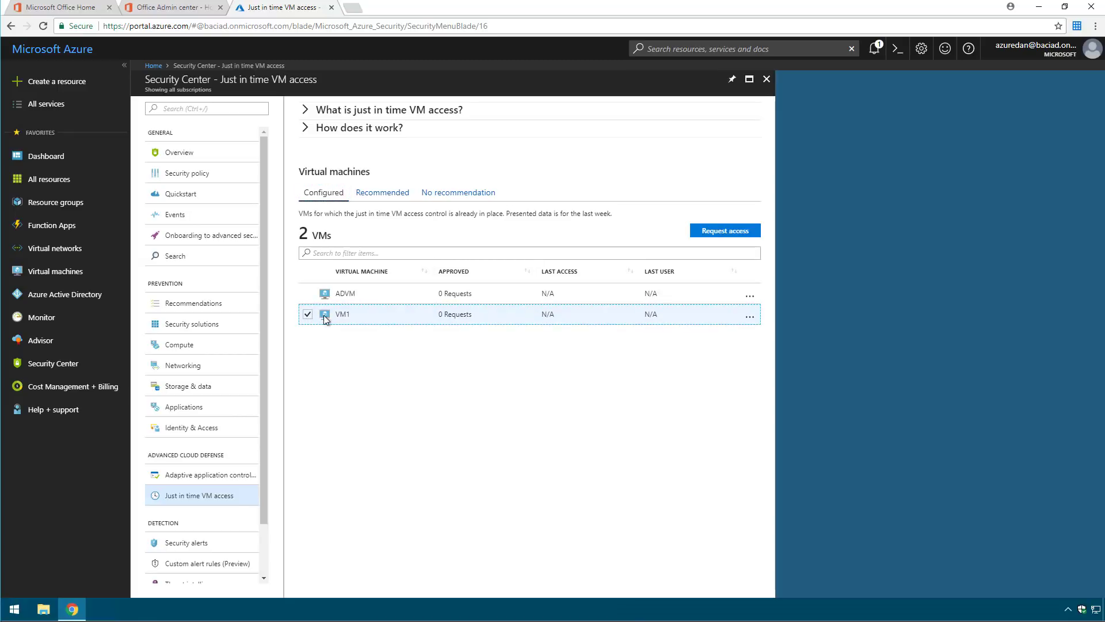
pyautogui.click(746, 231)
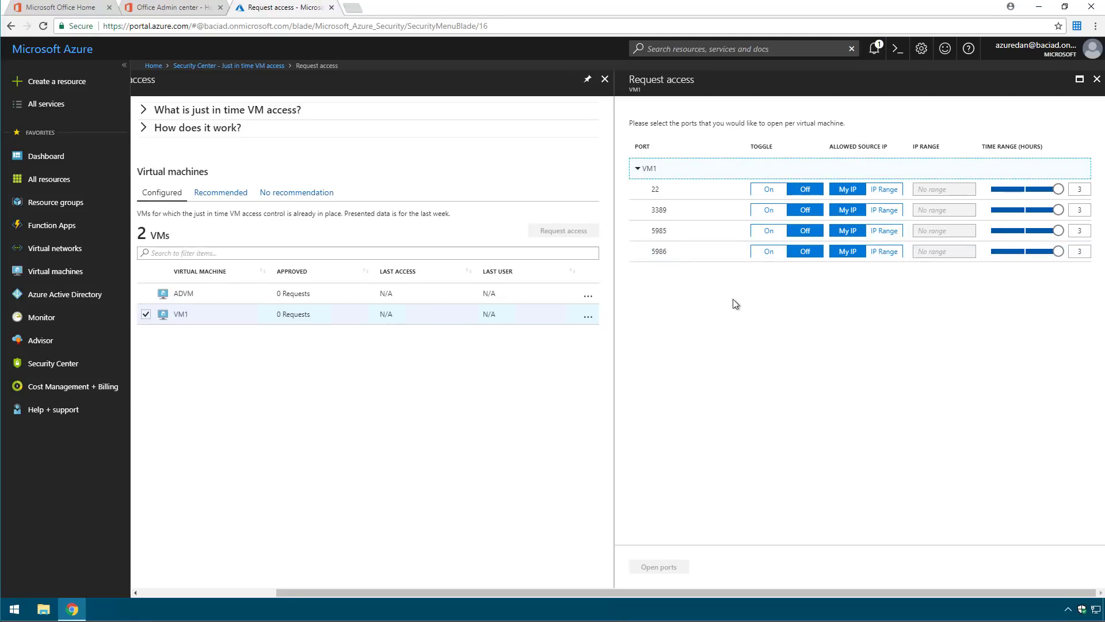
pyautogui.click(766, 211)
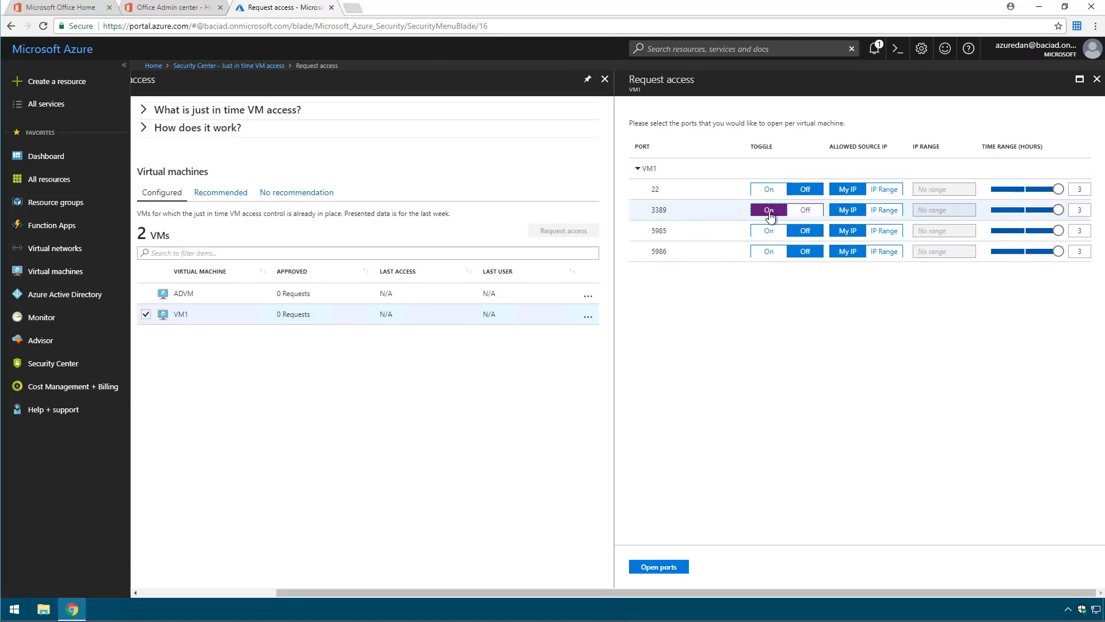
pyautogui.click(1017, 211)
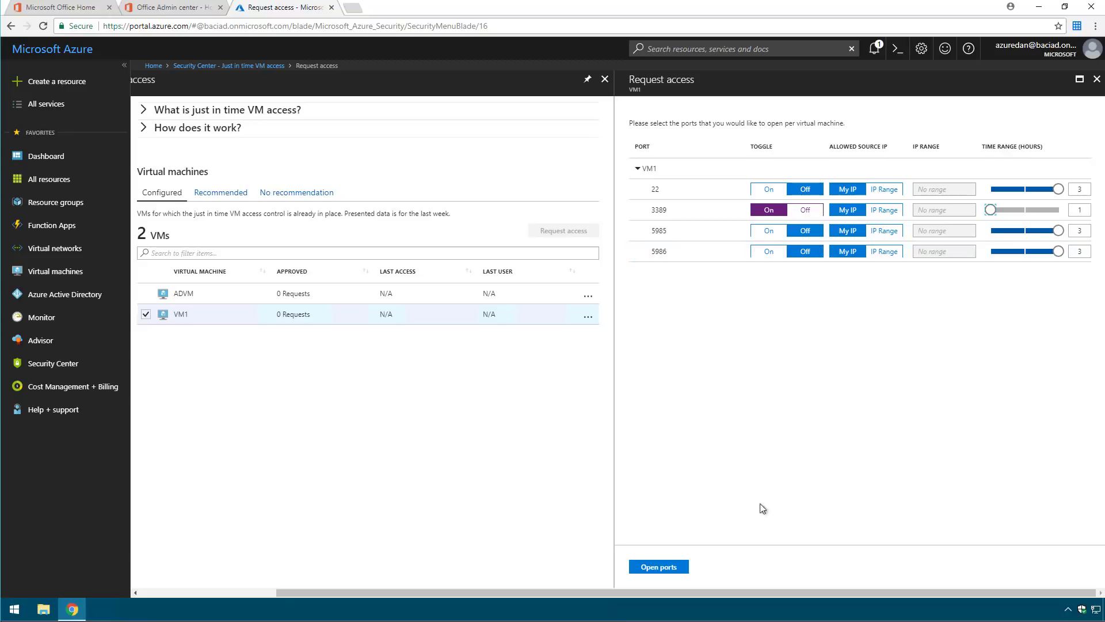
pyautogui.click(677, 569)
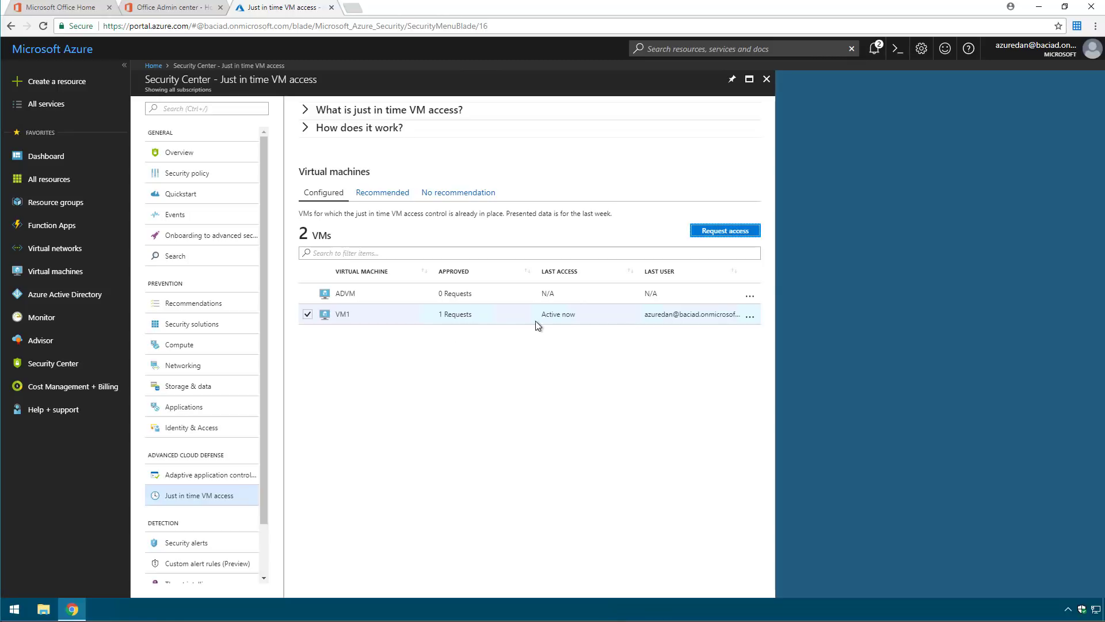
# - Copy VM1's public IP 13.95.105.203 from its overview and launch Remote Desktop Connection
pyautogui.click(68, 274)
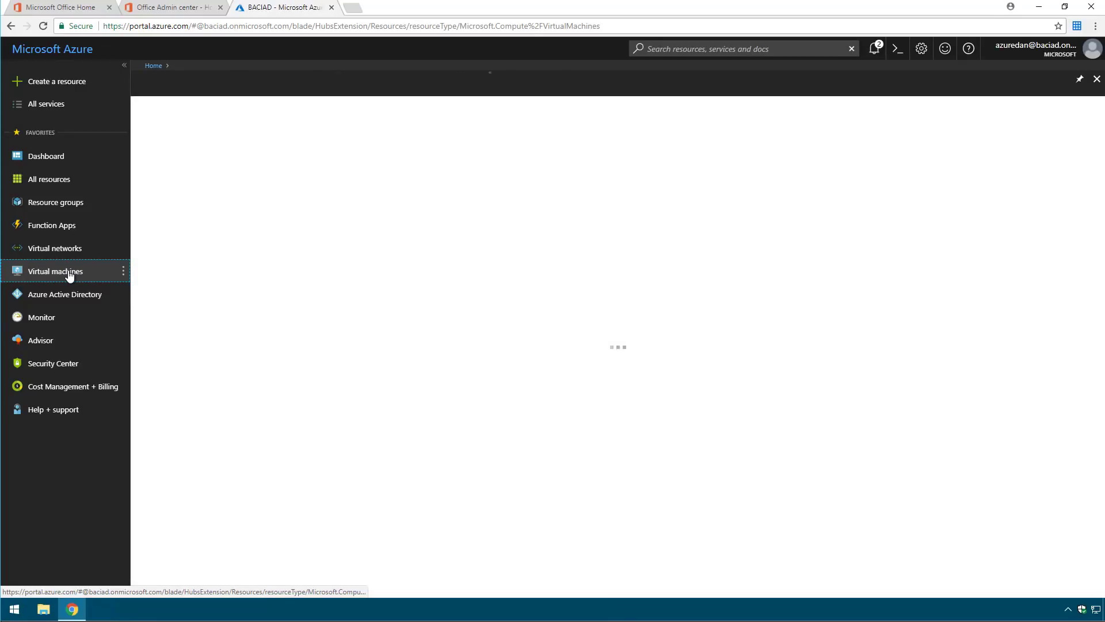
pyautogui.click(189, 220)
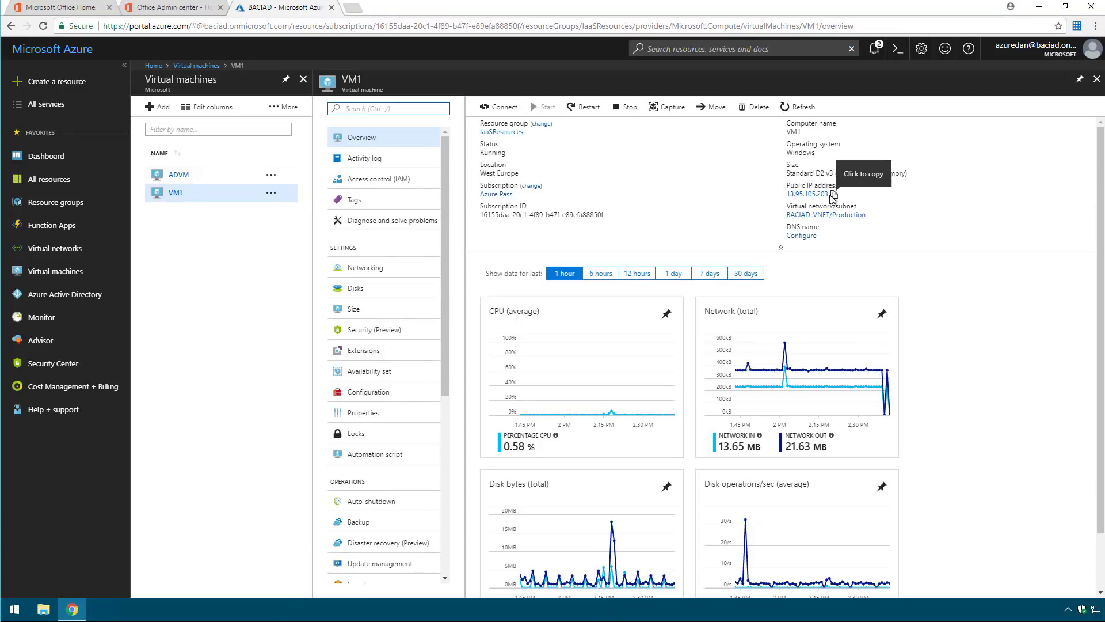
pyautogui.click(831, 196)
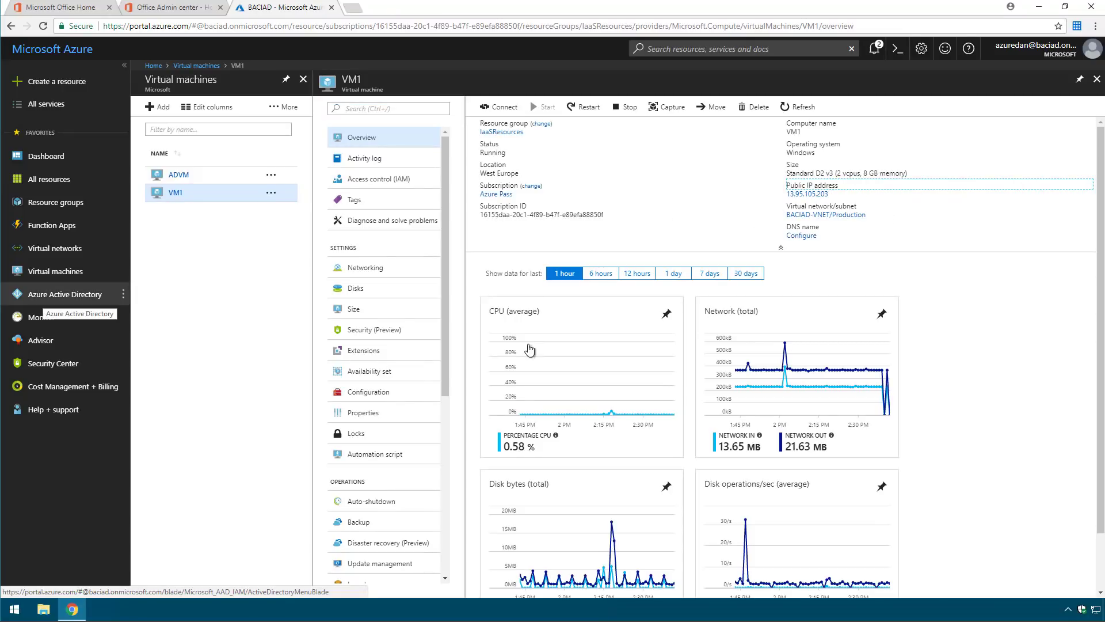
pyautogui.click(14, 609)
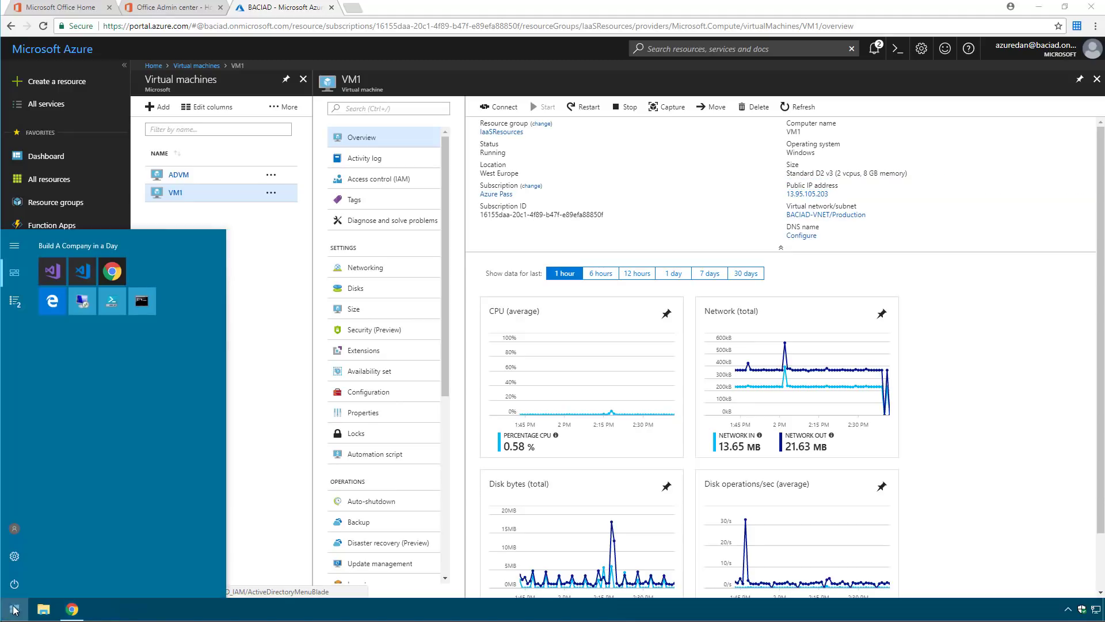
pyautogui.click(83, 310)
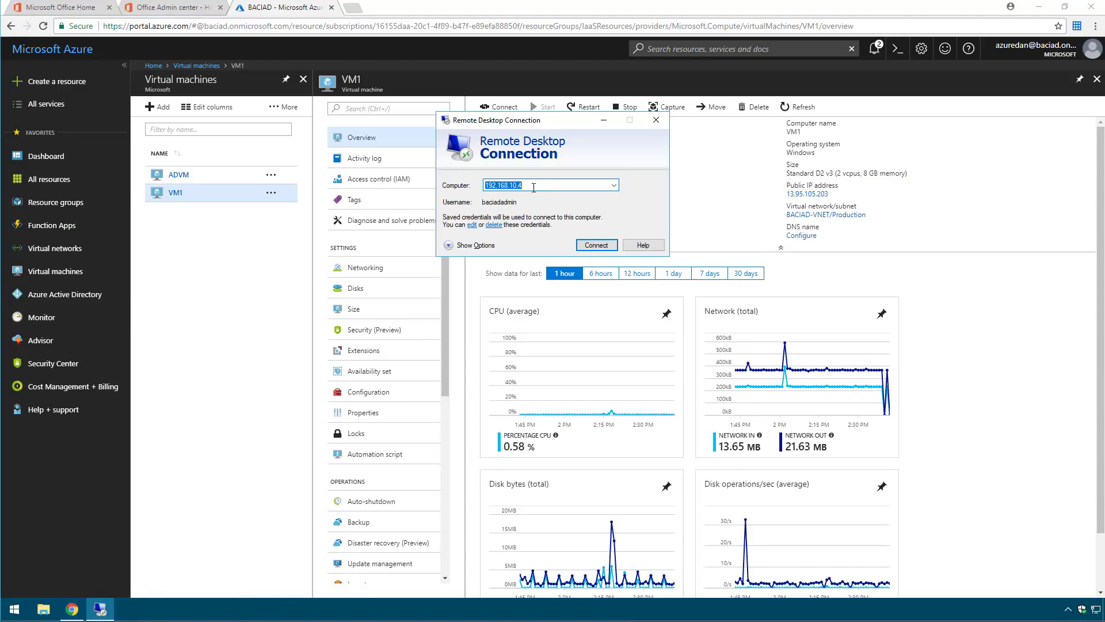
# - Connect to 13.95.105.203 via Remote Desktop with the admin username and password, accepting the certificate
pyautogui.hotkey('ctrl', 'v')
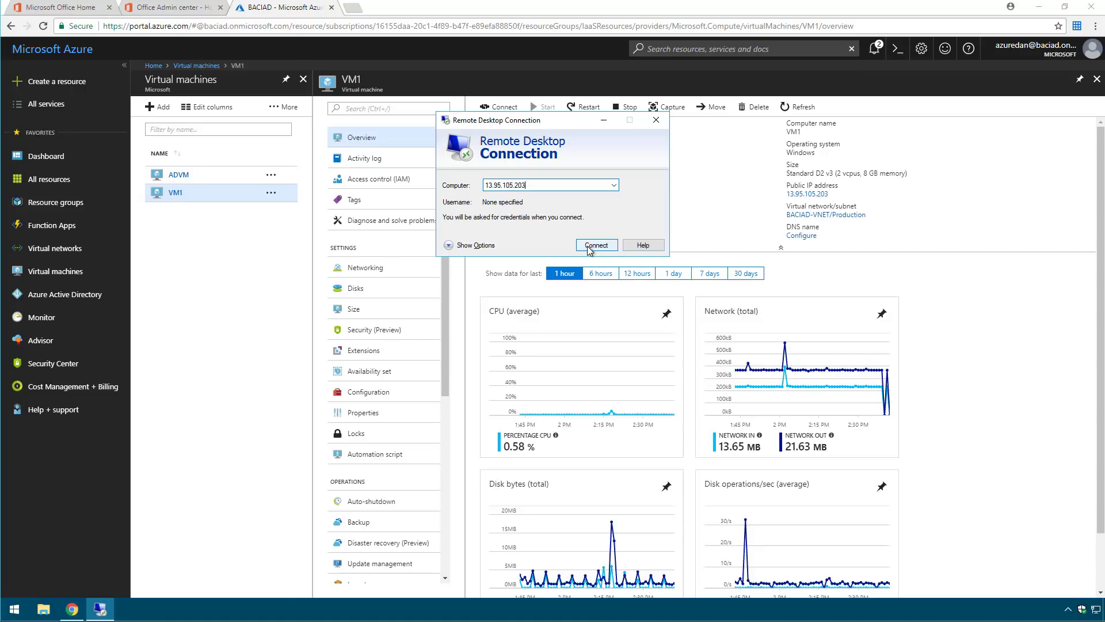
pyautogui.click(588, 246)
pyautogui.write('baciadadmin')
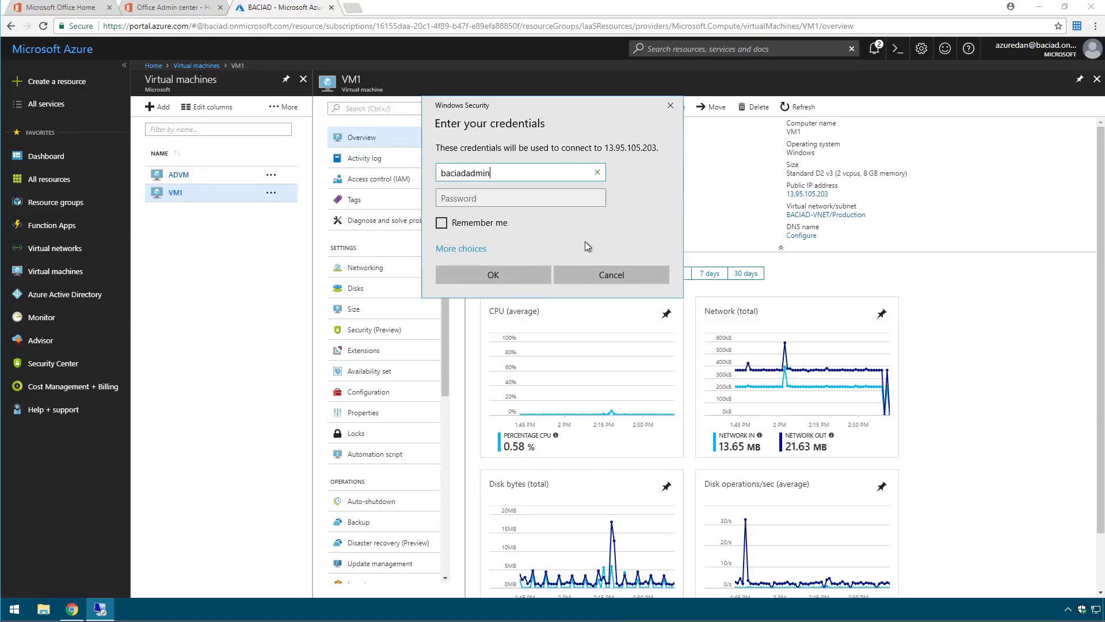
pyautogui.press('Tab')
pyautogui.write('•••••••••••')
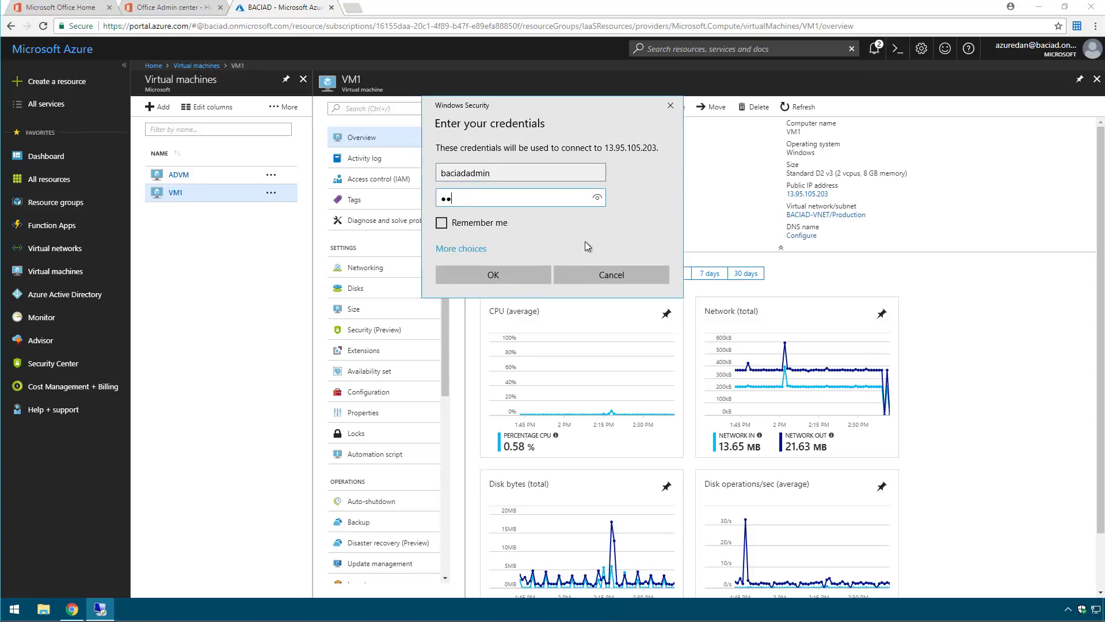
pyautogui.write('•')
pyautogui.press('Return')
pyautogui.click(589, 286)
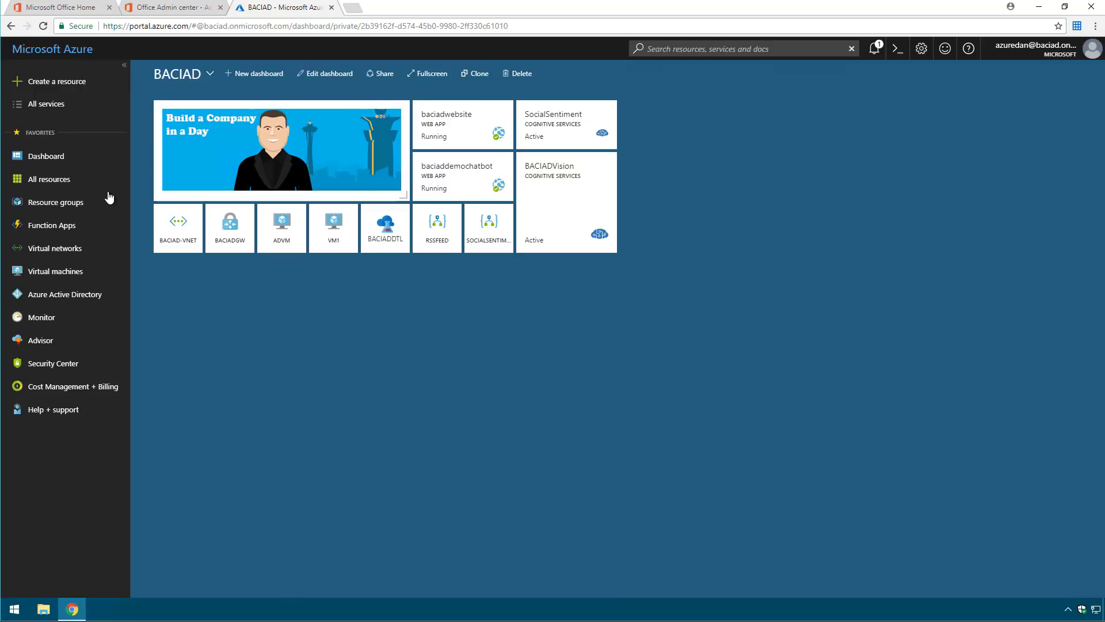
# - Favourite Azure AD Privileged Identity Management, then begin identity verification for its Azure AD directory roles
pyautogui.click(54, 111)
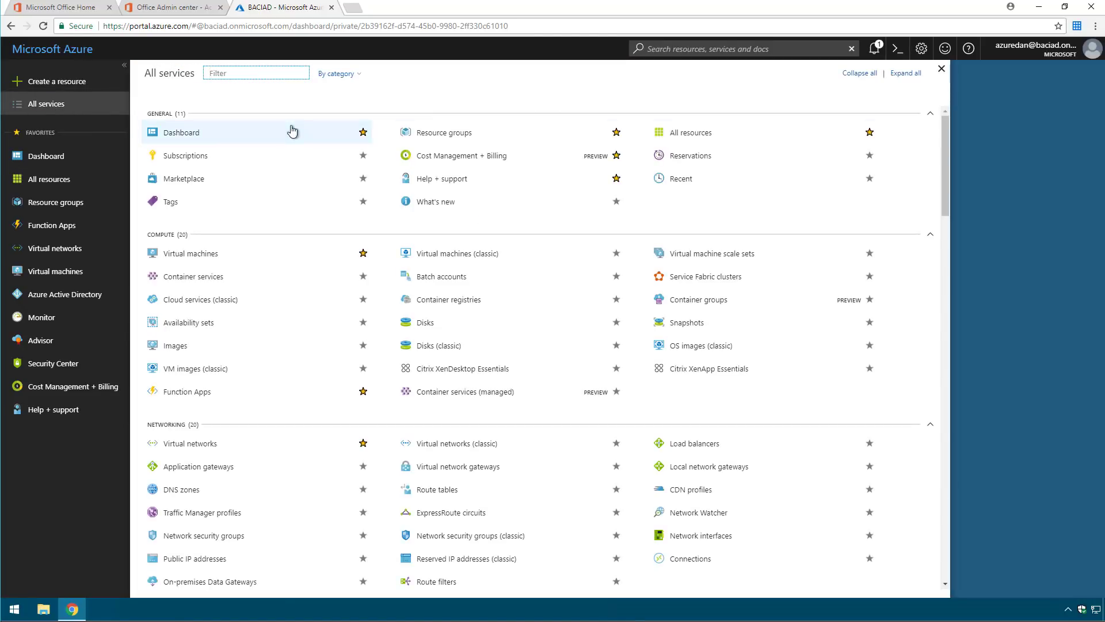
pyautogui.write('Priv')
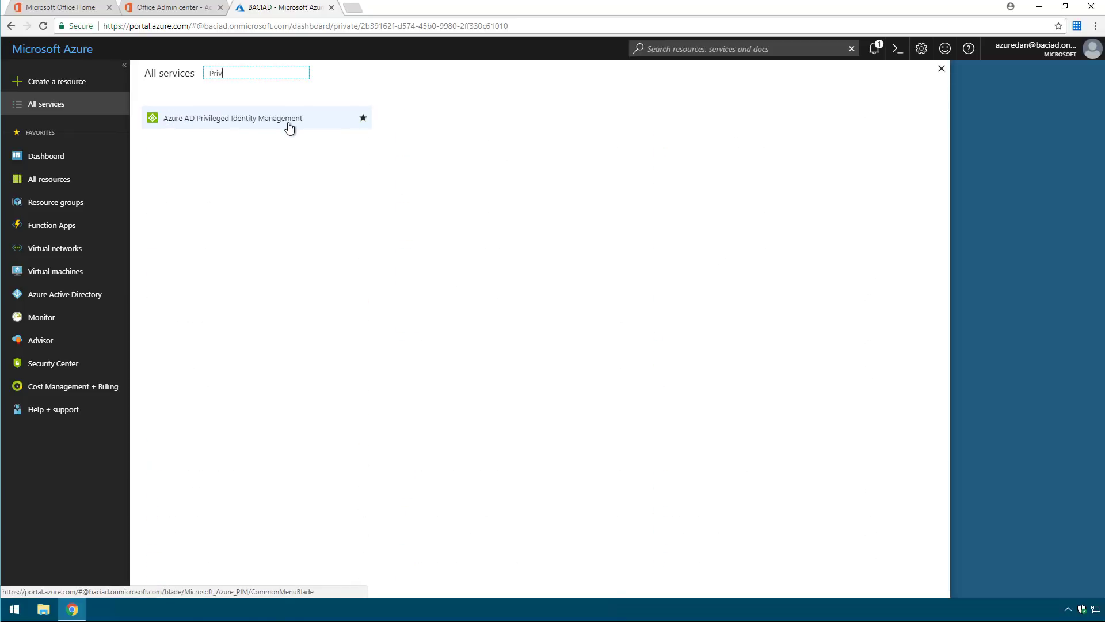
pyautogui.click(363, 119)
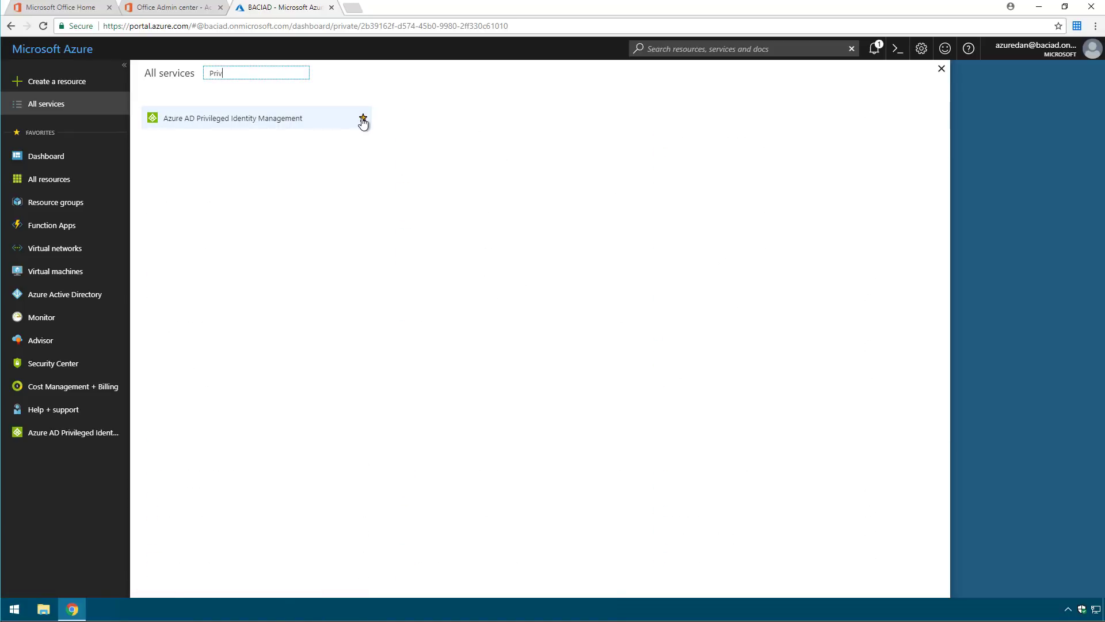
pyautogui.click(274, 116)
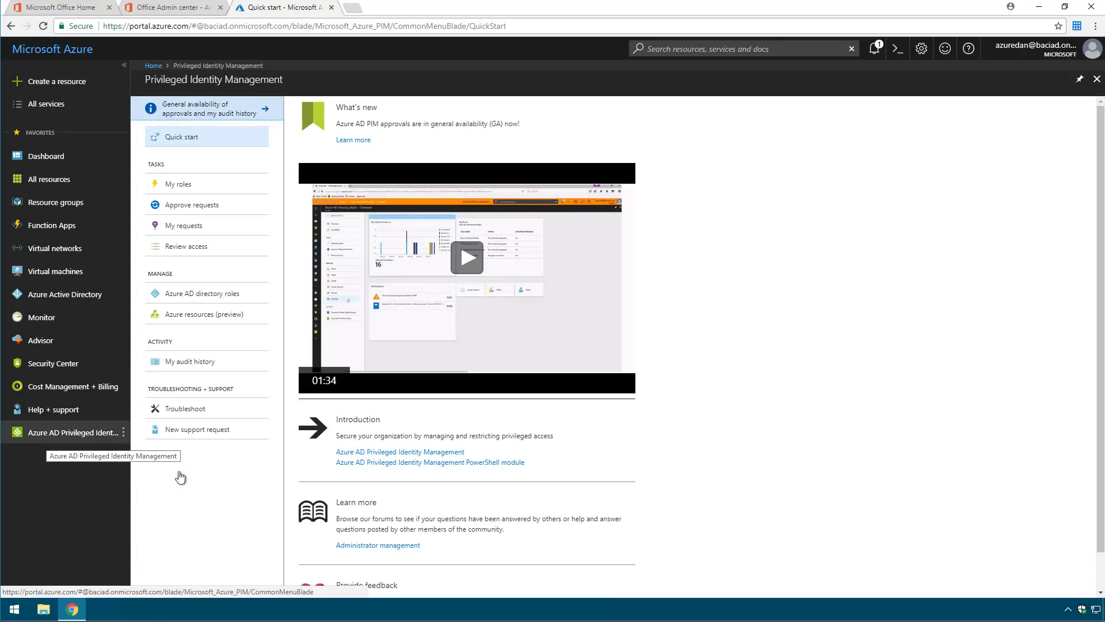
pyautogui.click(209, 294)
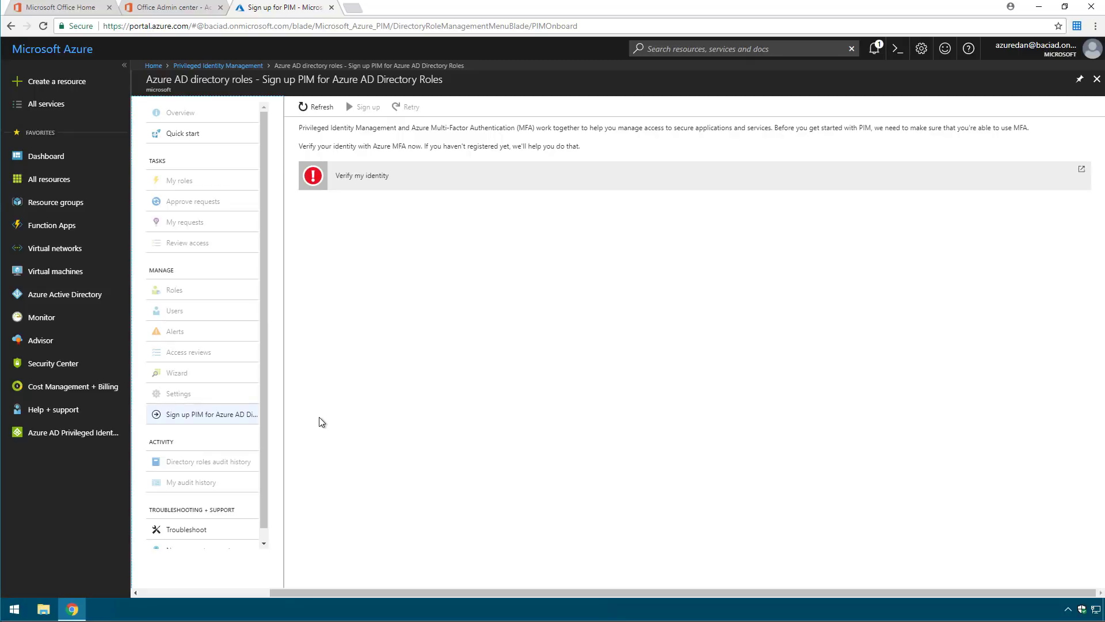
pyautogui.click(360, 185)
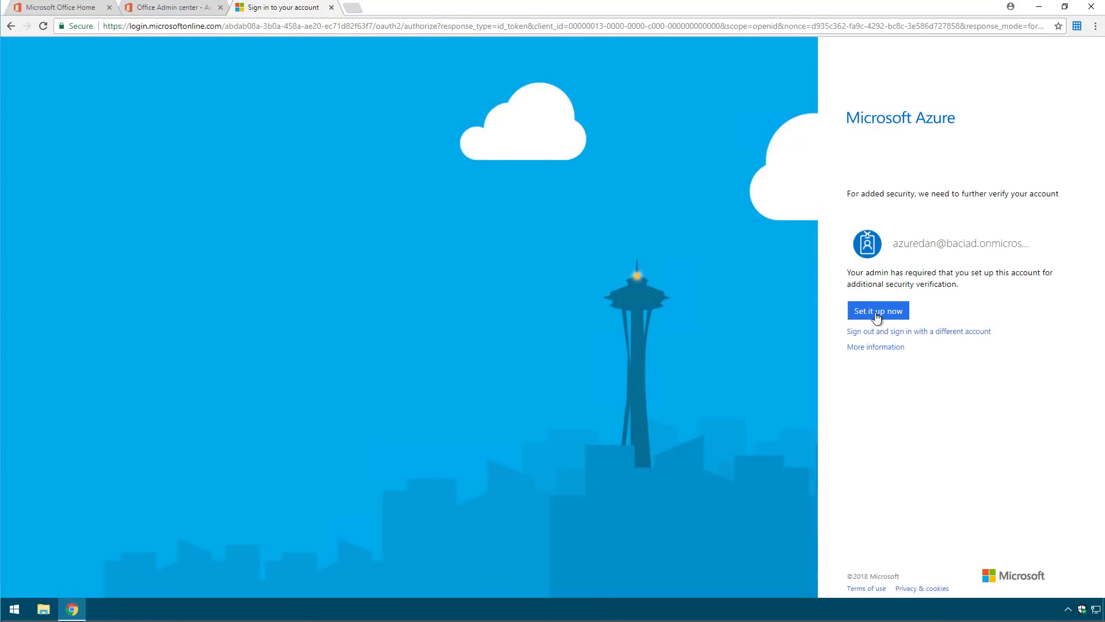
# - Set up text-message verification and enter the received SMS code to verify the phone
pyautogui.click(877, 315)
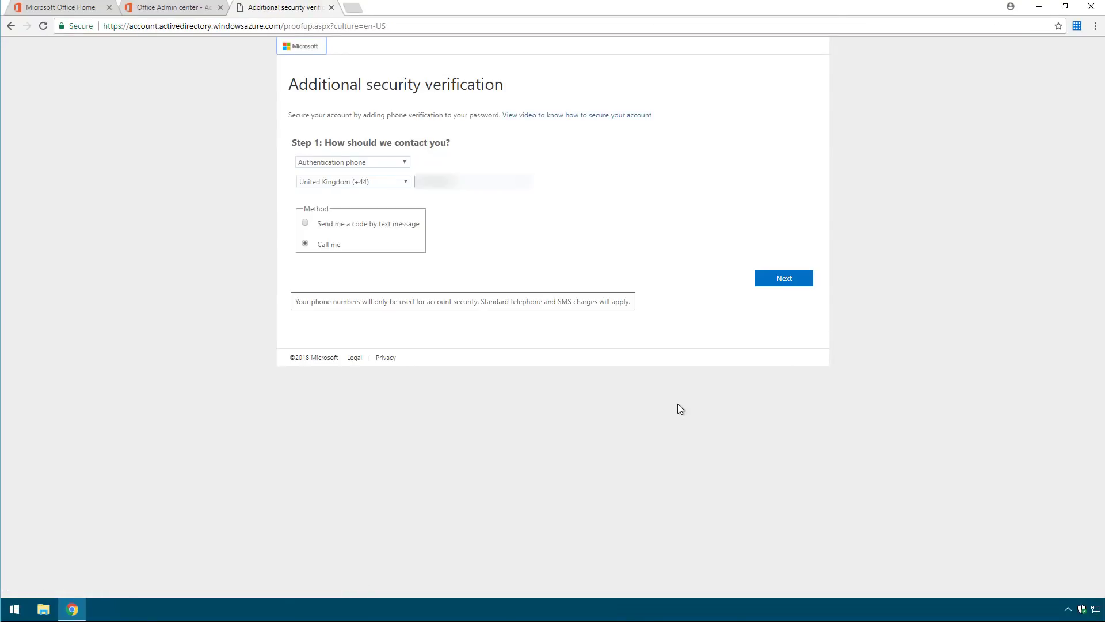
pyautogui.click(387, 223)
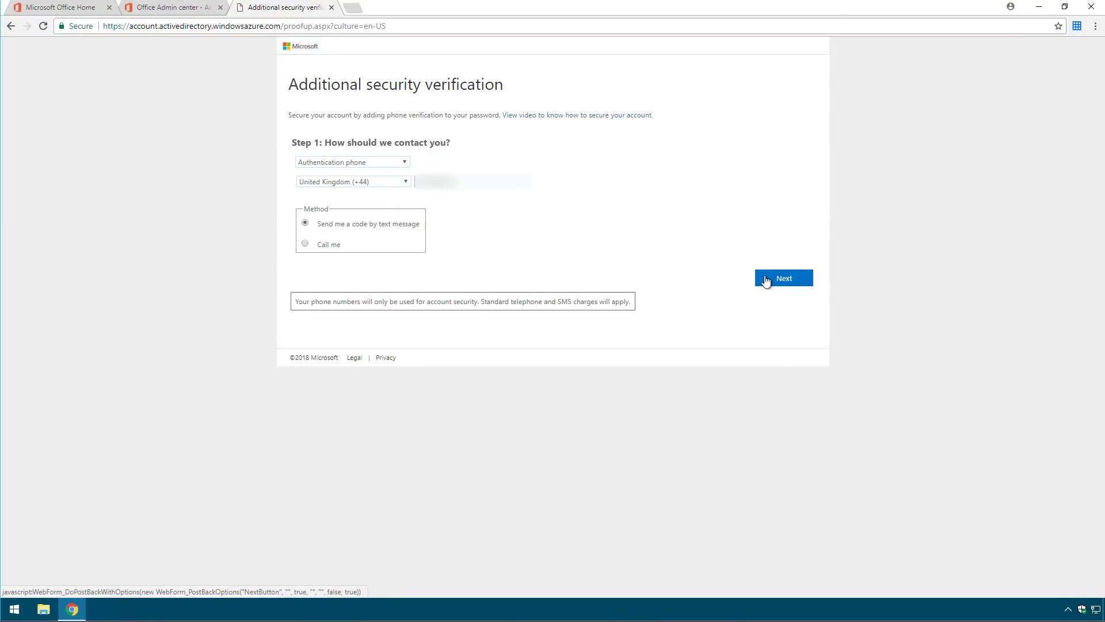
pyautogui.click(766, 281)
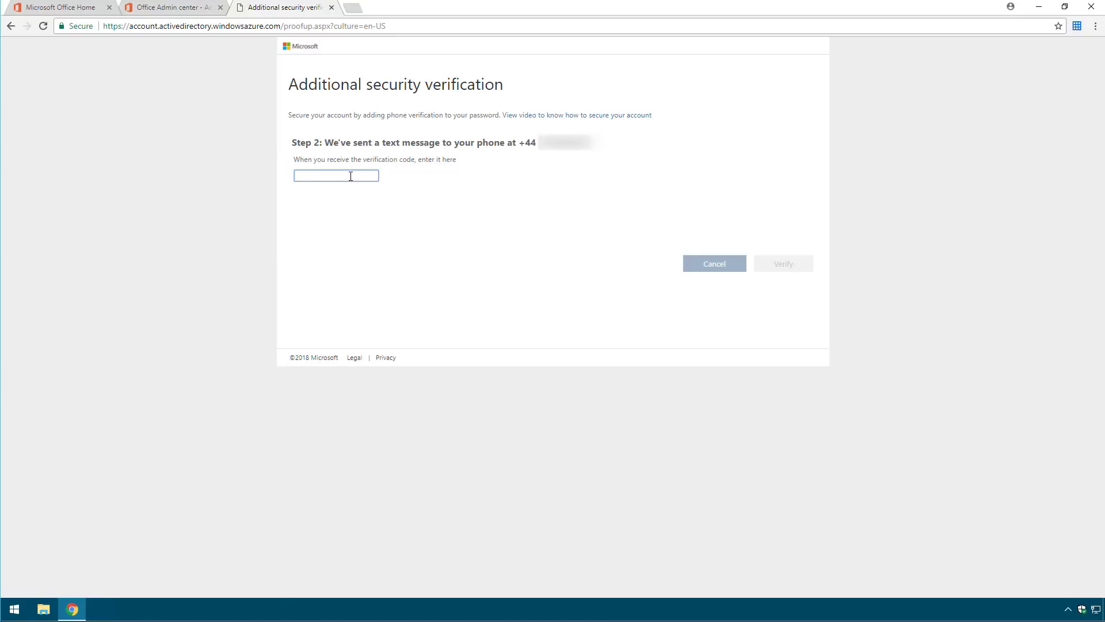
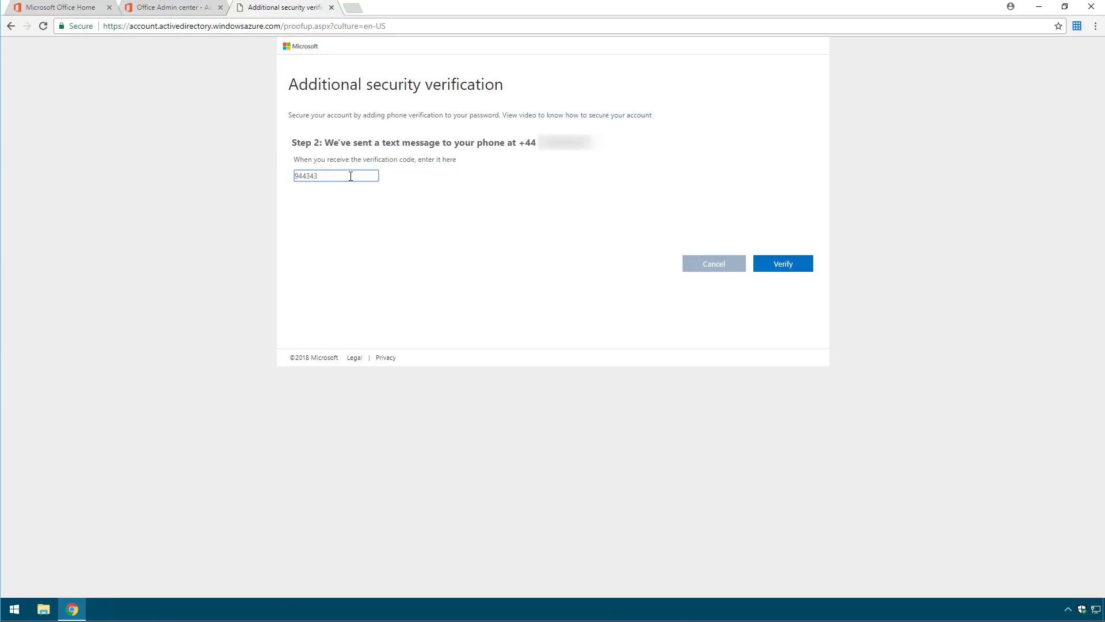
pyautogui.click(779, 265)
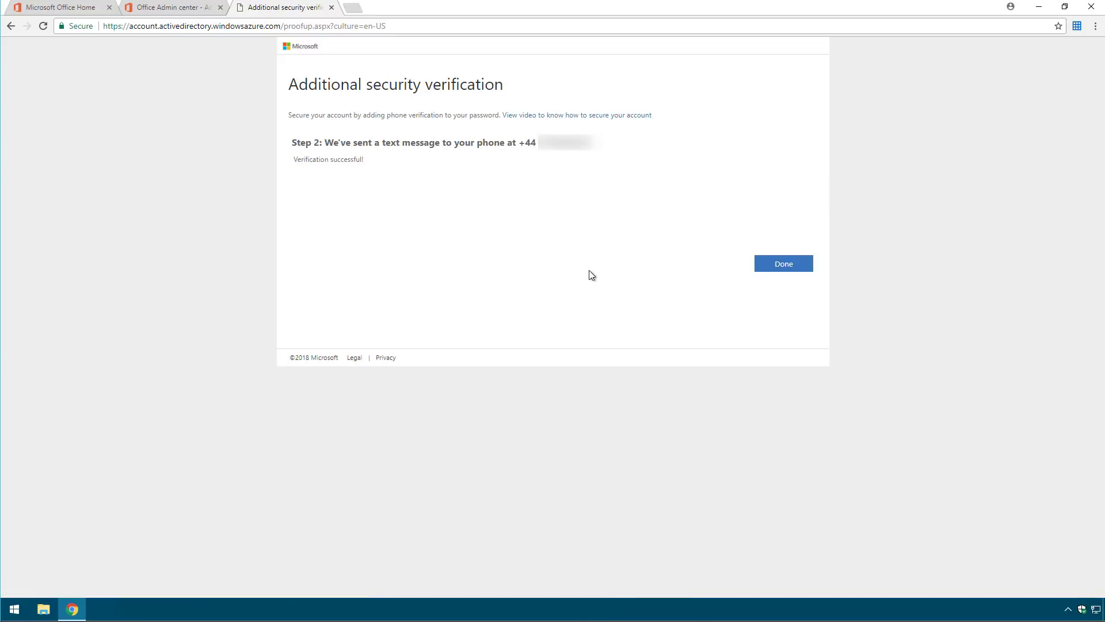
# - Finish verification and confirm signing up PIM for Azure AD directory roles
pyautogui.click(779, 268)
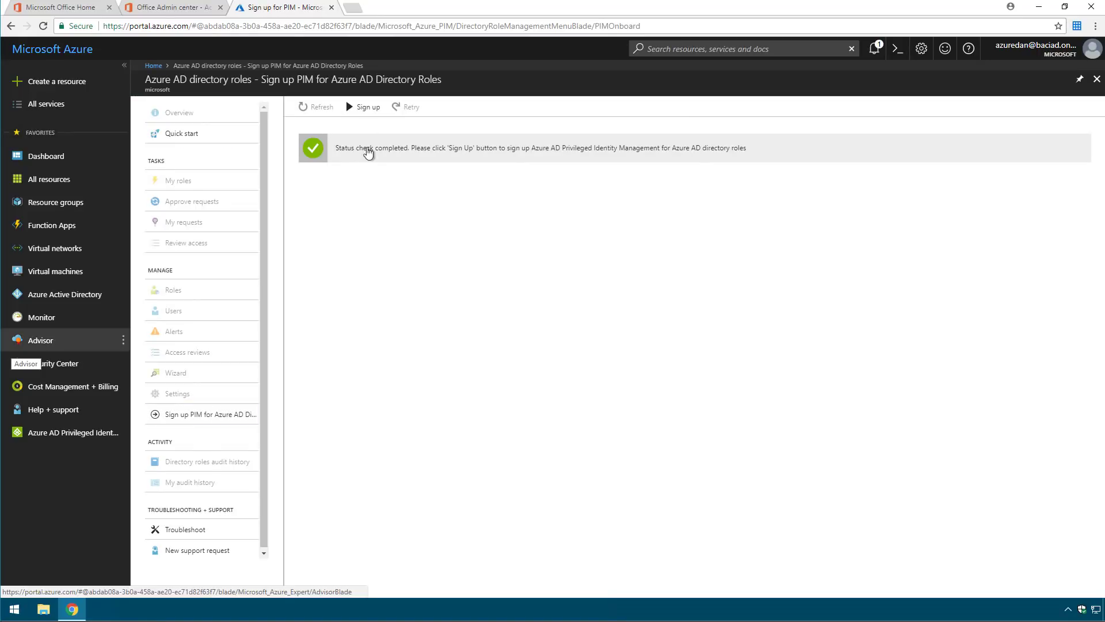
pyautogui.click(368, 109)
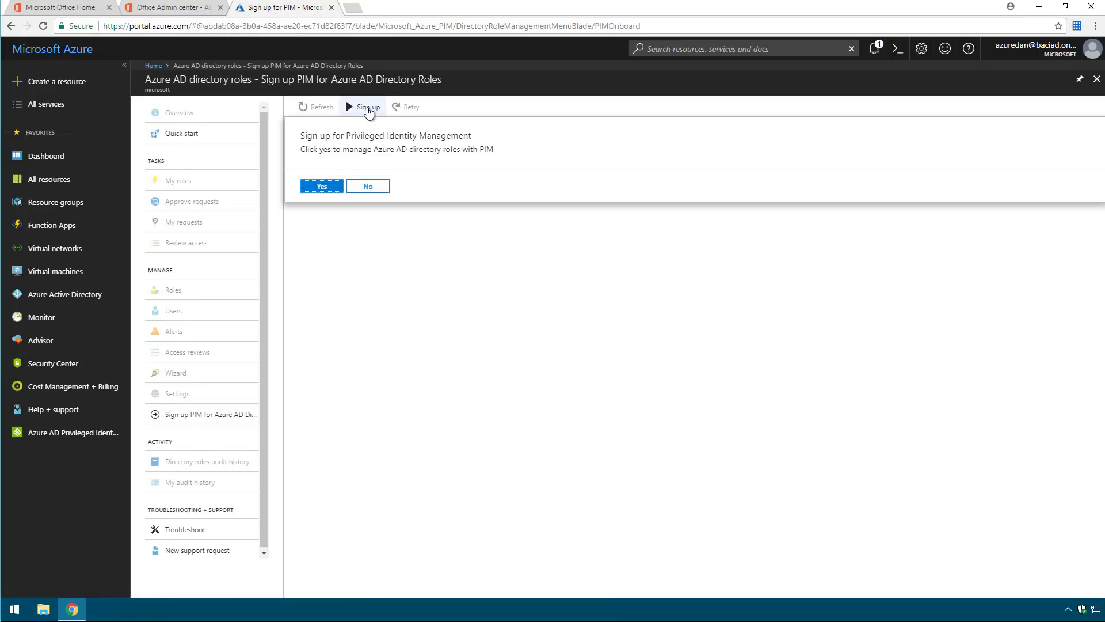
pyautogui.click(321, 187)
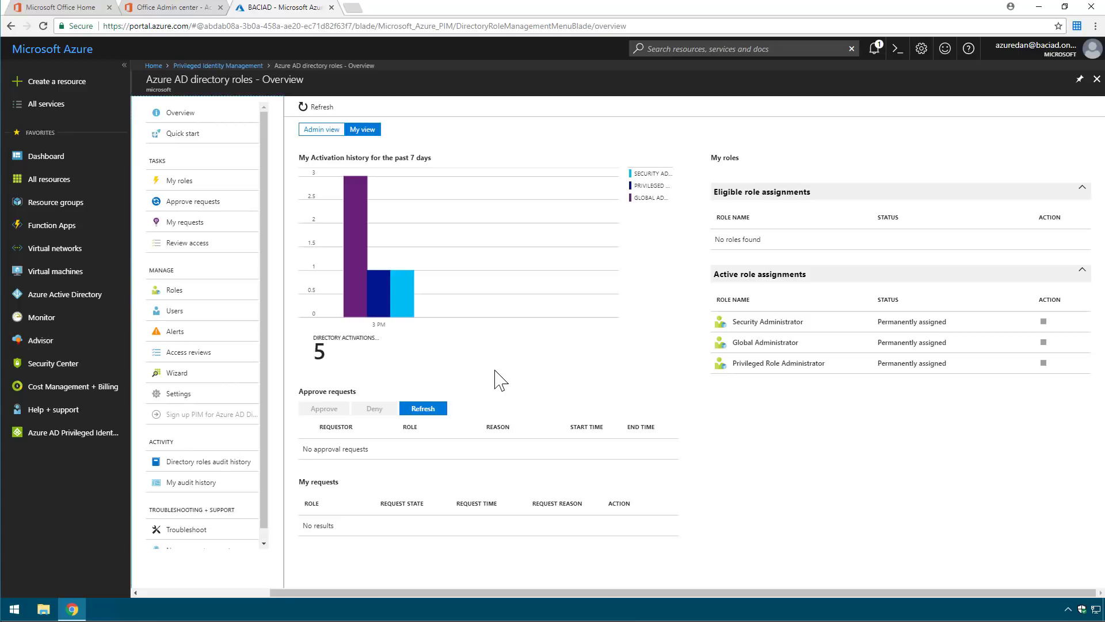
# - Make the third Global Administrator user's role assignment Eligible instead of Permanent
pyautogui.click(195, 297)
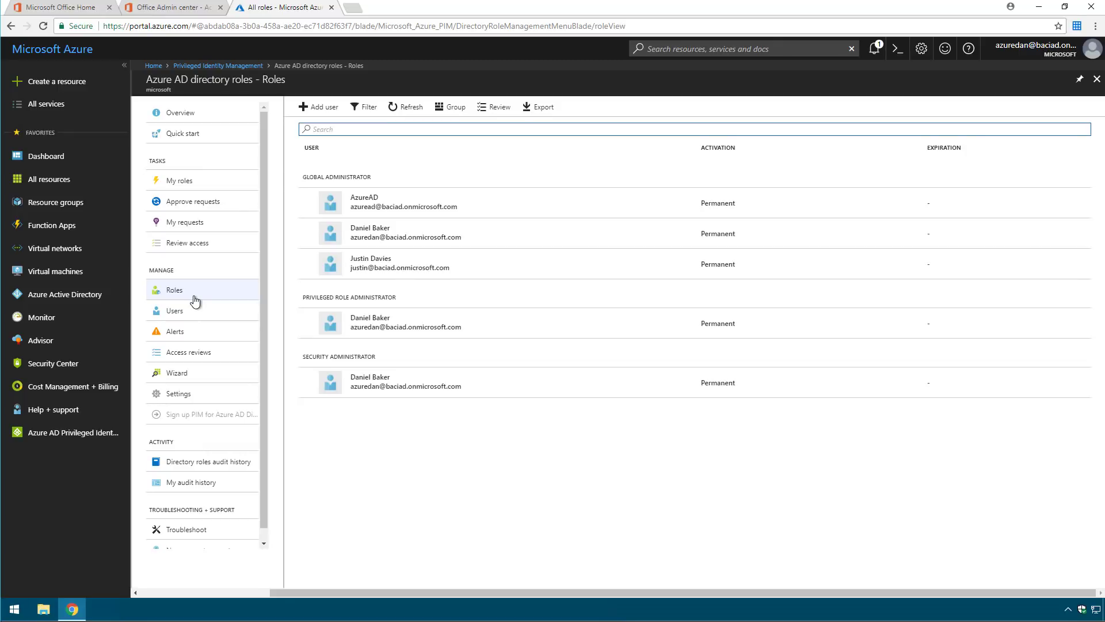
pyautogui.click(393, 276)
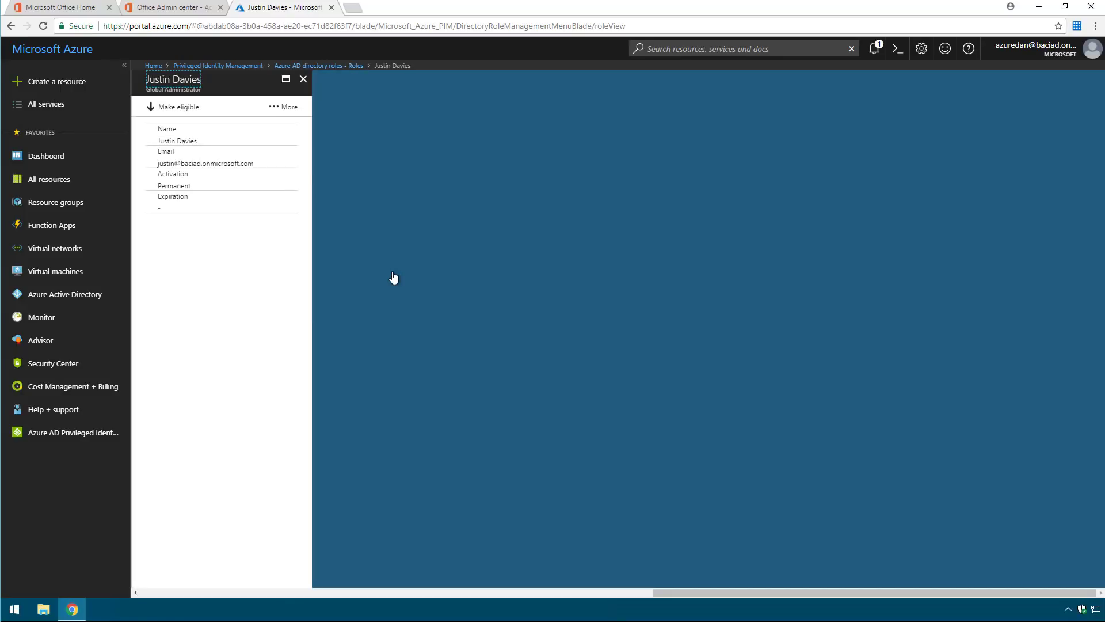
pyautogui.click(184, 108)
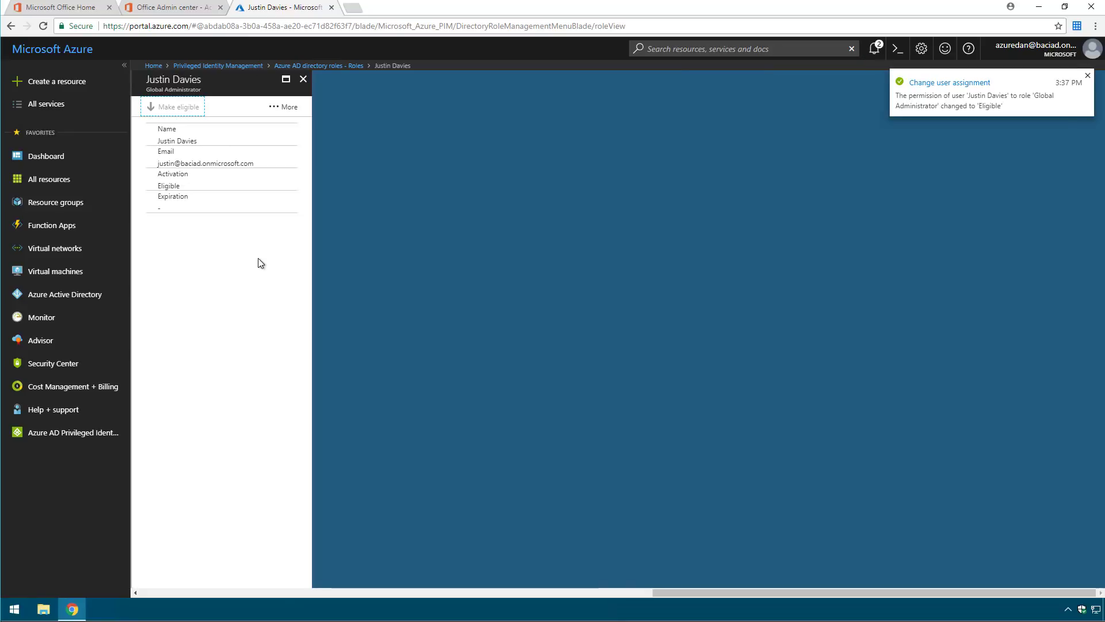
pyautogui.click(303, 79)
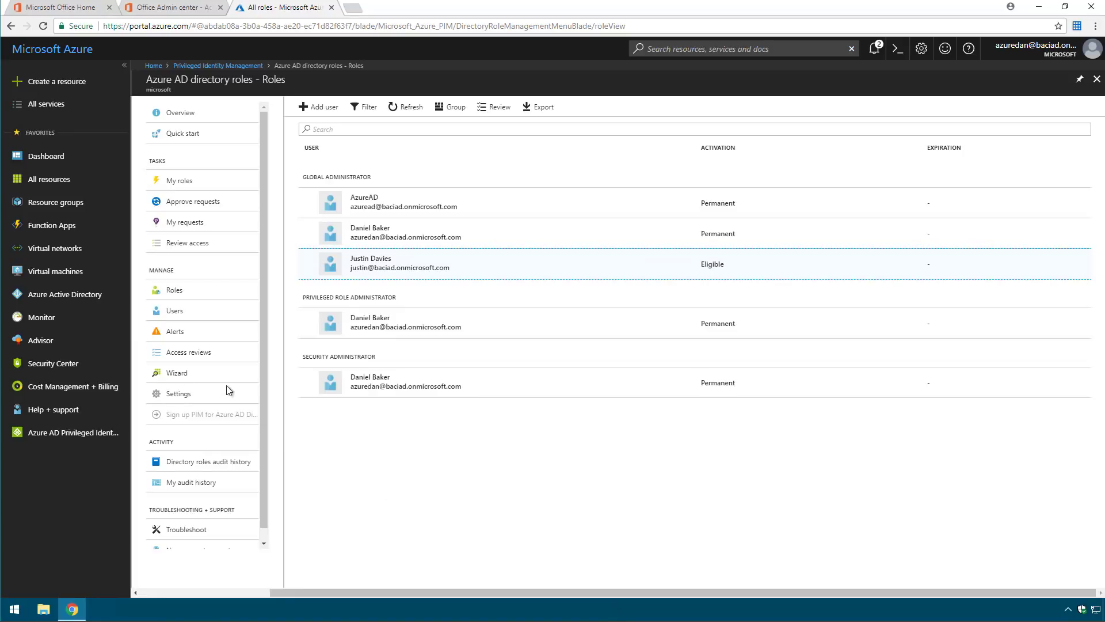
# - Set Global Administrator maximum activation to 2 hours with admin email notifications, save, and go to Azure Active Directory
pyautogui.click(184, 394)
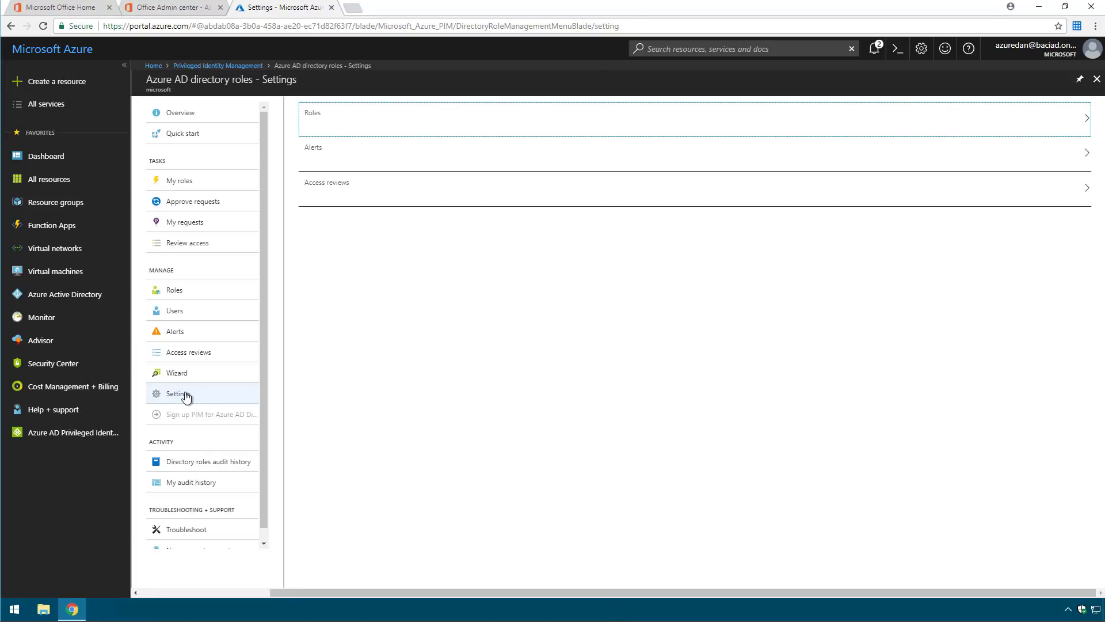
pyautogui.click(319, 109)
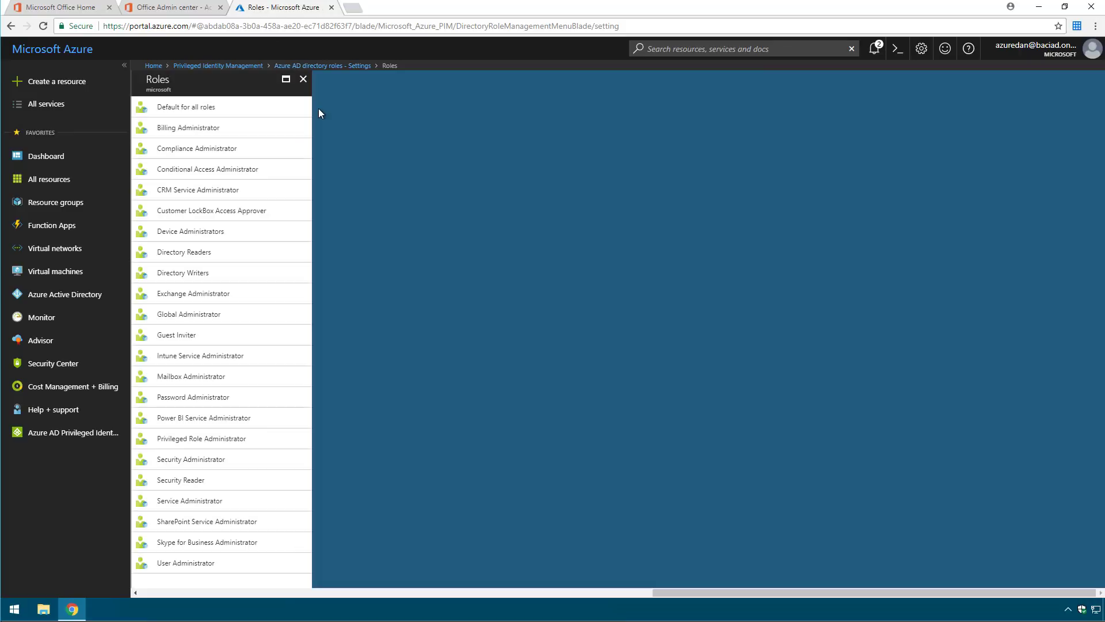
pyautogui.click(257, 316)
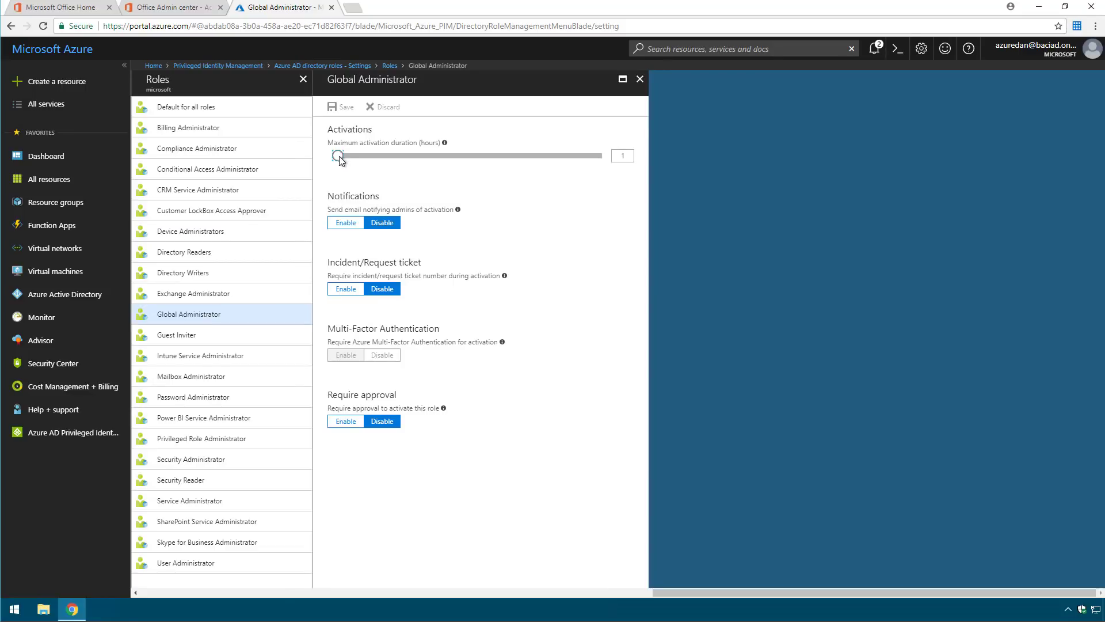
pyautogui.moveTo(340, 156); pyautogui.dragTo(342, 156)
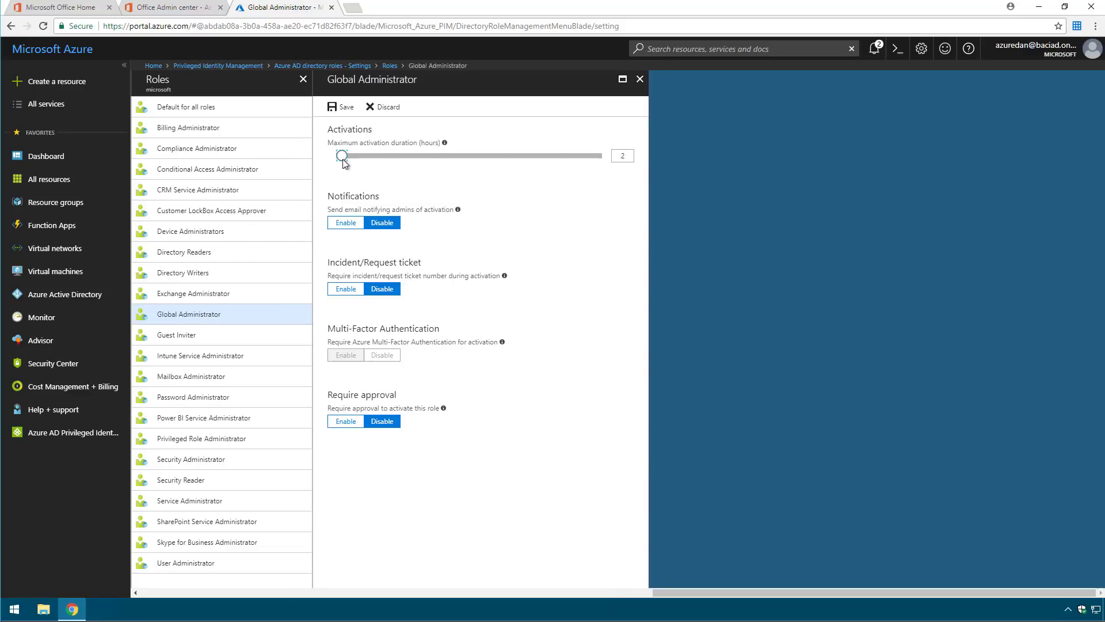
pyautogui.click(340, 223)
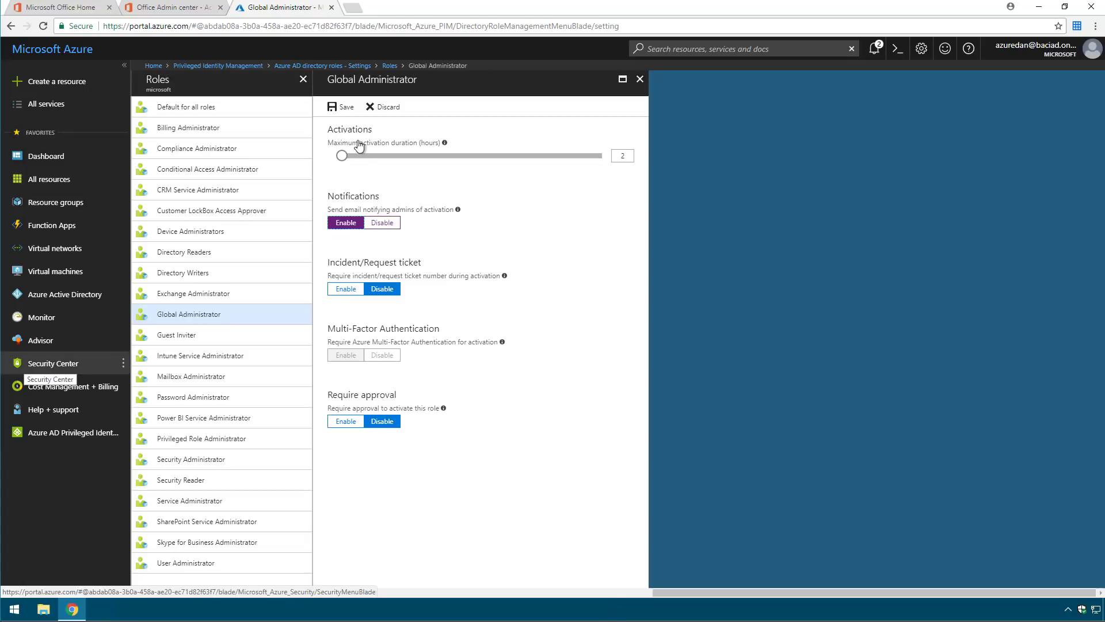
pyautogui.click(344, 109)
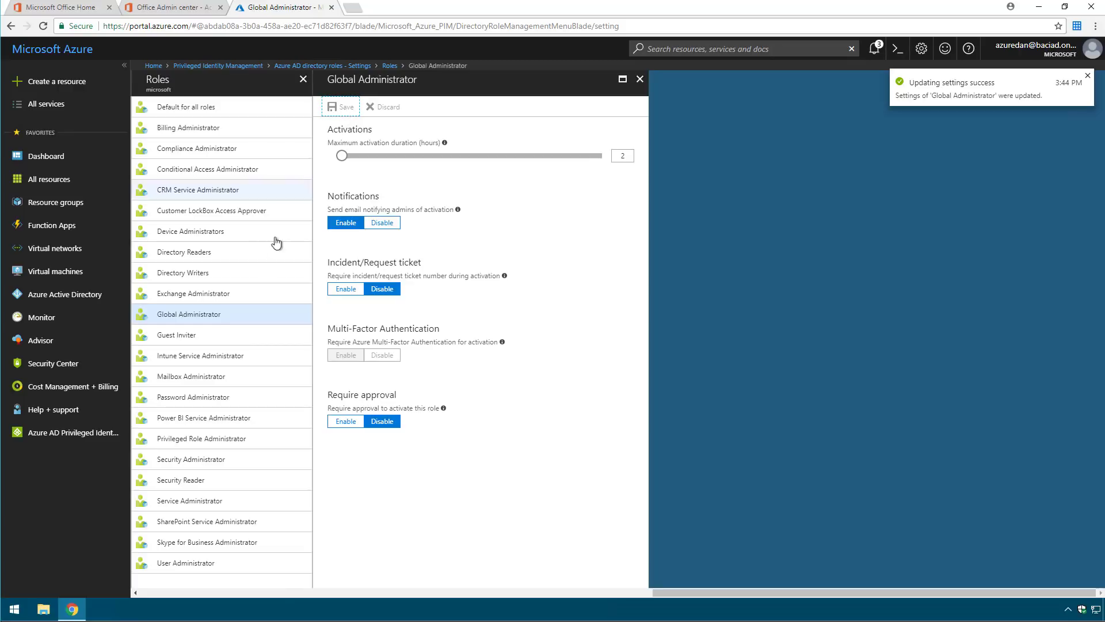
pyautogui.click(96, 296)
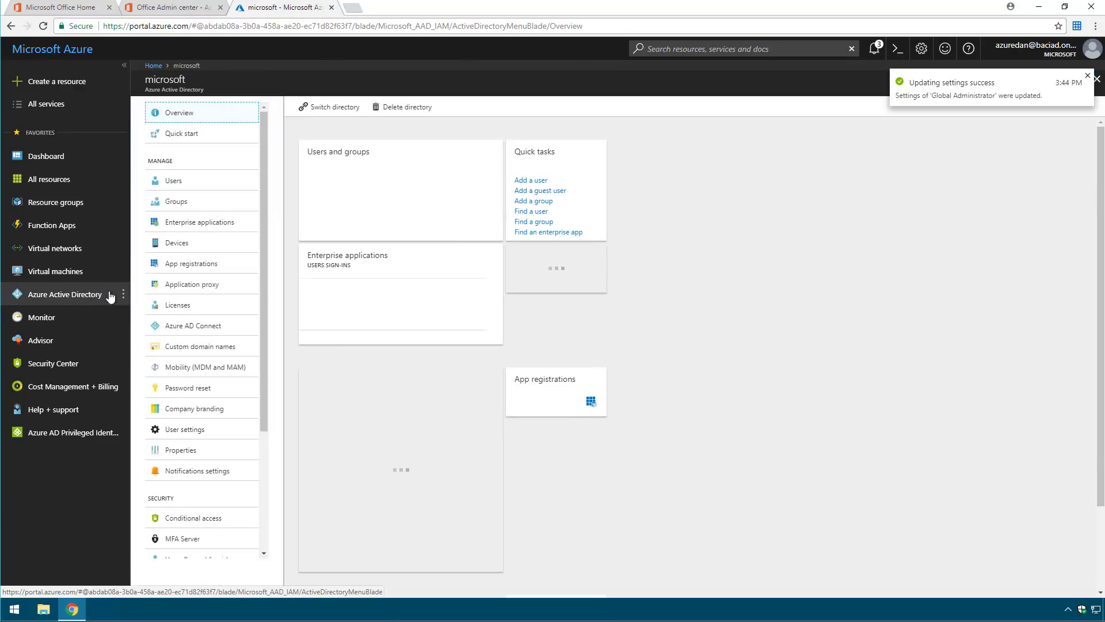
# - Check the user's directory role shows User, return to the dashboard, and open the browser menu
pyautogui.click(199, 190)
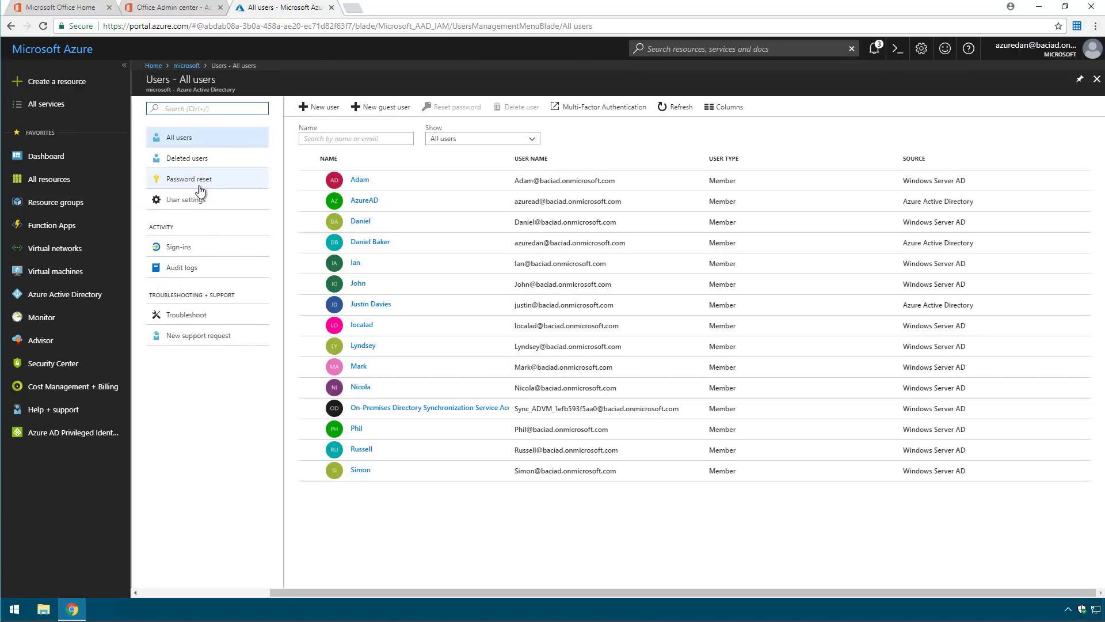
pyautogui.click(370, 305)
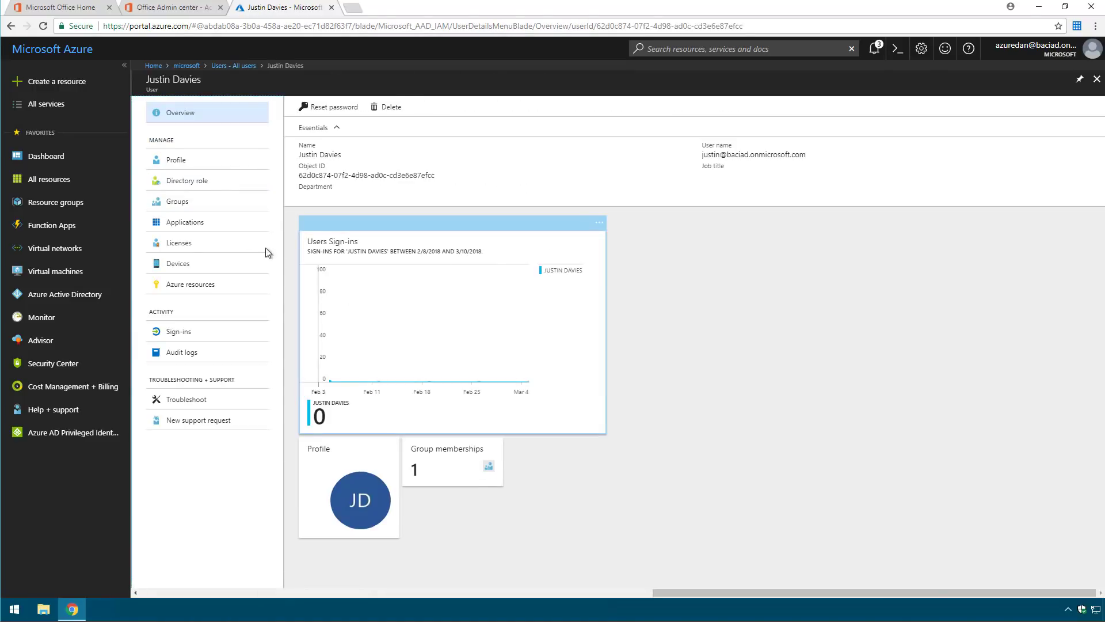
pyautogui.click(217, 190)
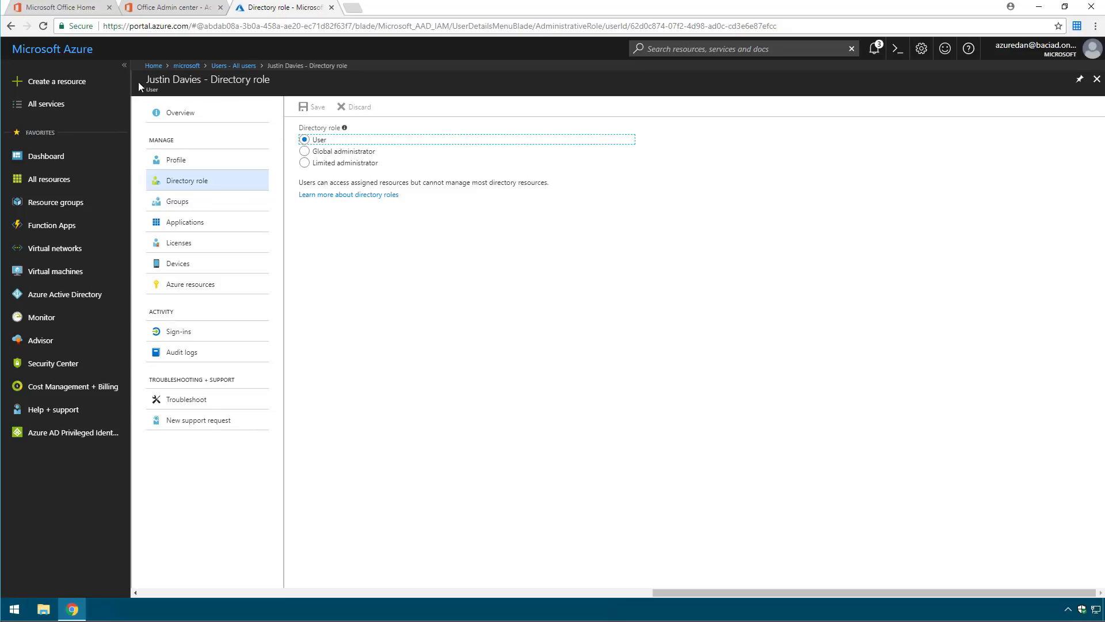
pyautogui.click(88, 55)
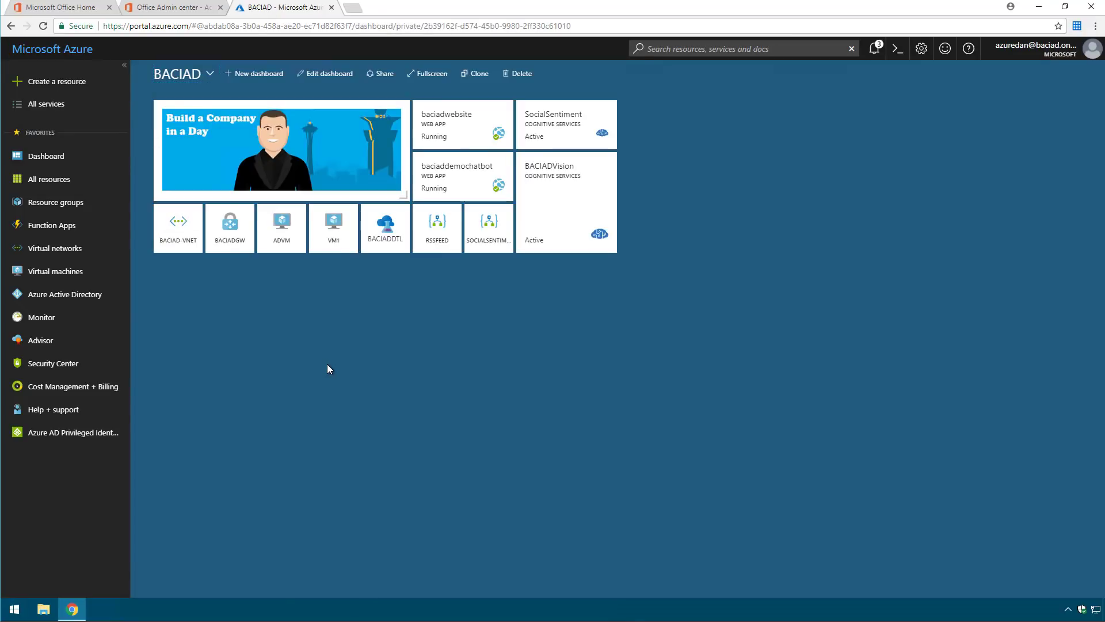
pyautogui.click(1096, 26)
# - Sign in to the Azure portal as the user in a private window, staying signed in and skipping the tour
pyautogui.click(1030, 68)
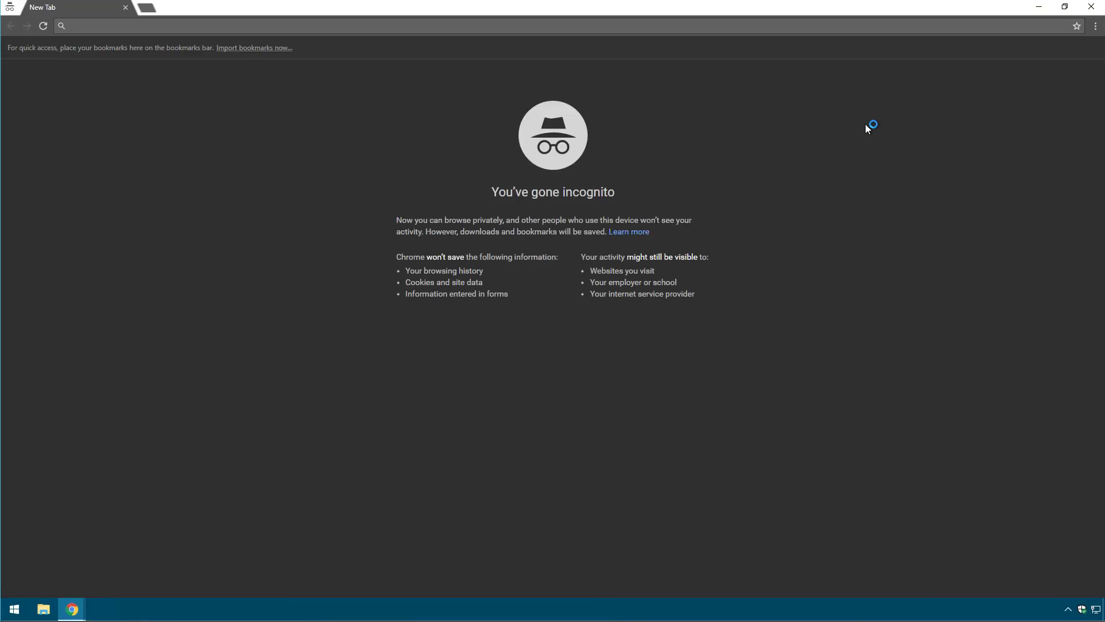
pyautogui.write('portal')
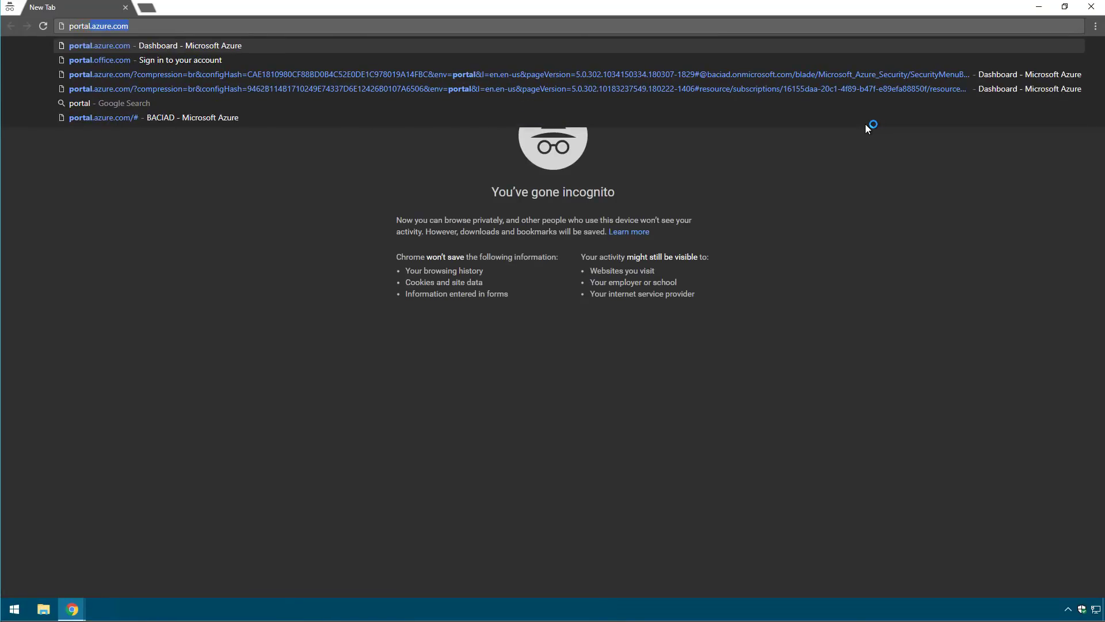
pyautogui.press('Return')
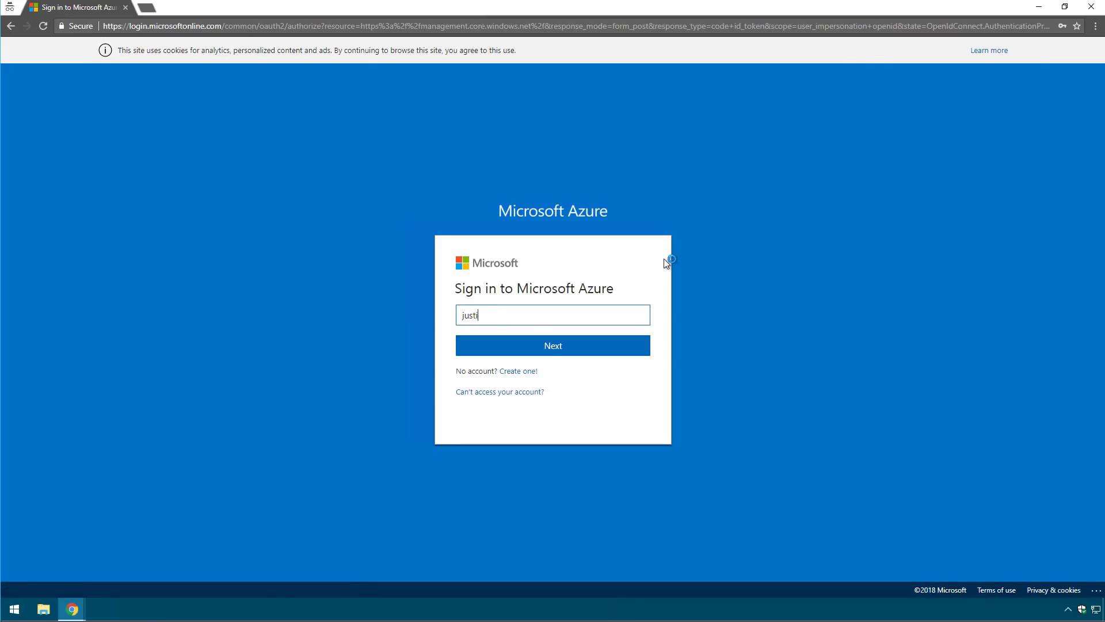
pyautogui.press('Return')
pyautogui.write('**********')
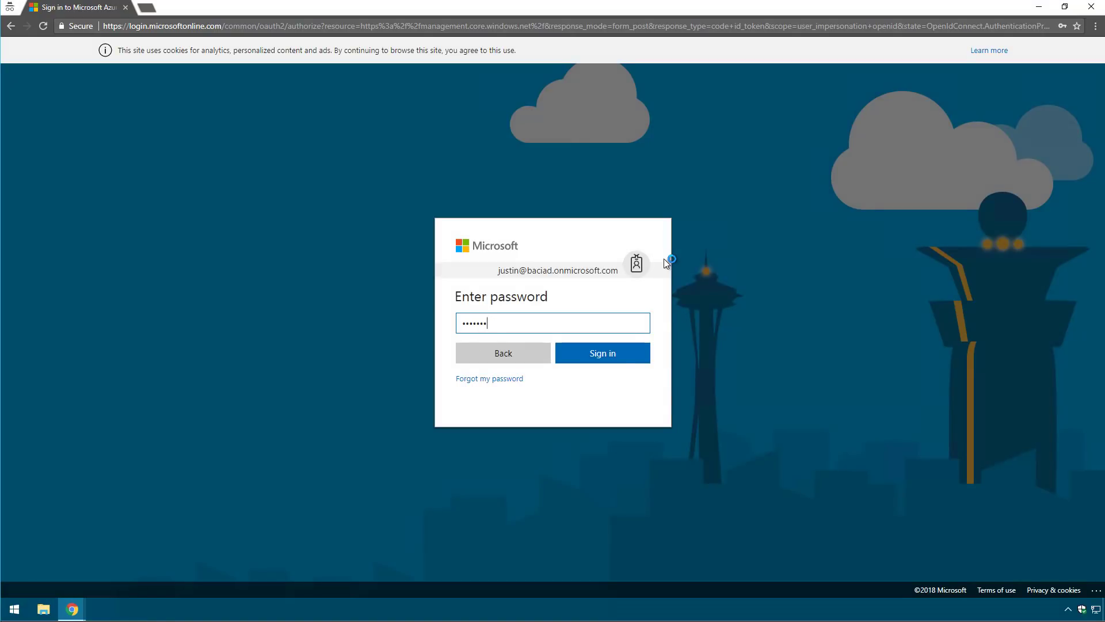
pyautogui.click(621, 352)
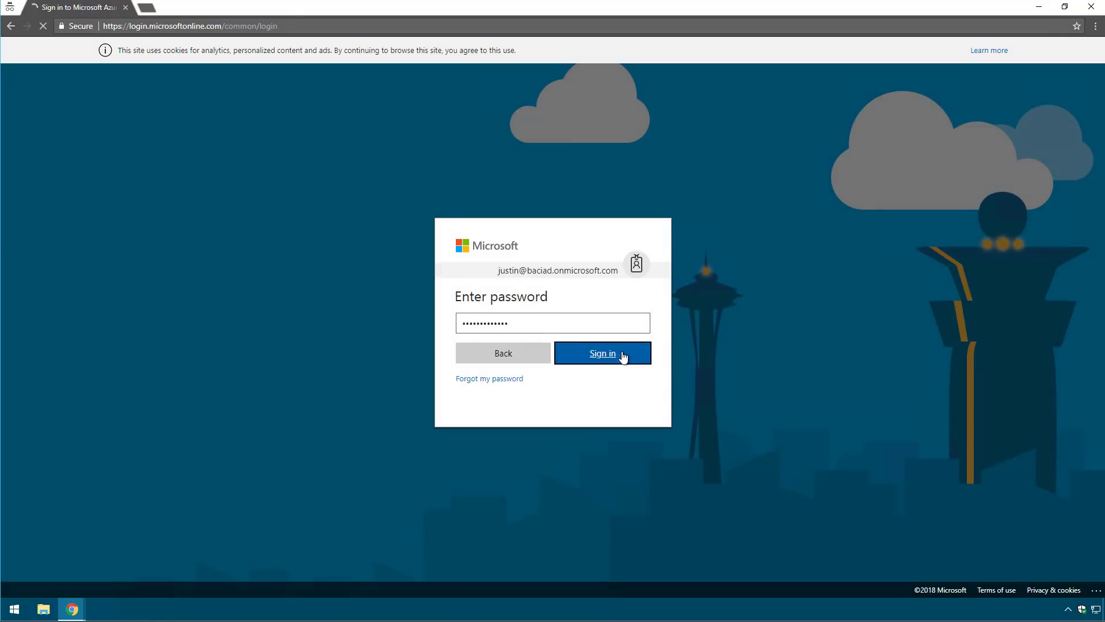
pyautogui.click(614, 356)
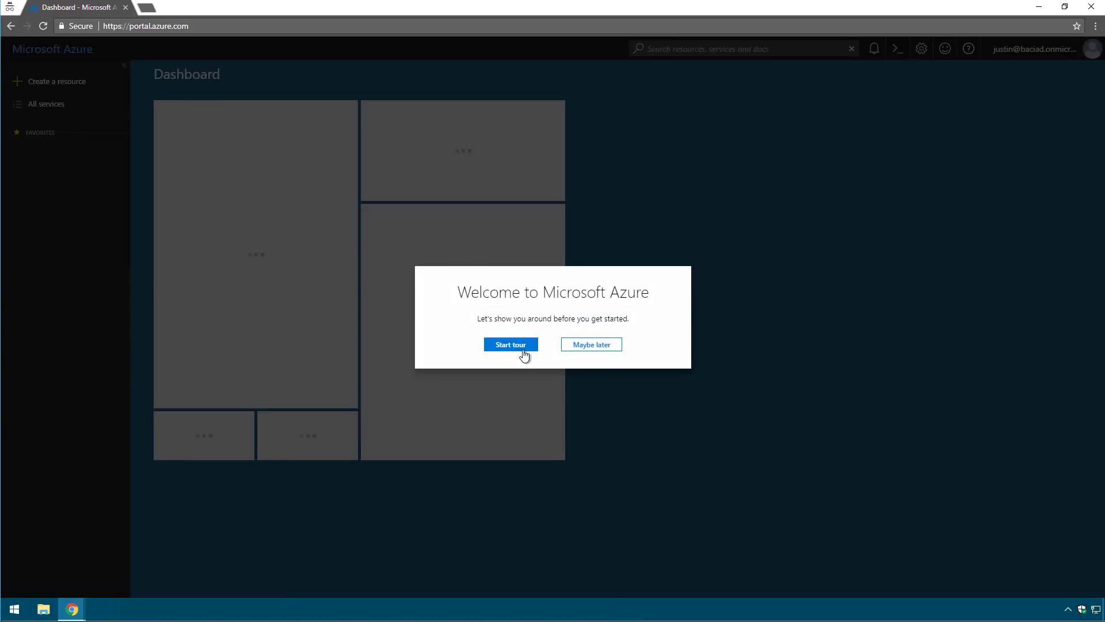
pyautogui.click(581, 346)
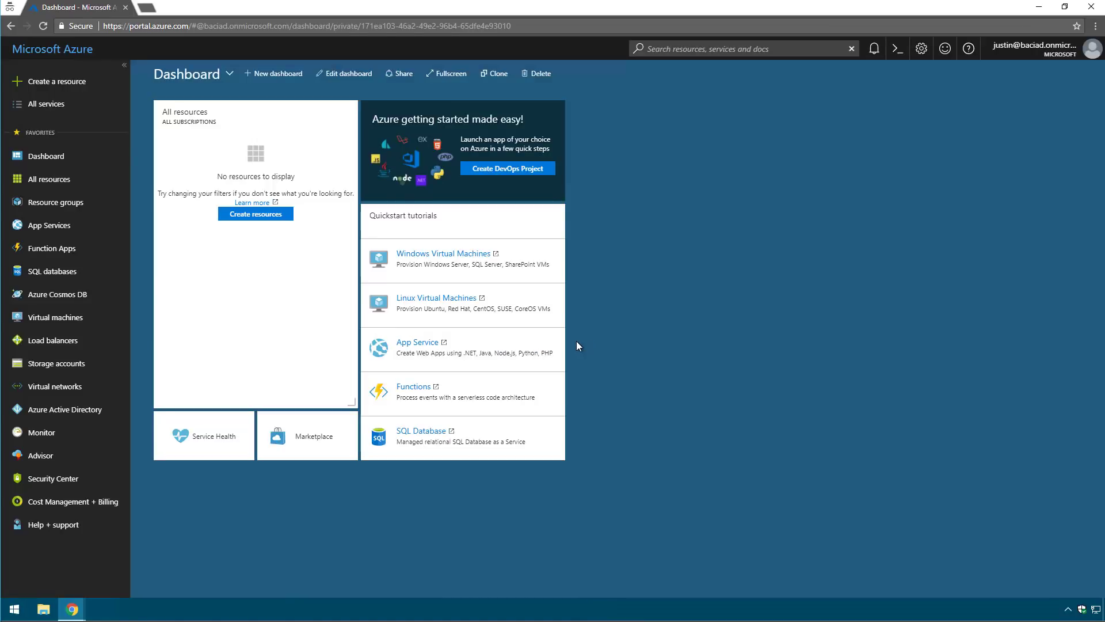
# - Find Azure AD Privileged Identity Management in the services list and open it
pyautogui.click(58, 105)
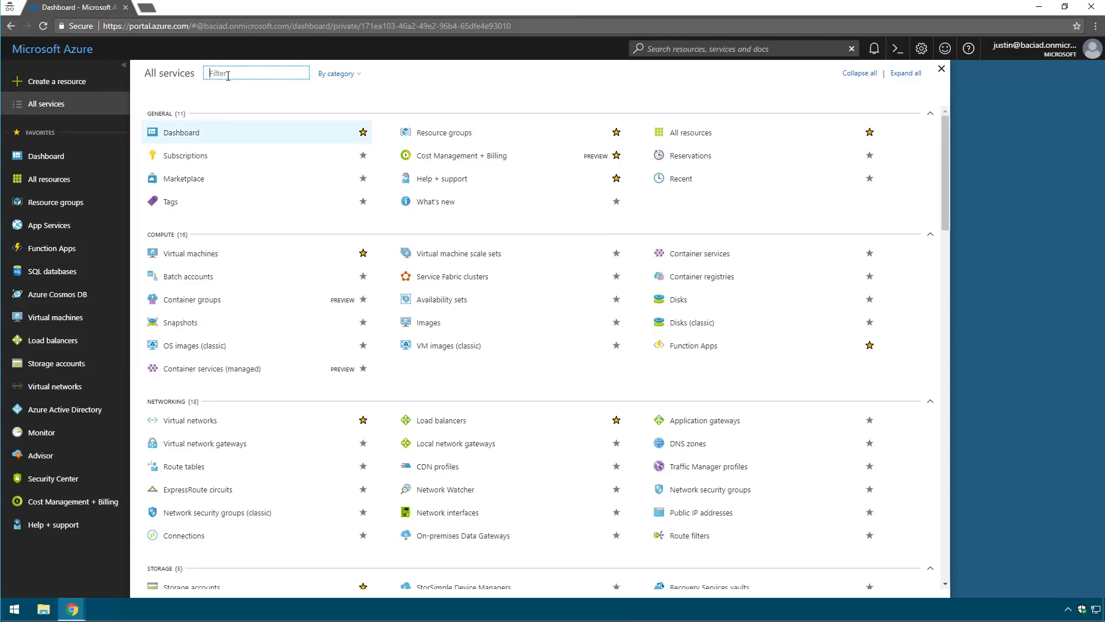
pyautogui.click(226, 72)
pyautogui.write('prib')
pyautogui.press('BackSpace')
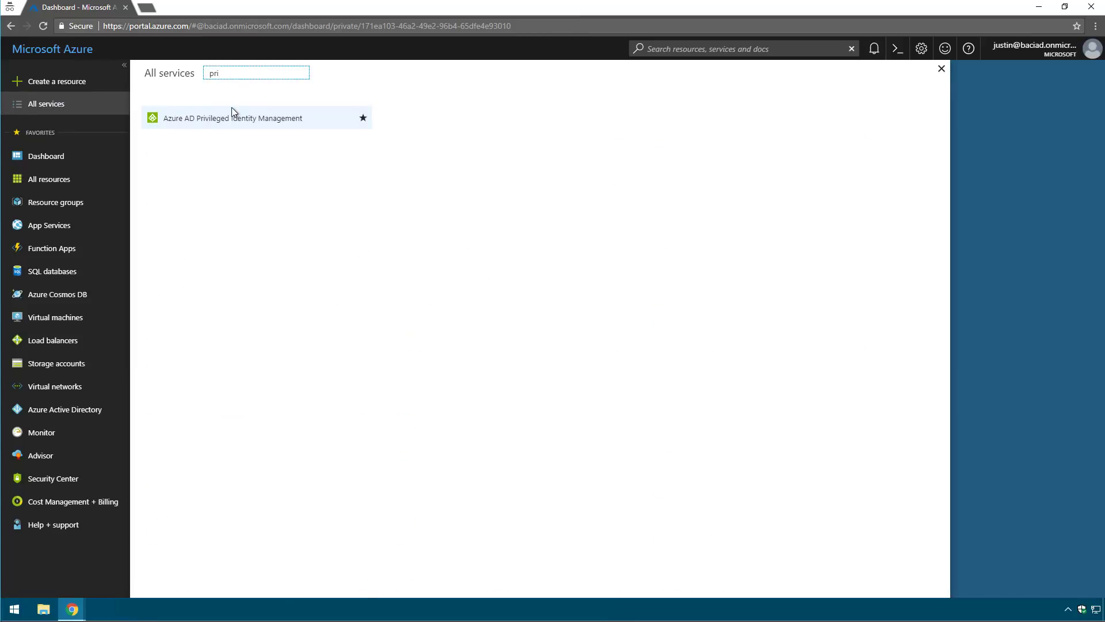
pyautogui.click(233, 115)
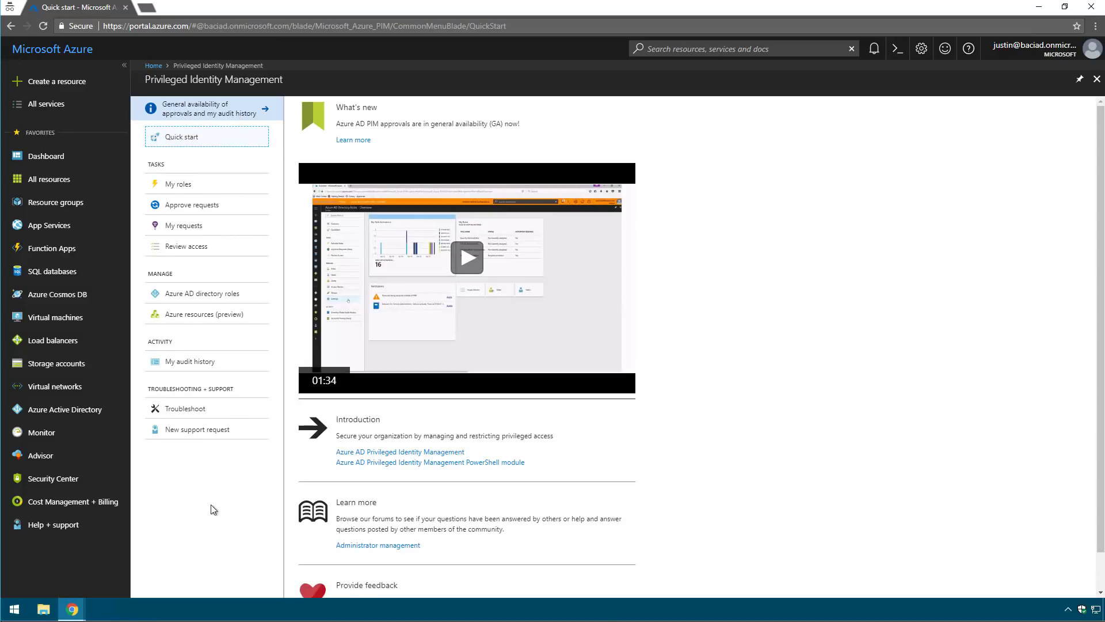
# - Activate the user's eligible Global Administrator role with reason 'User Managemen', then close the private window
pyautogui.click(187, 192)
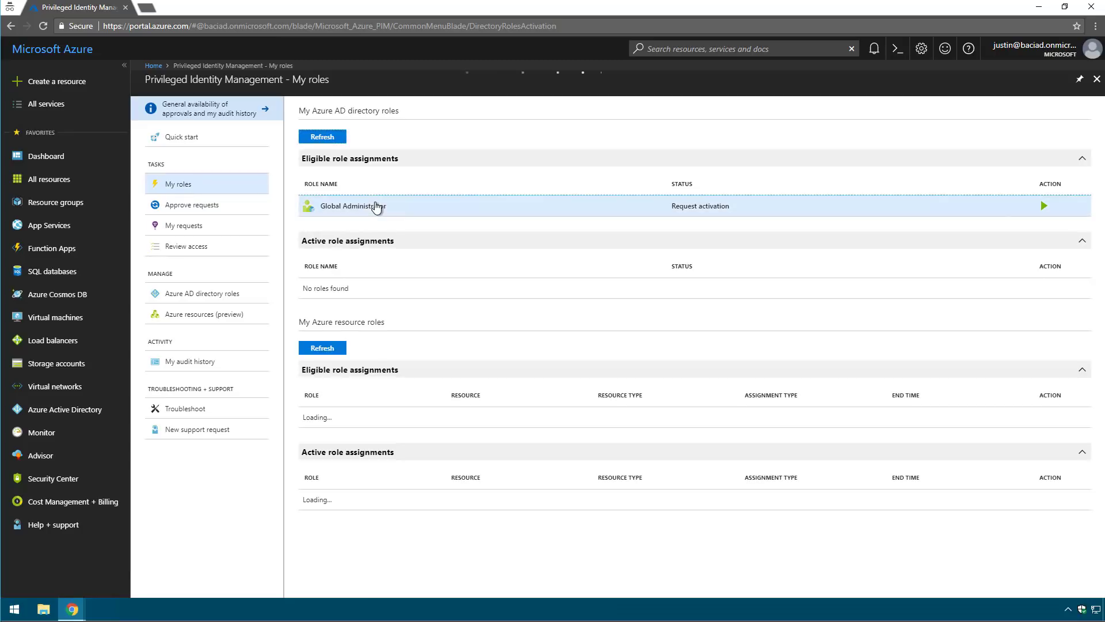
pyautogui.click(374, 207)
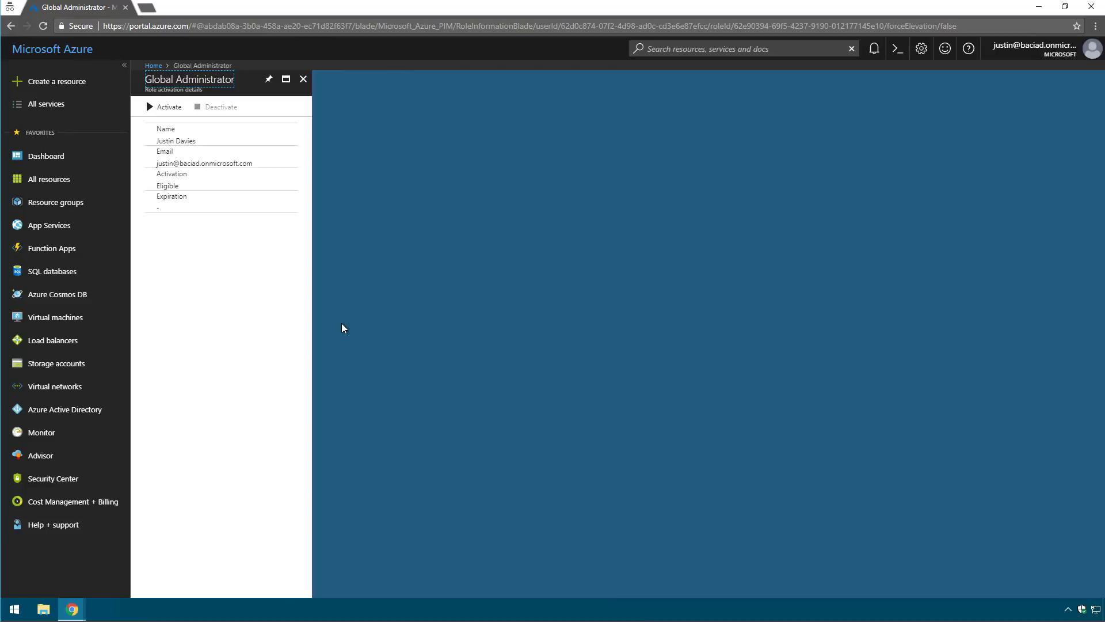
pyautogui.click(169, 107)
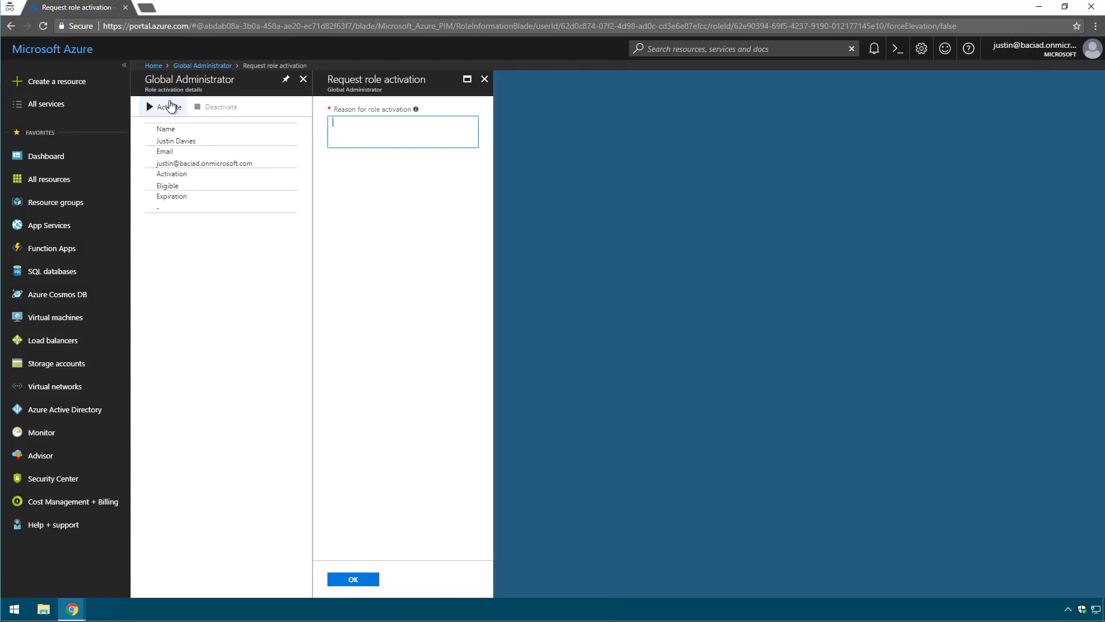
pyautogui.write('User Management')
pyautogui.click(331, 175)
pyautogui.click(354, 580)
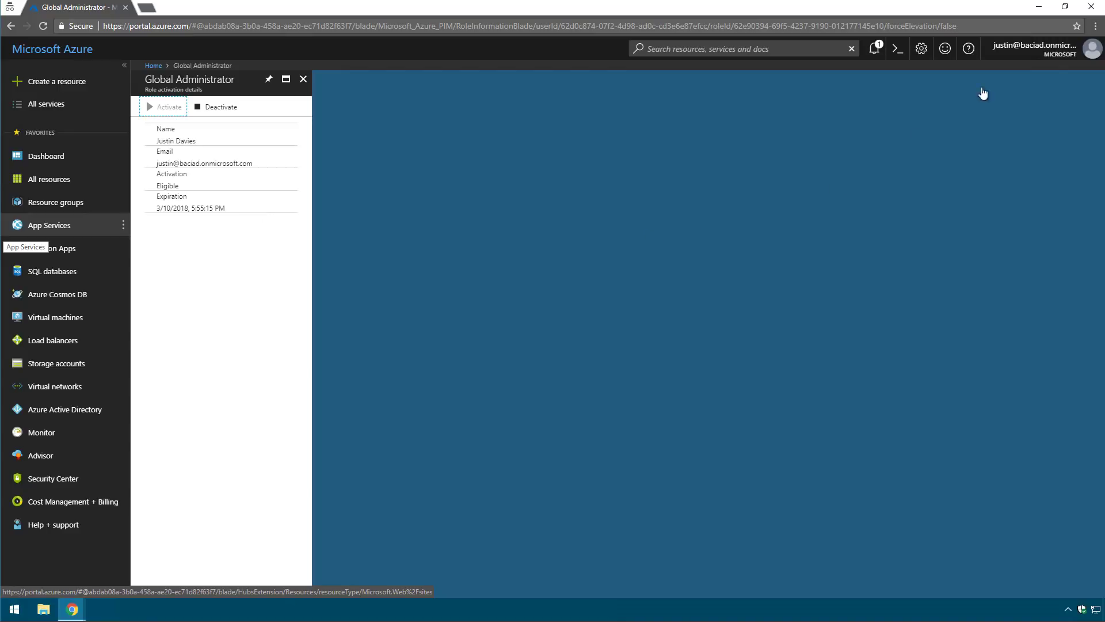
pyautogui.click(1039, 7)
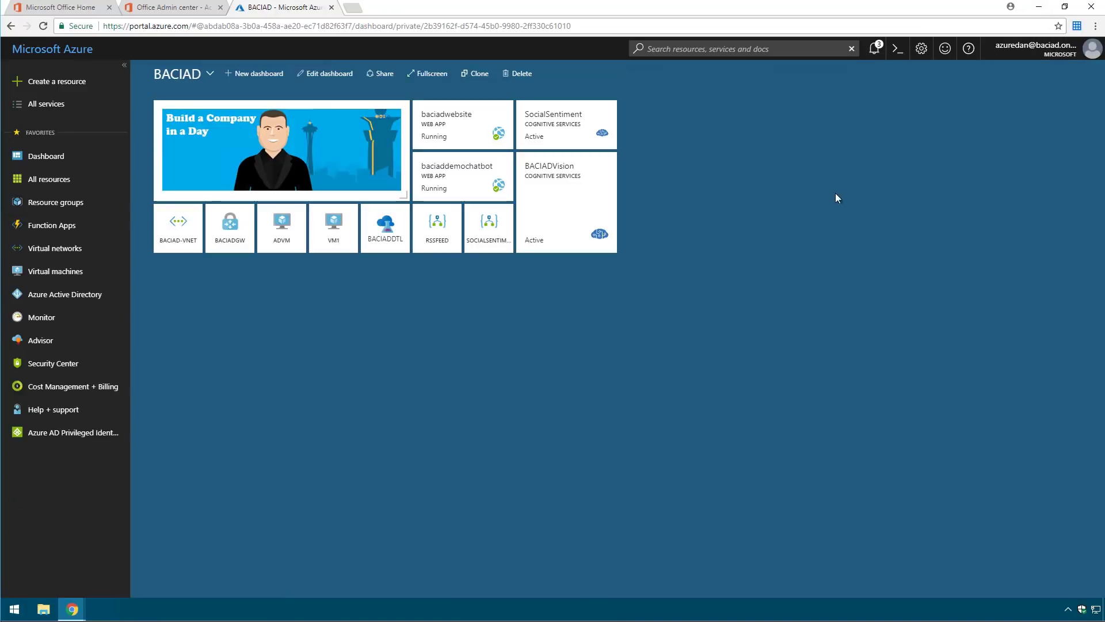
# - Open the user's Directory role page via Azure Active Directory's All users list to confirm Global administrator
pyautogui.click(74, 296)
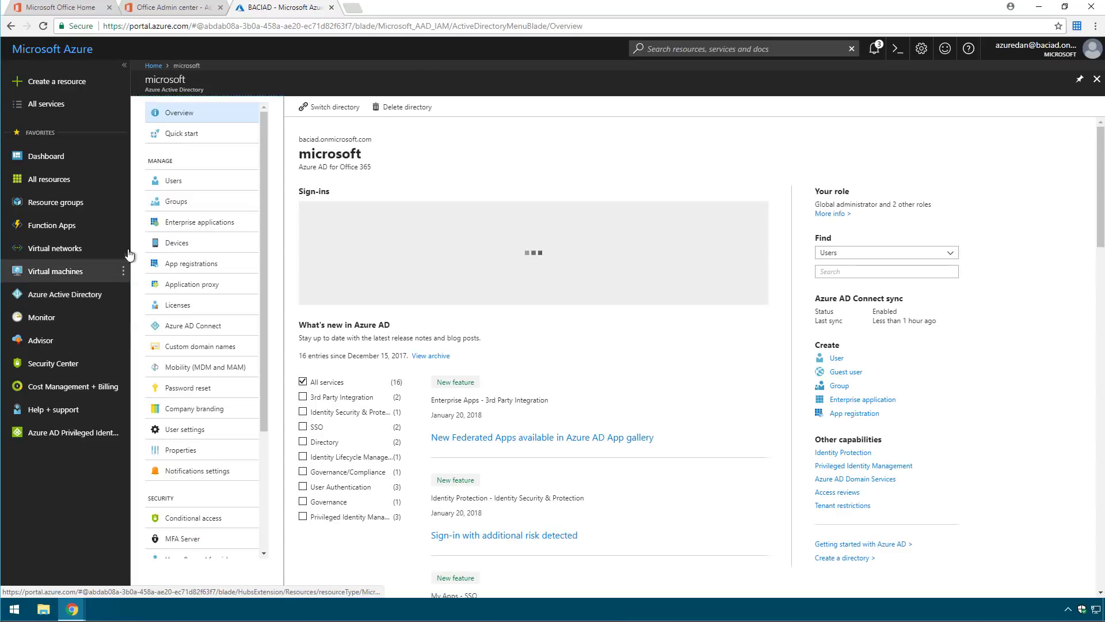
pyautogui.click(187, 188)
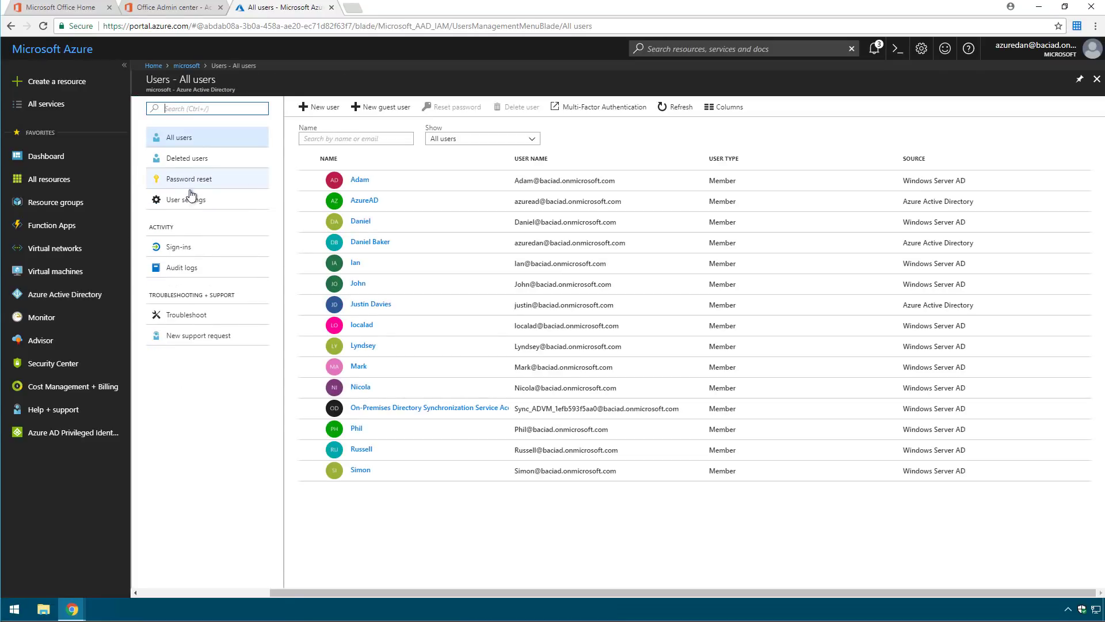
pyautogui.click(370, 305)
pyautogui.click(207, 182)
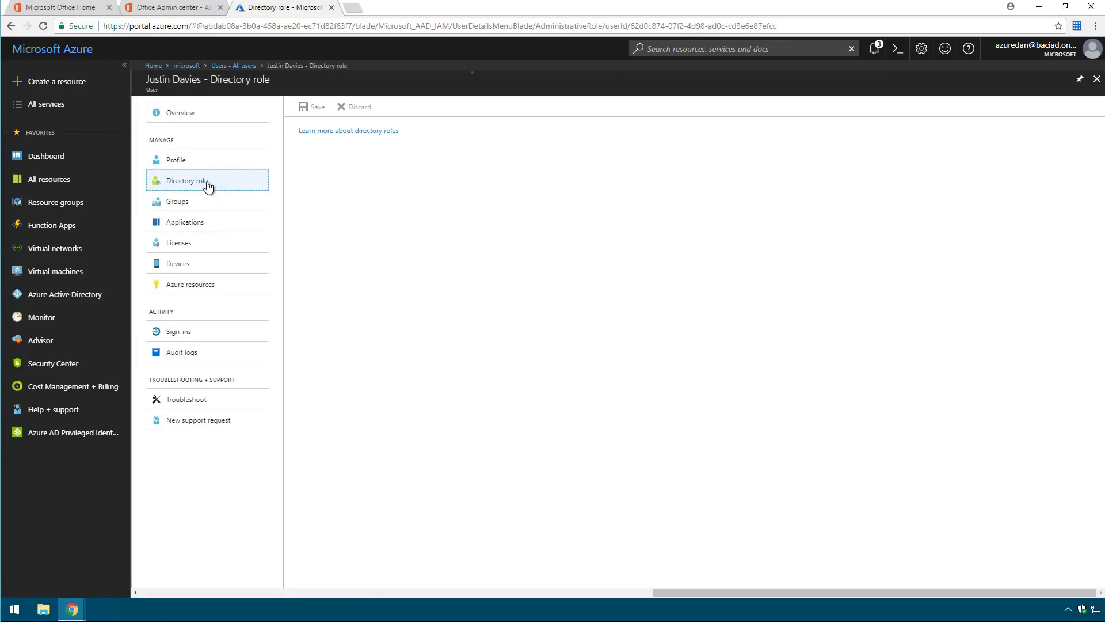